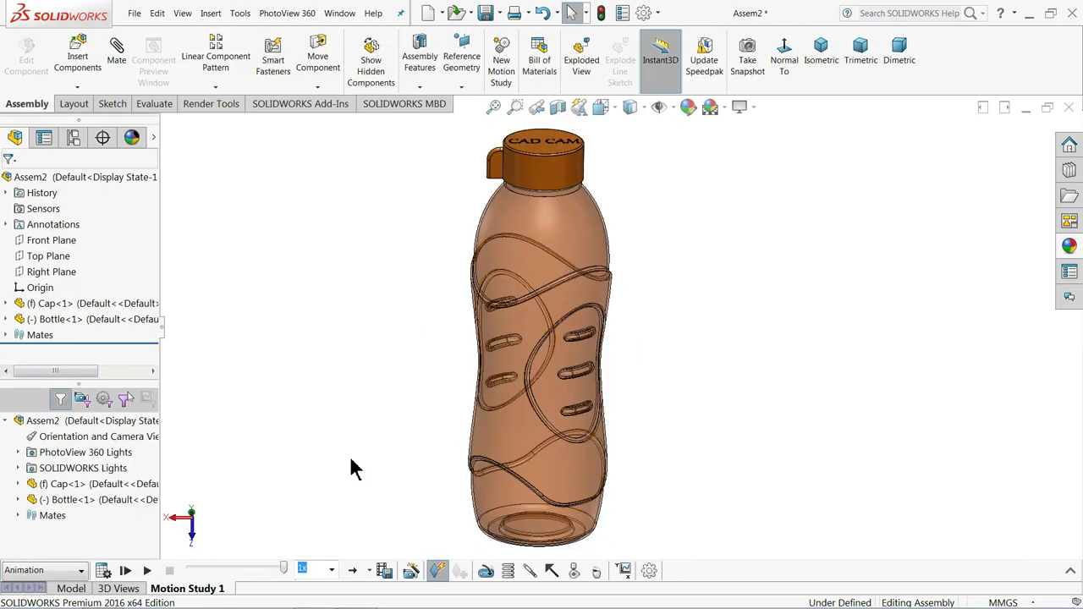
- Play the assembly's motion study animation before starting a new part
click(145, 570)
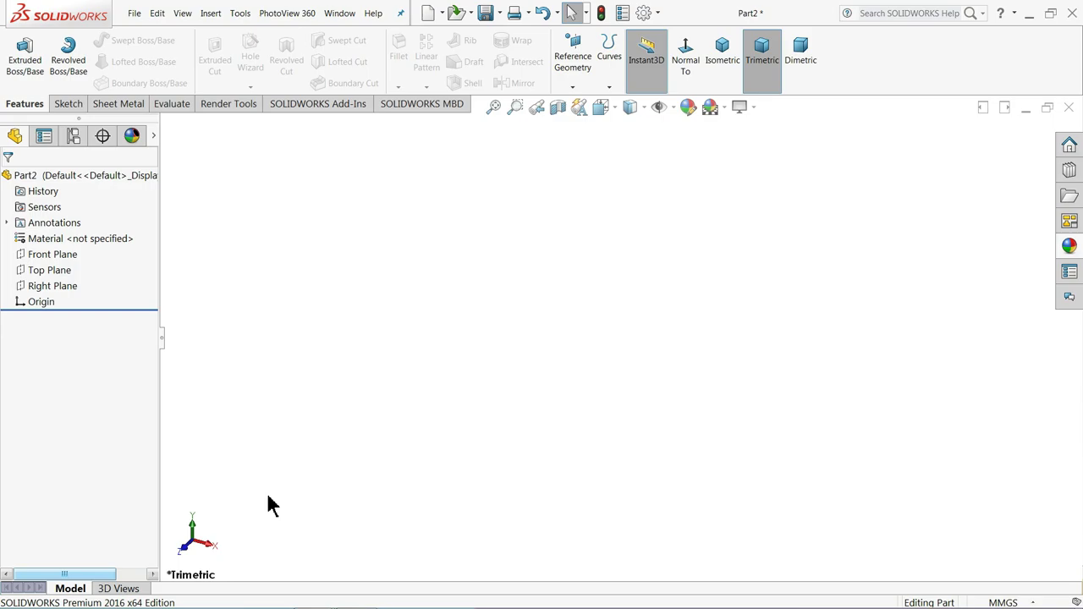
- Sketch on the Front Plane a short horizontal line from the origin, then a short vertical drop
click(36, 254)
click(37, 241)
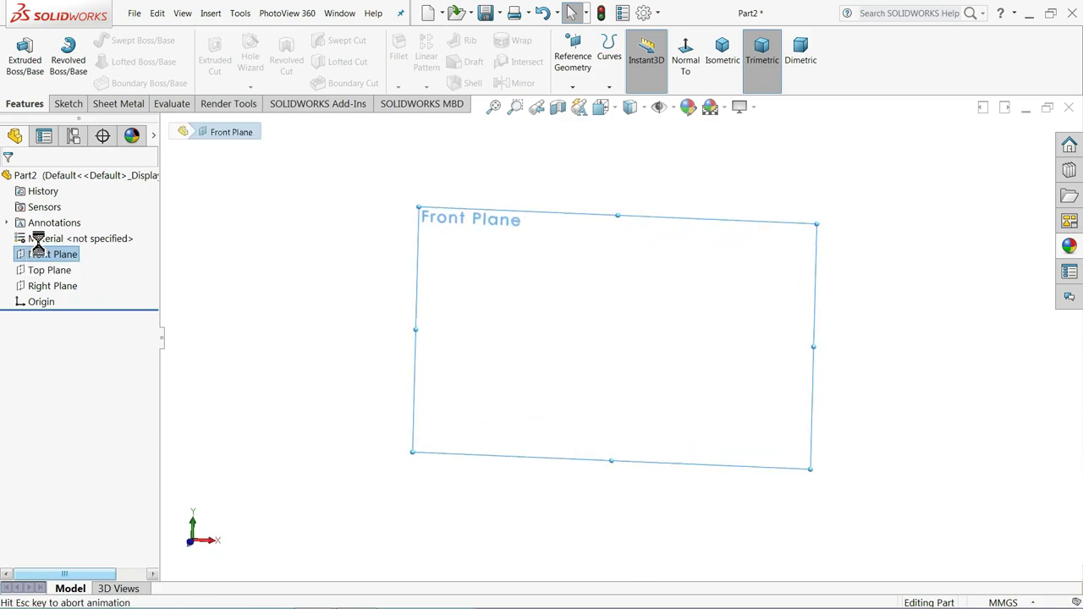
click(105, 40)
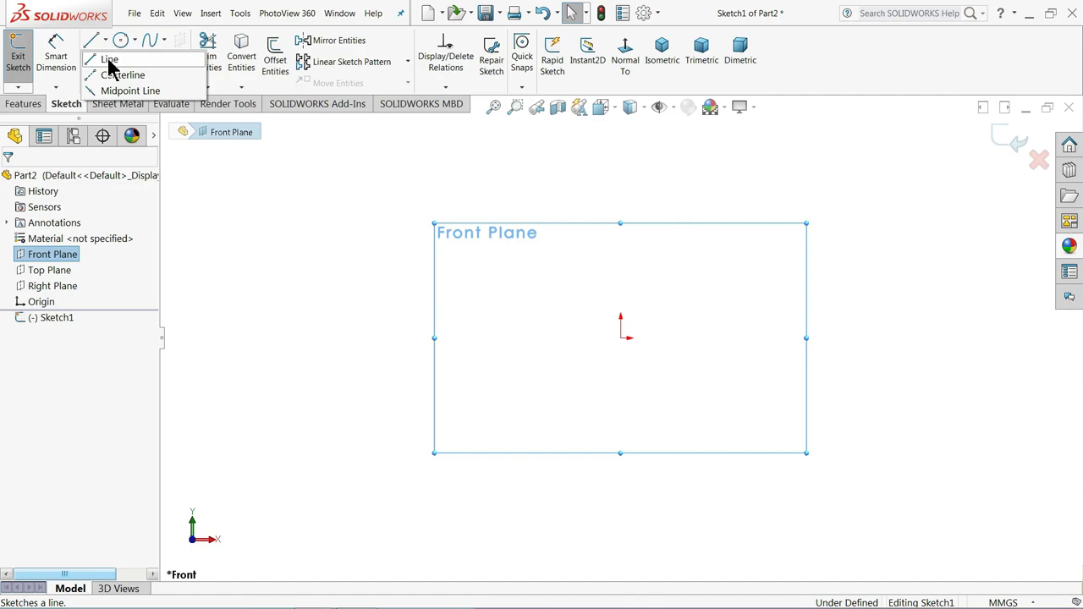
click(110, 61)
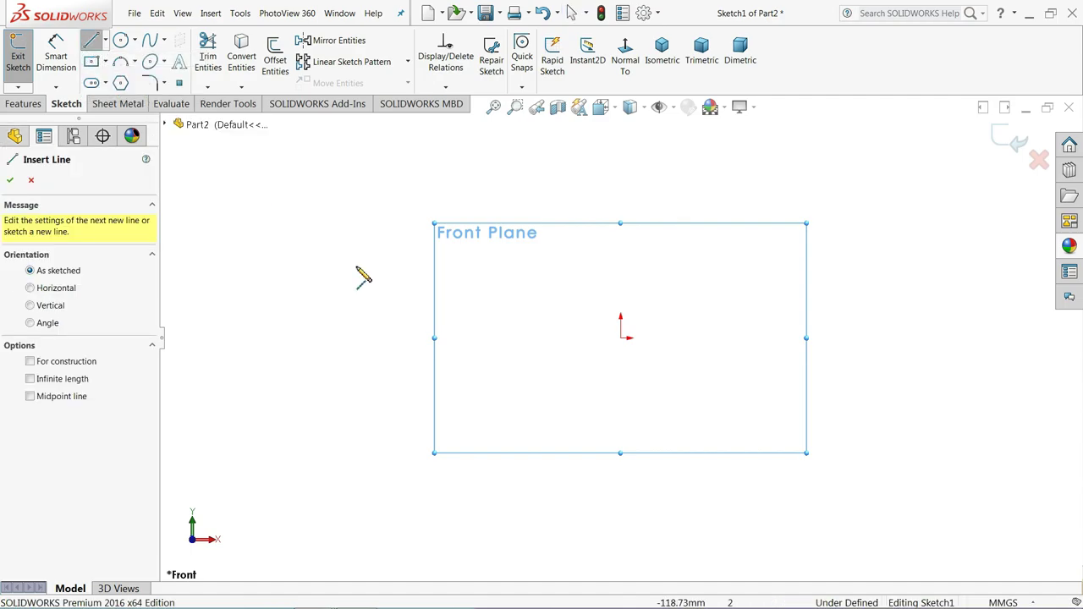
click(623, 339)
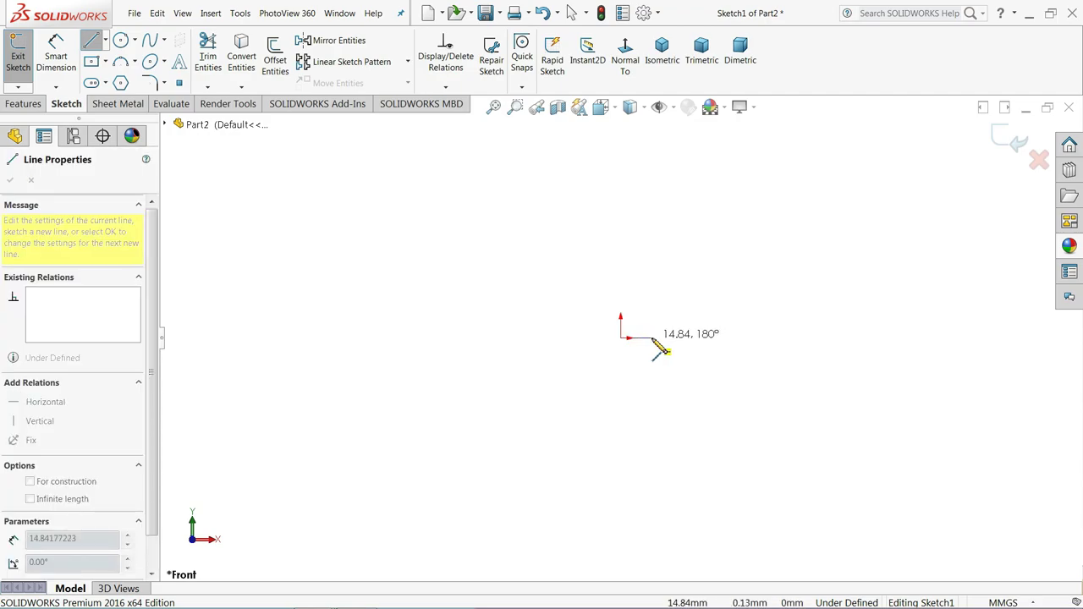
click(651, 338)
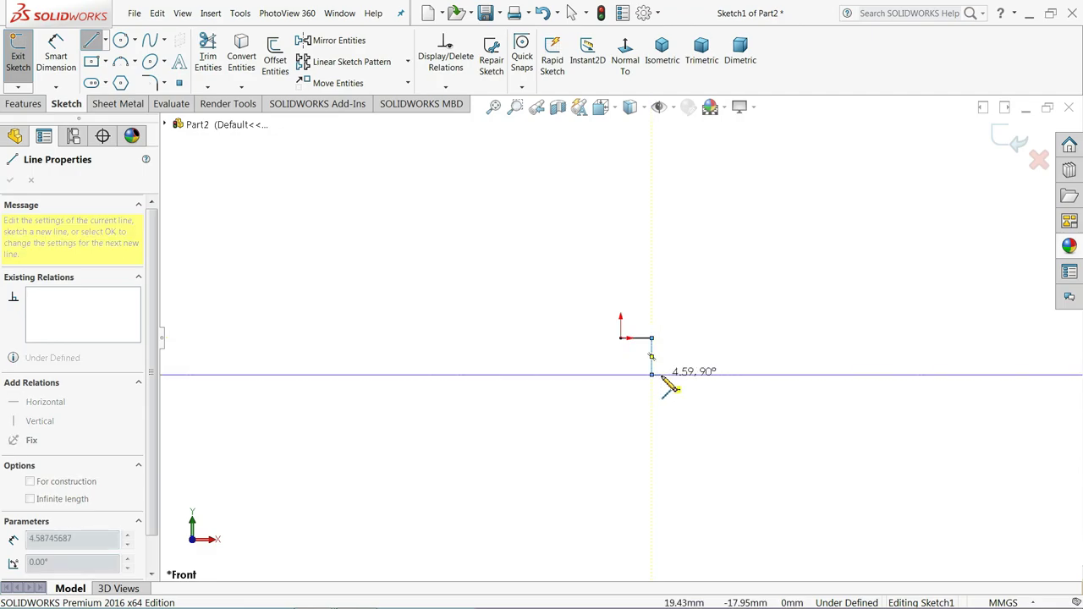
click(651, 374)
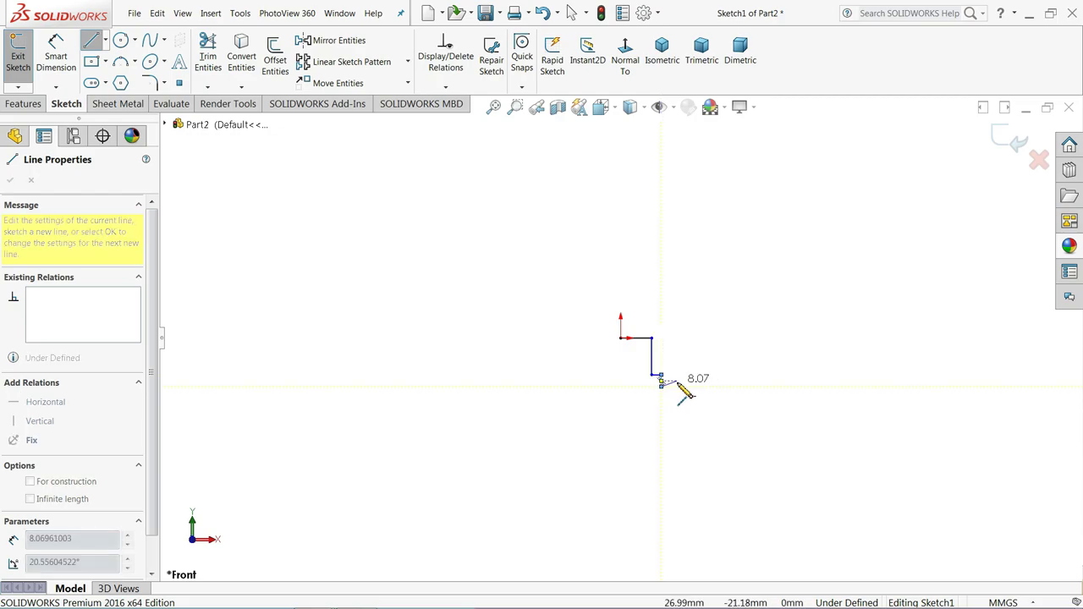
right_click(681, 387)
click(717, 392)
scroll(633, 423, up, 2)
scroll(626, 428, down, 1)
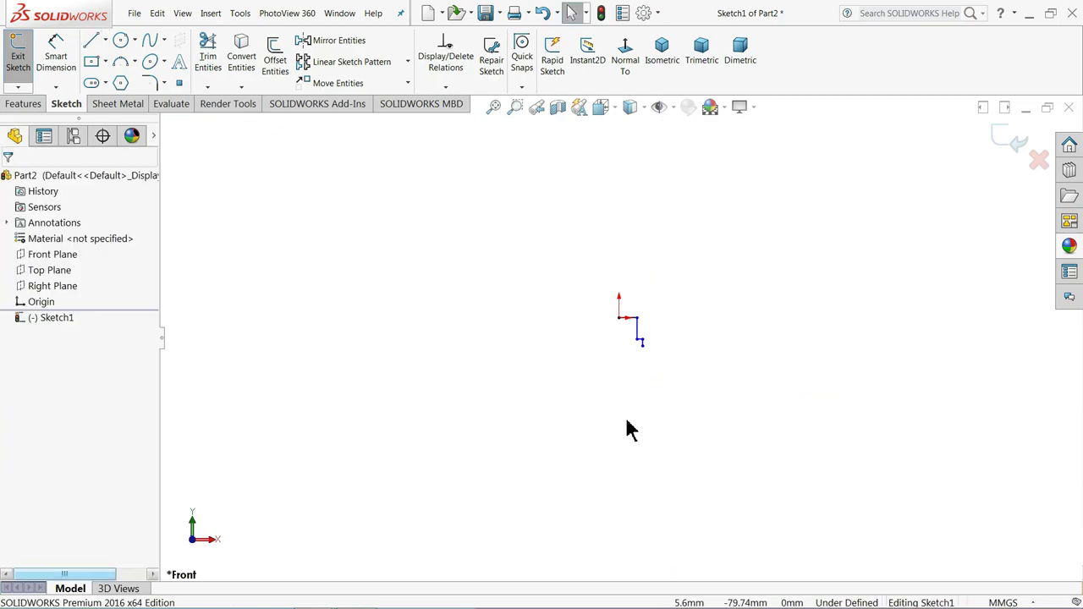
scroll(626, 428, down, 1)
click(134, 40)
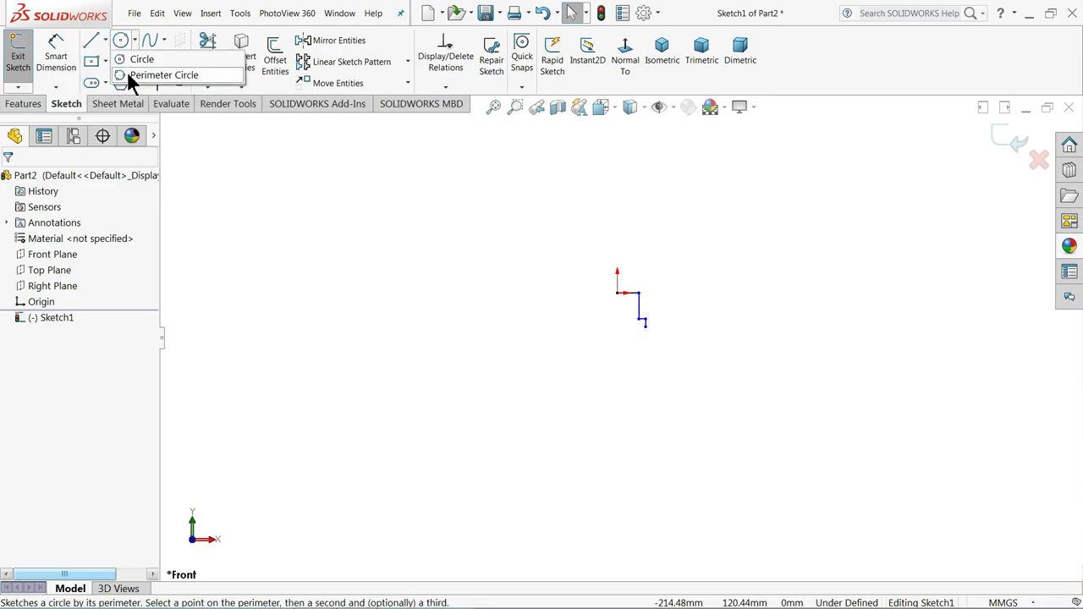
- Draw a vertical centerline down from the origin as the bottle's axis
click(105, 40)
click(110, 75)
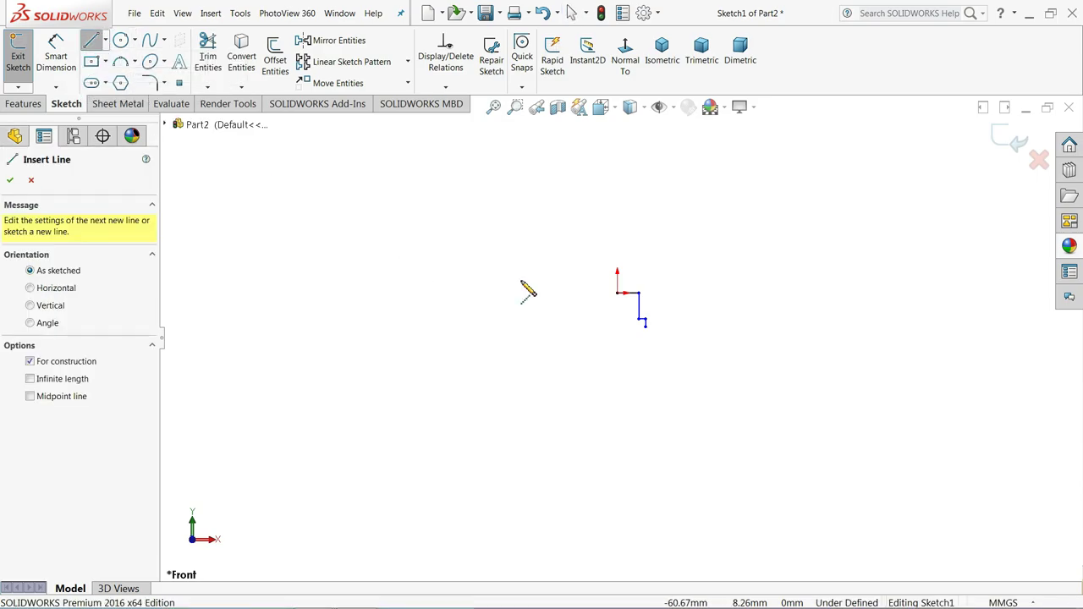
click(617, 294)
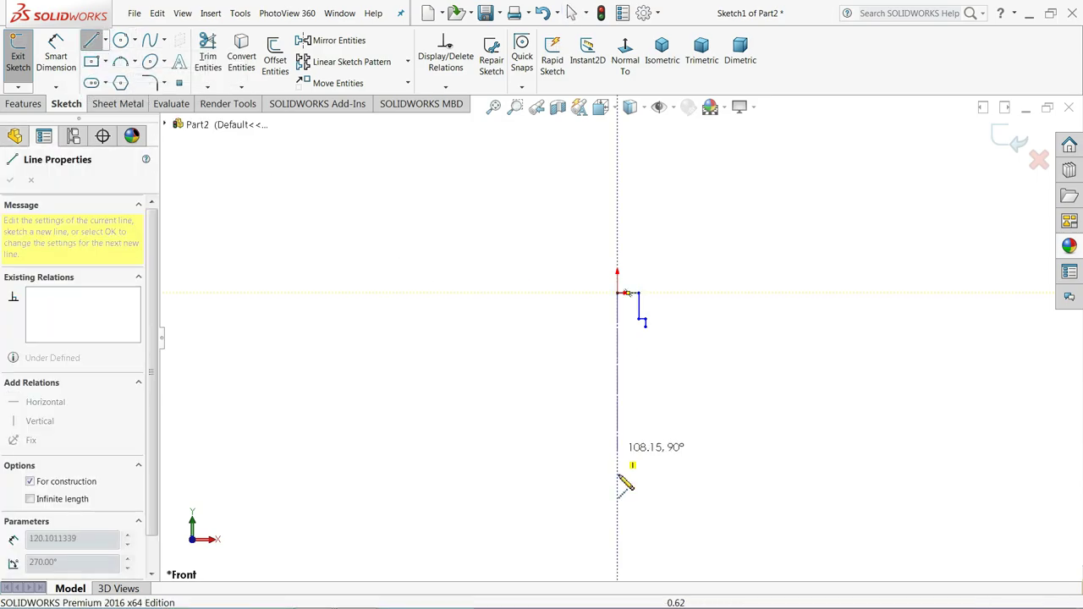
click(617, 543)
right_click(658, 474)
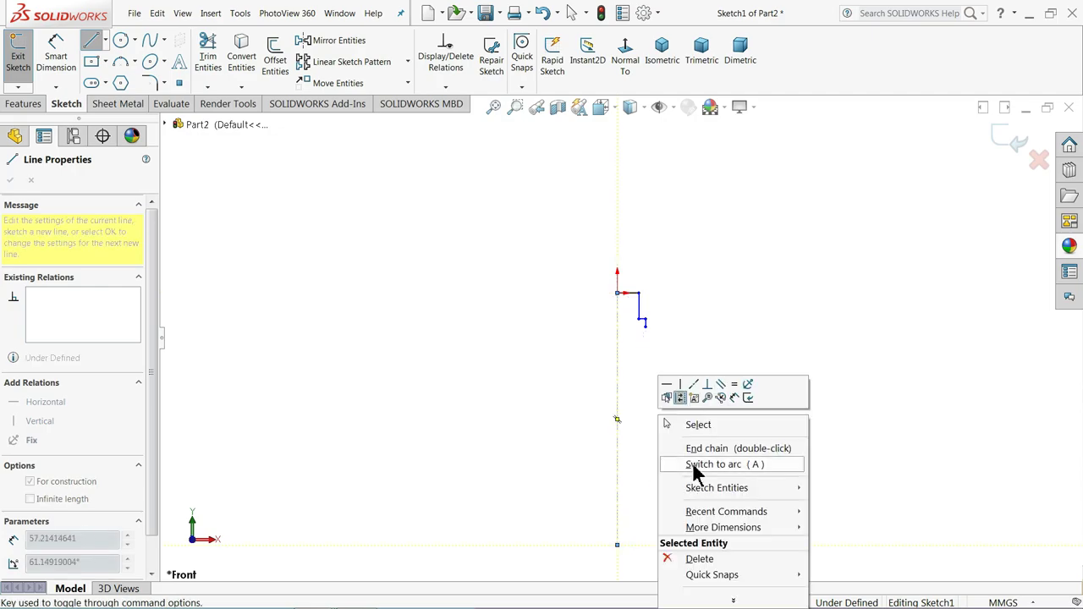
click(698, 429)
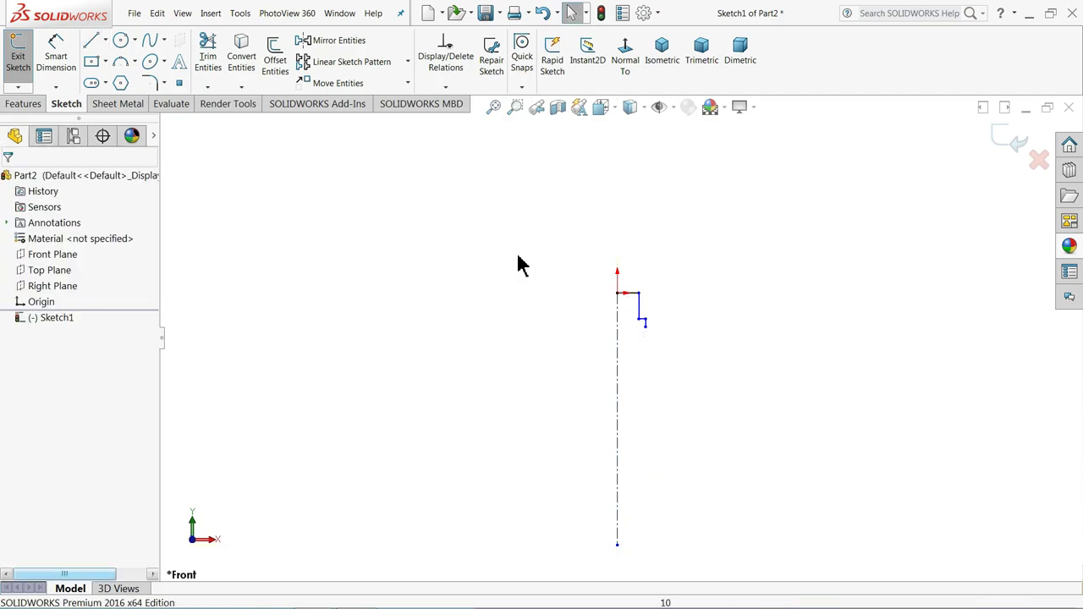
- Draw a five-point spline descending from the step end to outline the bottle's side
click(149, 41)
scroll(651, 487, down, 1)
scroll(658, 486, down, 1)
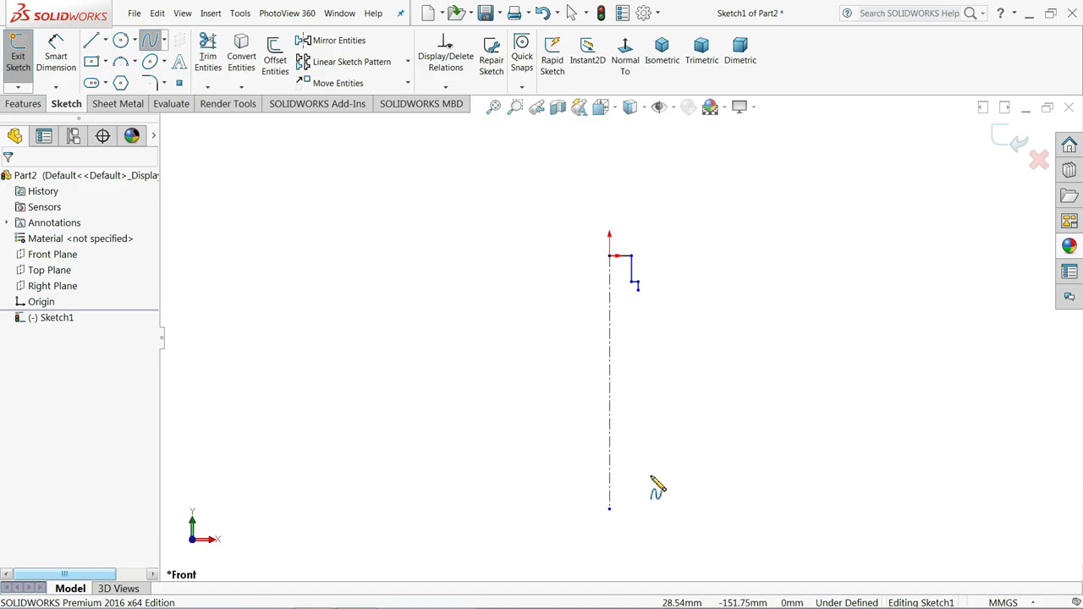
scroll(656, 457, down, 1)
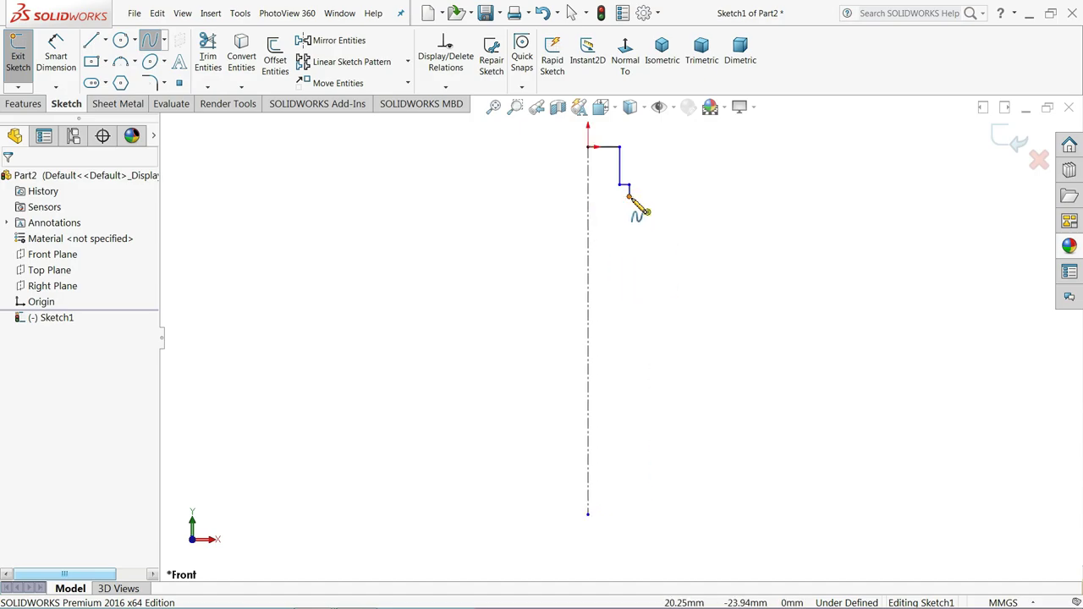
click(628, 186)
click(650, 255)
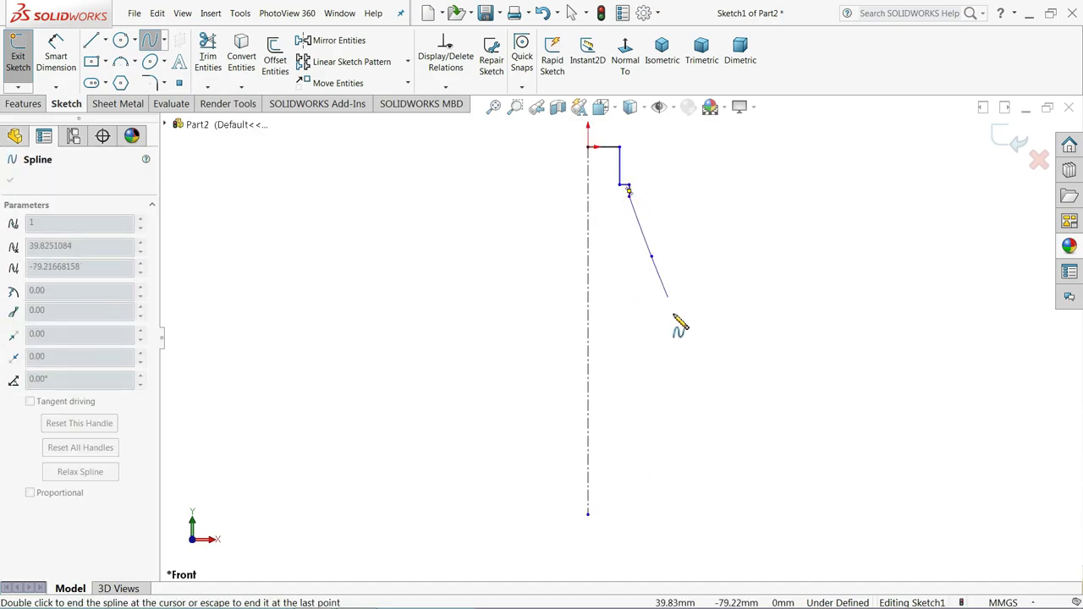
click(651, 351)
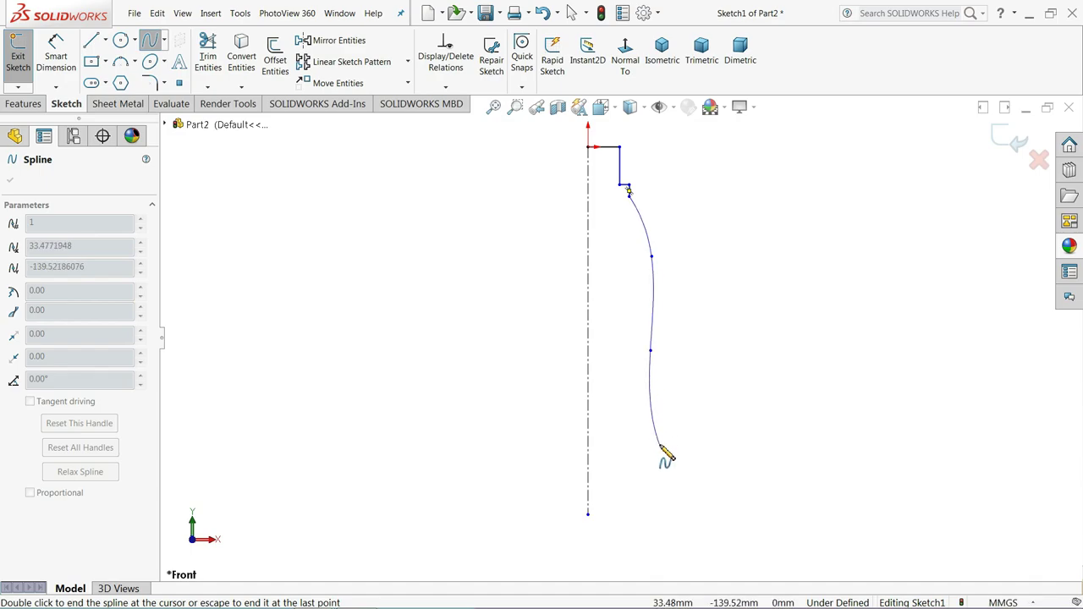
click(660, 445)
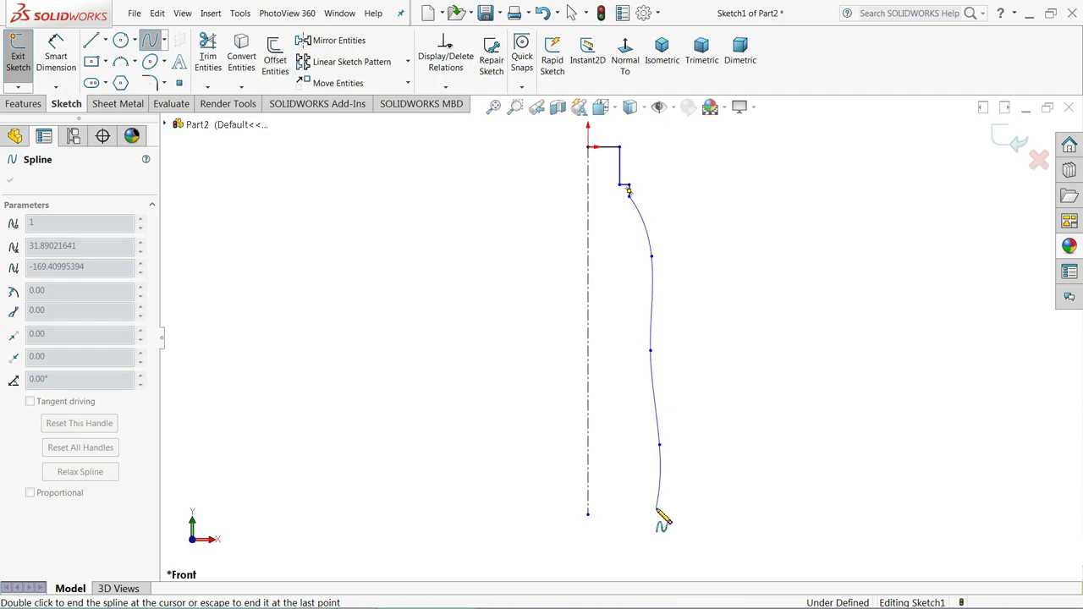
click(657, 508)
right_click(682, 501)
click(715, 479)
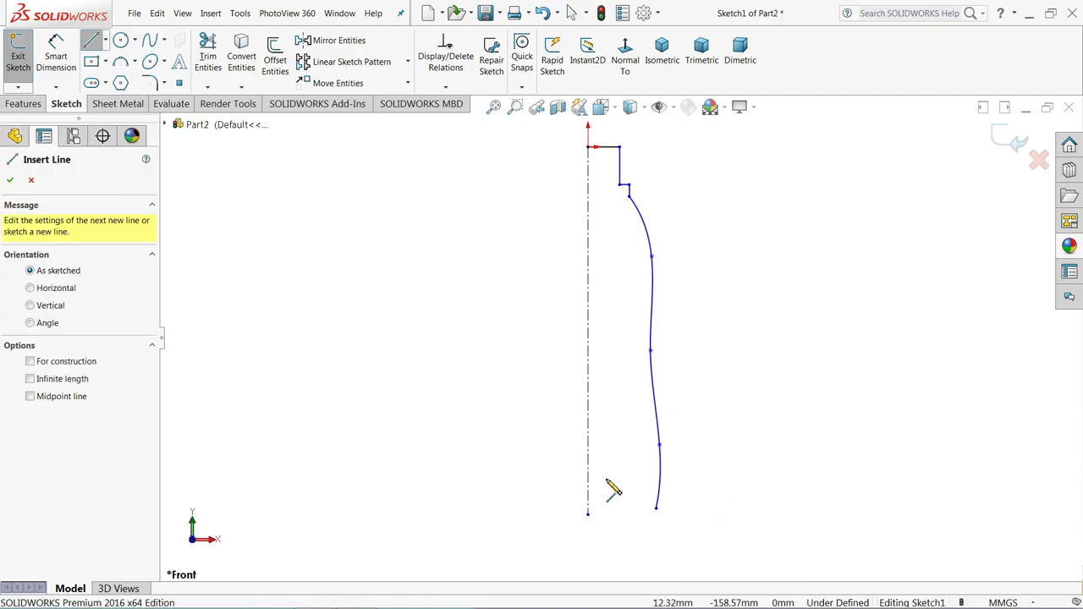
- Close the base with a short vertical line below the spline and a bottom line to the axis
scroll(668, 533, down, 3)
scroll(648, 493, down, 4)
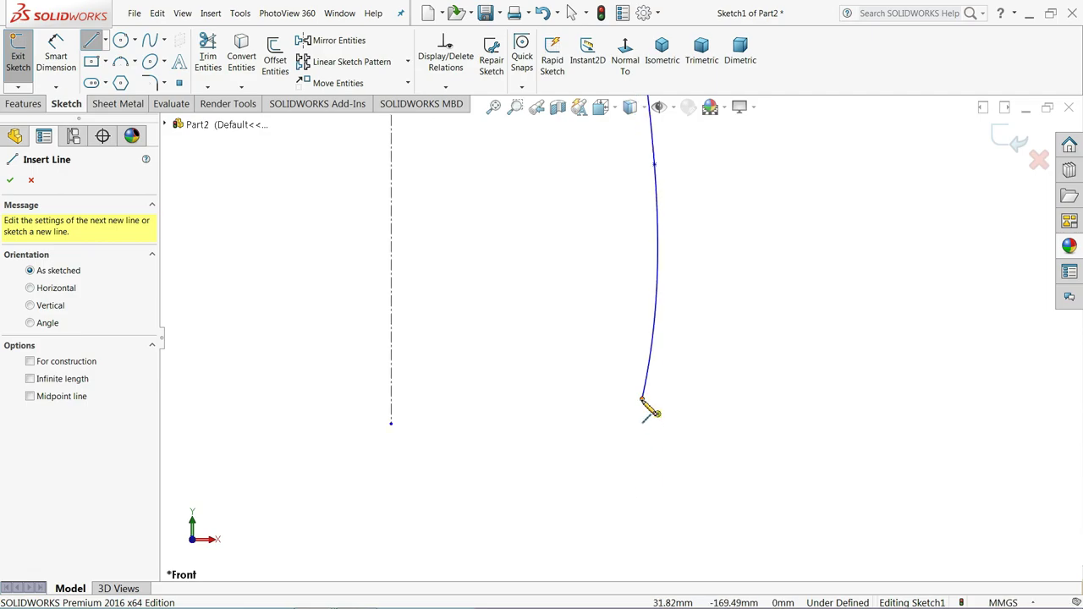
click(643, 400)
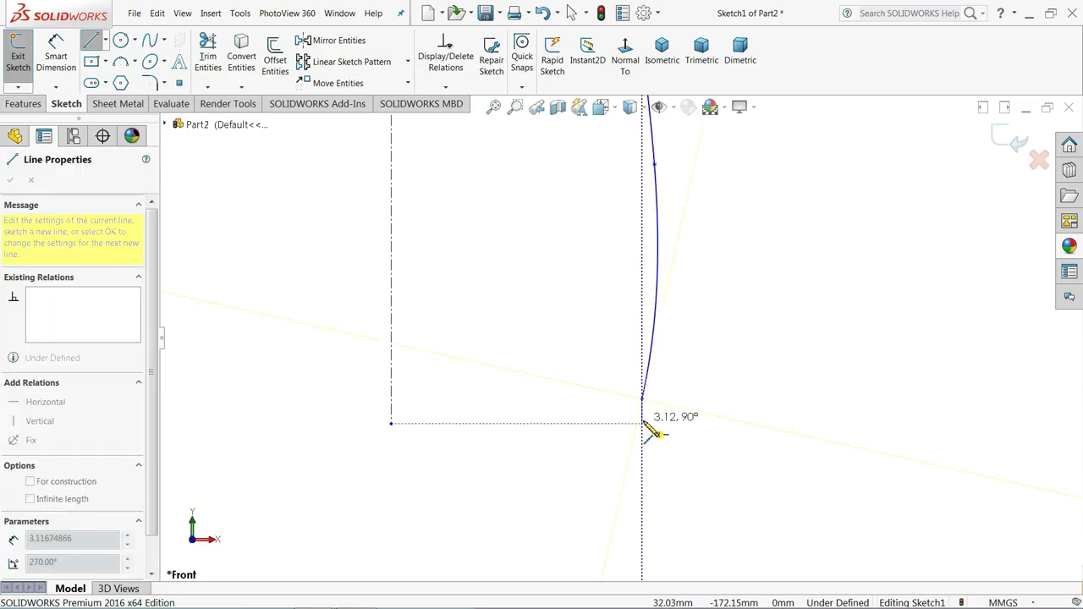
click(643, 423)
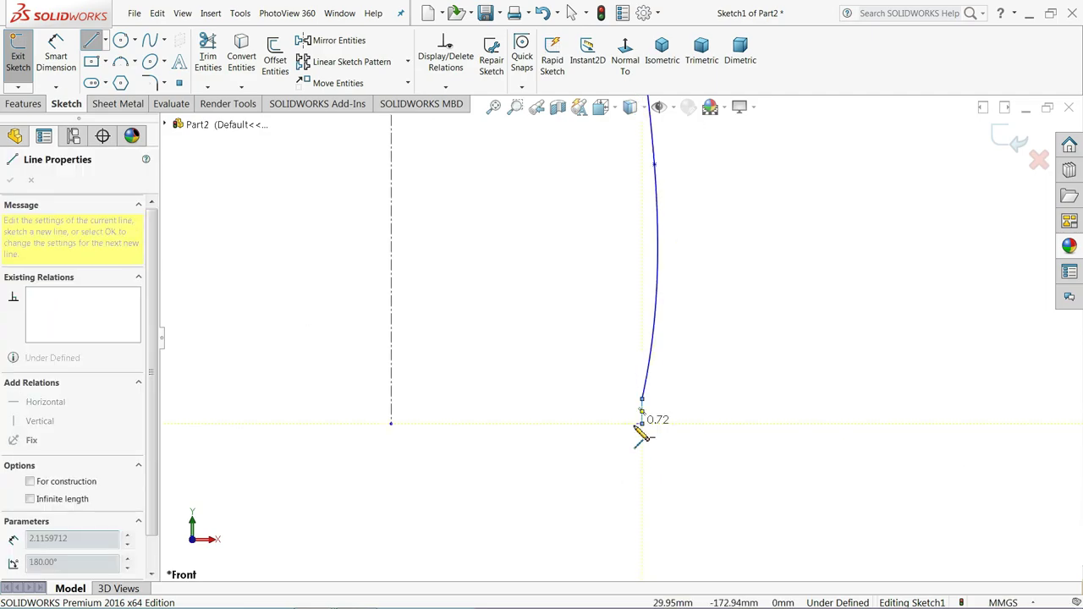
click(392, 423)
right_click(423, 357)
click(450, 358)
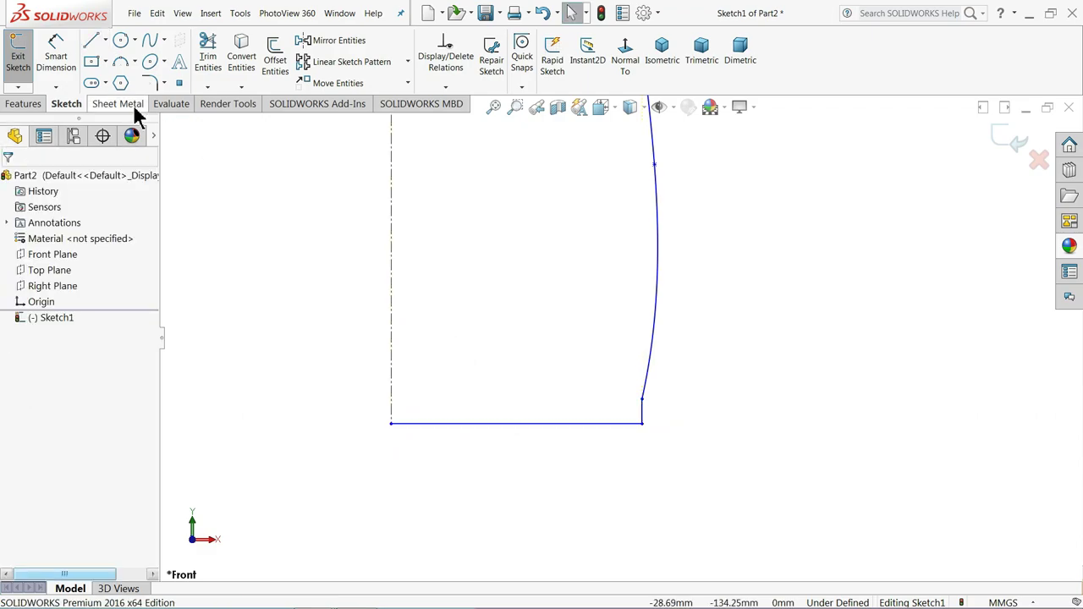
- Draw horizontal centerlines from the spline's lower end and a mid spline point to the axis
click(107, 41)
click(111, 72)
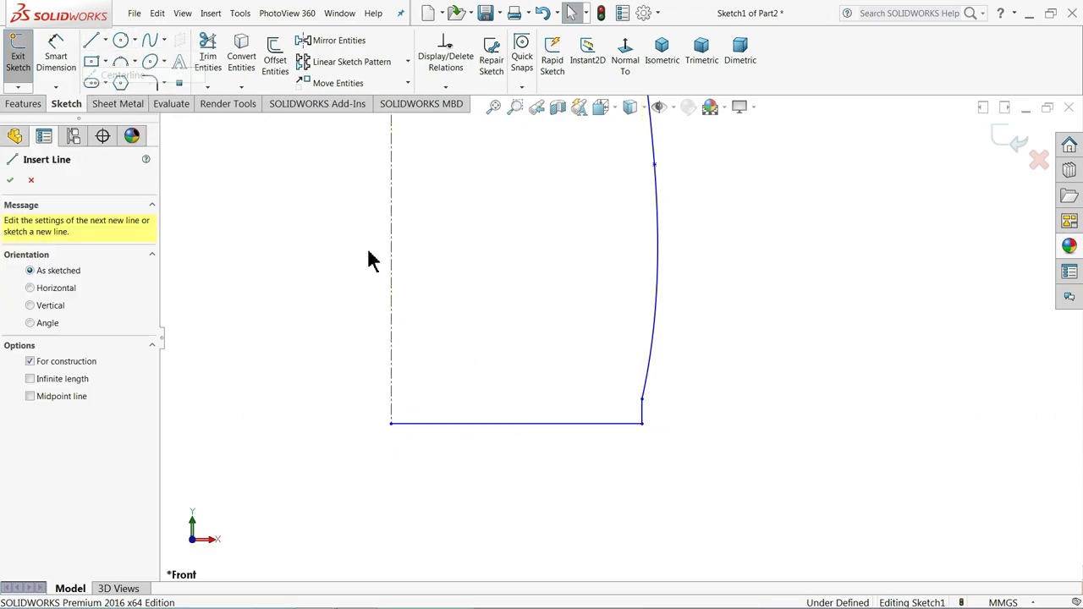
click(644, 399)
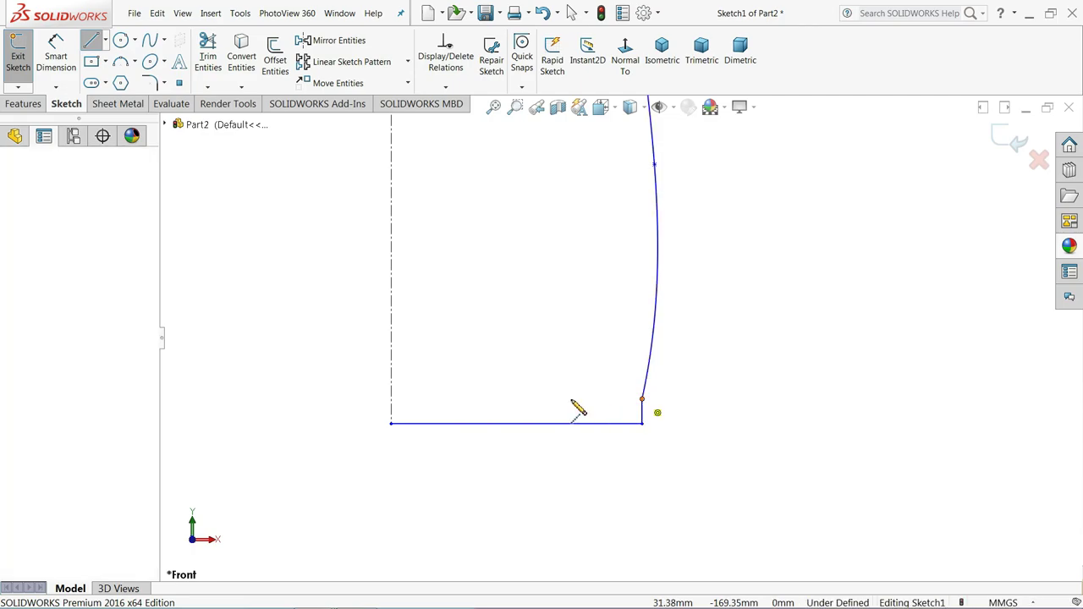
click(392, 399)
key(Escape)
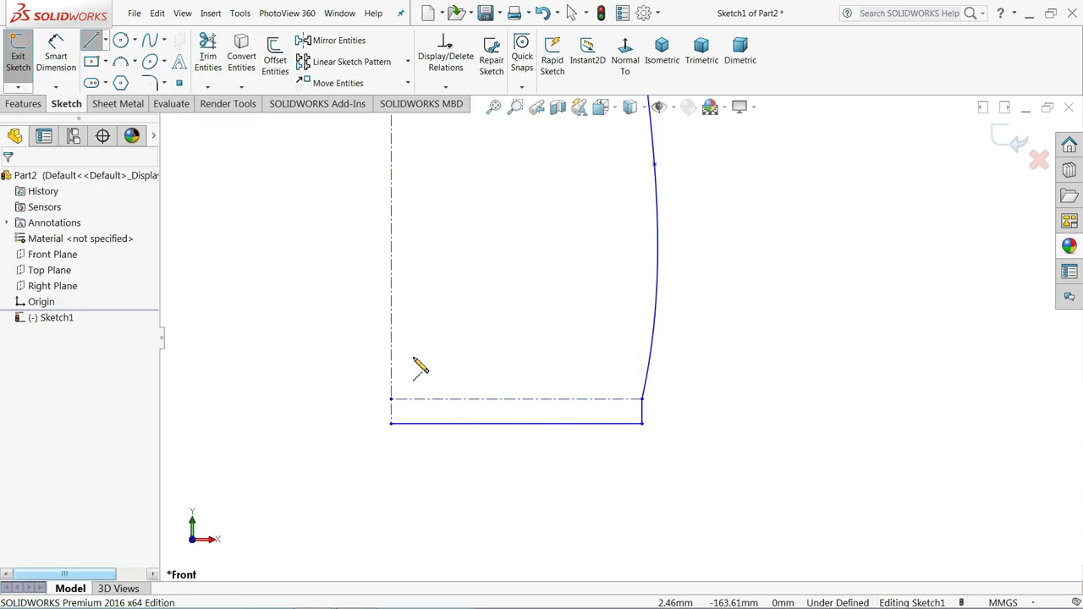
click(105, 41)
click(119, 72)
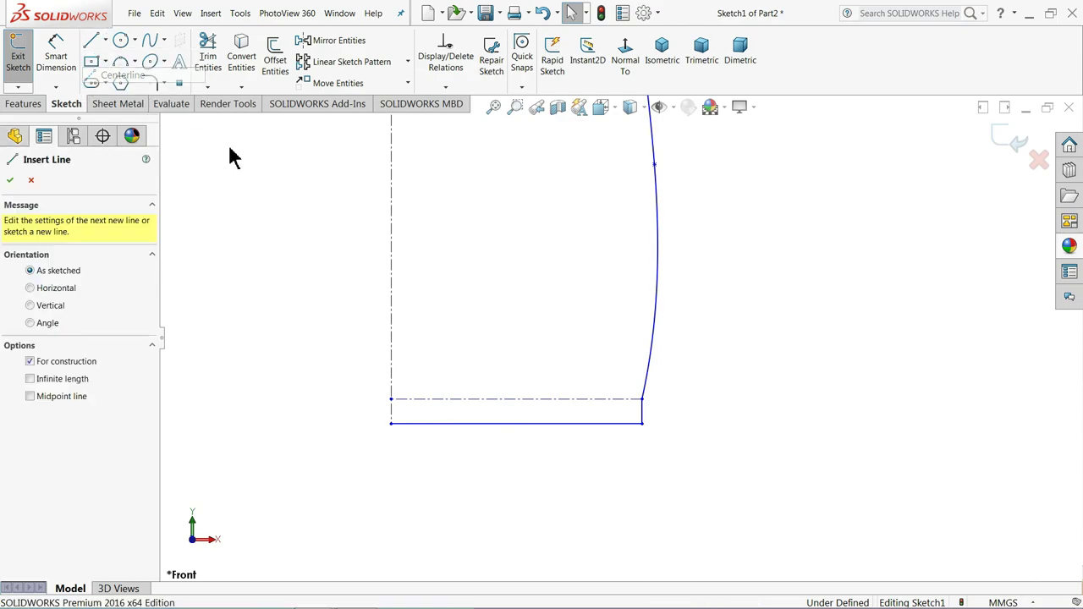
scroll(556, 266, up, 3)
click(640, 238)
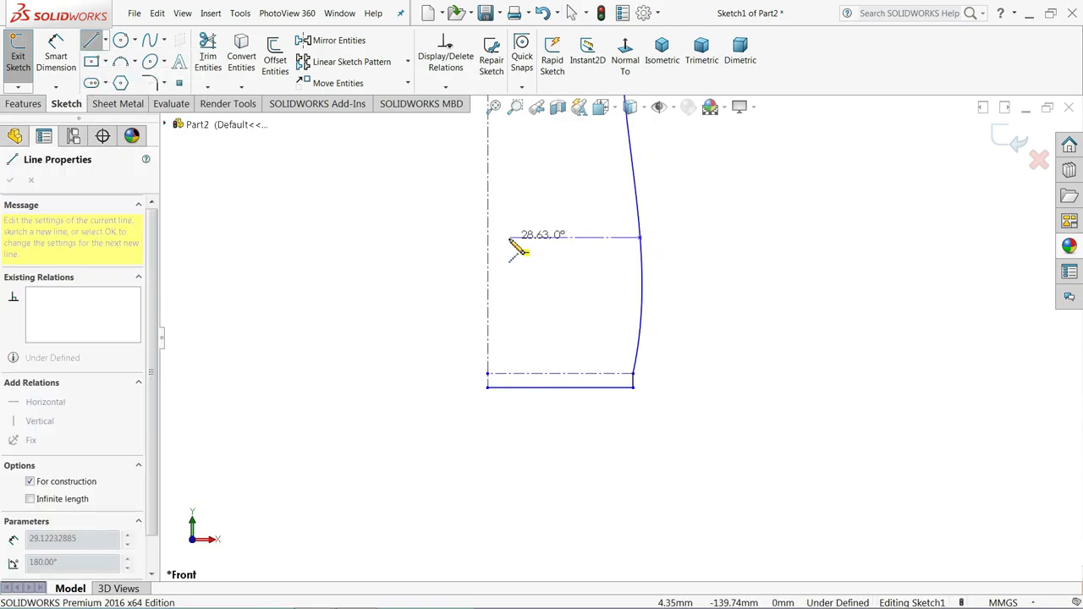
click(487, 238)
key(Escape)
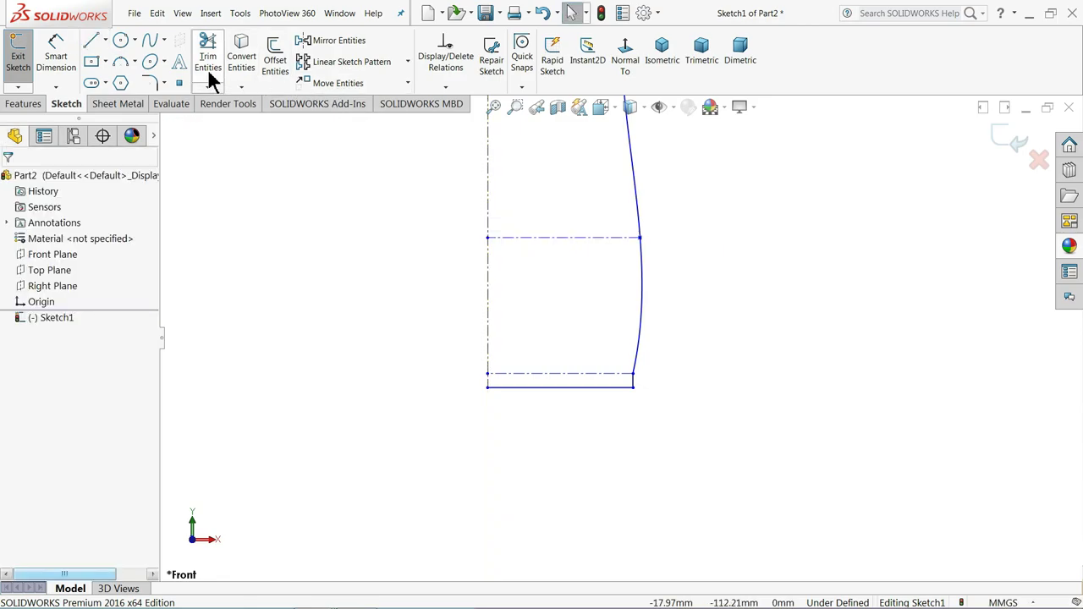
- Add two more horizontal centerlines from the upper spline points to the central axis
click(106, 41)
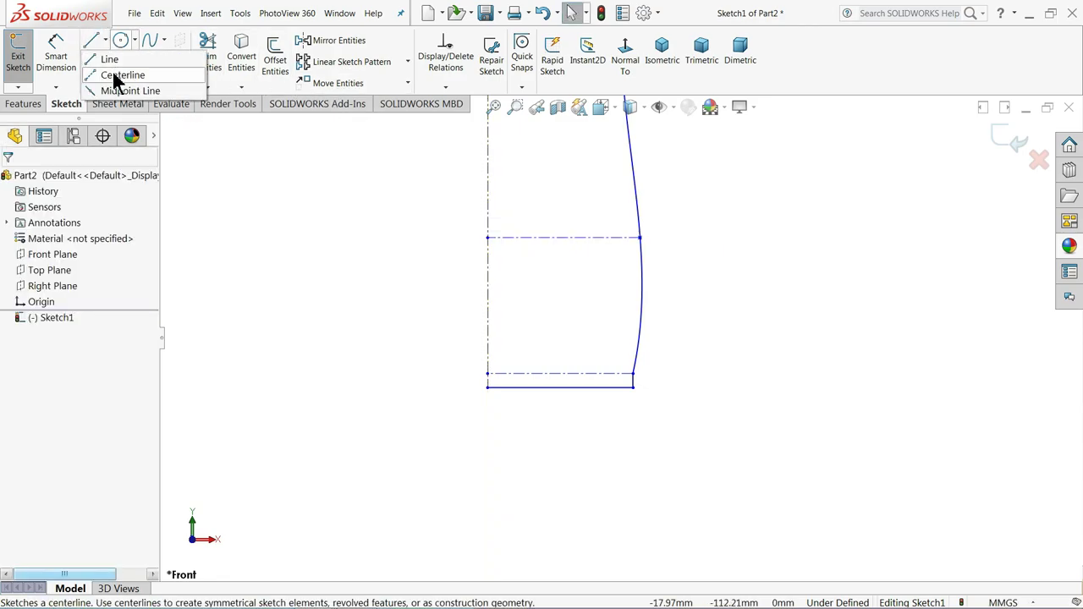
click(113, 75)
scroll(412, 229, up, 3)
click(620, 165)
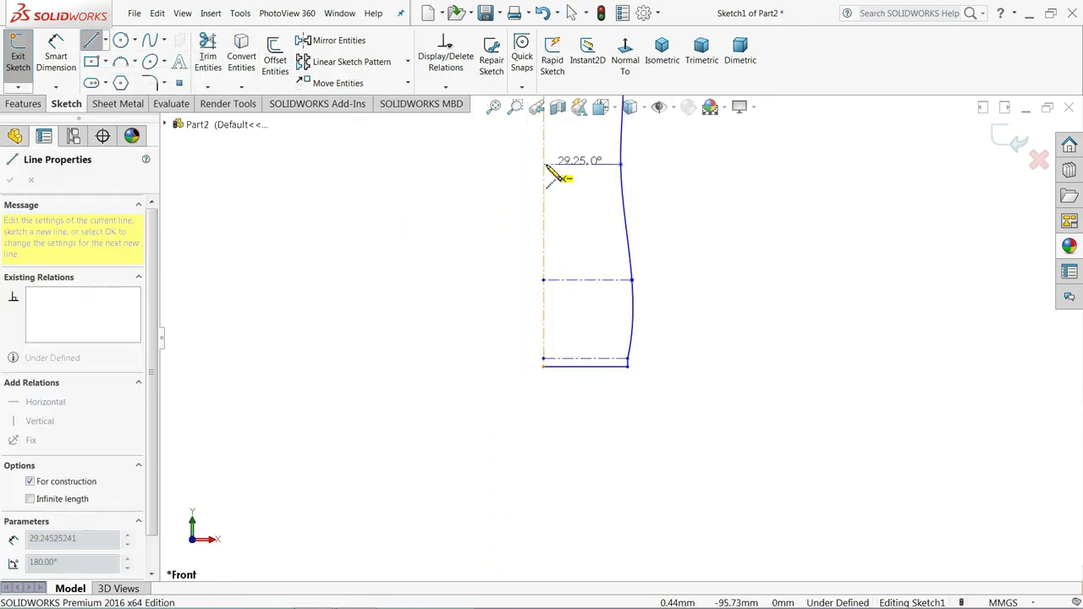
click(543, 165)
key(Escape)
key(ctrl+Down)
key(ctrl+Down)
key(ctrl+Down)
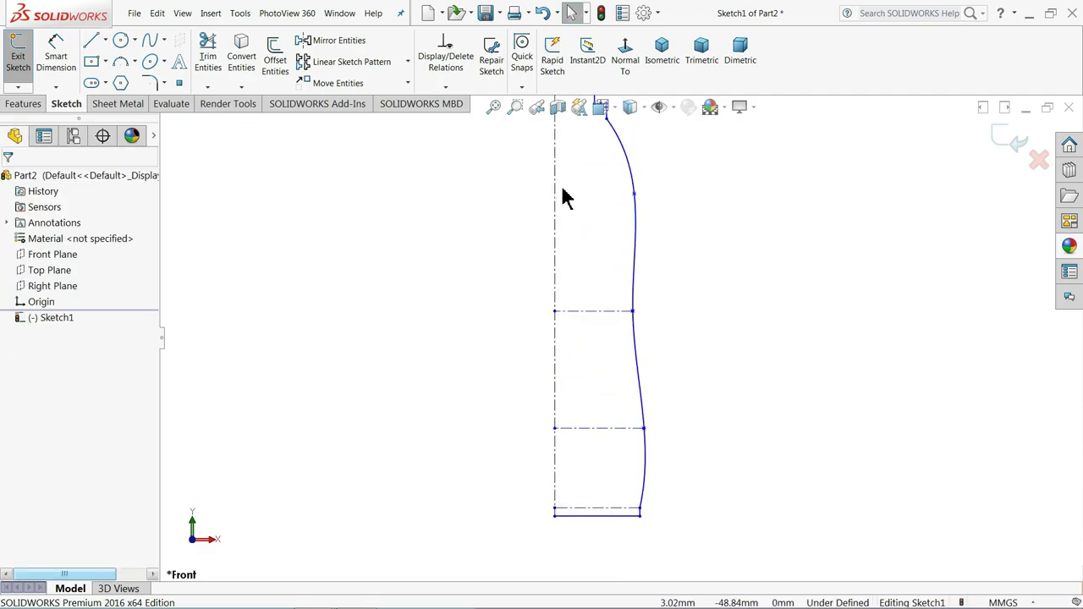
click(106, 38)
click(113, 71)
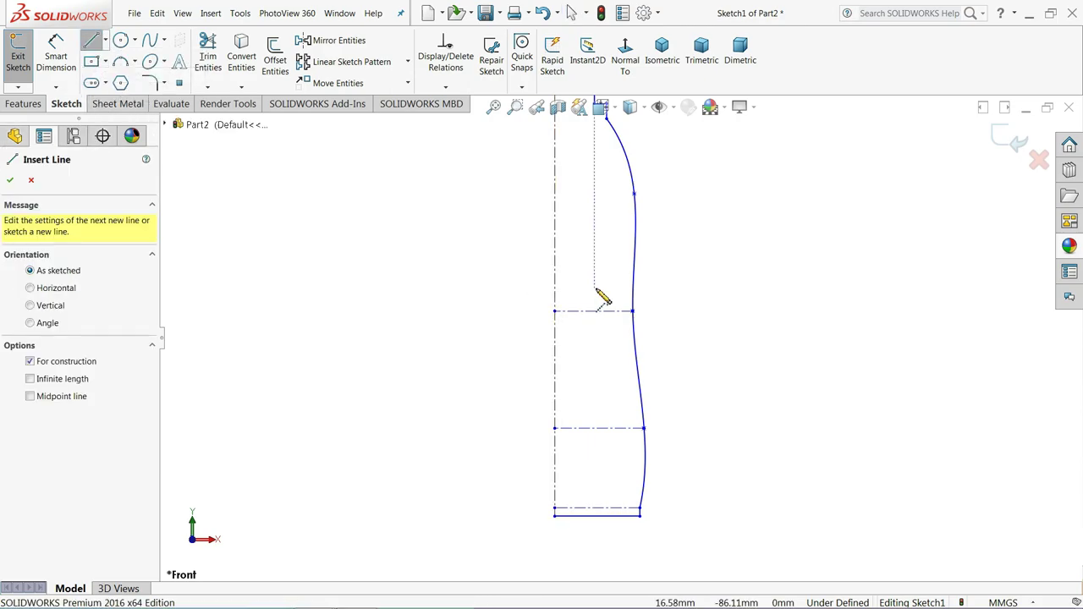
click(634, 194)
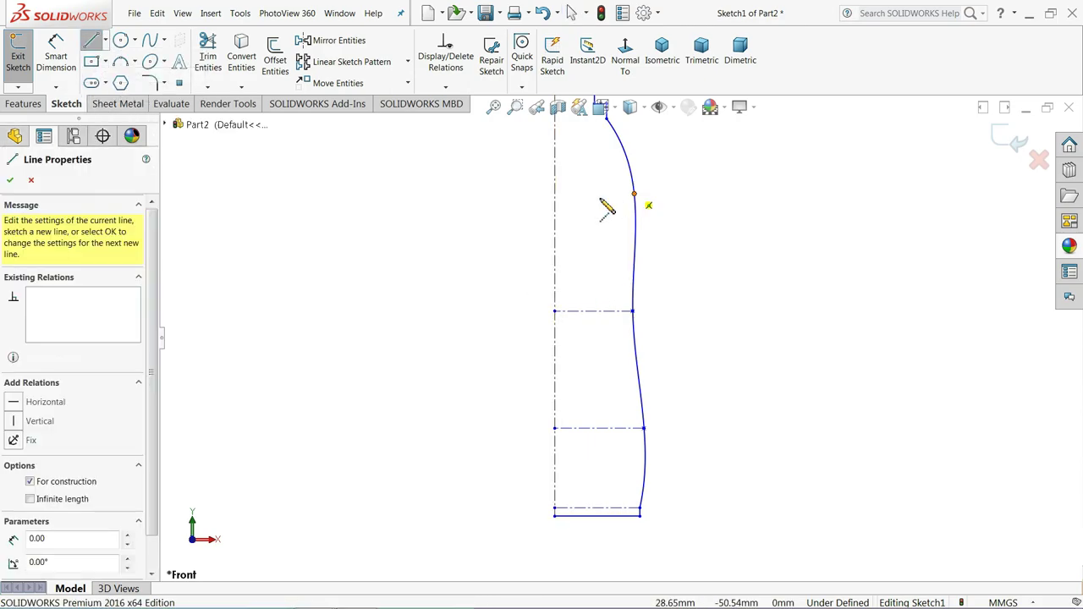
click(554, 195)
right_click(495, 213)
click(520, 220)
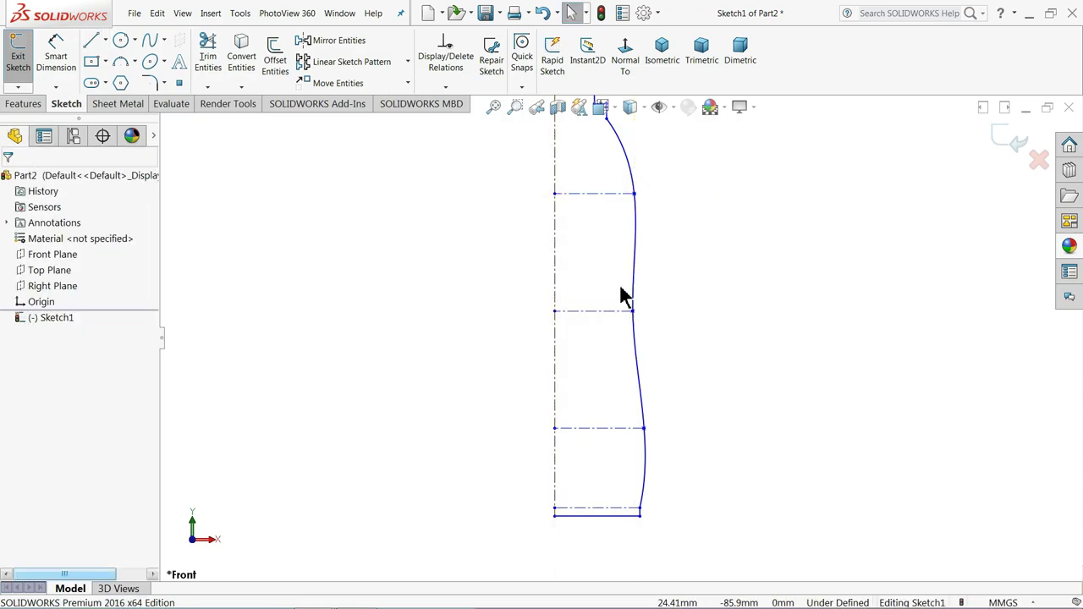
scroll(623, 295, up, 2)
scroll(627, 245, down, 1)
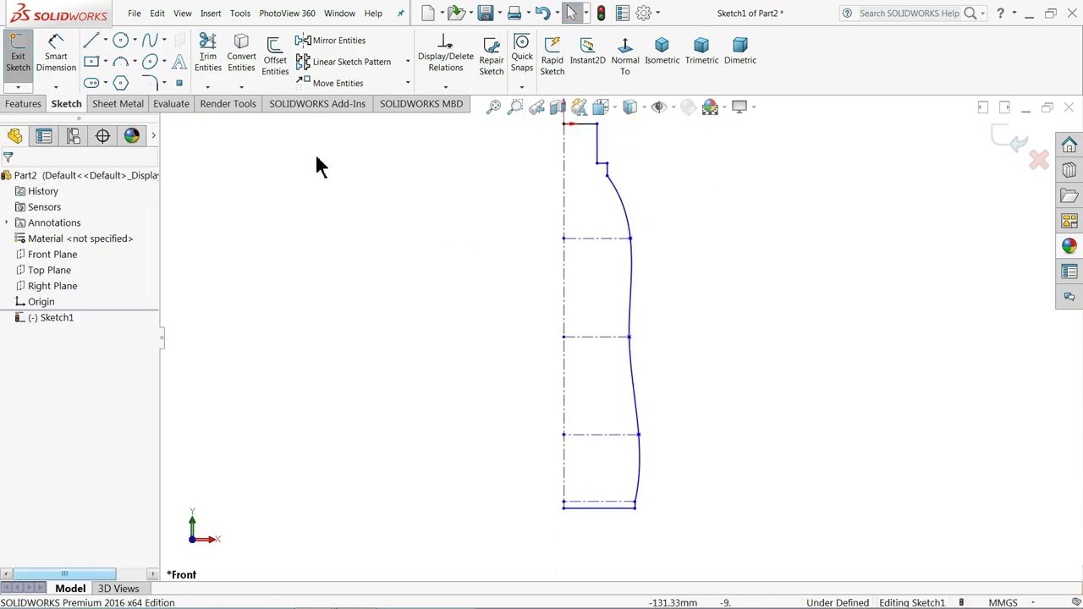
- Dimension the top line to 21.5, the neck height to 22.5 and the step to 4
click(56, 53)
scroll(601, 179, down, 2)
scroll(606, 174, down, 1)
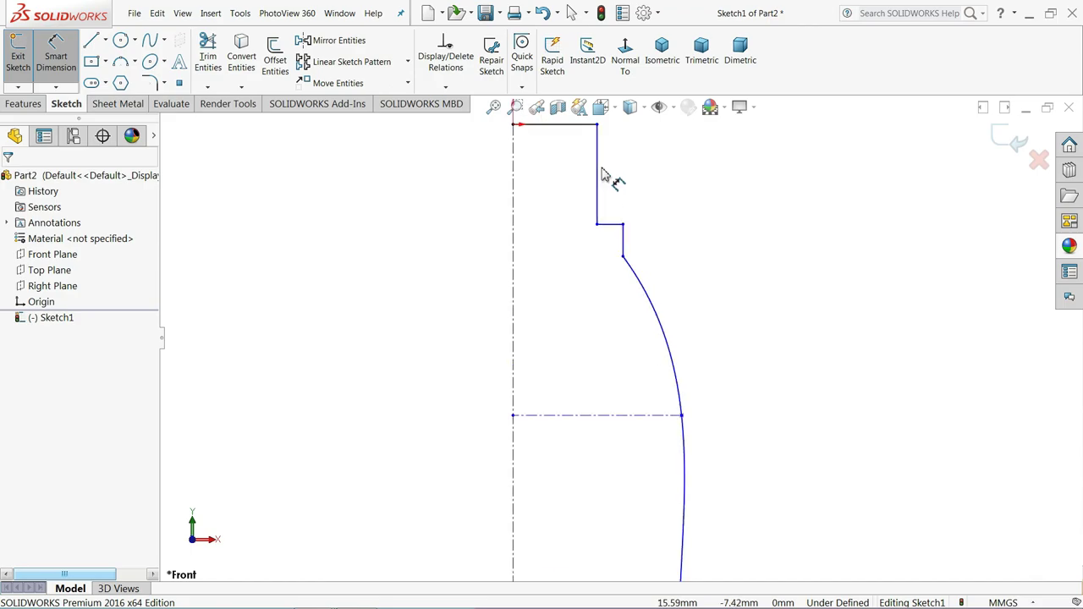
scroll(602, 182, down, 1)
scroll(592, 212, down, 1)
click(561, 248)
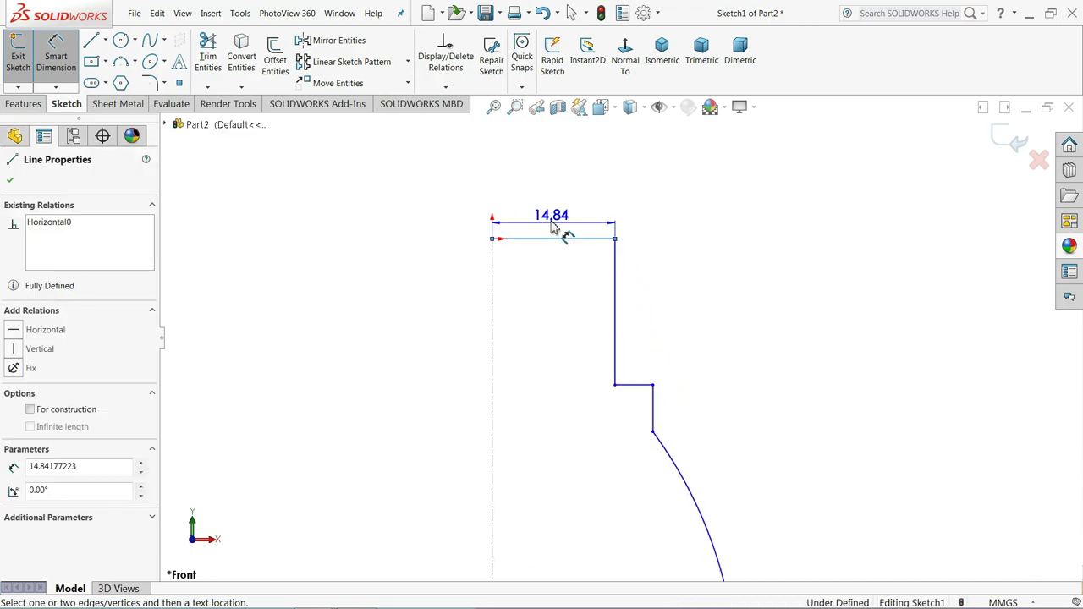
click(547, 204)
text(21.5)
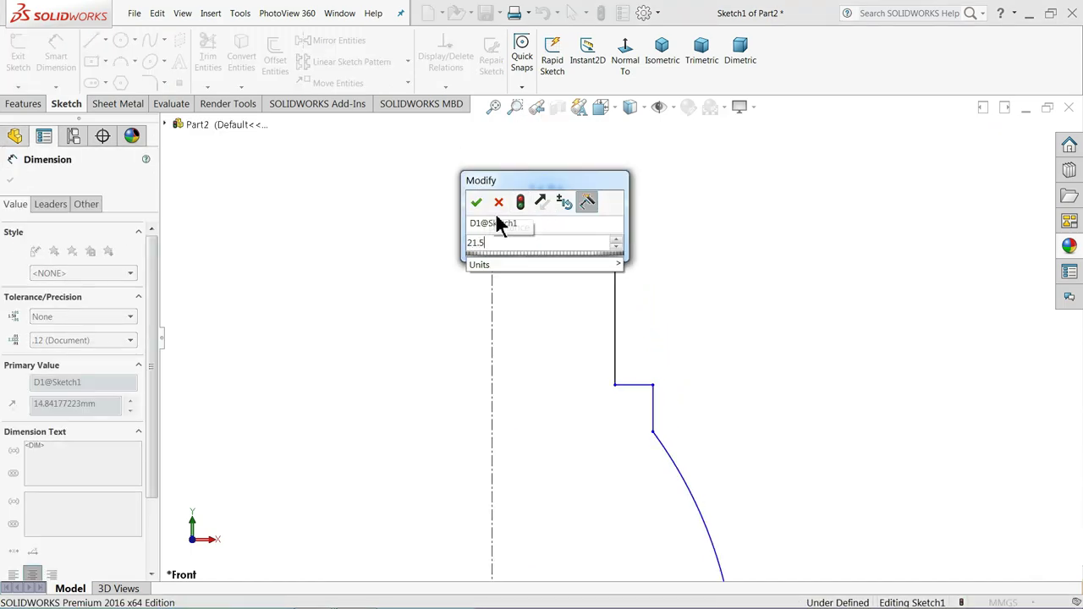
click(478, 203)
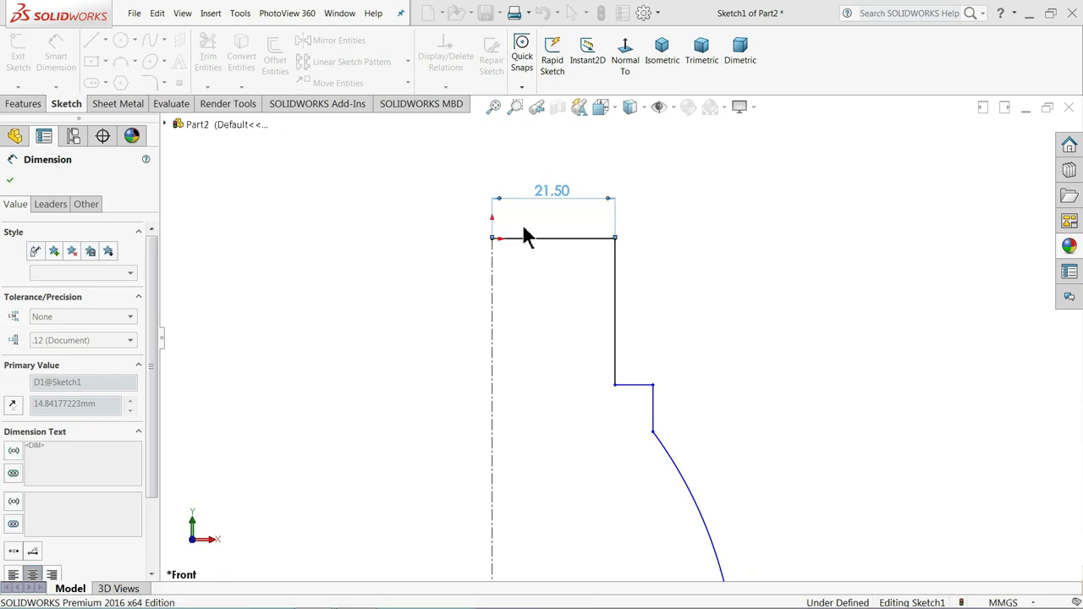
click(616, 302)
click(729, 292)
text(22)
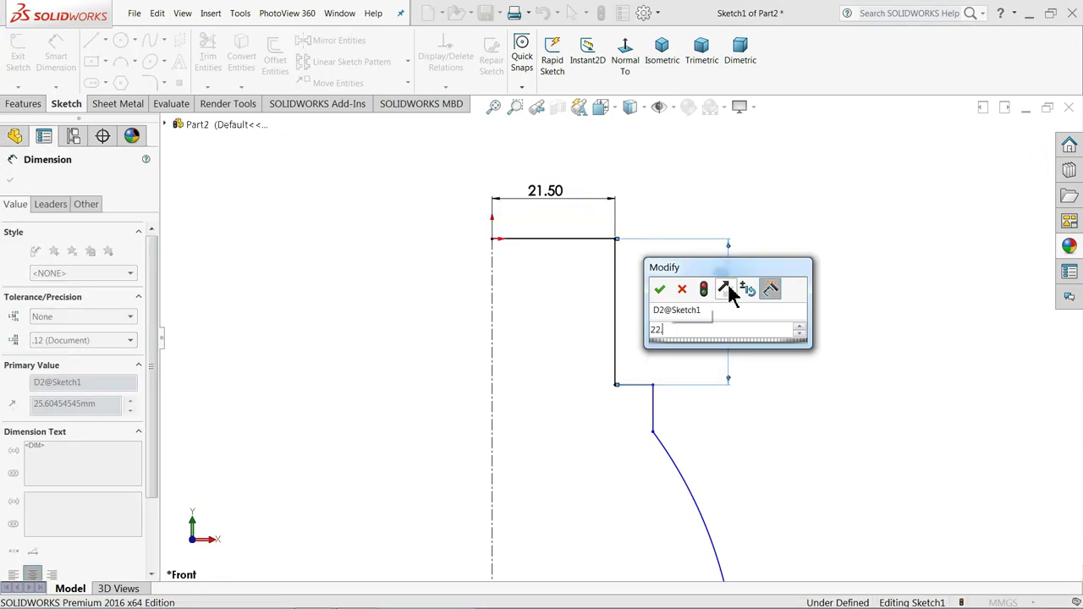
text(.5)
click(661, 292)
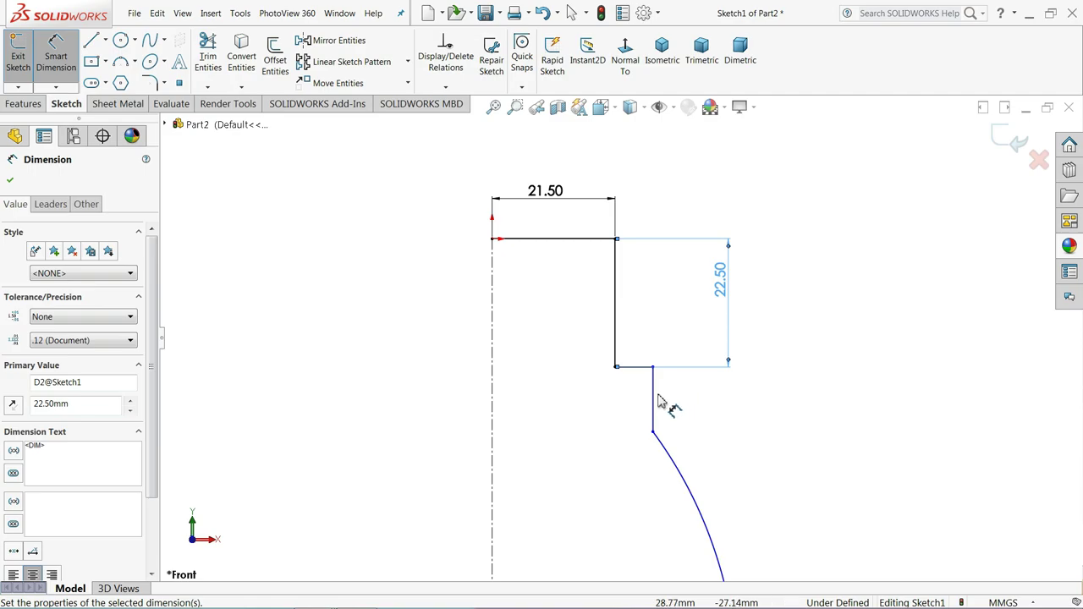
click(652, 398)
click(783, 395)
text(4)
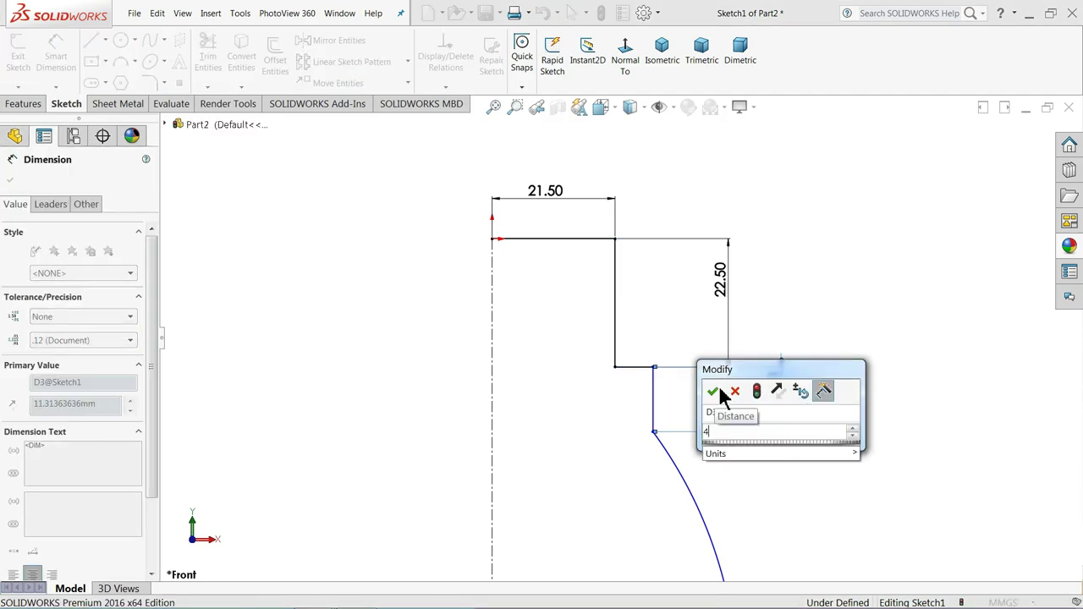
click(718, 390)
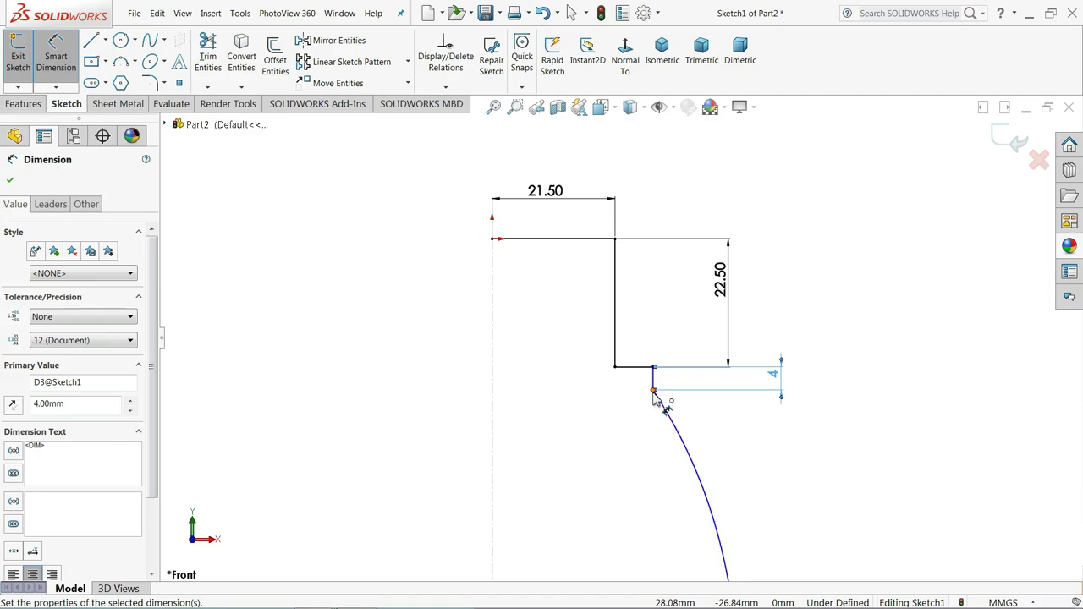
- Set the curve start 24.5 from the axis, upper width 42 and waist width 37
click(652, 390)
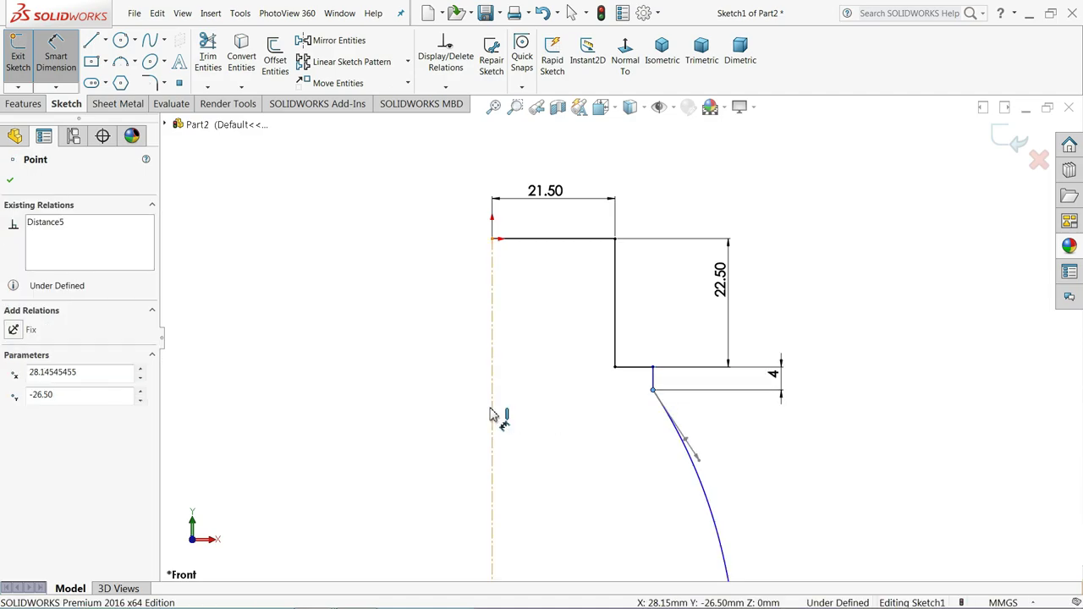
click(495, 414)
click(580, 410)
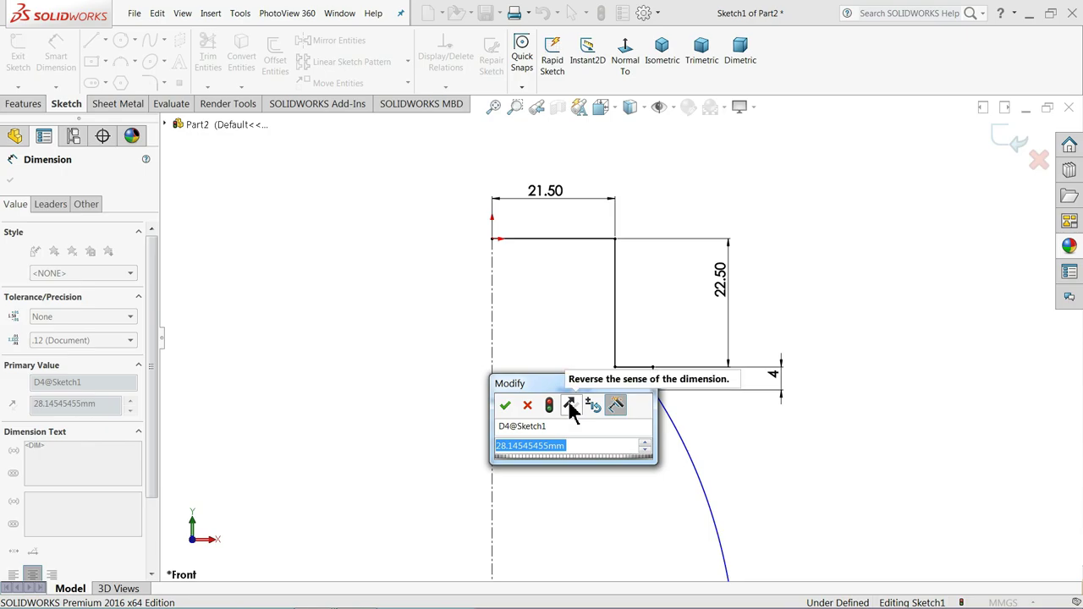
text(24.5)
key(Return)
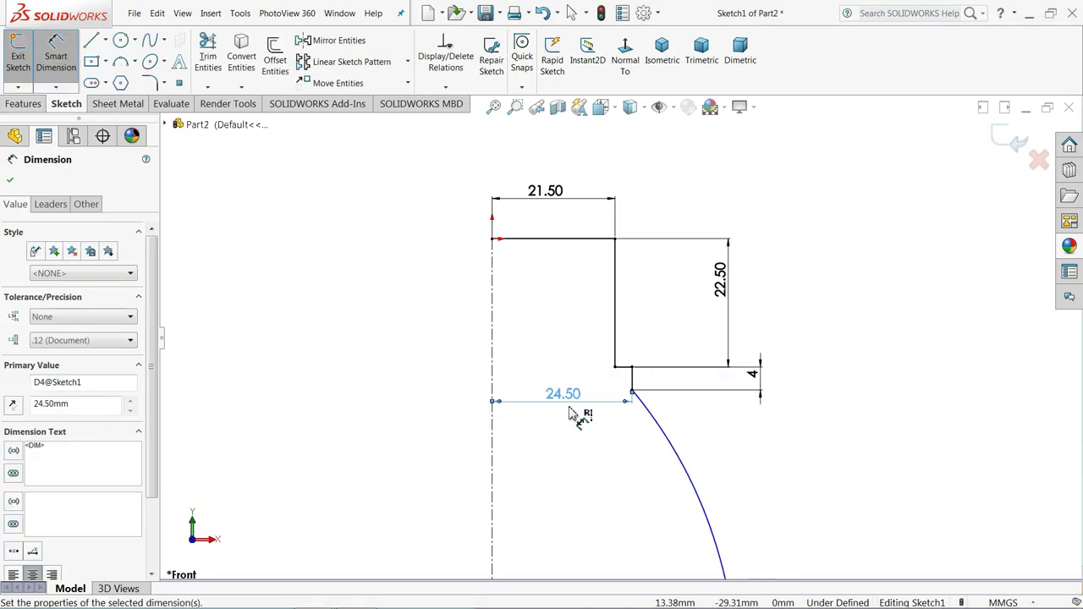
key(f)
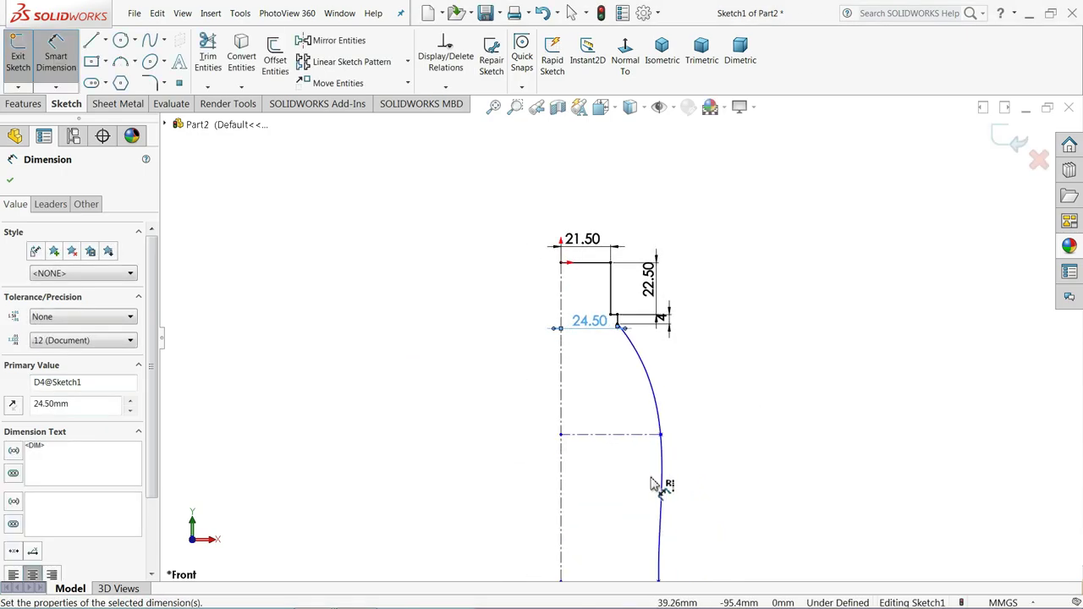
scroll(656, 482, down, 3)
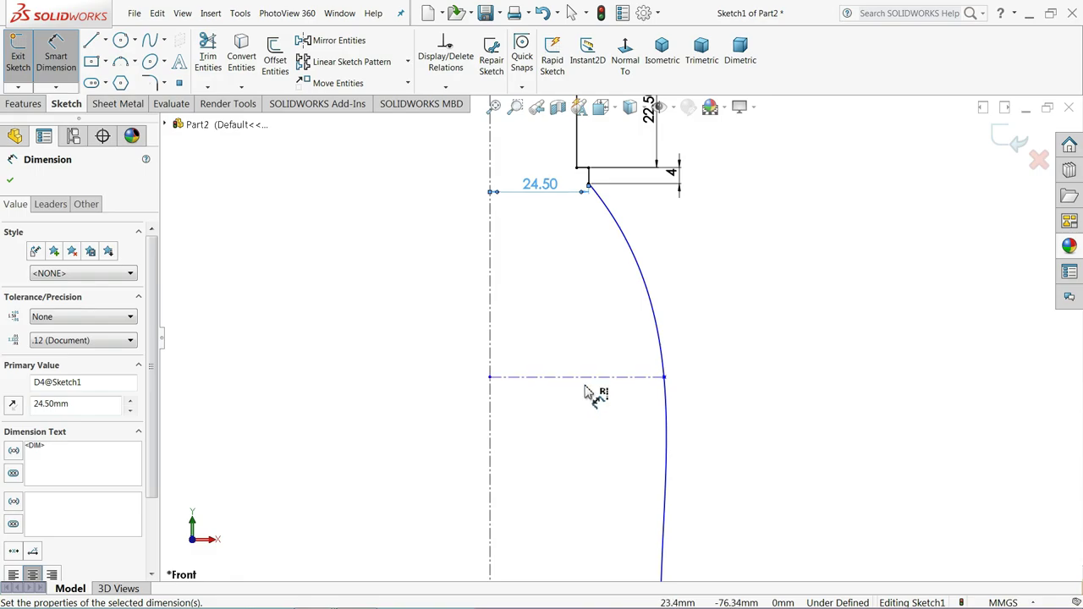
click(588, 377)
click(580, 417)
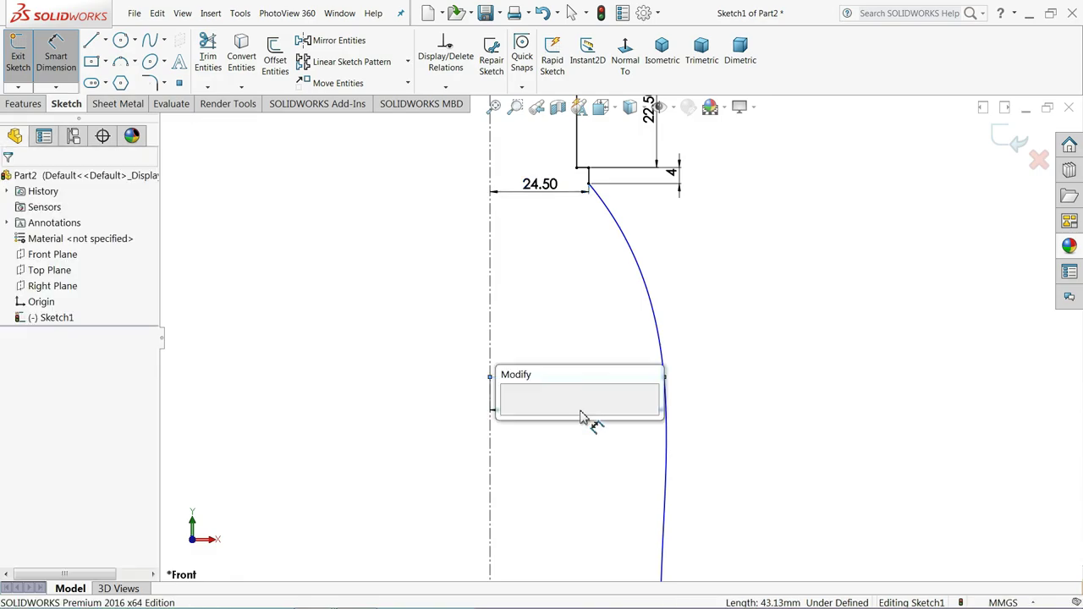
text(42)
click(510, 414)
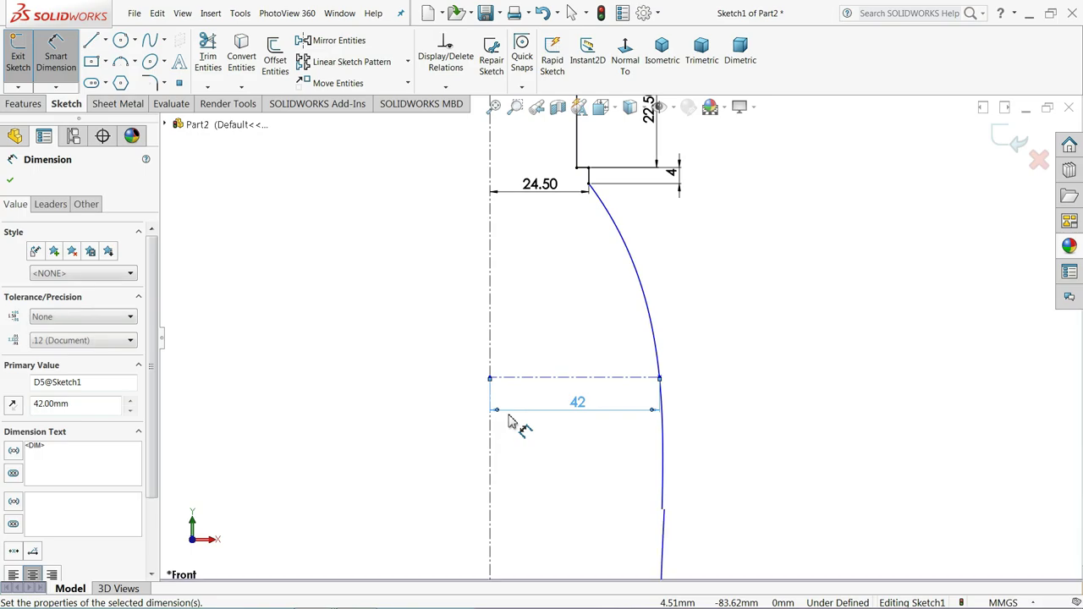
scroll(600, 418, up, 3)
scroll(623, 443, down, 2)
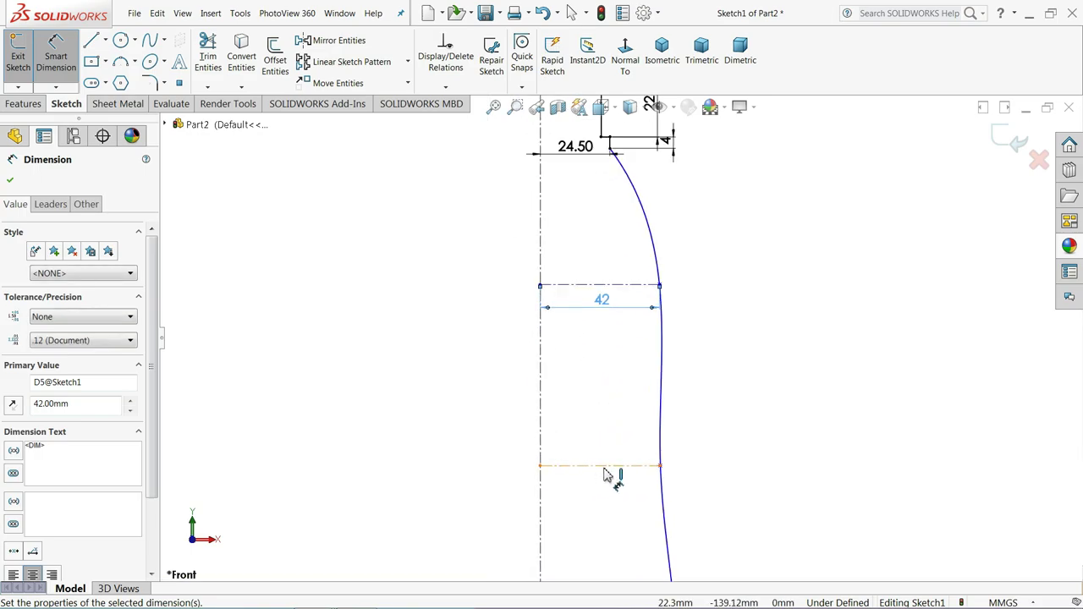
click(605, 474)
click(595, 457)
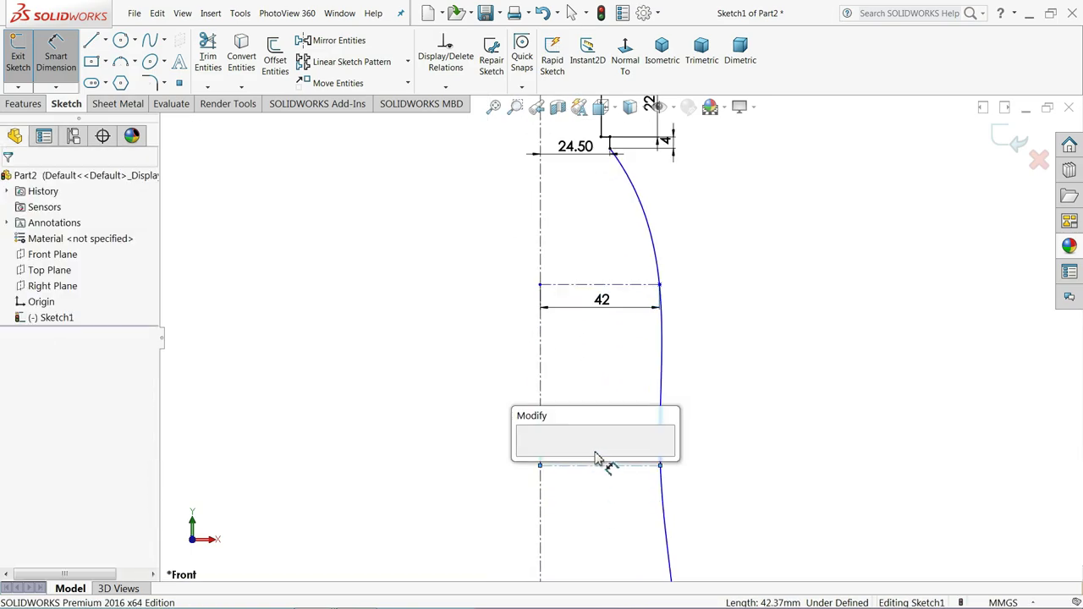
text(37)
key(Return)
- Dimension the lower width to 42, the bottom edge to 37.5 and the base step to 5
scroll(605, 431, up, 2)
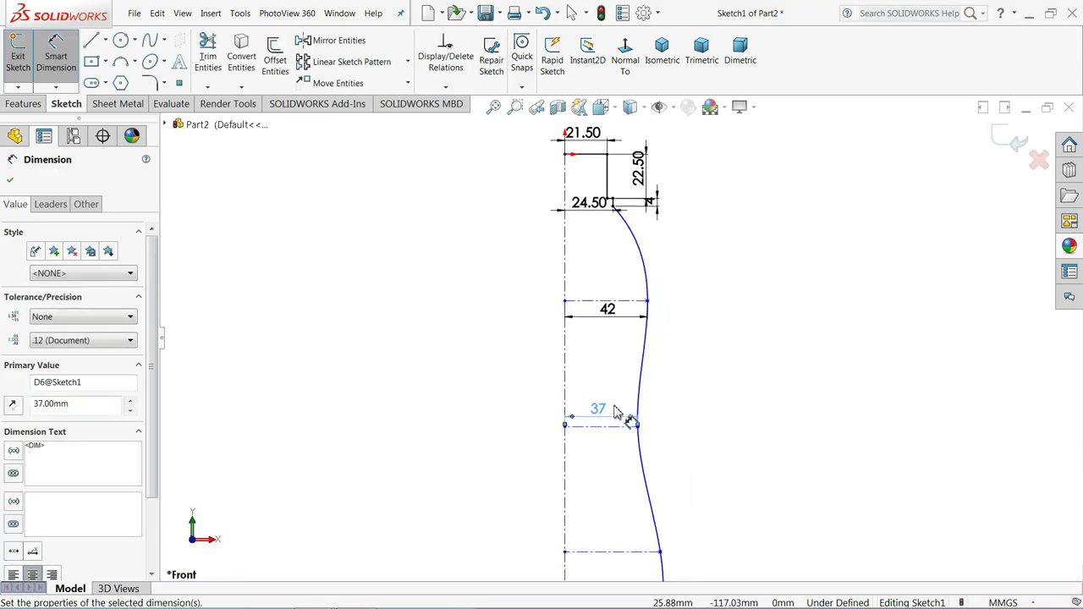
scroll(622, 431, up, 1)
scroll(624, 444, up, 1)
scroll(624, 474, down, 2)
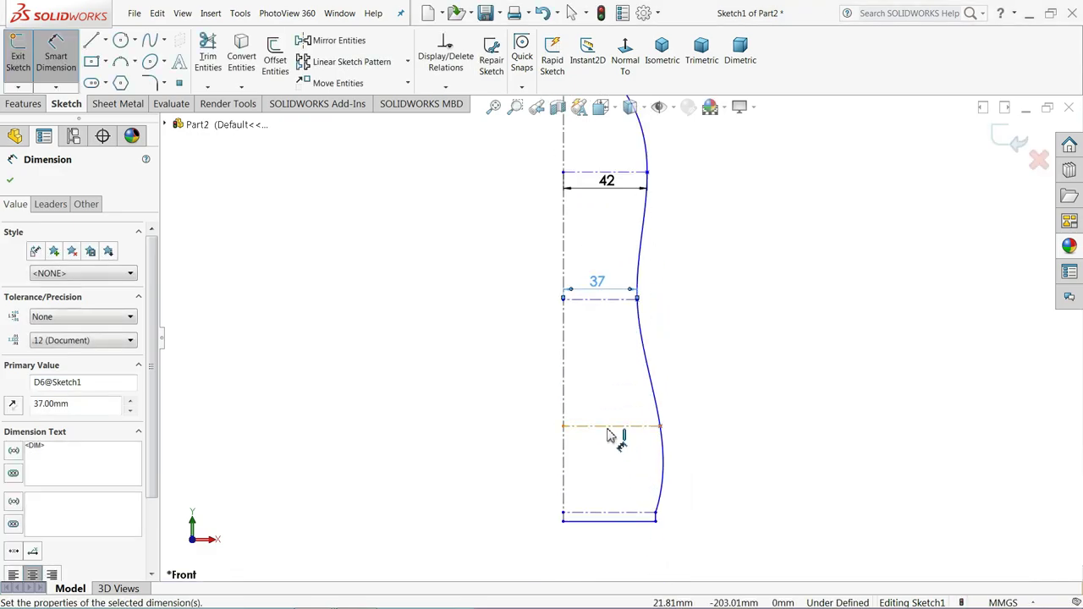
click(607, 429)
click(604, 416)
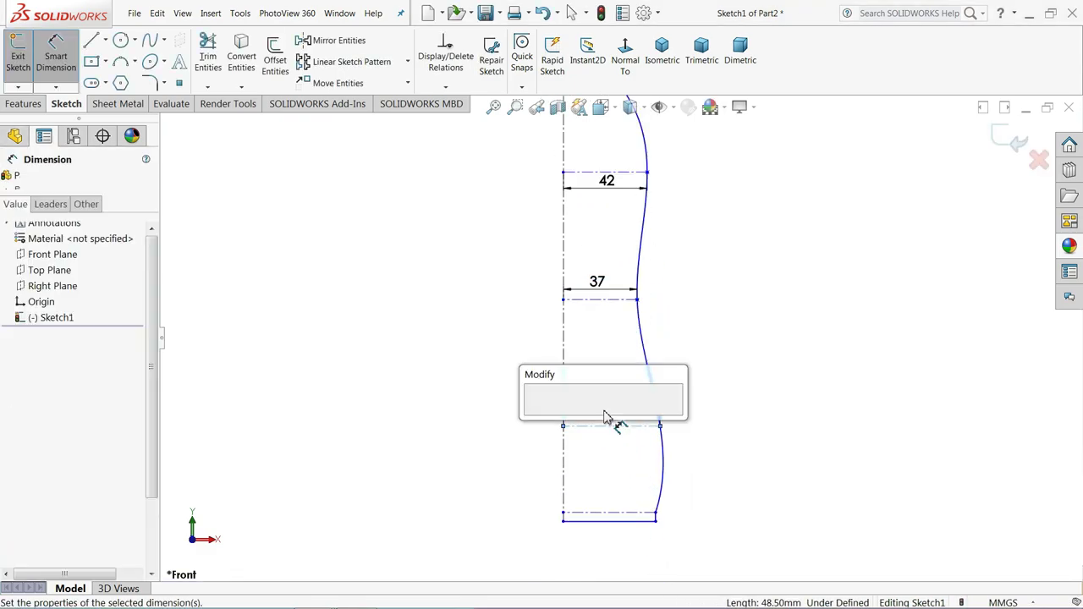
text(42)
key(Return)
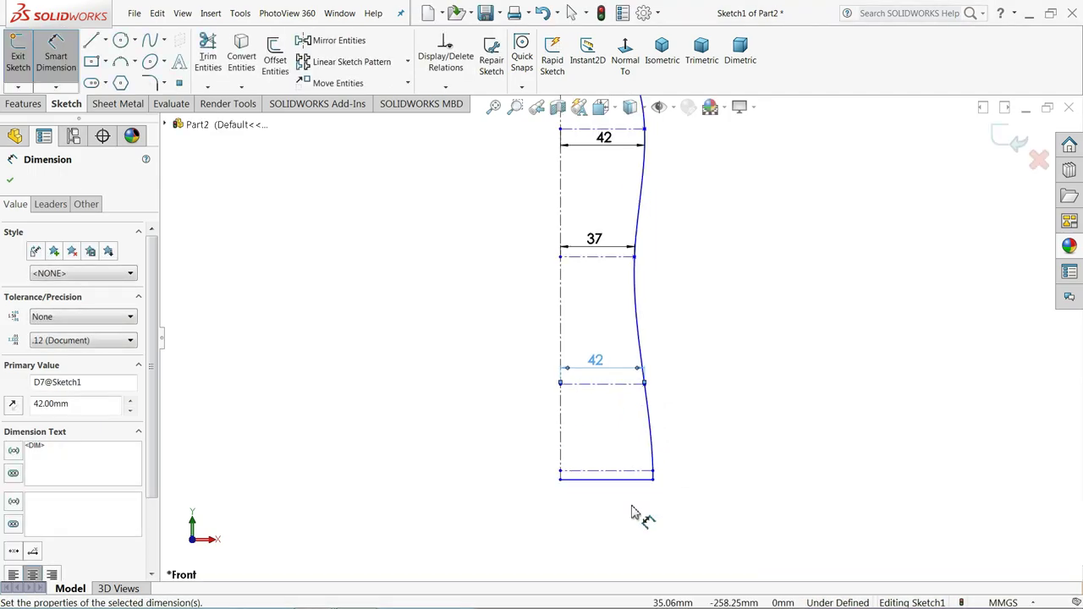
scroll(633, 508, down, 3)
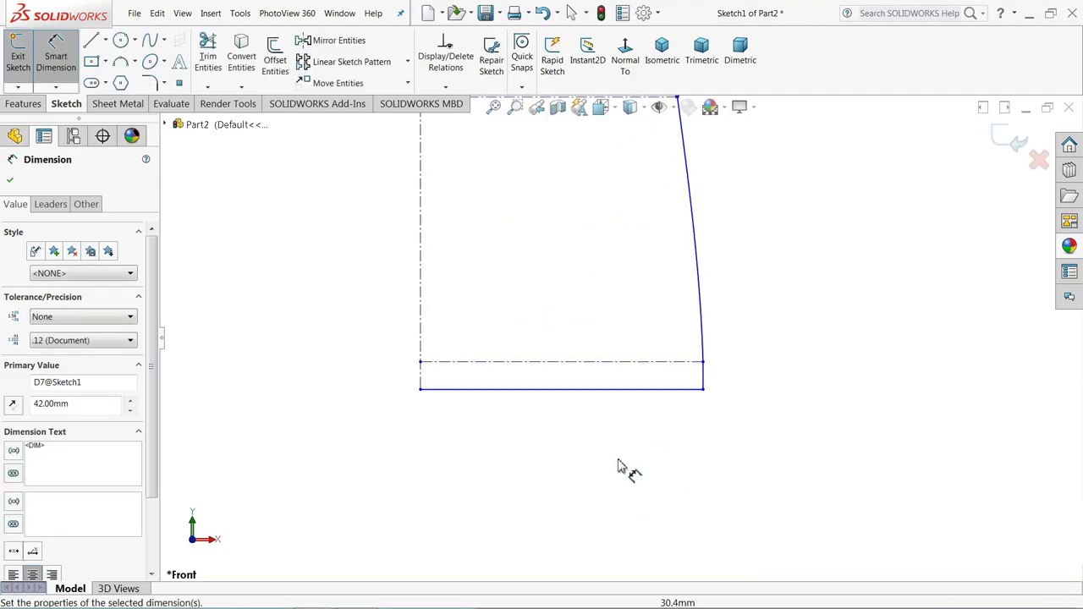
click(570, 395)
click(550, 435)
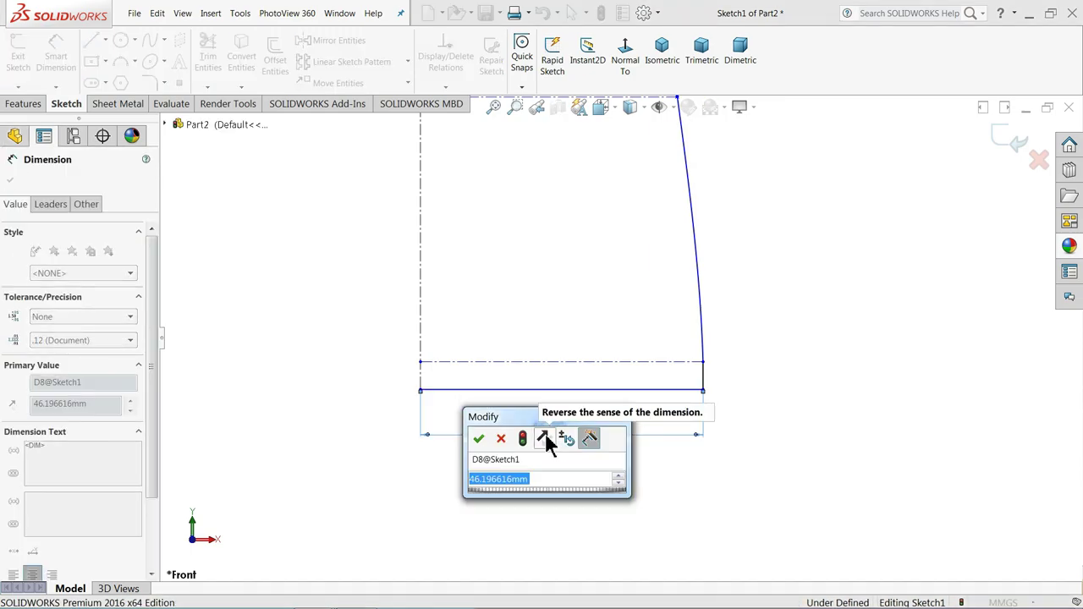
text(37.5)
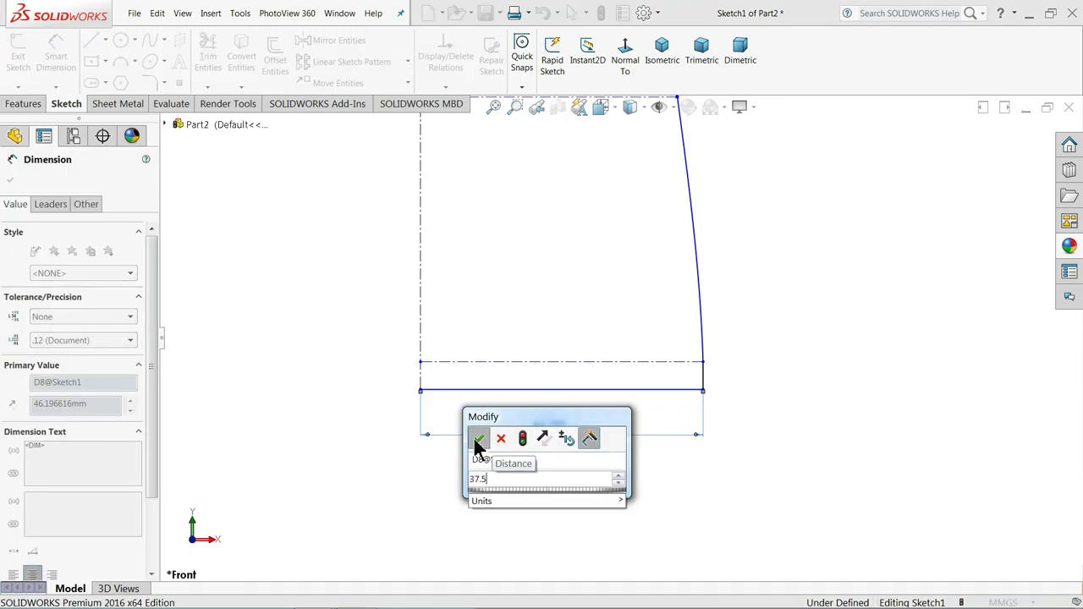
click(478, 440)
click(651, 378)
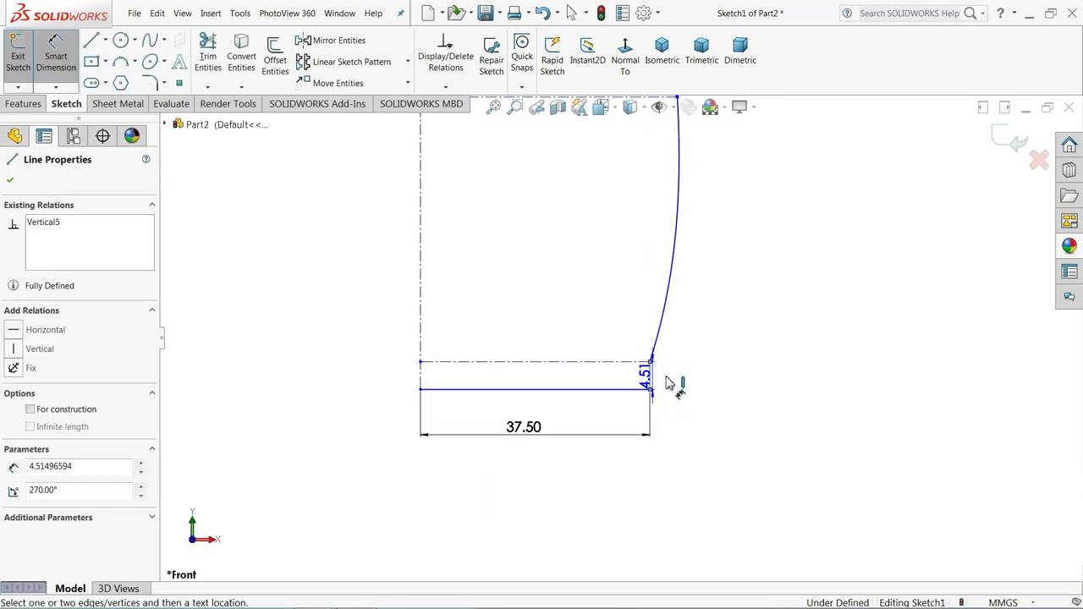
click(711, 426)
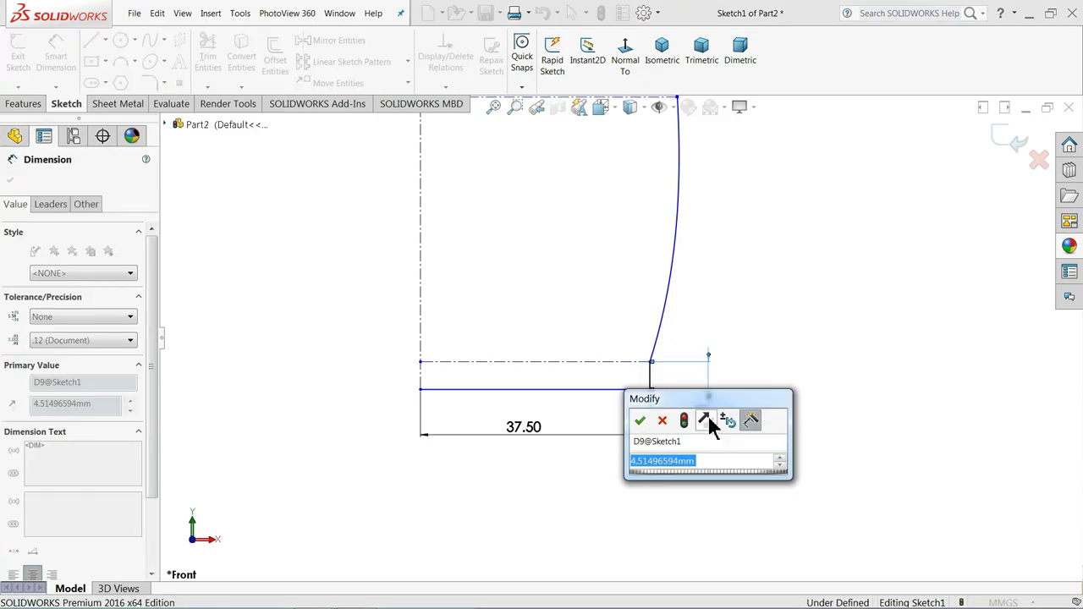
text(5)
key(Return)
scroll(627, 368, up, 3)
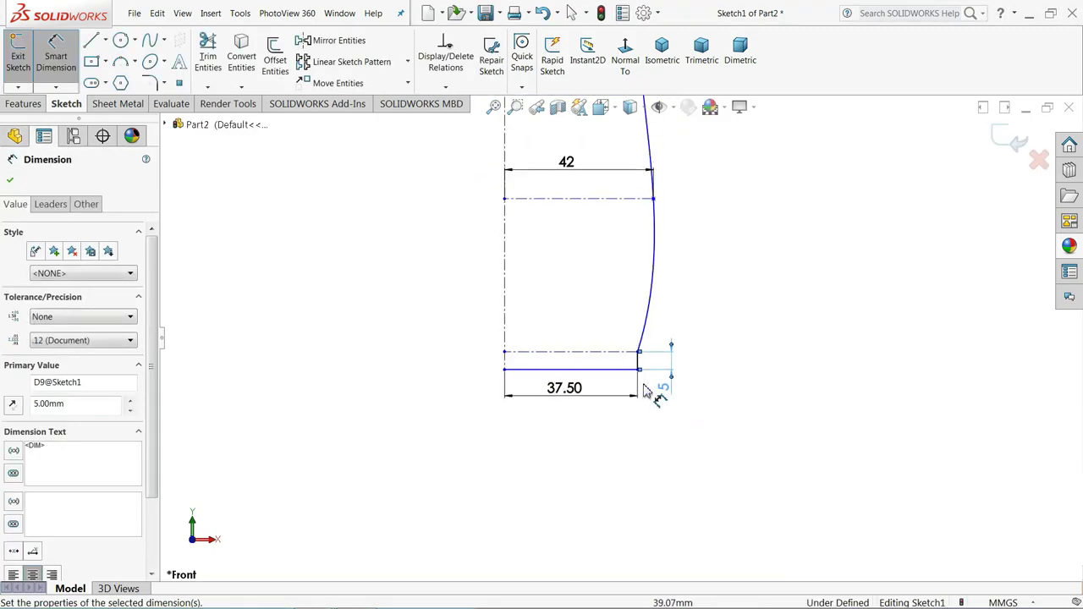
- Dimension the lower 42 construction line to the bottom line at 35 mm
click(640, 202)
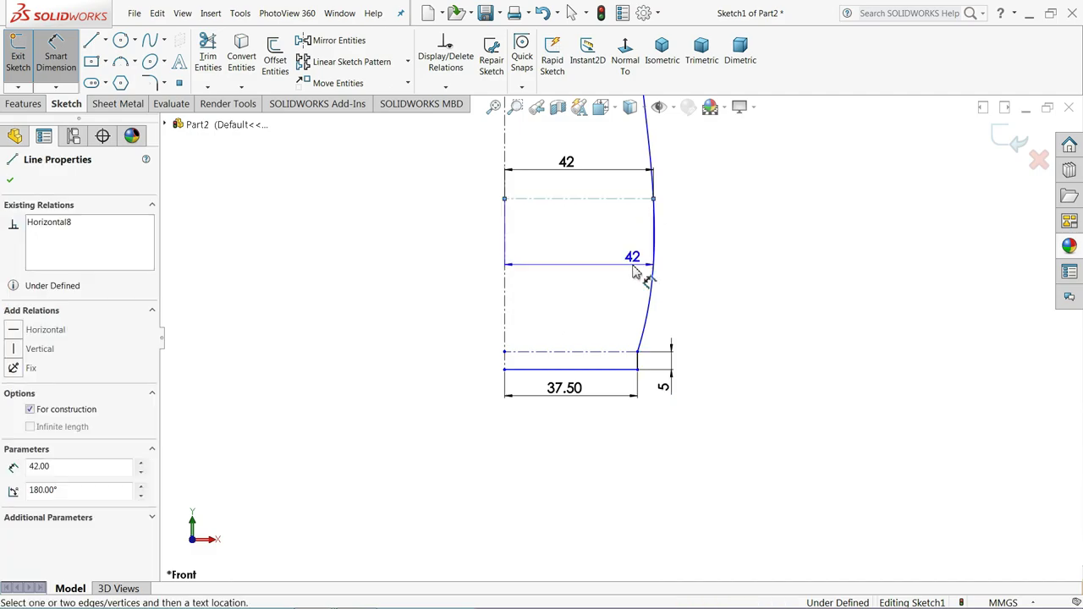
click(635, 369)
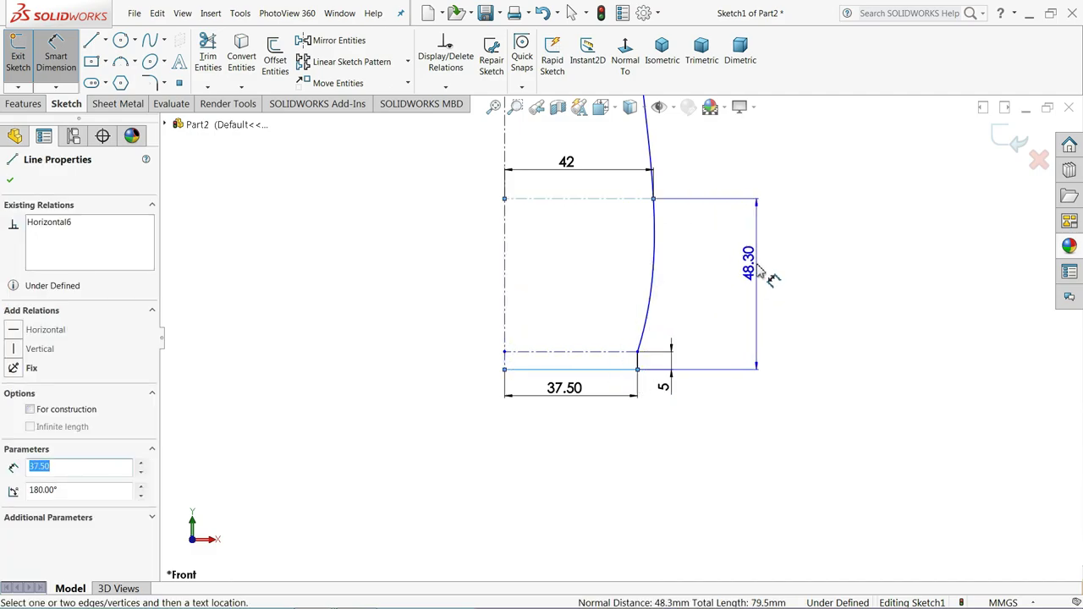
click(755, 284)
text(35)
key(Return)
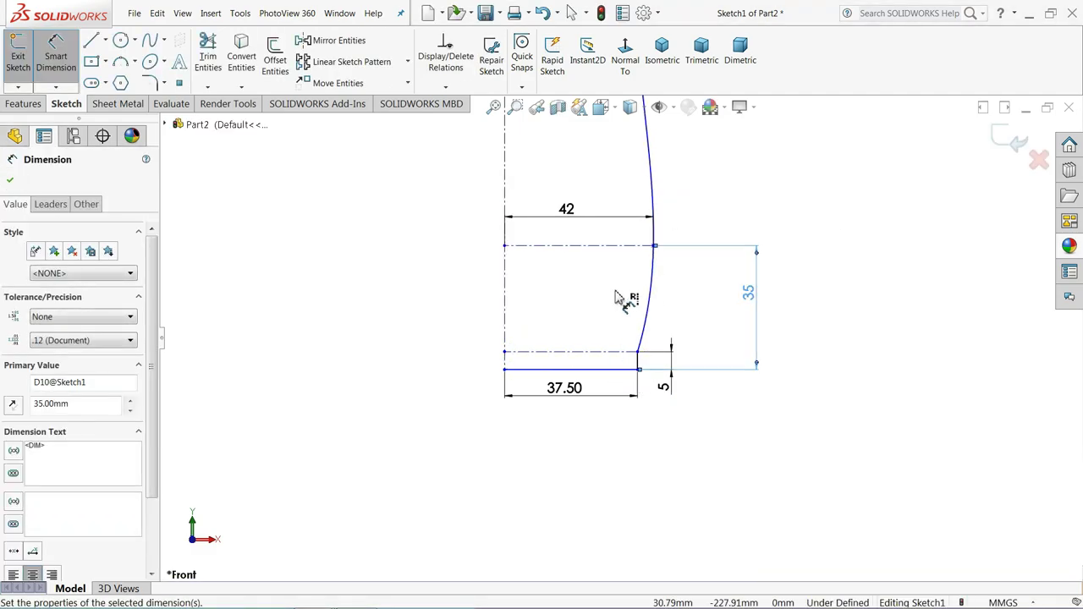
- Move the 24.50 and 22.50 dimension labels clear of the profile curve
scroll(616, 292, up, 2)
scroll(615, 293, up, 2)
scroll(613, 262, down, 2)
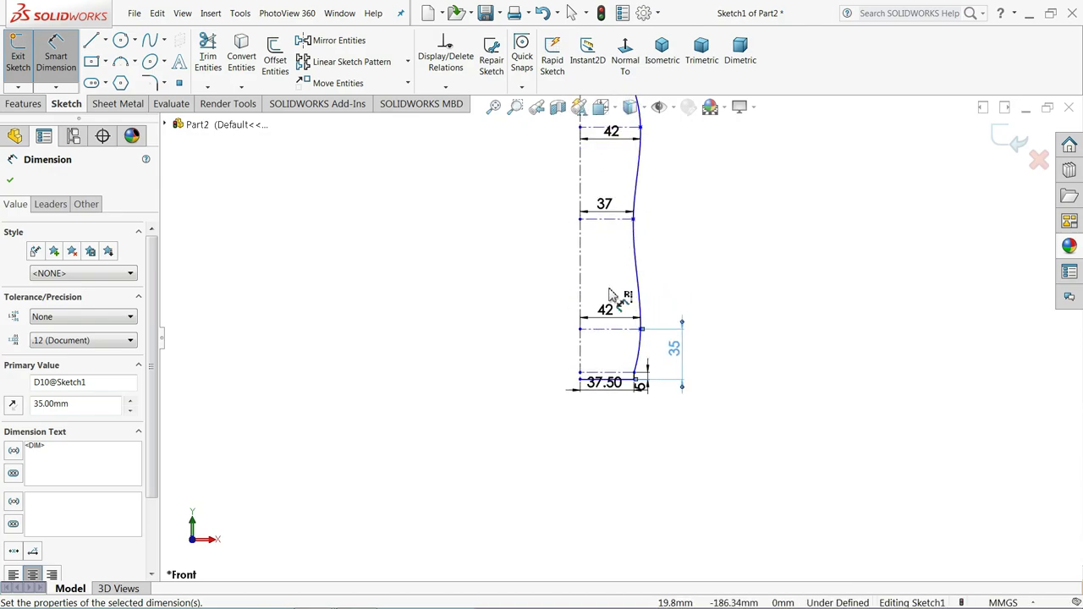
scroll(613, 309, up, 2)
scroll(626, 211, up, 1)
scroll(631, 185, down, 3)
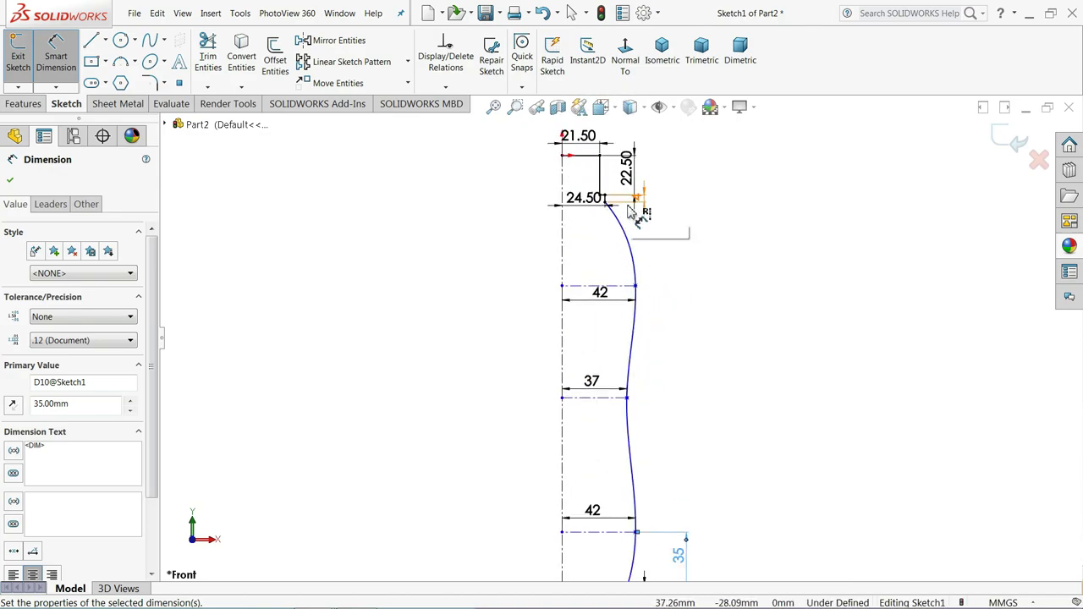
scroll(618, 236, down, 2)
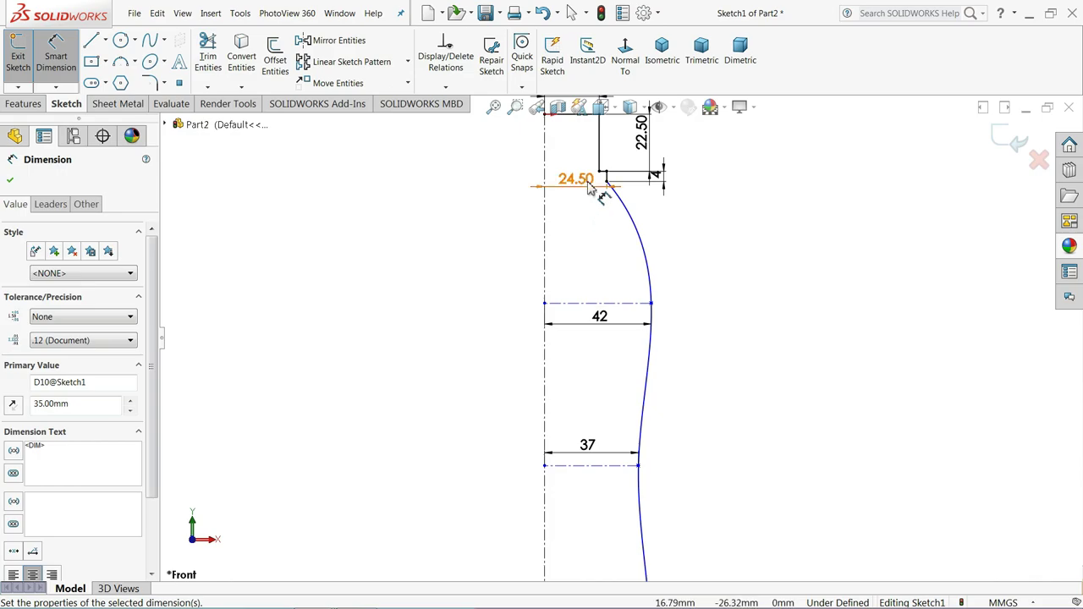
drag(573, 179, 504, 188)
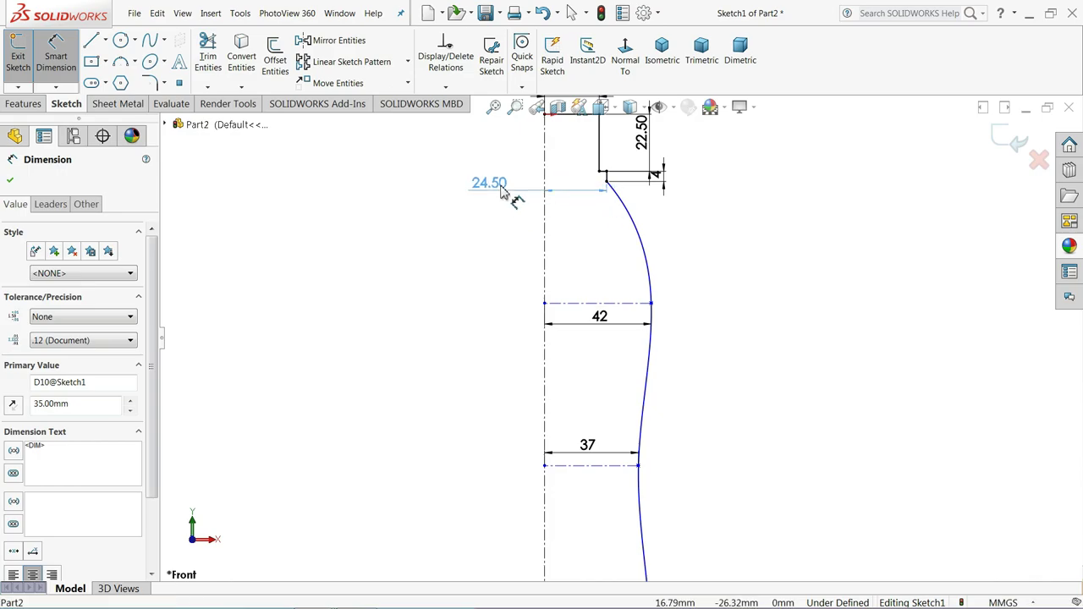
scroll(634, 193, up, 3)
scroll(633, 198, down, 2)
drag(626, 261, 668, 257)
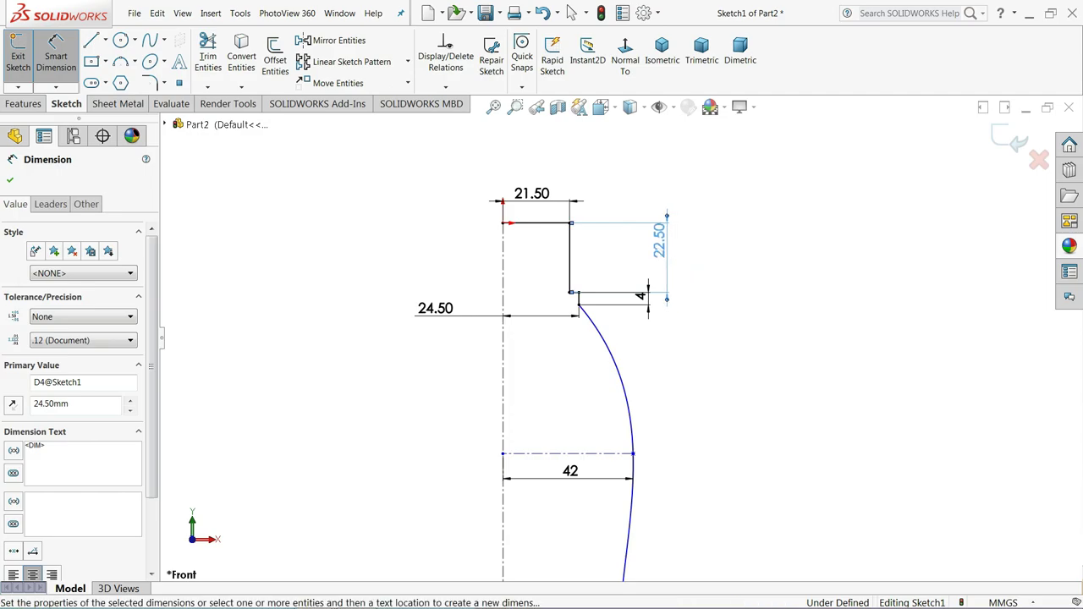
scroll(648, 363, up, 3)
scroll(630, 459, down, 2)
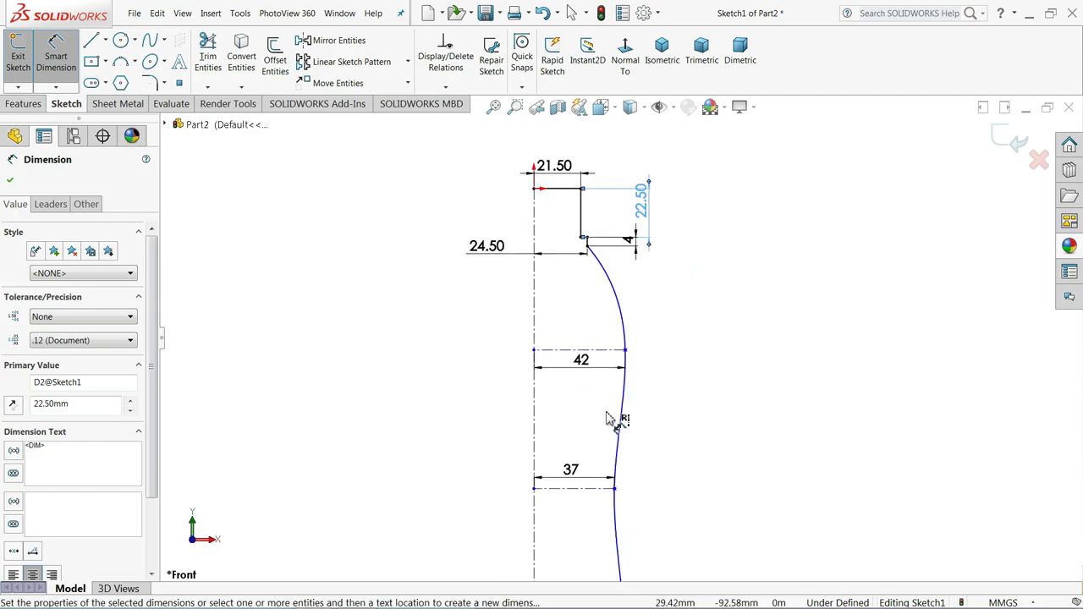
- Add a 116 mm curve height and a 78 mm gap from the upper 42 line to the 37 line
click(587, 247)
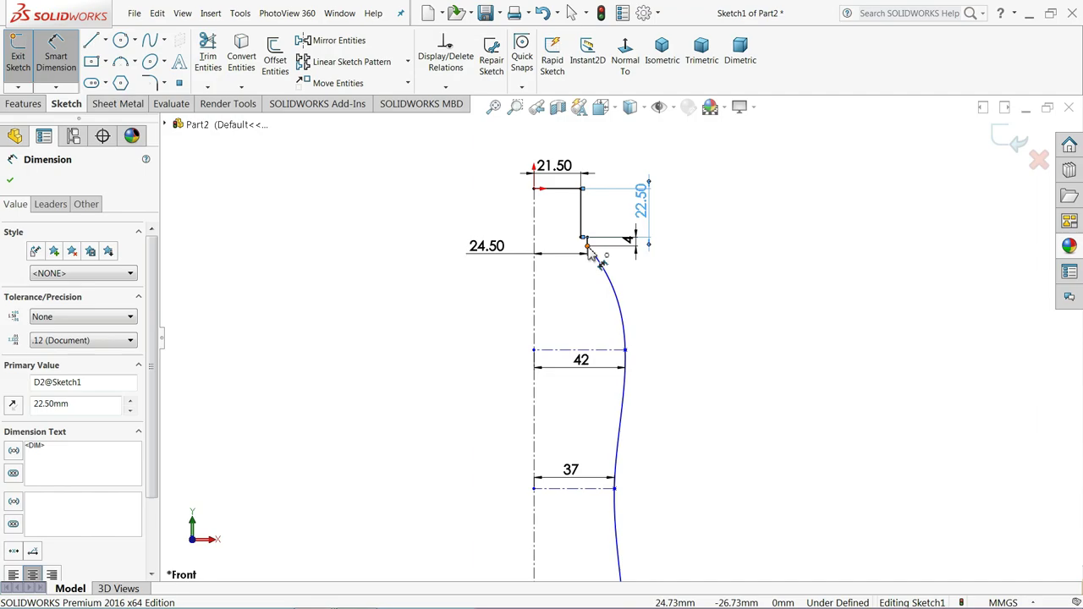
click(591, 489)
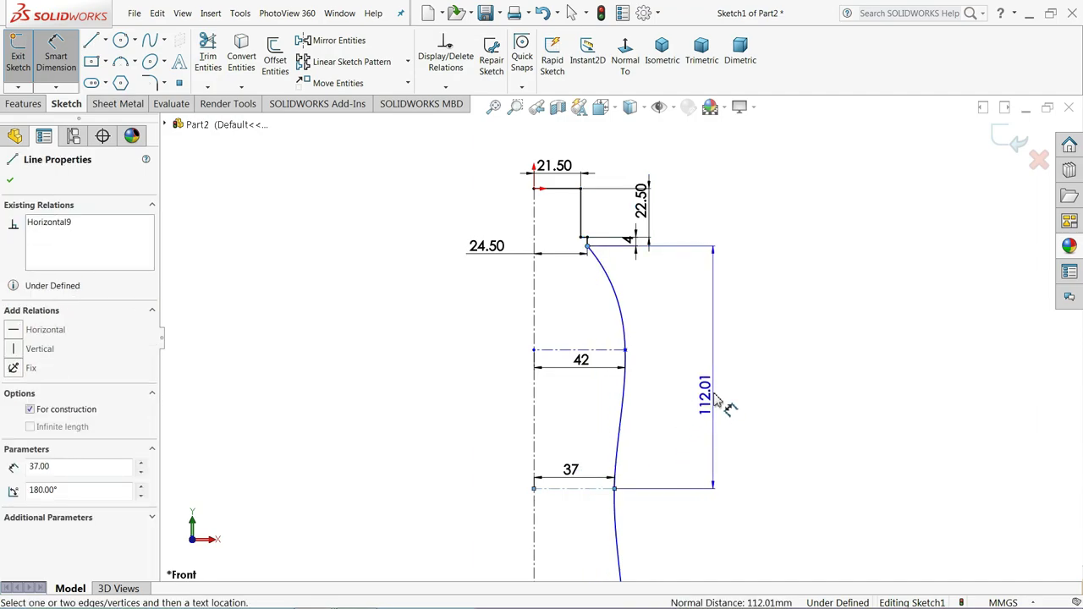
click(716, 391)
text(1)
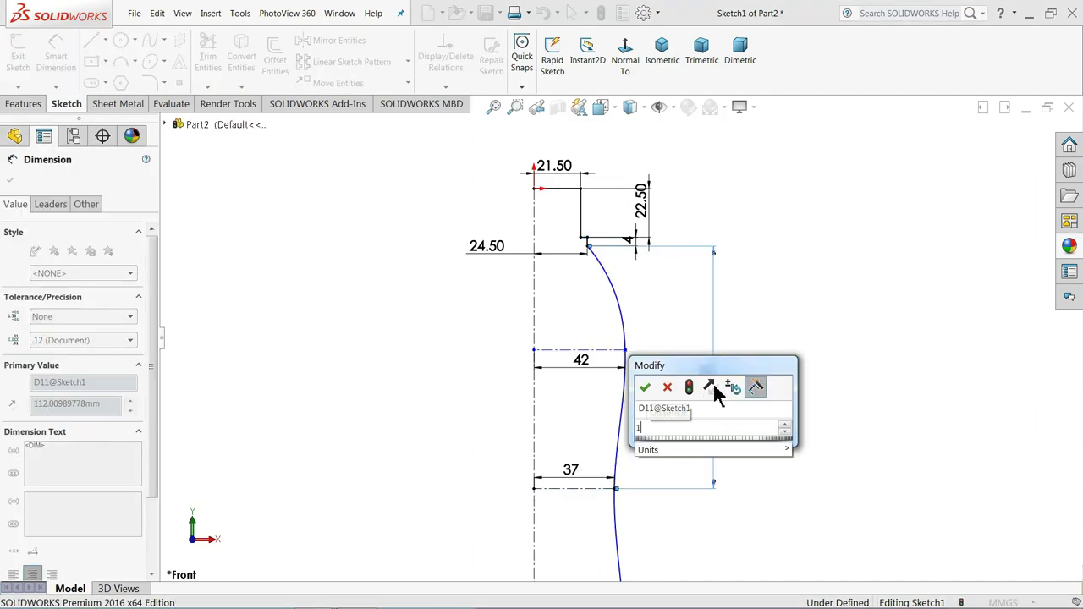
text(6)
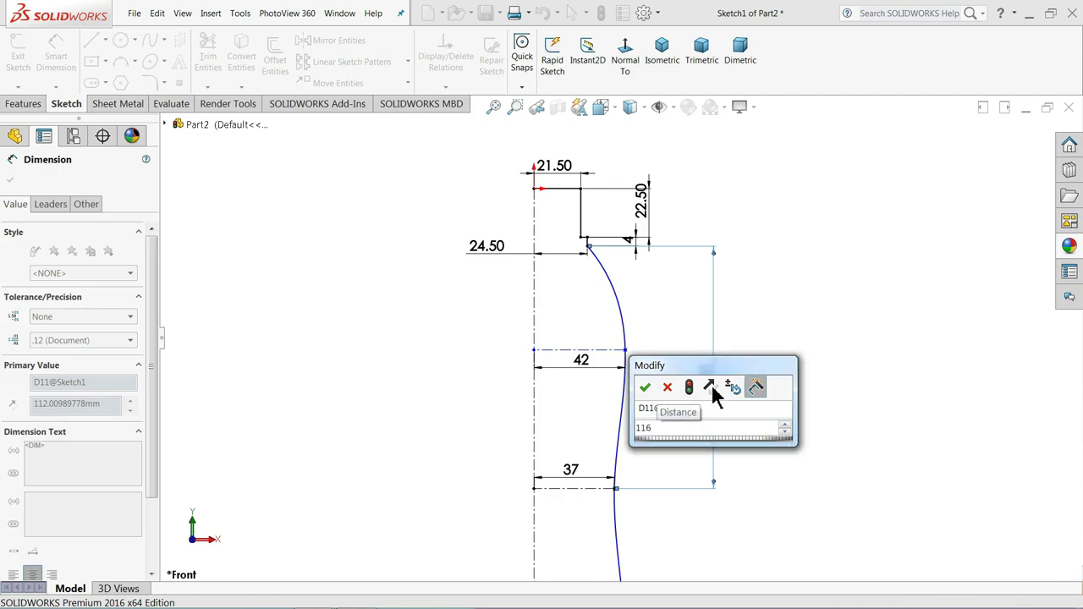
key(Return)
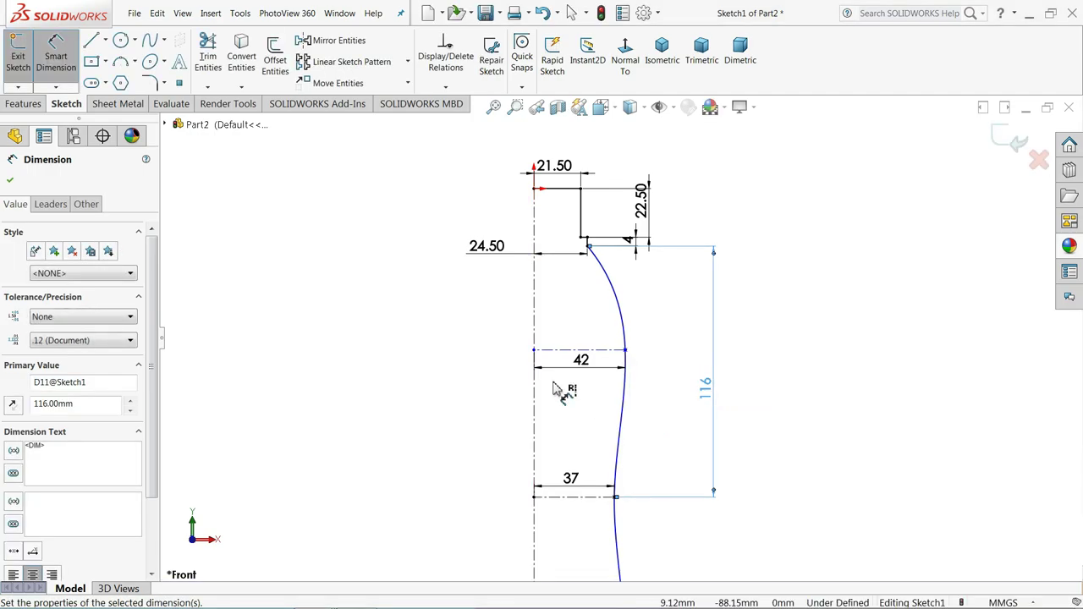
click(568, 350)
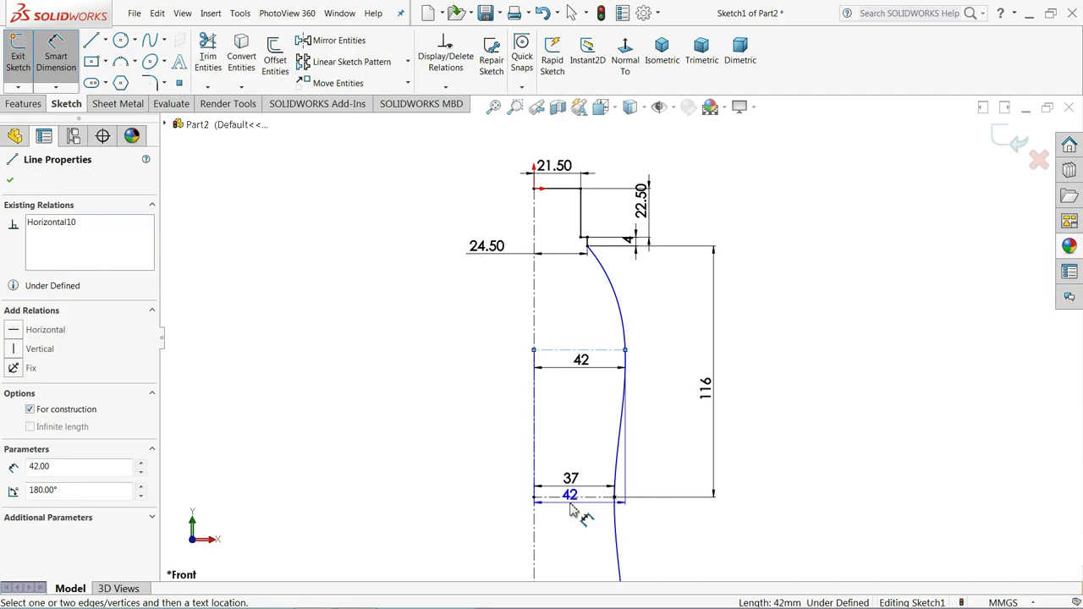
click(572, 497)
click(496, 435)
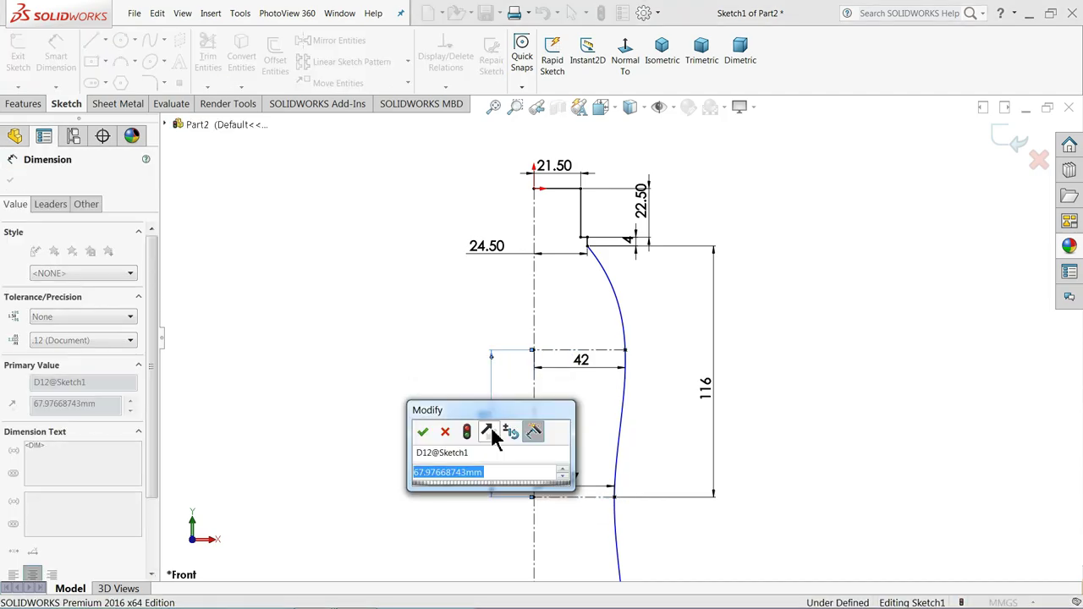
text(78)
key(Return)
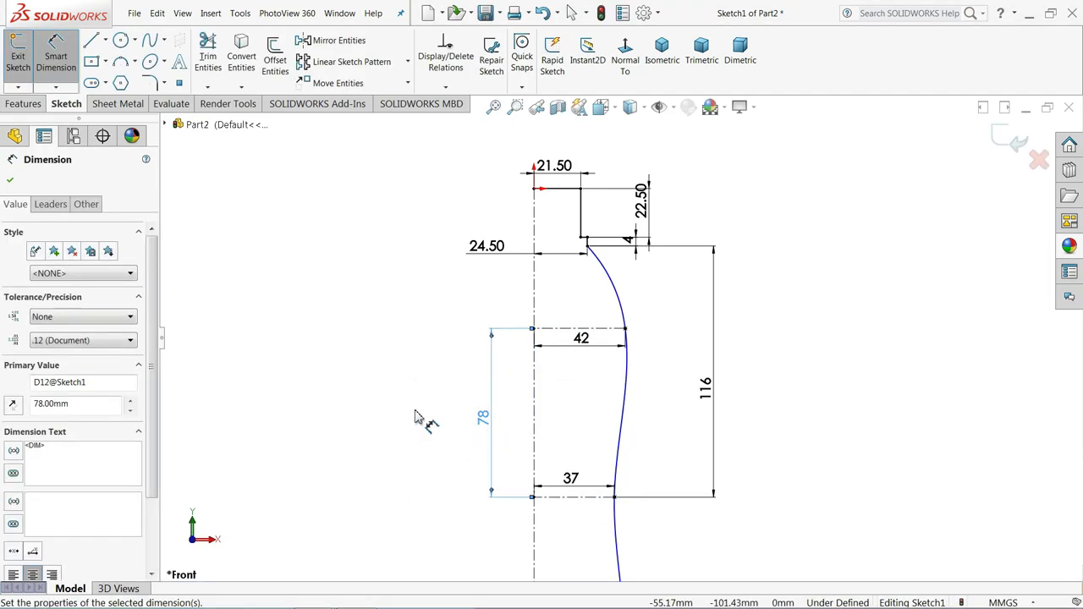
- Dimension the bottom line to the 37 construction line at 115 mm
scroll(438, 418, up, 4)
scroll(665, 480, down, 3)
scroll(681, 482, down, 1)
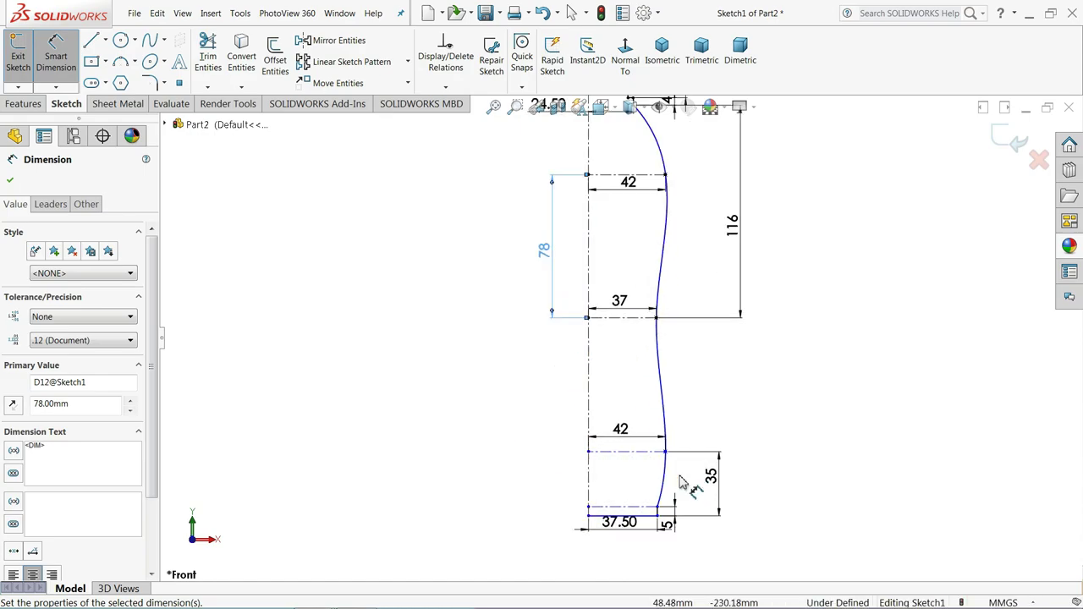
click(622, 321)
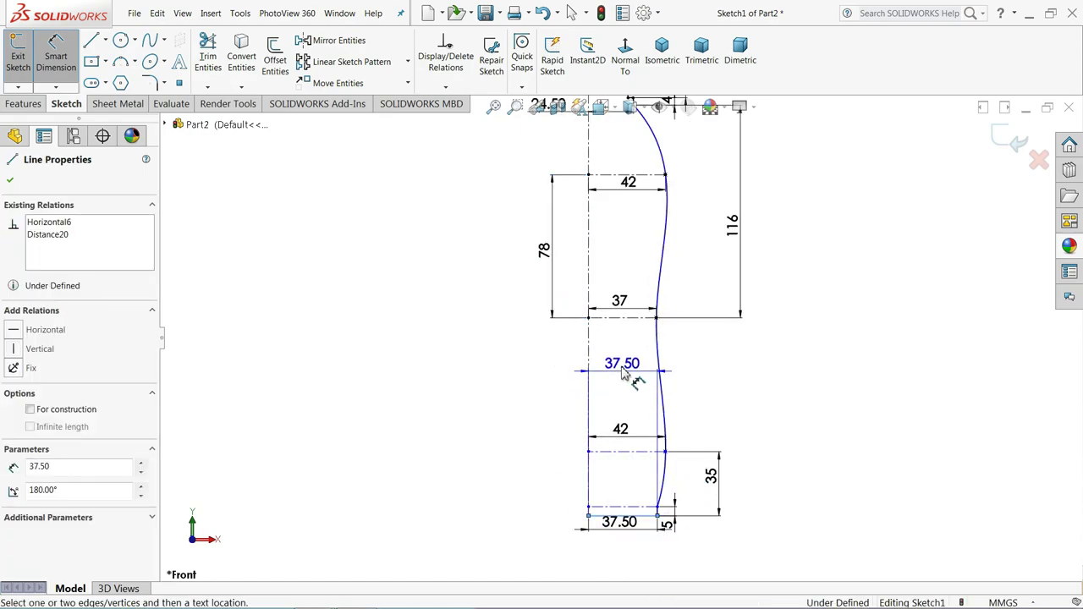
click(588, 514)
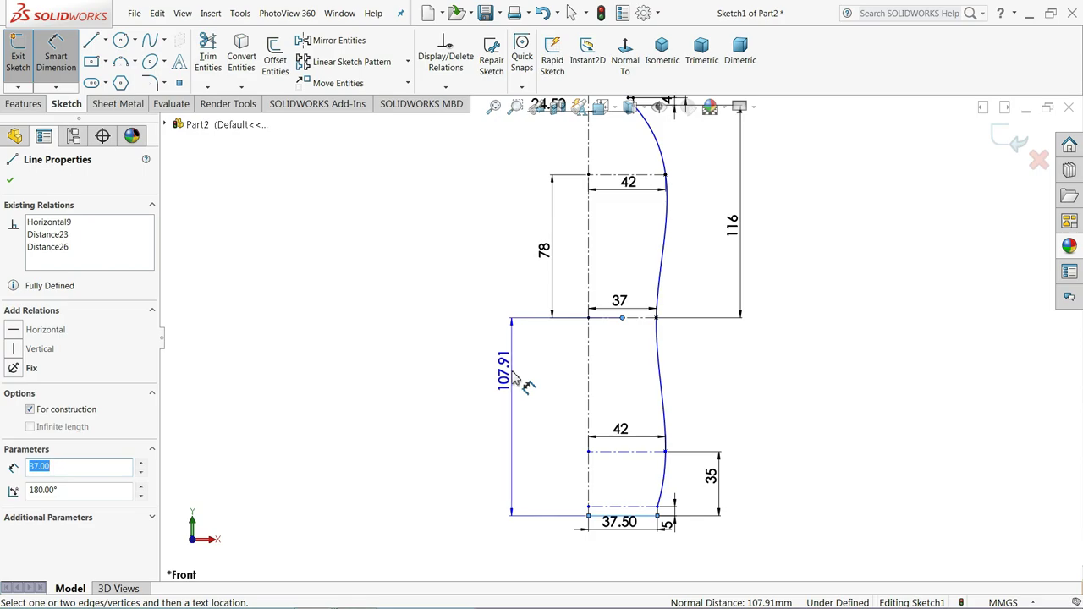
click(510, 377)
text(11)
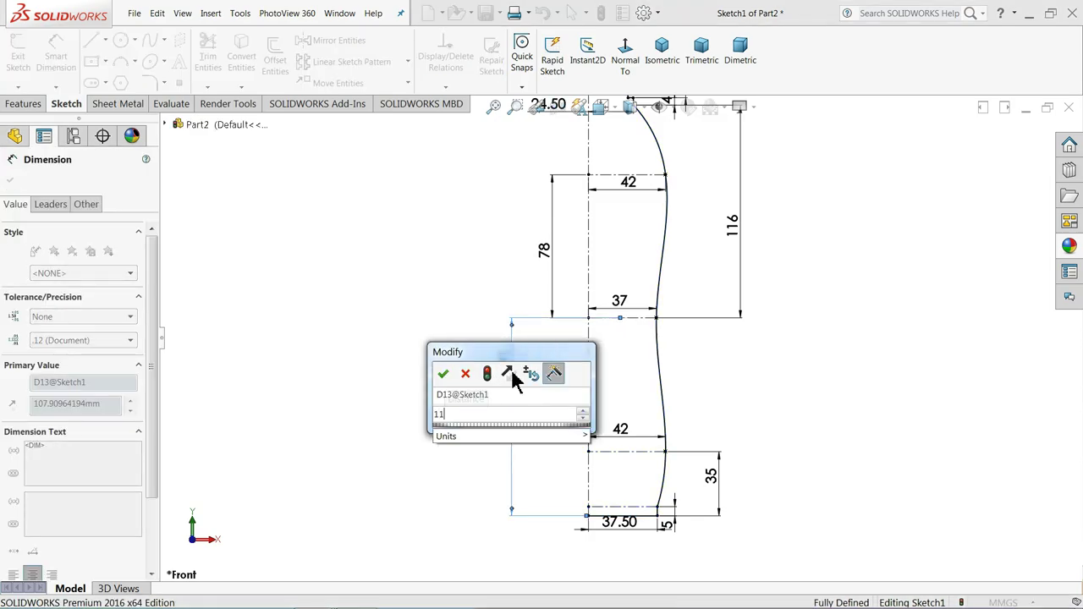
text(5)
key(Return)
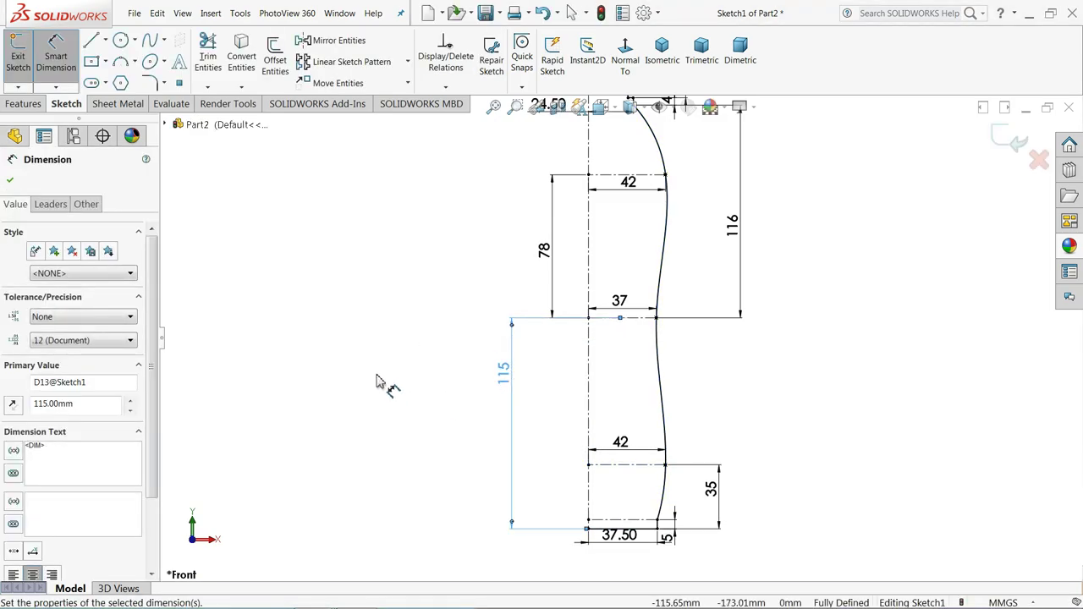
scroll(389, 368, up, 2)
scroll(459, 350, up, 2)
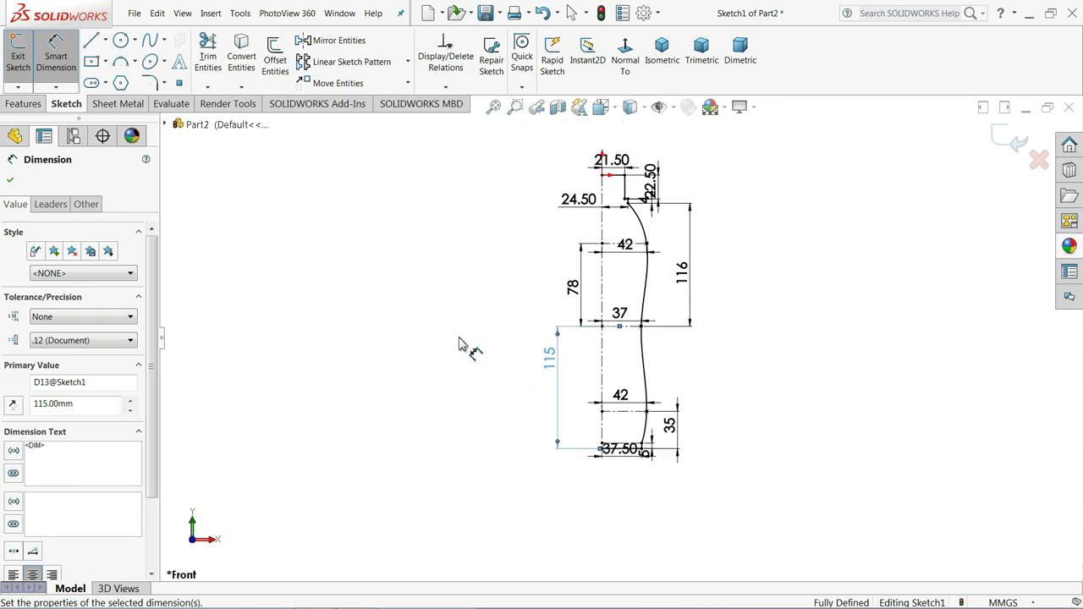
scroll(565, 300, down, 1)
scroll(193, 331, down, 2)
- Close the Dimension PropertyManager and check the 37.50 bottom width dimension
click(12, 181)
scroll(510, 213, up, 1)
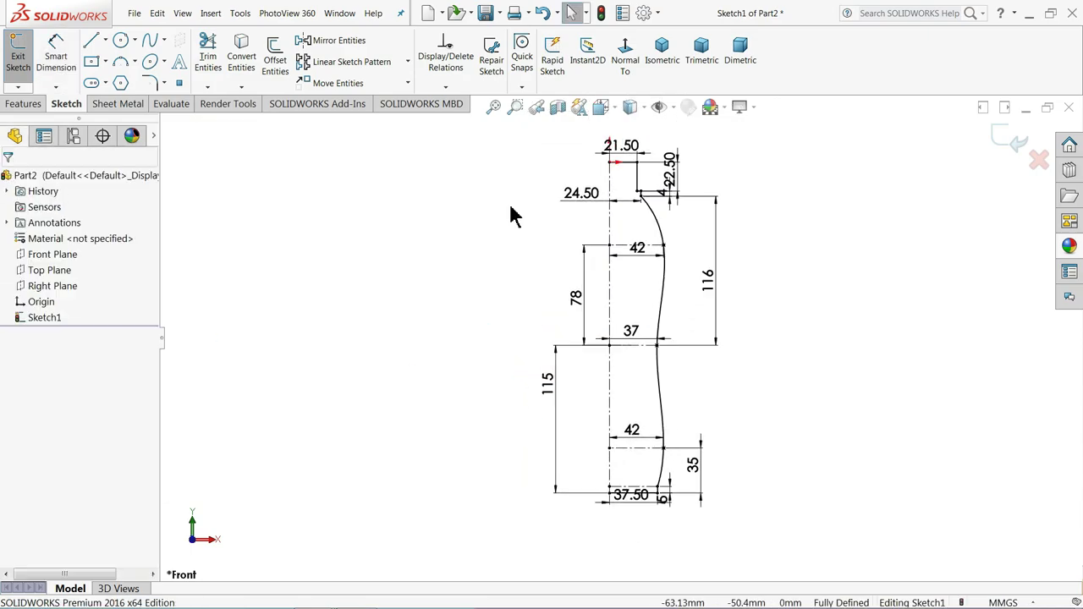
scroll(660, 245, up, 1)
scroll(648, 520, down, 5)
scroll(595, 471, down, 1)
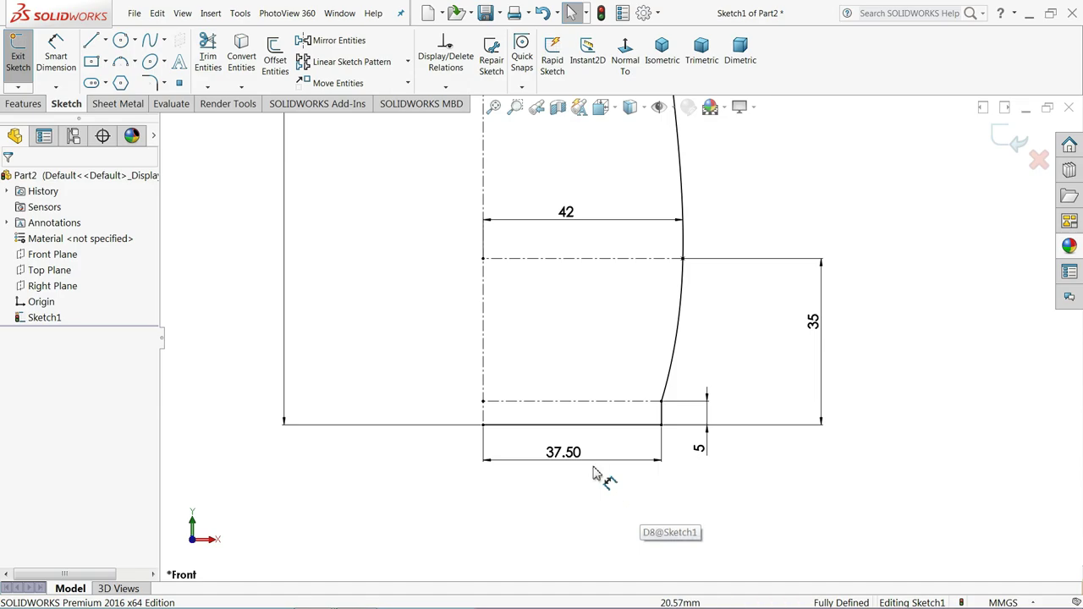
click(580, 498)
scroll(660, 276, up, 2)
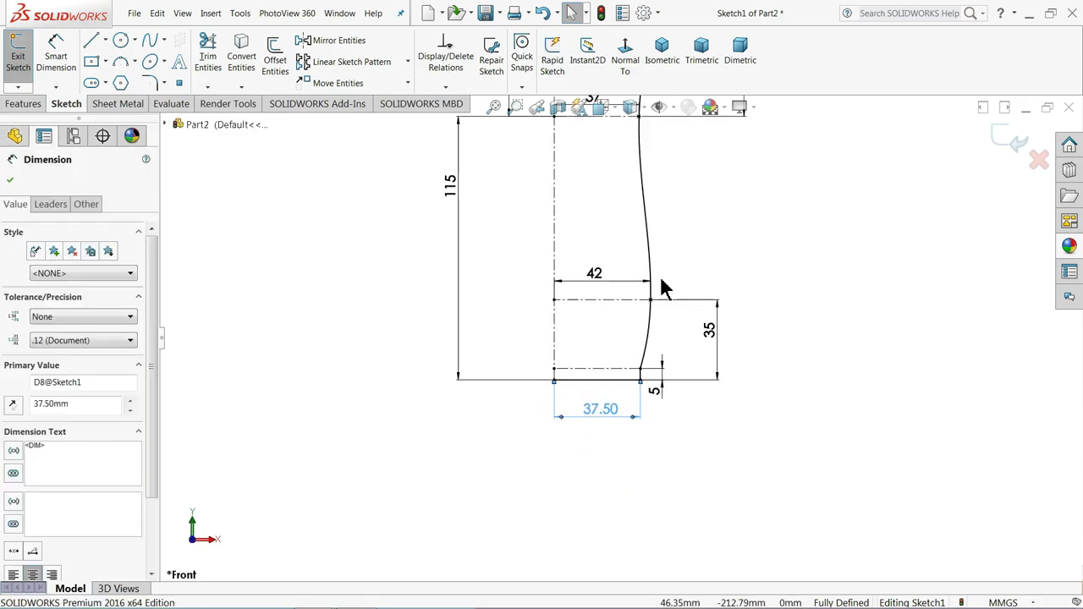
scroll(659, 276, up, 2)
scroll(663, 254, up, 1)
scroll(658, 247, down, 3)
scroll(650, 242, down, 1)
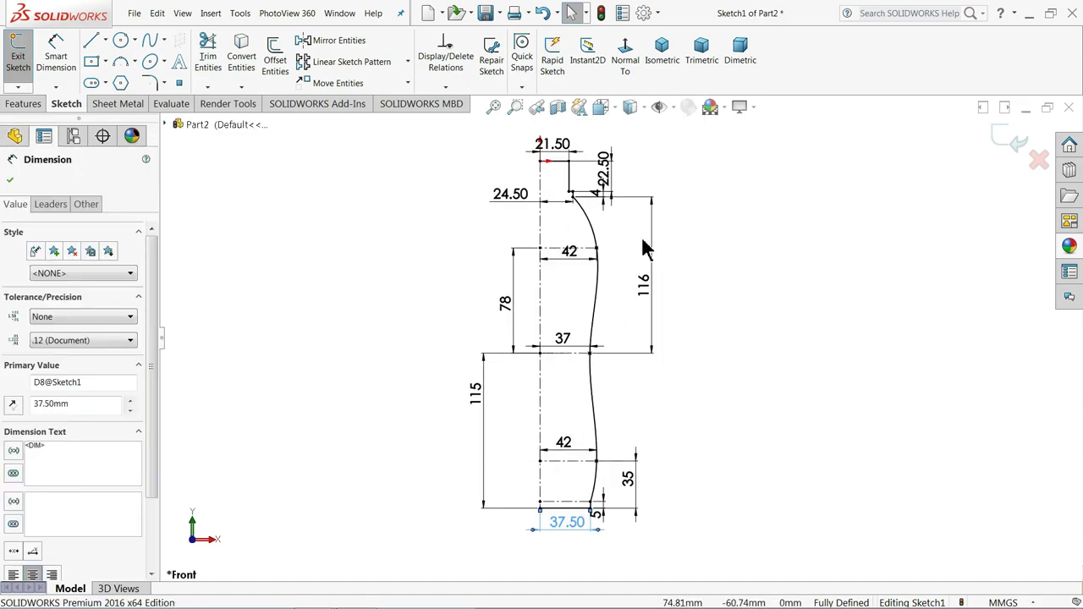
scroll(645, 245, down, 1)
click(351, 254)
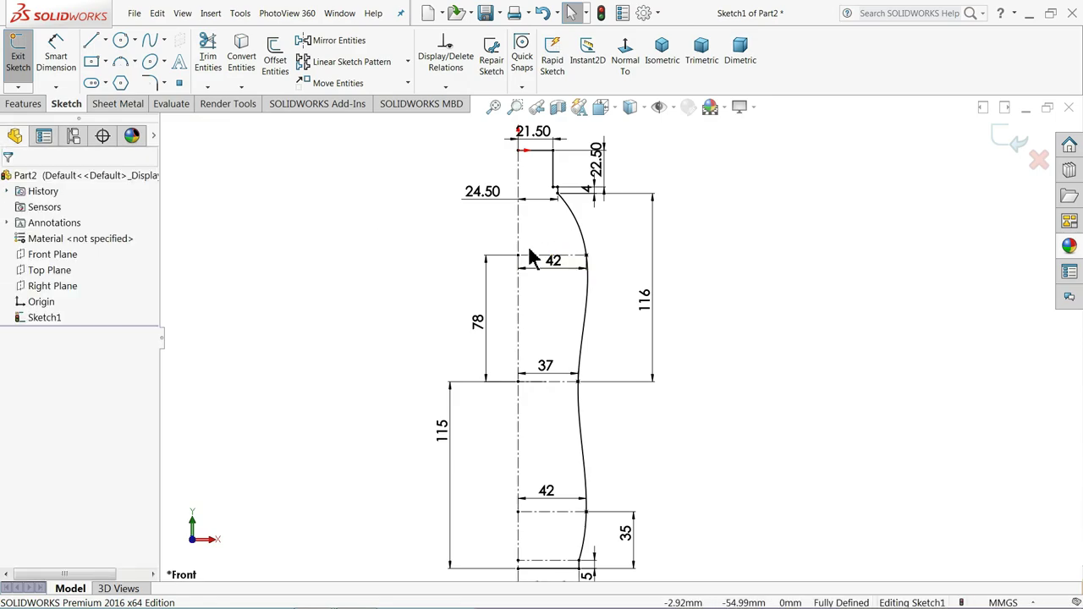
- Draw a vertical line down the bottle's axis from the top point to the bottom
click(93, 42)
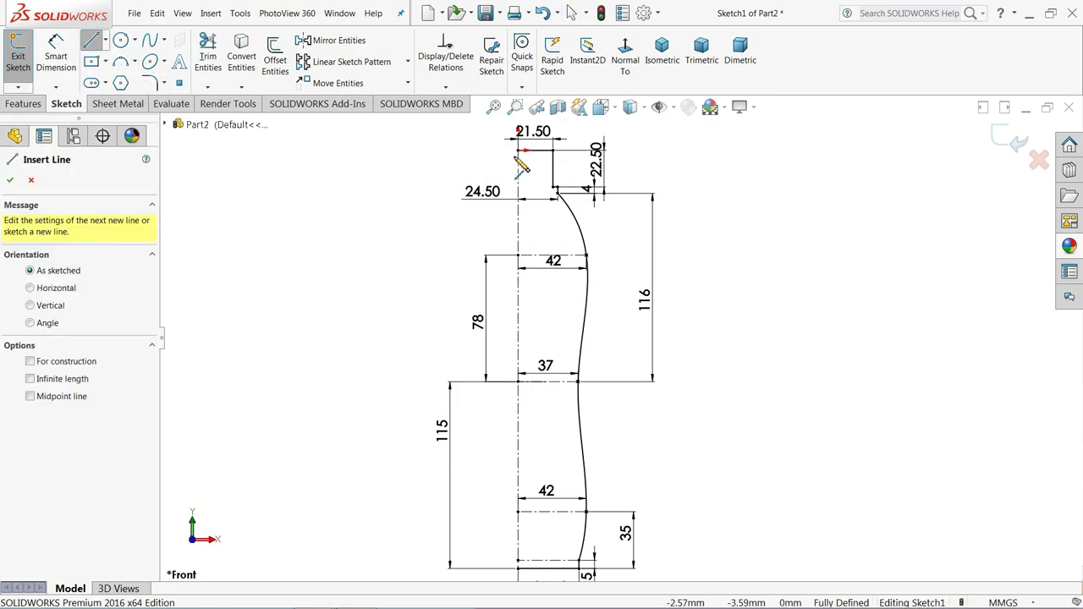
click(519, 151)
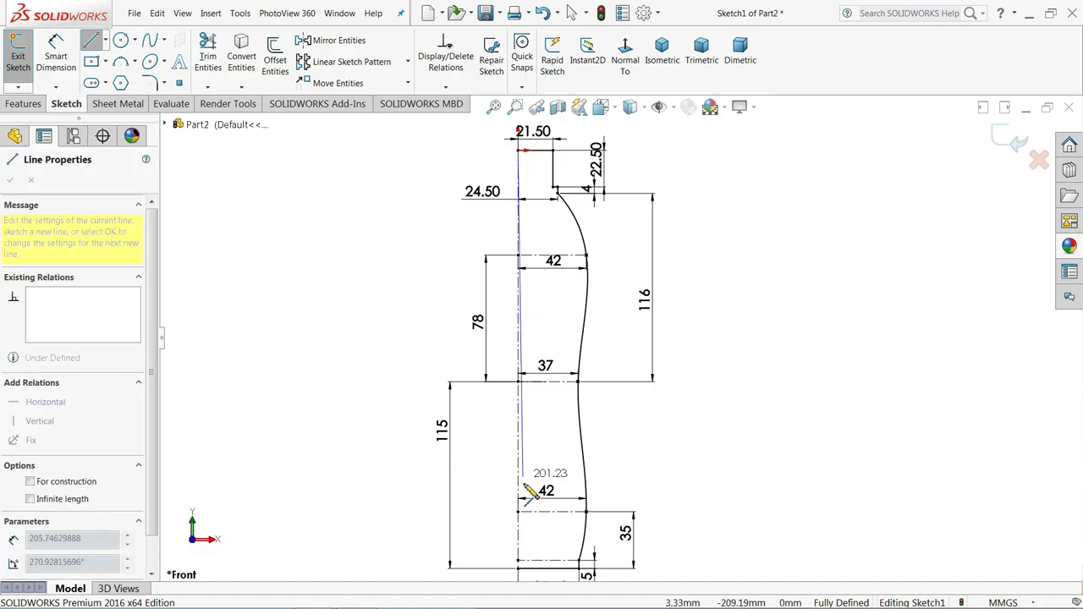
click(519, 567)
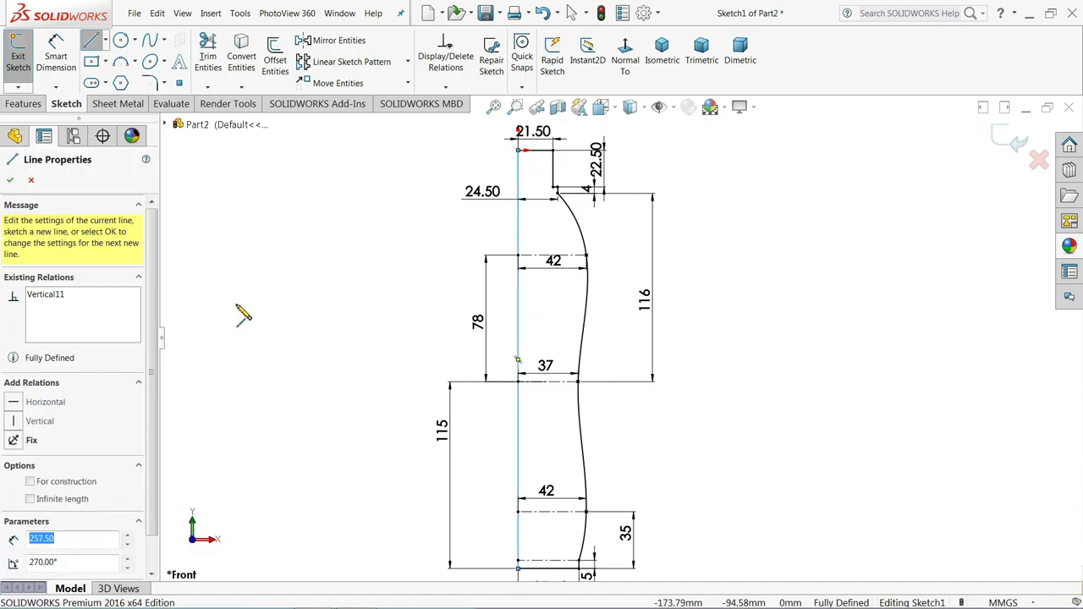
right_click(232, 282)
click(254, 294)
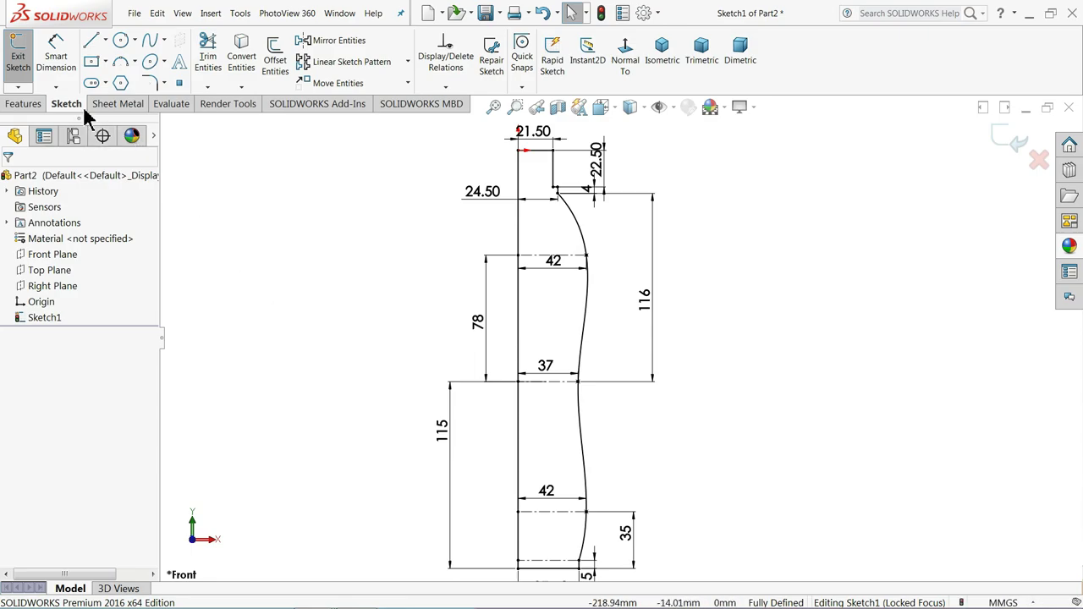
click(38, 109)
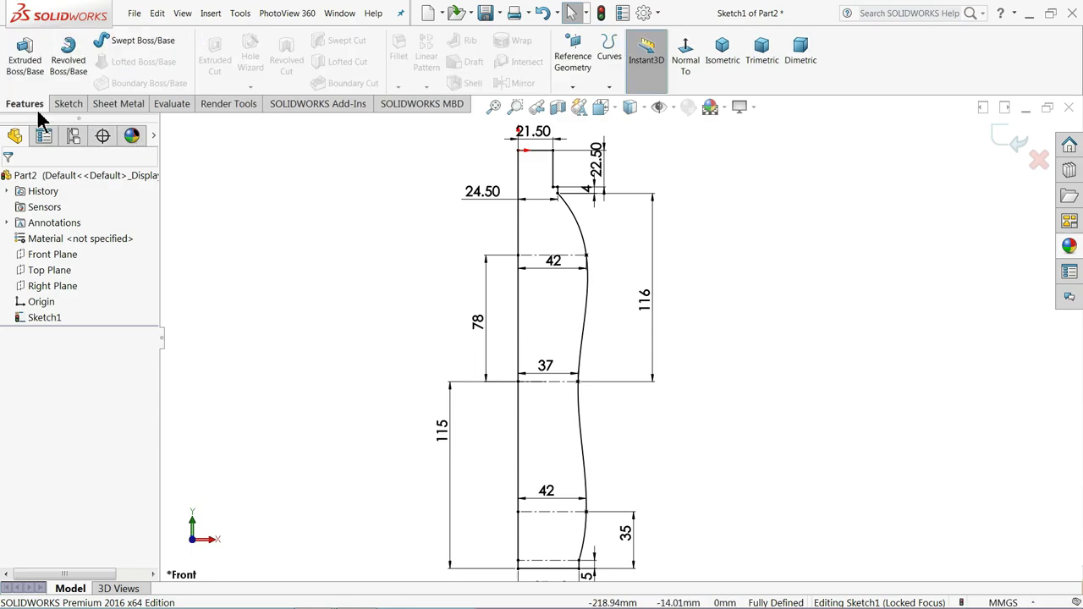
- Exit the sketch and revolve the profile 360° about the vertical line into Revolve1
click(1013, 140)
click(71, 63)
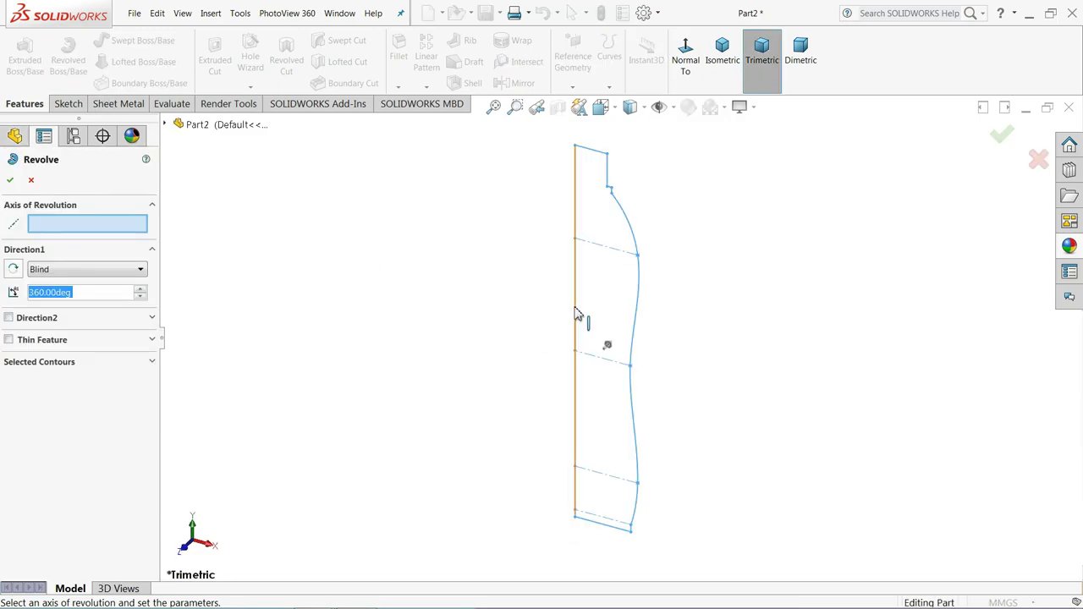
click(575, 315)
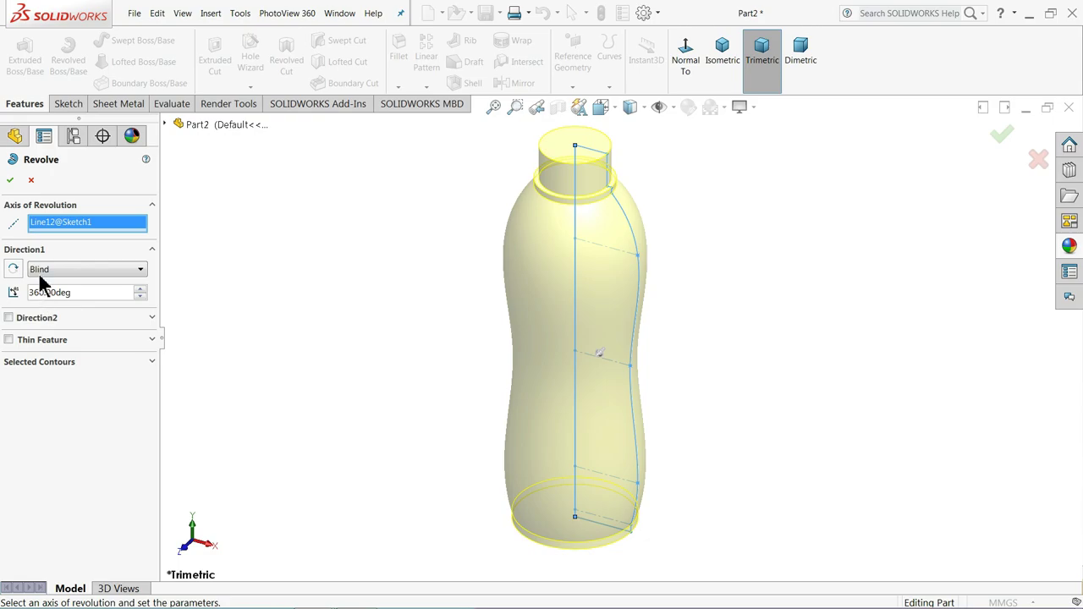
click(11, 181)
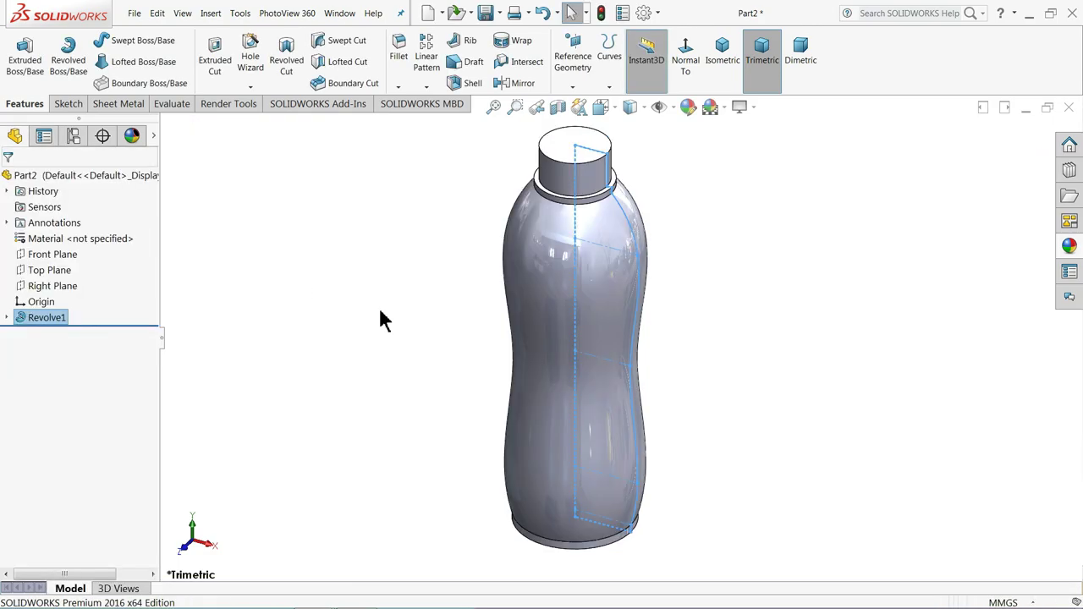
click(382, 318)
middle_drag(384, 317, 398, 188)
- Round the bottle's bottom face with a 7 mm constant-size fillet
click(398, 51)
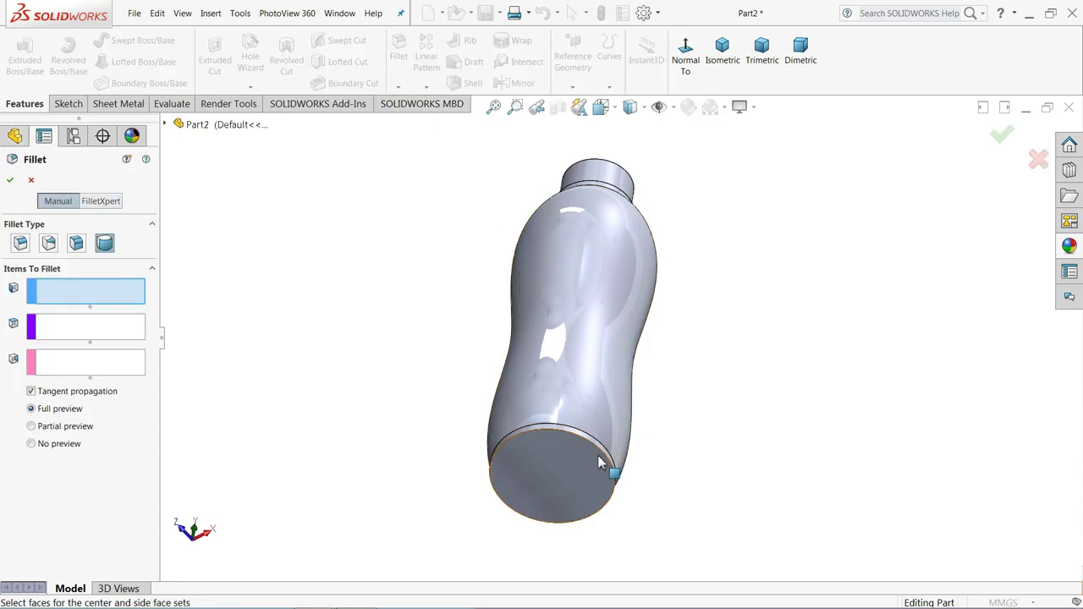
scroll(592, 457, down, 3)
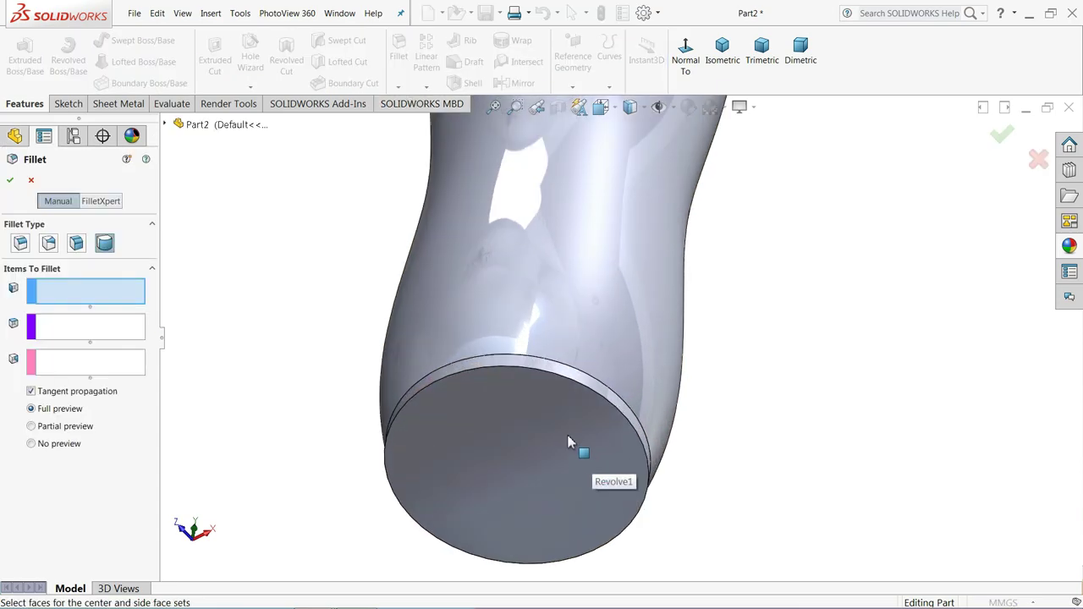
click(22, 247)
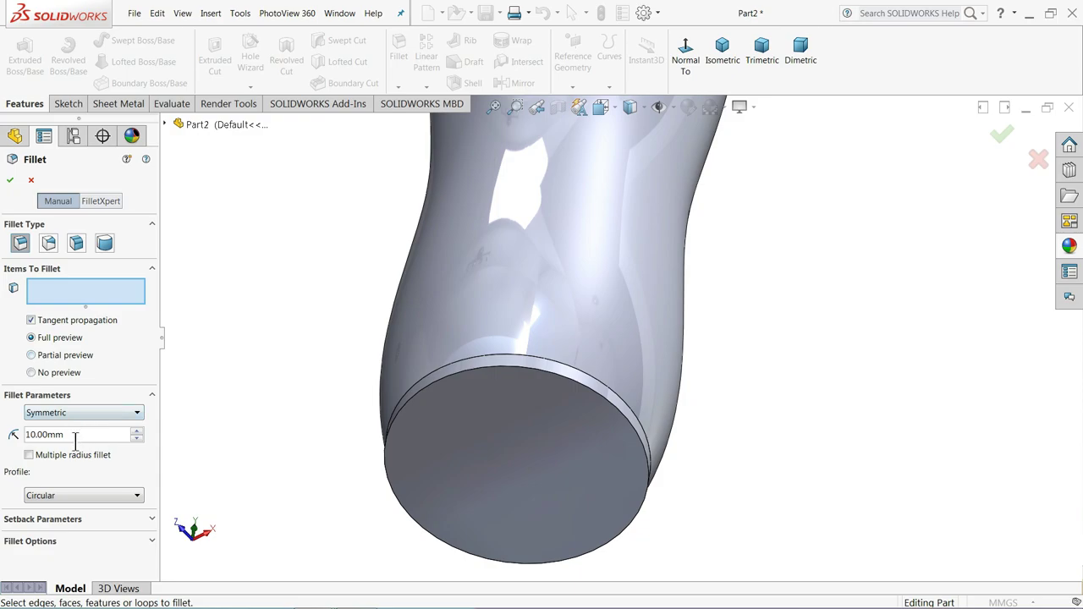
text(7)
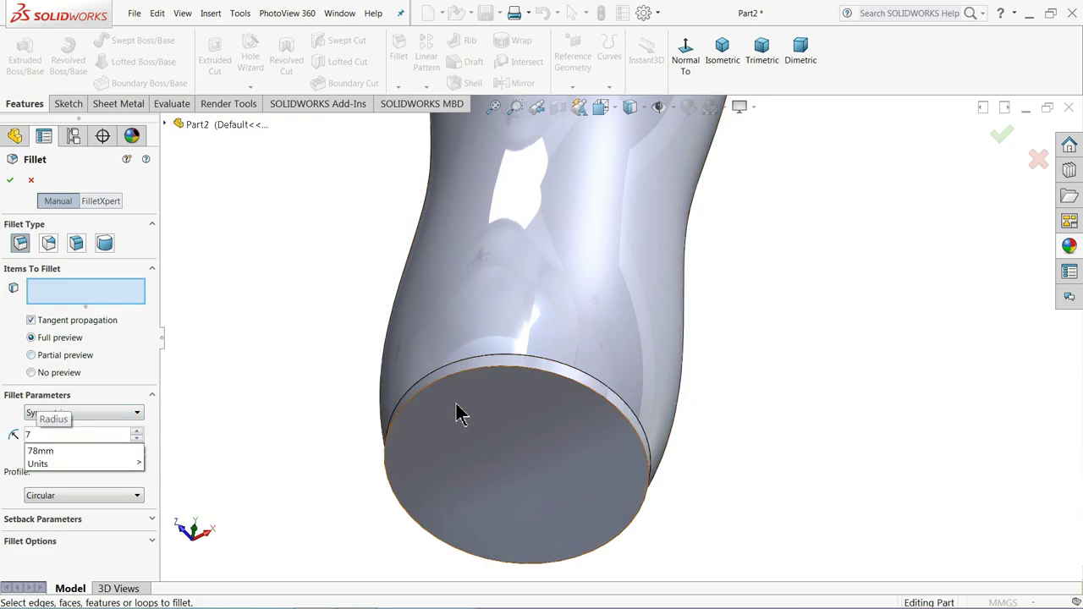
click(457, 414)
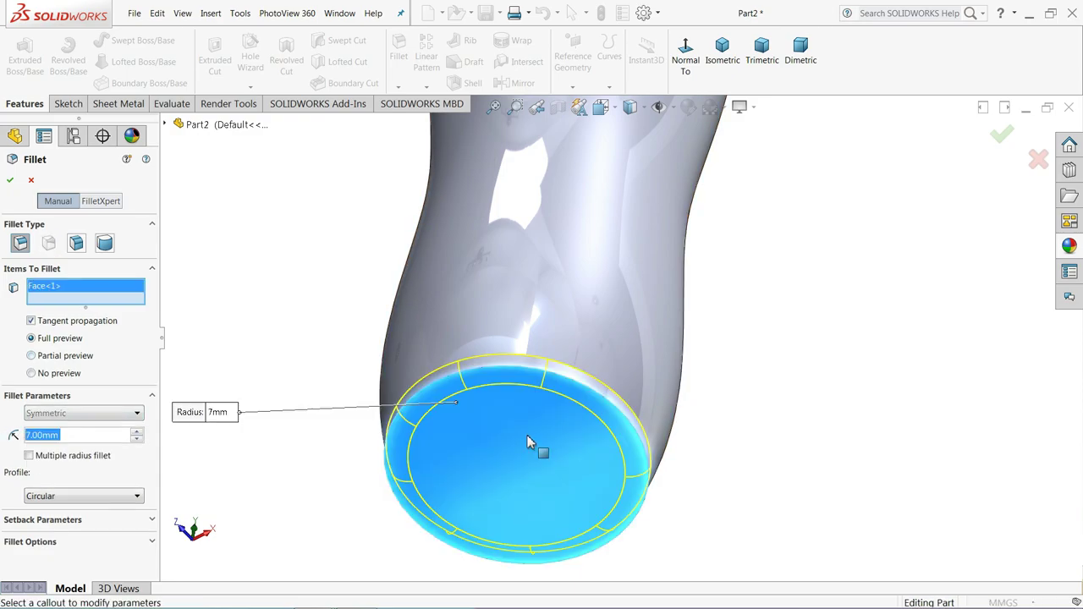
click(11, 181)
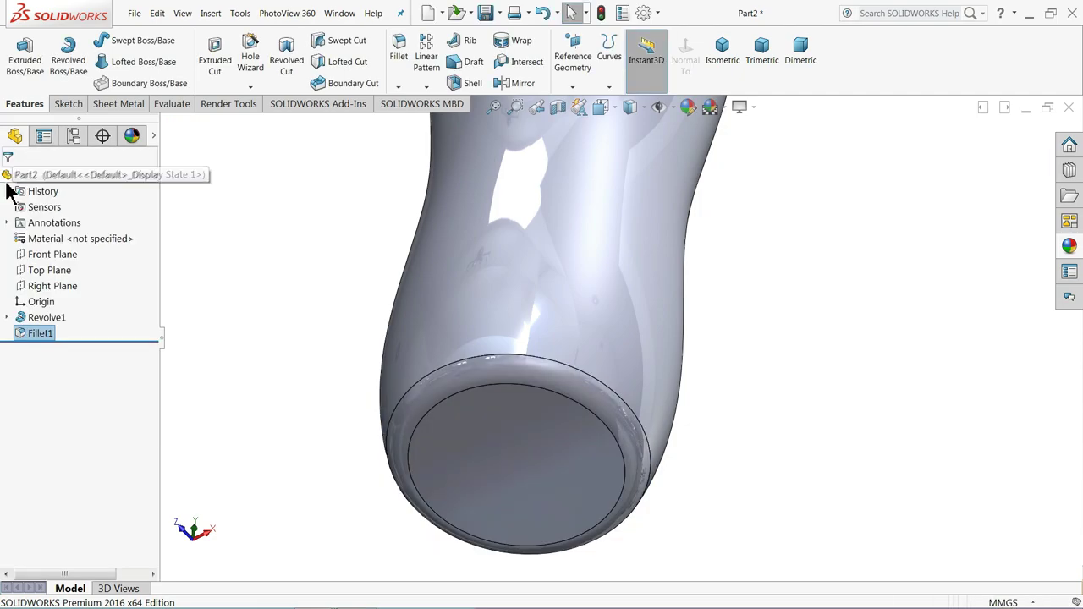
- Start a sketch on the Front Plane, view it normal-to, and zoom to the base
click(23, 260)
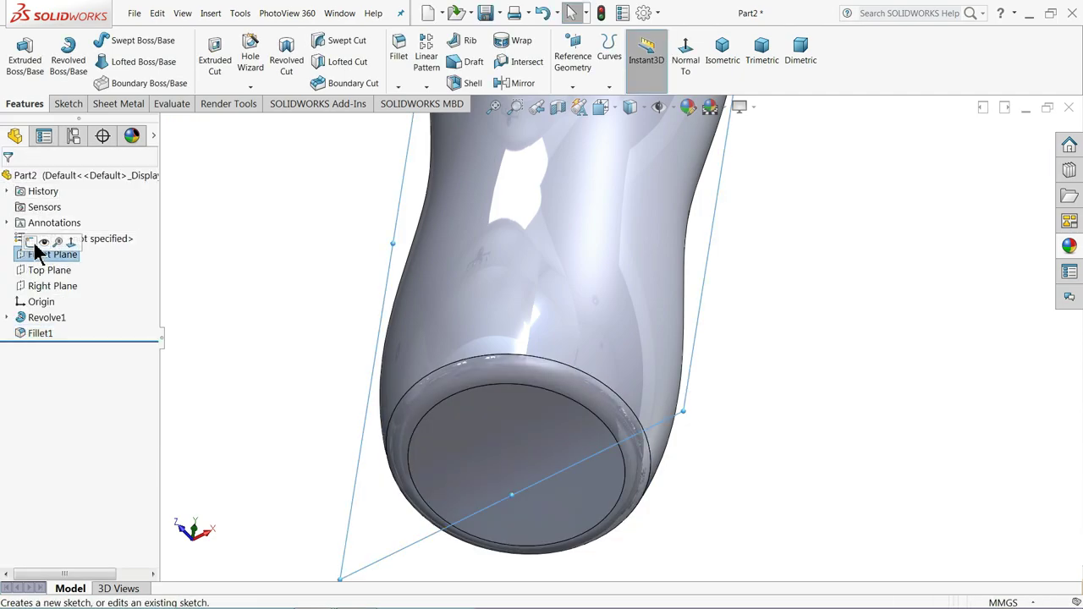
click(33, 245)
click(625, 52)
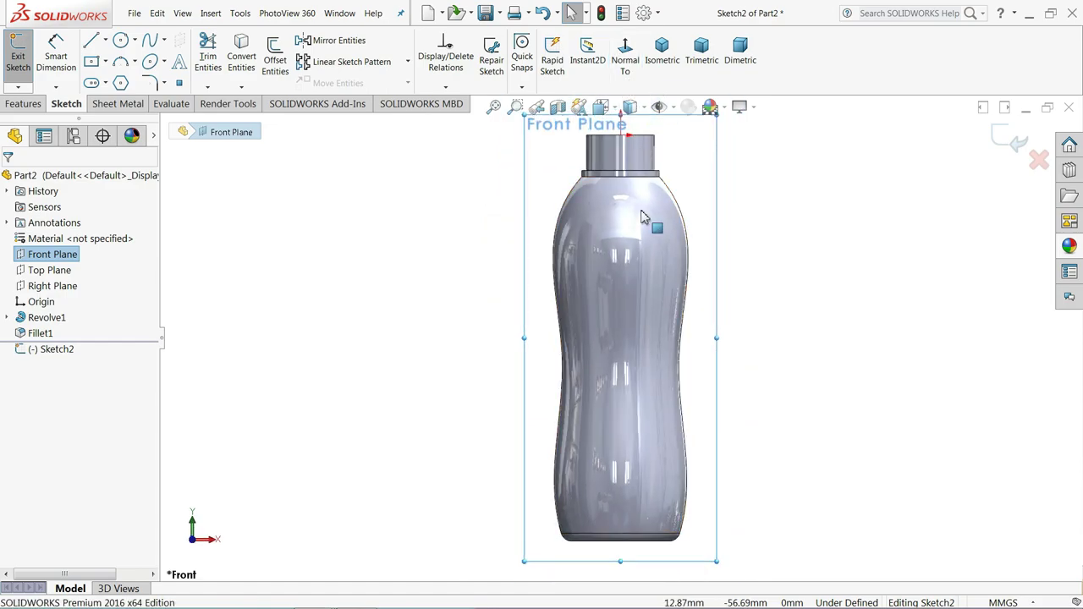
scroll(599, 523, down, 1)
scroll(599, 522, down, 2)
scroll(625, 467, down, 3)
scroll(616, 415, down, 3)
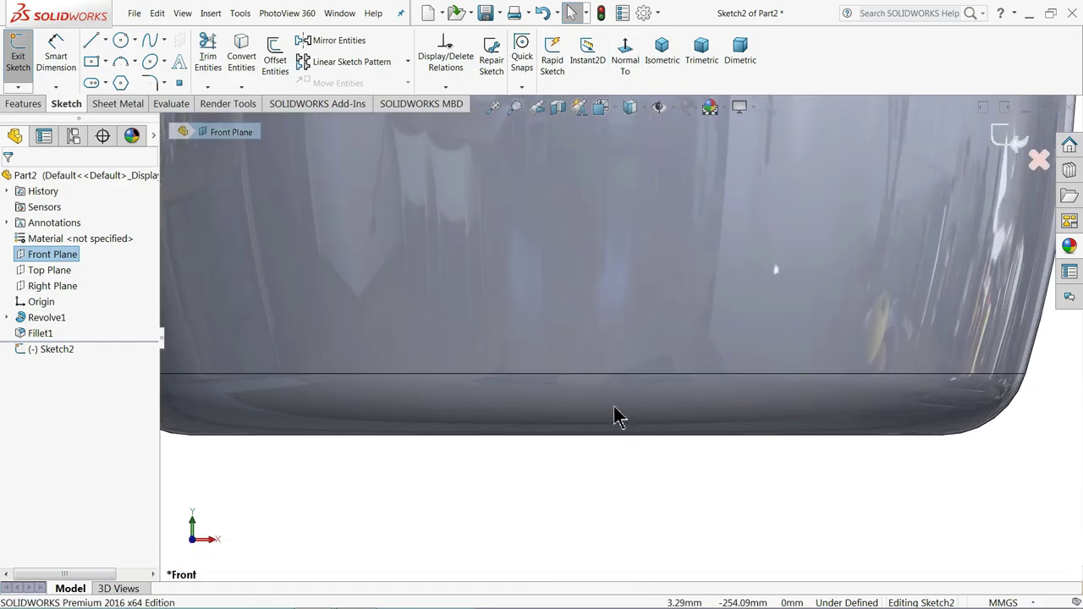
- Draw a closed profile at the bottle's bottom edge from lines and a tangent arc
click(91, 42)
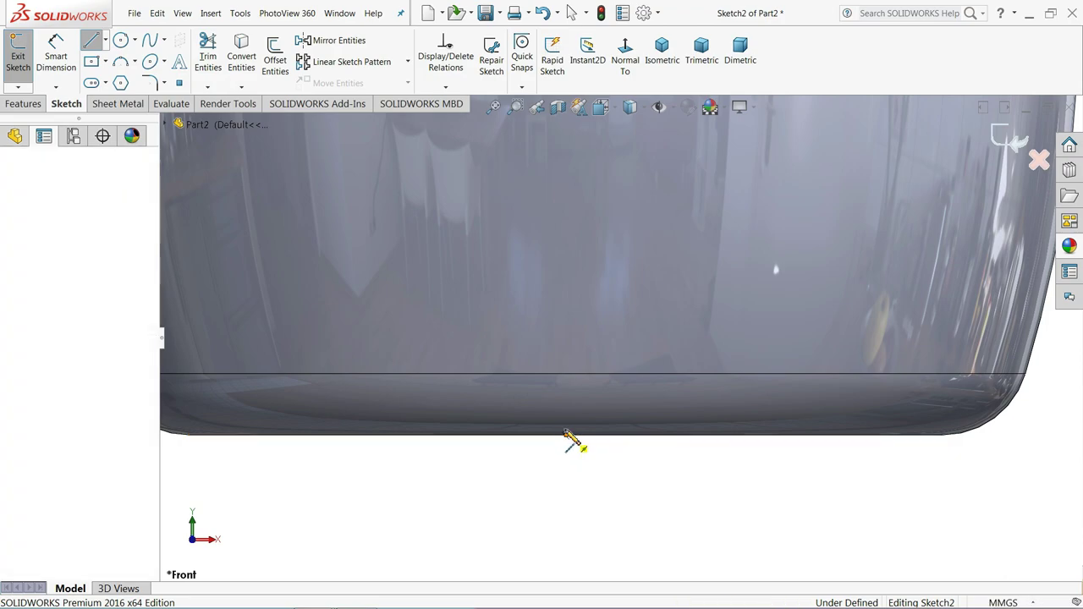
click(566, 435)
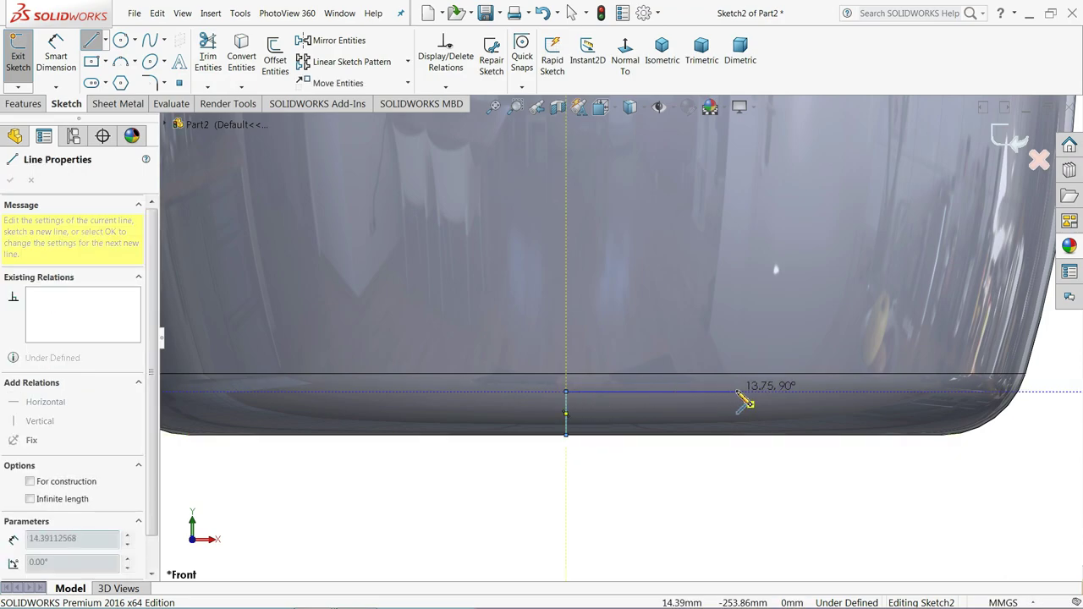
click(795, 392)
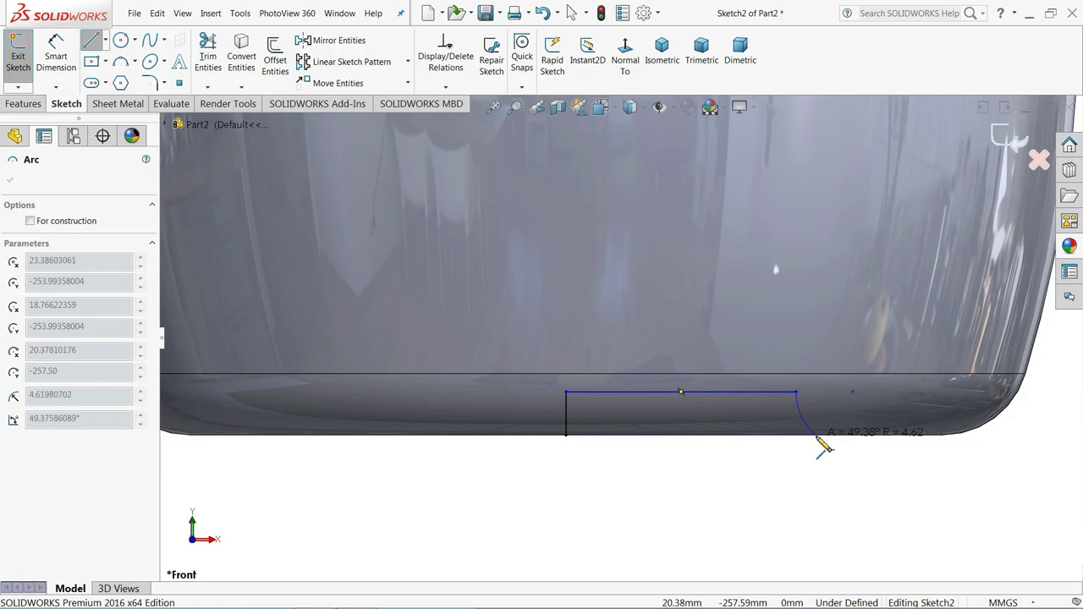
click(817, 436)
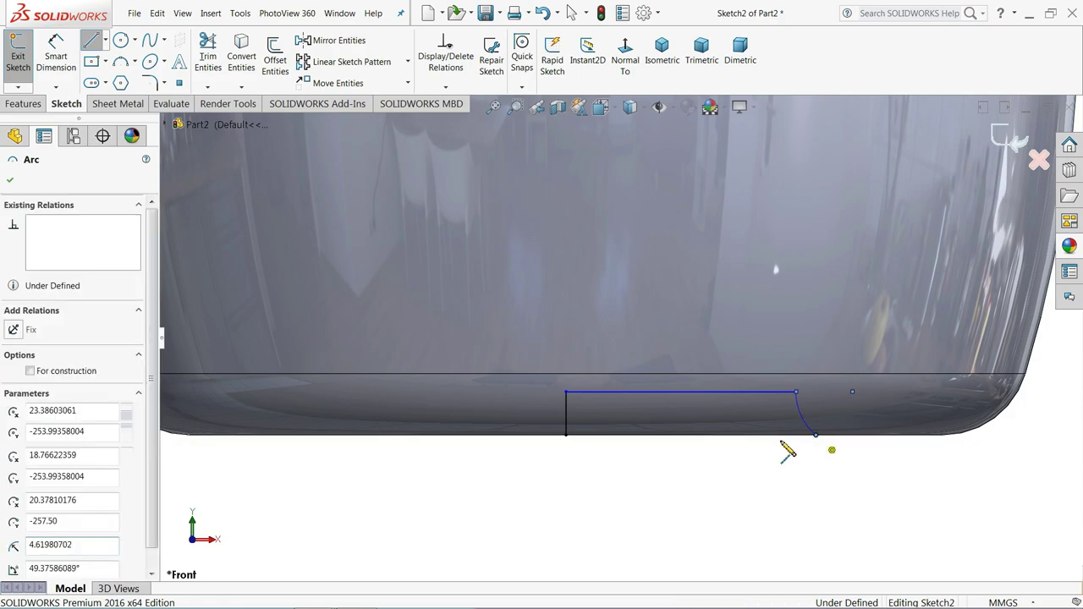
click(566, 436)
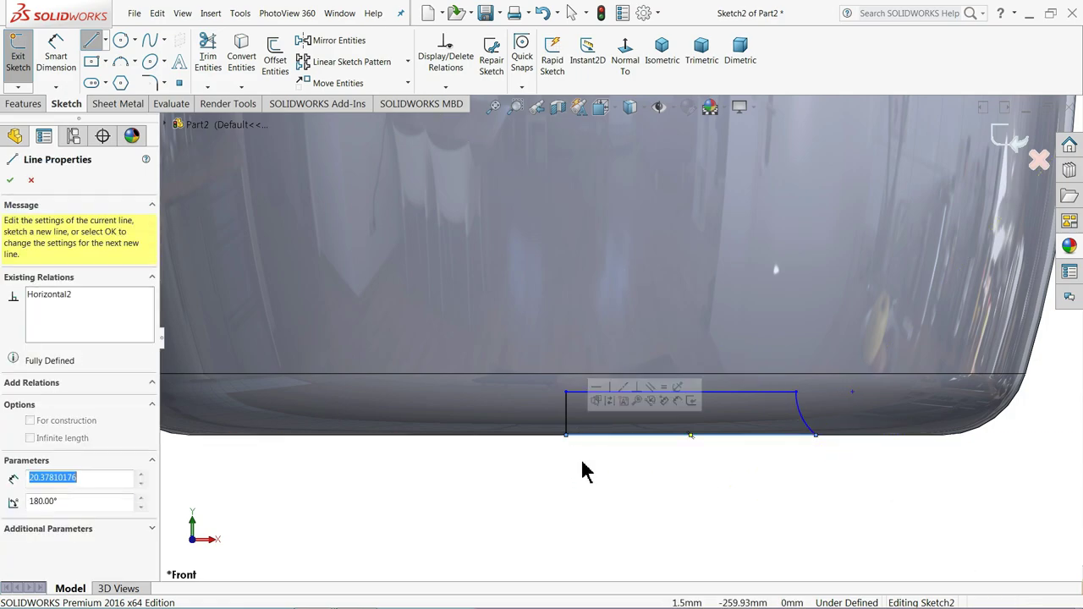
right_click(592, 475)
click(633, 468)
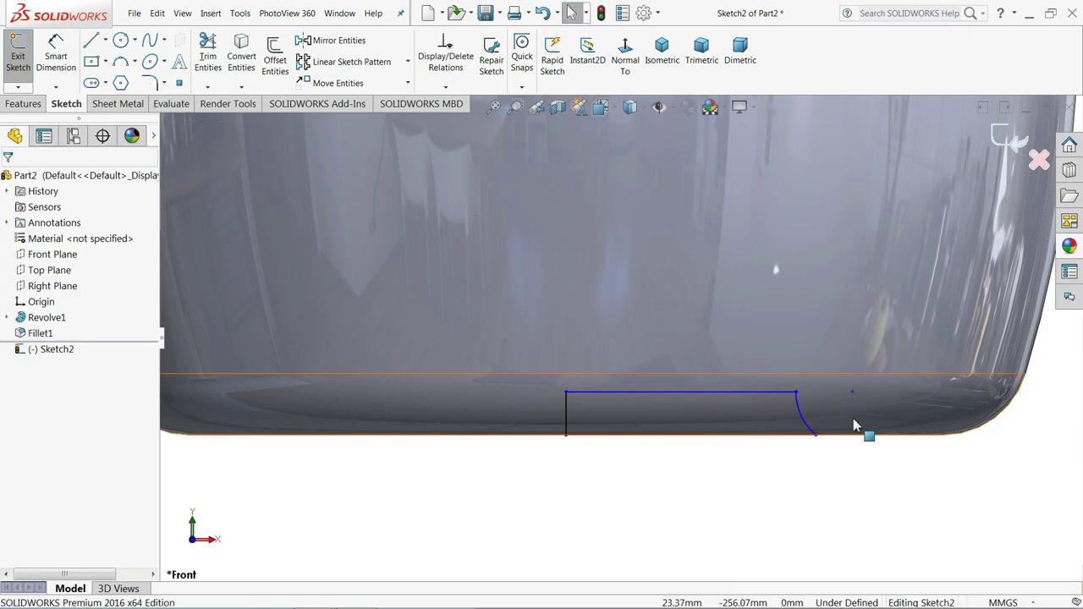
scroll(853, 426, down, 3)
scroll(817, 437, up, 2)
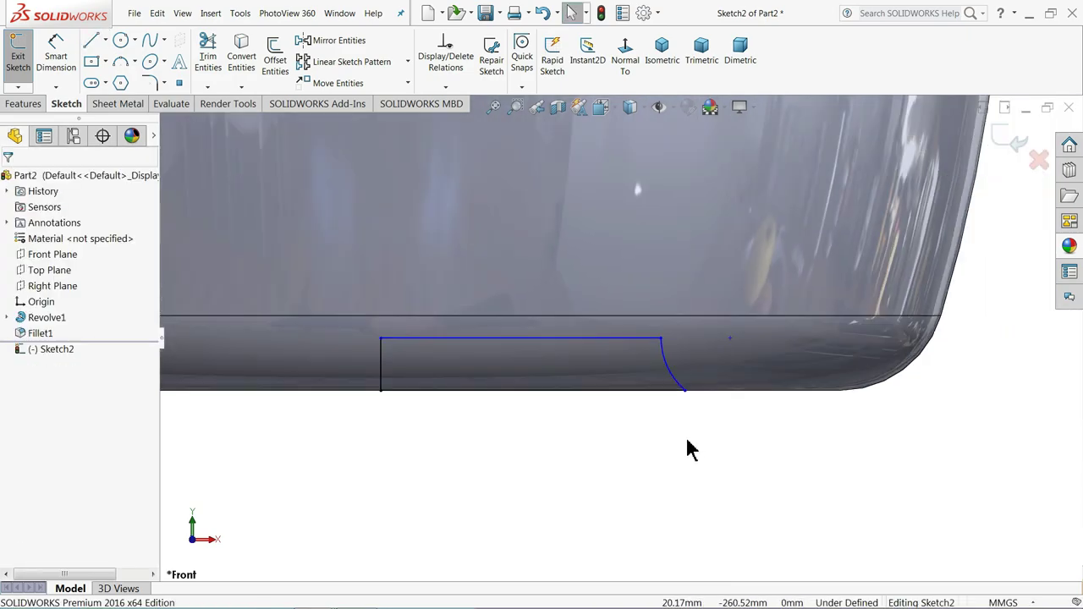
- Dimension the profile's top line to 21.5 mm and bottom line to 23.5 mm
click(53, 57)
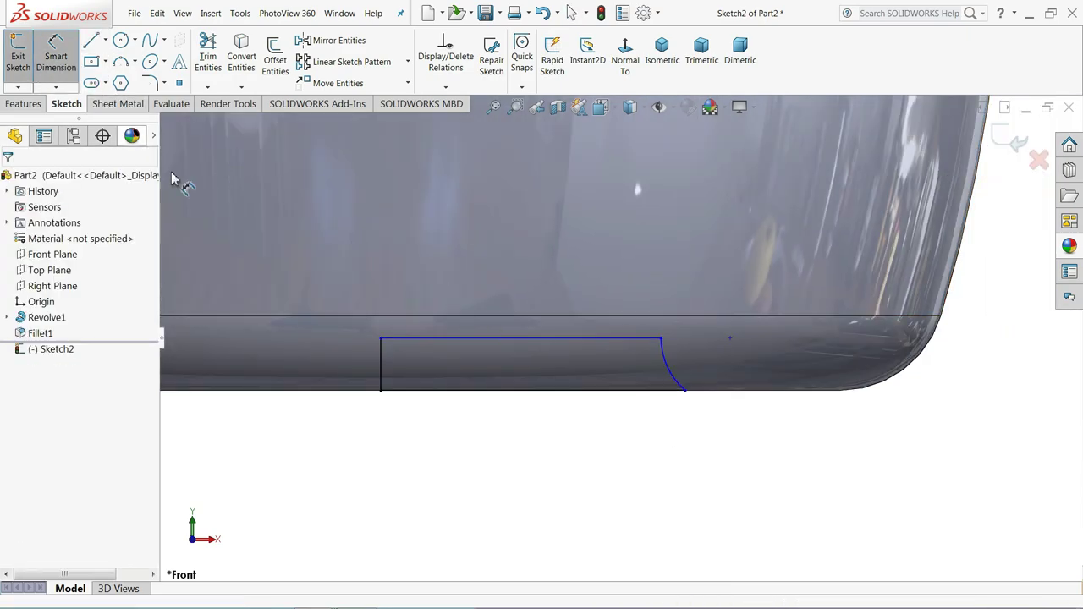
click(477, 339)
click(479, 271)
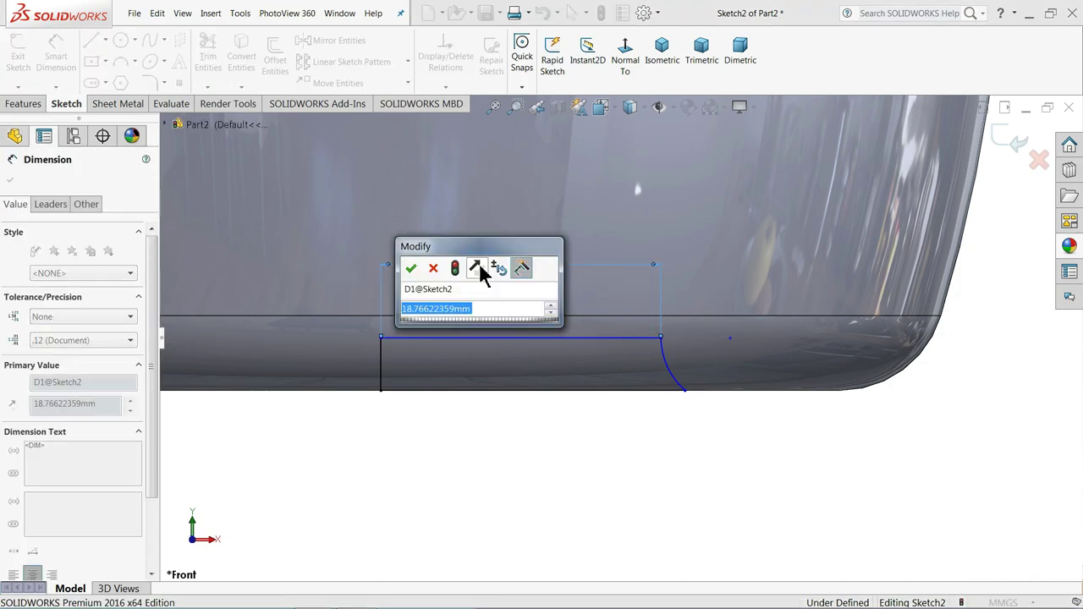
text(21.5)
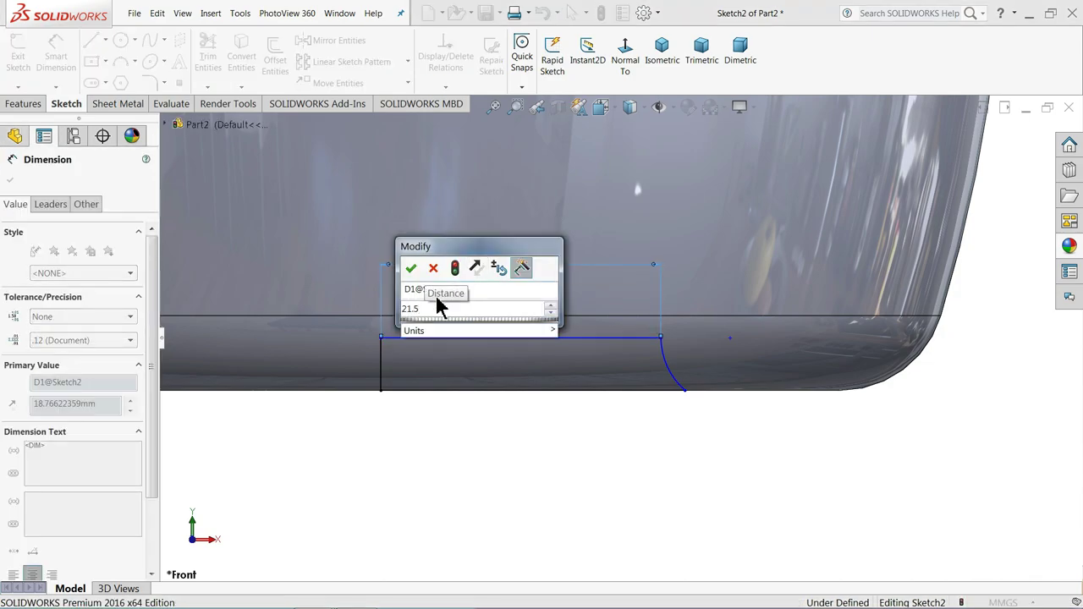
key(Return)
click(519, 394)
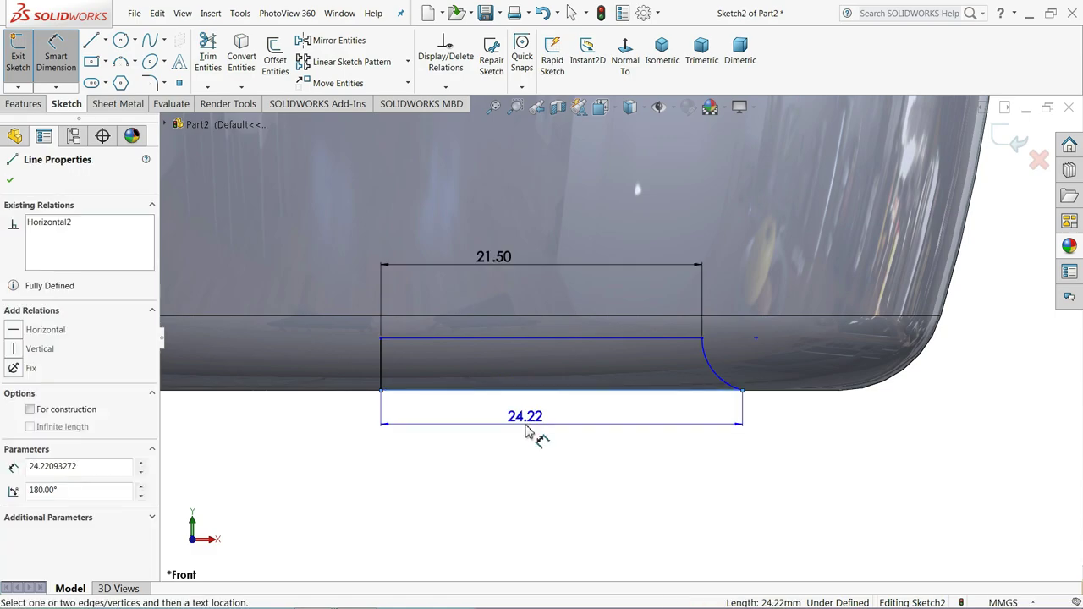
click(532, 435)
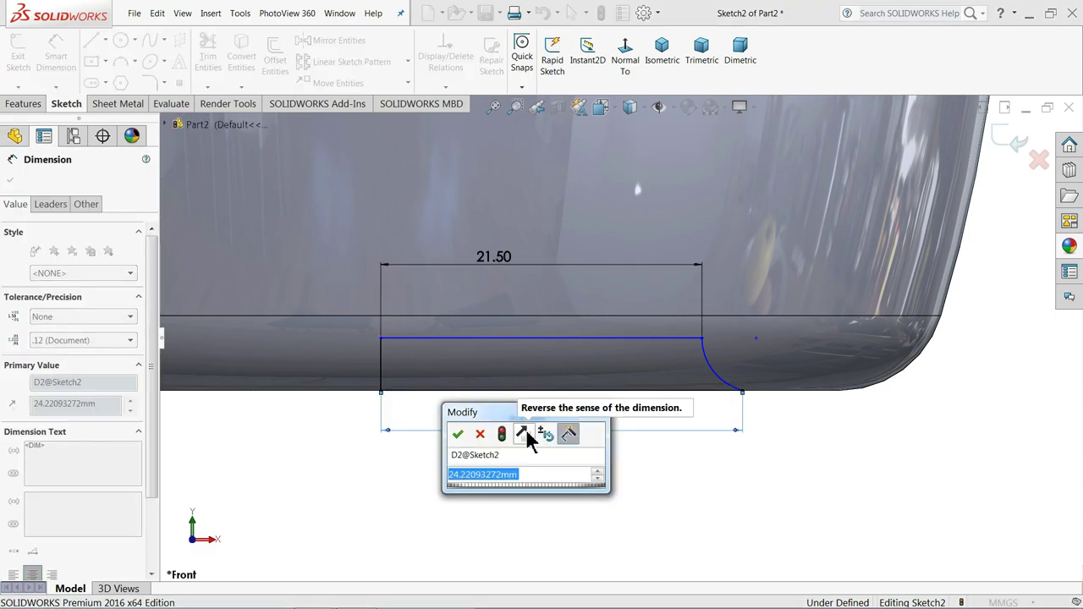
text(23.5)
key(Return)
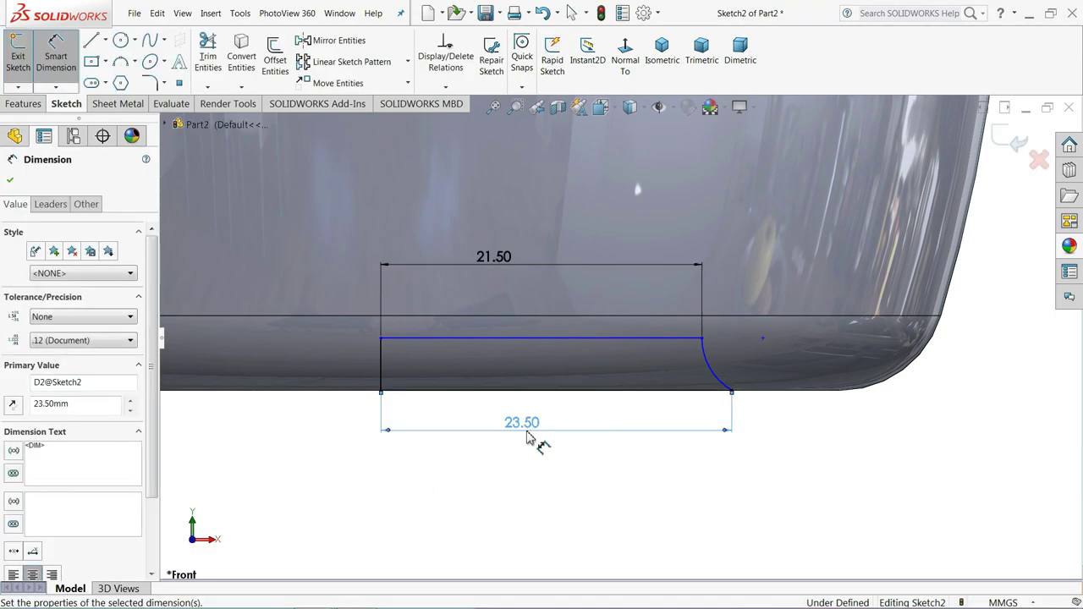
- Set the left vertical line to 4 mm and exit the sketch
click(381, 367)
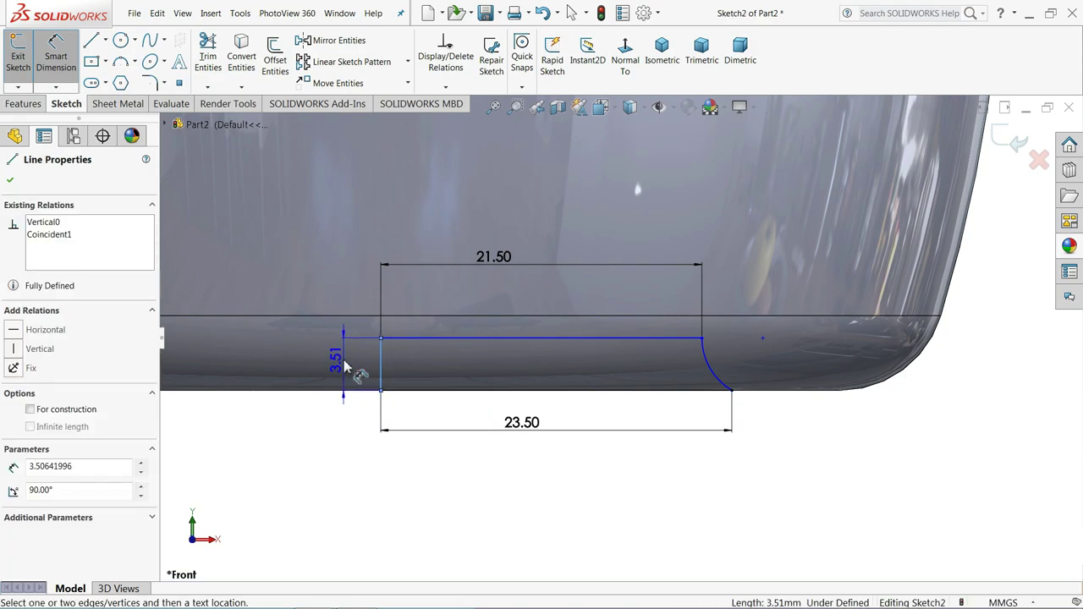
click(343, 365)
text(4)
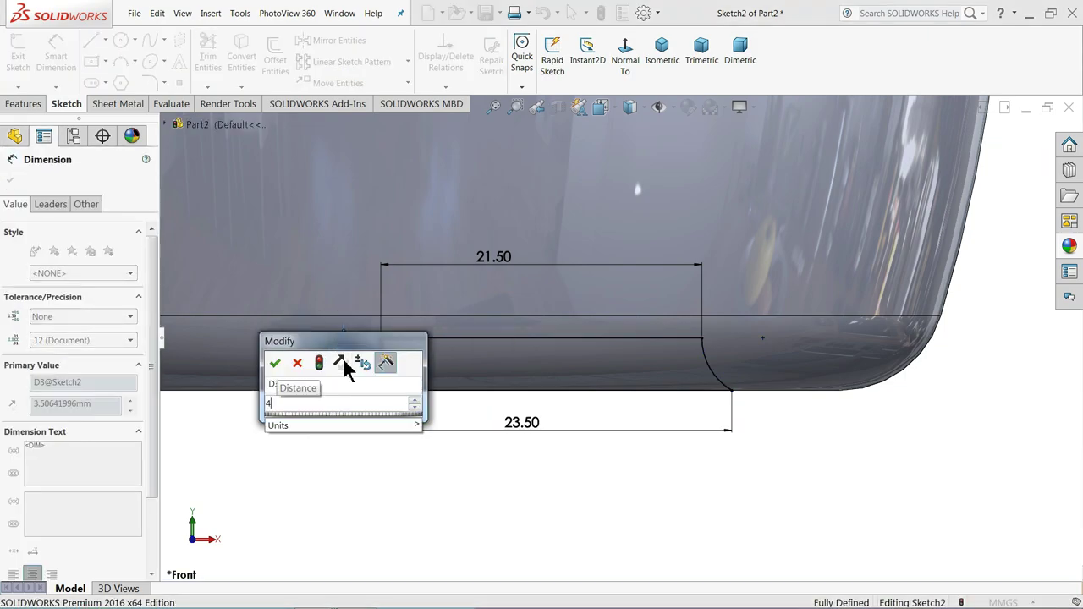
key(Return)
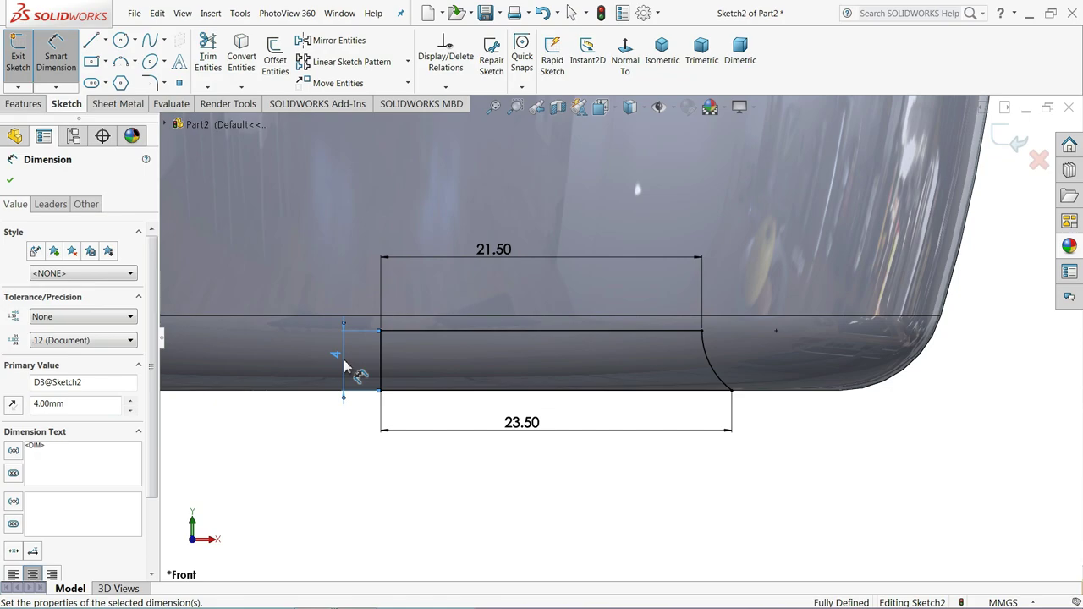
click(52, 61)
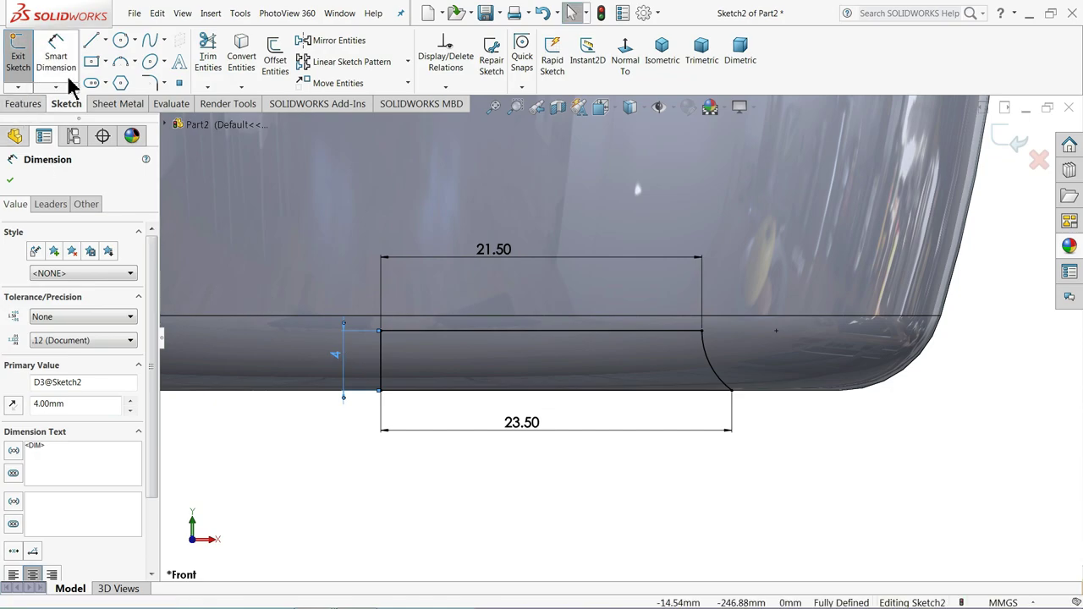
click(1013, 141)
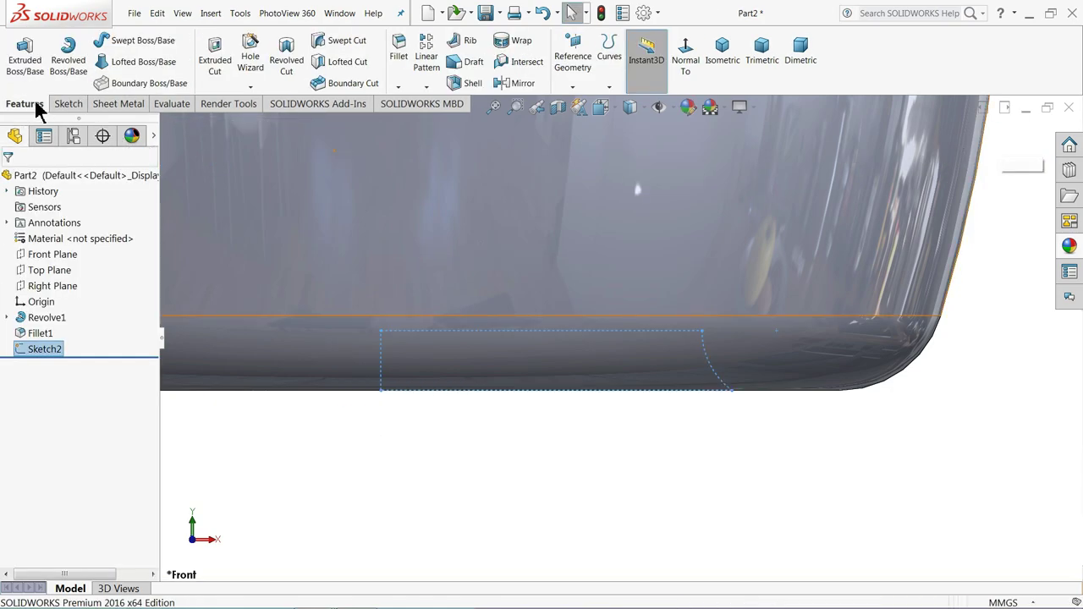
- Cut-revolve the base sketch about its left vertical line to form the recess
click(288, 64)
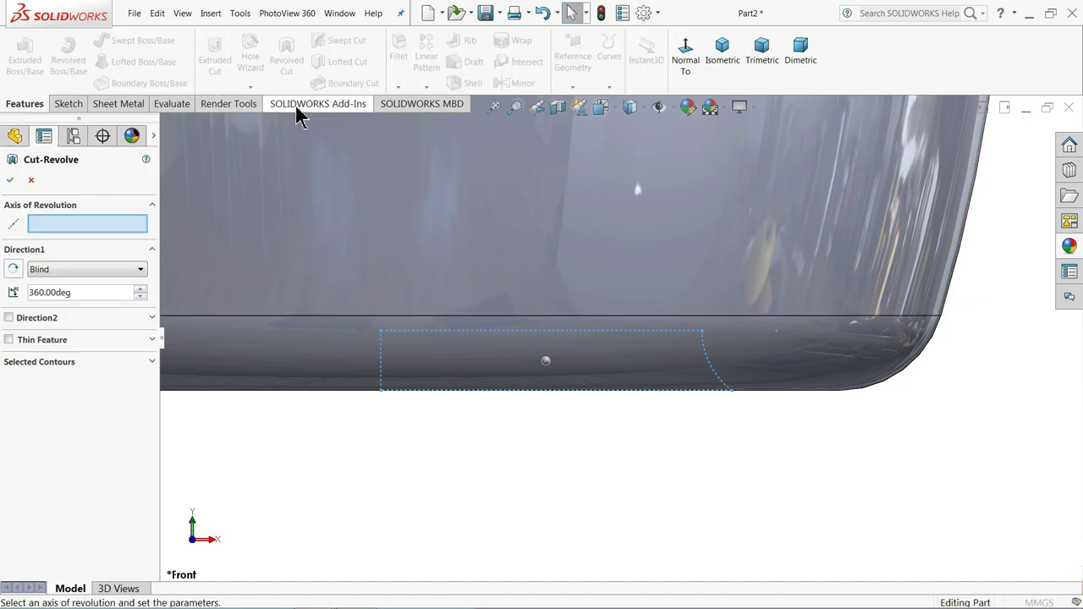
click(382, 366)
scroll(392, 378, up, 3)
middle_drag(471, 380, 459, 302)
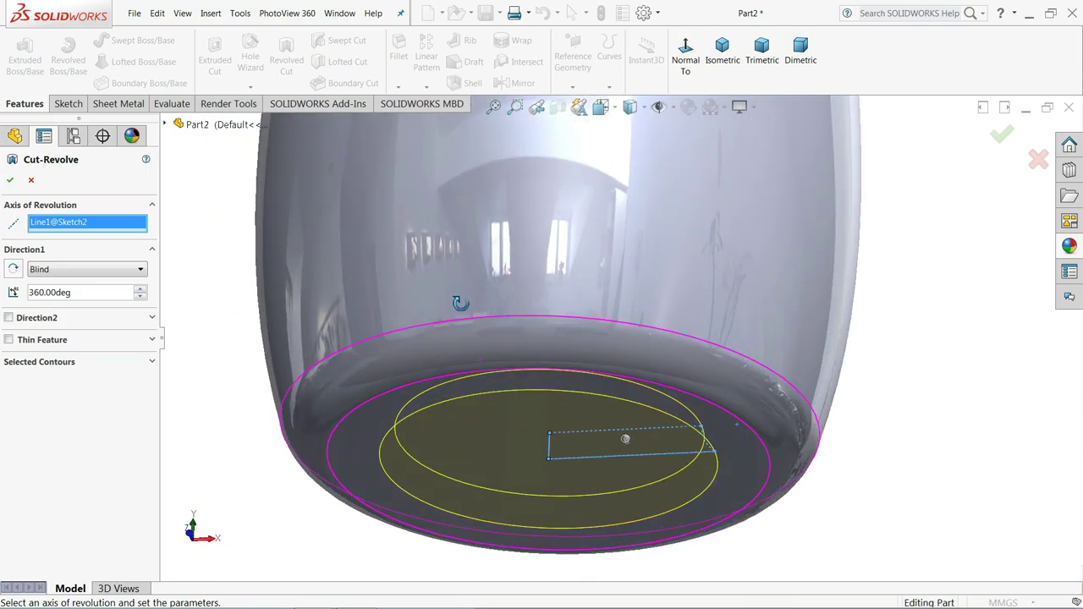
middle_drag(459, 347, 630, 439)
scroll(626, 415, down, 3)
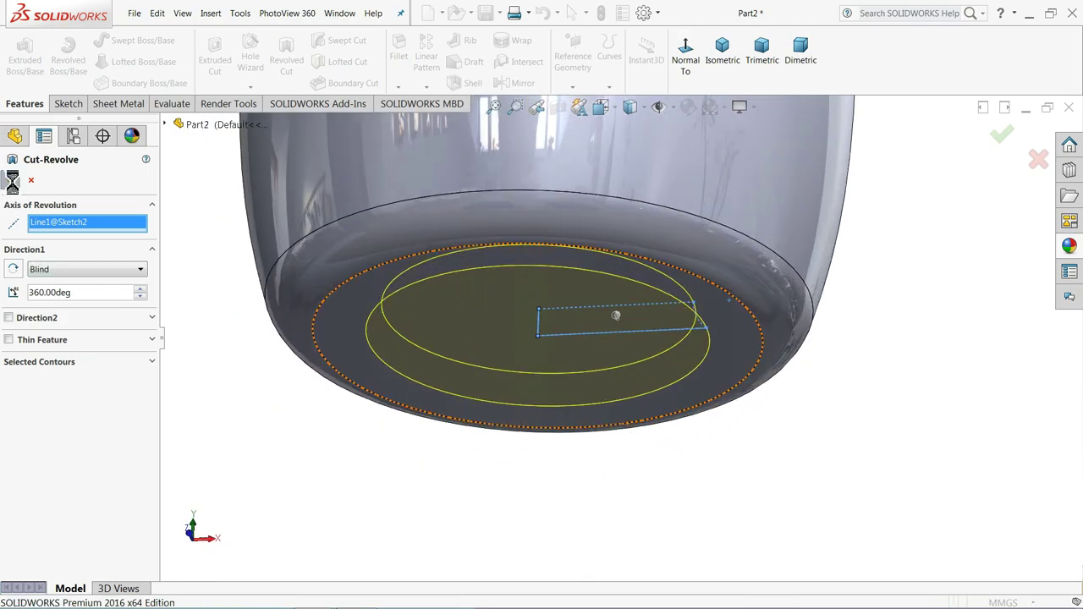
click(9, 179)
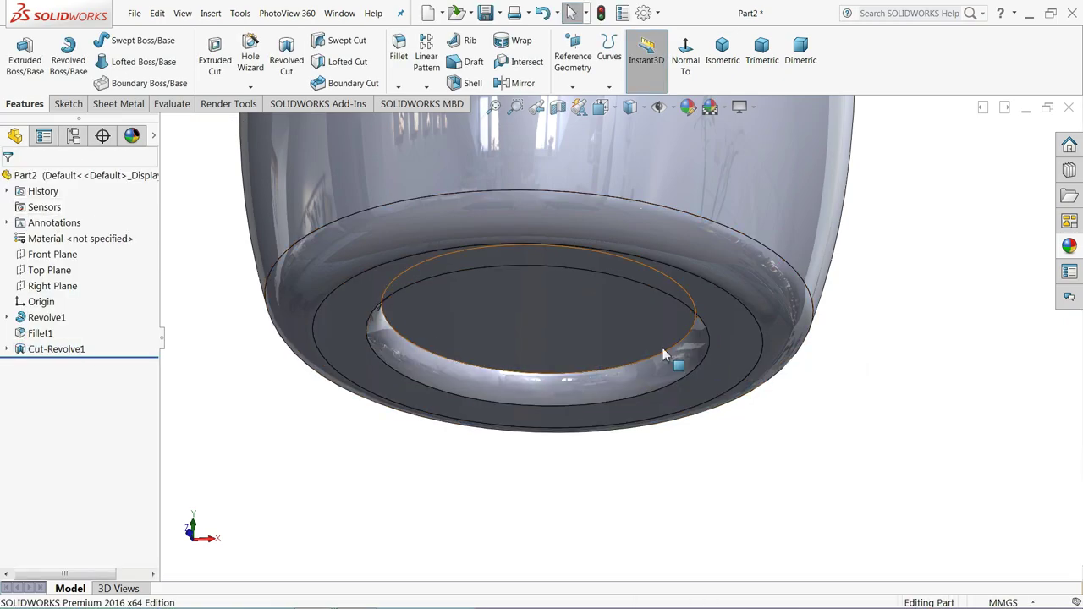
mouse_move(672, 357)
middle_down()
mouse_move(632, 273)
mouse_move(592, 294)
middle_up()
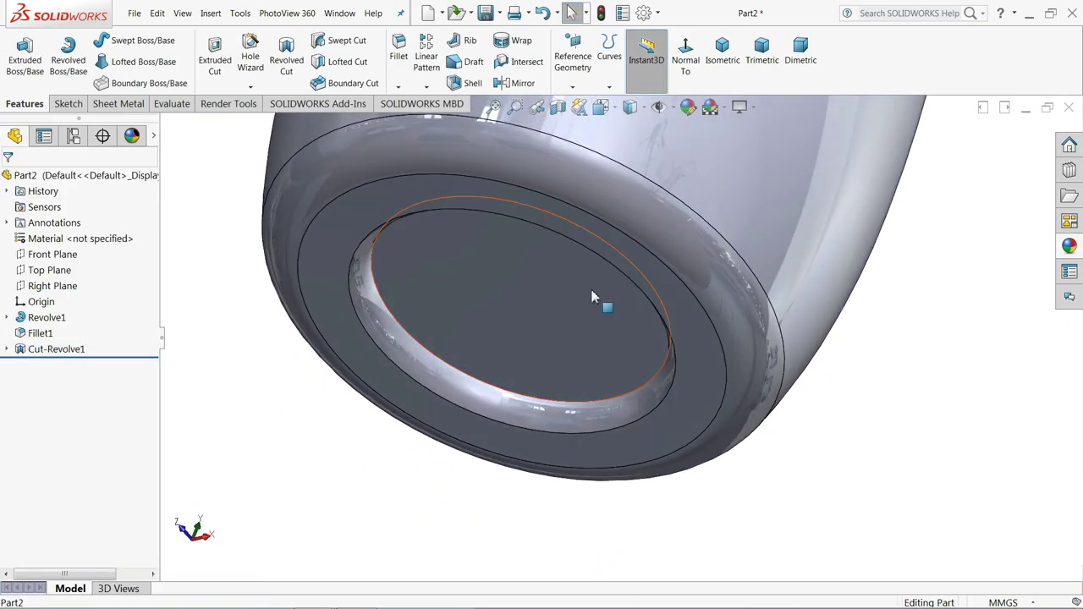
- Fillet the recess's inner circular edge with a 0.5 mm radius
click(398, 53)
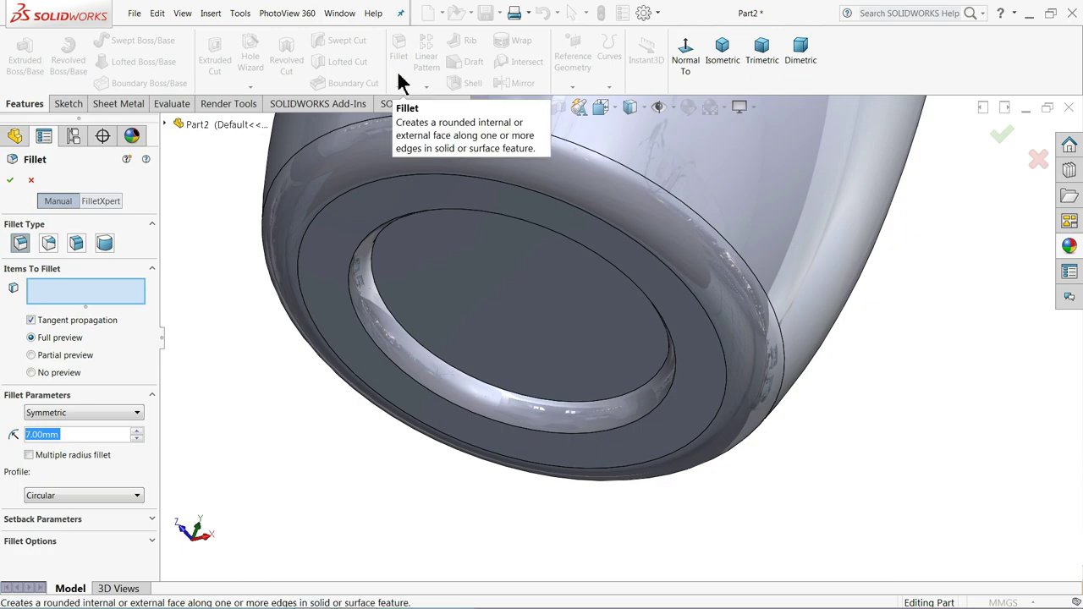
text(0.5)
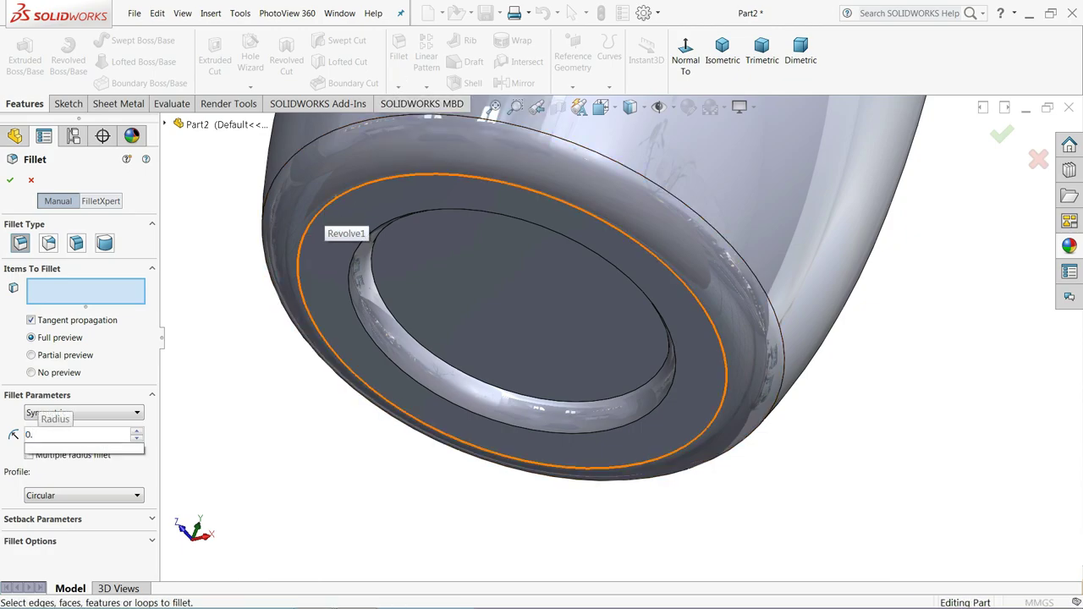
click(395, 315)
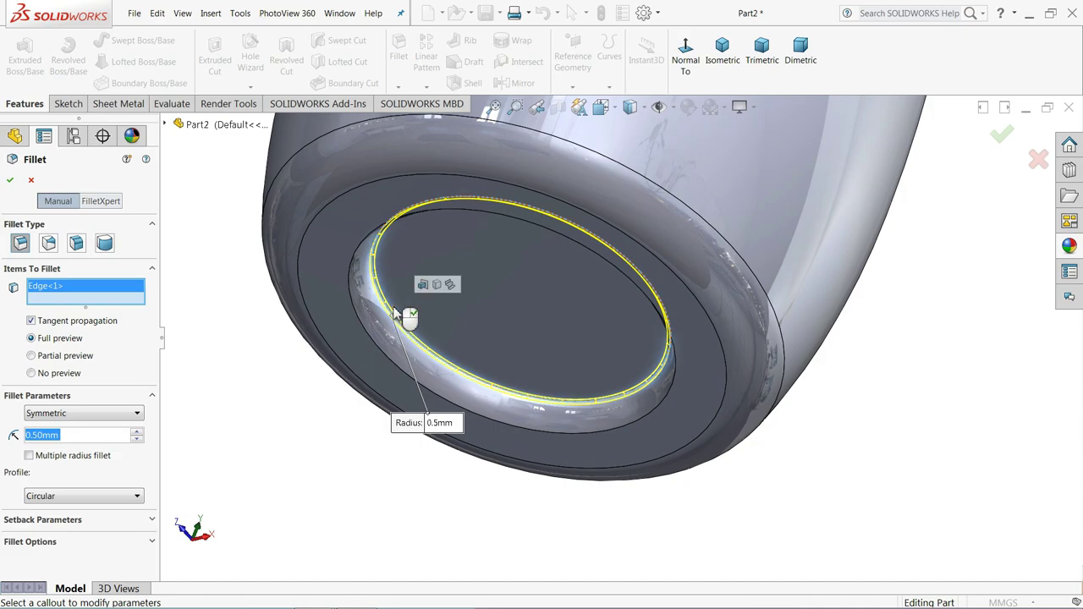
click(10, 181)
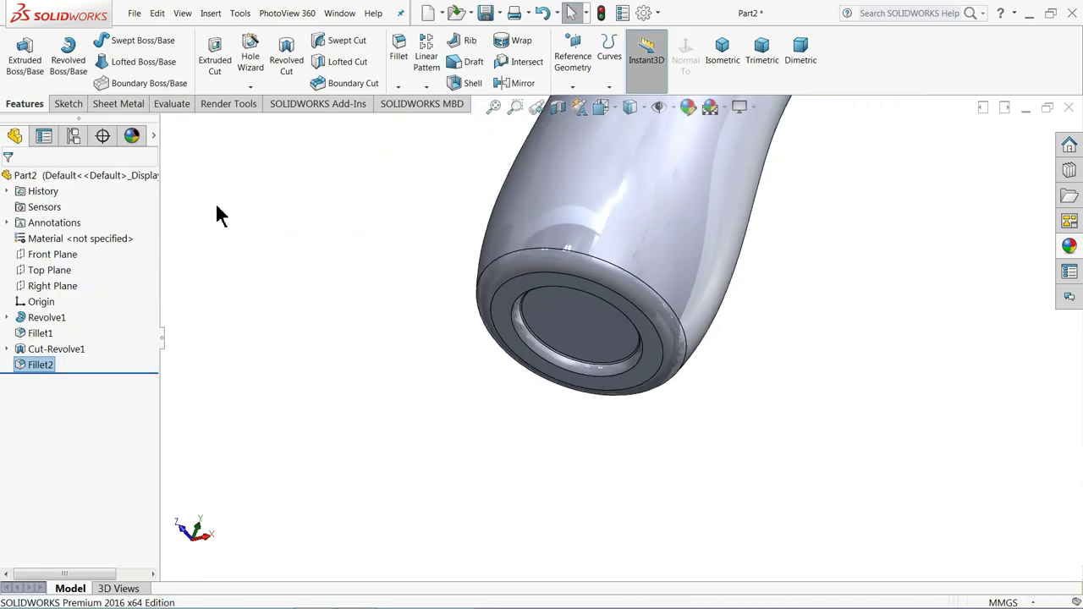
scroll(485, 184, up, 3)
scroll(527, 189, up, 2)
middle_drag(527, 189, 495, 363)
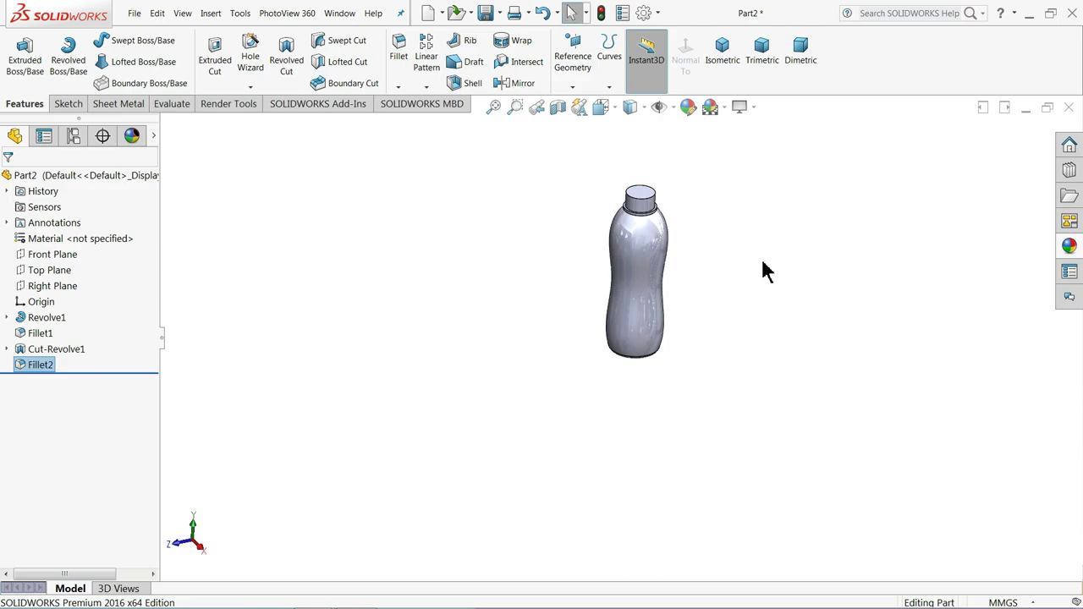
scroll(761, 270, down, 3)
middle_drag(598, 319, 592, 317)
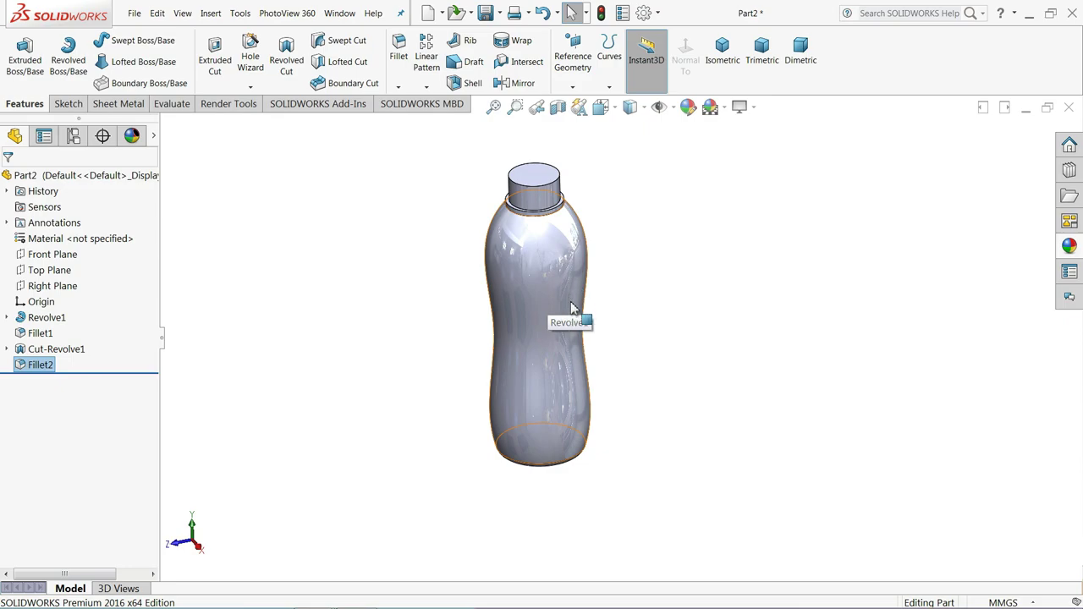
scroll(573, 320, down, 2)
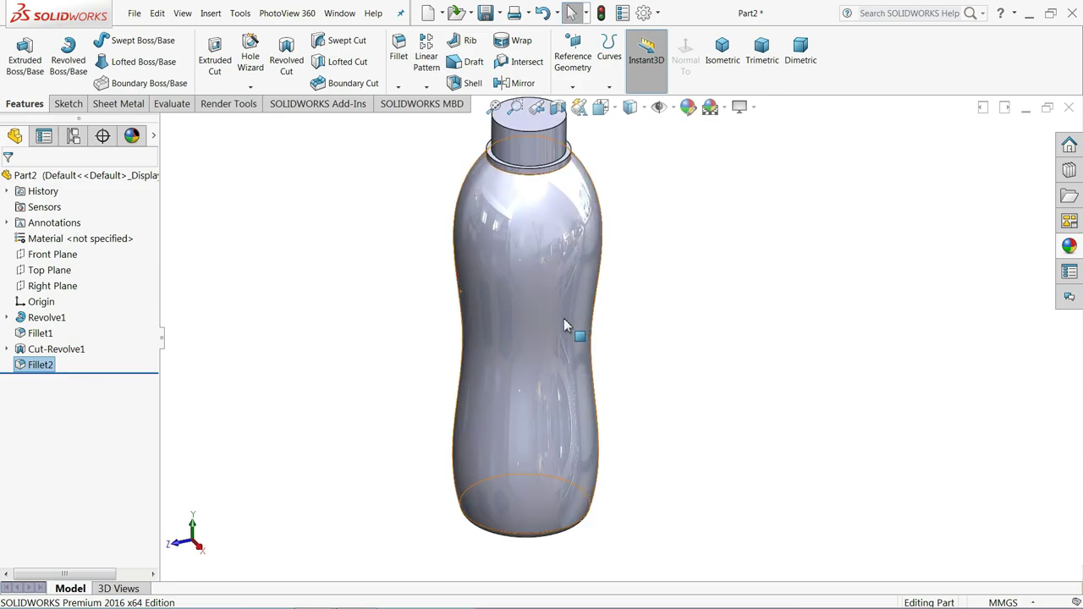
middle_drag(564, 319, 563, 298)
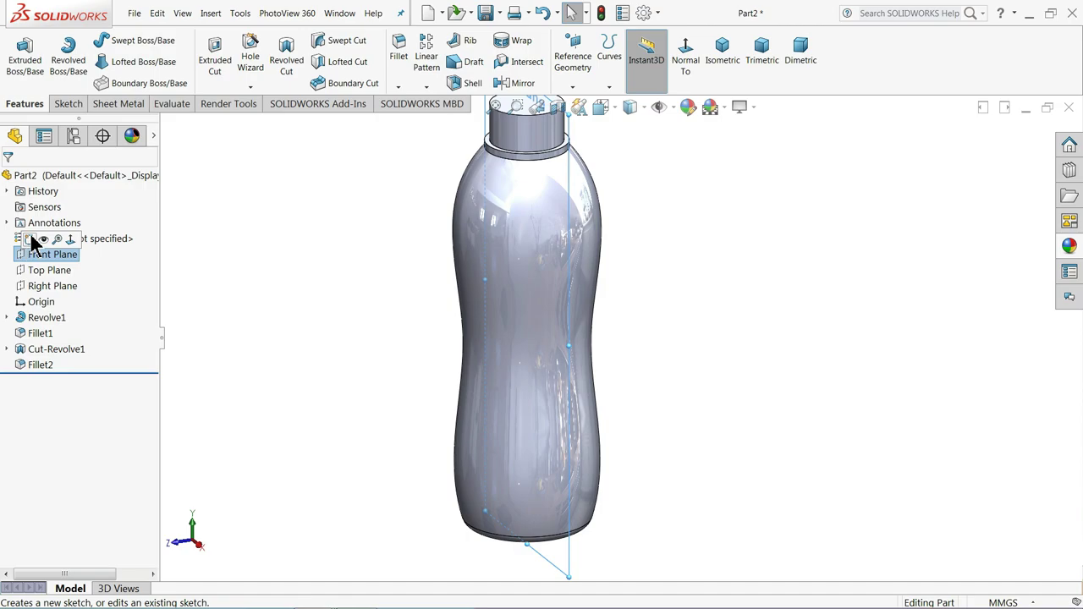
- On the Front Plane, draw a vertical centerline from the bottle's bottom centre up its axis
click(30, 239)
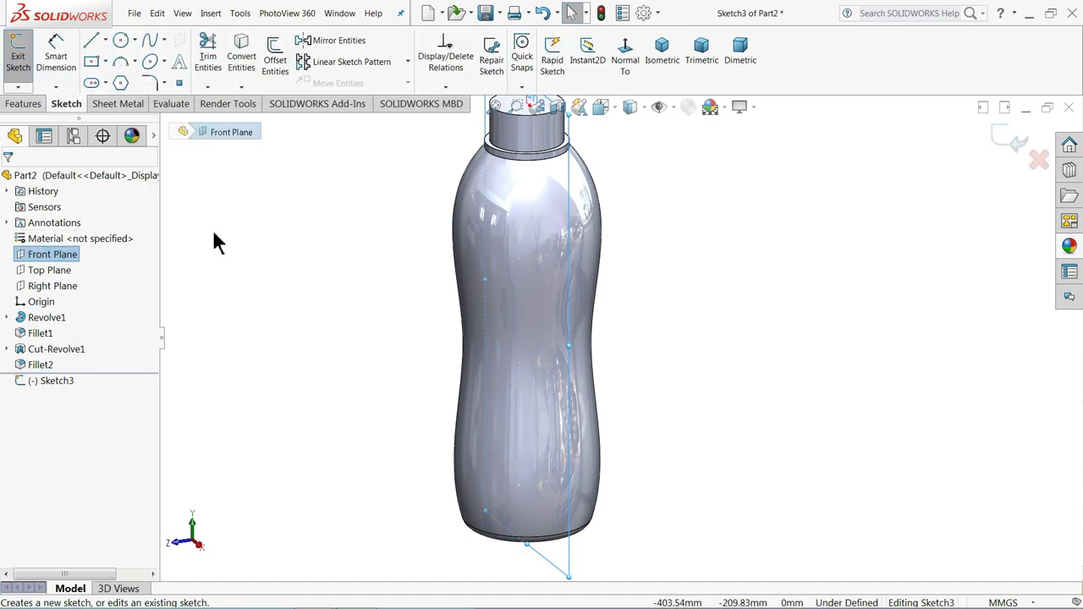
click(627, 72)
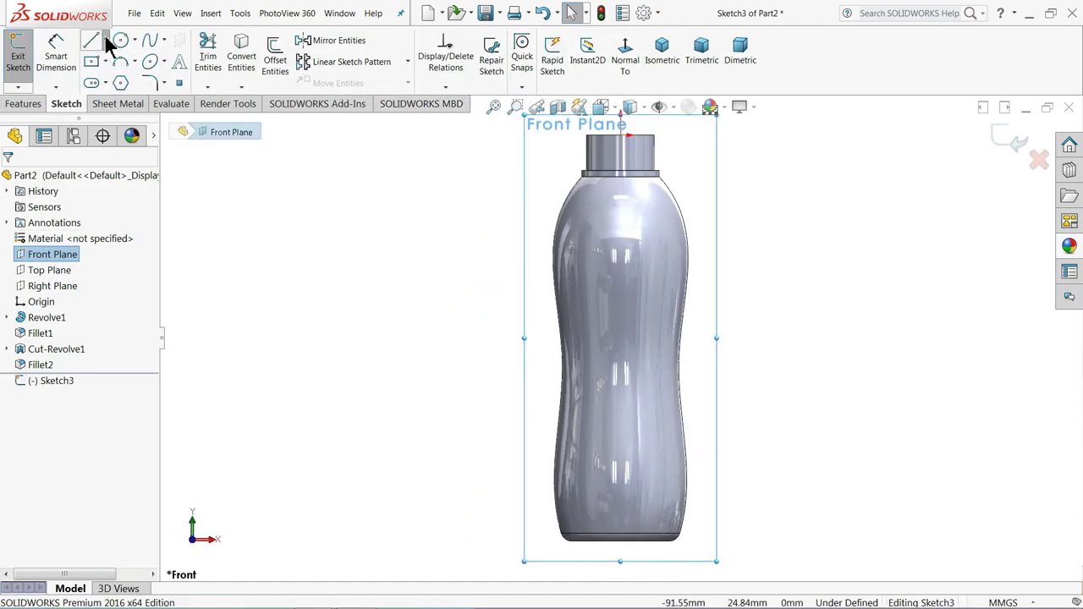
click(105, 41)
click(122, 74)
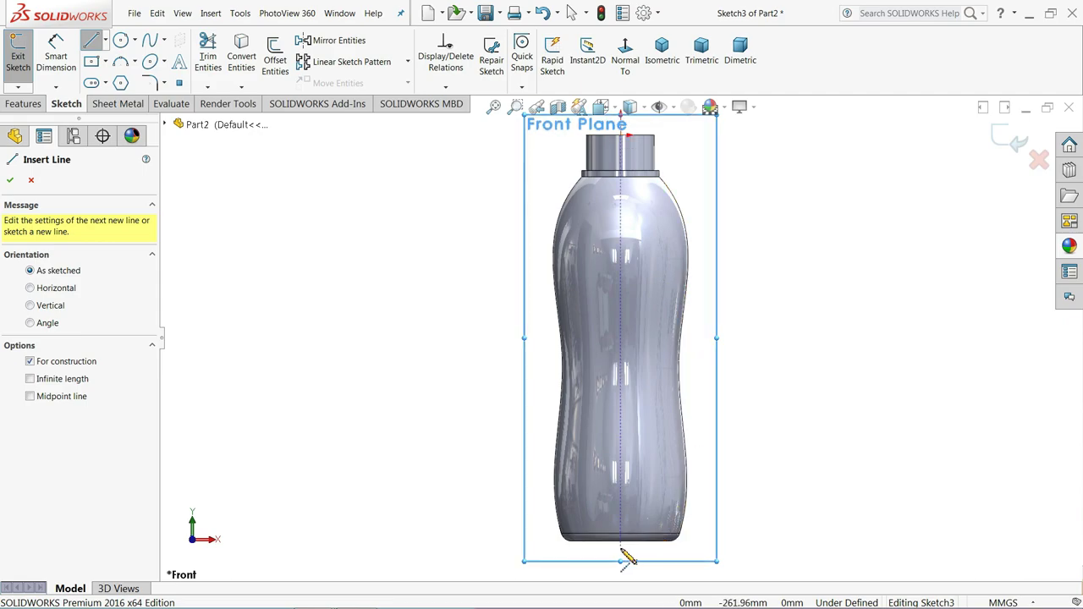
scroll(626, 548, down, 4)
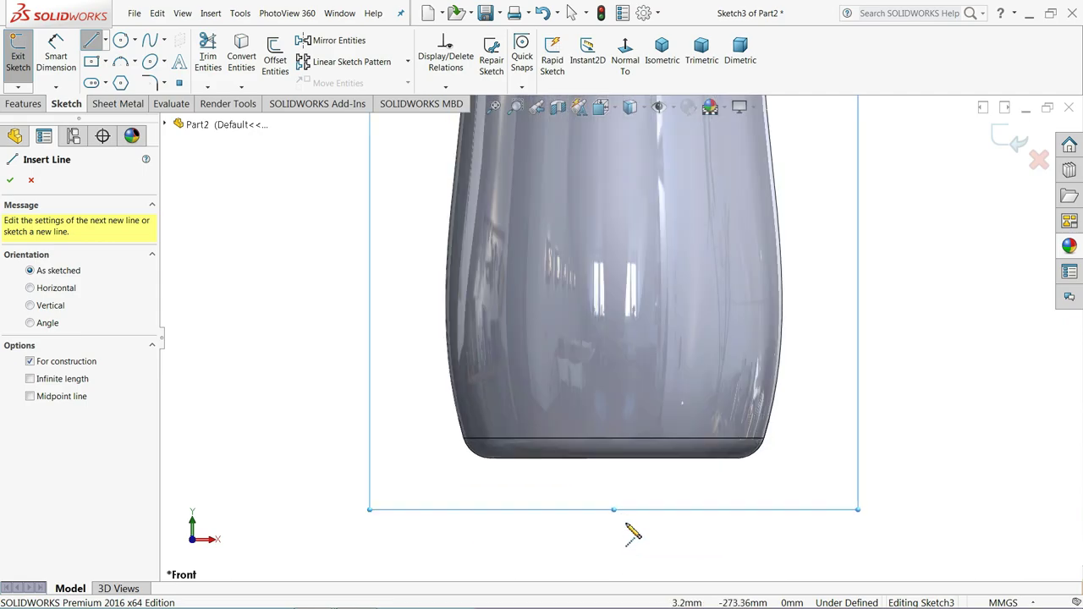
click(614, 458)
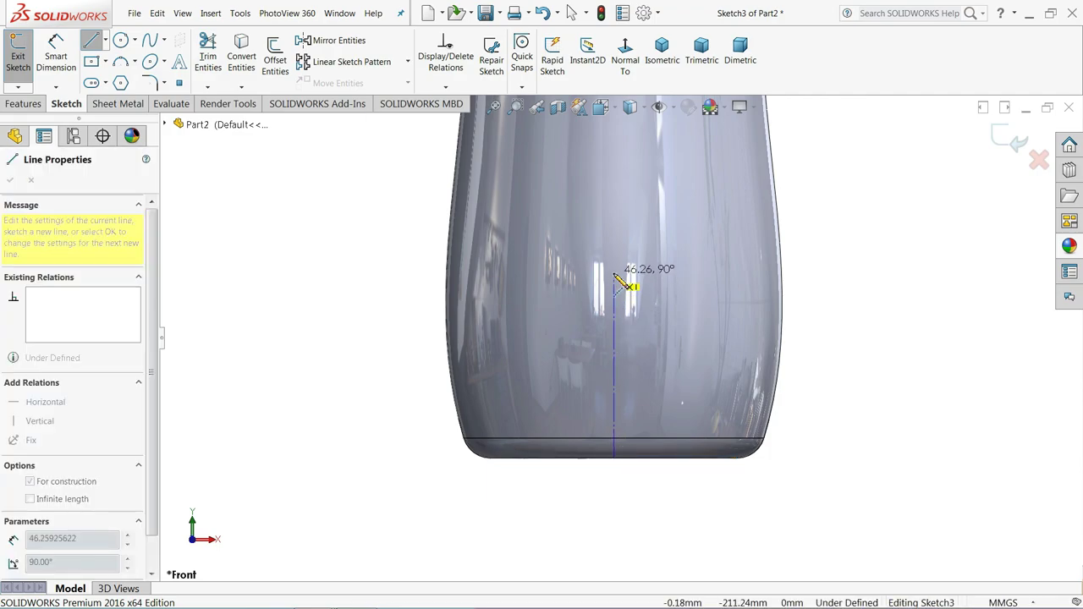
click(613, 128)
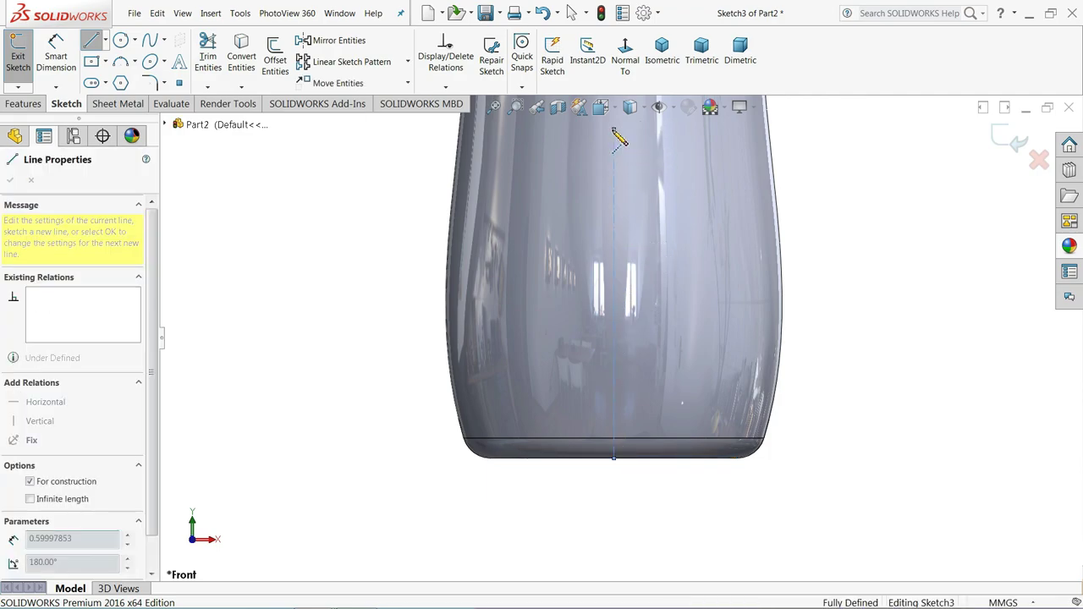
right_click(656, 143)
click(660, 144)
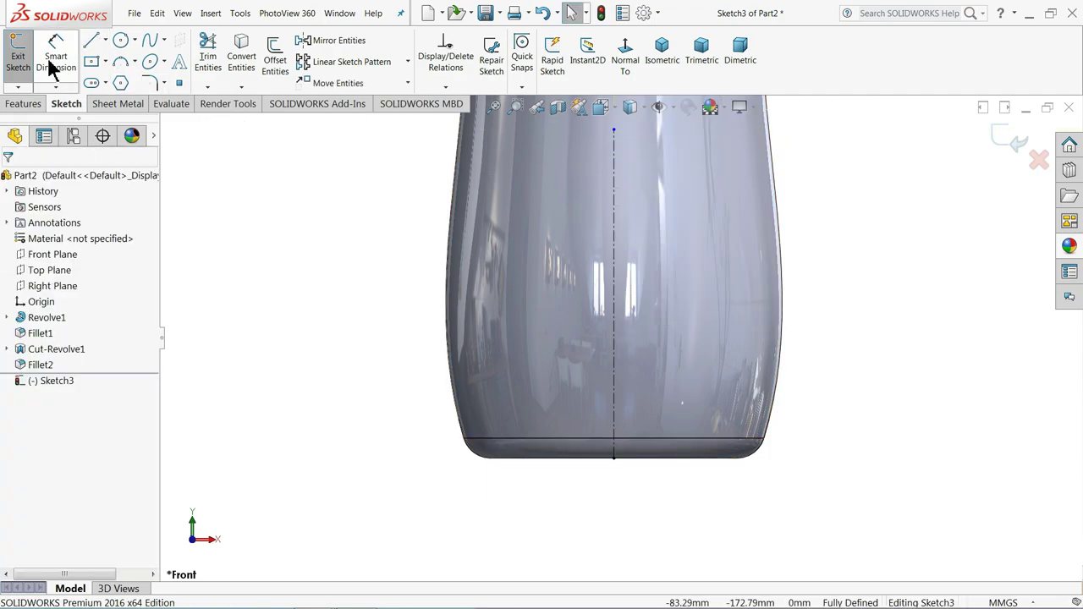
- Draw a horizontal line across the bottle's waist
click(92, 43)
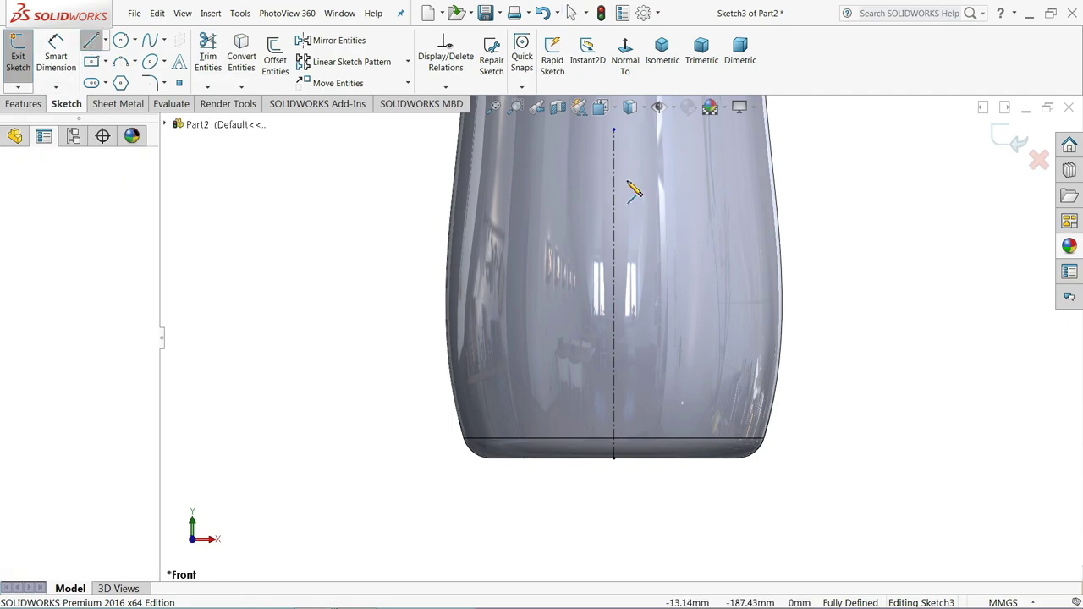
click(550, 175)
click(742, 176)
right_click(851, 169)
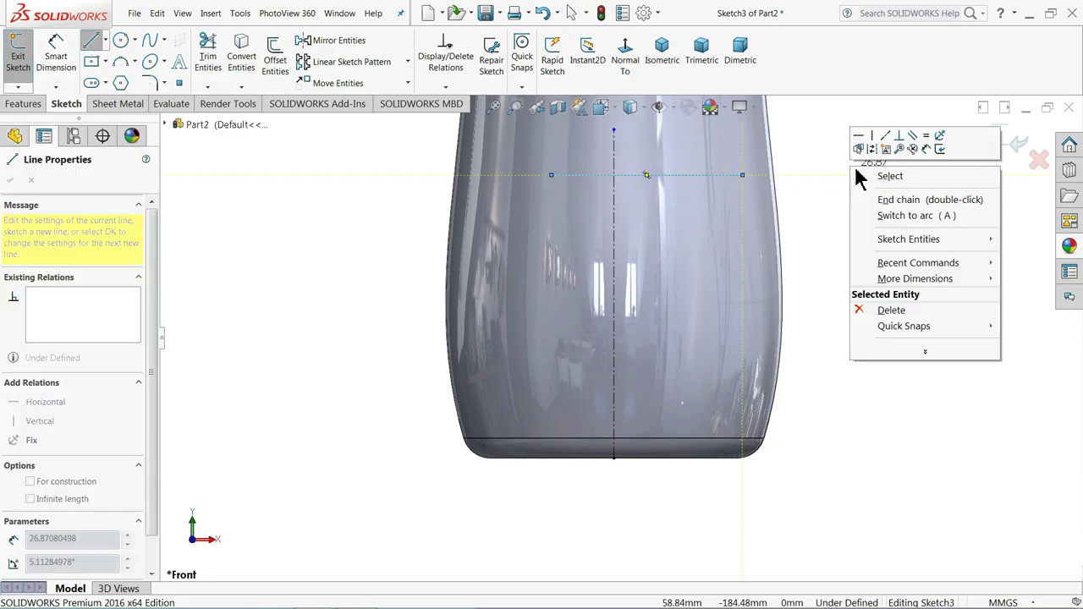
click(869, 180)
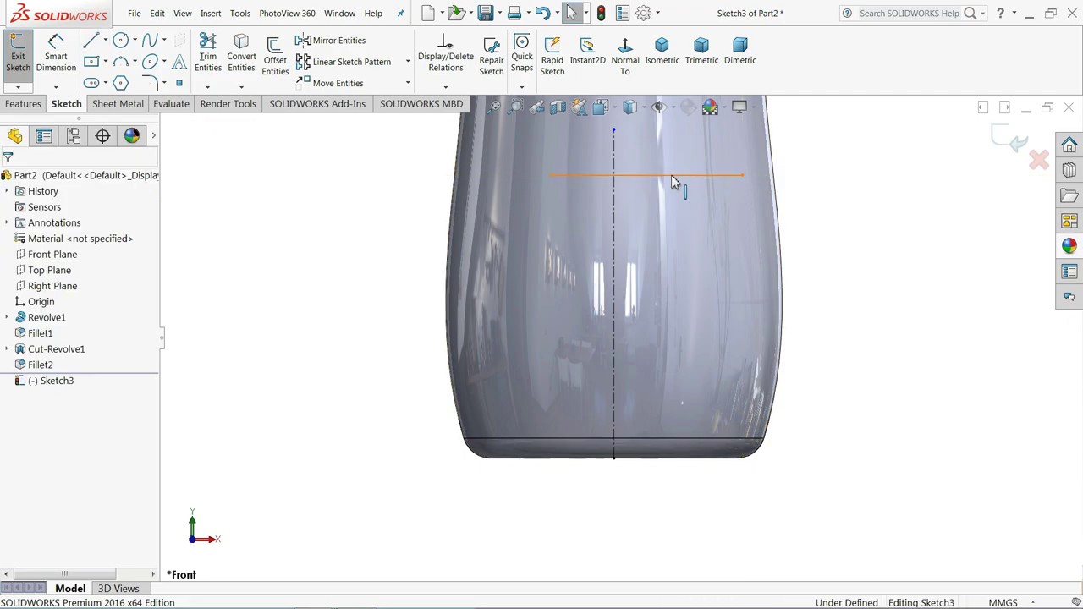
- Make the horizontal line's endpoints symmetric about the centerline, then dimension its length
click(671, 175)
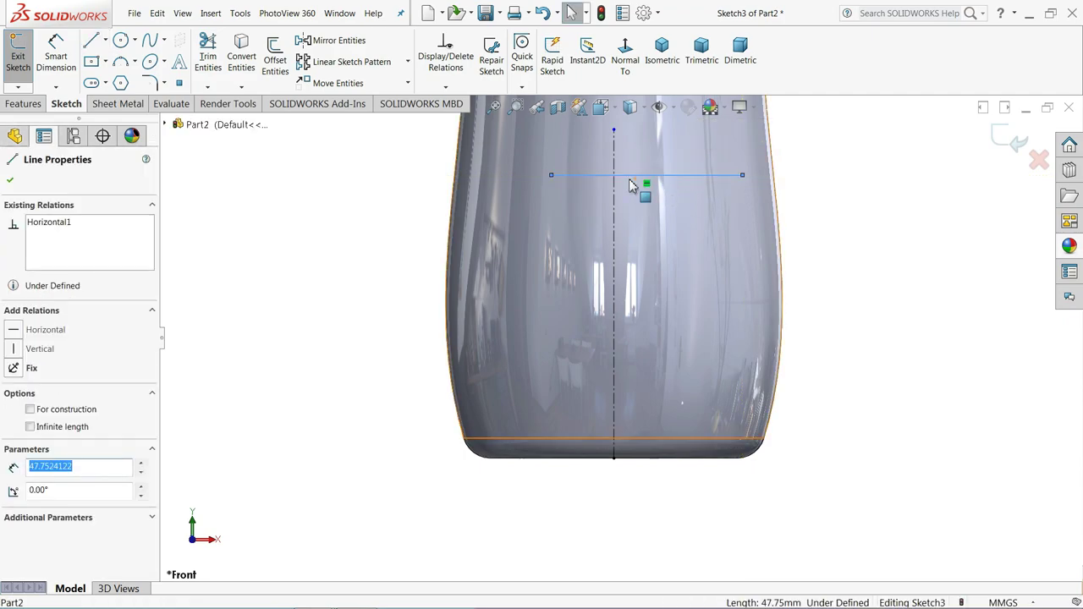
scroll(794, 166, down, 2)
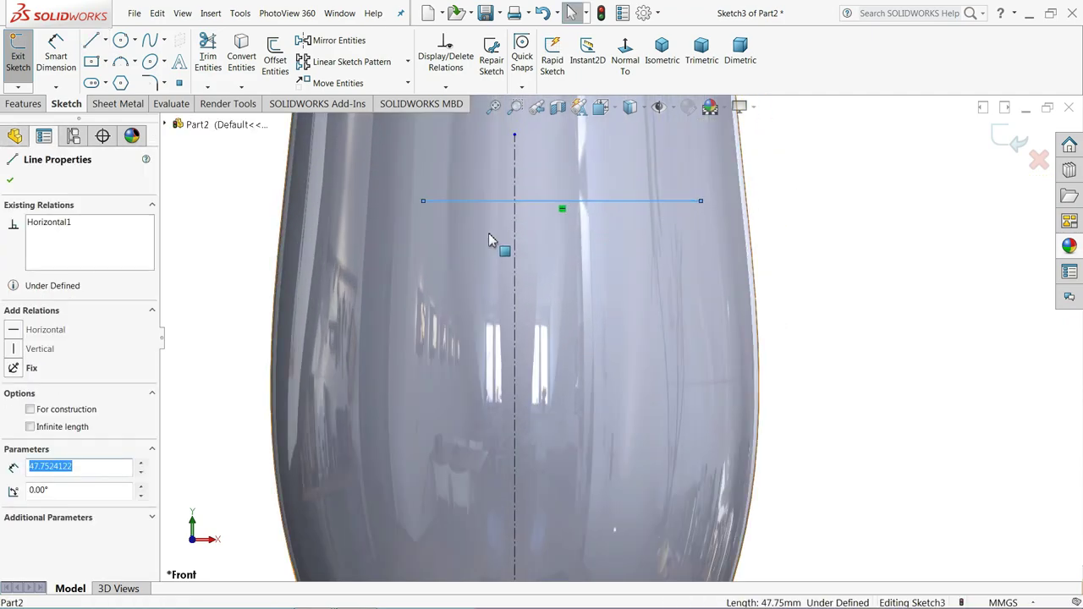
click(515, 245)
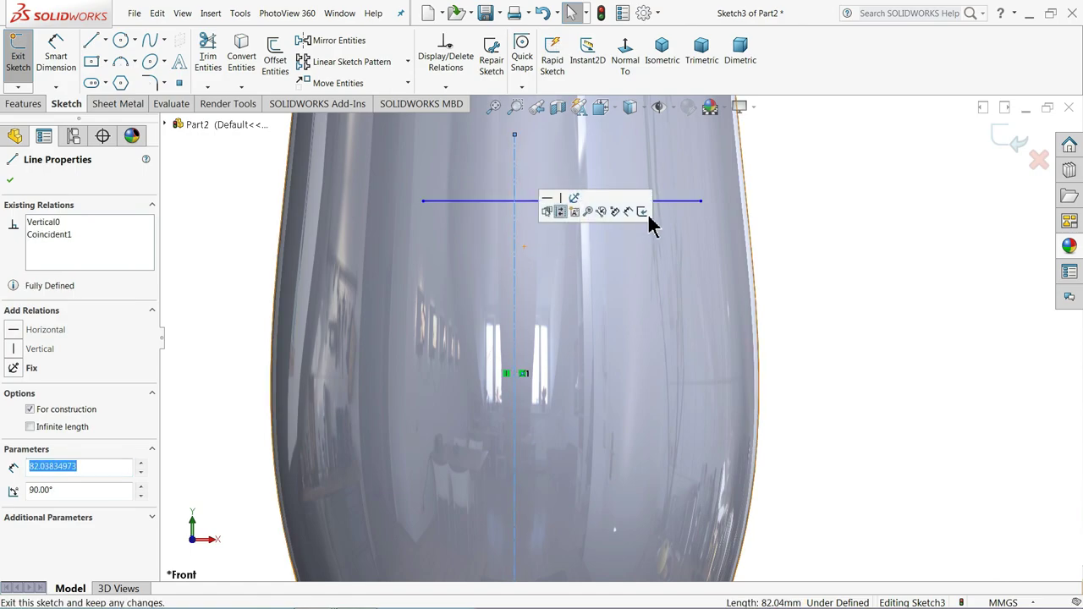
ctrl+click(700, 202)
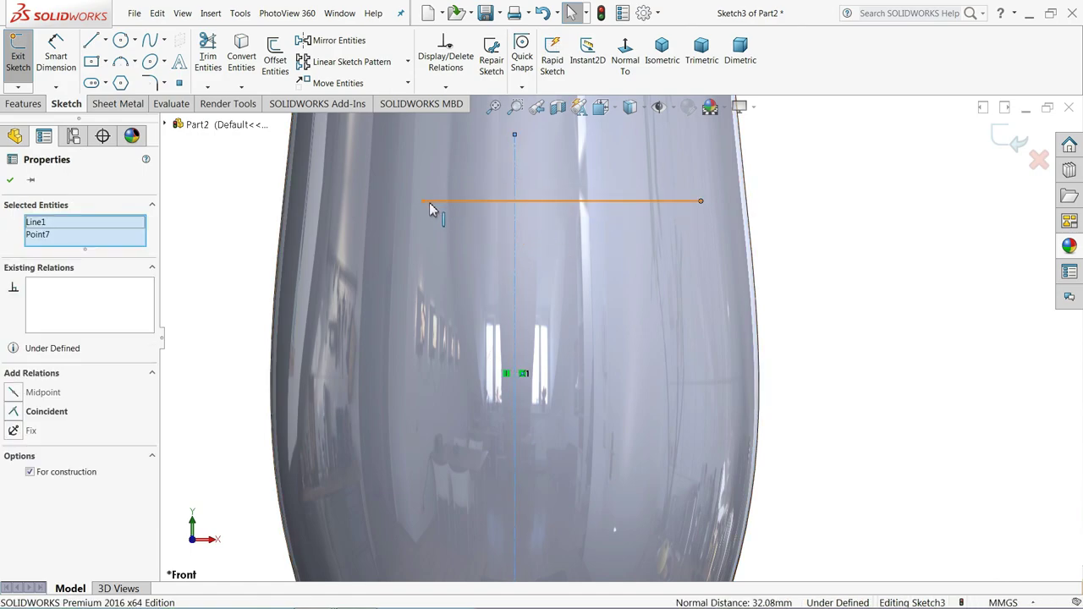
ctrl+click(424, 202)
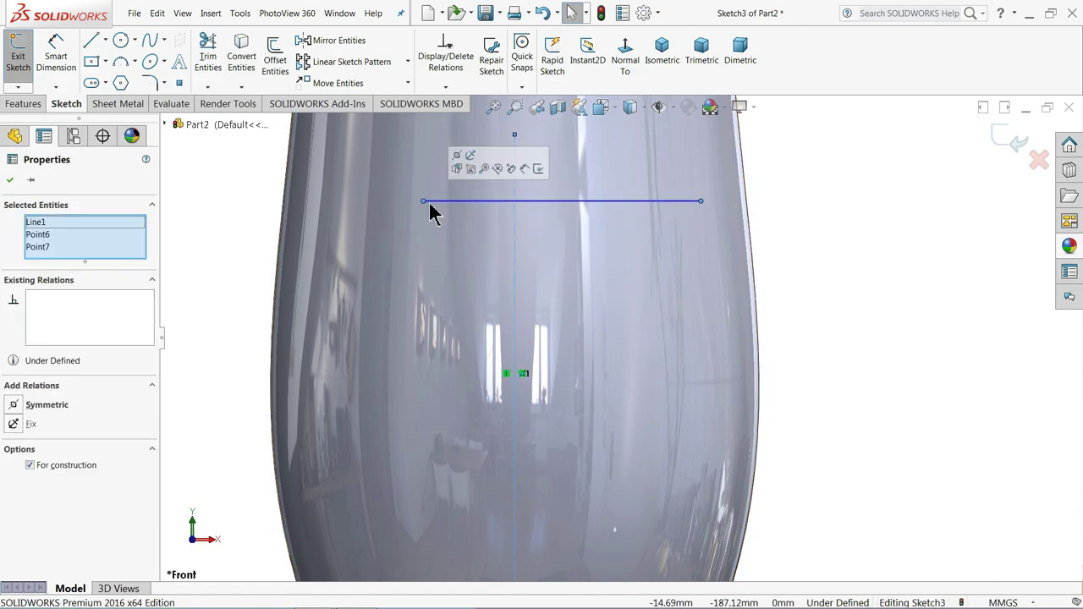
click(456, 159)
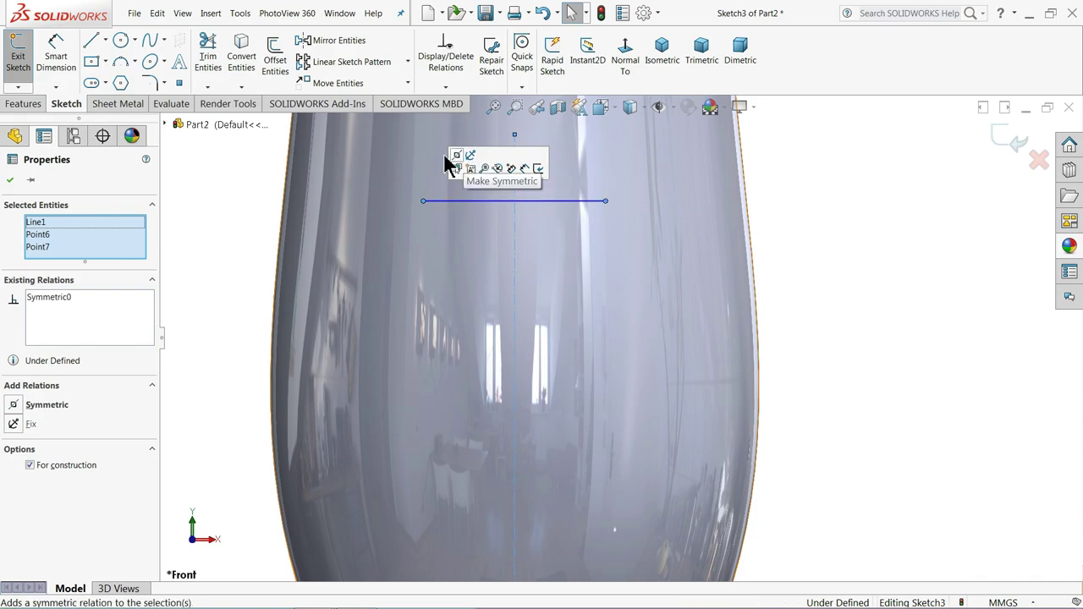
click(56, 47)
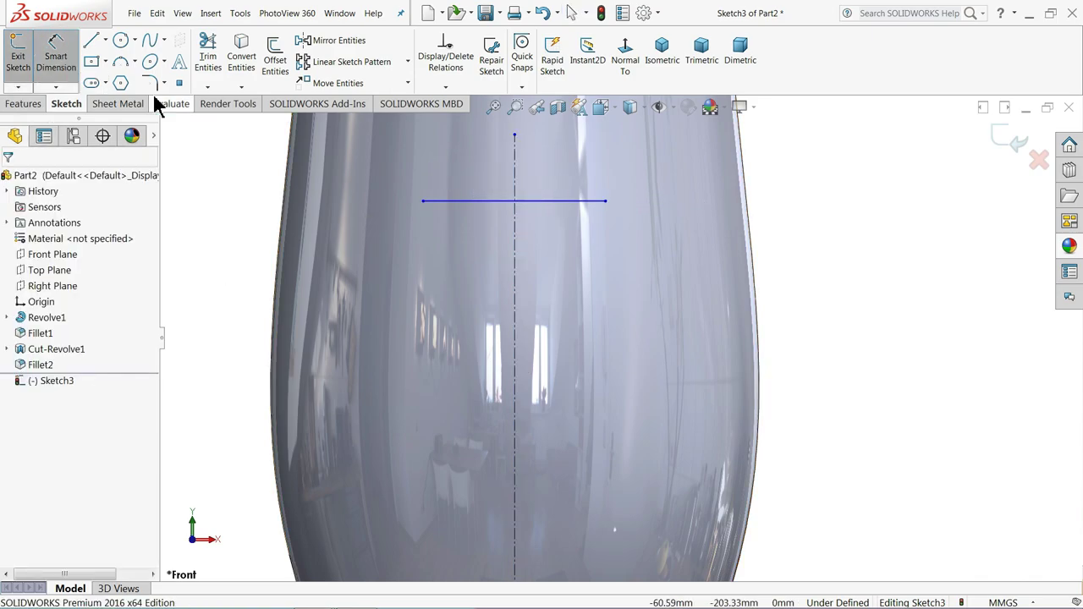
click(507, 204)
- Dimension the line's length to 30 mm
click(502, 262)
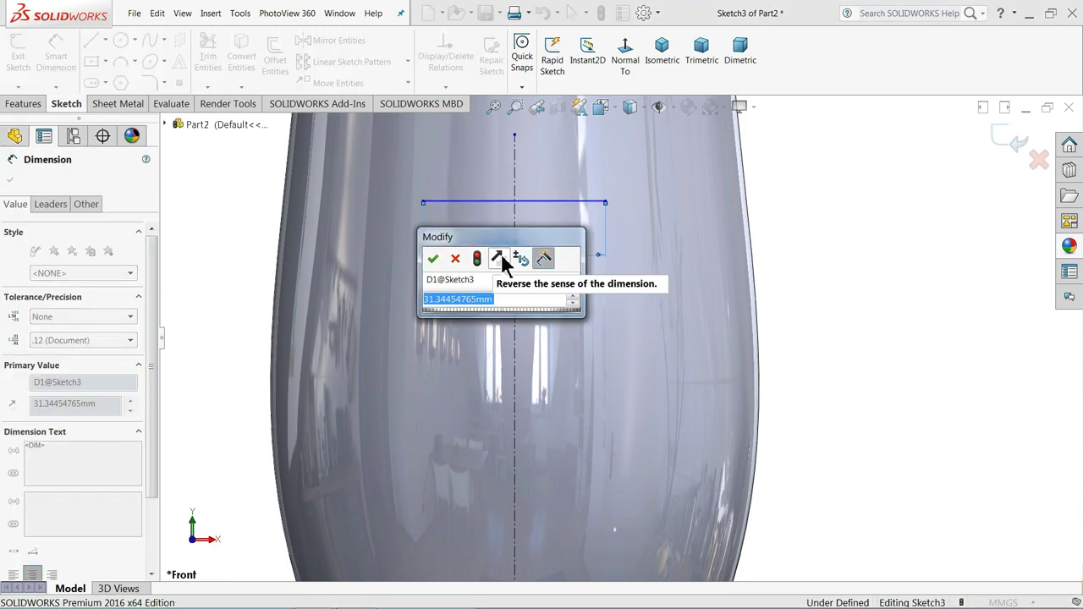
text(30)
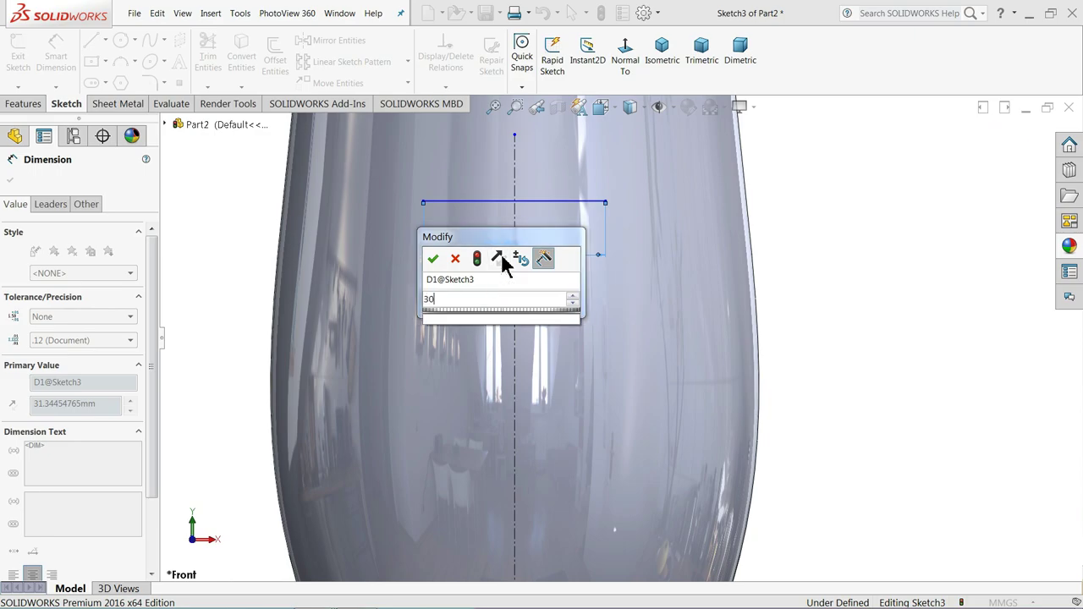
key(Return)
key(z)
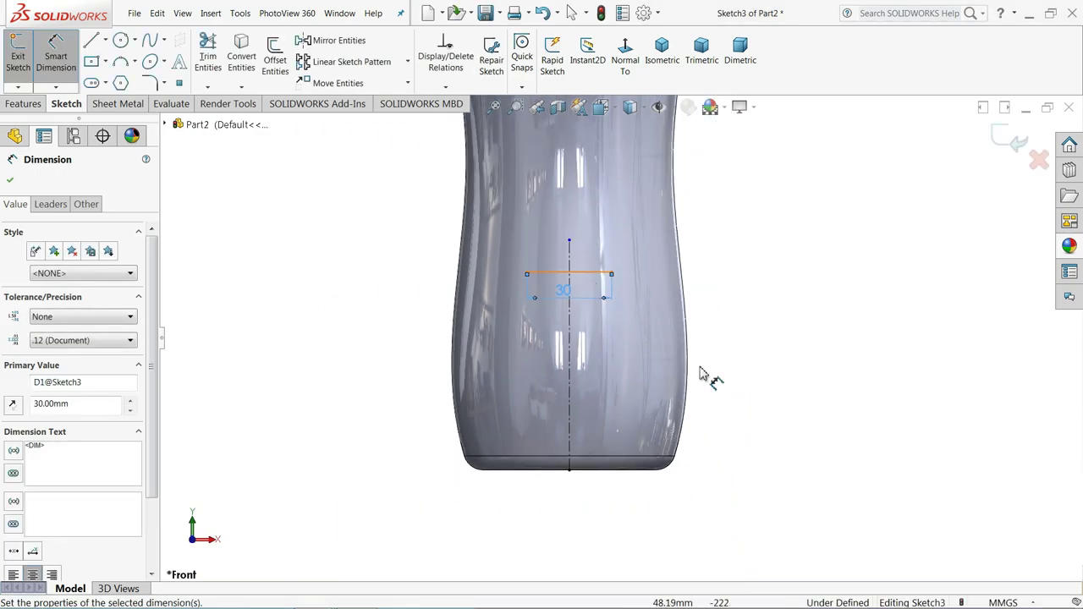
scroll(705, 404, down, 2)
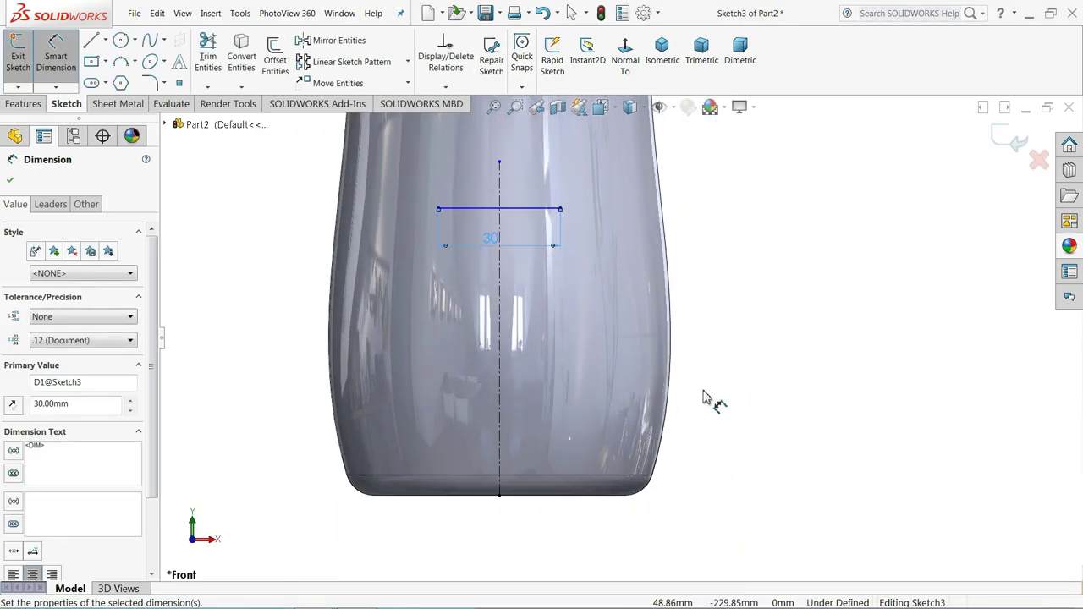
- Place the line 116 mm above the bottle's bottom point and exit Sketch3
click(513, 218)
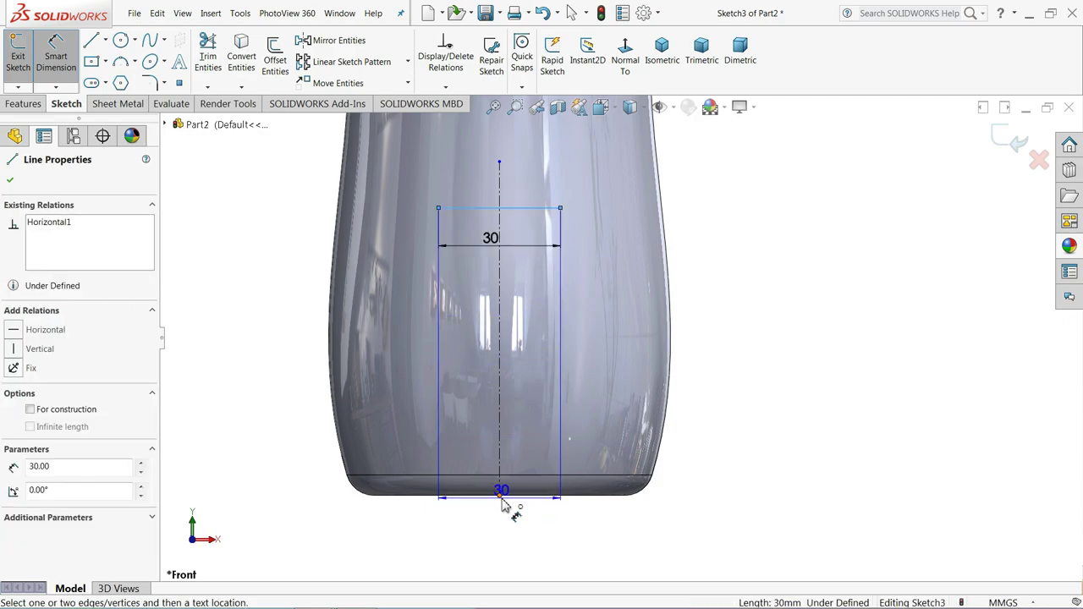
click(501, 497)
click(790, 362)
text(11)
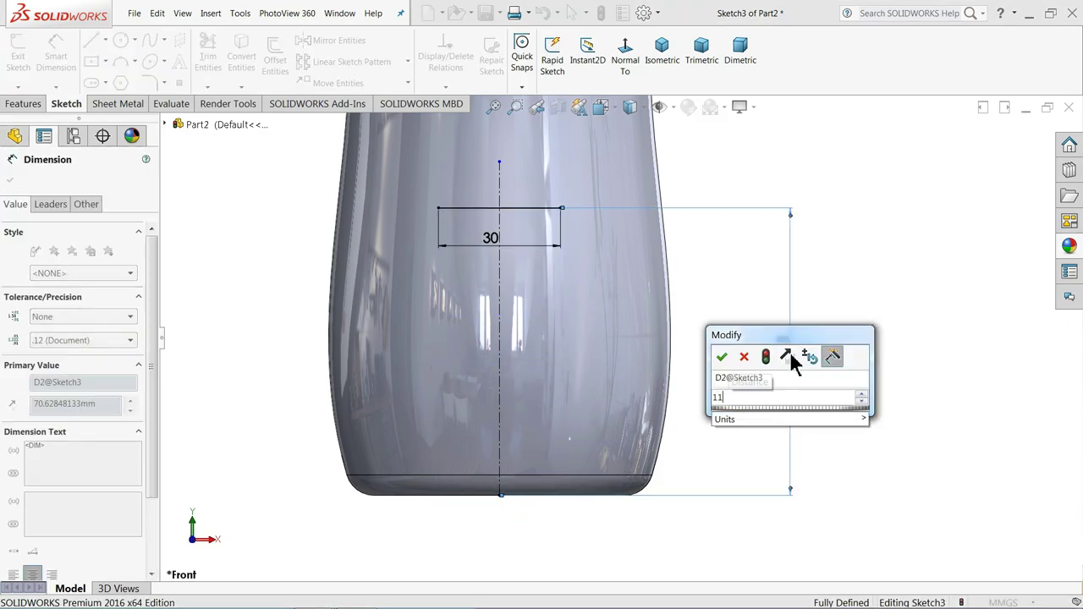
text(6)
key(Return)
scroll(584, 309, up, 2)
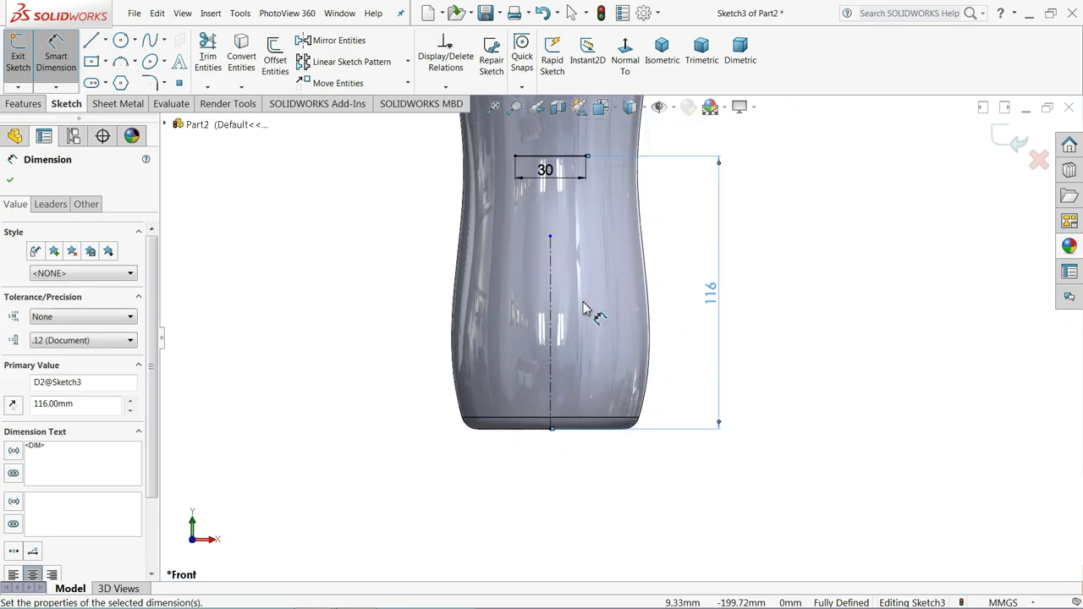
scroll(583, 309, up, 2)
scroll(584, 309, down, 1)
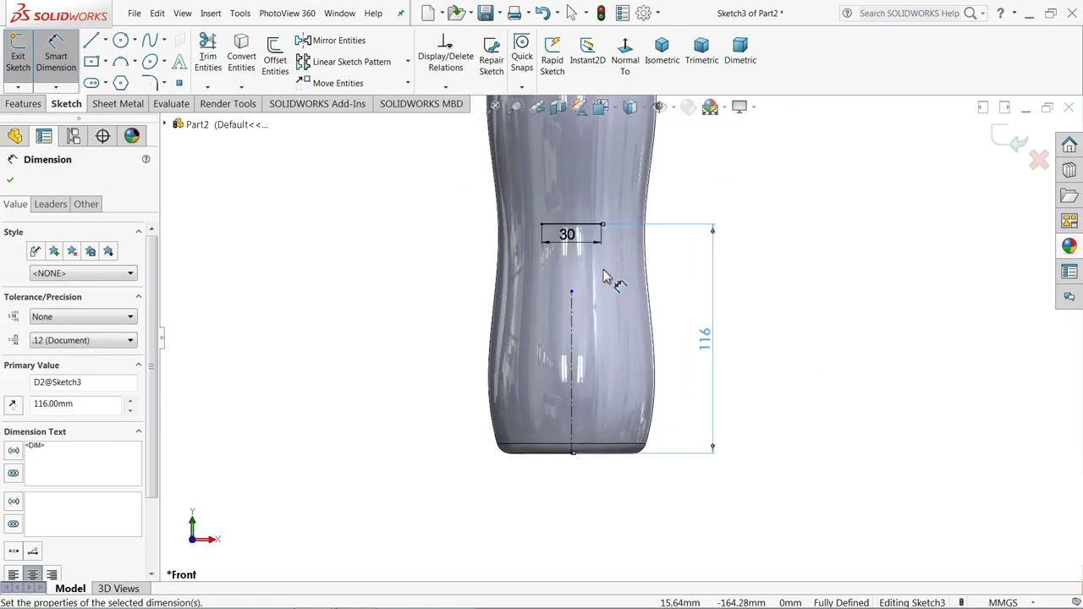
click(10, 182)
click(1026, 148)
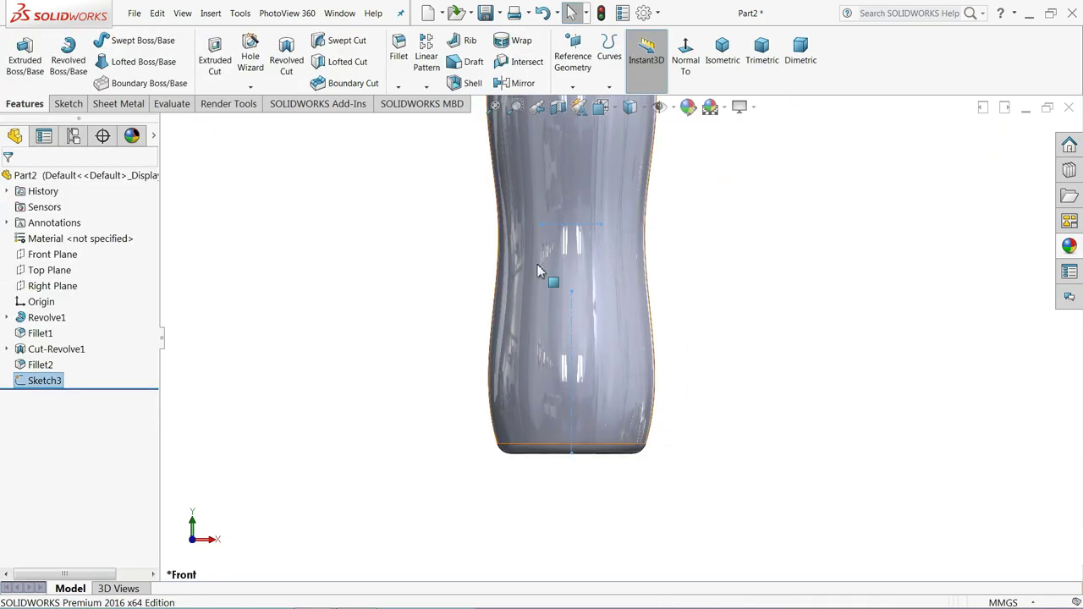
- Project Sketch3 onto the bottle's outer side face as Curve1 using Sketch on faces
middle_drag(546, 274, 521, 256)
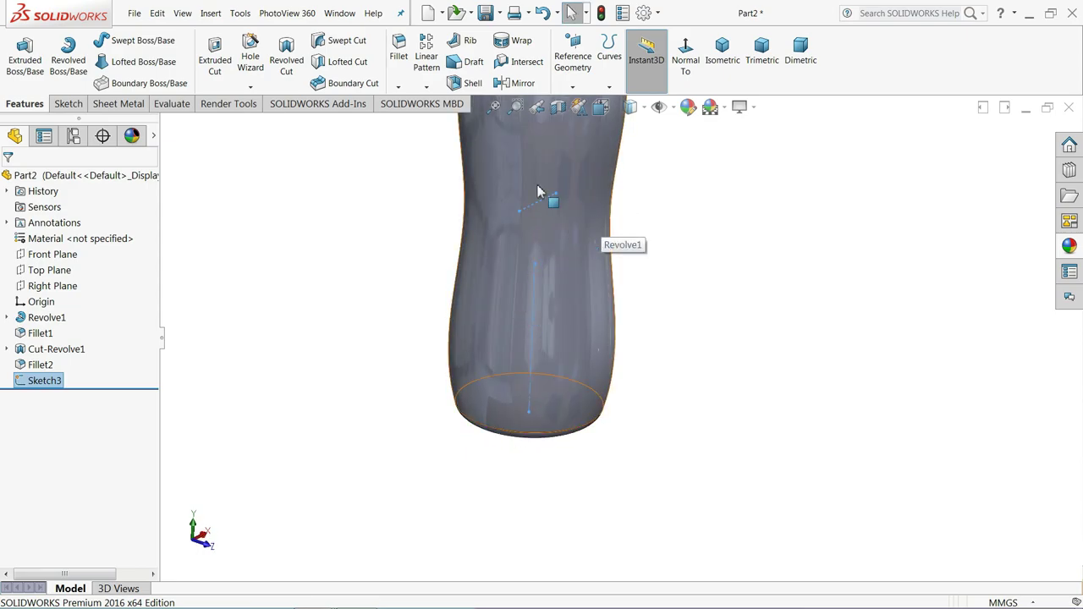
click(610, 88)
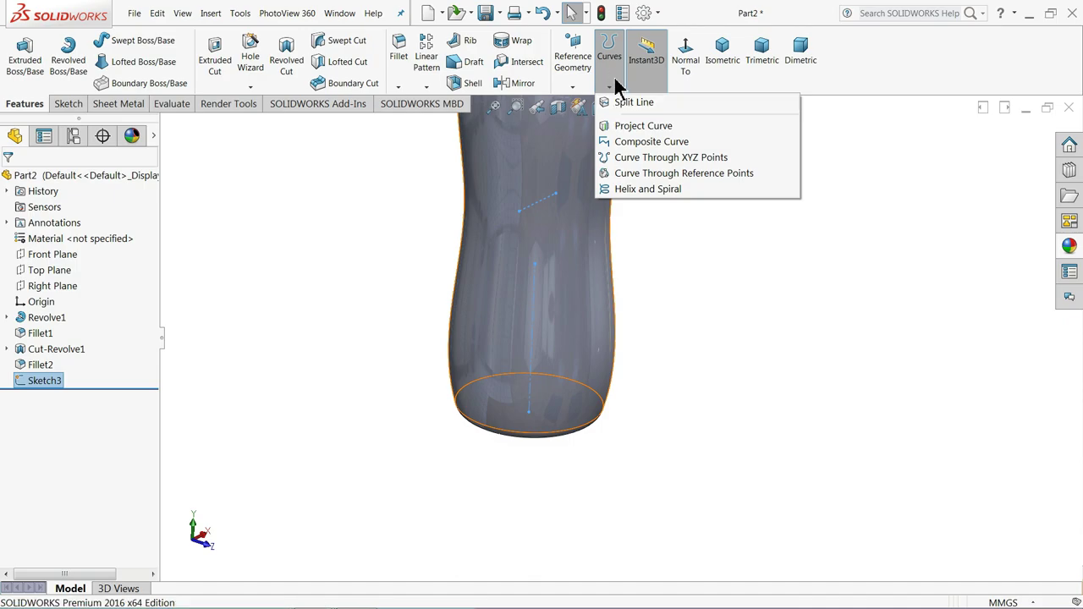
click(643, 126)
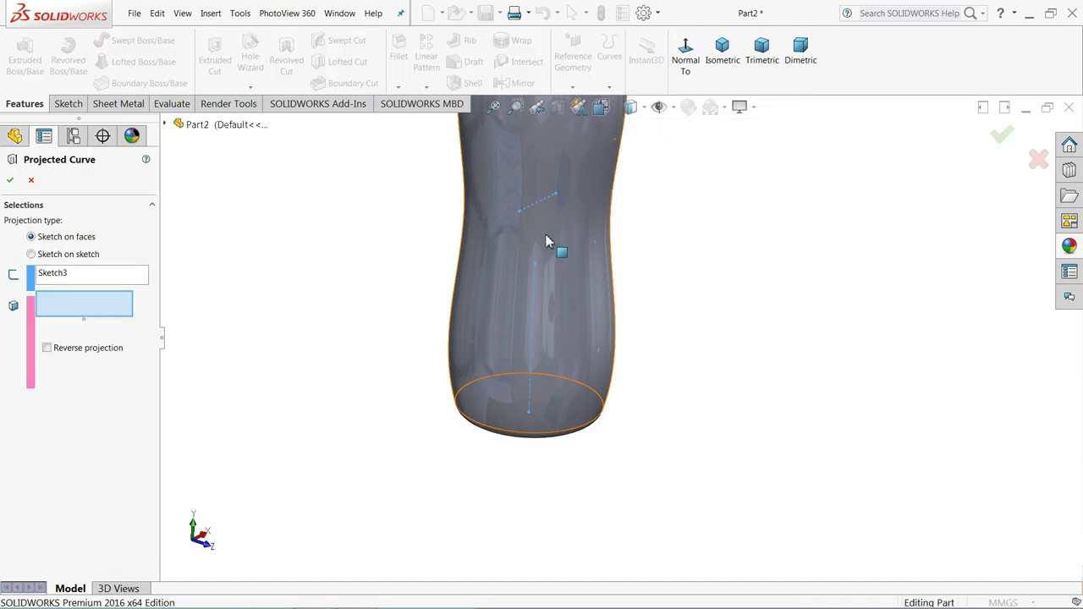
click(54, 280)
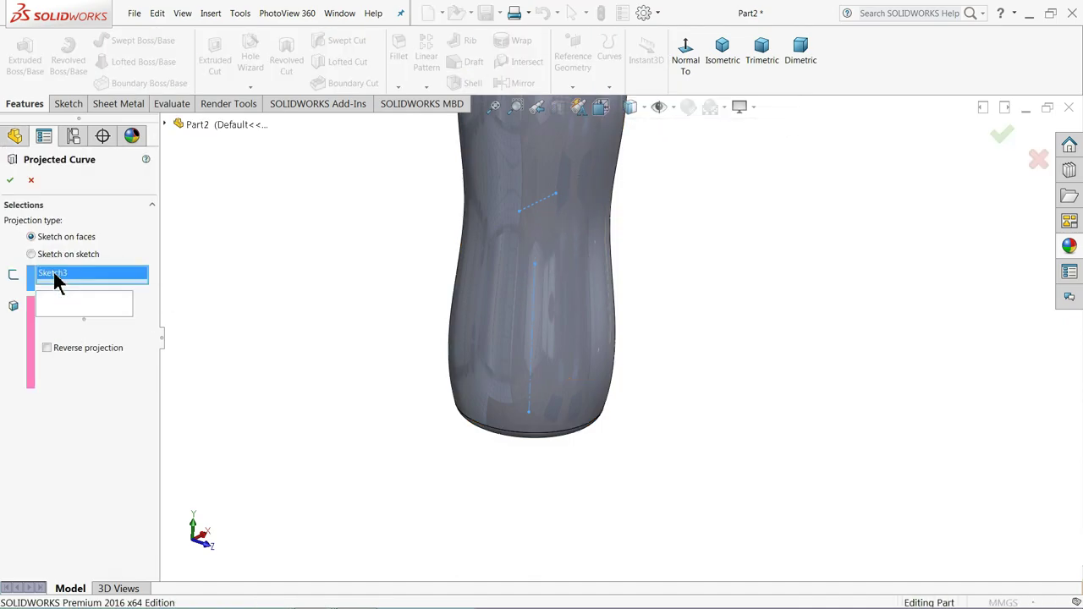
click(96, 314)
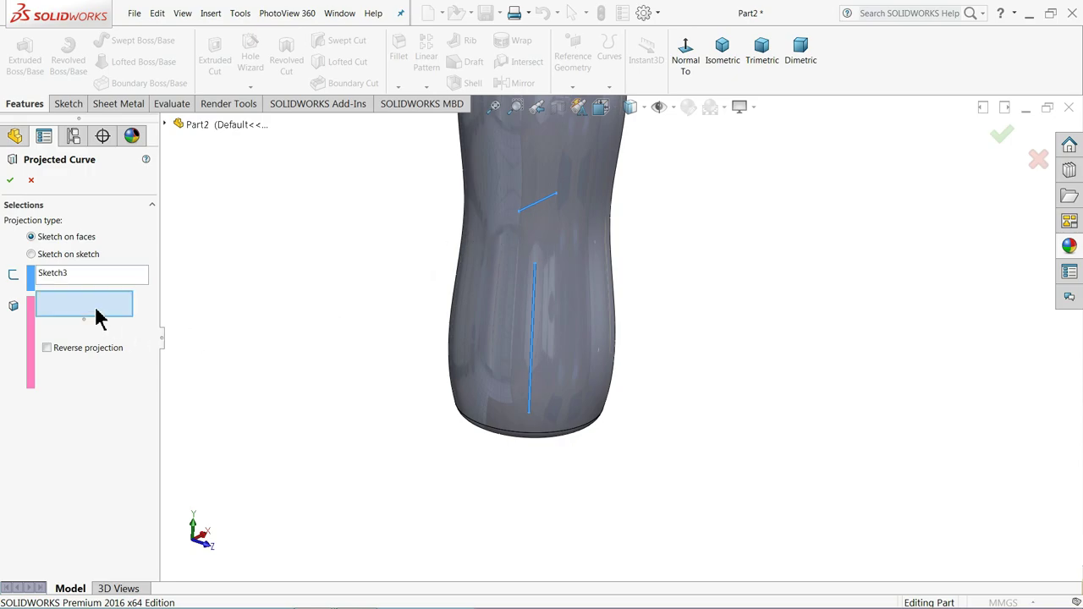
click(573, 280)
scroll(585, 238, down, 3)
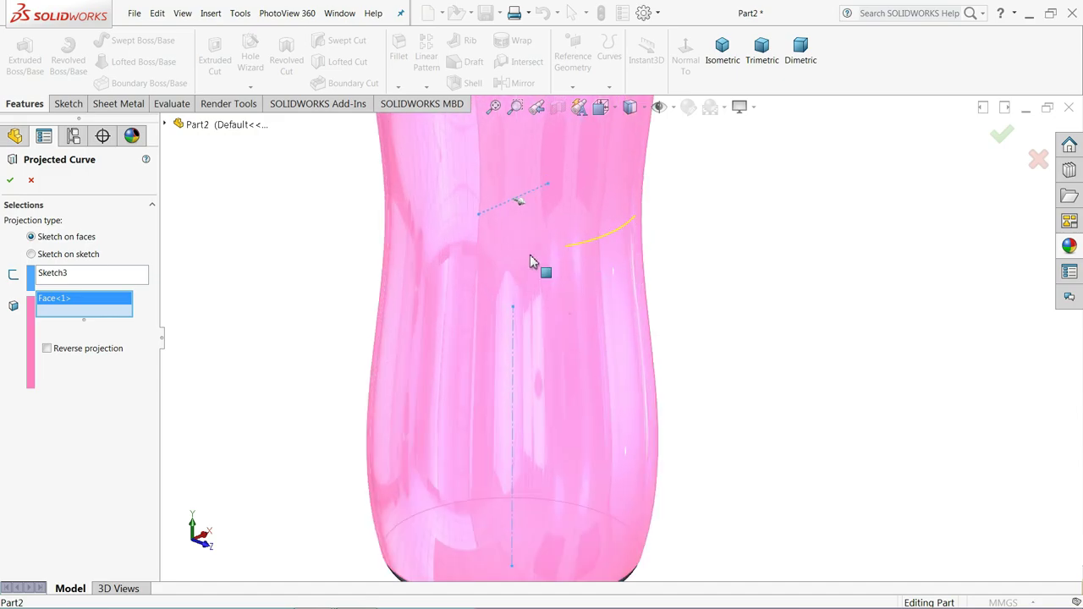
click(11, 182)
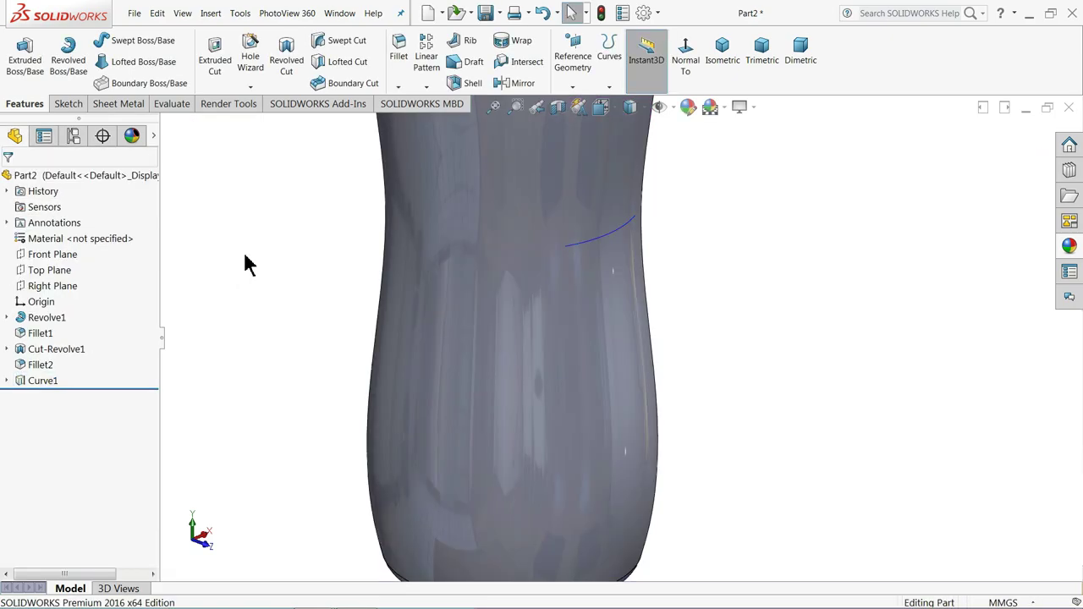
scroll(592, 263, up, 2)
middle_drag(600, 265, 606, 280)
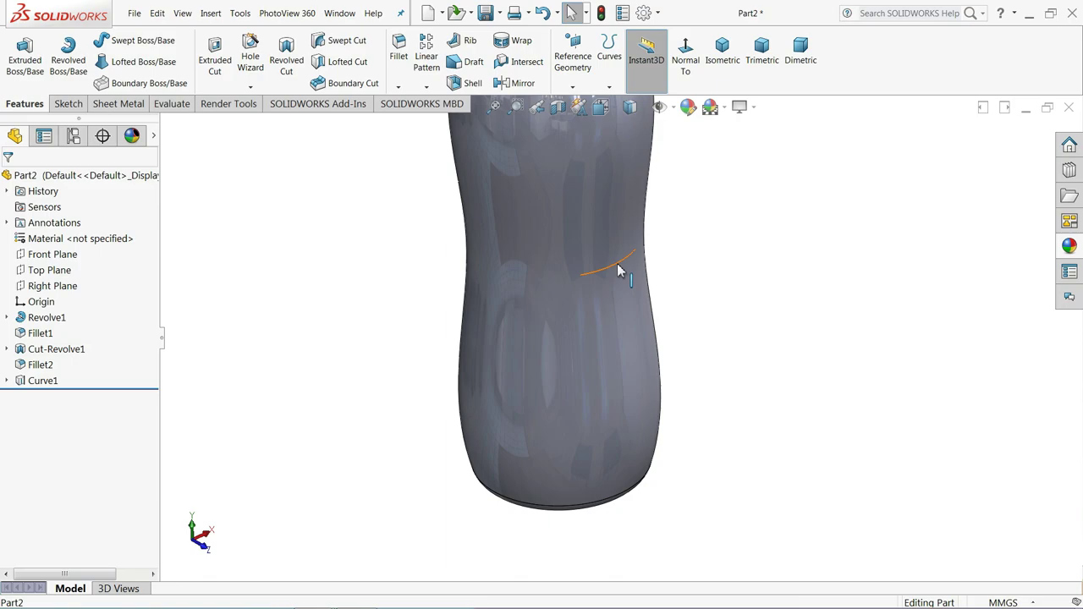
scroll(606, 280, down, 3)
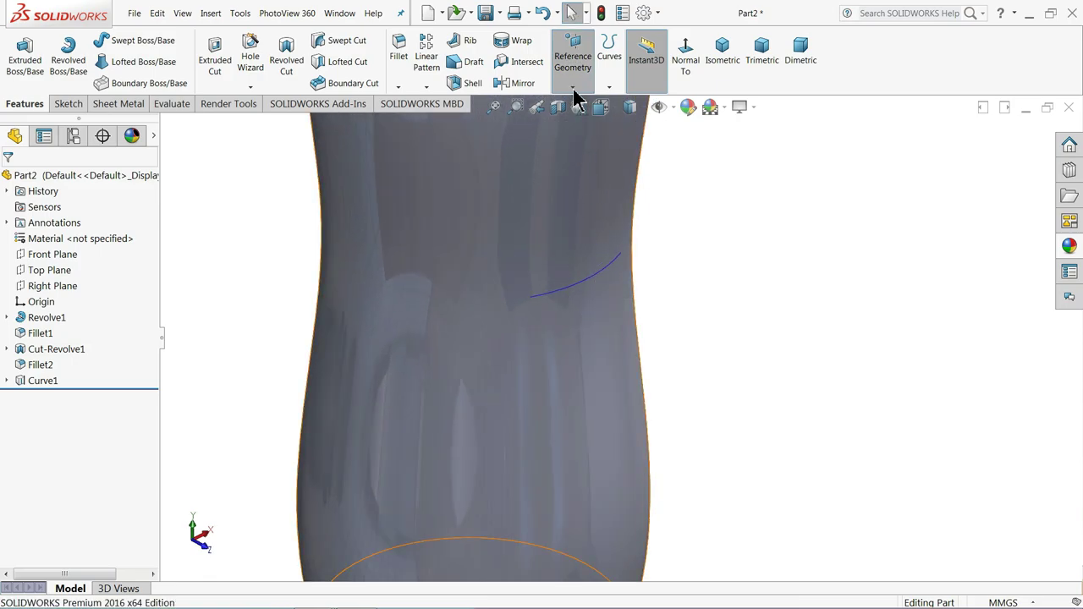
- Create Plane1 perpendicular to the projected Curve1 at its end
click(572, 61)
click(583, 108)
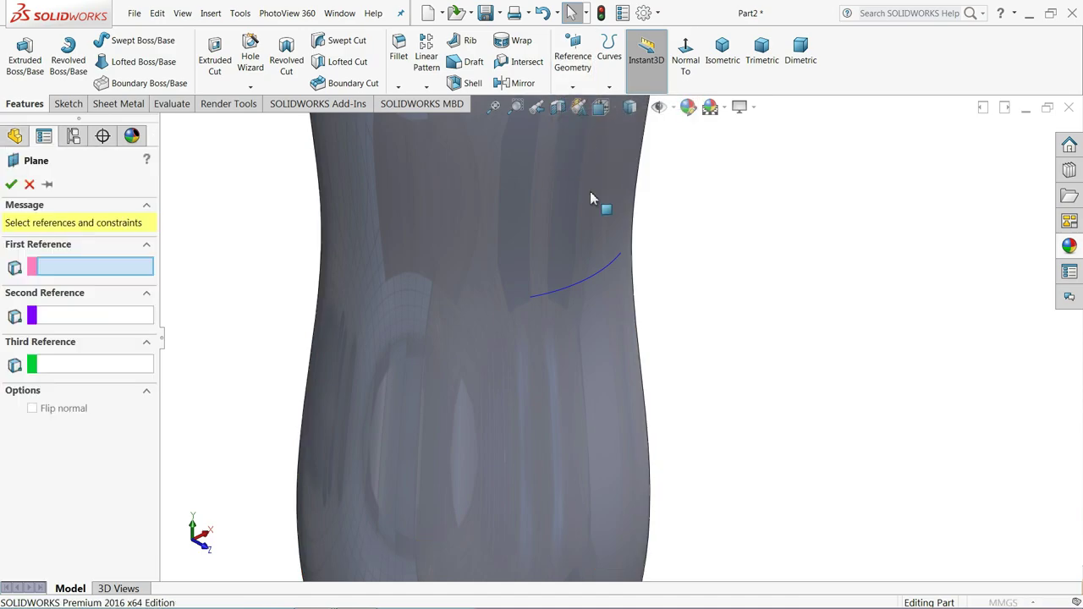
click(565, 296)
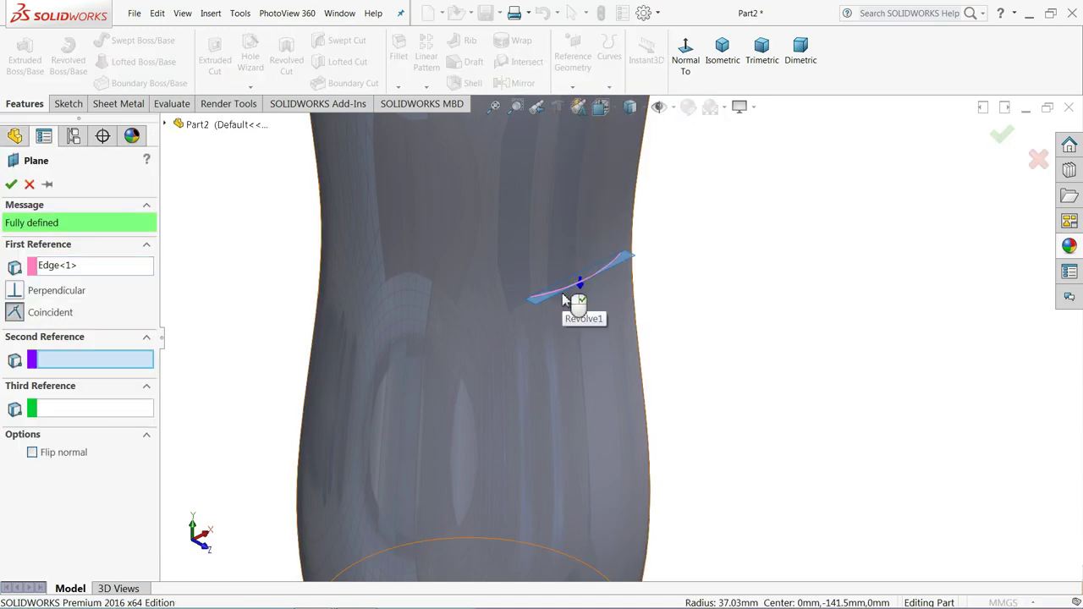
click(11, 184)
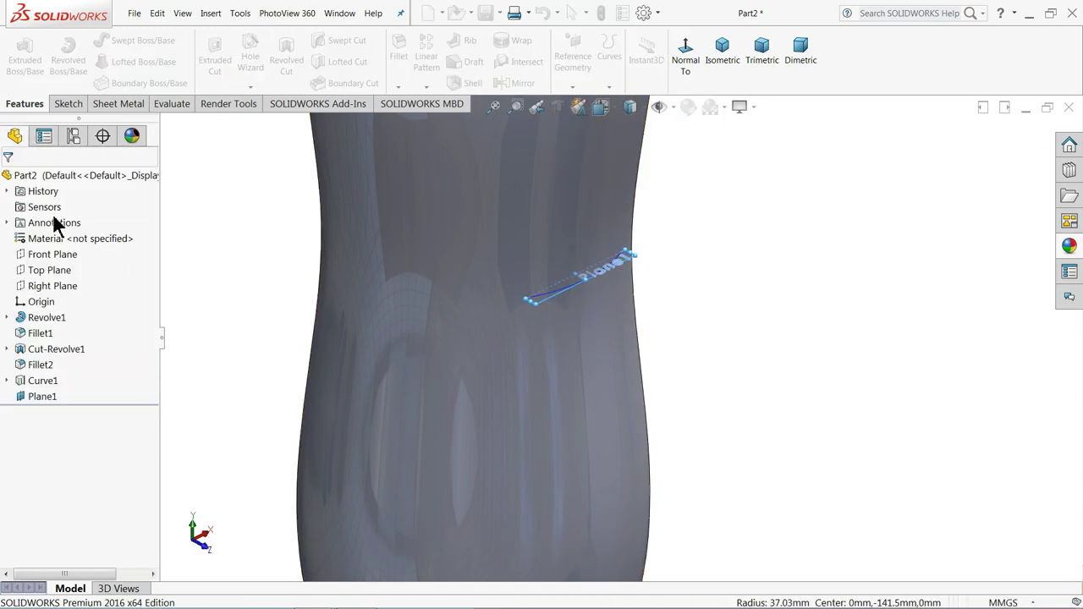
middle_drag(570, 322, 606, 292)
scroll(607, 292, down, 3)
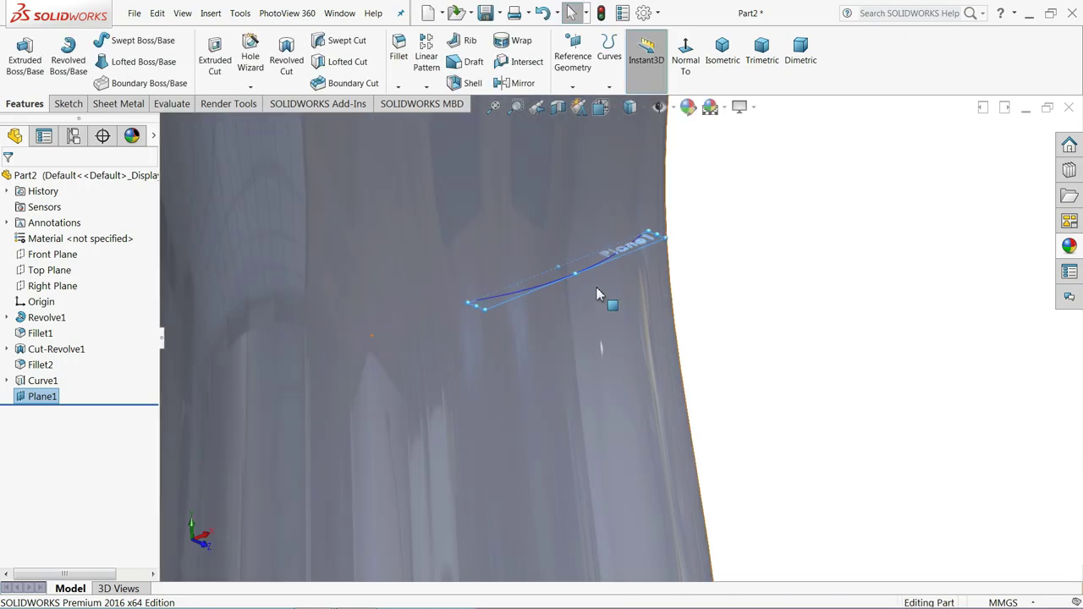
- Start a new sketch, Sketch4, on Plane1
click(575, 277)
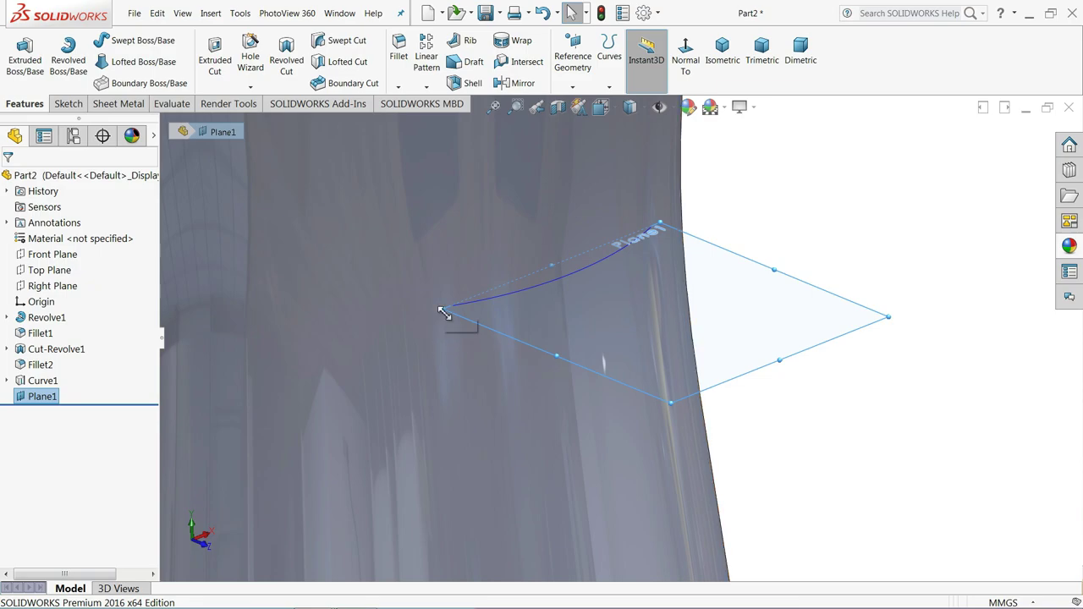
scroll(499, 305, up, 2)
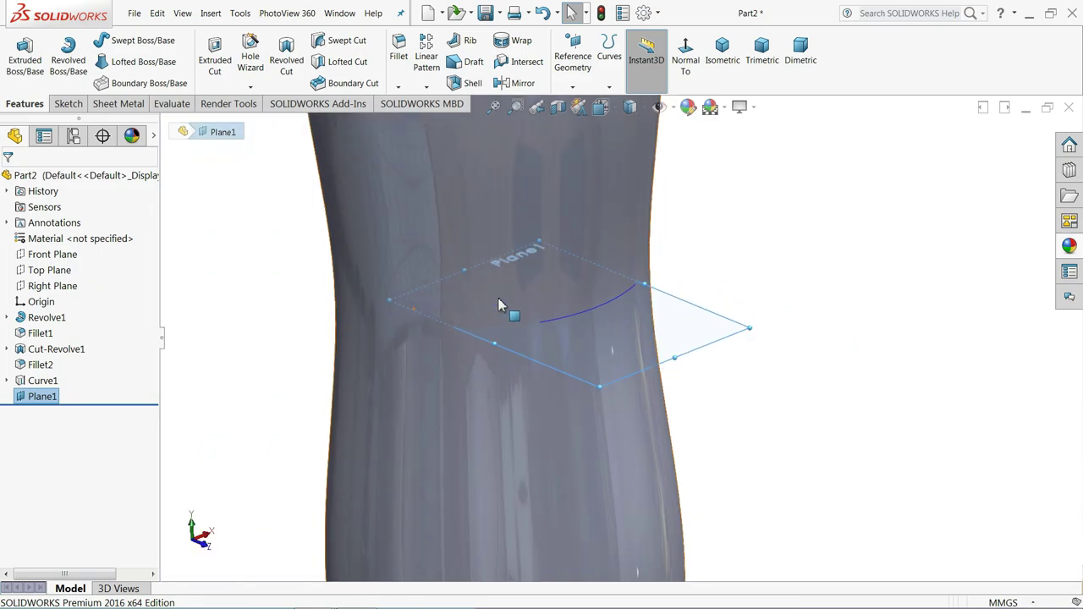
mouse_move(499, 305)
middle_down()
mouse_move(551, 237)
mouse_move(556, 314)
middle_up()
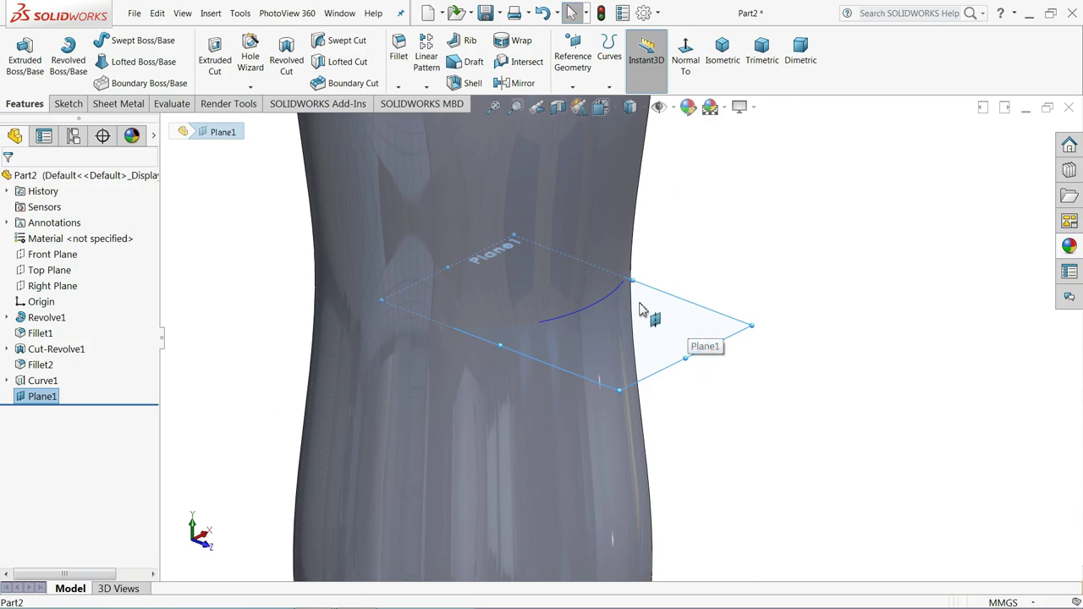
click(684, 329)
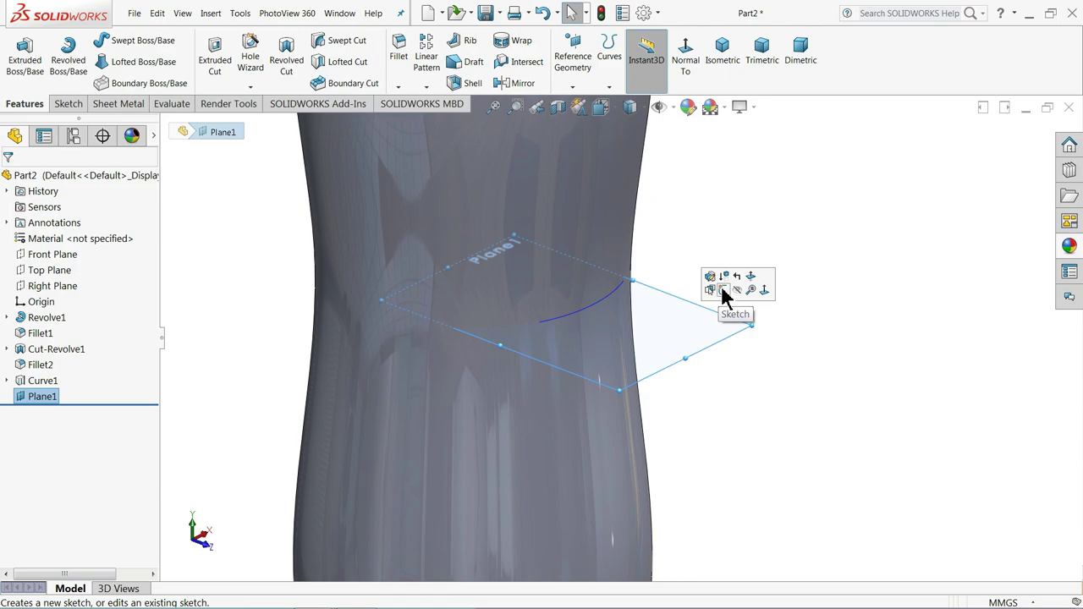
click(724, 290)
- View Plane1 face-on with the model's hidden edges shown as lines
click(618, 51)
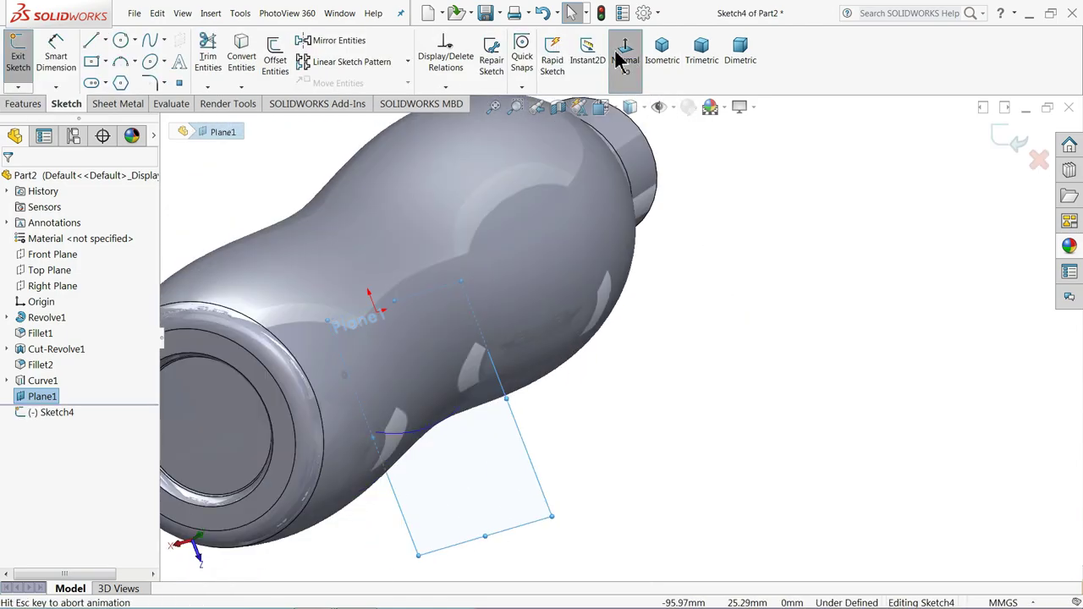
click(631, 110)
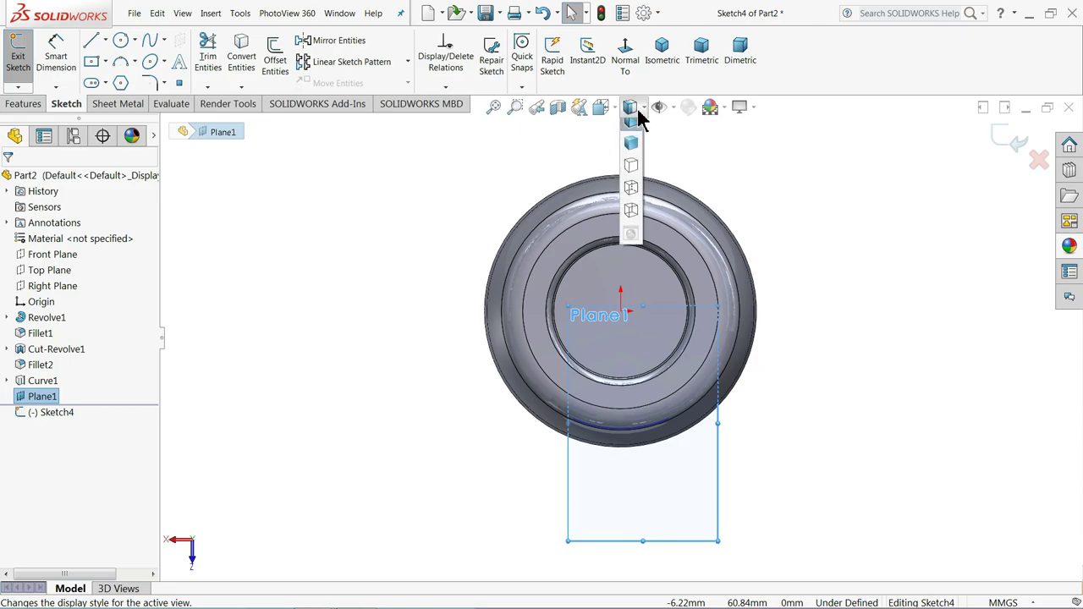
click(631, 196)
click(382, 261)
scroll(719, 471, down, 3)
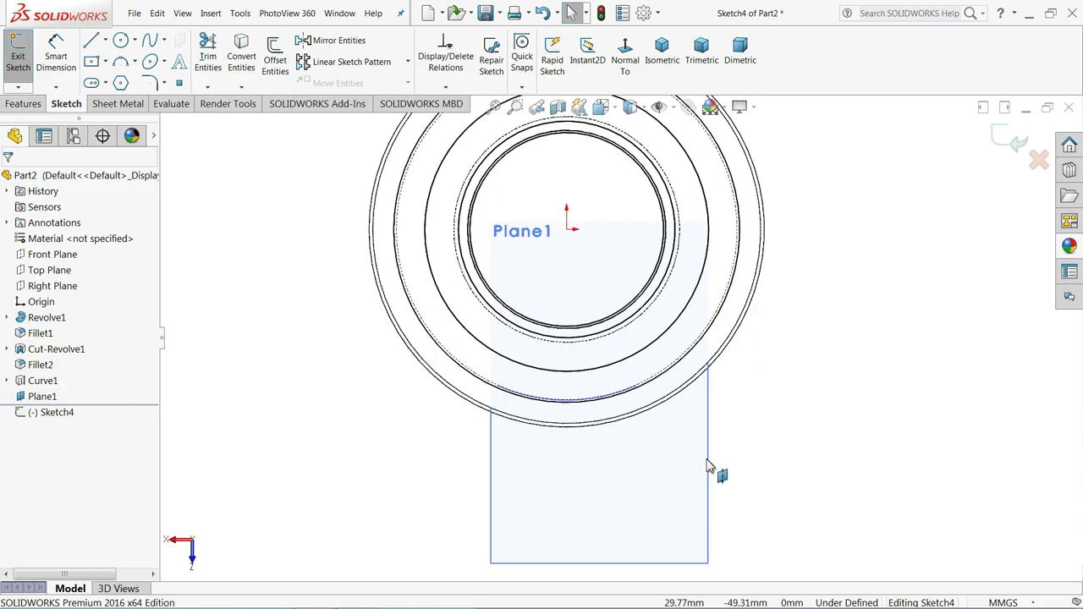
- Draw a vertical centreline down from the origin and a vertical construction line left of it
click(105, 40)
click(123, 76)
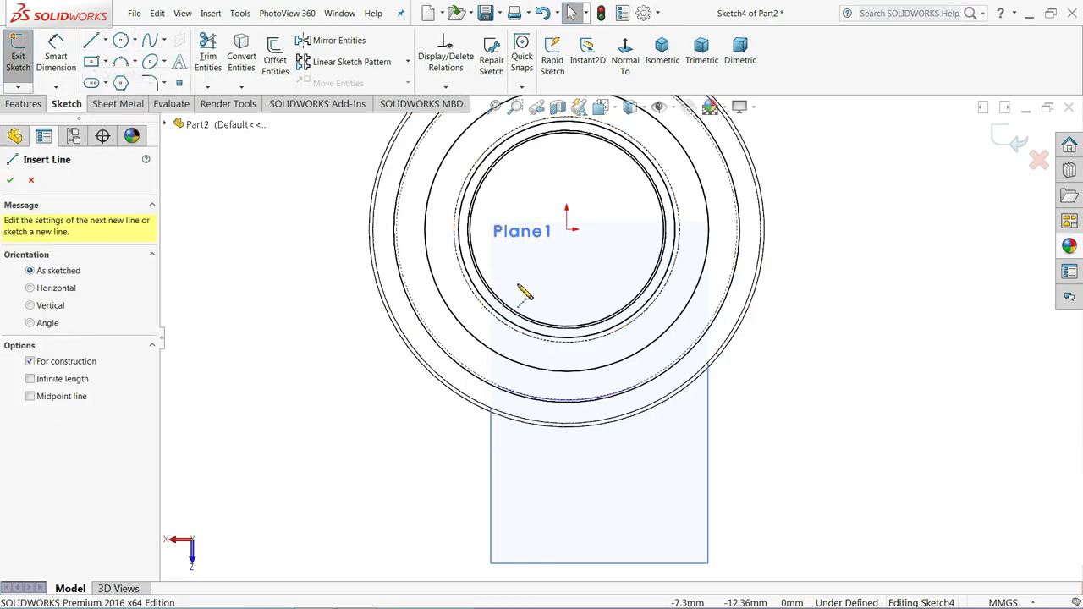
click(566, 229)
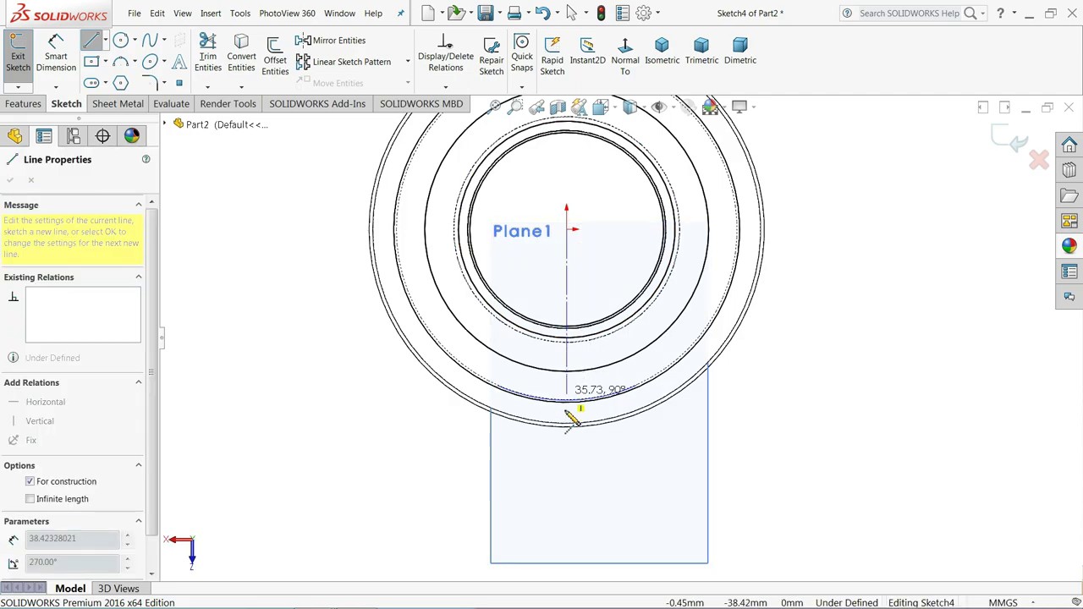
click(566, 475)
right_click(624, 470)
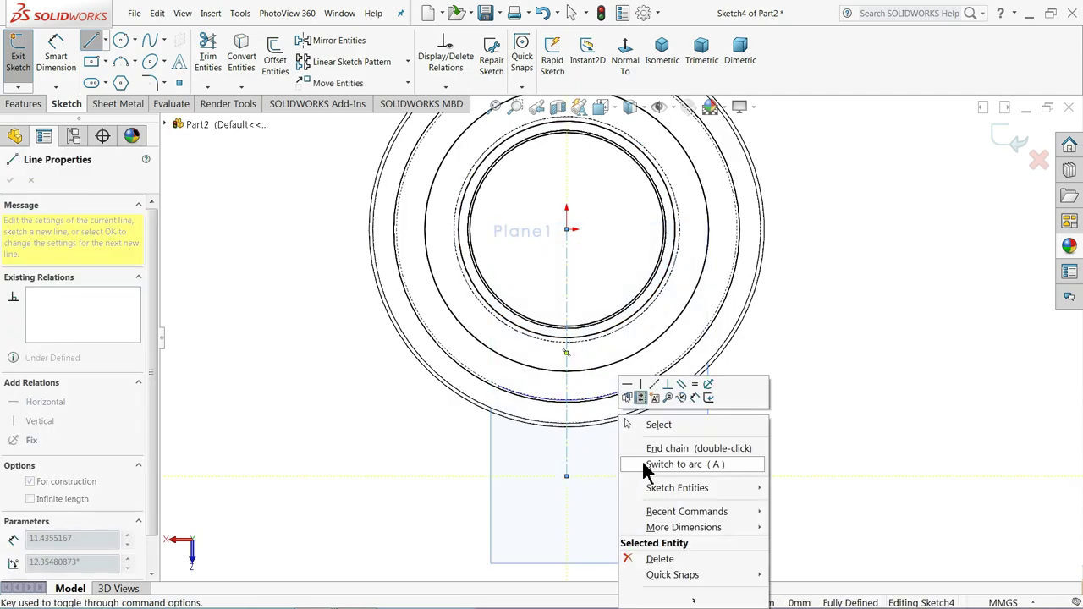
click(652, 426)
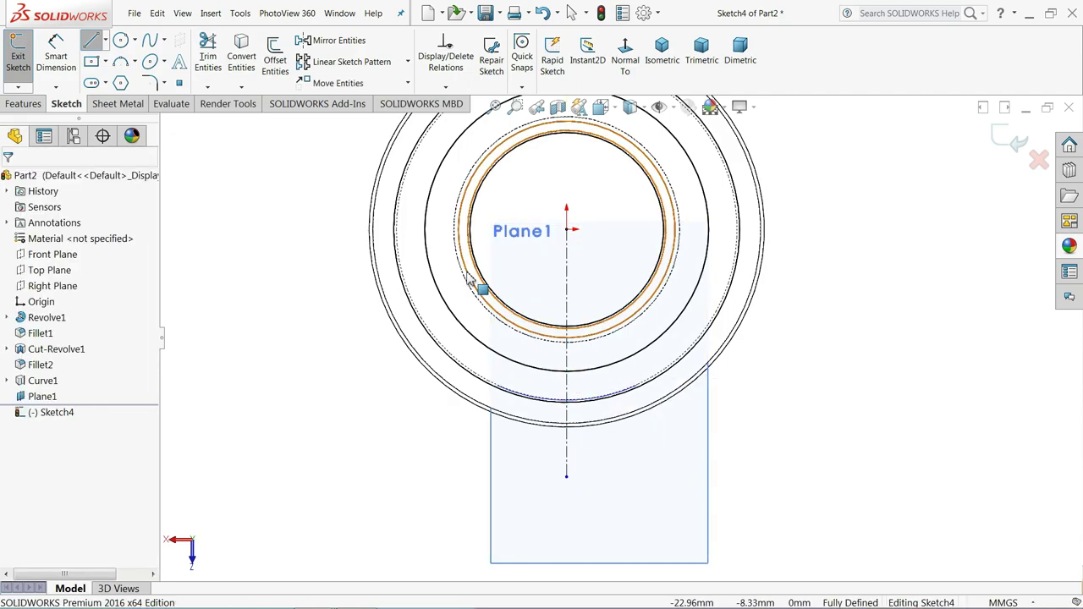
click(106, 40)
click(121, 76)
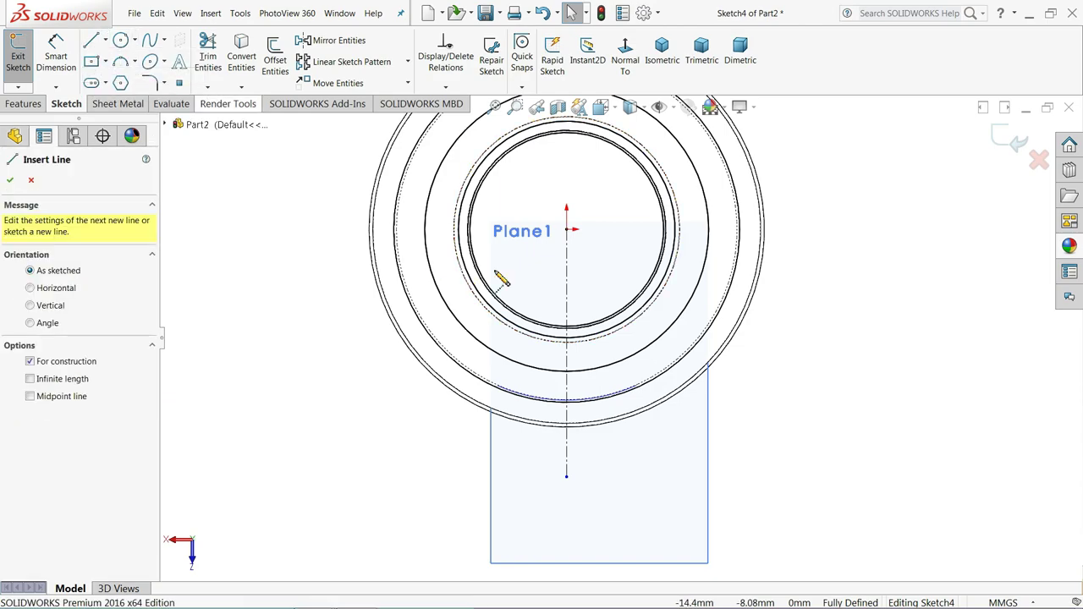
click(508, 220)
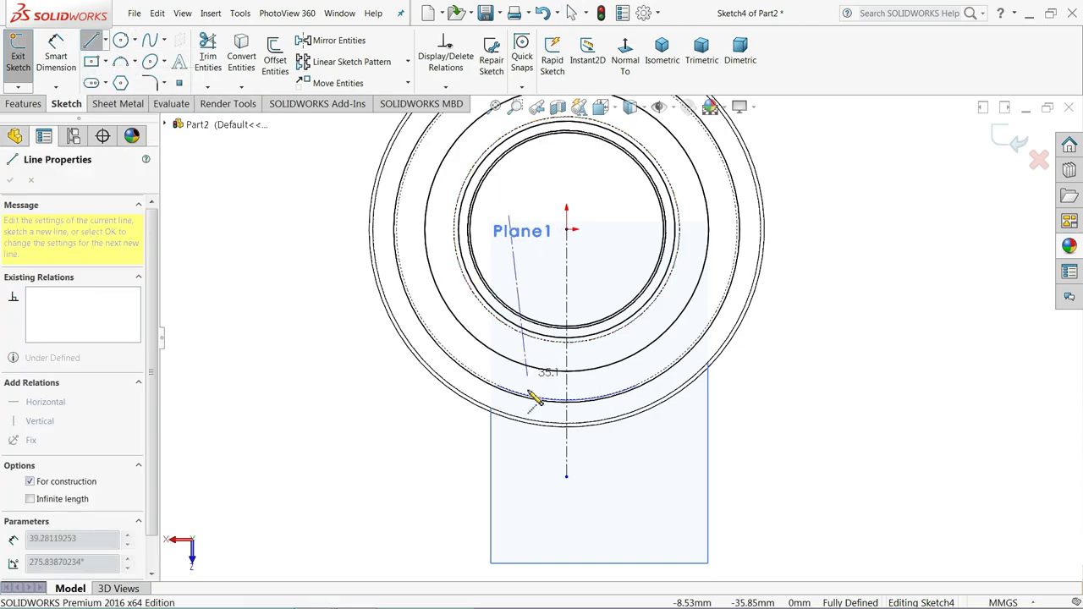
click(509, 482)
right_click(441, 467)
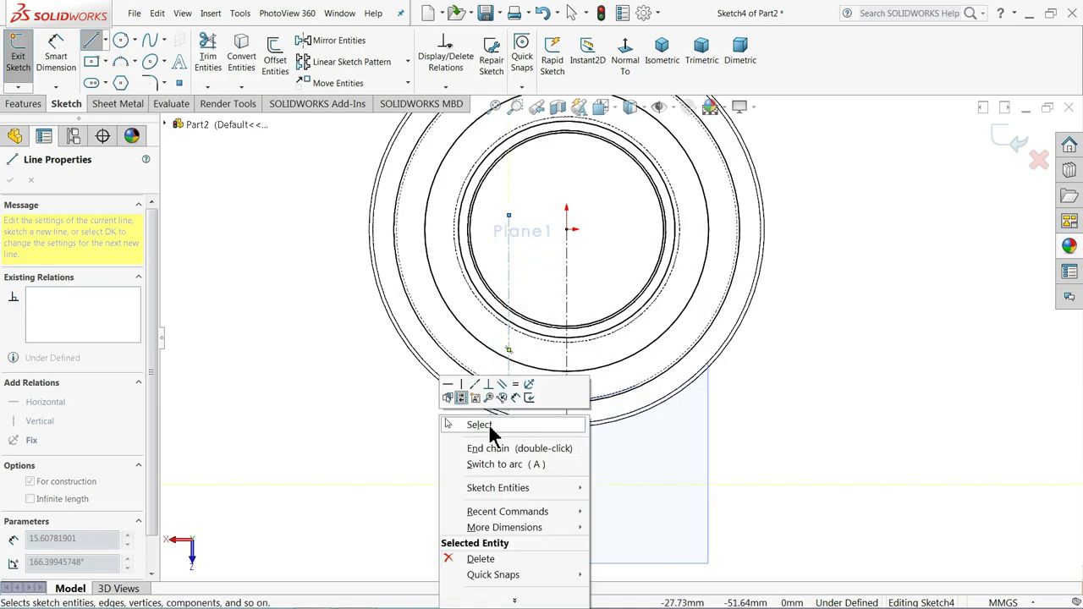
click(479, 425)
- Mirror the left construction line about the vertical centreline
click(338, 40)
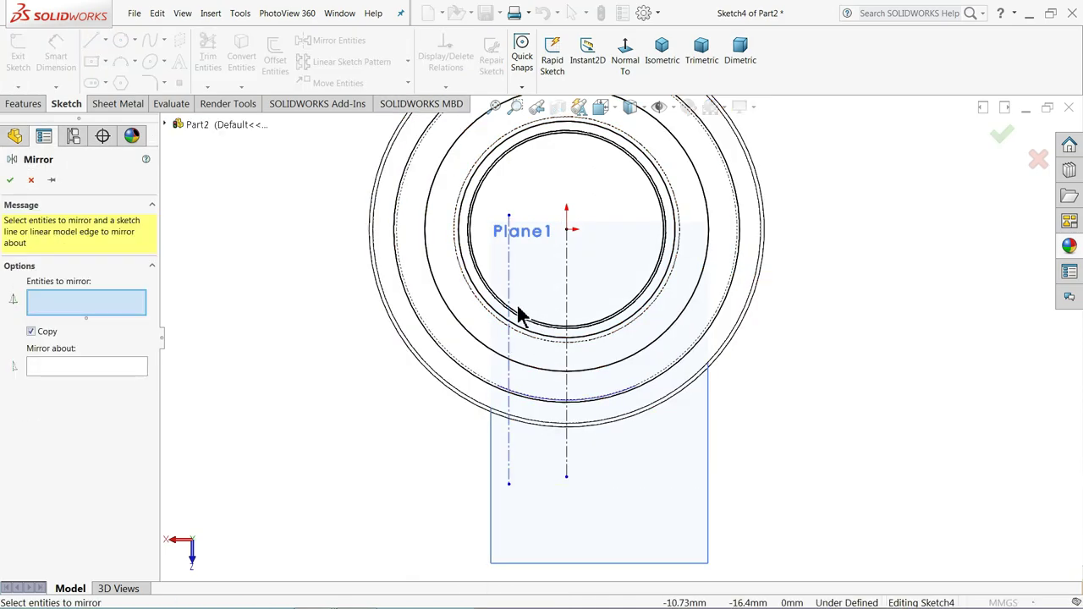
click(510, 311)
click(99, 370)
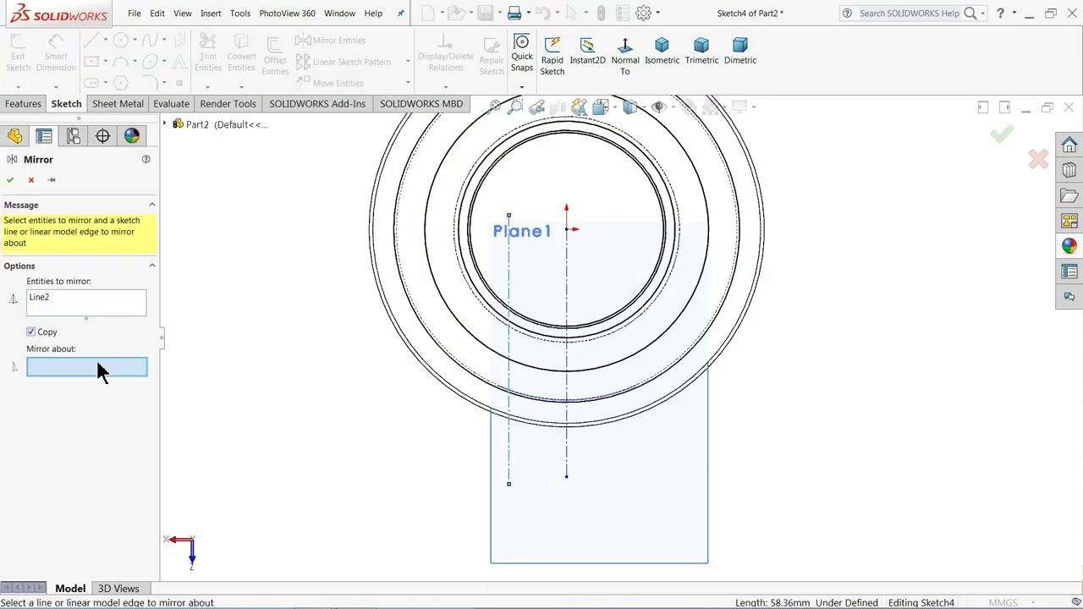
click(567, 301)
click(12, 180)
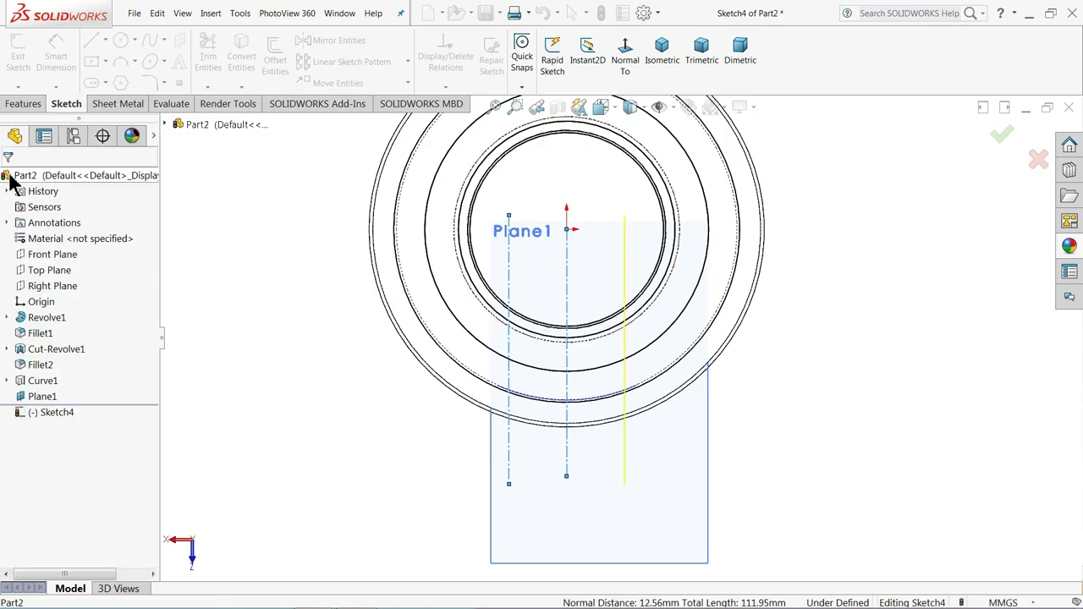
click(510, 279)
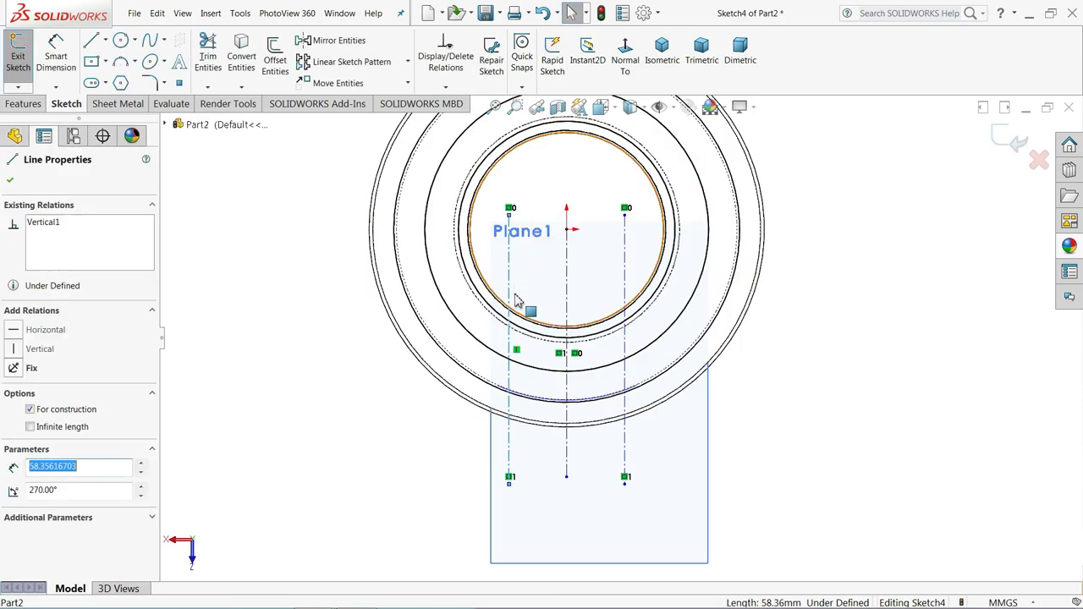
click(290, 291)
- Dimension the two outer construction lines 13.85 mm apart
click(66, 66)
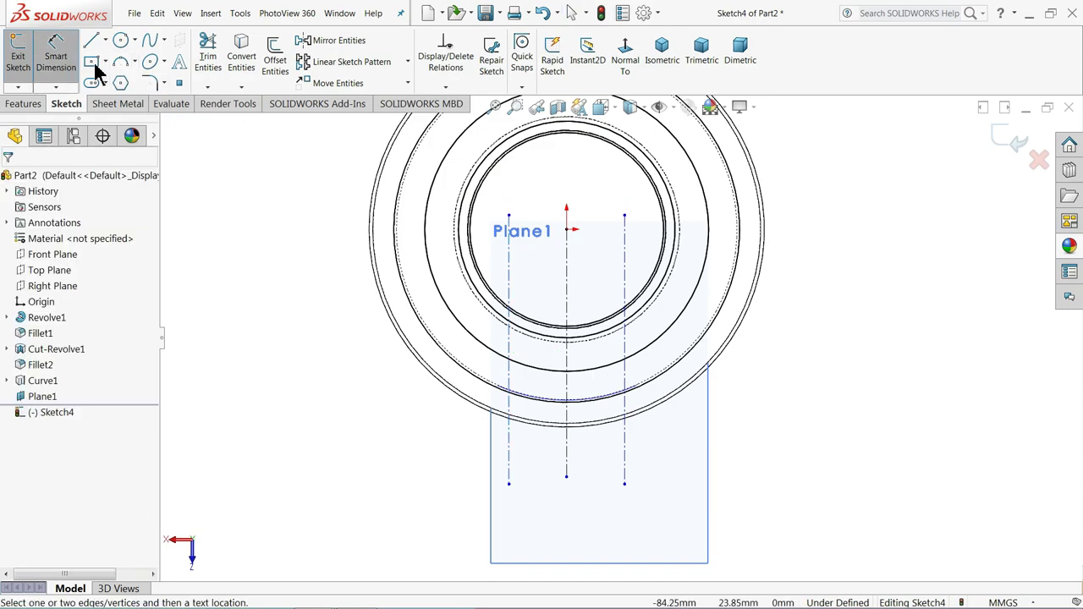
click(509, 266)
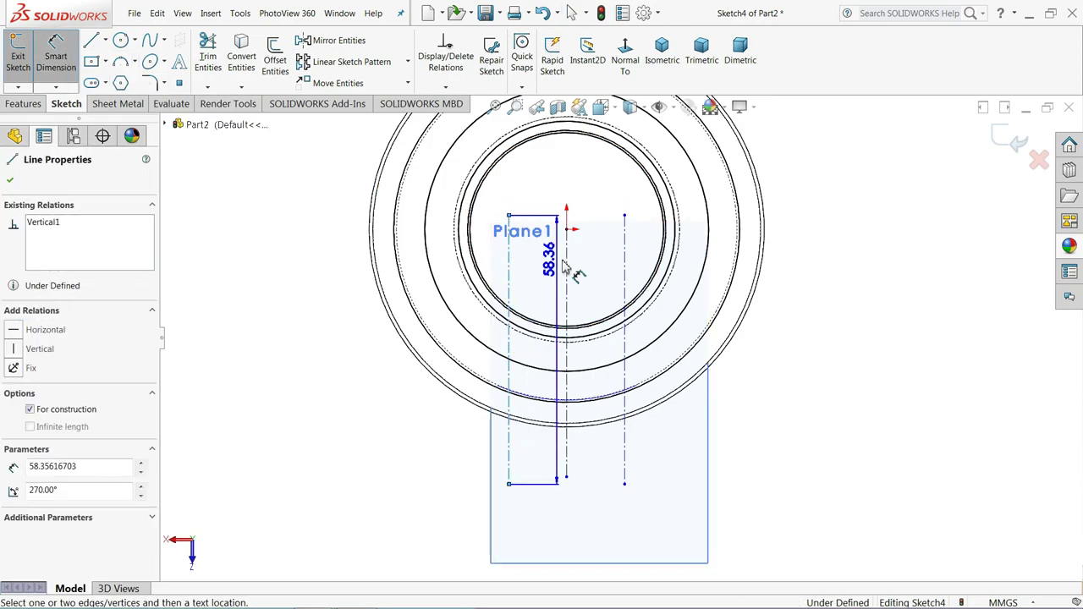
click(624, 253)
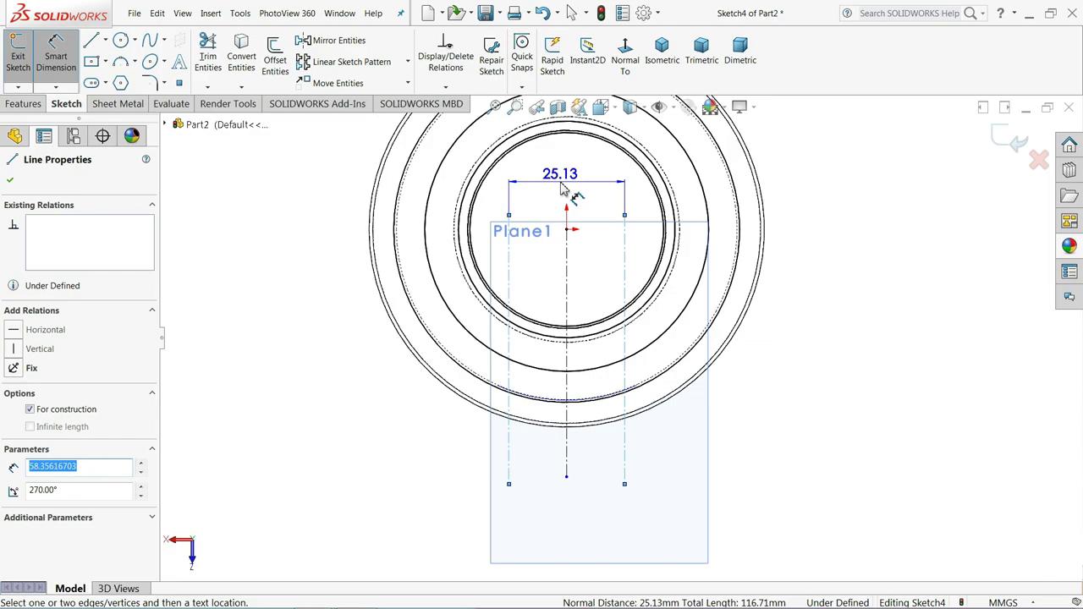
click(562, 188)
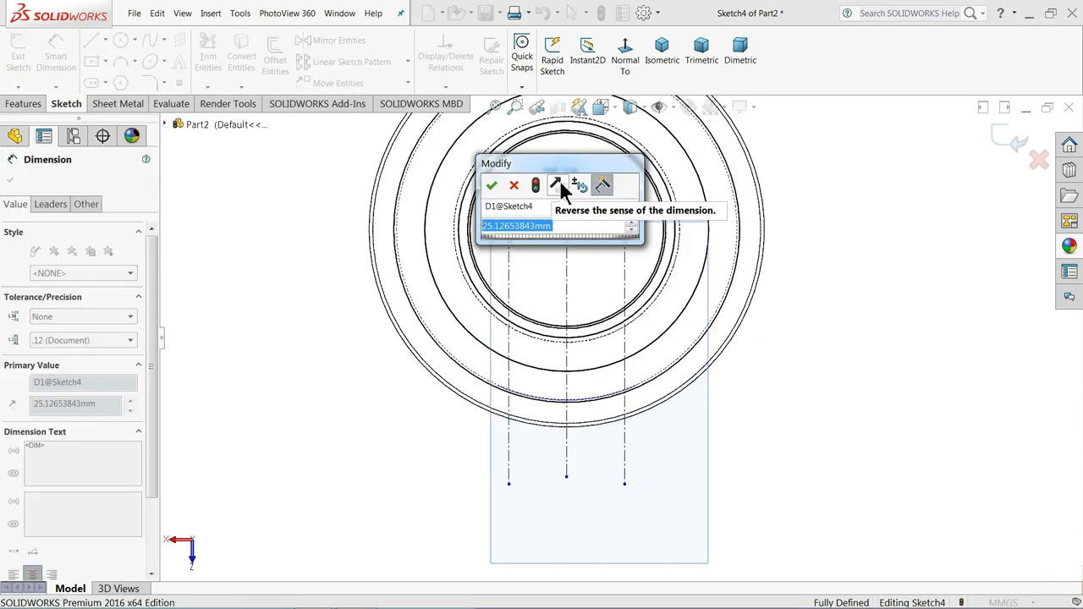
text(13)
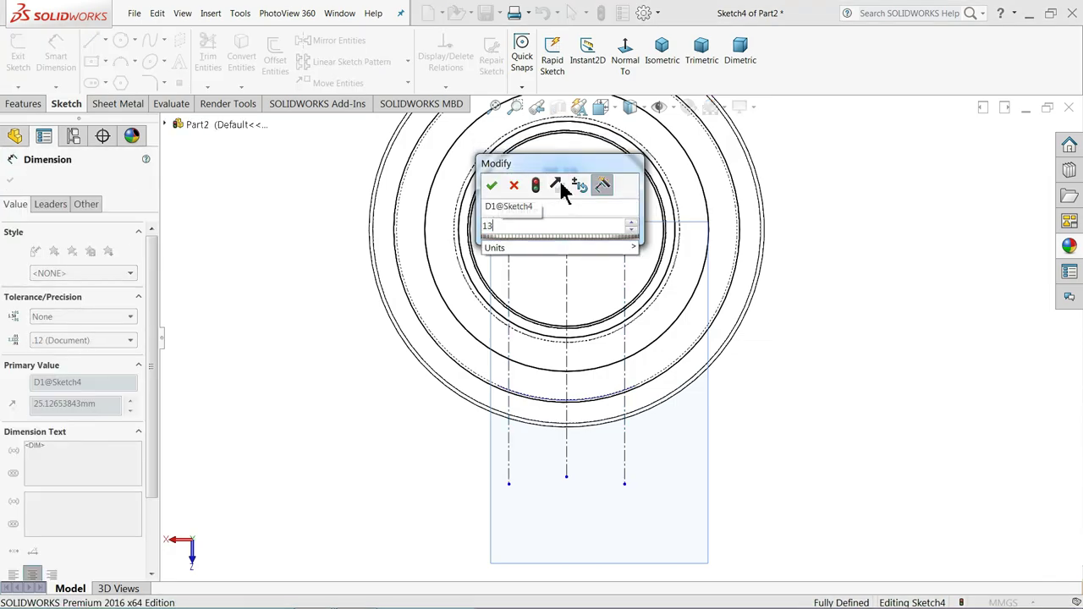
text(.85)
key(Return)
scroll(633, 362, down, 1)
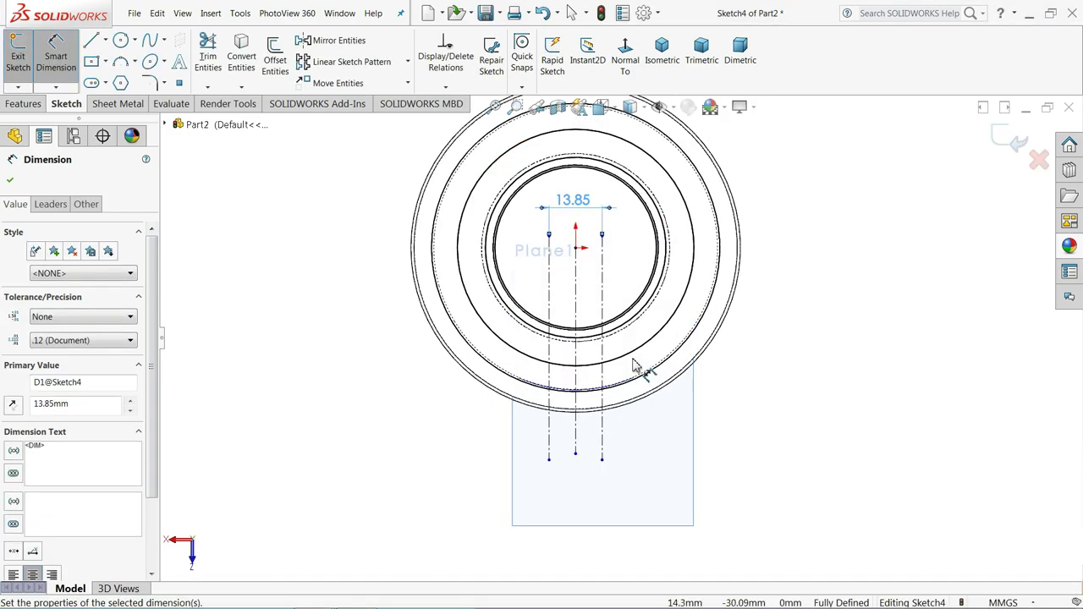
scroll(621, 416, down, 1)
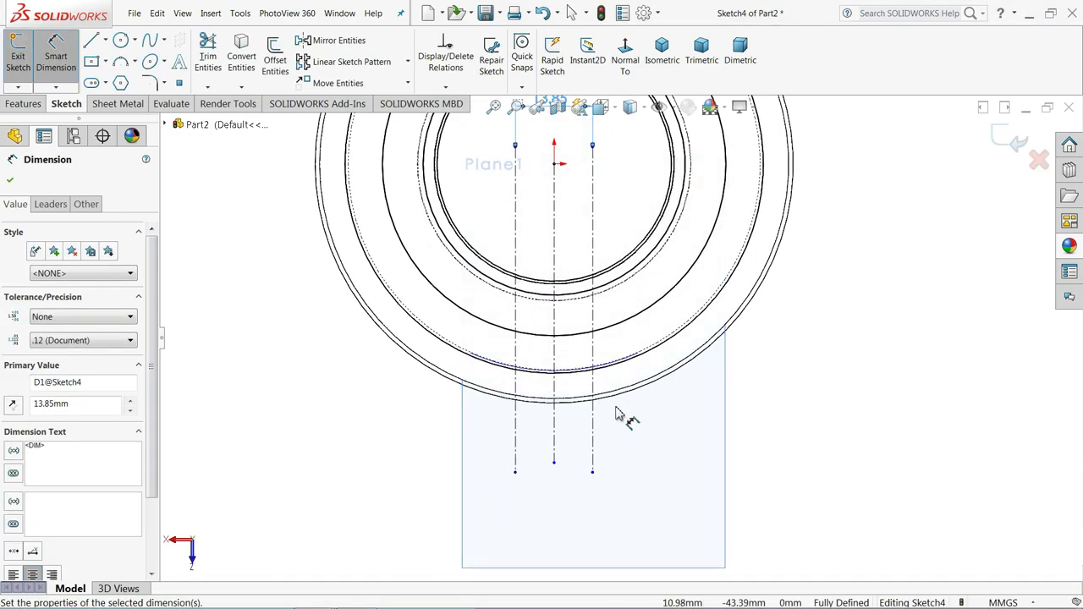
- Draw a centrepoint arc from the origin spanning the left and right construction lines
click(136, 61)
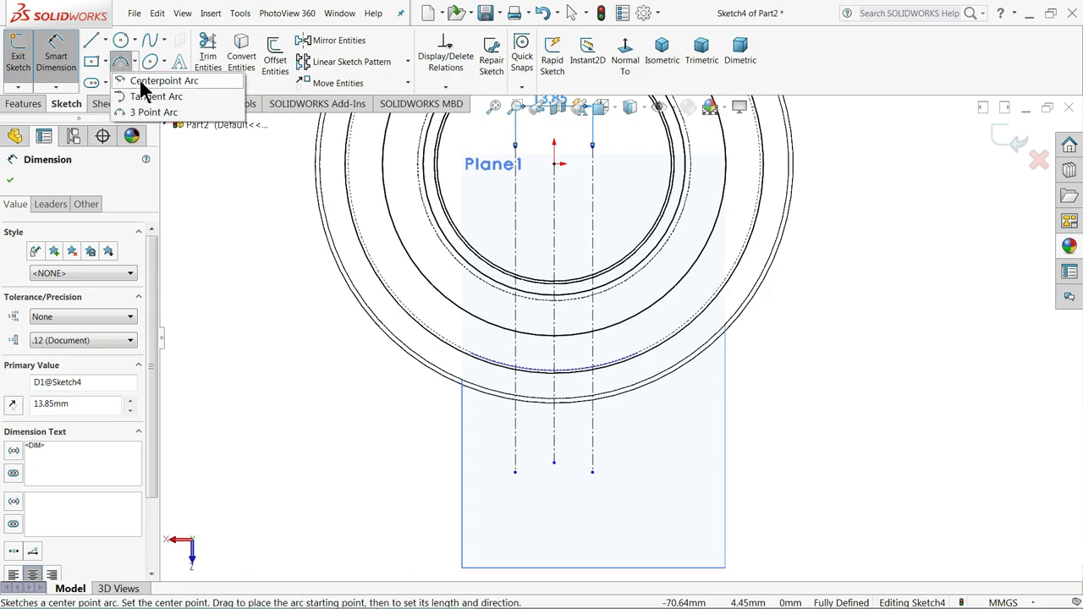
click(141, 82)
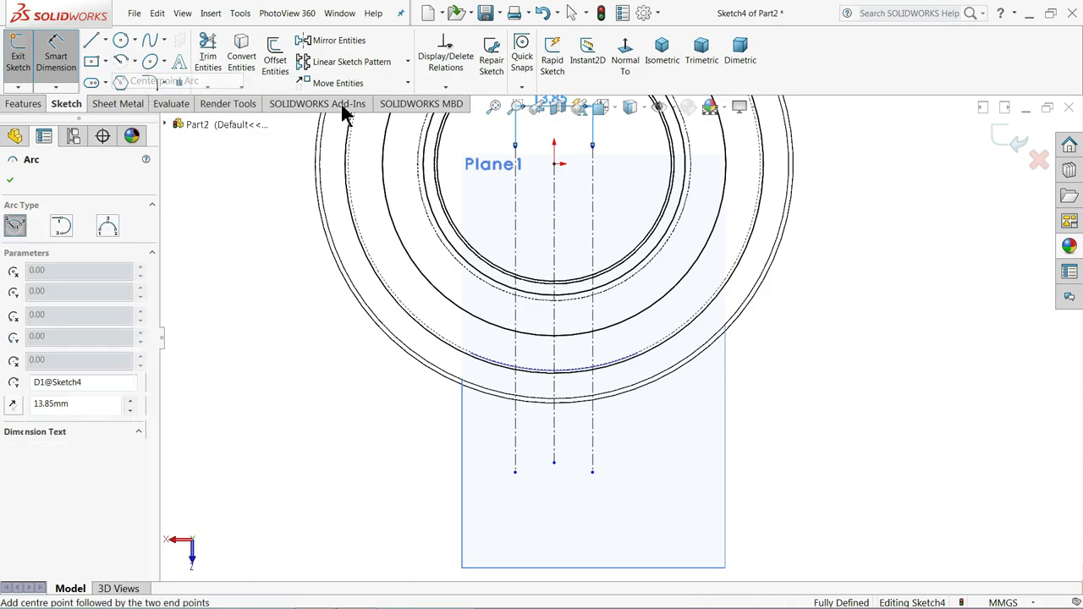
click(554, 163)
scroll(563, 339, down, 1)
scroll(516, 373, down, 1)
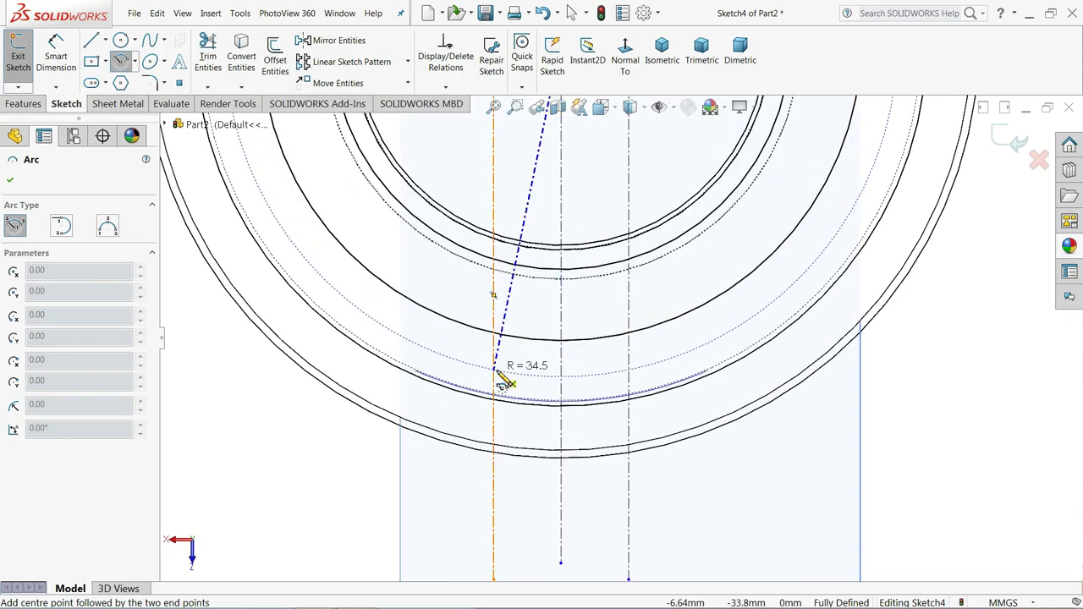
click(495, 370)
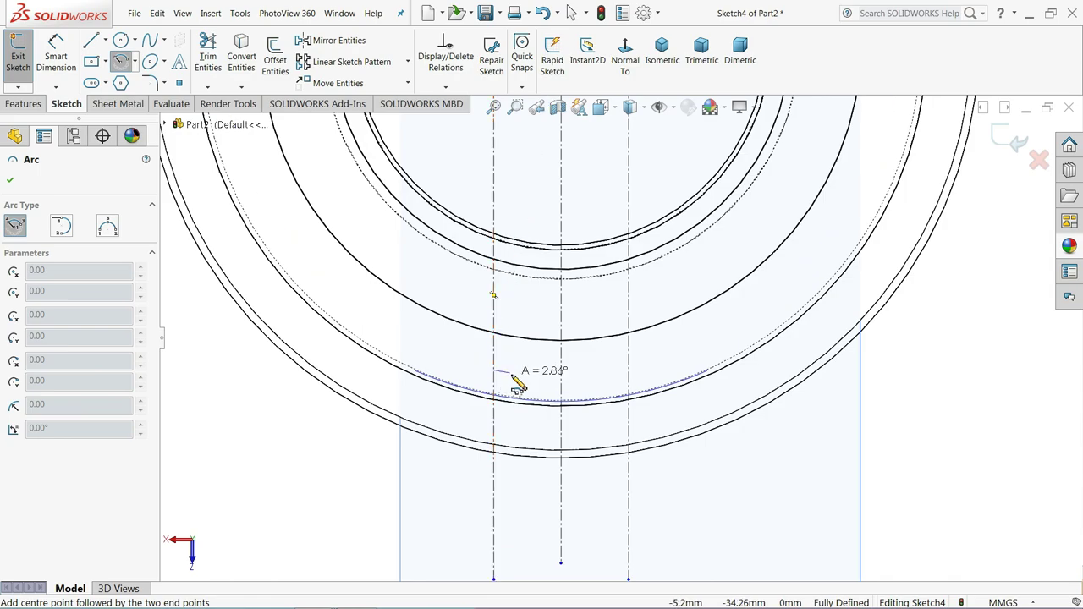
click(628, 372)
right_click(667, 360)
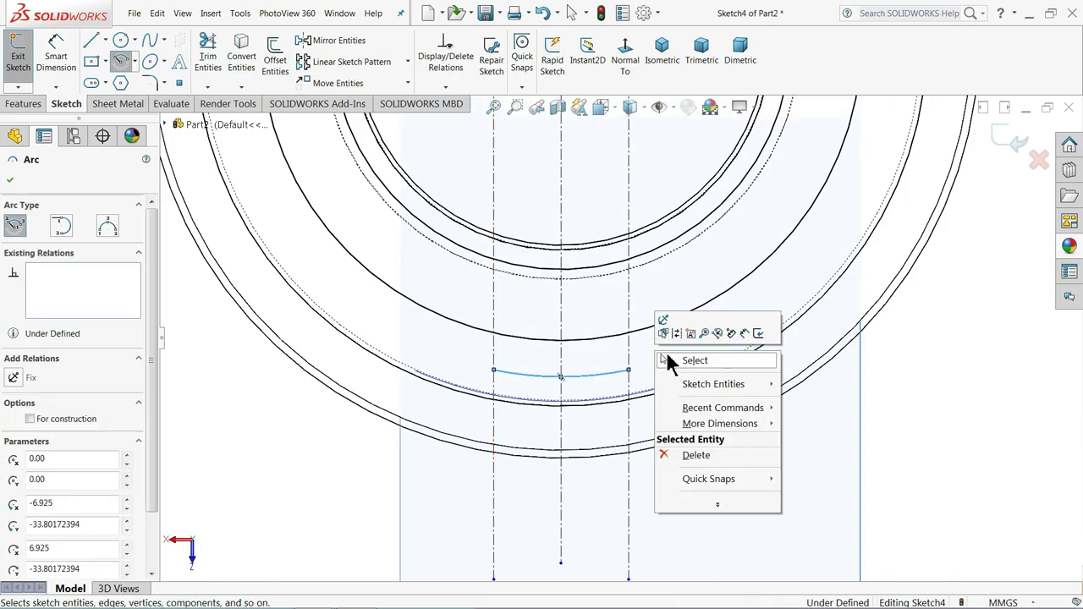
click(687, 360)
- Dimension the arc radius to 37.03 mm and move the R37.03 label up along the arc
click(56, 56)
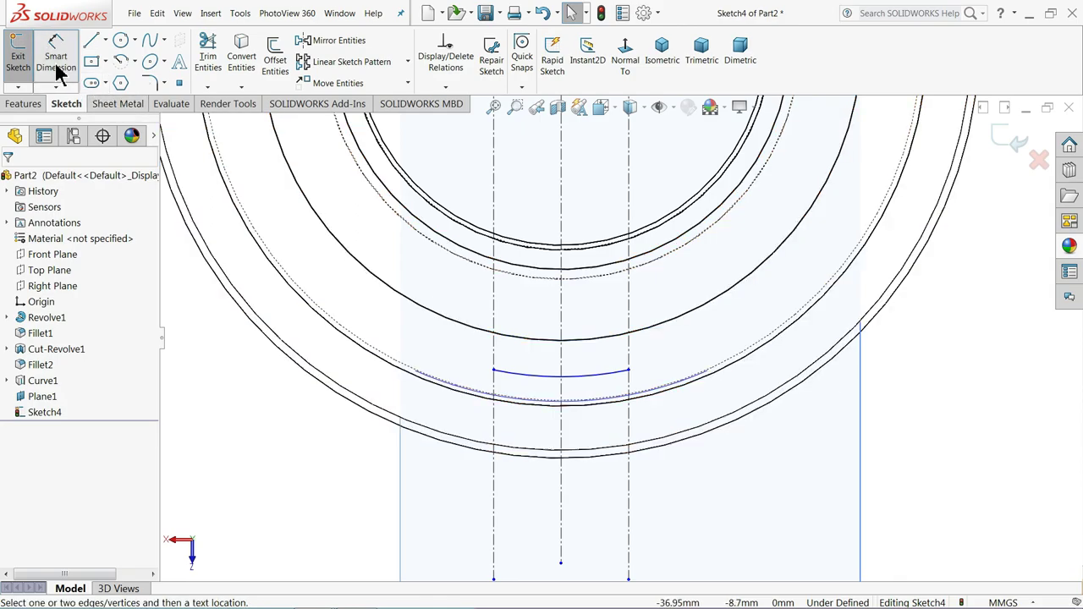
click(520, 375)
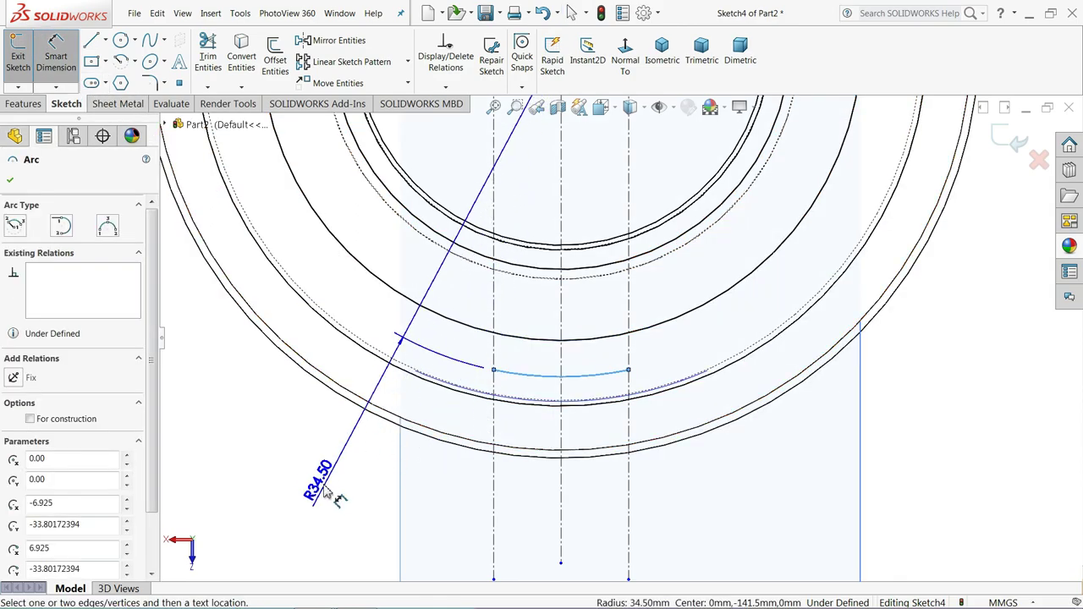
click(316, 494)
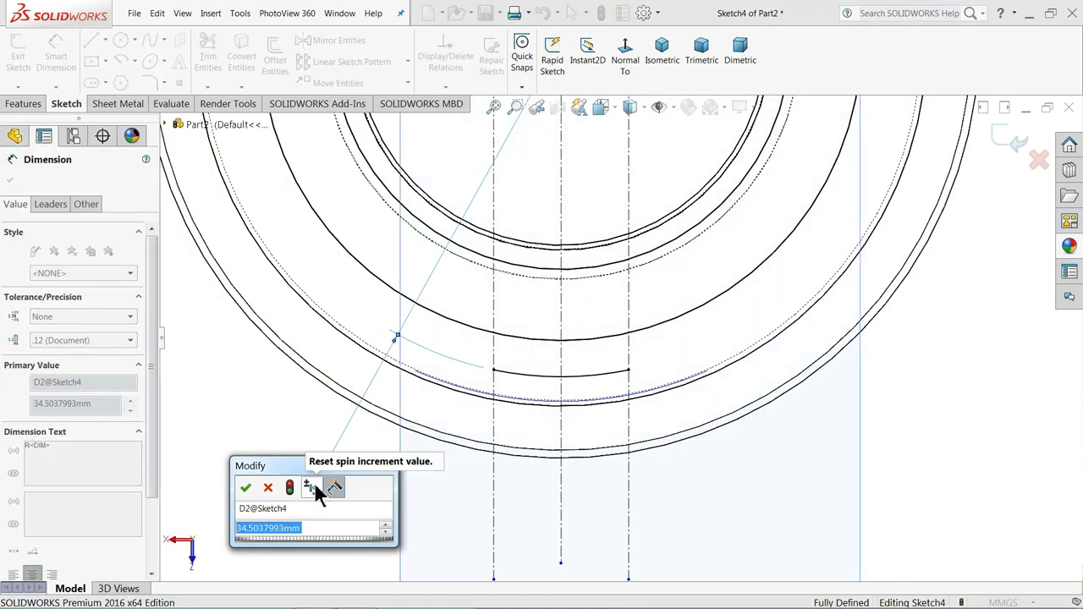
text(37.03)
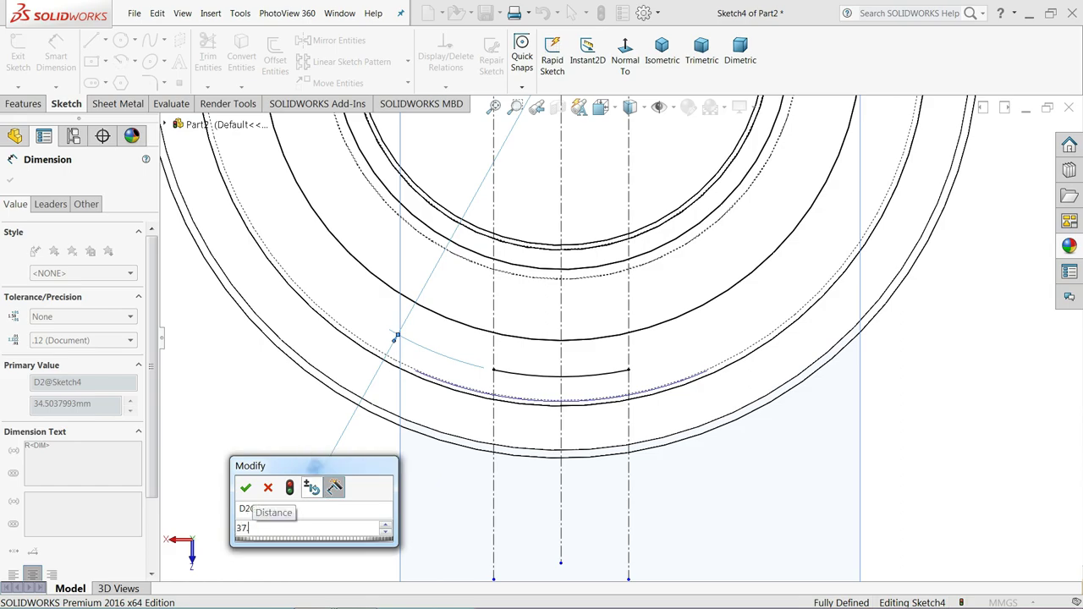
key(Return)
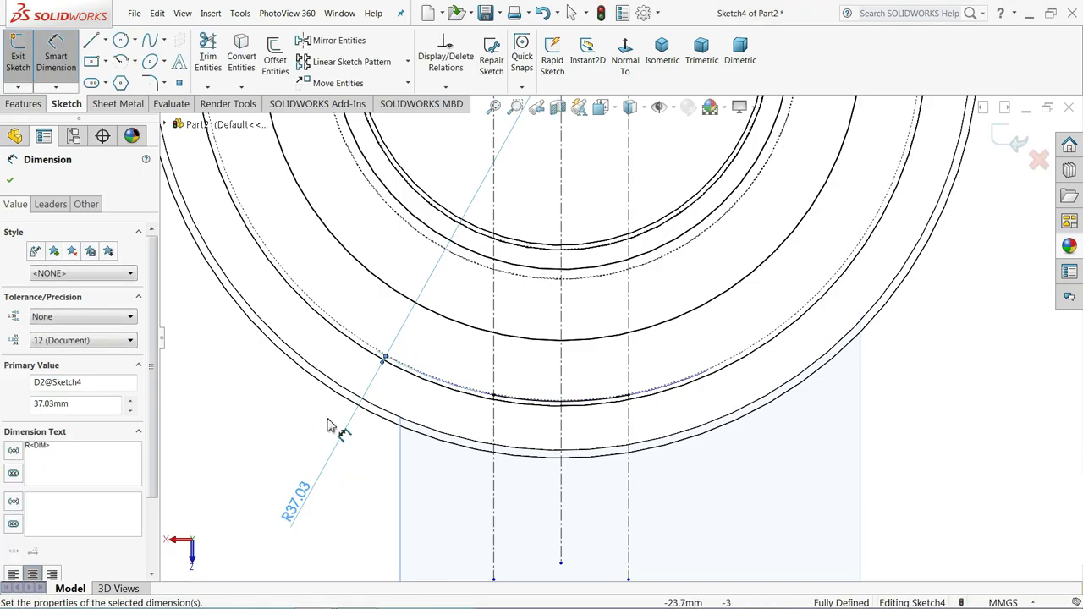
scroll(532, 394, down, 3)
scroll(465, 437, down, 3)
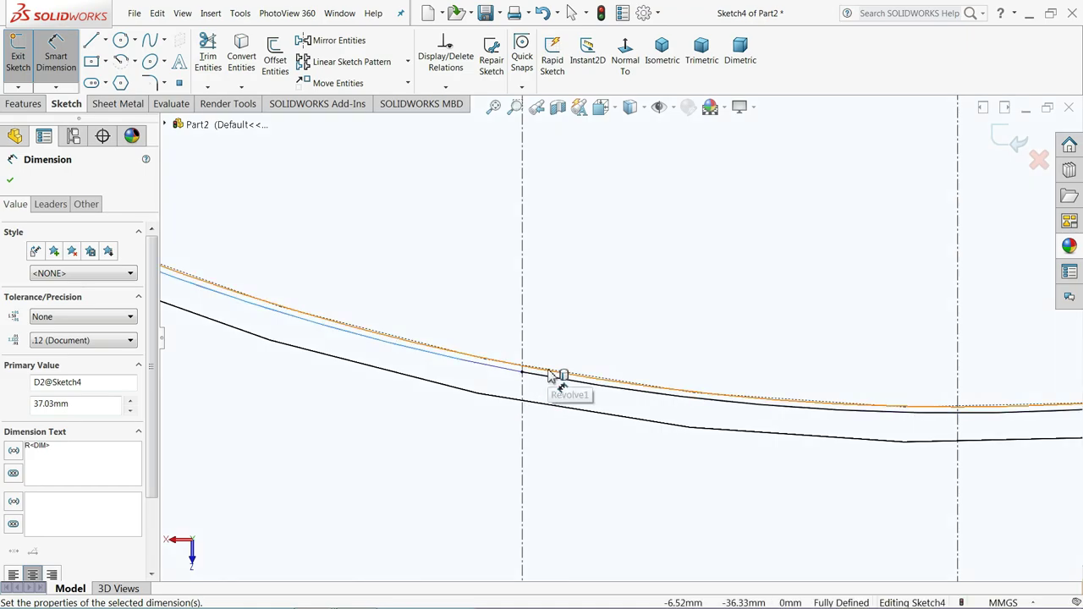
scroll(551, 378, up, 2)
scroll(538, 381, up, 3)
scroll(534, 381, up, 3)
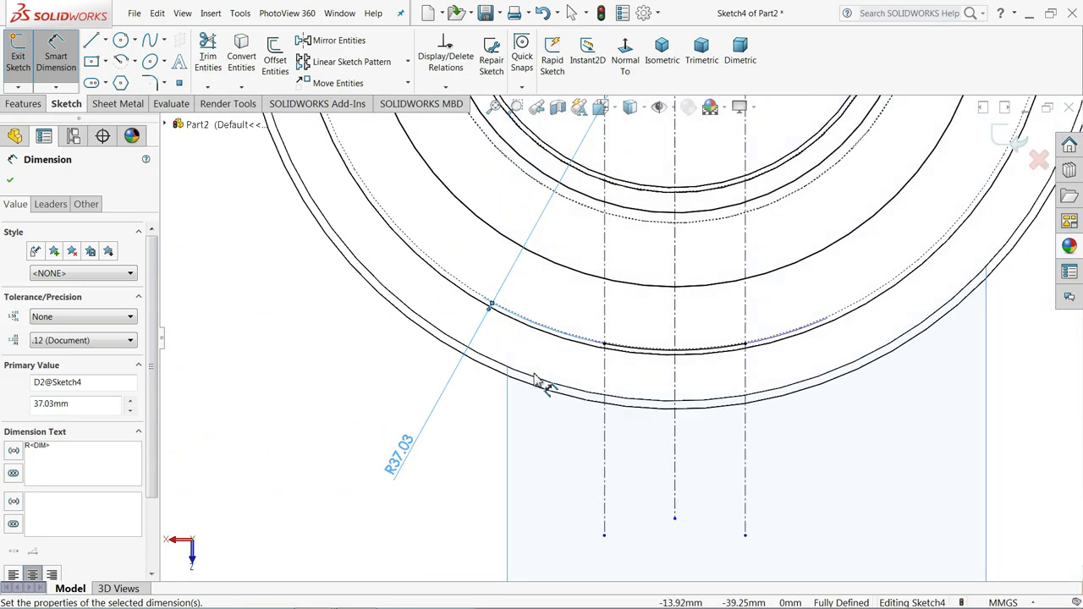
drag(406, 461, 404, 442)
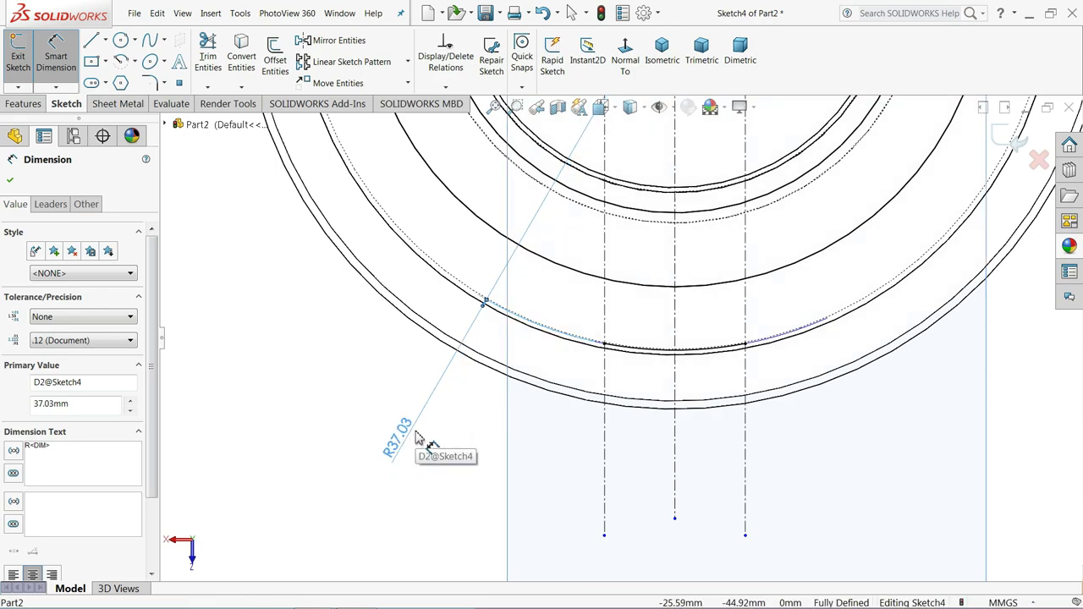
scroll(416, 440, up, 2)
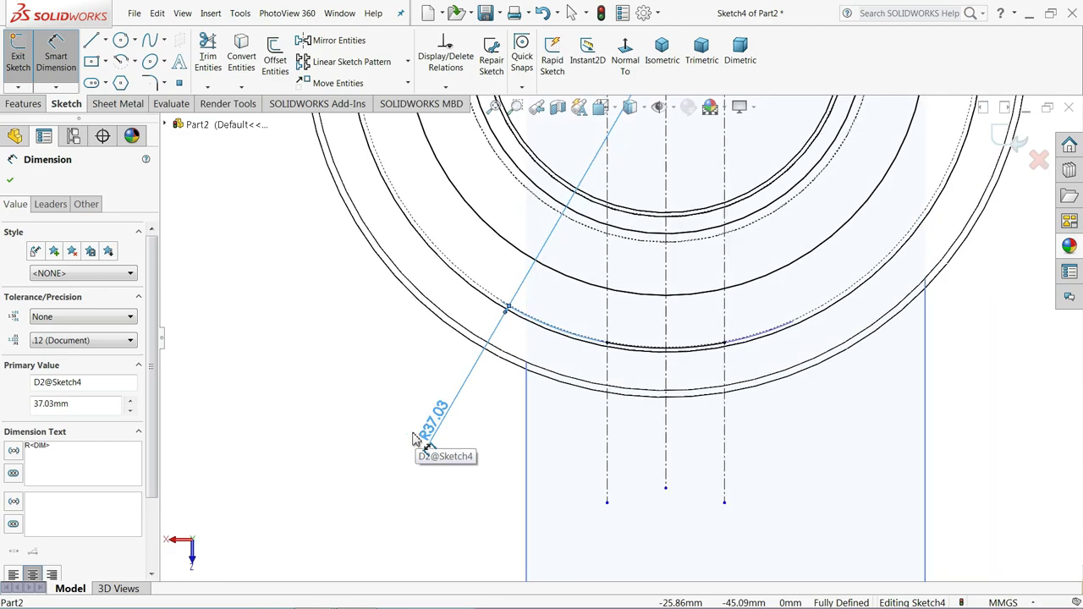
scroll(415, 438, up, 2)
scroll(677, 330, down, 1)
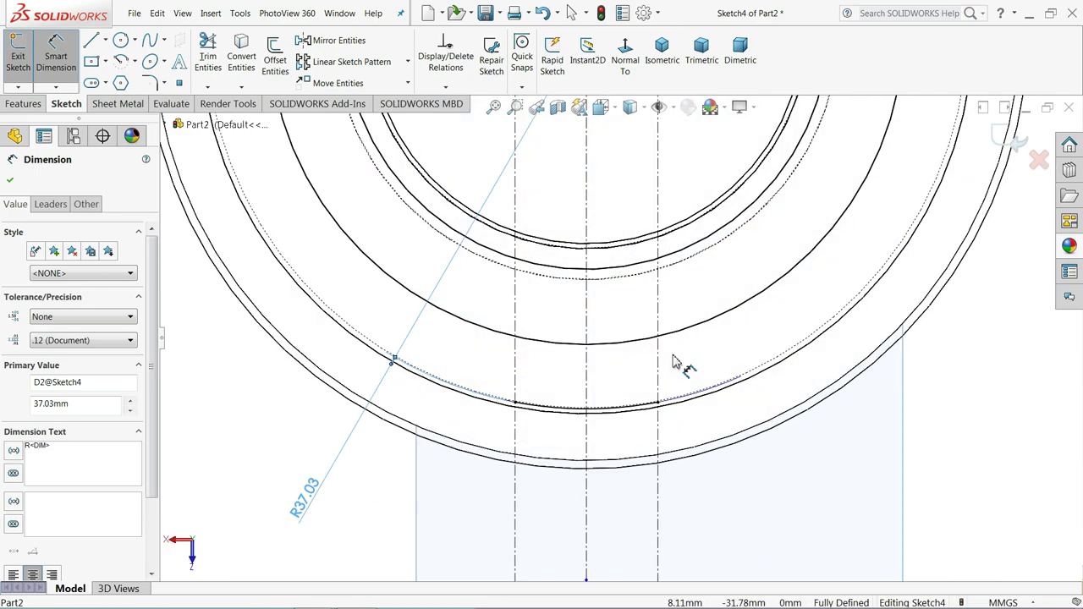
- Draw a three-point arc from the construction line's intersection with the arc upward along the line
click(133, 61)
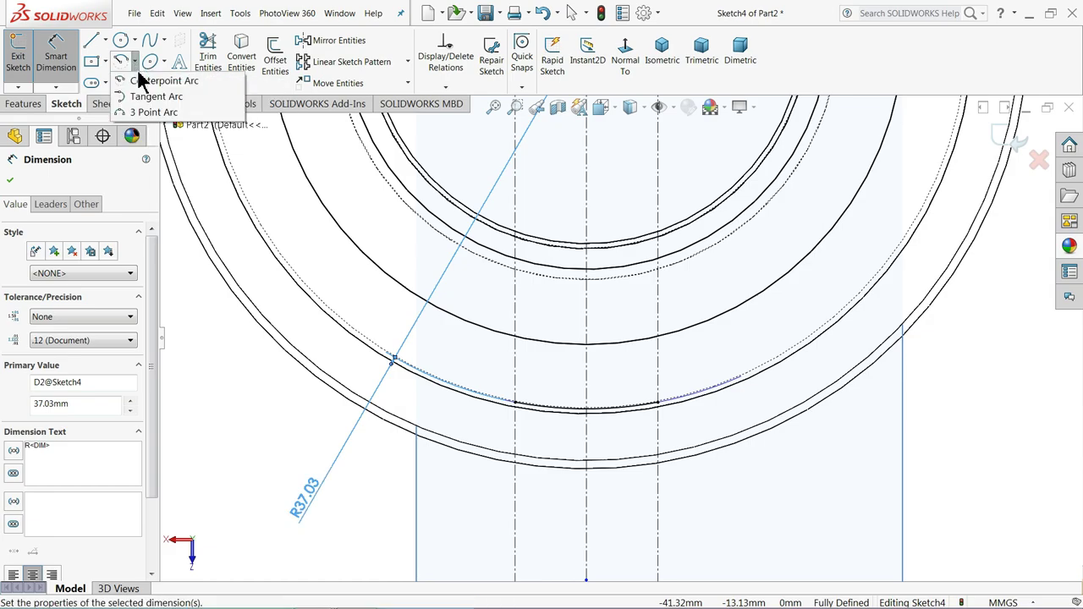
click(154, 112)
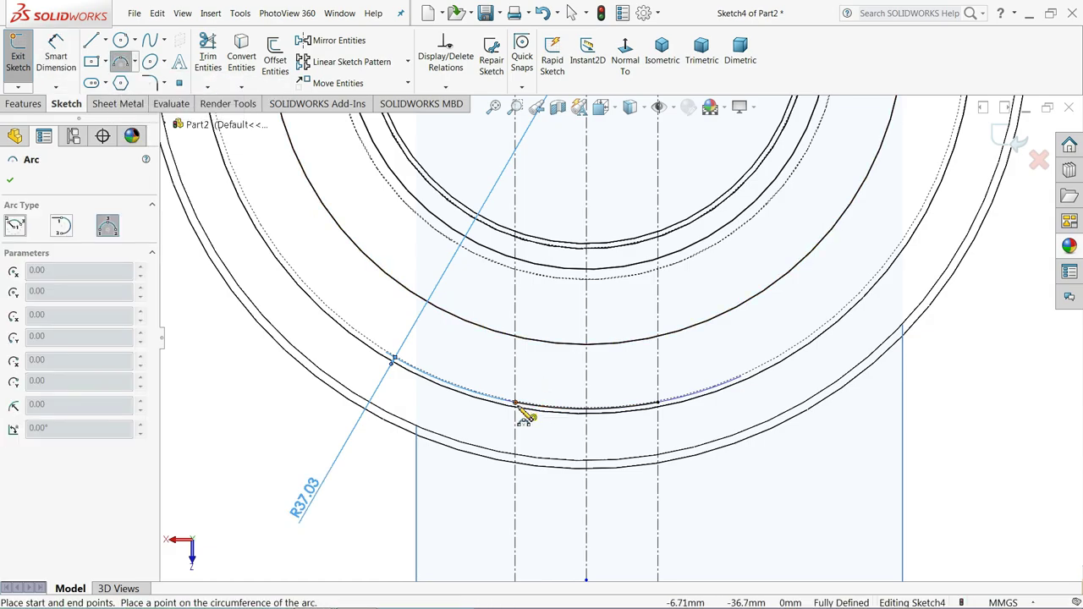
scroll(522, 413, down, 5)
click(551, 371)
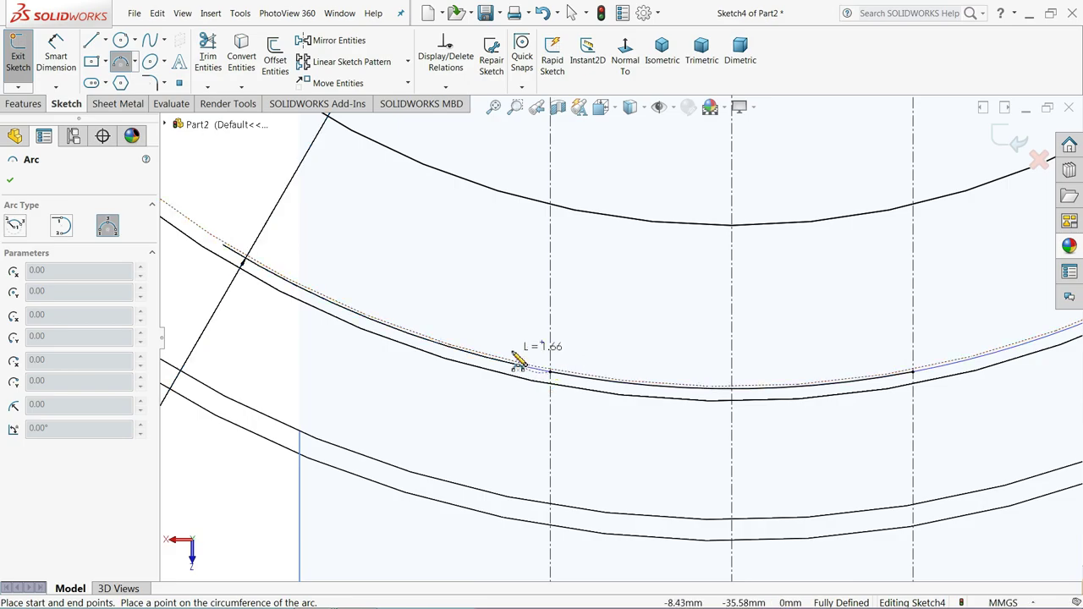
scroll(513, 353, up, 3)
click(585, 210)
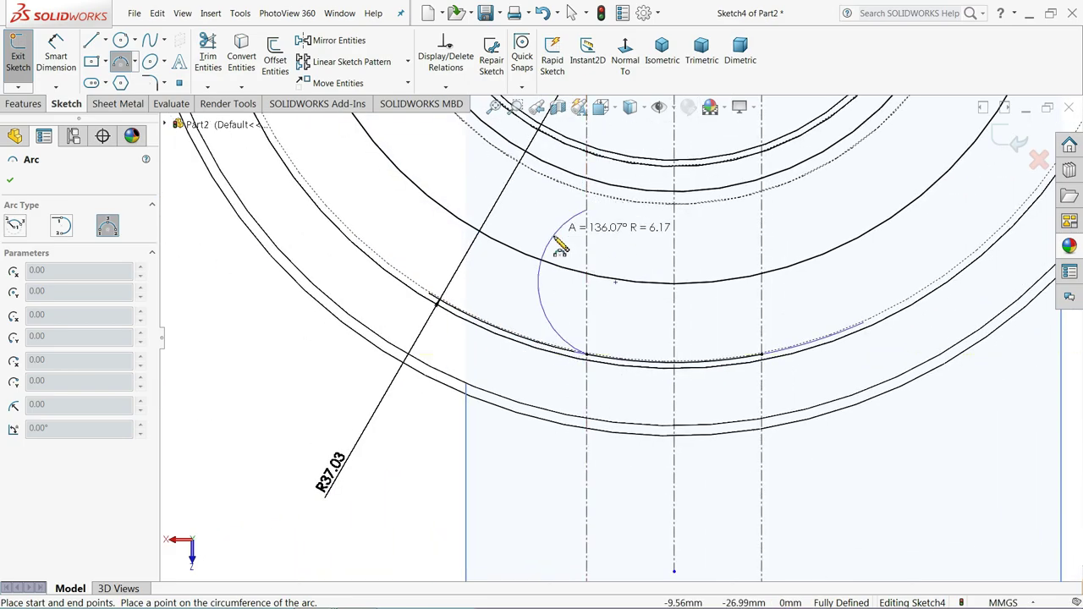
click(552, 241)
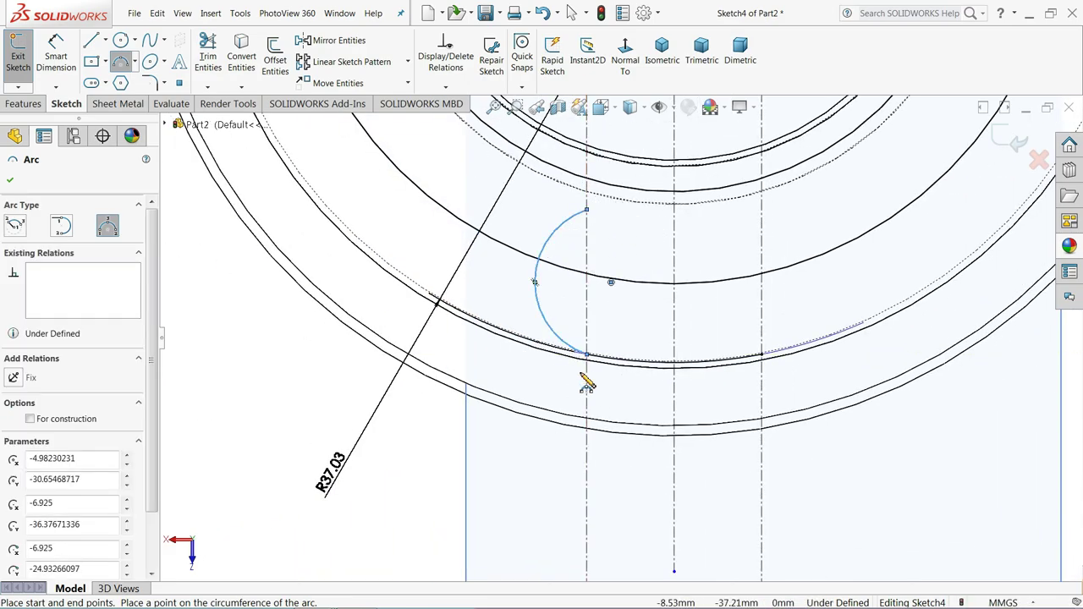
click(120, 62)
scroll(618, 374, down, 3)
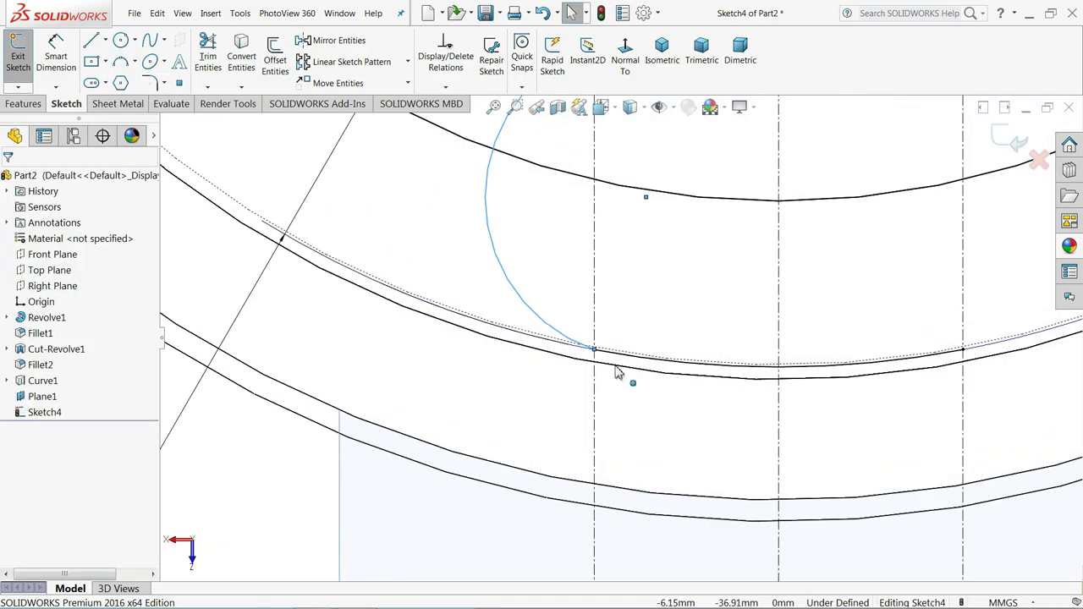
scroll(617, 374, down, 3)
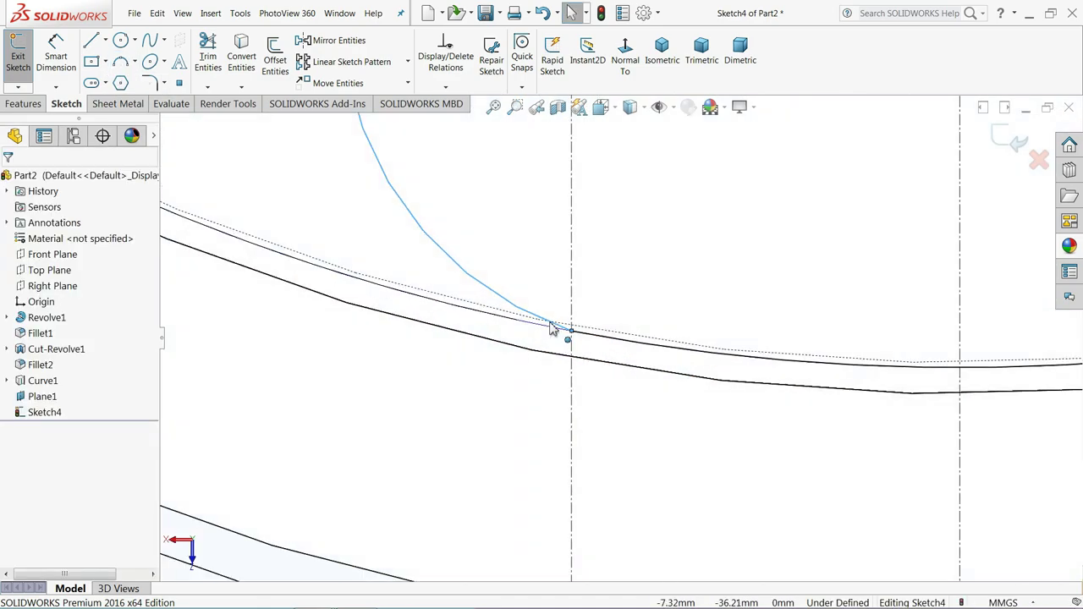
- Make the new rounded arc tangent to the R37.03 arc
click(629, 340)
ctrl+click(558, 323)
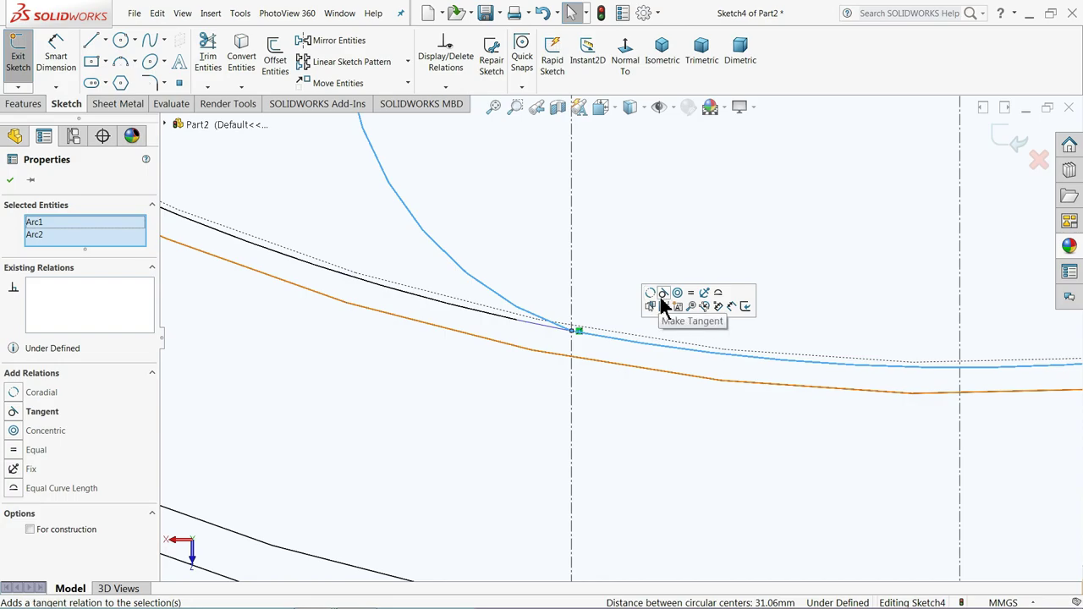
click(664, 306)
scroll(466, 316, up, 1)
scroll(415, 314, up, 2)
scroll(397, 313, up, 2)
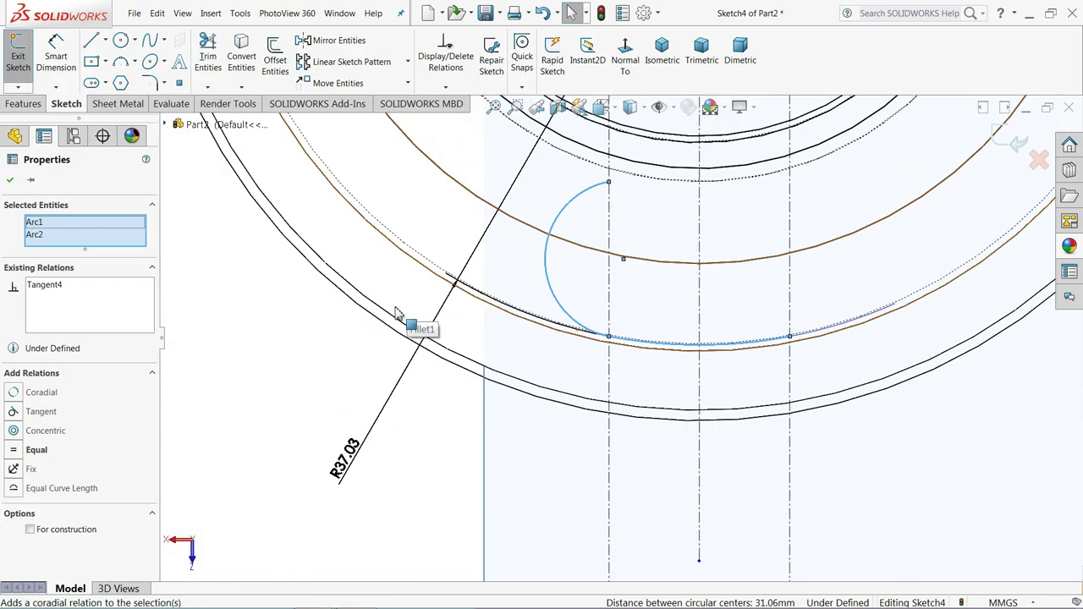
click(250, 321)
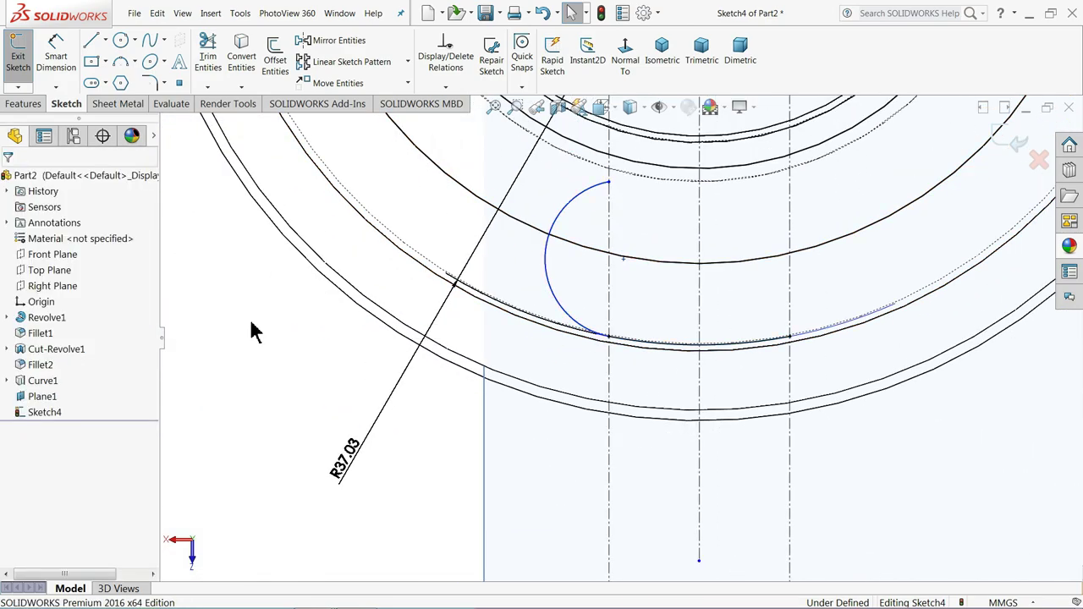
- Mirror the rounded arc about the vertical centreline
click(330, 47)
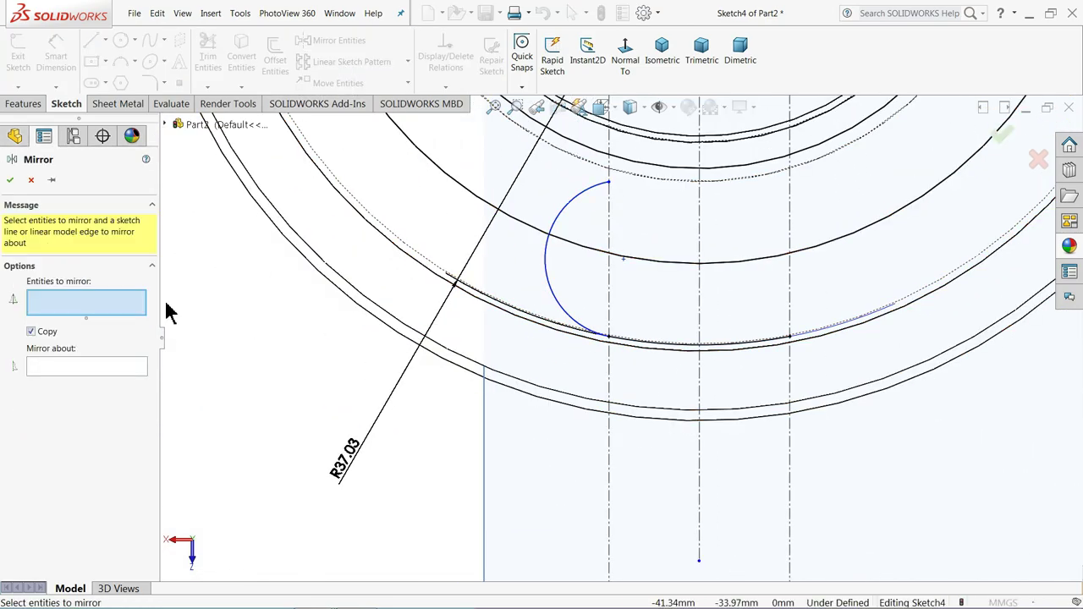
click(546, 269)
click(78, 369)
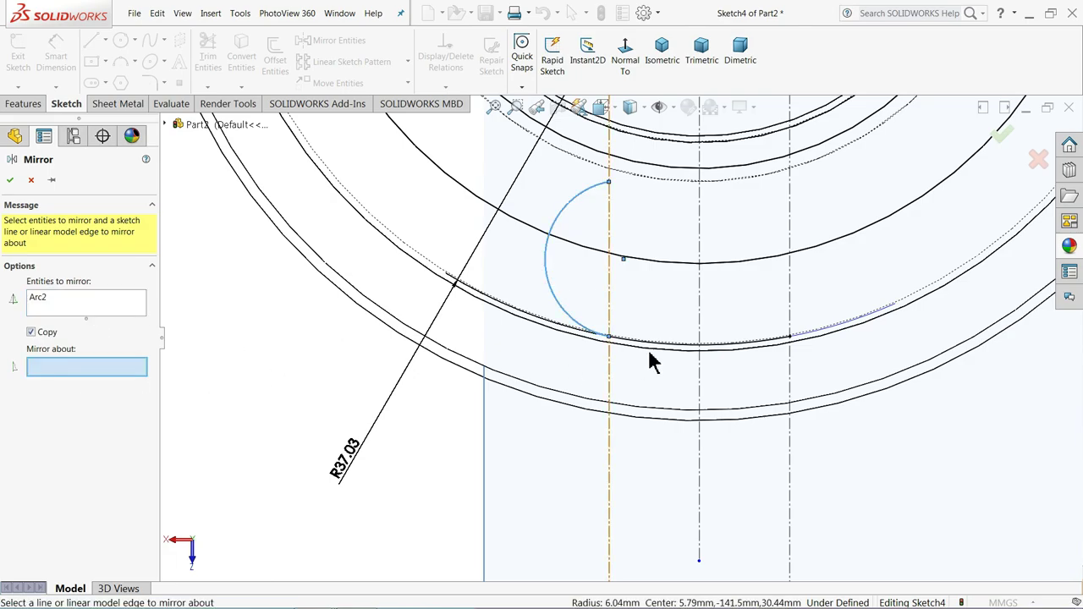
click(700, 324)
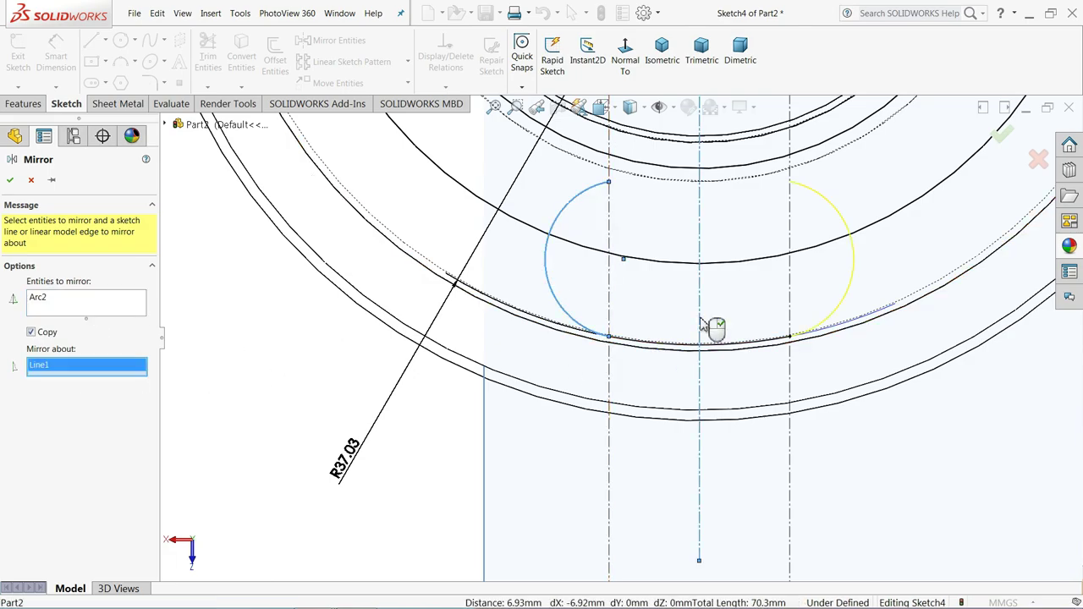
click(11, 182)
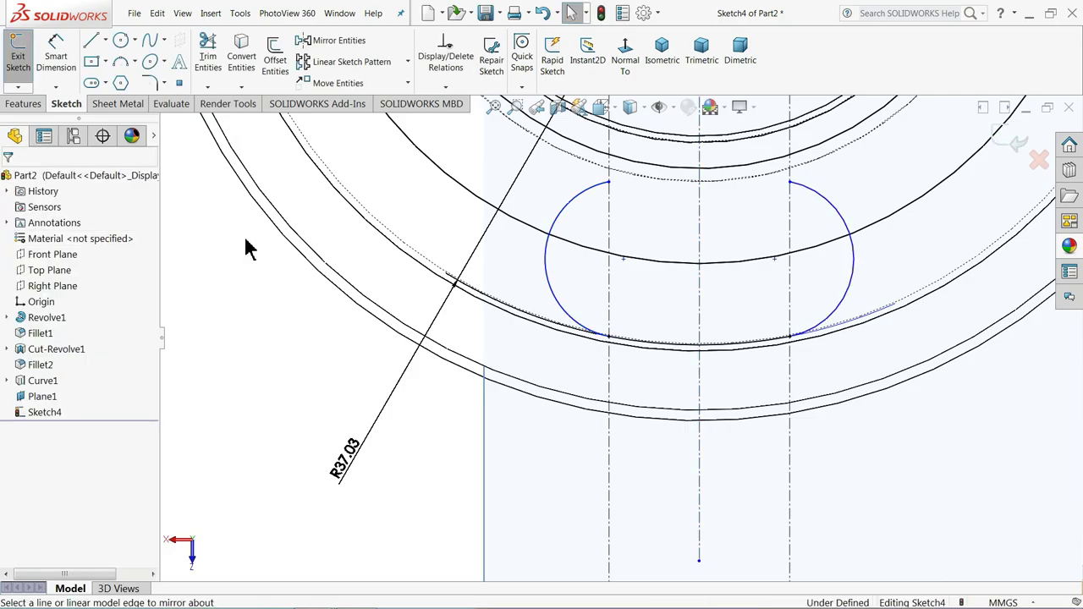
click(56, 55)
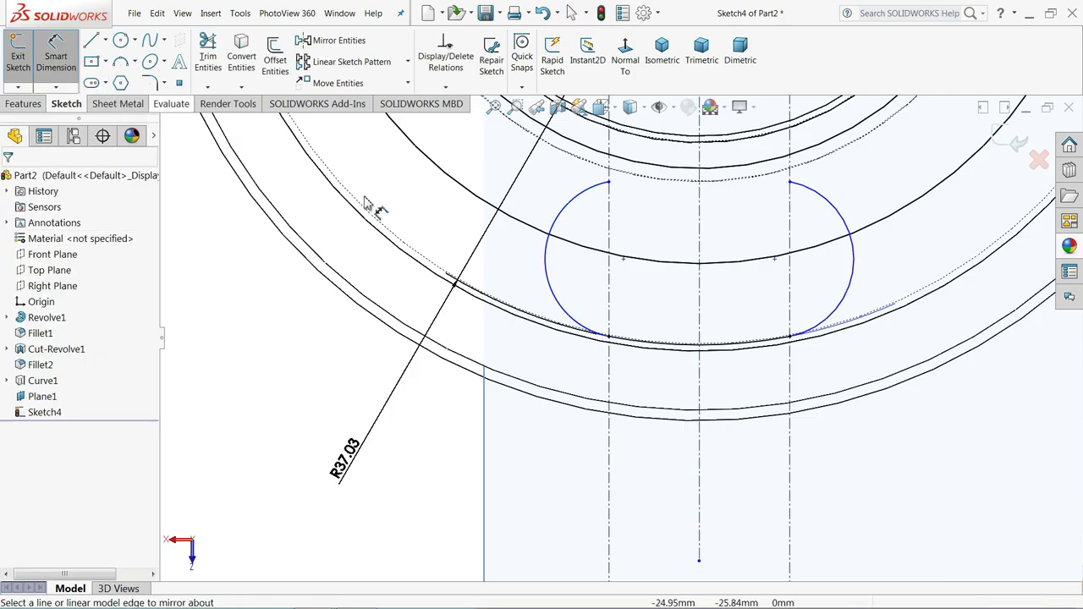
- Set the distance between the two arc centres to 12 mm and exit Sketch4
click(623, 261)
click(774, 260)
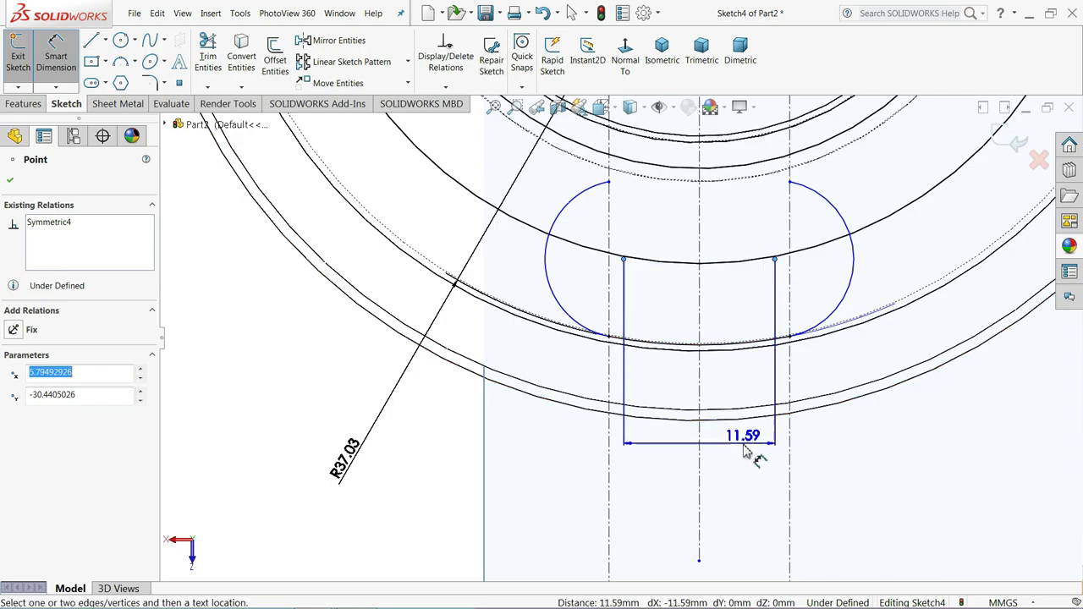
click(738, 471)
text(12)
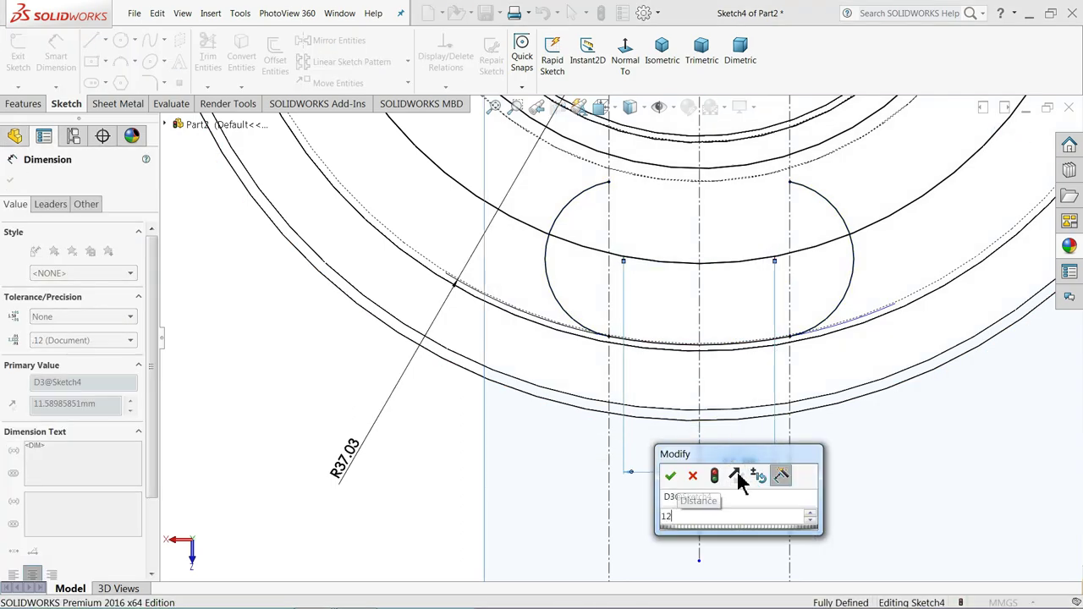
key(Return)
click(263, 393)
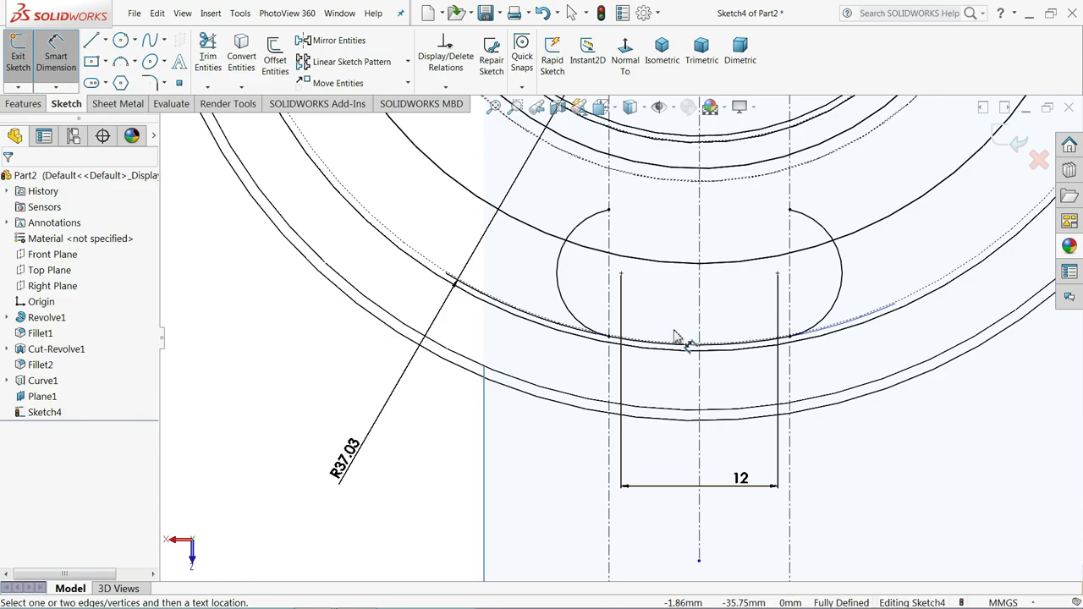
scroll(648, 339, up, 2)
scroll(571, 366, up, 2)
key(Escape)
mouse_move(471, 392)
middle_down()
mouse_move(459, 316)
mouse_move(430, 290)
mouse_move(442, 344)
mouse_move(517, 373)
middle_up()
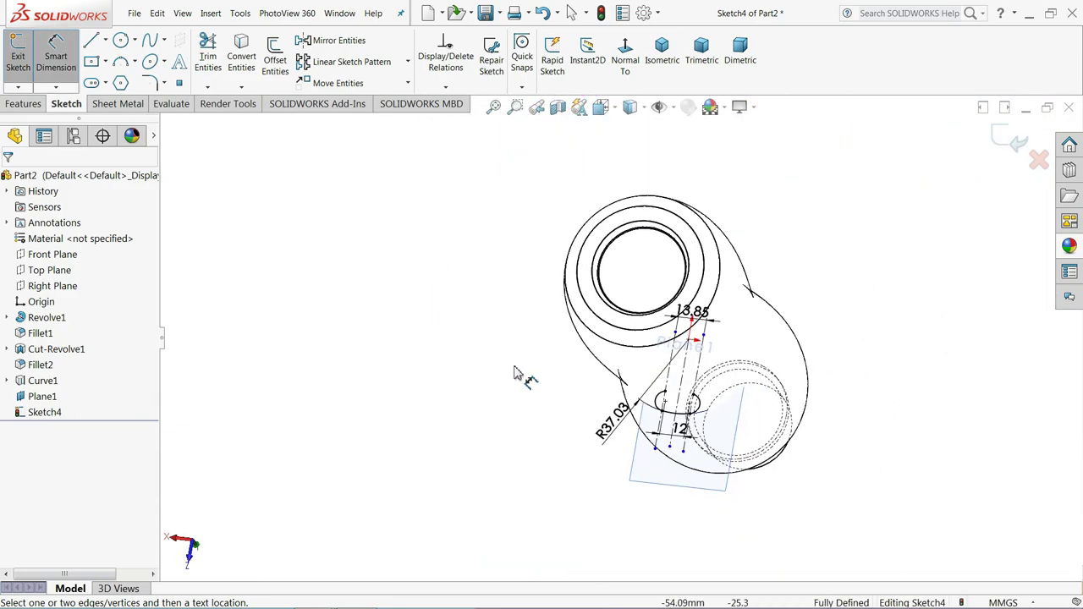
scroll(533, 377, down, 3)
scroll(584, 389, down, 3)
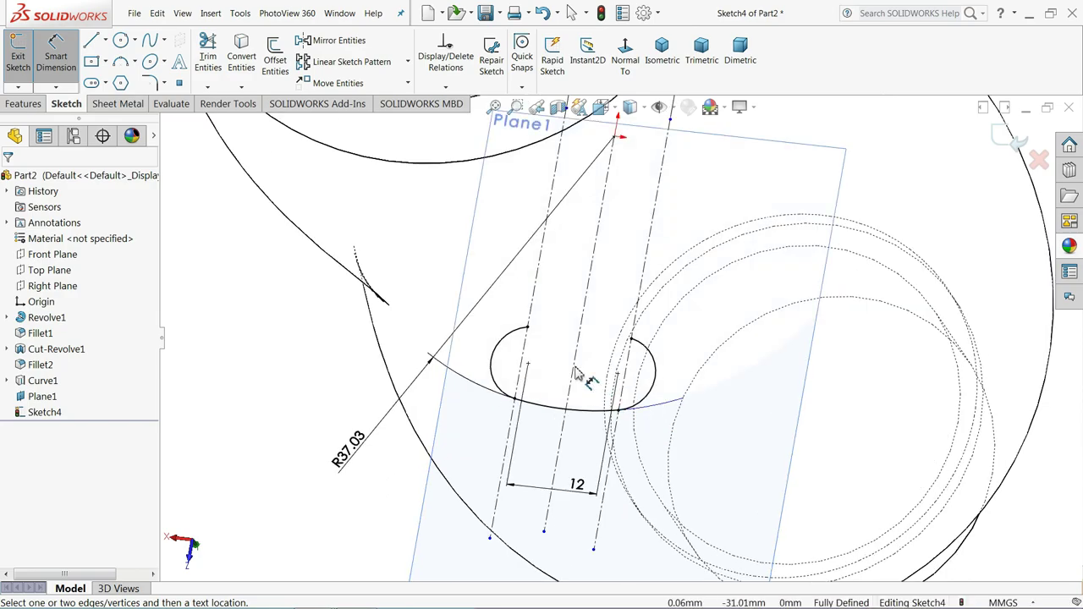
click(1010, 138)
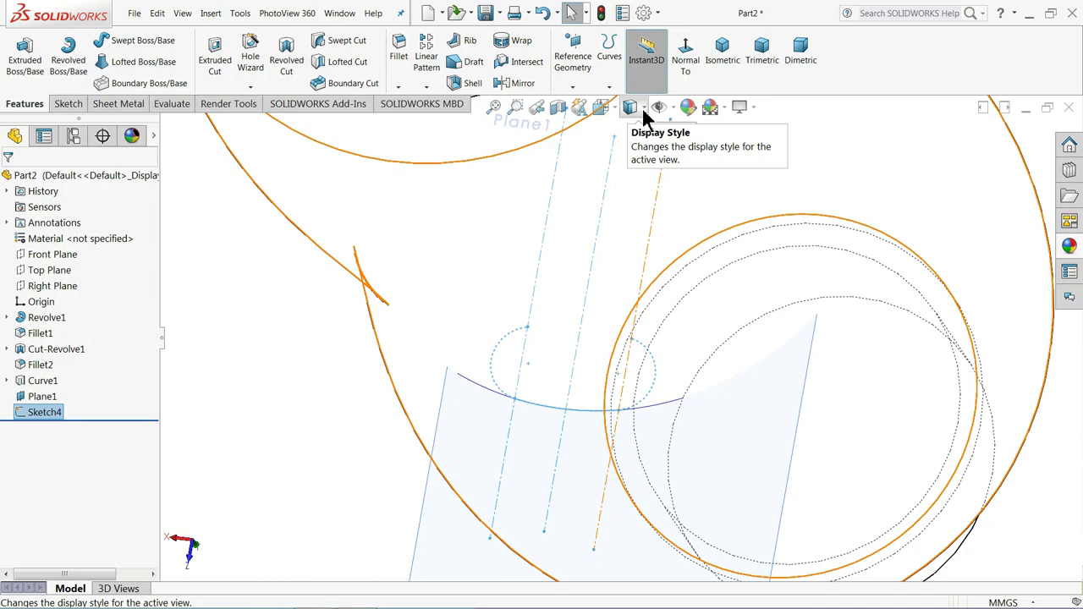
- Display the bottle shaded with edges in the isometric view
click(647, 108)
click(631, 127)
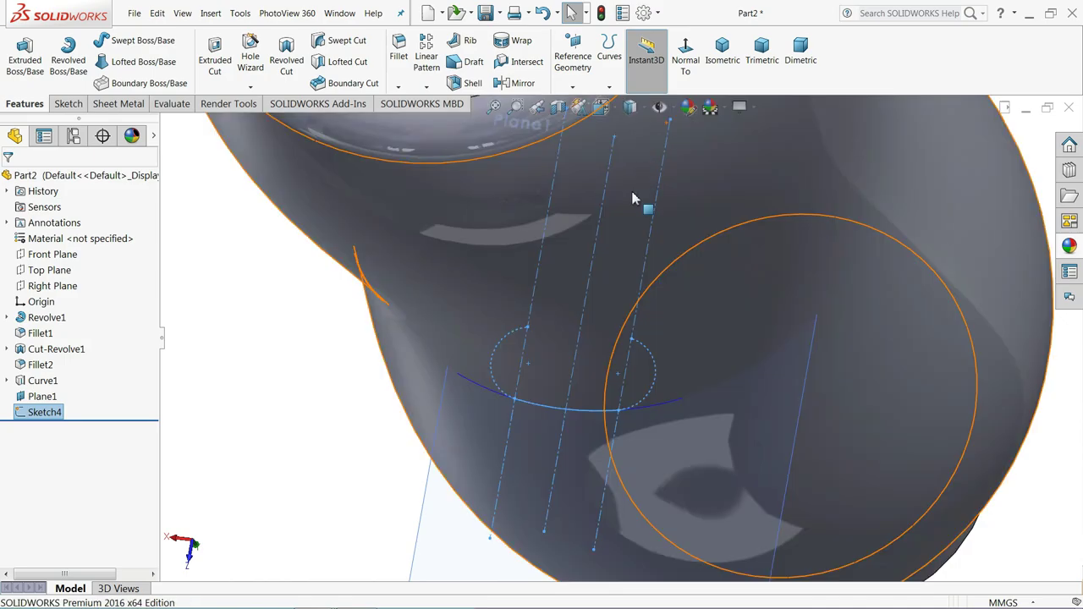
scroll(363, 300, up, 5)
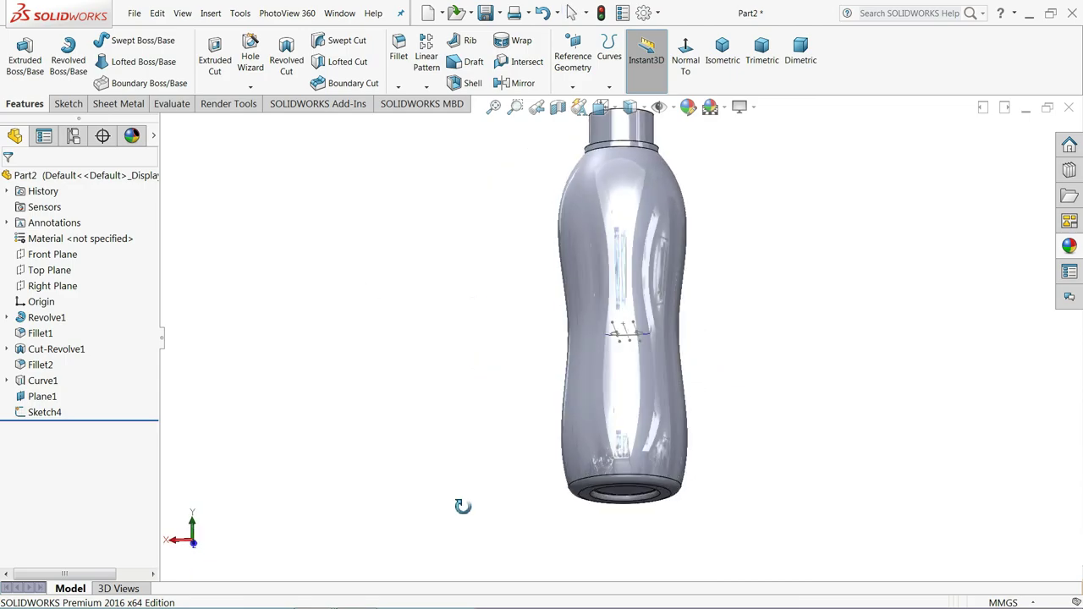
mouse_move(454, 242)
middle_down()
mouse_move(406, 418)
mouse_move(378, 319)
mouse_move(341, 288)
mouse_move(305, 347)
middle_up()
click(723, 53)
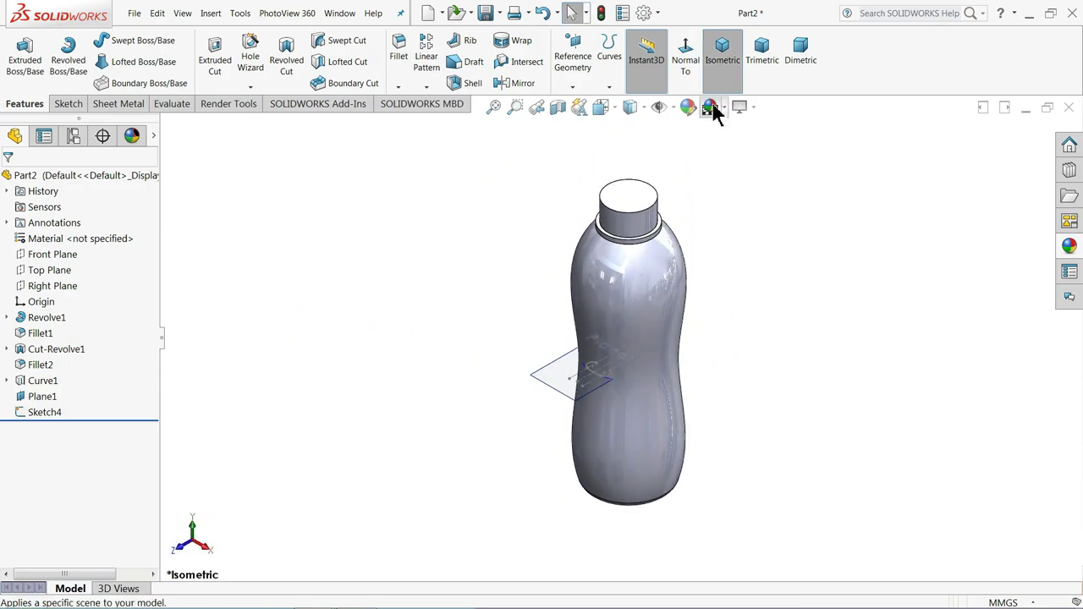
scroll(600, 351, down, 2)
scroll(605, 334, down, 2)
scroll(603, 329, down, 3)
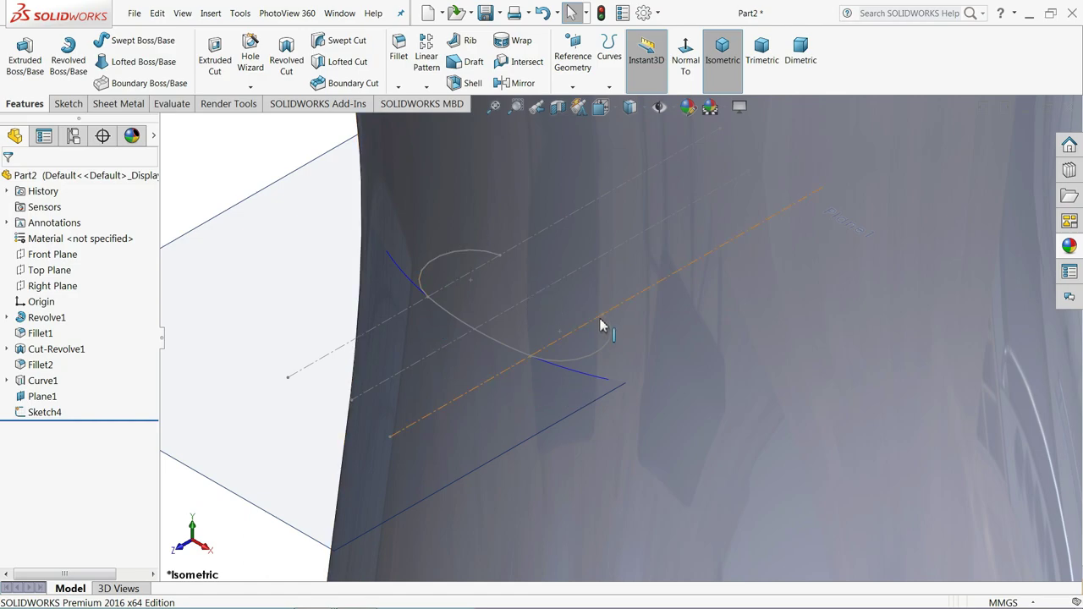
scroll(601, 325, down, 2)
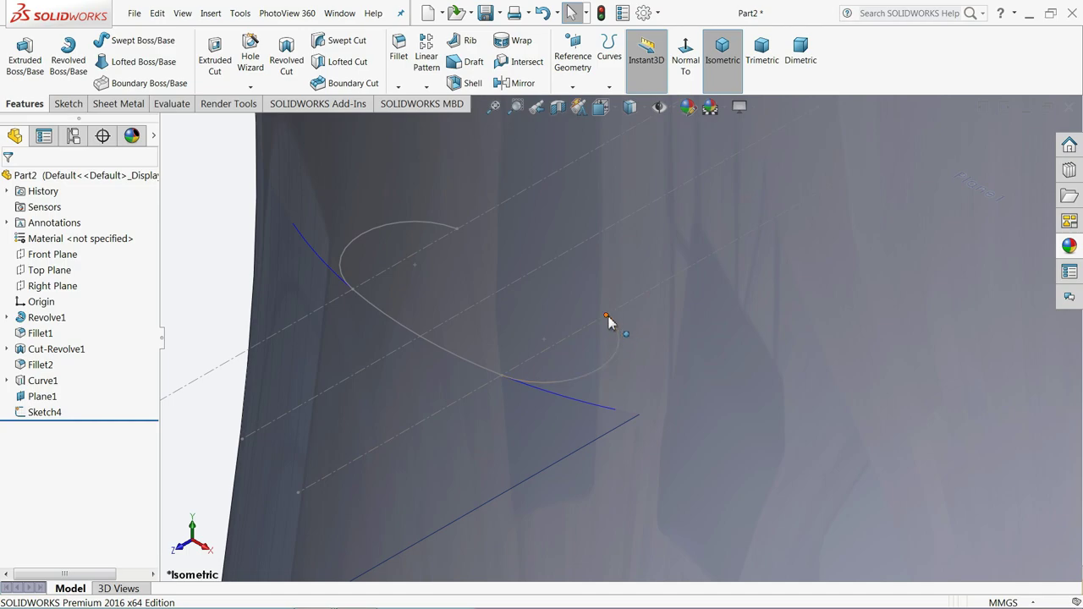
- Create a reference plane perpendicular to Arc2@Sketch4 and coincident with its endpoint Point10
click(573, 87)
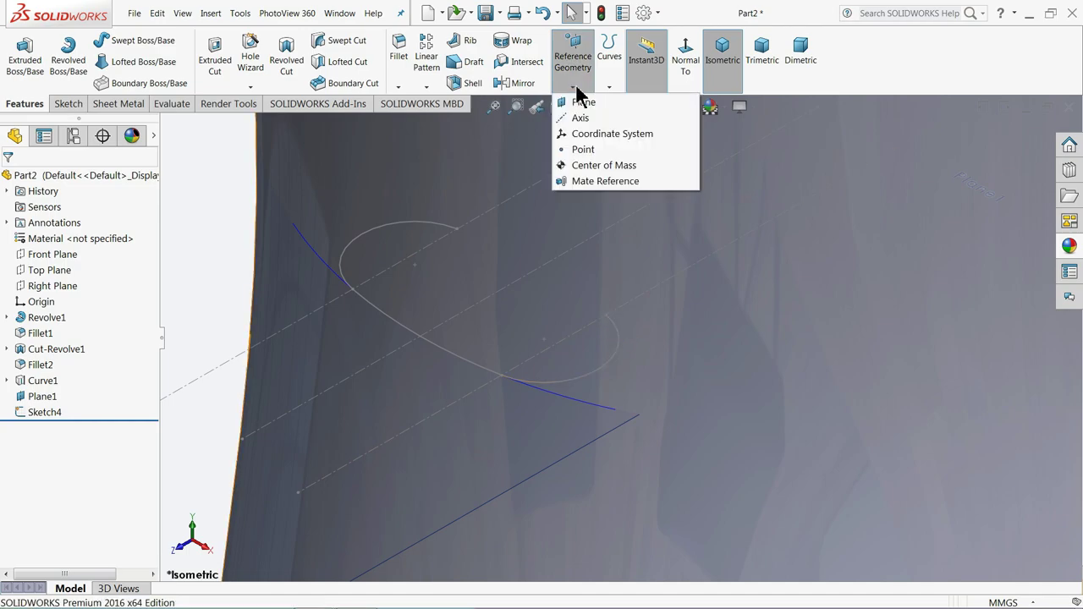
click(583, 104)
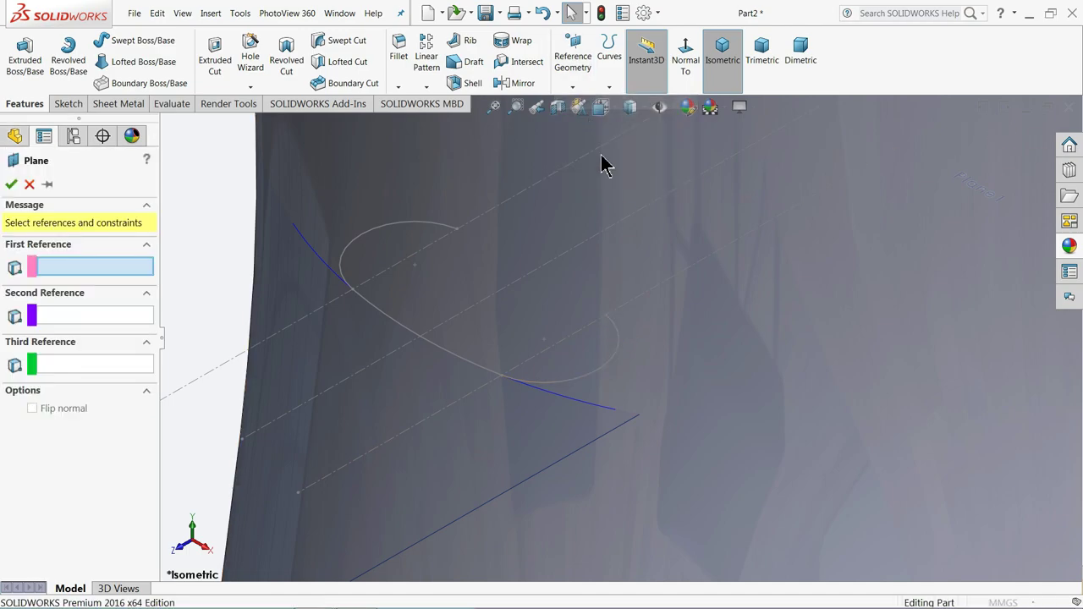
click(612, 347)
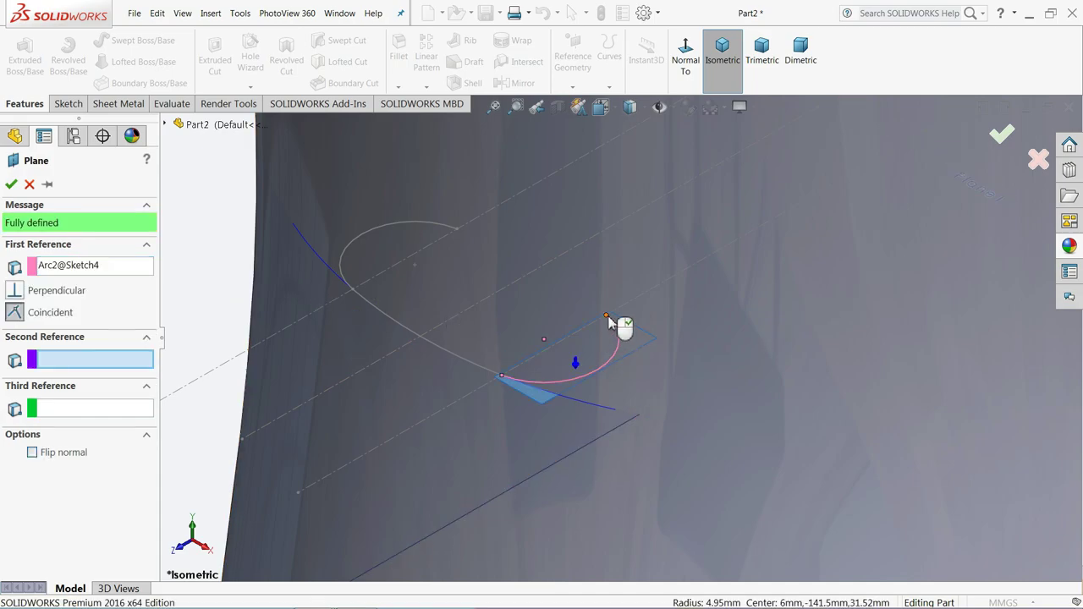
click(605, 317)
mouse_move(616, 353)
middle_down()
mouse_move(628, 324)
mouse_move(656, 345)
mouse_move(584, 322)
middle_up()
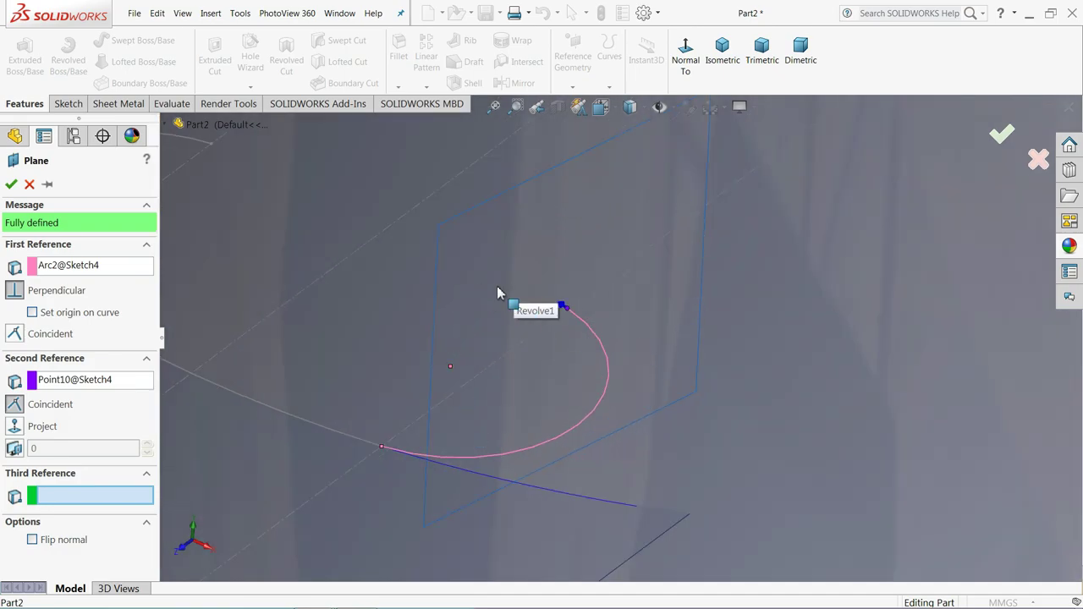
click(11, 184)
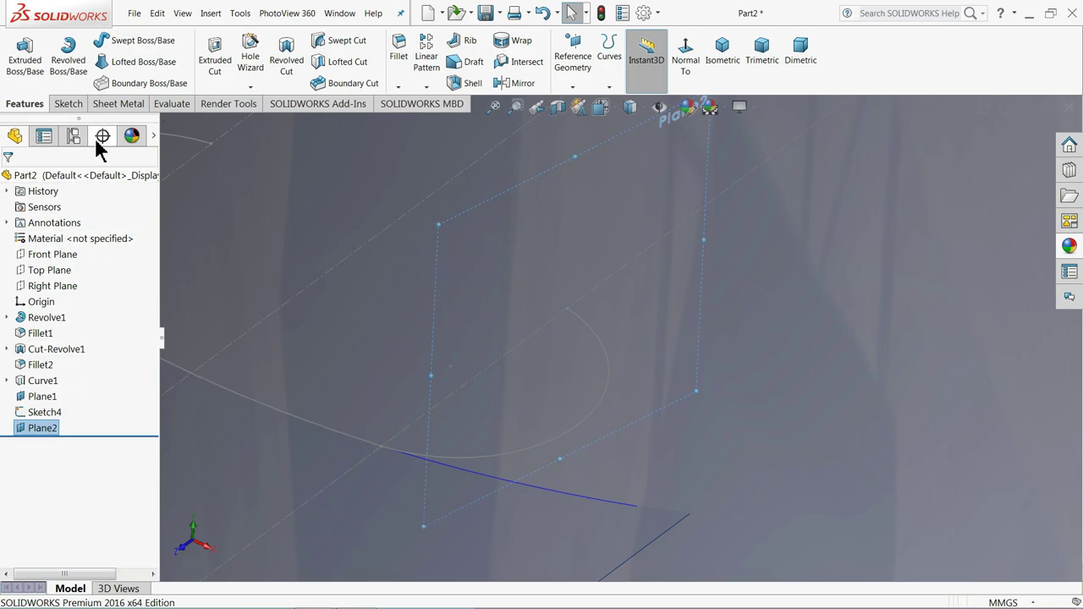
- Sketch a centre-point rectangle centred on the origin on Plane2
click(68, 103)
click(24, 68)
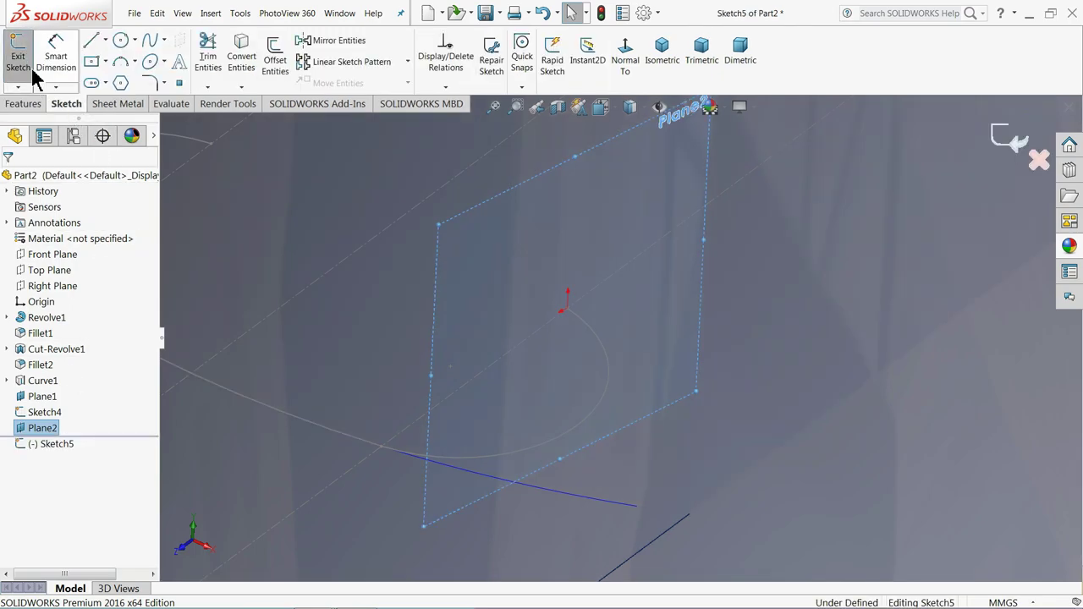
click(92, 64)
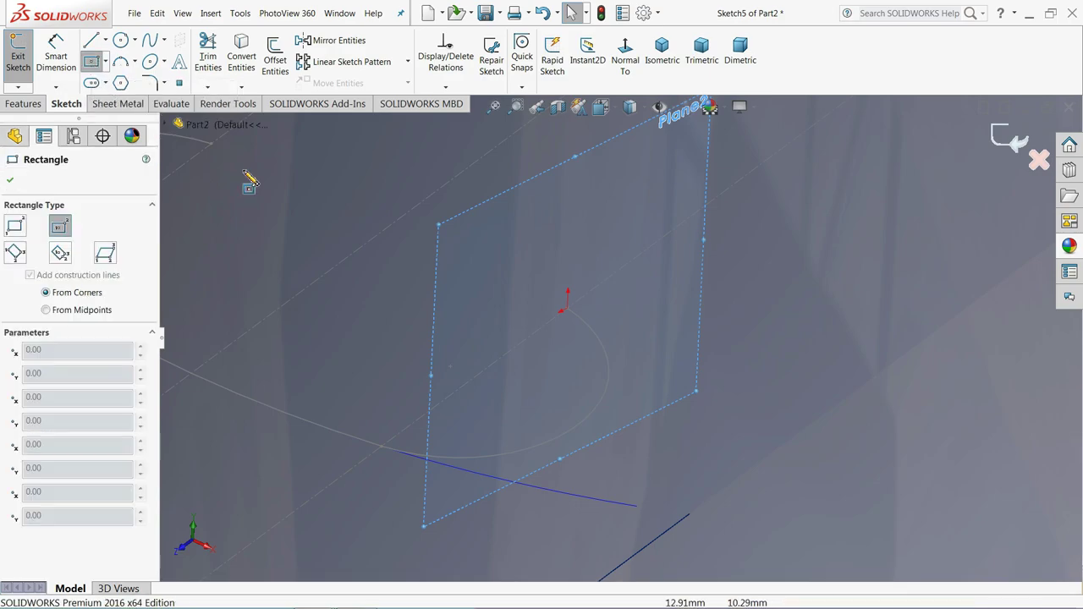
click(566, 309)
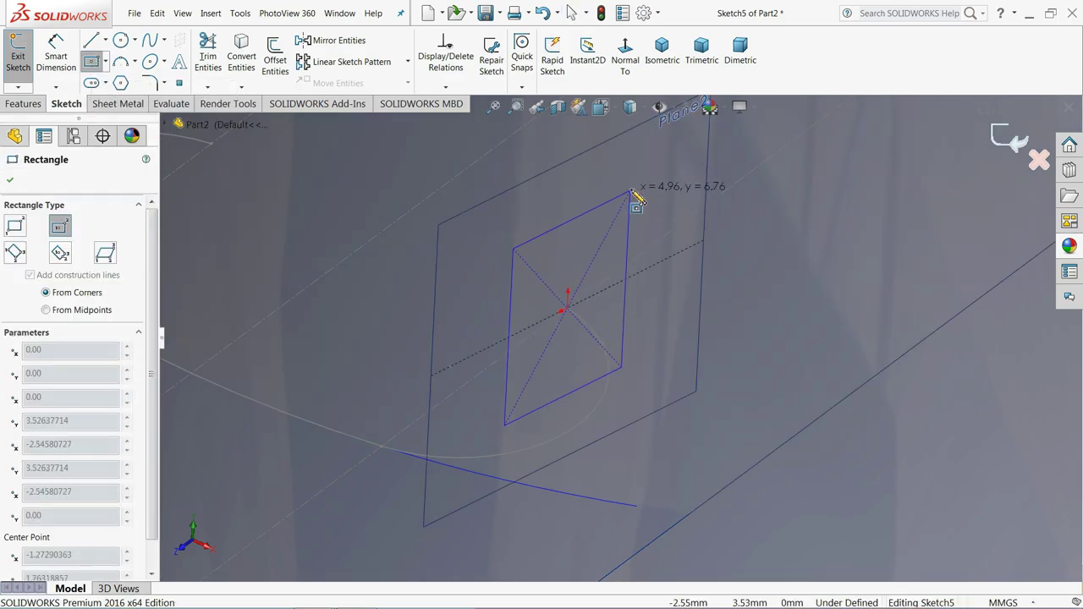
click(653, 179)
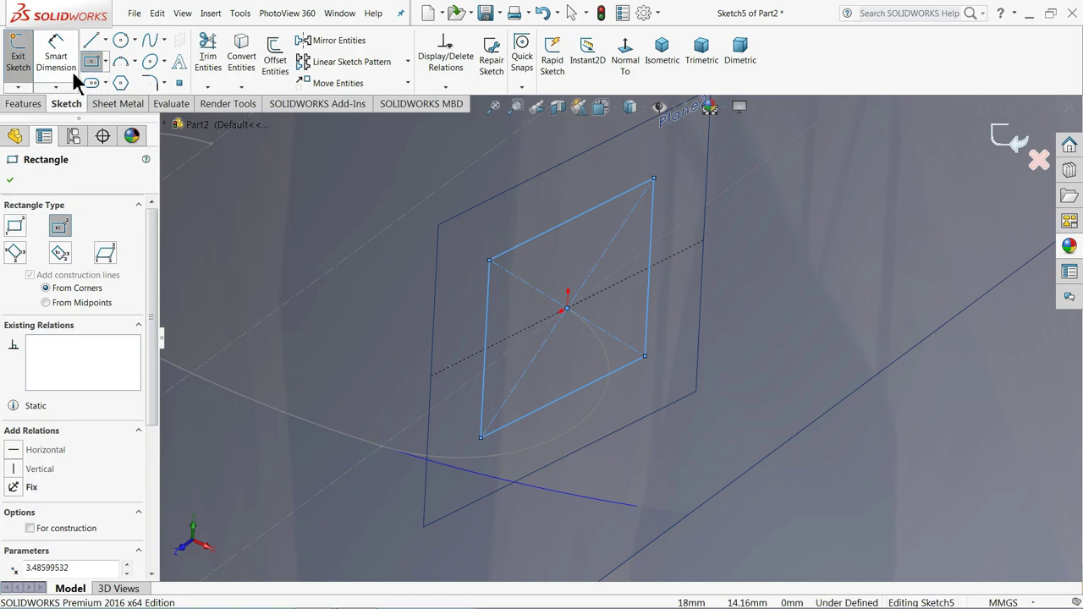
- Dimension the rectangle's top edge to 8 mm and right edge to 6 mm
click(56, 50)
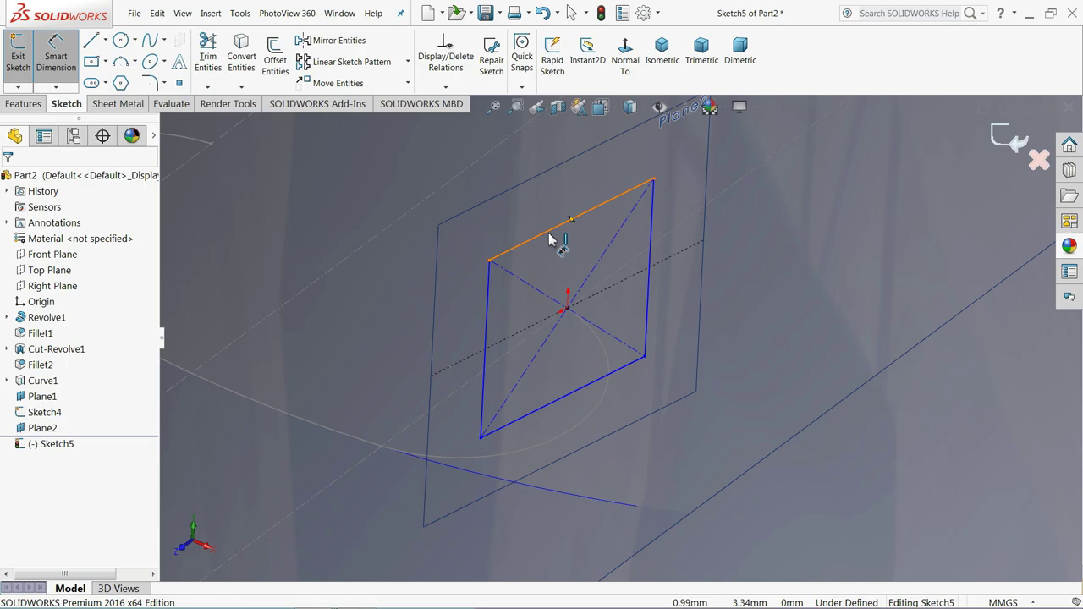
click(549, 240)
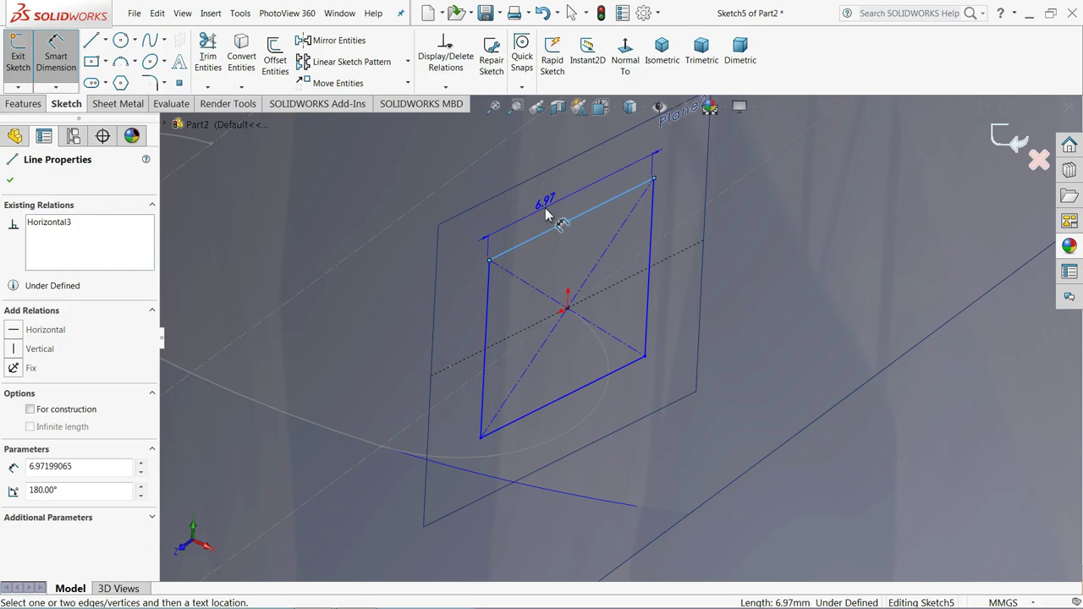
click(546, 214)
text(8)
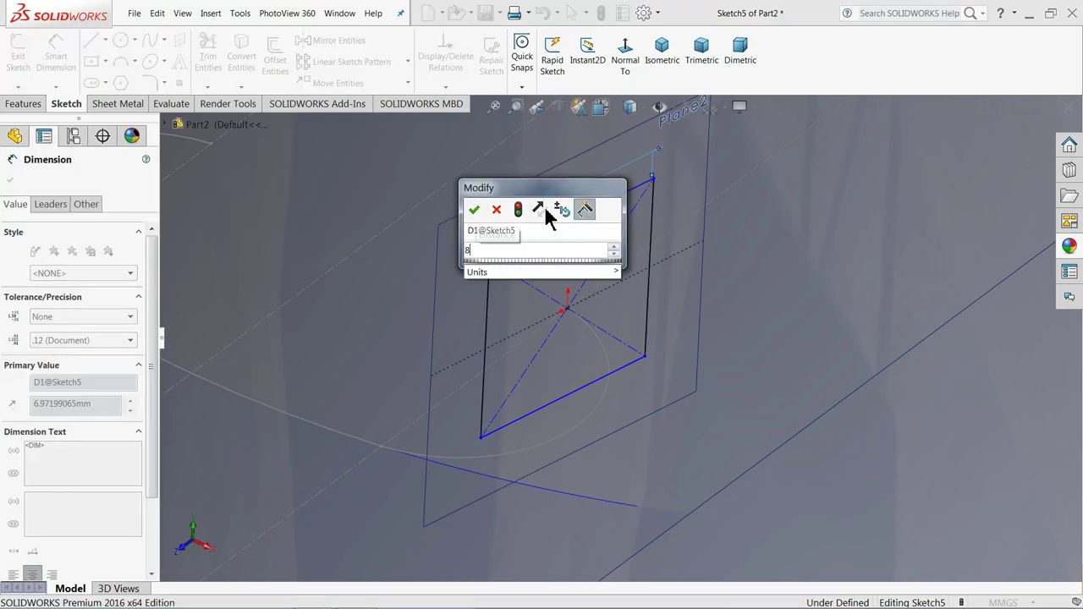
key(Return)
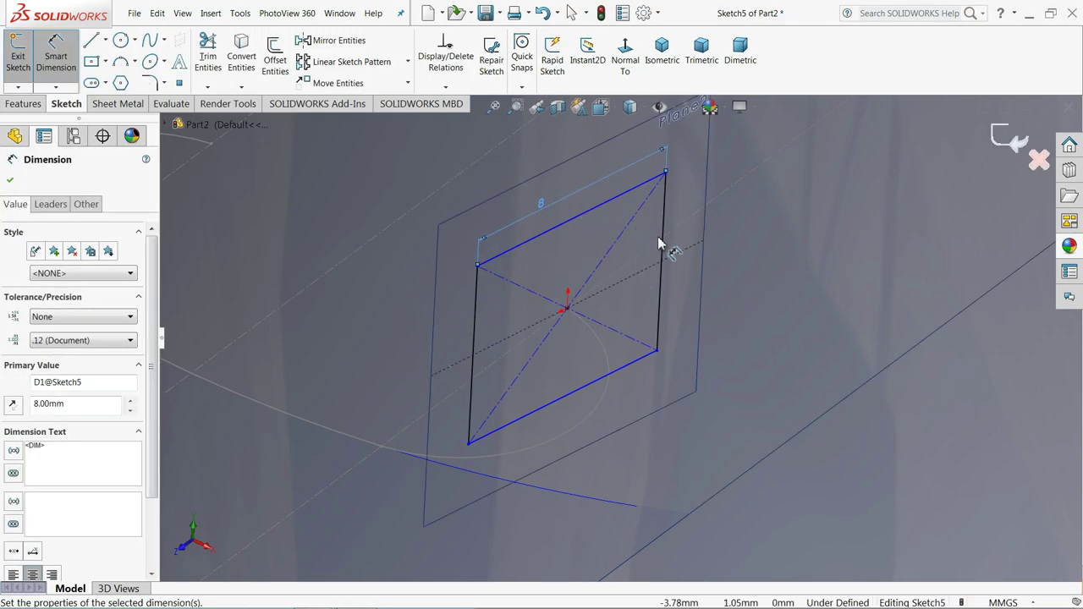
click(660, 246)
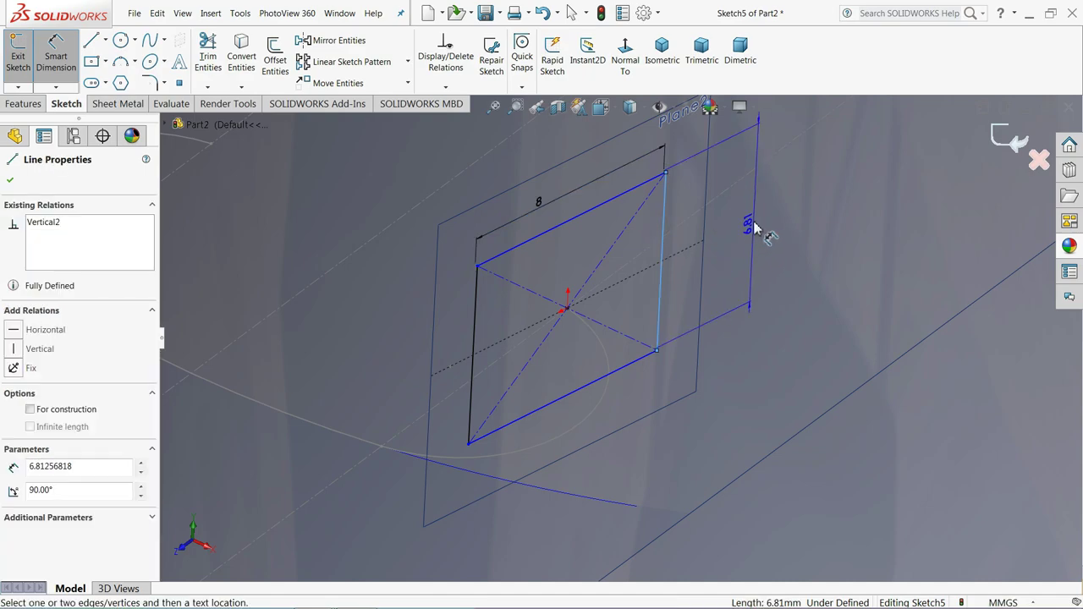
click(755, 228)
text(6)
key(Return)
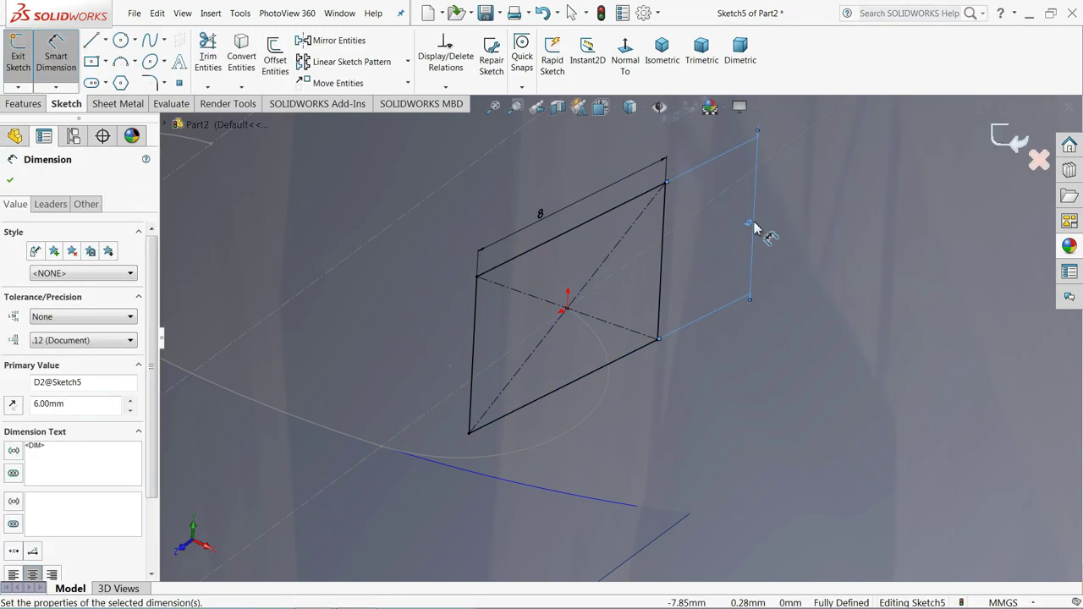
- Exit Sketch5 and clear the selection
scroll(626, 318, up, 3)
scroll(592, 288, up, 3)
scroll(592, 287, up, 3)
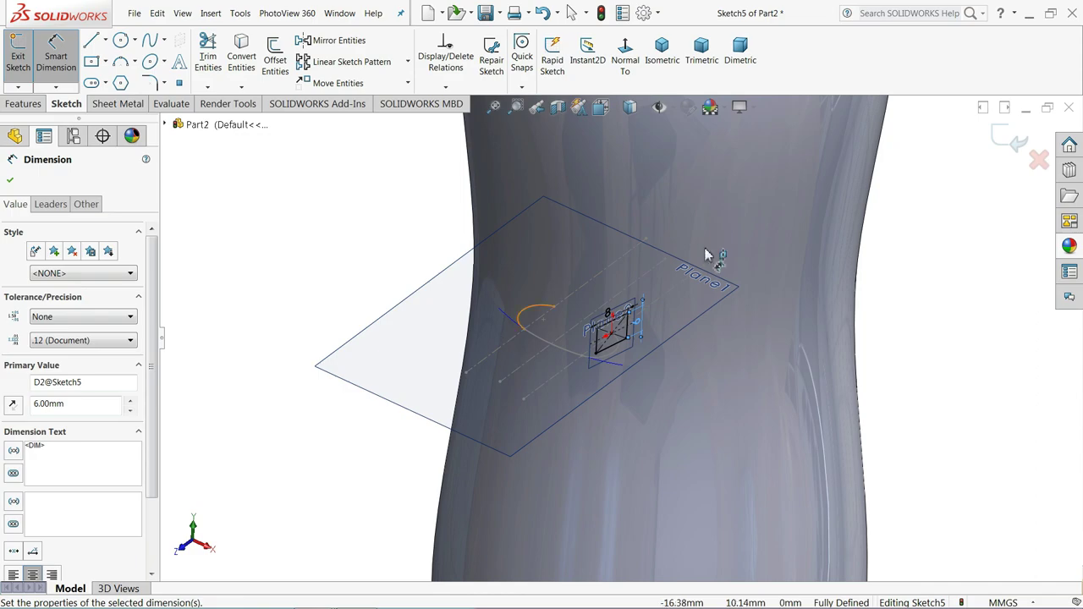
click(998, 150)
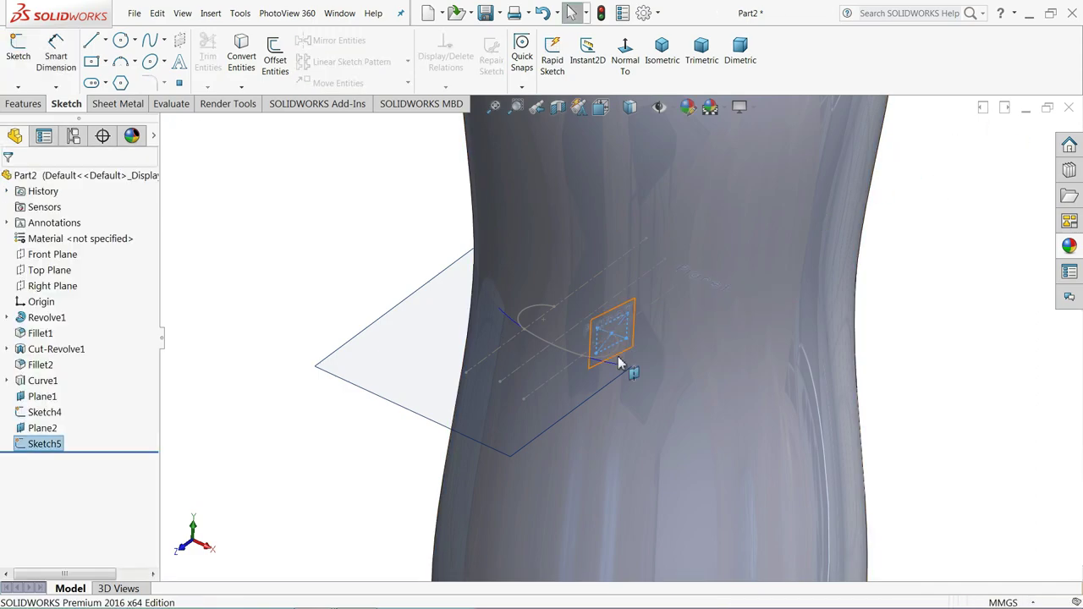
scroll(619, 362, down, 2)
key(Escape)
scroll(583, 348, down, 3)
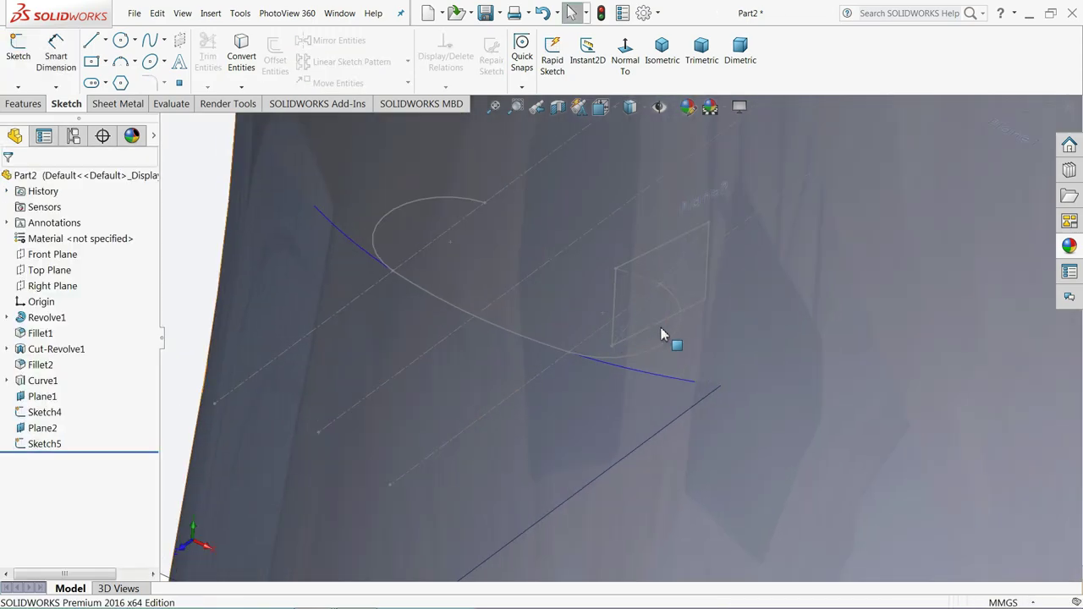
- Sweep the Sketch5 rectangle profile along the Sketch4 path curve to create Sweep1
click(24, 103)
click(135, 42)
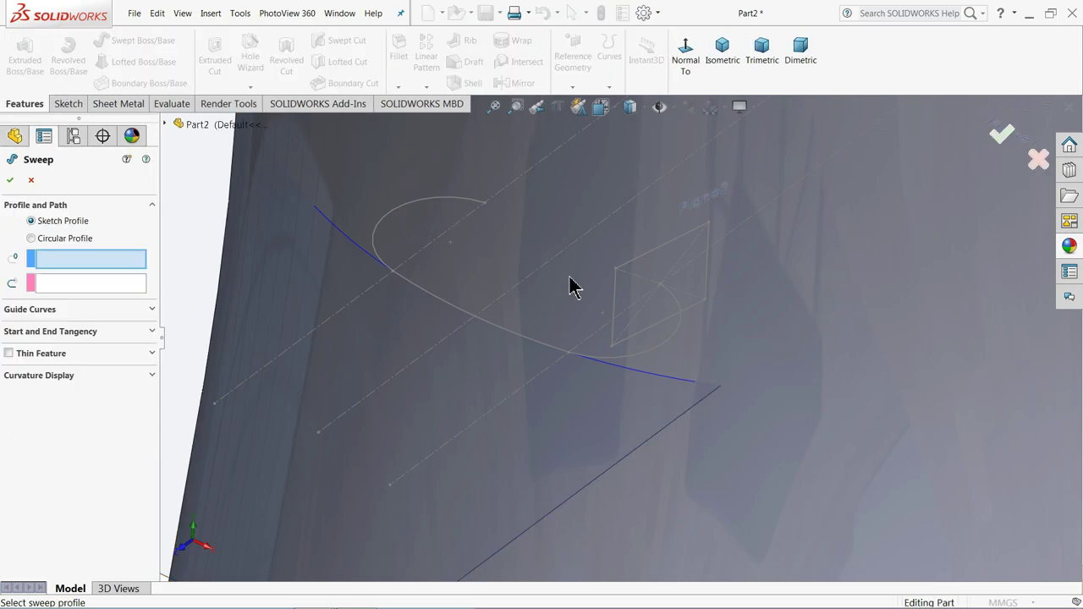
click(620, 272)
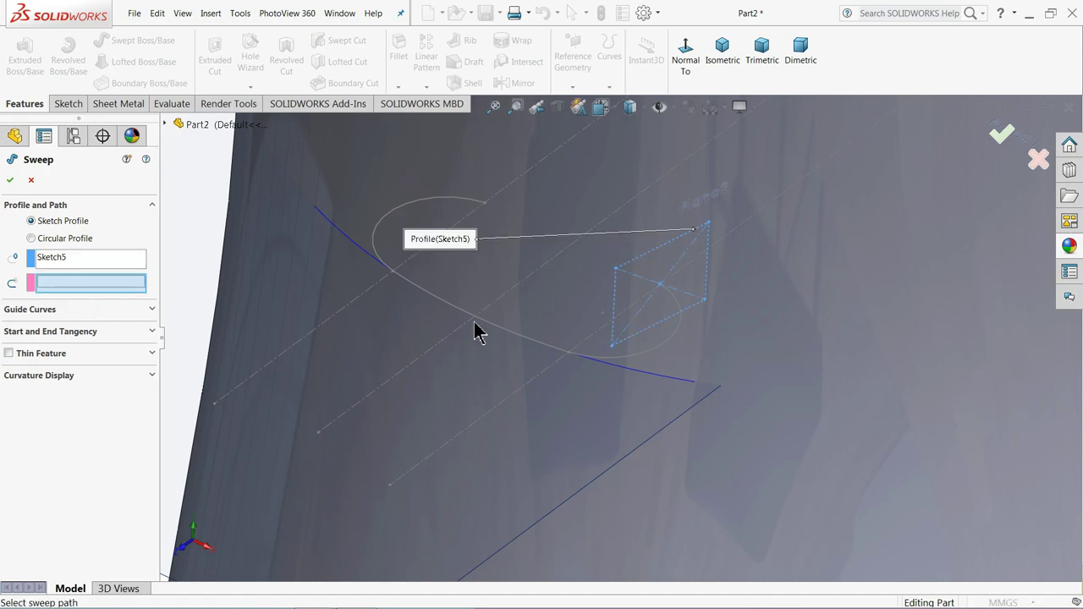
click(626, 362)
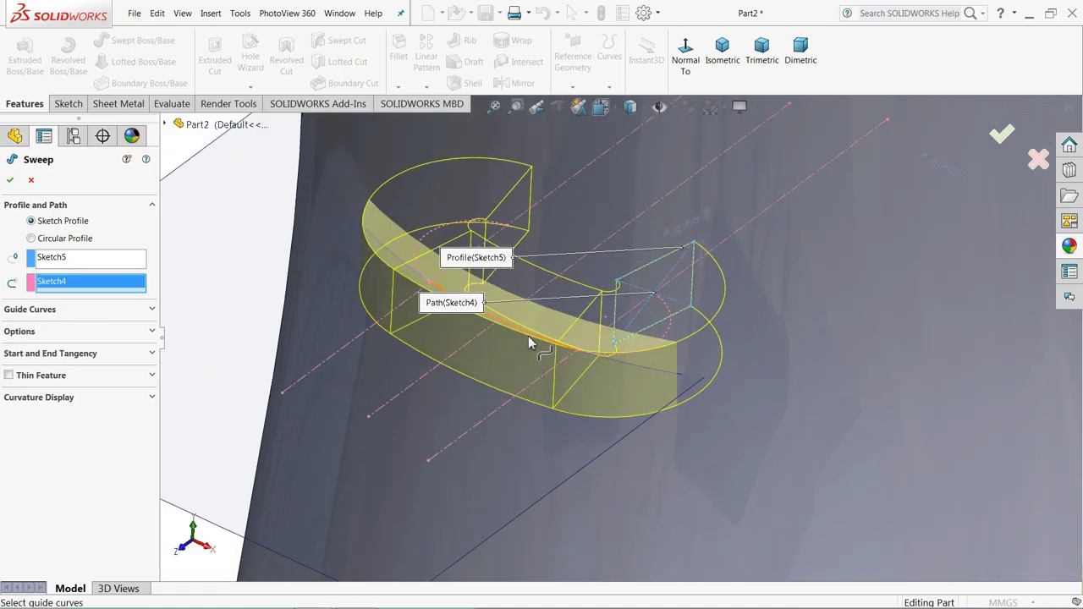
mouse_move(592, 356)
middle_down()
mouse_move(424, 288)
mouse_move(381, 259)
mouse_move(466, 330)
middle_up()
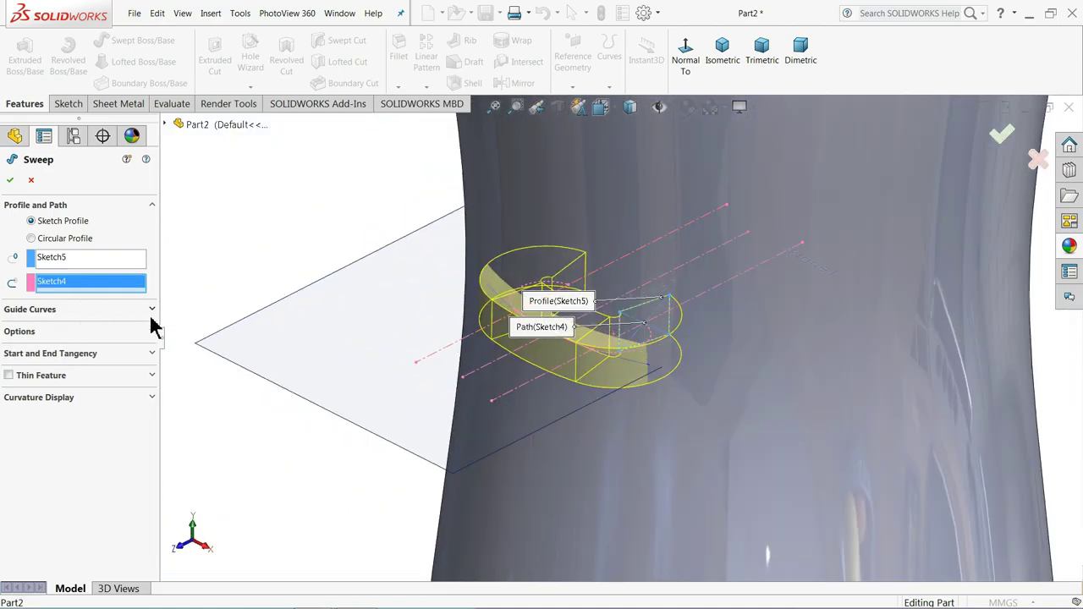
click(152, 310)
click(153, 310)
click(153, 332)
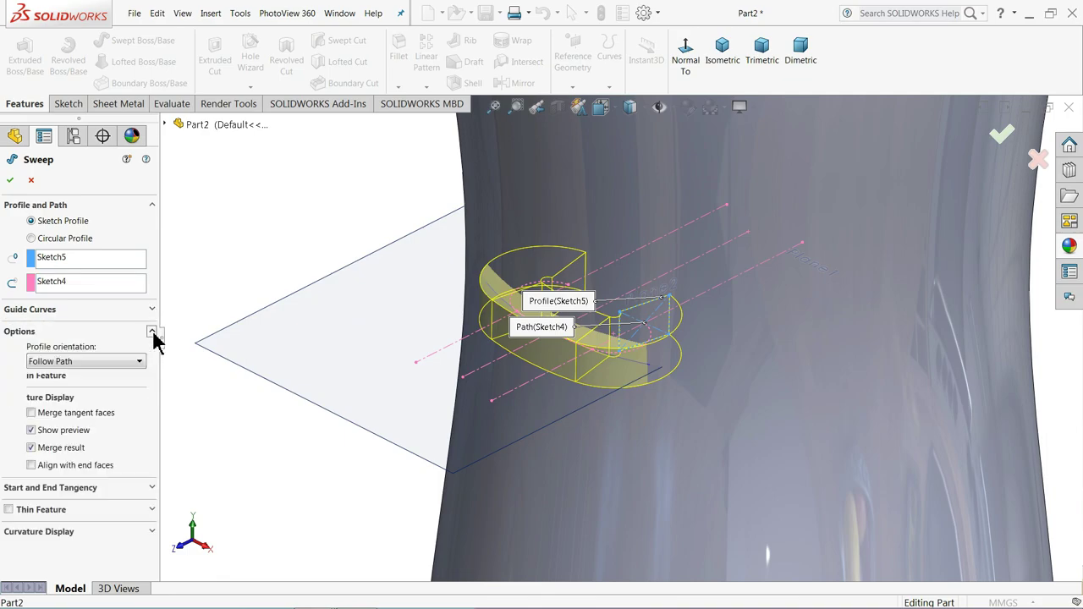
click(11, 181)
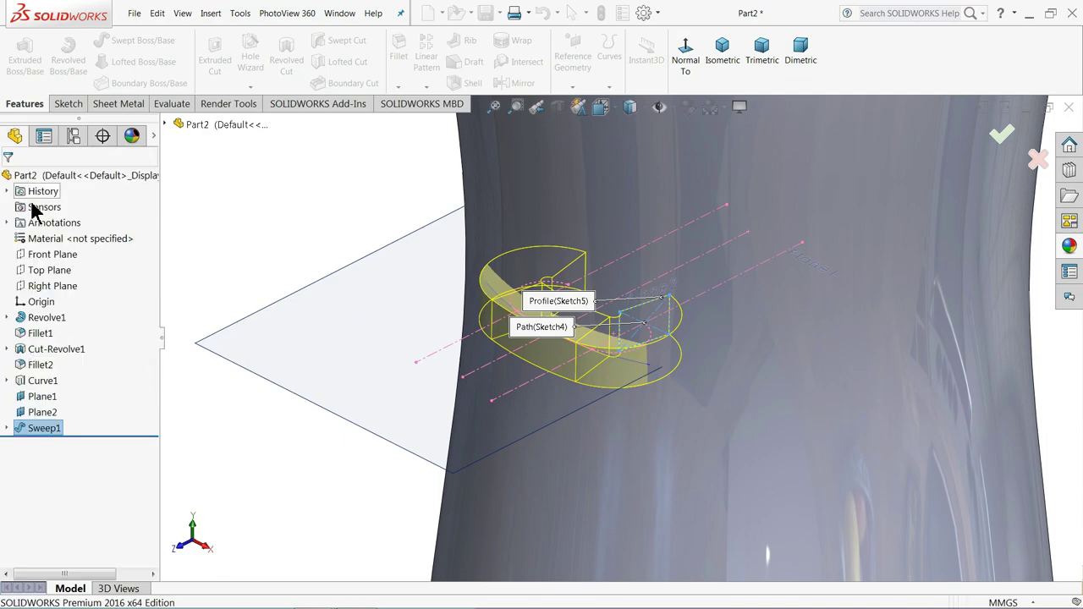
click(369, 280)
- Hide Plane1 and Plane2, then orbit and zoom in on the swept band
click(429, 244)
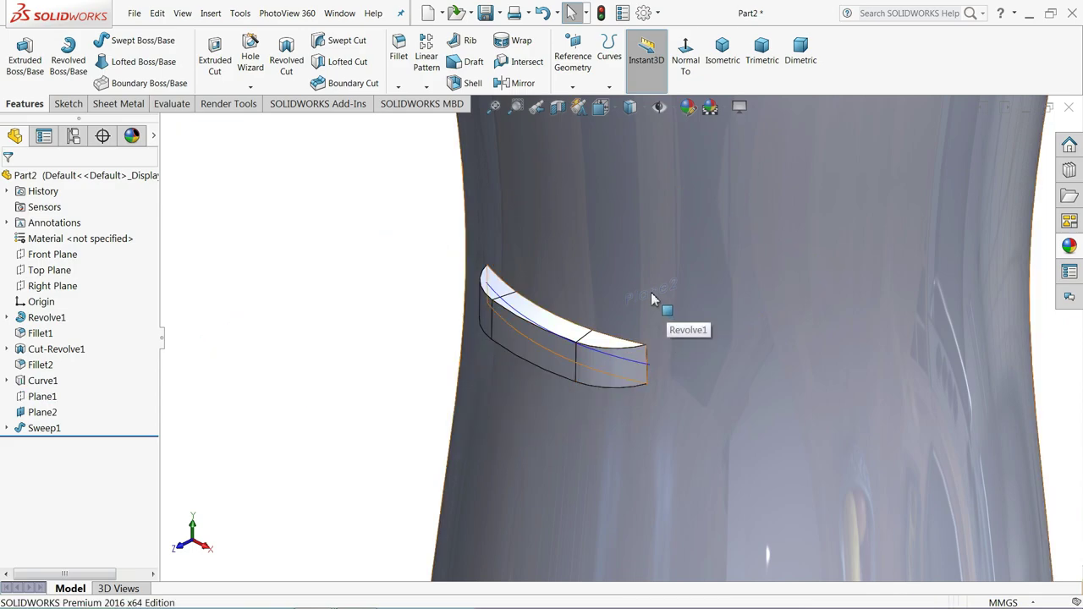
click(33, 412)
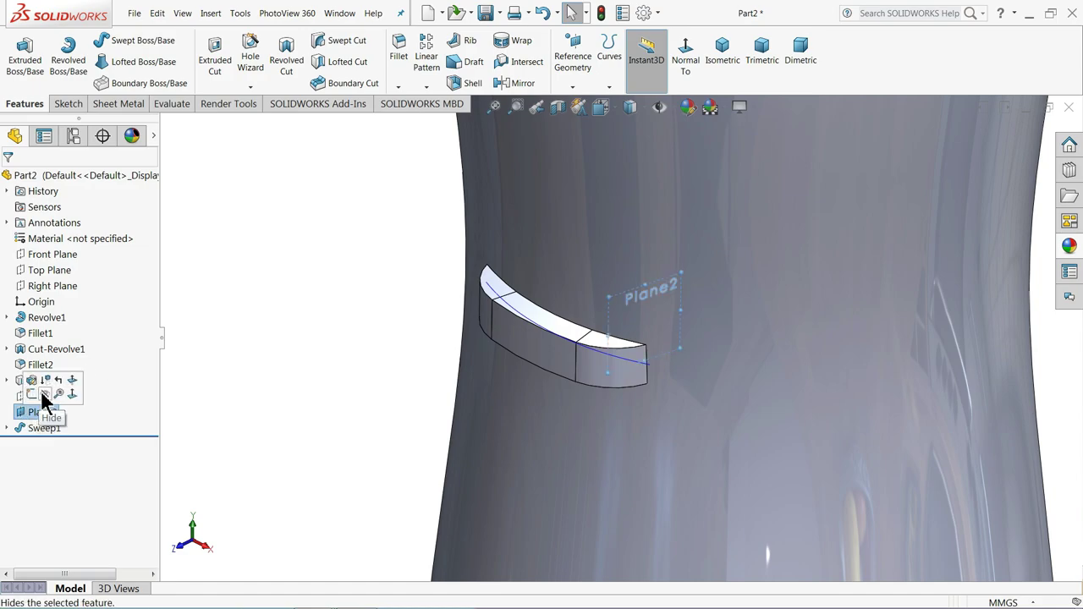
click(41, 392)
scroll(550, 351, down, 1)
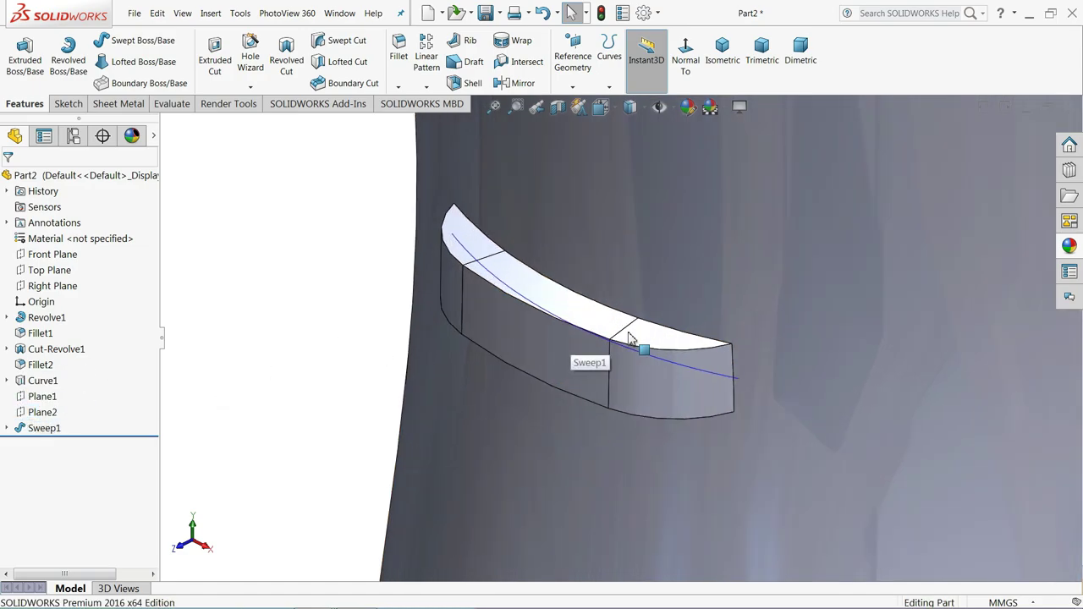
mouse_move(635, 348)
middle_down()
mouse_move(634, 313)
mouse_move(636, 334)
middle_up()
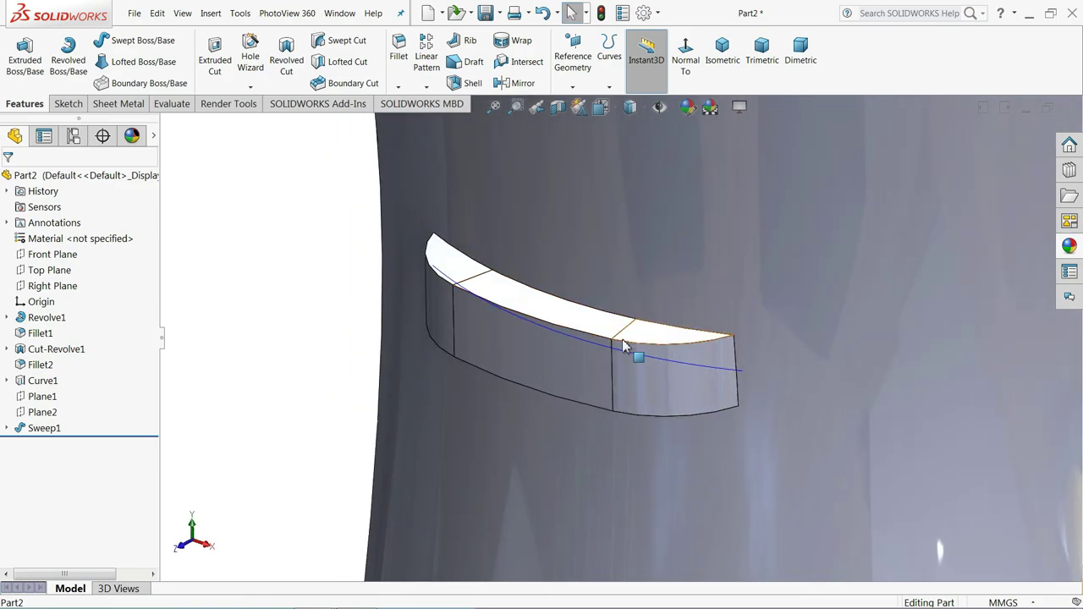
scroll(604, 358, down, 2)
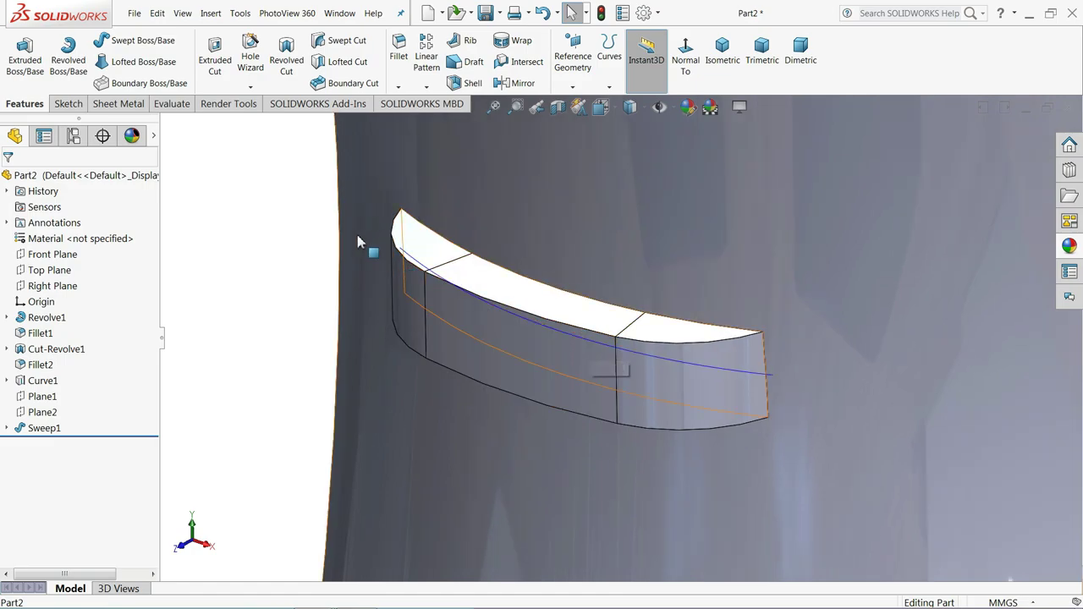
- Start a full-round fillet with the three top faces as Side Face Set 1
click(398, 53)
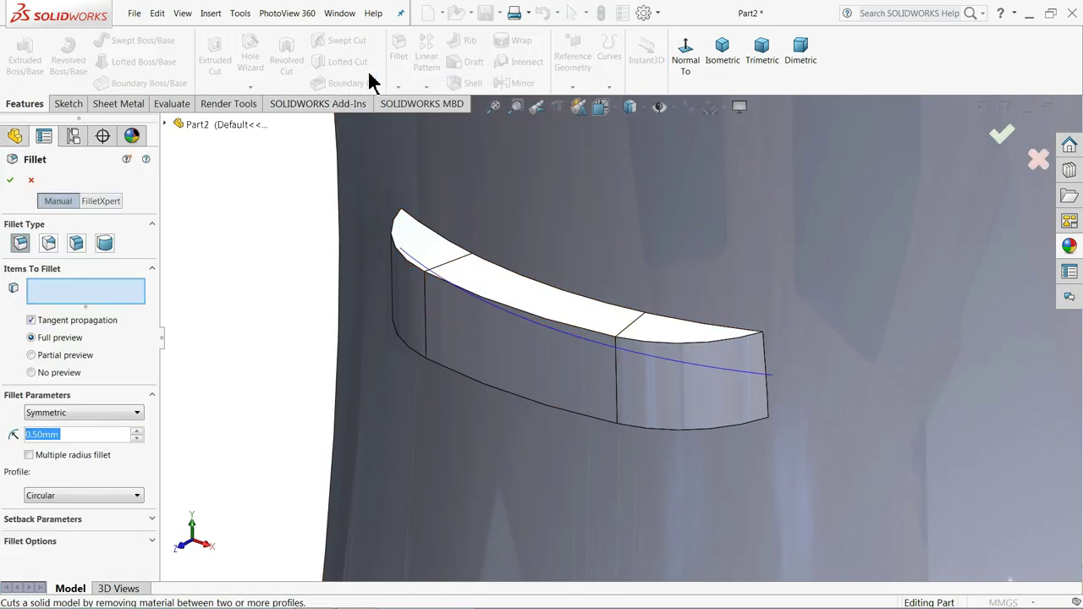
click(105, 245)
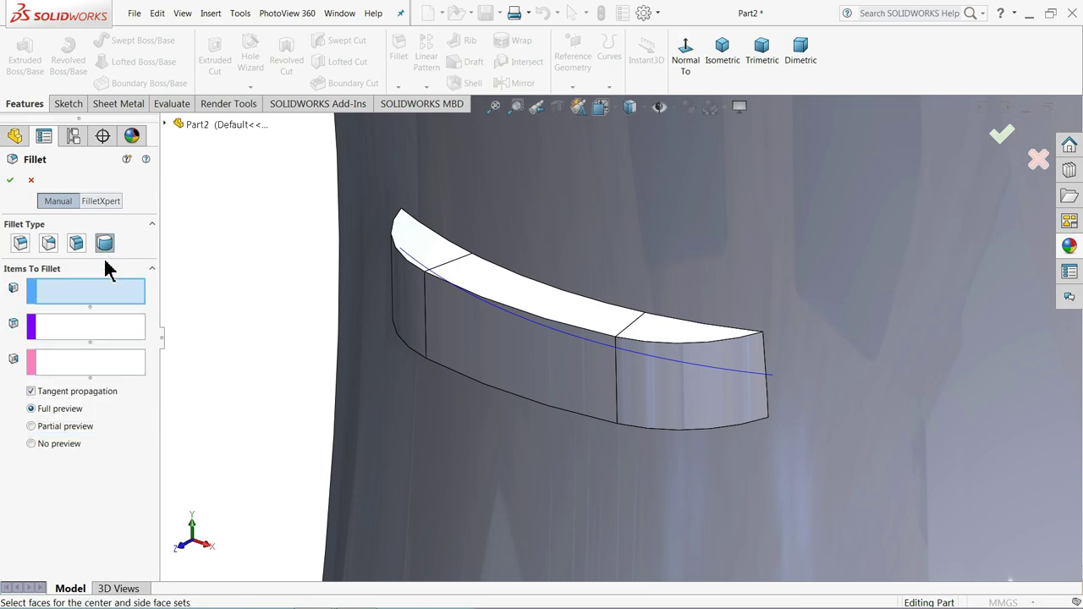
click(655, 339)
click(499, 299)
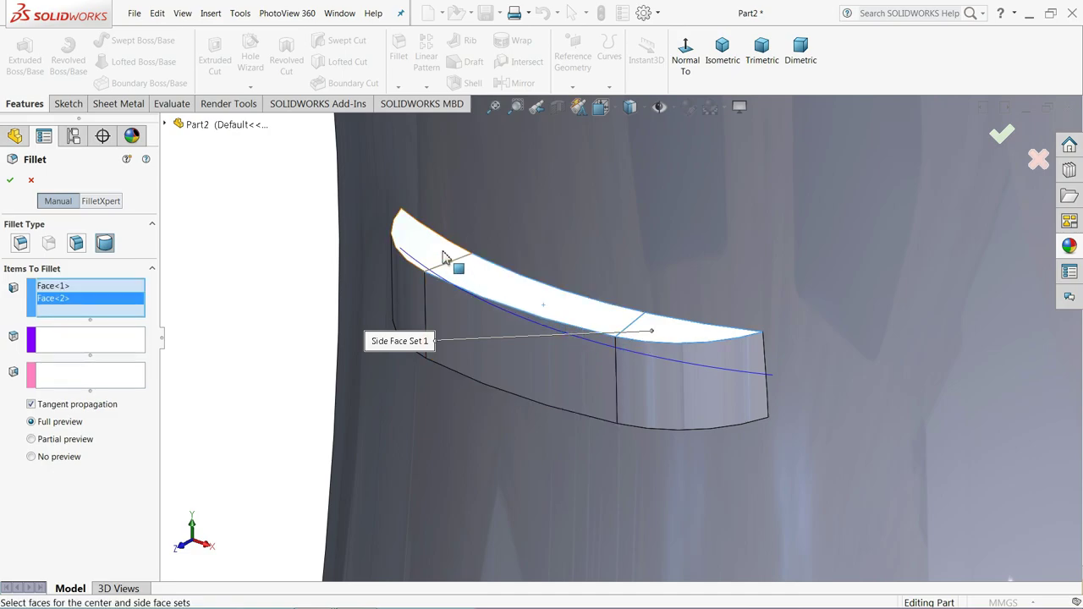
click(445, 256)
- Set the three outer face segments as the Center Face Set
click(81, 354)
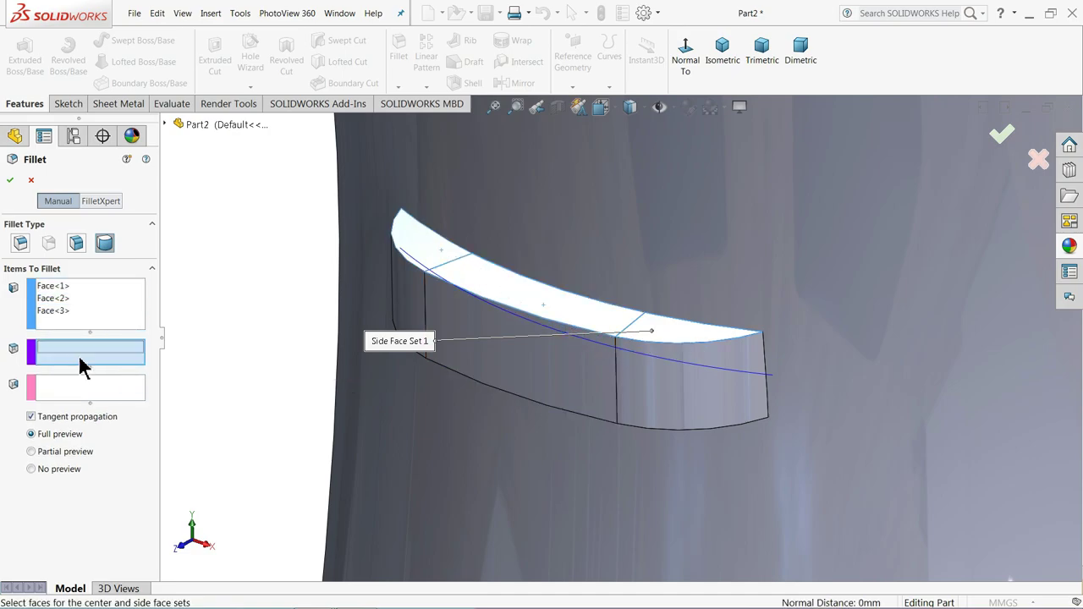
click(677, 381)
click(551, 379)
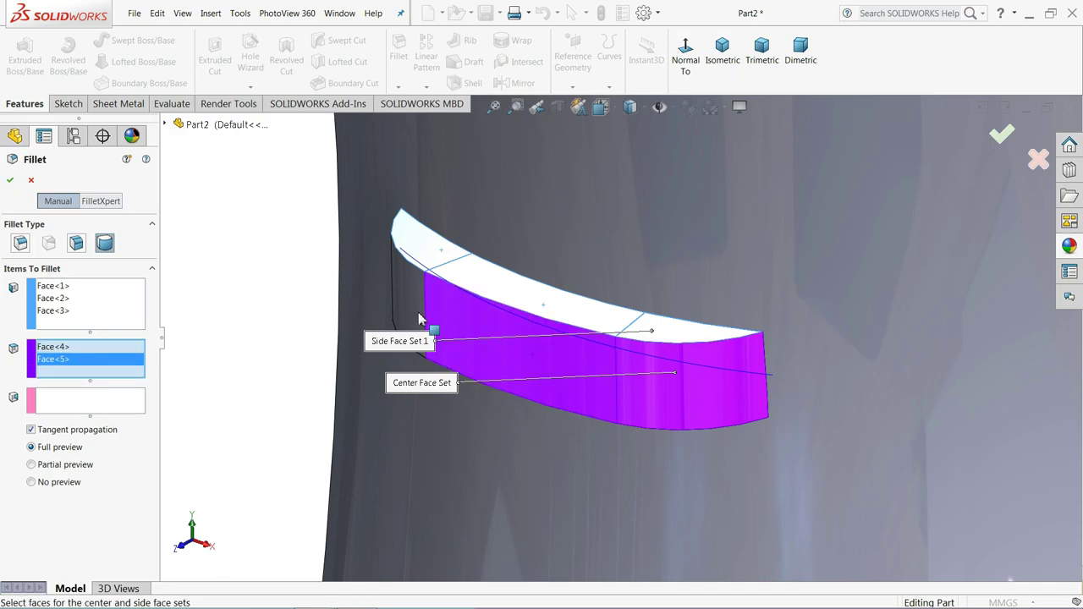
click(413, 317)
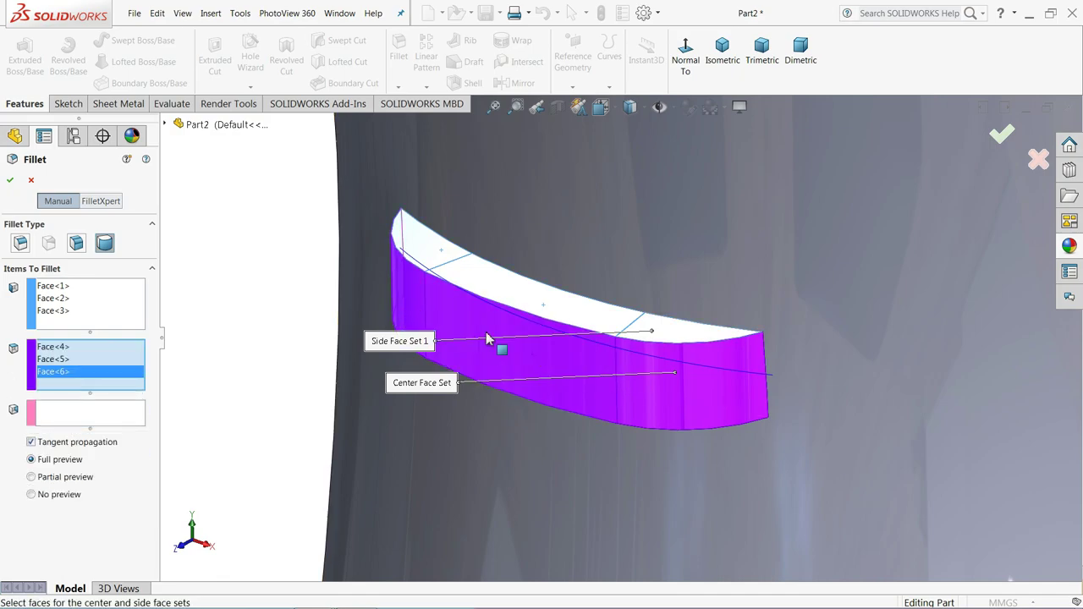
- Add the three bottom faces as Side Face Set 2 and finish Fillet3
click(92, 417)
scroll(290, 423, down, 3)
scroll(307, 282, down, 3)
scroll(309, 292, down, 2)
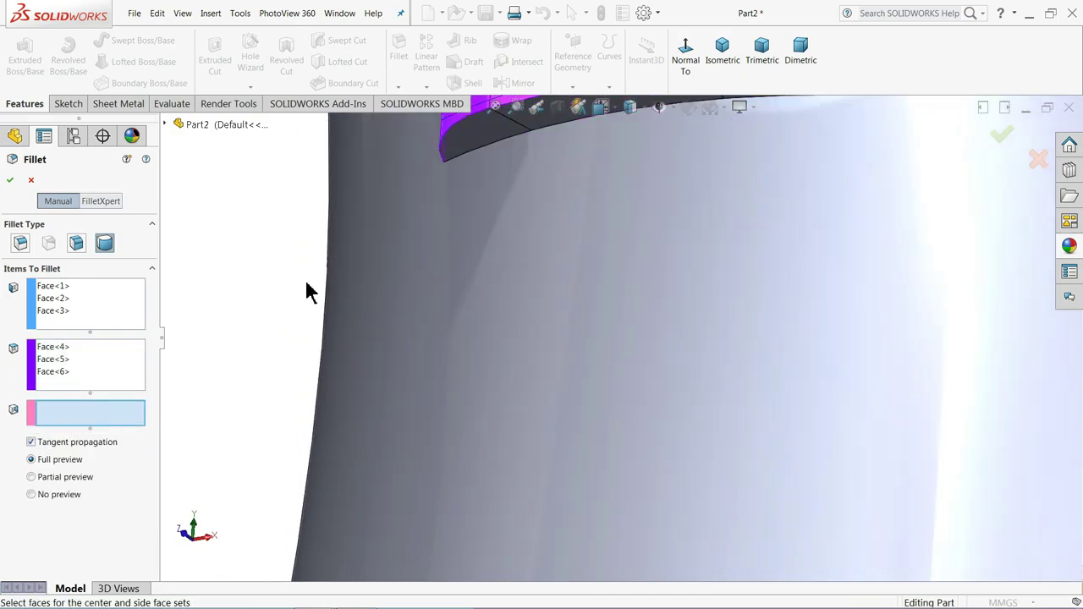
scroll(708, 203, up, 5)
scroll(660, 248, down, 2)
click(660, 240)
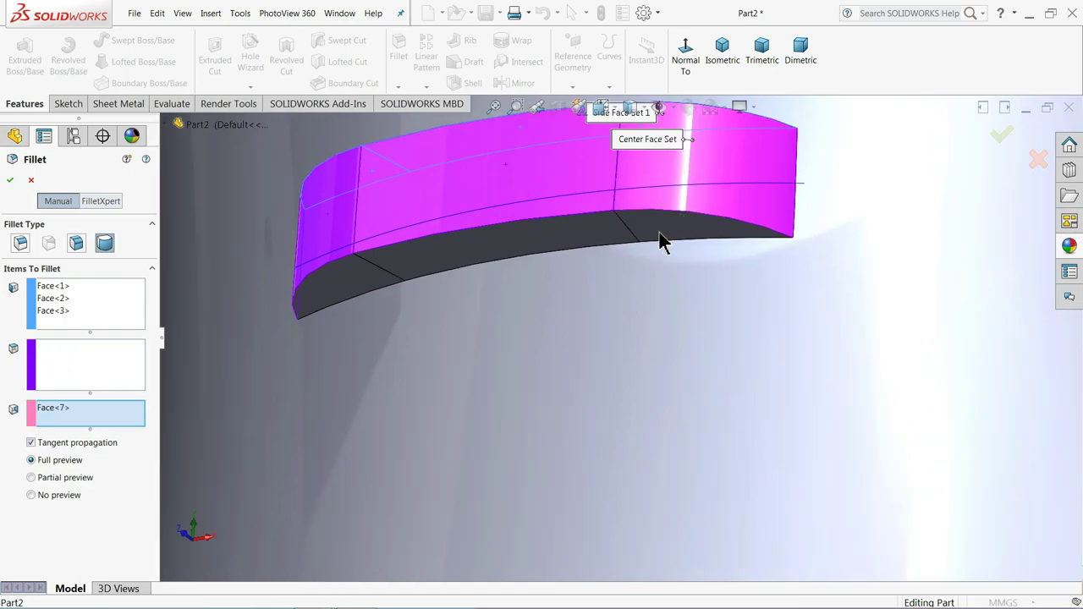
click(548, 235)
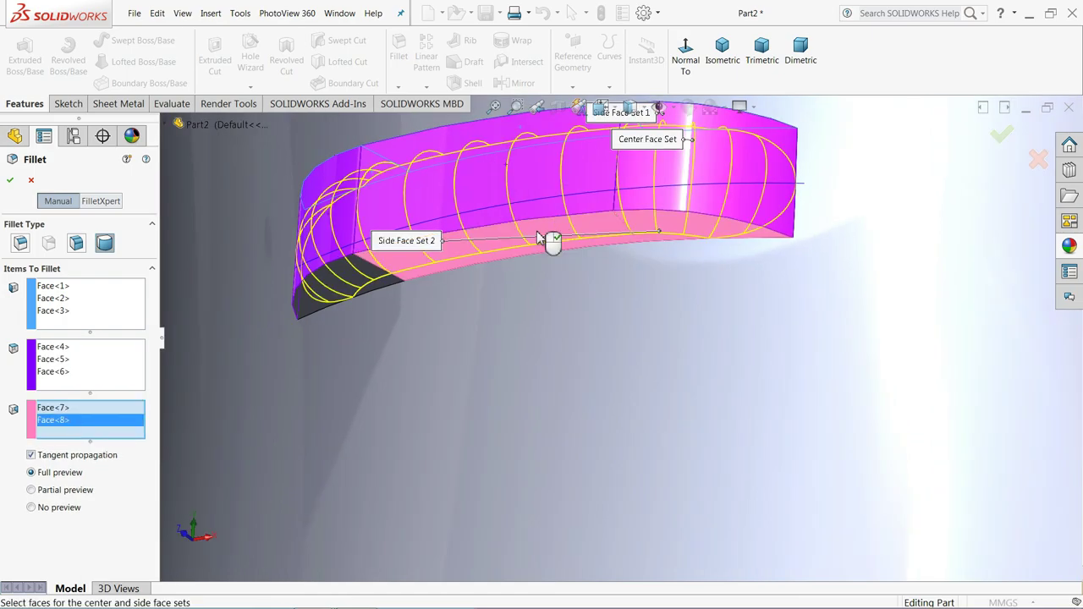
click(351, 278)
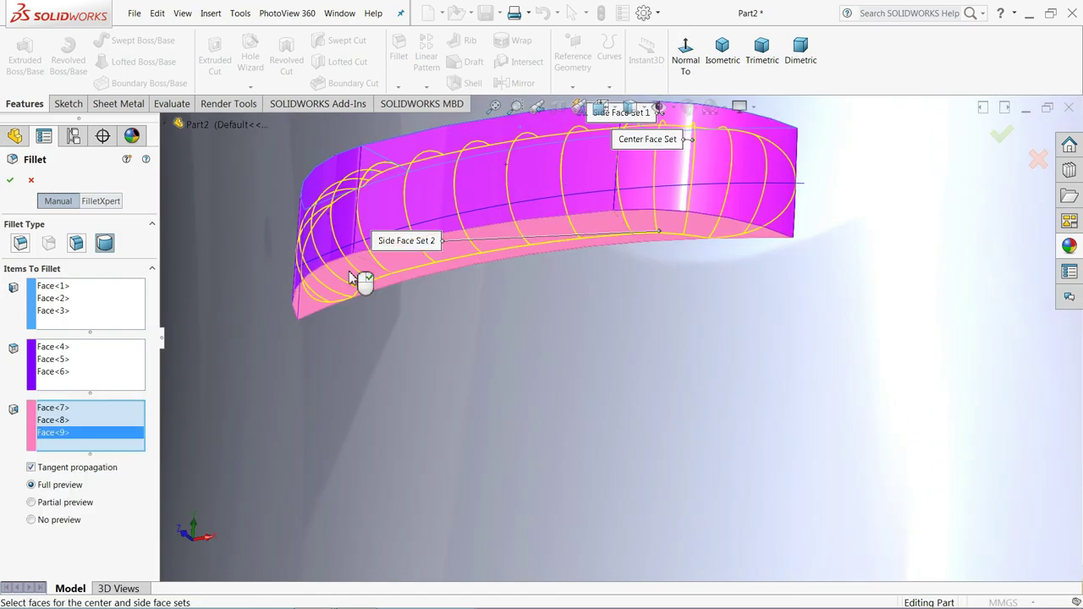
click(9, 181)
mouse_move(452, 231)
middle_down()
mouse_move(505, 206)
mouse_move(530, 221)
mouse_move(513, 333)
mouse_move(507, 319)
middle_up()
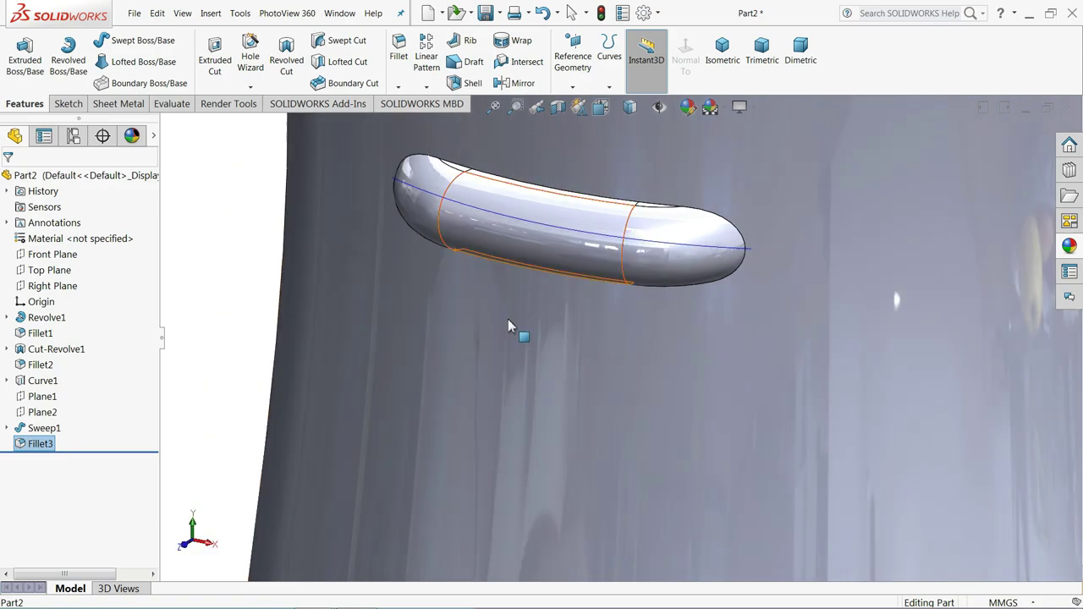
scroll(508, 316, down, 3)
scroll(554, 315, down, 3)
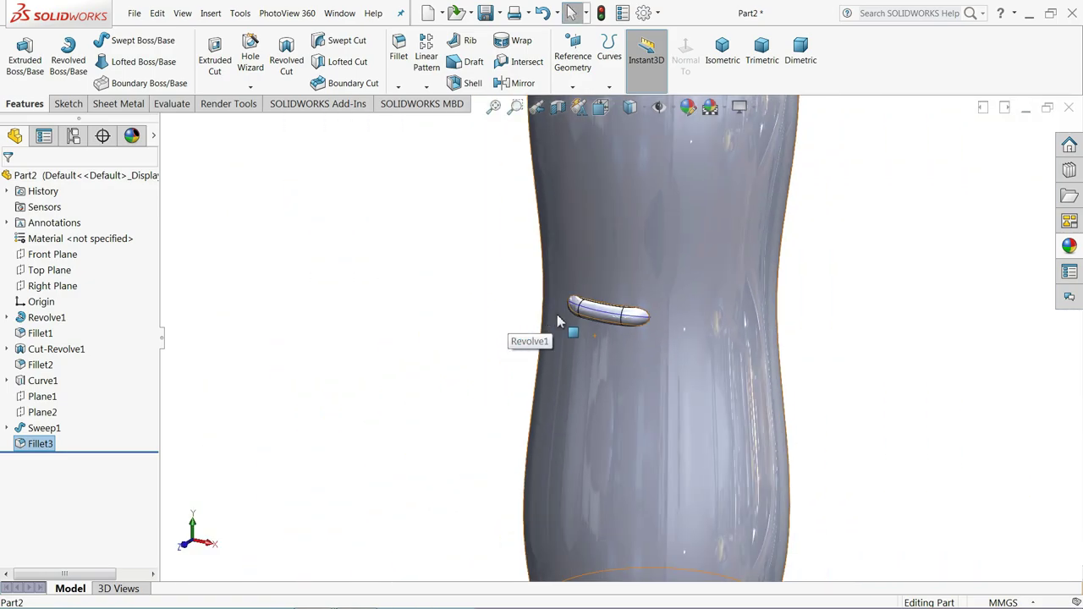
scroll(584, 346, down, 2)
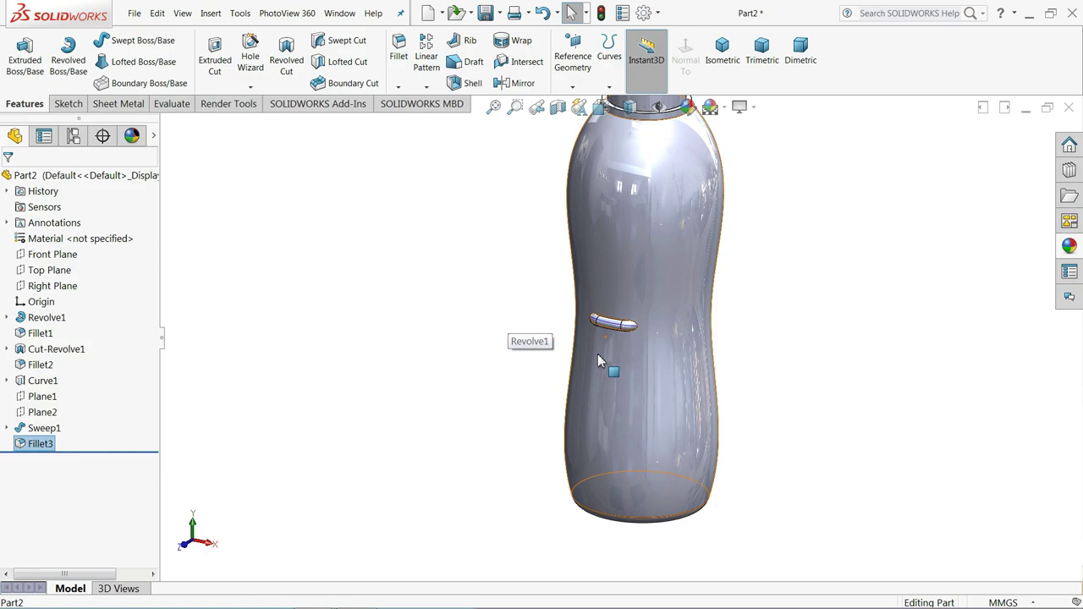
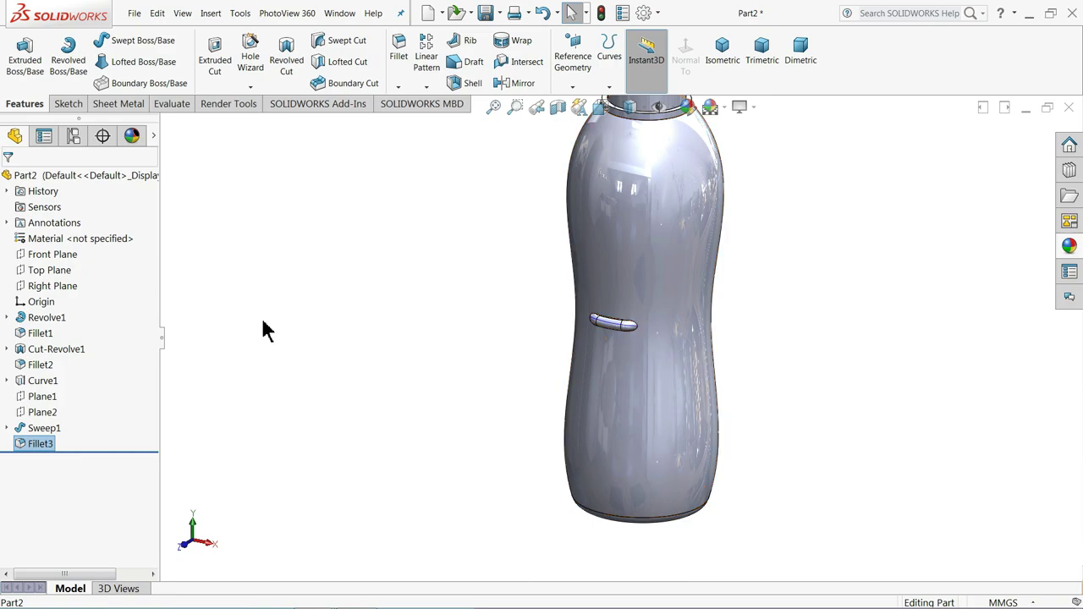
- Start a sketch on the Front Plane, viewed normal to it, and draw a vertical centreline up the bottle axis
click(34, 256)
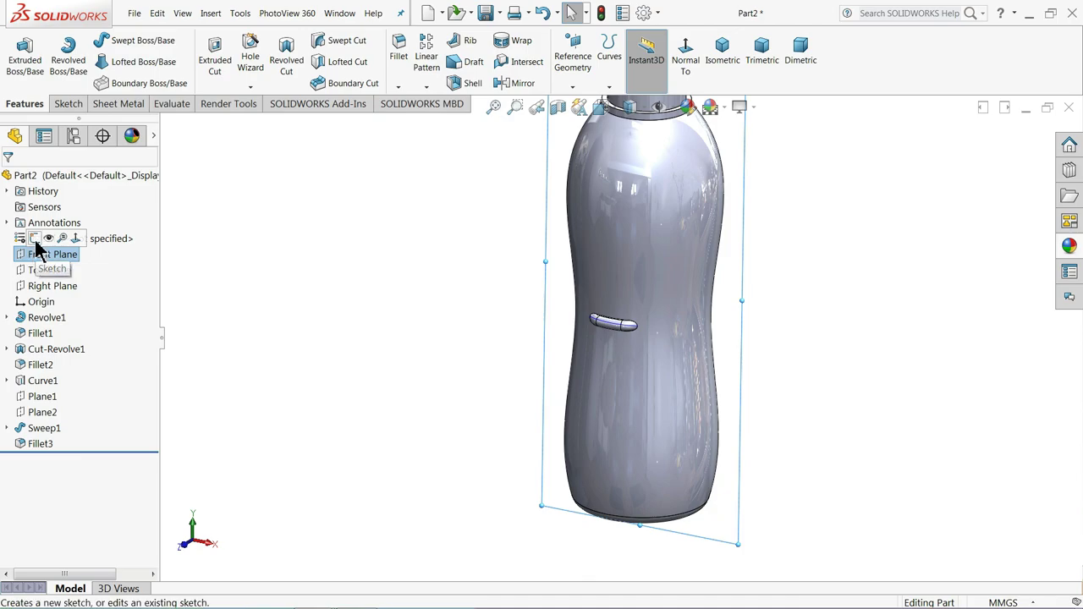
click(685, 58)
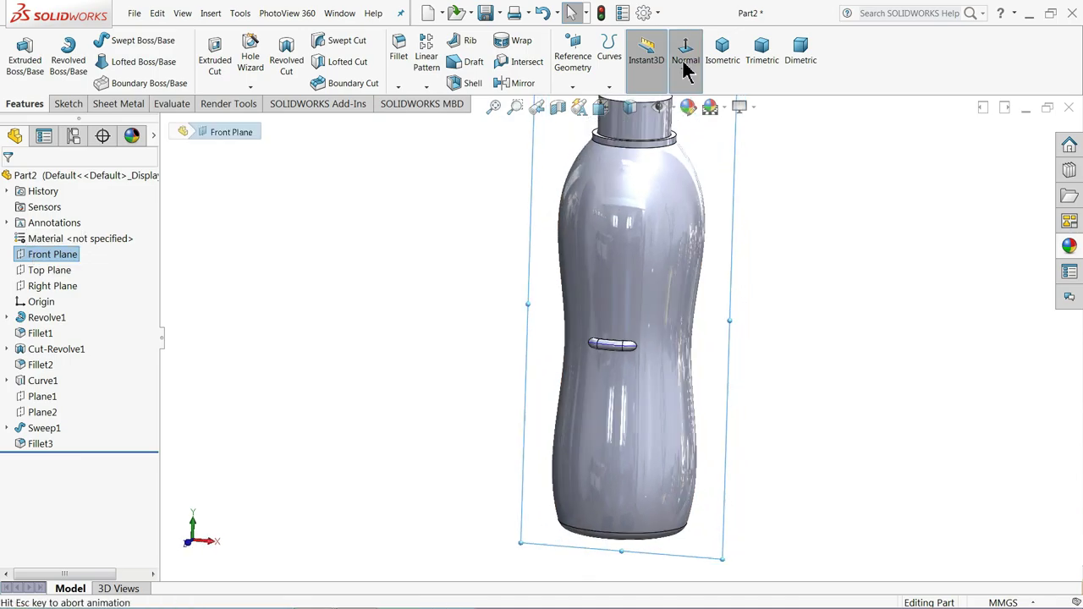
click(68, 103)
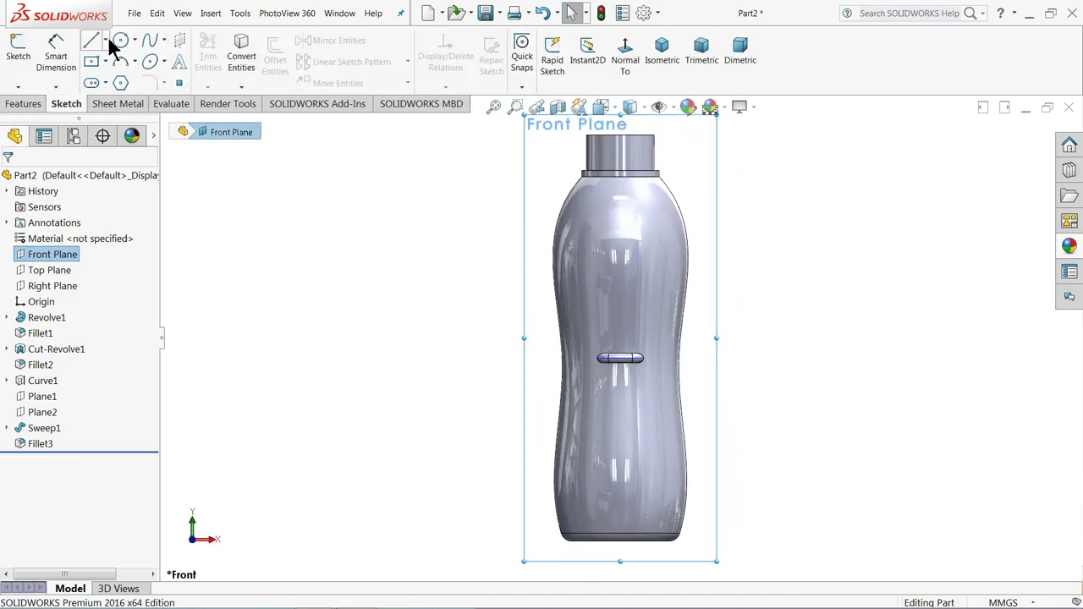
click(106, 44)
click(118, 75)
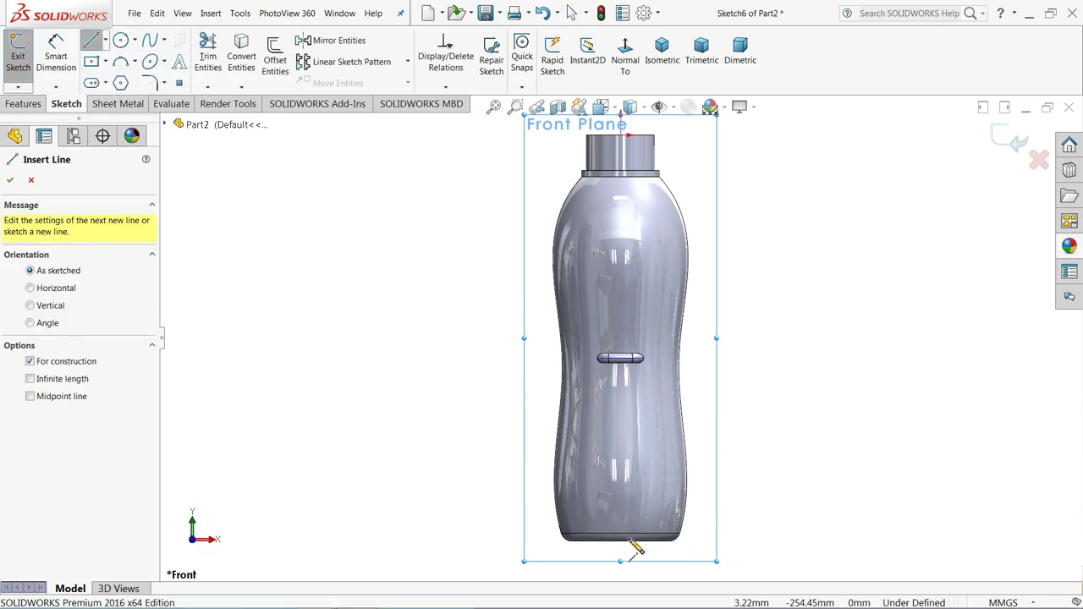
click(620, 541)
click(620, 435)
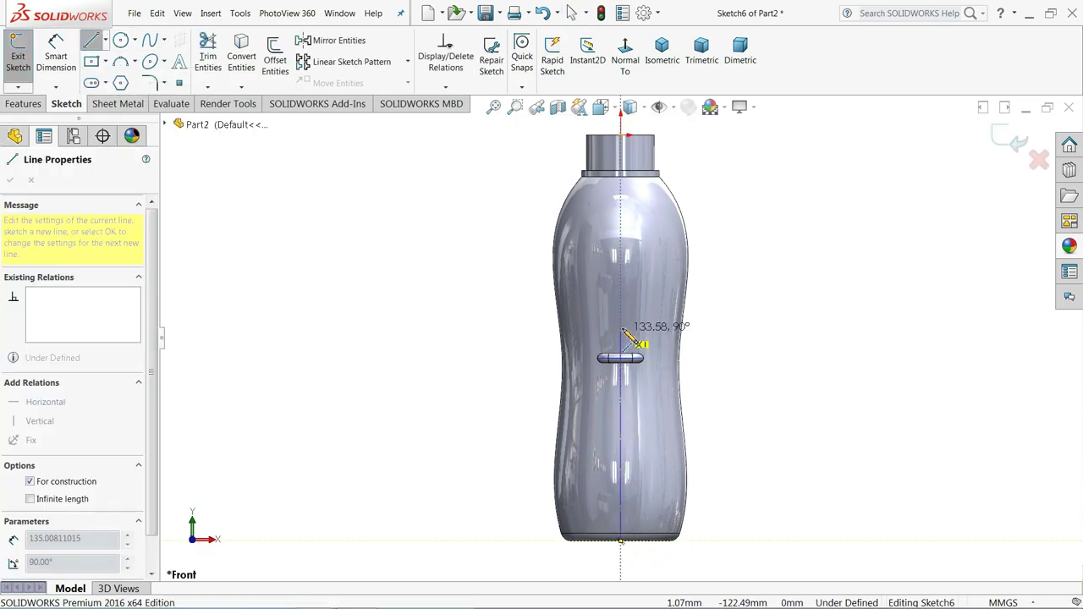
right_click(657, 311)
click(677, 318)
scroll(652, 448, down, 3)
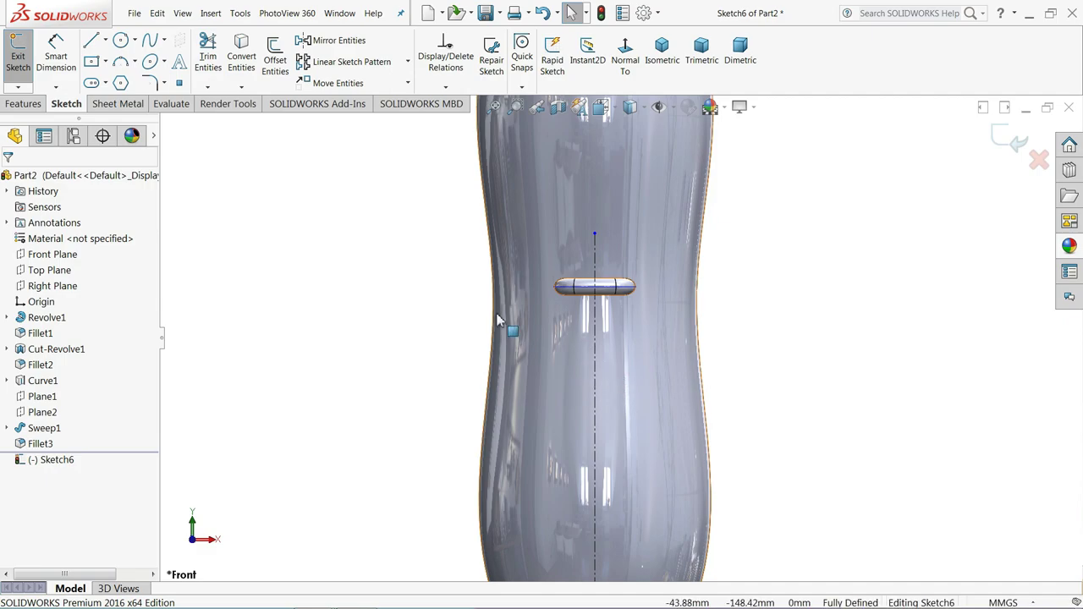
- Draw a horizontal line across the axis and make its endpoints symmetric about the centreline
click(91, 43)
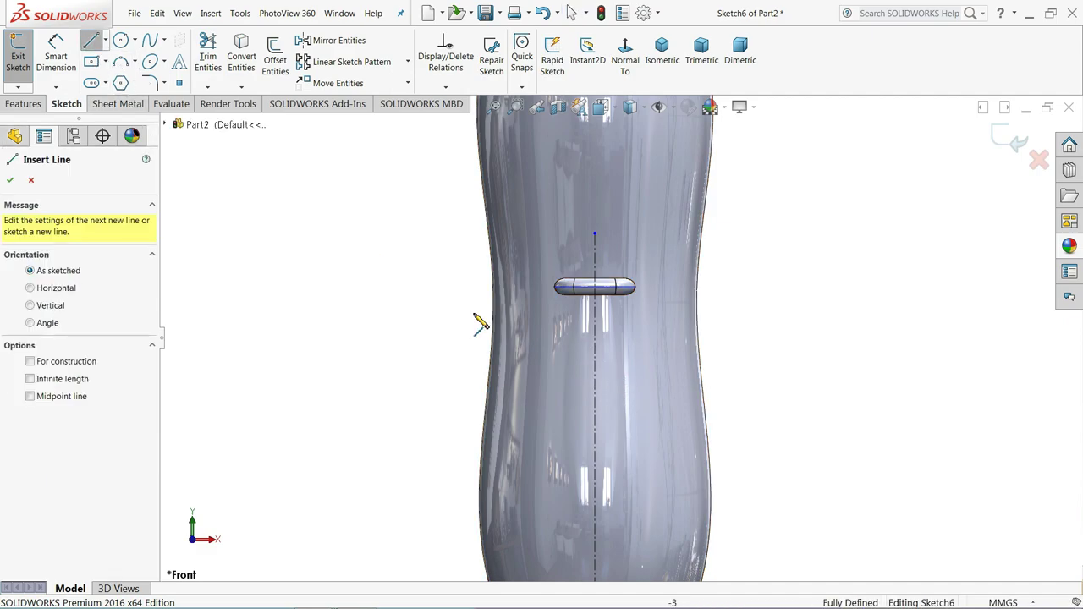
click(545, 349)
click(658, 349)
right_click(670, 315)
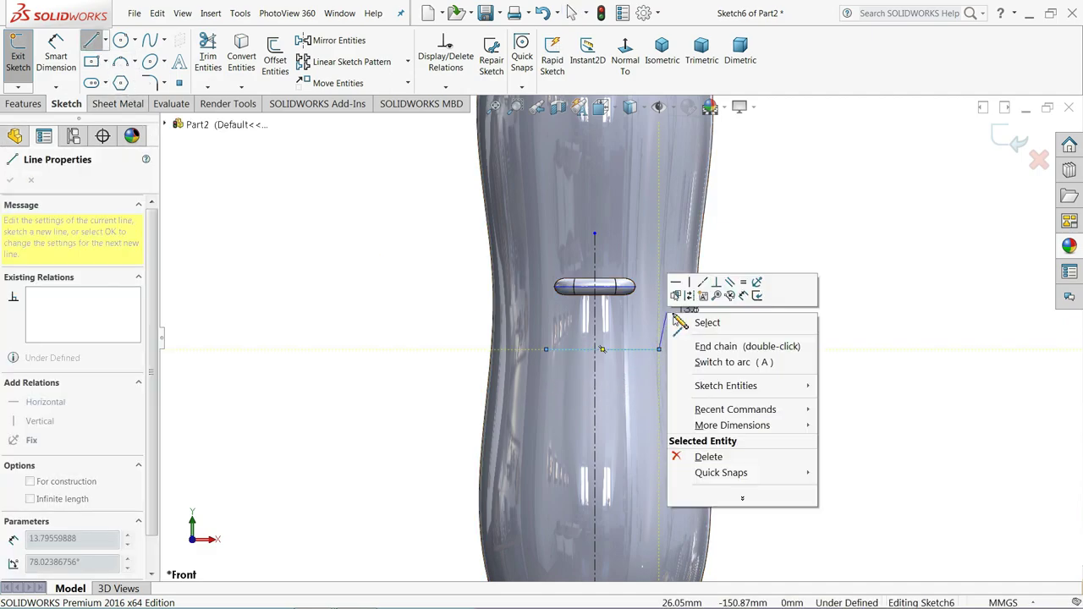
click(699, 322)
scroll(623, 358, down, 2)
scroll(623, 358, down, 2)
click(607, 353)
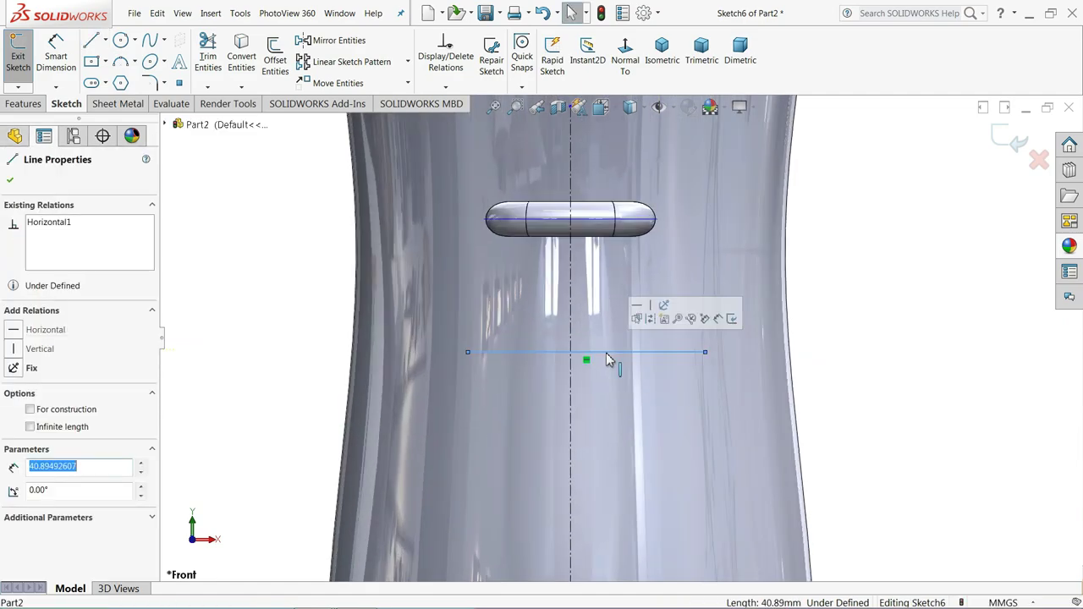
click(571, 383)
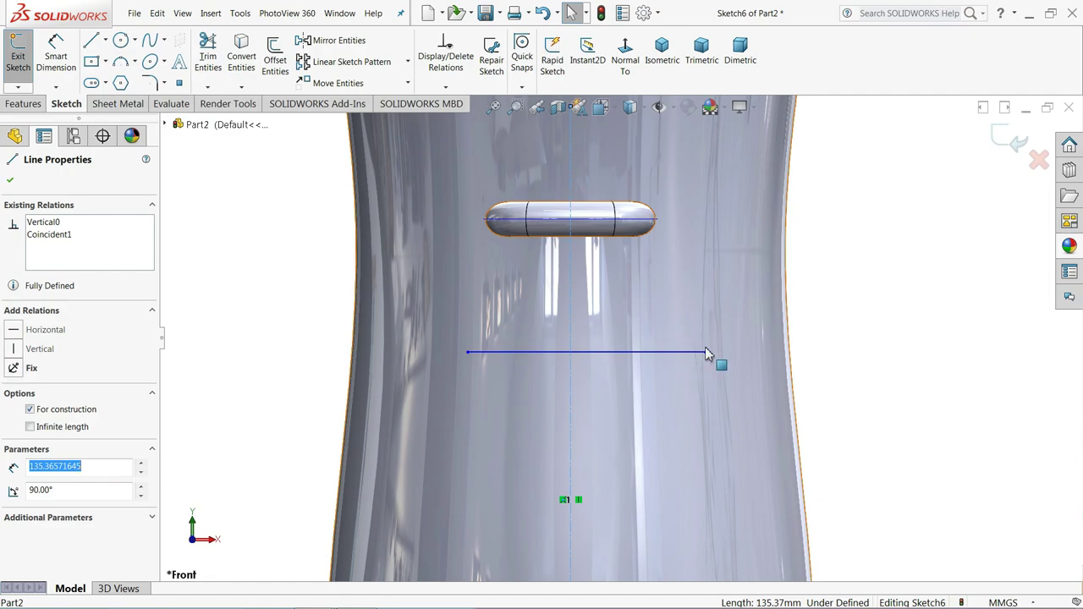
ctrl+click(468, 352)
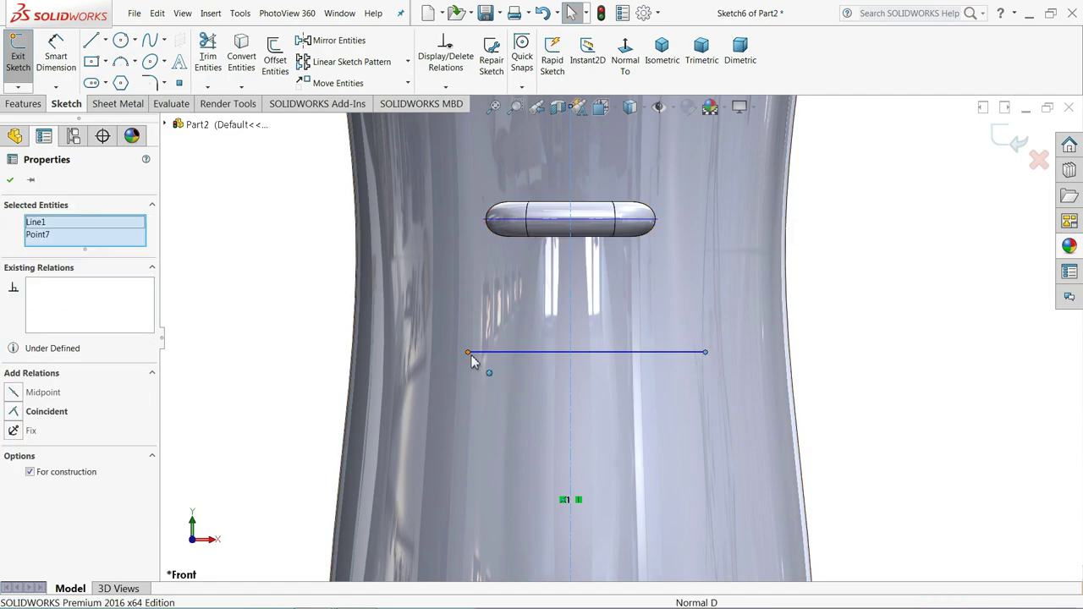
ctrl+click(470, 354)
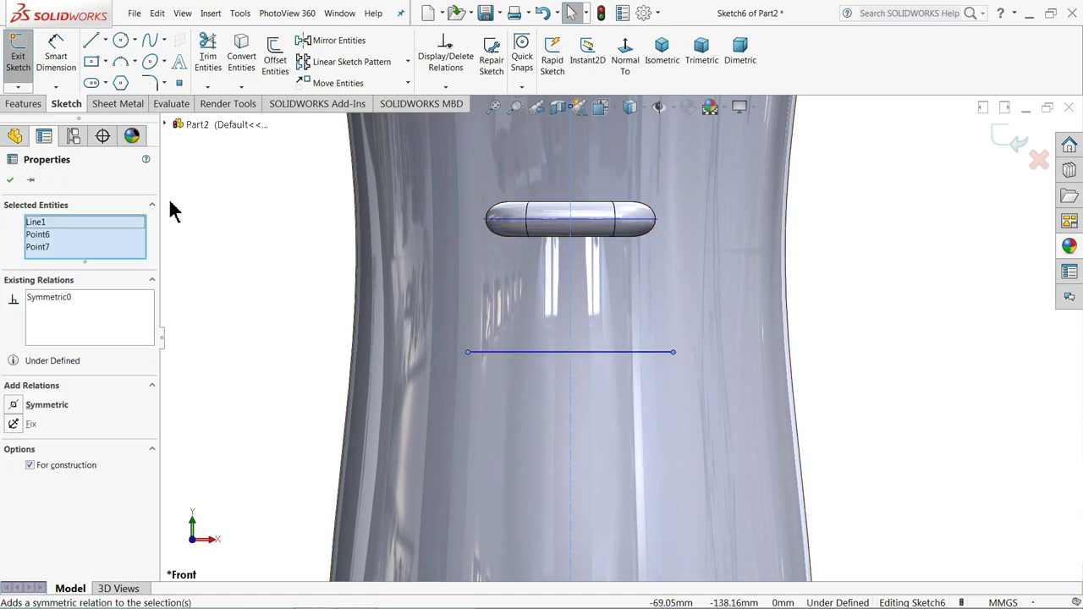
- Dimension the line 25 mm long and 25 mm below the grip, then exit the sketch
click(47, 68)
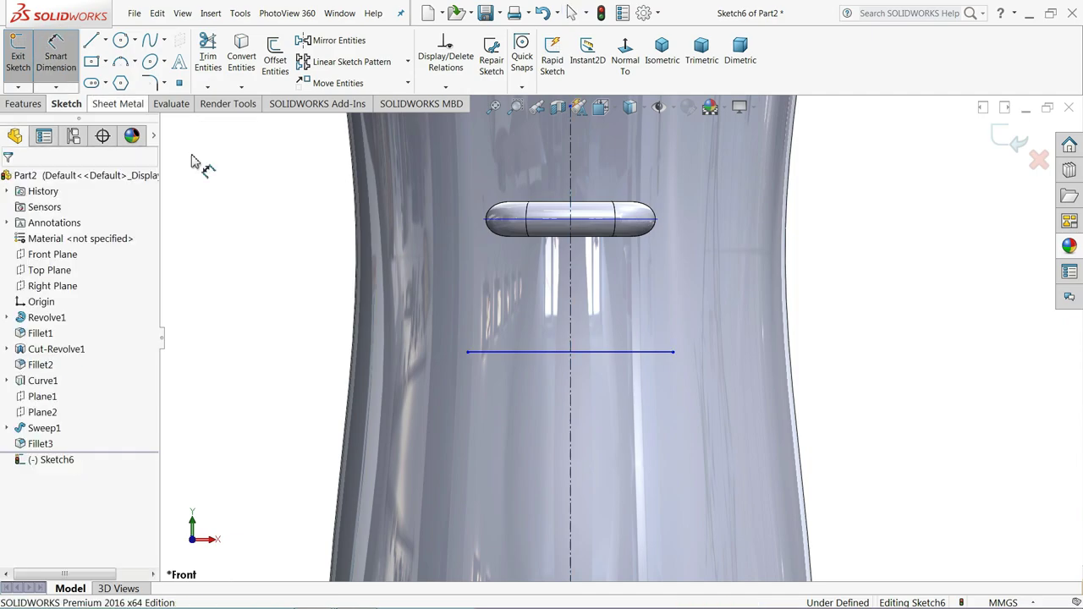
click(560, 360)
click(556, 335)
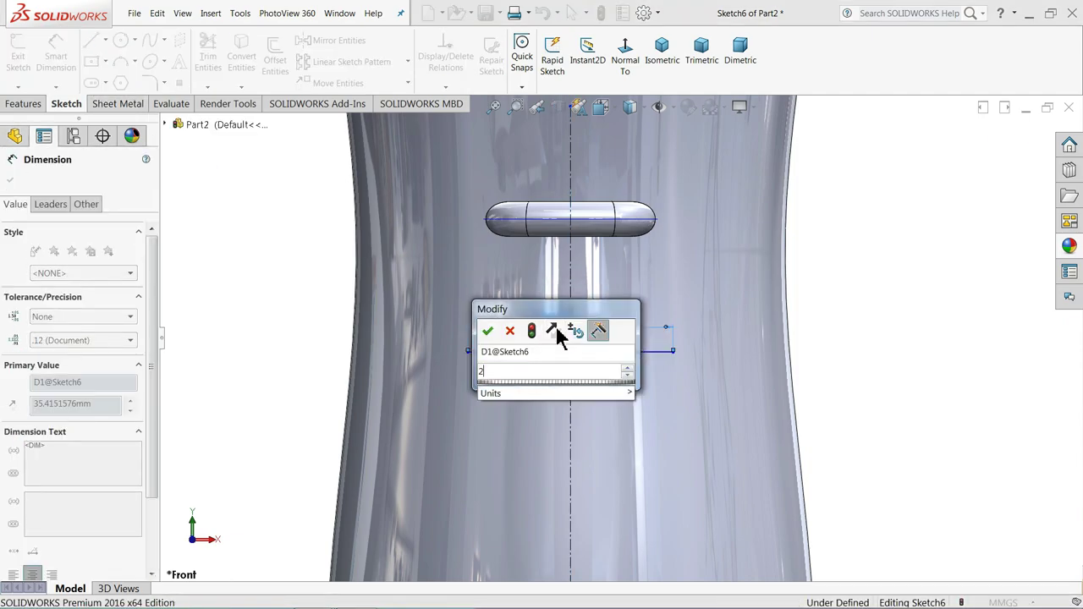
text(25)
key(Return)
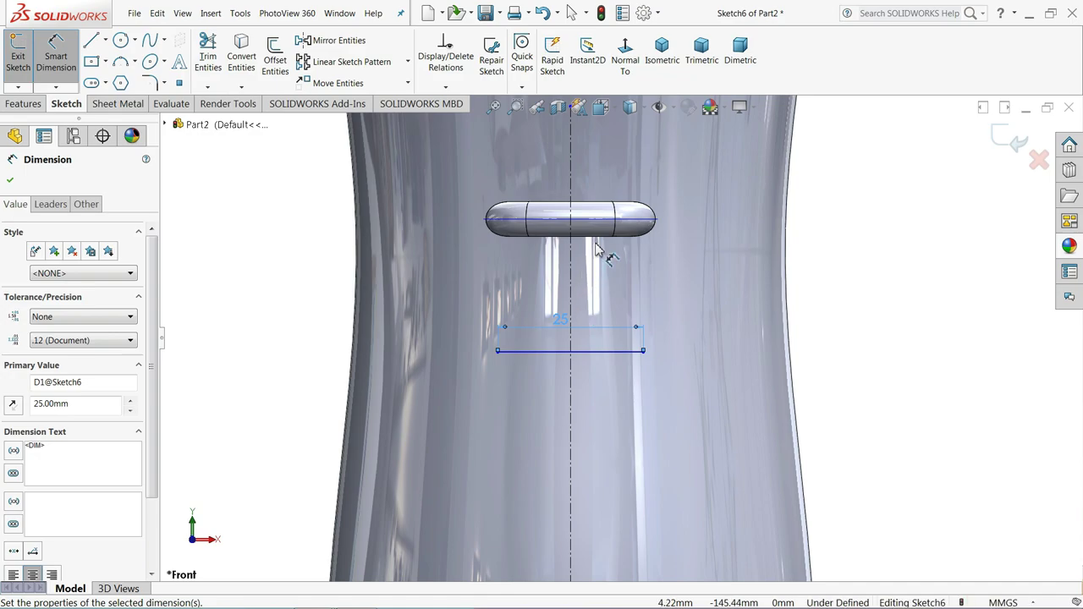
click(620, 355)
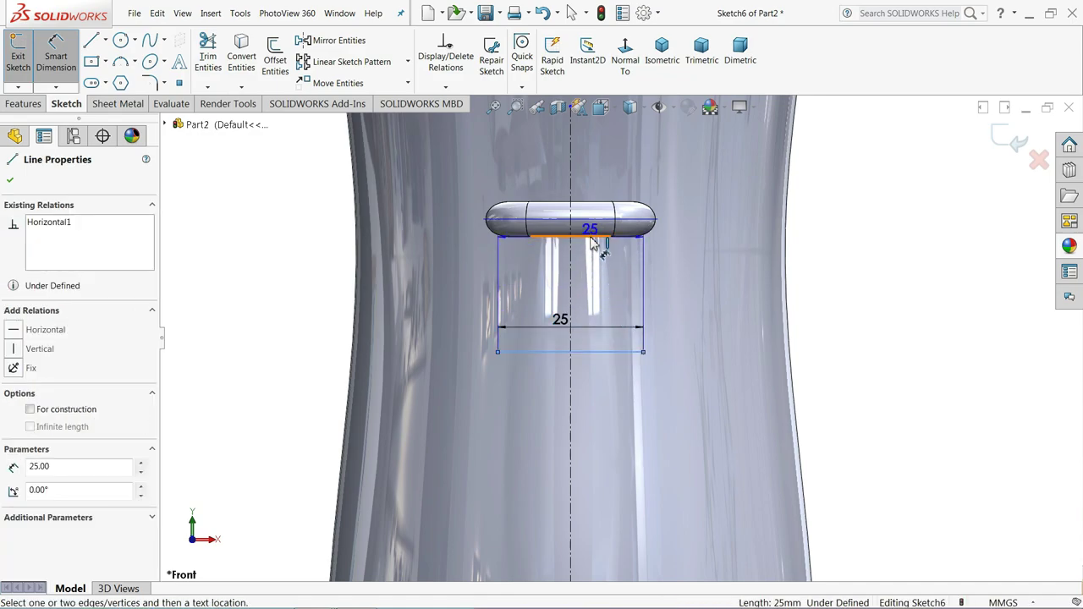
click(592, 224)
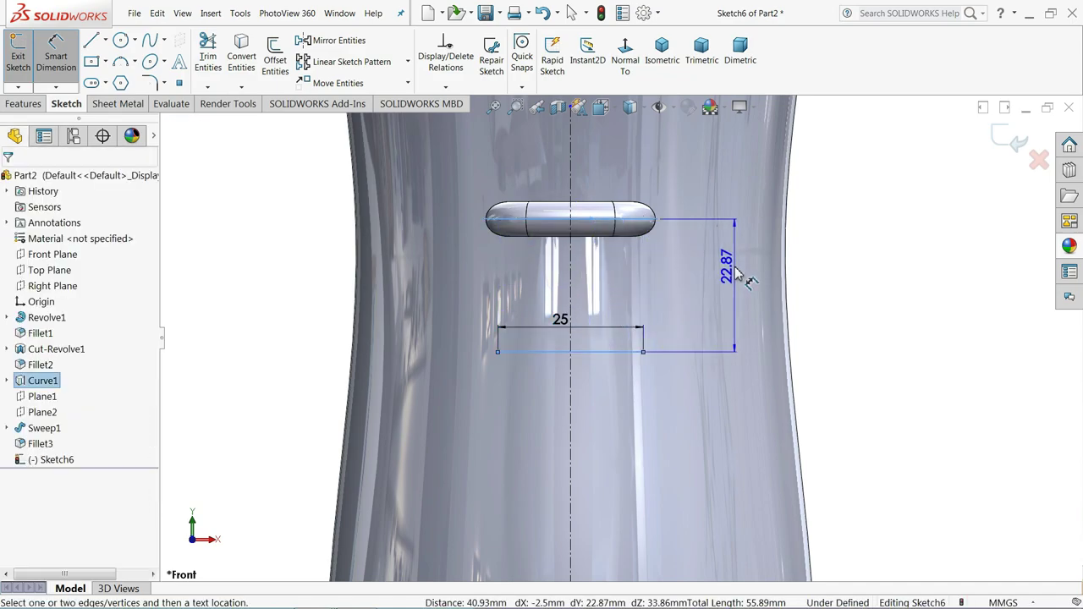
click(733, 269)
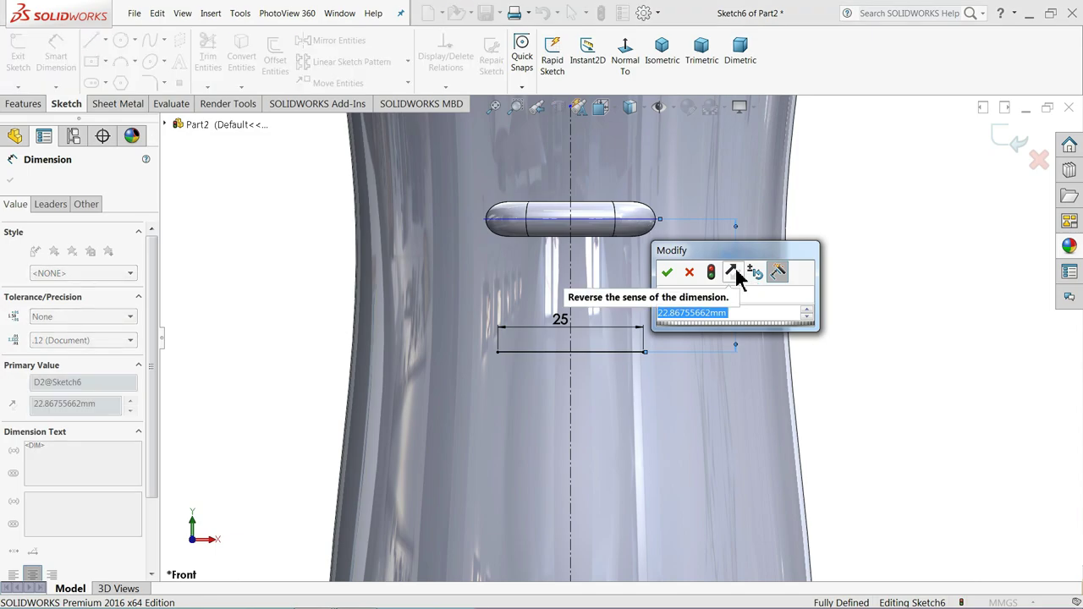
text(25)
key(Return)
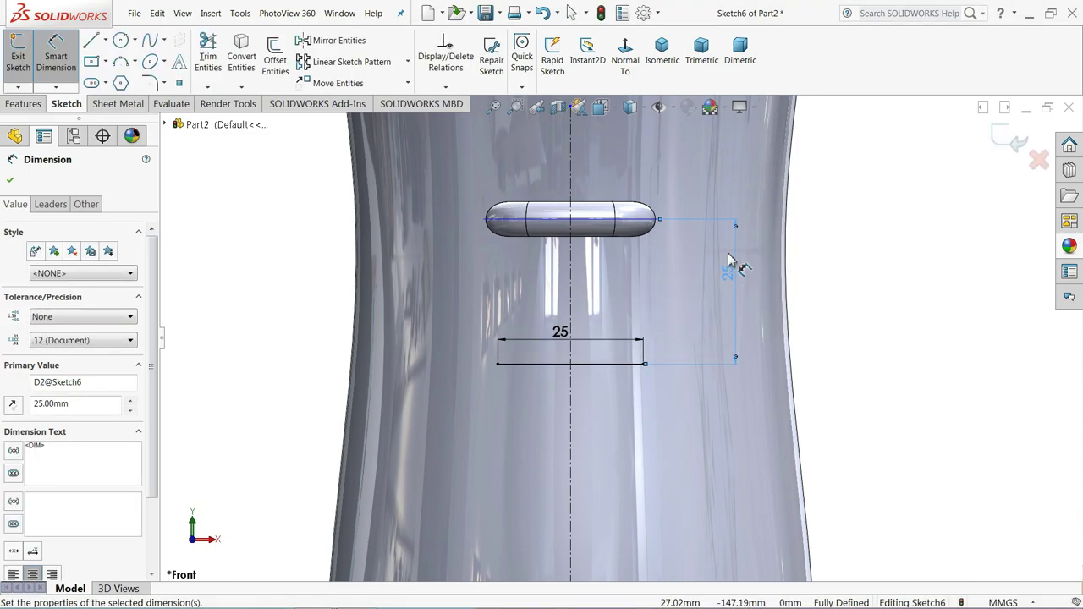
click(1003, 143)
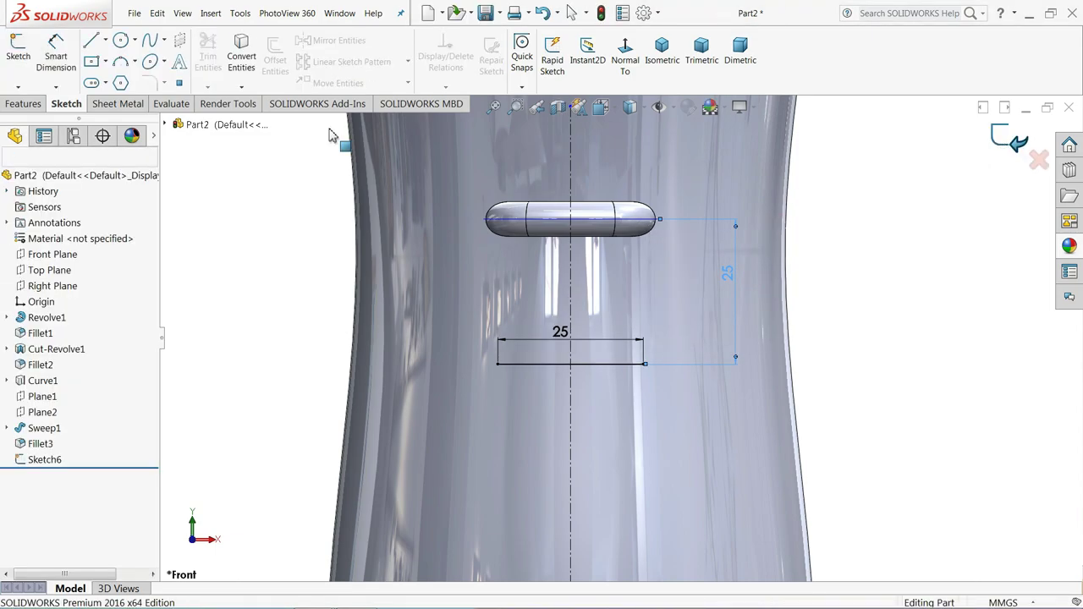
- Project Sketch6 onto the bottle's side face as a projected curve
click(25, 106)
click(611, 51)
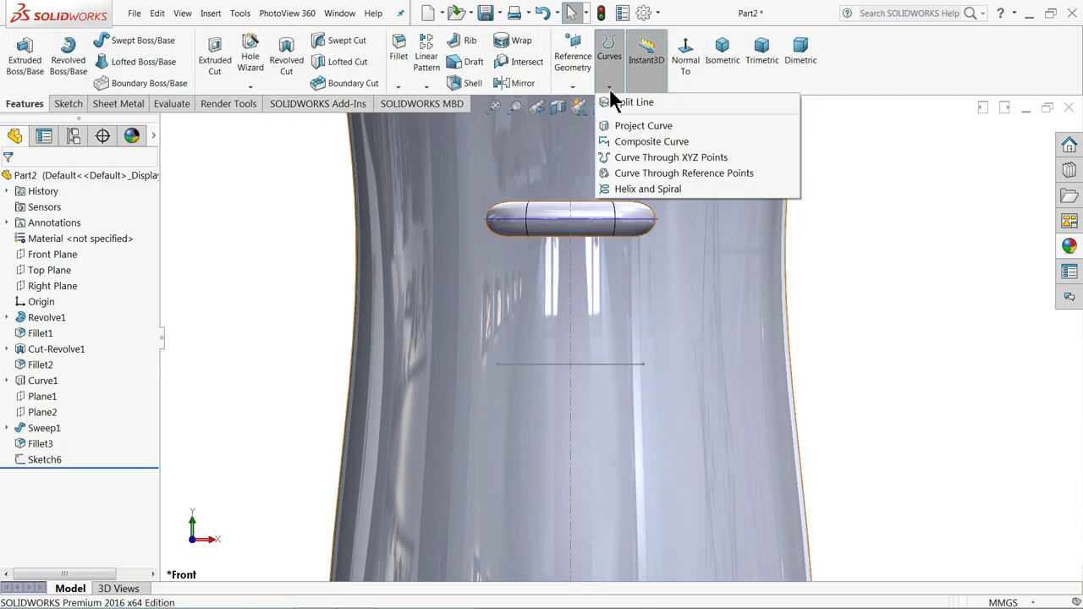
click(622, 127)
scroll(615, 355, up, 3)
mouse_move(587, 440)
middle_down()
mouse_move(536, 375)
mouse_move(565, 424)
middle_up()
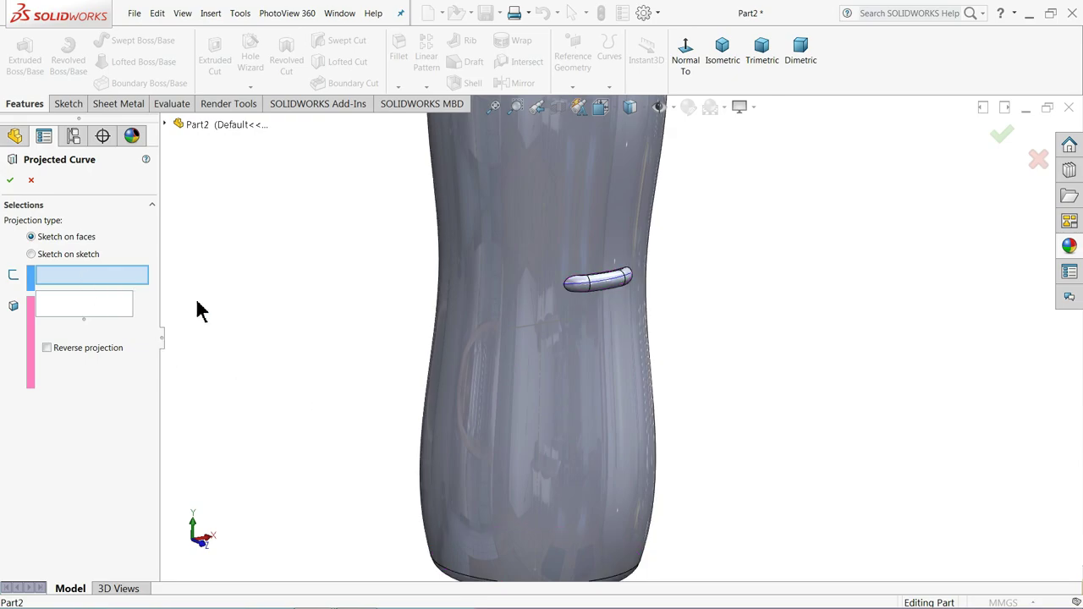
click(541, 328)
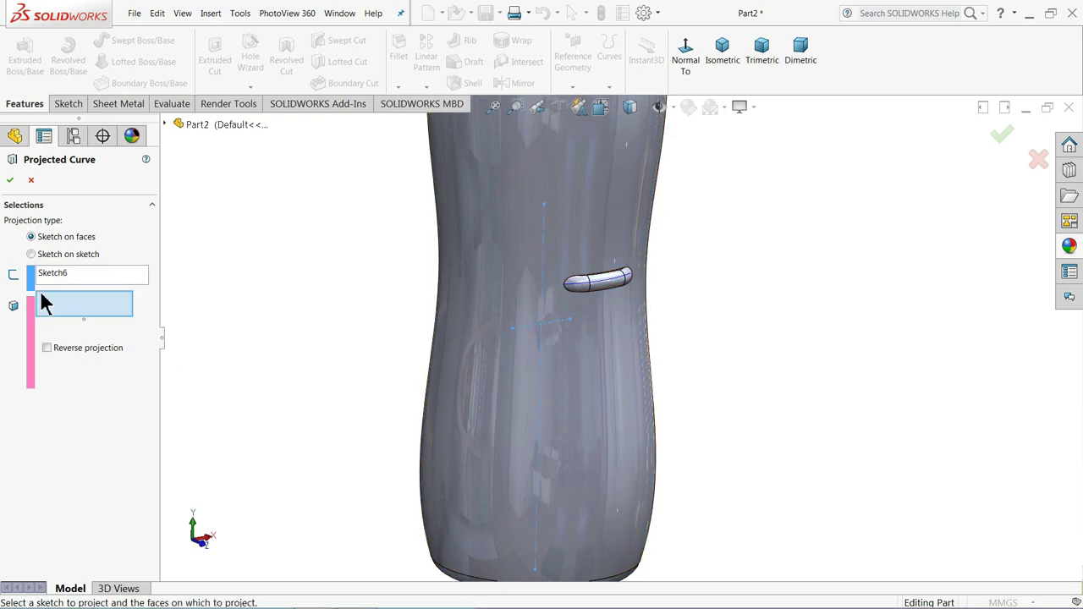
click(594, 399)
scroll(590, 370, down, 3)
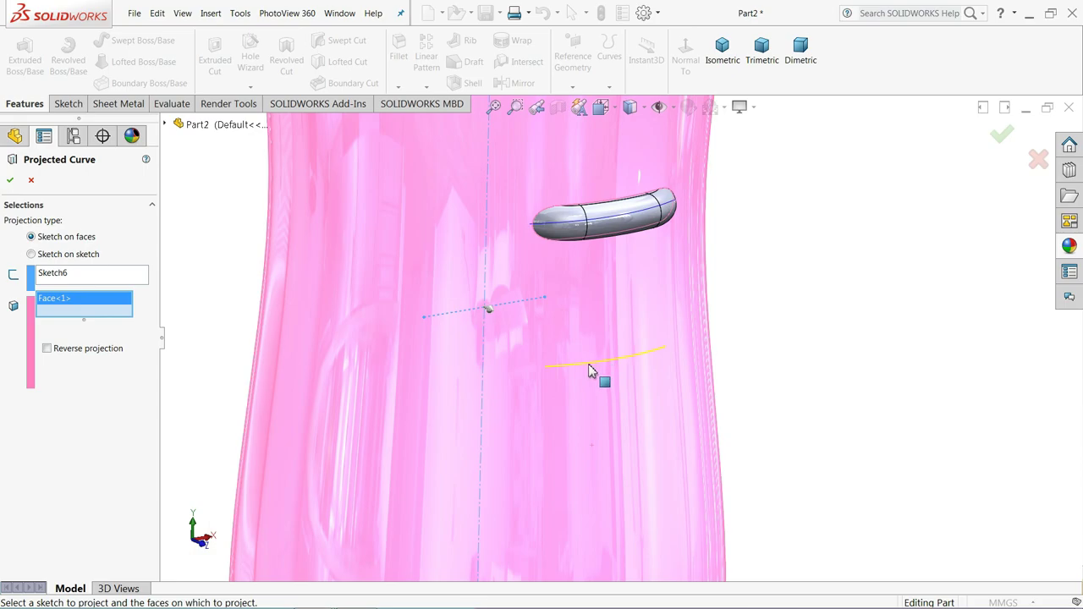
click(10, 181)
scroll(472, 354, up, 2)
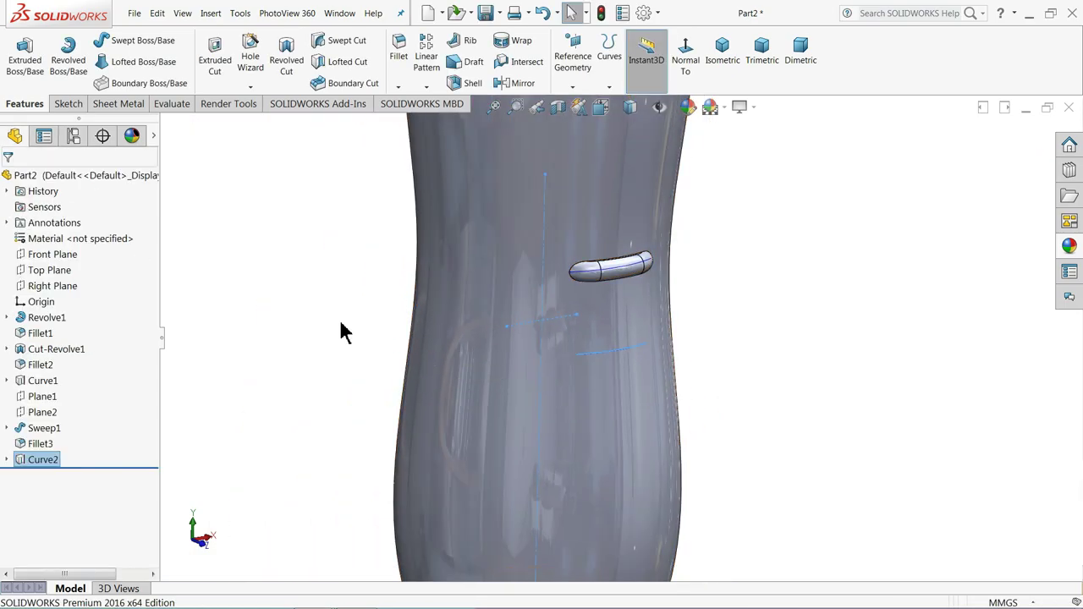
middle_drag(542, 360, 585, 346)
- Create reference plane Plane3 on the projected curve and orbit to check it
click(573, 87)
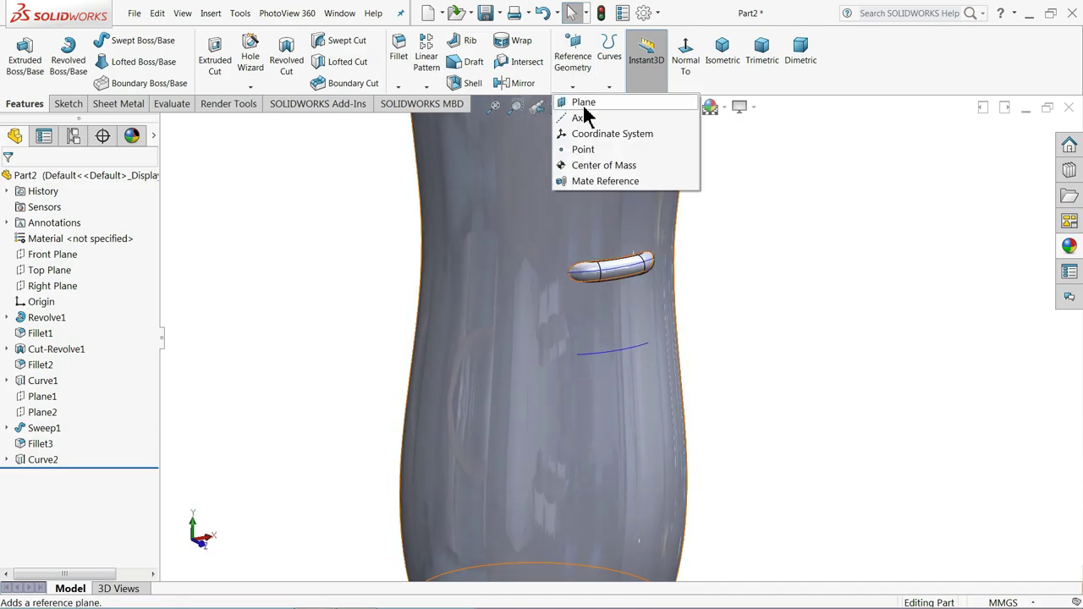
click(583, 103)
scroll(618, 355, down, 2)
click(614, 369)
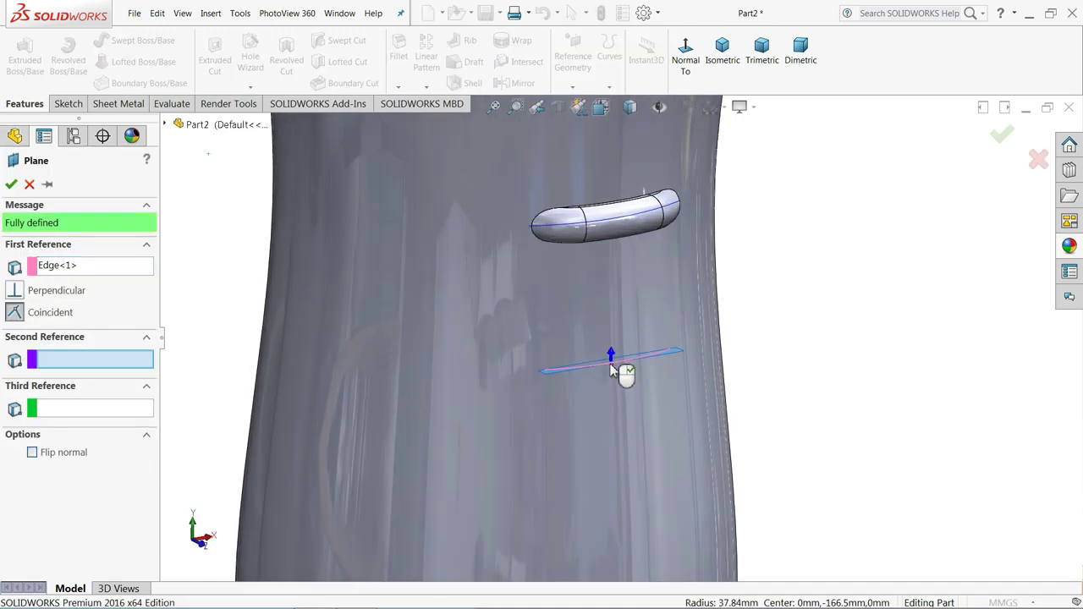
scroll(598, 364, down, 2)
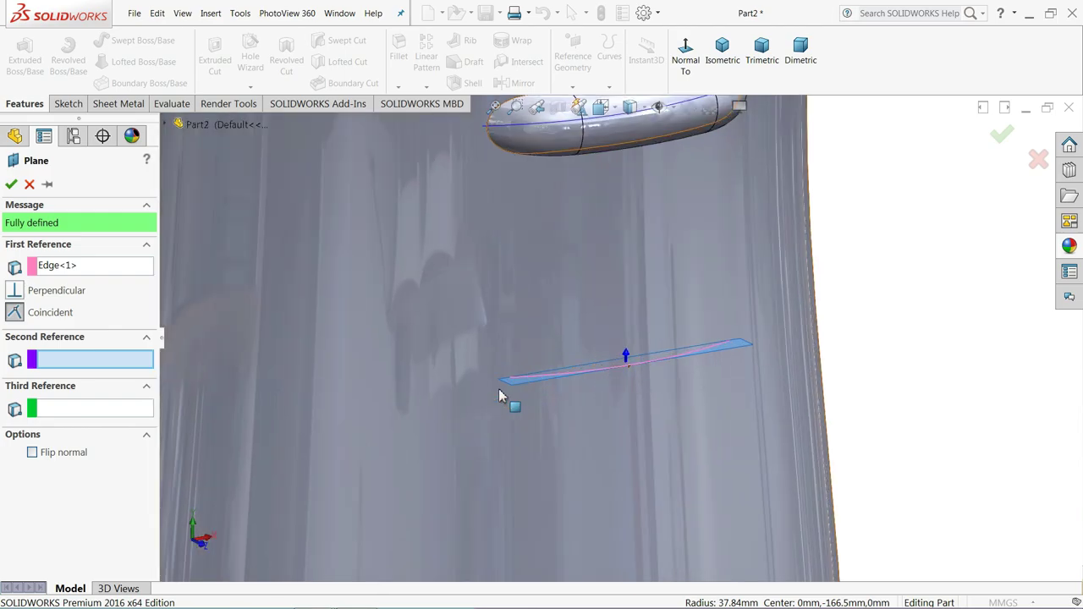
click(12, 184)
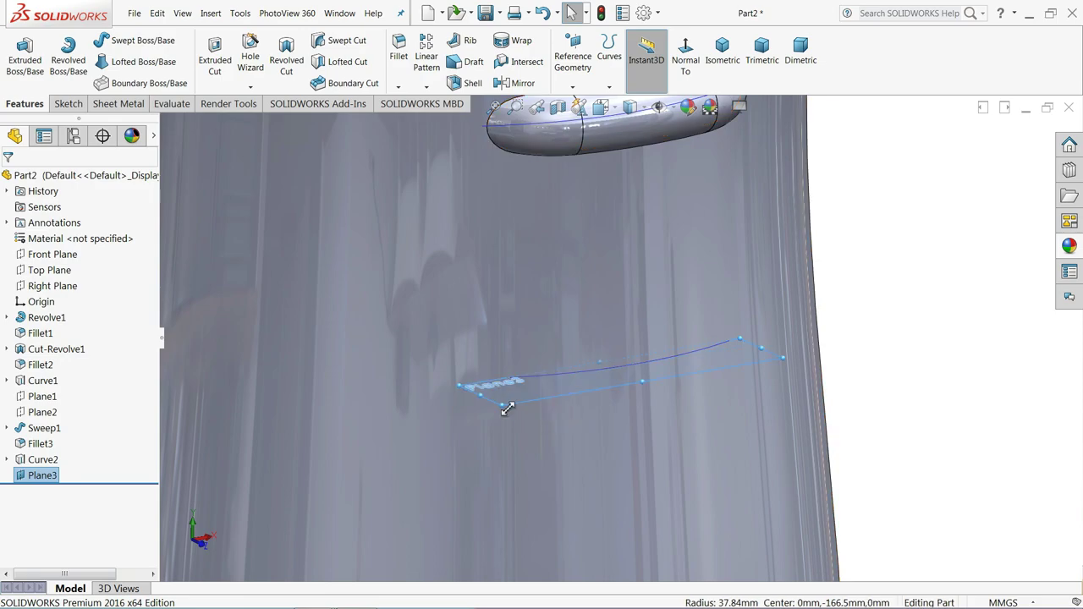
scroll(554, 465, up, 2)
scroll(566, 453, up, 1)
middle_drag(566, 452, 573, 483)
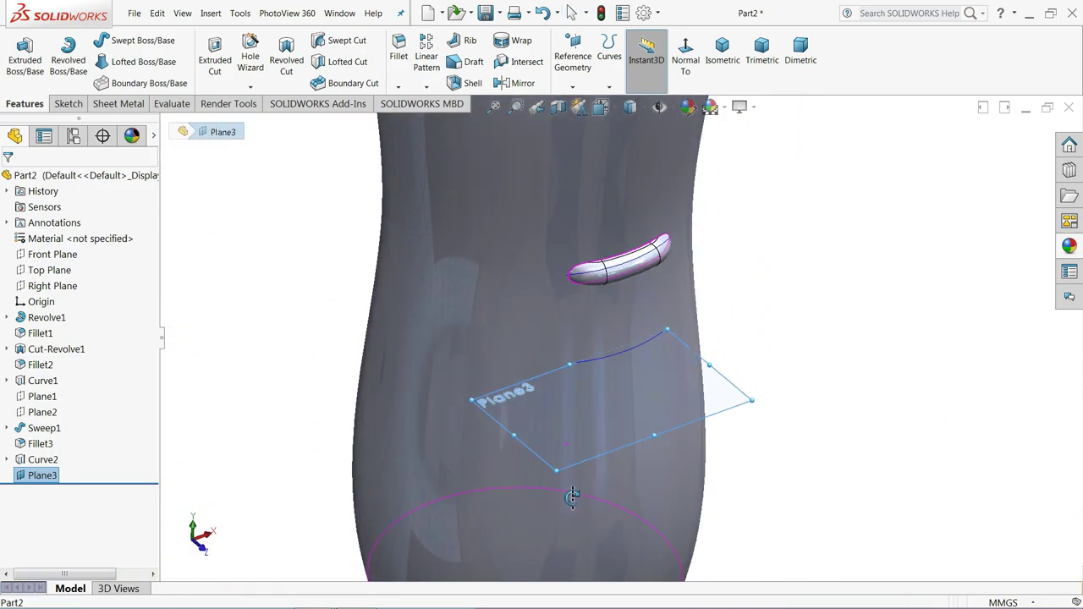
- Start a sketch on Plane3, viewed normal to it, with Hidden Lines Visible display
click(583, 442)
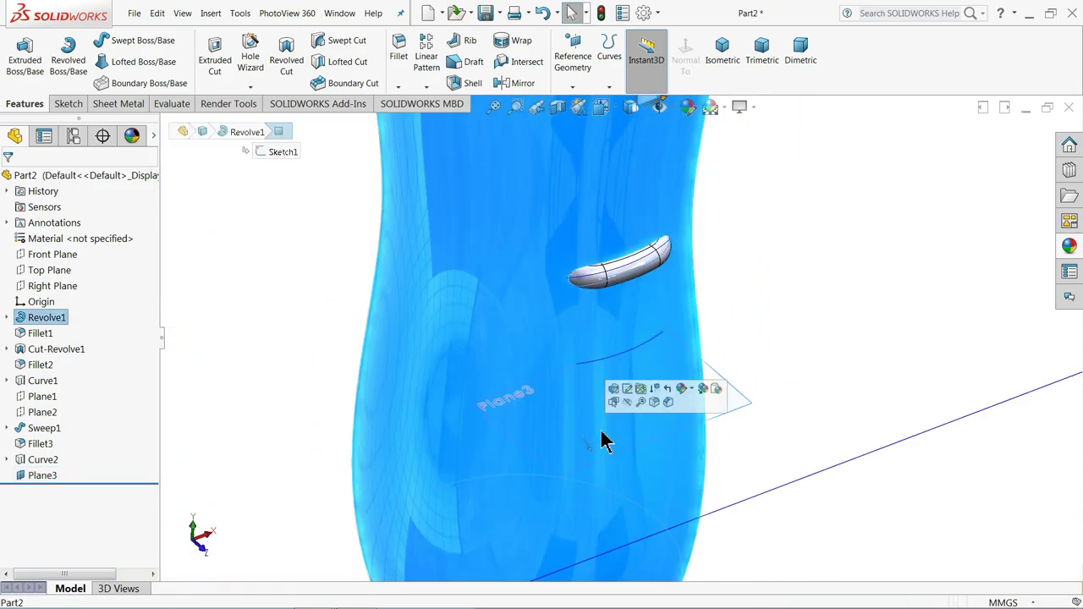
click(740, 408)
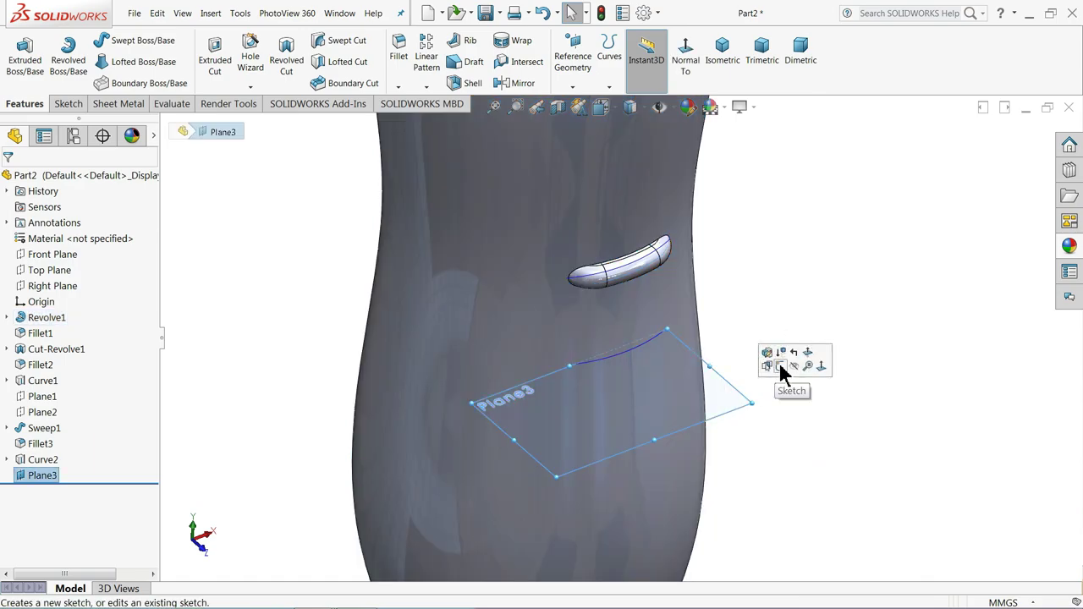
click(782, 365)
click(628, 66)
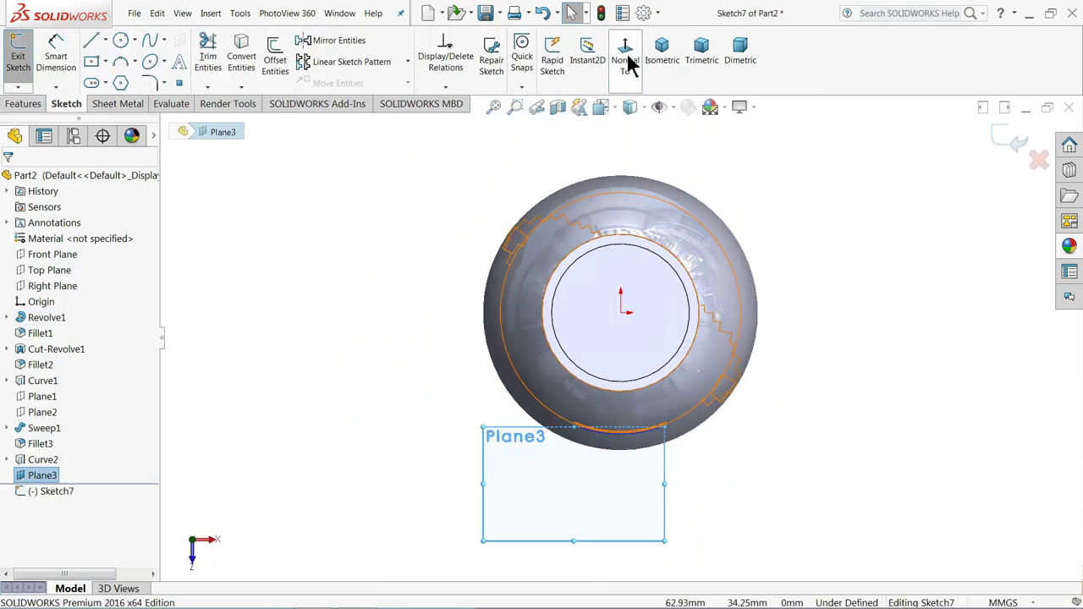
scroll(622, 311, up, 2)
scroll(659, 354, down, 1)
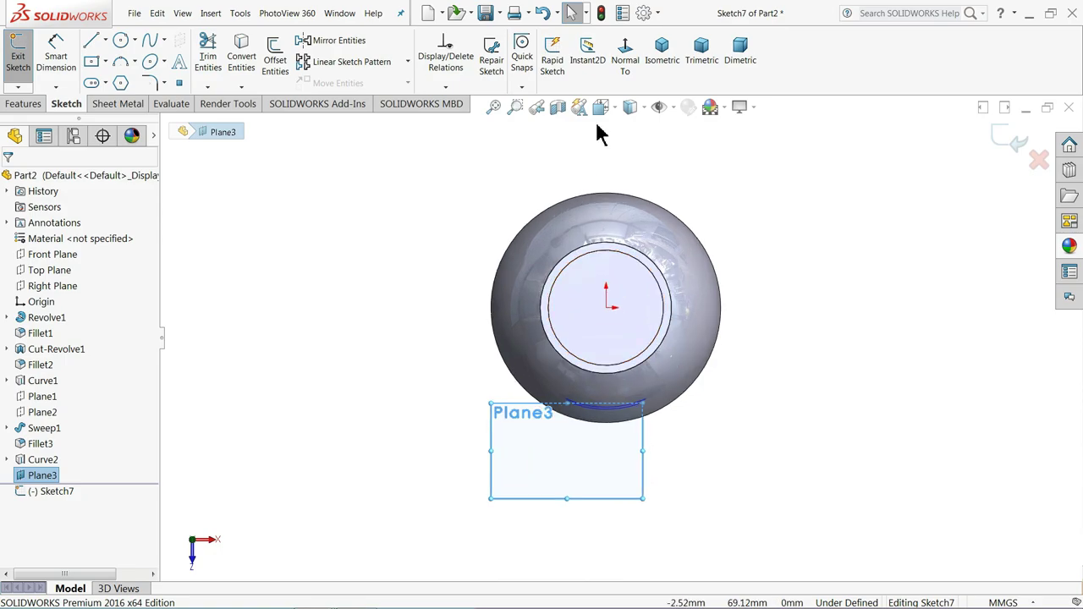
click(641, 108)
click(632, 208)
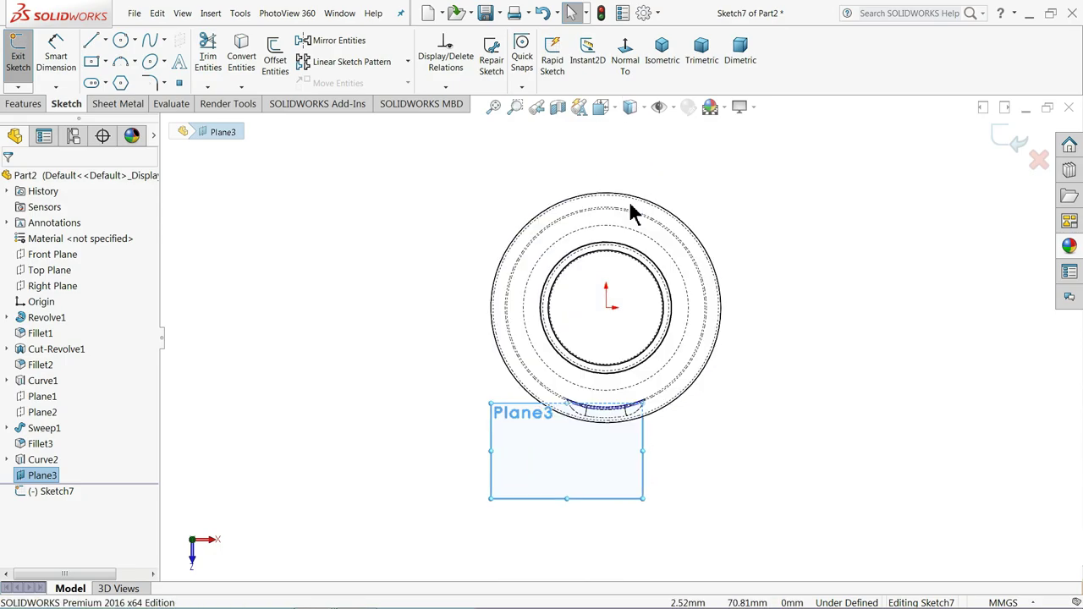
click(756, 378)
scroll(648, 466, down, 2)
scroll(595, 394, up, 1)
scroll(587, 265, down, 1)
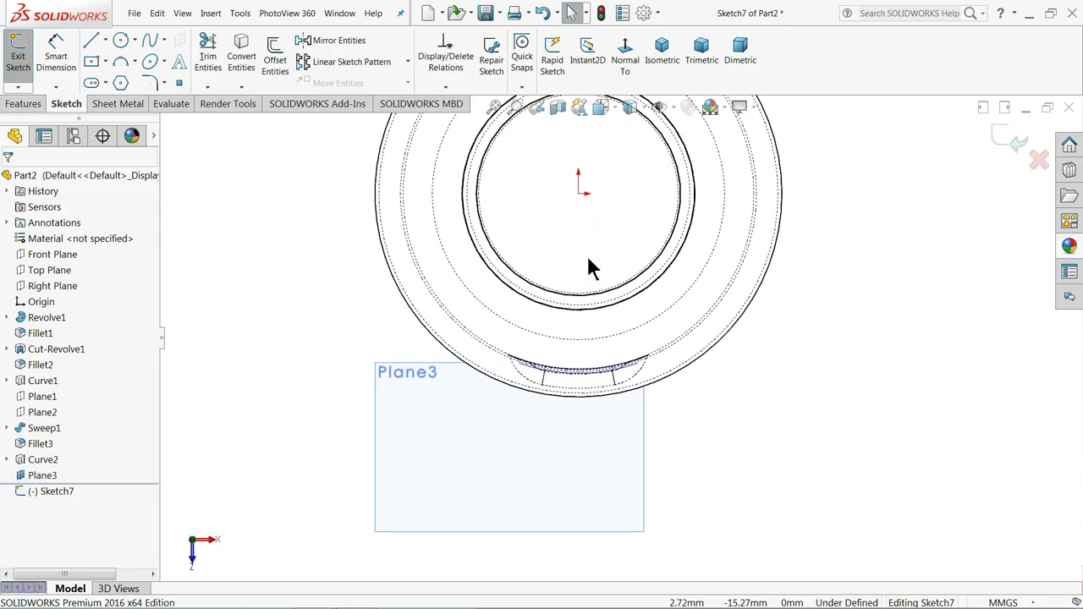
- Draw a centerline down from the origin and make it vertical
click(106, 41)
click(118, 75)
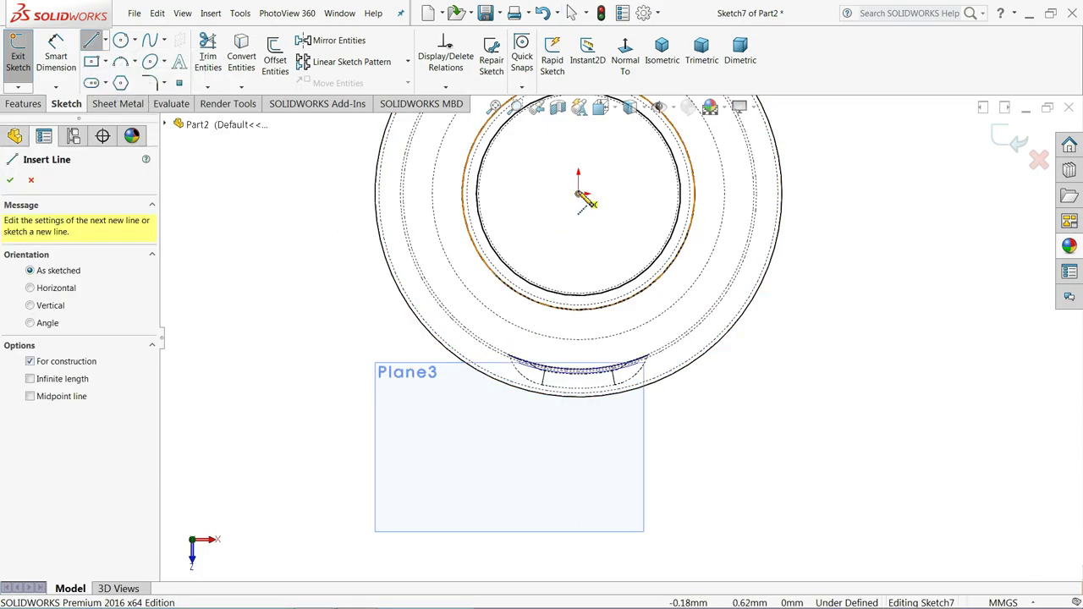
click(579, 194)
click(586, 446)
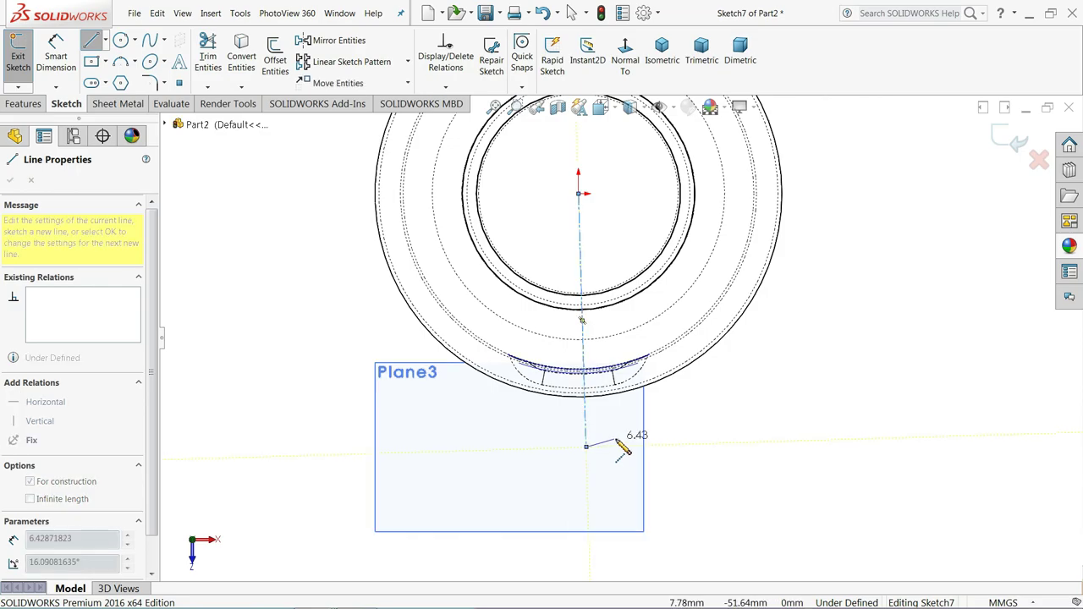
right_click(620, 449)
click(626, 424)
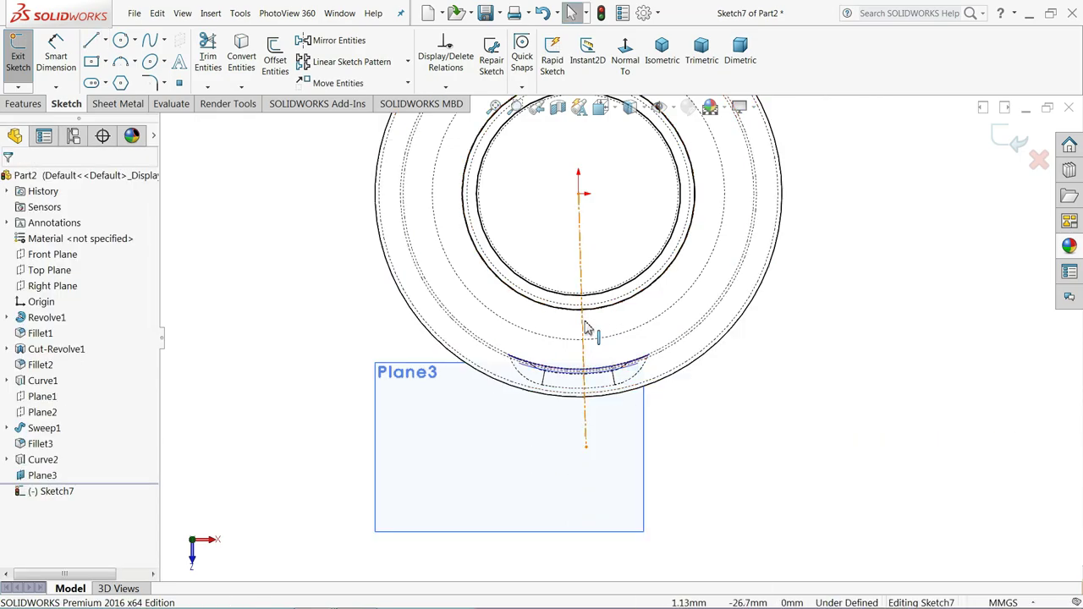
click(582, 328)
click(626, 282)
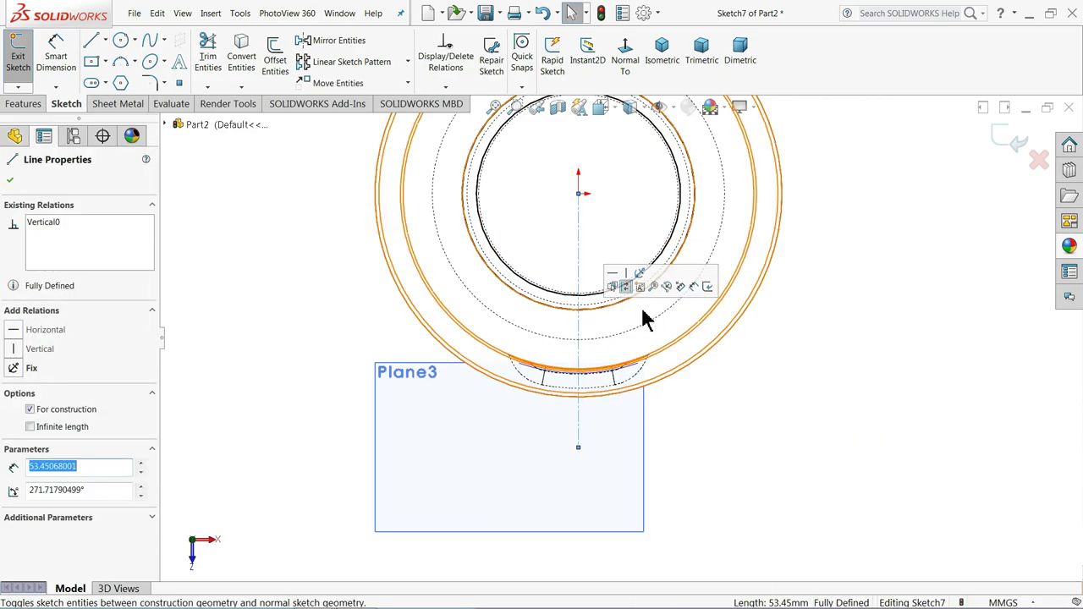
click(717, 404)
- Draw a vertical construction line left of the centerline and mirror it to the right side
click(106, 40)
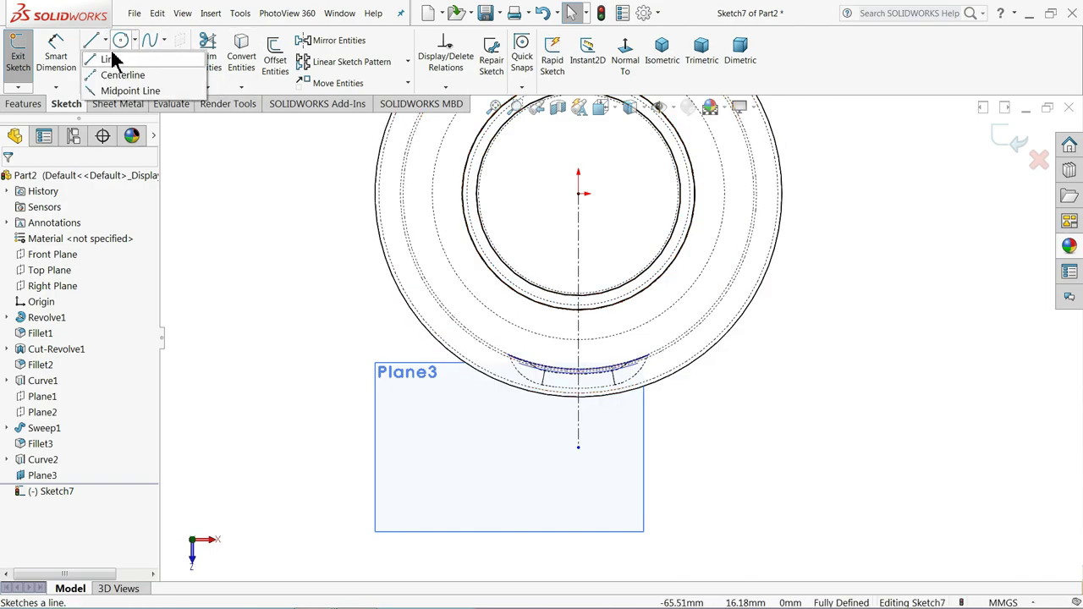
click(115, 56)
click(526, 188)
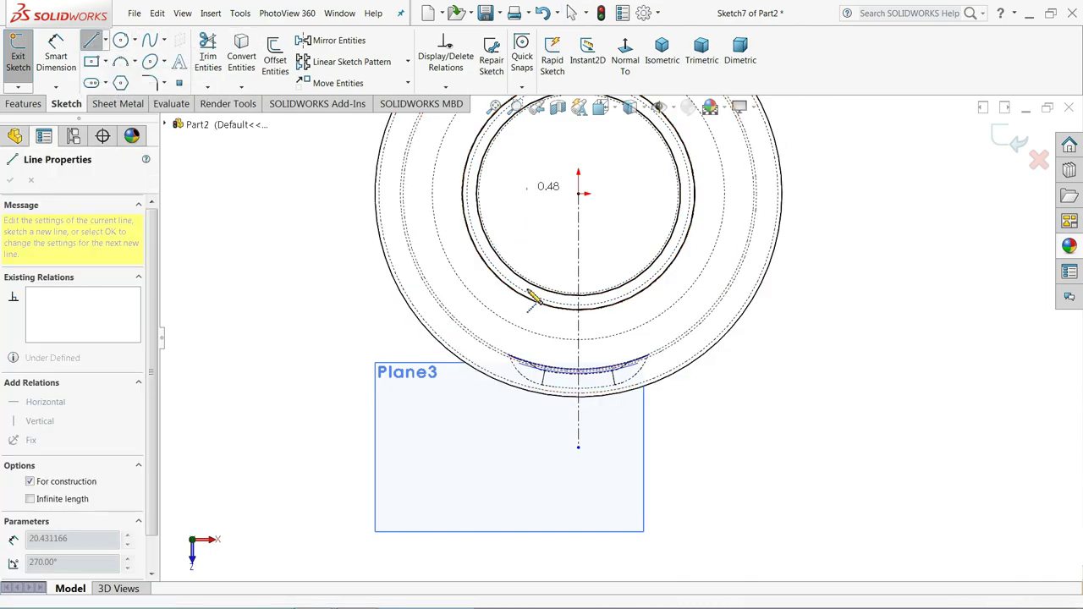
click(526, 425)
right_click(560, 416)
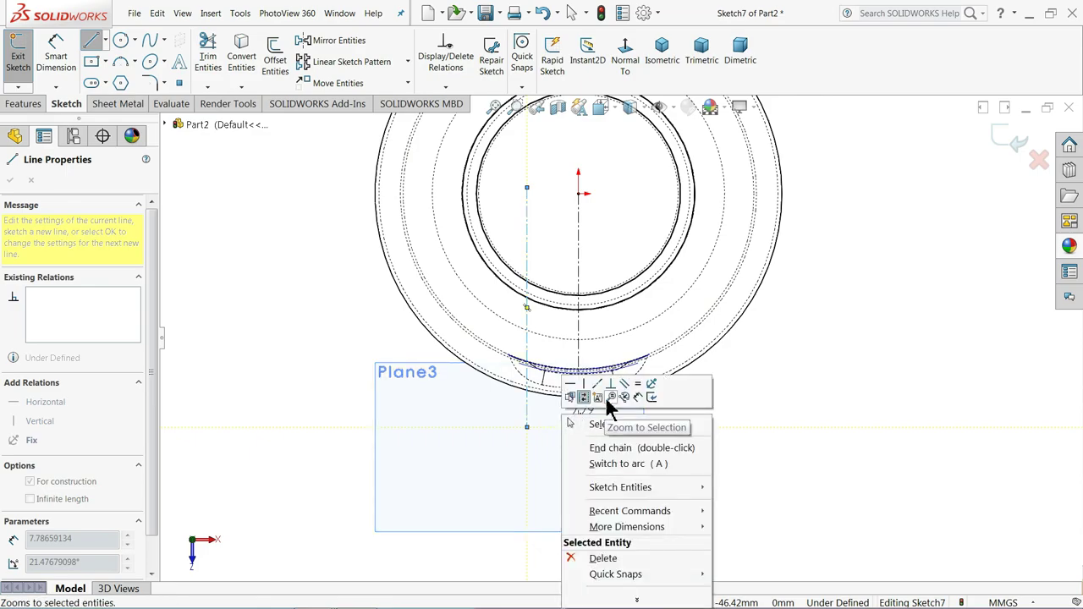
click(599, 423)
click(526, 254)
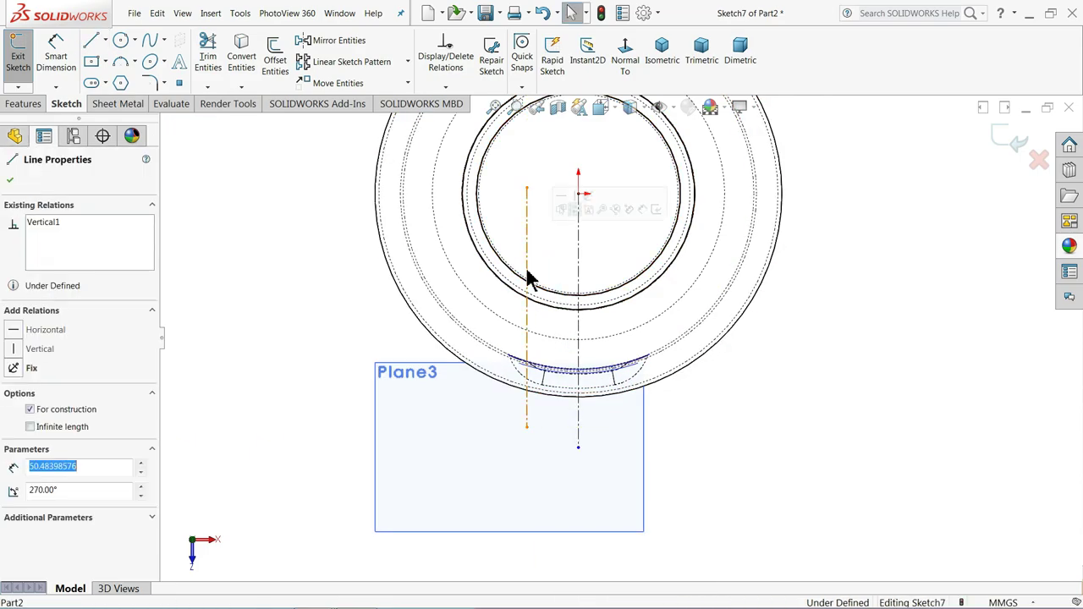
click(338, 46)
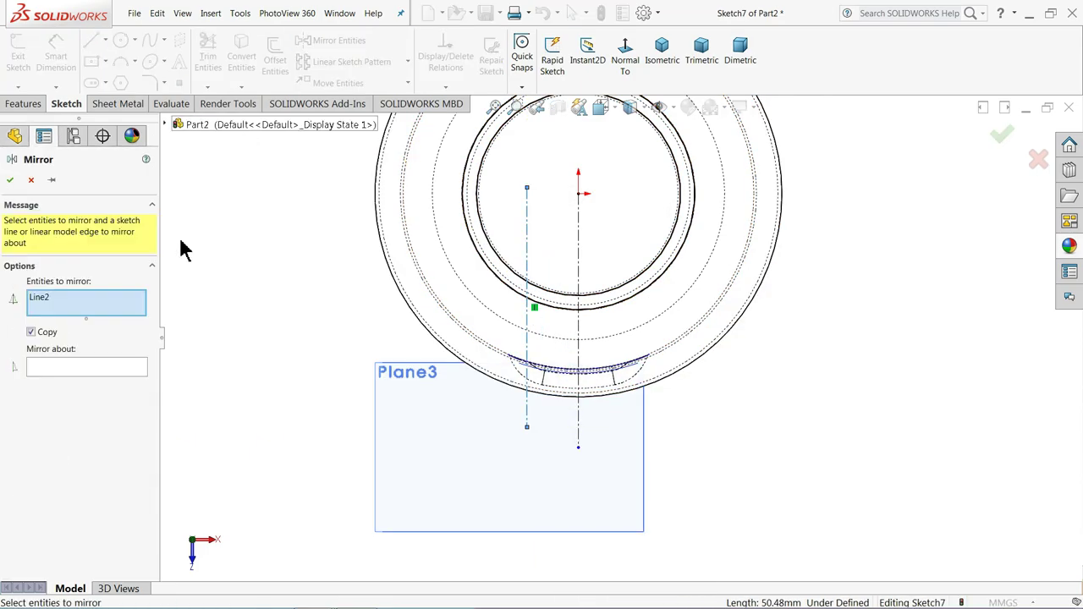
click(96, 366)
click(579, 279)
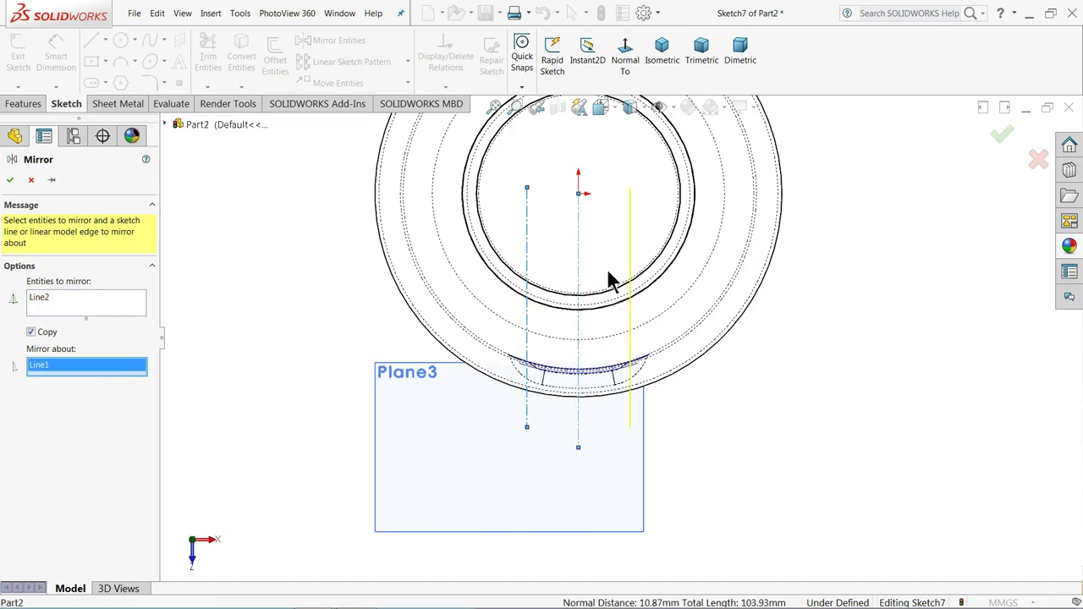
click(11, 181)
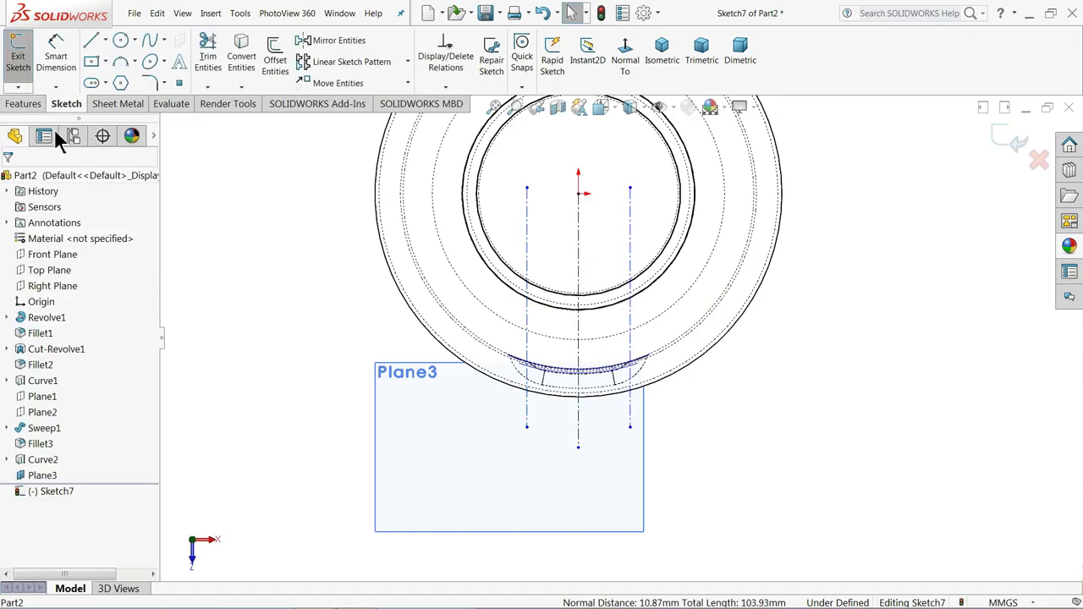
- Draw a centre-point arc from the origin spanning the two construction lines
click(135, 61)
click(144, 80)
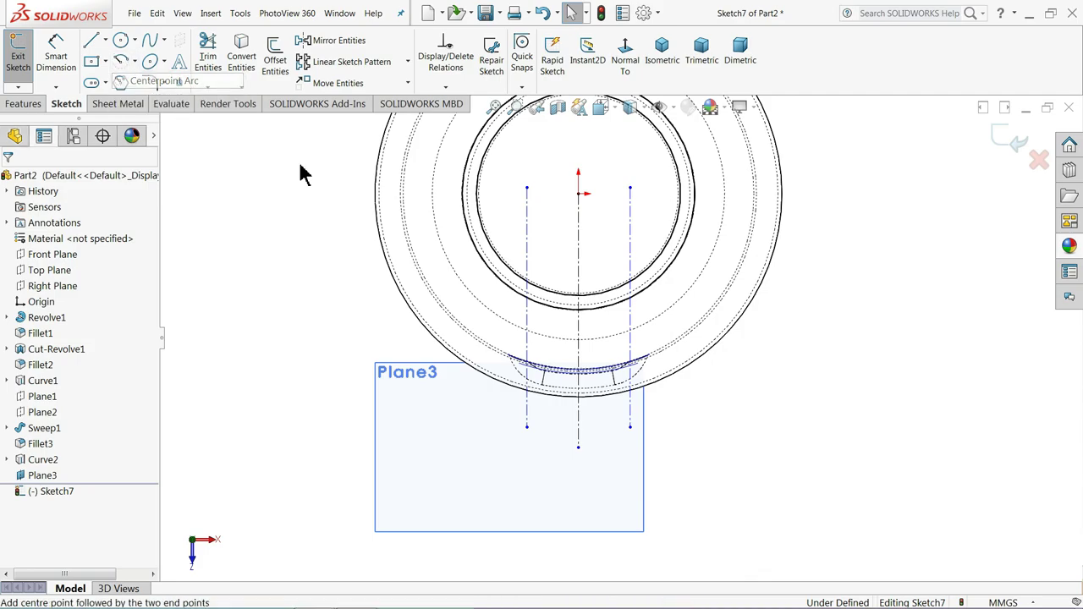
click(579, 195)
scroll(559, 336, down, 3)
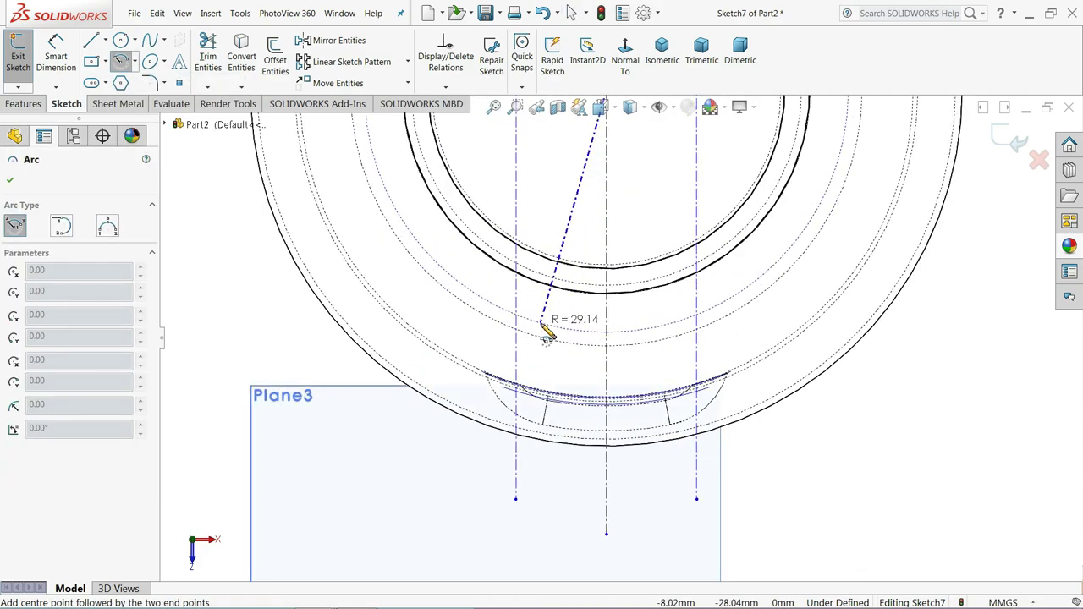
click(517, 360)
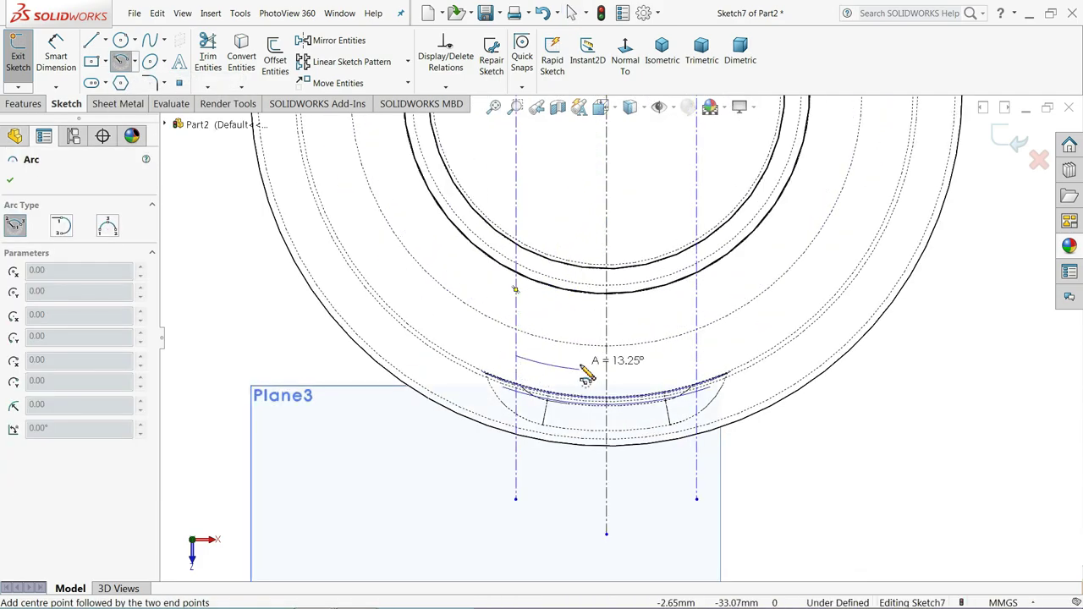
click(702, 364)
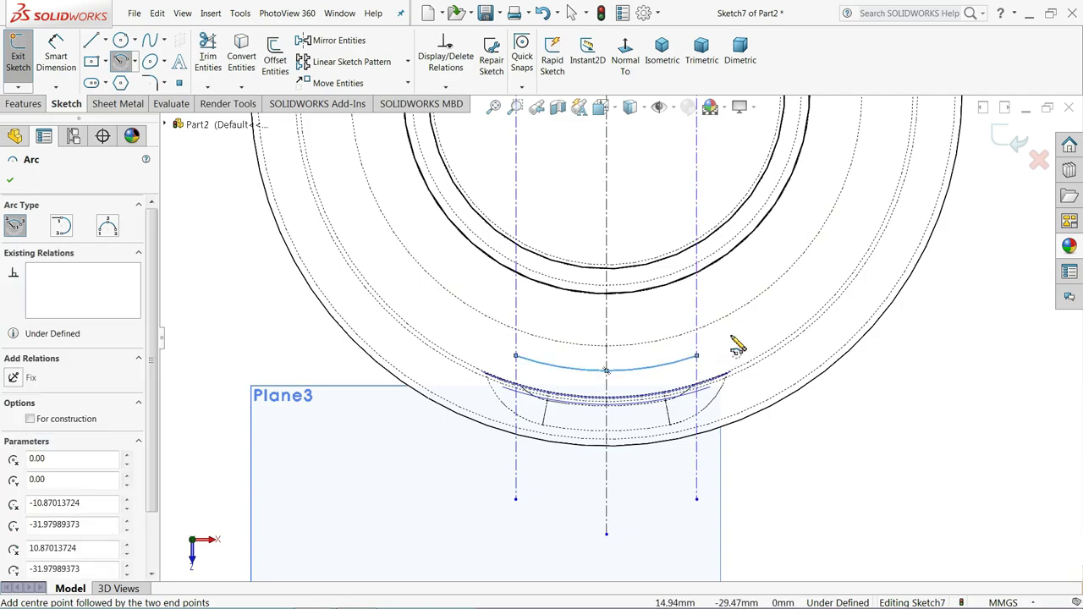
right_click(737, 338)
click(761, 345)
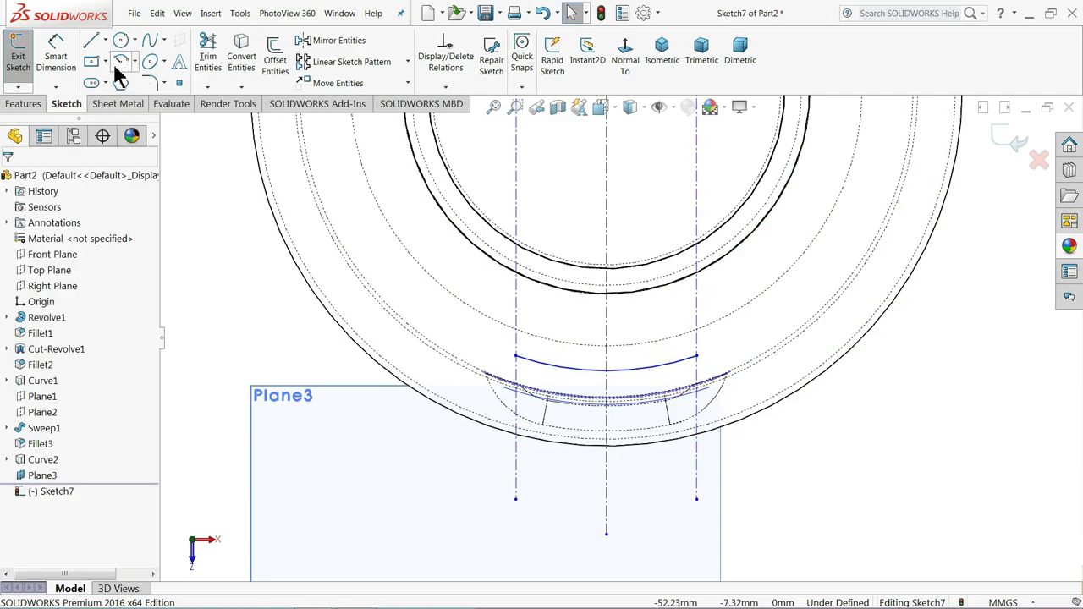
- Add a small 3-point end arc on the left line and mirror it about the centerline
click(133, 60)
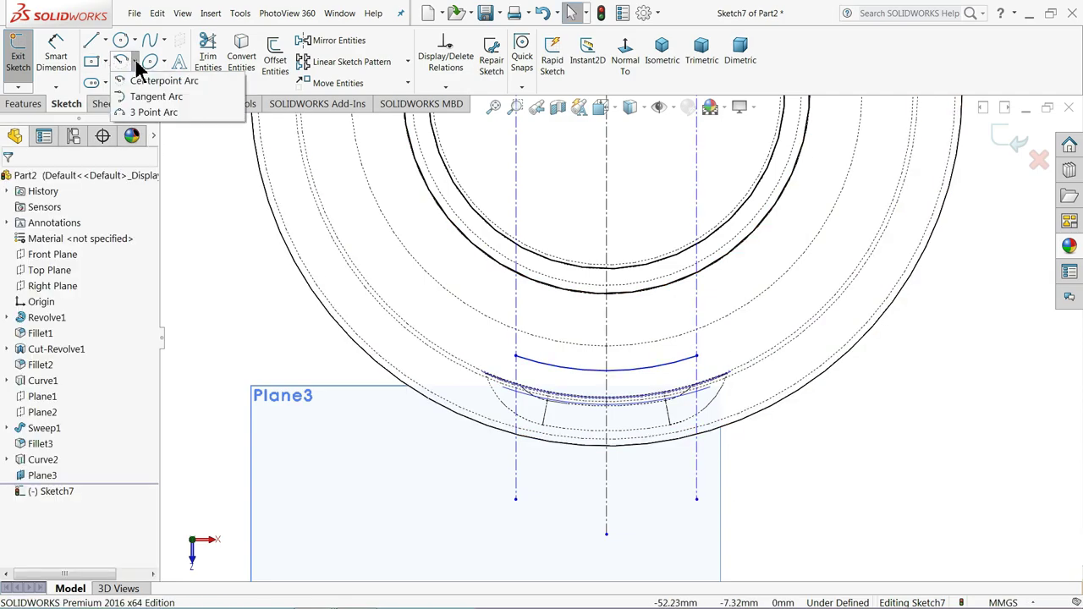
click(149, 113)
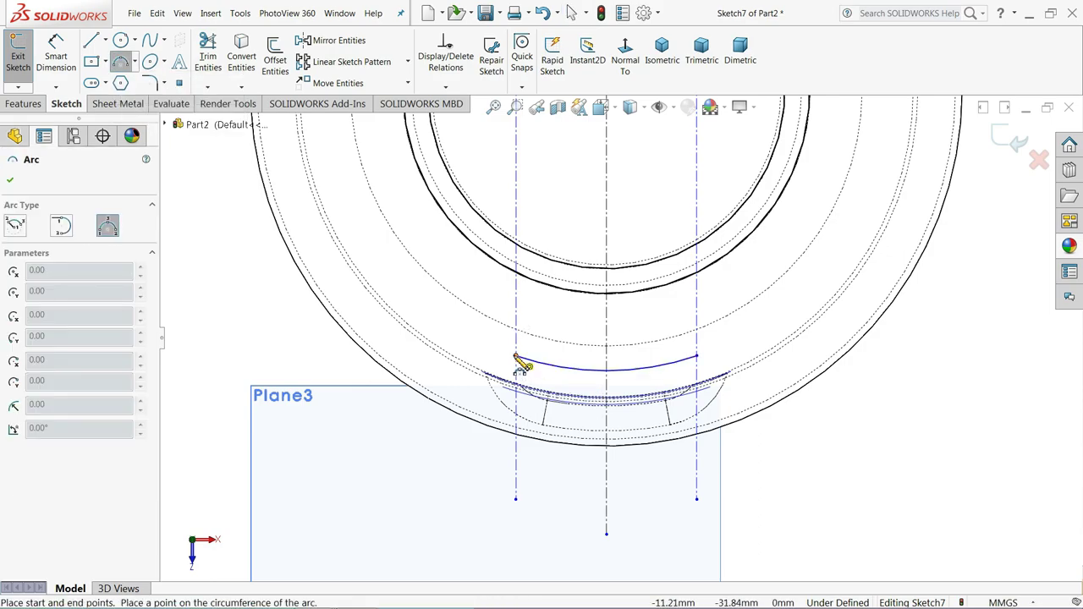
click(515, 285)
click(512, 297)
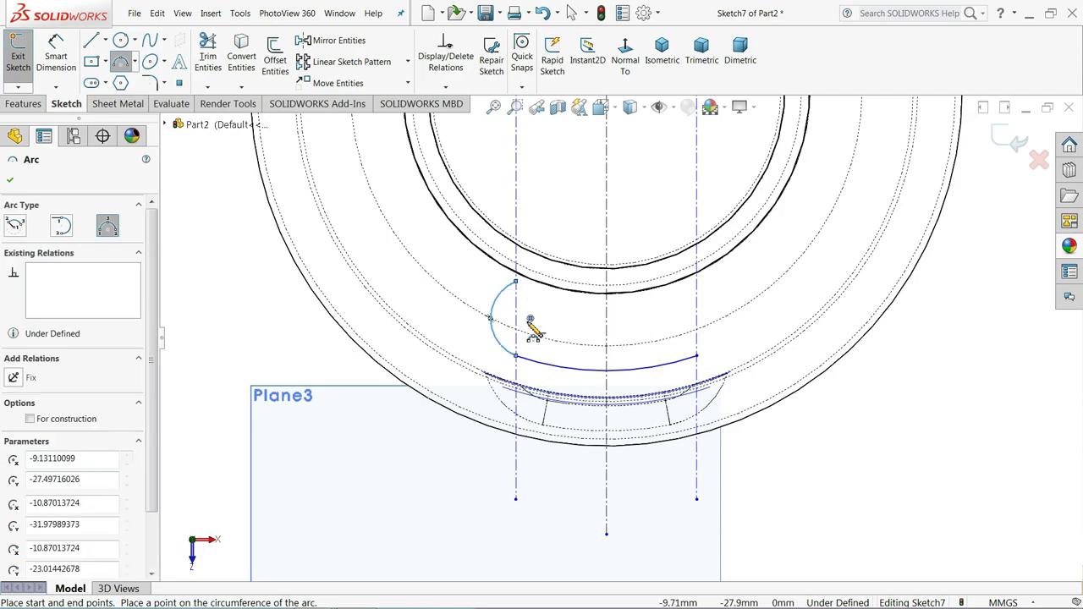
click(346, 40)
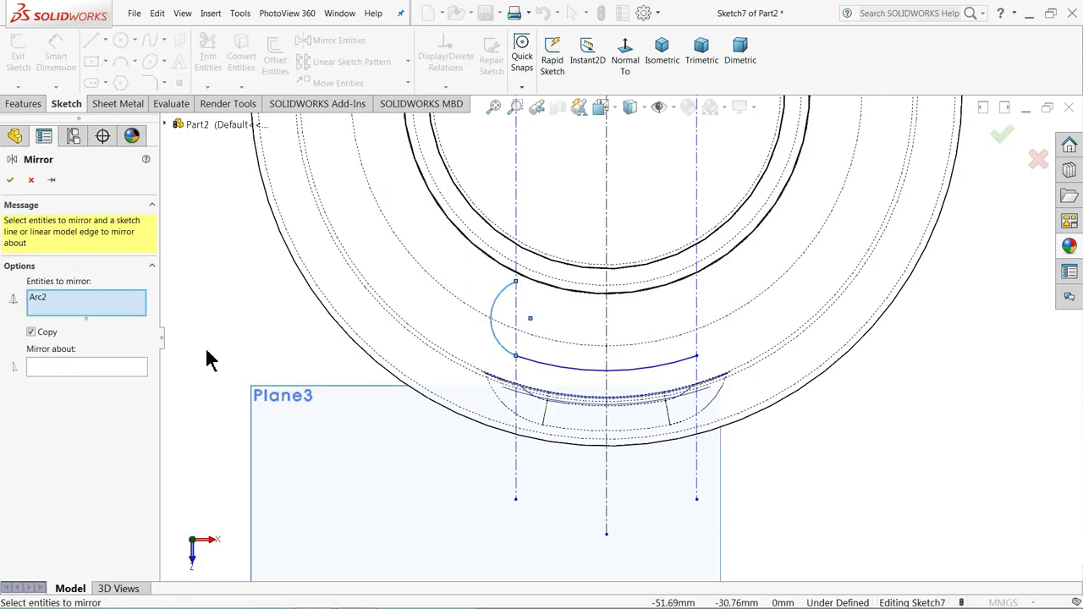
click(116, 369)
click(607, 330)
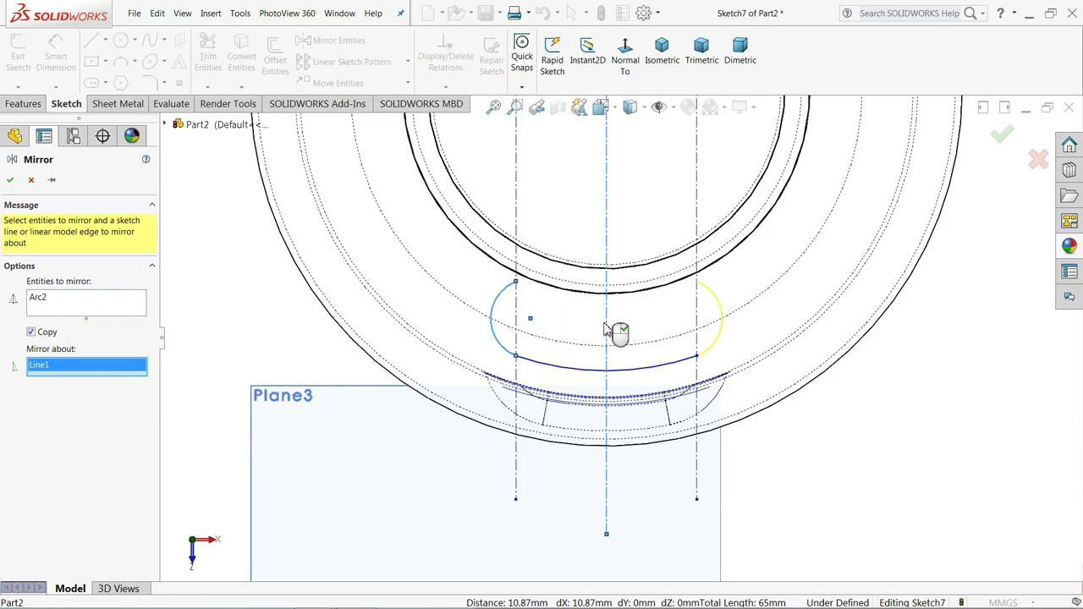
click(10, 186)
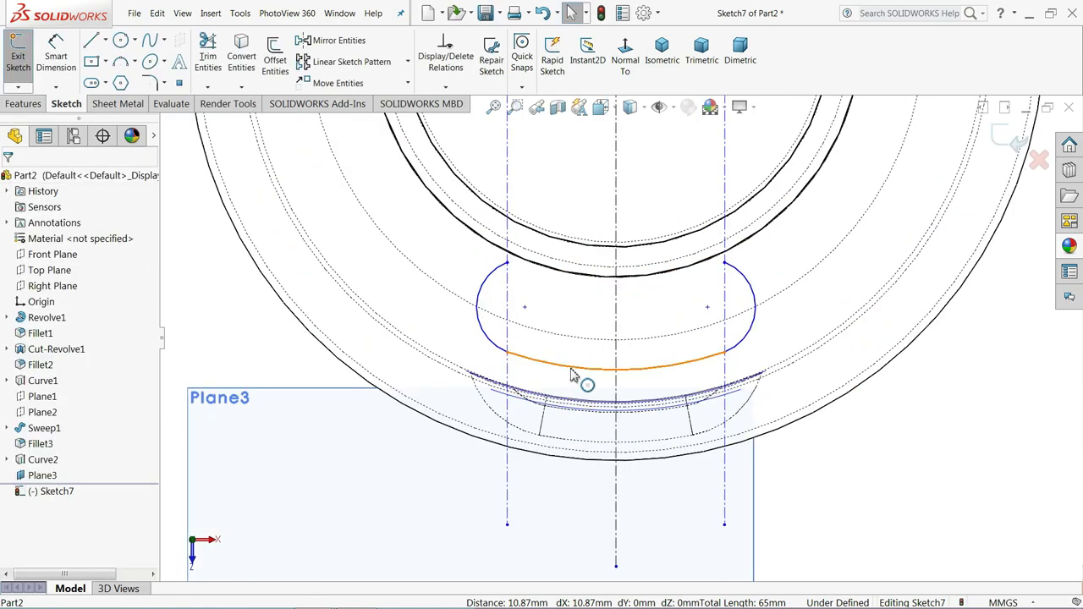
- Make the left end arc tangent to the lower centred arc, then review the arc's relations
scroll(513, 350, down, 3)
click(502, 335)
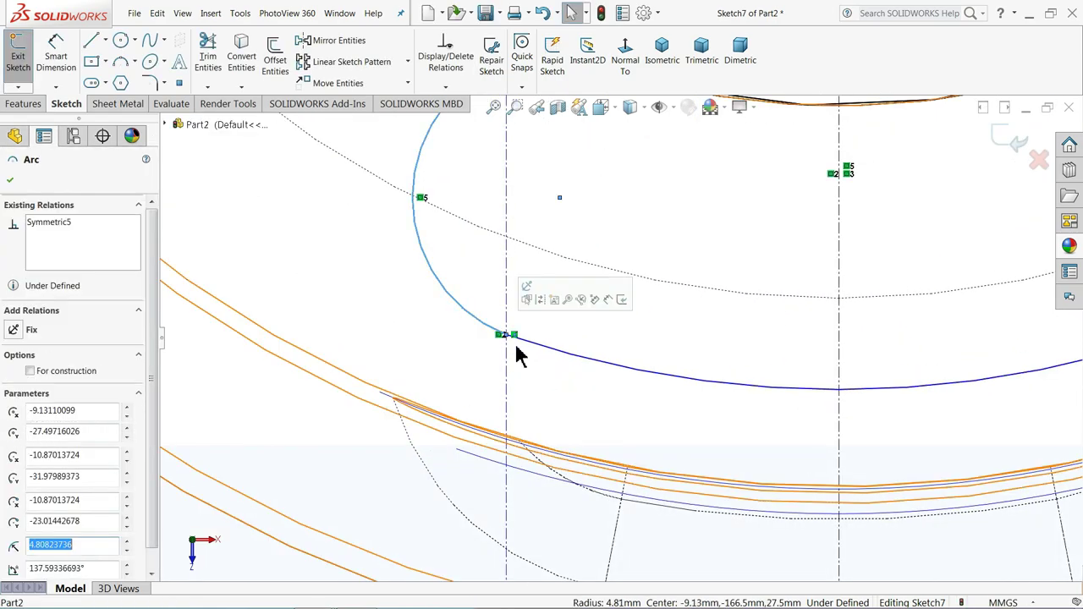
ctrl+click(531, 345)
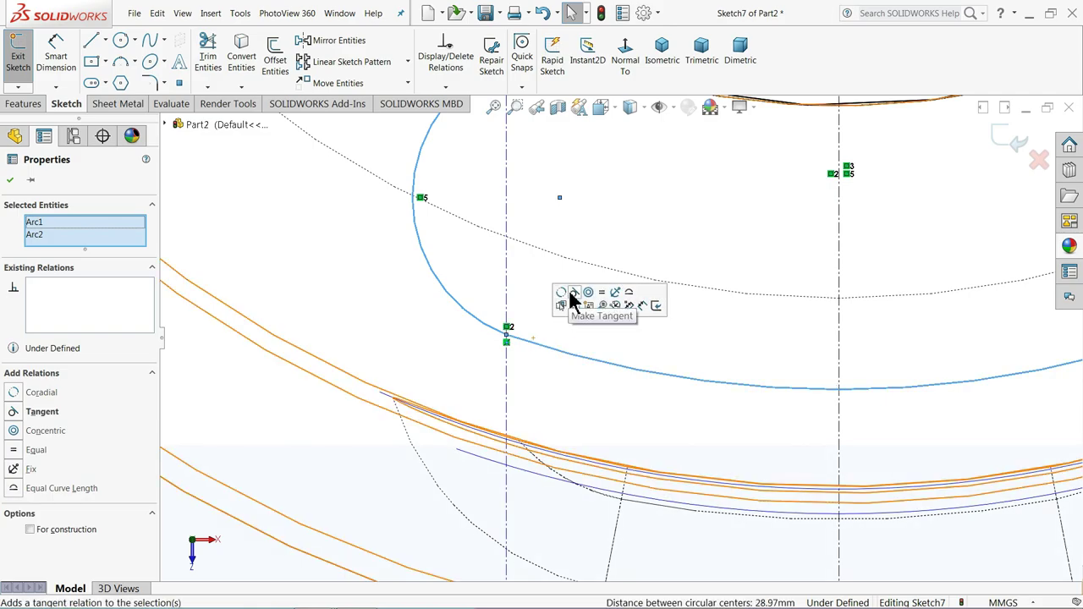
scroll(512, 313, up, 3)
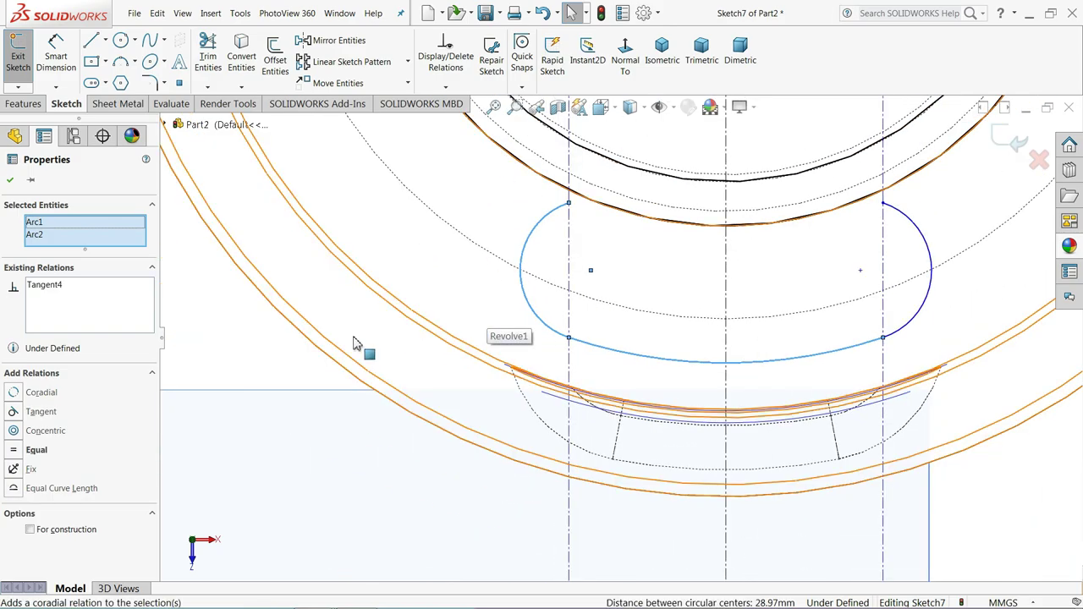
click(262, 355)
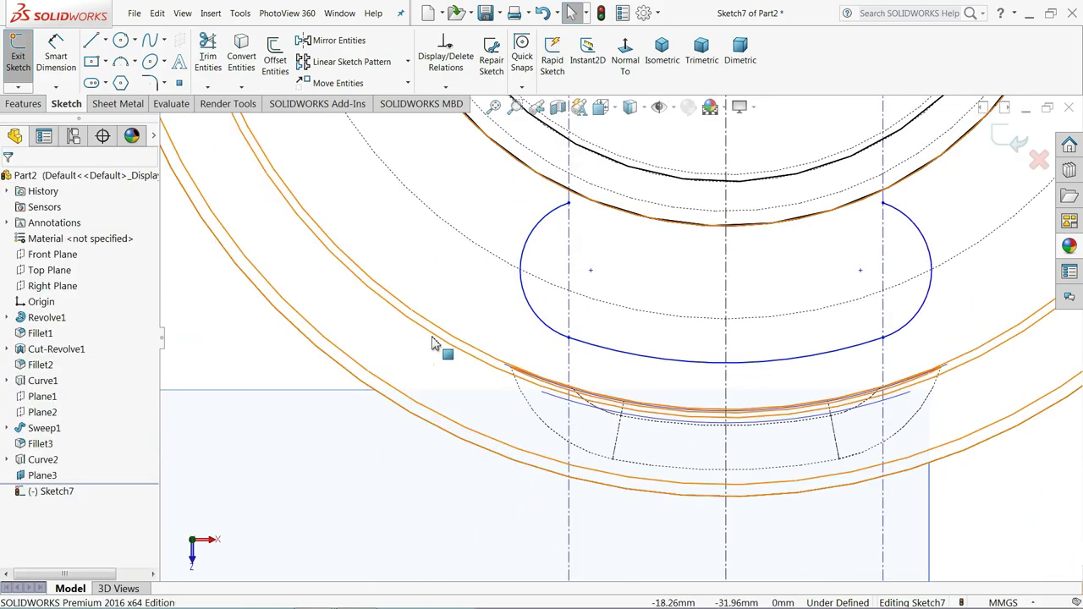
click(565, 343)
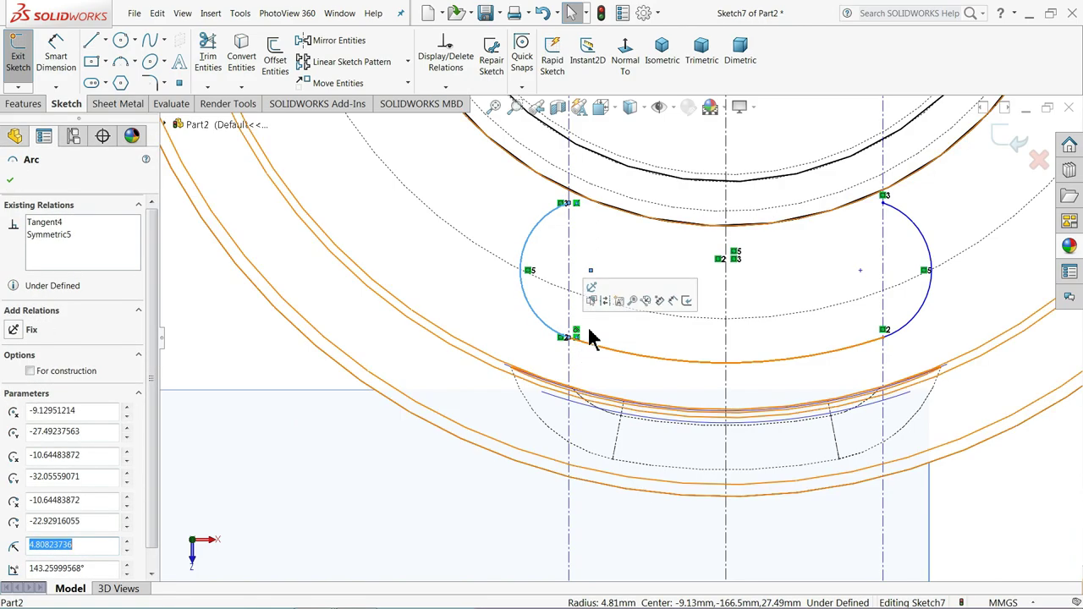
scroll(575, 355, down, 2)
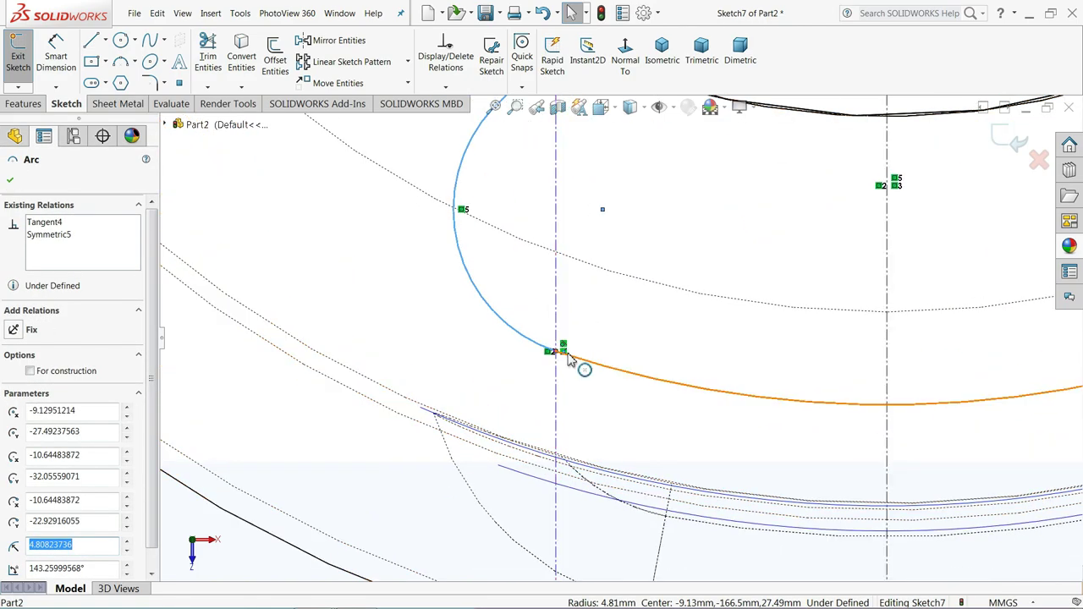
scroll(347, 423, up, 3)
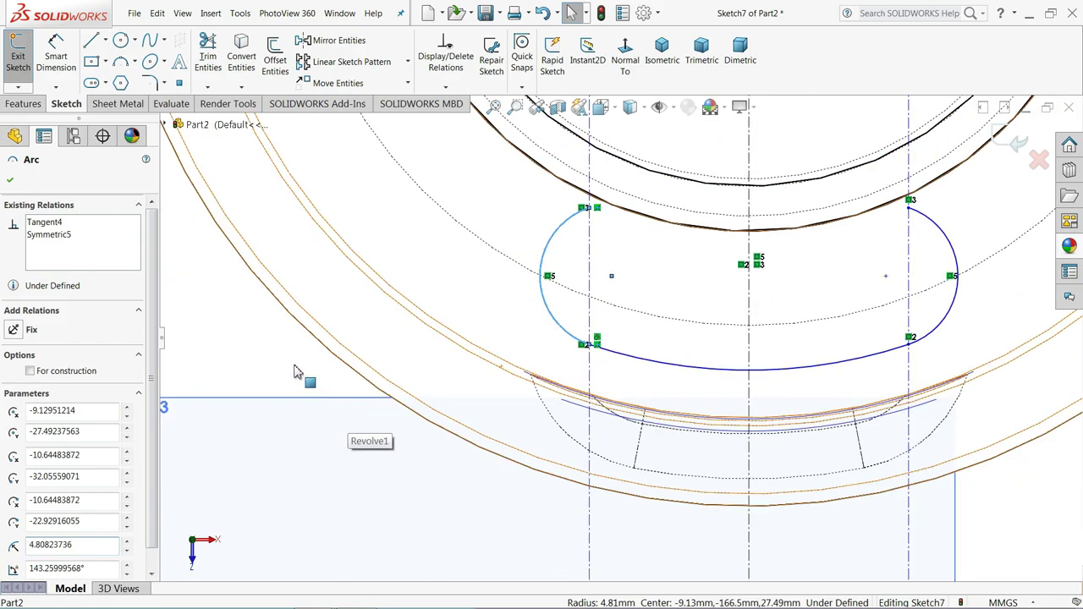
key(Escape)
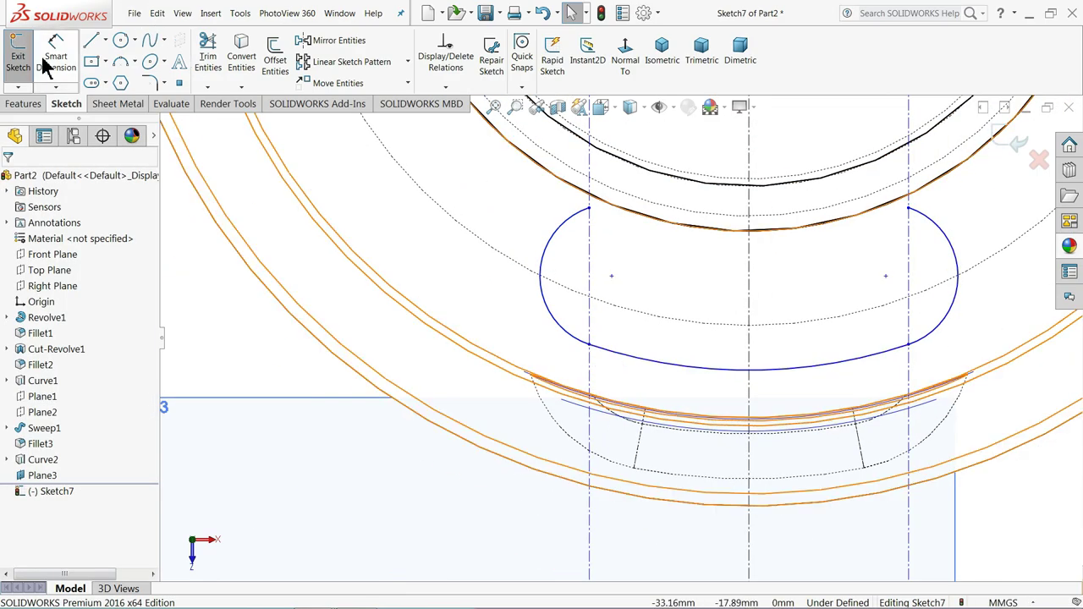
- Dimension the two vertical construction lines 10 mm apart
click(61, 69)
scroll(513, 300, up, 2)
scroll(600, 374, up, 3)
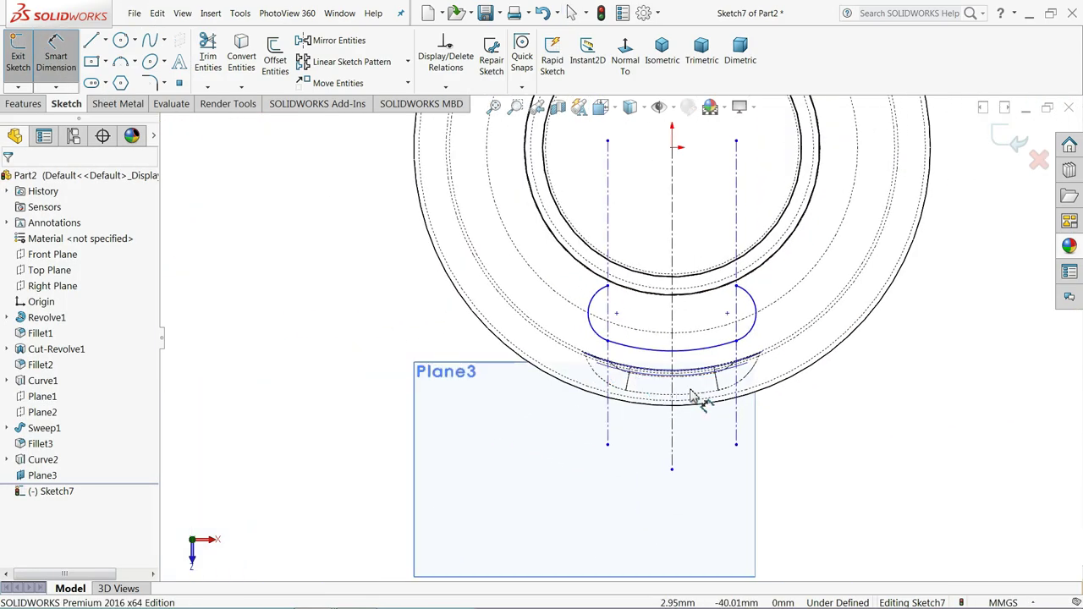
scroll(692, 397, up, 1)
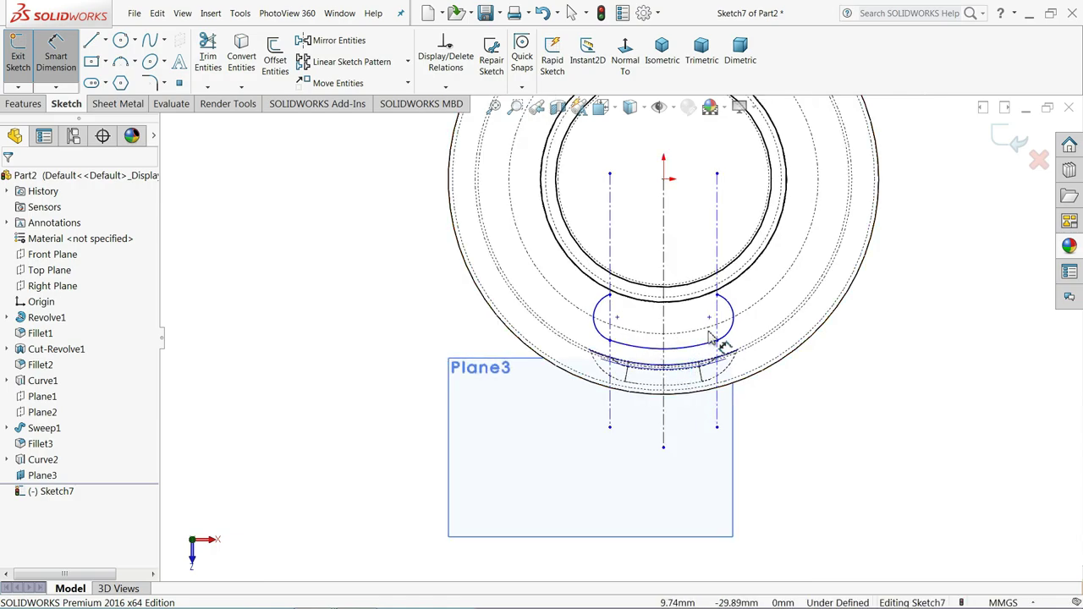
scroll(719, 342, down, 1)
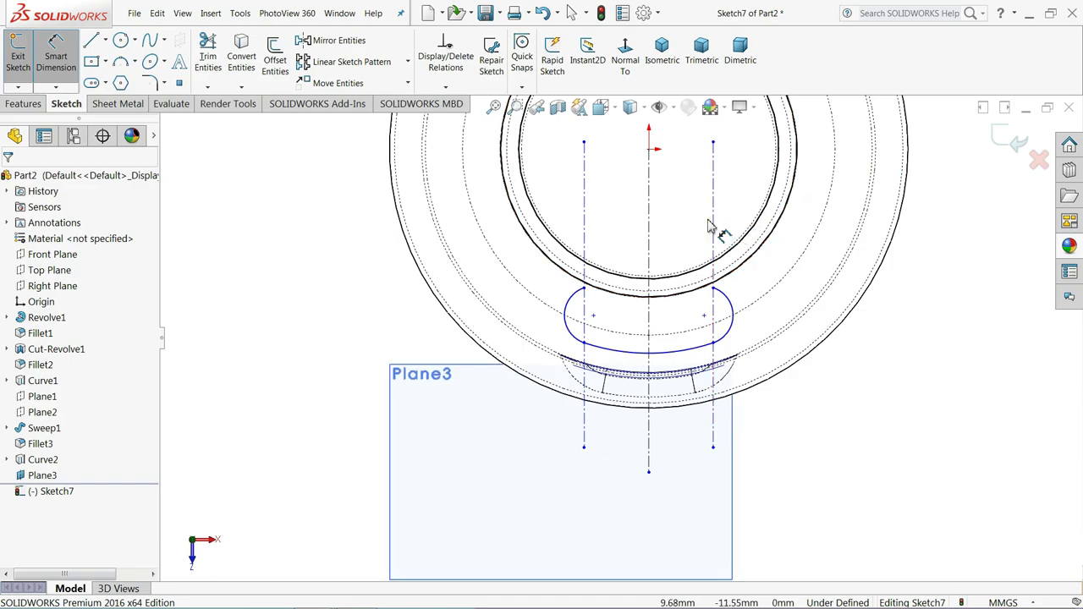
click(713, 228)
click(584, 231)
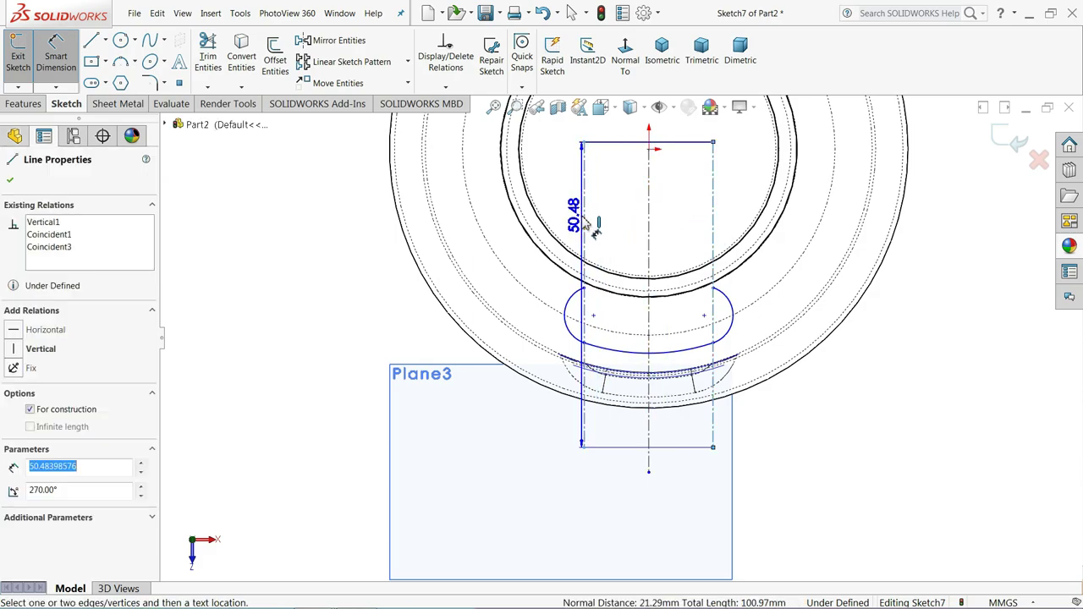
click(634, 193)
text(10)
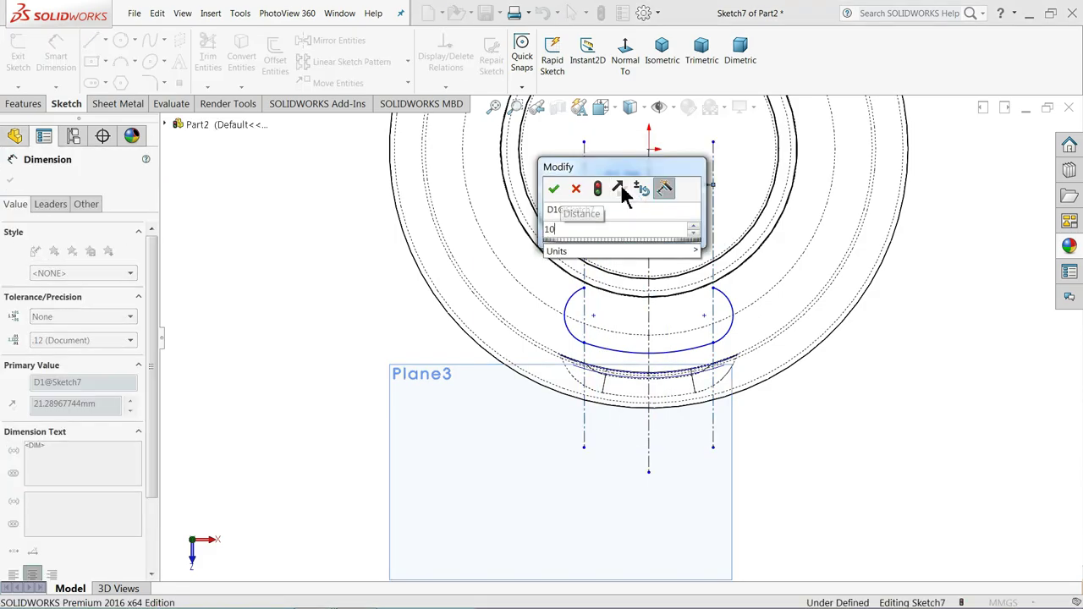
key(Return)
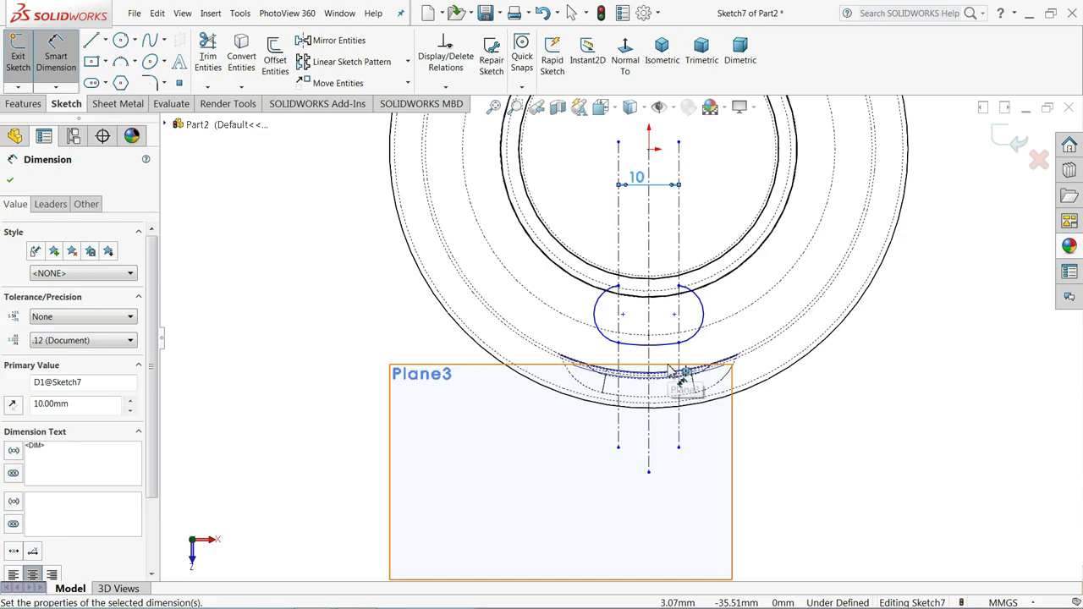
- Dimension the lower arc radius 37.84 mm and the right end arc radius 5 mm
scroll(668, 389, down, 1)
scroll(653, 380, down, 2)
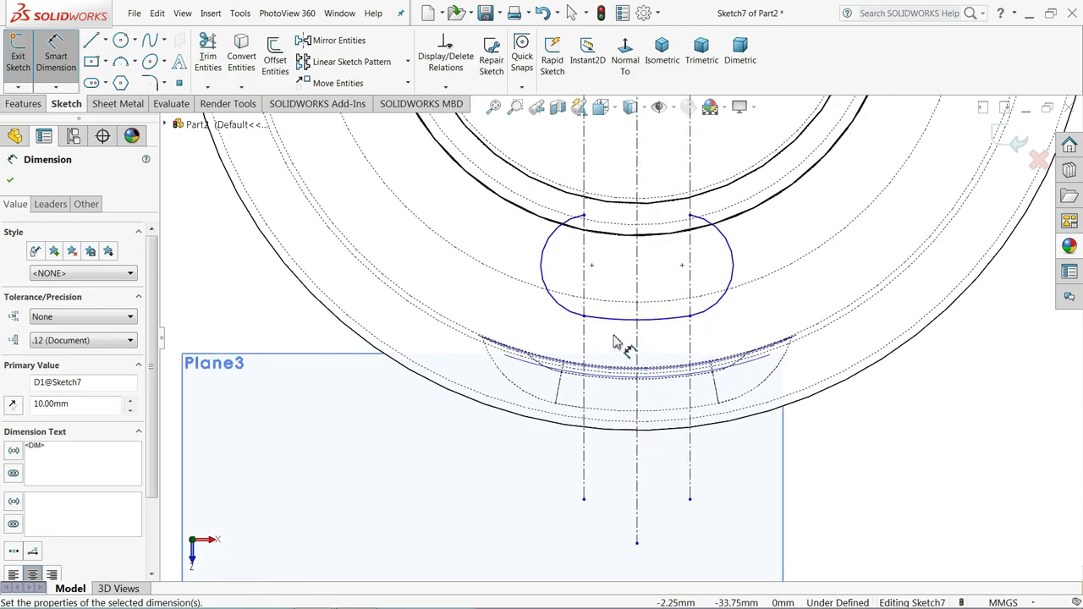
click(603, 327)
click(859, 444)
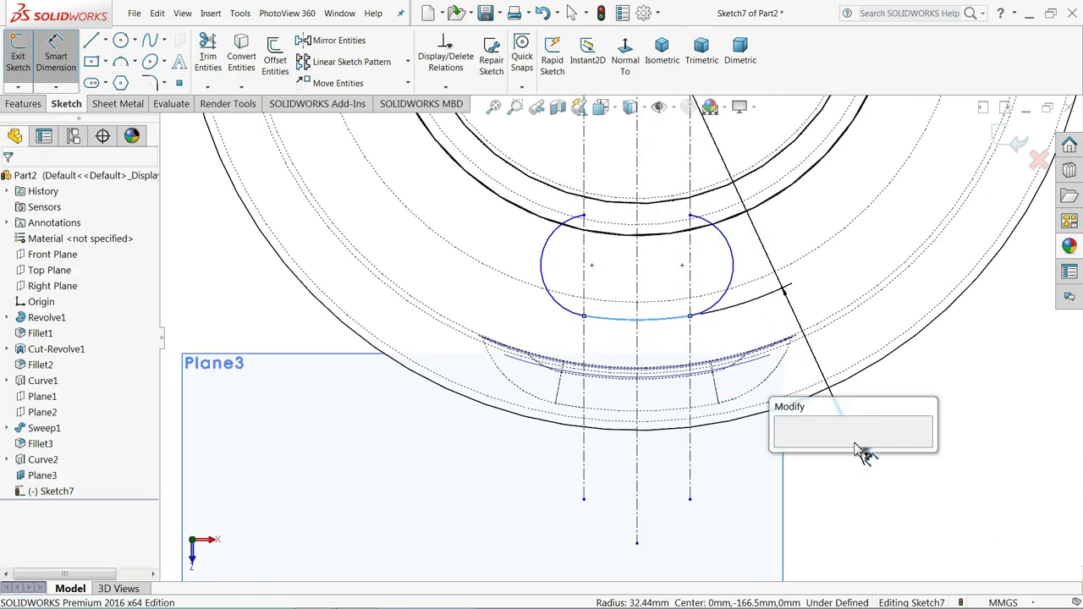
text(37.)
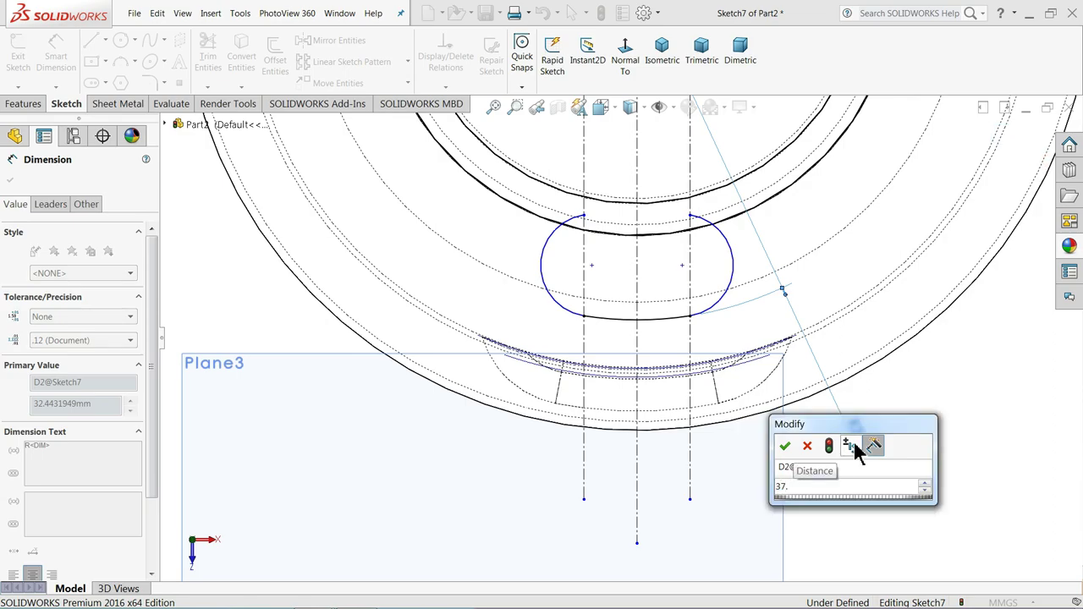
text(84)
key(Return)
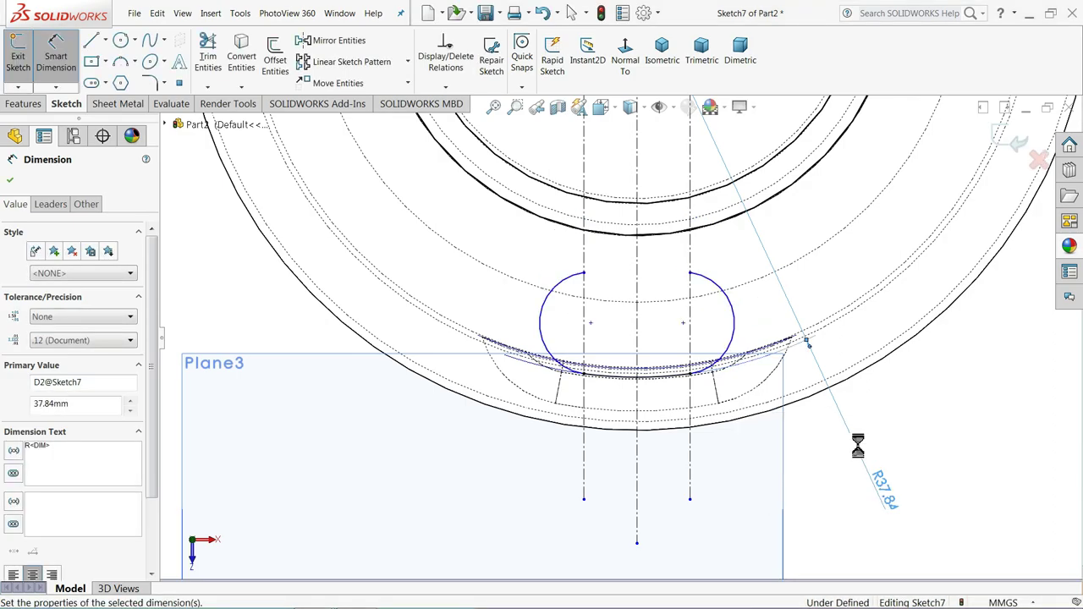
scroll(659, 381, down, 3)
scroll(559, 351, down, 1)
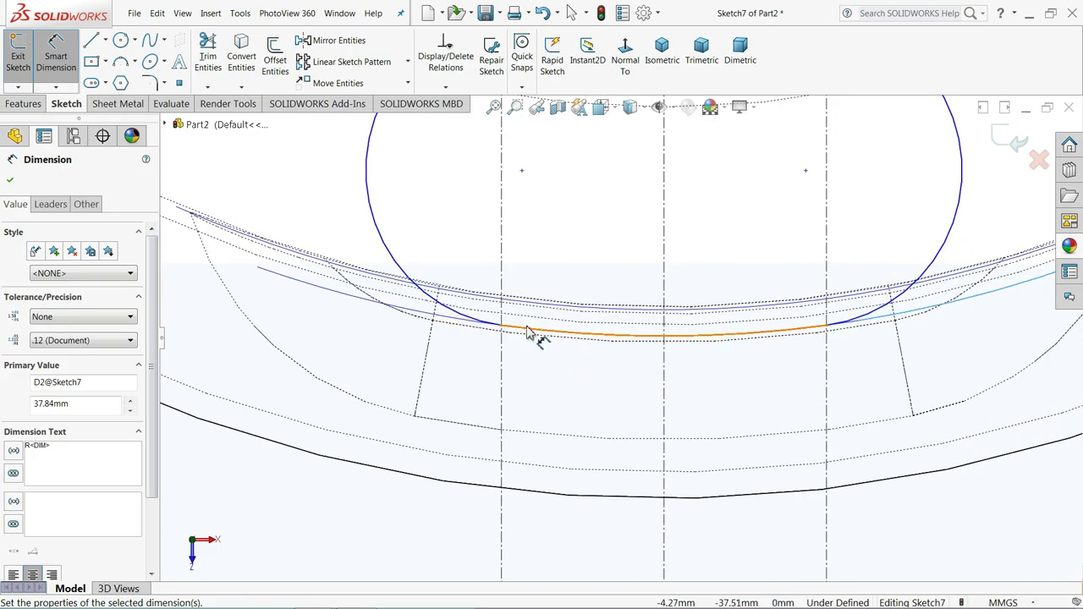
scroll(762, 393, up, 2)
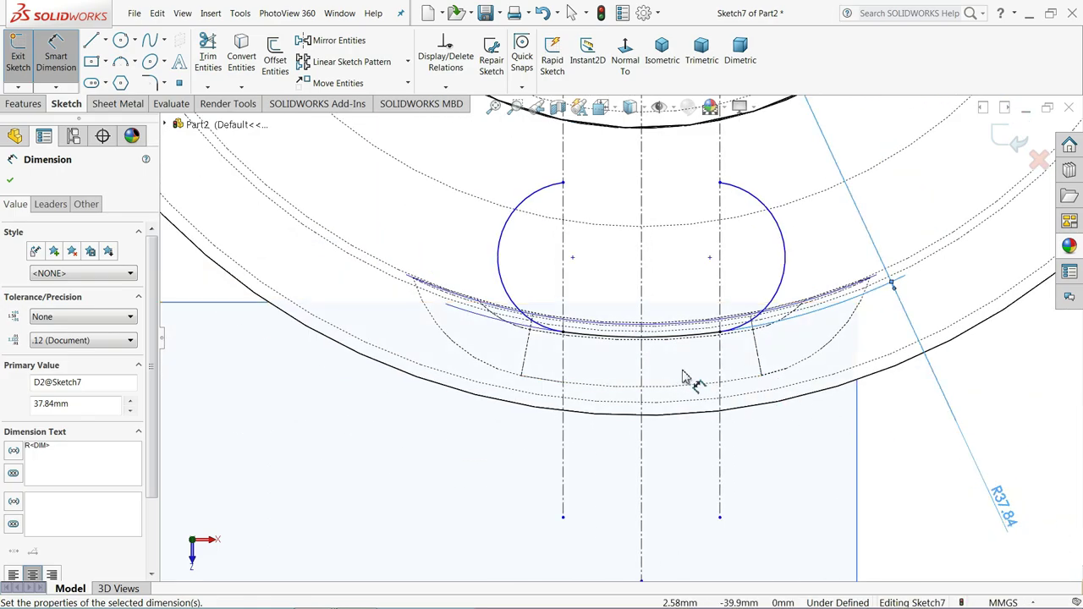
scroll(689, 380, up, 1)
scroll(725, 253, down, 2)
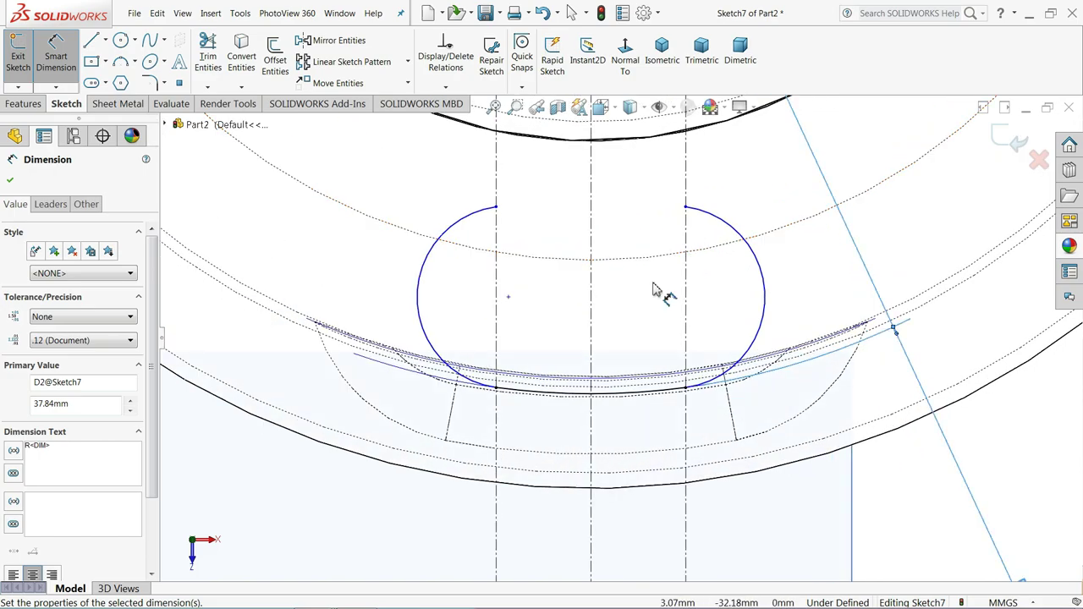
click(764, 281)
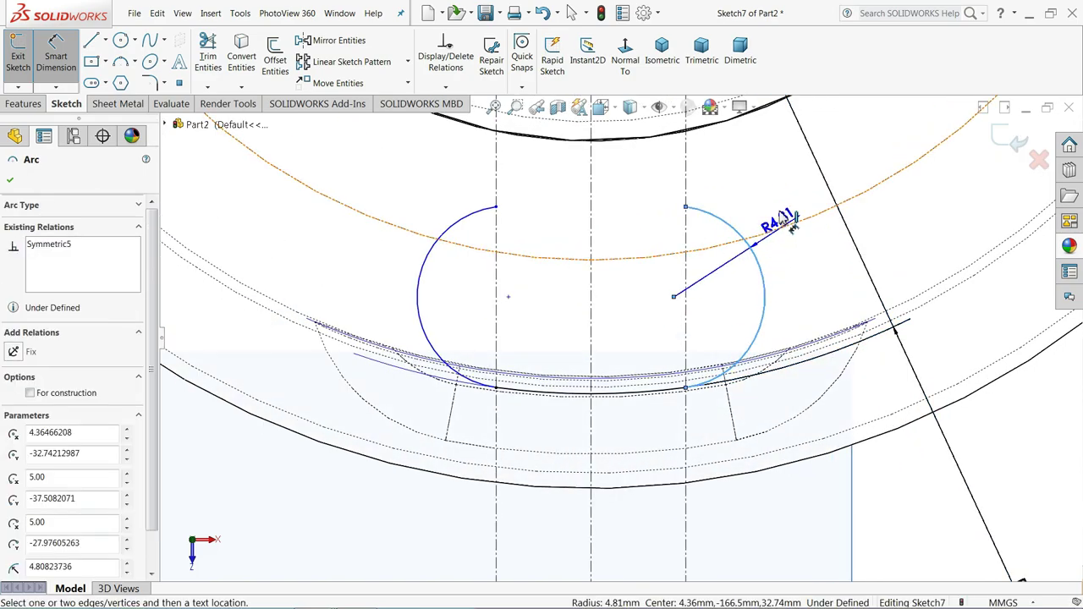
click(777, 197)
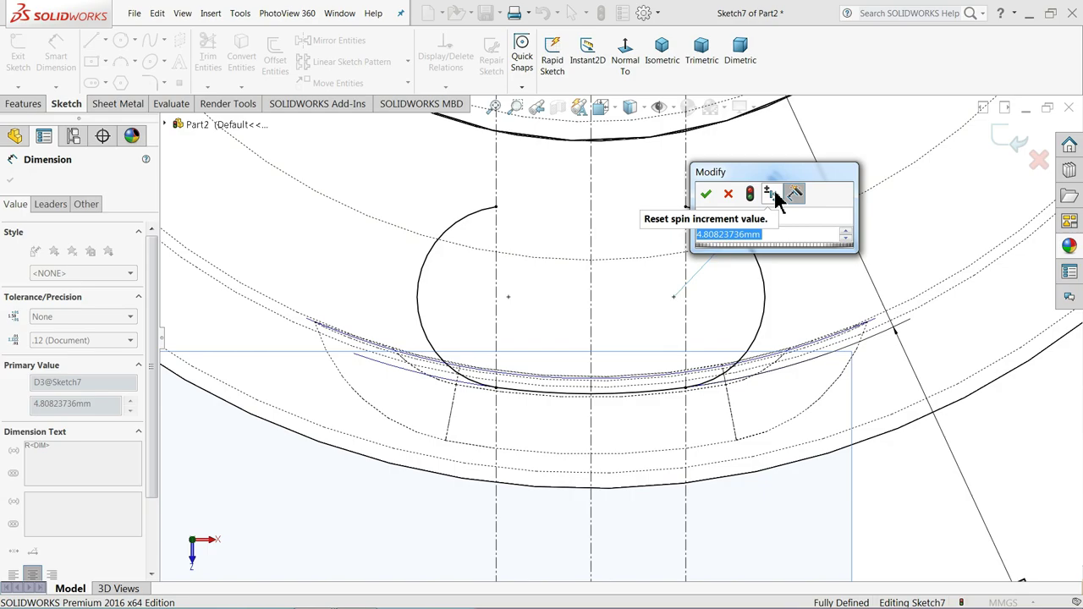
key(Return)
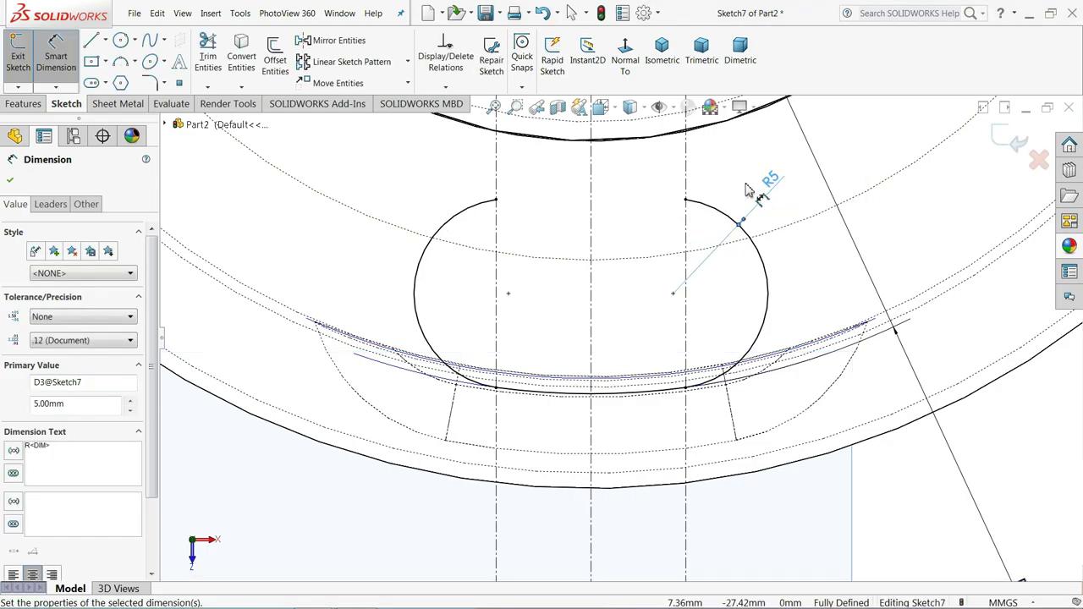
scroll(653, 339, up, 3)
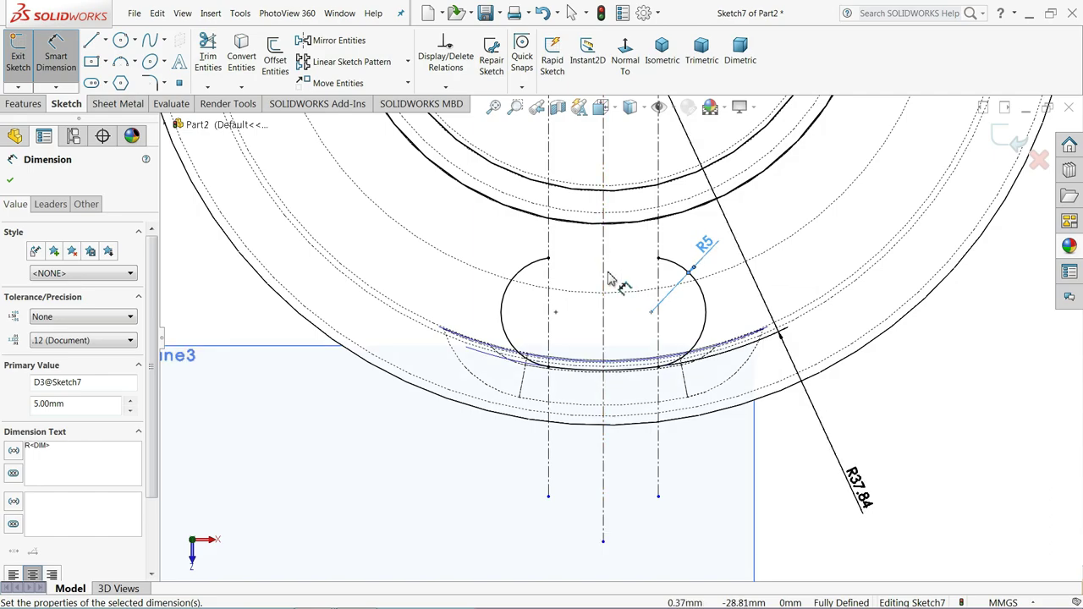
scroll(607, 279, up, 3)
scroll(607, 279, up, 2)
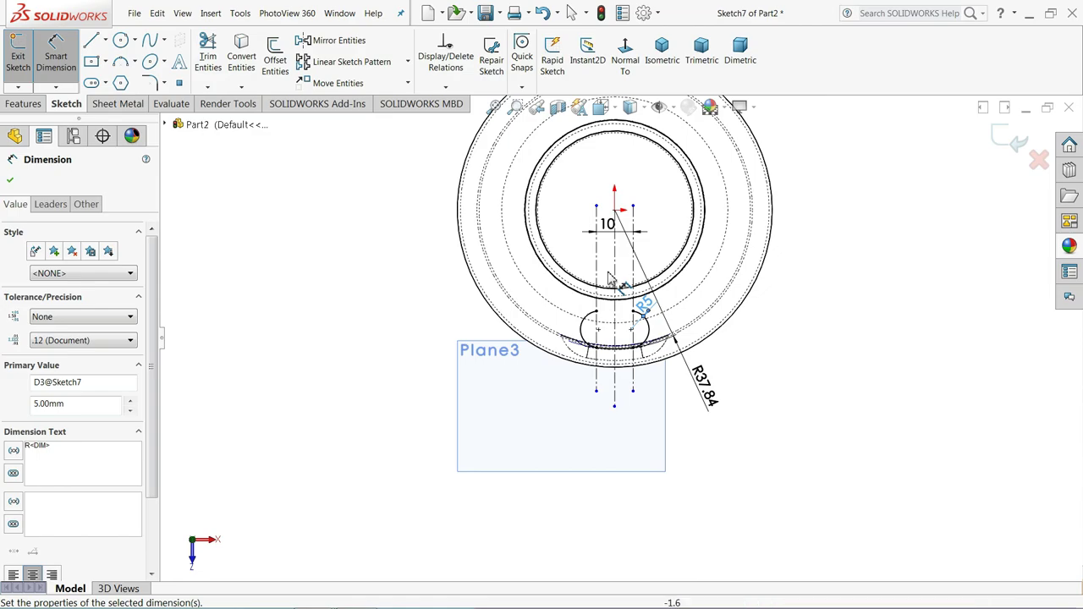
- Switch the model to shaded display and orbit and zoom around the Sketch7 grip outline
click(643, 107)
click(632, 150)
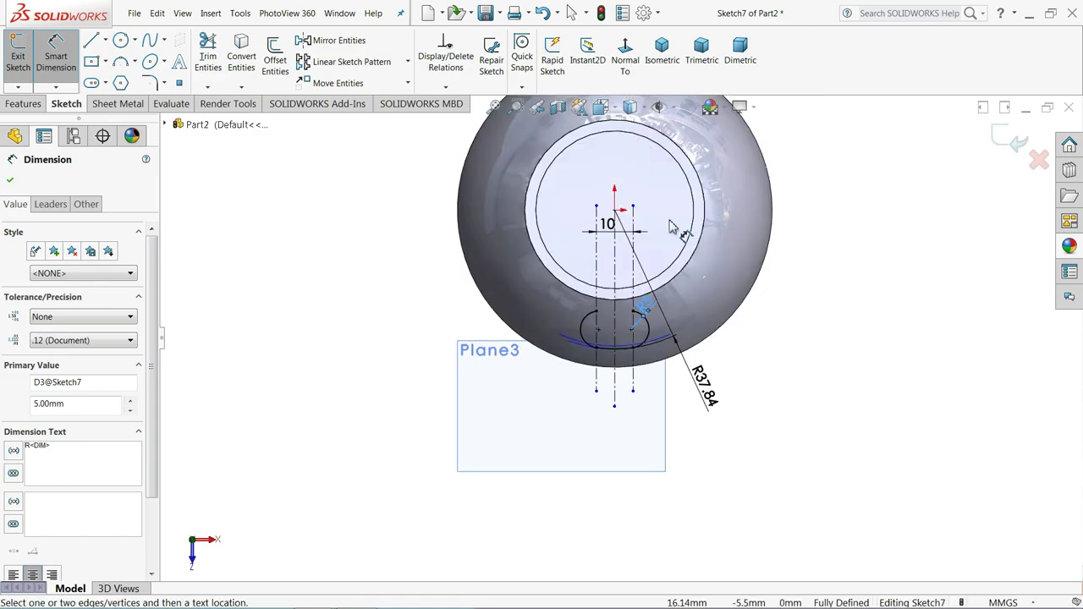
mouse_move(632, 150)
middle_down()
mouse_move(706, 254)
mouse_move(660, 345)
middle_up()
scroll(703, 251, down, 5)
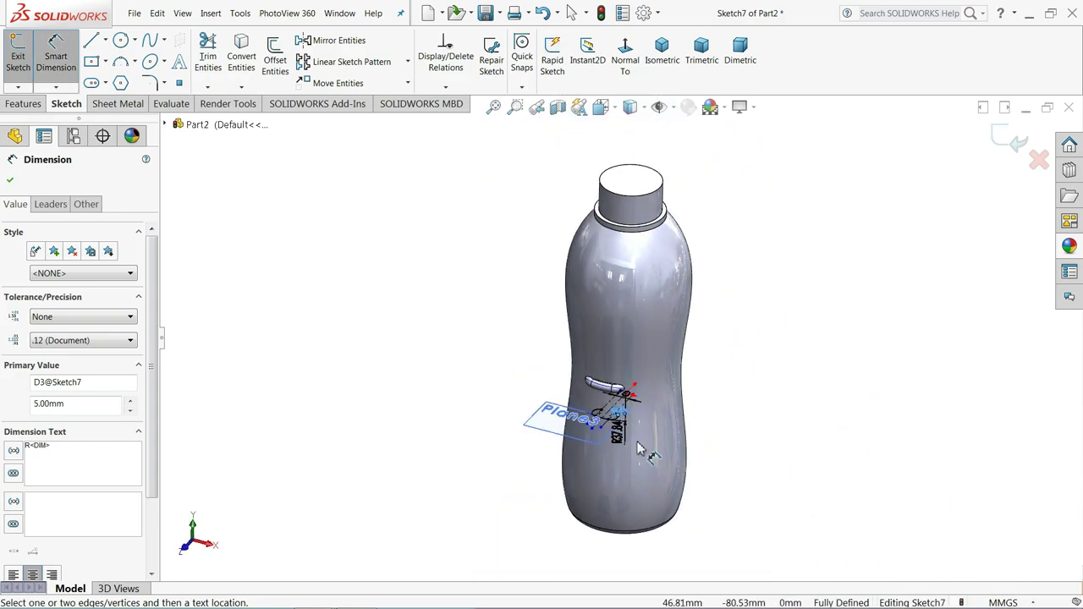
scroll(615, 437, down, 4)
scroll(615, 437, down, 4)
middle_drag(615, 437, 560, 414)
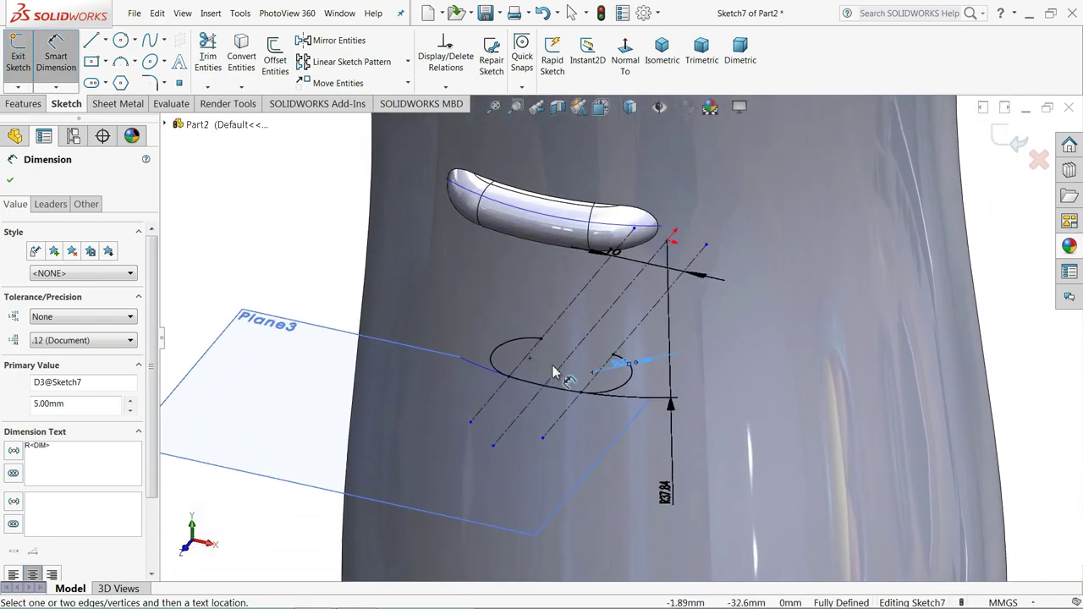
scroll(474, 362, down, 3)
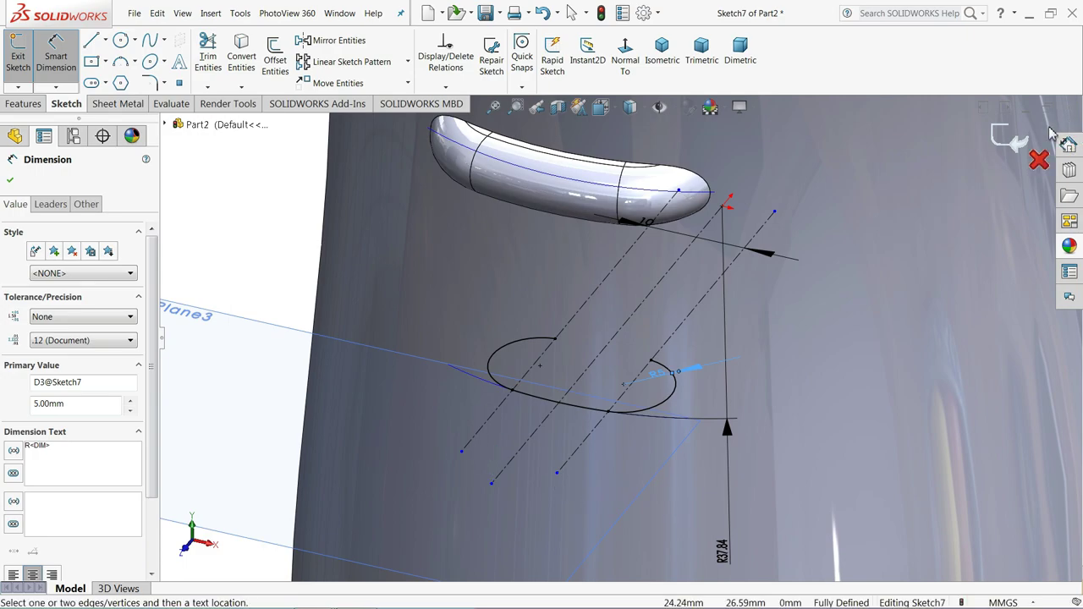
- Exit Sketch7 and hide Plane3
click(1018, 144)
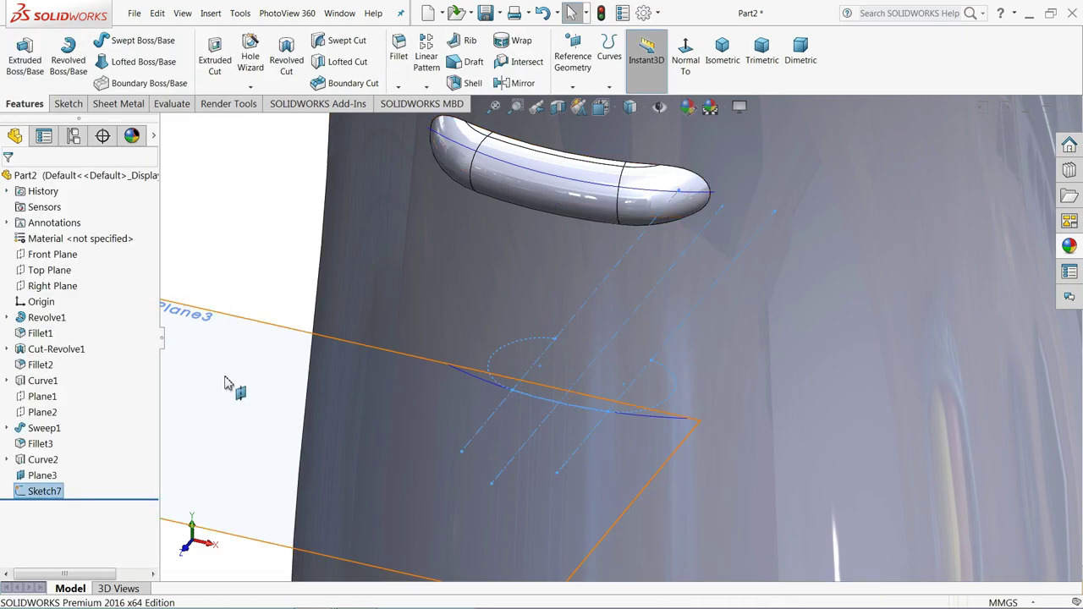
click(226, 347)
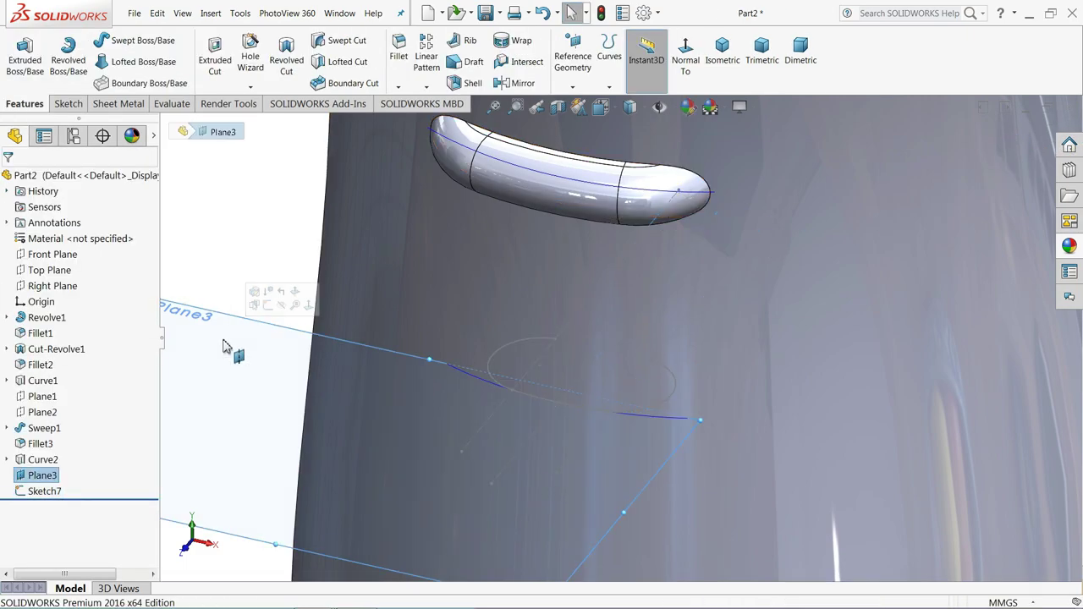
click(277, 303)
scroll(685, 406, down, 3)
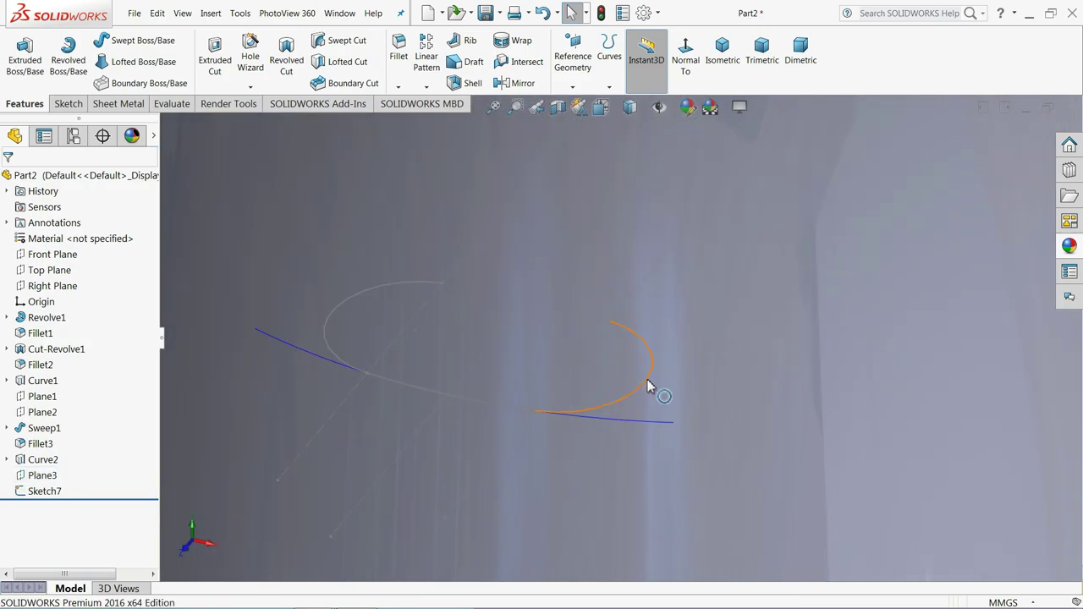
- Create Plane4 perpendicular to Sketch7's Arc3 and coincident with its endpoint
click(572, 89)
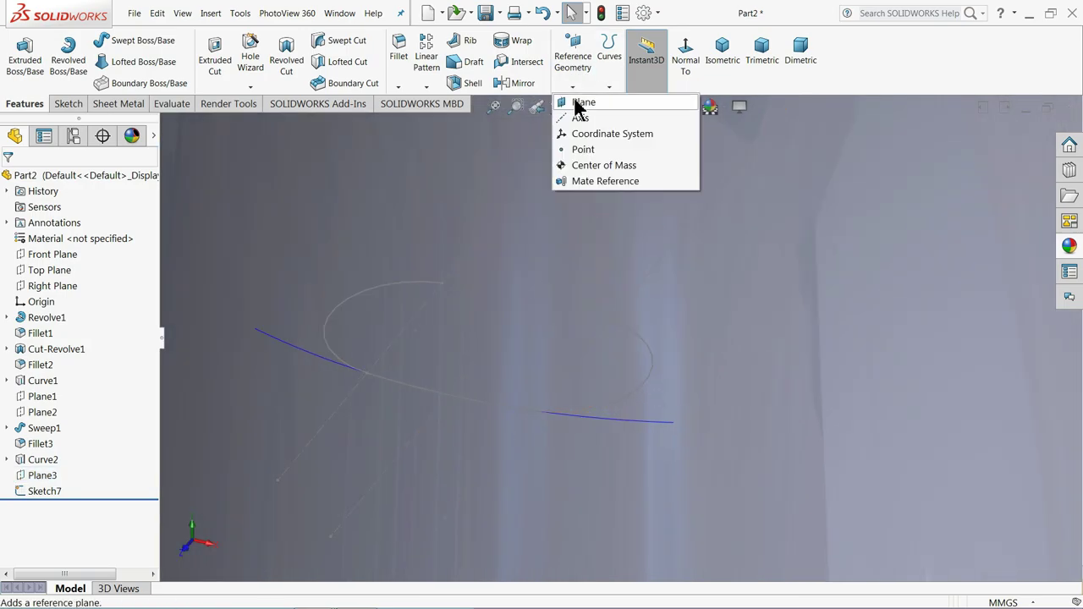
click(583, 103)
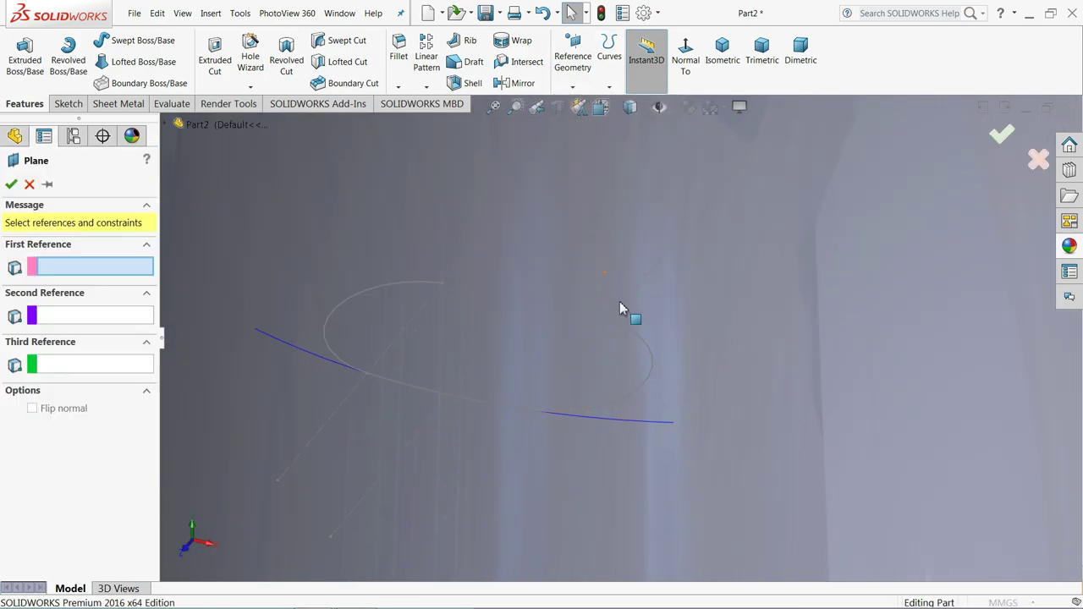
click(652, 377)
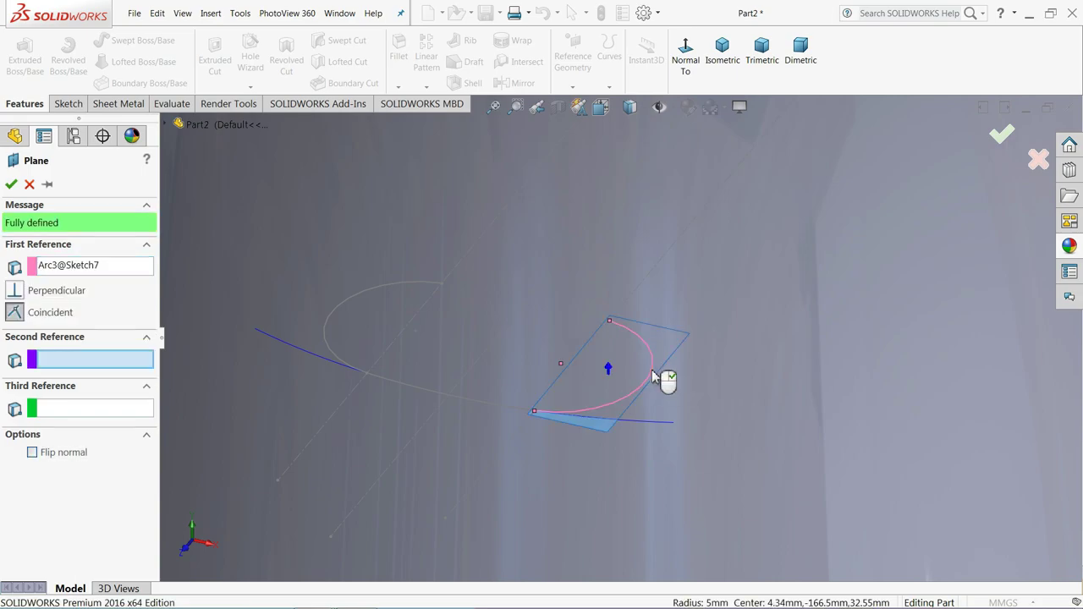
click(610, 324)
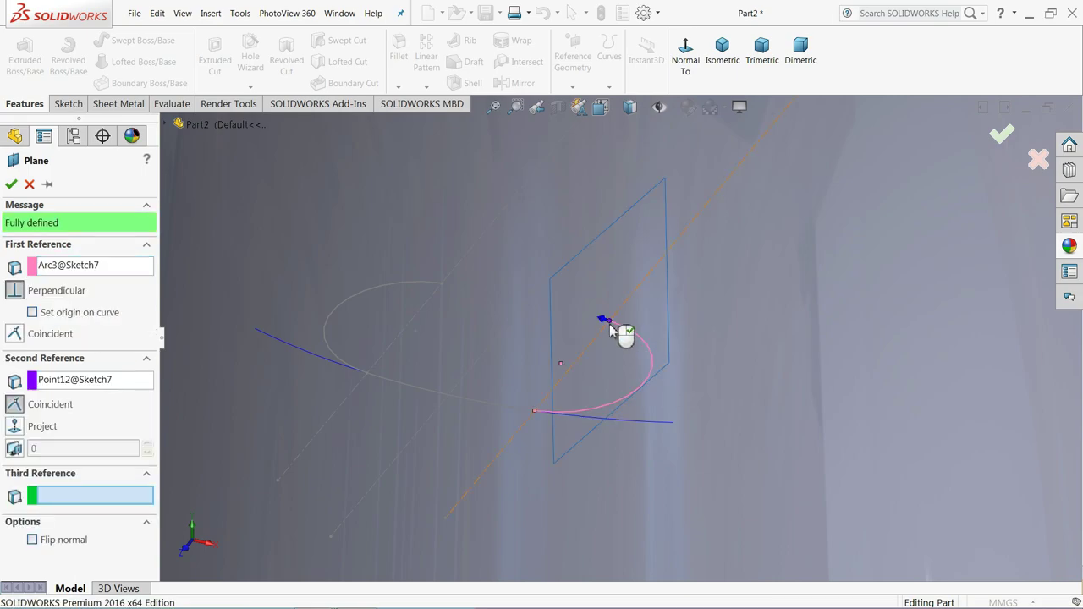
scroll(613, 330, down, 2)
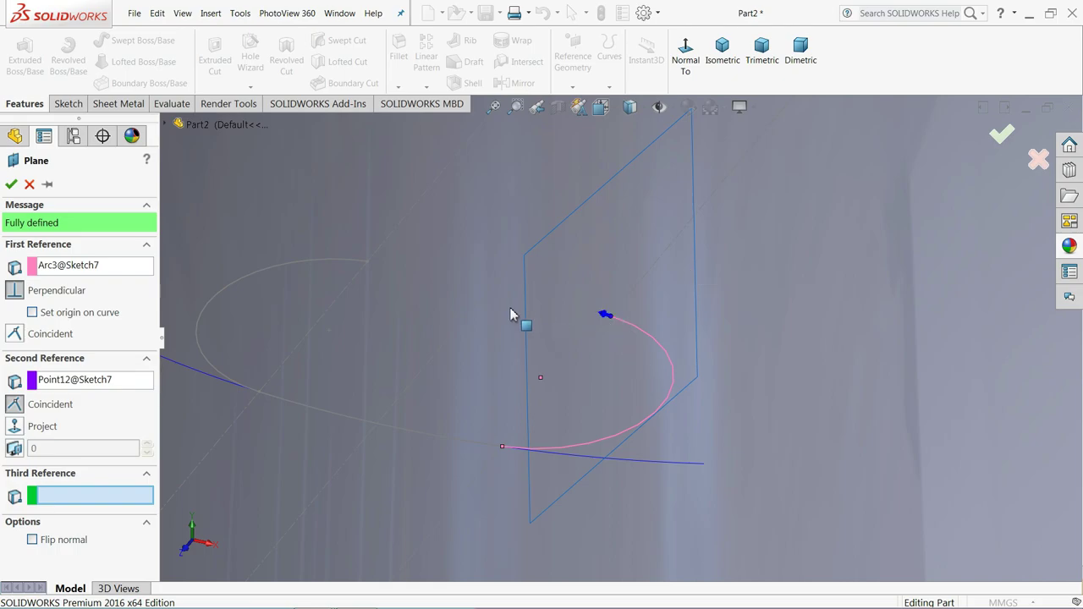
click(11, 183)
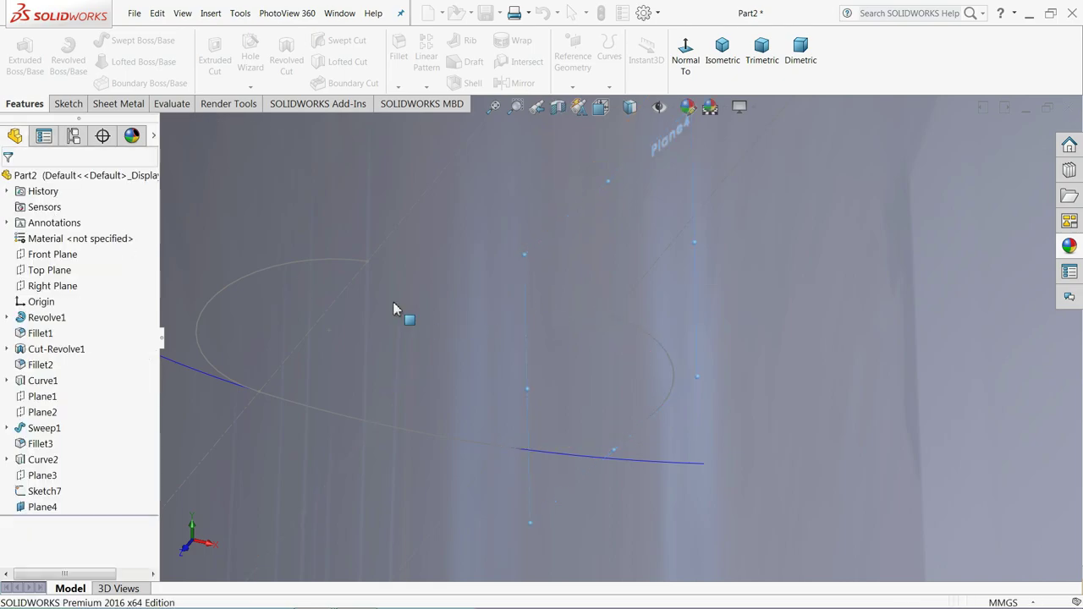
click(68, 103)
- Start a sketch on Plane4 and draw a center rectangle anchored at the origin
click(17, 57)
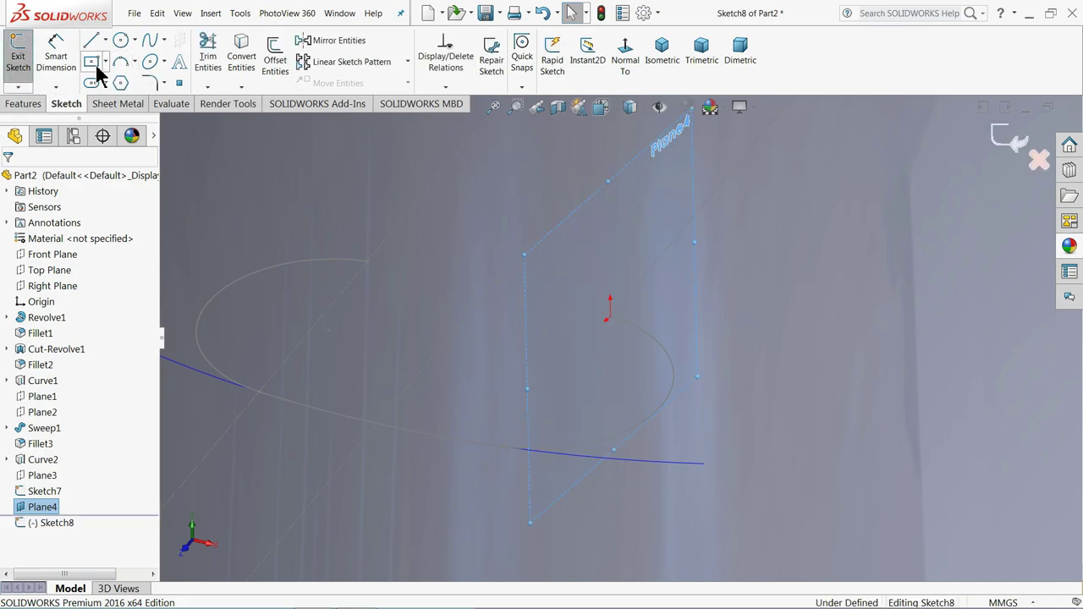
click(91, 62)
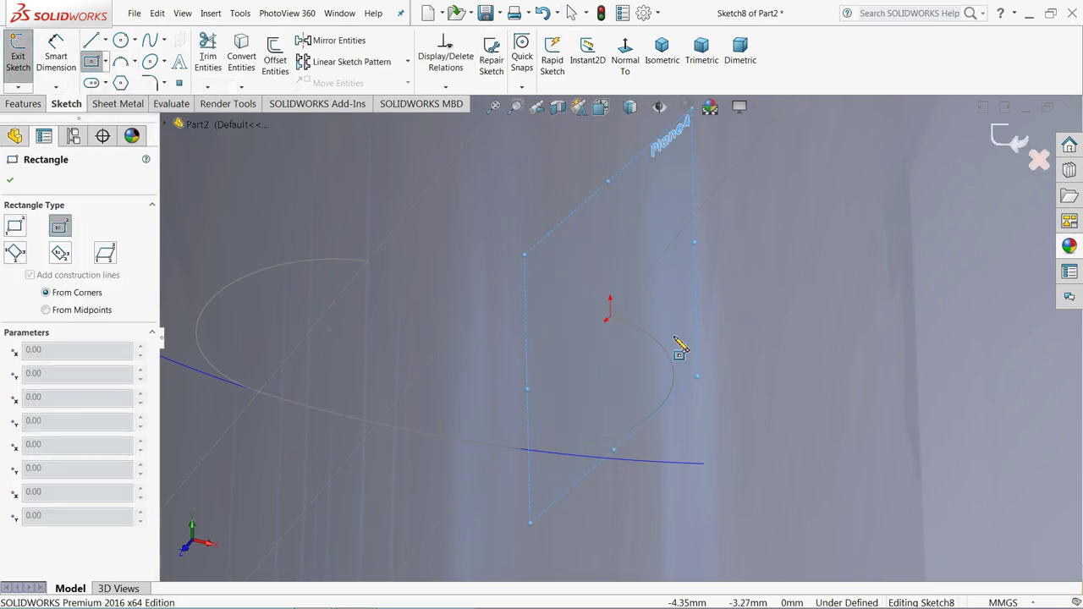
middle_drag(682, 345, 609, 330)
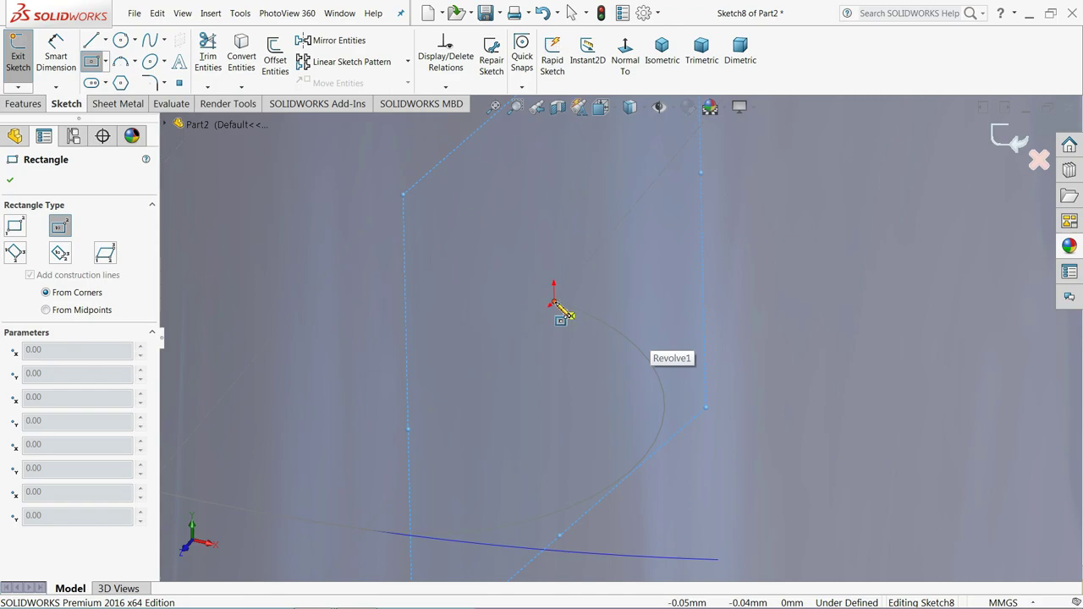
click(554, 303)
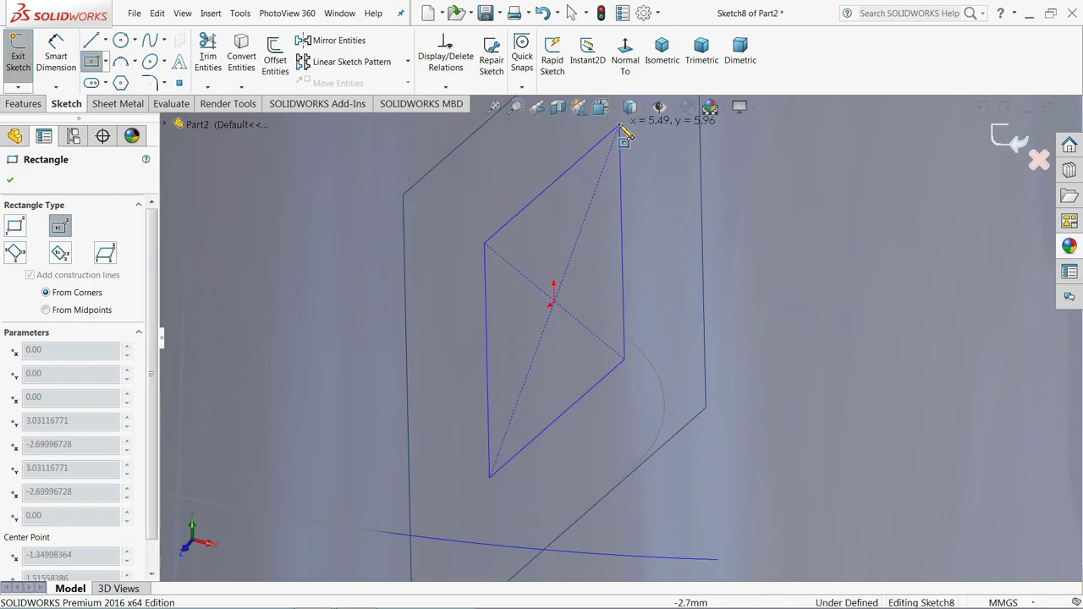
click(623, 134)
middle_drag(643, 165, 662, 264)
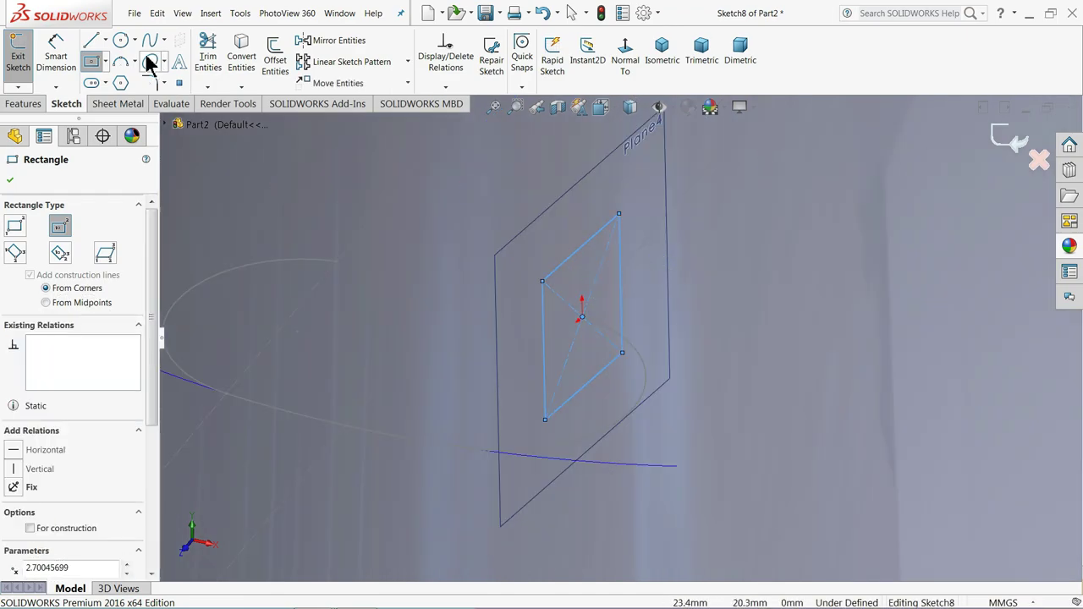
click(91, 64)
mouse_move(520, 283)
middle_down()
mouse_move(515, 225)
mouse_move(504, 269)
mouse_move(496, 225)
mouse_move(501, 268)
middle_up()
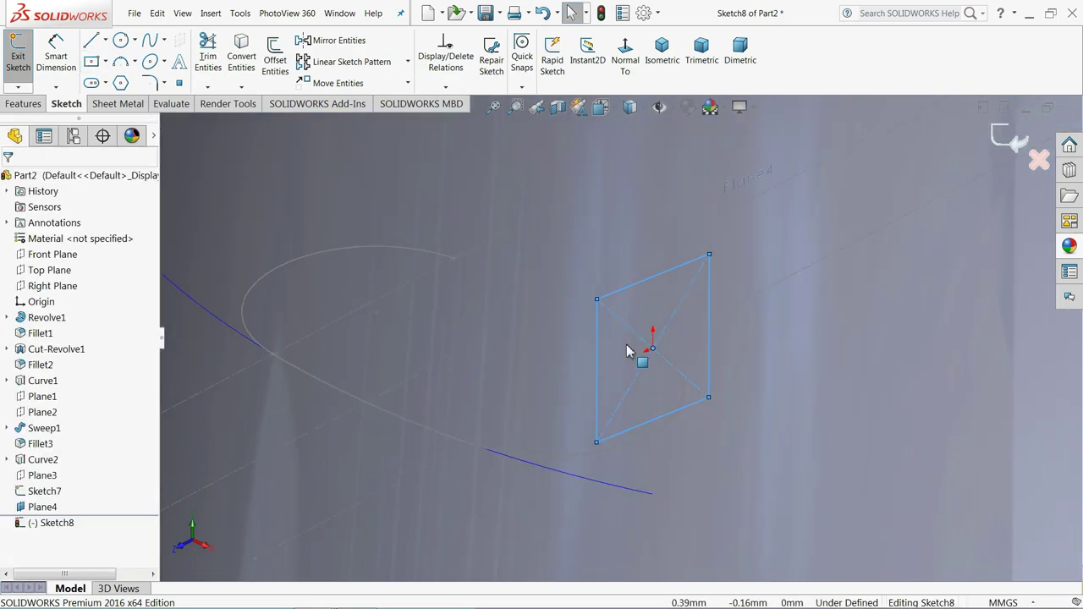
middle_drag(627, 352, 701, 399)
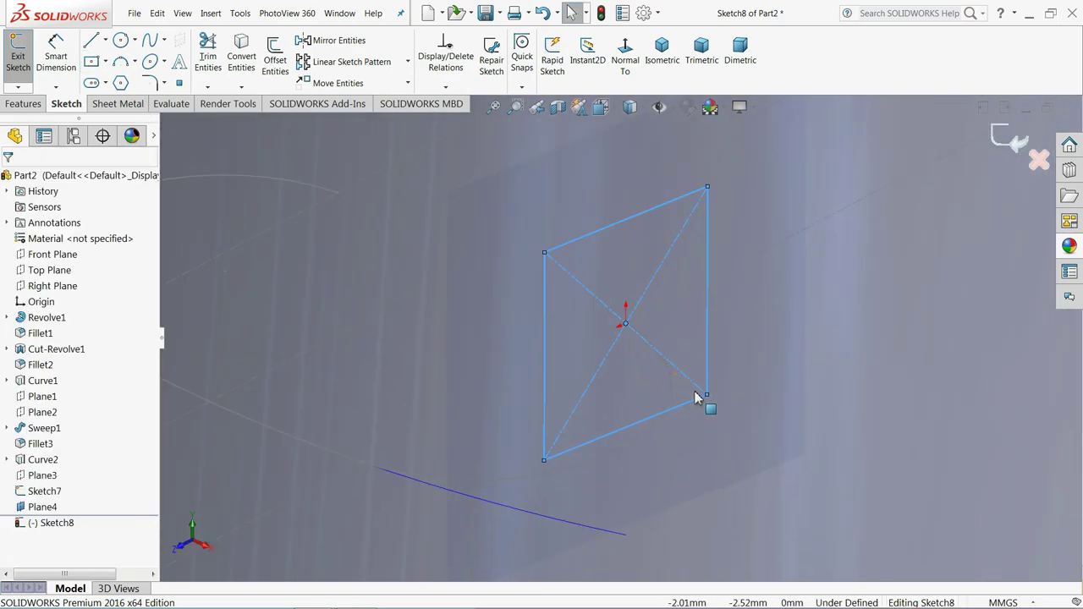
- Dimension the rectangle 8 mm wide and 5 mm tall, then finish the sketch
click(52, 66)
click(603, 233)
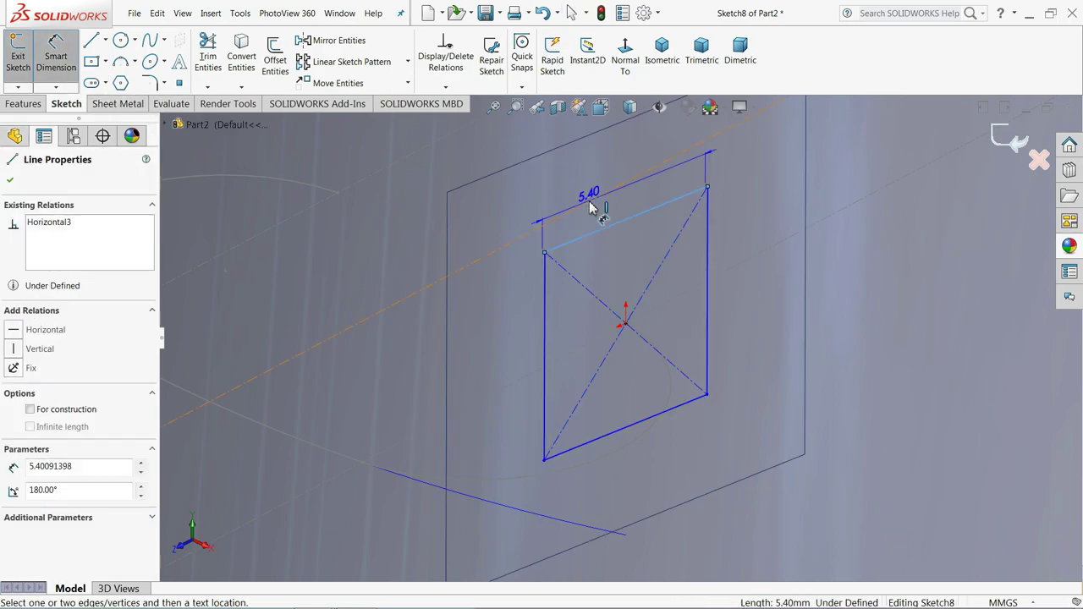
click(584, 192)
text(8mm)
key(Return)
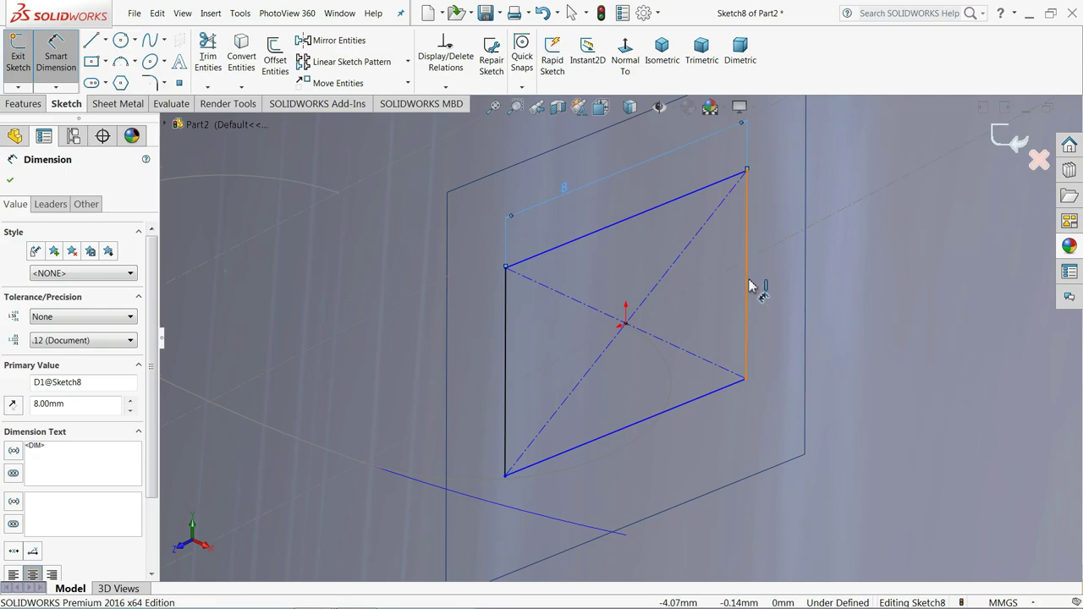
click(750, 287)
click(779, 275)
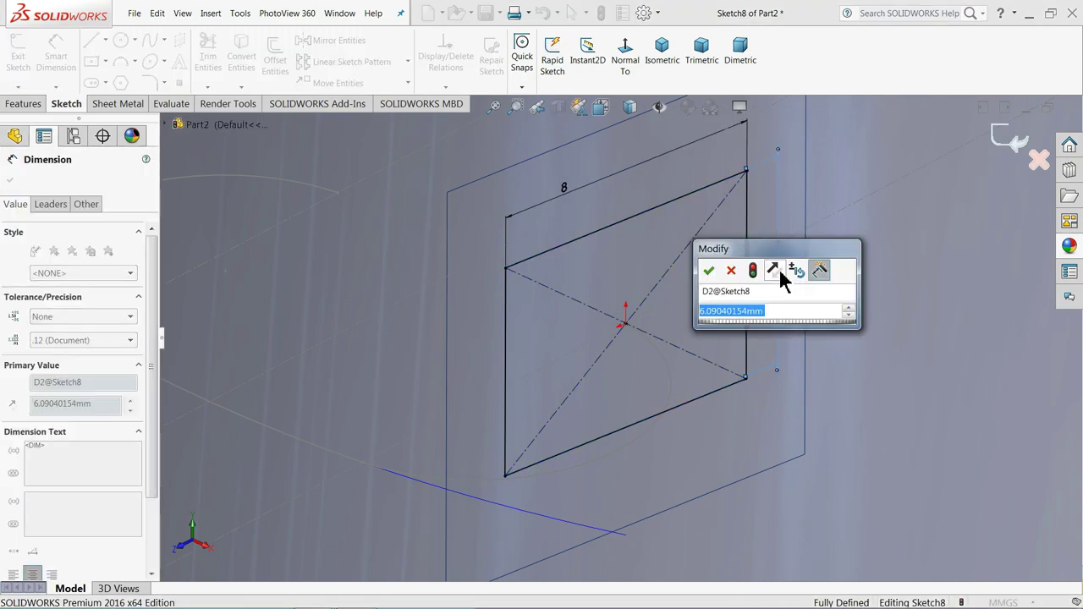
text(5)
key(Return)
scroll(622, 313, up, 3)
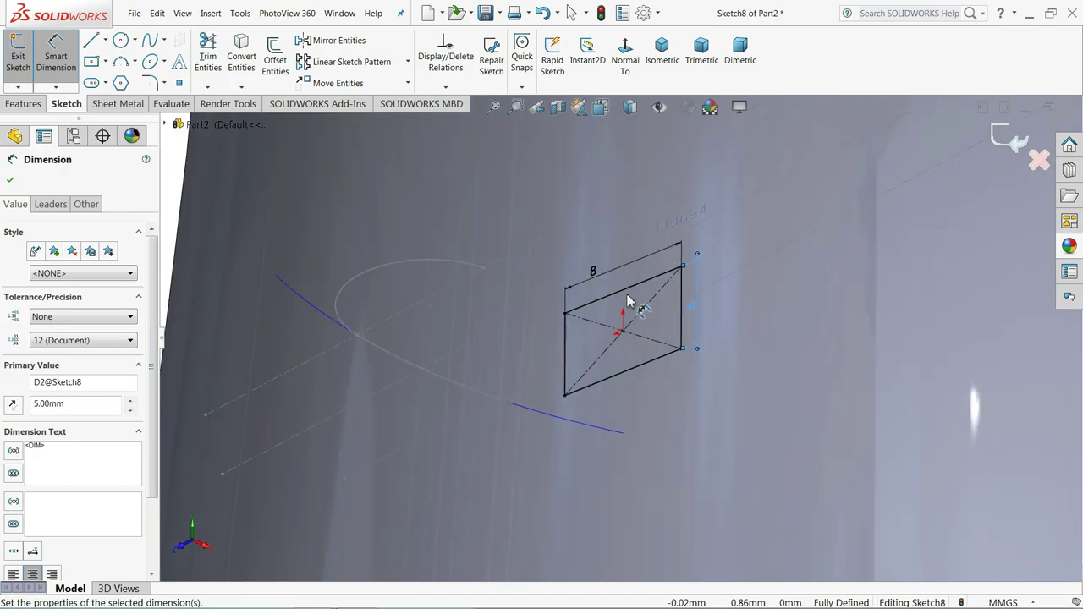
scroll(677, 305, up, 3)
click(1011, 144)
- Sweep Sketch8's 8×5 rectangle along Sketch7's curved path to create Sweep2
click(1011, 144)
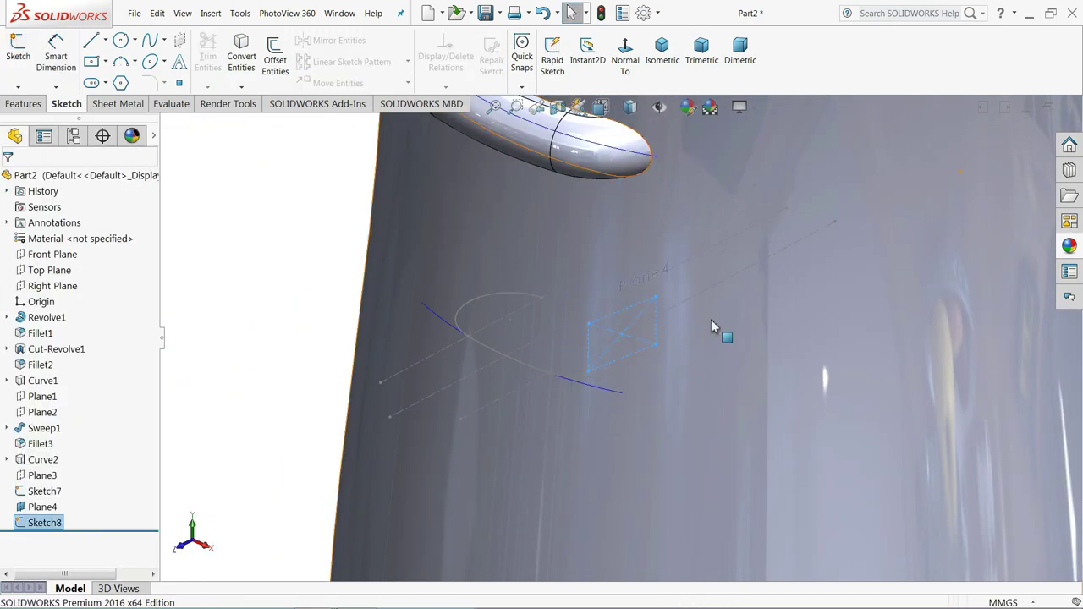
mouse_move(591, 348)
middle_down()
mouse_move(582, 302)
mouse_move(606, 293)
mouse_move(592, 355)
middle_up()
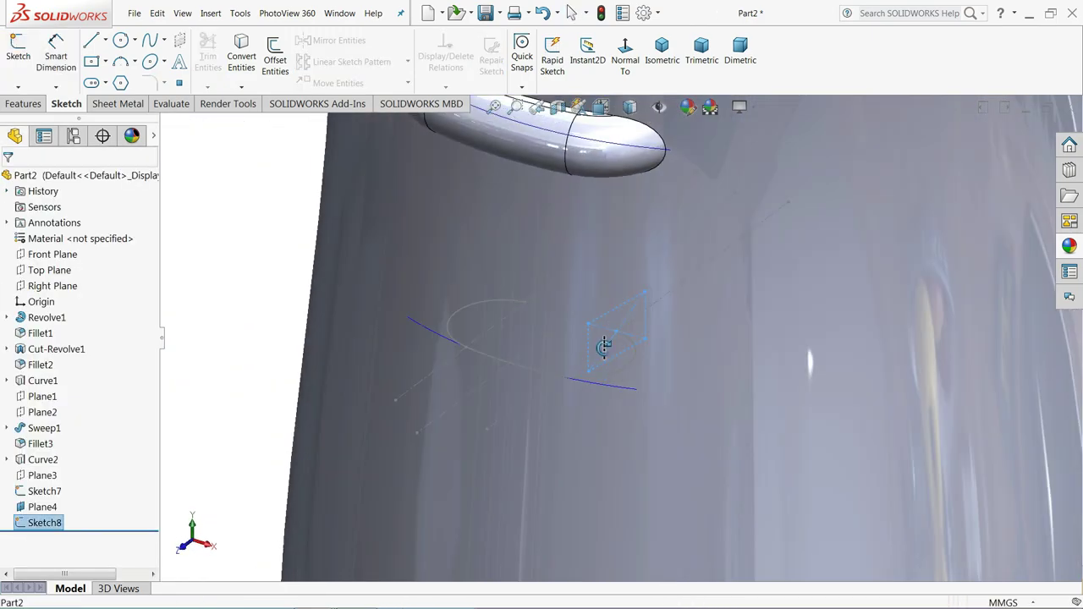
mouse_move(643, 395)
middle_down()
mouse_move(626, 381)
mouse_move(616, 339)
middle_up()
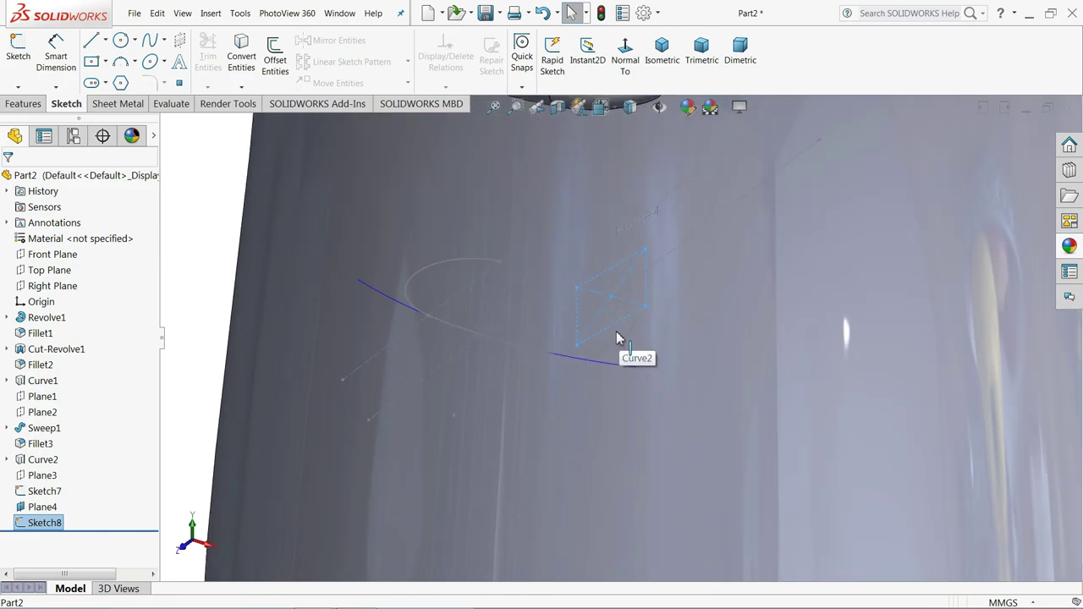
click(26, 103)
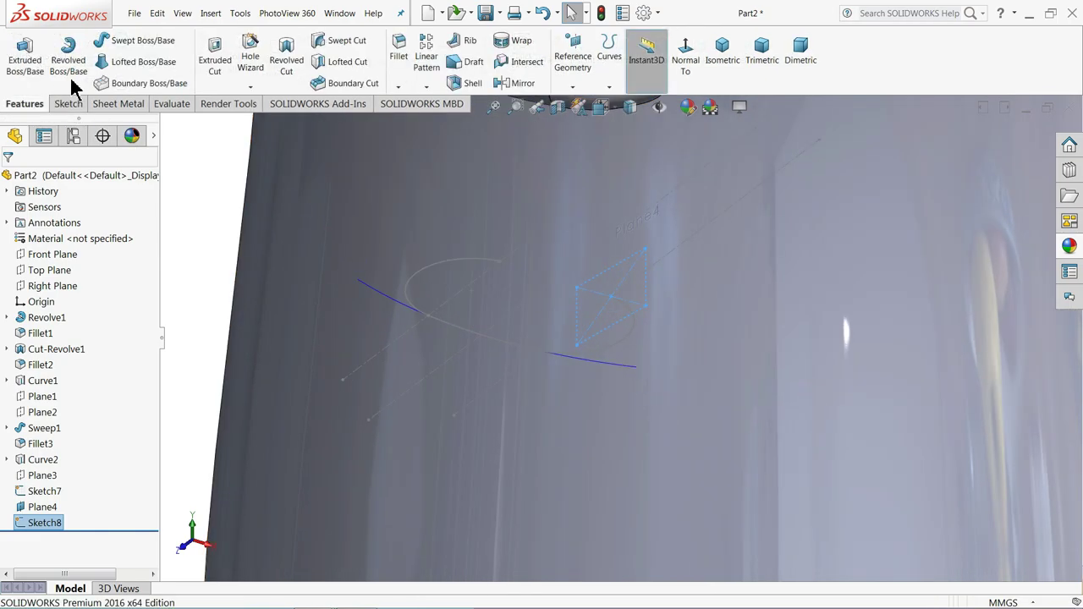
click(137, 40)
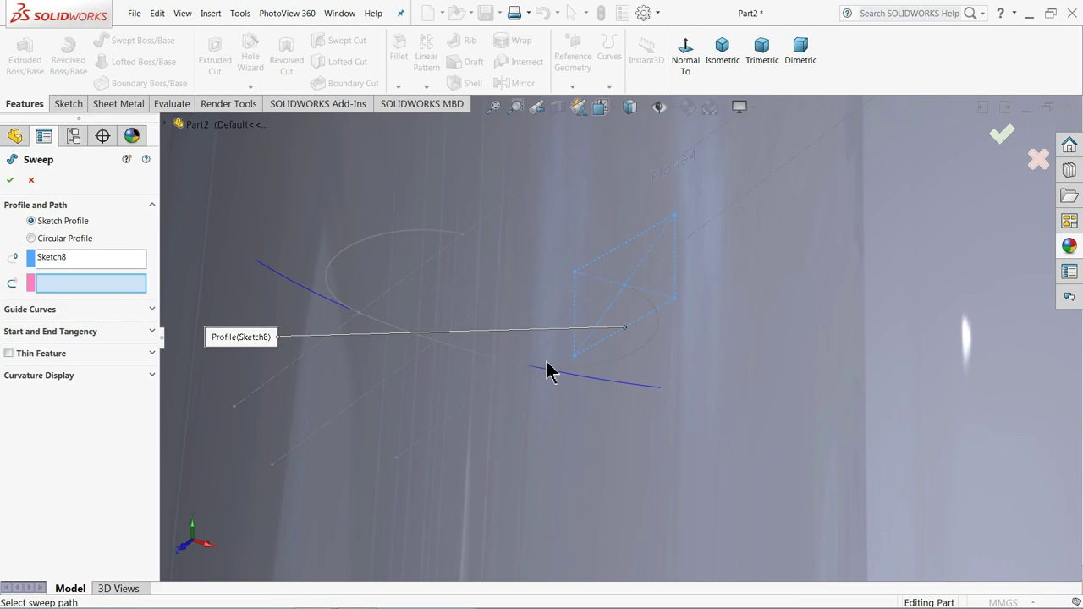
click(594, 369)
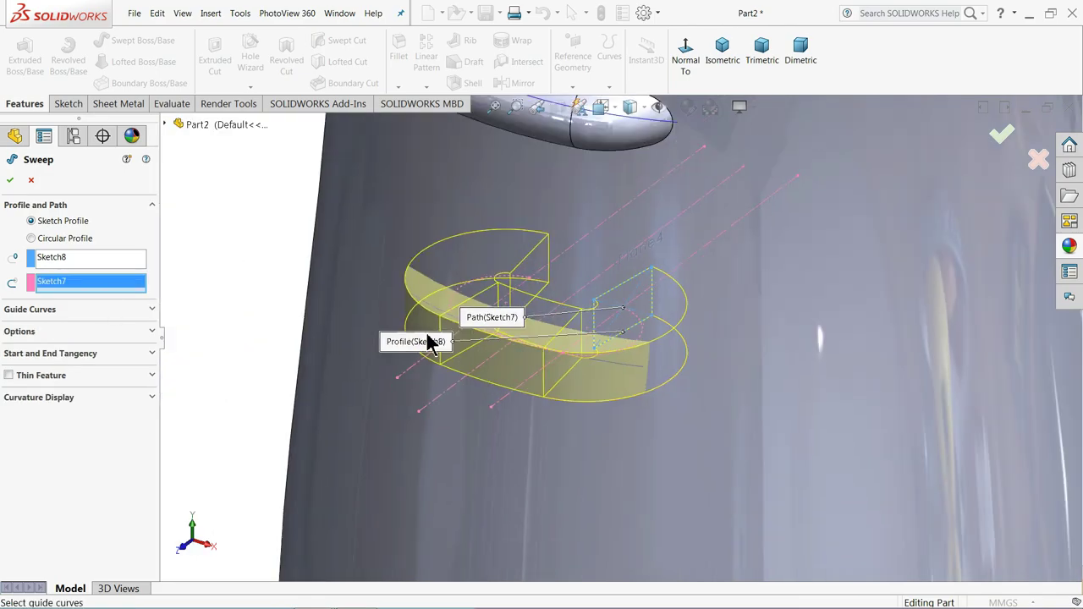
scroll(428, 341, up, 3)
middle_drag(428, 341, 429, 336)
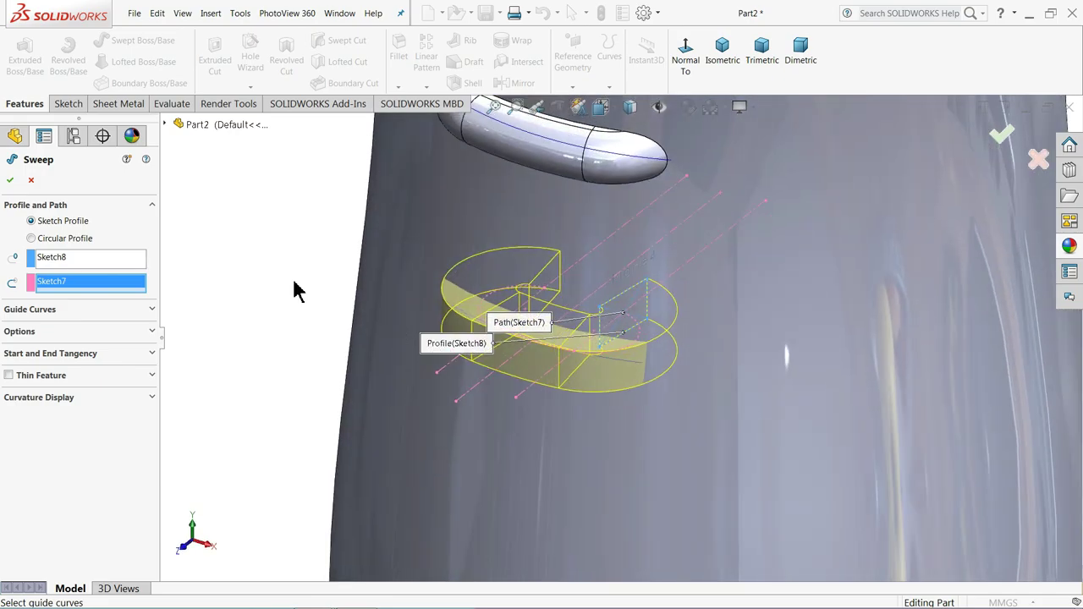
click(10, 181)
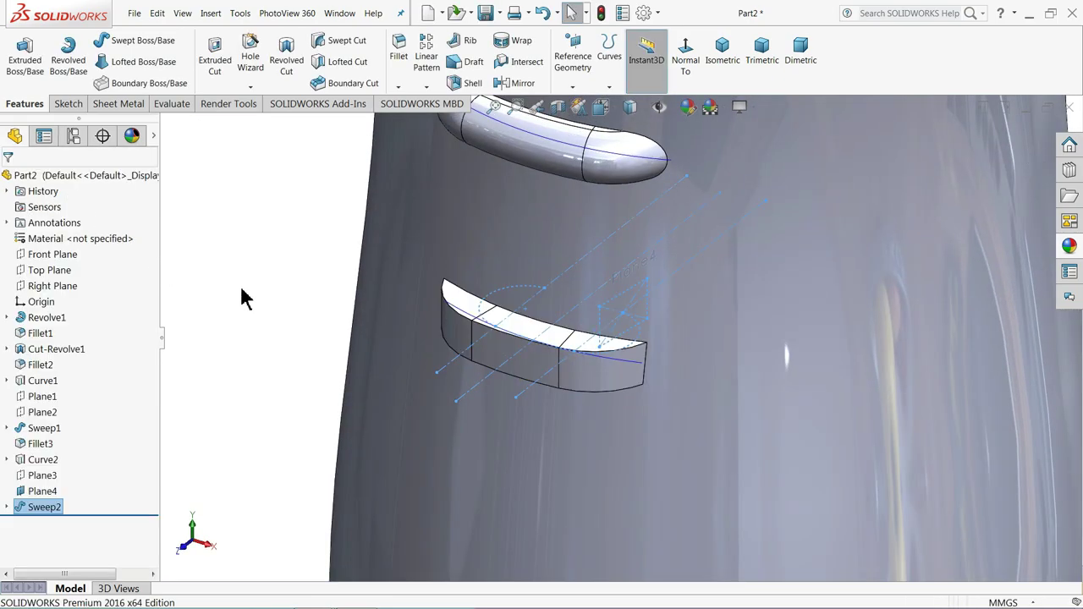
scroll(539, 351, down, 2)
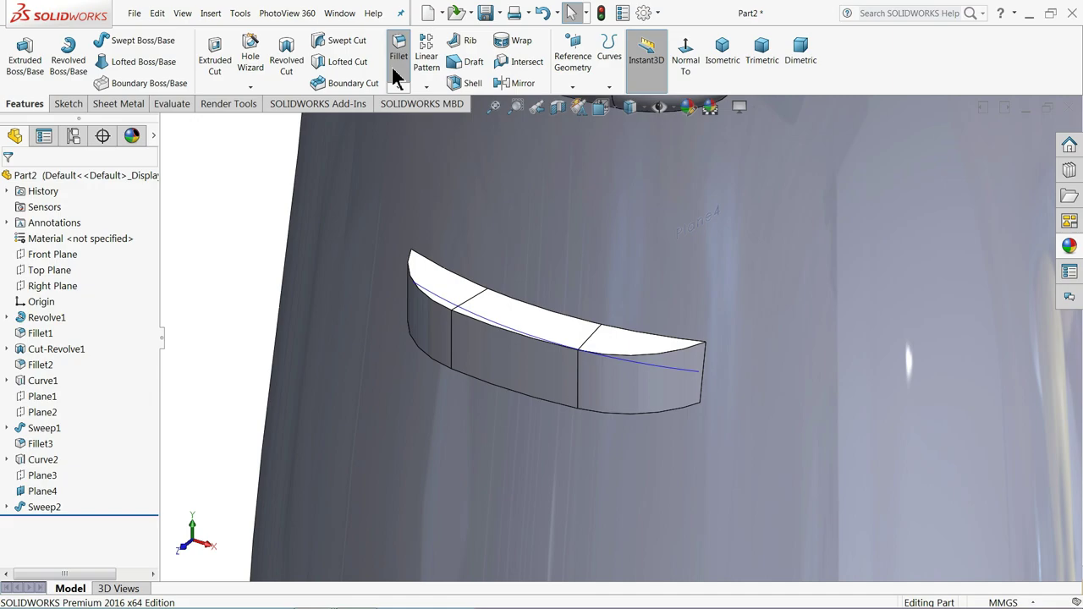
- Start a full round fillet, choosing the grip's top faces as side set 1 and front faces as the center set
click(394, 66)
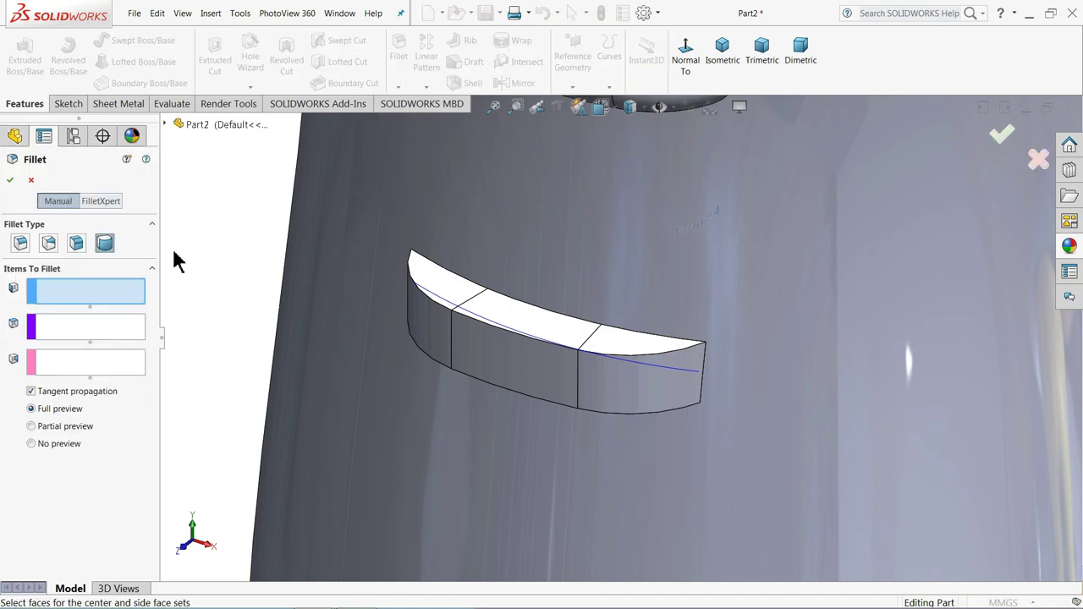
click(627, 356)
click(476, 309)
click(455, 304)
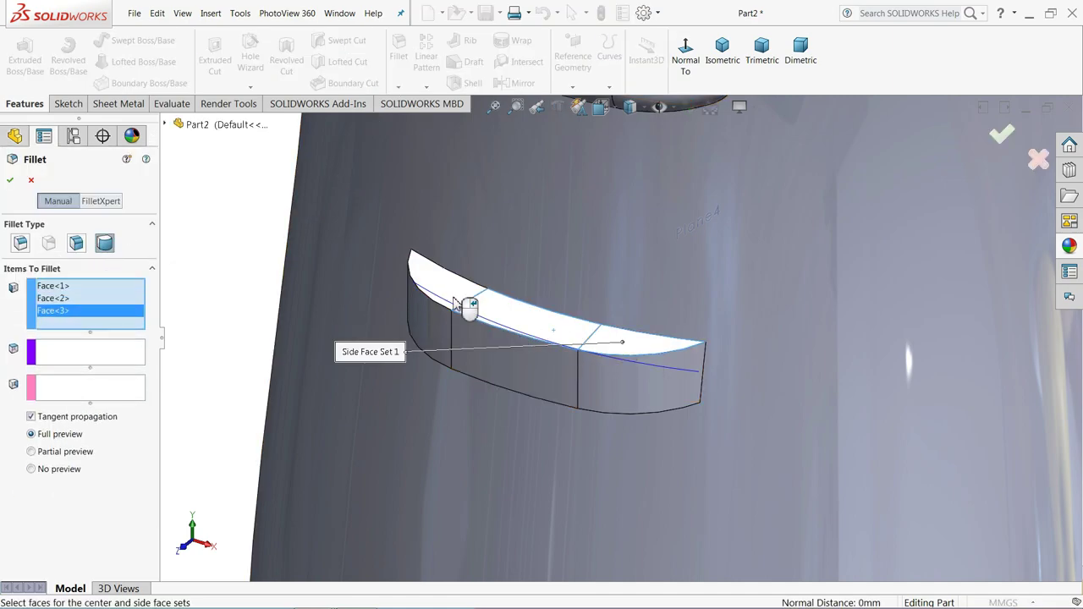
click(51, 358)
click(592, 381)
click(470, 363)
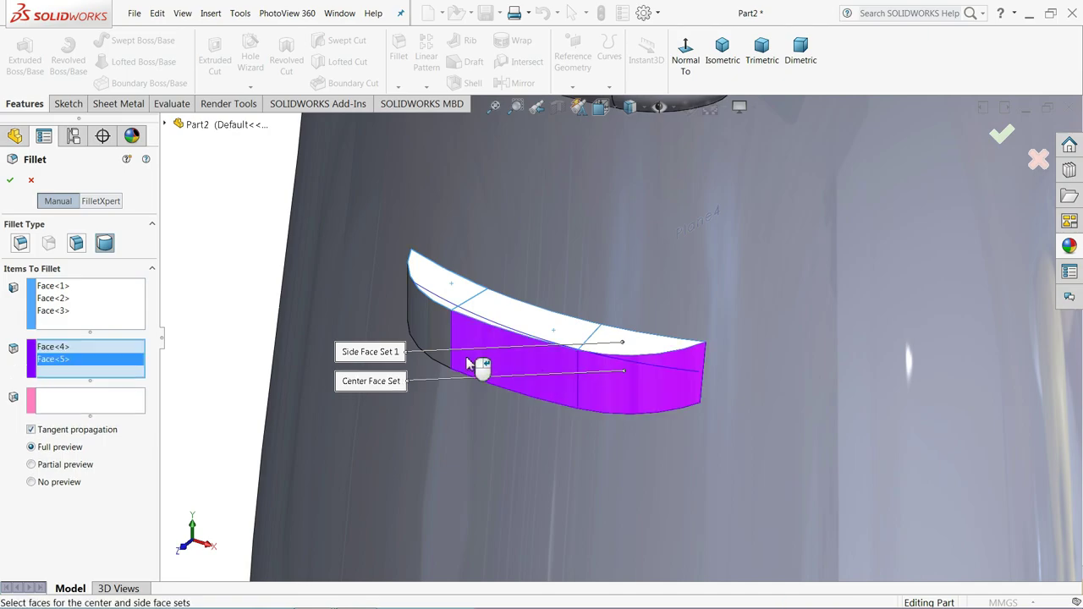
click(437, 330)
- Add the grip's three underside faces as side set 2 and confirm Fillet4
click(89, 412)
mouse_move(314, 415)
middle_down()
mouse_move(457, 355)
mouse_move(459, 363)
middle_up()
click(535, 354)
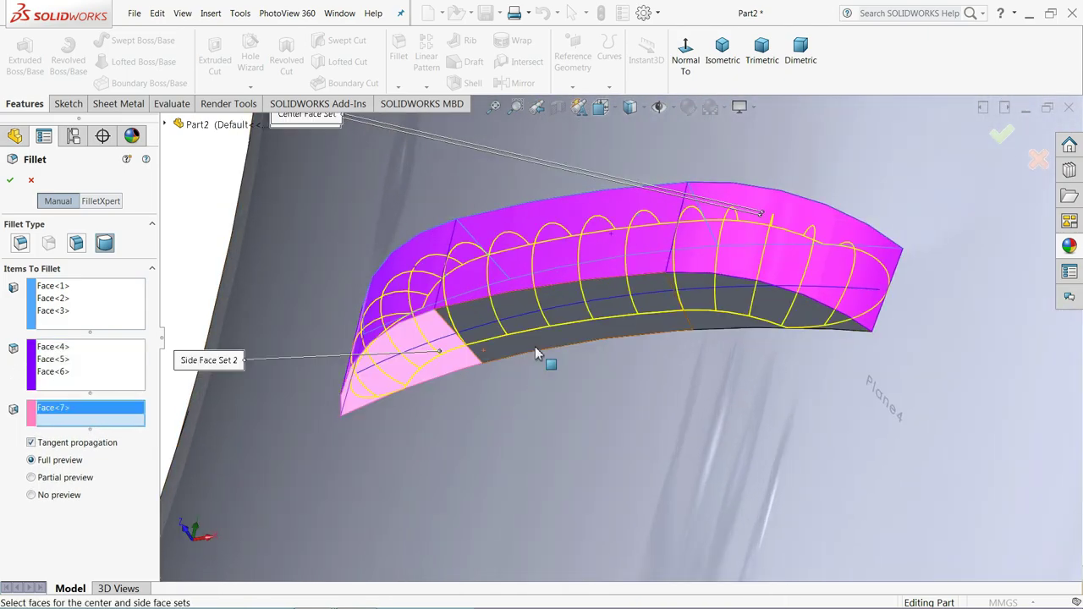
click(590, 339)
click(726, 335)
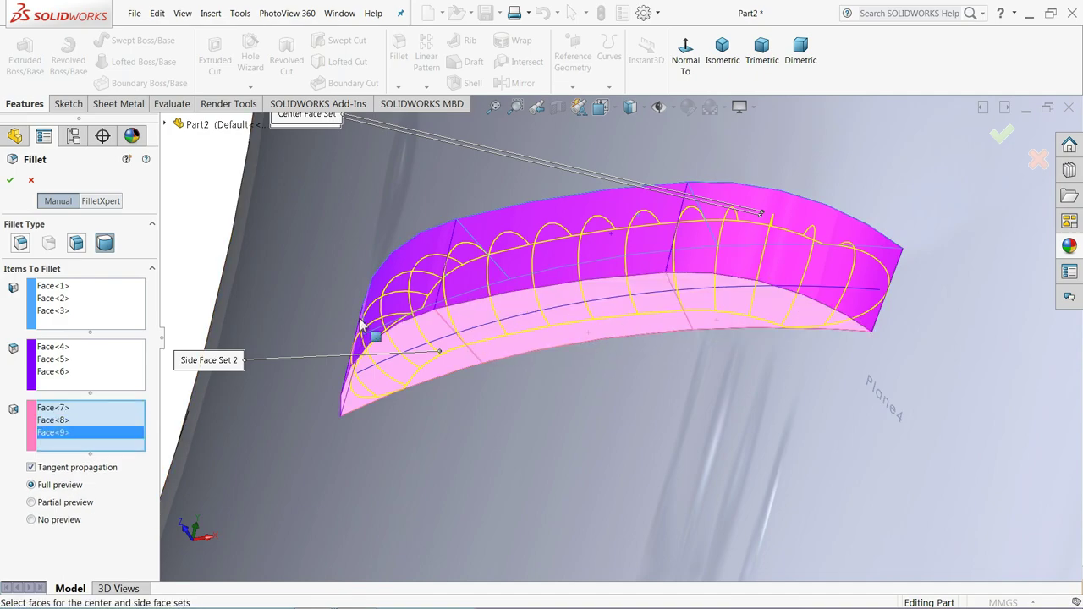
click(10, 180)
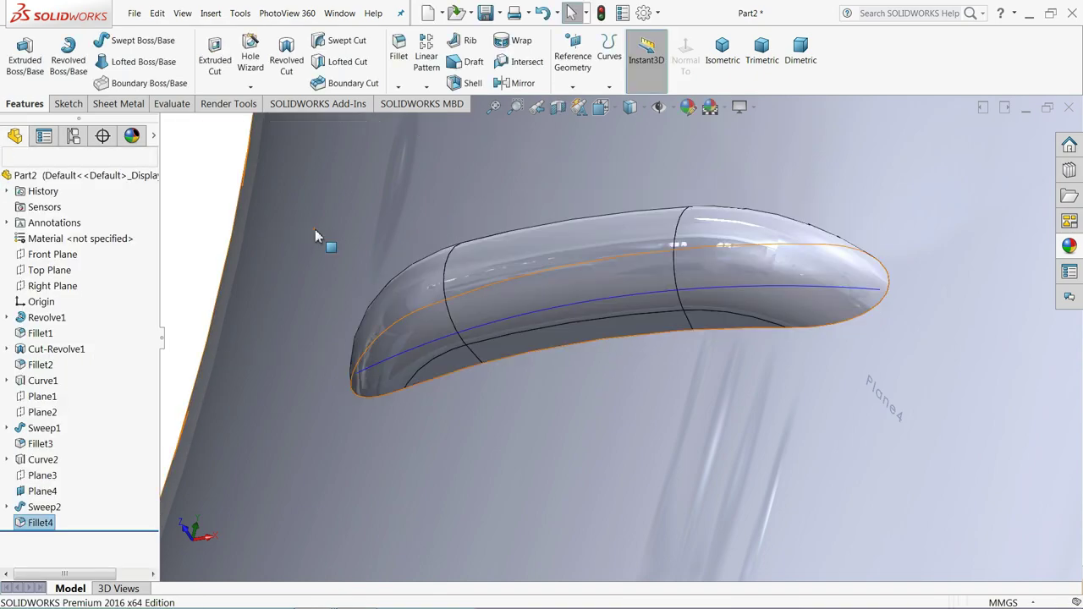
mouse_move(315, 230)
middle_down()
mouse_move(338, 243)
mouse_move(492, 231)
mouse_move(496, 363)
mouse_move(473, 406)
mouse_move(699, 397)
middle_up()
- Hide Plane4 from the feature tree, briefly selecting and clearing Curve2 and Curve1
scroll(491, 238, up, 3)
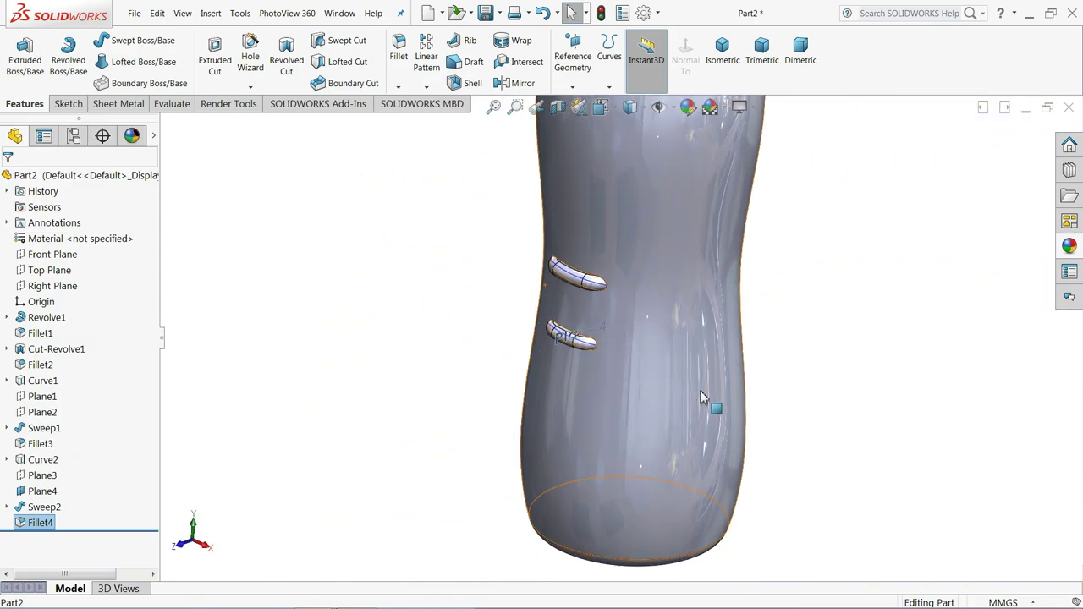
scroll(627, 352, down, 2)
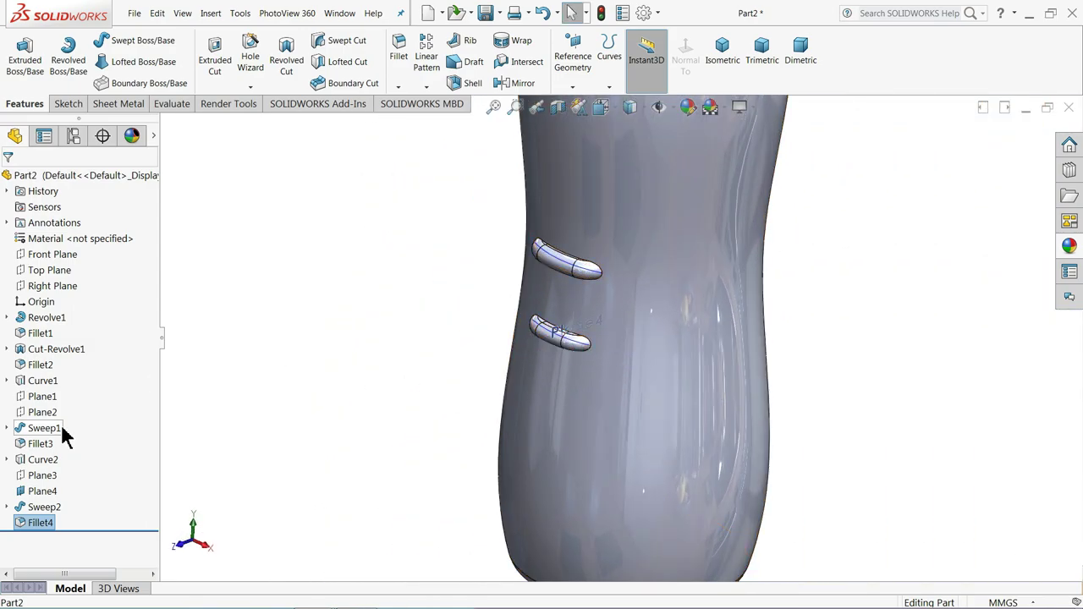
click(27, 491)
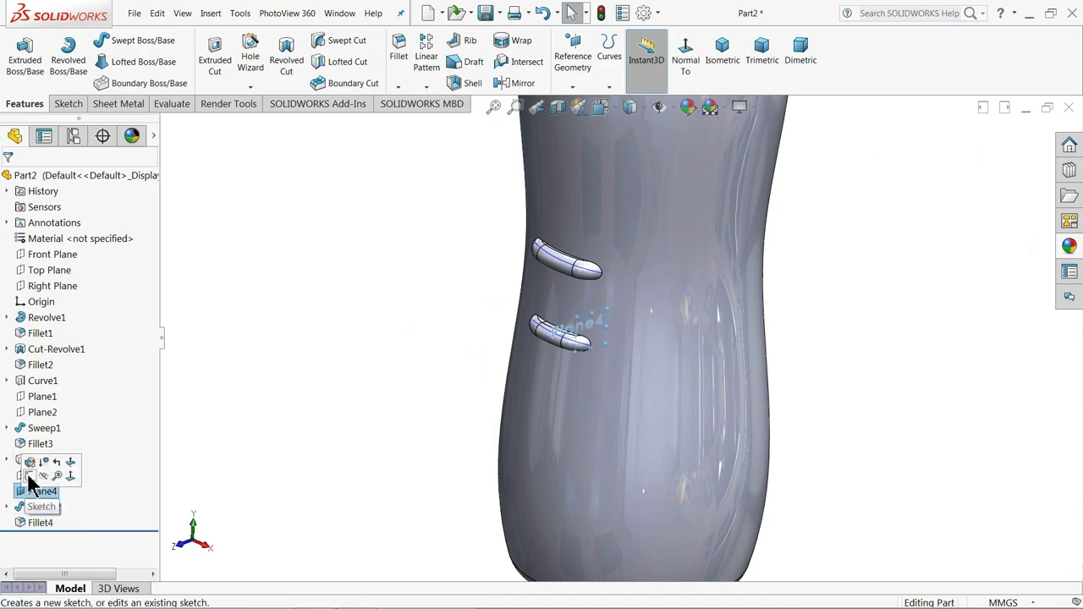
click(48, 481)
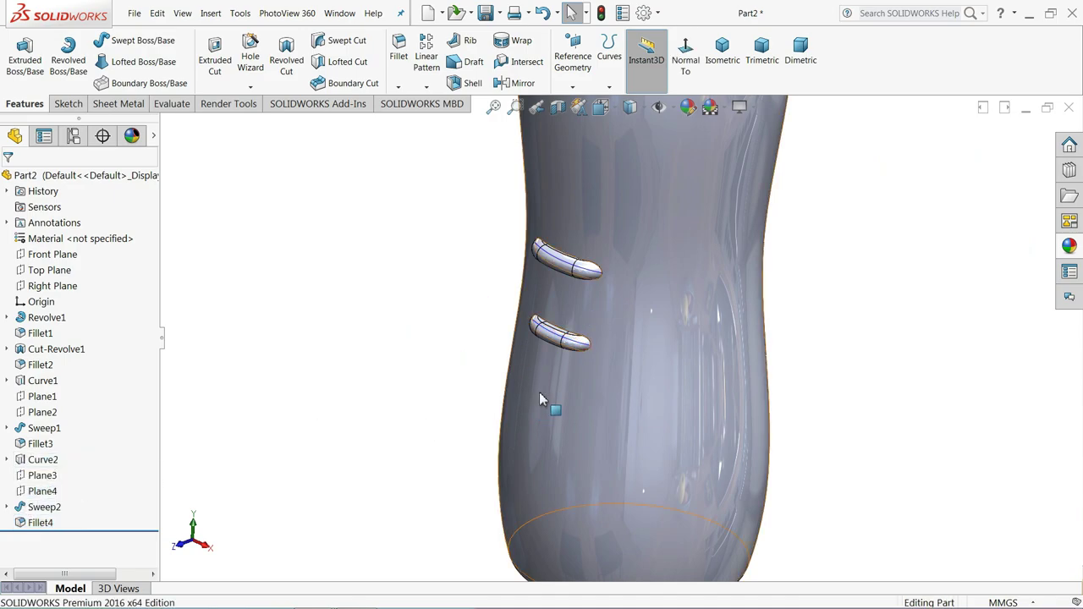
click(26, 464)
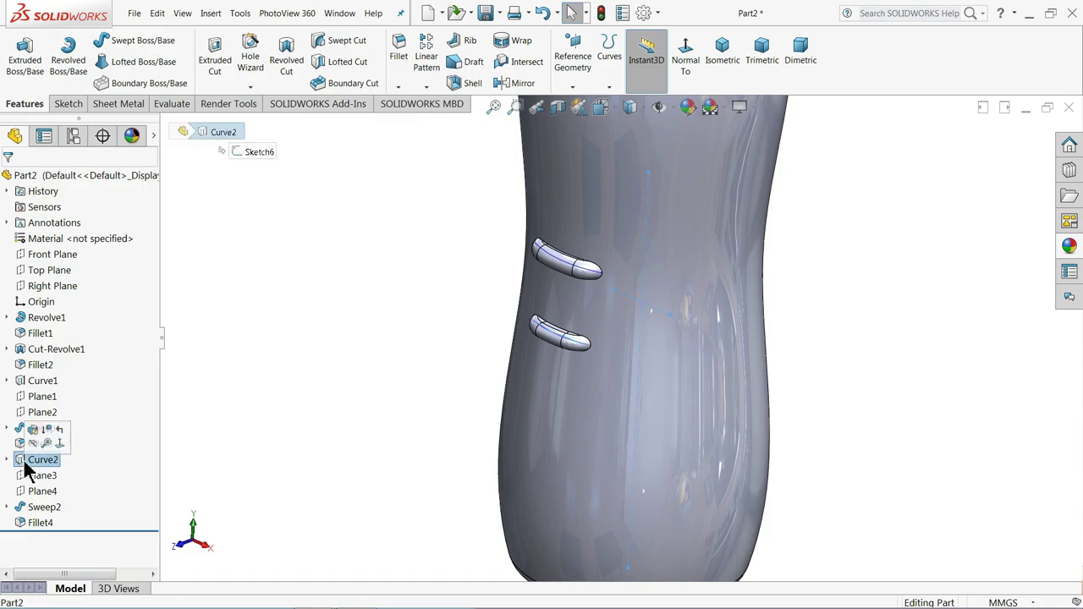
click(34, 446)
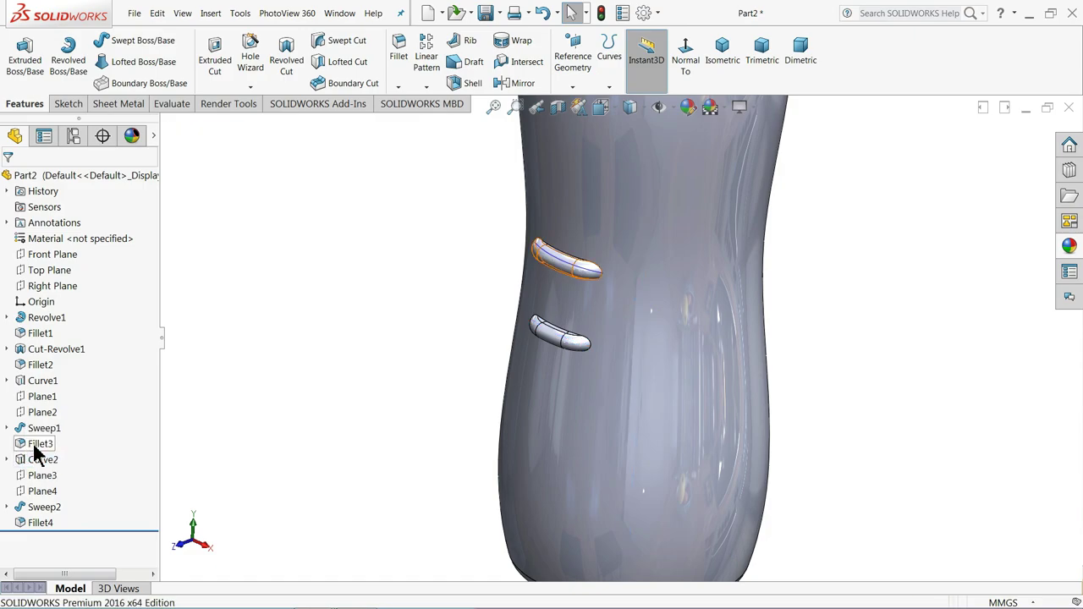
click(21, 387)
click(30, 367)
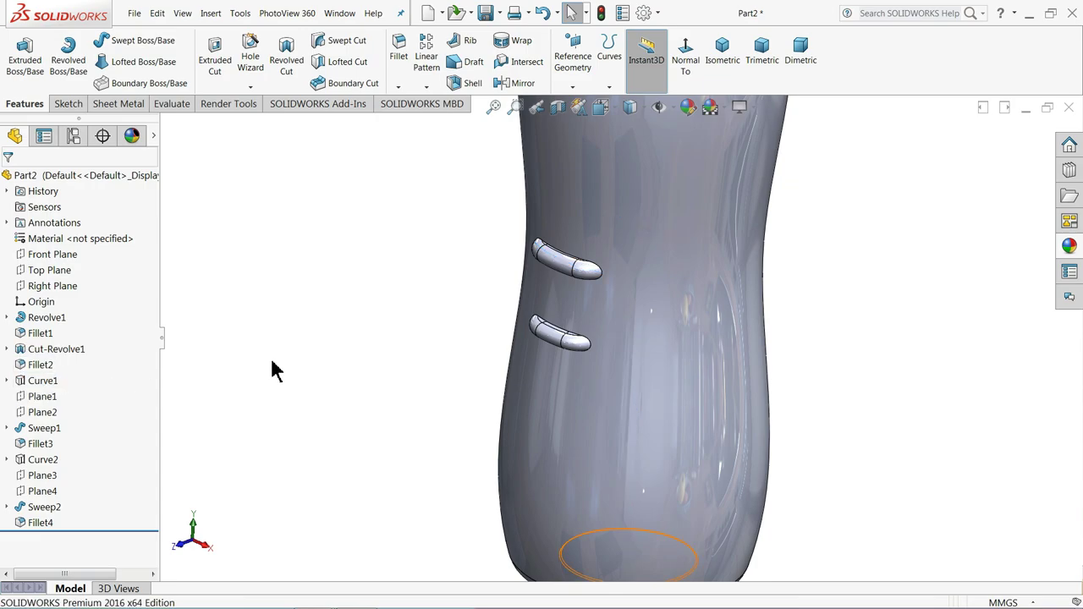
- Orbit and zoom around the bottle to inspect its two rounded grips, including from below
mouse_move(602, 310)
middle_down()
mouse_move(598, 297)
mouse_move(571, 310)
mouse_move(596, 218)
mouse_move(580, 307)
middle_up()
scroll(583, 324, up, 3)
scroll(617, 338, up, 2)
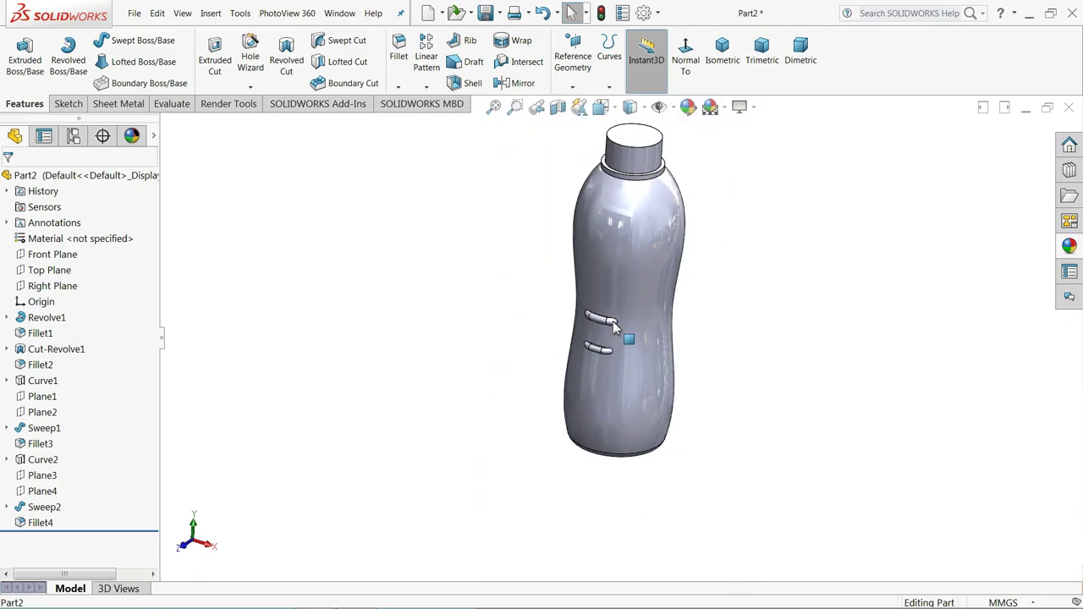
scroll(623, 347, down, 2)
scroll(630, 300, up, 2)
scroll(636, 313, down, 2)
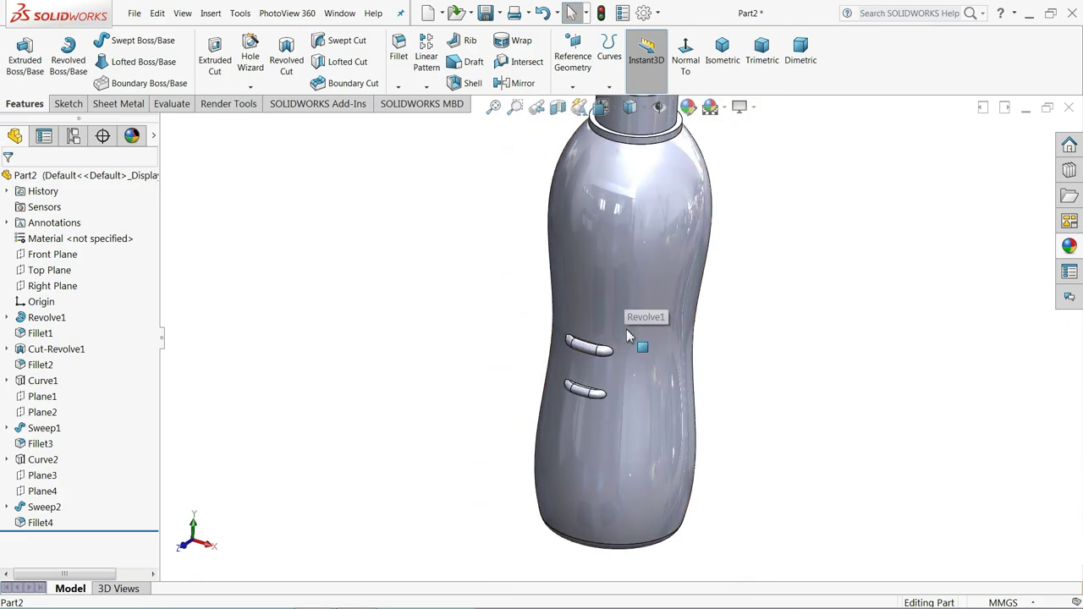
mouse_move(633, 331)
middle_down()
mouse_move(633, 340)
mouse_move(653, 284)
middle_up()
scroll(725, 331, up, 2)
scroll(702, 309, down, 2)
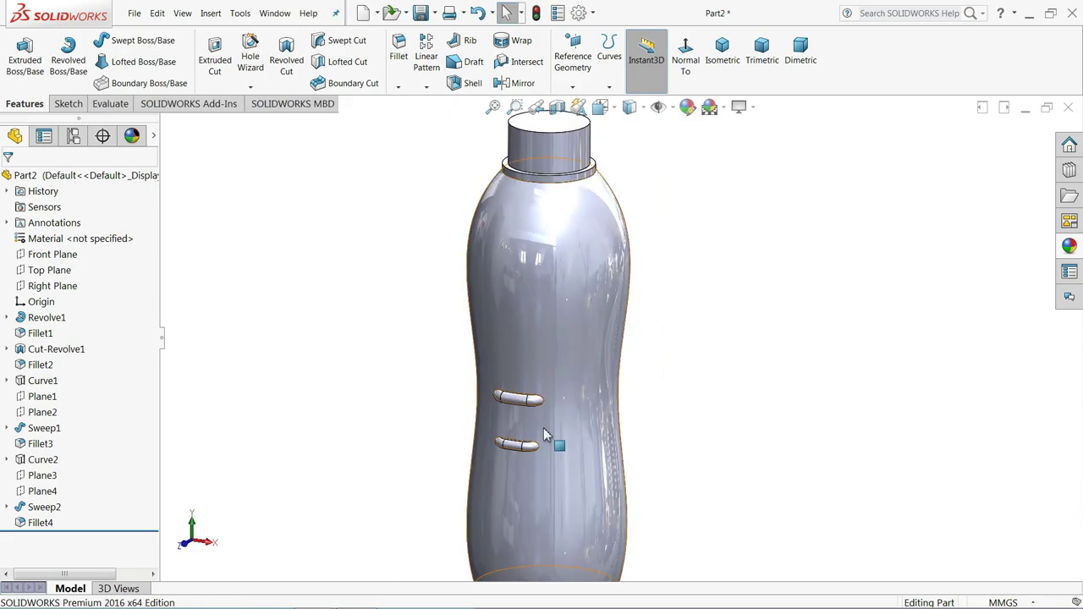
scroll(499, 326, down, 3)
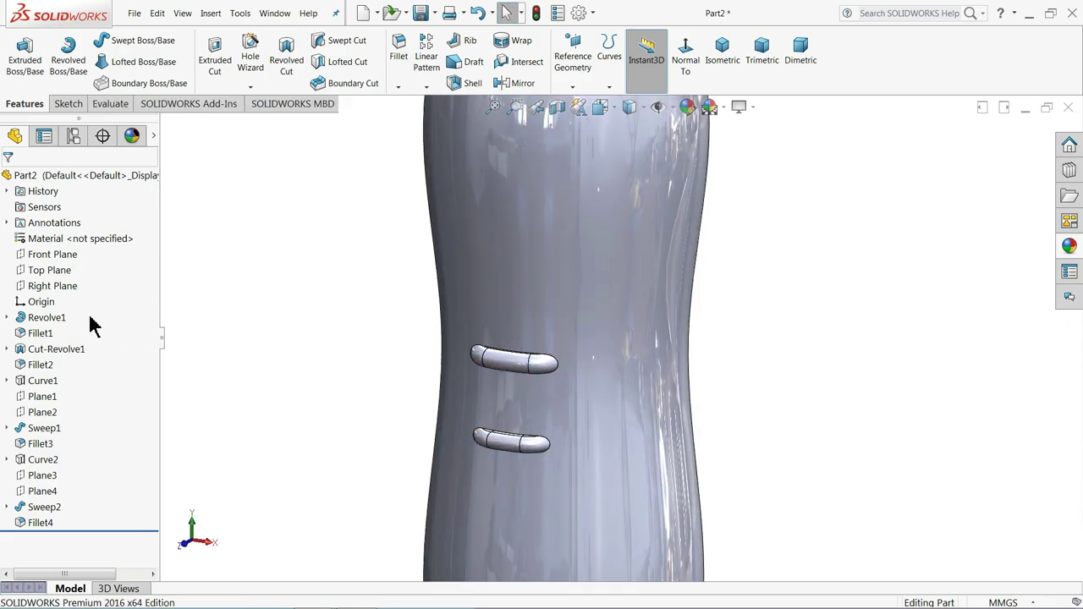
- Start a sketch on the Front Plane, viewed normal to it, and draw a horizontal line across the bottle
click(32, 253)
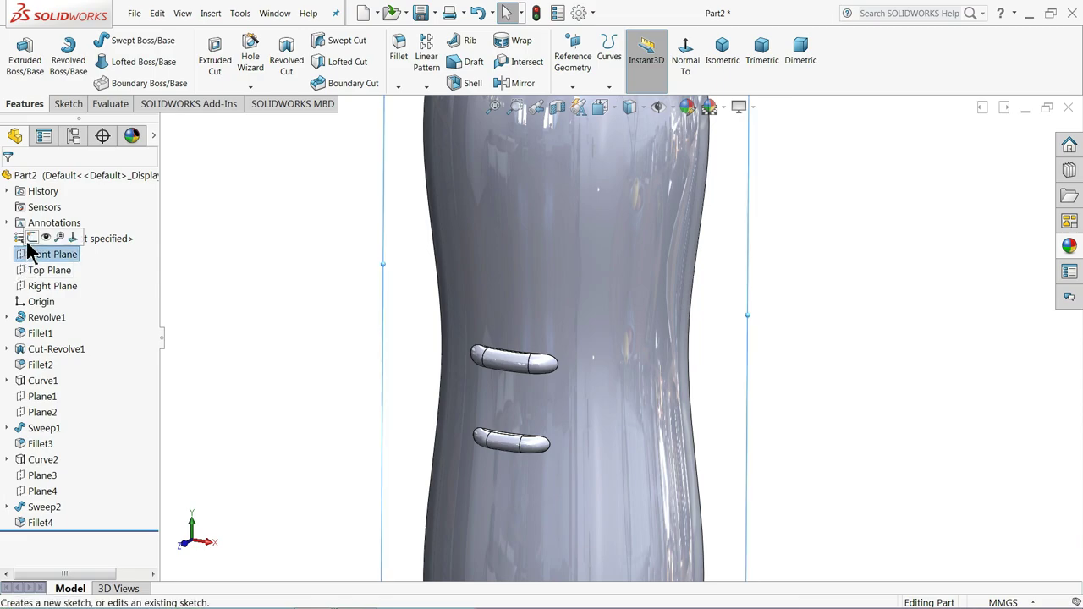
click(32, 237)
click(624, 46)
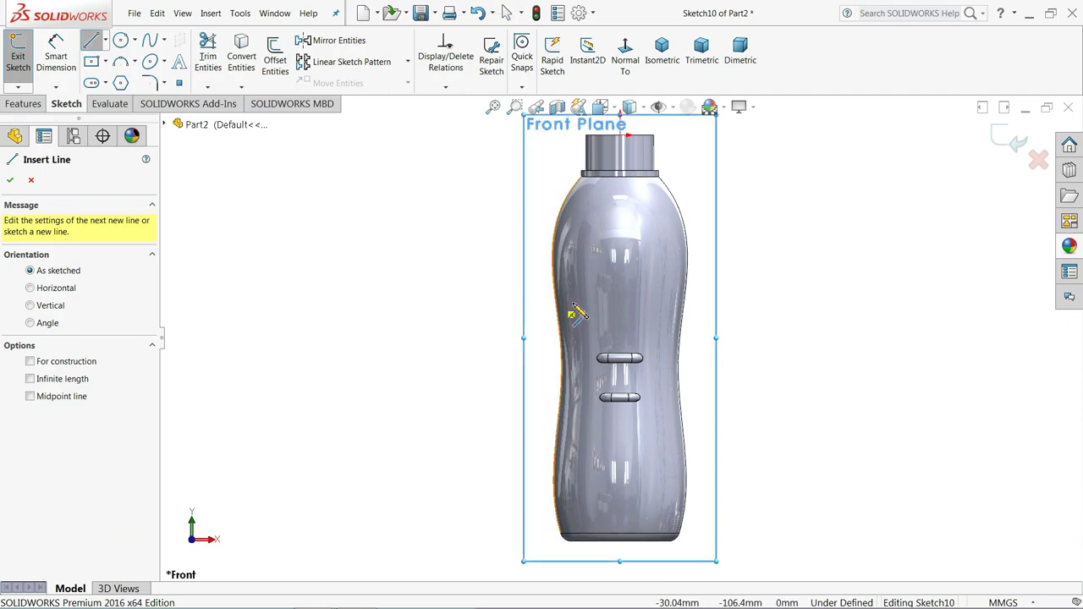
click(580, 300)
click(681, 300)
right_click(741, 290)
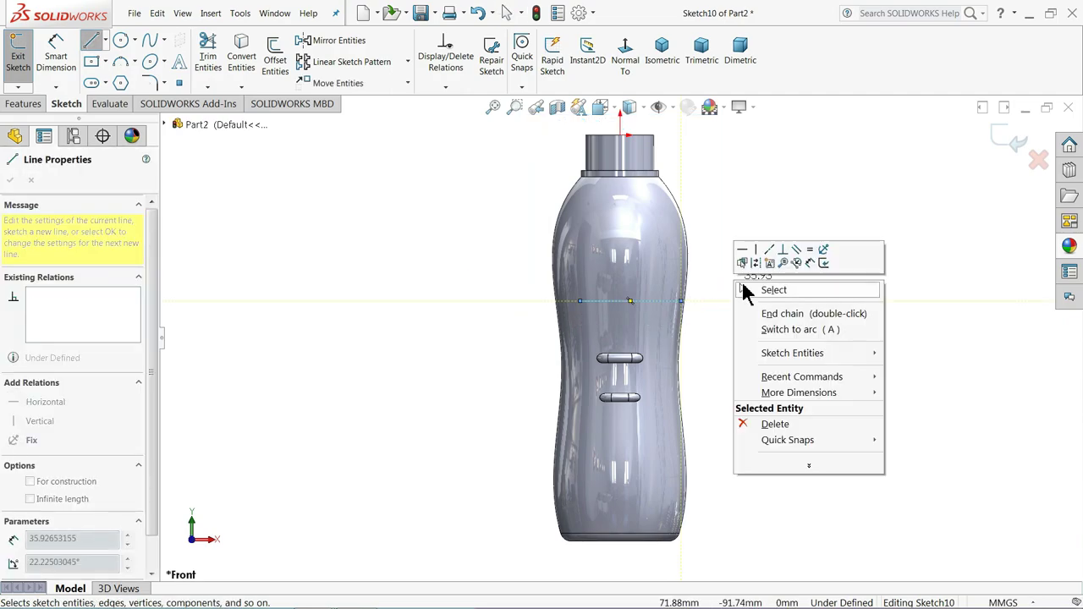
click(755, 288)
- Draw a vertical construction centerline from the bottle's top down past the horizontal line
click(105, 39)
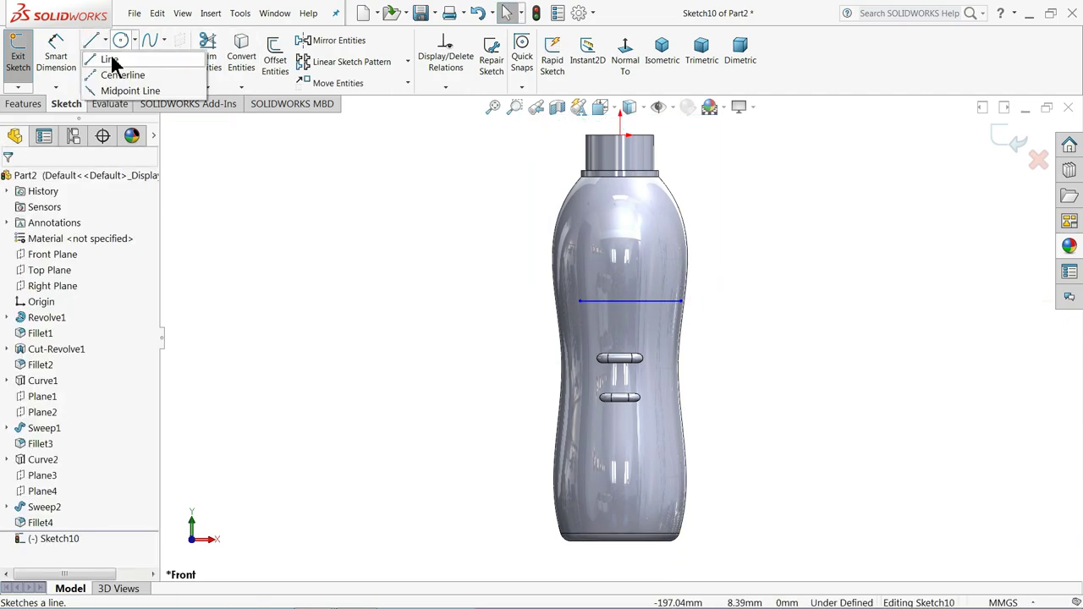
click(118, 75)
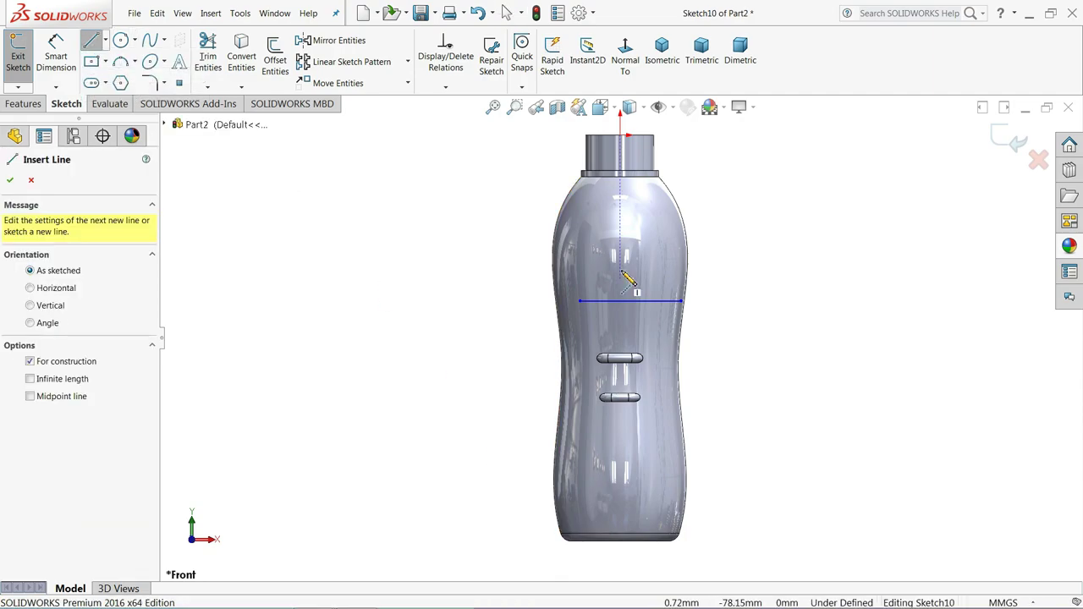
click(620, 136)
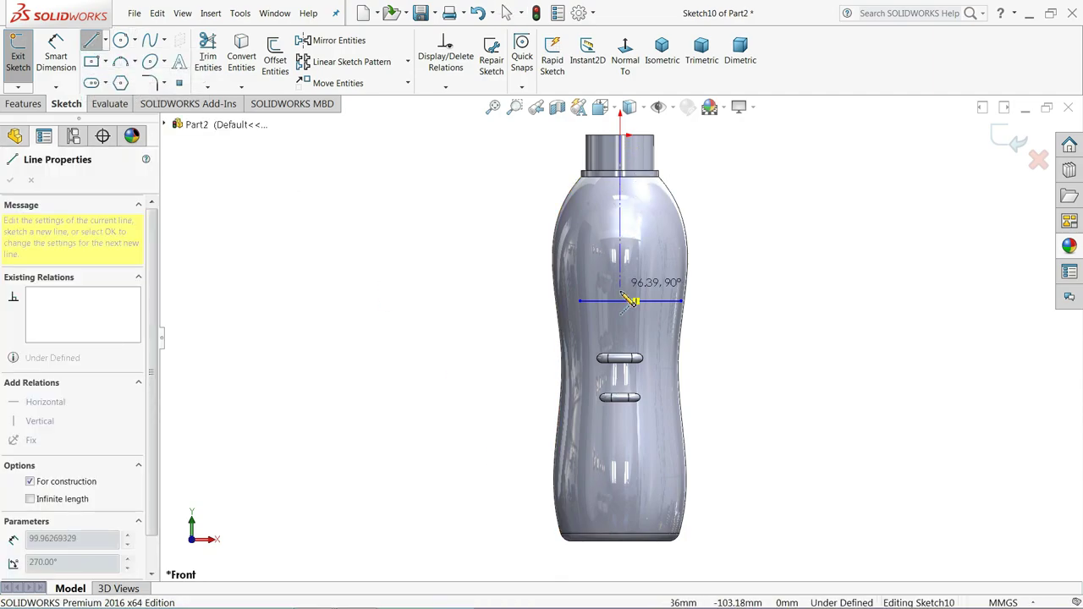
click(620, 336)
right_click(640, 339)
click(662, 339)
scroll(648, 339, down, 4)
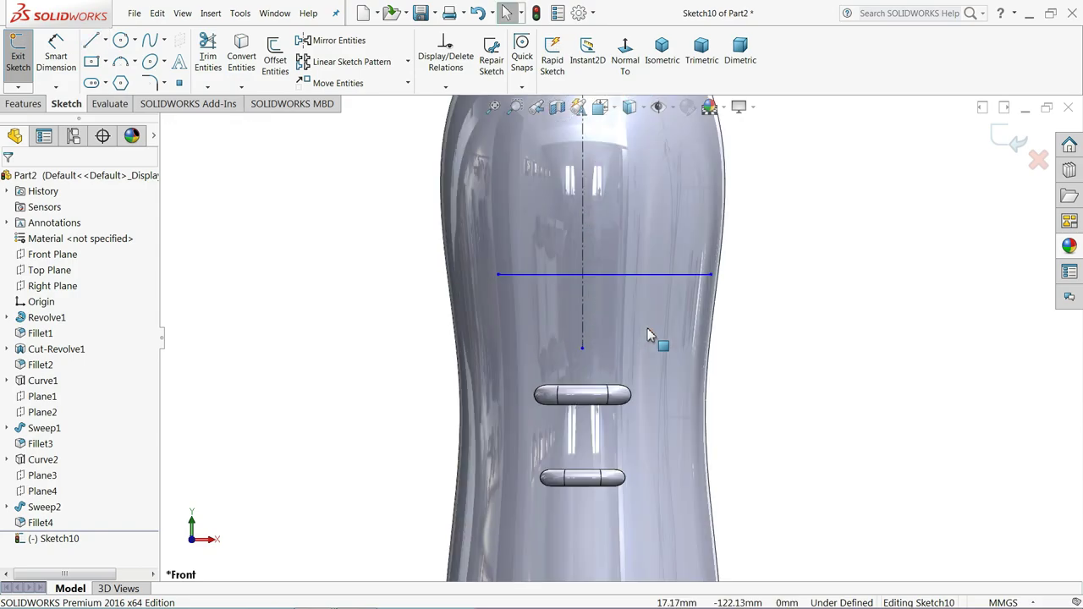
scroll(648, 338, down, 2)
- Make the horizontal line's endpoints symmetric about the centerline
click(591, 265)
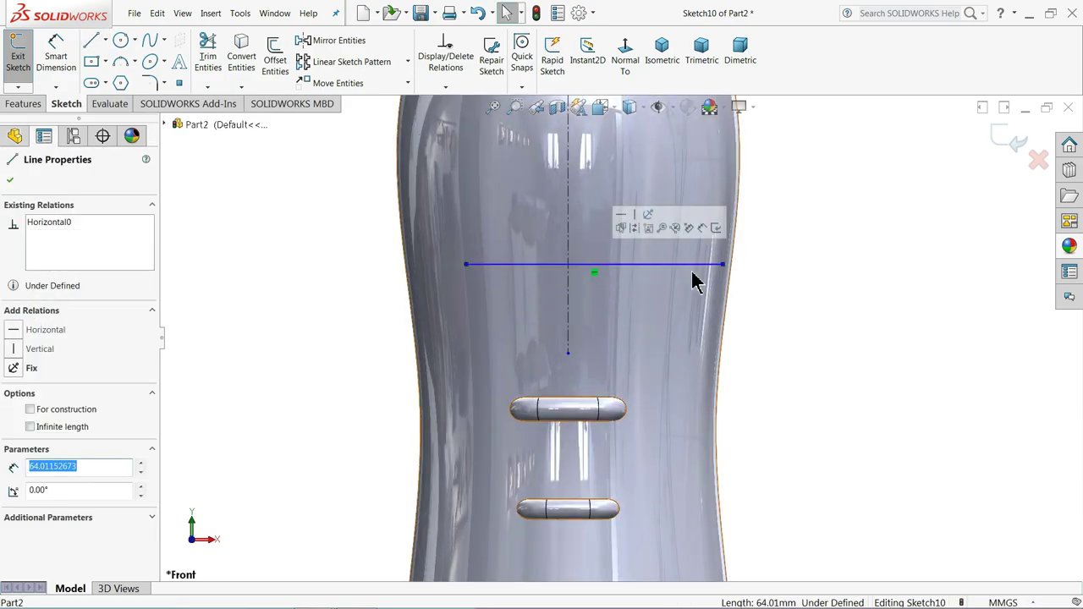
click(773, 259)
click(721, 264)
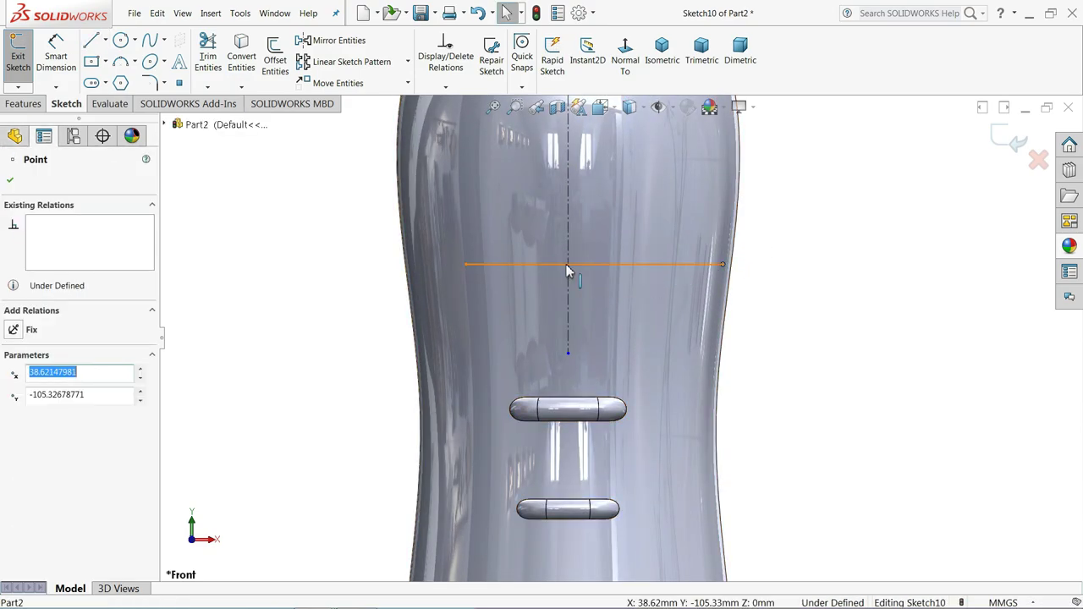
ctrl+click(466, 265)
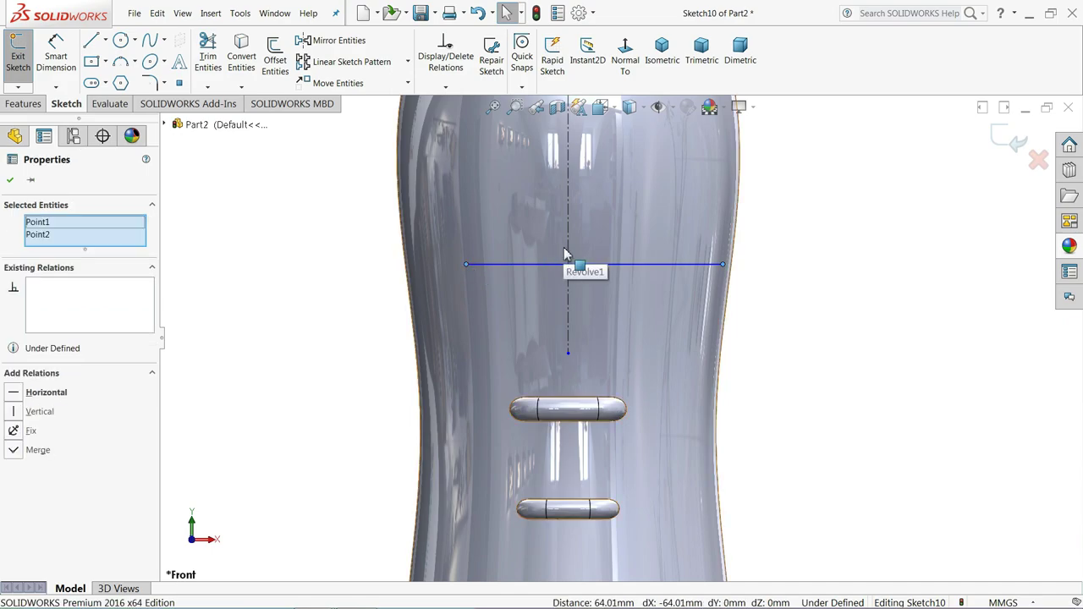
ctrl+click(567, 253)
click(597, 205)
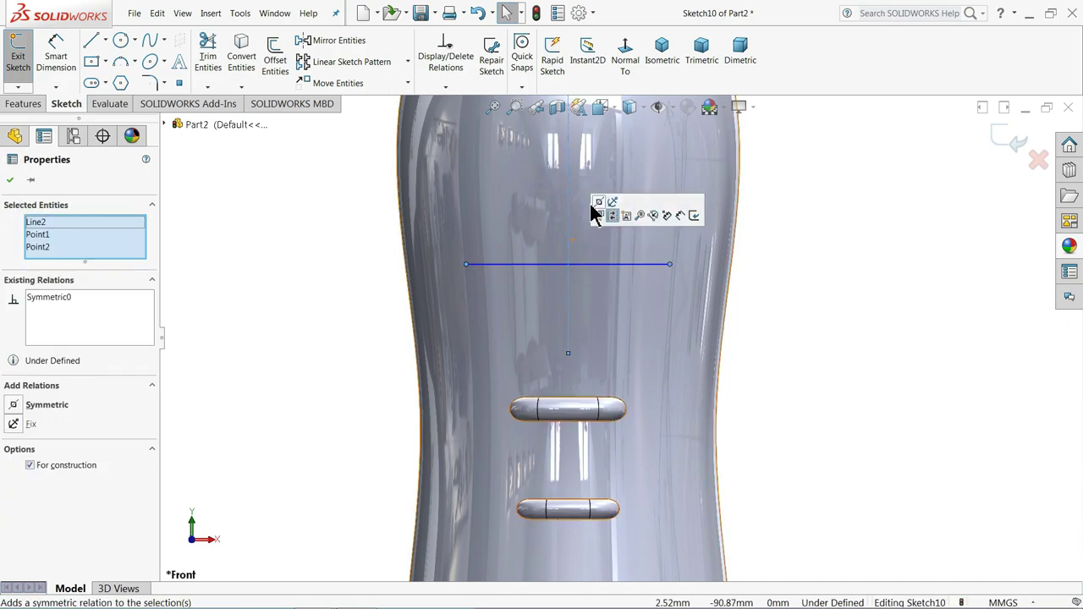
- Dimension the horizontal line's width to 25 mm
click(68, 60)
click(520, 264)
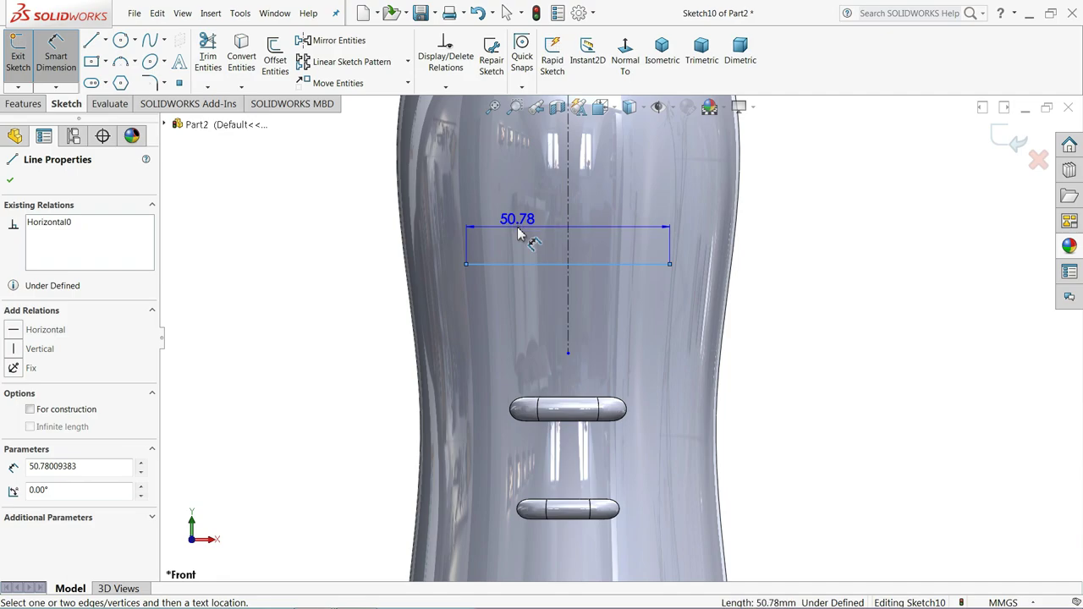
click(517, 228)
text(30)
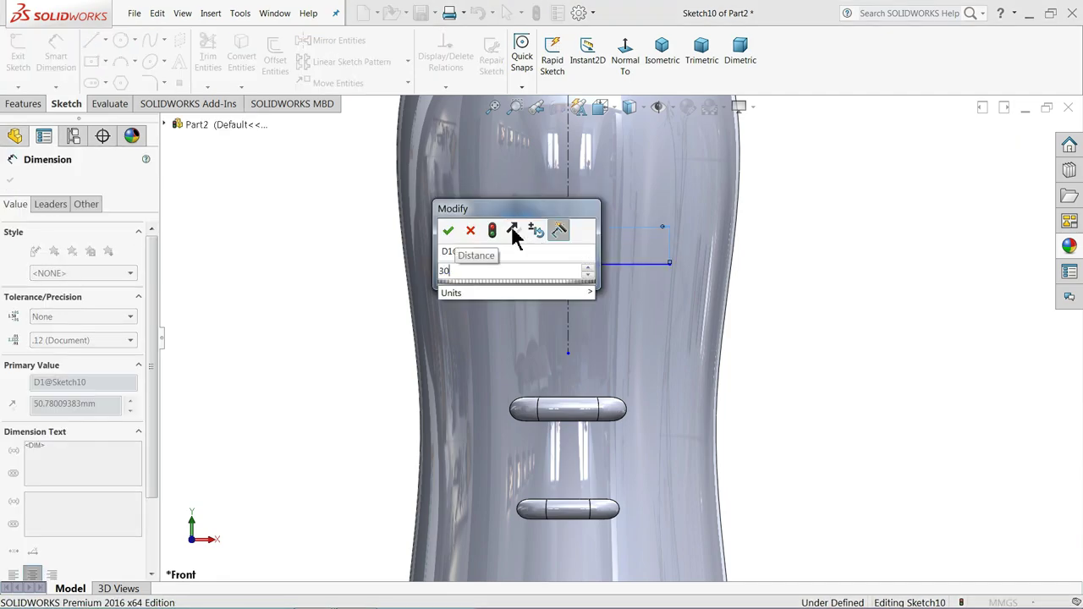
key(BackSpace)
key(BackSpace)
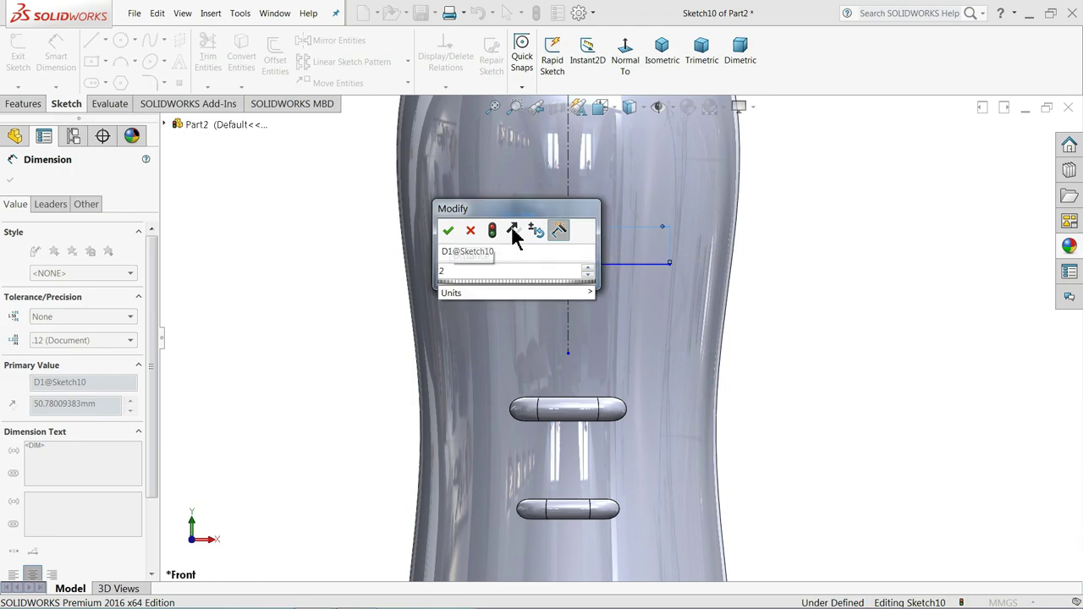
text(25)
key(Return)
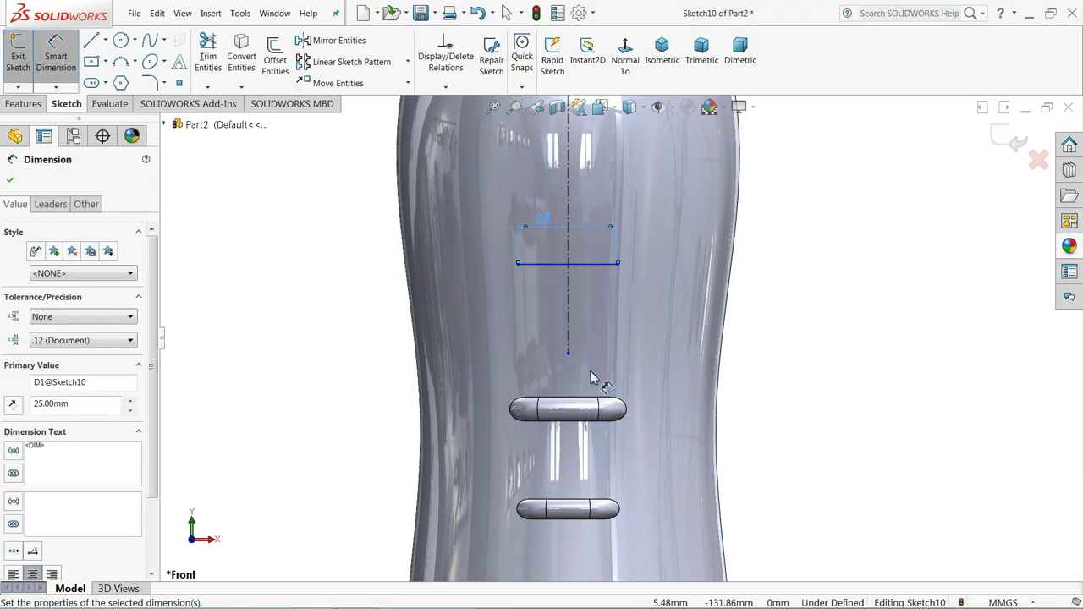
click(10, 179)
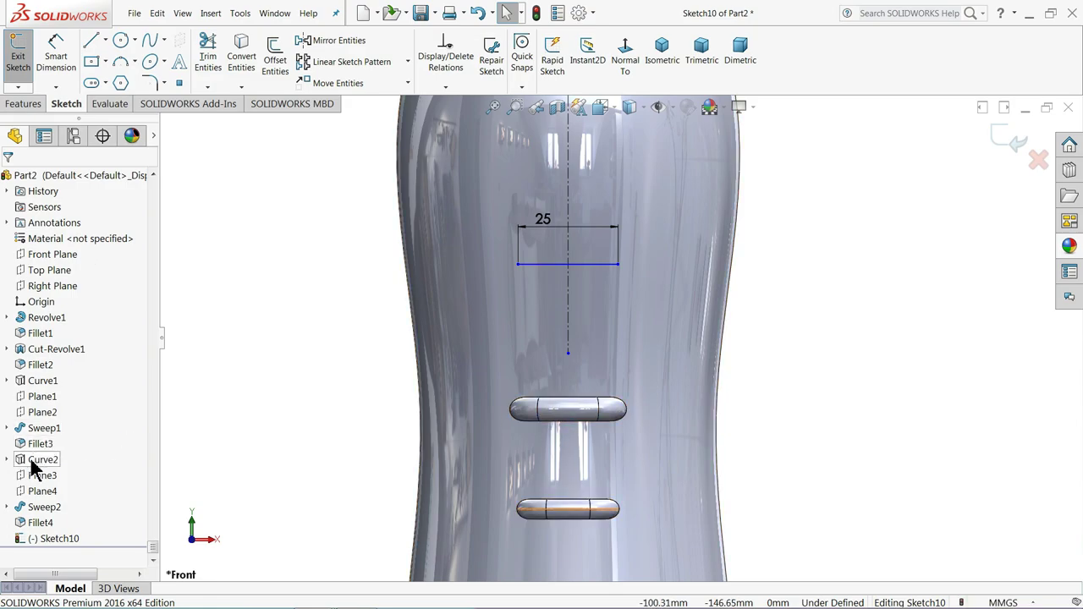
click(34, 382)
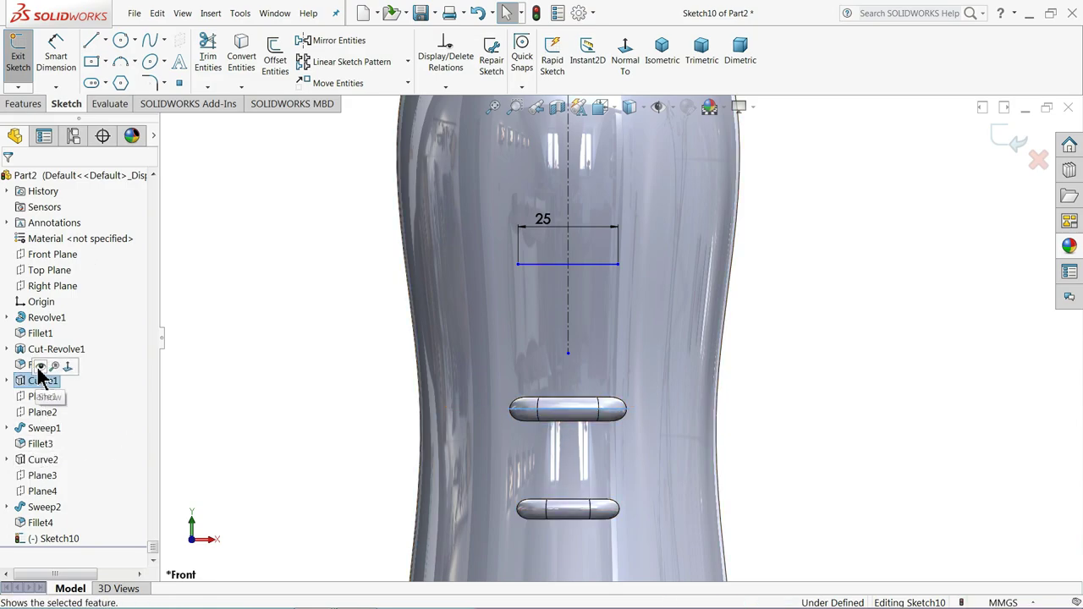
click(216, 370)
- Place the line 25 mm above the upper grip and exit Sketch10
click(55, 53)
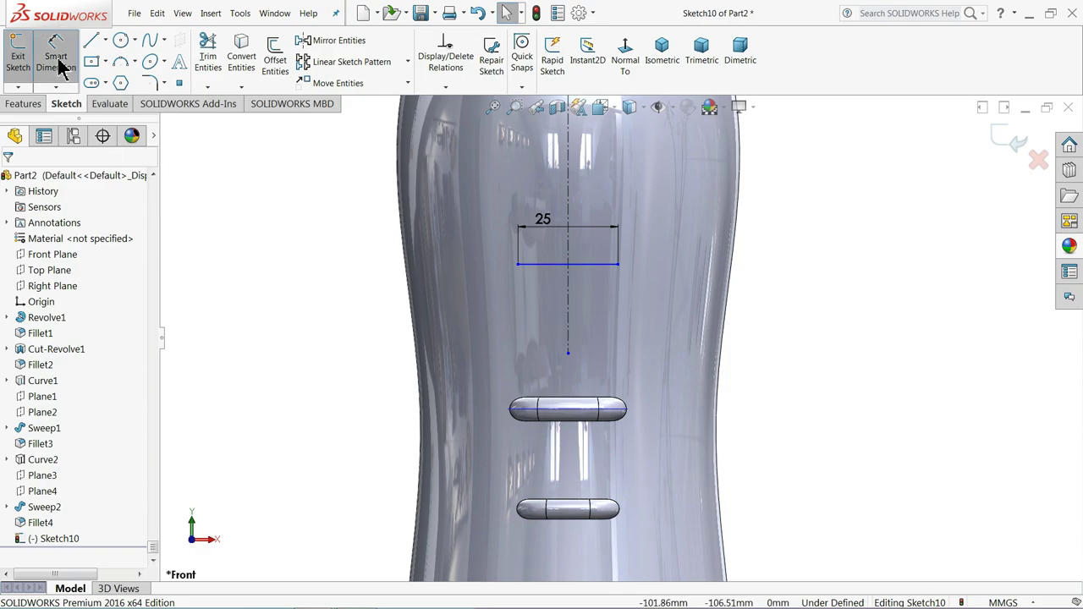
click(568, 264)
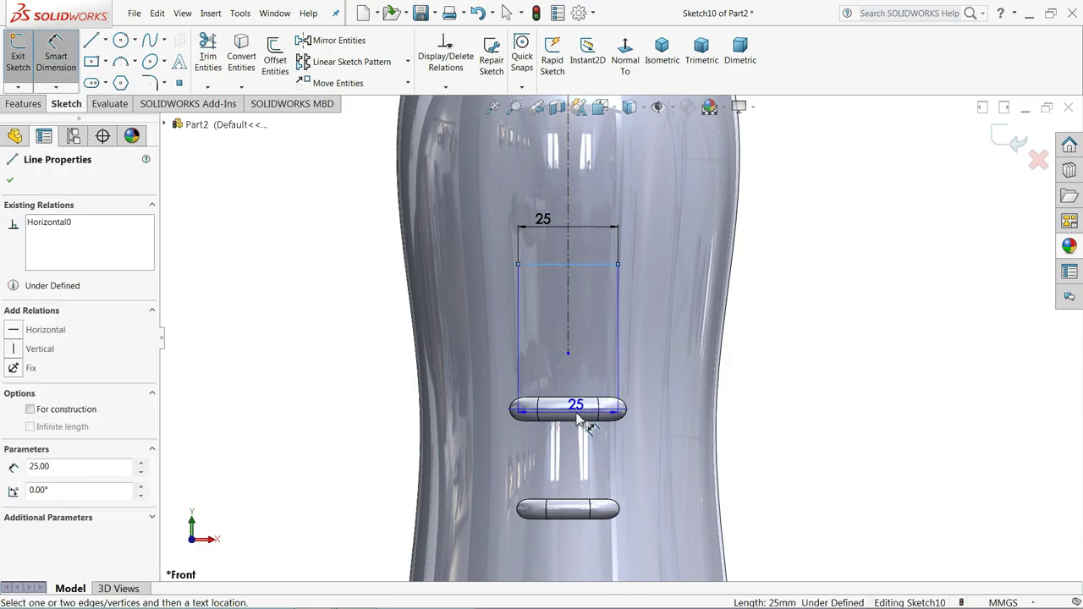
click(574, 414)
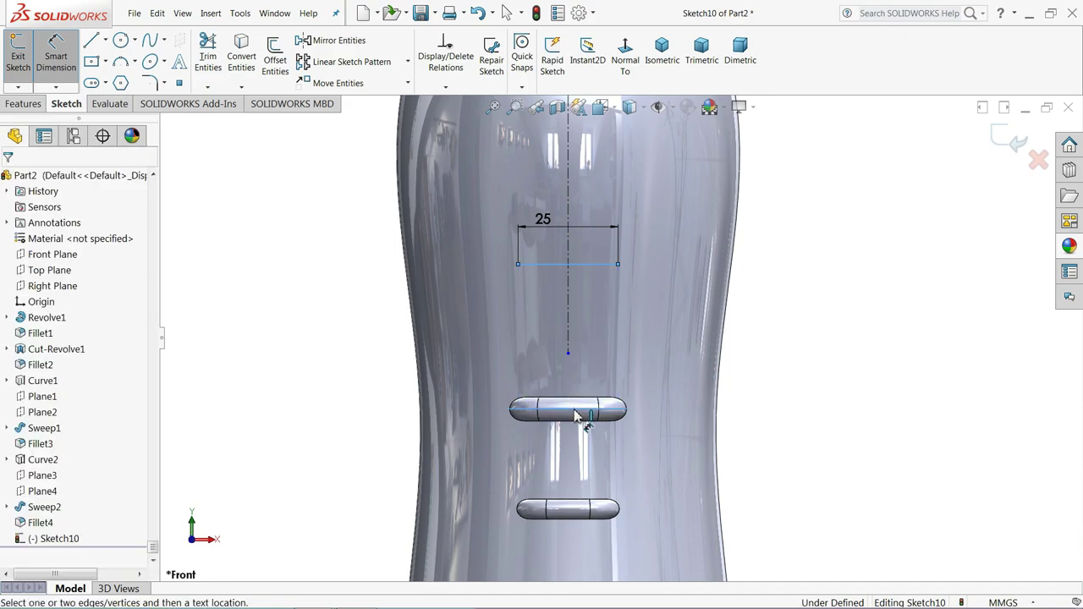
click(759, 358)
text(25)
key(Return)
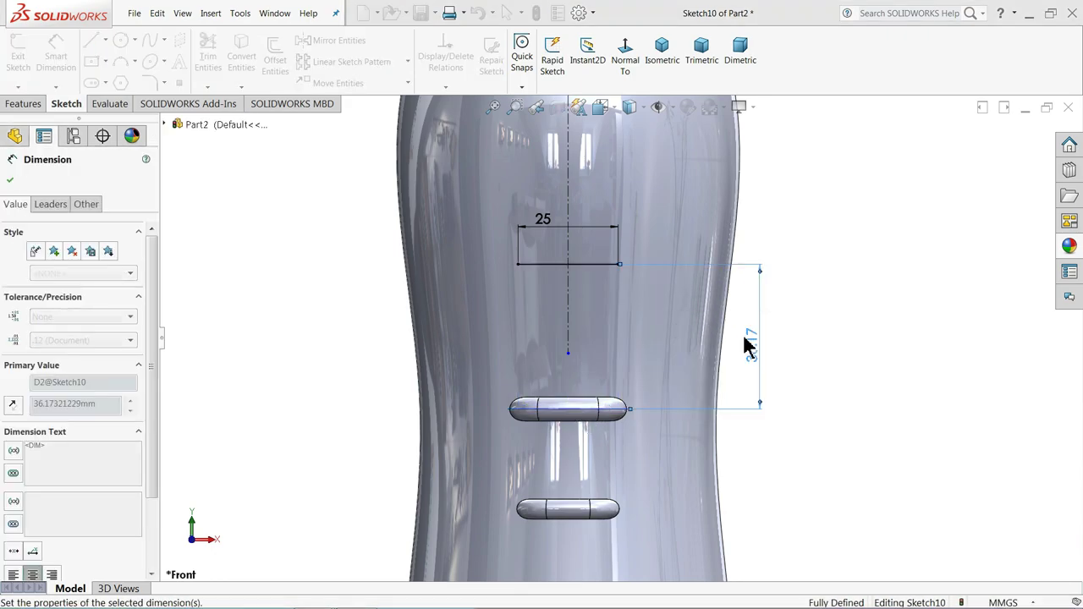
click(7, 182)
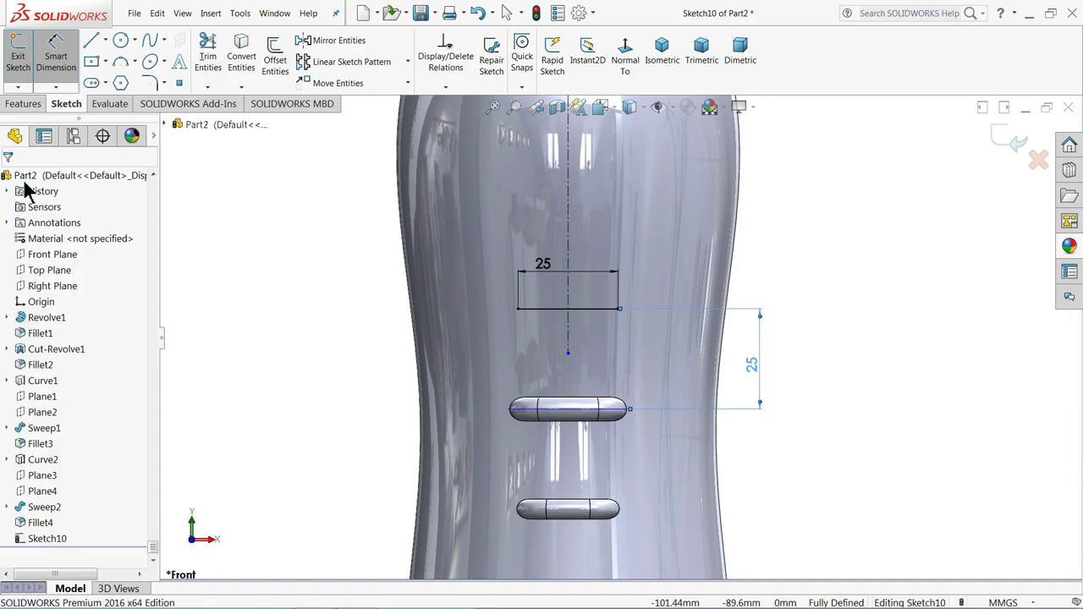
click(1011, 139)
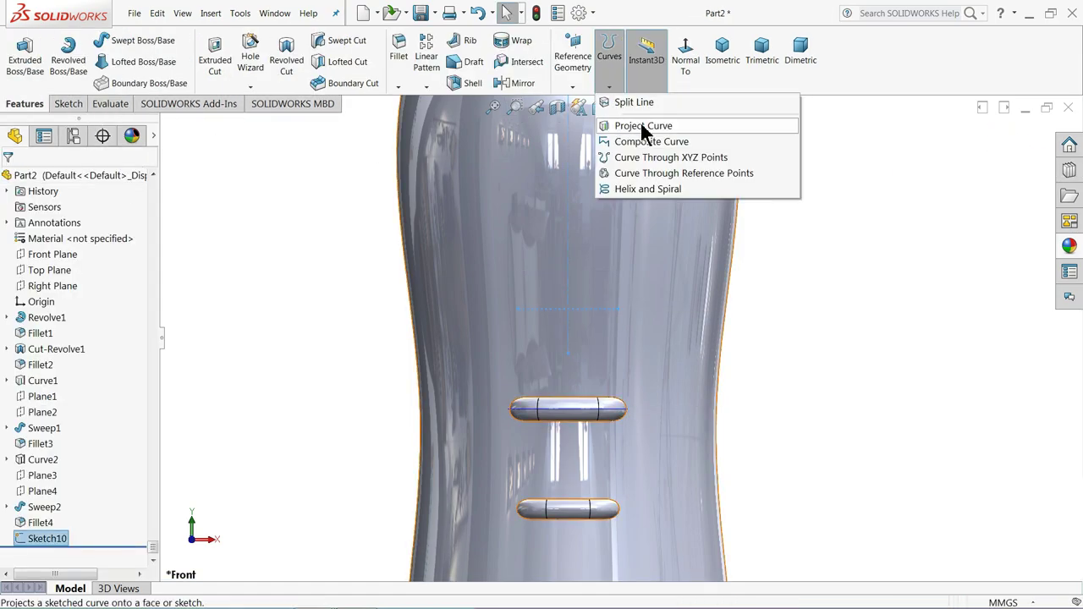
- Project Sketch10's line onto the bottle's side face as Curve3
click(631, 127)
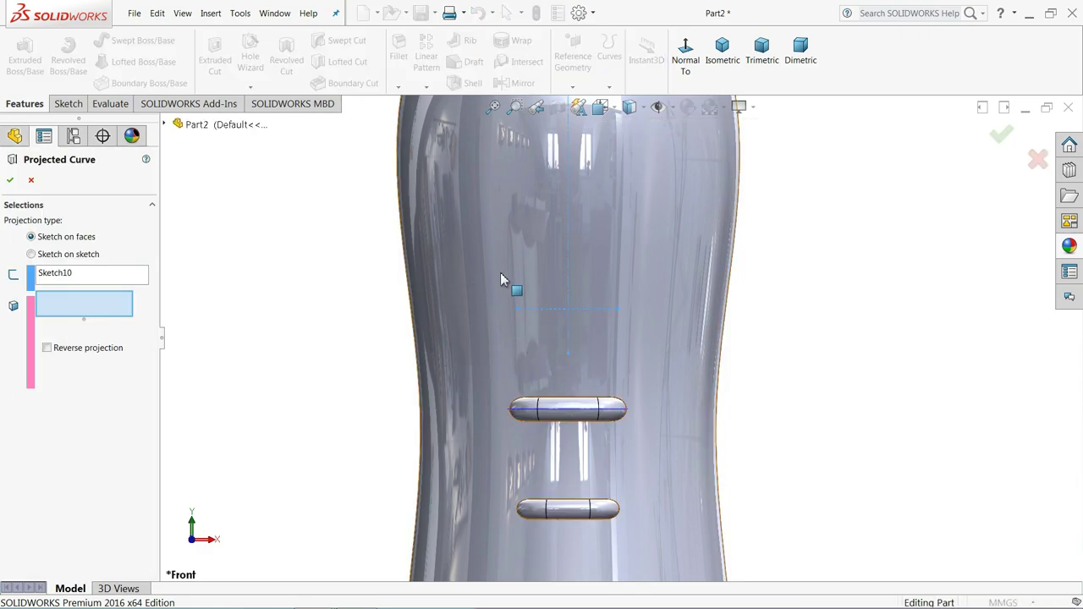
click(509, 304)
middle_drag(509, 304, 534, 312)
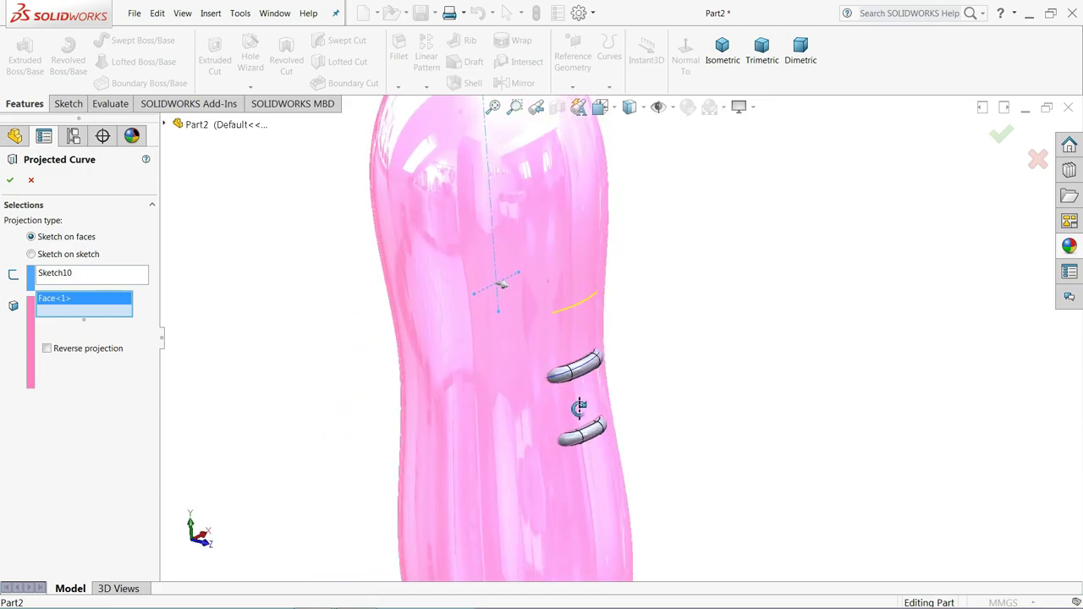
scroll(535, 311, down, 2)
scroll(510, 302, down, 2)
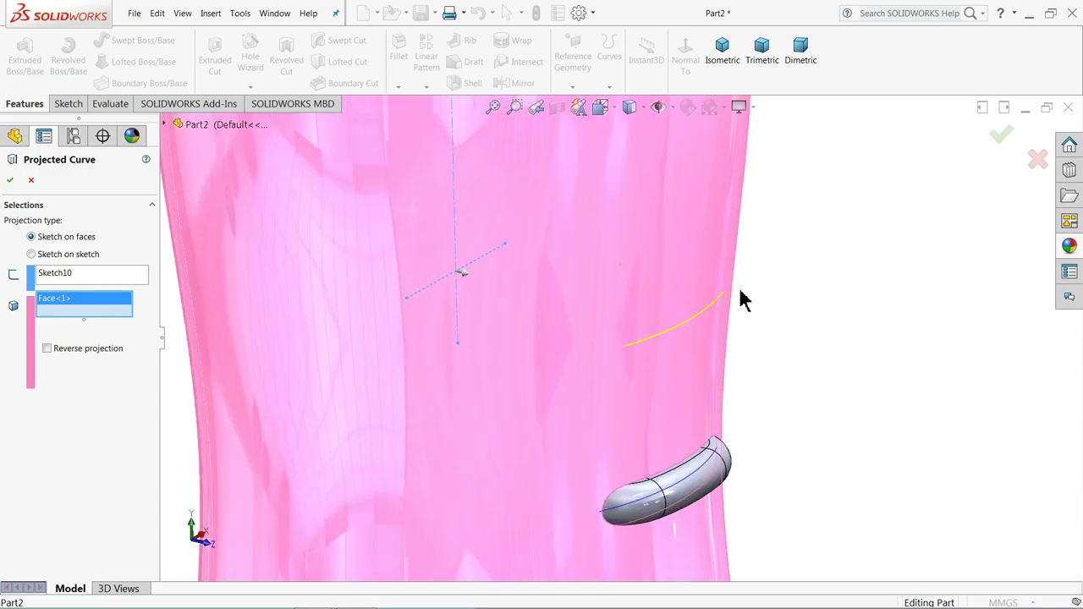
click(10, 179)
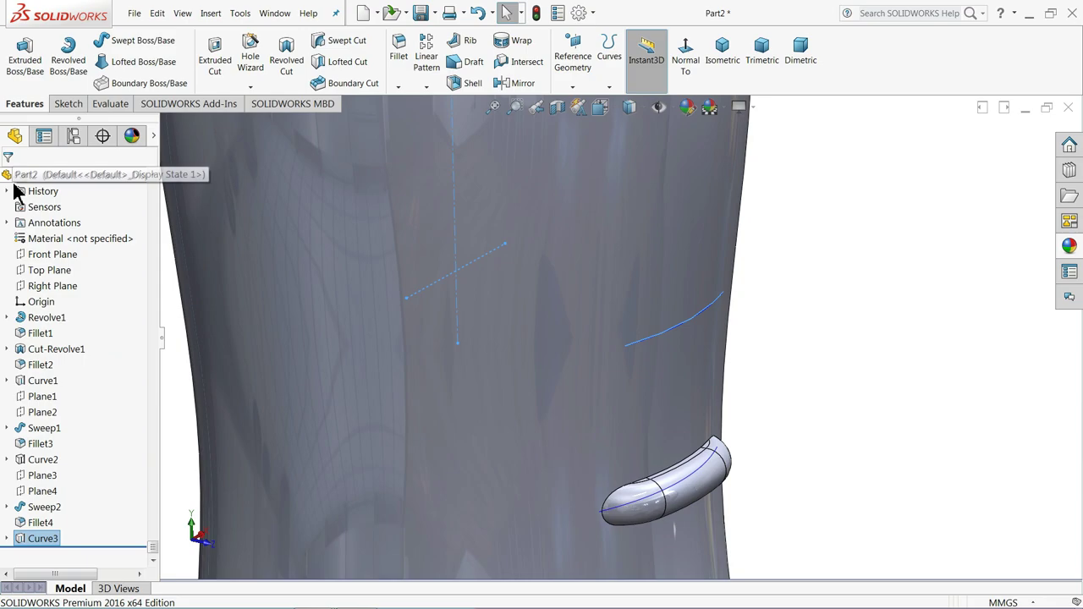
- Create Plane5 perpendicular to Curve3 and enlarge its displayed size
click(581, 95)
click(580, 103)
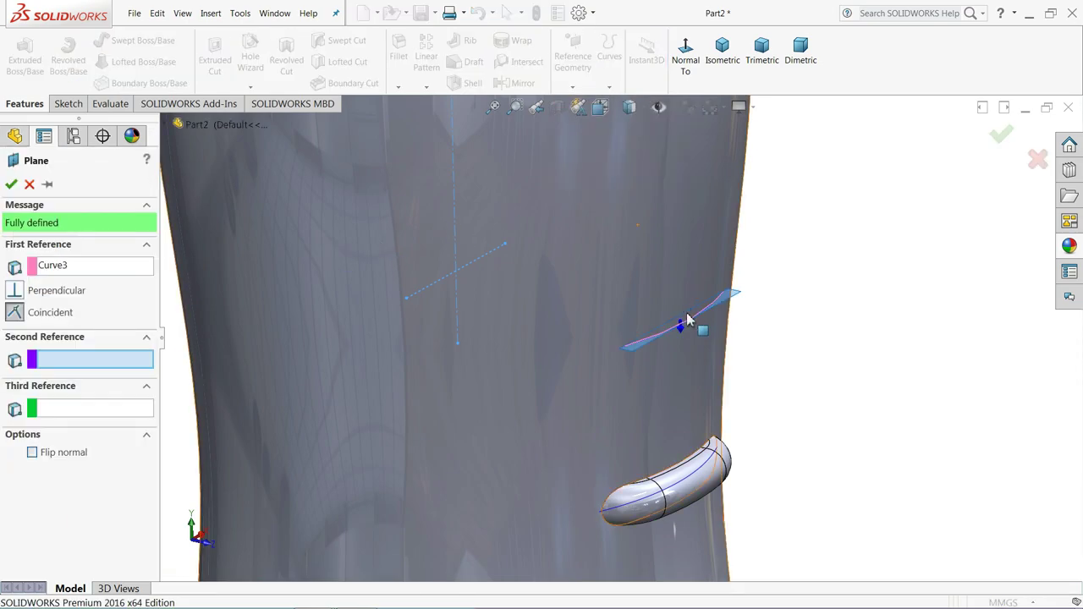
click(11, 183)
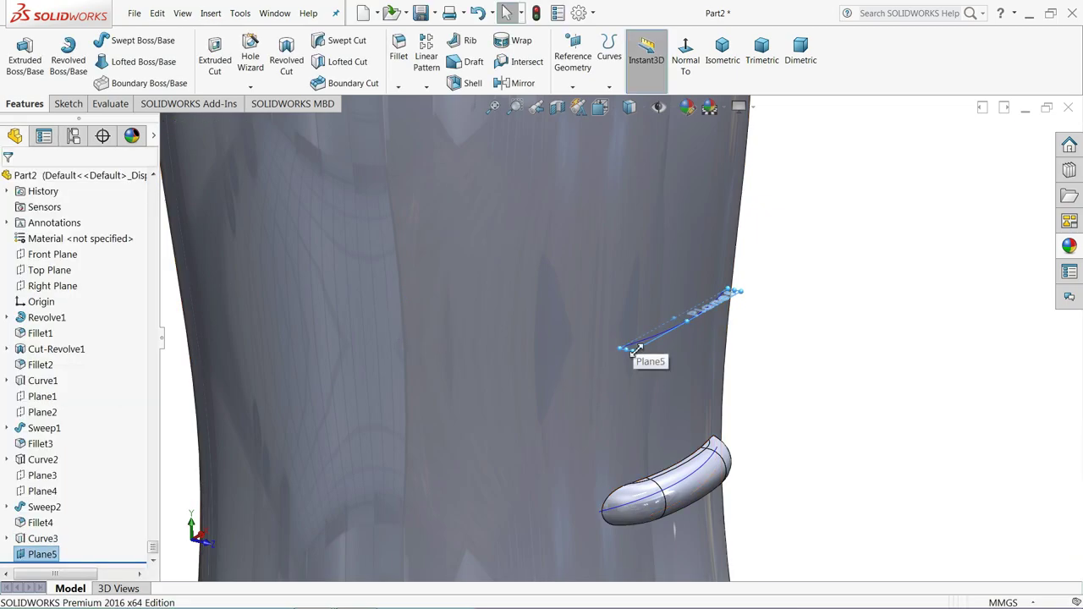
drag(638, 350, 709, 388)
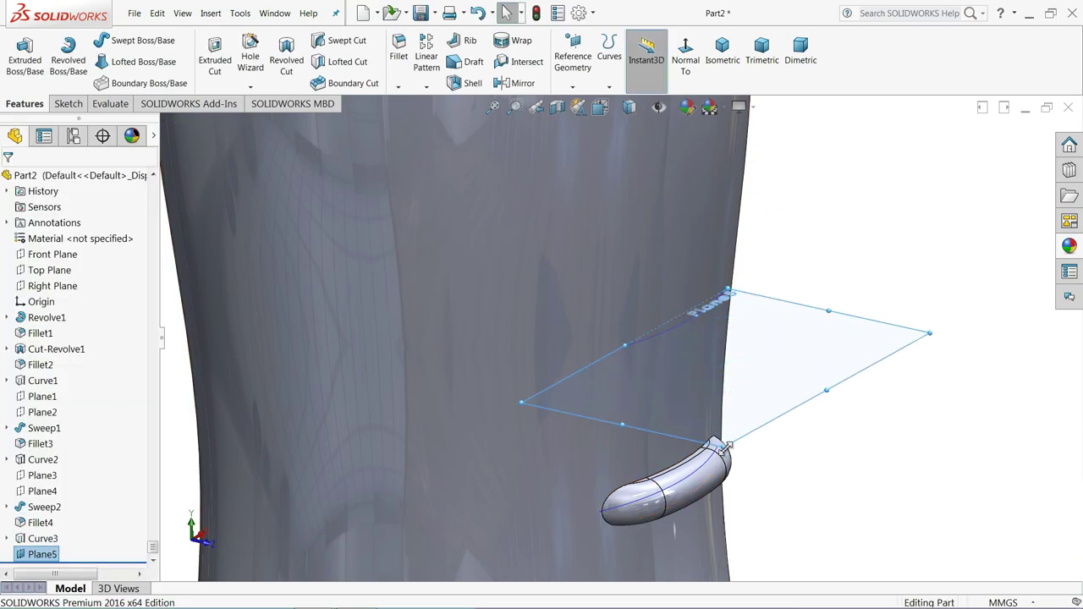
- Start a new sketch on Plane5, view it normal, and show hidden lines visible
click(70, 104)
click(18, 49)
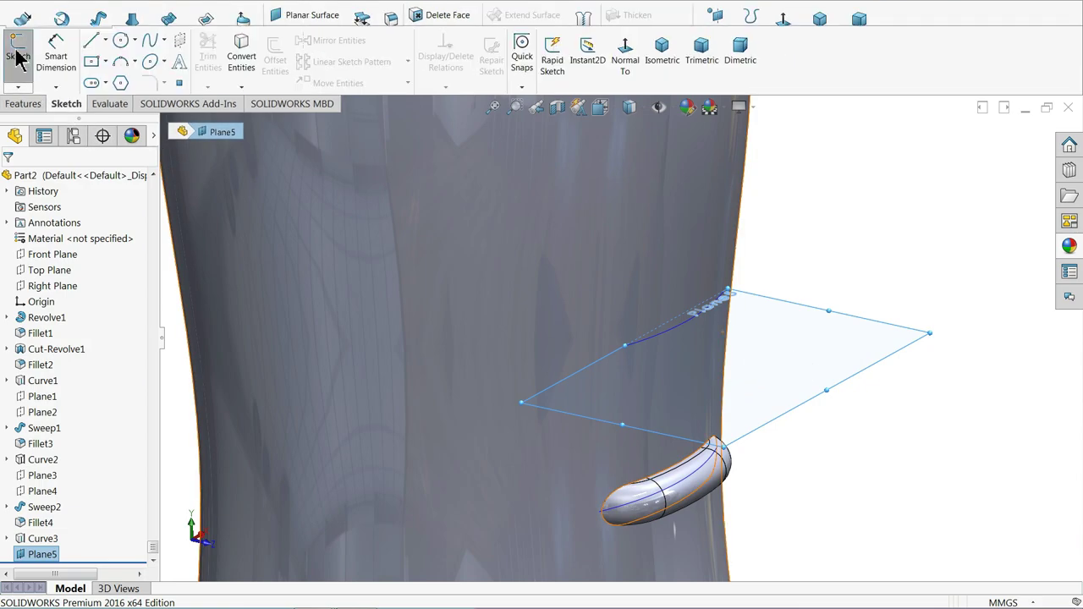
click(624, 55)
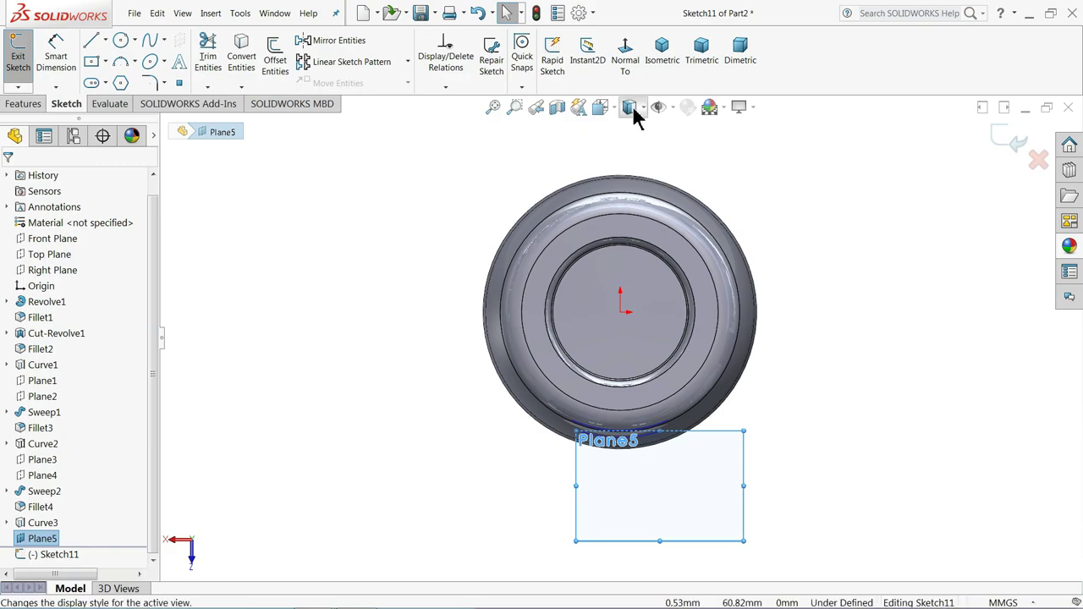
click(632, 110)
click(638, 205)
scroll(692, 423, down, 5)
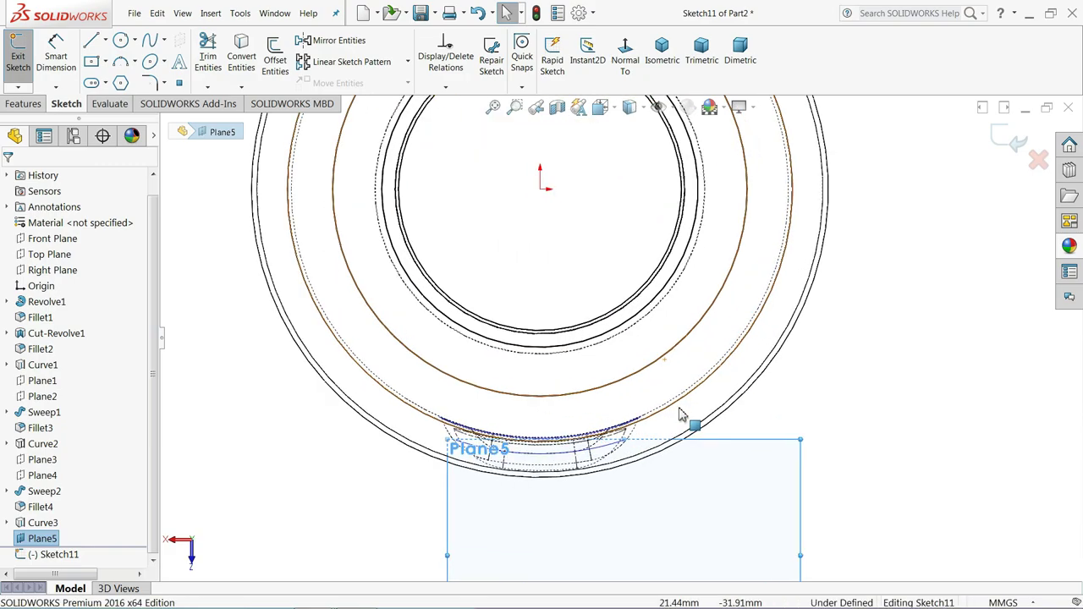
- Draw a vertical centerline from the origin straight down
click(134, 39)
click(105, 40)
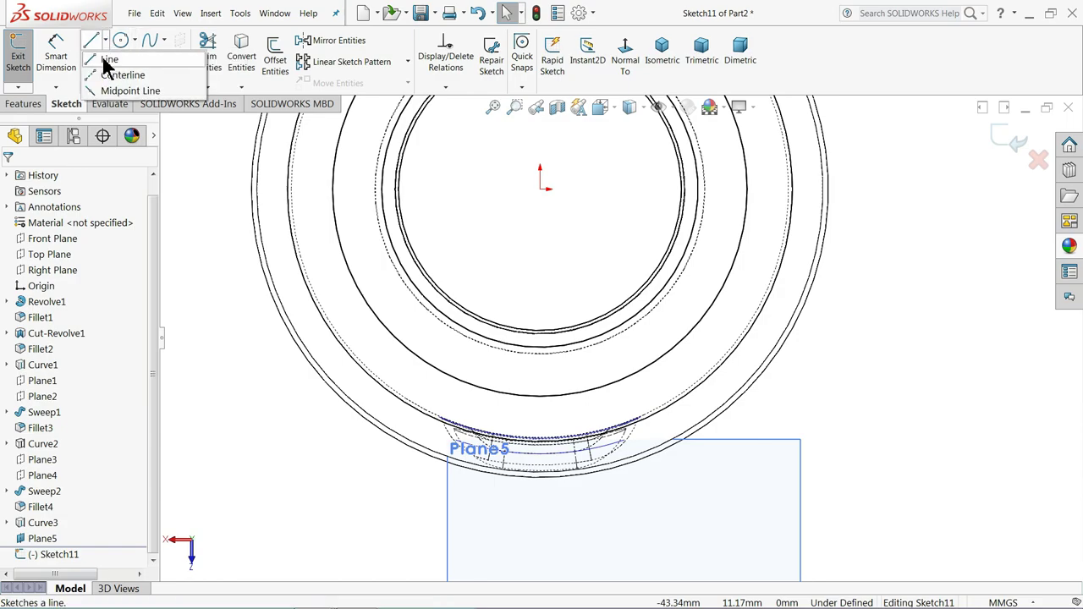
click(109, 74)
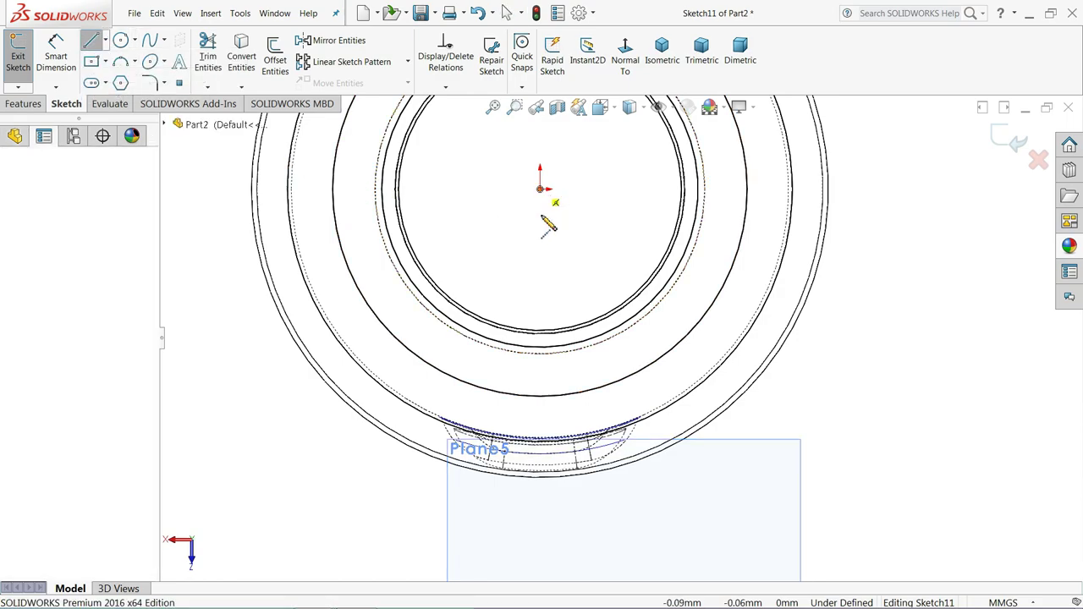
click(540, 188)
click(539, 412)
right_click(596, 409)
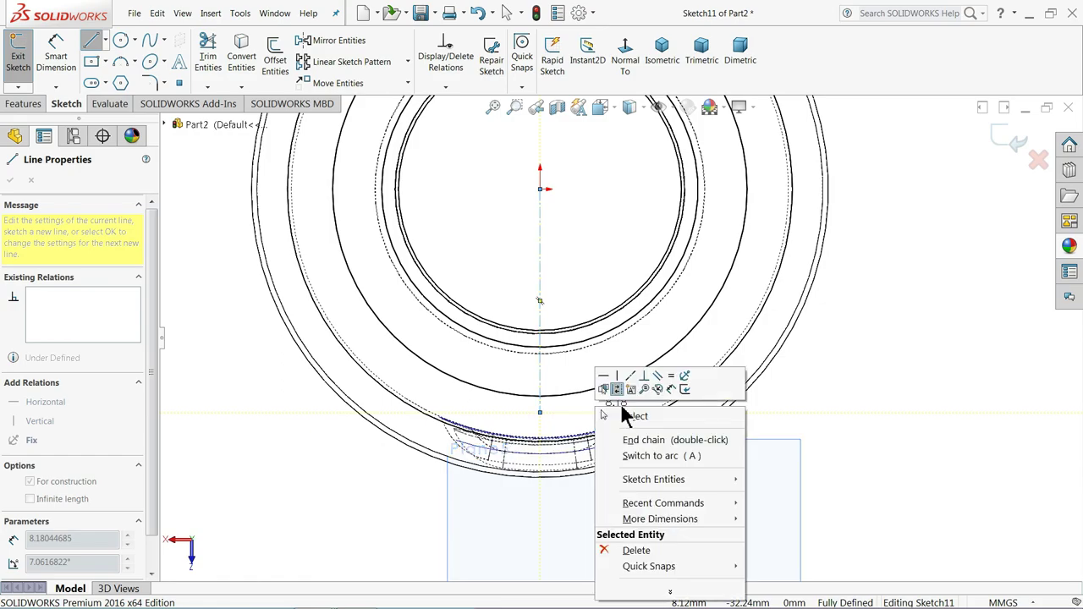
click(630, 416)
- Draw a second vertical centerline to the left, ending on the outer circle, and extend the origin centerline below the outline
click(105, 40)
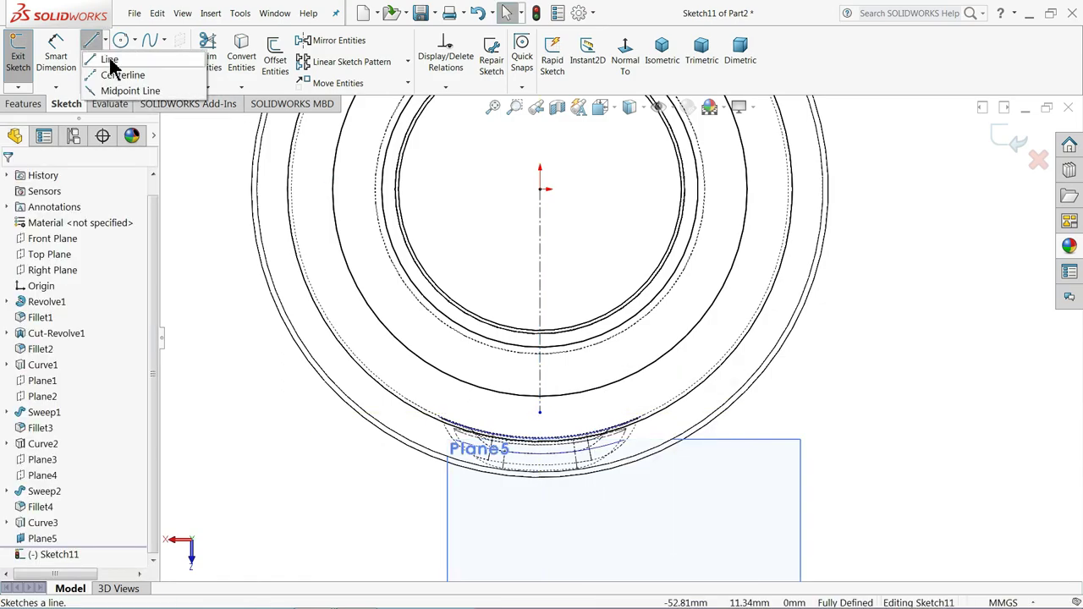
click(109, 74)
click(479, 183)
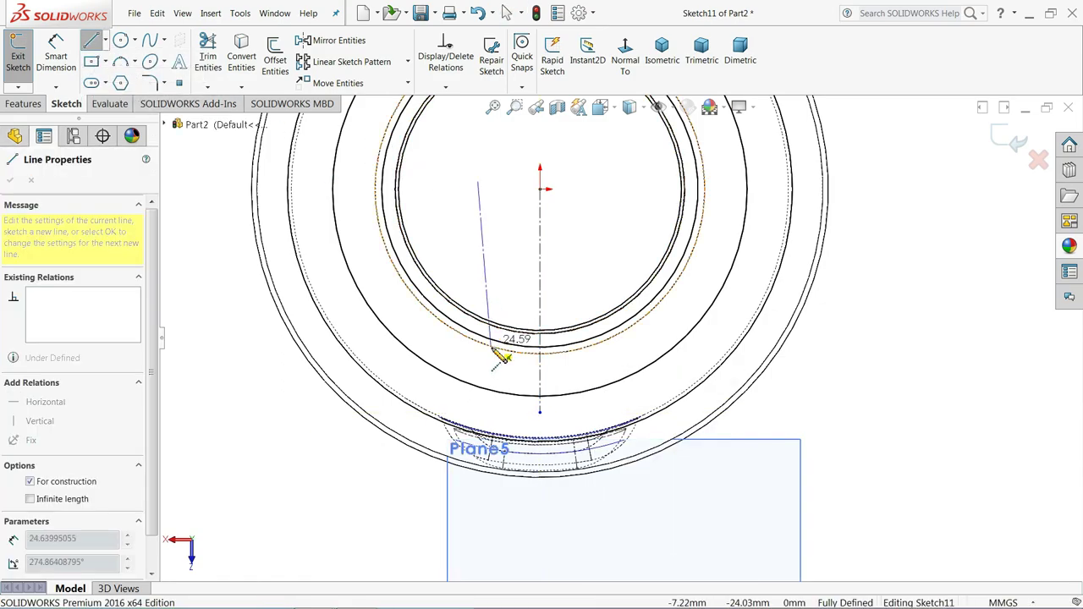
click(478, 403)
right_click(500, 405)
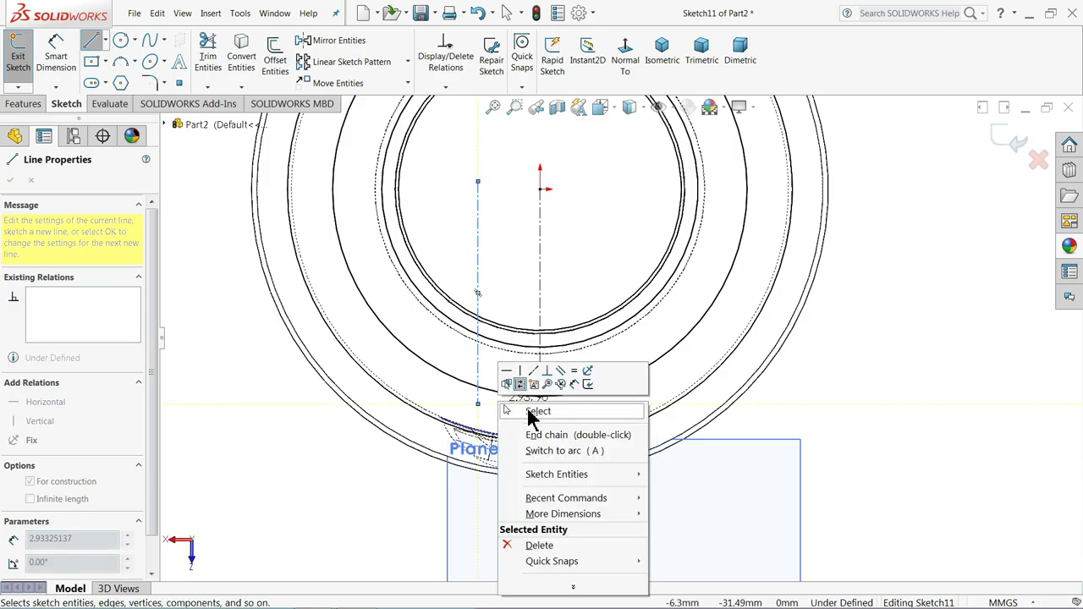
click(535, 411)
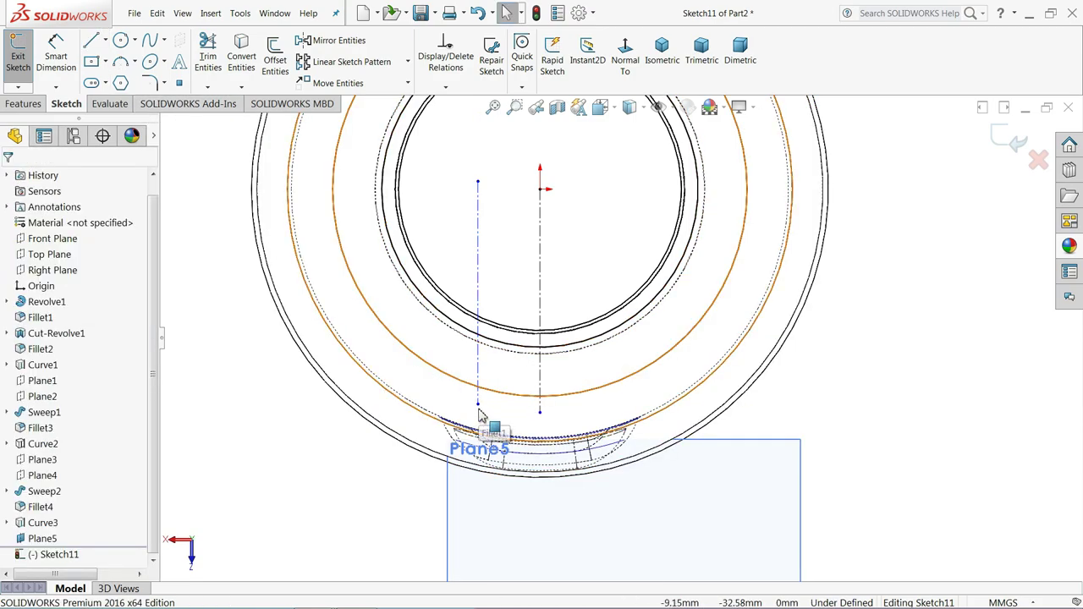
drag(478, 404, 478, 471)
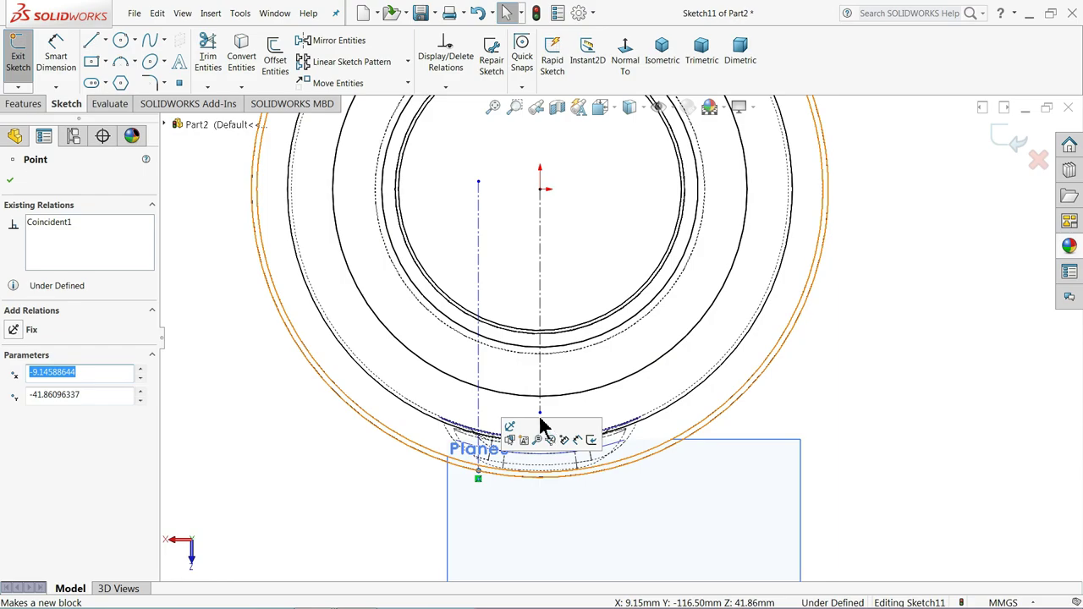
drag(540, 413, 539, 498)
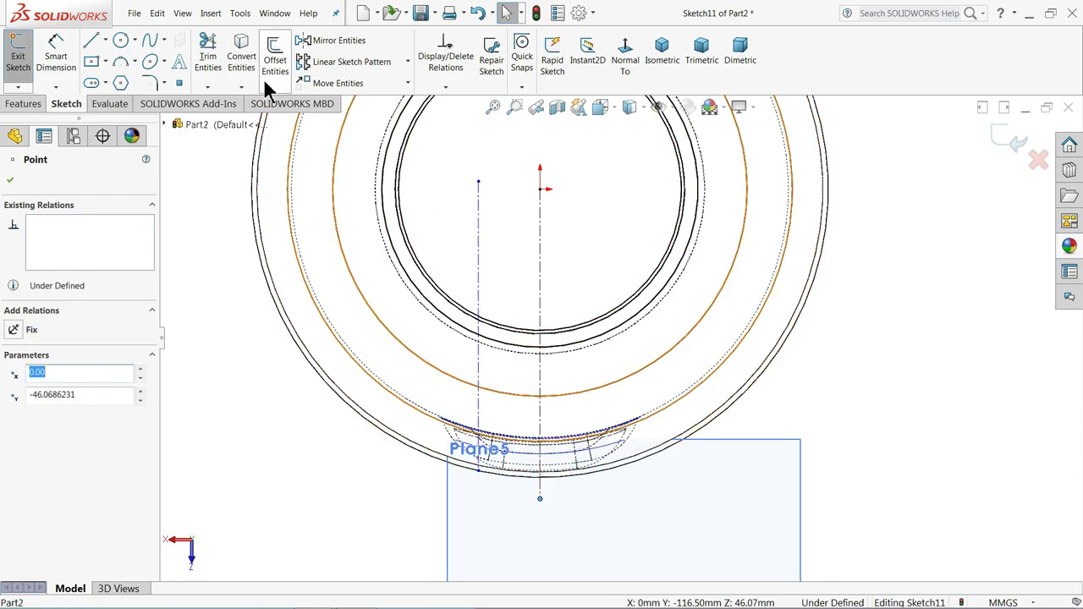
- Mirror the left construction line about the centreline, removing the stray point from the selection
click(325, 40)
click(477, 275)
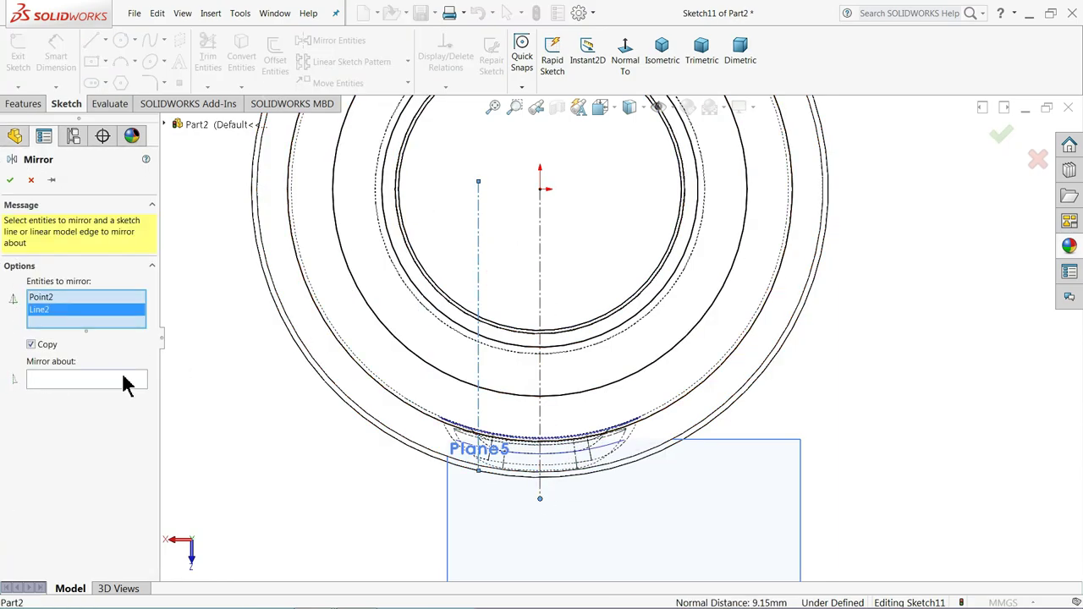
click(81, 380)
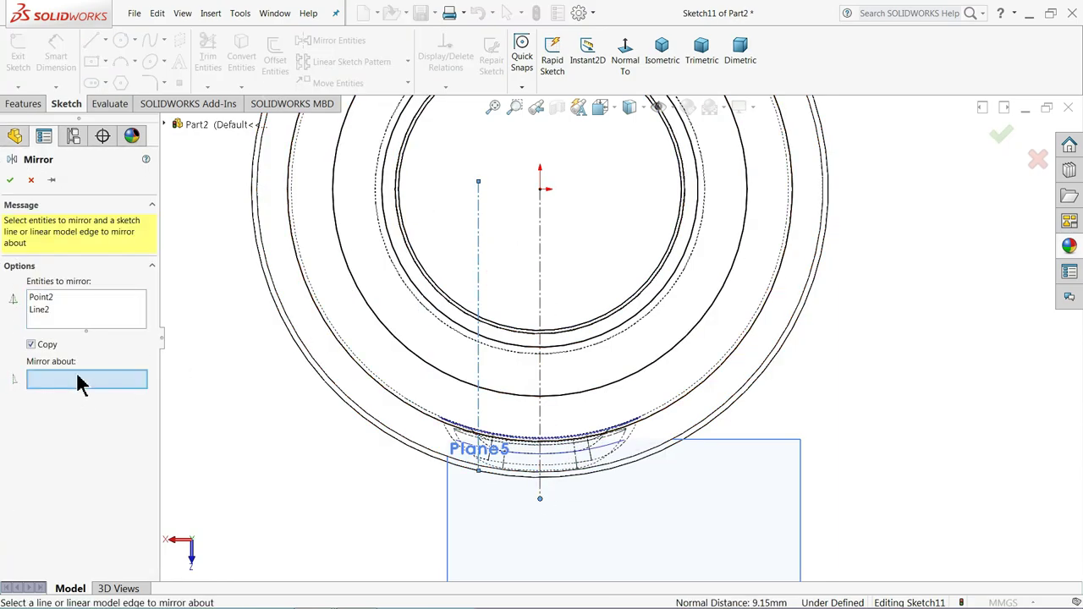
click(541, 313)
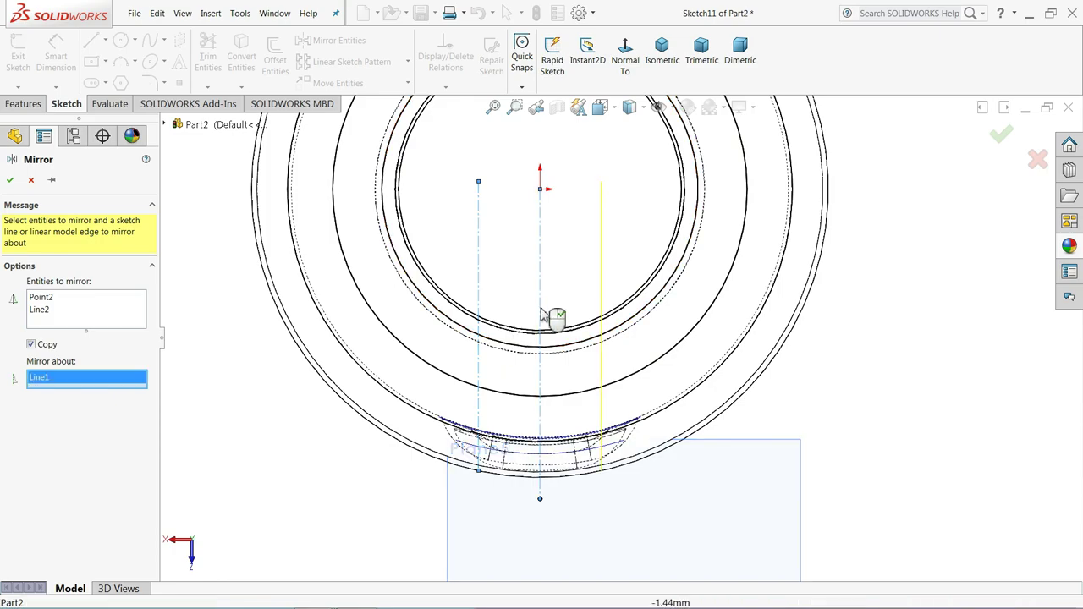
click(48, 306)
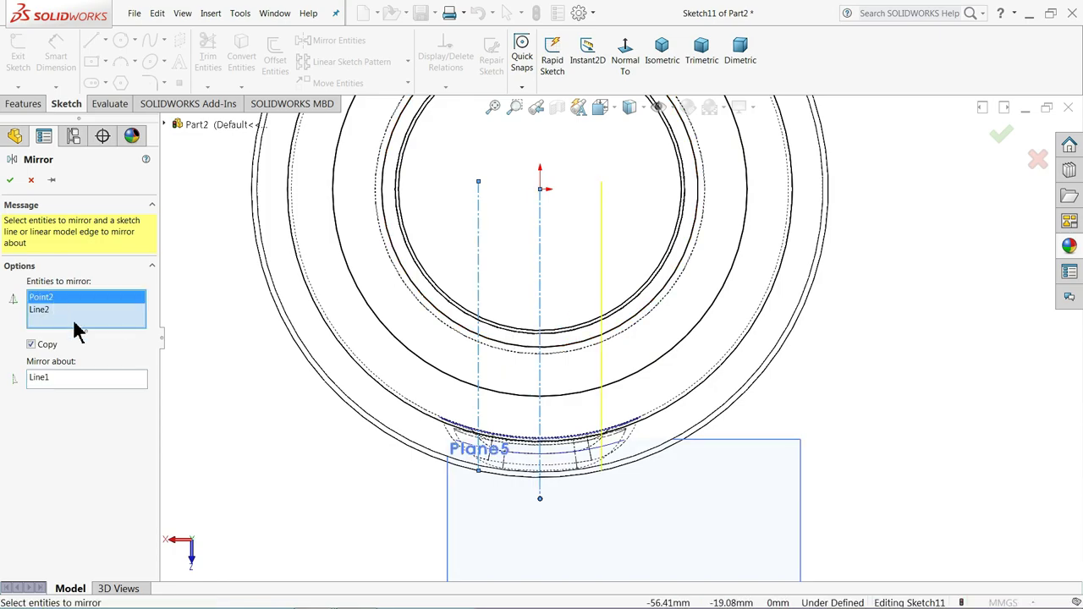
right_click(44, 306)
click(75, 320)
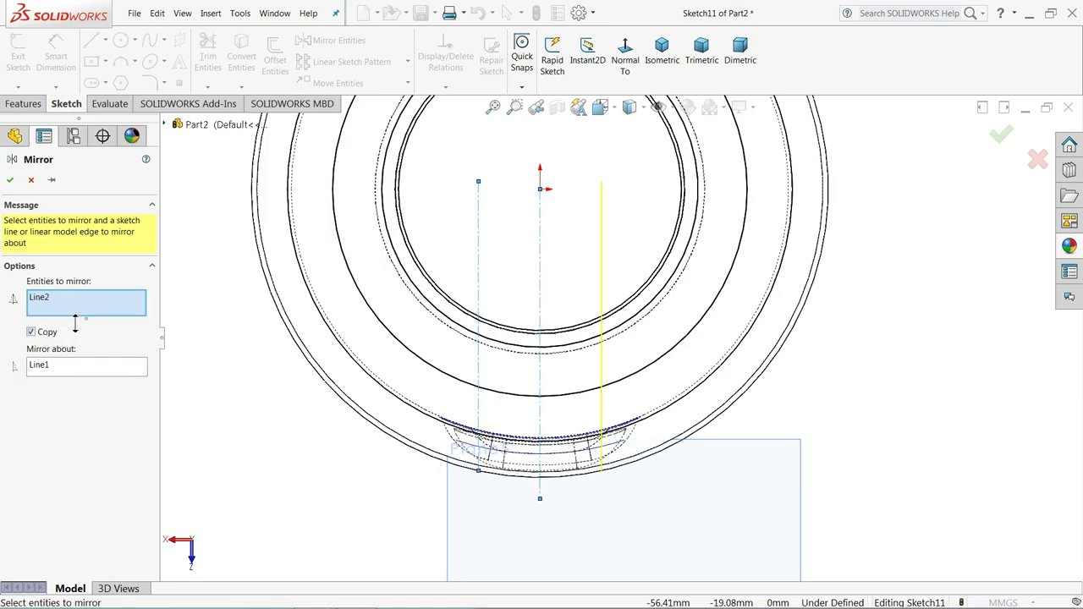
click(10, 182)
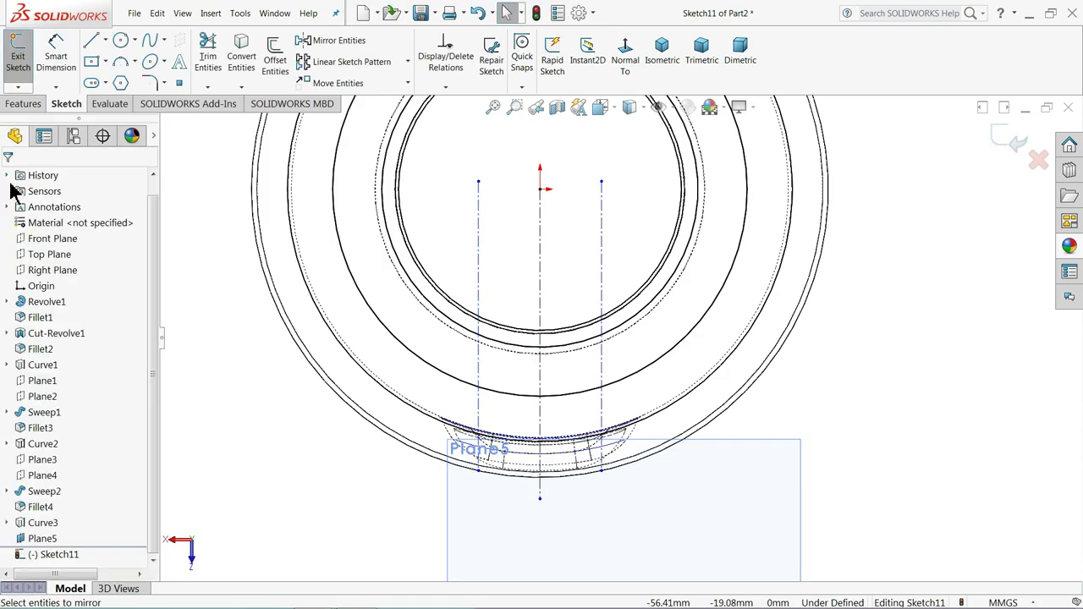
- Dimension the spacing between the two vertical construction lines as 10 mm, deleting a stray length dimension
click(55, 50)
click(600, 230)
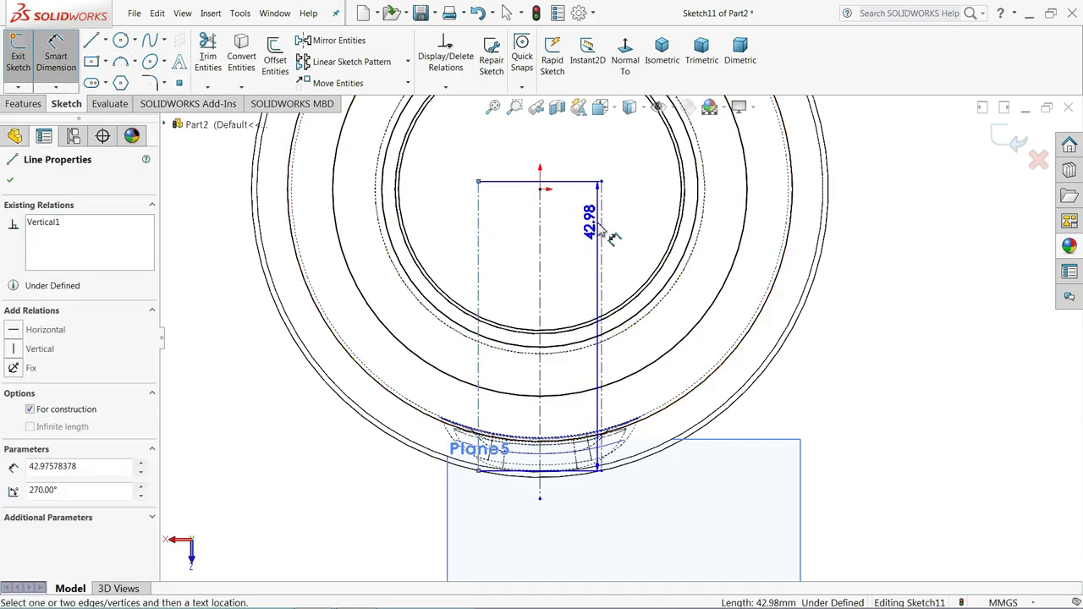
click(597, 229)
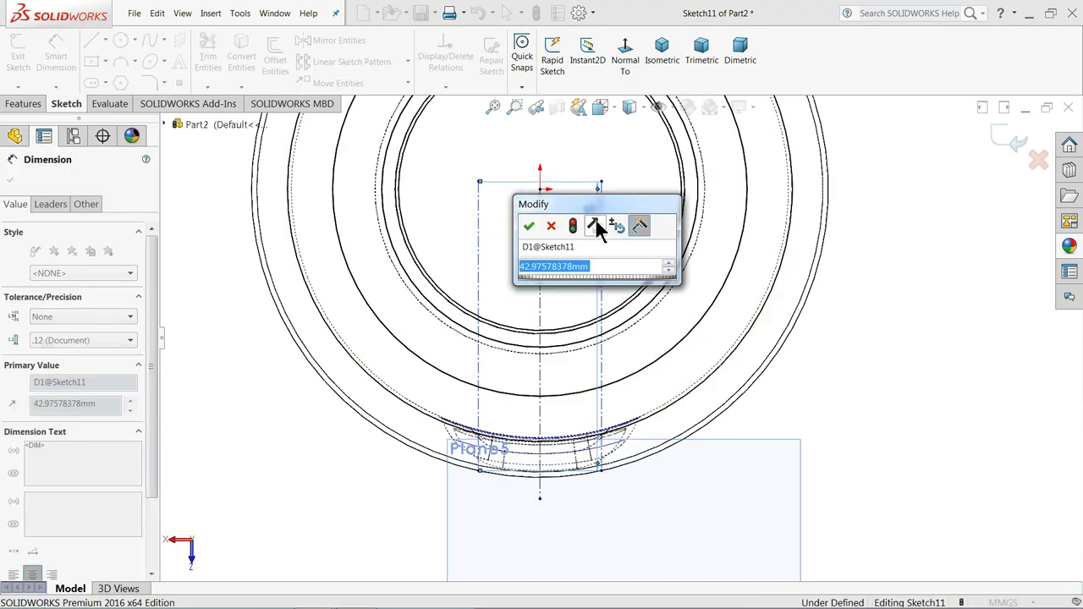
click(528, 226)
key(Delete)
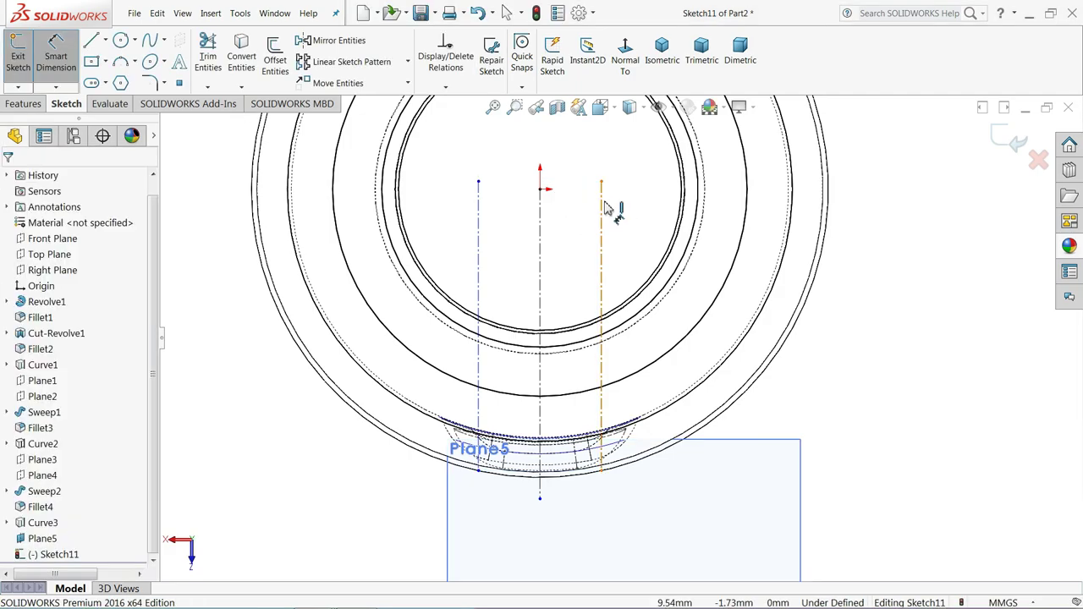
click(604, 202)
click(479, 199)
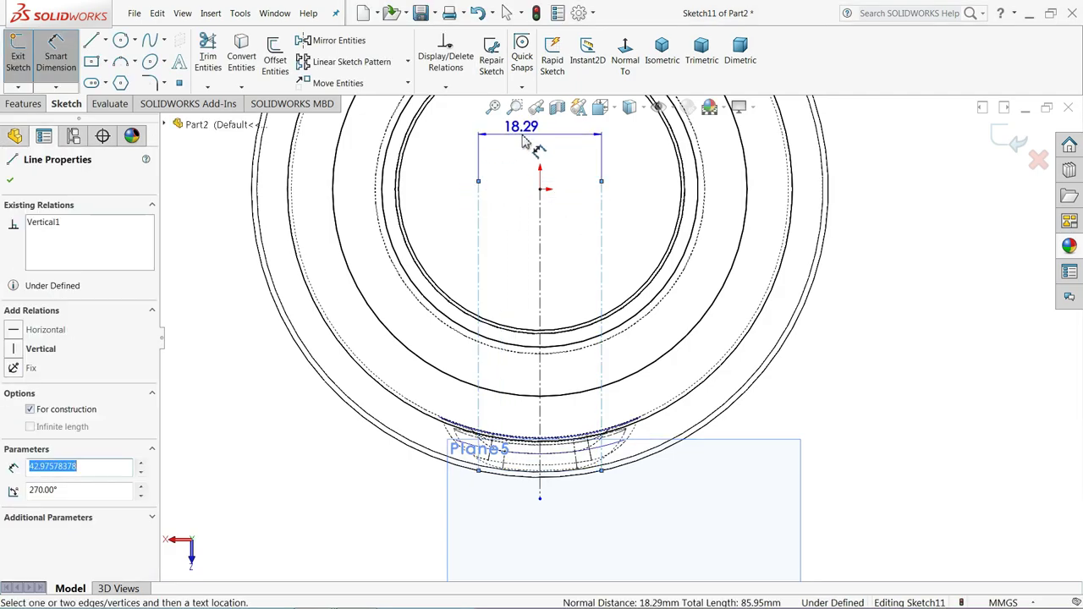
click(524, 143)
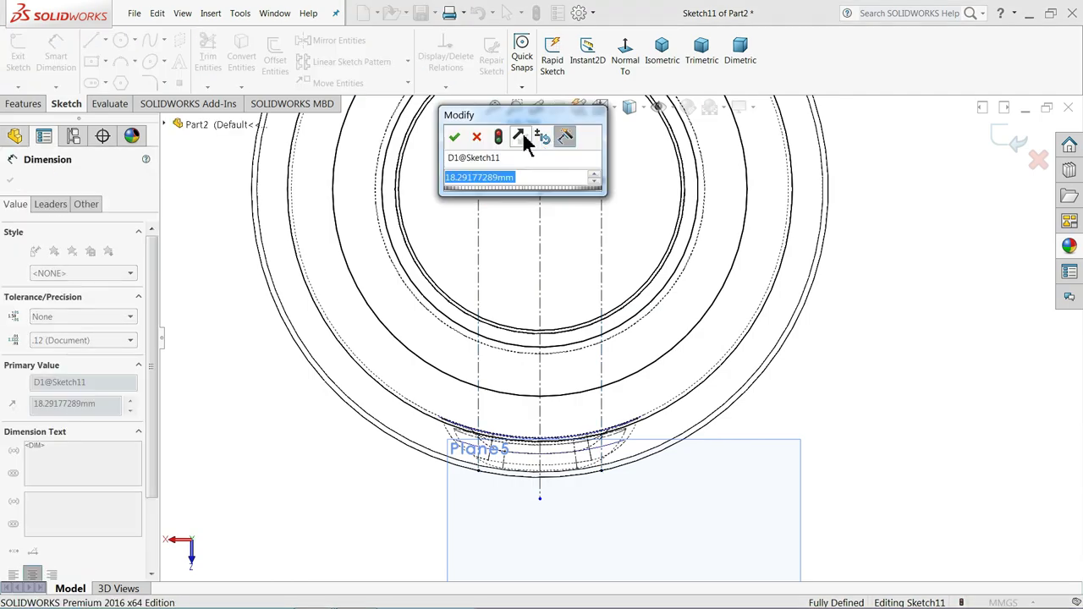
text(10)
key(Return)
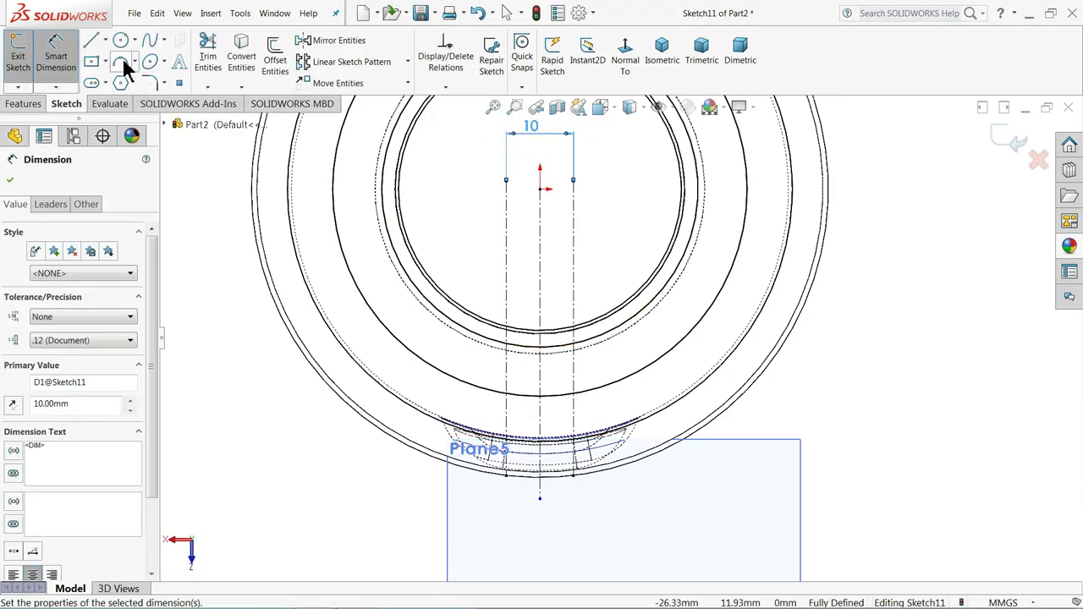
click(134, 62)
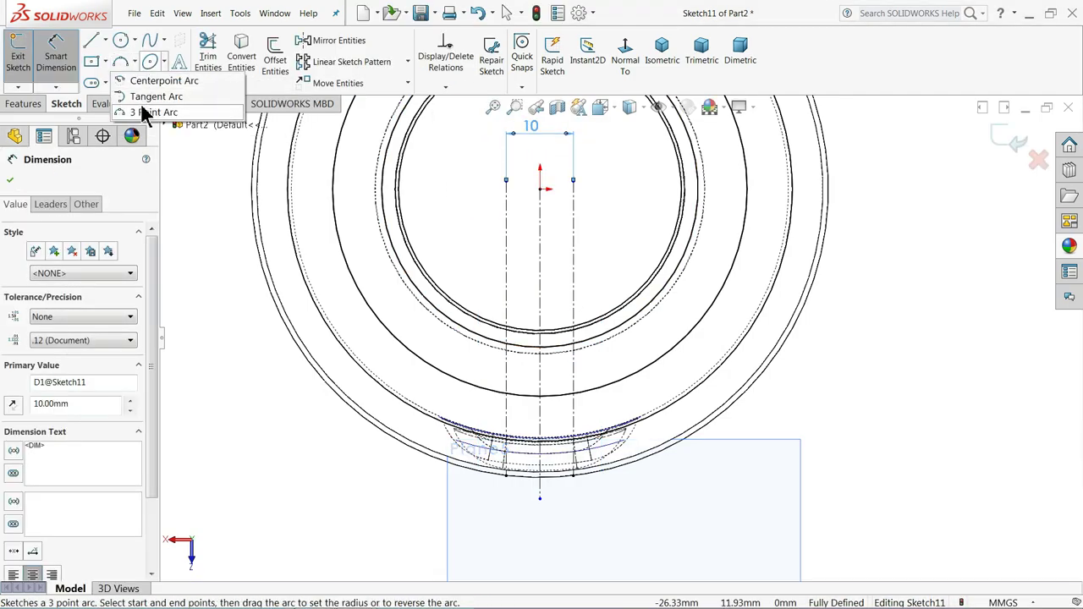
- Draw a centerpoint arc centred on the origin spanning from the left to the right construction line
click(153, 81)
scroll(572, 307, up, 1)
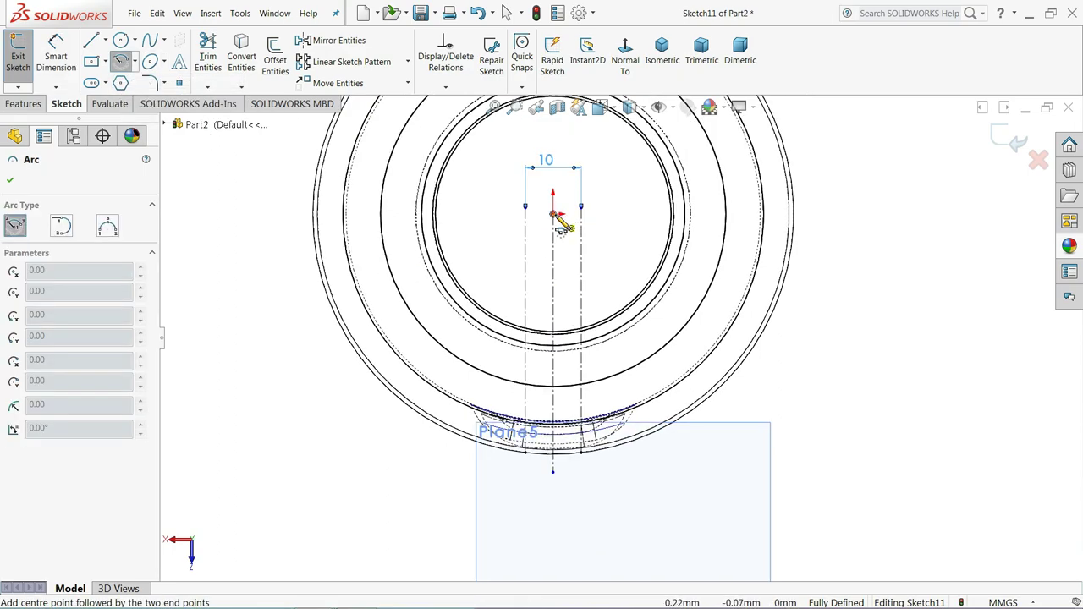
click(552, 214)
scroll(566, 367, down, 2)
scroll(537, 431, down, 2)
scroll(527, 449, down, 2)
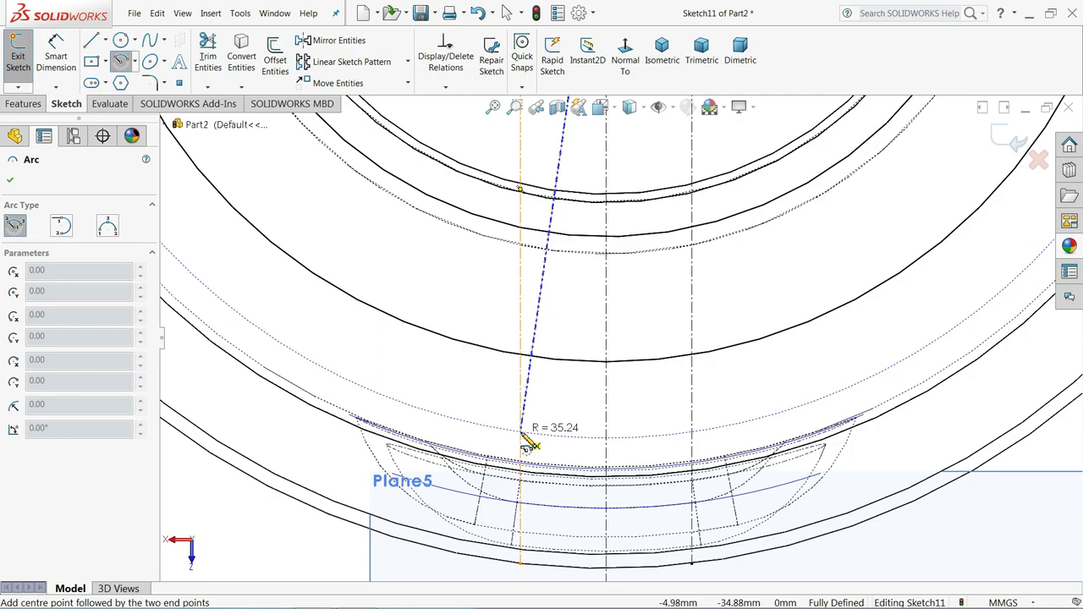
click(520, 433)
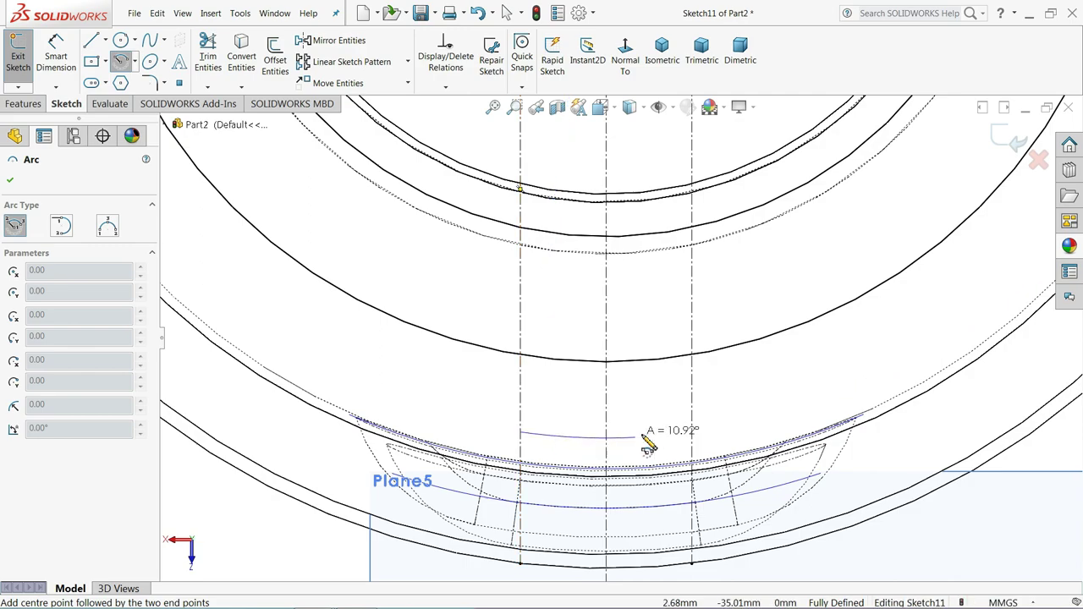
click(692, 435)
right_click(718, 394)
click(749, 394)
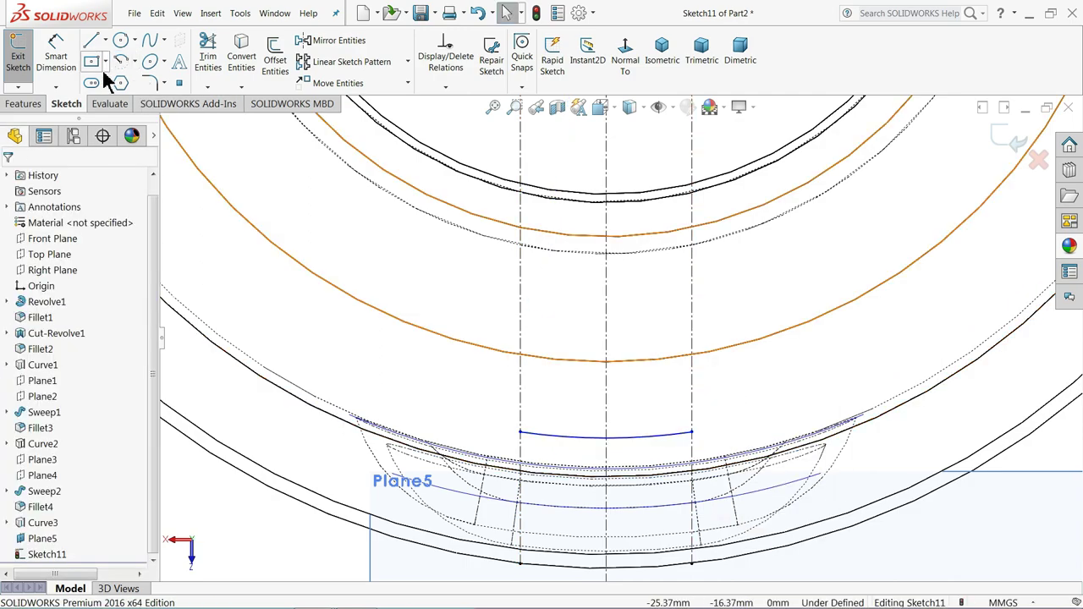
- Draw a 3-point arc from the bottom arc's left end up the left line, bulging left
click(134, 61)
click(140, 109)
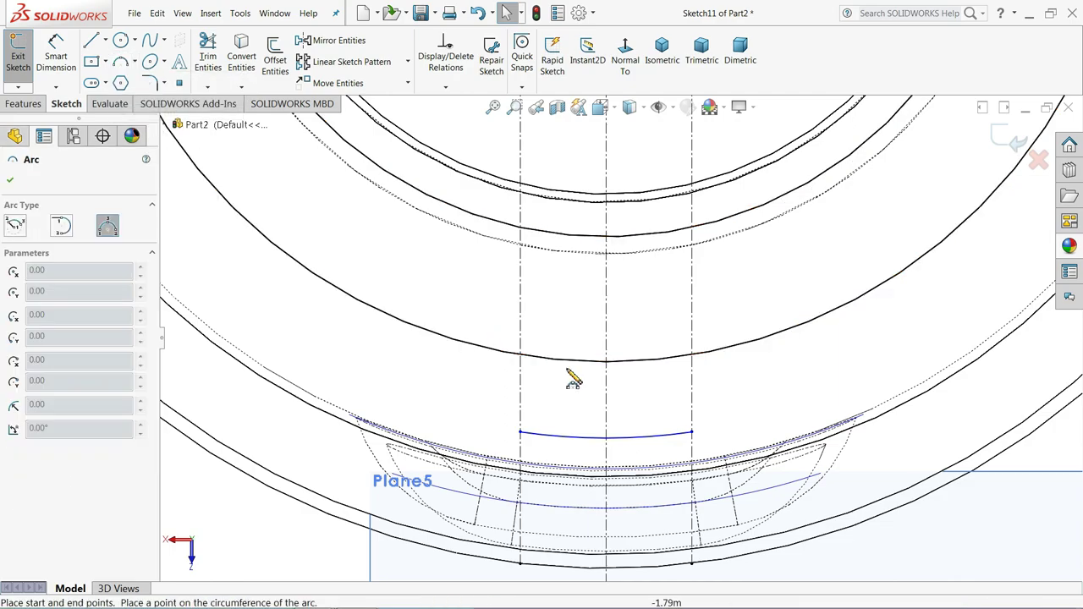
click(520, 435)
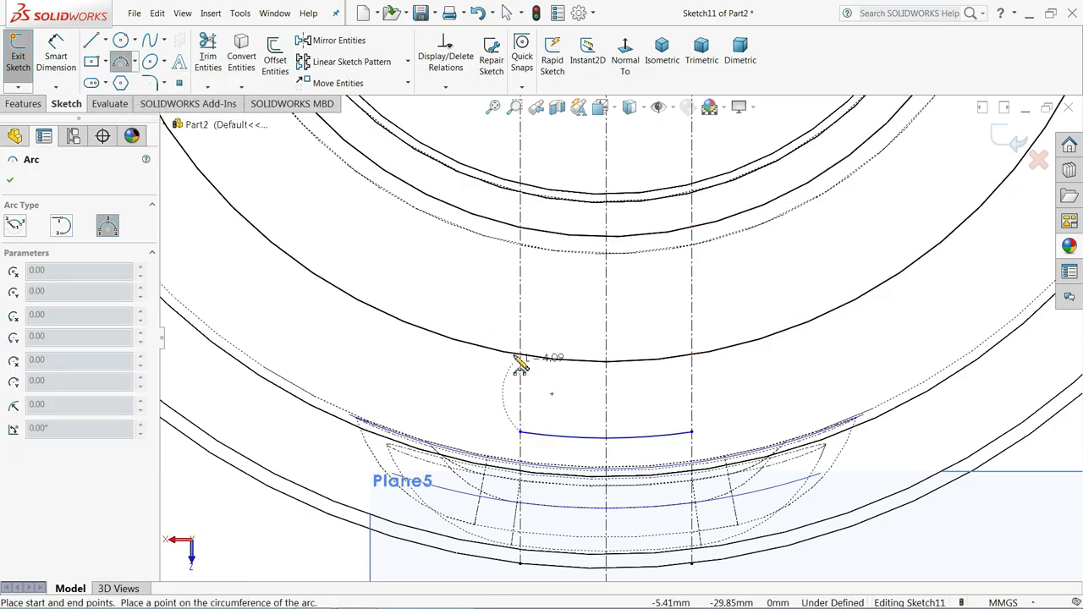
click(520, 285)
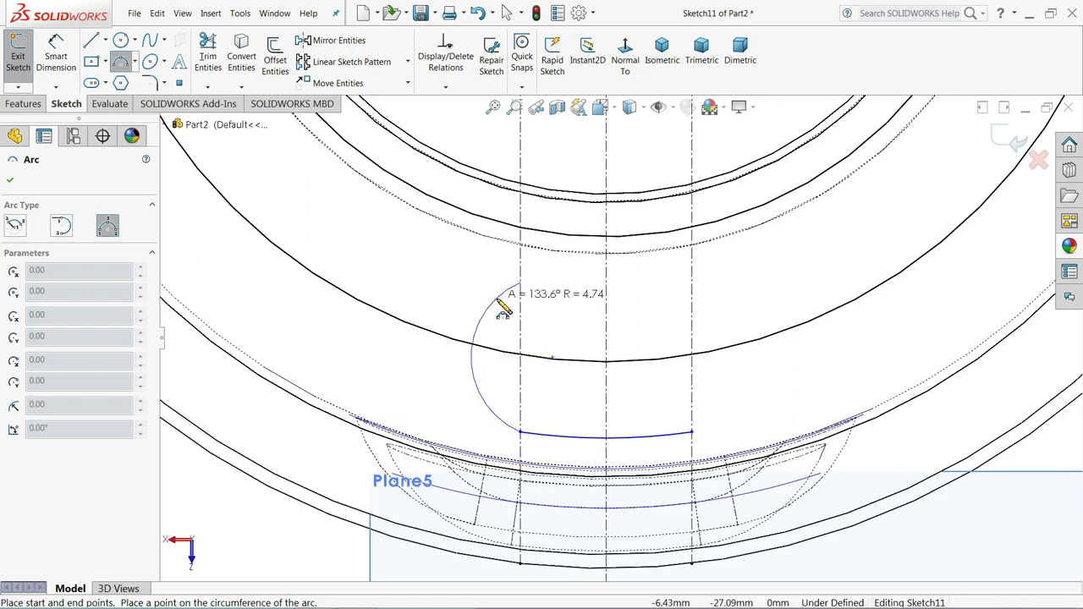
click(497, 302)
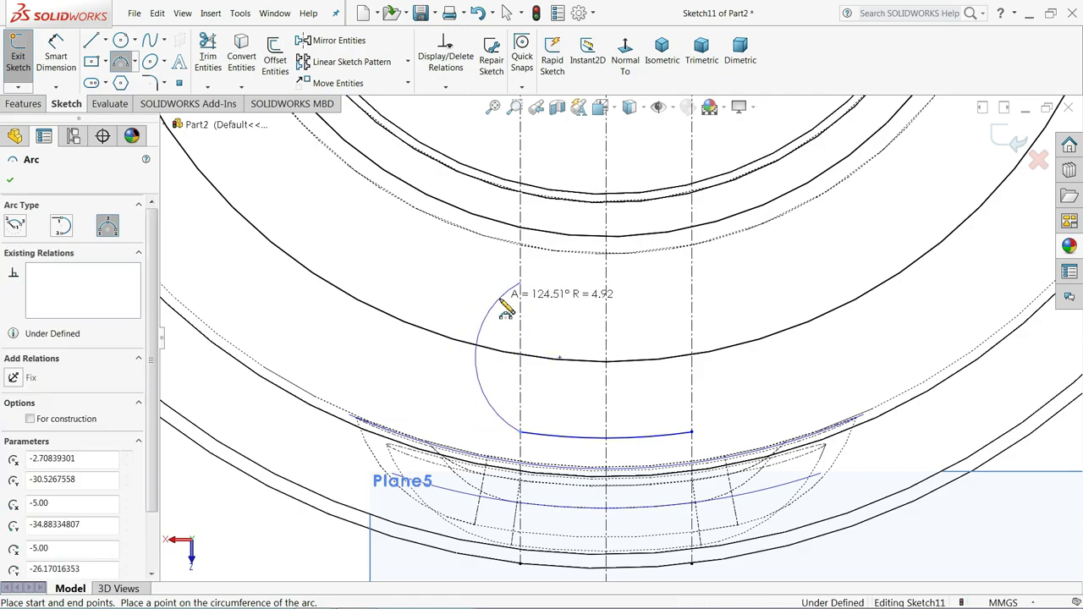
- Mirror the left side arc about the centreline to the right side
click(305, 41)
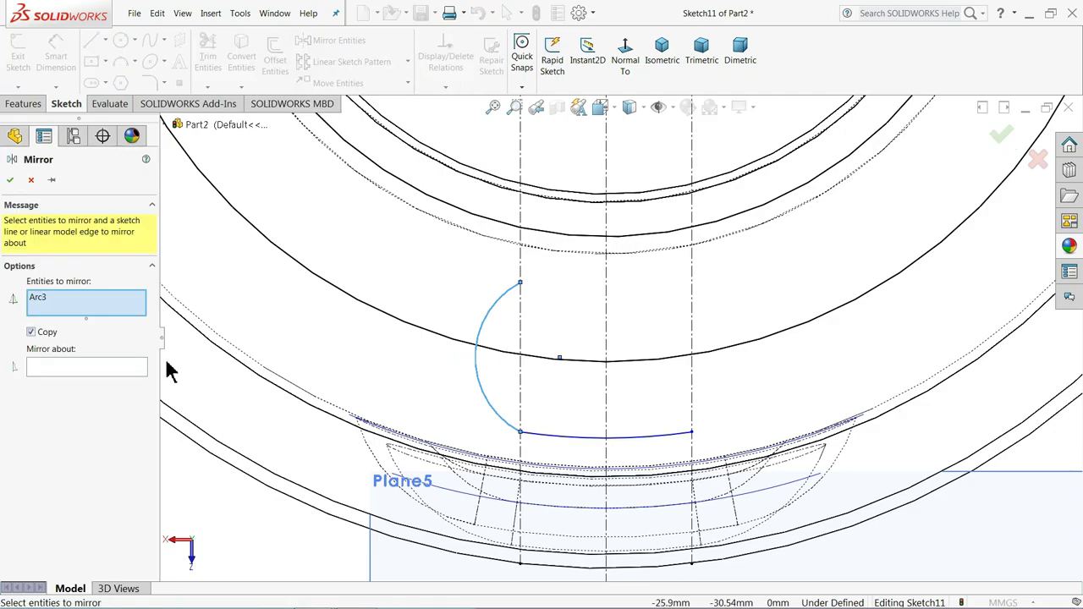
click(133, 369)
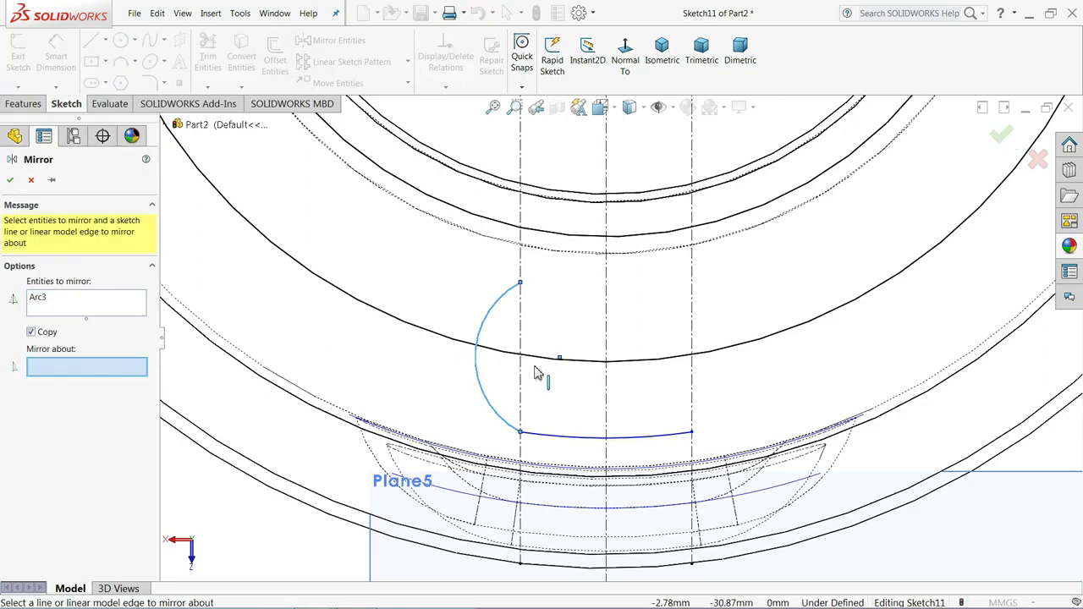
click(606, 338)
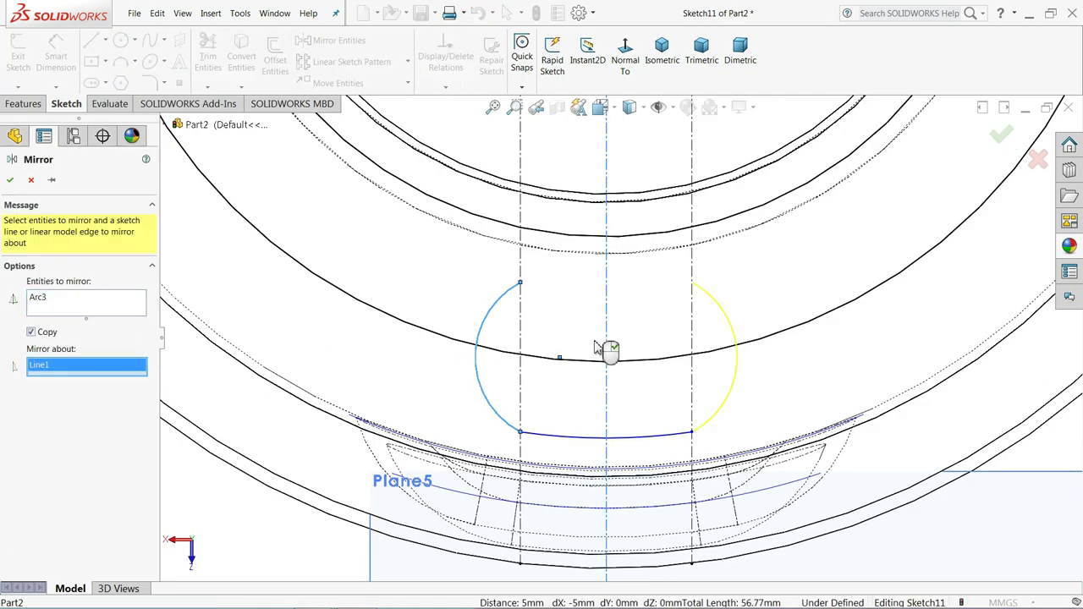
click(10, 180)
scroll(533, 443, down, 4)
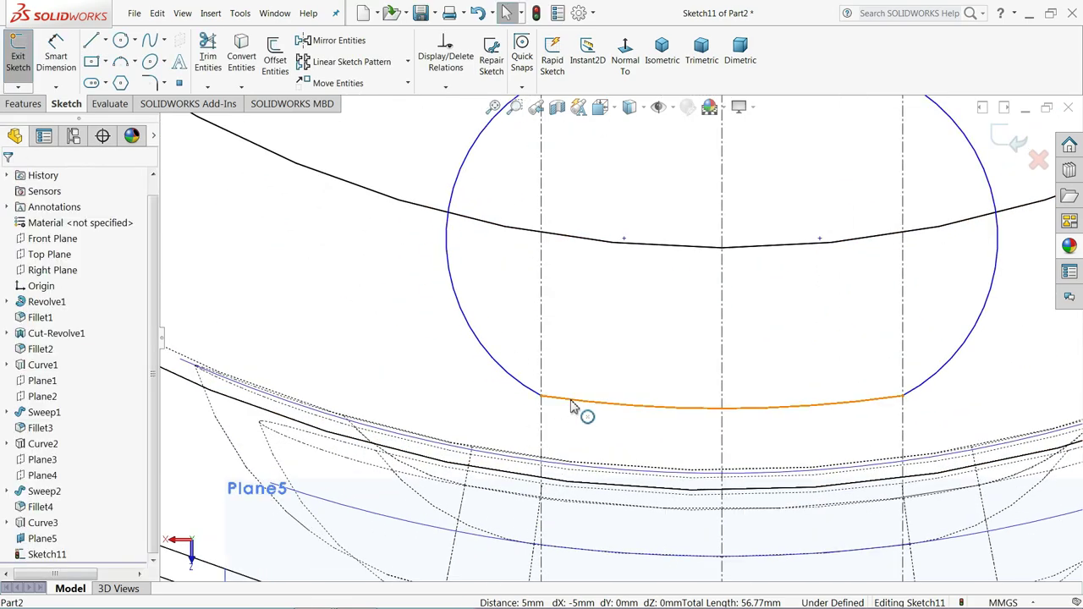
- Make the bottom arc and the left side arc tangent
click(570, 407)
ctrl+click(537, 391)
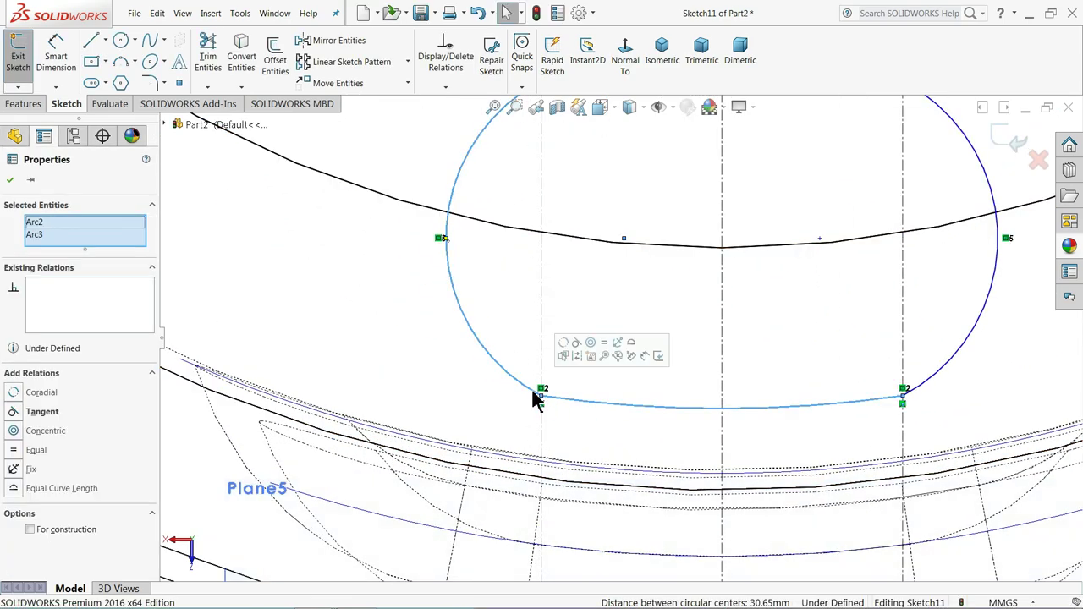
click(576, 342)
scroll(622, 338, up, 3)
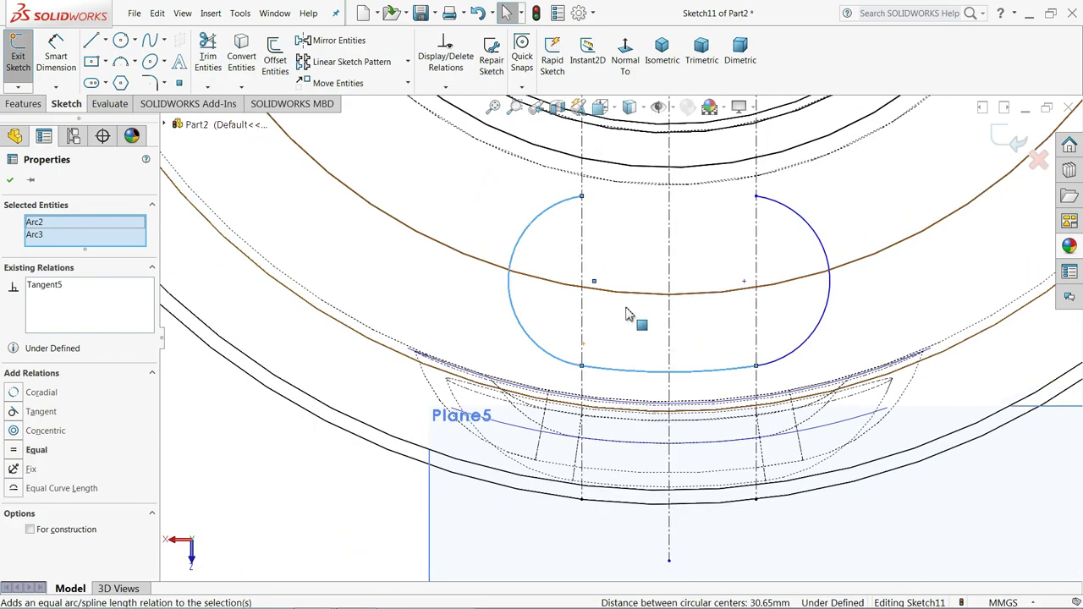
click(259, 445)
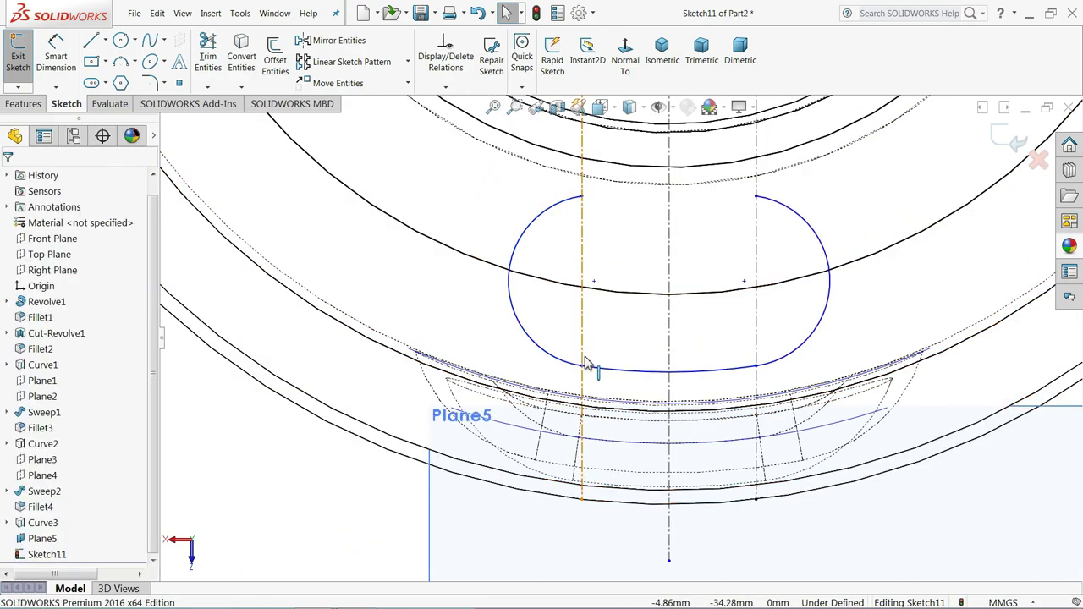
click(59, 68)
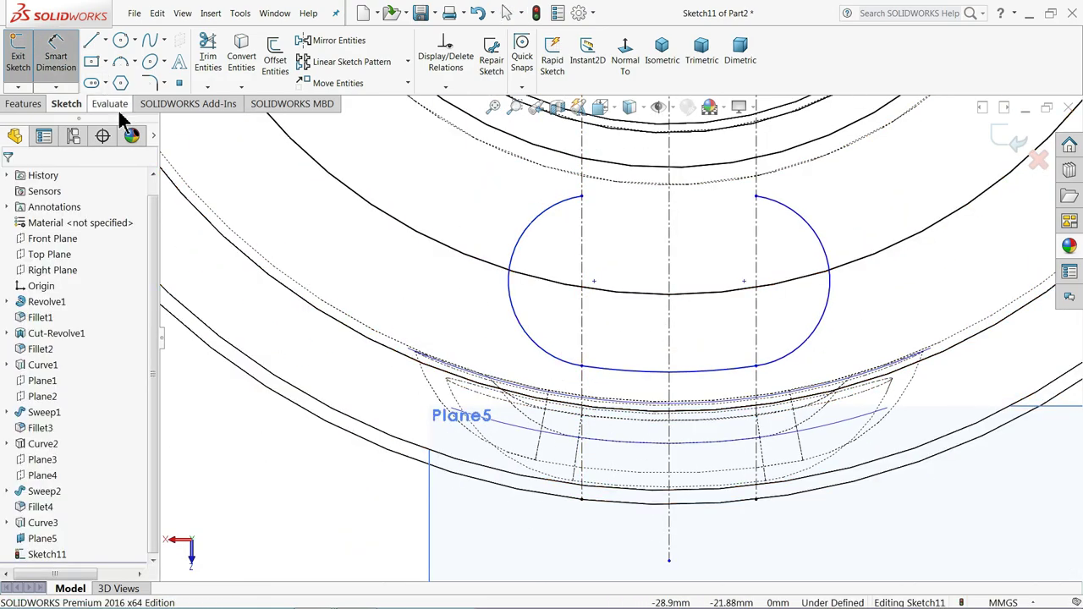
- Dimension the bottom arc to R39.33 and the end arc to R5, then close the sketch
click(609, 378)
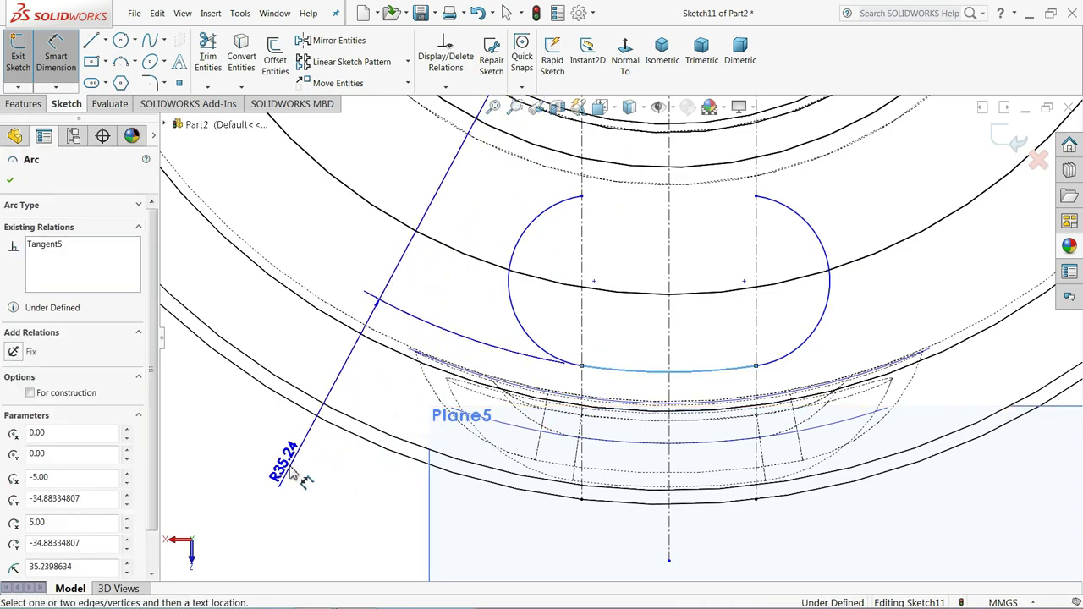
click(280, 457)
text(39)
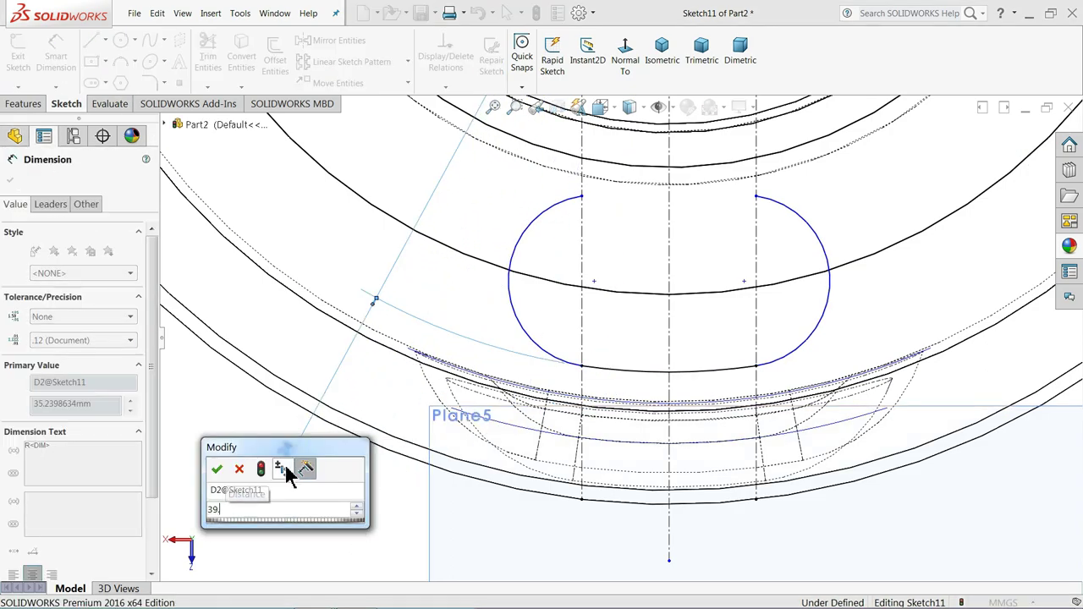
text(.33)
key(Return)
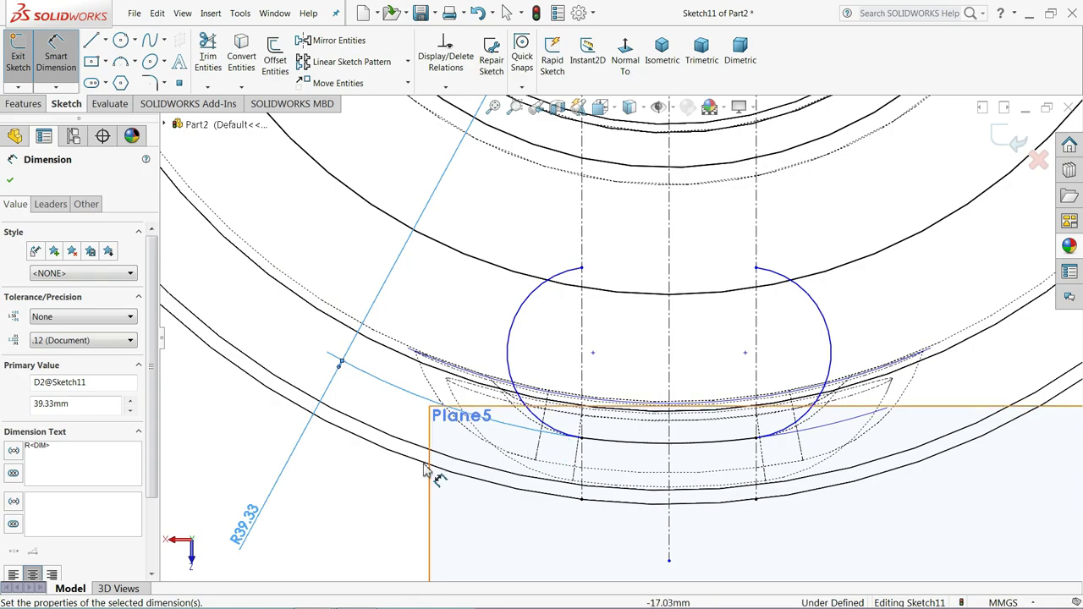
click(521, 312)
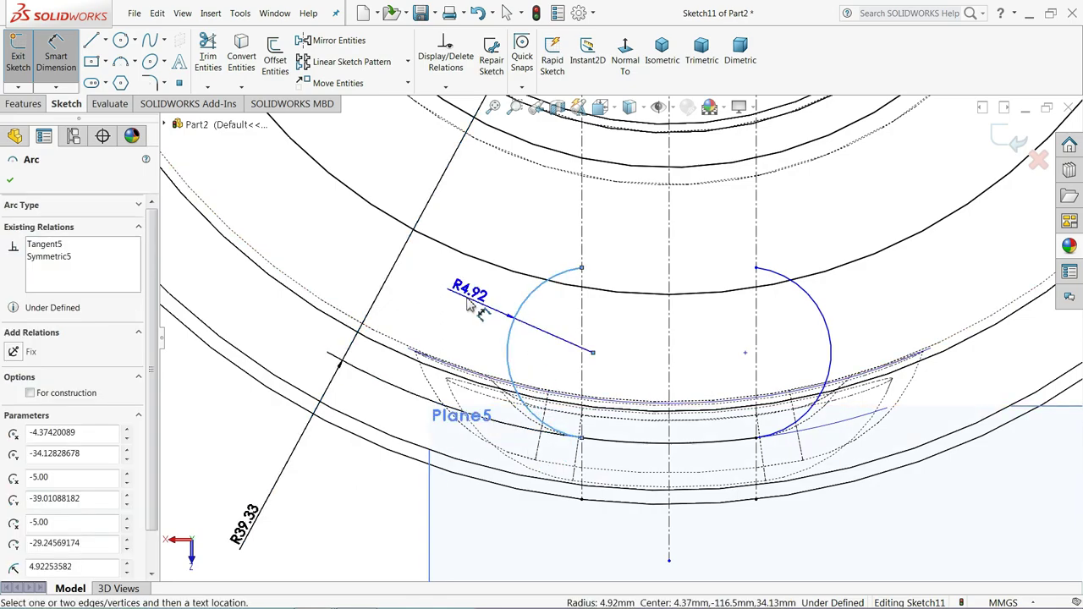
click(471, 306)
text(5)
key(Return)
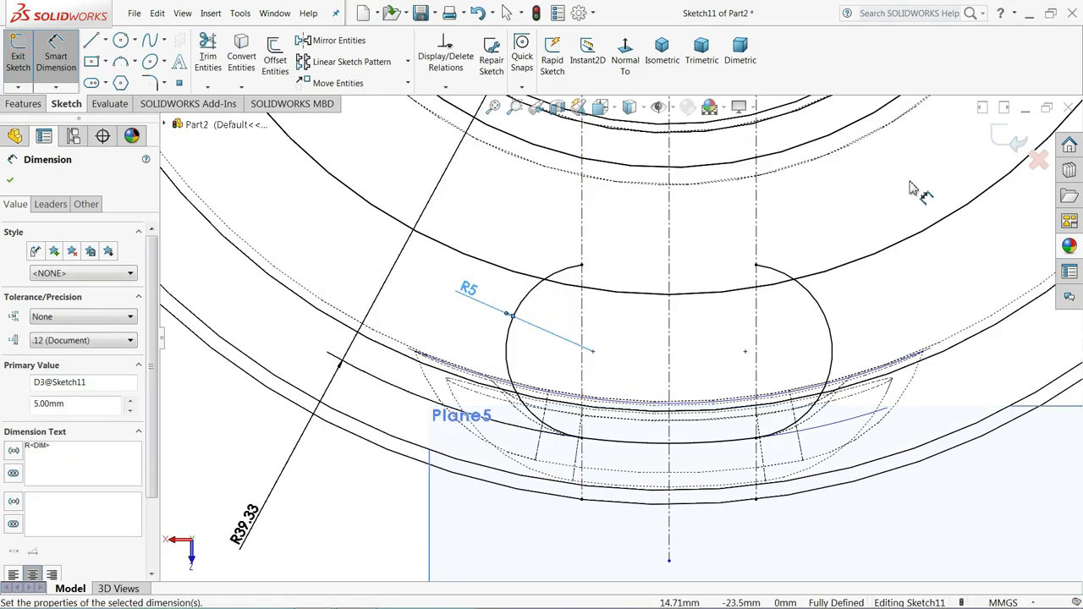
click(1008, 145)
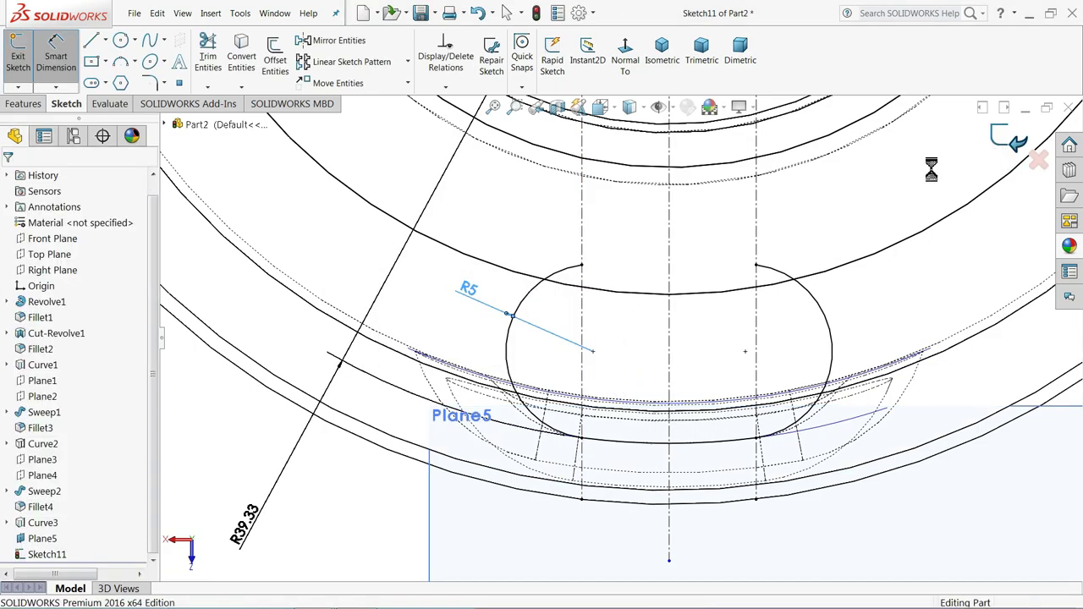
- Switch the display to Shaded With Edges and orbit to show the bottle's neck and grips
click(631, 107)
click(632, 130)
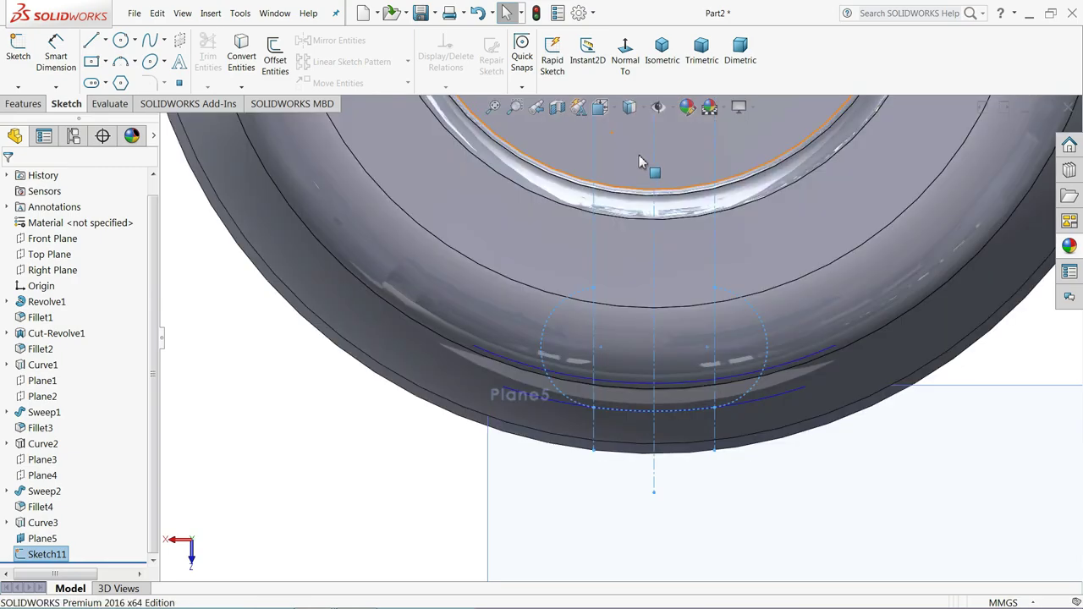
scroll(648, 164, up, 3)
middle_drag(669, 345, 657, 500)
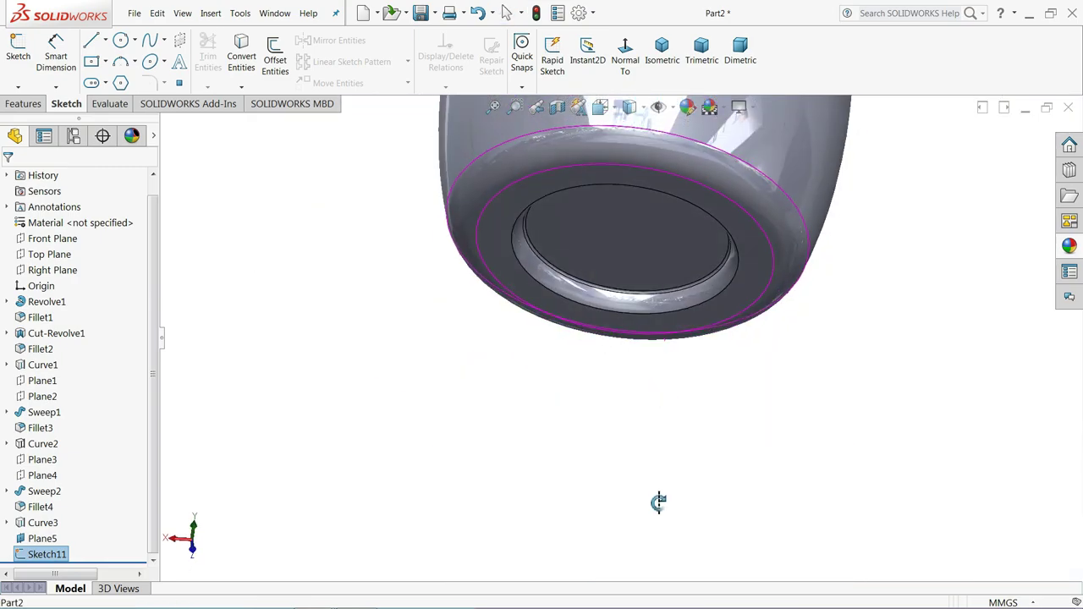
scroll(635, 321, up, 3)
mouse_move(635, 322)
middle_down()
mouse_move(633, 234)
mouse_move(641, 389)
mouse_move(730, 278)
middle_up()
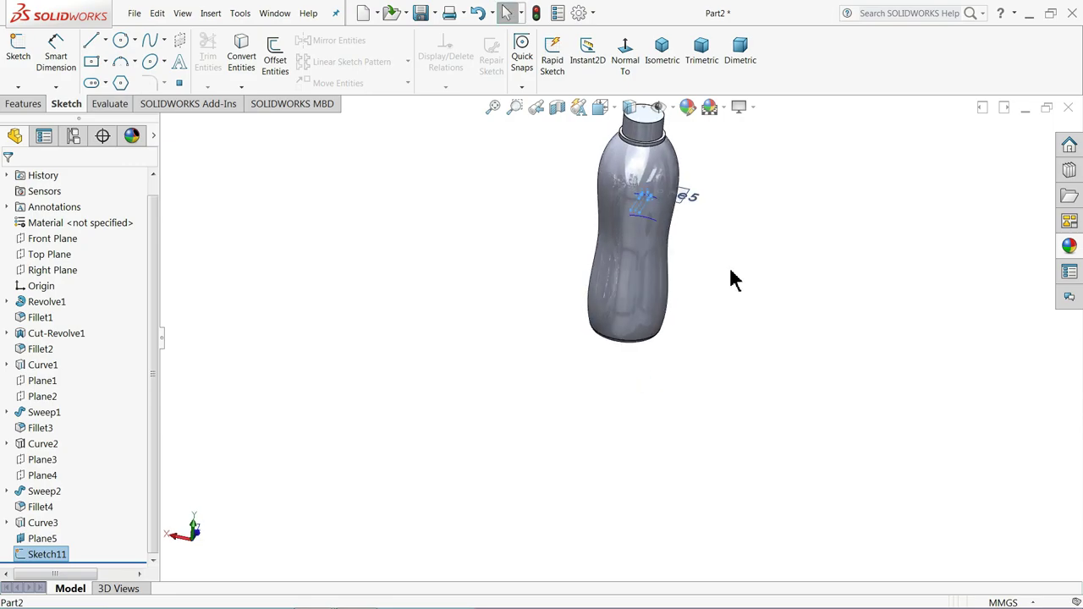
scroll(653, 285, down, 2)
scroll(625, 231, down, 2)
mouse_move(625, 231)
middle_down()
mouse_move(426, 287)
mouse_move(449, 365)
mouse_move(367, 394)
mouse_move(377, 389)
middle_up()
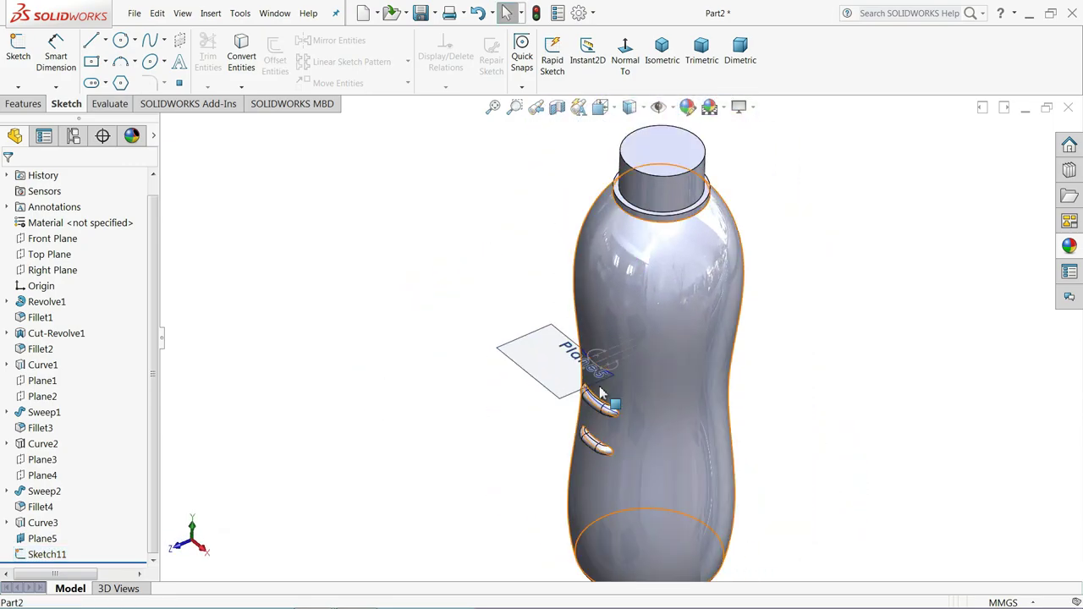
scroll(507, 355, down, 3)
- Hide Plane5
click(504, 321)
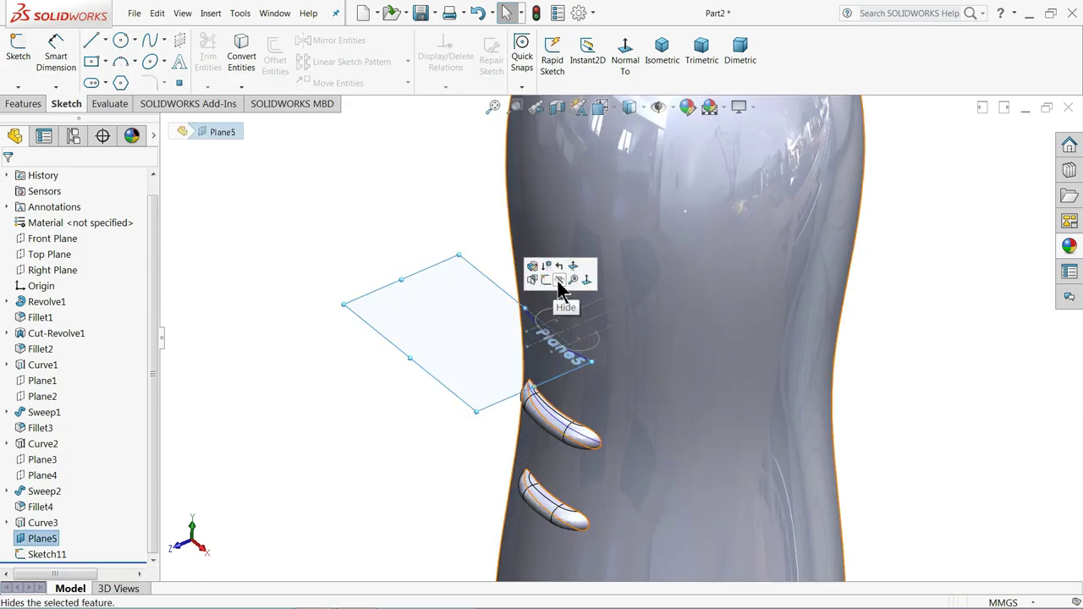
click(557, 281)
scroll(616, 339, down, 3)
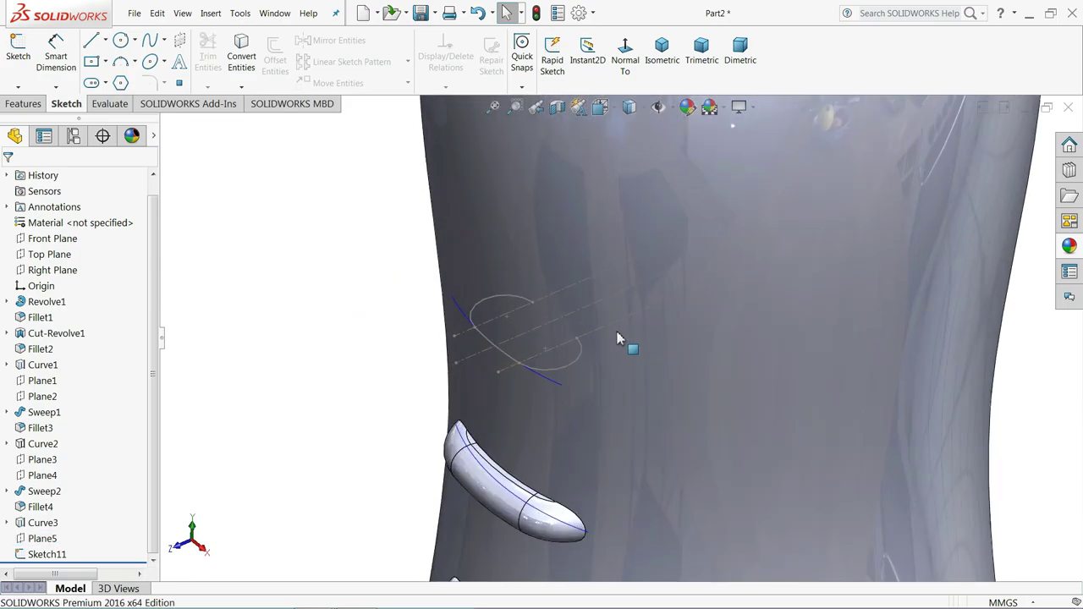
scroll(580, 374, down, 3)
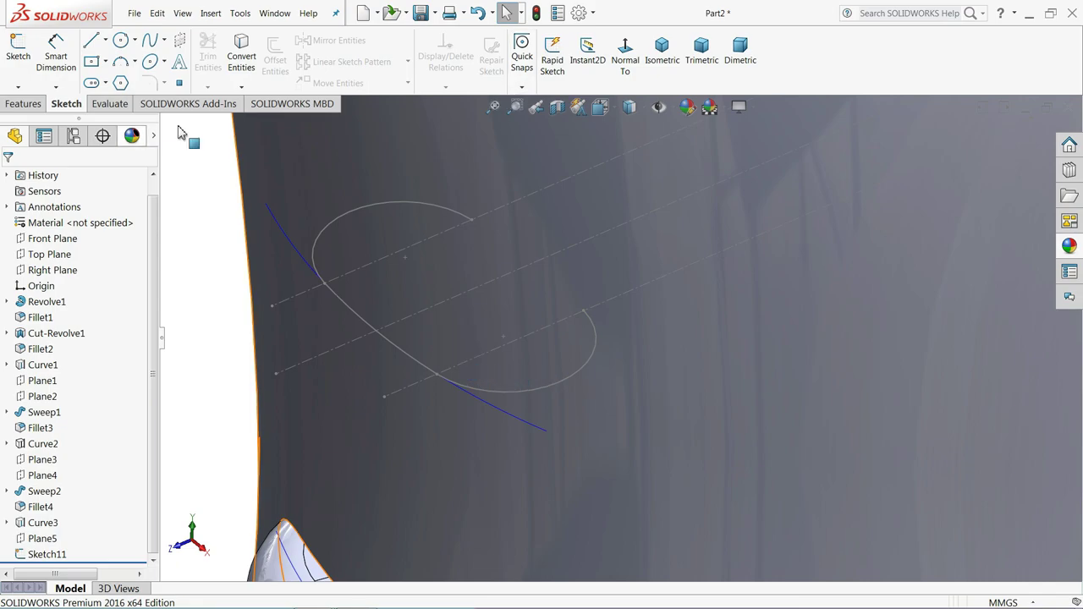
- Create a reference plane perpendicular to the grip arc at its endpoint
click(33, 106)
click(572, 87)
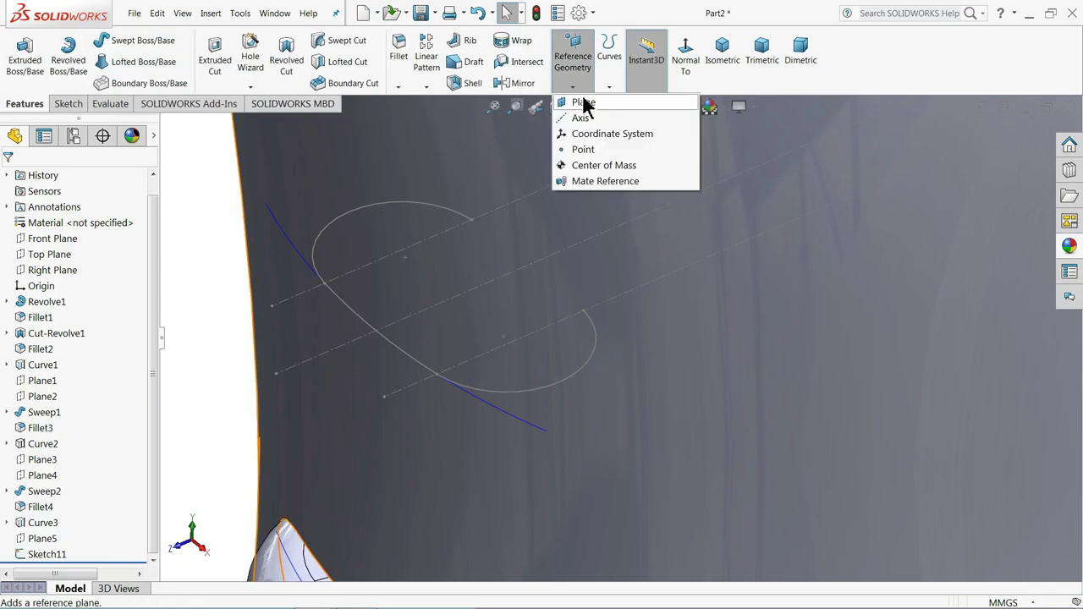
click(583, 102)
scroll(604, 363, up, 3)
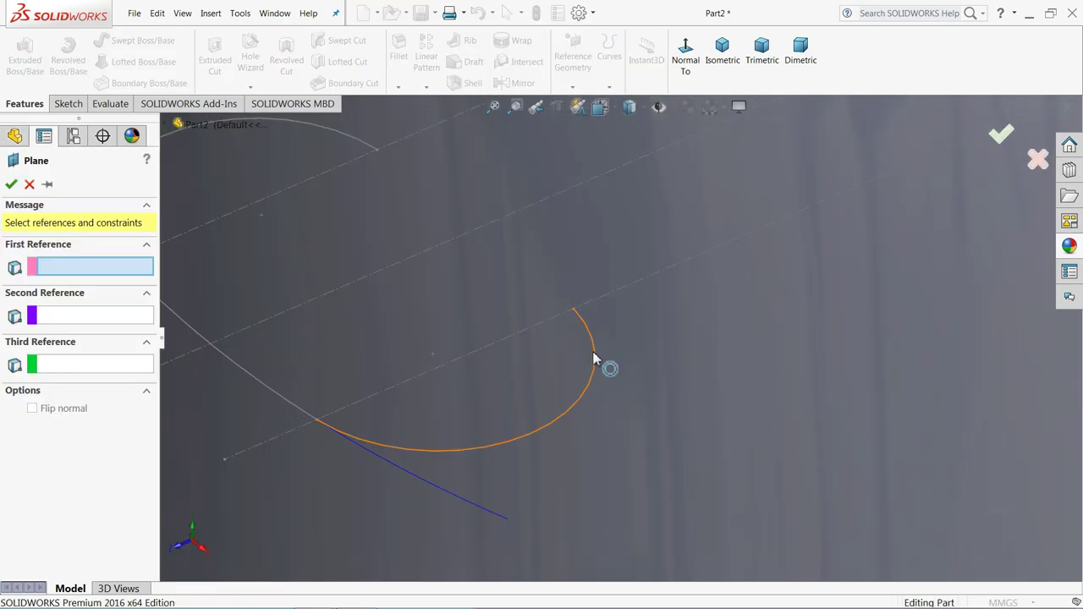
click(589, 382)
click(573, 310)
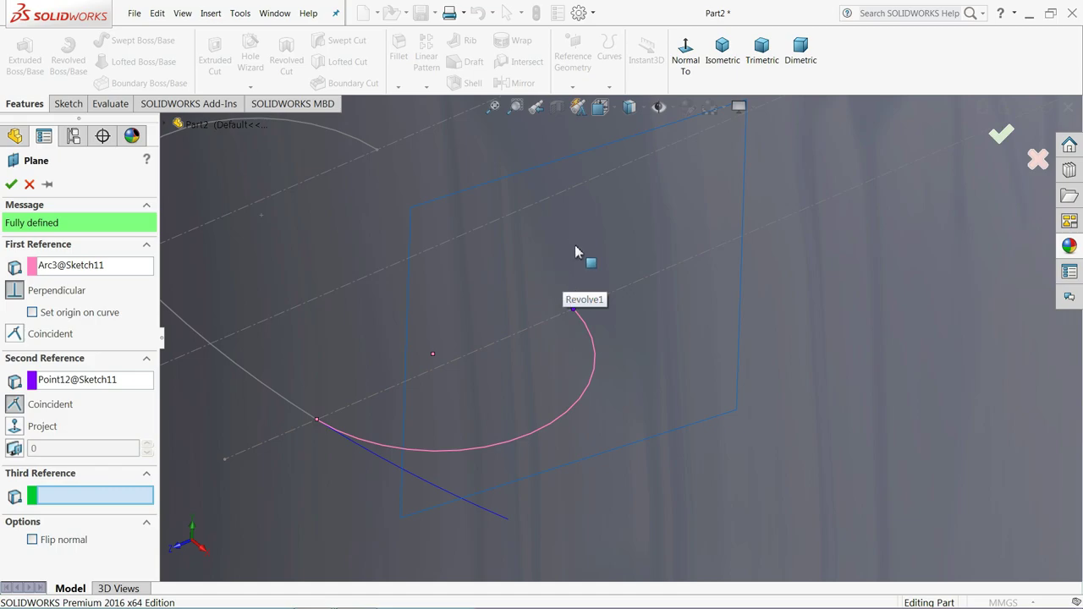
click(11, 185)
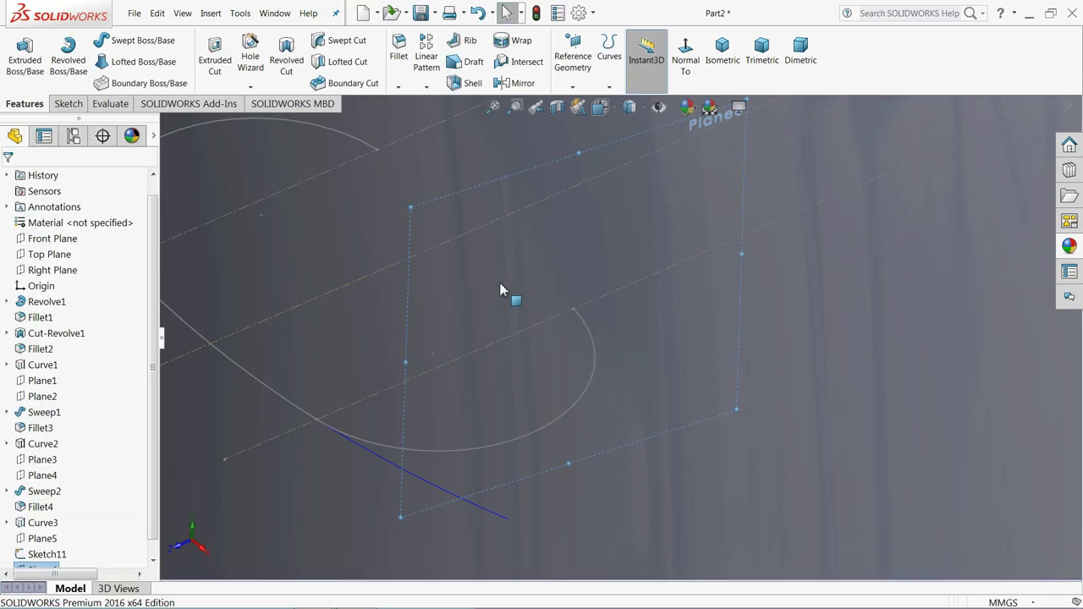
- Start a sketch on Plane6 and draw a center rectangle at the origin
click(68, 105)
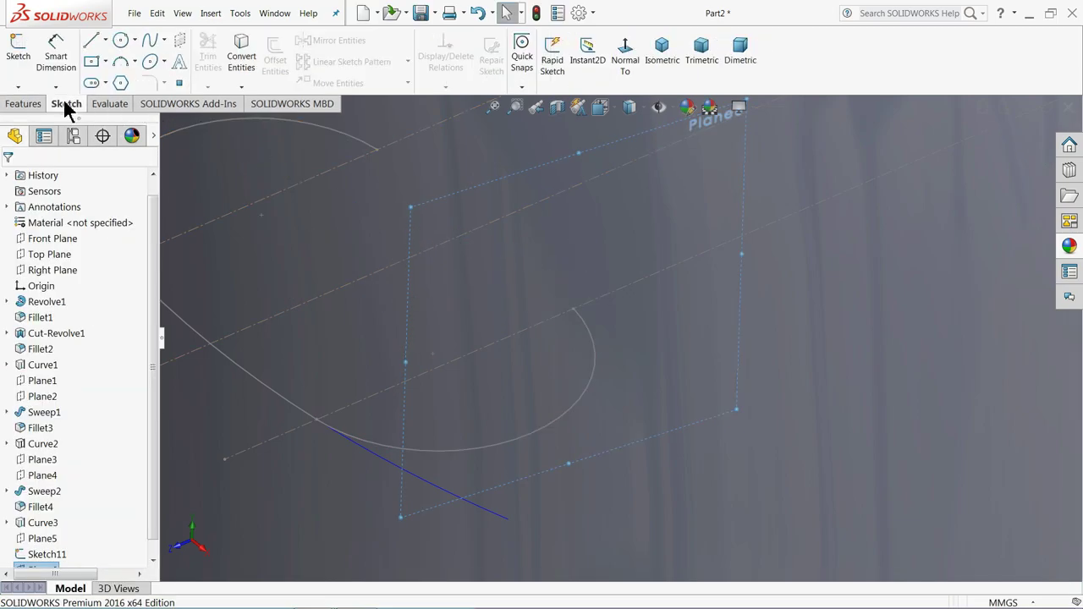
click(19, 58)
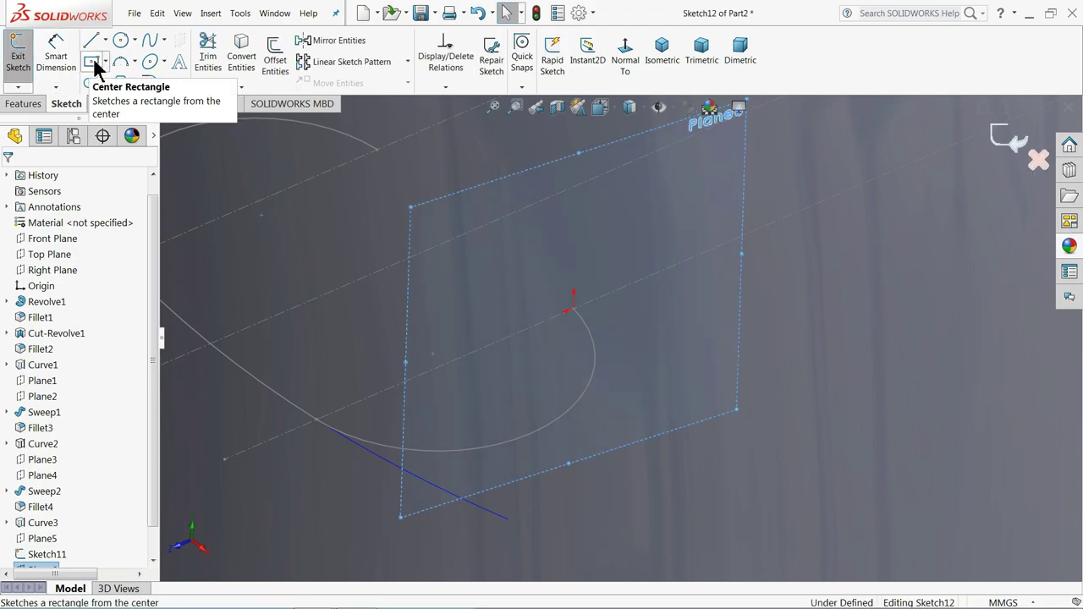
click(95, 67)
scroll(584, 330, down, 3)
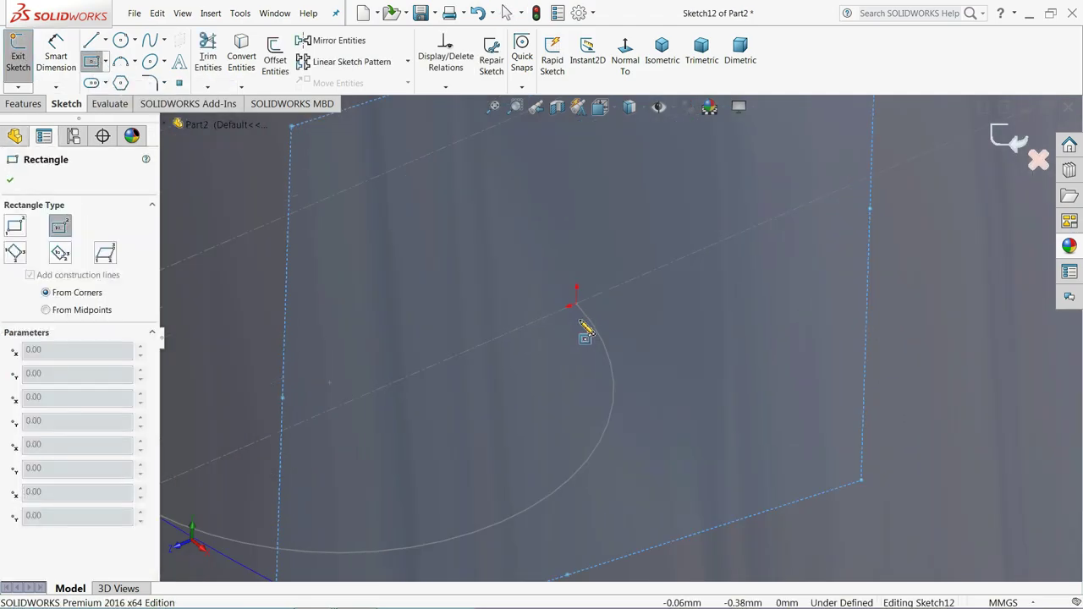
click(575, 304)
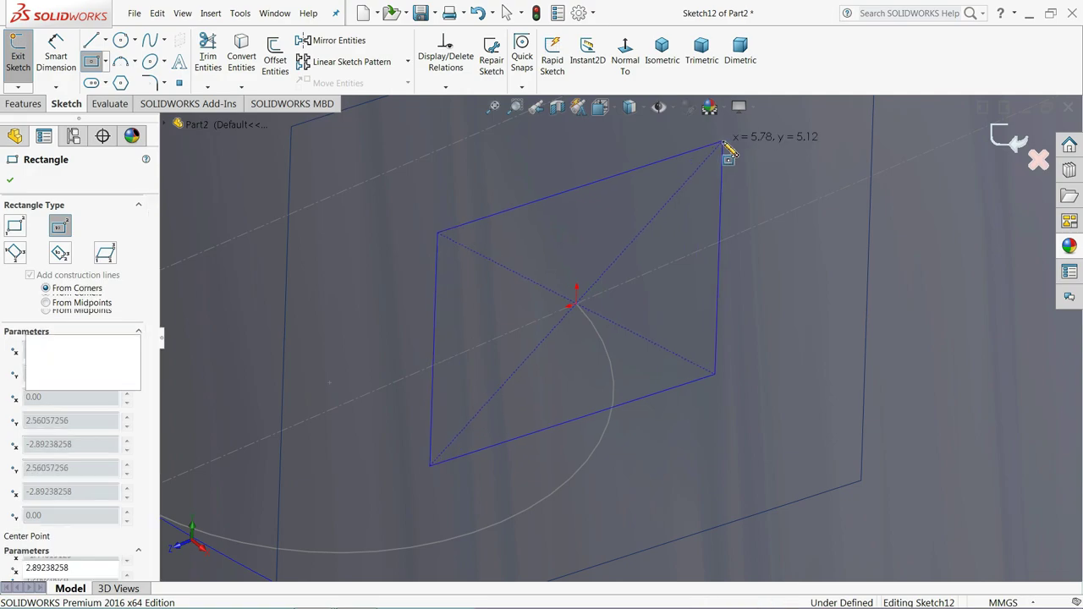
click(722, 142)
- Dimension the rectangle 8 mm wide and 5 mm tall, then close the sketch
click(56, 53)
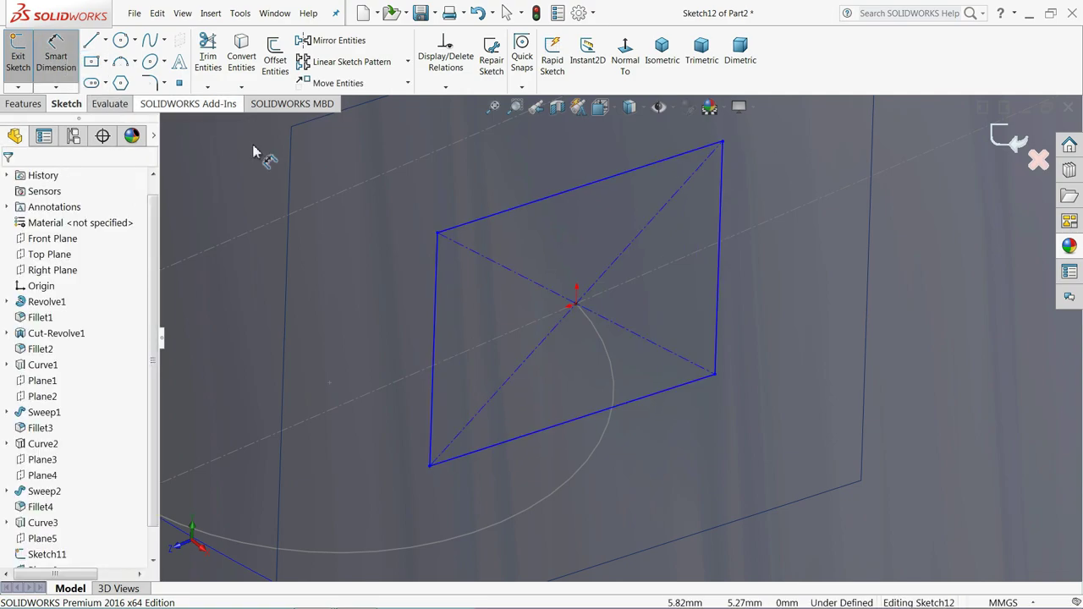
click(556, 204)
click(554, 178)
text(8)
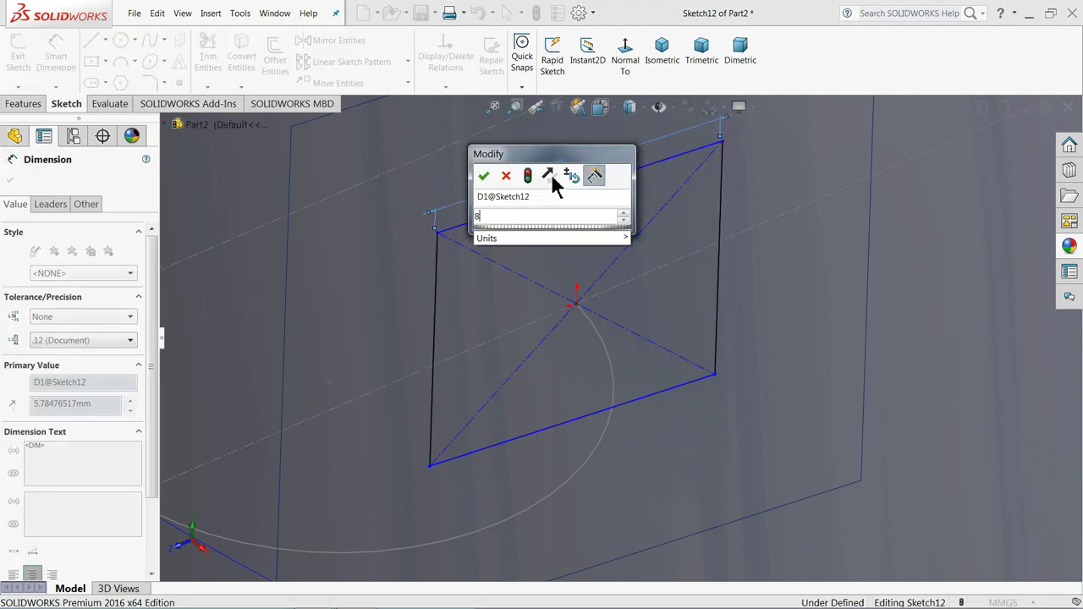
key(Return)
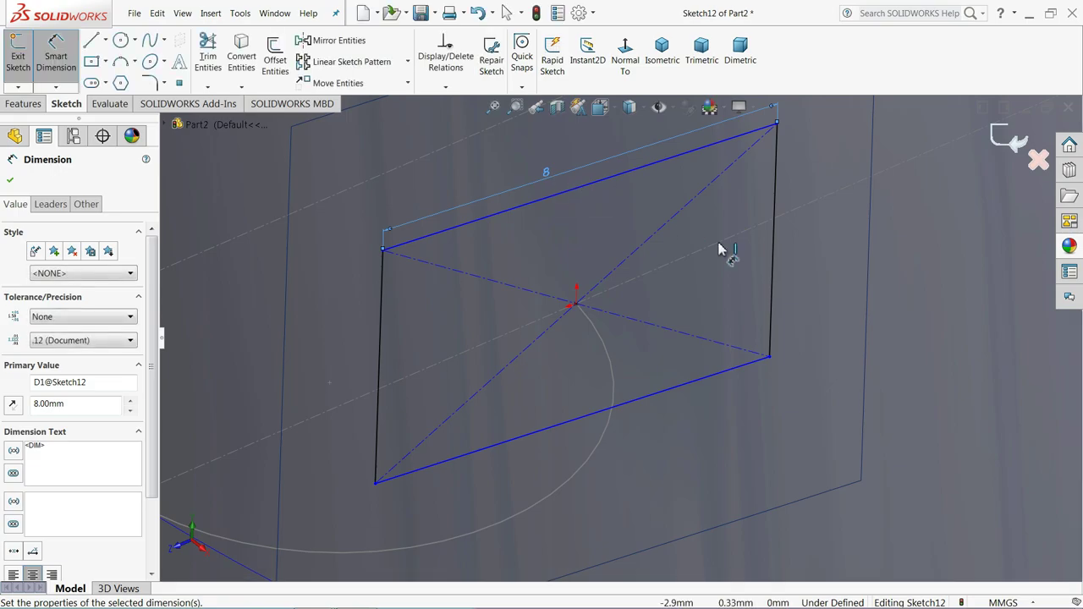
click(772, 252)
click(798, 243)
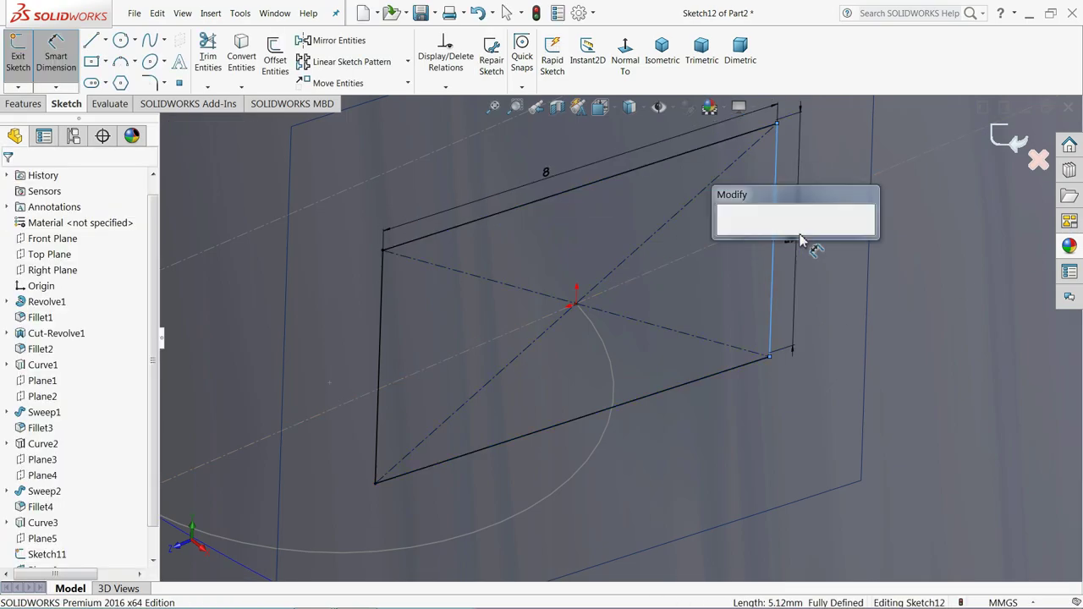
text(5)
key(Return)
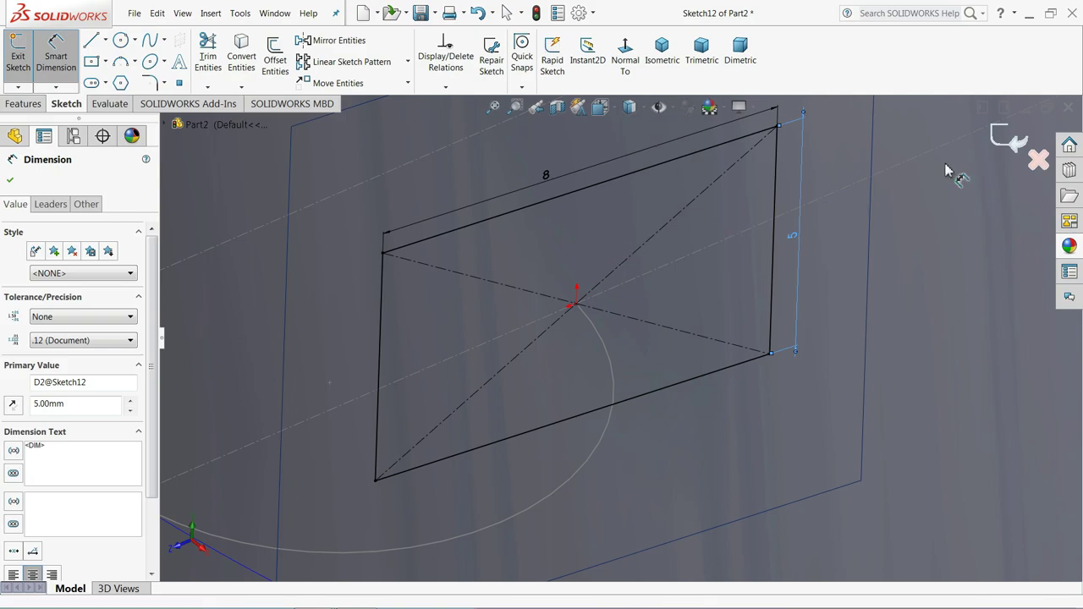
click(1012, 140)
- Sweep the Sketch12 rectangle along the Sketch11 path to create Sweep3
click(25, 103)
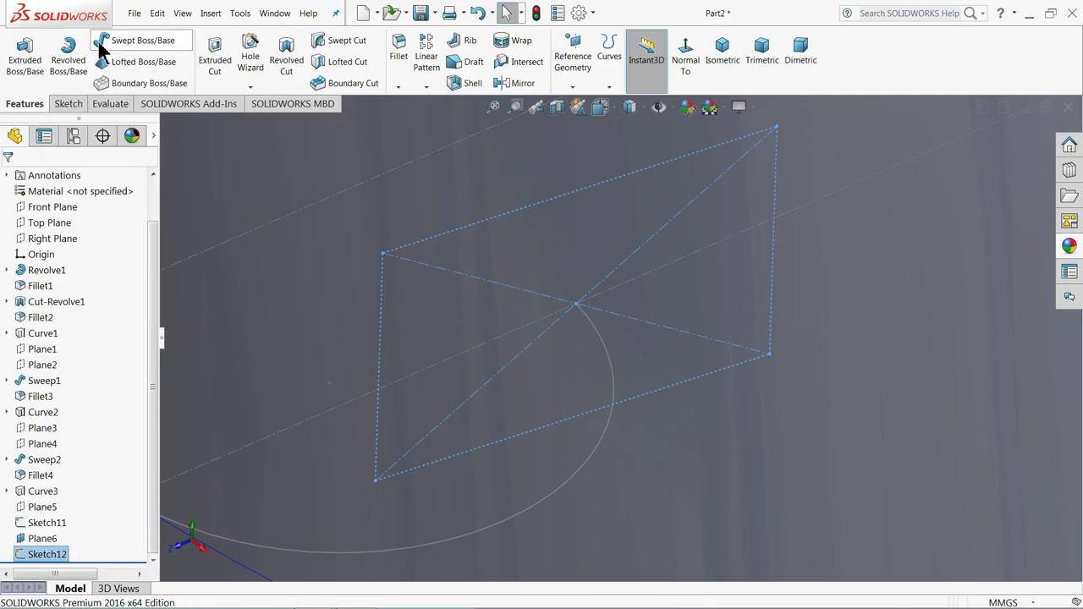
click(97, 41)
scroll(609, 275, up, 5)
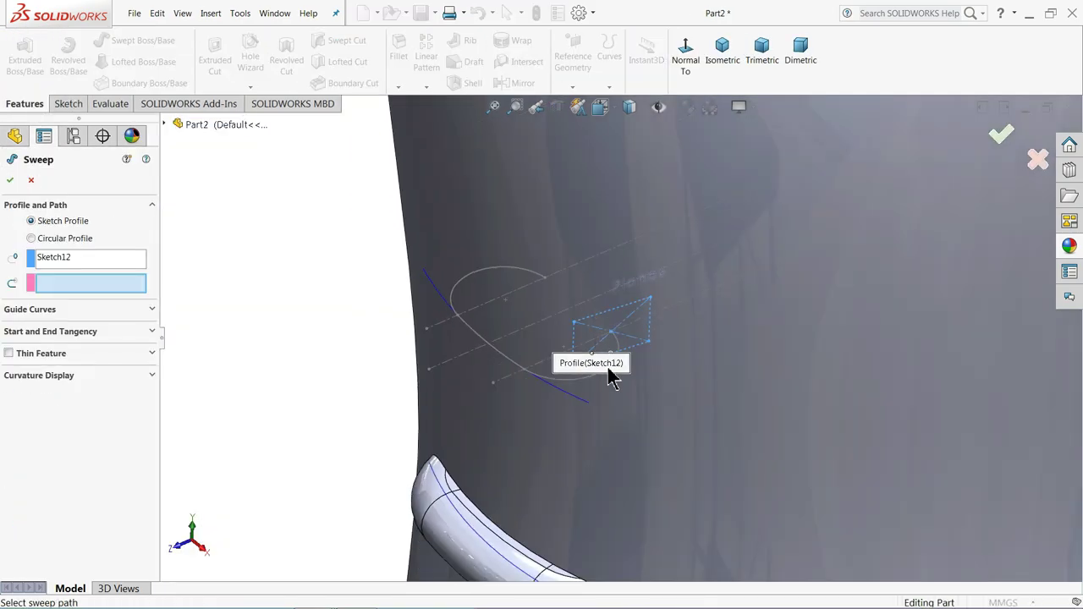
scroll(609, 377, down, 2)
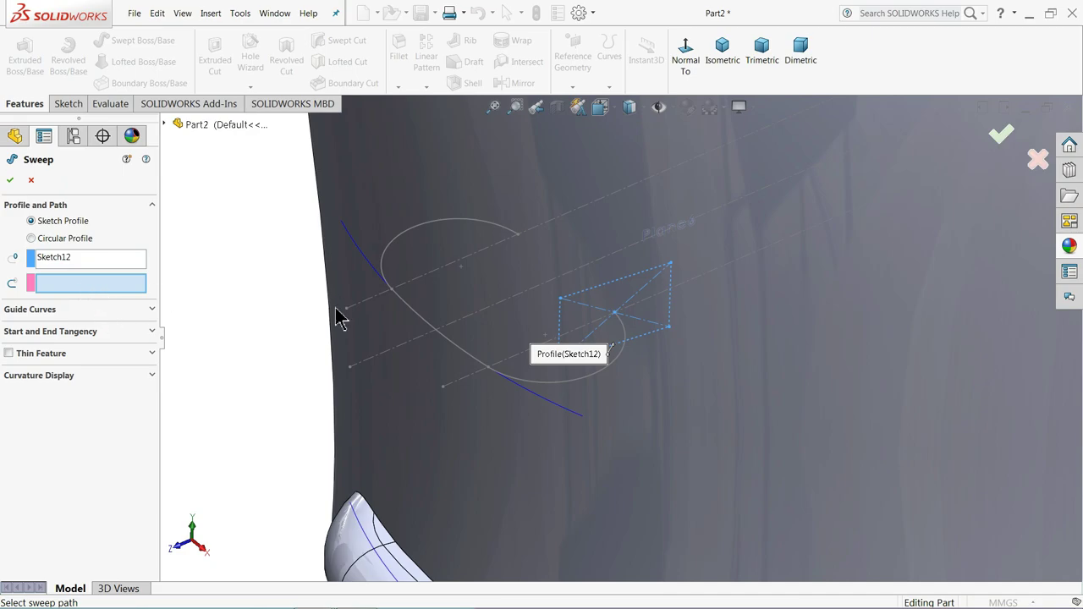
click(471, 361)
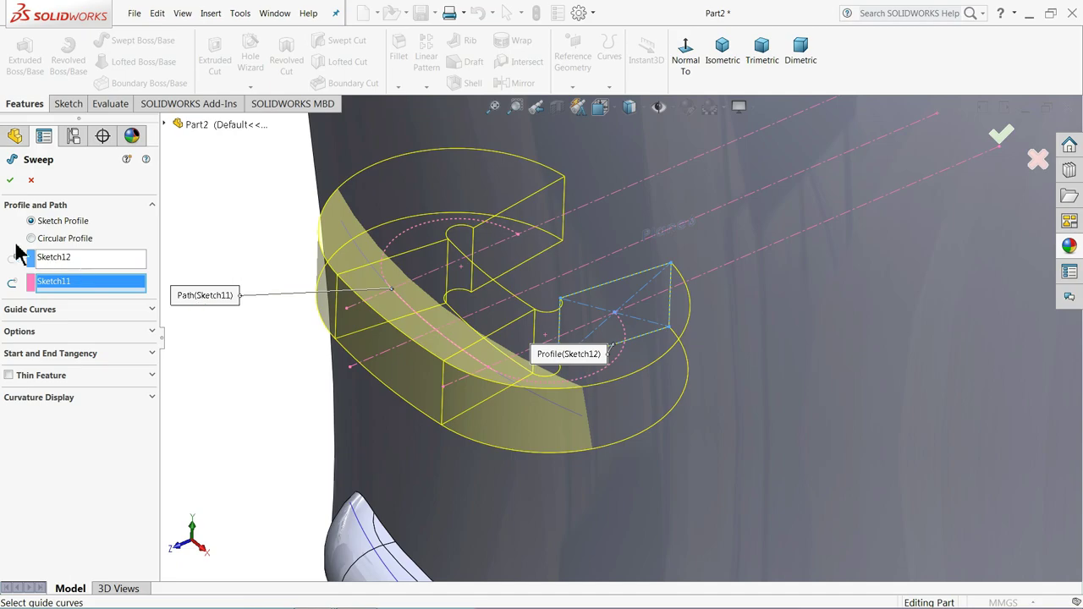
click(12, 181)
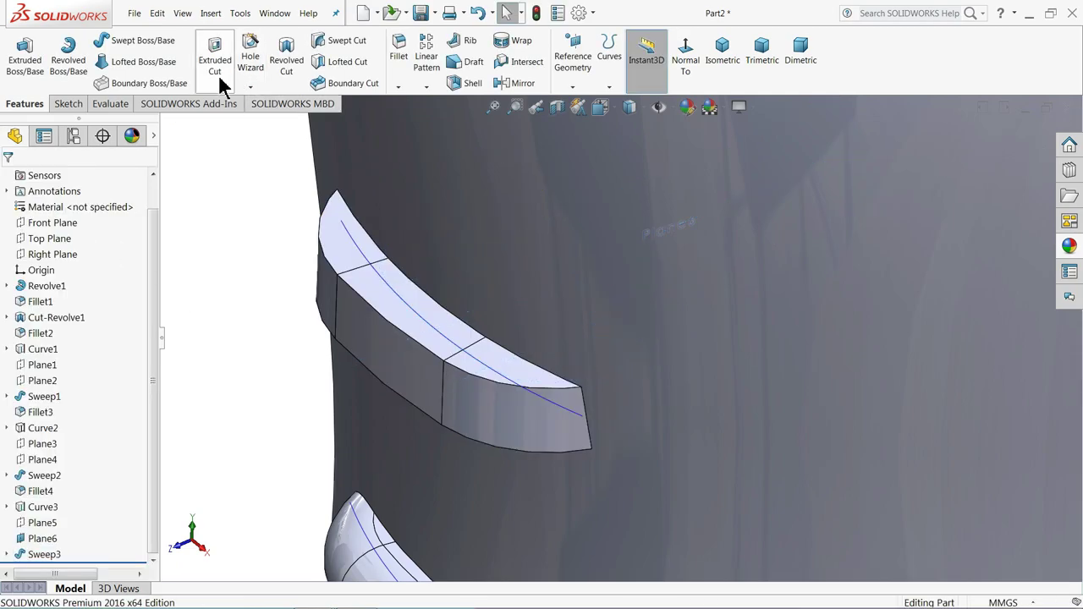
- Start a full round fillet on the third grip, picking its top faces and outer center faces
click(399, 80)
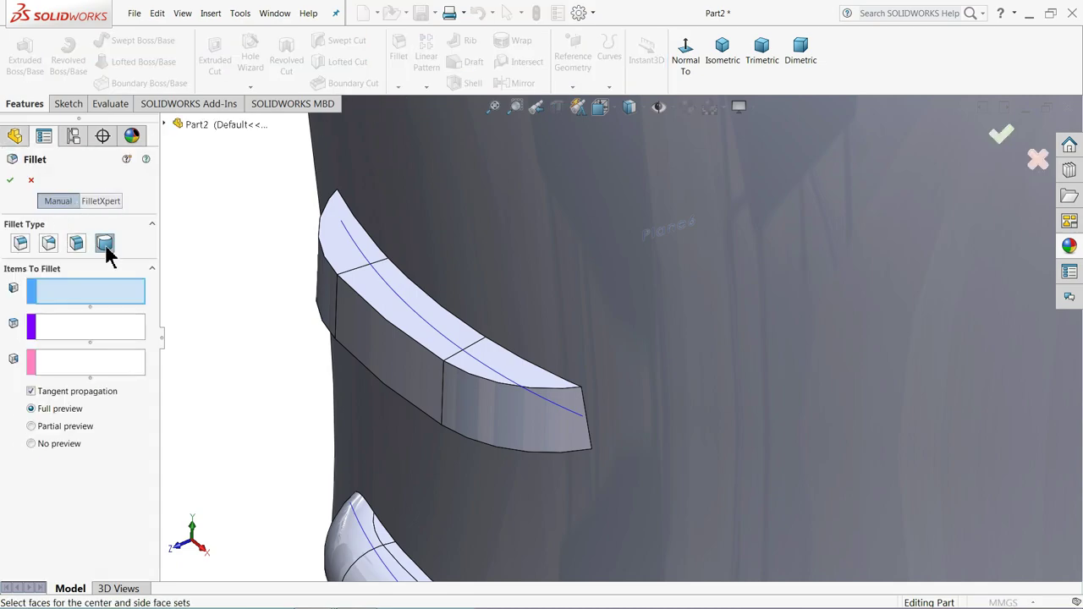
click(479, 369)
click(401, 319)
click(369, 276)
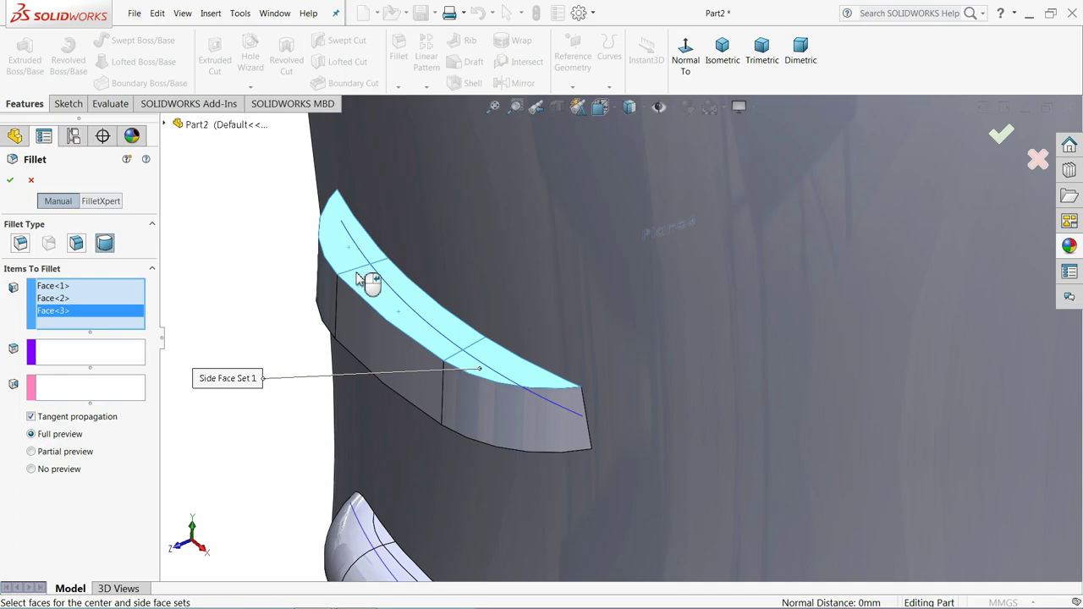
click(85, 355)
click(432, 399)
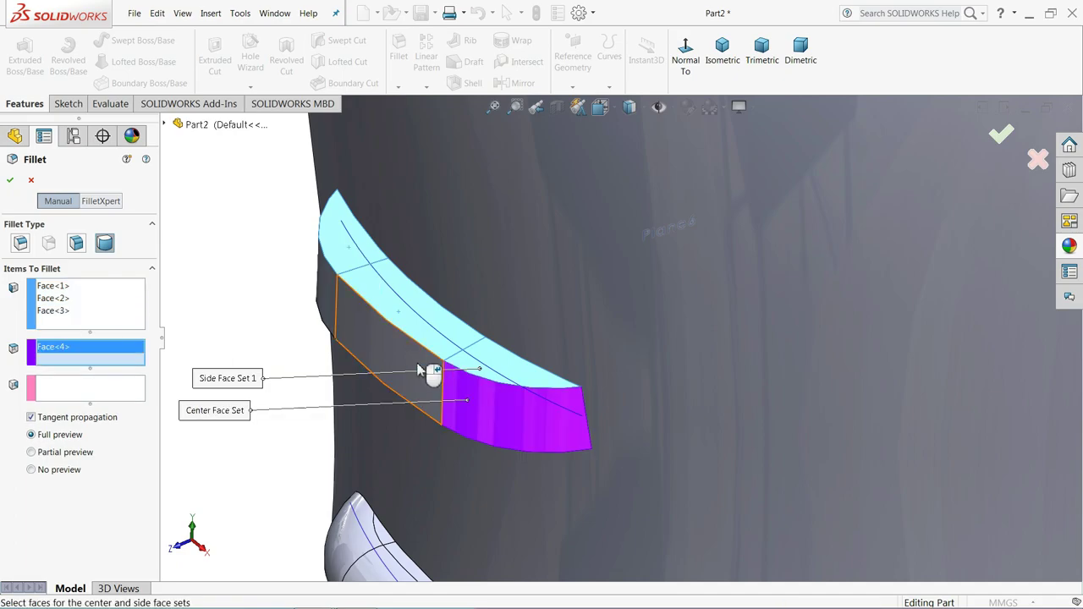
click(429, 369)
click(350, 325)
- Add the grip's lower side faces as the second side set and apply the fillet
click(101, 414)
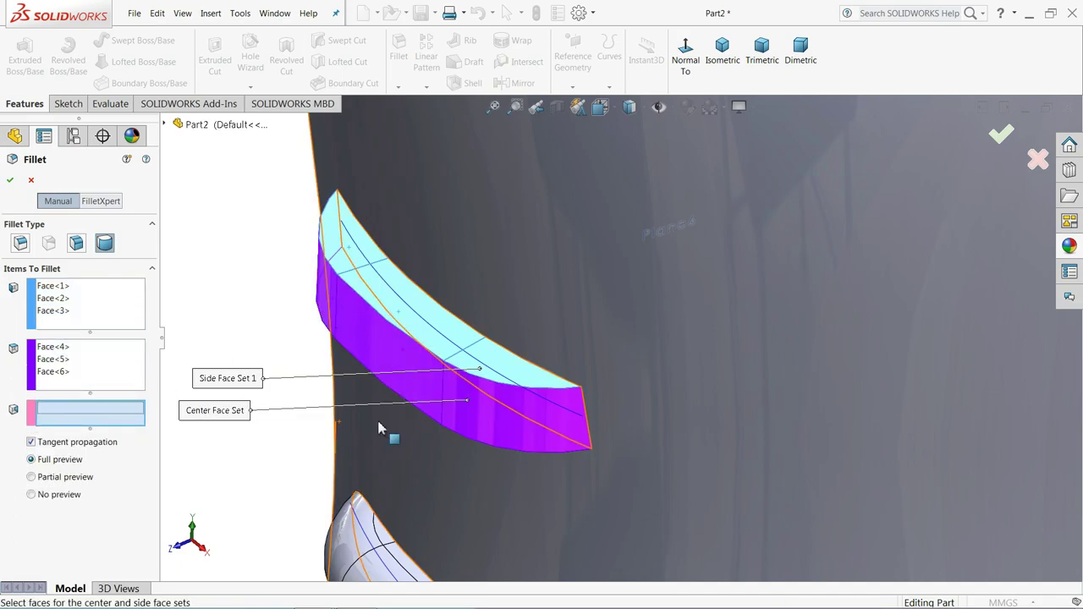
middle_drag(386, 430, 440, 223)
click(366, 310)
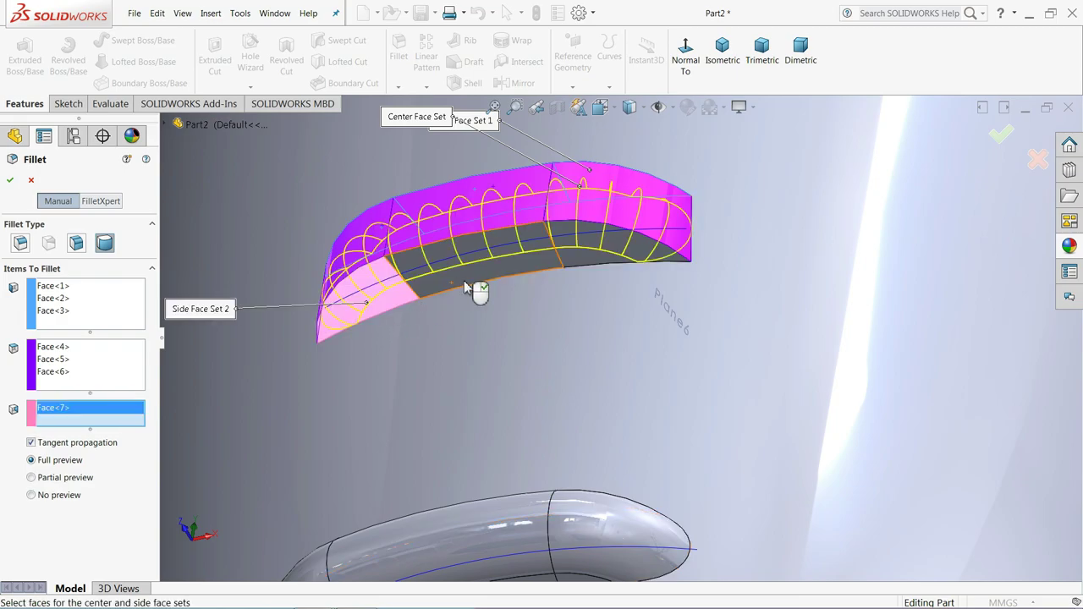
click(542, 279)
click(572, 273)
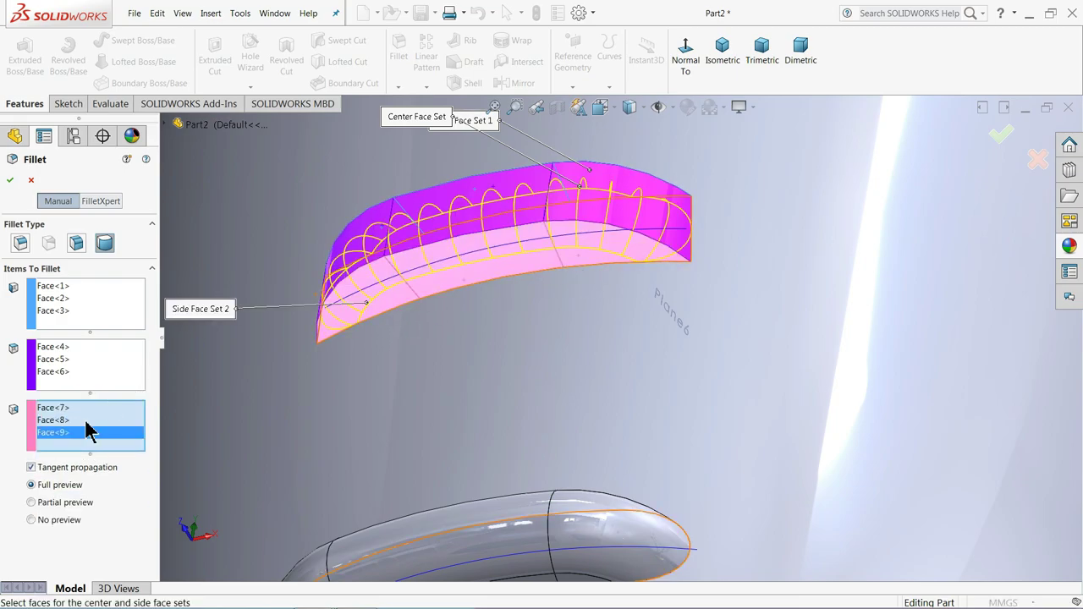
click(10, 180)
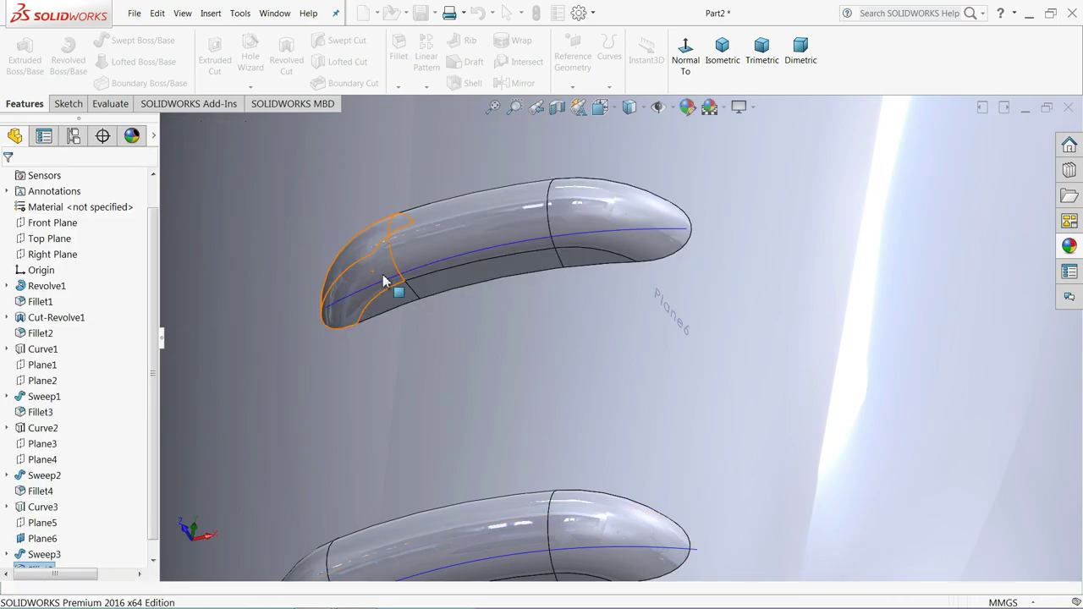
- Hide the grip's guide curve Curve1
scroll(397, 283, up, 5)
scroll(508, 313, down, 2)
scroll(550, 329, up, 4)
middle_drag(558, 331, 590, 412)
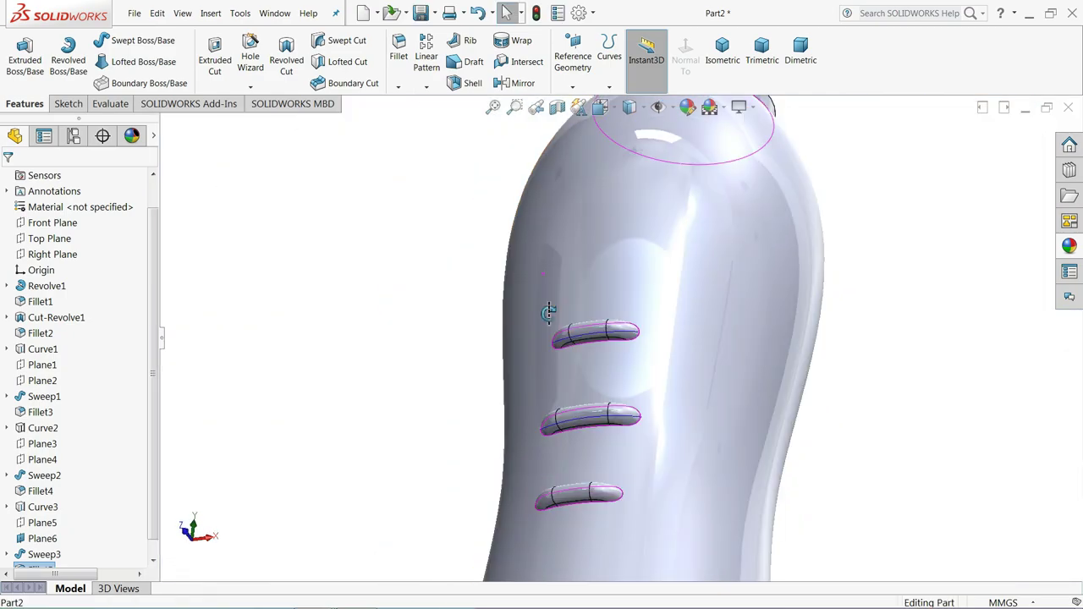
scroll(651, 377, down, 3)
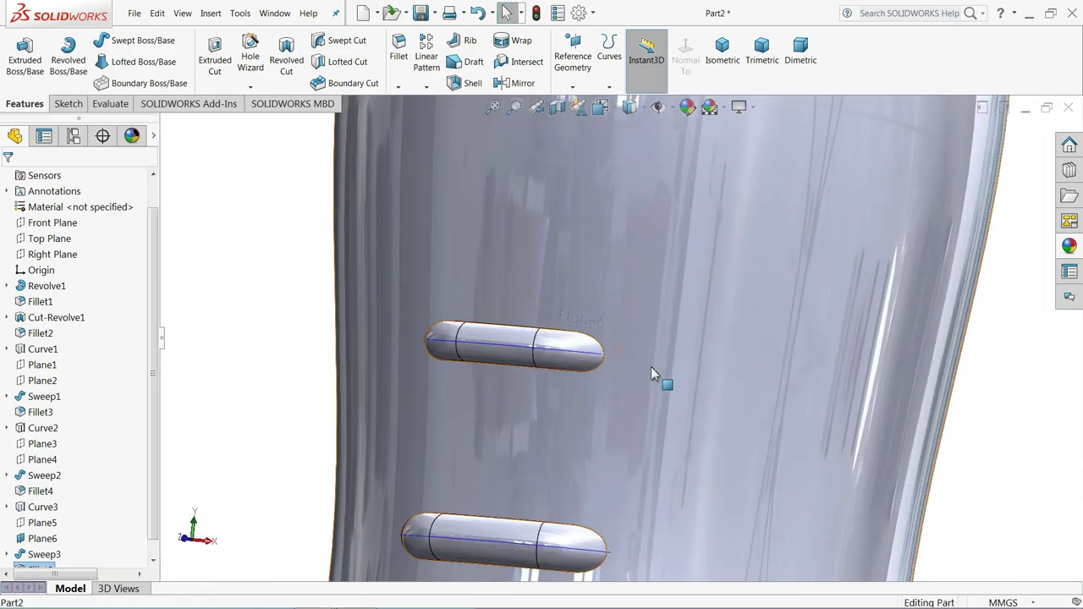
click(583, 357)
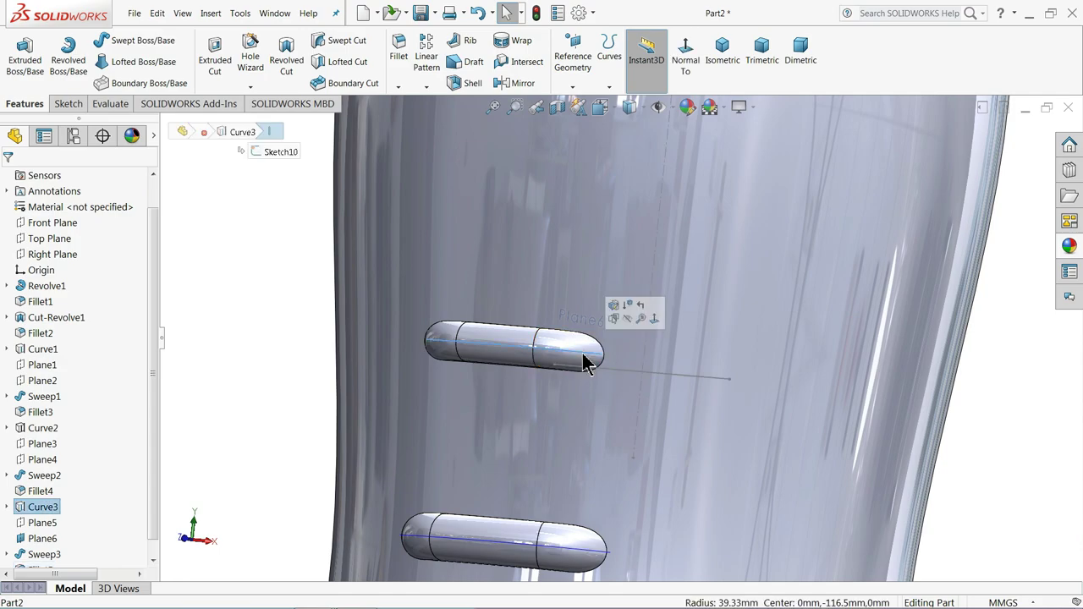
click(582, 538)
click(612, 520)
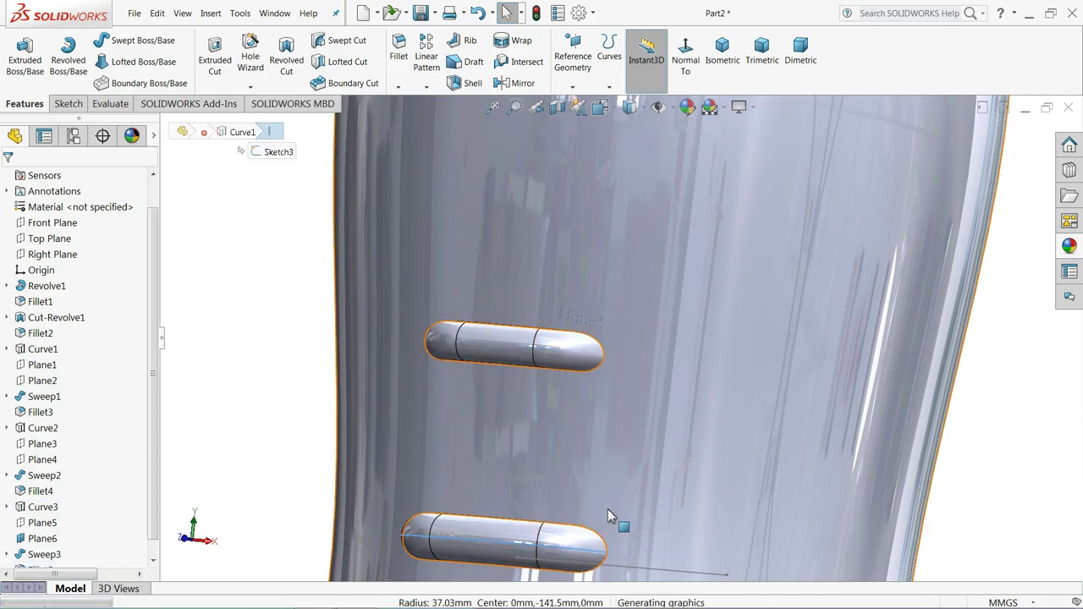
- Hide Plane6 from the FeatureManager tree
scroll(527, 401, up, 3)
scroll(493, 334, up, 2)
scroll(590, 366, down, 2)
scroll(590, 365, down, 3)
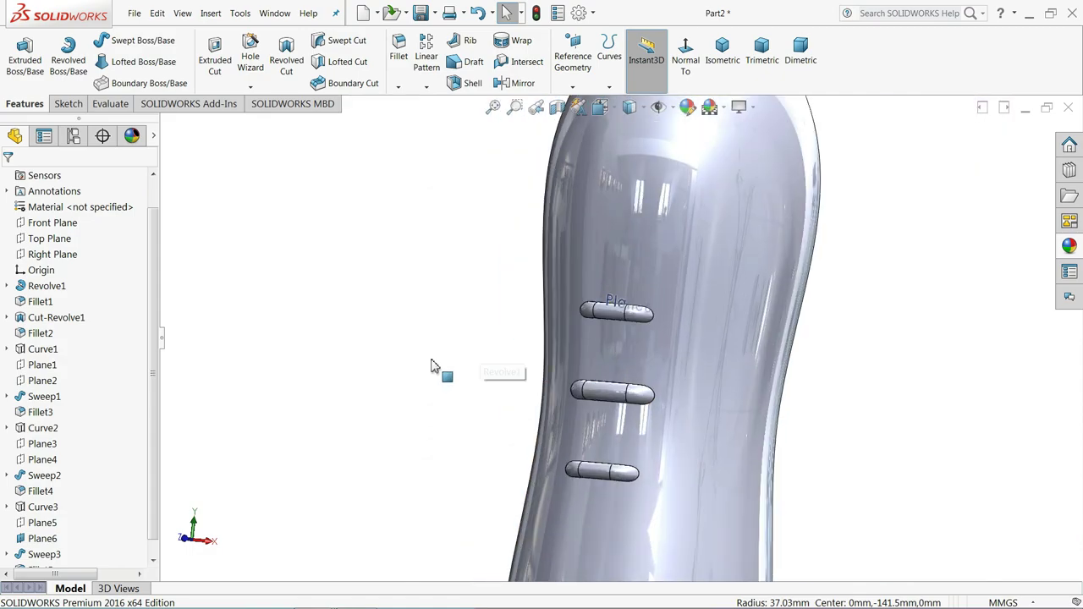
scroll(157, 441, down, 1)
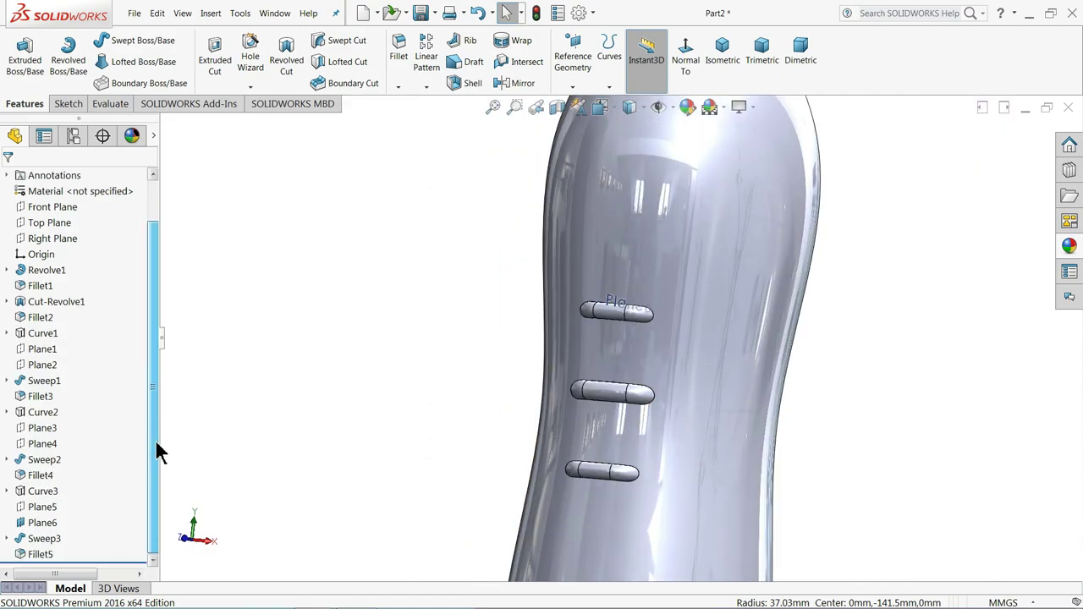
click(25, 524)
click(46, 500)
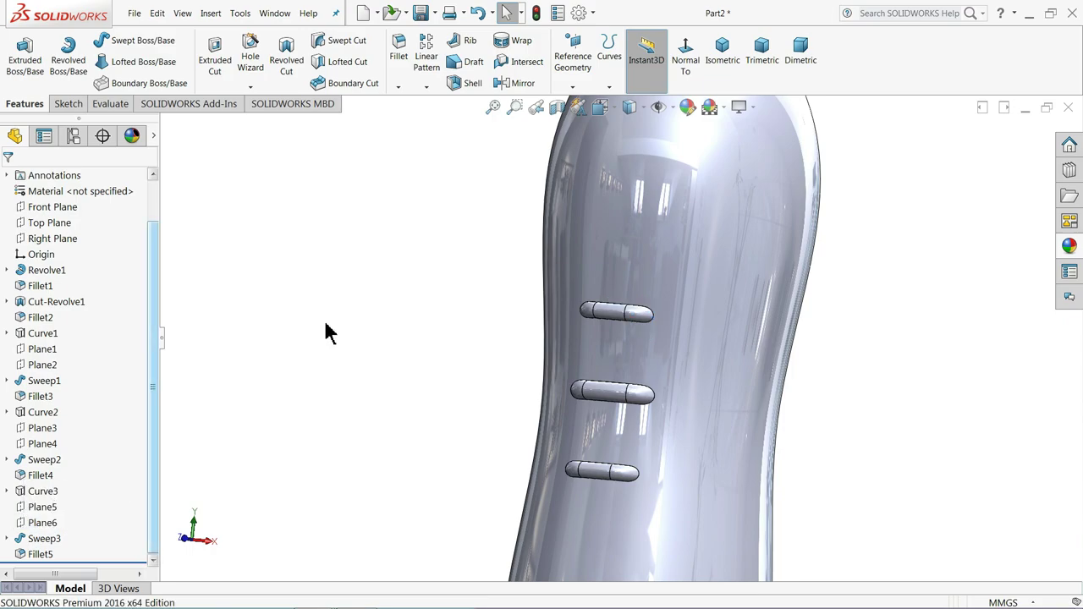
- Turn the bottle upright to inspect the three rounded grips and select the body
scroll(512, 273, up, 3)
mouse_move(513, 273)
middle_down()
mouse_move(561, 338)
mouse_move(711, 390)
middle_up()
middle_drag(587, 211, 641, 305)
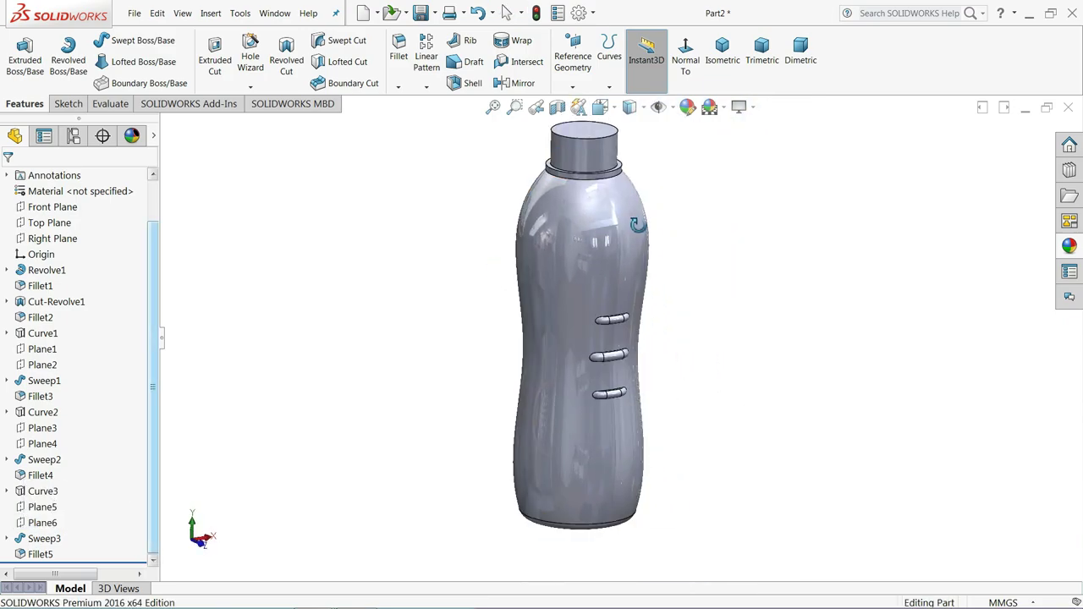
scroll(640, 304, down, 2)
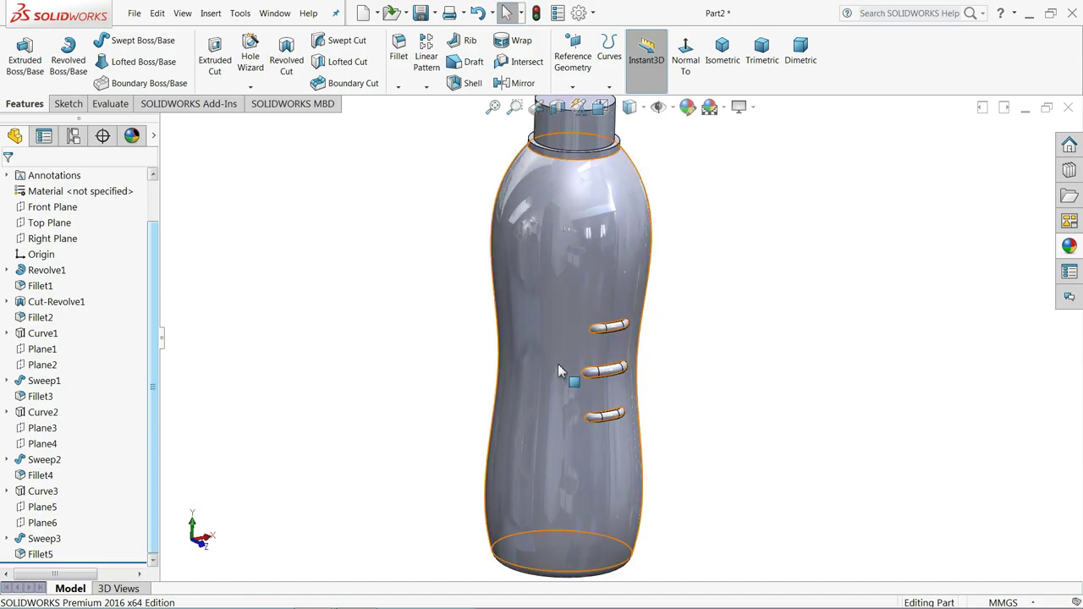
click(574, 281)
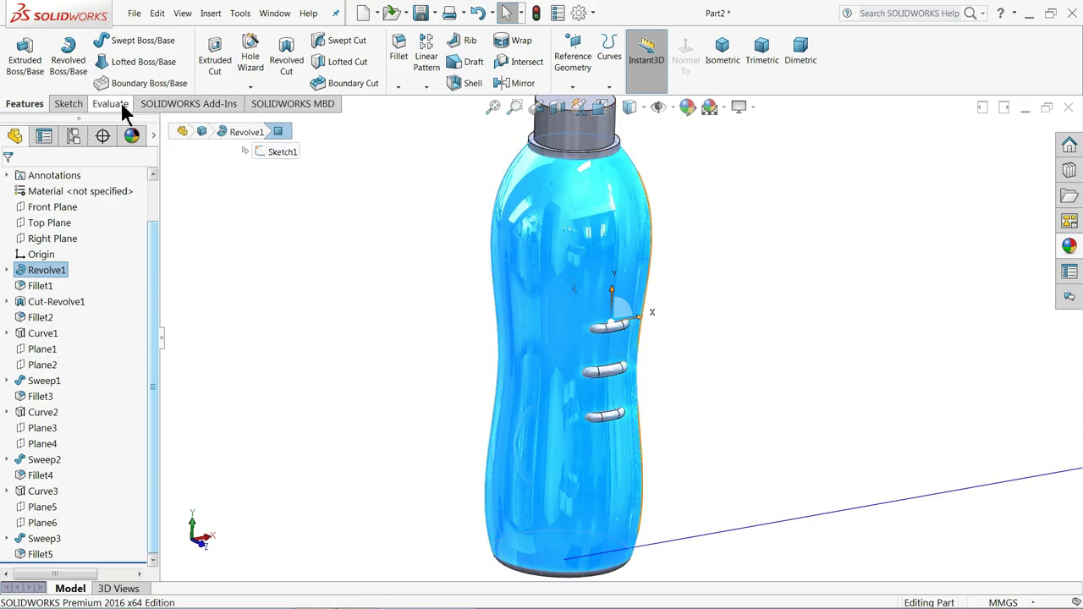
- Add the Surfaces tab to the CommandManager and start Knit Surface with the bottle face as Face<1>
click(229, 212)
right_click(111, 105)
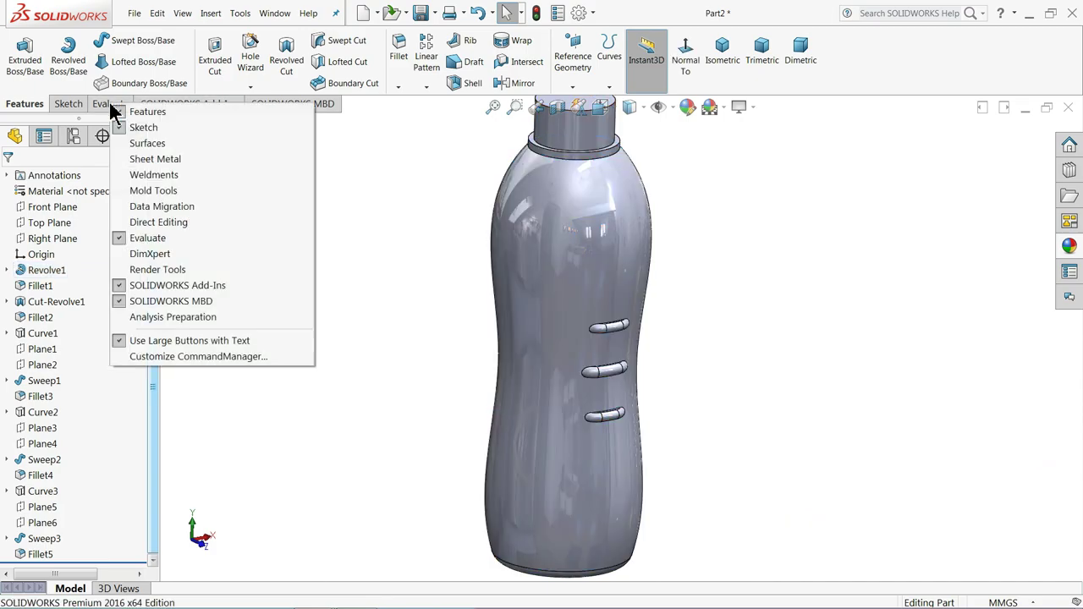
click(136, 146)
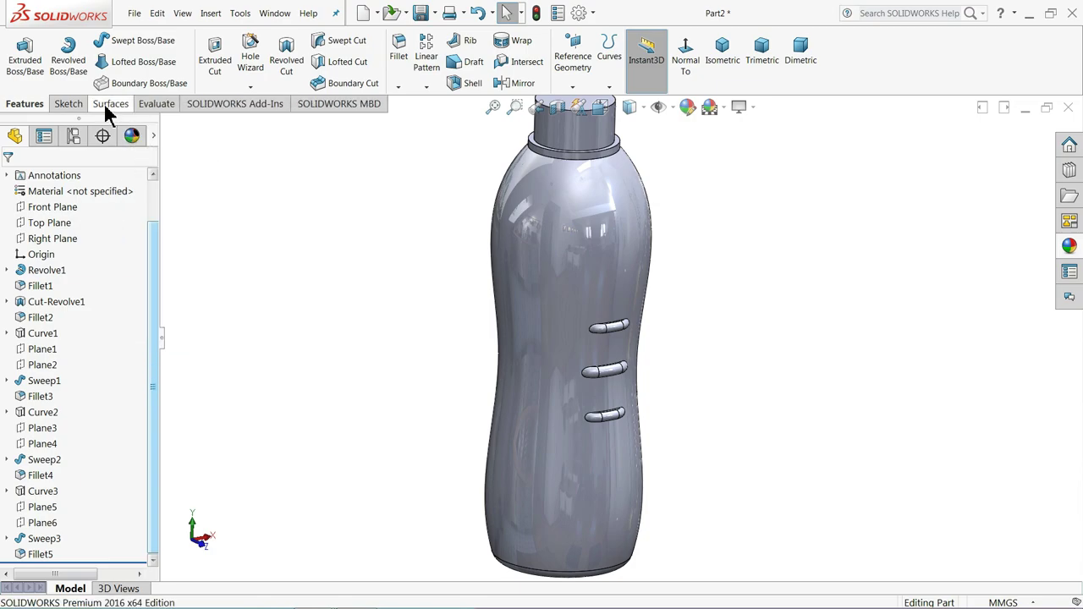
click(129, 103)
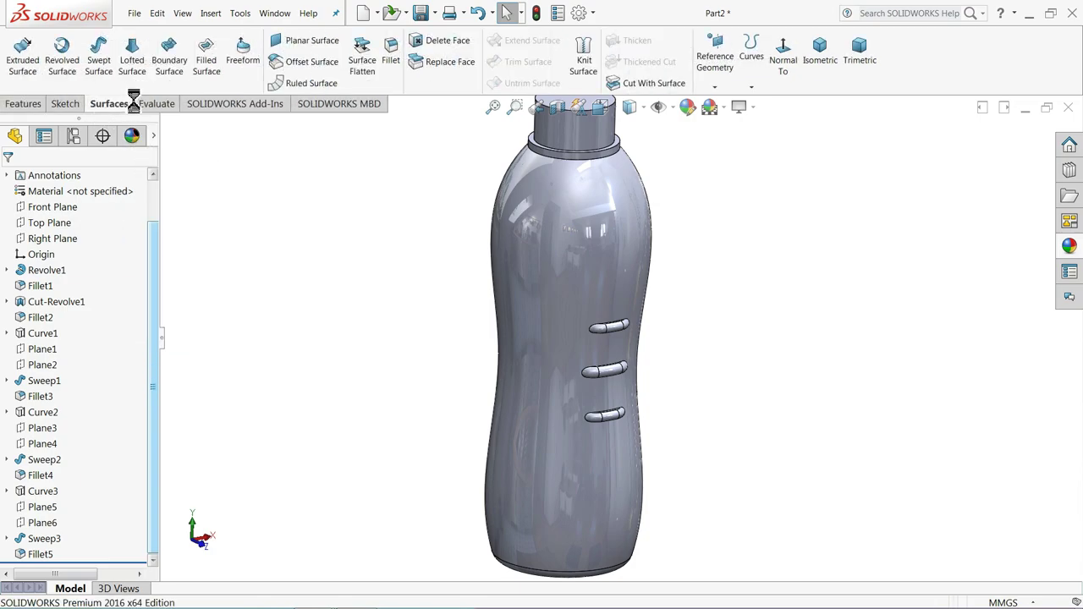
click(586, 63)
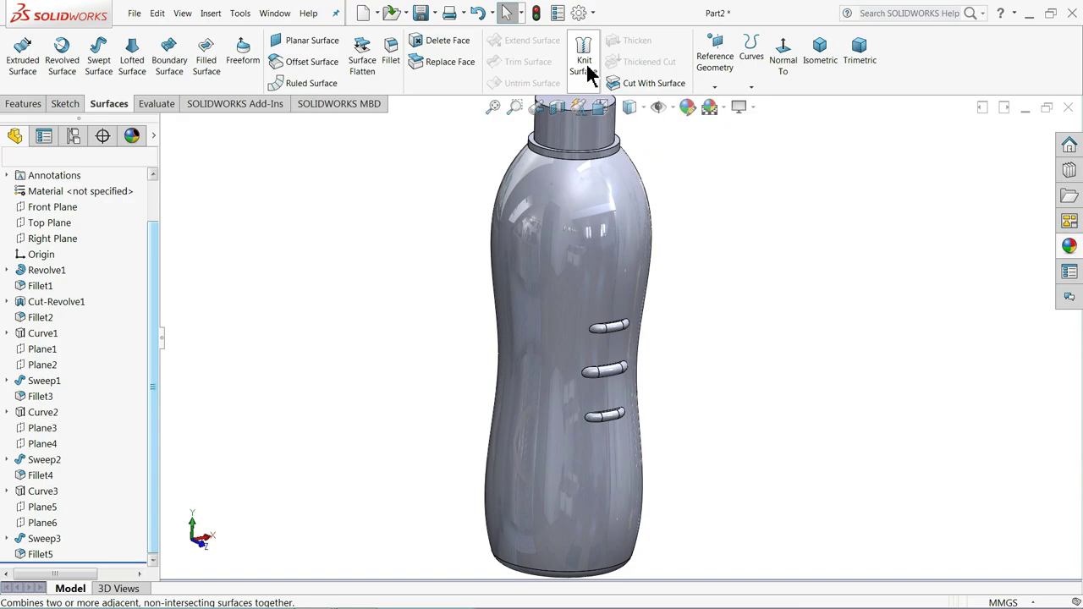
click(533, 260)
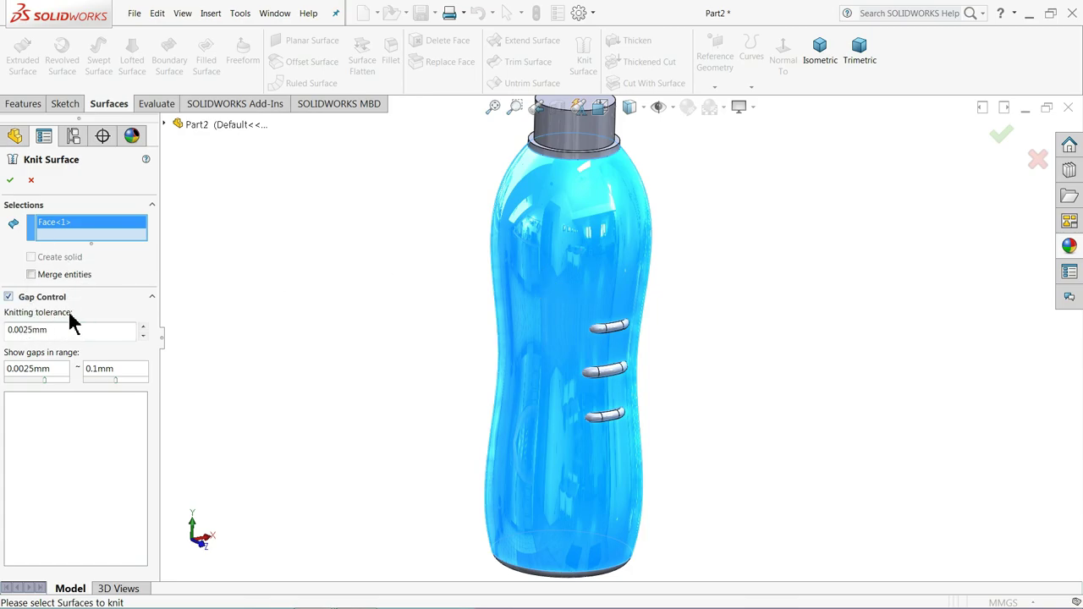
- Finish the knit as Surface-Knit2, then check it and solid body Fillet5 in the body folders
click(10, 180)
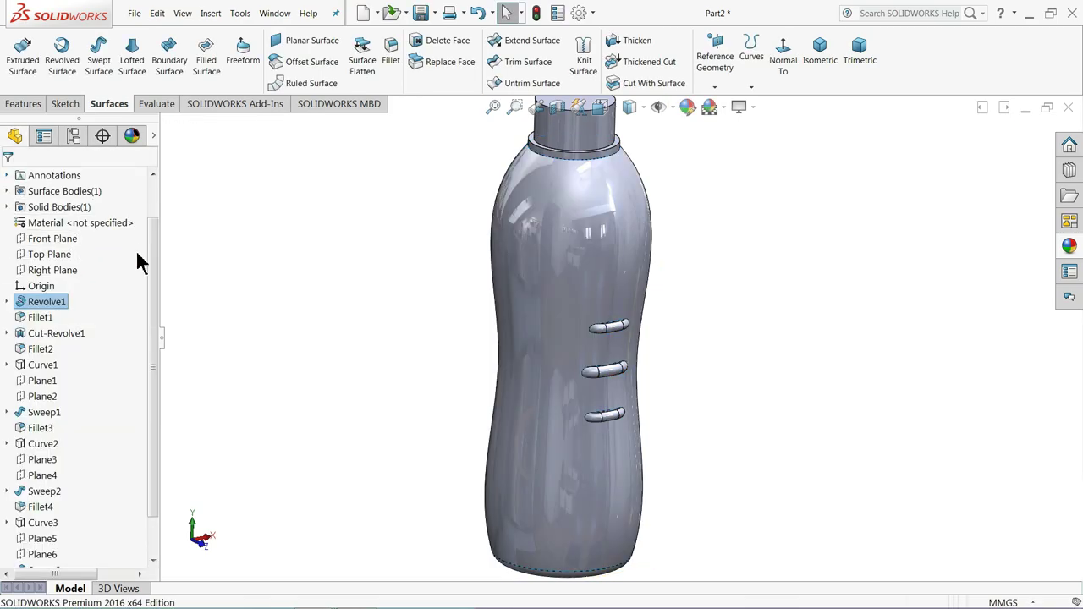
drag(155, 266, 157, 229)
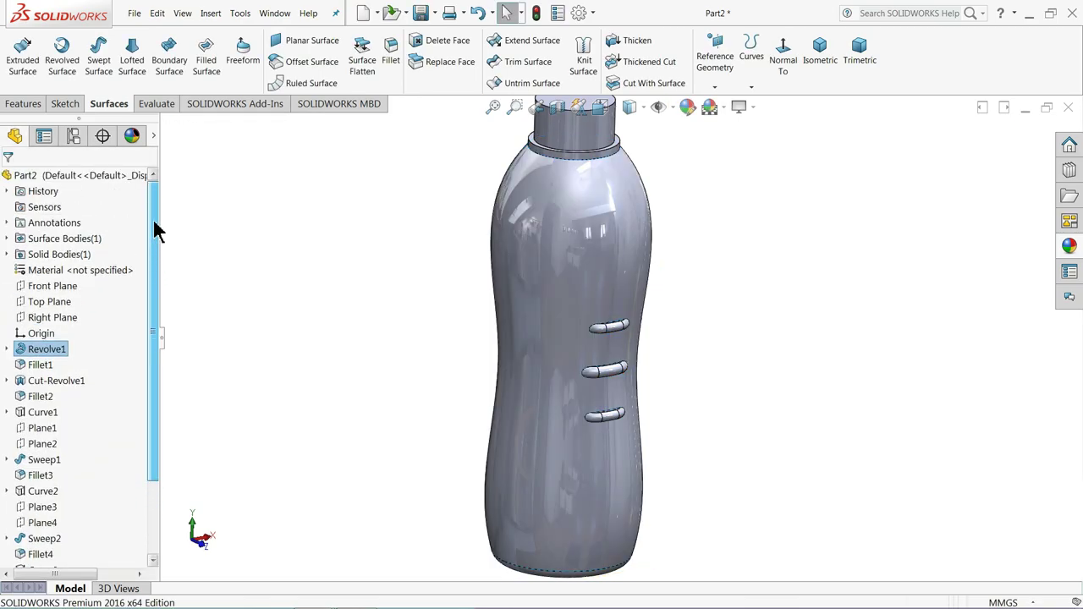
click(6, 238)
click(58, 255)
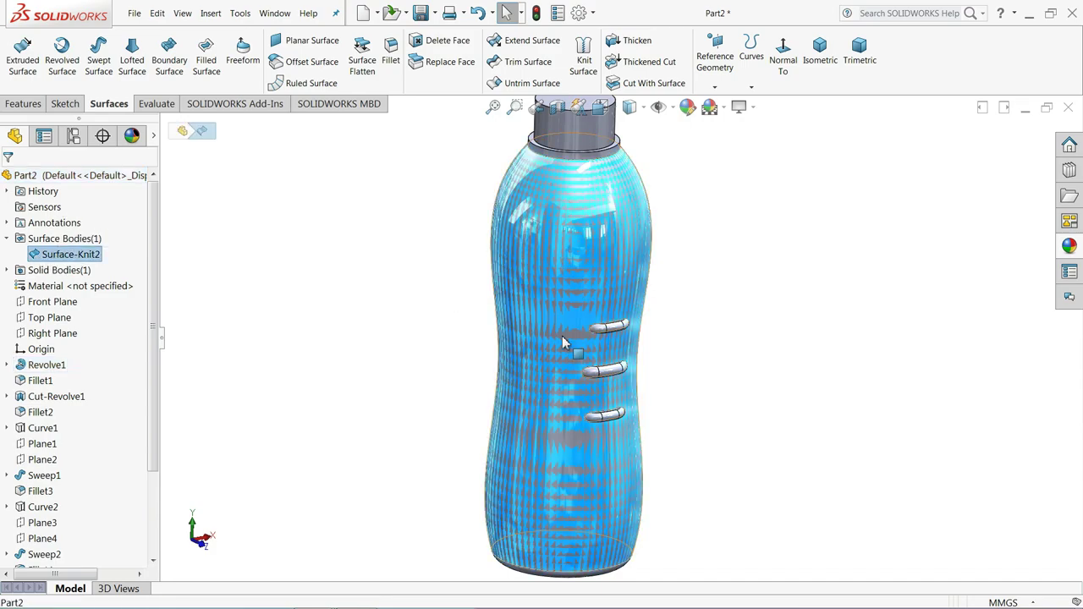
click(7, 270)
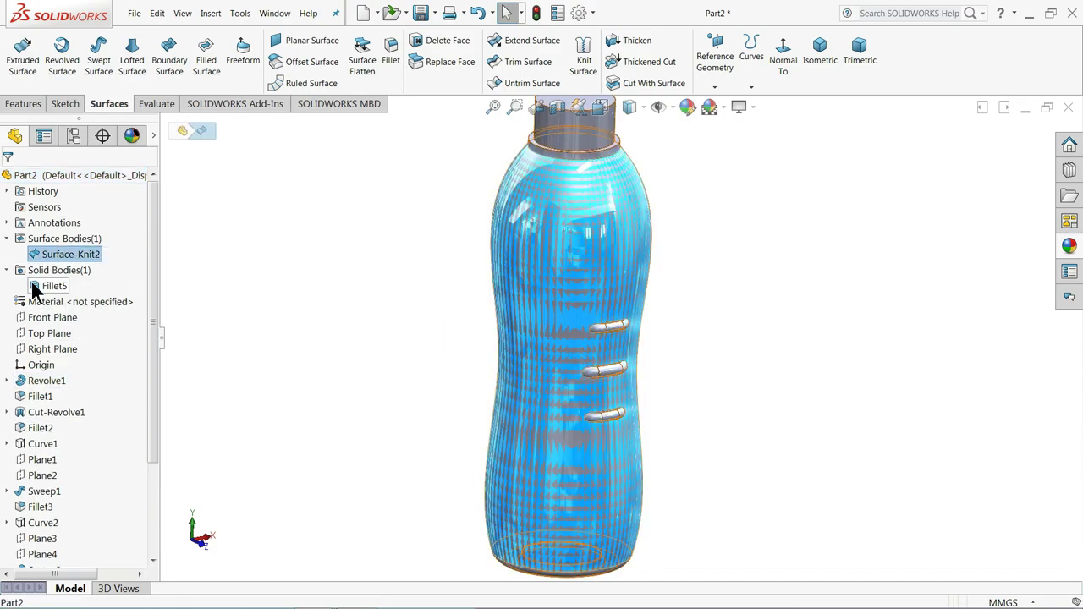
click(34, 287)
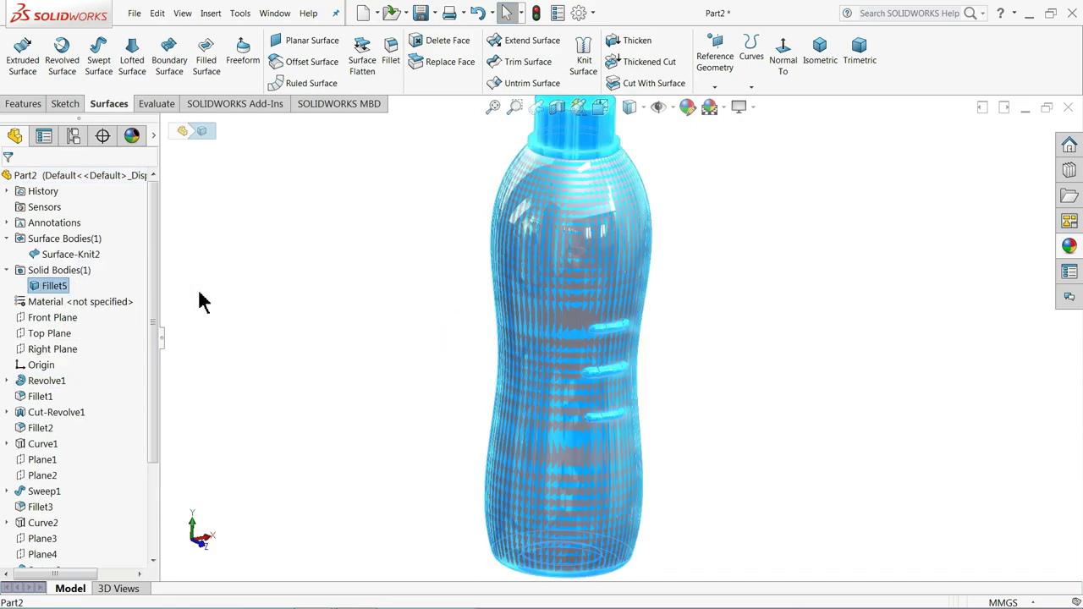
click(7, 270)
click(7, 238)
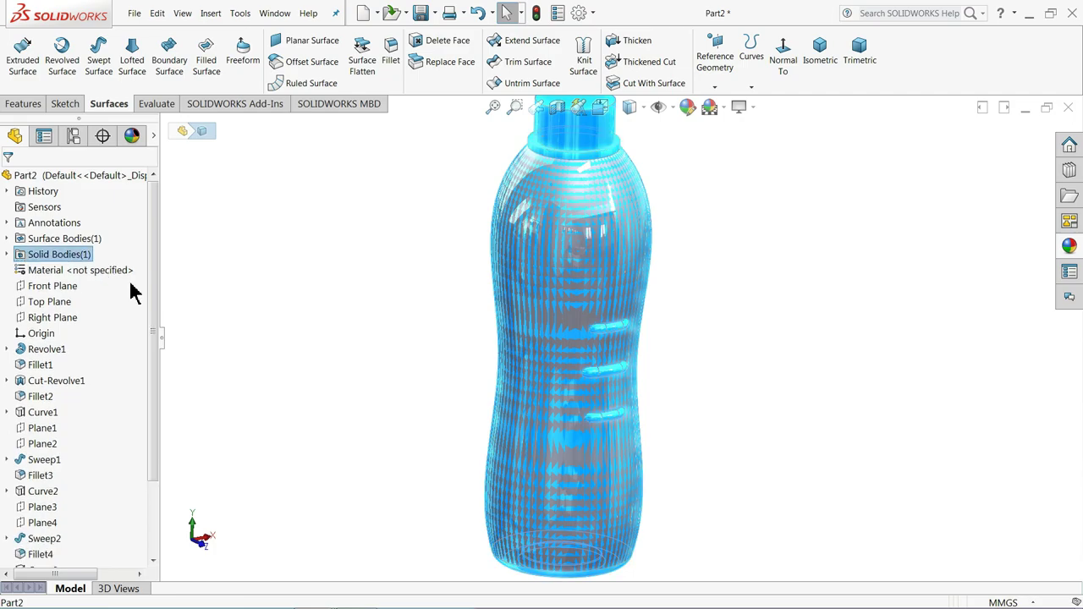
click(448, 309)
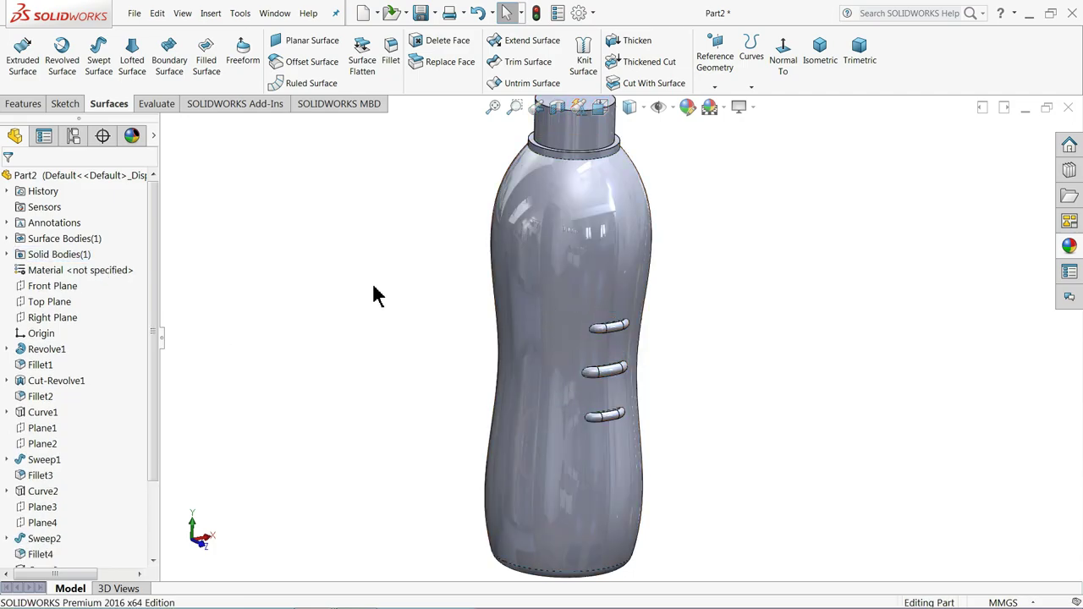
- Start Sketch13 on the Front Plane, viewed Normal To, with the full Ellipse tool active
click(26, 290)
click(34, 270)
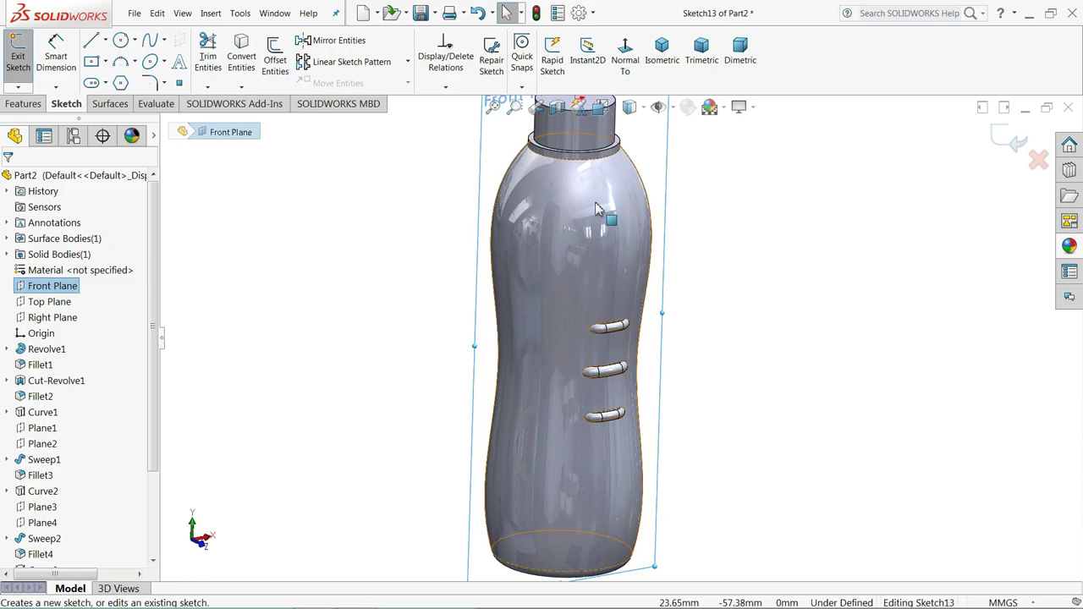
click(625, 61)
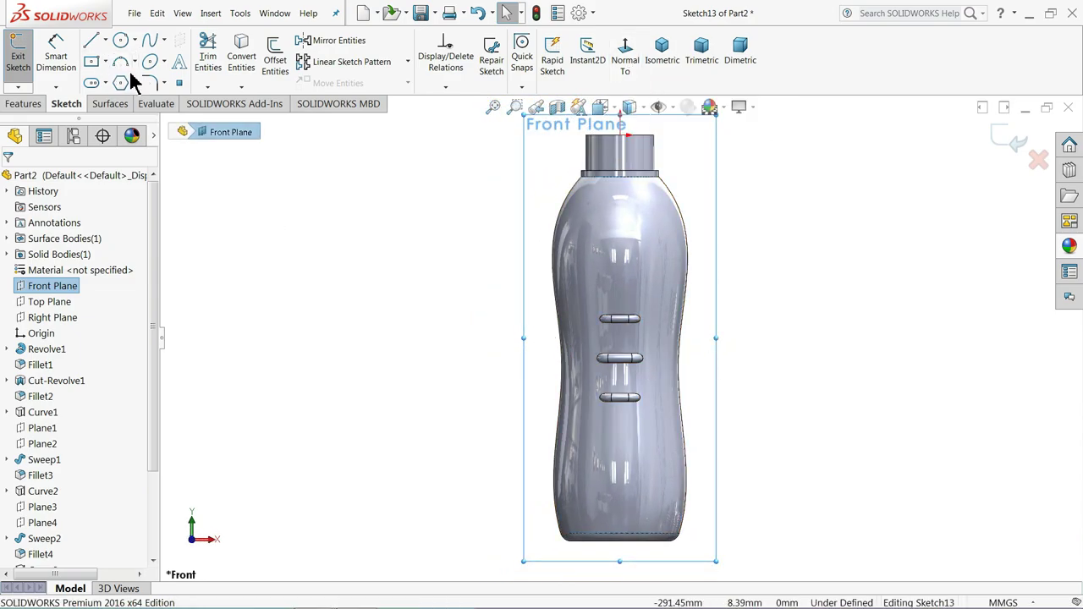
click(165, 62)
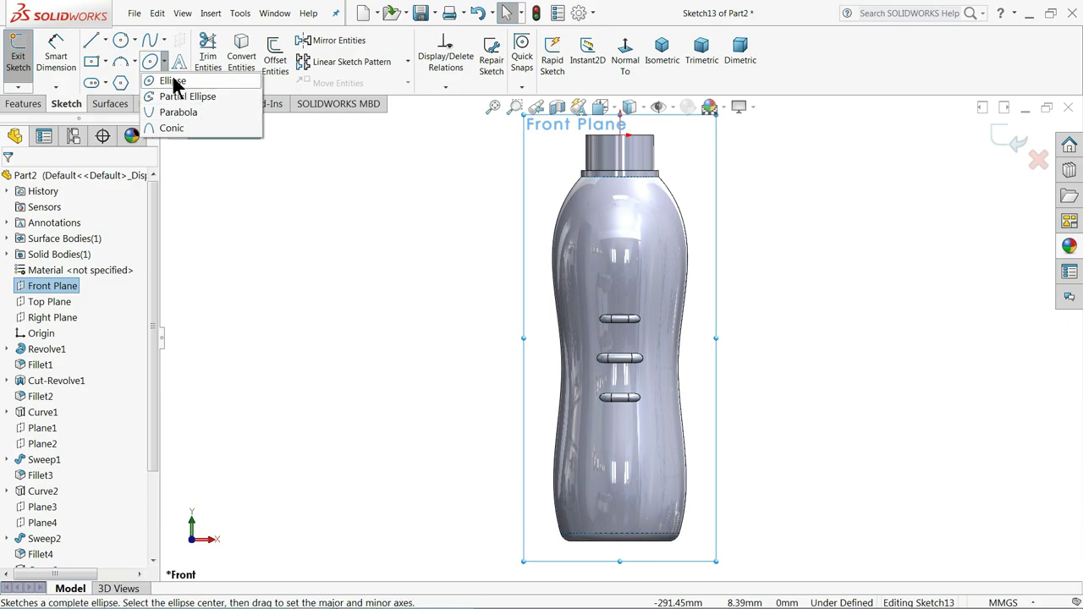
click(172, 82)
scroll(625, 364, down, 5)
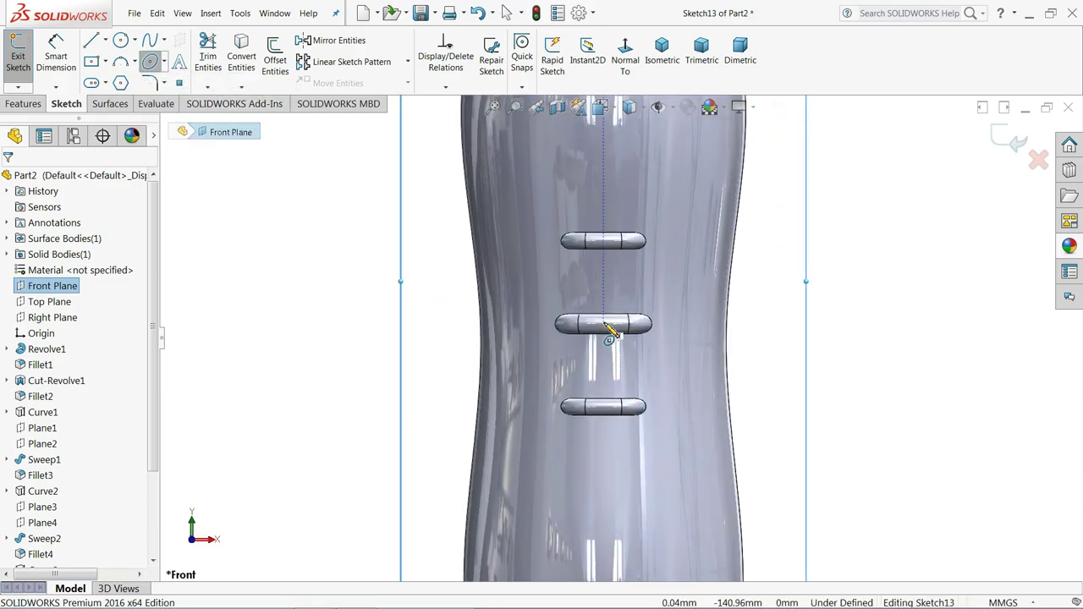
scroll(609, 330, up, 5)
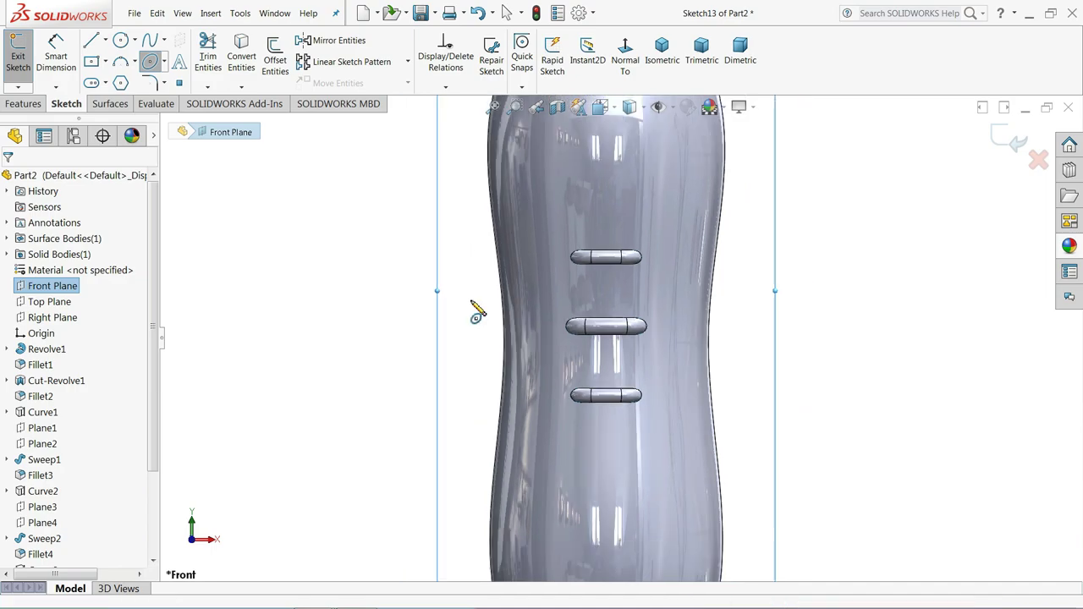
- Draw a vertical centerline from the bottle's bottom edge up to the middle grip bump
click(106, 41)
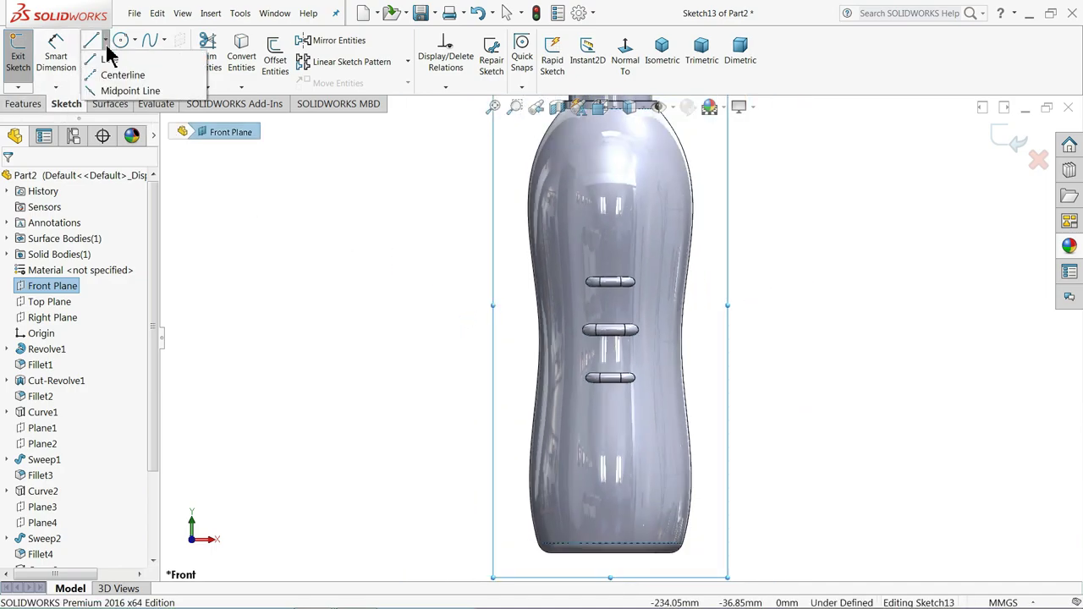
click(108, 84)
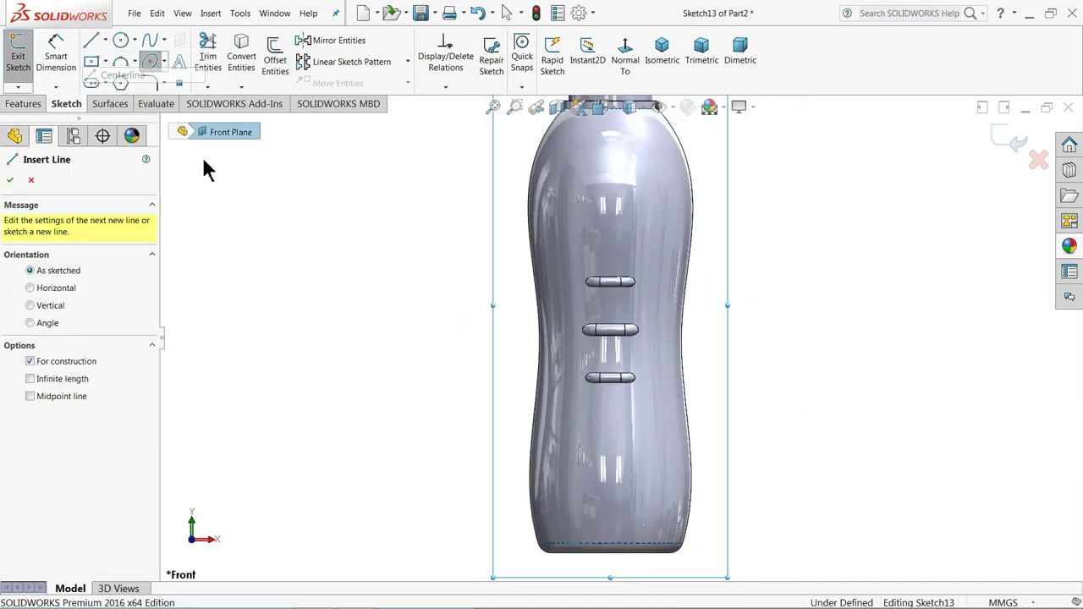
click(610, 553)
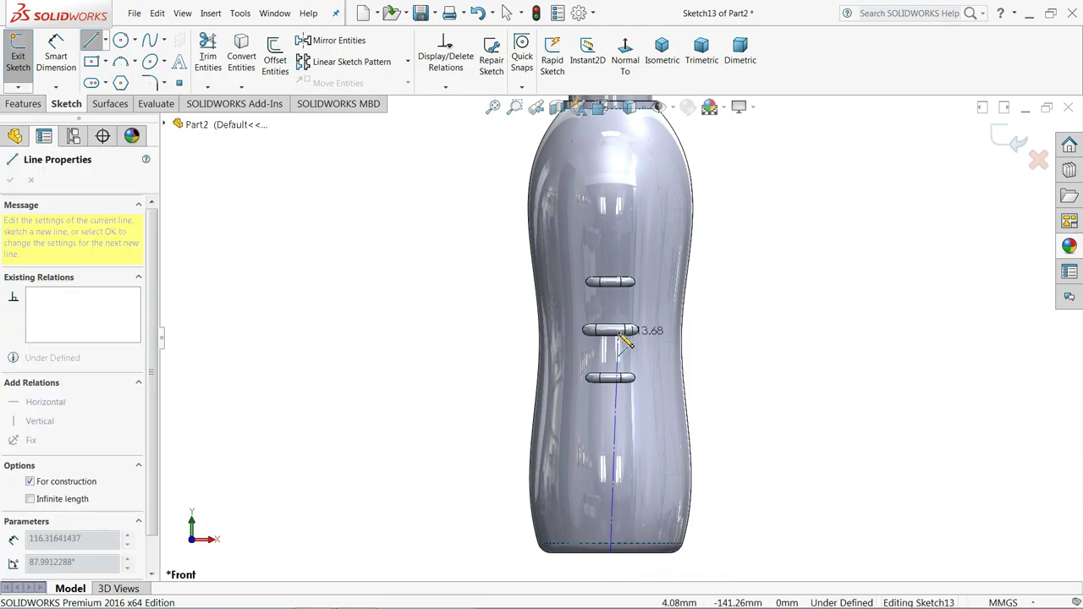
scroll(609, 329, down, 2)
scroll(609, 328, down, 3)
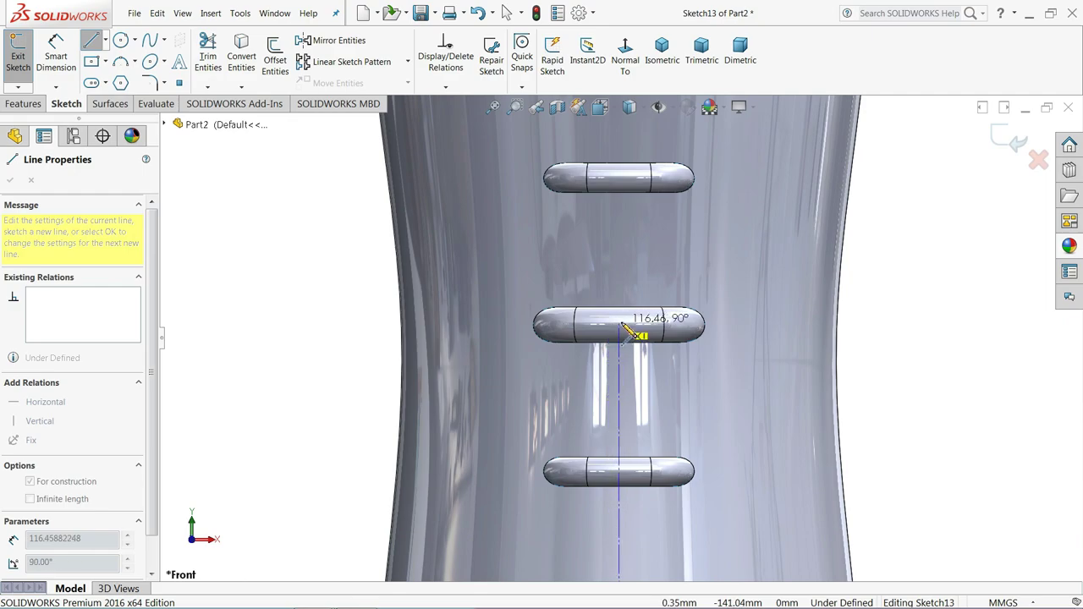
click(619, 323)
right_click(569, 272)
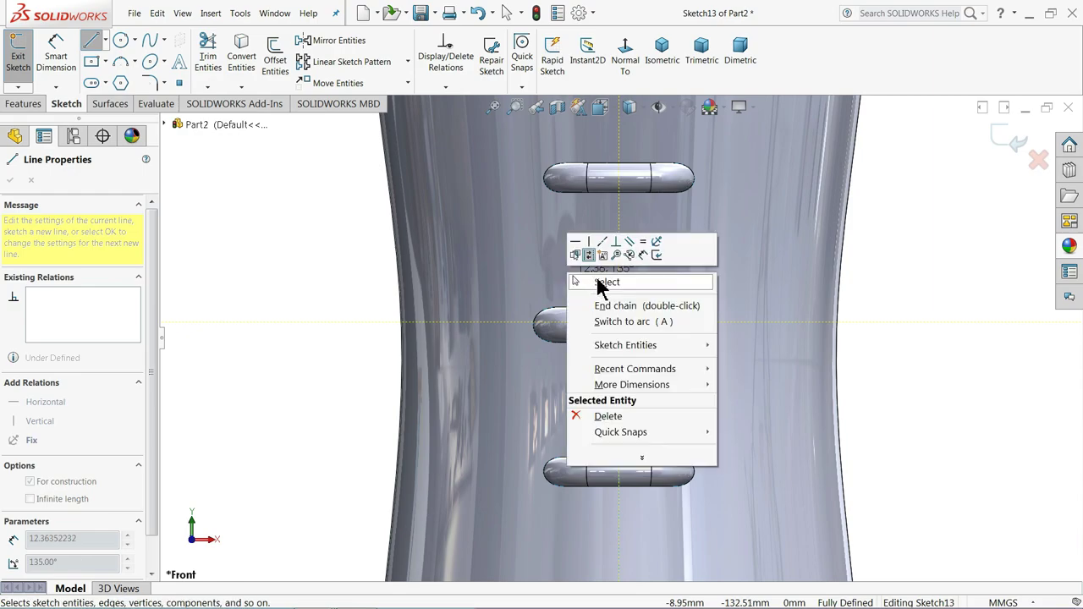
click(597, 280)
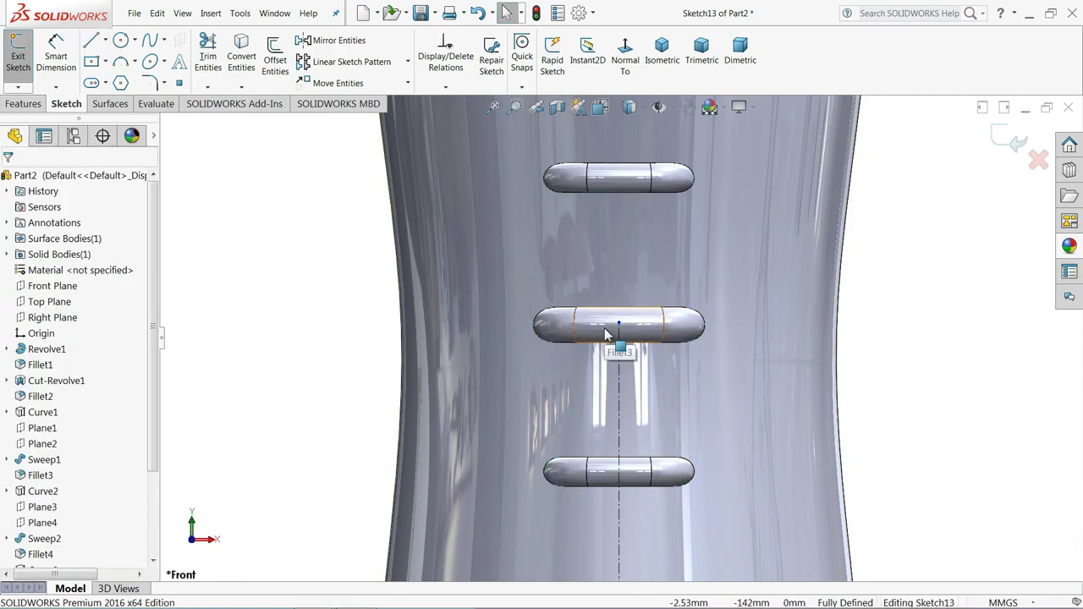
- Show Curve1 and snap the centerline's top endpoint onto the middle bump's midpoint
click(606, 334)
drag(154, 355, 149, 442)
click(29, 307)
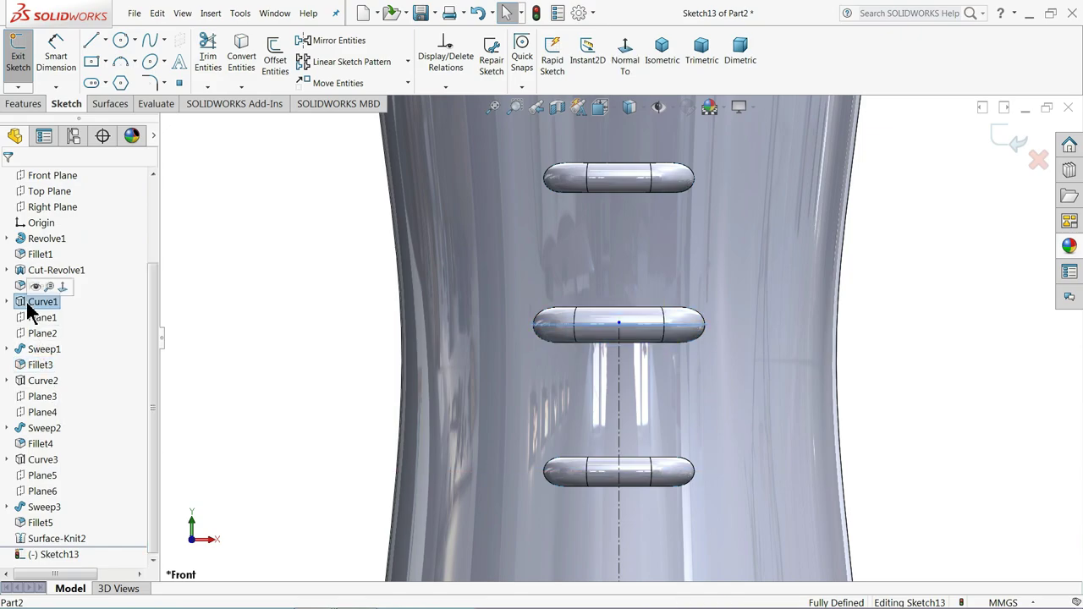
click(40, 290)
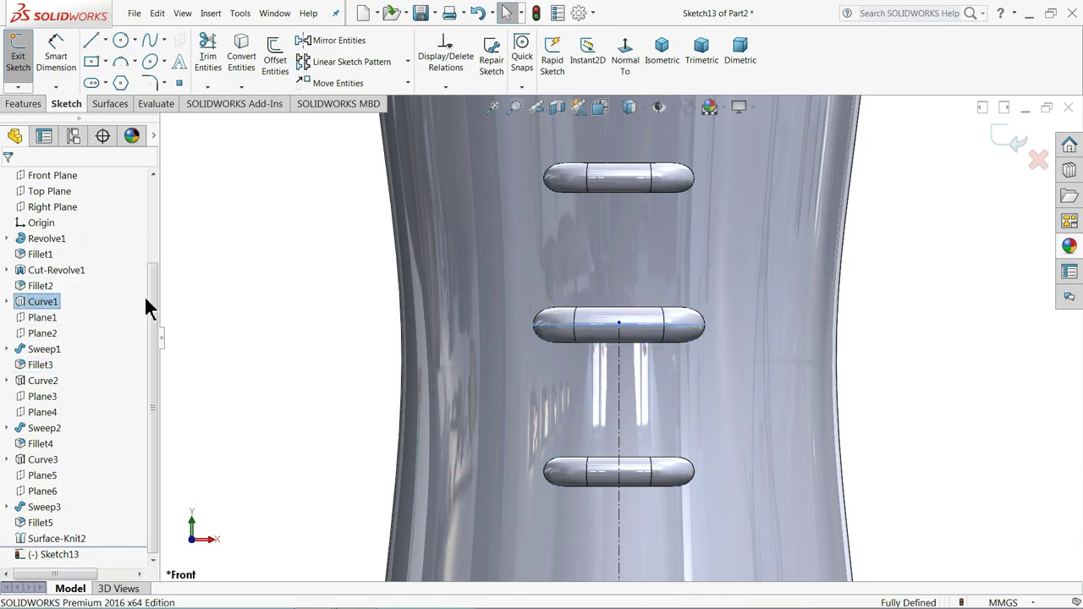
scroll(626, 334, down, 3)
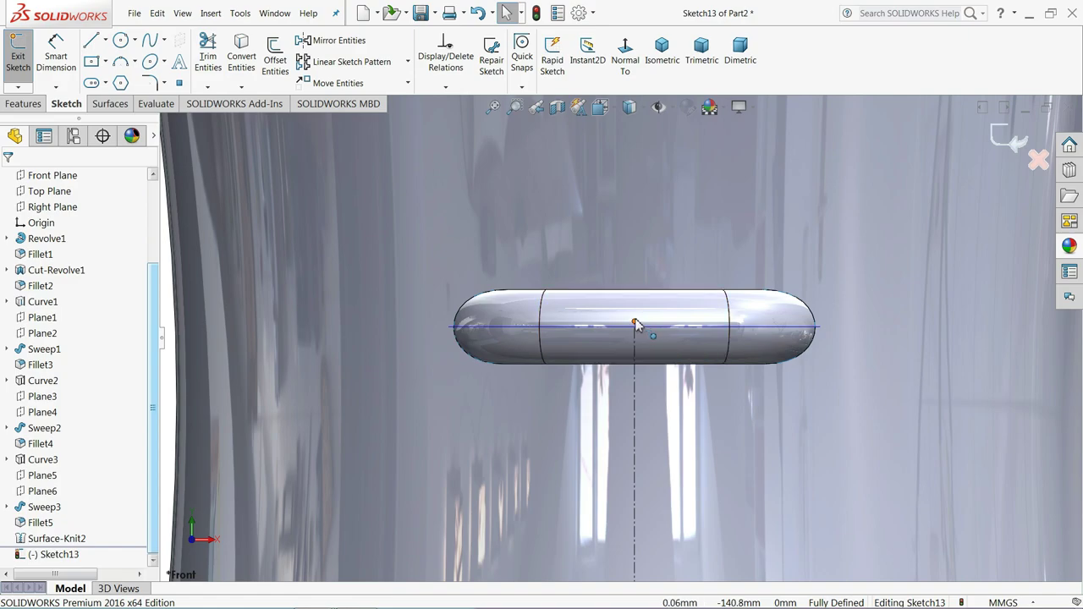
click(634, 325)
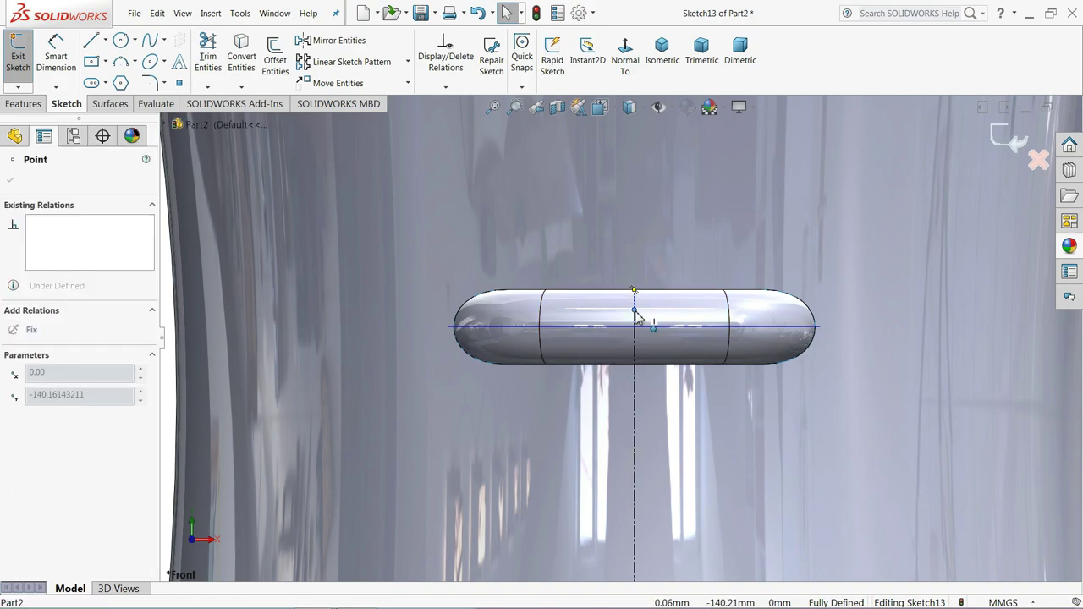
drag(636, 332, 634, 327)
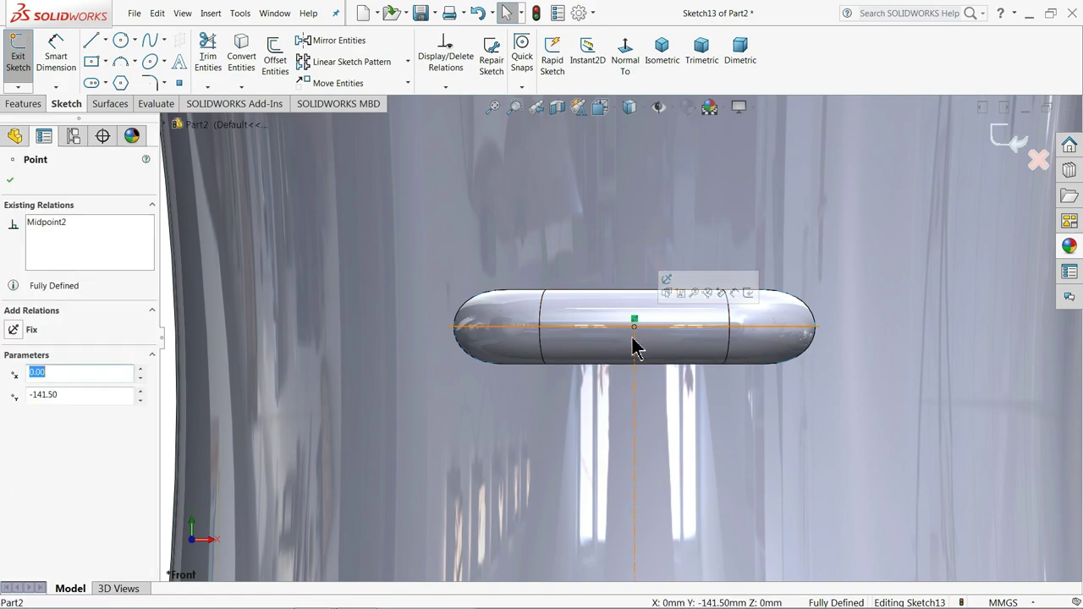
scroll(635, 330, up, 2)
key(Escape)
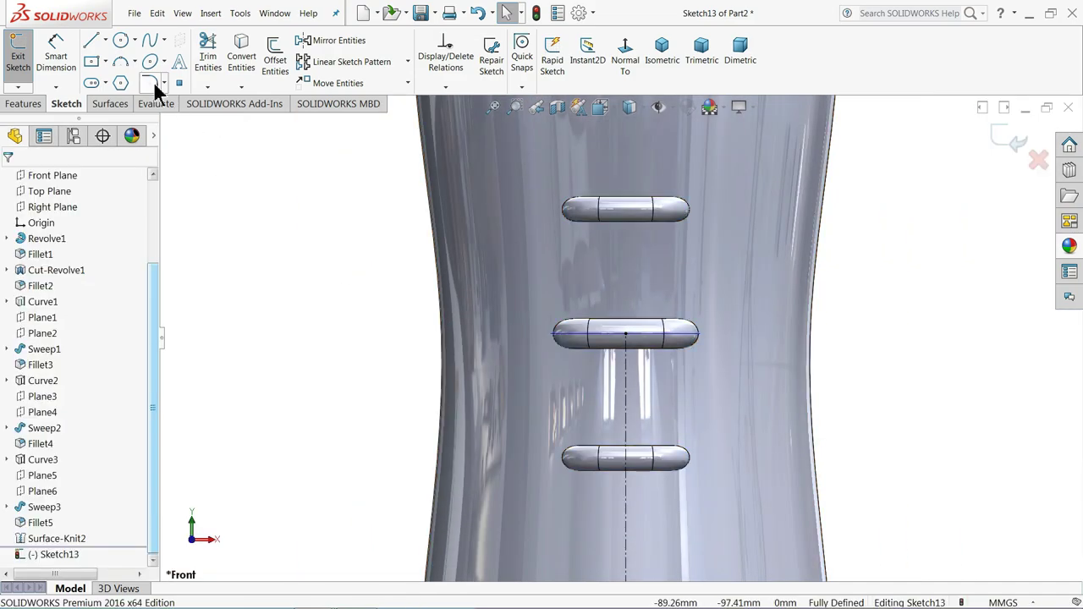
click(151, 62)
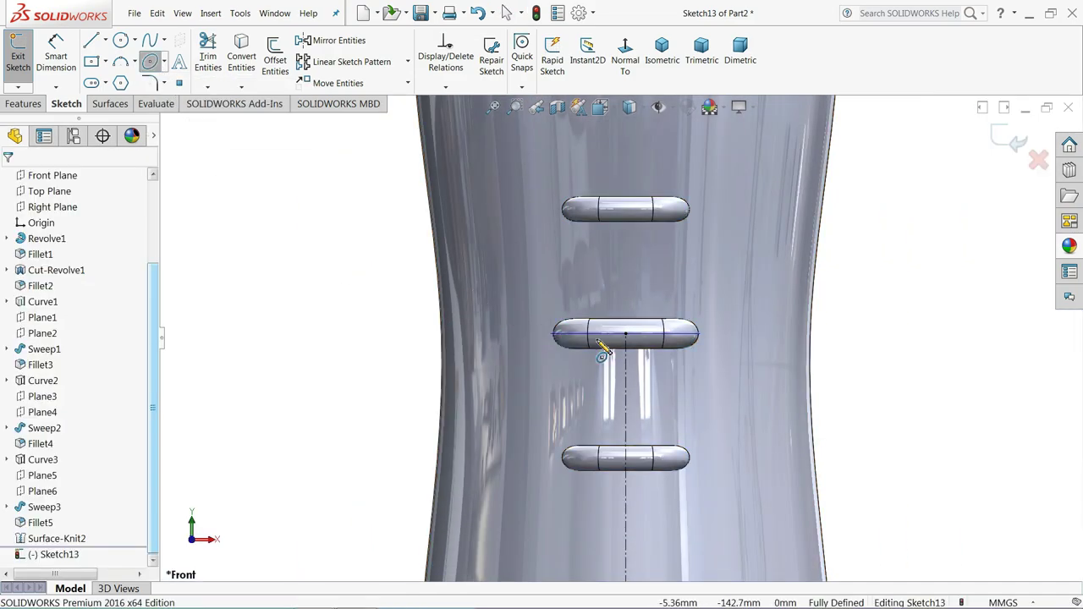
click(626, 335)
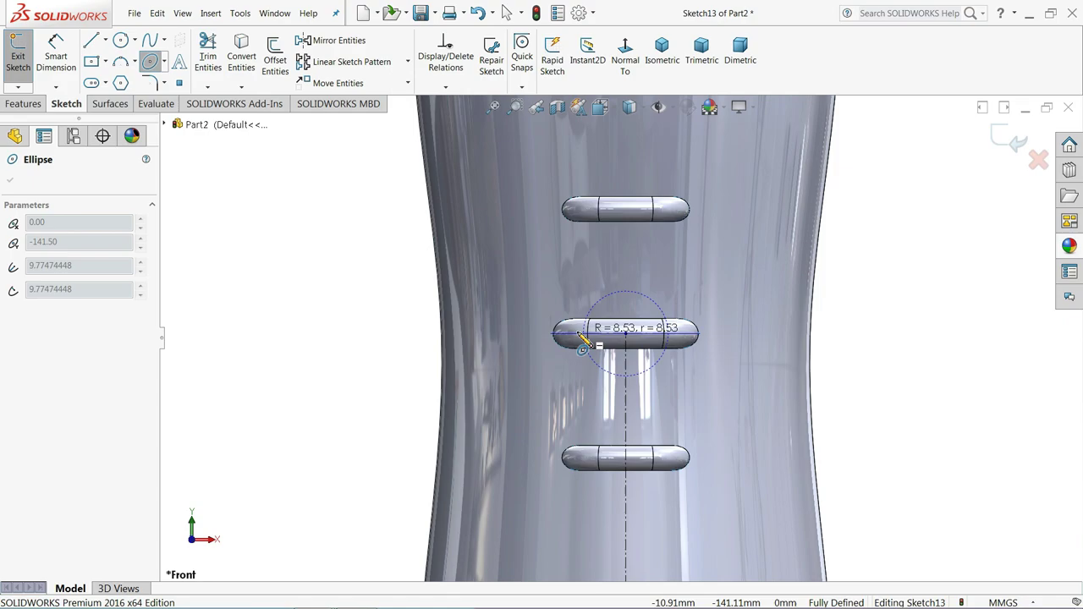
click(495, 335)
scroll(618, 325, up, 3)
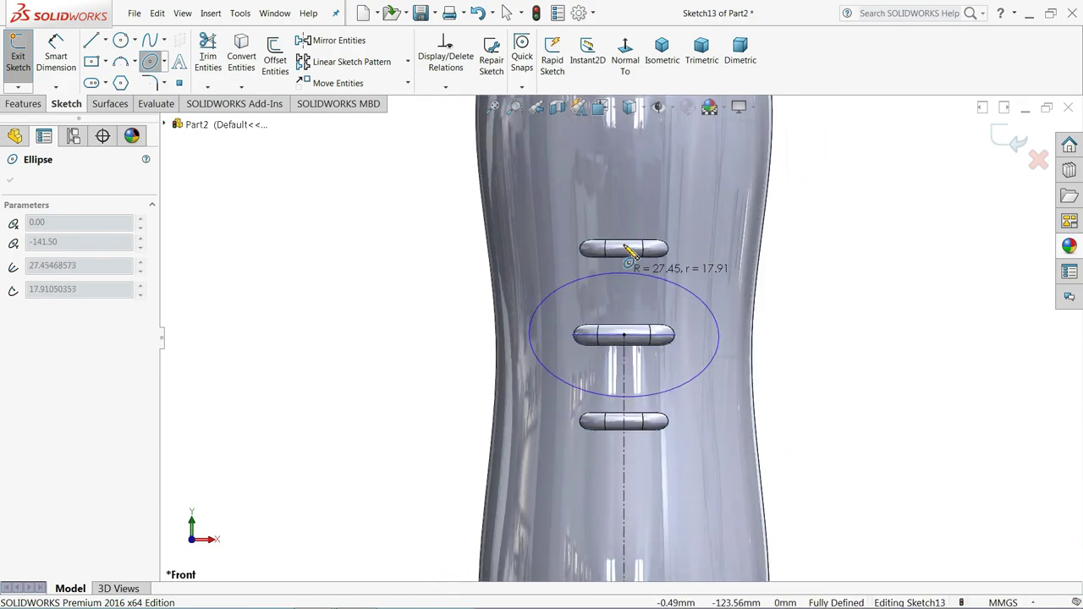
click(626, 211)
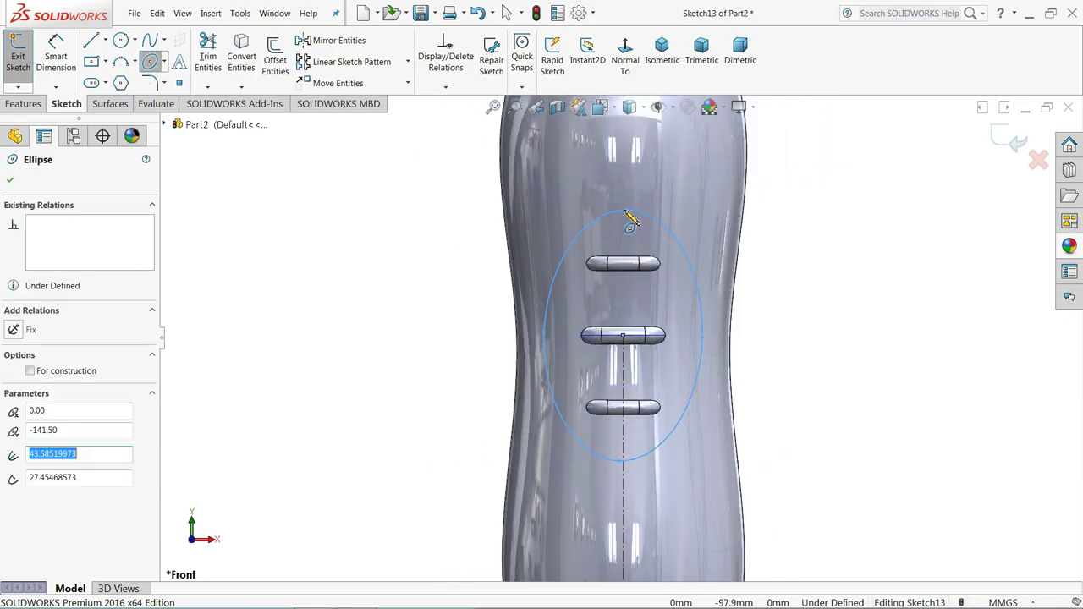
right_click(385, 232)
click(421, 234)
click(56, 55)
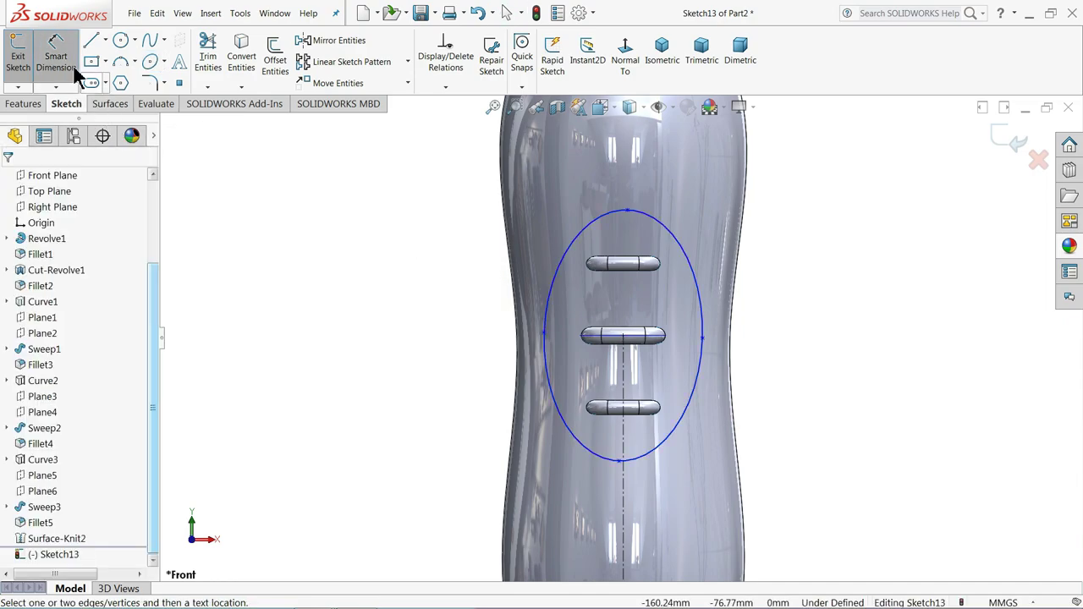
click(546, 337)
click(703, 339)
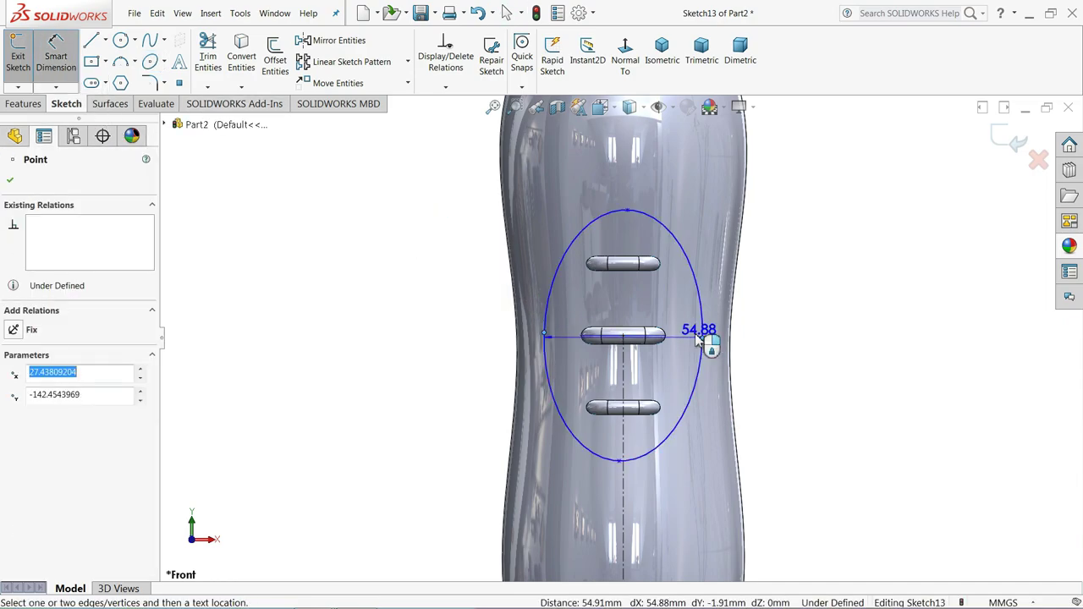
click(597, 176)
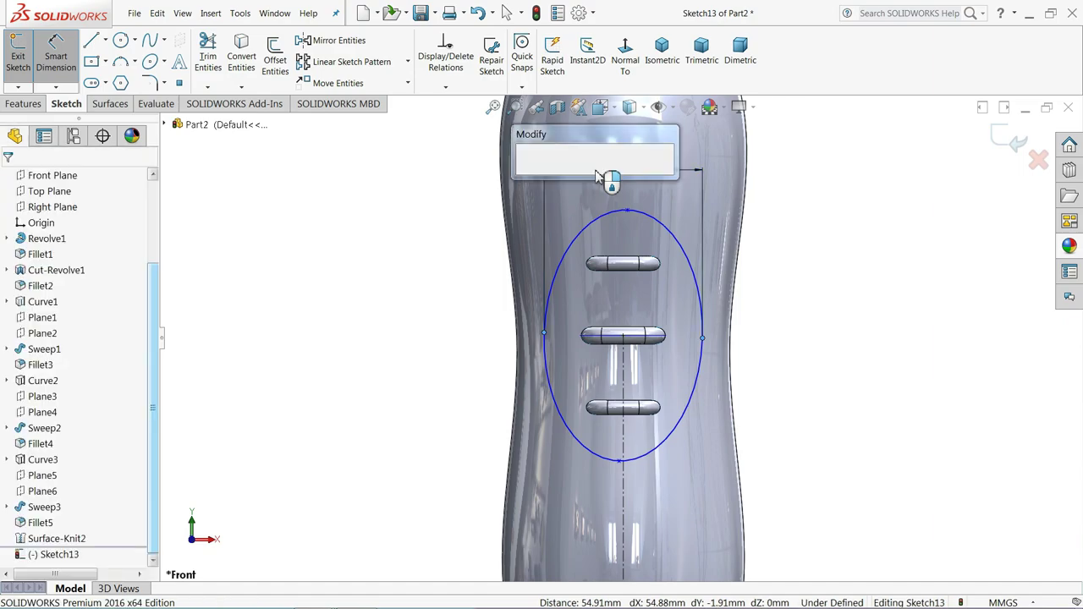
text(60)
key(Return)
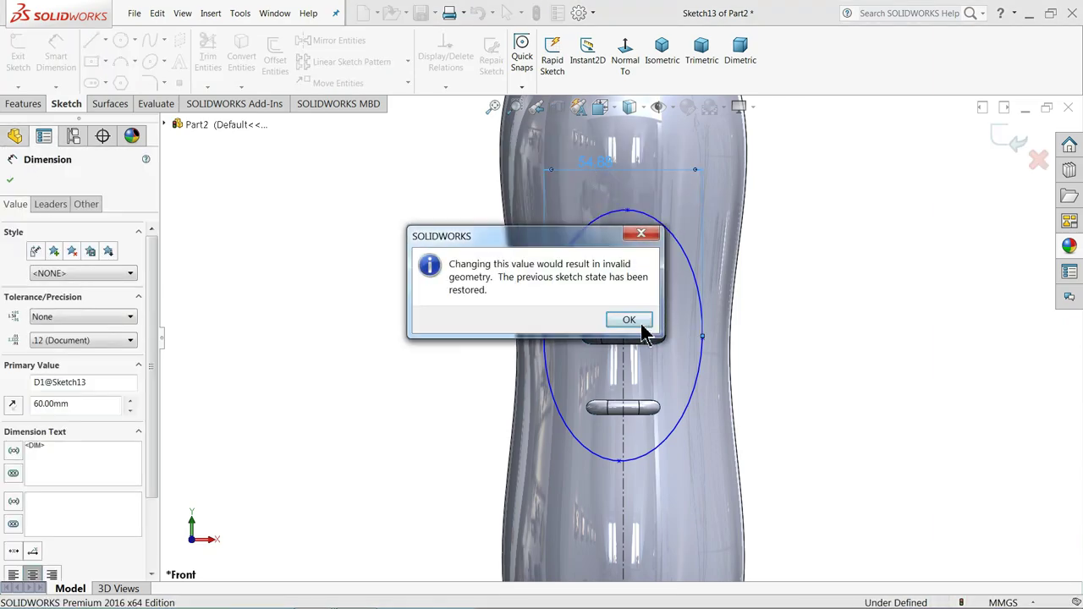
click(633, 324)
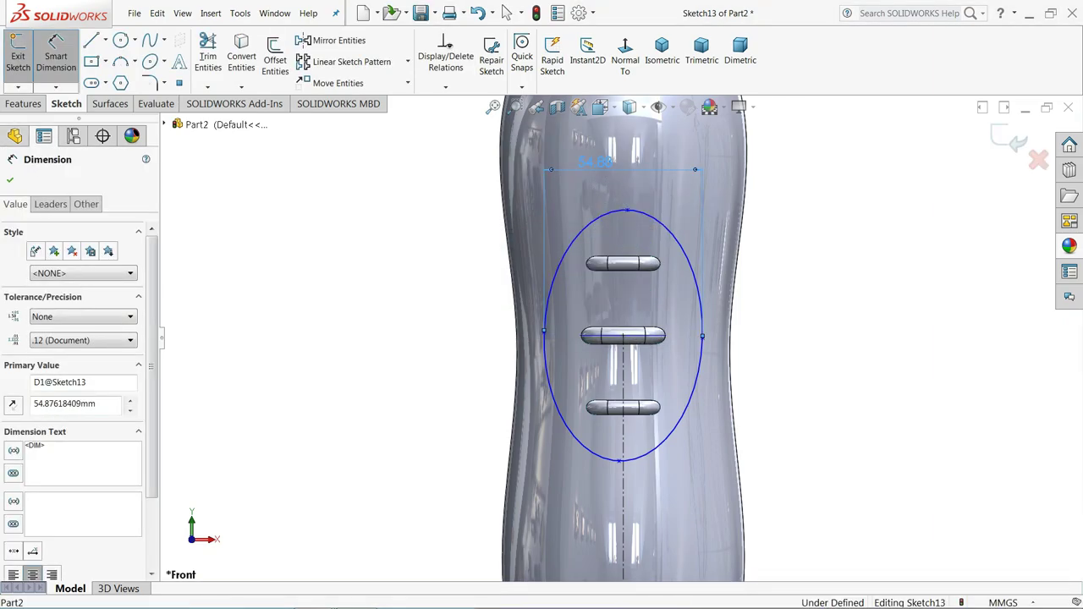
double_click(605, 173)
text(60)
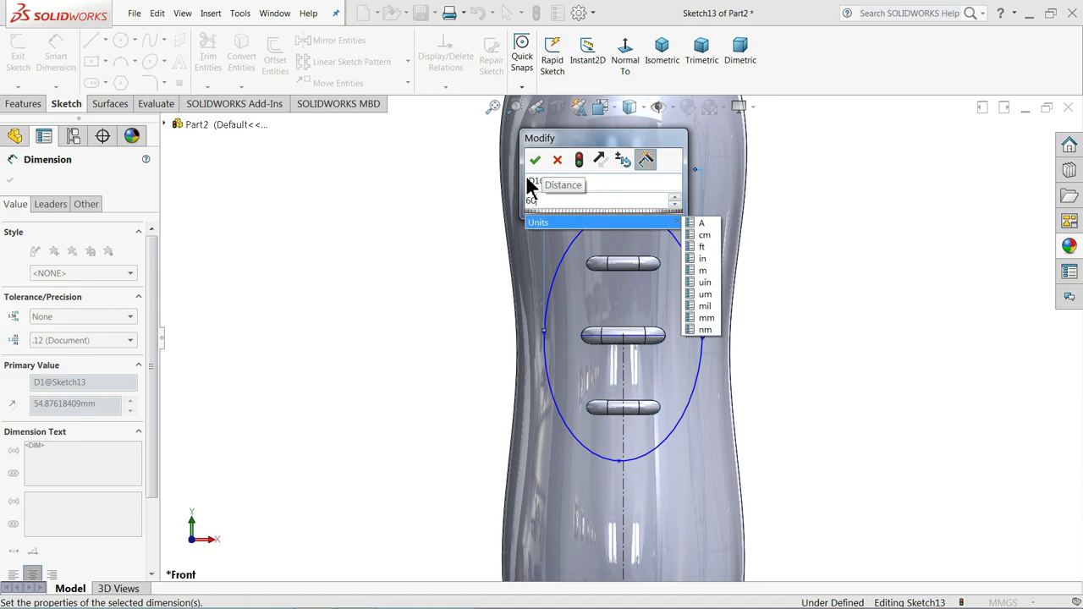
click(535, 162)
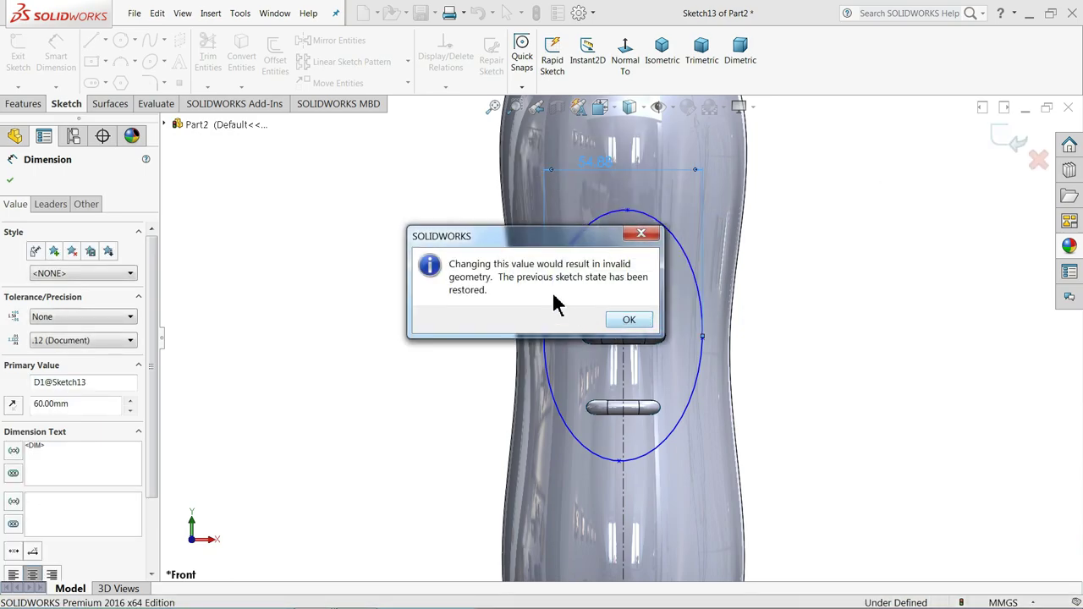
click(628, 321)
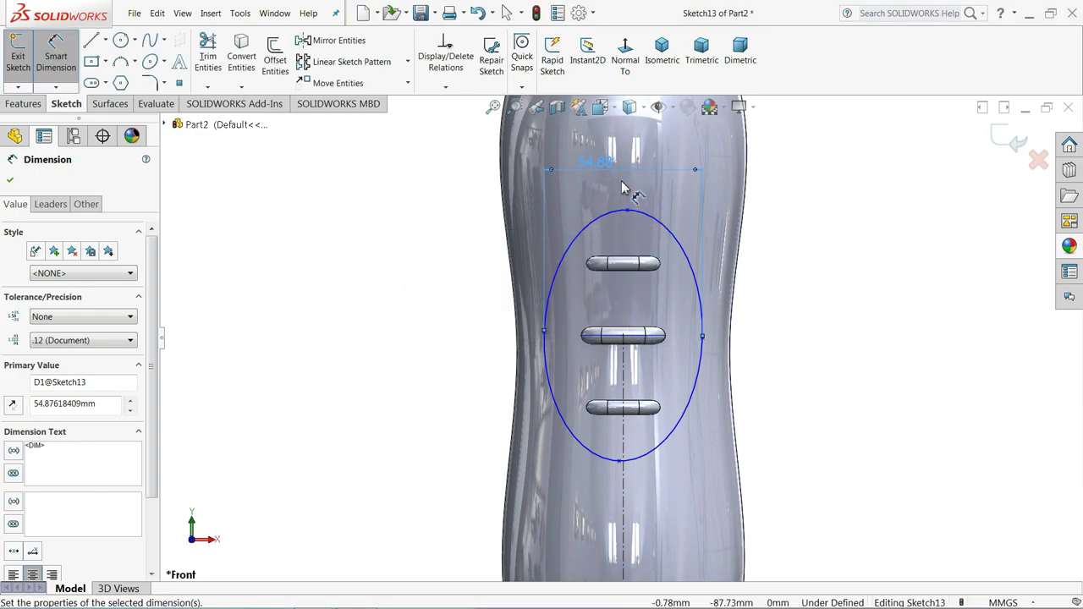
key(Delete)
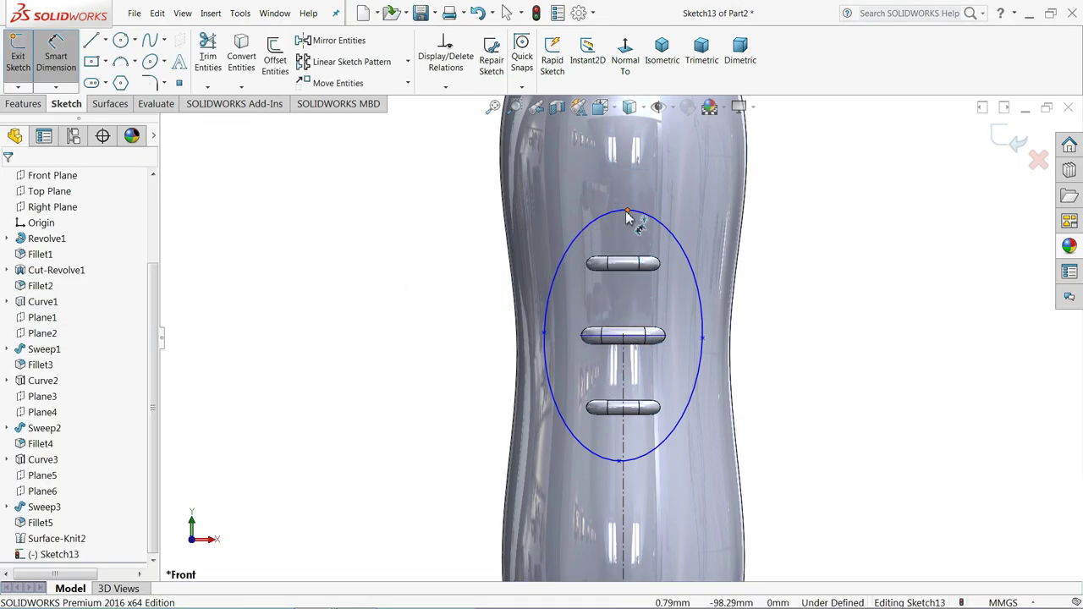
- Add a Vertical relation between the middle bump's midpoint and the ellipse's bottom point
click(627, 215)
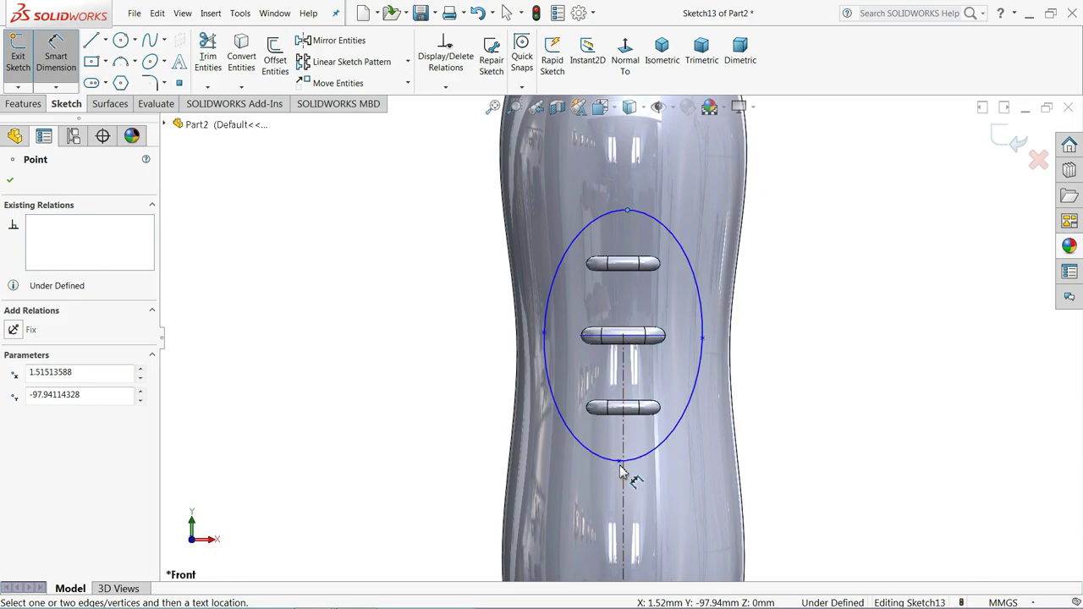
right_click(389, 240)
click(423, 273)
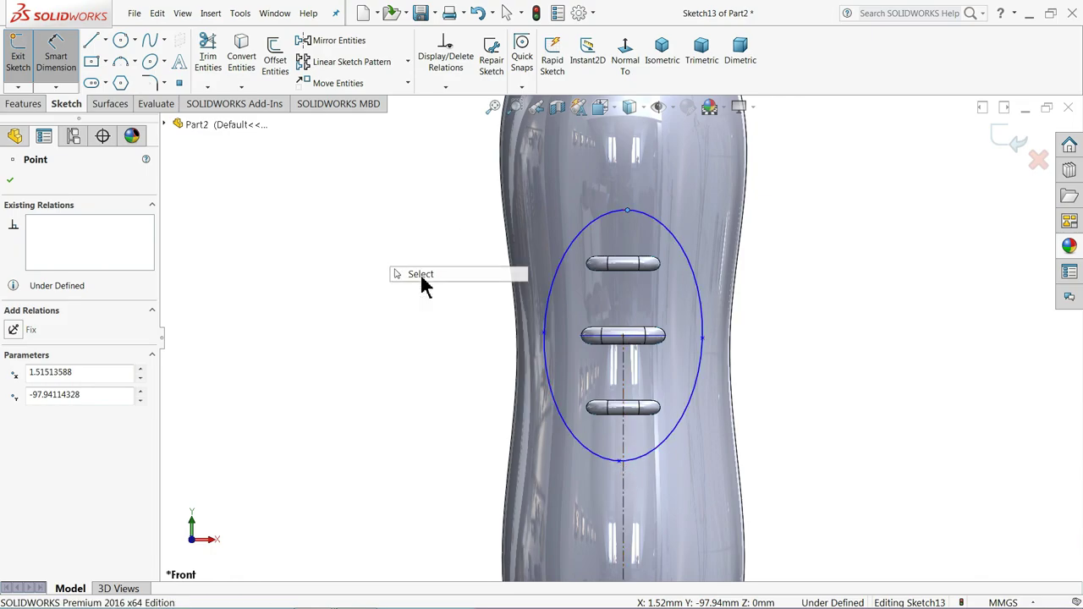
scroll(672, 330, down, 1)
click(610, 342)
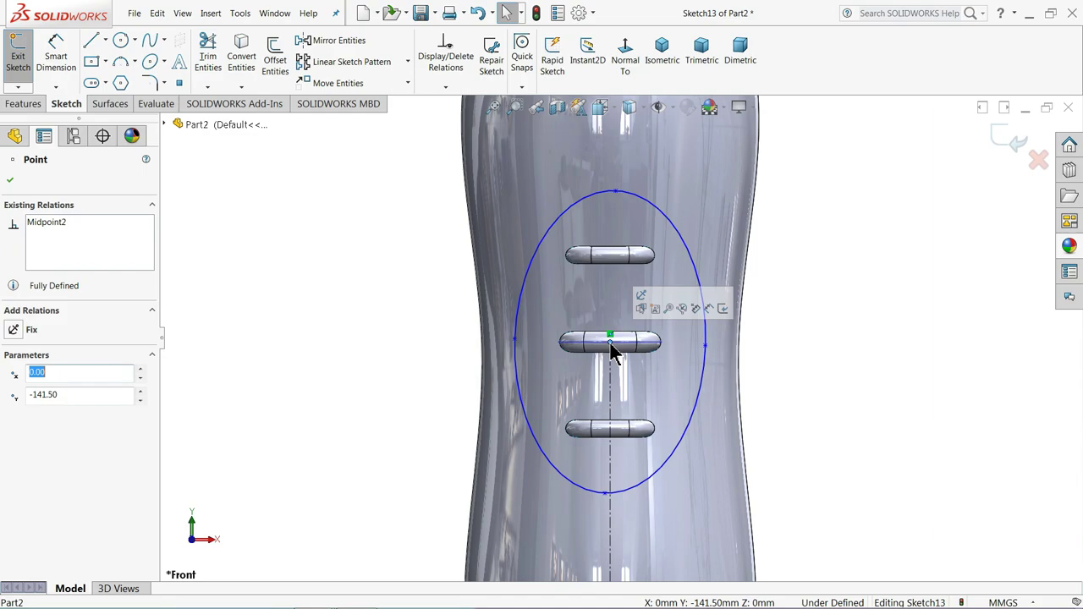
ctrl+click(606, 493)
click(650, 449)
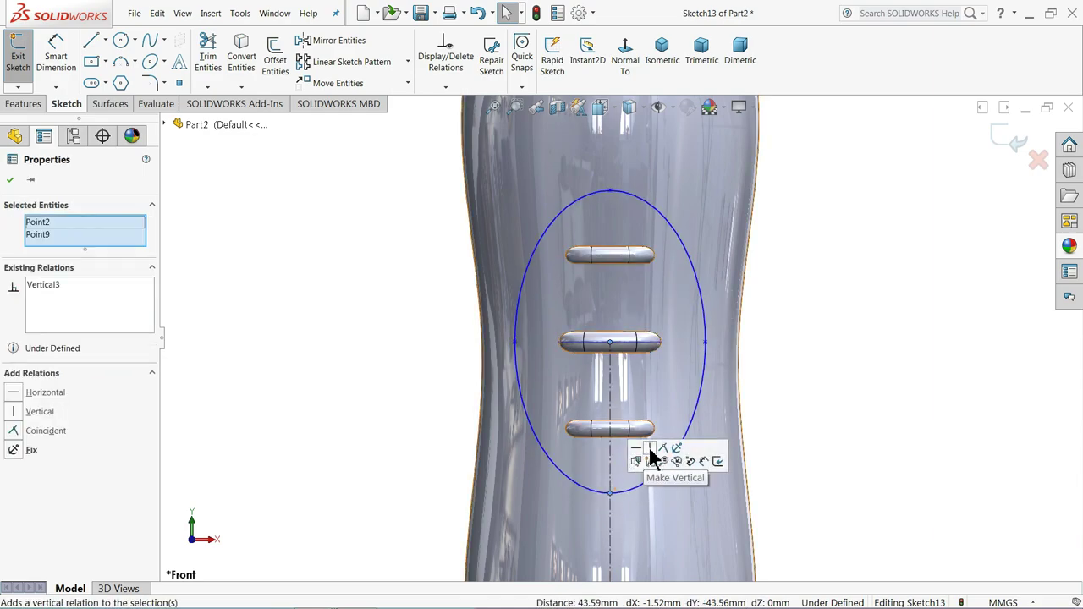
click(857, 333)
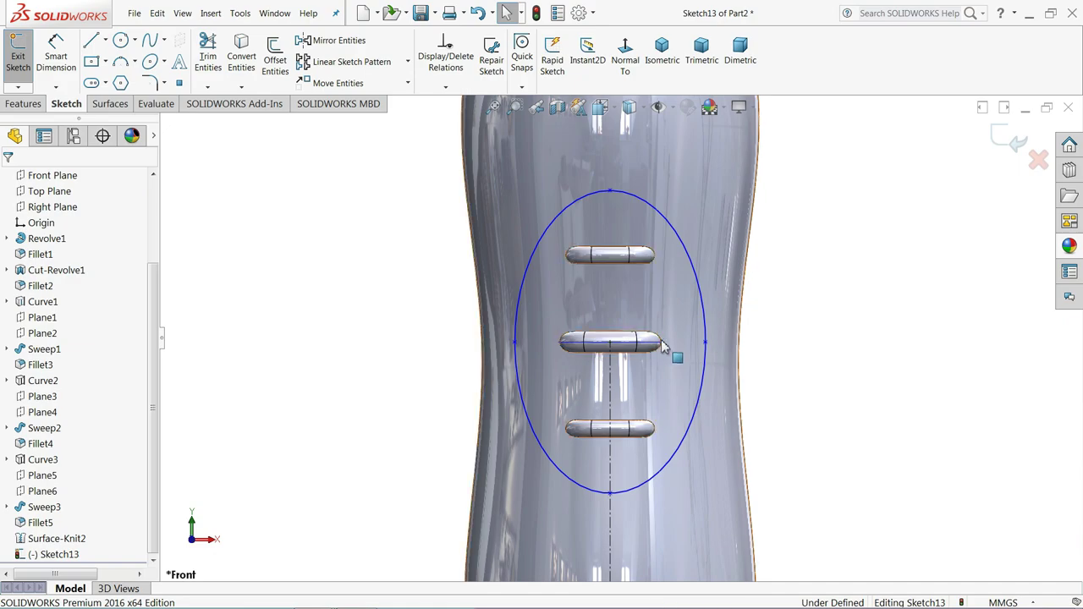
- Make the ellipse's left and right points Horizontal with the middle bump's midpoint
click(705, 343)
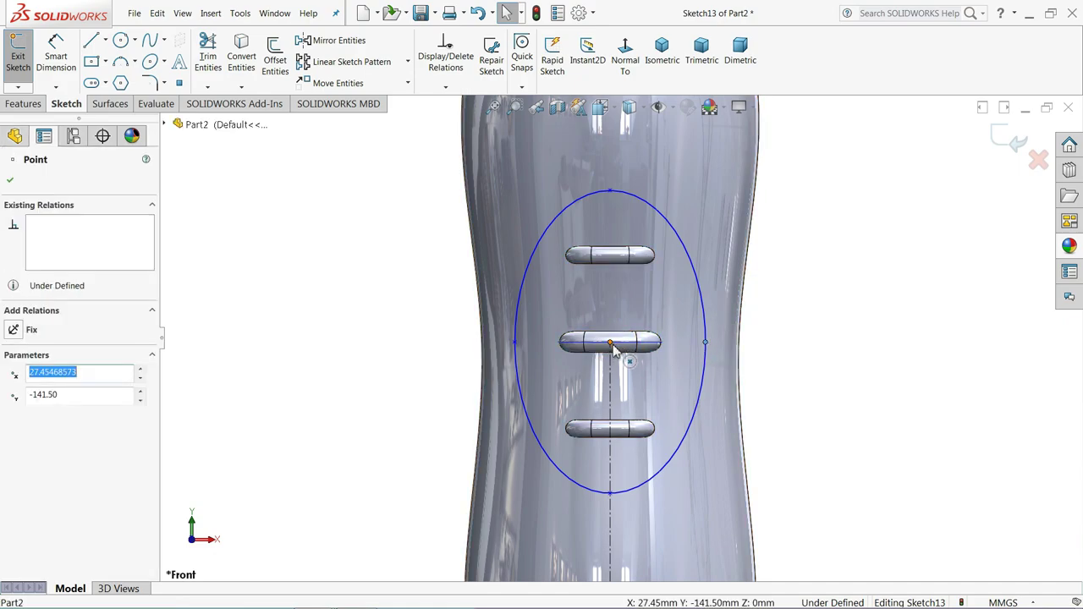
ctrl+click(611, 345)
ctrl+click(516, 344)
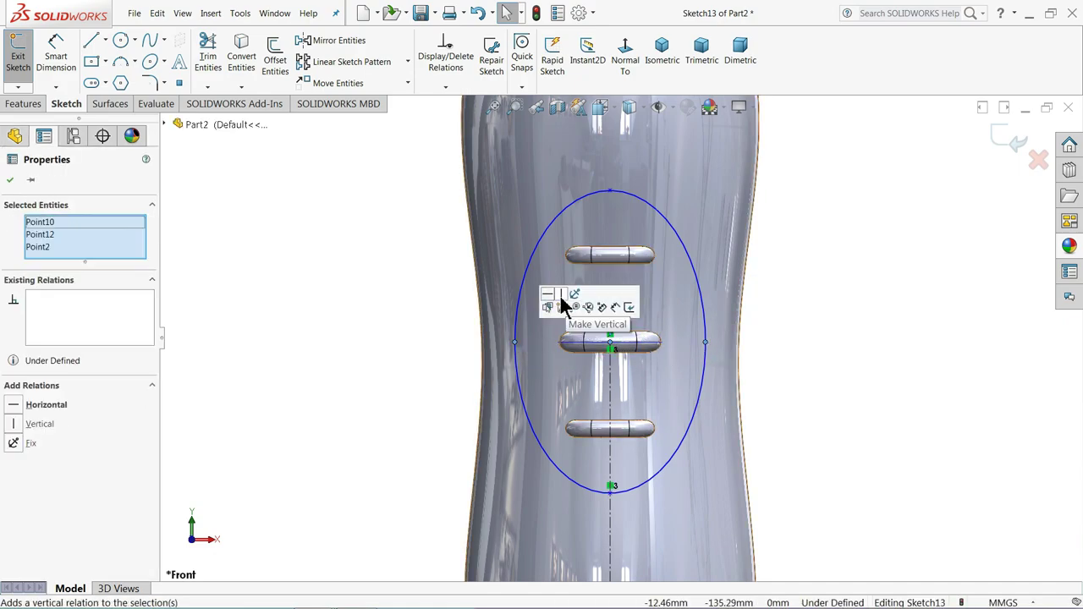
click(406, 285)
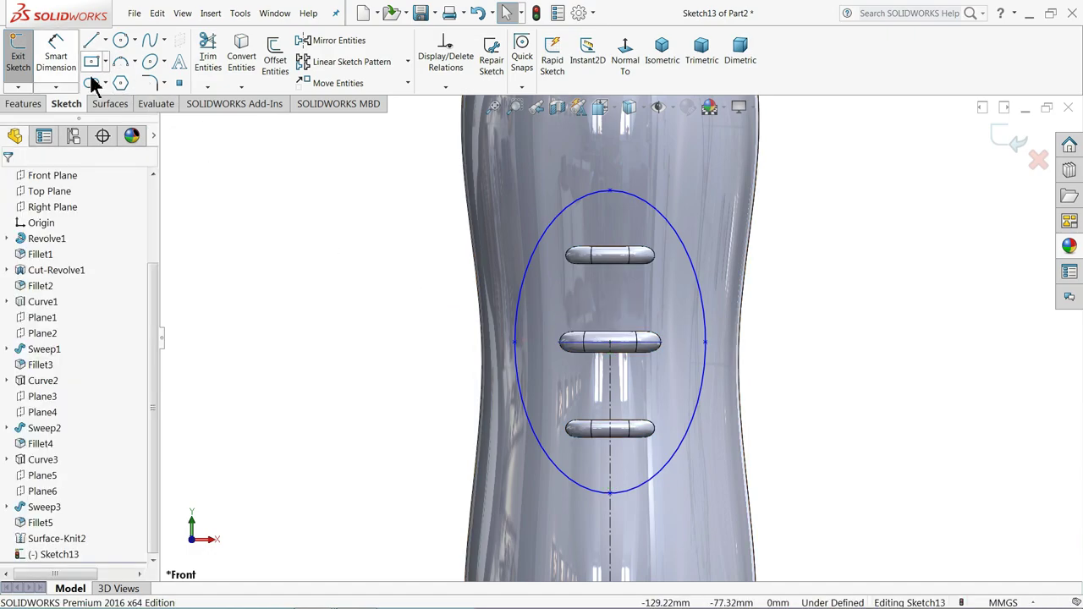
- Dimension the ellipse 60 mm wide between its side points and 90 mm tall
click(56, 56)
click(515, 343)
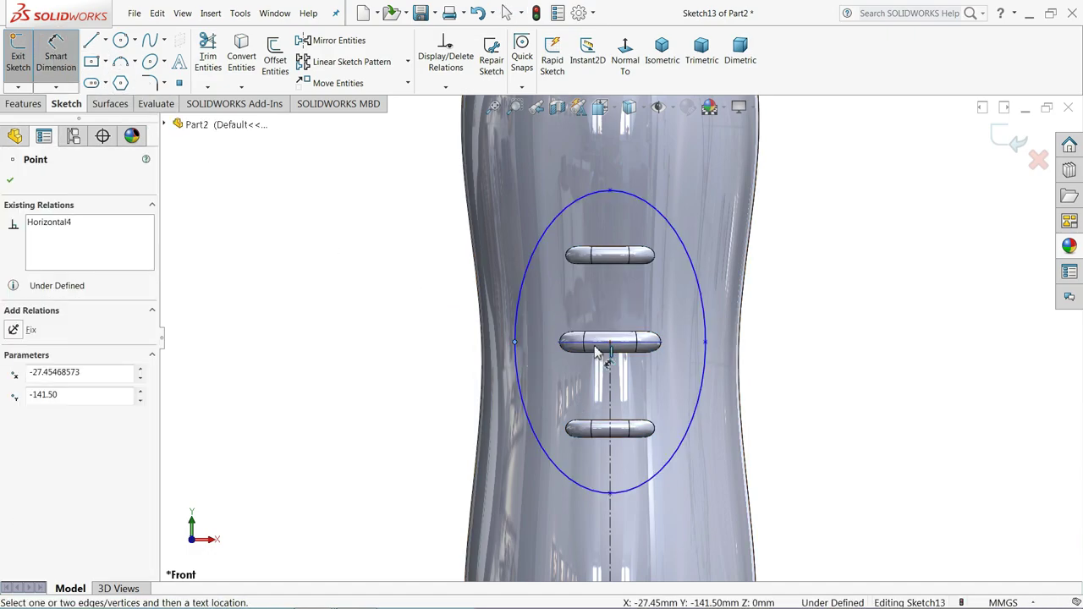
click(705, 342)
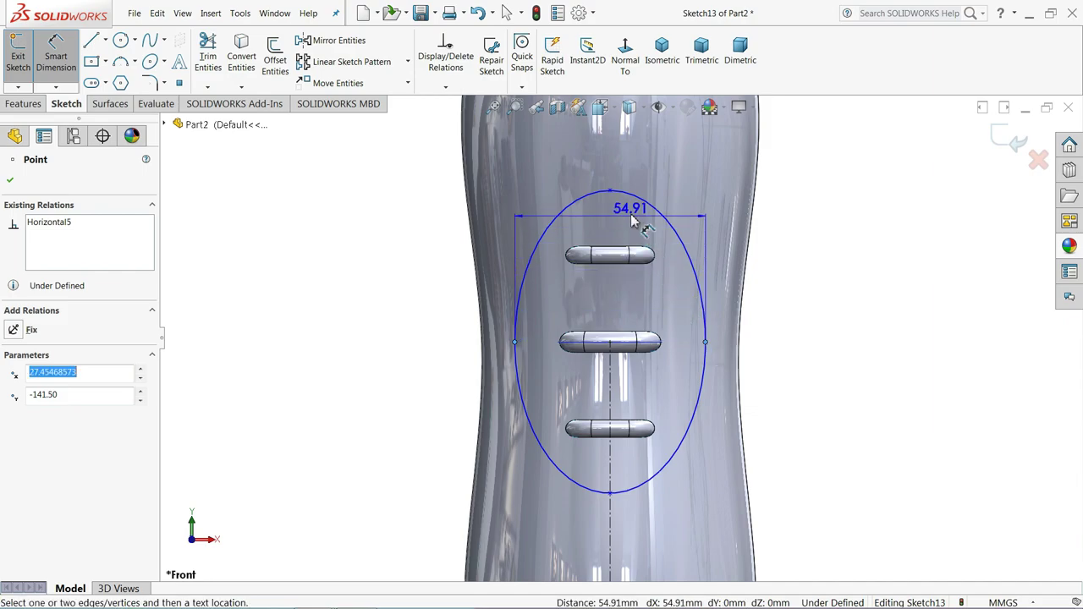
click(615, 144)
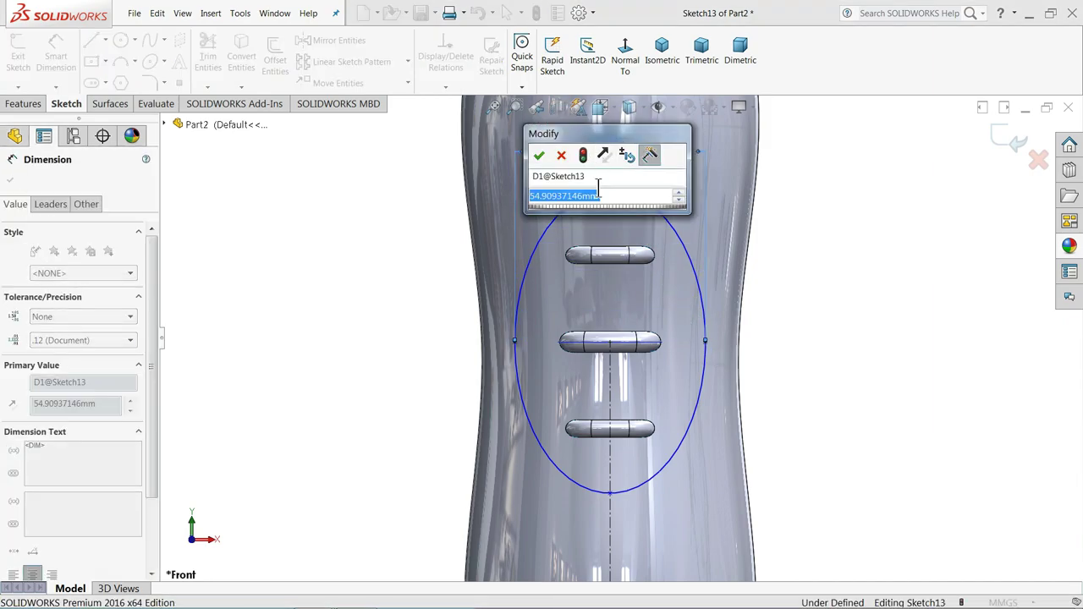
text(60)
click(538, 156)
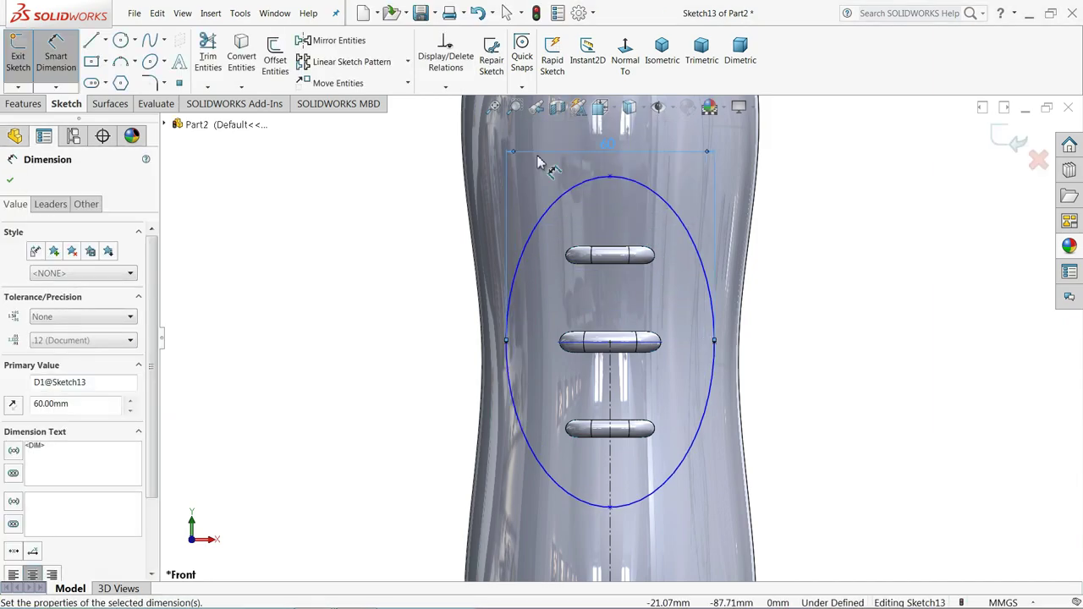
click(613, 181)
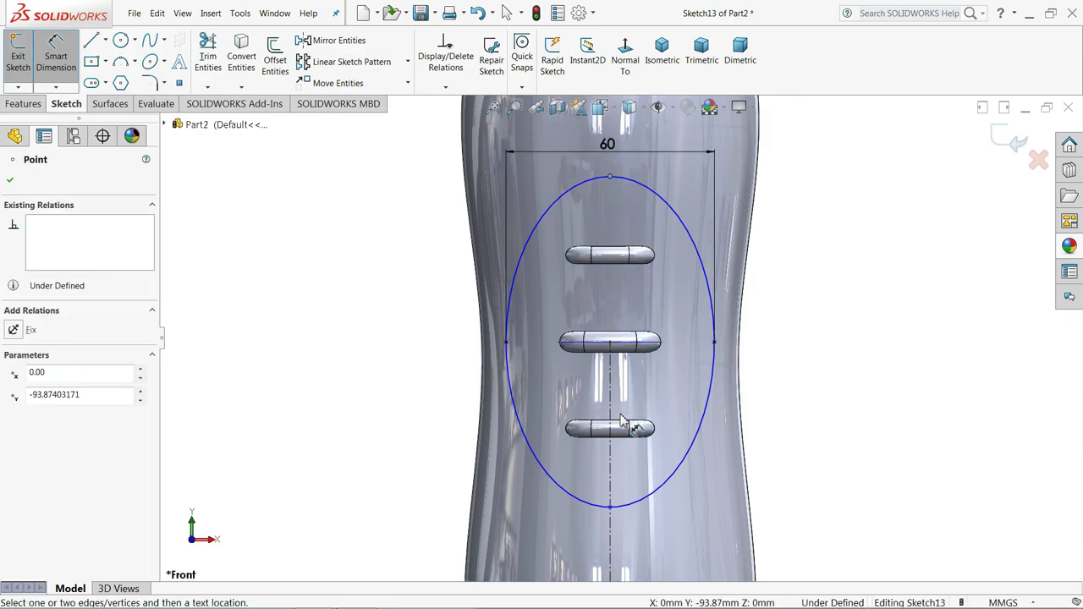
click(611, 509)
click(385, 338)
text(90)
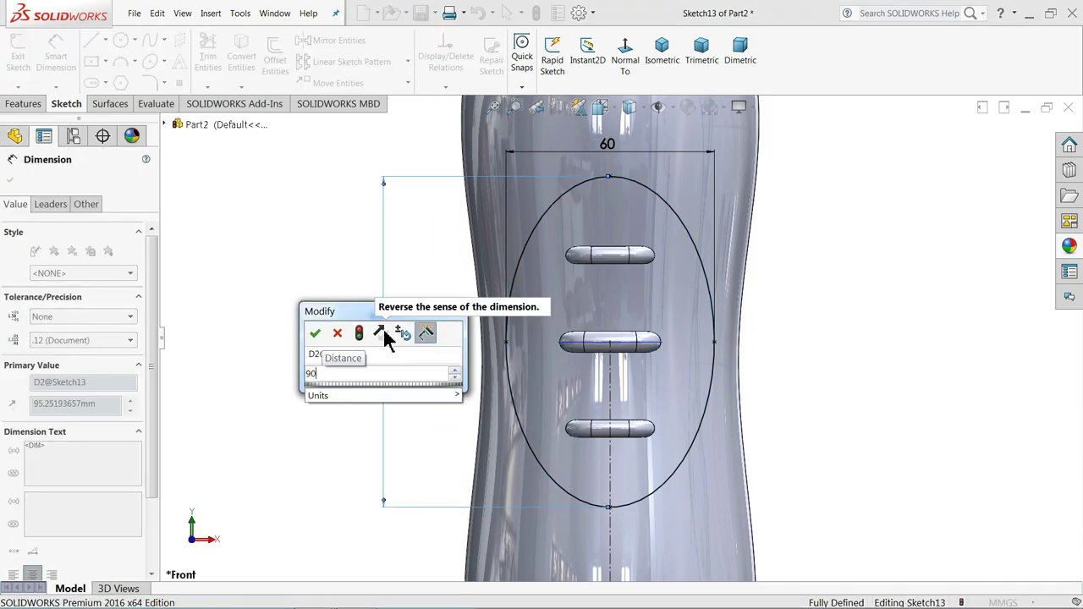
key(Return)
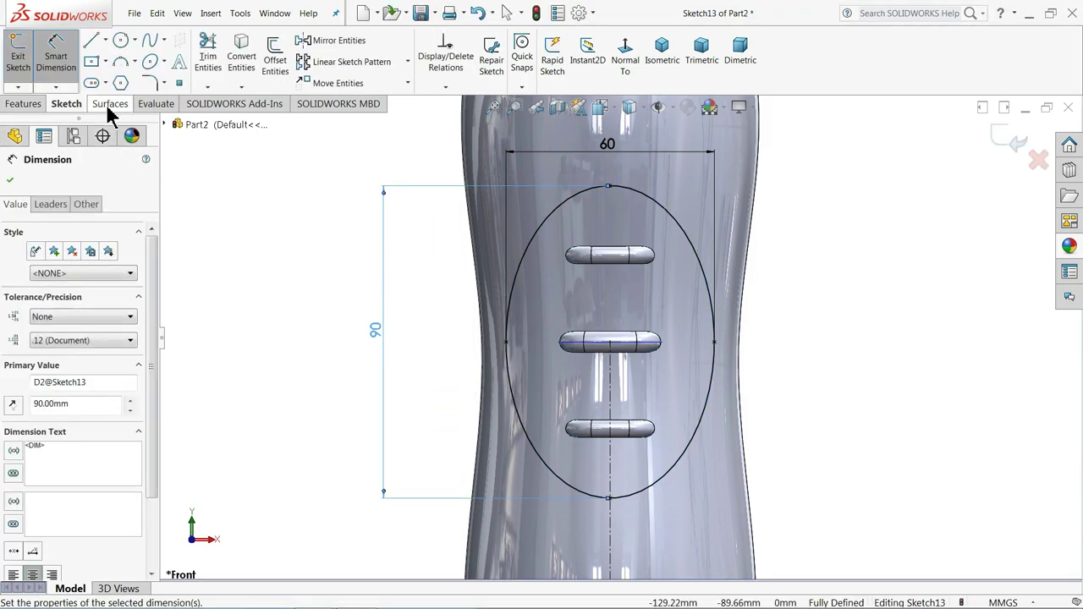
click(110, 104)
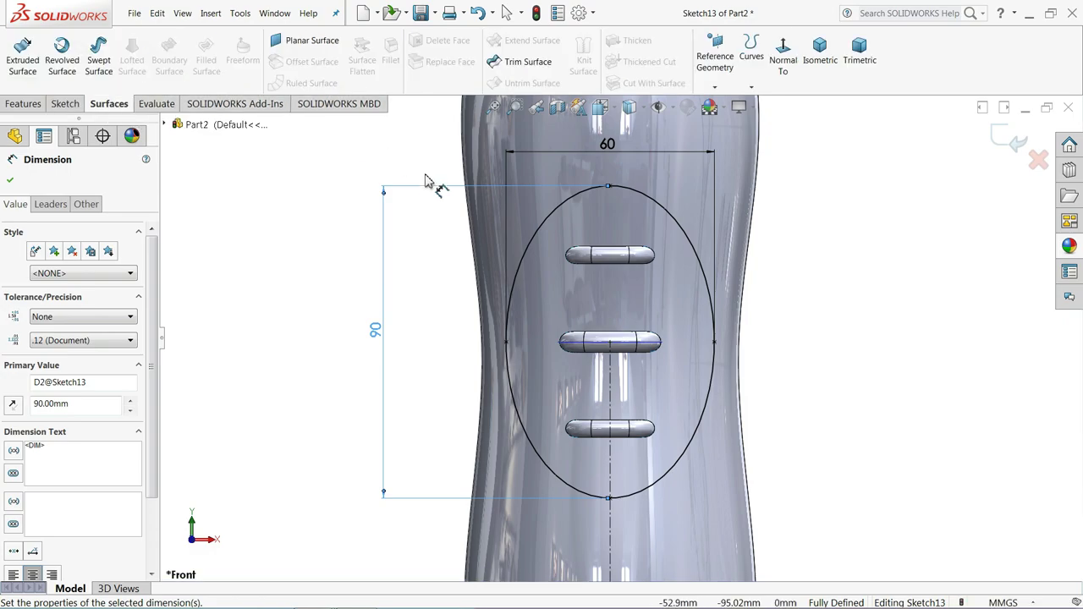
- Extrude the ellipse as a 100 mm Mid Plane surface through the bottle
middle_drag(425, 181, 425, 285)
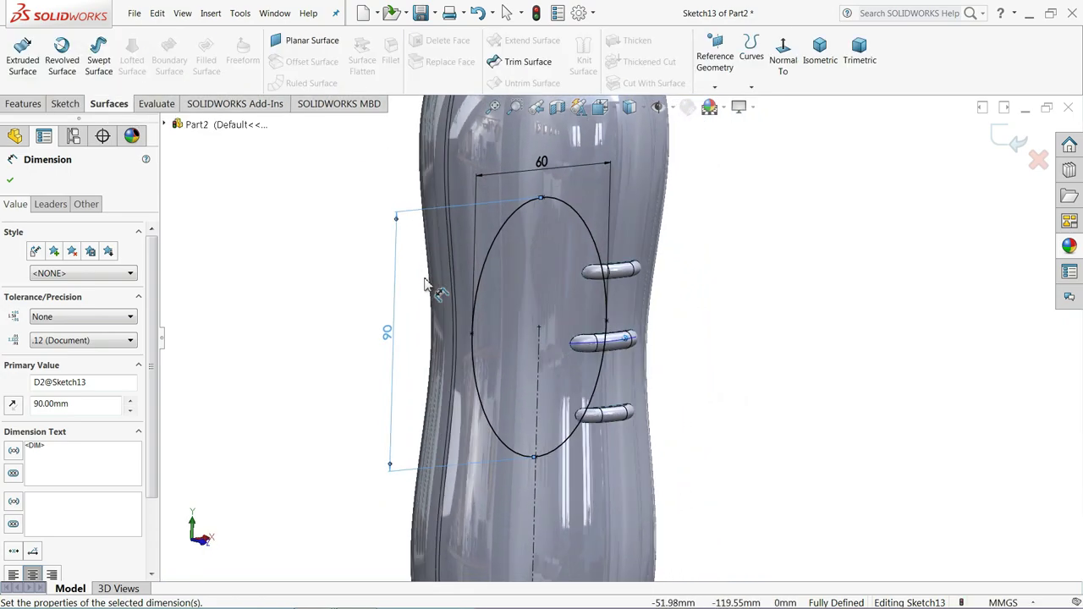
click(23, 53)
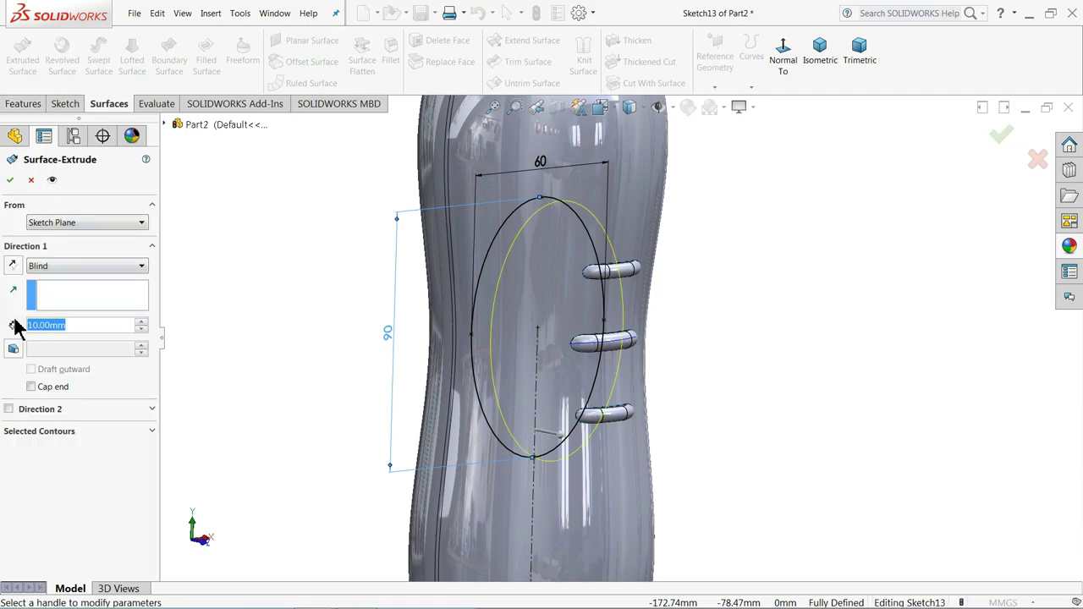
text(100)
key(Return)
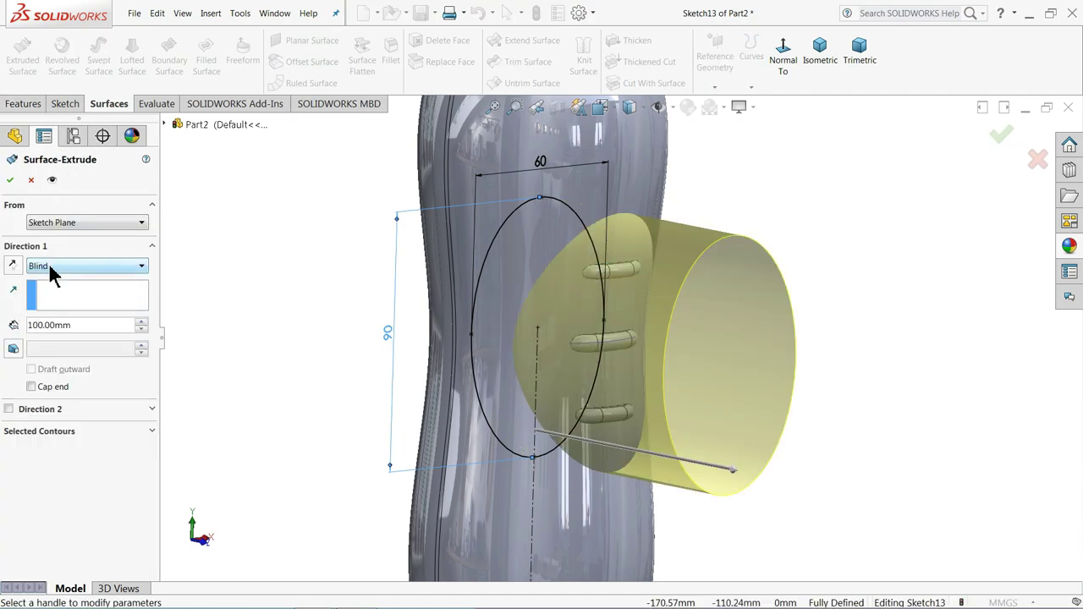
click(49, 266)
click(51, 348)
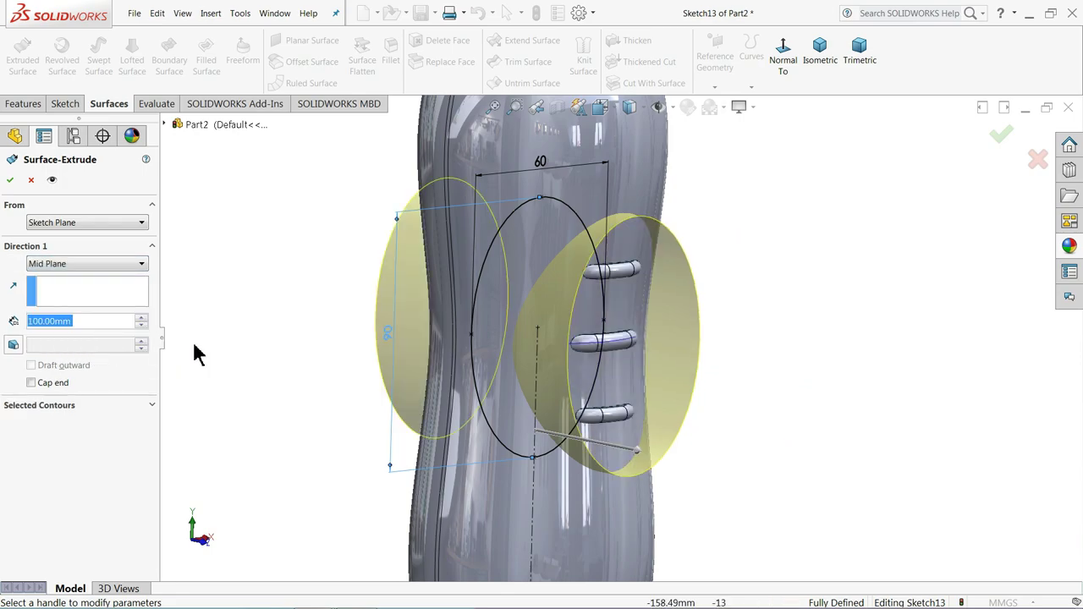
click(11, 181)
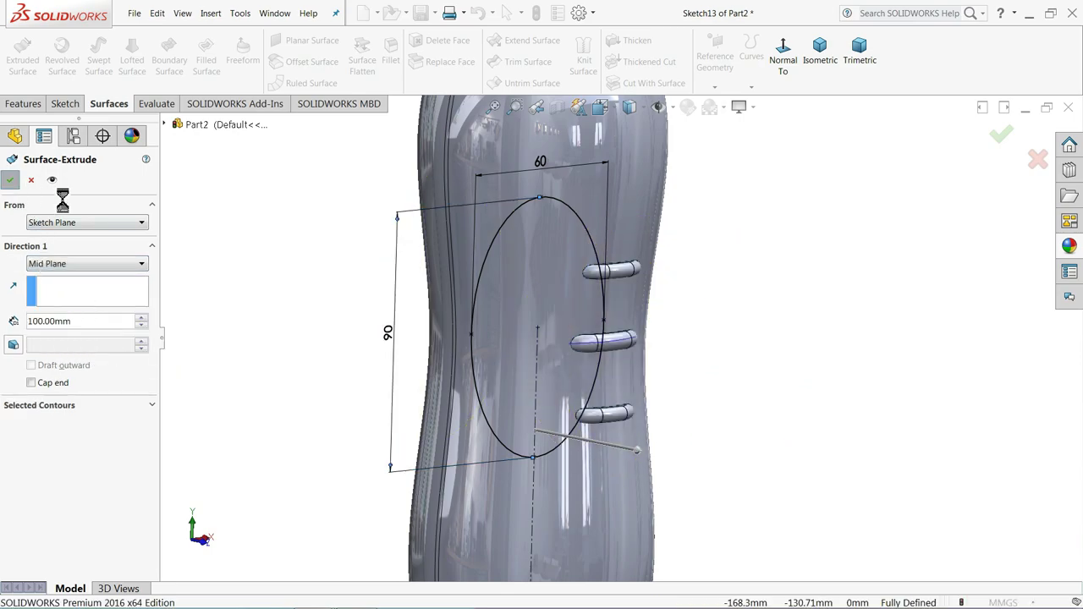
mouse_move(331, 269)
middle_down()
mouse_move(290, 246)
mouse_move(338, 276)
mouse_move(510, 320)
middle_up()
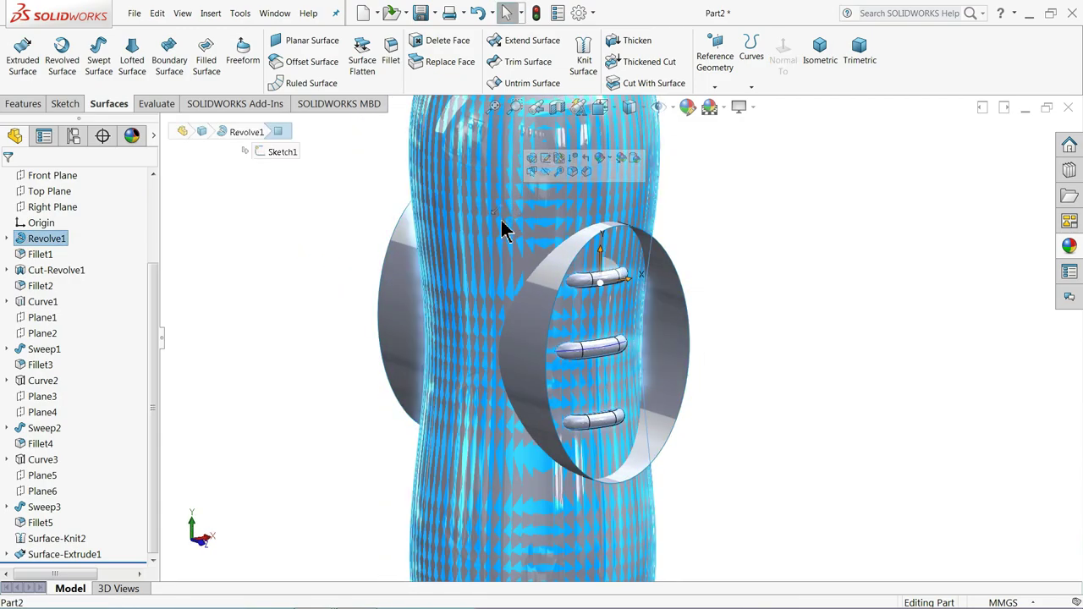
- Trim the bottle surface with Surface-Extrude1, removing the two inner faces
click(343, 244)
middle_drag(503, 326, 500, 323)
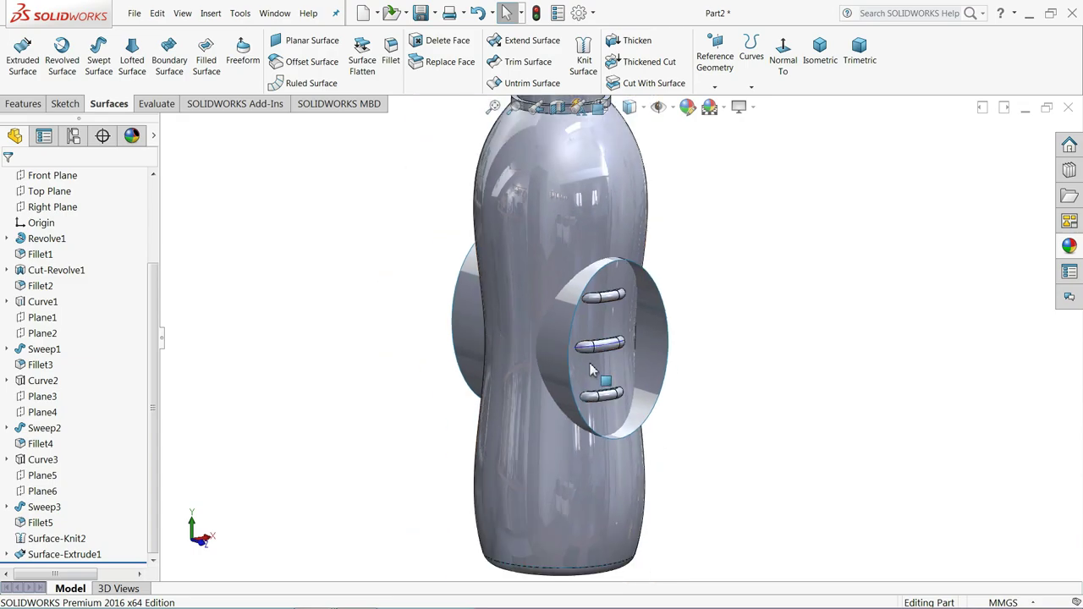
scroll(550, 260, down, 2)
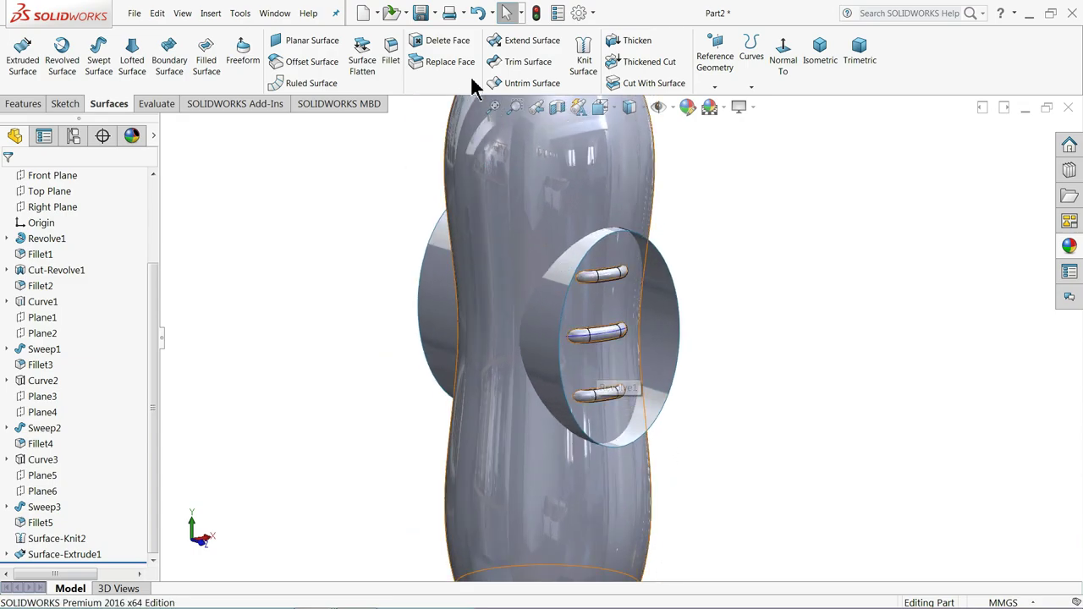
click(528, 63)
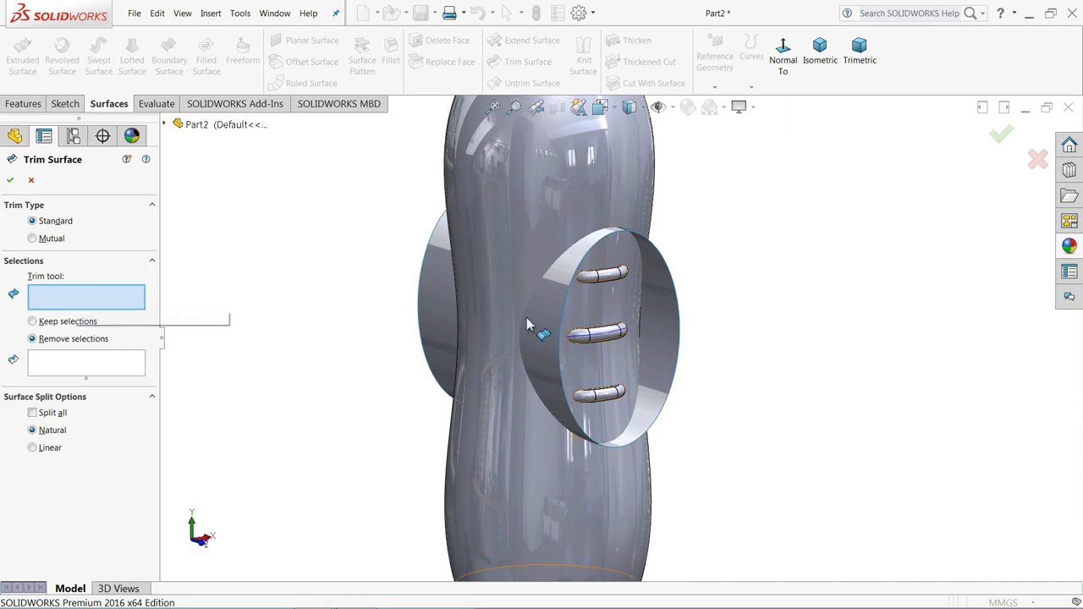
click(569, 335)
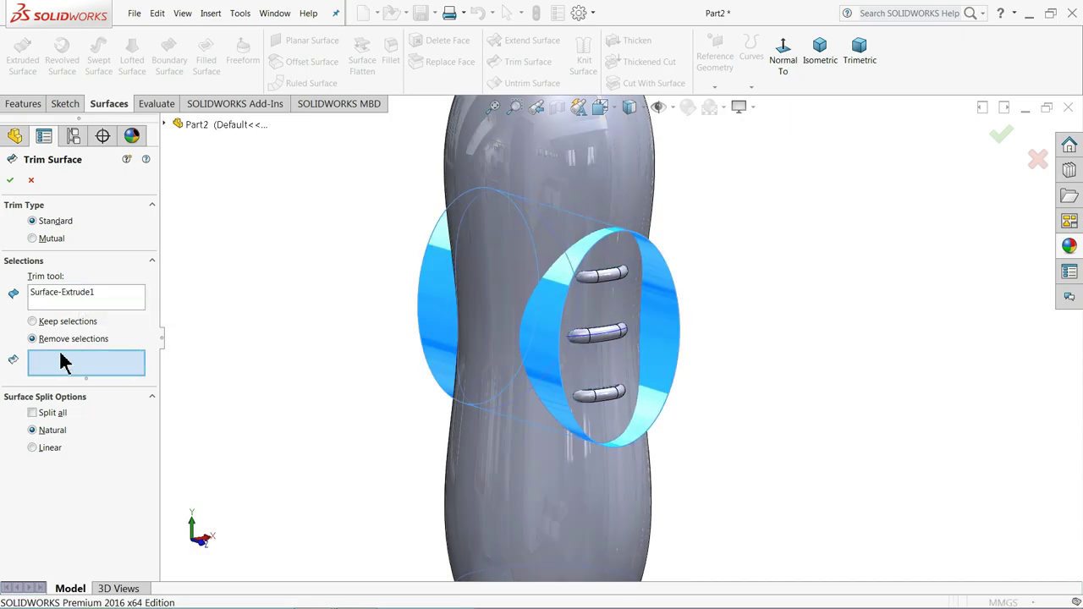
click(614, 383)
mouse_move(342, 345)
middle_down()
mouse_move(471, 355)
mouse_move(413, 336)
middle_up()
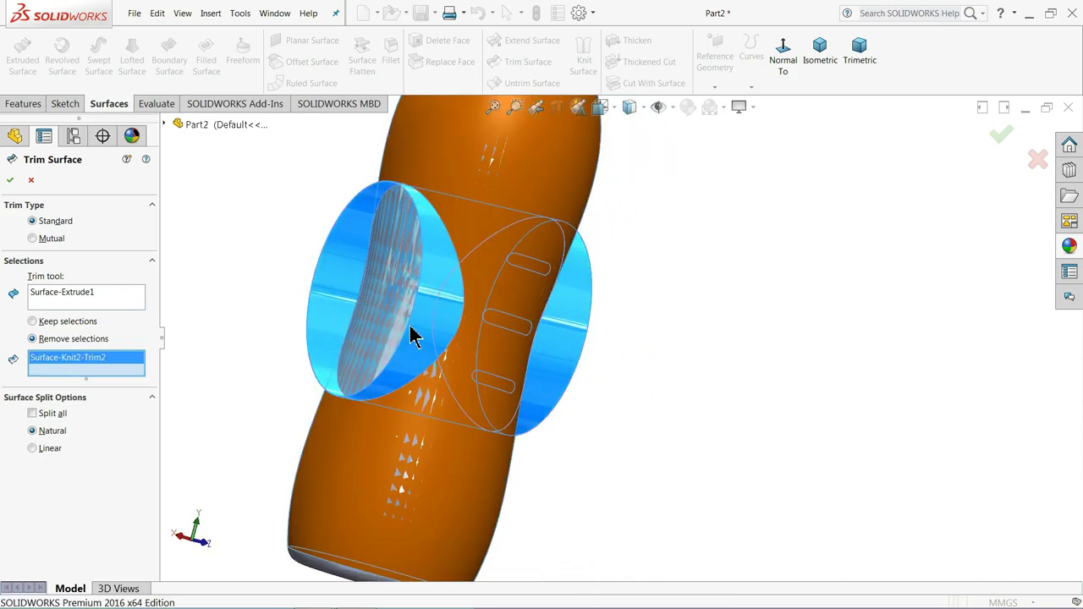
click(350, 339)
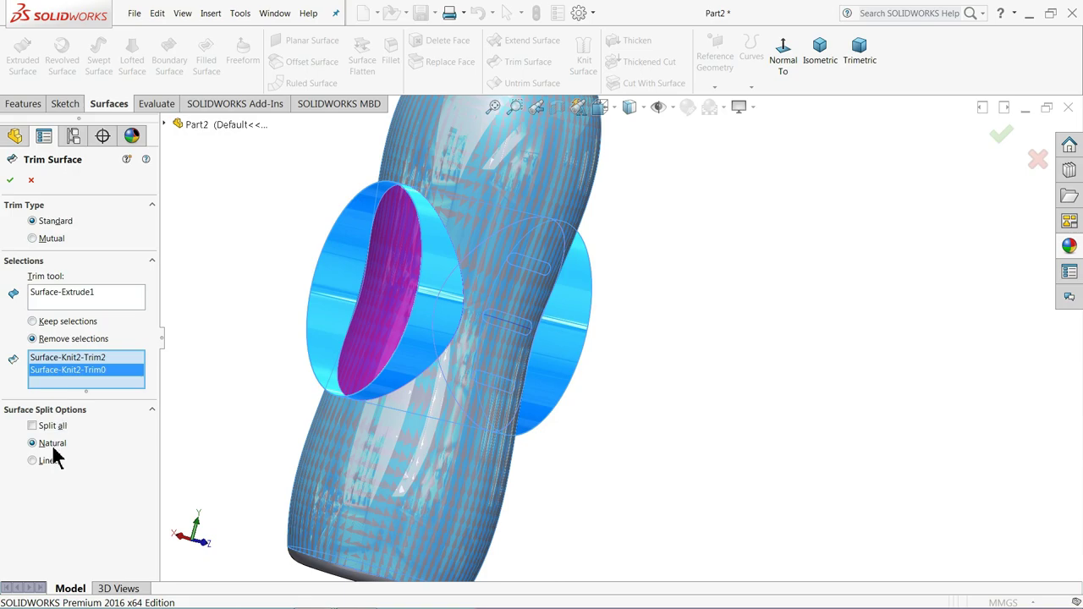
click(12, 181)
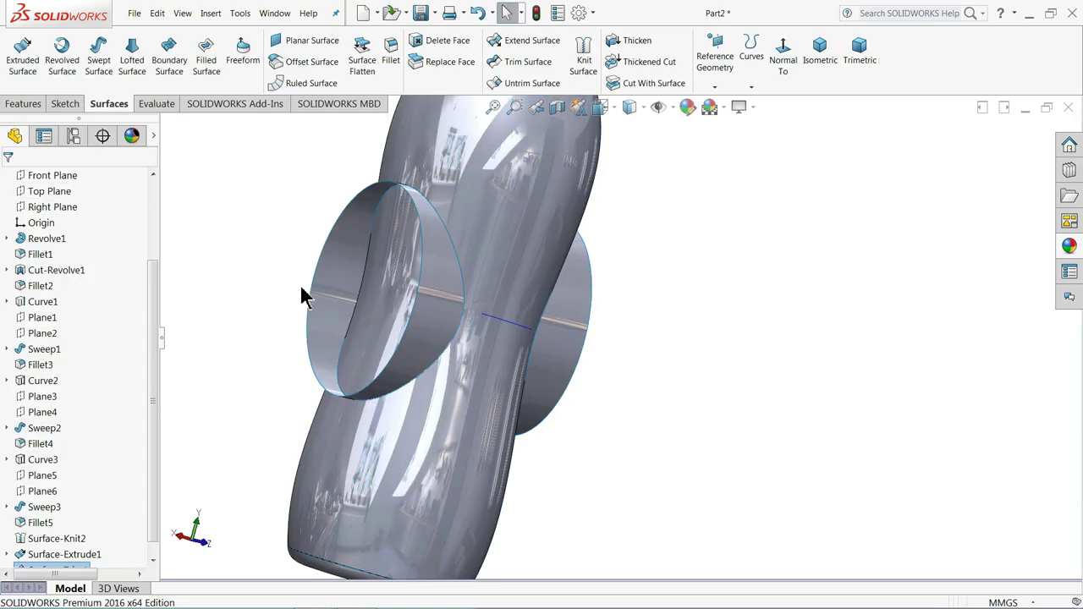
mouse_move(299, 295)
middle_down()
mouse_move(242, 278)
mouse_move(181, 307)
mouse_move(437, 350)
mouse_move(472, 378)
middle_up()
- Hide the Surface-Extrude1 elliptical cylinder
click(499, 334)
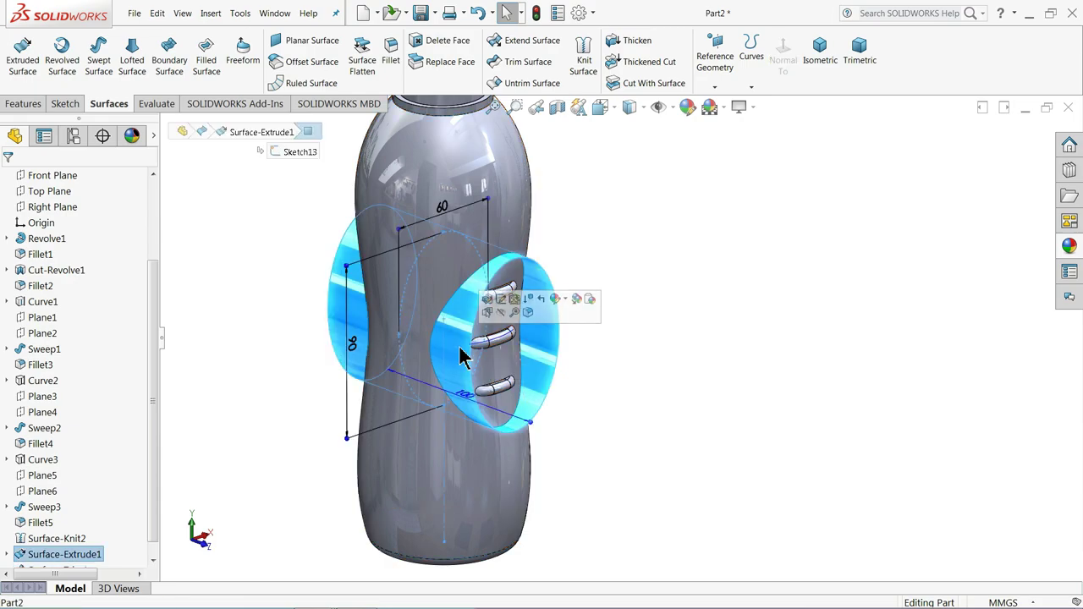
click(501, 315)
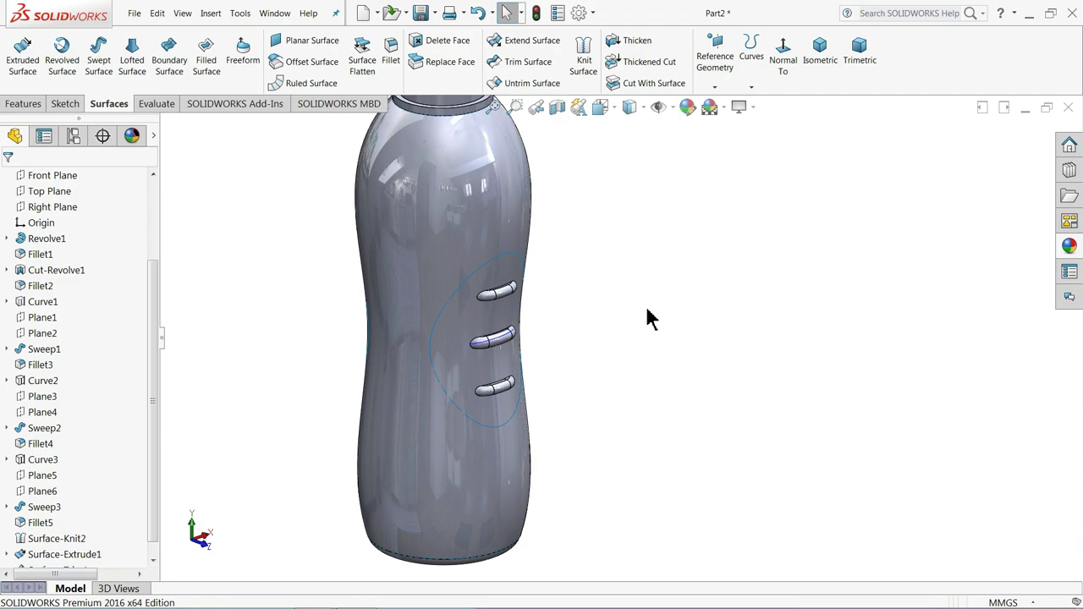
scroll(645, 316, up, 3)
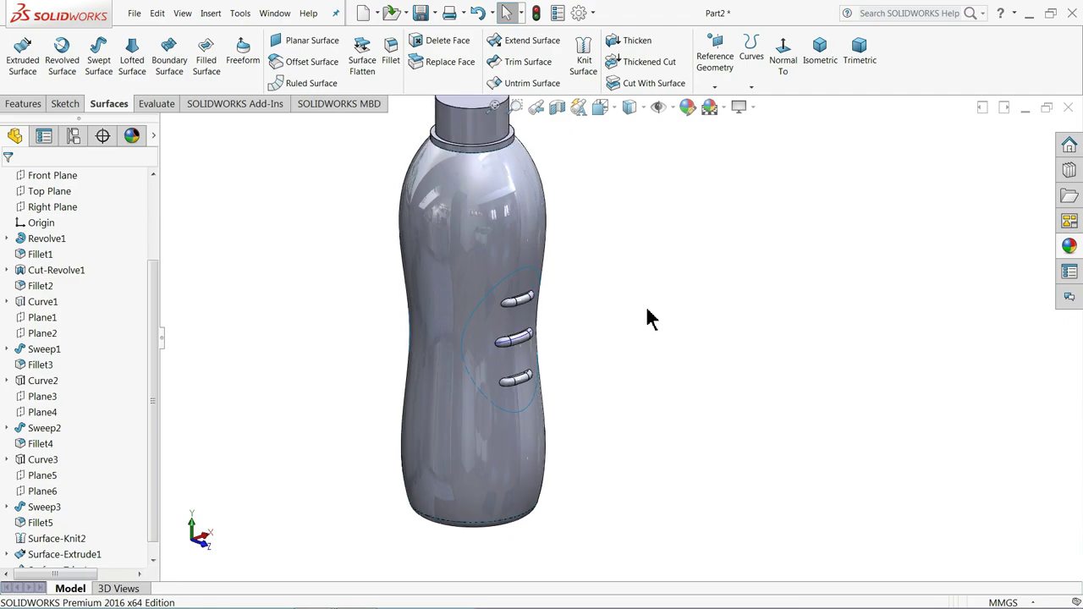
- Start a new sketch on the Front Plane, viewed Normal To
click(34, 175)
click(39, 157)
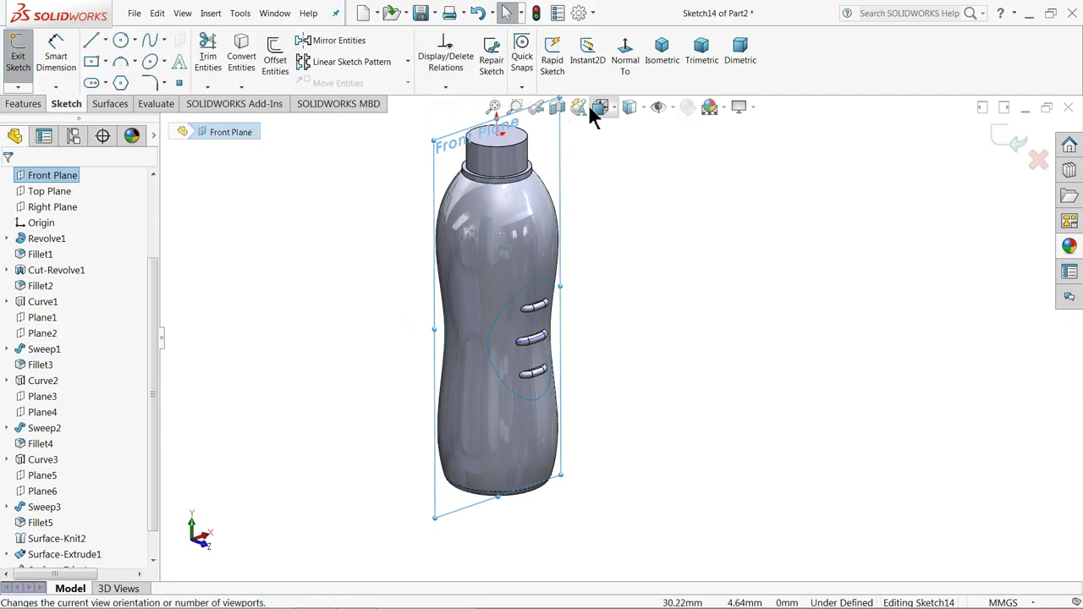
click(624, 58)
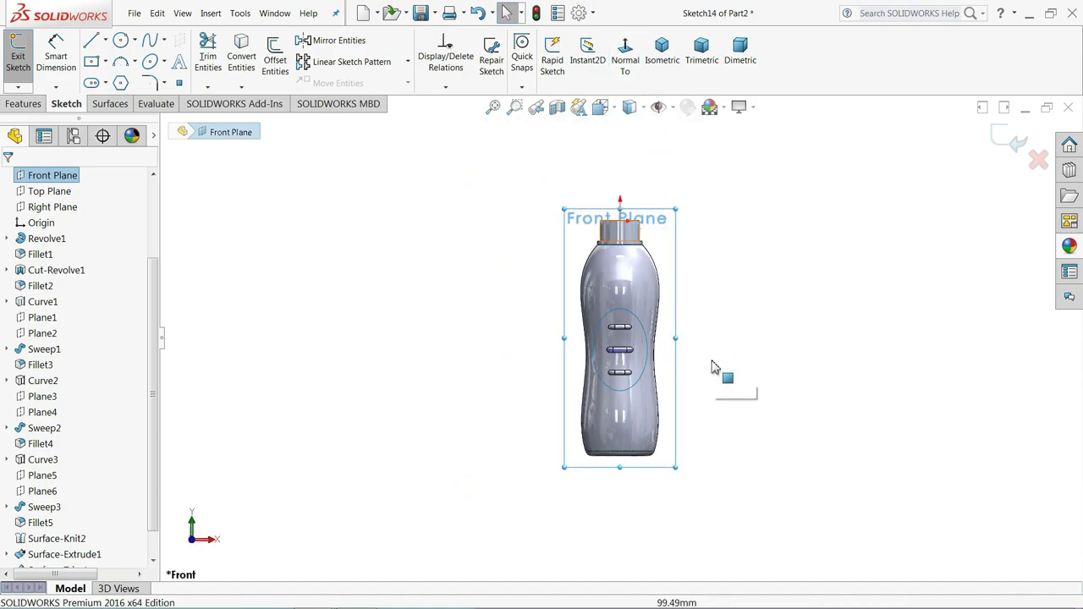
scroll(688, 476, down, 2)
scroll(689, 477, down, 2)
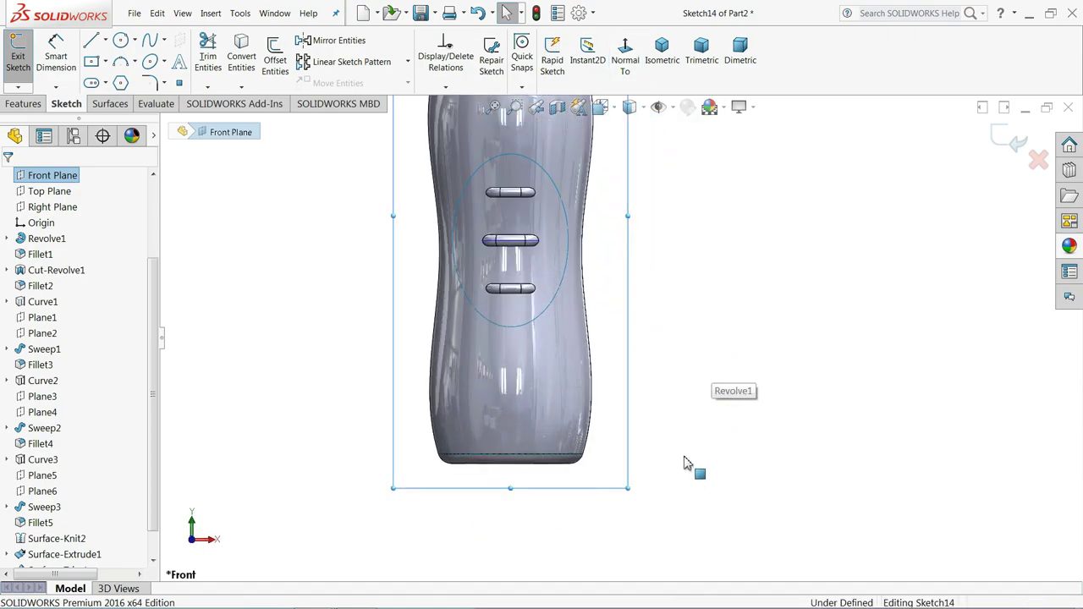
- Draw a vertical line from the bottle's bottom centre up toward the grip
click(105, 39)
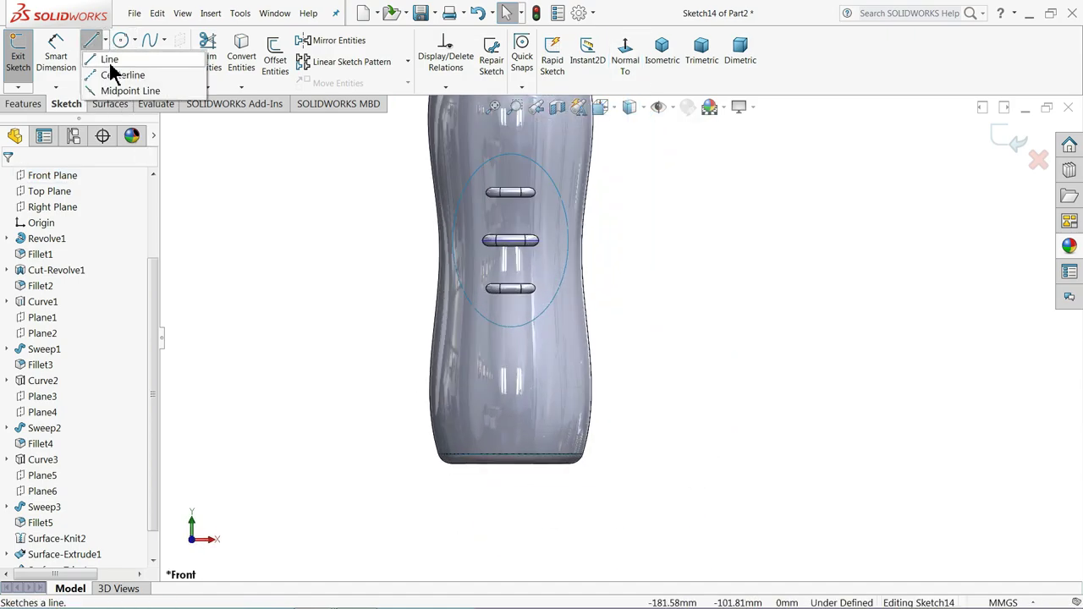
click(108, 58)
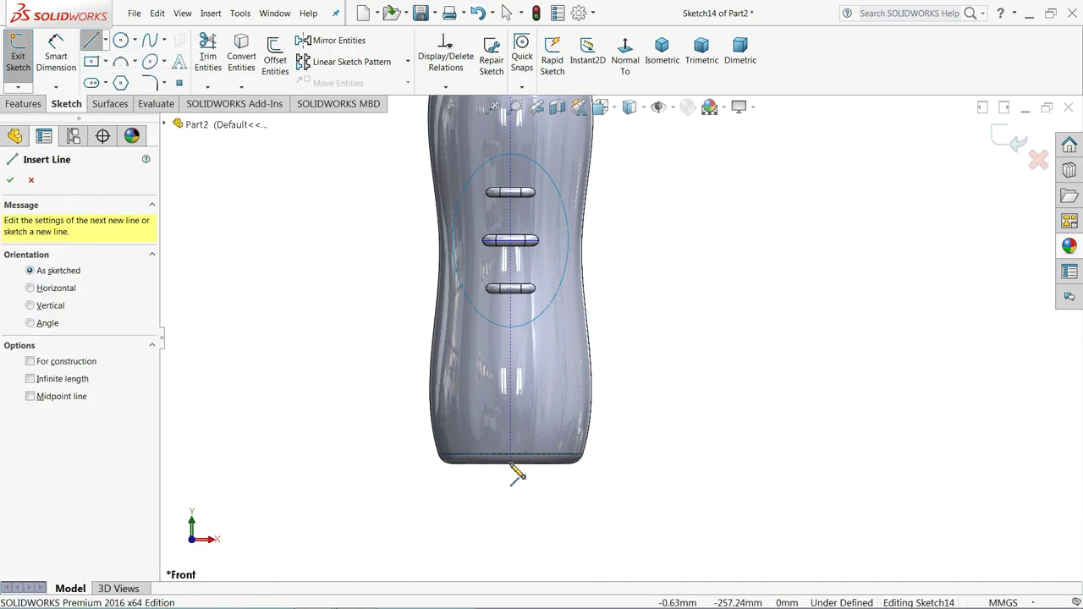
scroll(516, 470, down, 3)
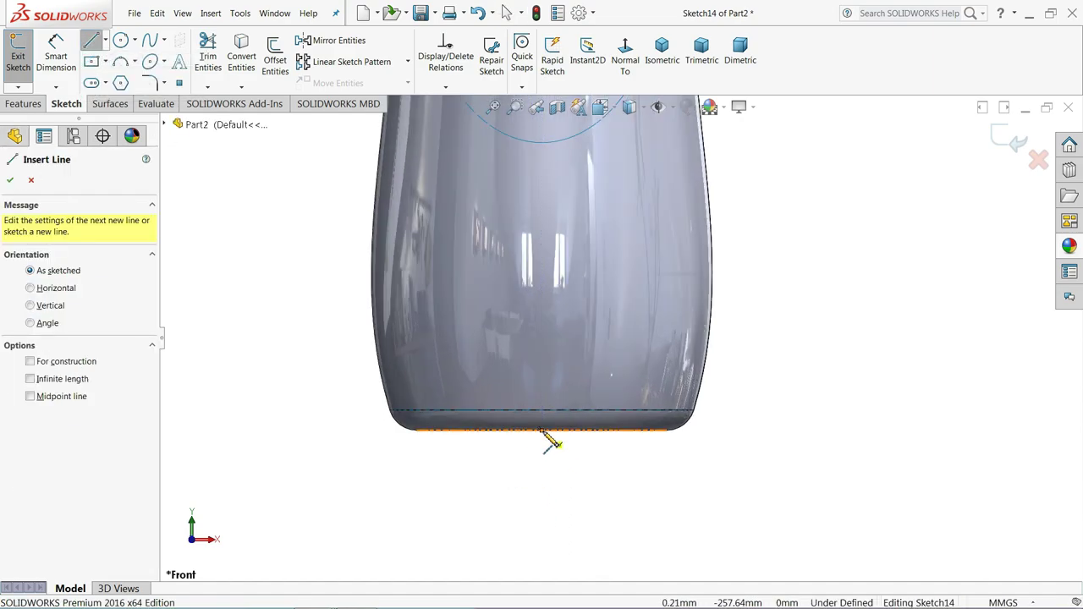
click(541, 430)
click(542, 122)
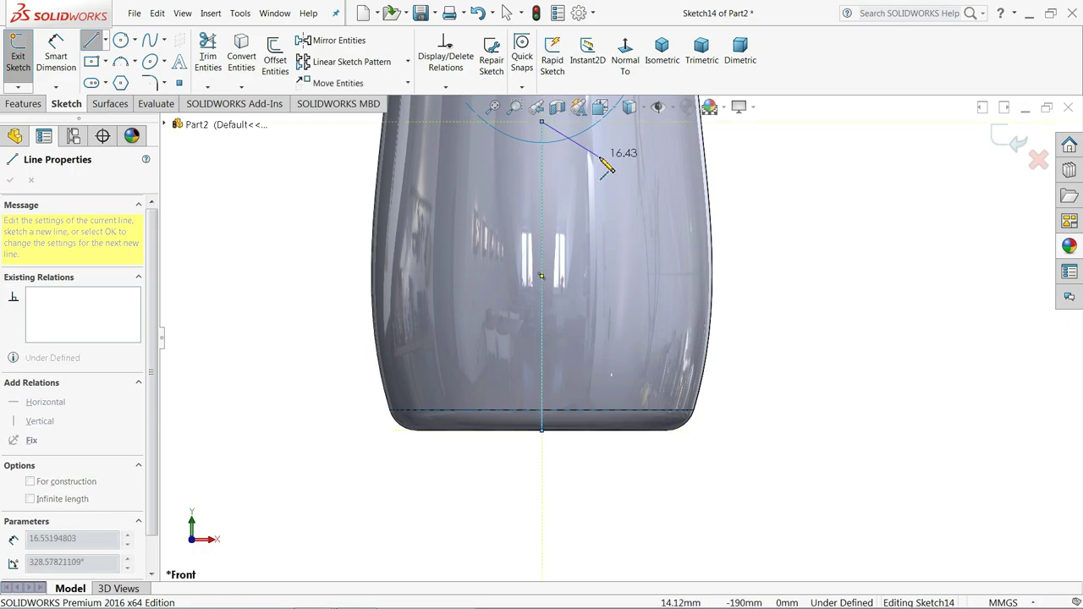
right_click(607, 167)
click(624, 165)
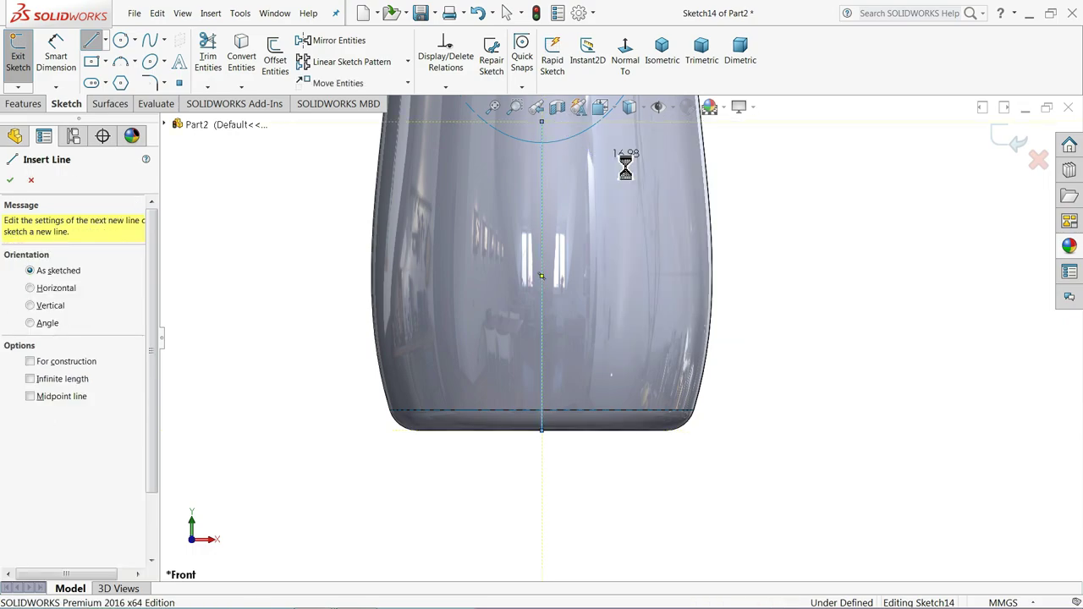
- Draw a horizontal line across the centre joined to an angled line rising to the upper right
click(91, 42)
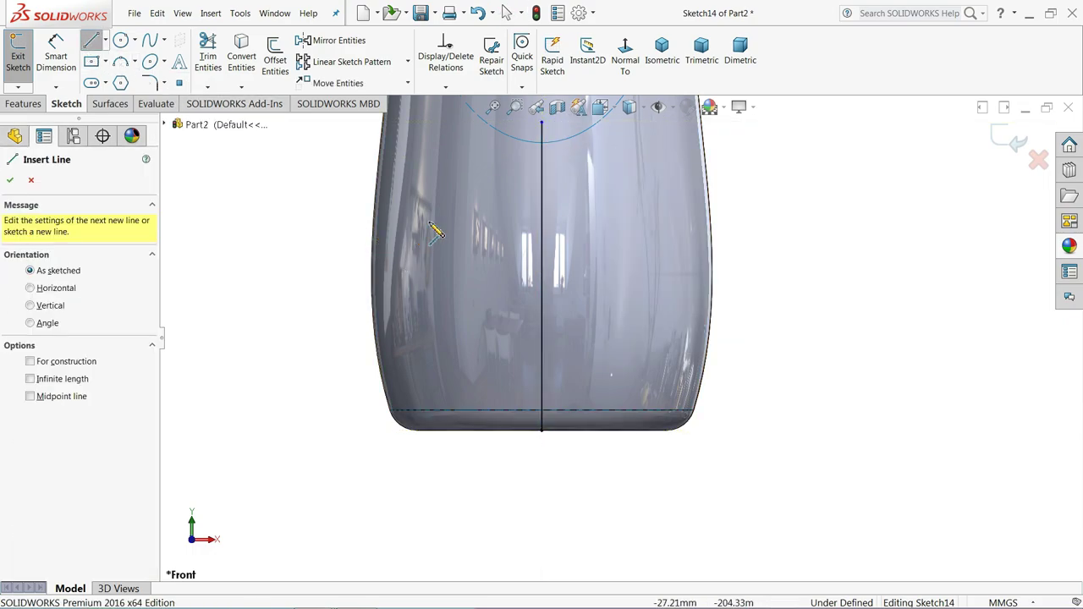
click(448, 292)
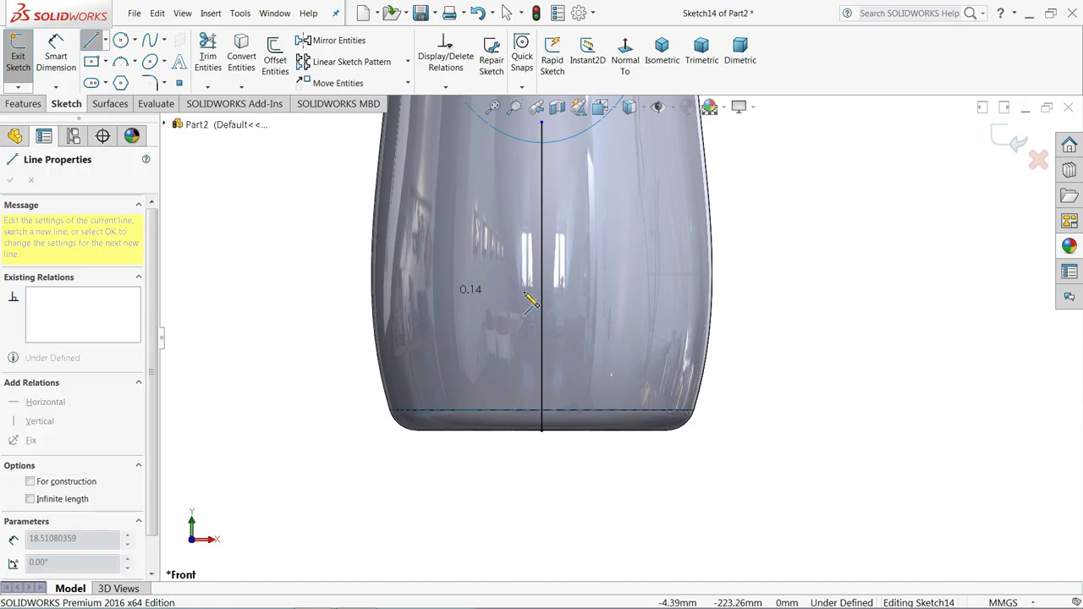
click(629, 292)
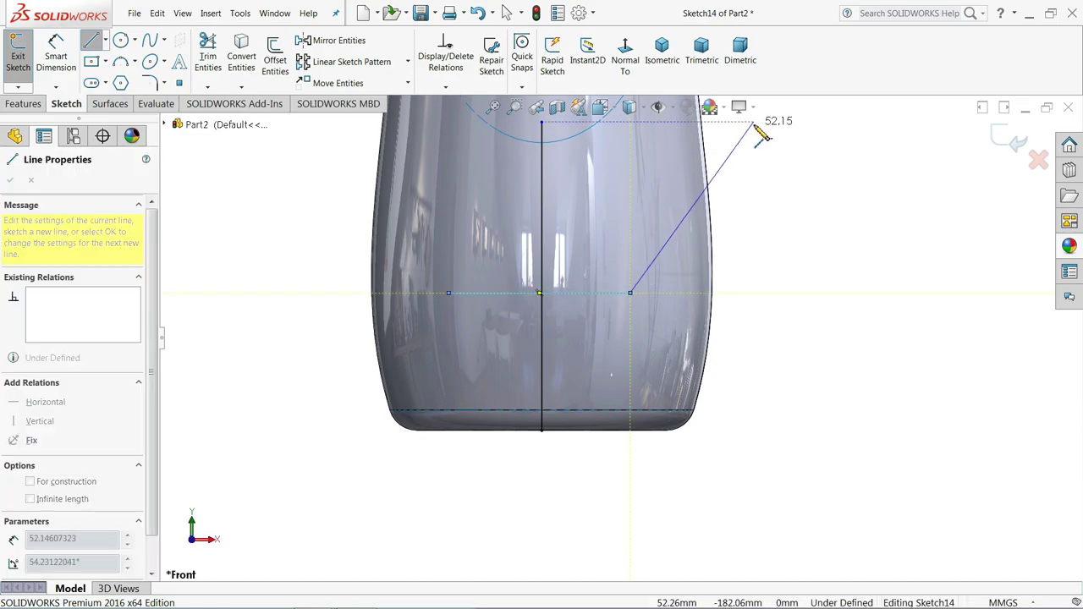
scroll(713, 222, up, 2)
click(712, 178)
right_click(770, 186)
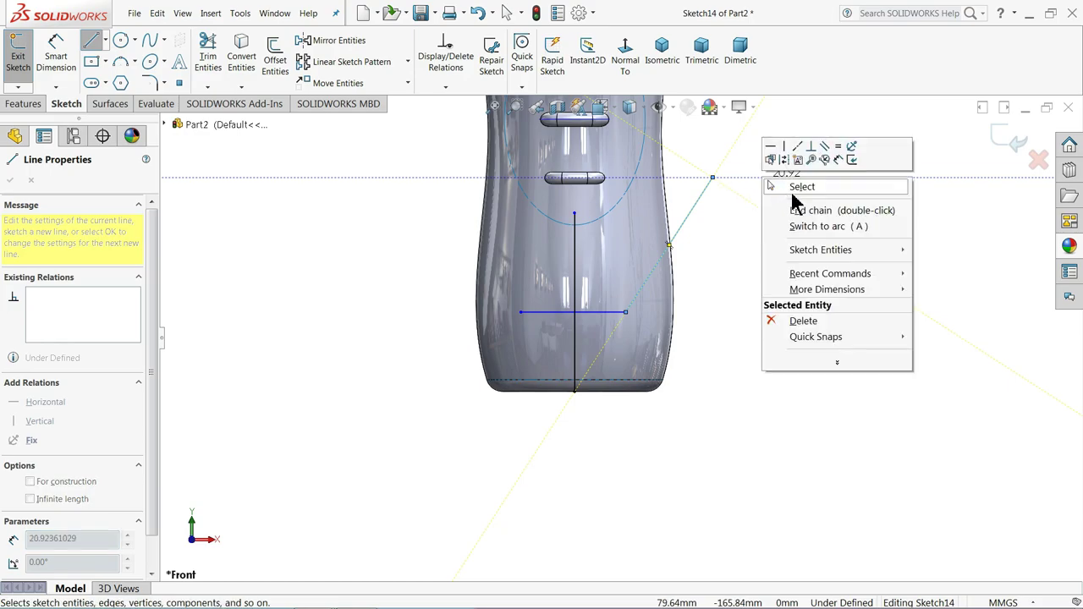
click(790, 187)
scroll(609, 278, down, 3)
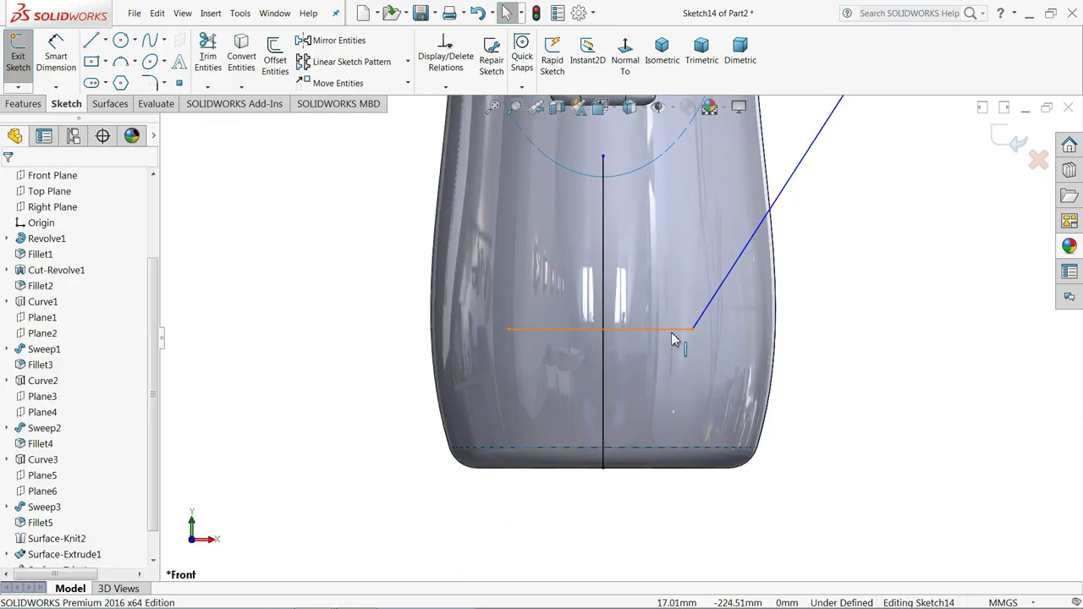
- Make the vertical line a construction centreline and the horizontal line's endpoints symmetric about it
click(606, 290)
click(654, 251)
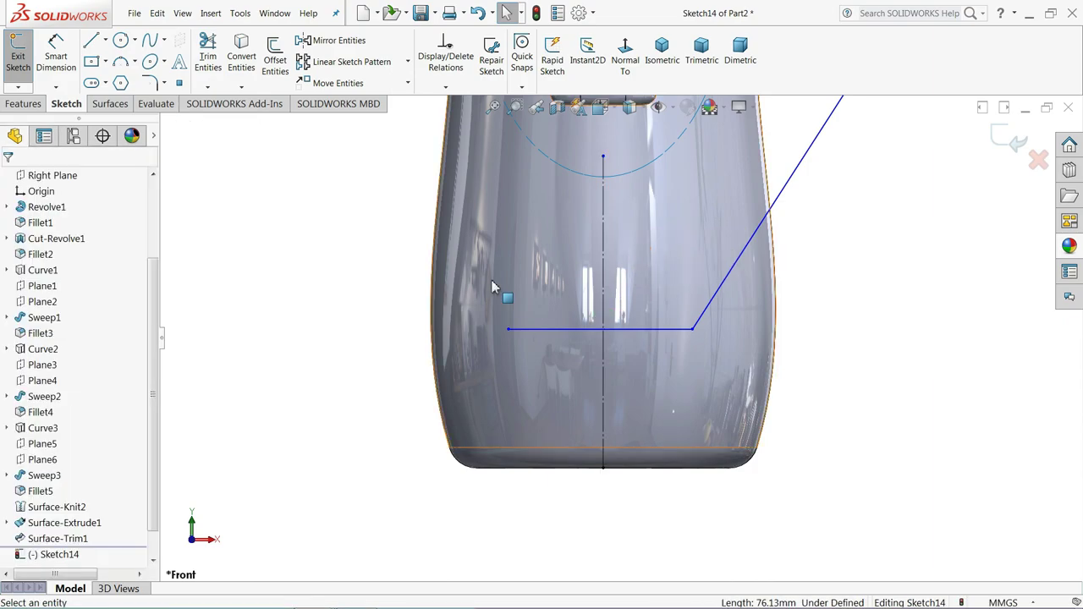
click(693, 330)
ctrl+click(507, 330)
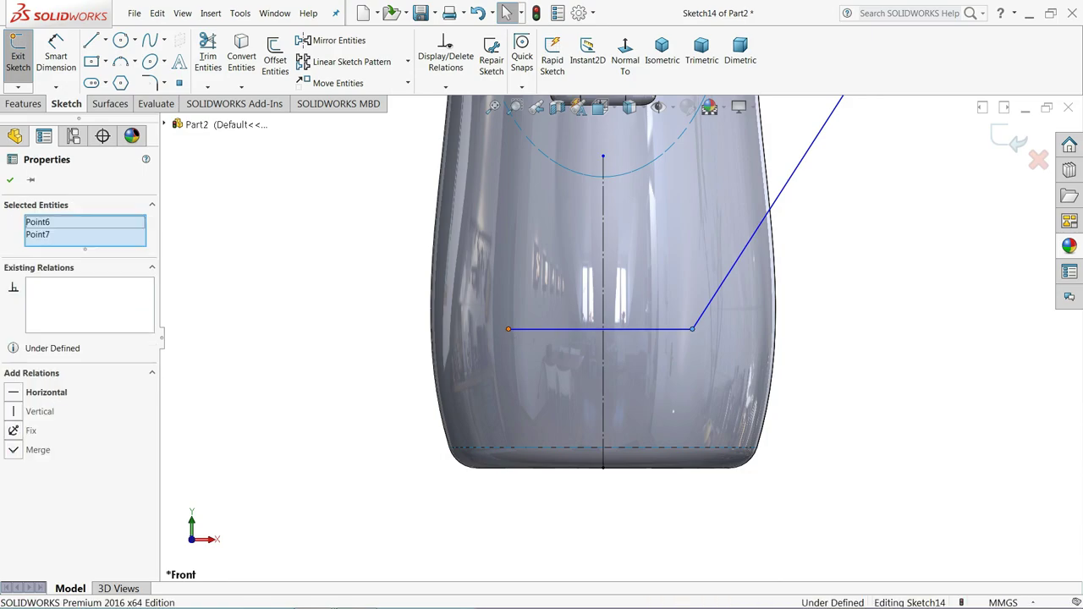
ctrl+click(602, 342)
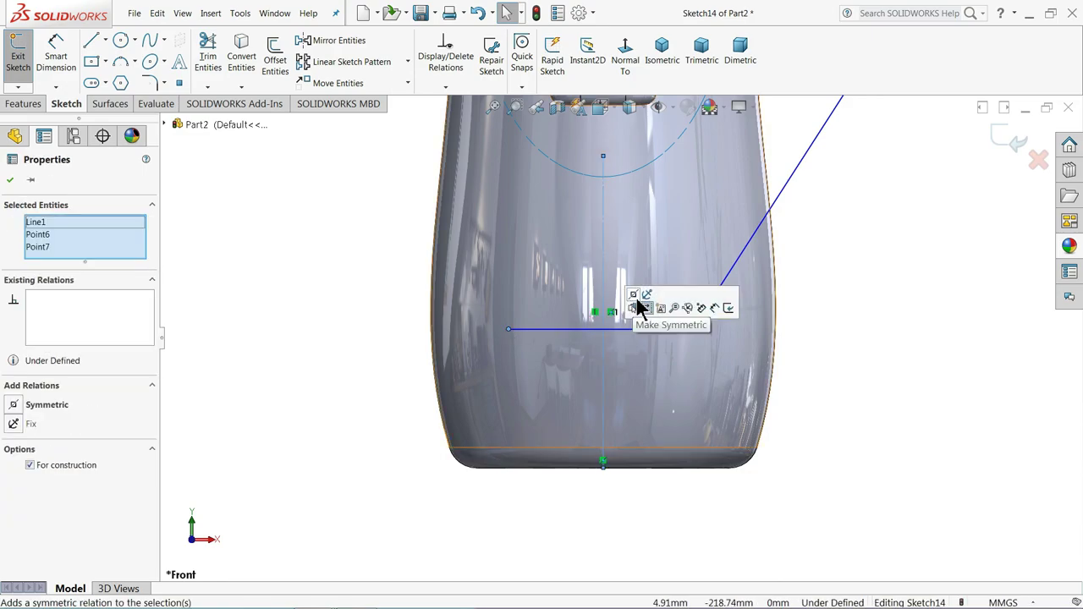
click(633, 294)
click(353, 270)
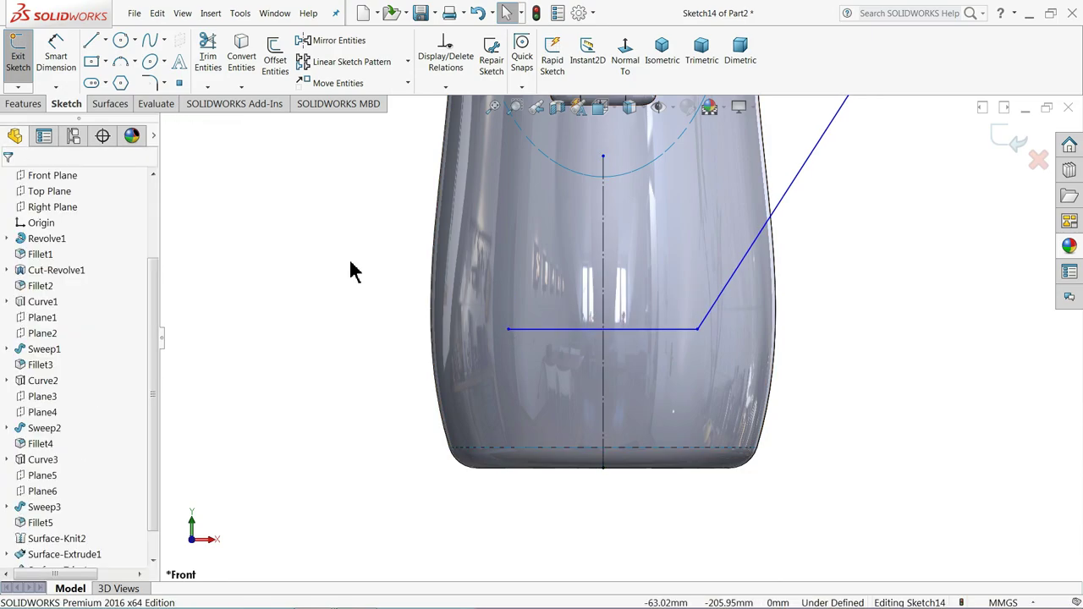
- Dimension the horizontal line to 40 mm and the inclined line at 130° to it
click(78, 82)
click(647, 330)
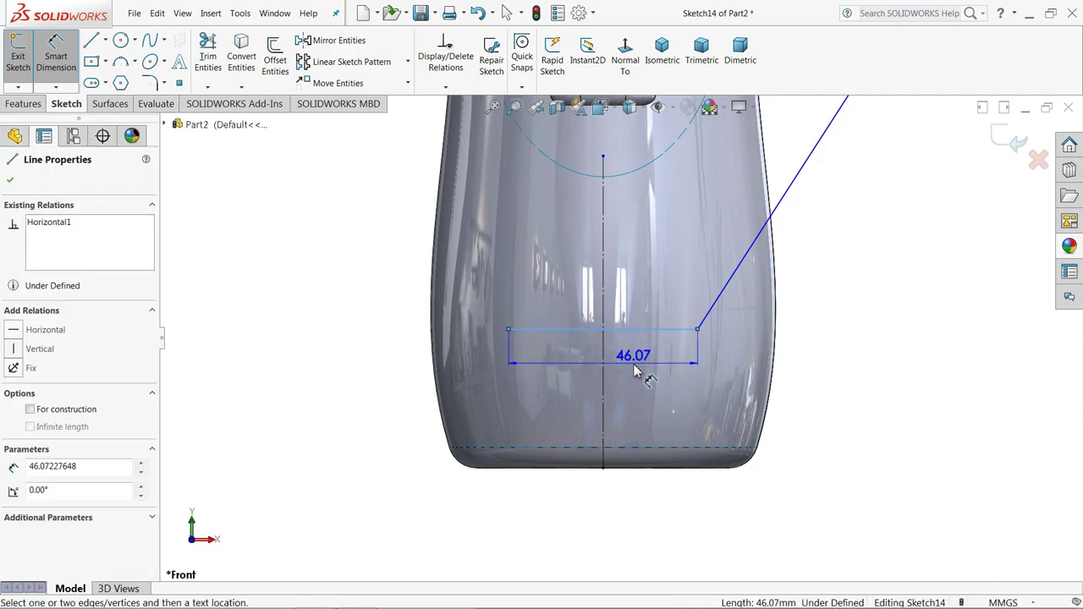
click(636, 372)
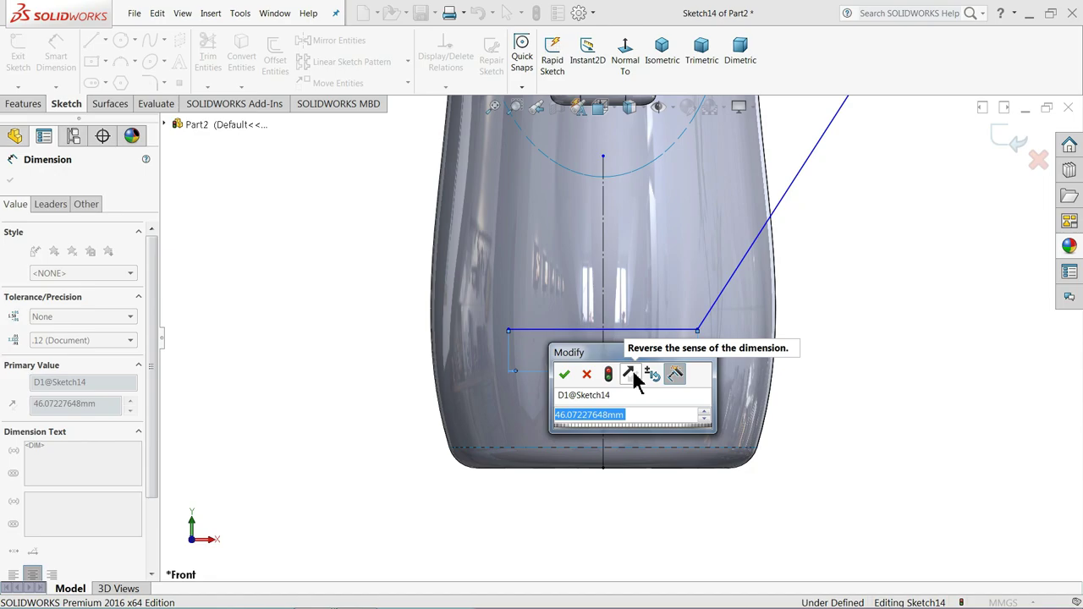
text(40)
key(Return)
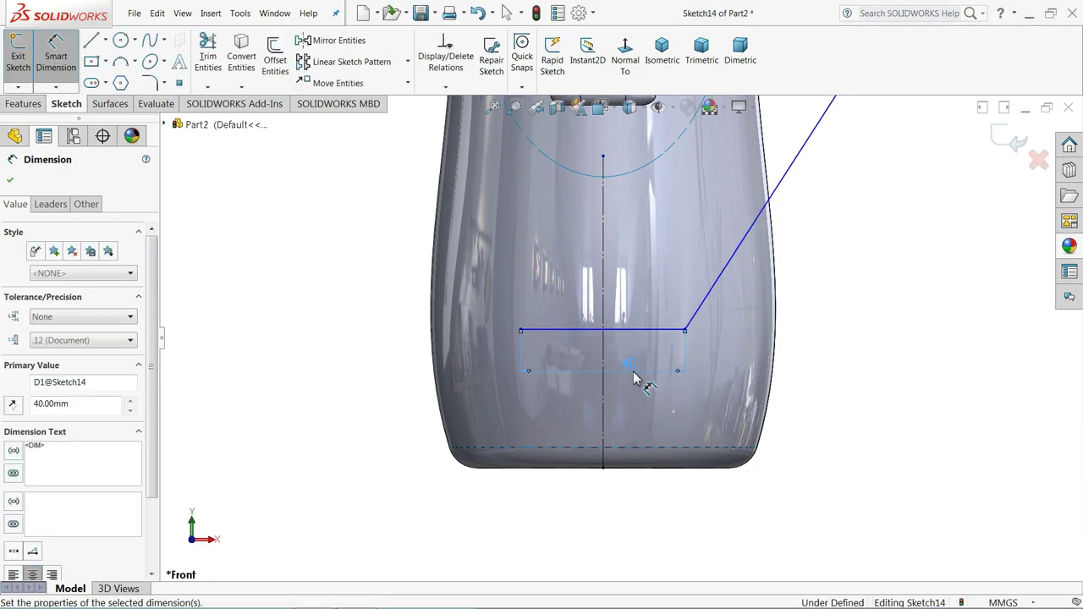
click(670, 330)
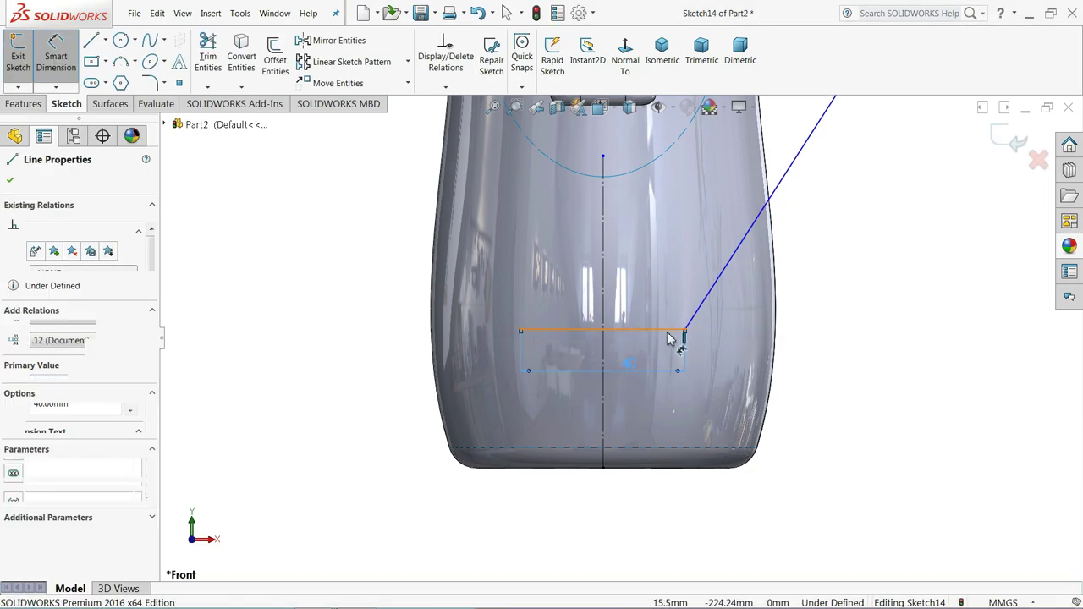
click(706, 304)
click(688, 290)
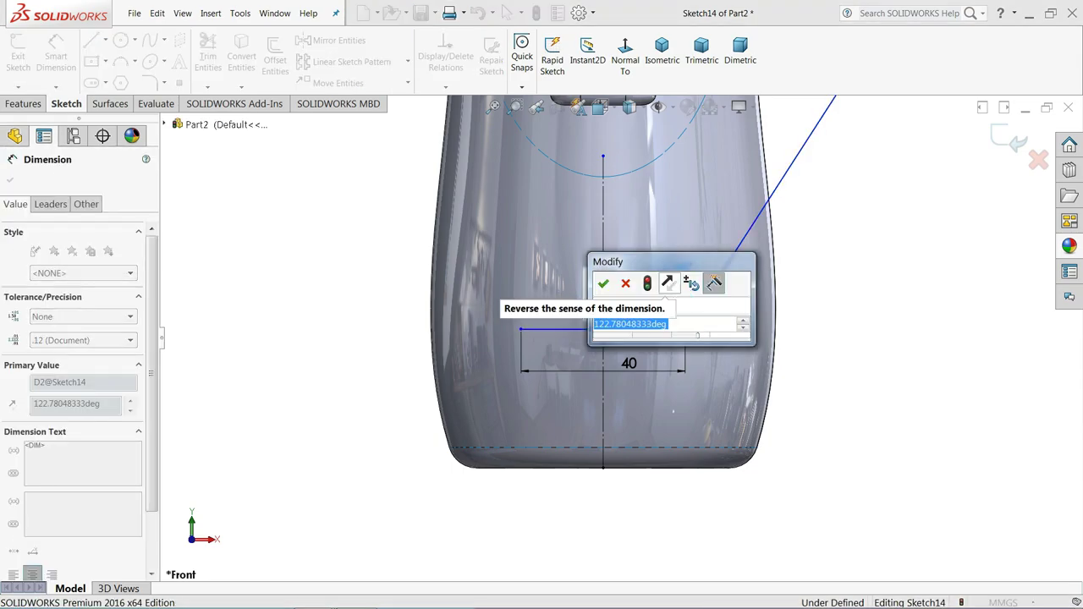
text(130)
key(Return)
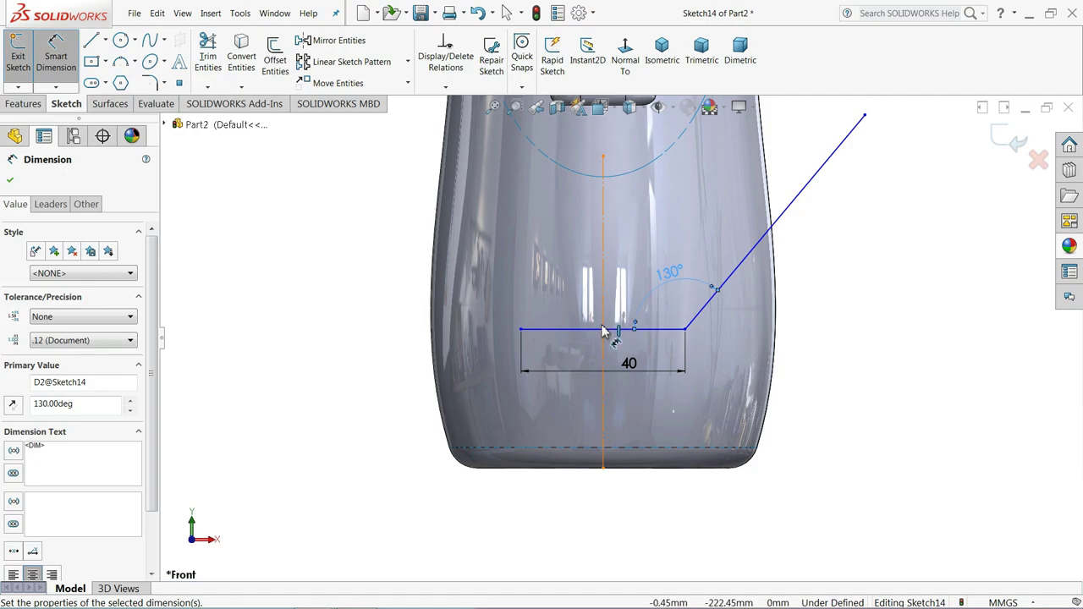
- Place the 40 mm base line 30 mm above the bottle's bottom edge
click(603, 329)
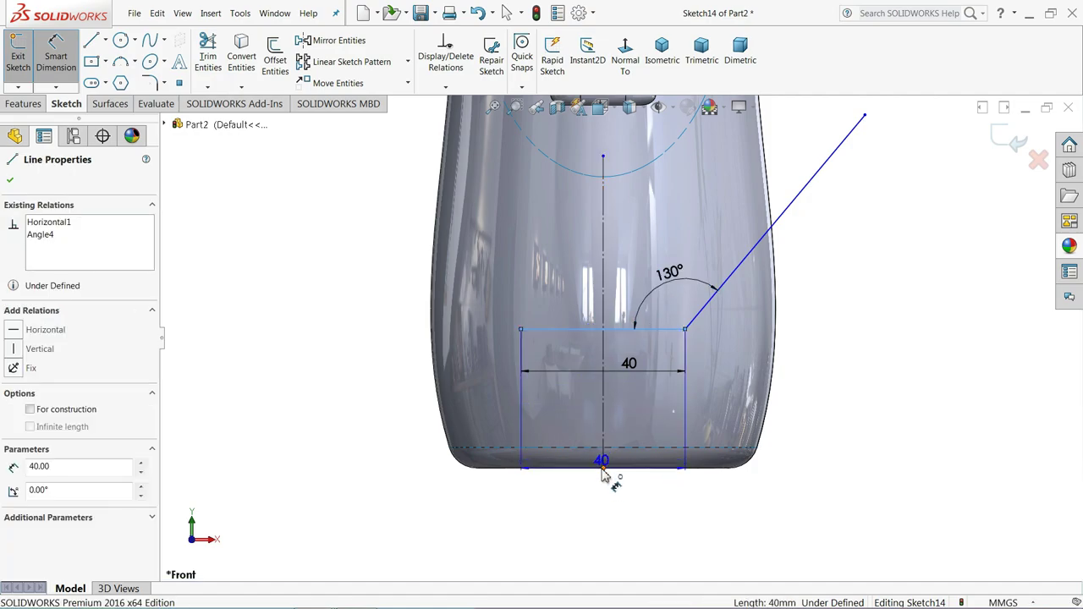
click(601, 467)
click(350, 415)
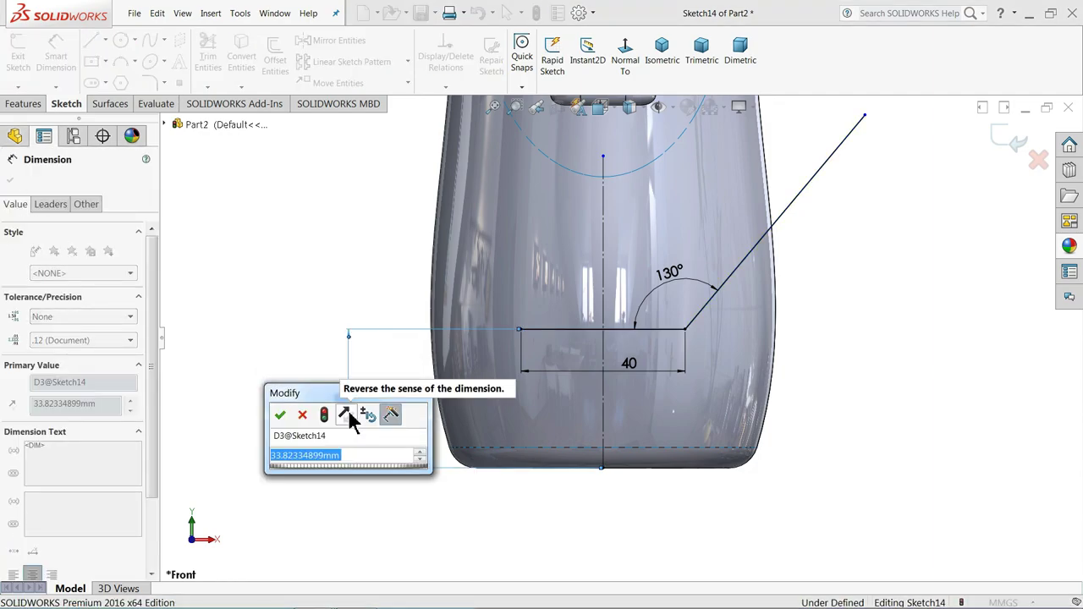
text(30)
key(Return)
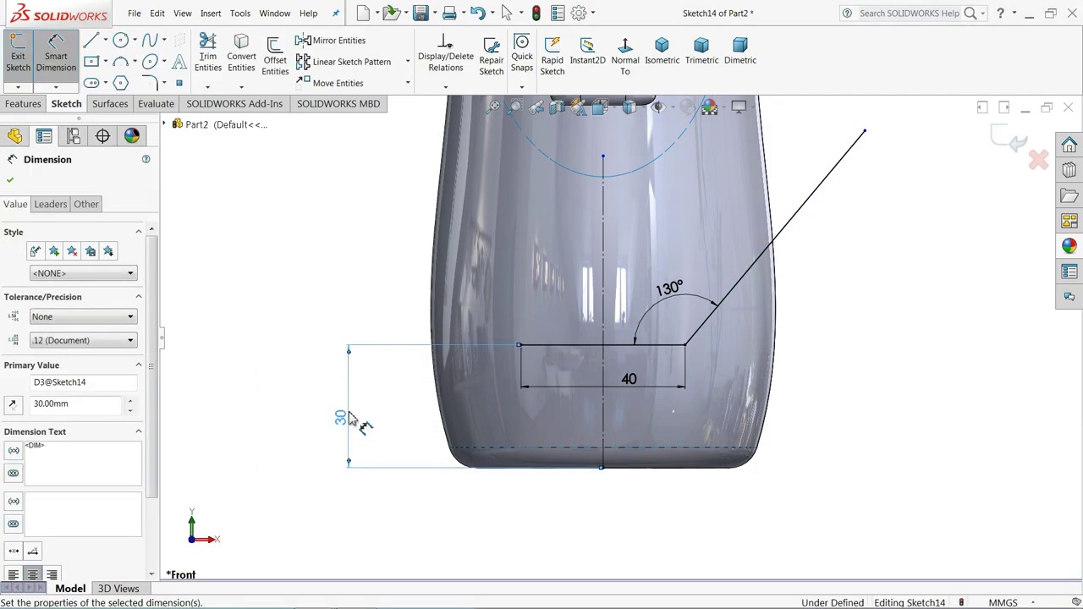
key(Escape)
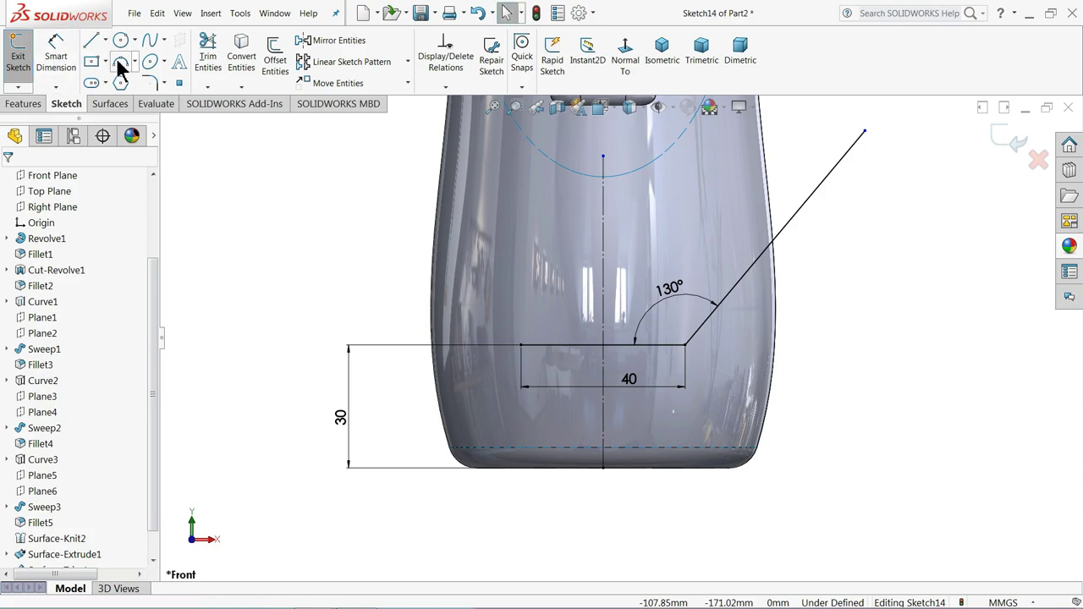
click(349, 43)
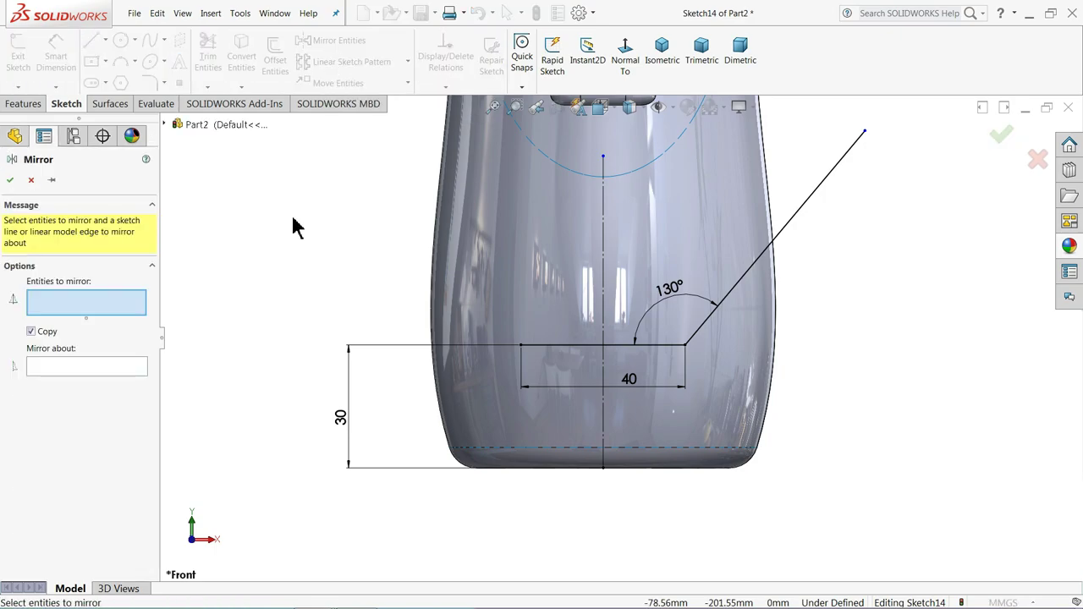
- Mirror the inclined line Line4 across centreline Line1
click(759, 264)
click(90, 369)
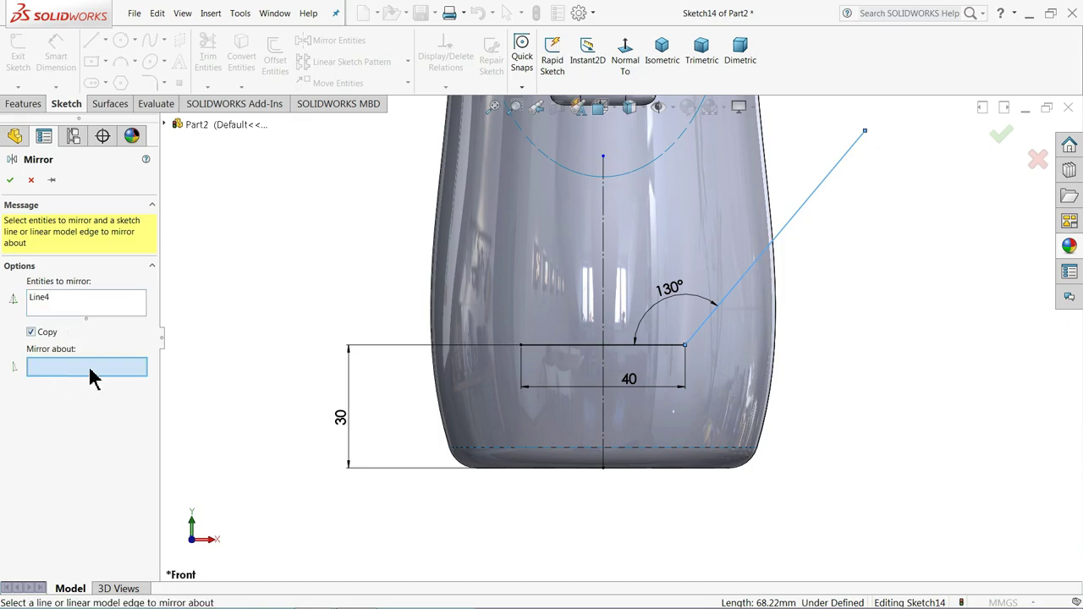
click(603, 296)
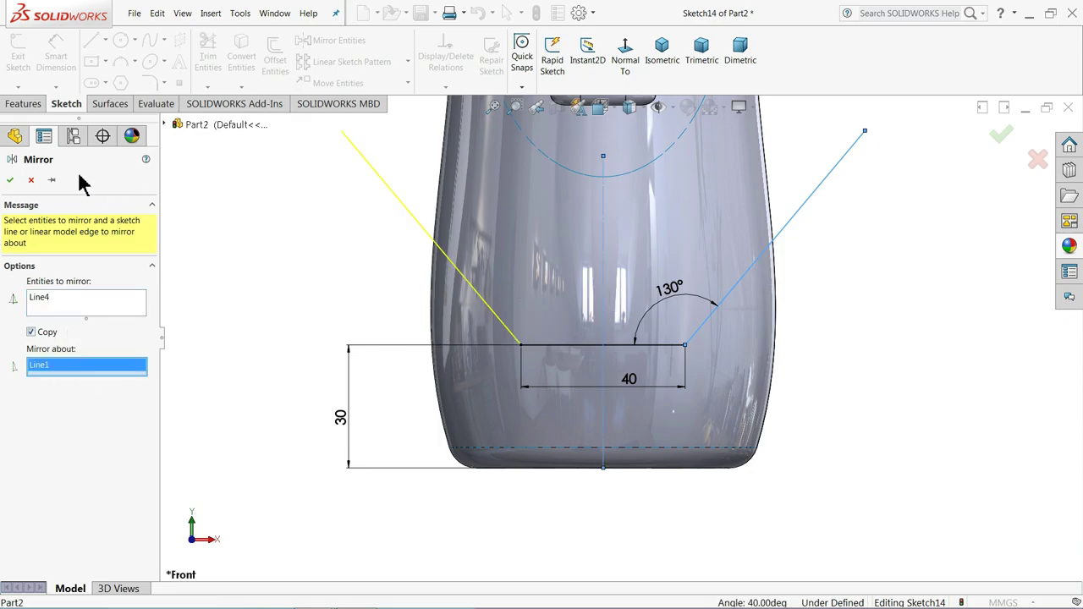
click(11, 181)
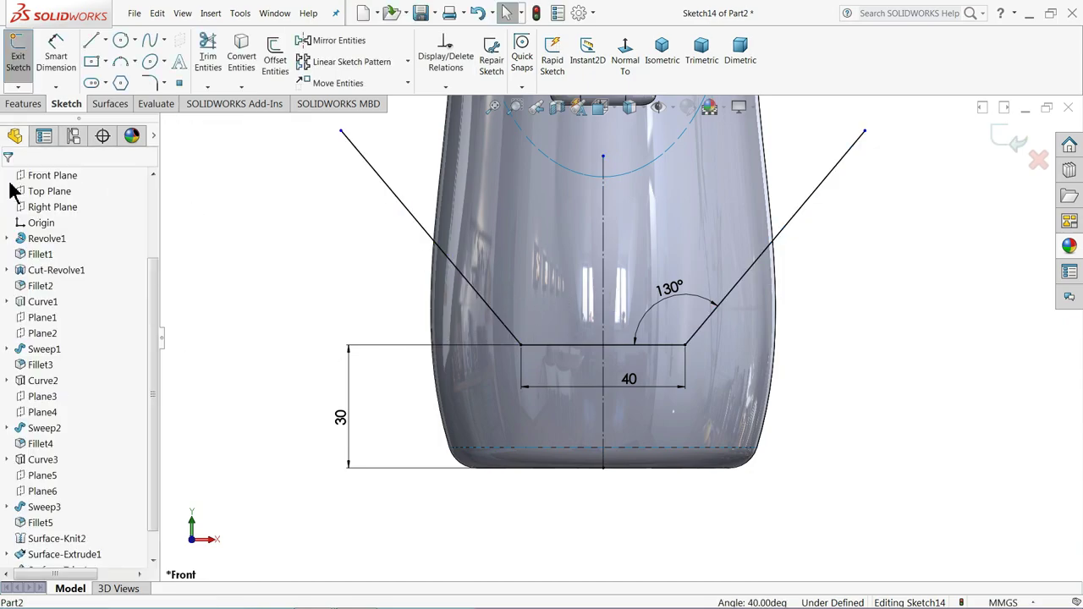
- Round both lower corners of the profile with 20 mm sketch fillets
click(150, 84)
text(20)
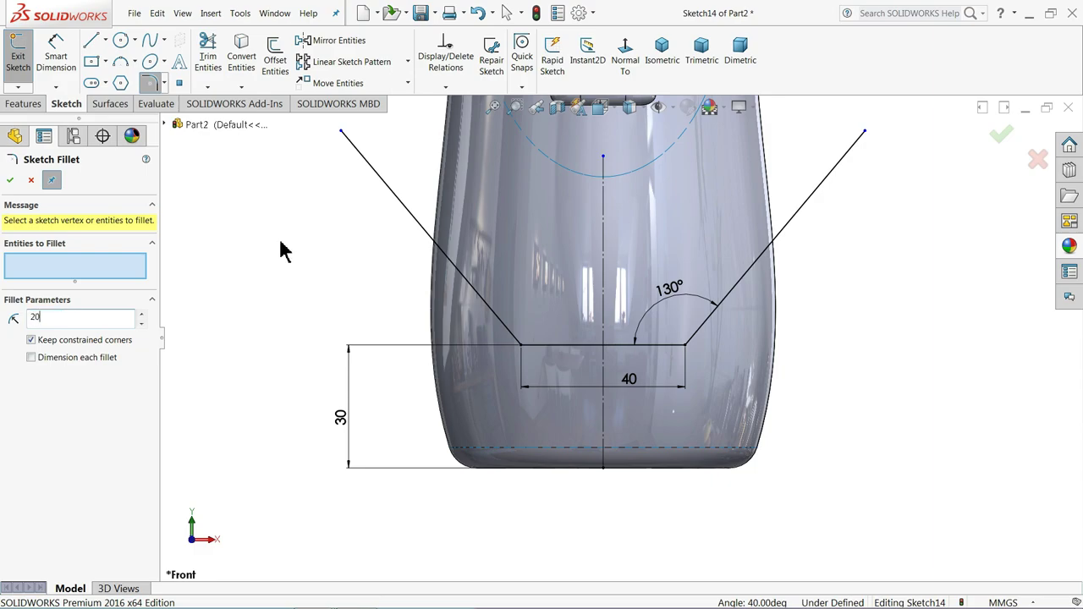
key(Return)
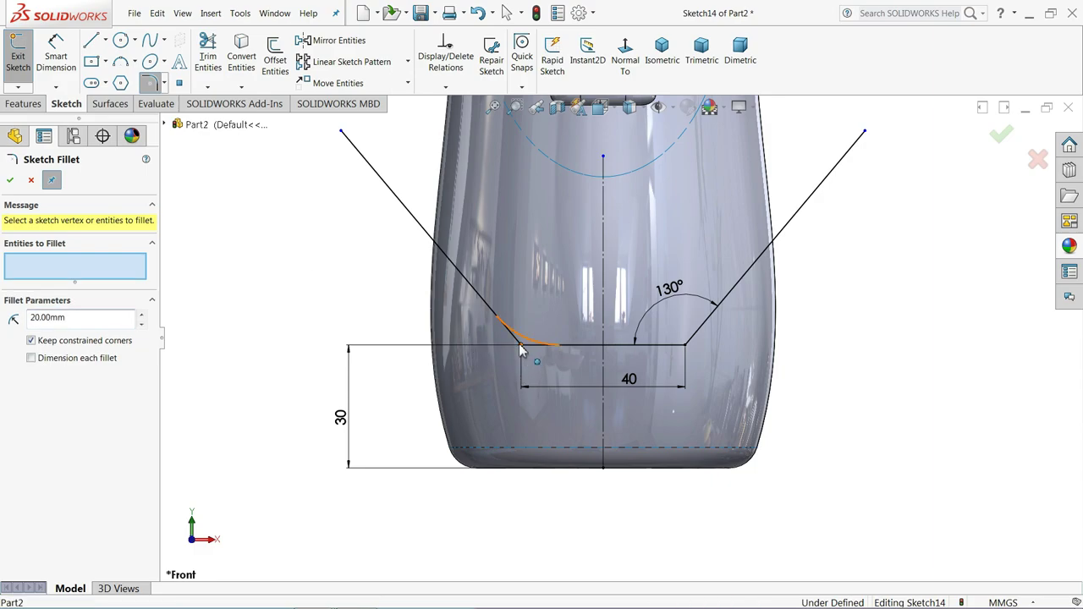
click(519, 345)
click(686, 346)
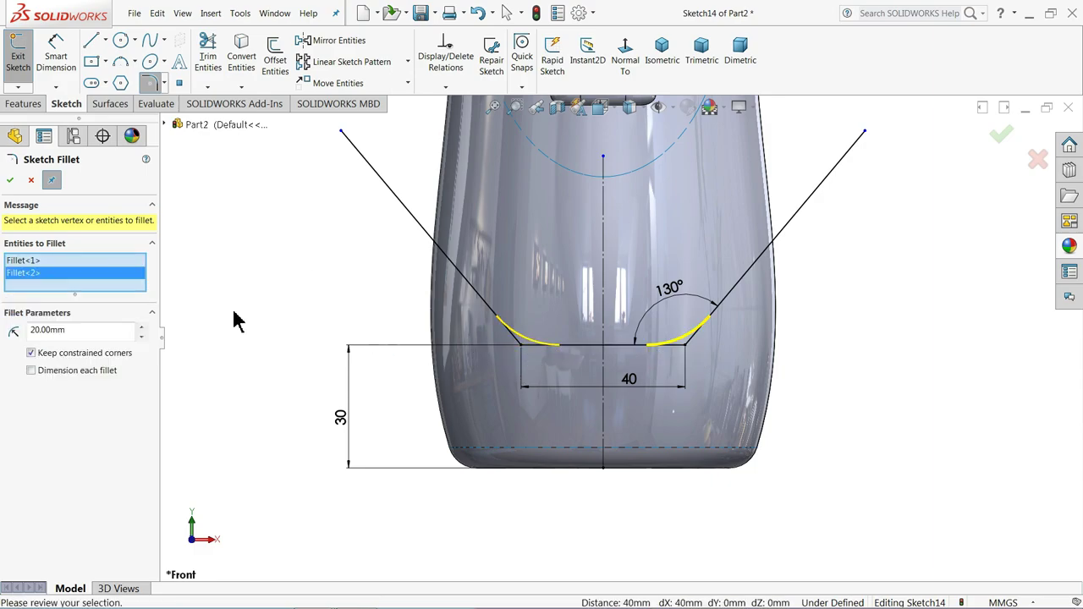
click(10, 181)
click(11, 181)
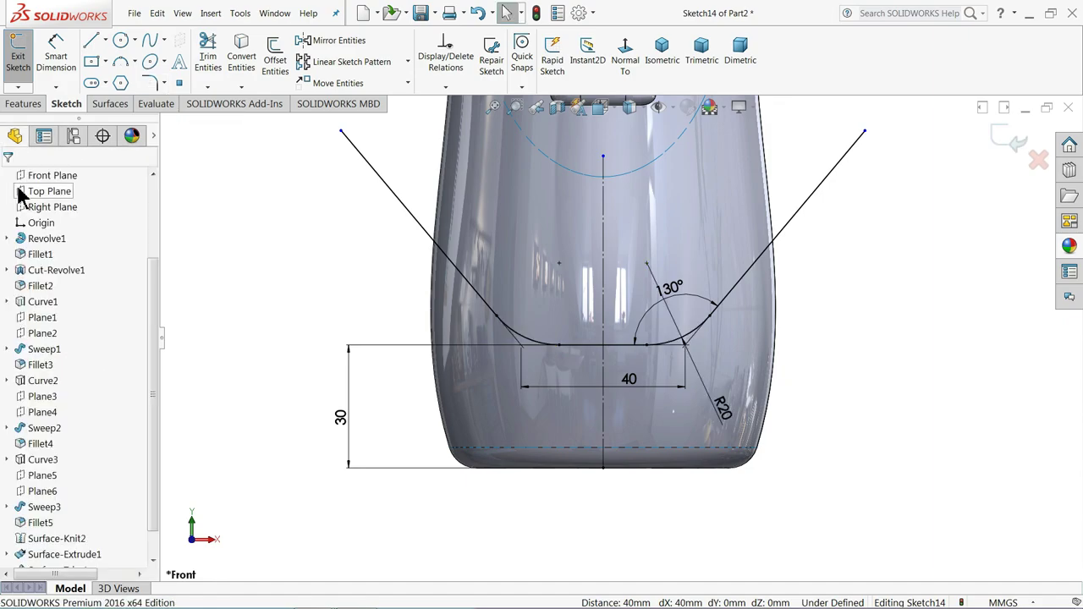
key(z)
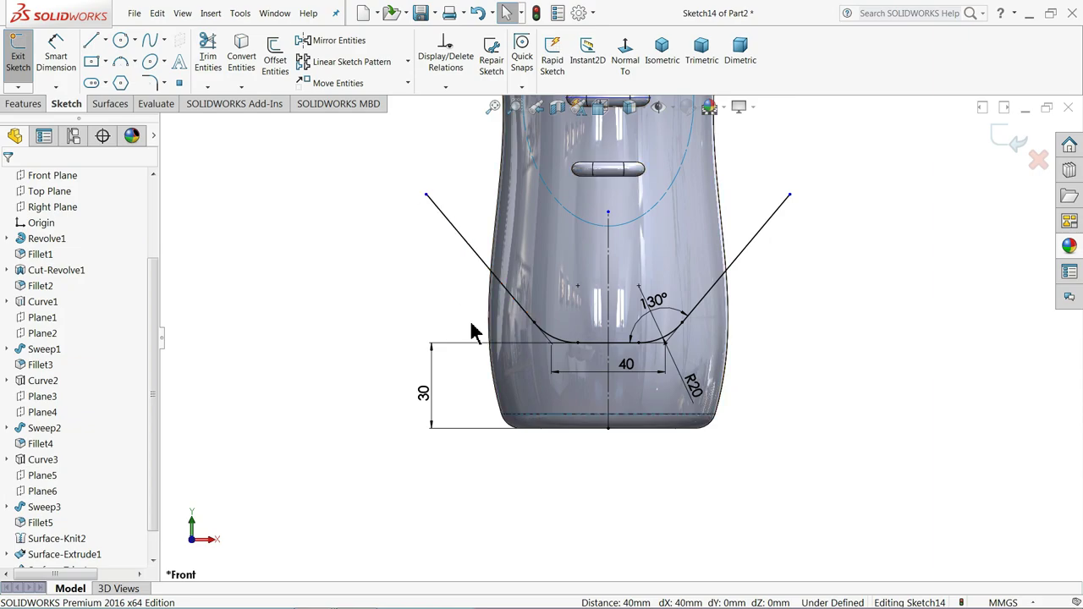
key(z)
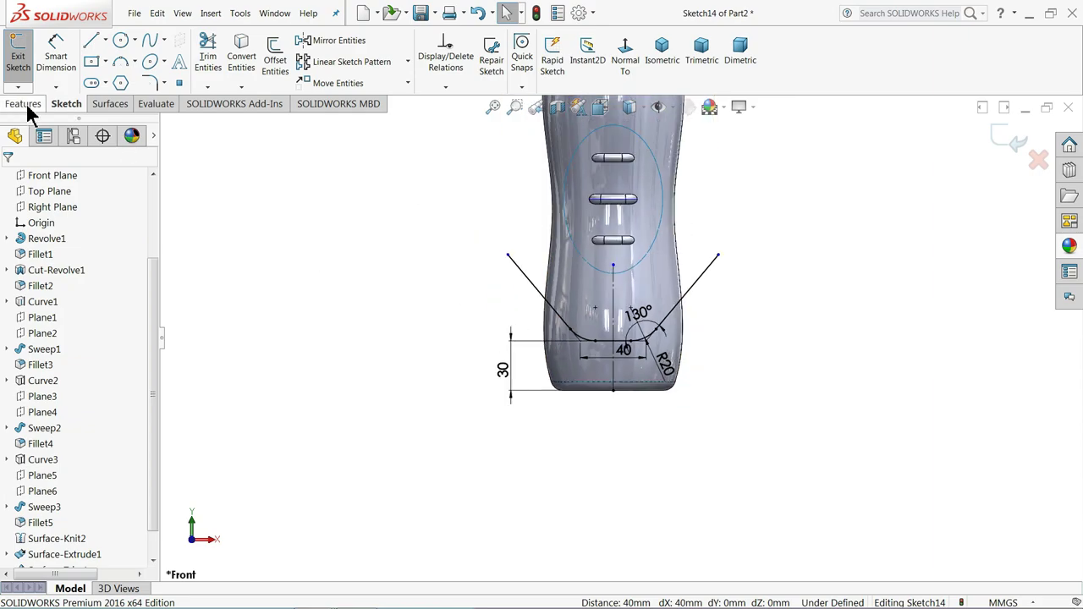
- Extrude Sketch14's V-shaped profile as a surface 110 mm deep with a Mid Plane end condition
click(109, 103)
click(34, 68)
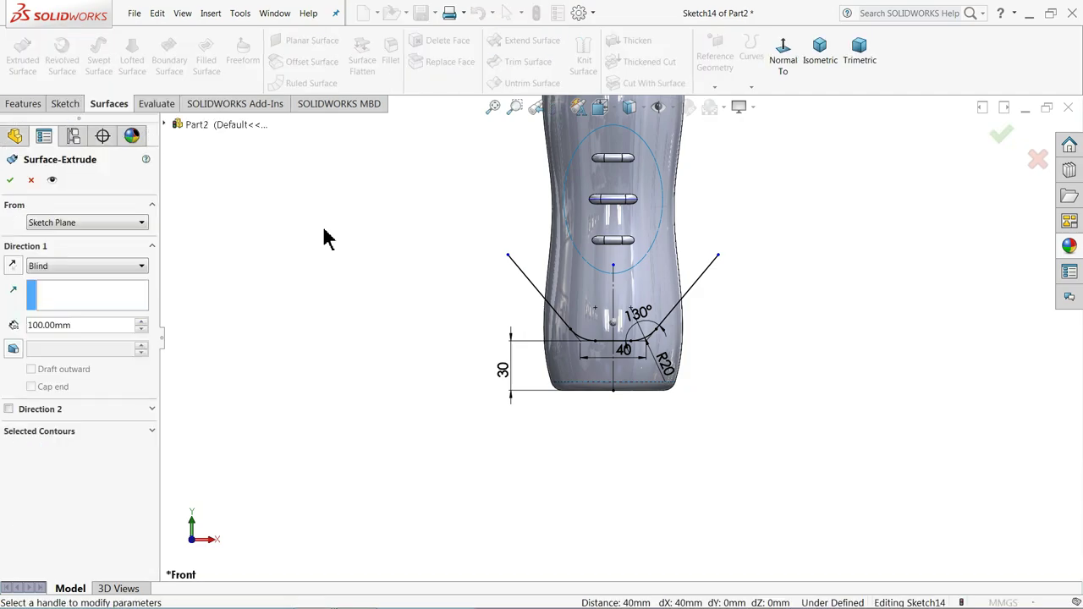
middle_drag(329, 239, 626, 300)
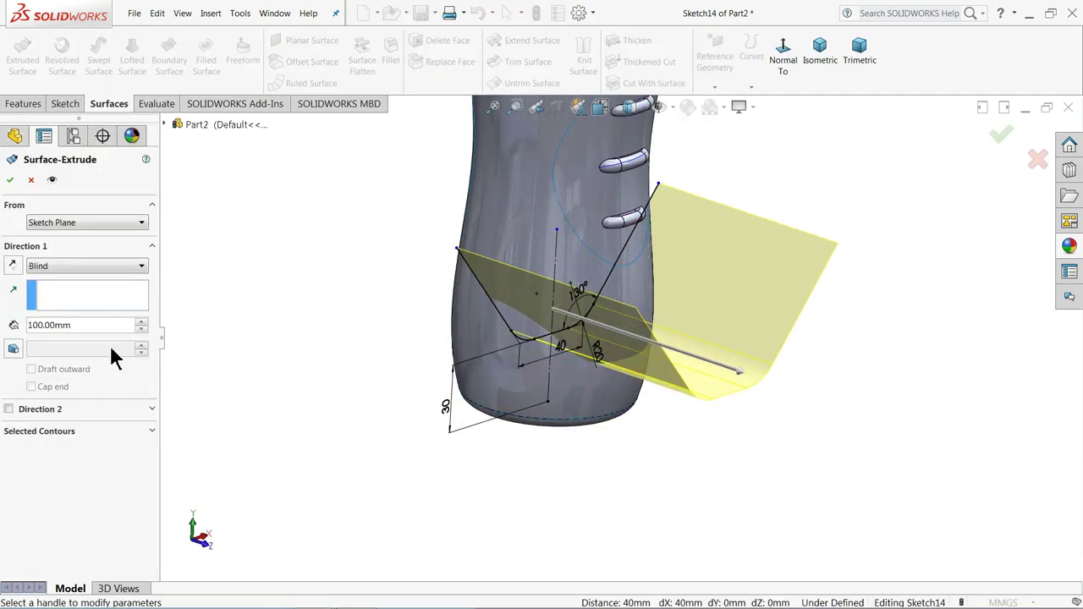
text(110)
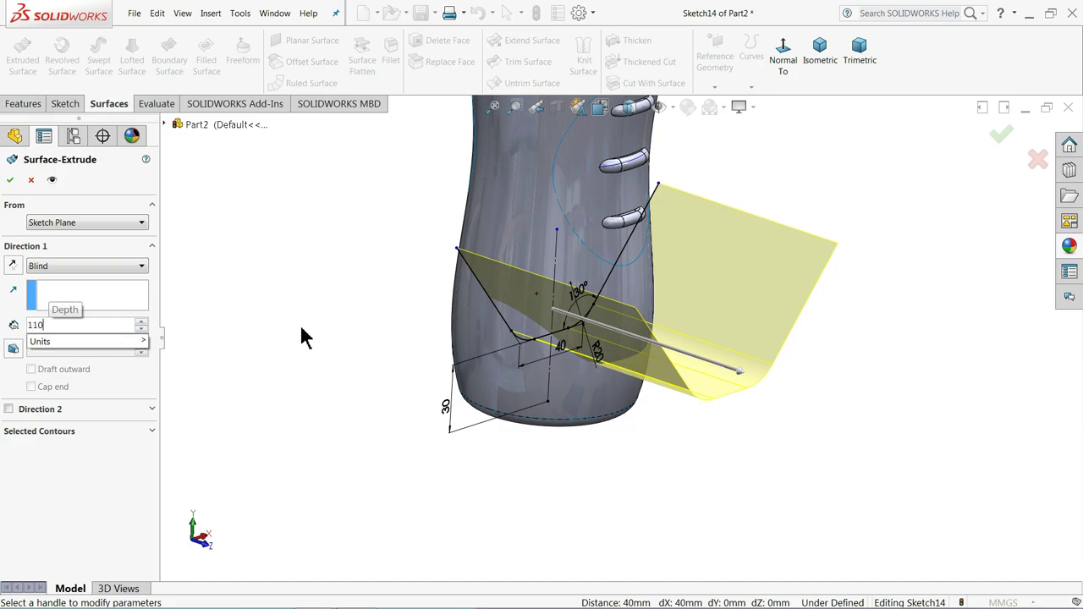
key(Return)
click(53, 269)
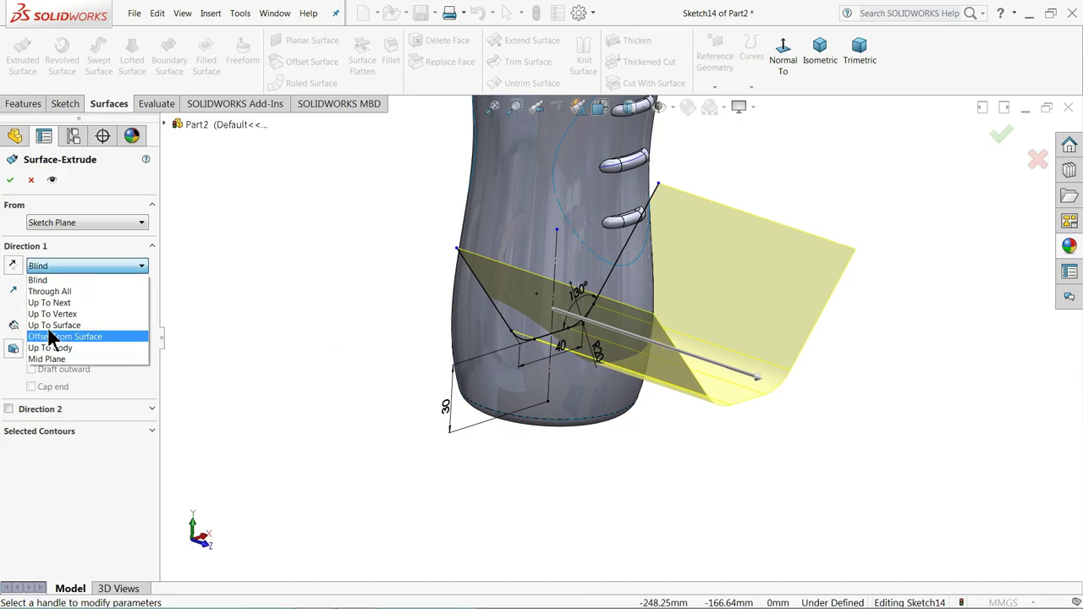
click(49, 372)
mouse_move(386, 332)
middle_down()
mouse_move(355, 318)
mouse_move(389, 335)
middle_up()
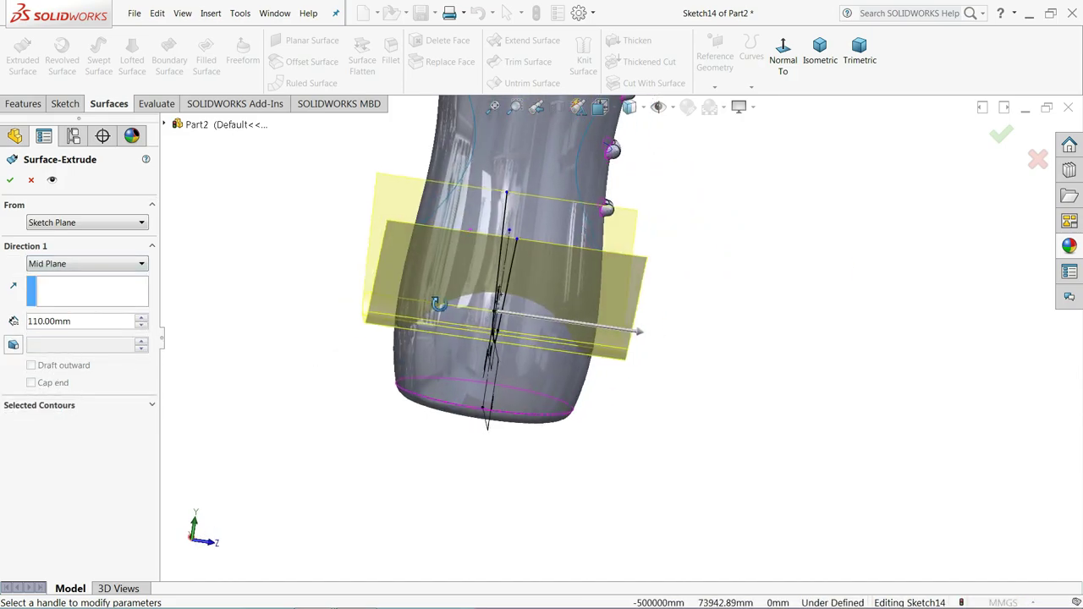
click(10, 180)
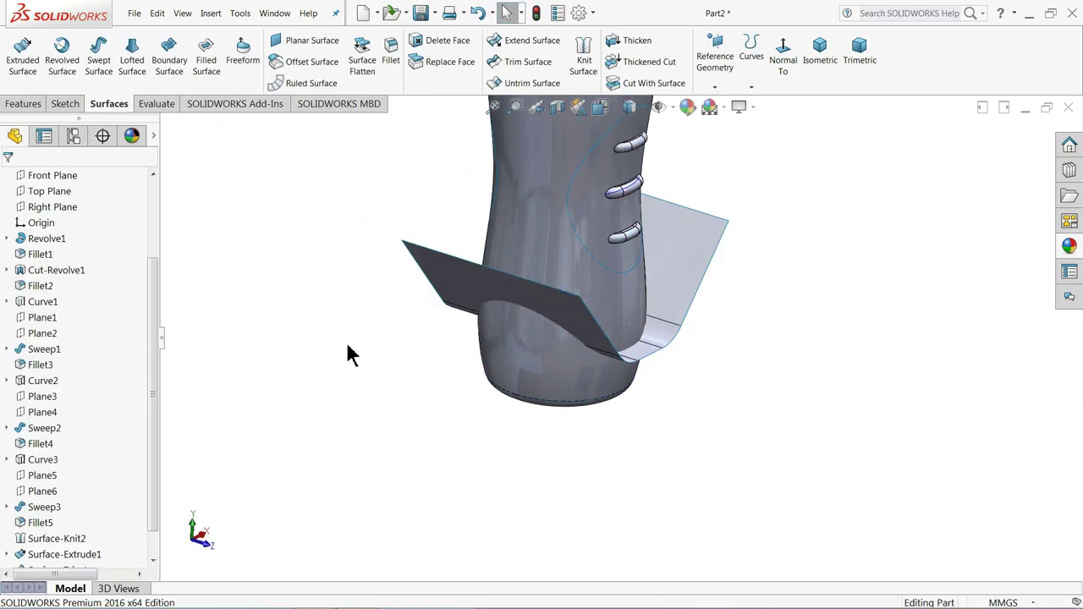
scroll(351, 355, up, 2)
scroll(440, 302, up, 2)
scroll(665, 245, down, 1)
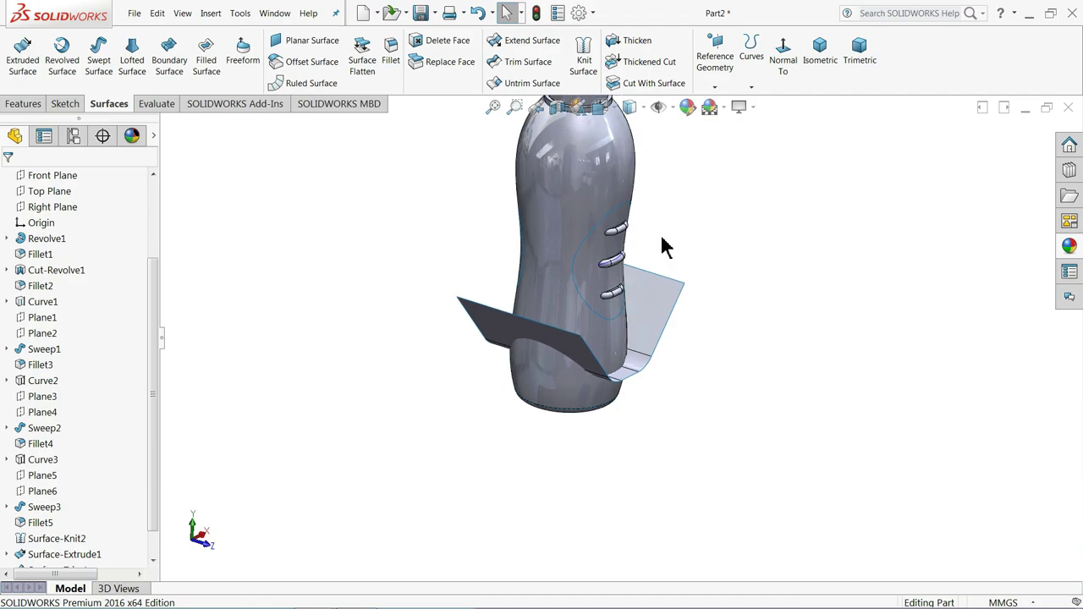
scroll(663, 247, down, 1)
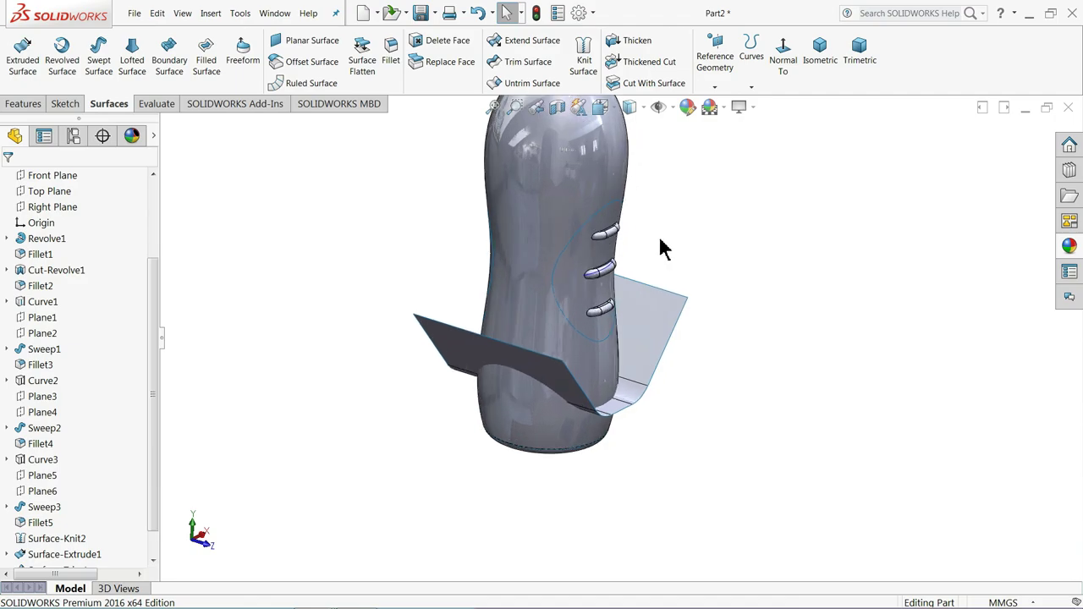
- Trim the bottle surface with Surface-Extrude2 as the tool, removing the bottom section
click(525, 64)
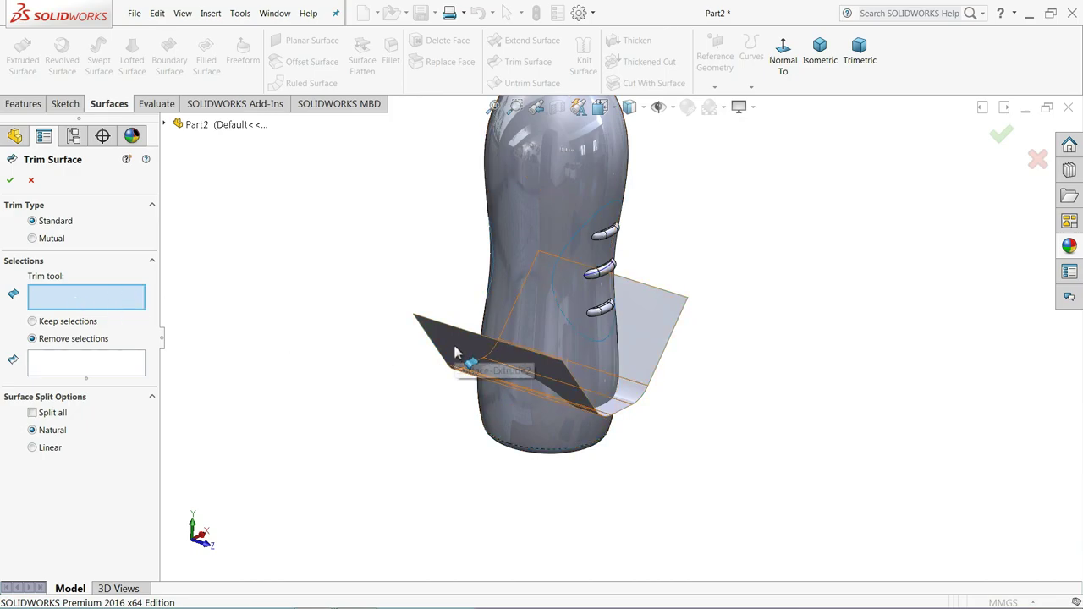
click(474, 363)
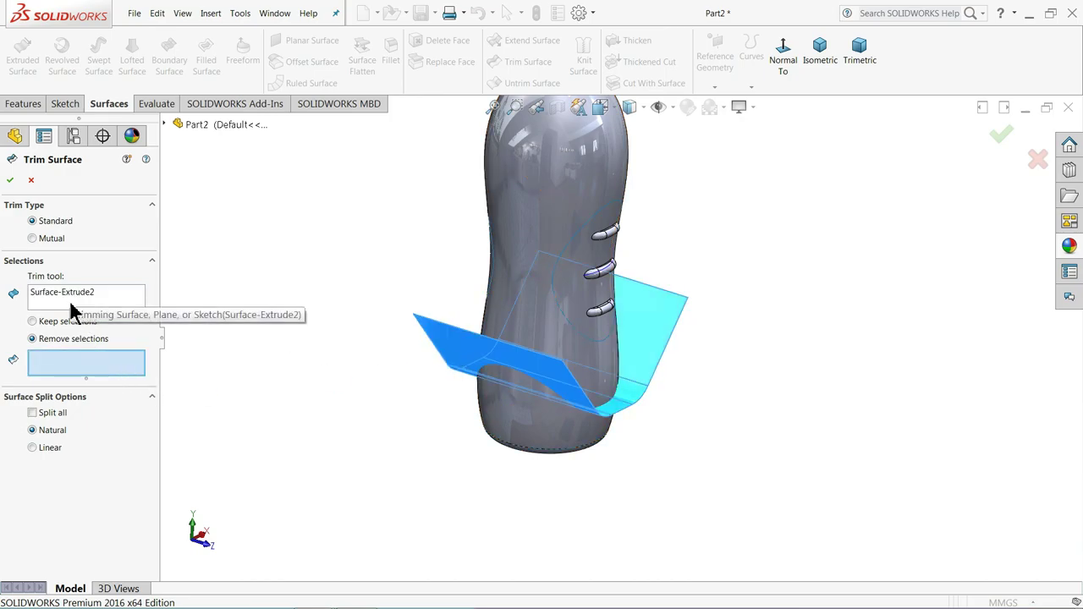
click(572, 439)
mouse_move(395, 483)
middle_down()
mouse_move(344, 356)
mouse_move(367, 448)
middle_up()
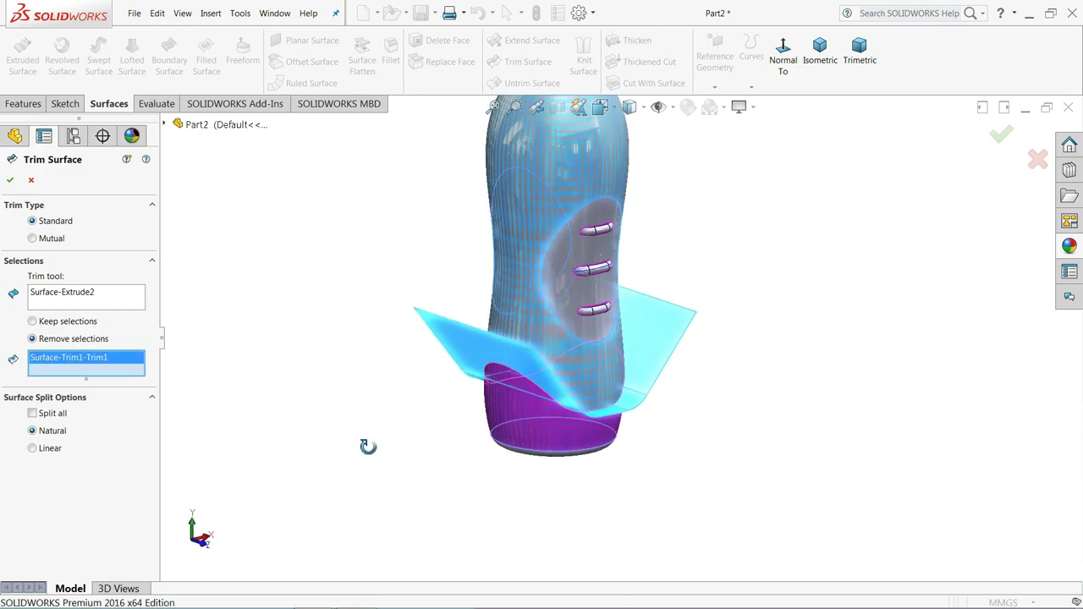
scroll(615, 414, down, 2)
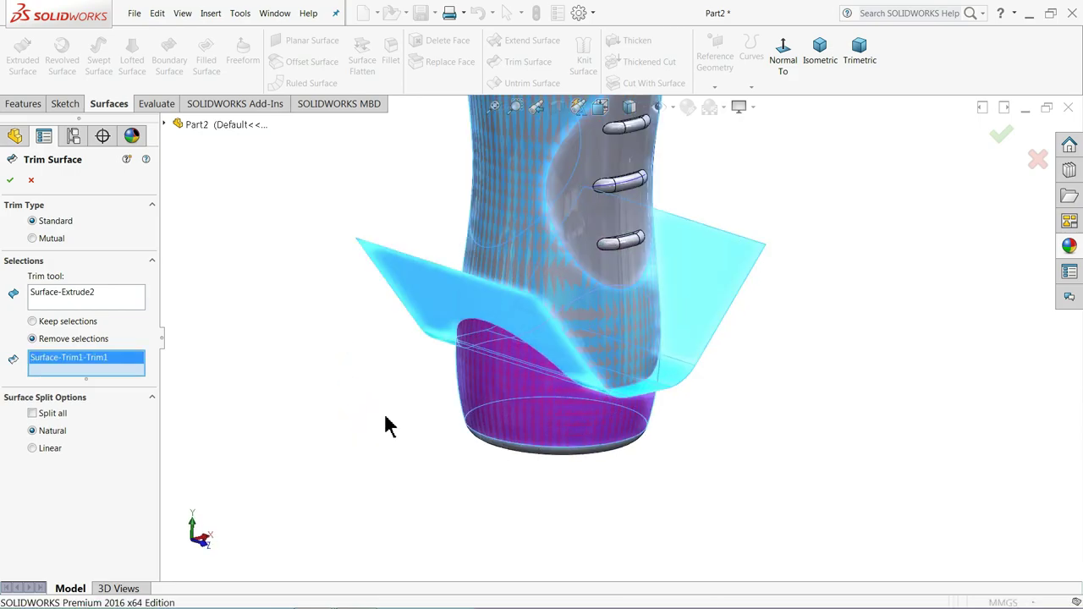
click(11, 181)
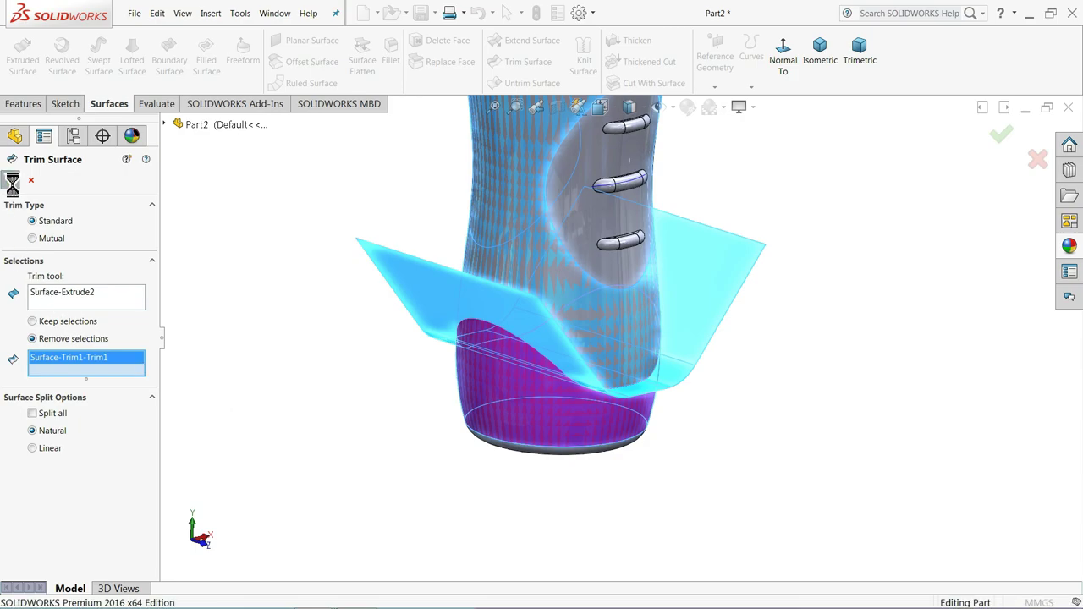
- Hide the Surface-Extrude2 cutting sheet and fit the bottle in view
click(423, 293)
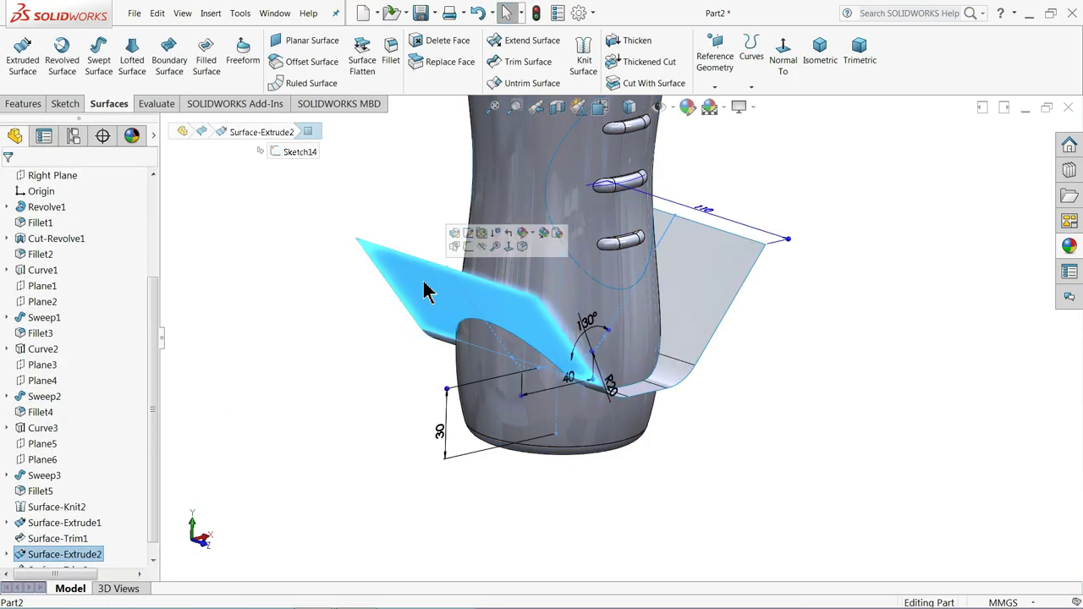
click(482, 247)
key(f)
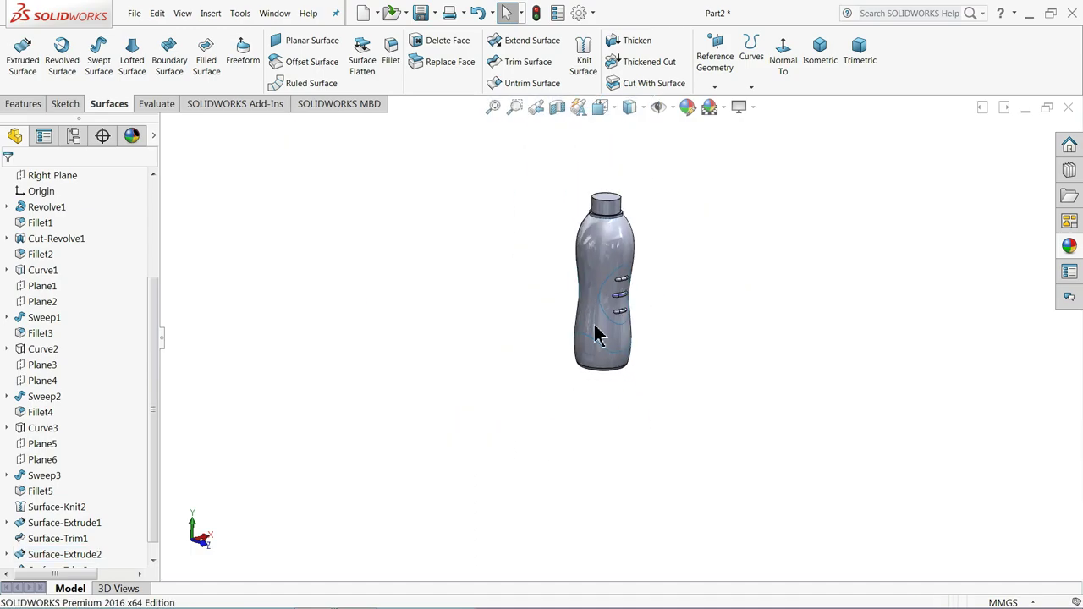
scroll(669, 276, down, 3)
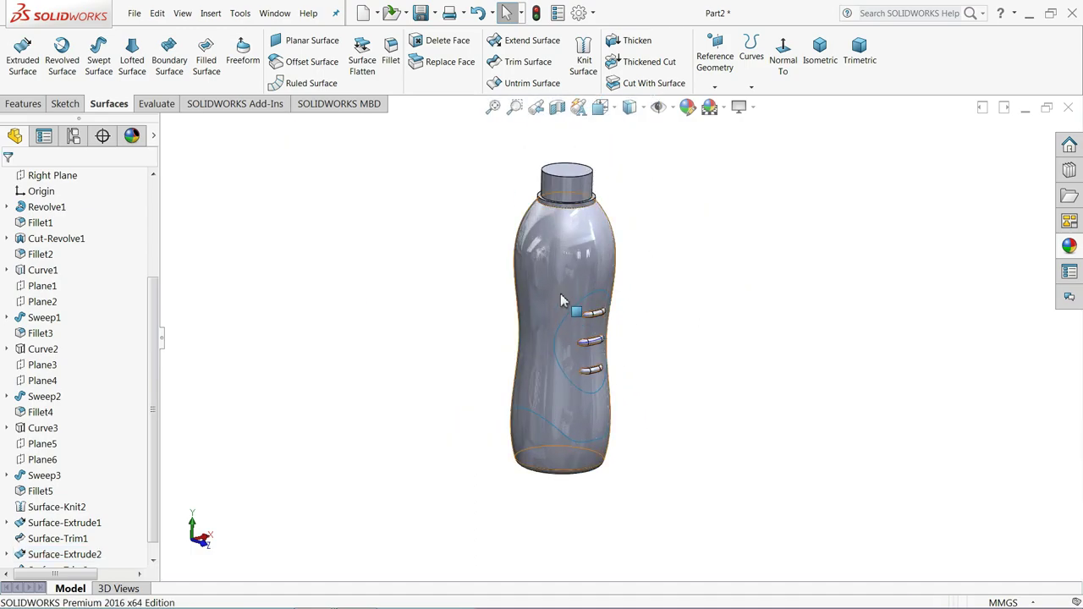
- Orbit the bottle upright and facing front to inspect it, then clear the selection
click(558, 308)
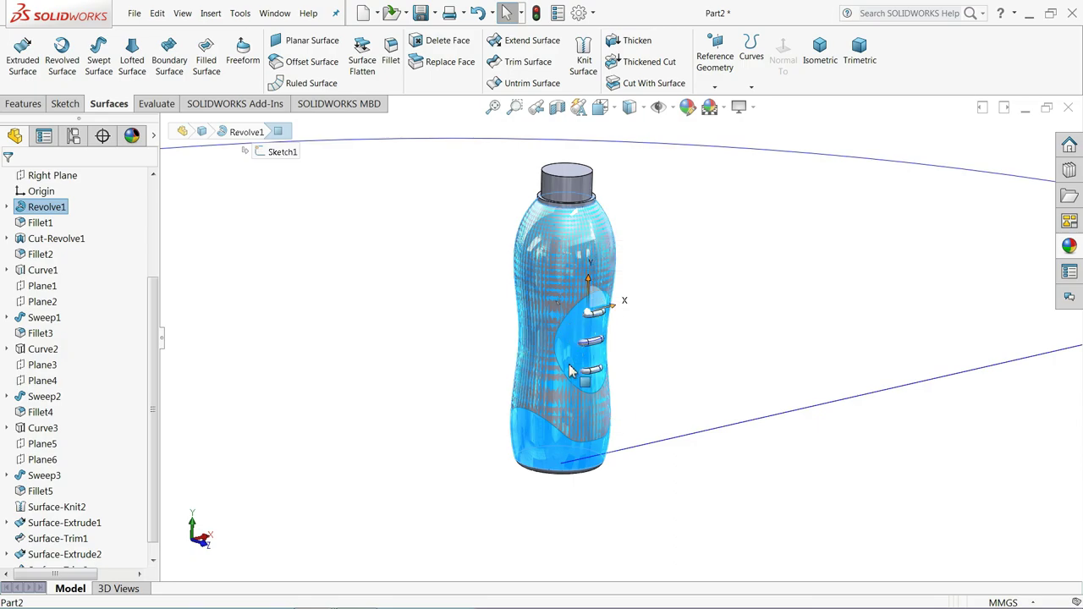
middle_drag(575, 382, 602, 401)
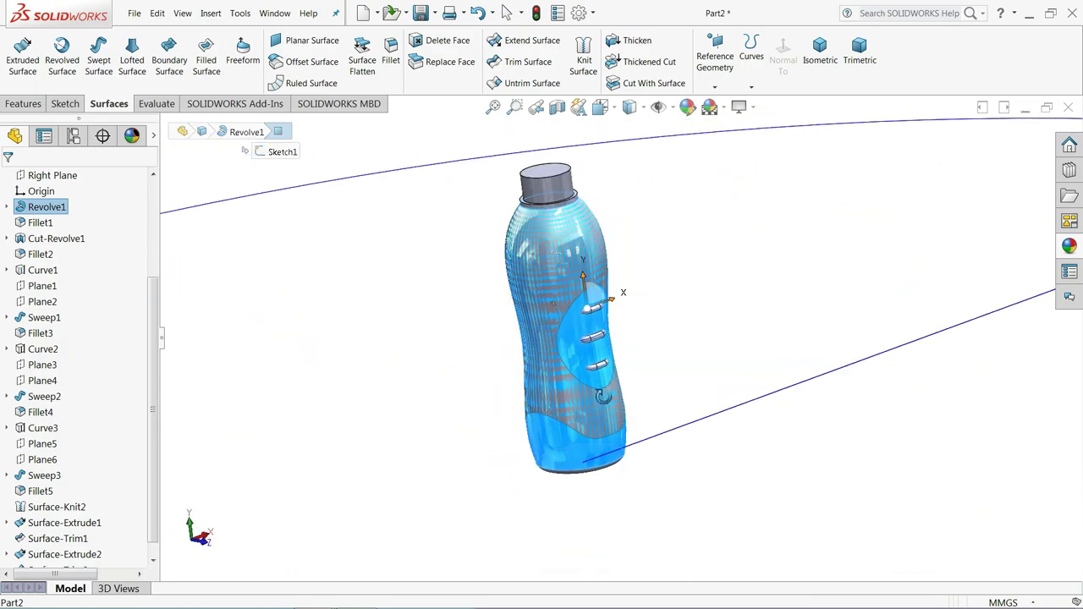
scroll(601, 401, down, 3)
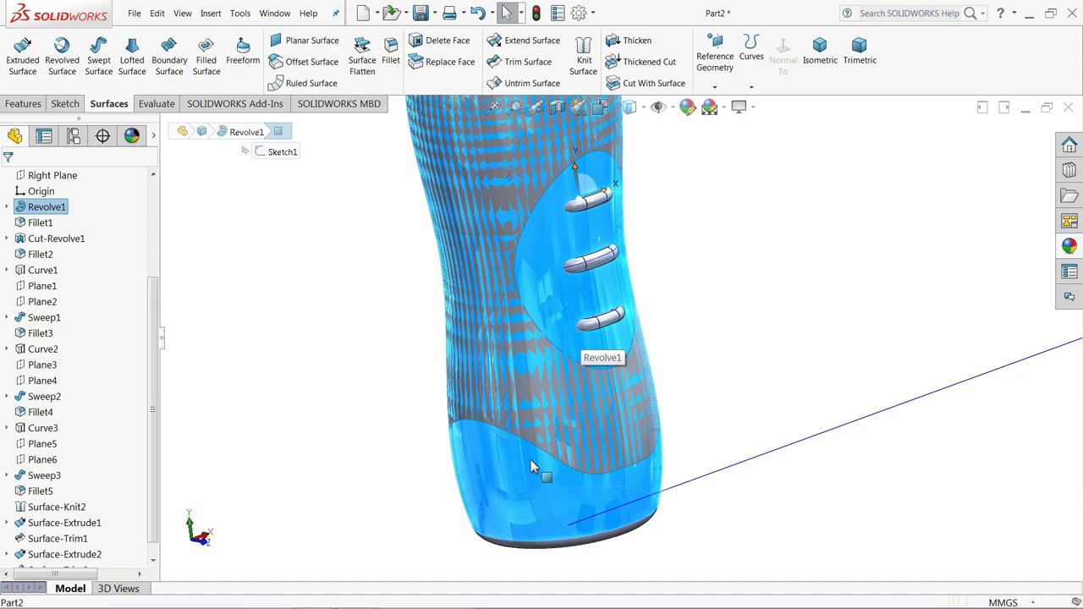
mouse_move(532, 466)
middle_down()
mouse_move(623, 355)
mouse_move(696, 314)
mouse_move(578, 334)
mouse_move(566, 357)
mouse_move(580, 343)
mouse_move(533, 364)
middle_up()
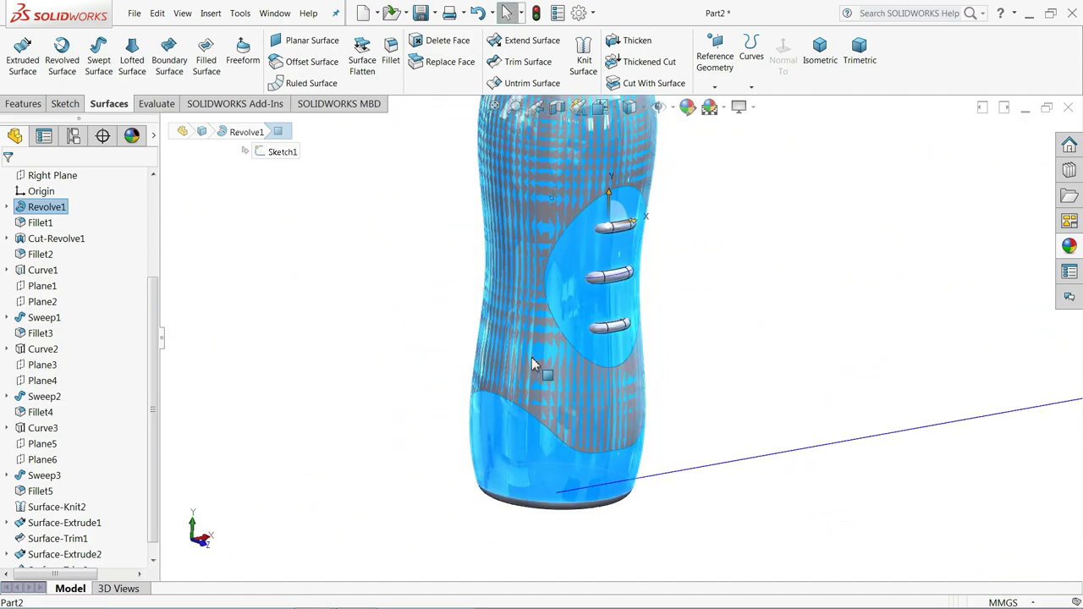
key(f)
scroll(604, 269, down, 3)
middle_drag(624, 280, 632, 302)
click(766, 298)
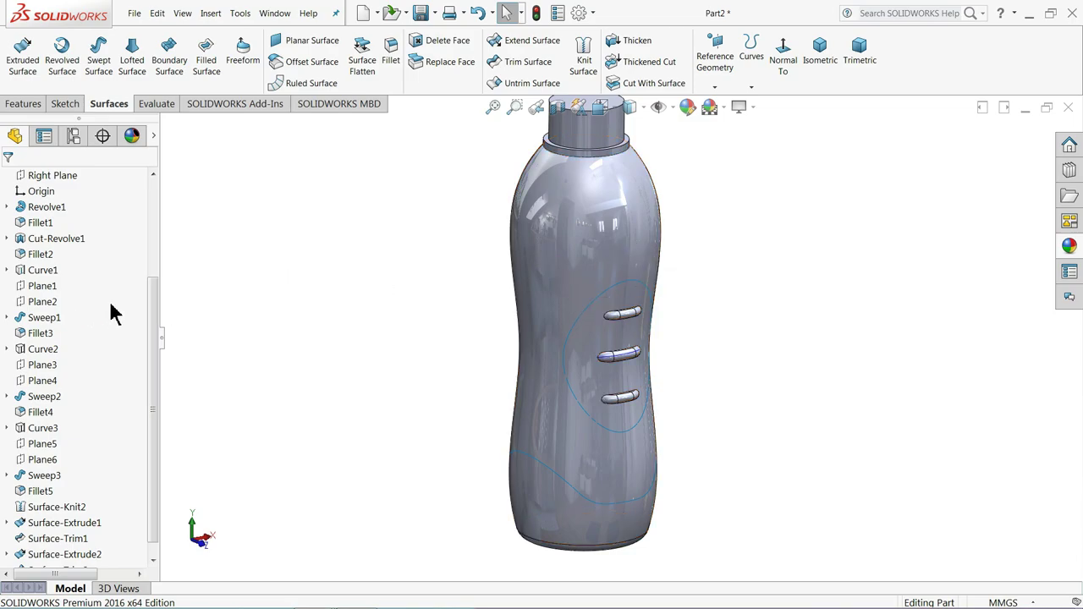
drag(153, 314, 155, 211)
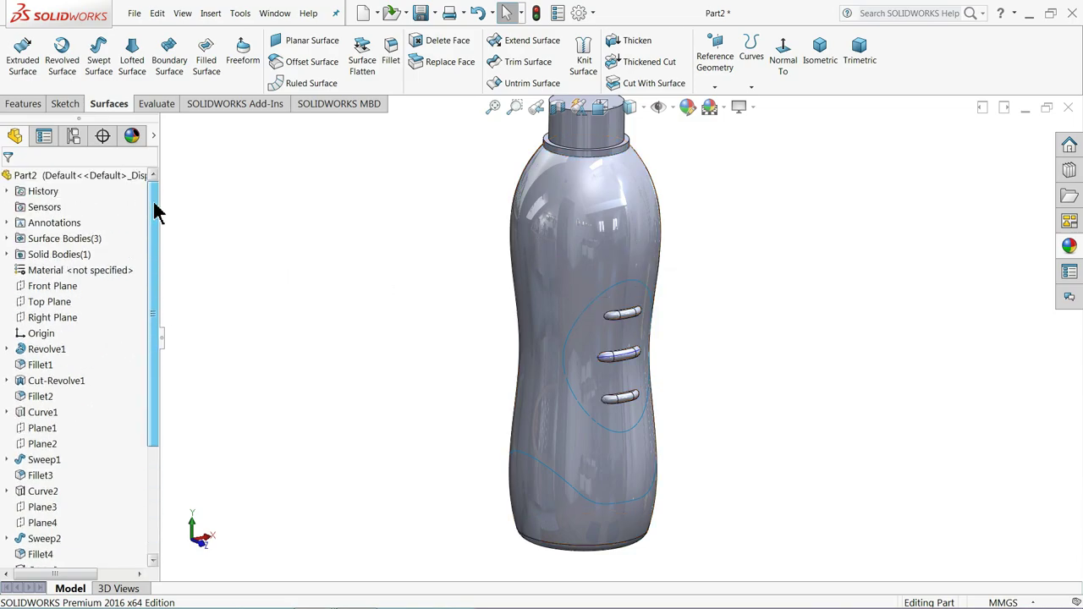
- Start a new sketch on the Front Plane, viewed normal to it
click(34, 287)
click(34, 269)
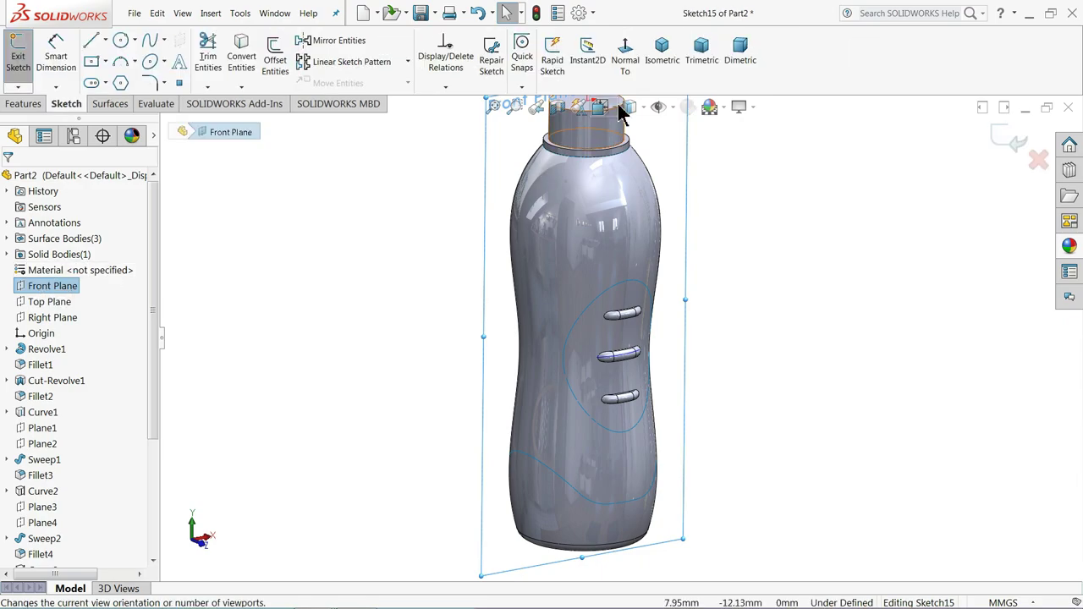
click(625, 53)
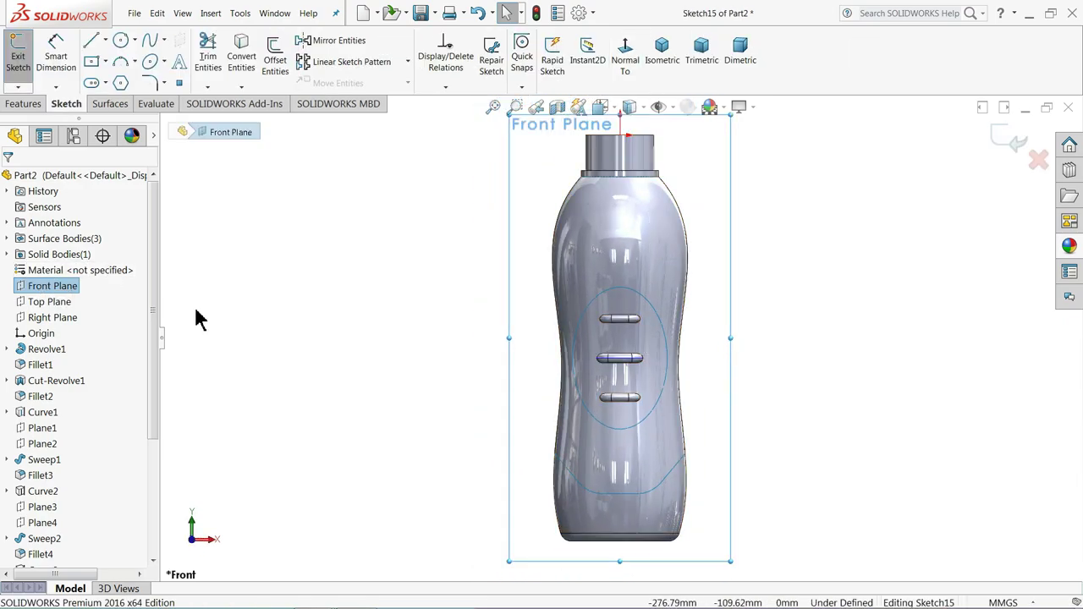
drag(150, 307, 149, 427)
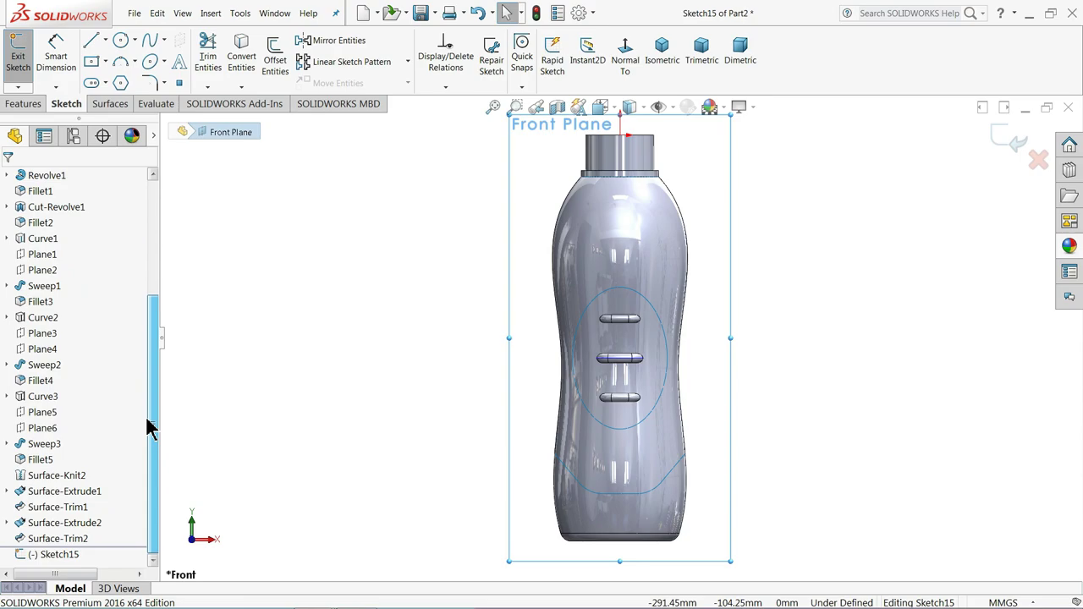
- Offset Sketch13's grip ellipse outward by 24 mm
click(23, 527)
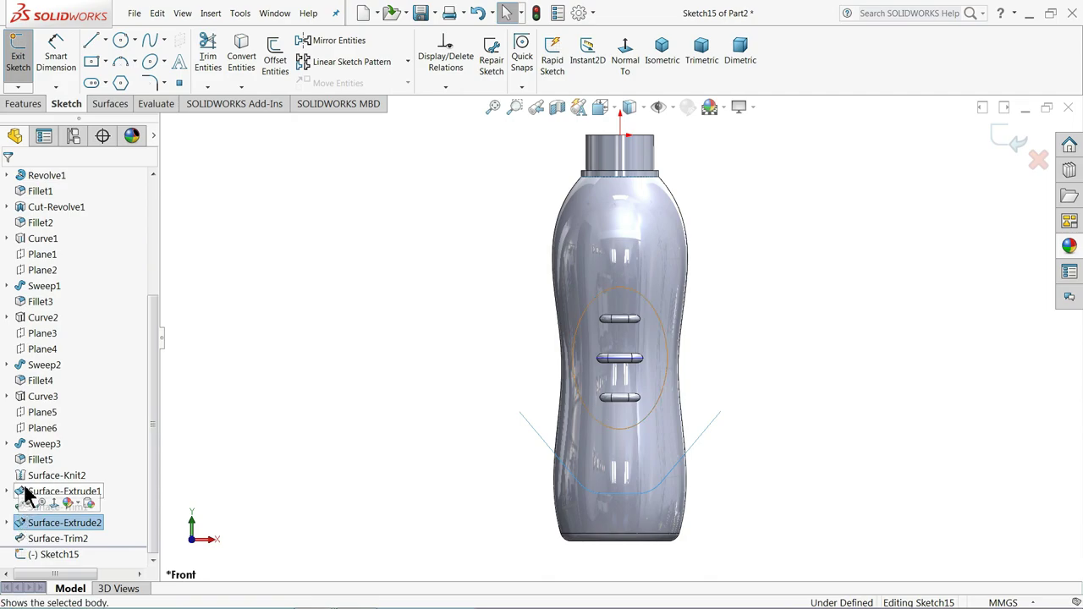
click(24, 493)
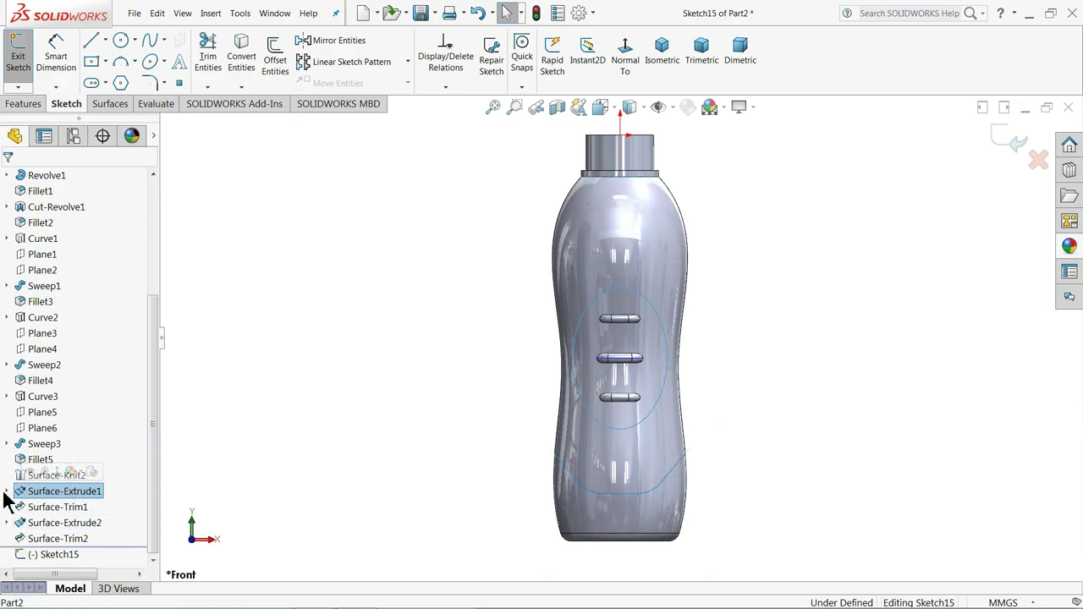
click(8, 491)
click(44, 507)
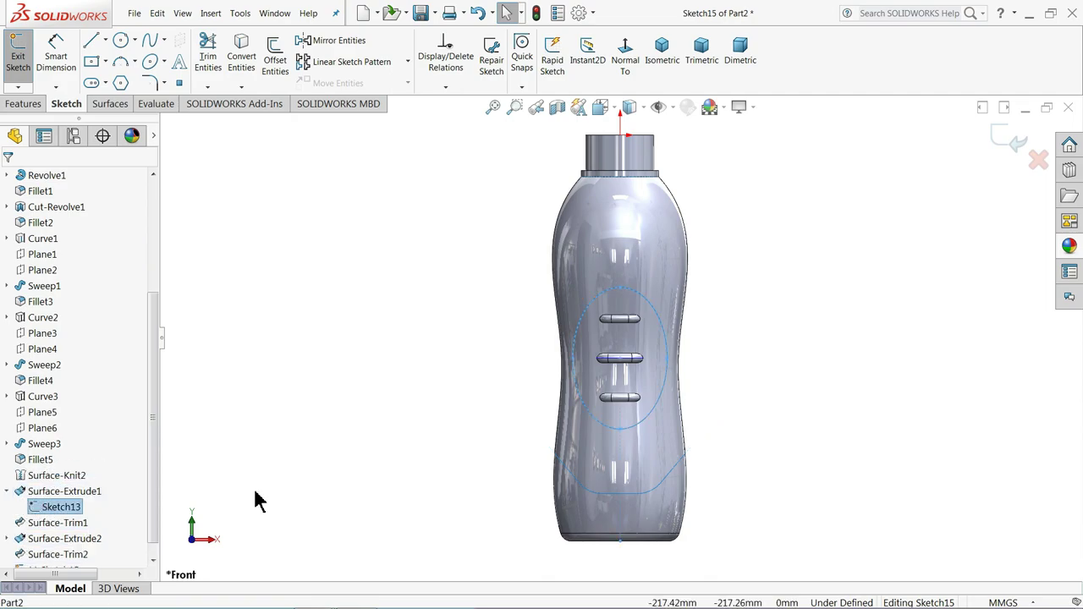
scroll(676, 373, down, 3)
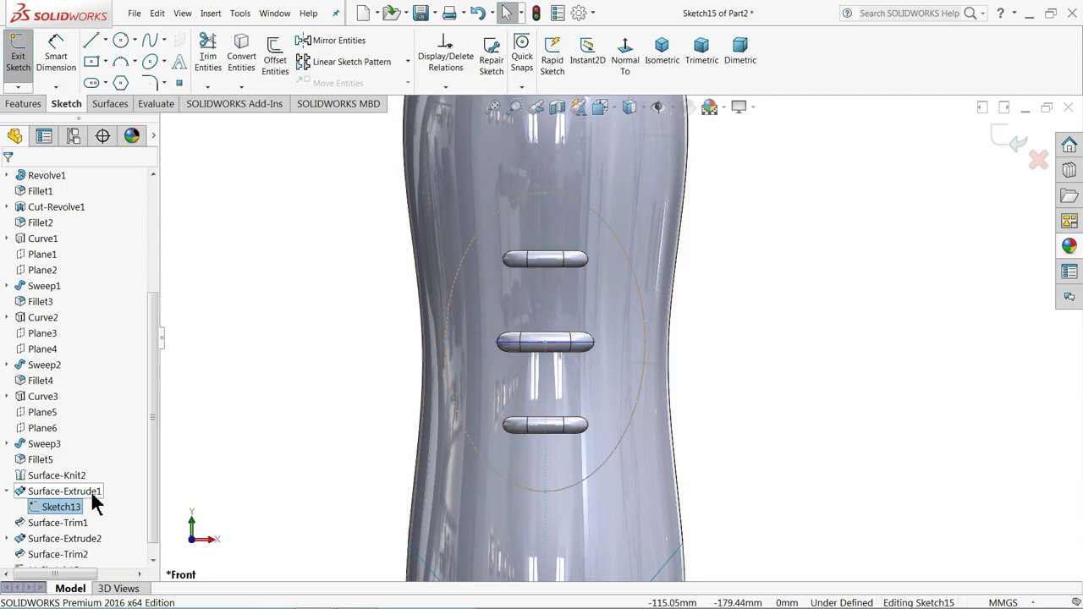
click(276, 61)
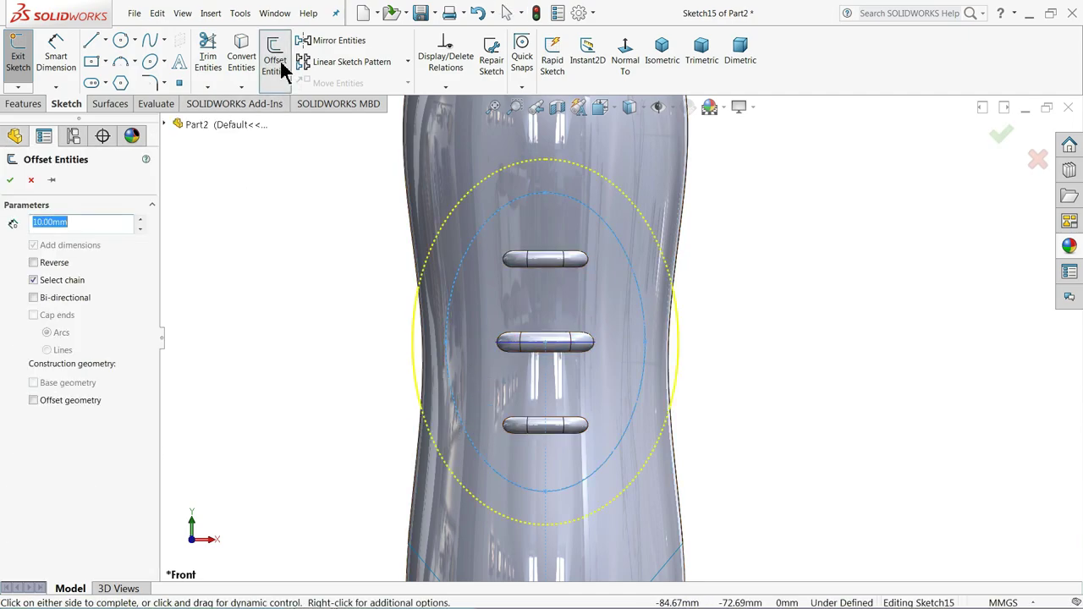
text(24)
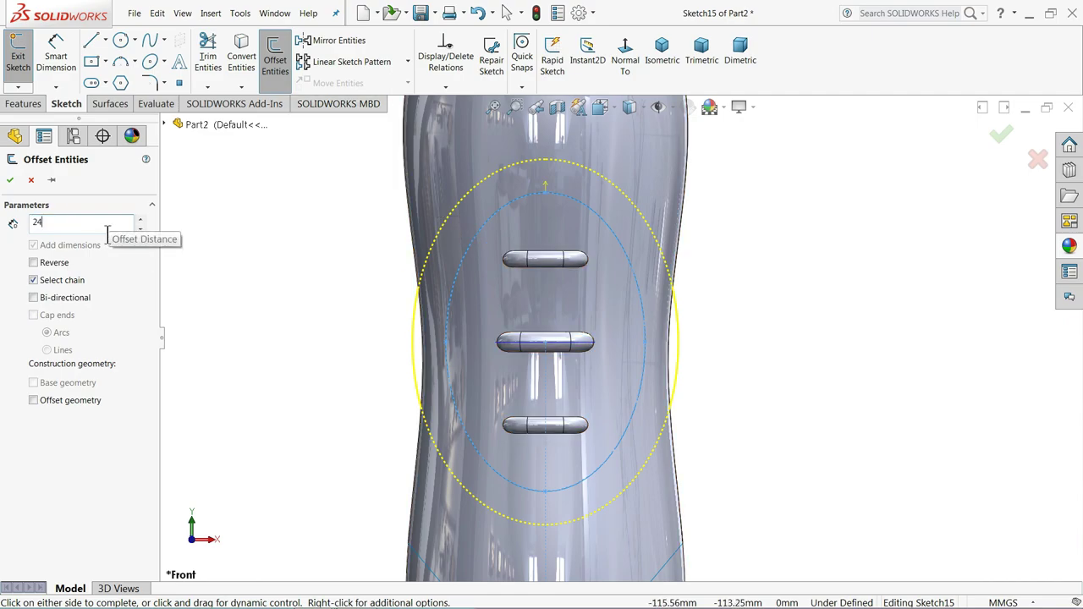
key(Return)
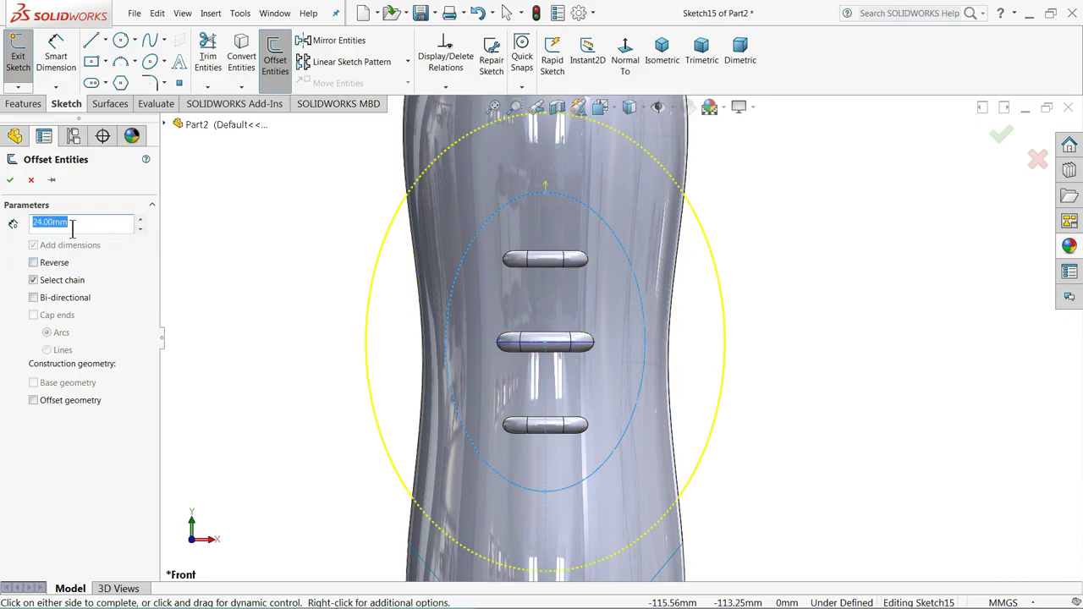
click(10, 180)
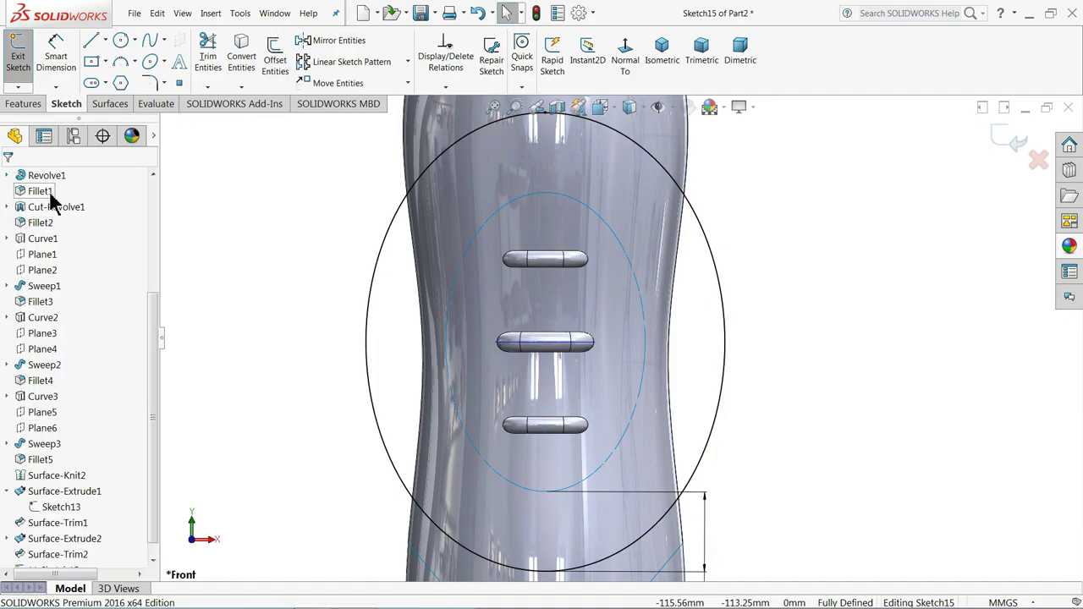
- Draw two horizontal centrelines from the middle bump's centre to the ellipse's right and left edges
click(106, 41)
click(118, 74)
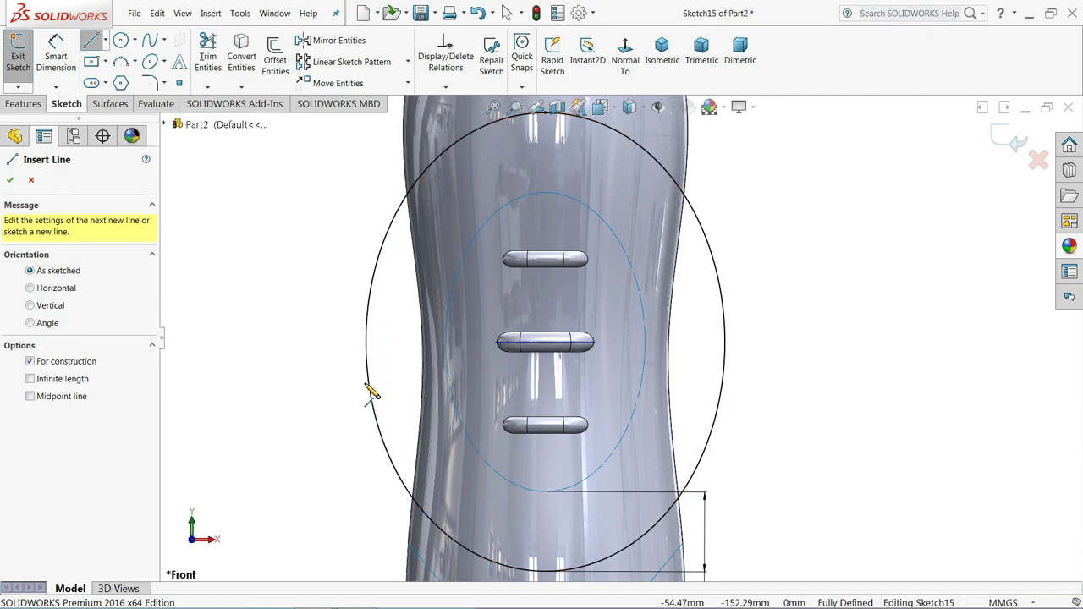
click(545, 341)
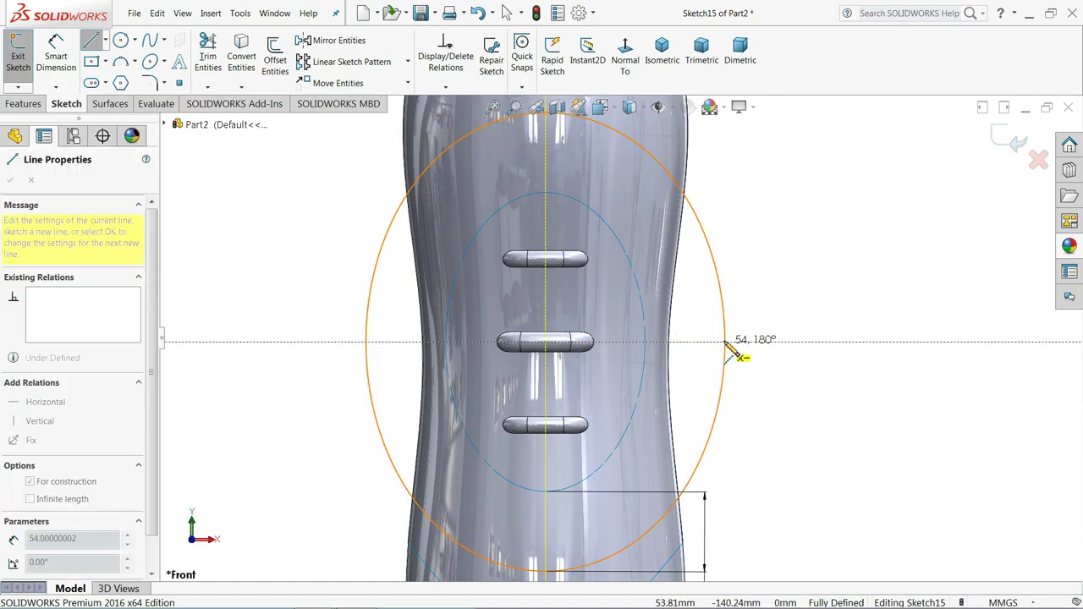
click(725, 343)
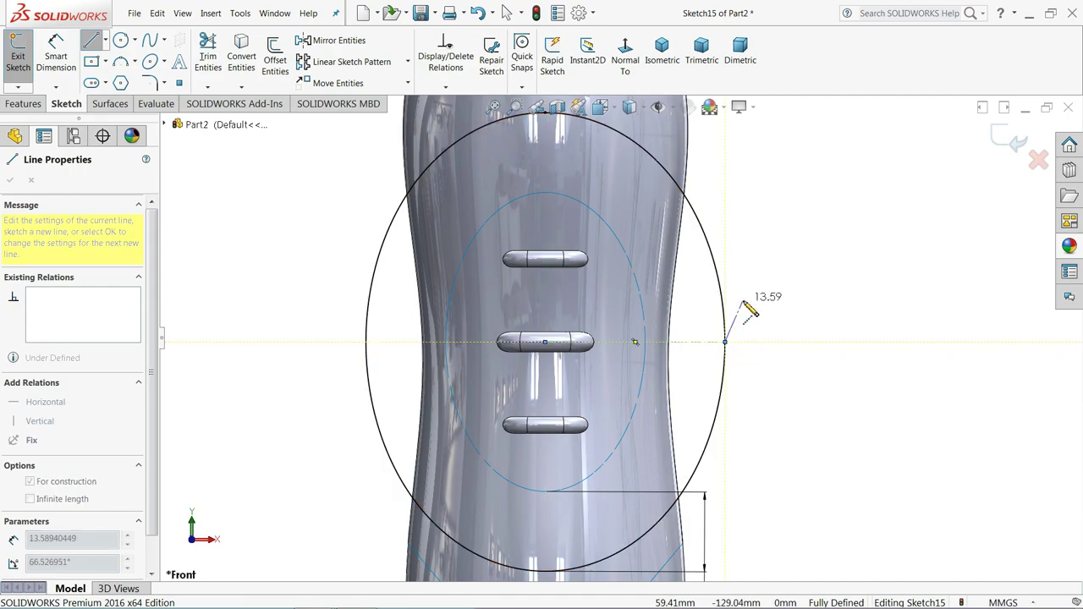
key(Escape)
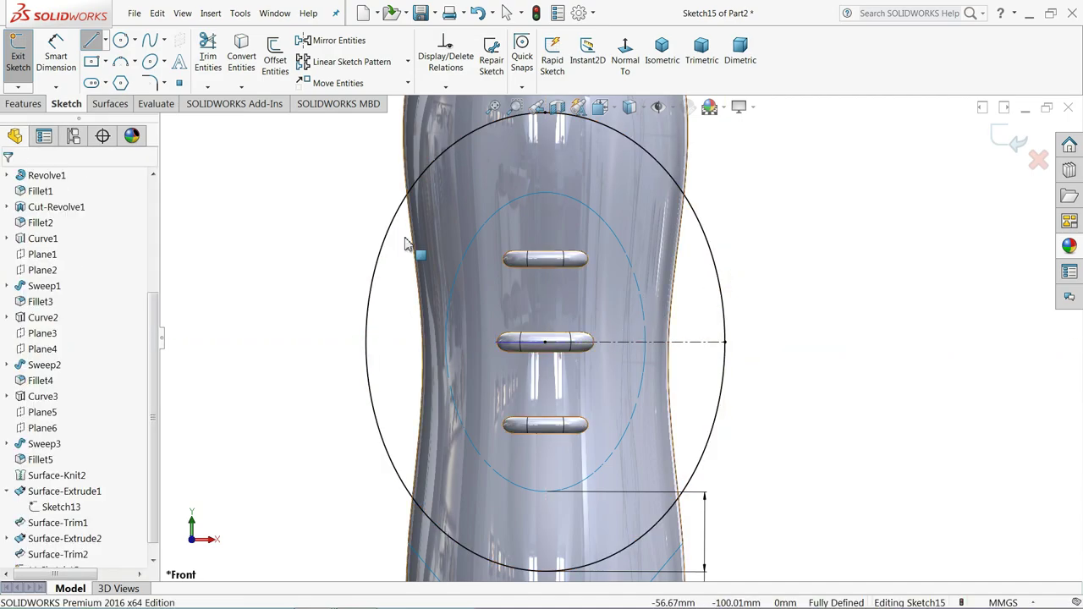
key(Escape)
click(106, 41)
click(120, 74)
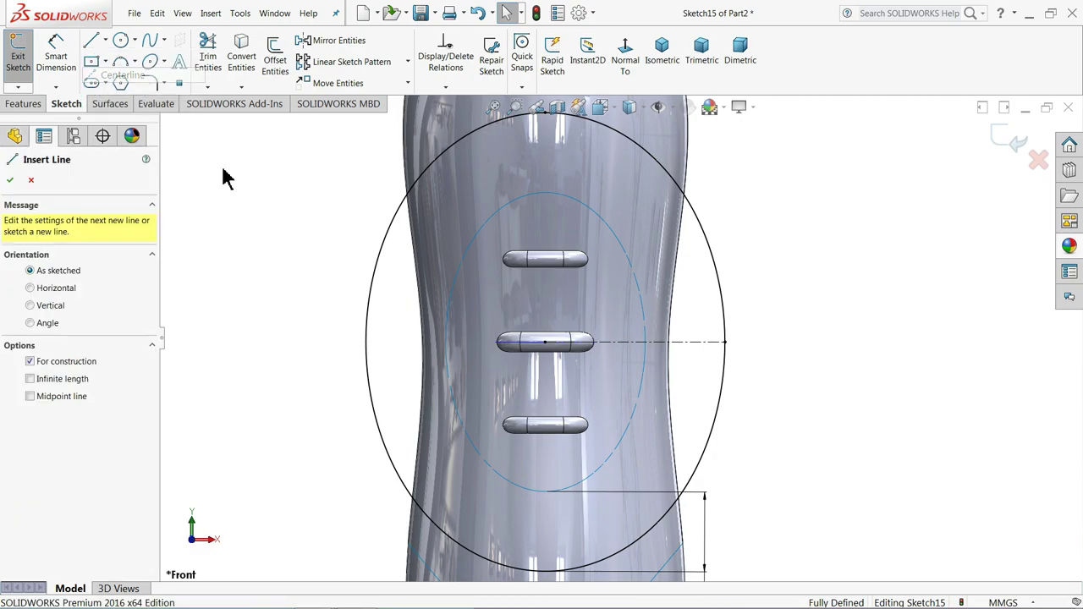
click(545, 343)
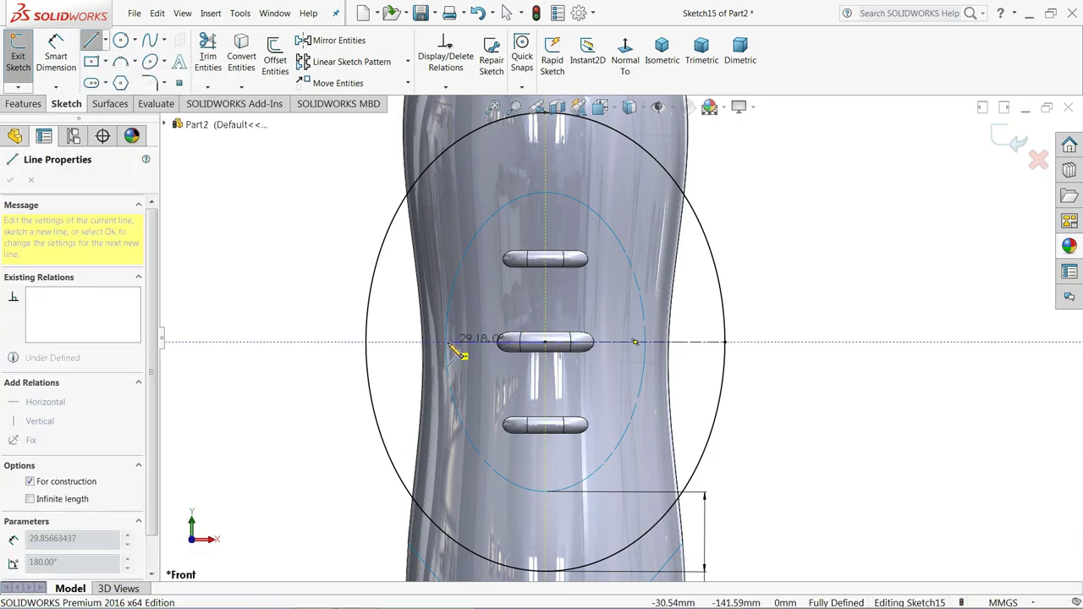
click(365, 341)
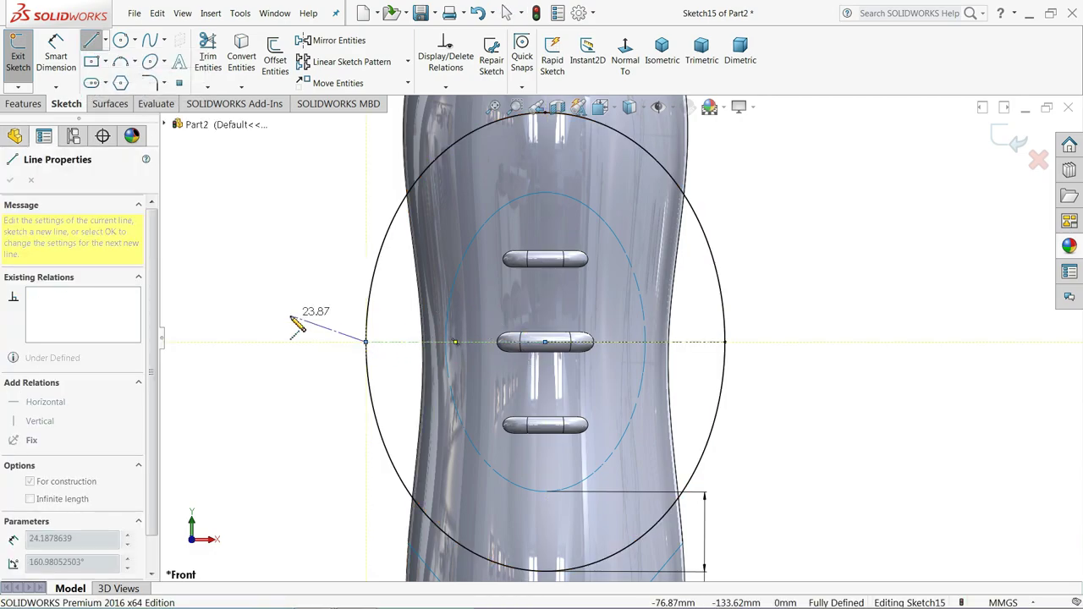
right_click(322, 330)
click(318, 324)
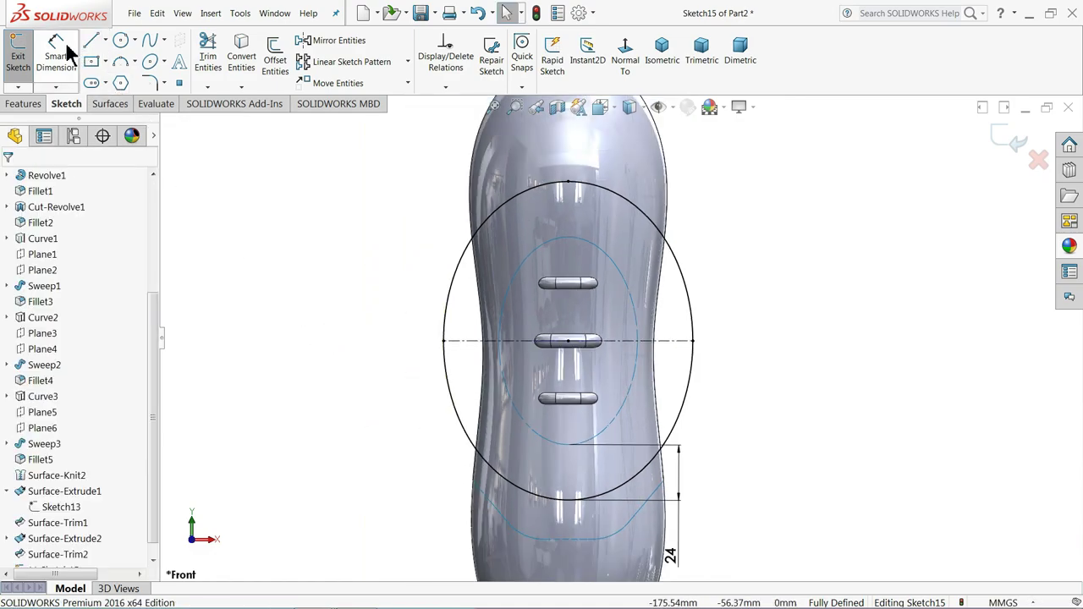
click(56, 51)
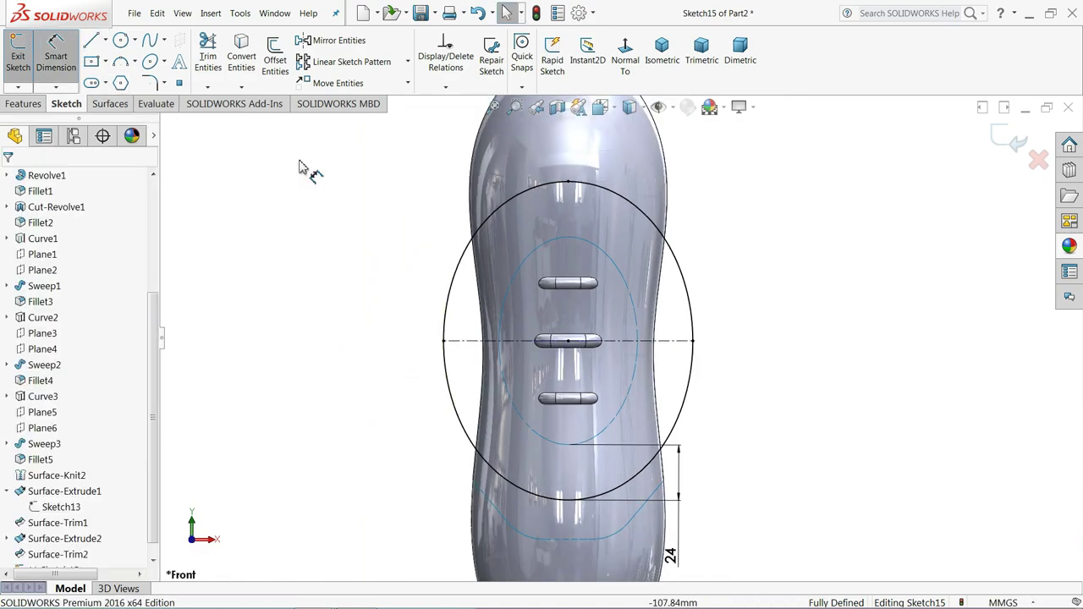
- Add driven reference dimensions: 69 ellipse height above the centreline and 108 width
click(568, 182)
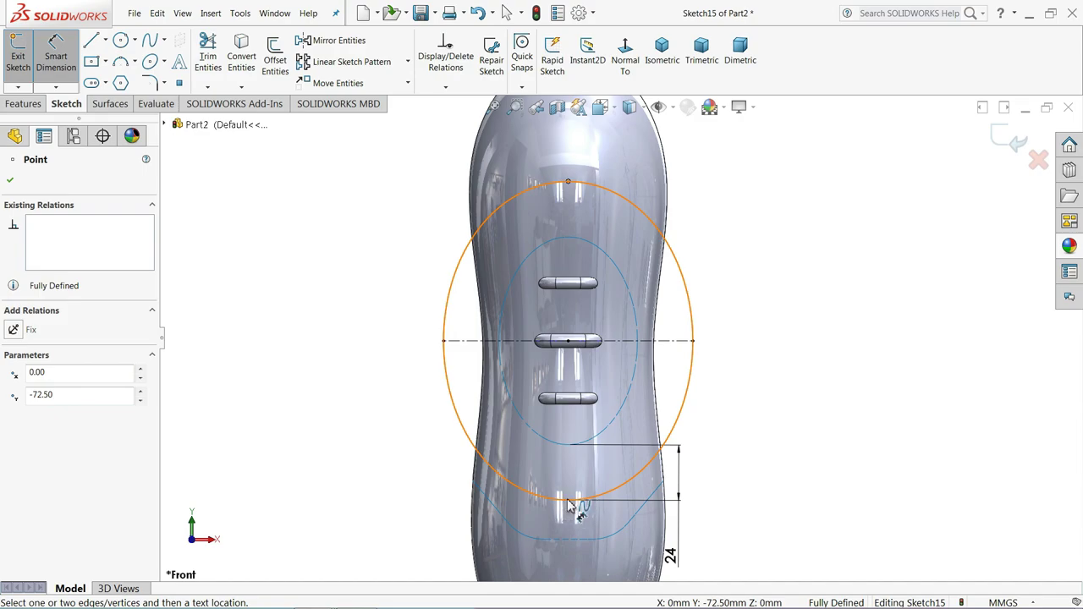
key(Escape)
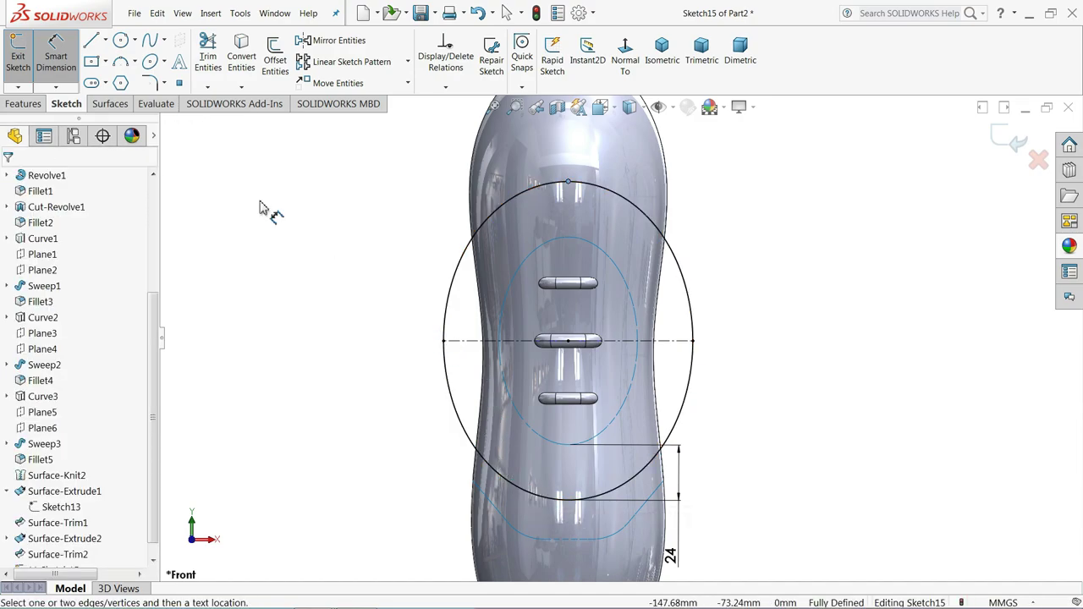
click(44, 68)
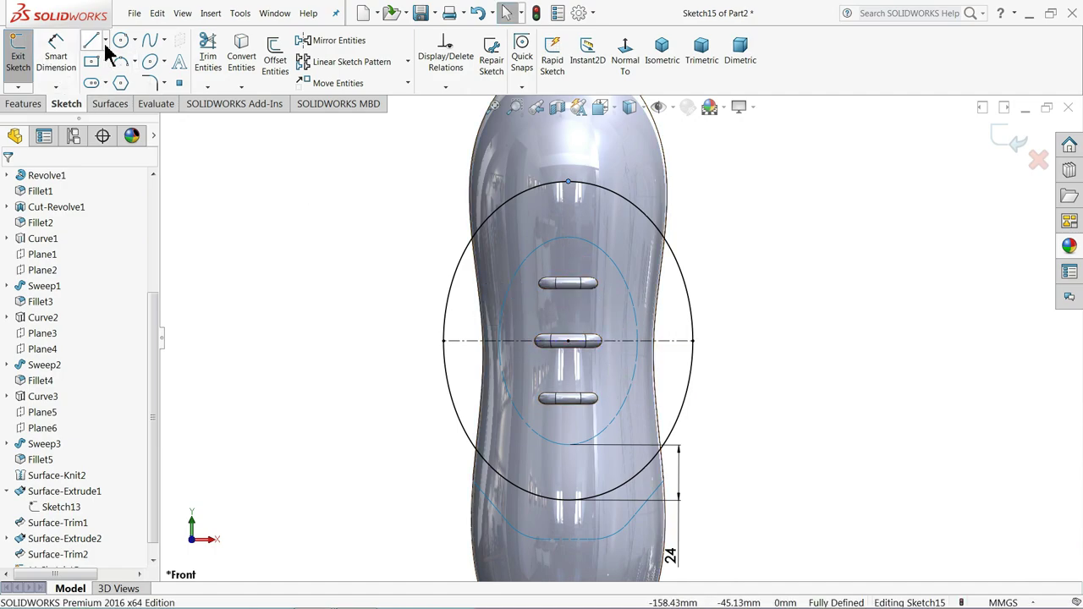
click(56, 55)
click(471, 340)
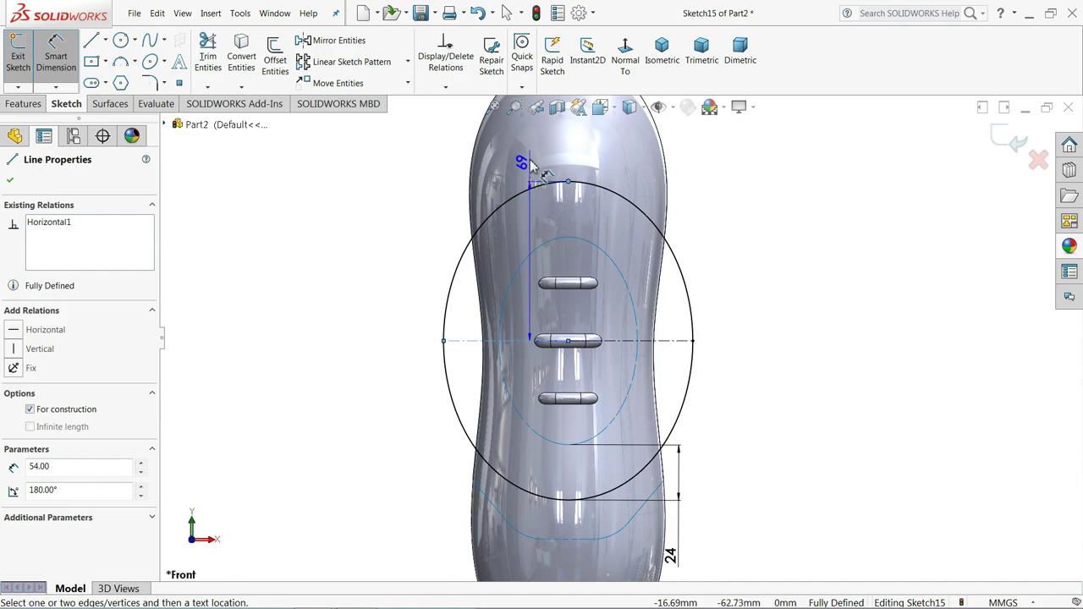
click(346, 261)
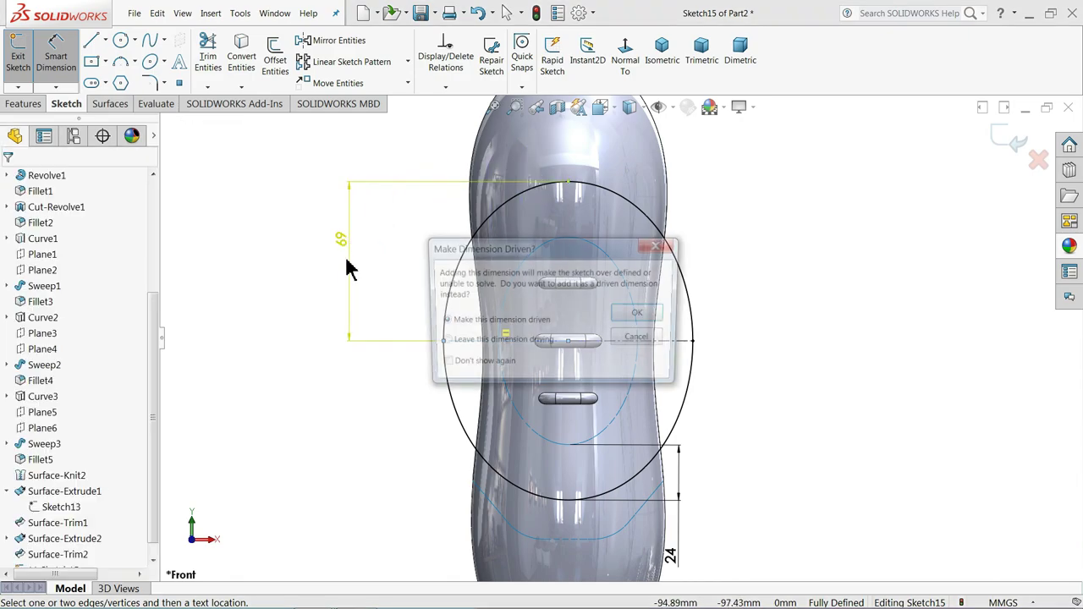
click(638, 313)
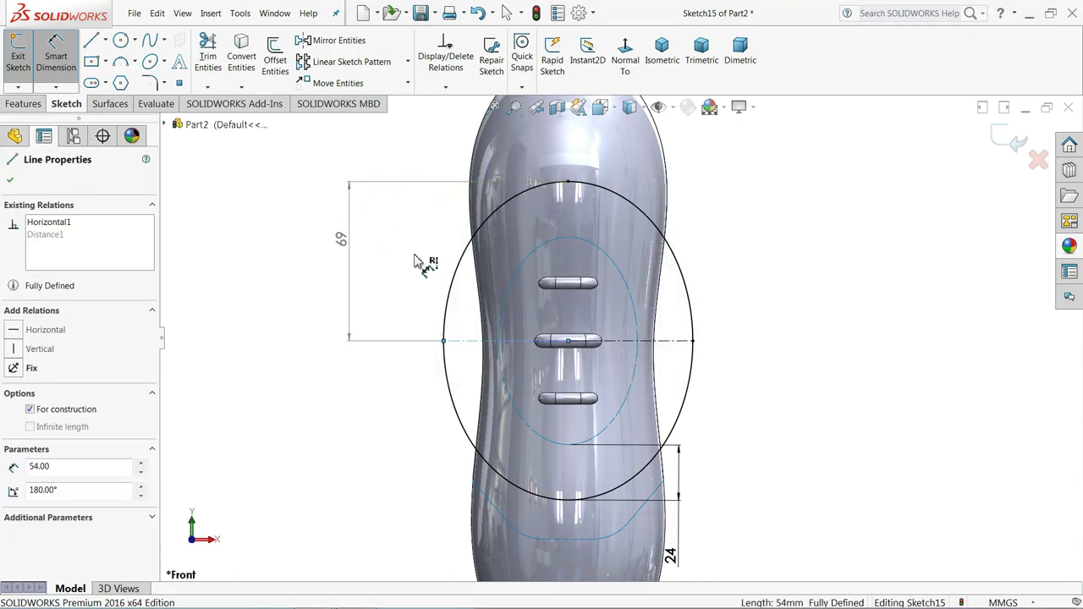
click(693, 341)
click(443, 341)
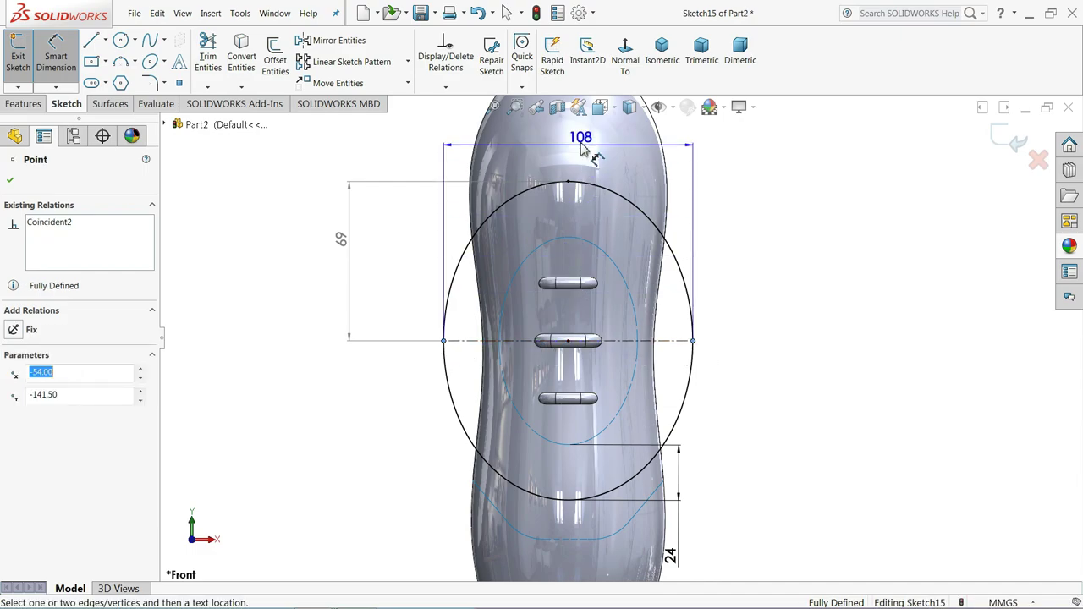
click(581, 150)
click(637, 315)
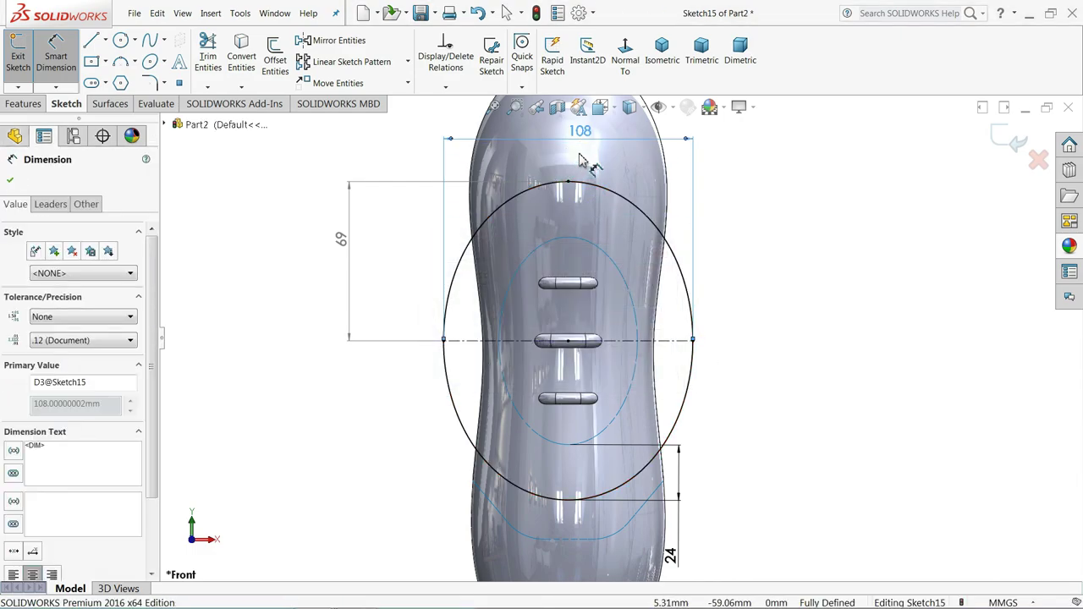
- Power-trim away the lower half of the ellipse below the centreline
click(209, 60)
drag(417, 419, 478, 430)
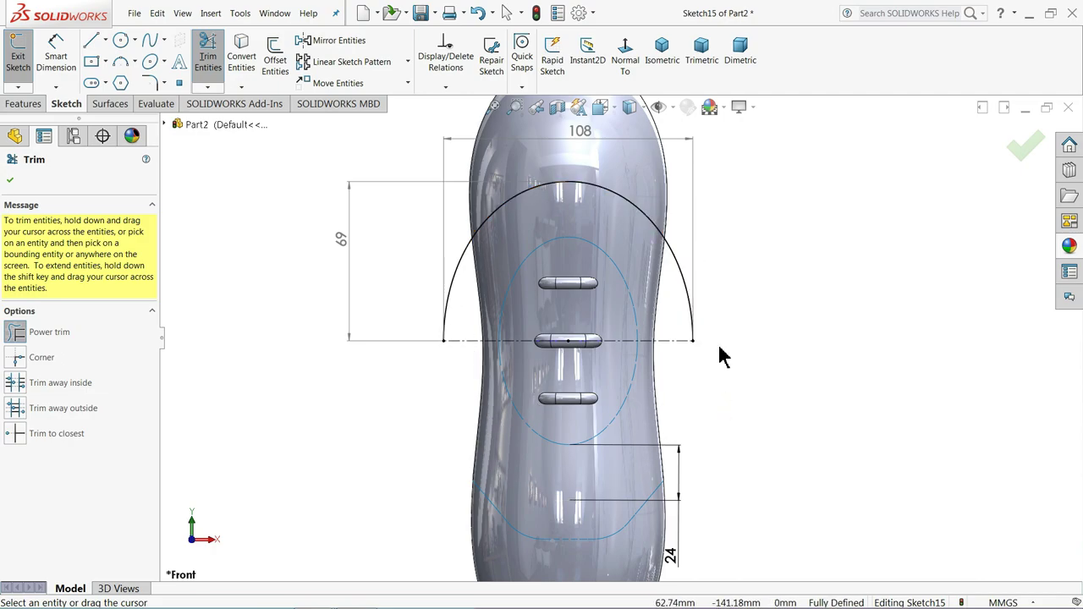
click(10, 184)
- Extrude the arch into a surface with a Mid Plane end condition
click(23, 103)
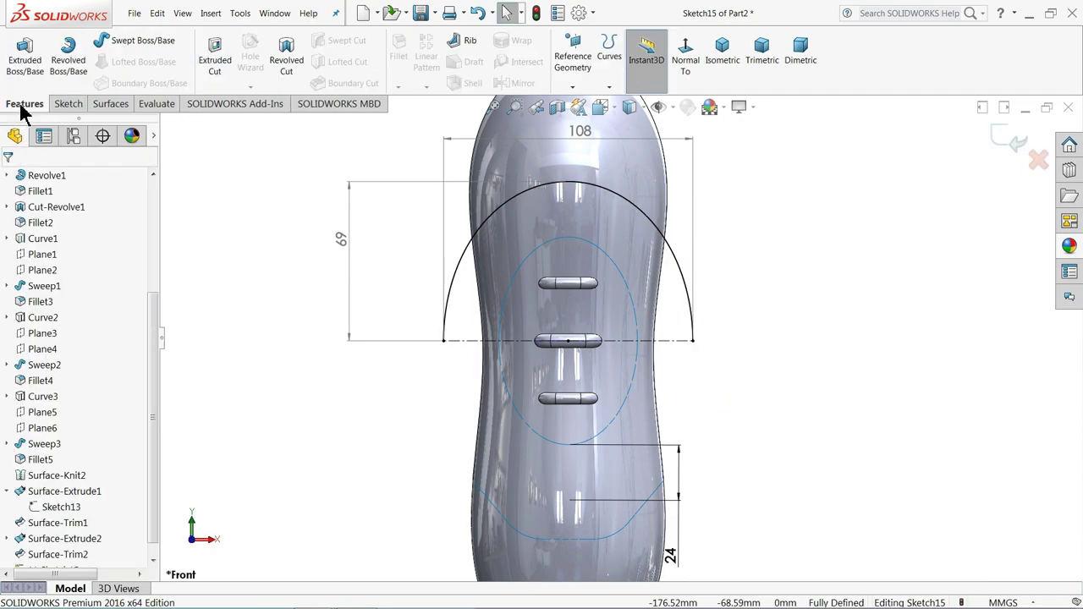
click(109, 103)
click(23, 60)
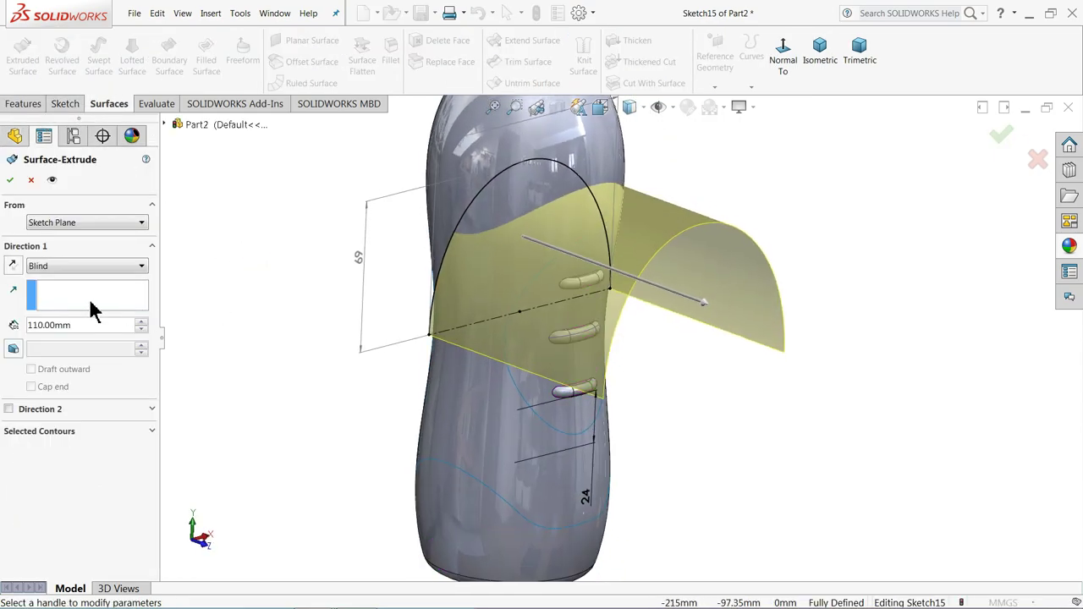
click(57, 266)
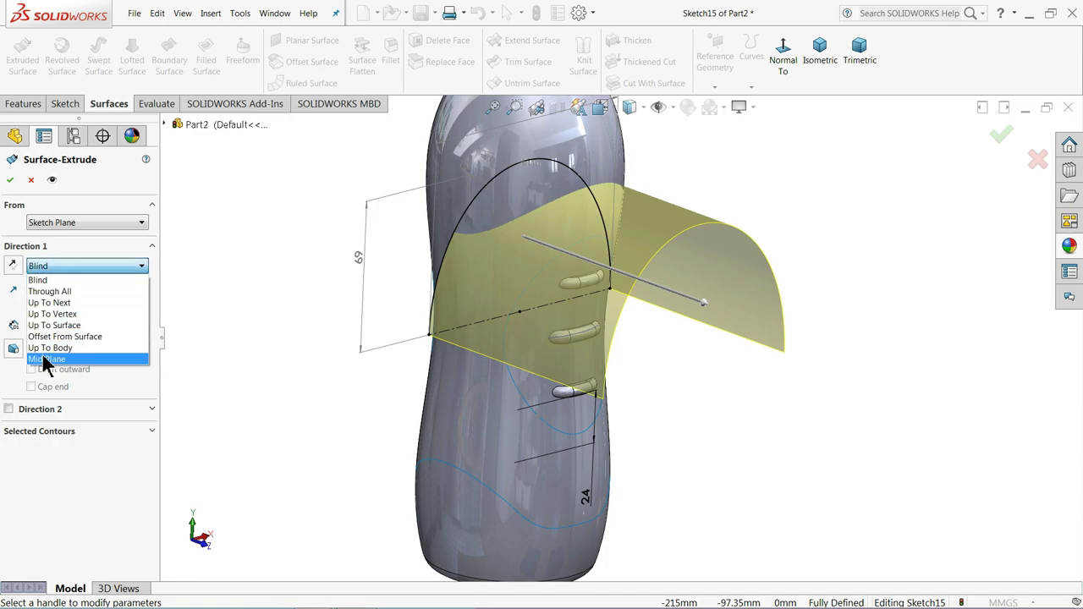
click(47, 360)
click(10, 179)
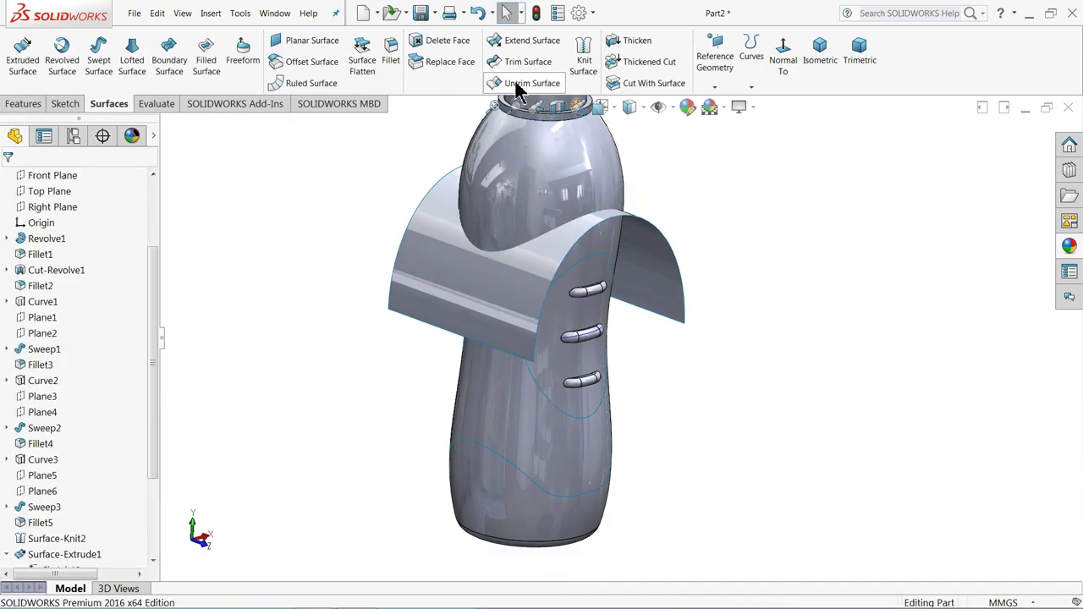
- Set up a surface trim using Surface-Extrude3 as the tool, marking the piece above the arch for removal
click(522, 66)
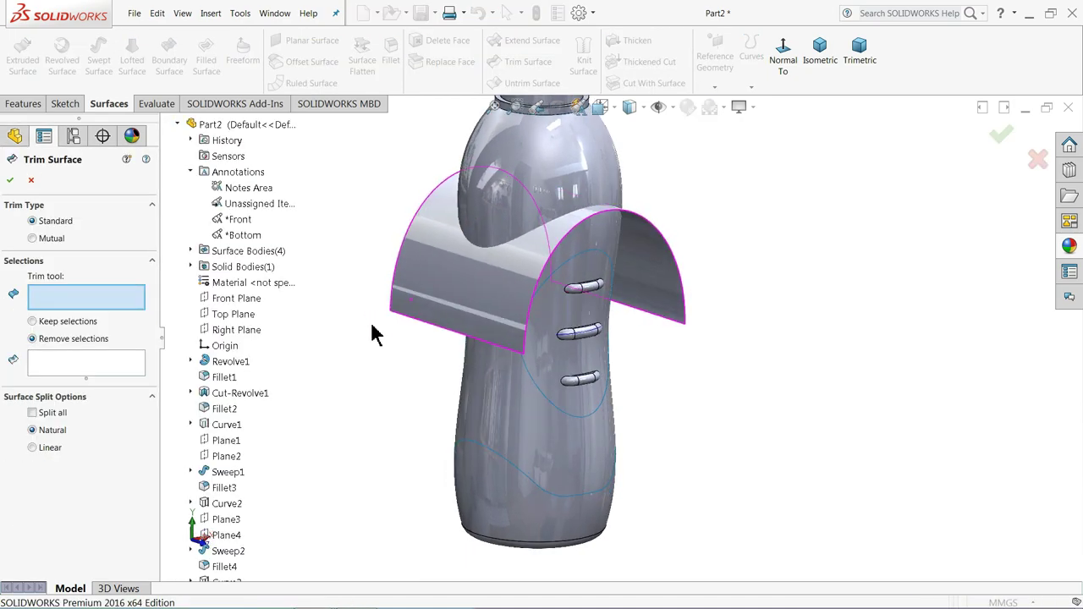
click(406, 291)
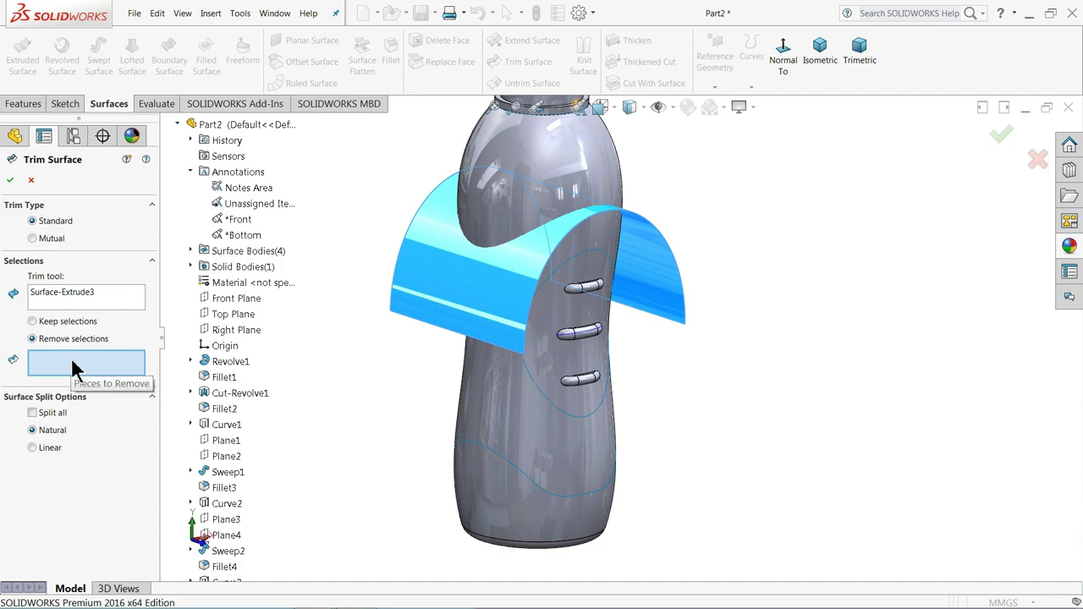
click(581, 158)
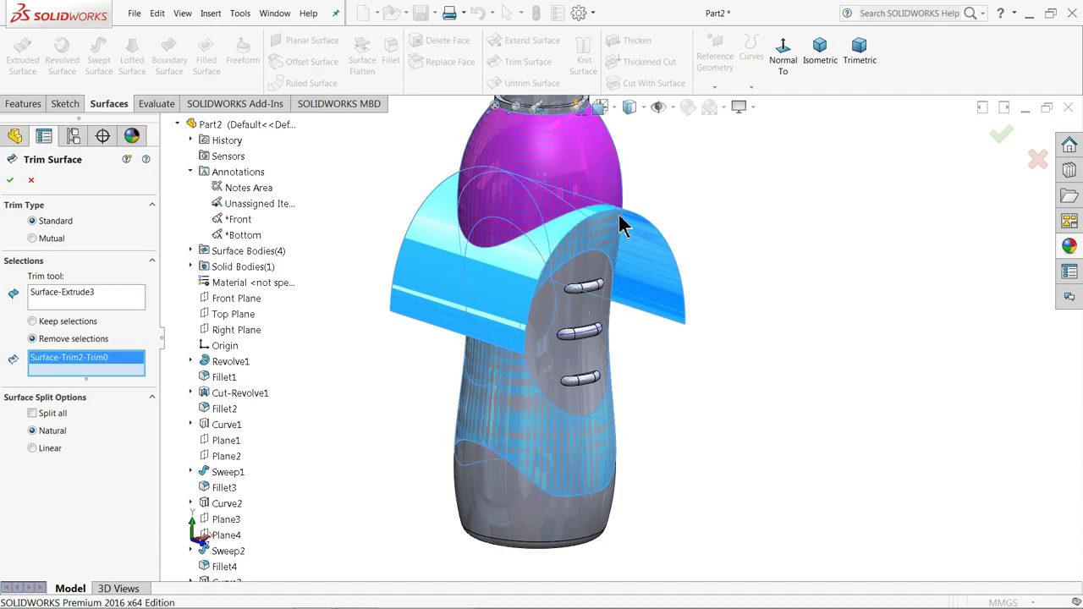
scroll(582, 236, up, 2)
scroll(583, 236, down, 2)
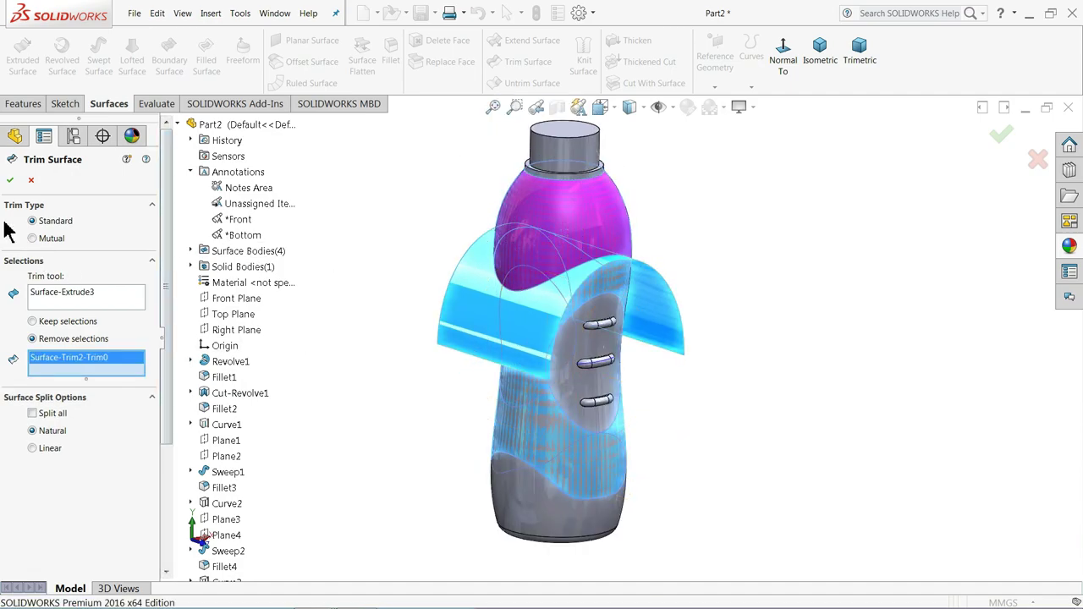
- Apply the trim and hide the arched Surface-Extrude3 sheet
click(10, 182)
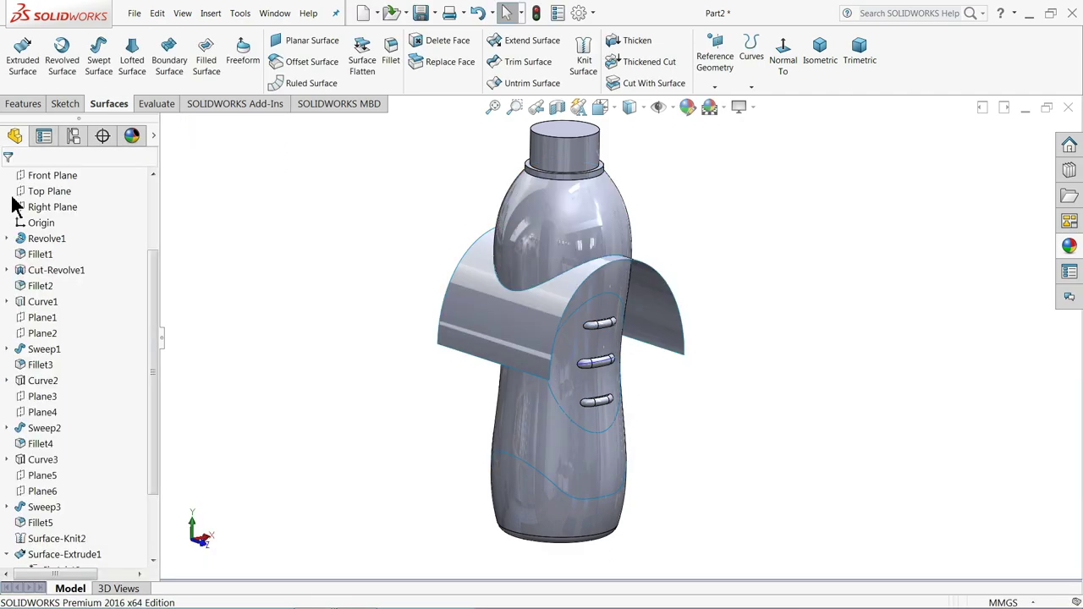
click(461, 336)
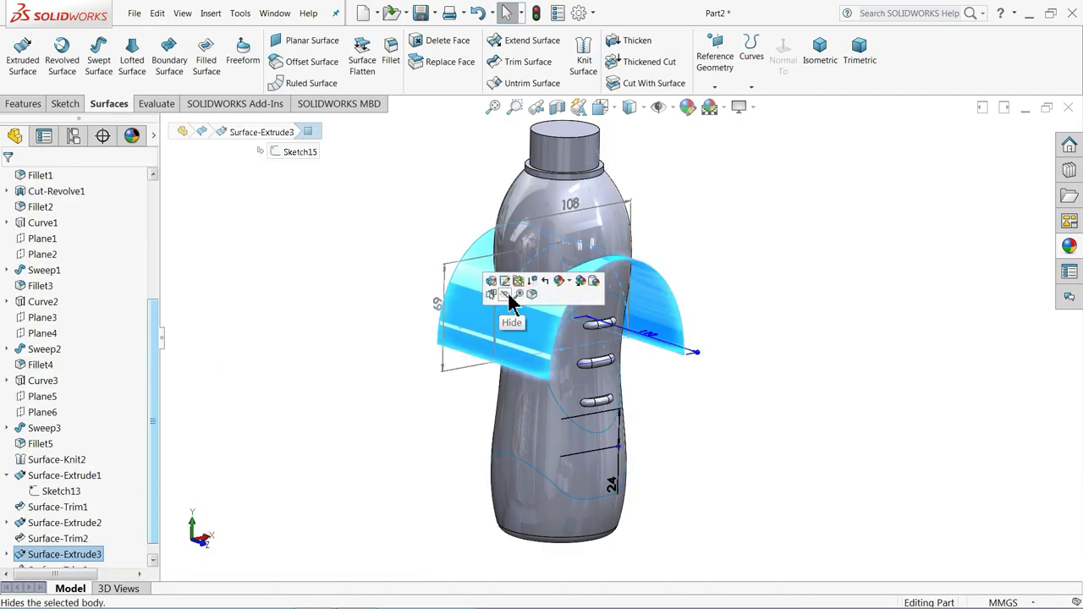
click(507, 296)
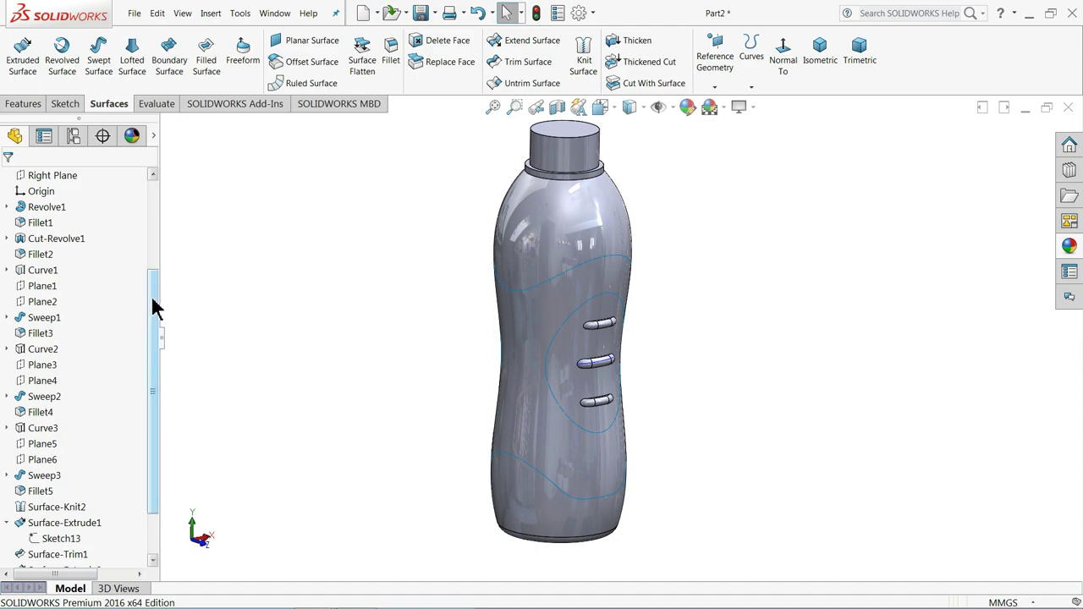
drag(154, 307, 154, 205)
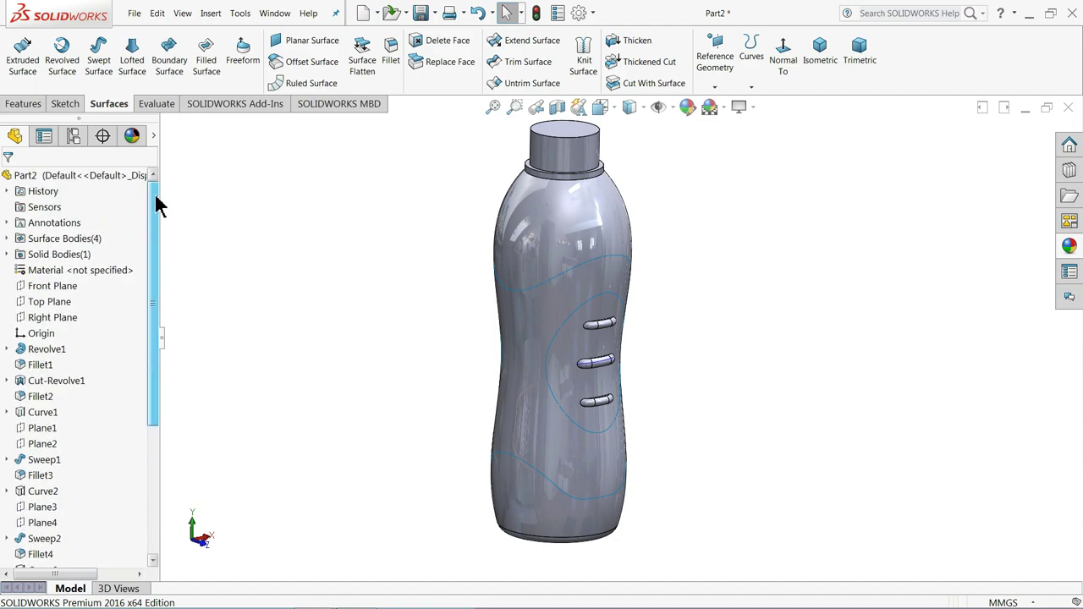
- Check the surface and solid bodies lists, ending with the Surface-Trim3 grip surface selected
click(7, 239)
click(72, 301)
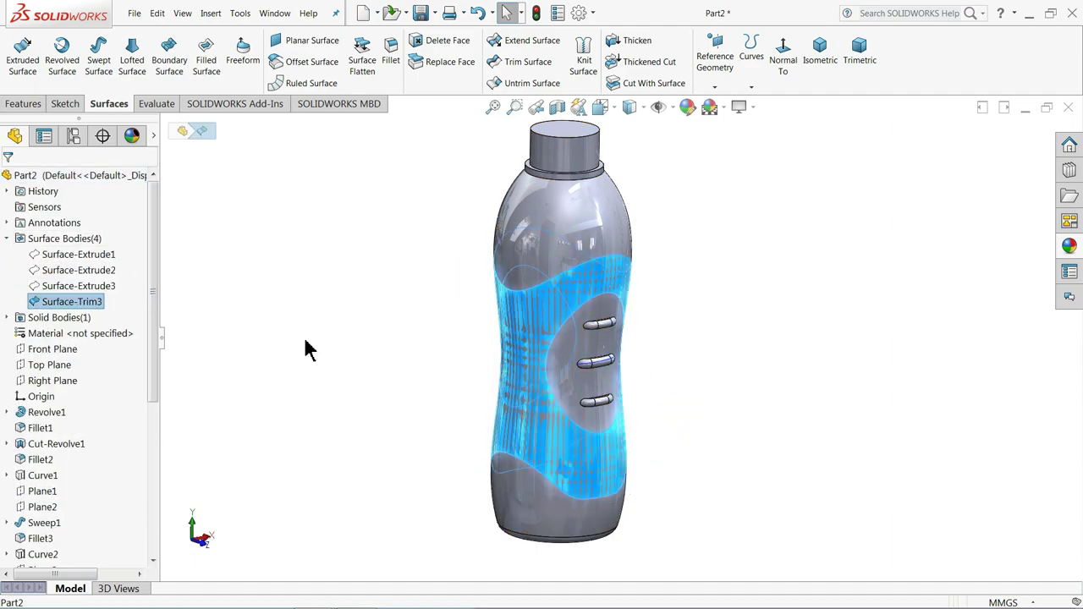
scroll(561, 457, down, 3)
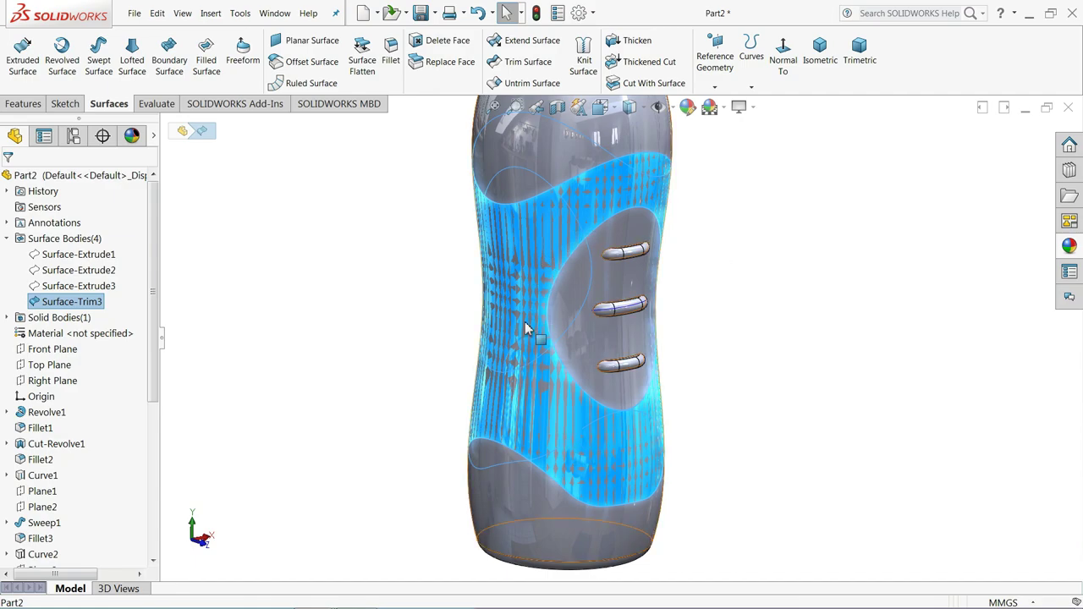
scroll(539, 309, up, 1)
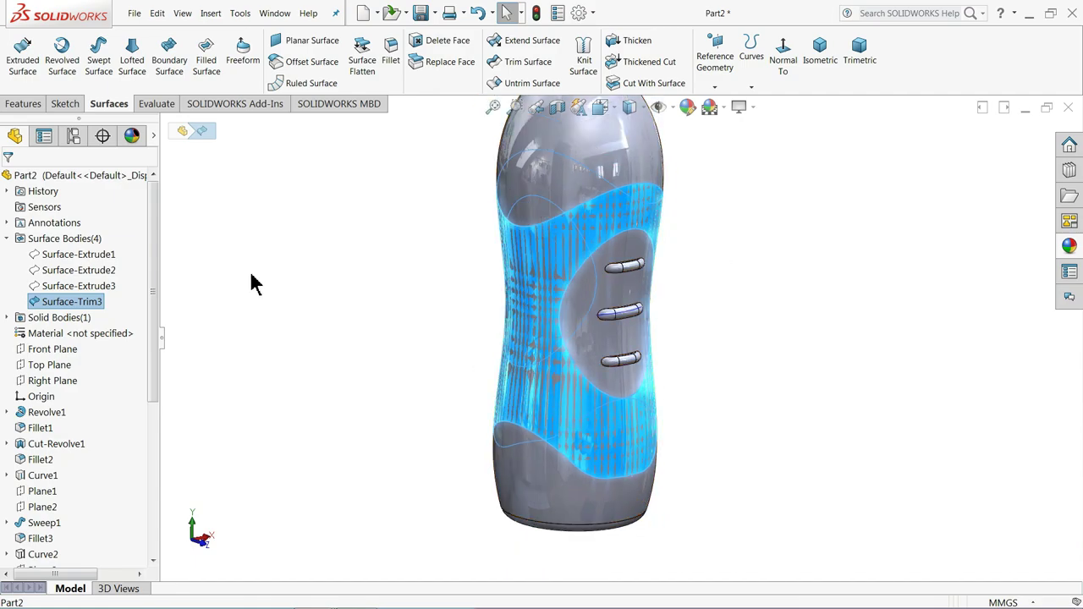
click(82, 269)
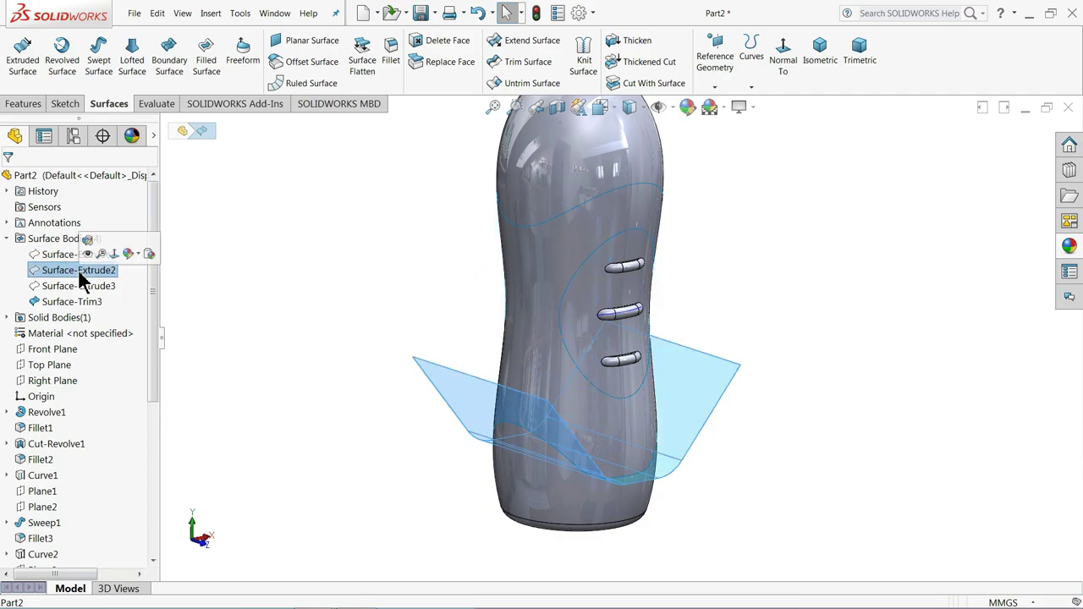
click(8, 239)
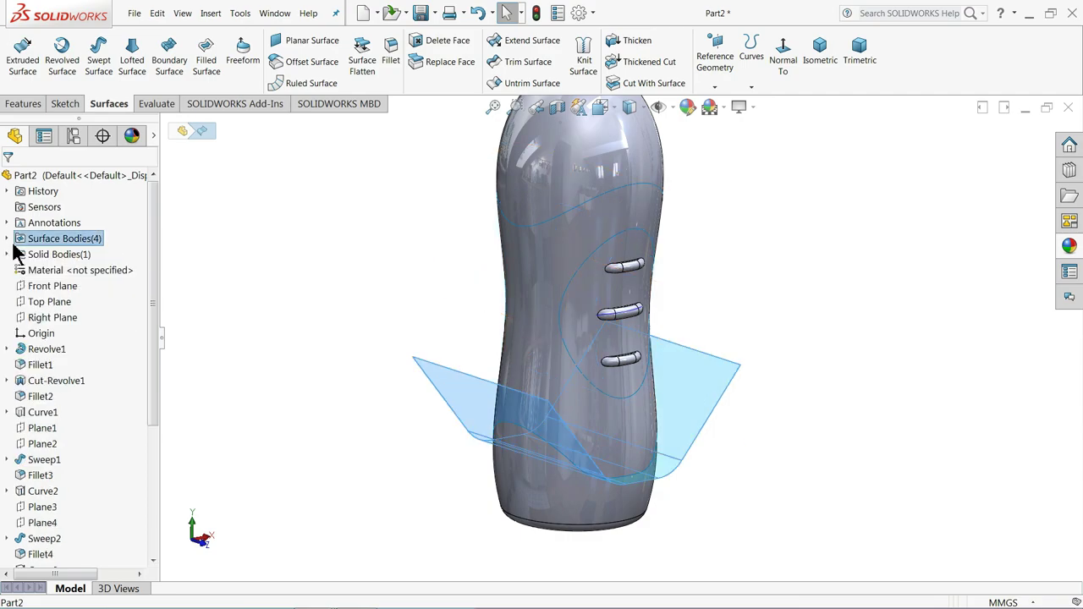
click(8, 254)
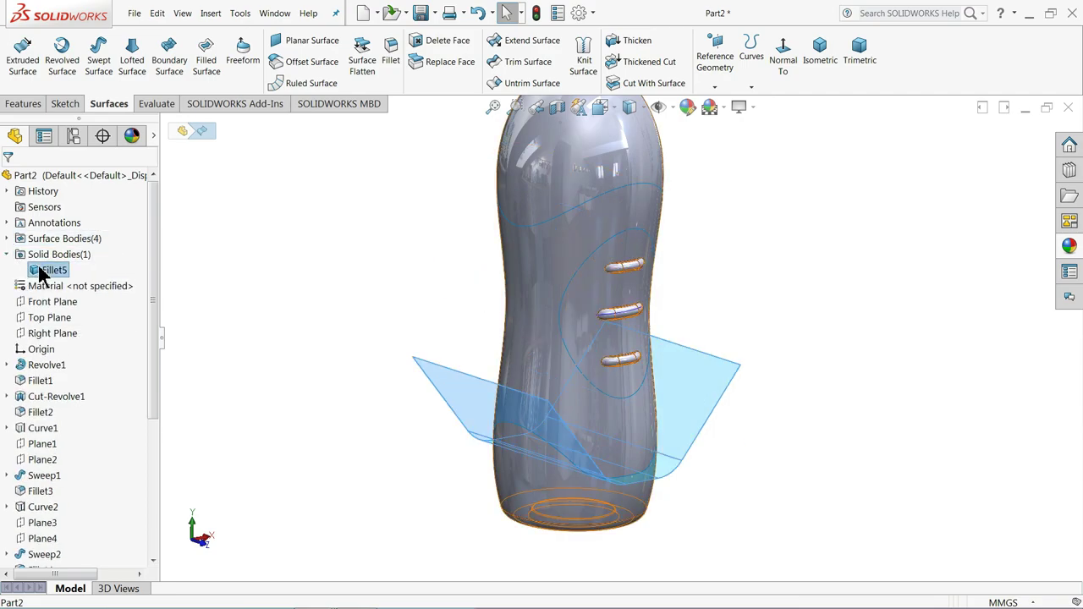
click(43, 271)
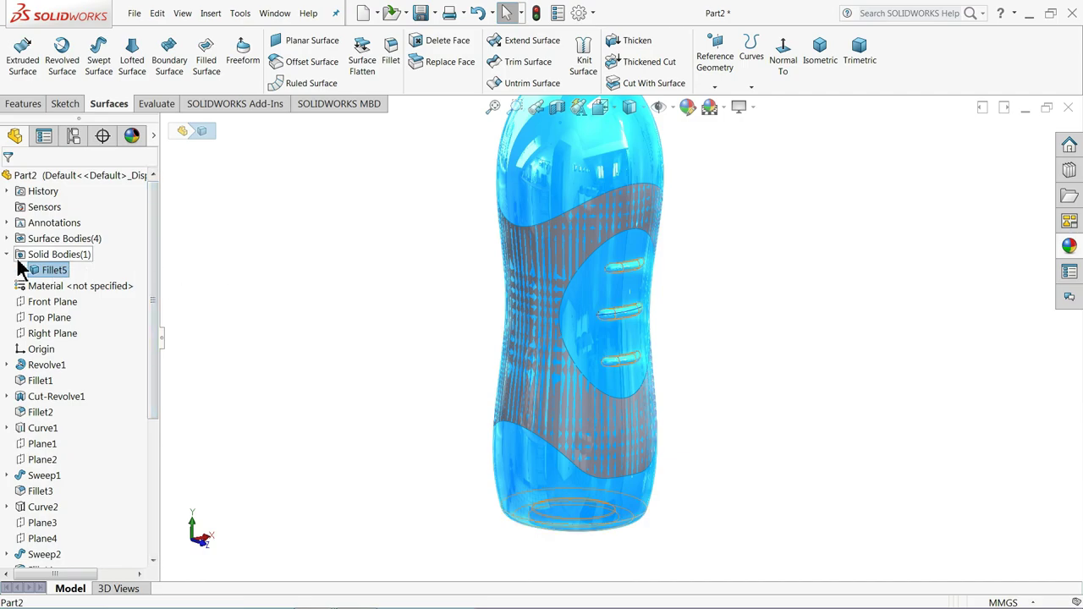
click(7, 255)
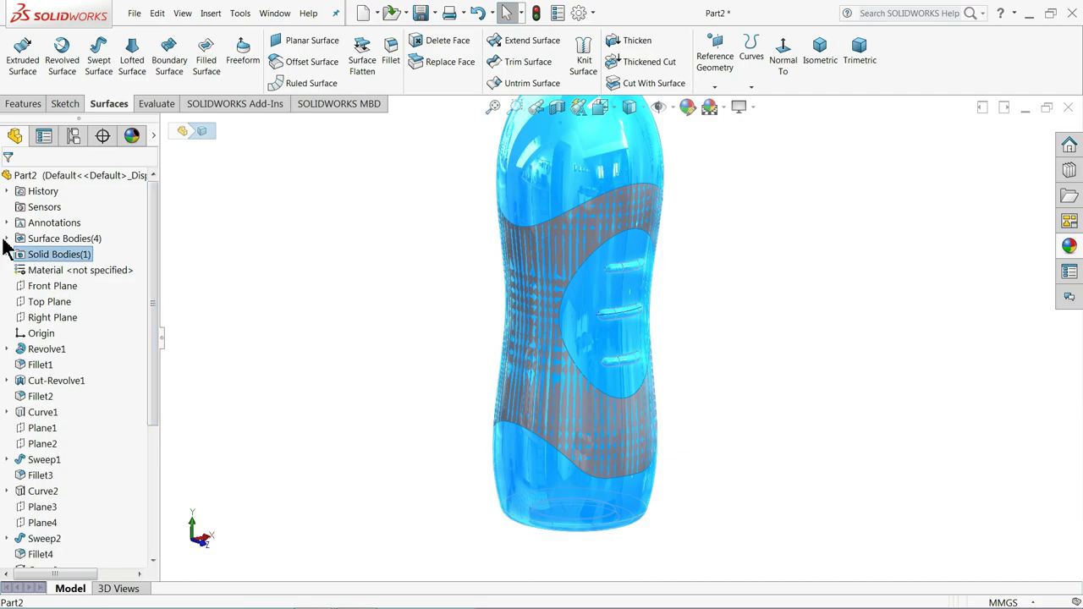
click(7, 239)
click(60, 302)
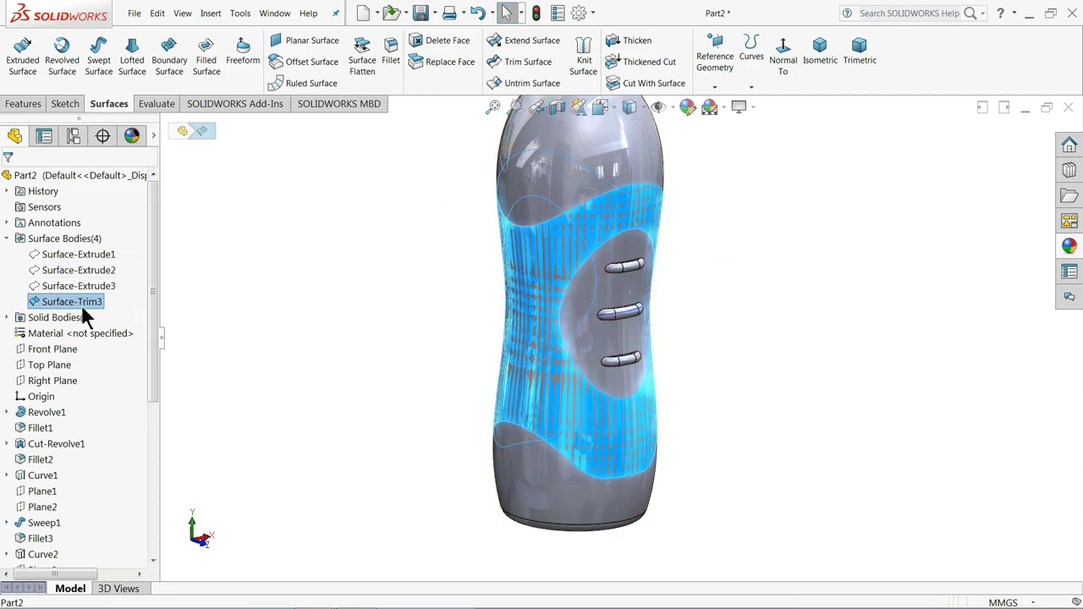
- Thicken Surface-Trim3 by 2 mm toward side 1 as a separate, unmerged body
click(630, 41)
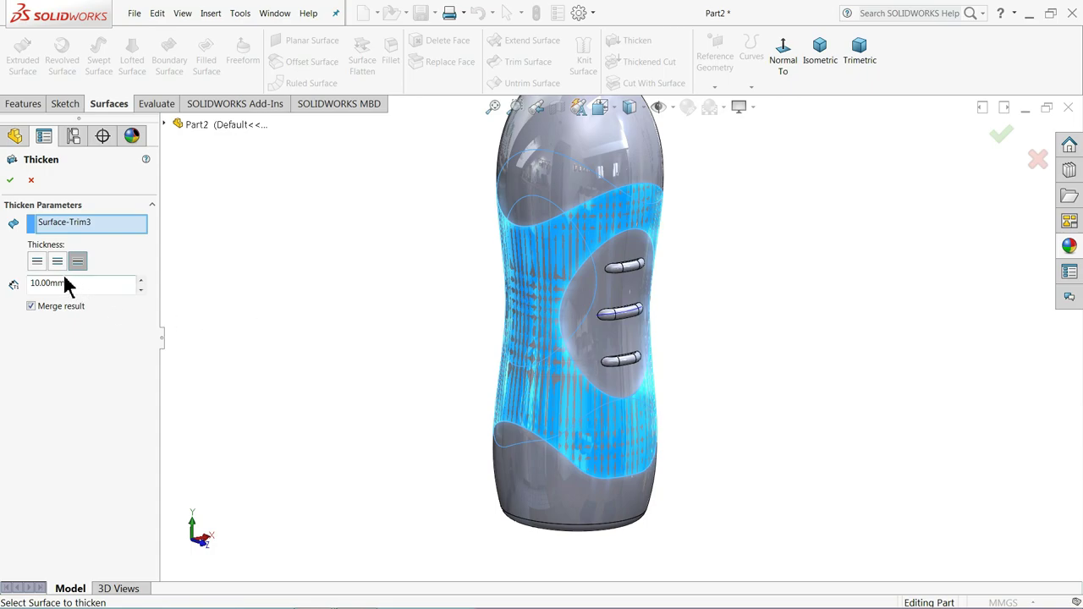
click(37, 262)
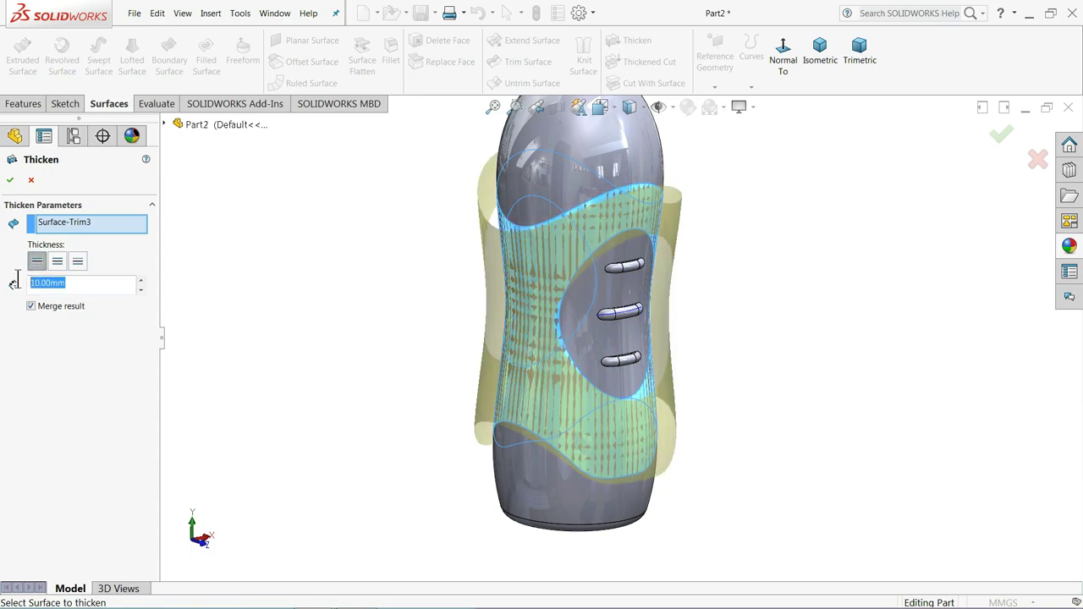
text(2)
key(Return)
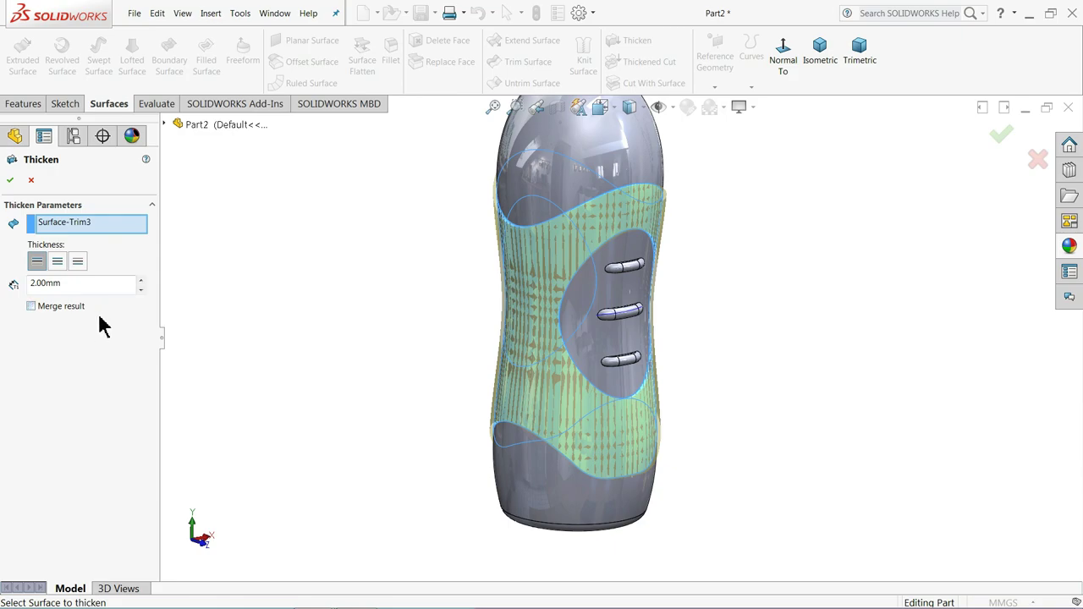
click(11, 180)
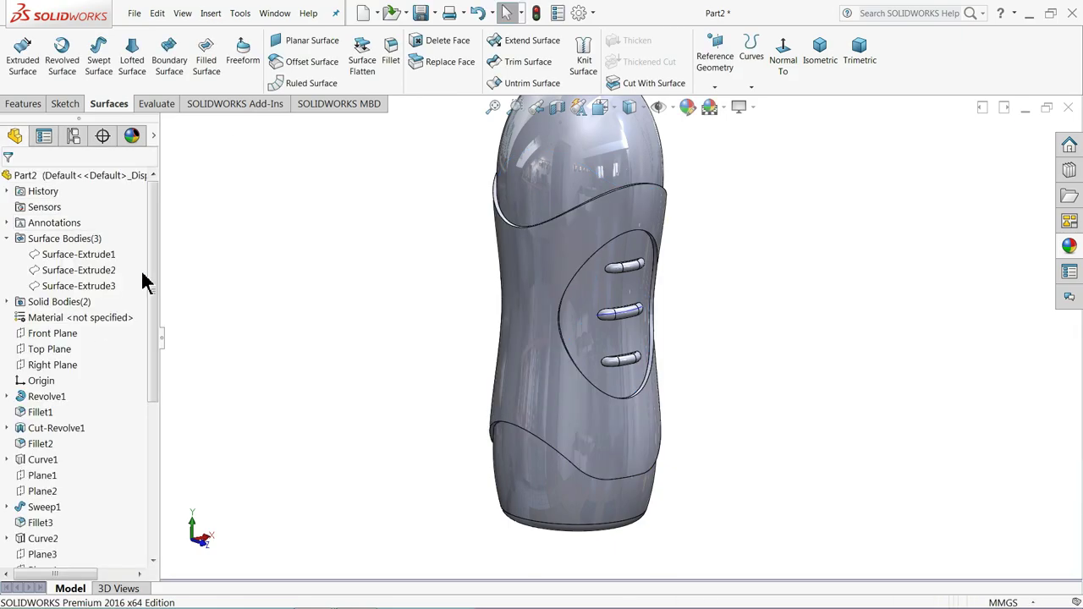
- Review the Thicken1 and Fillet5 solid bodies, then clear the selection
mouse_move(480, 346)
middle_down()
mouse_move(423, 314)
mouse_move(449, 321)
mouse_move(450, 356)
middle_up()
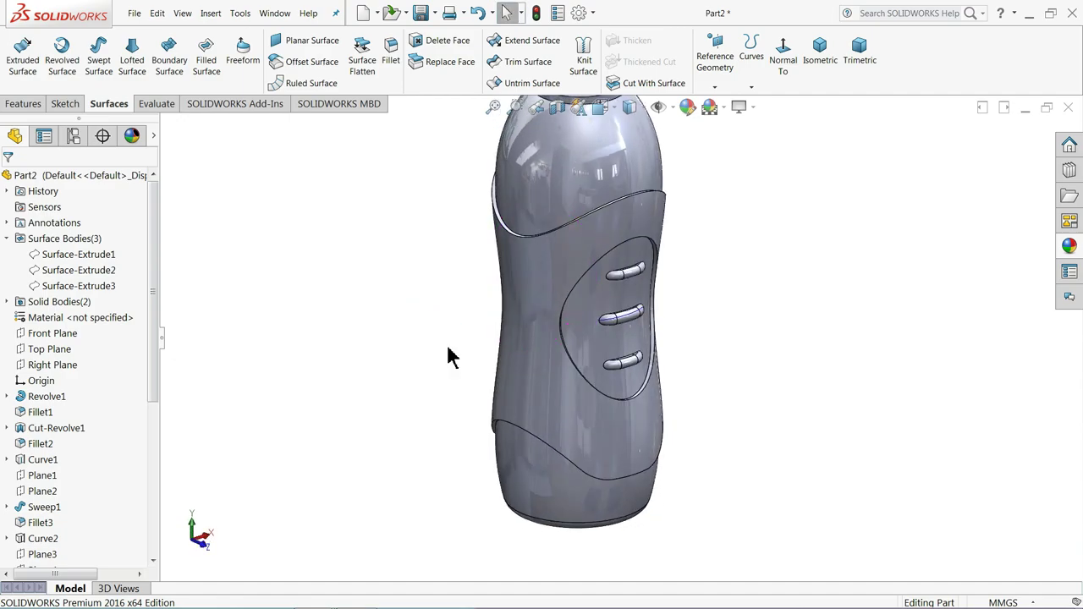
click(7, 238)
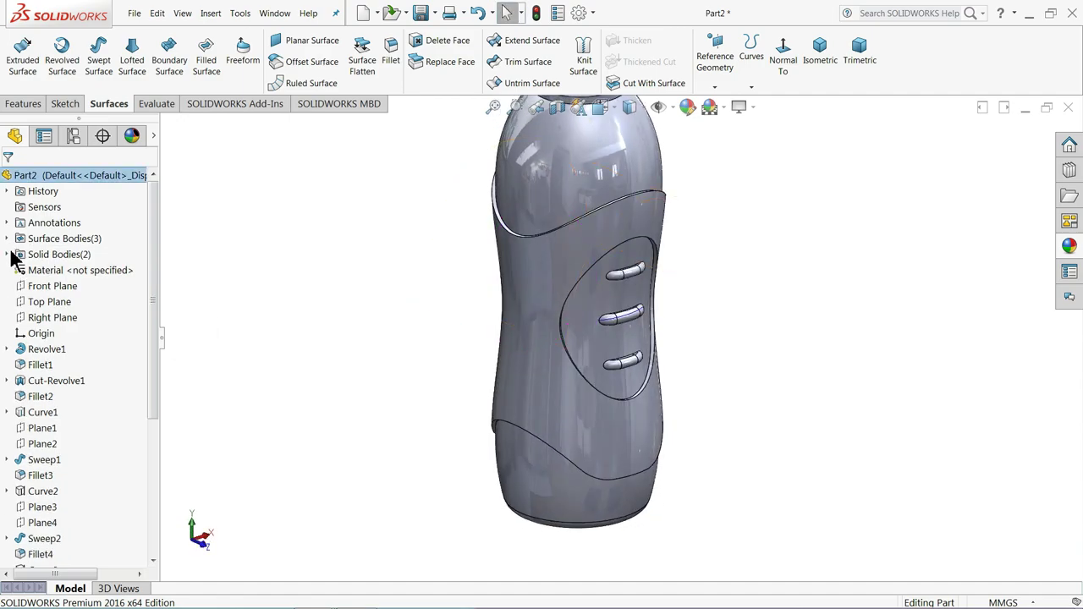
click(10, 253)
click(51, 287)
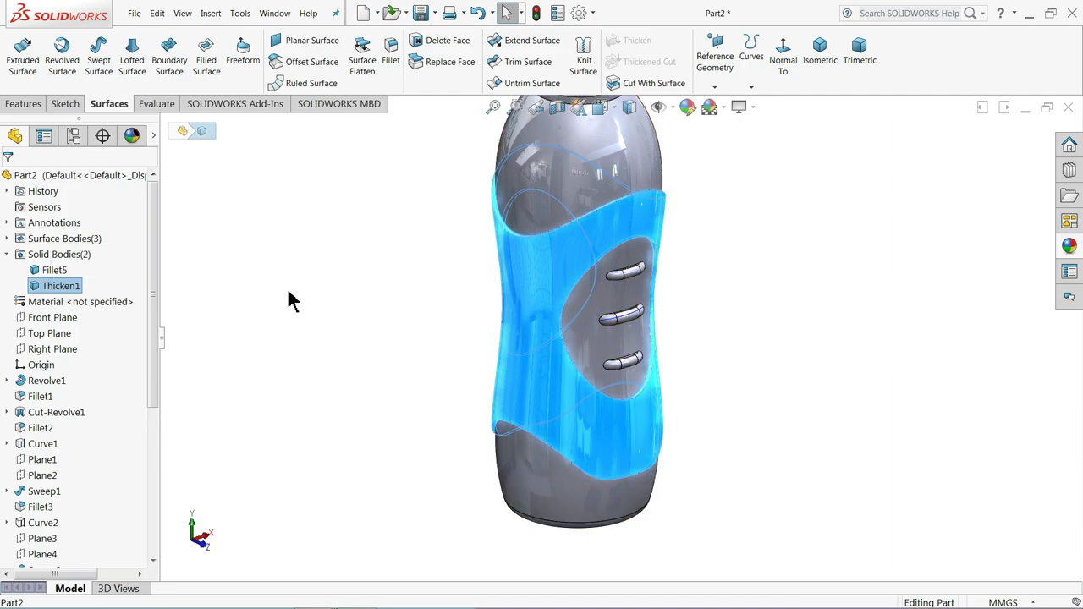
click(54, 270)
scroll(606, 314, up, 2)
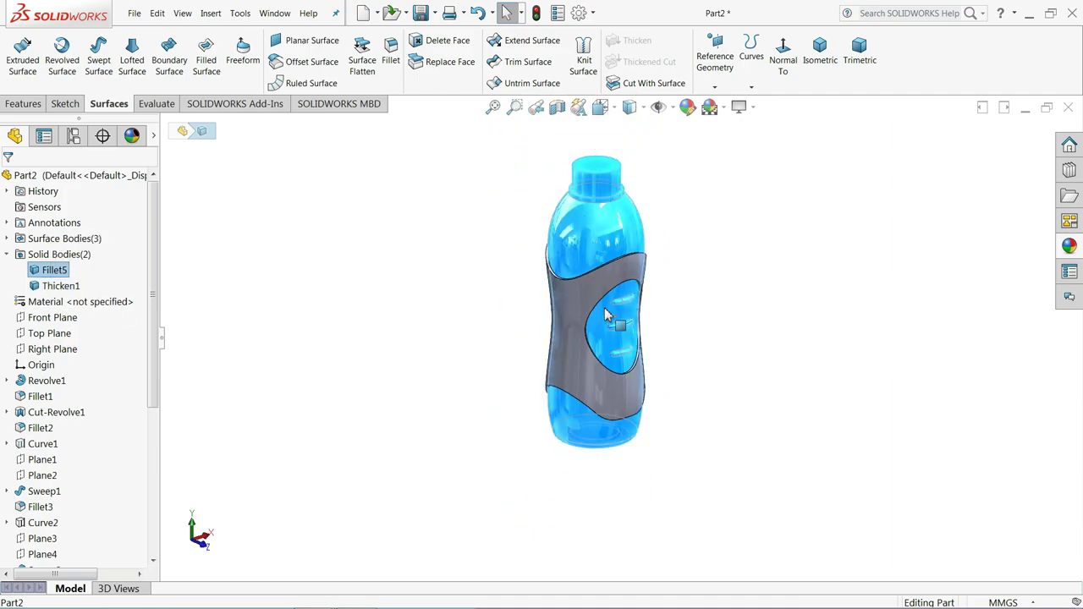
scroll(613, 296, down, 3)
middle_drag(599, 359, 593, 347)
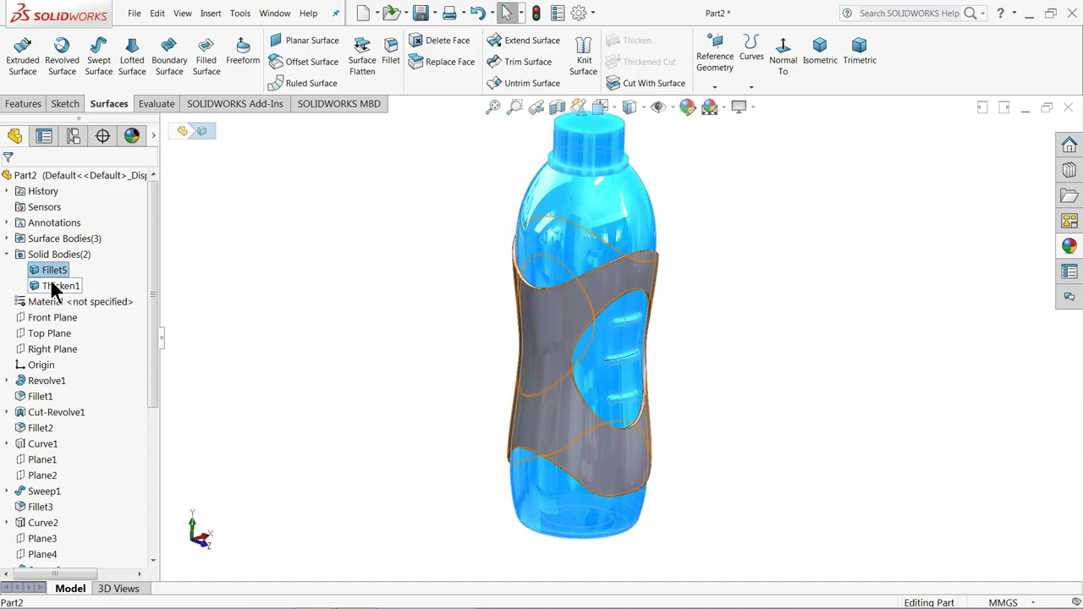
click(219, 252)
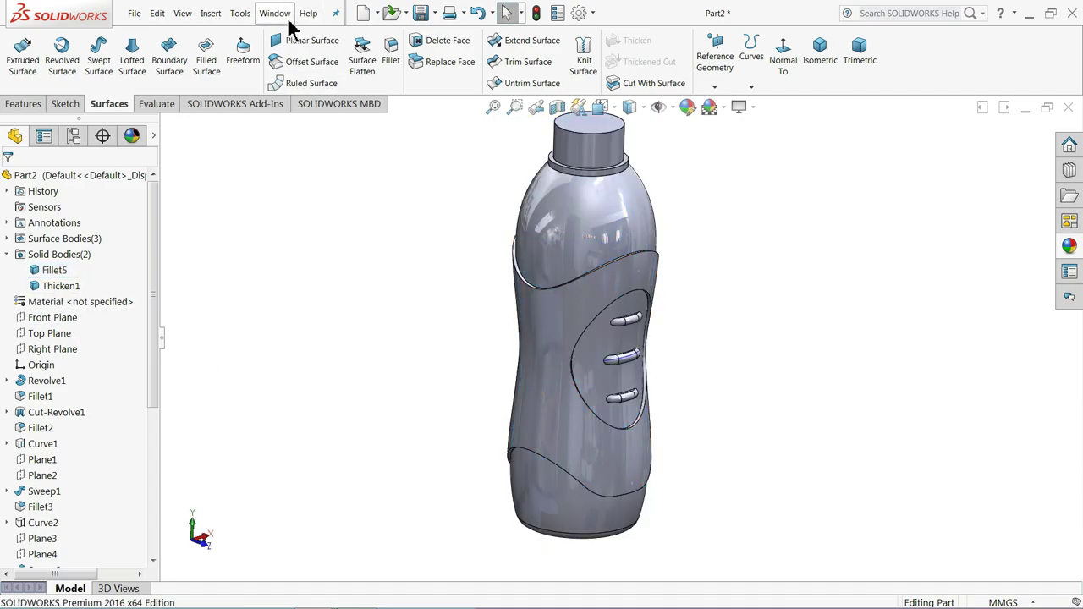
- Combine Fillet5 and Thicken1 with an Add operation into one solid, Combine1
click(213, 17)
mouse_move(235, 68)
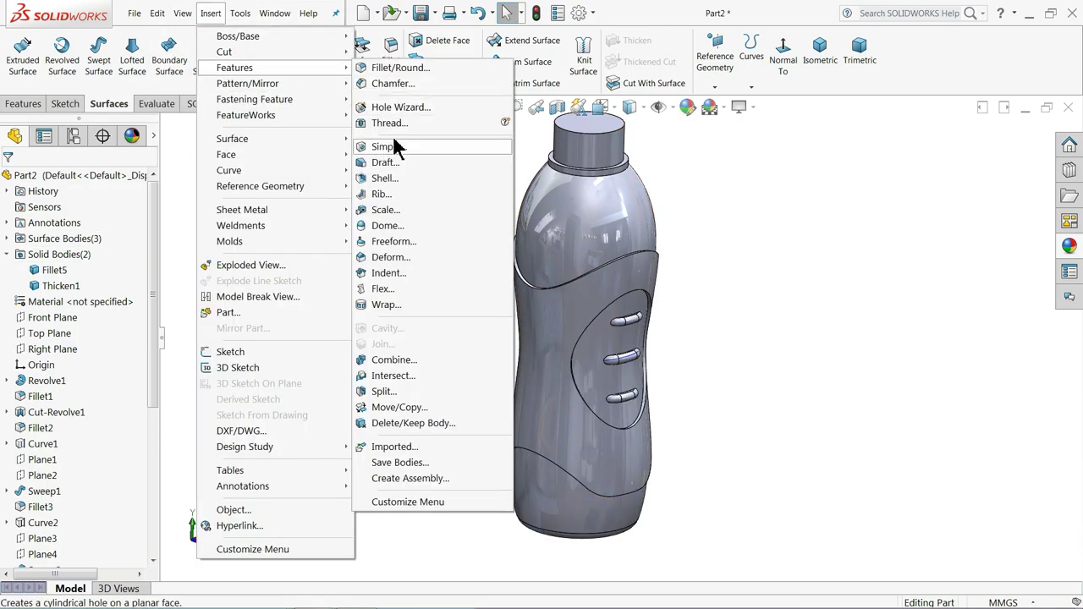
click(390, 361)
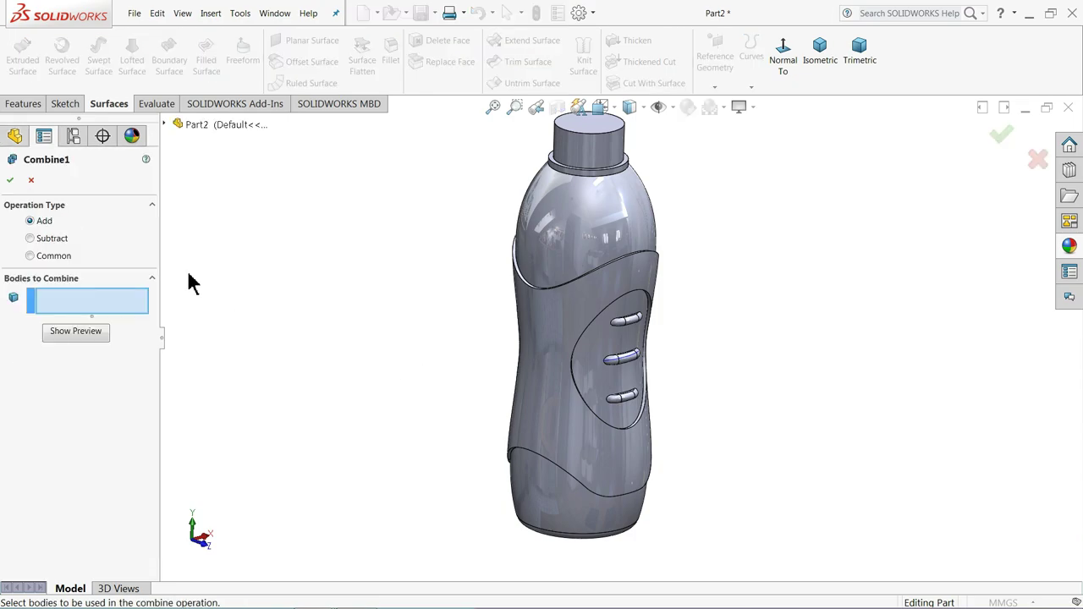
click(169, 125)
click(190, 203)
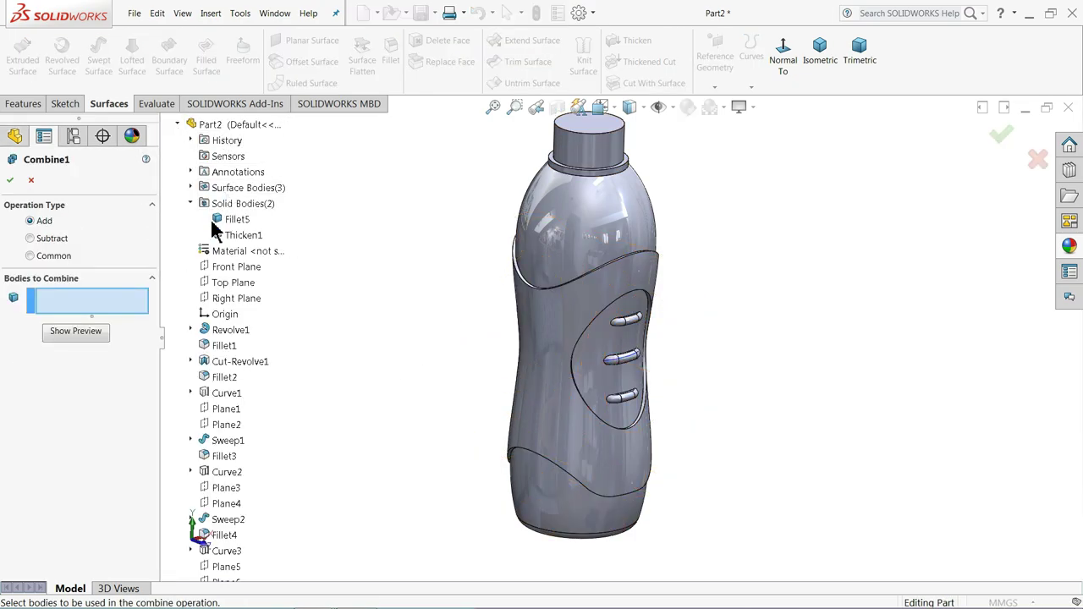
click(242, 219)
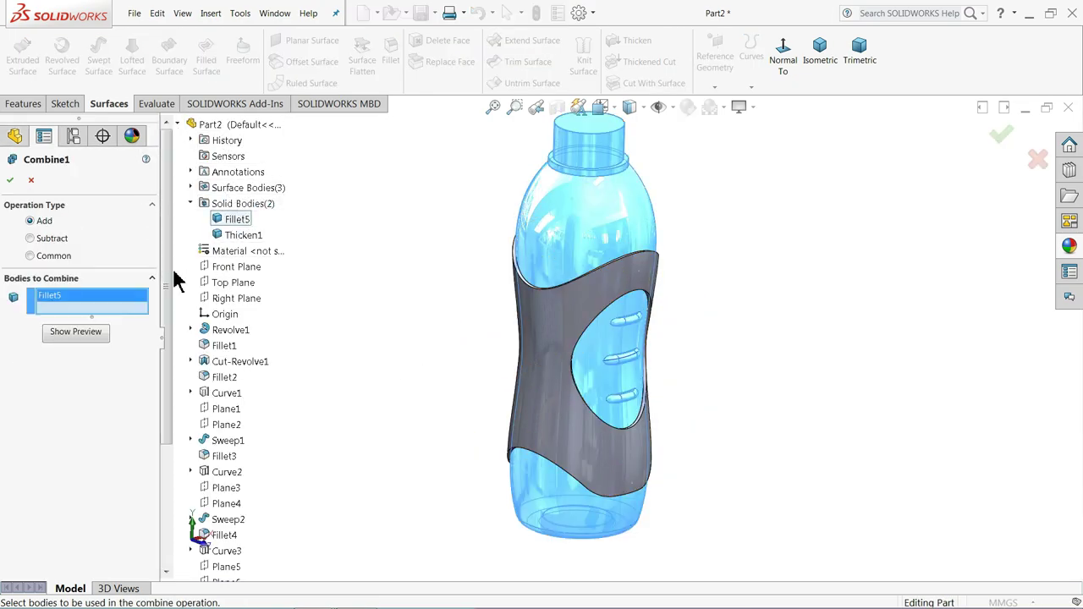
click(243, 234)
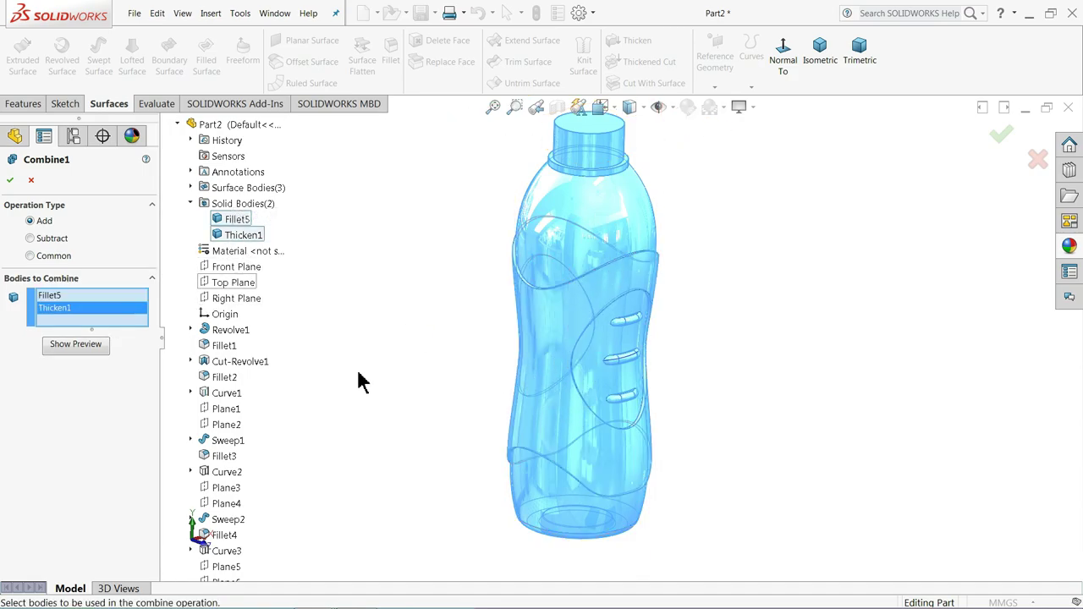
click(10, 181)
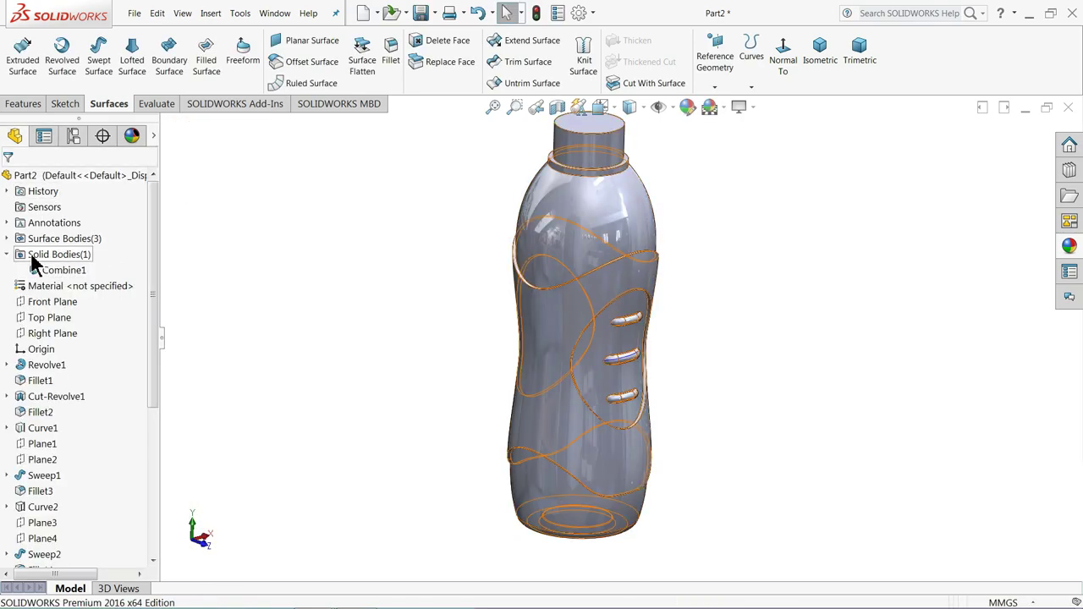
- Inspect the combined bottle, selecting the Combine1 body, grip band and Revolve1 faces
click(51, 270)
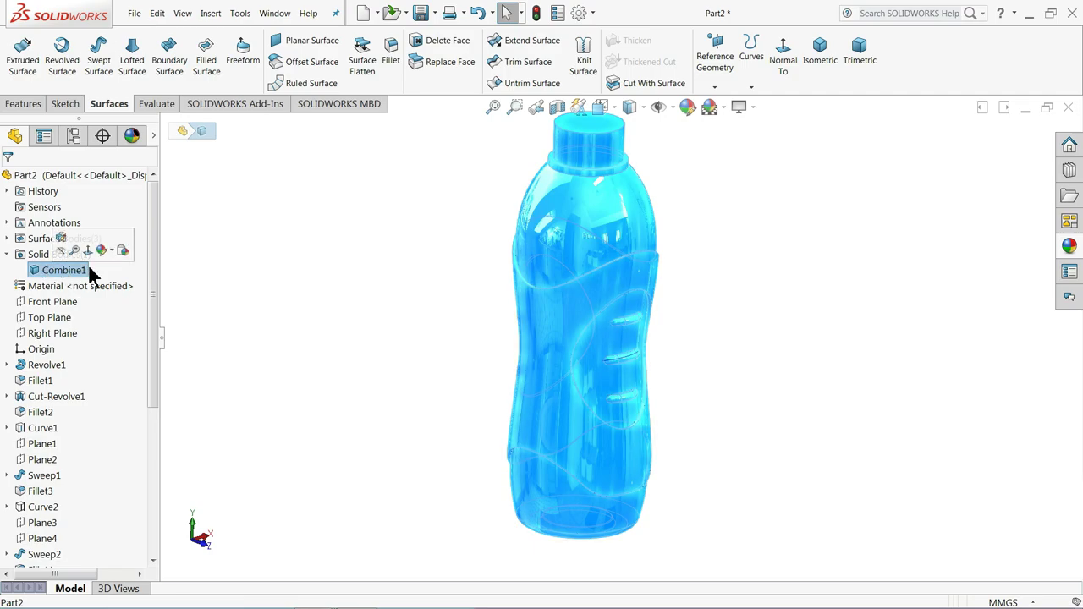
click(298, 283)
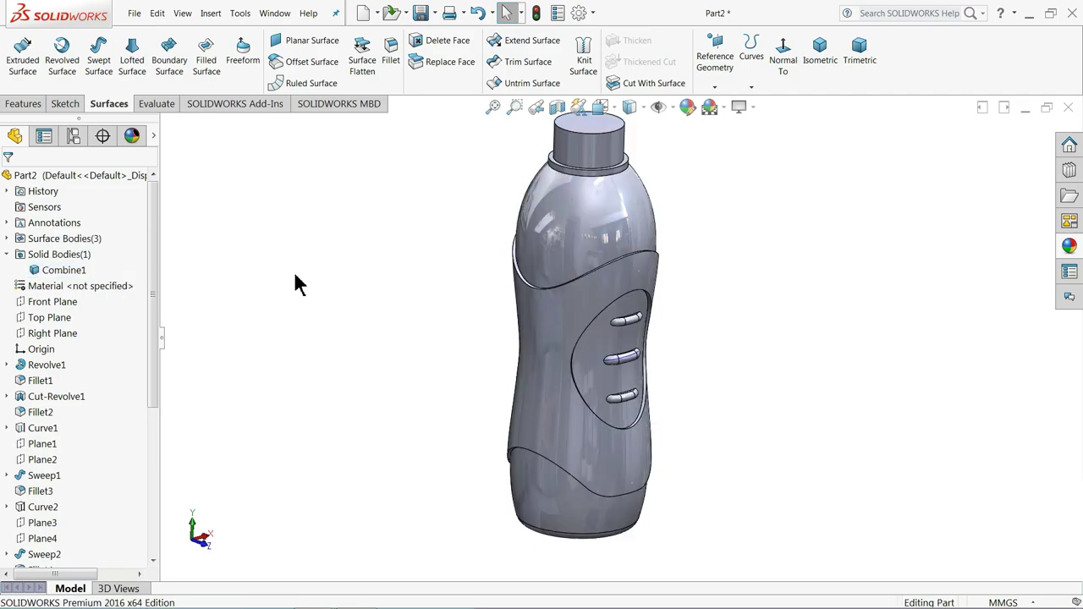
double_click(16, 254)
middle_drag(563, 321, 558, 316)
scroll(588, 330, down, 2)
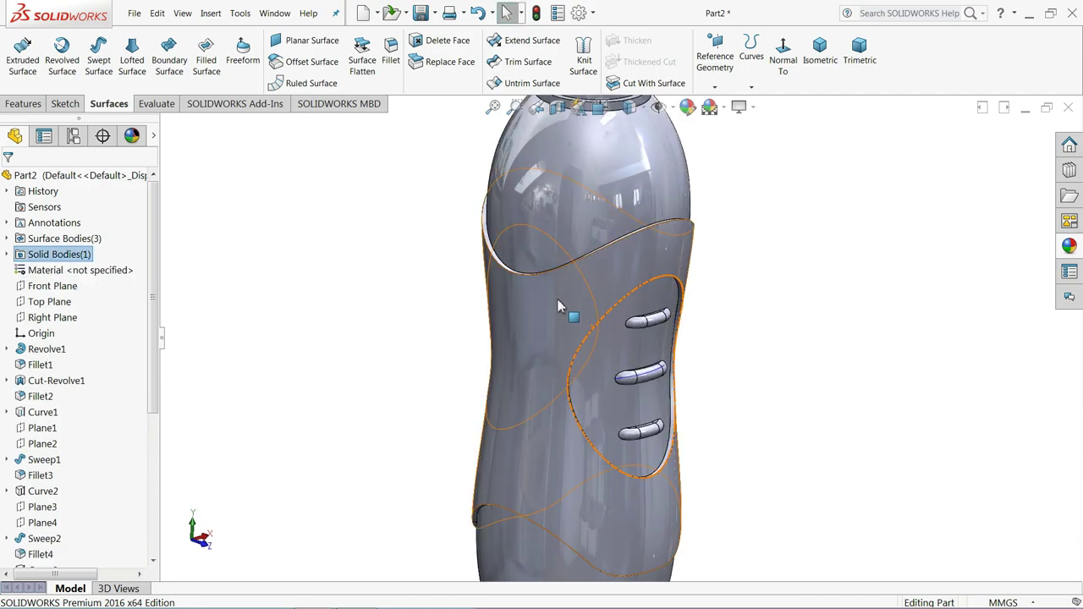
scroll(555, 306, up, 3)
scroll(558, 314, down, 2)
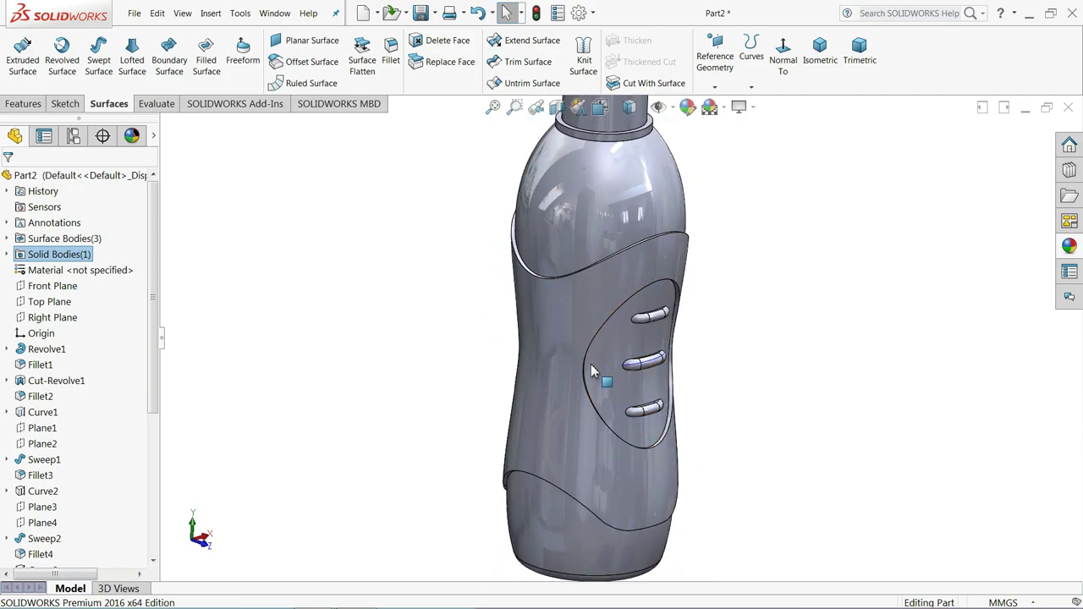
click(565, 323)
click(567, 275)
click(565, 281)
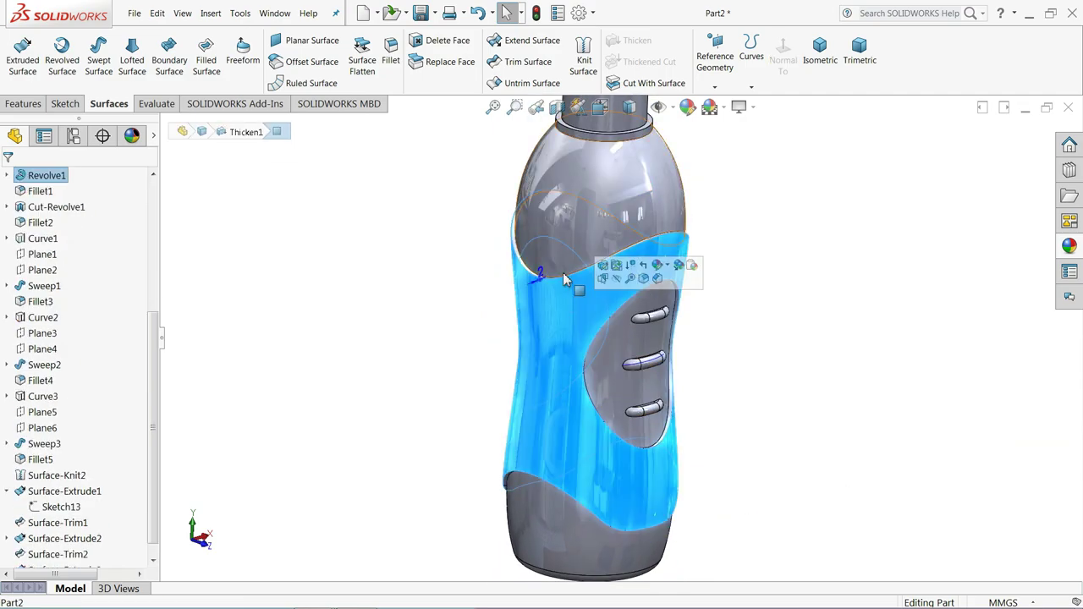
click(567, 275)
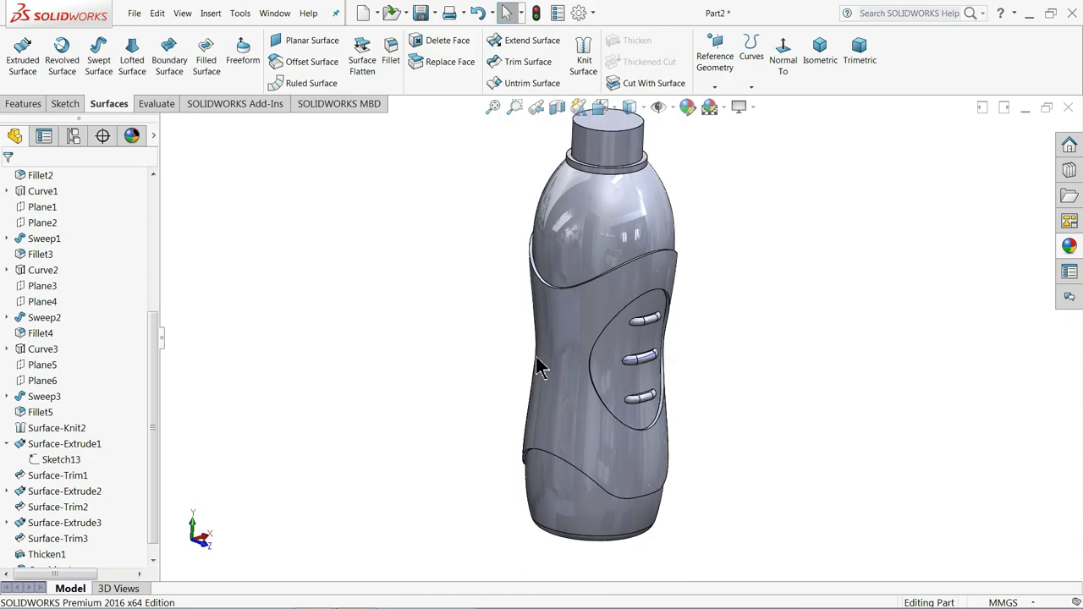
scroll(532, 351, down, 1)
scroll(621, 381, down, 2)
scroll(652, 367, down, 2)
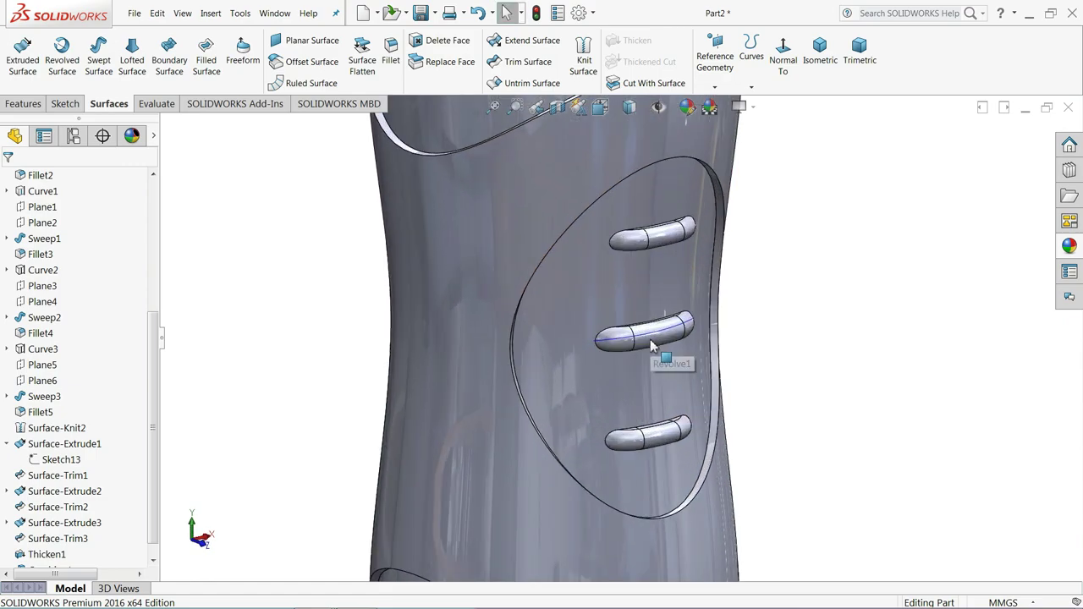
scroll(648, 341, down, 2)
- Hide the Curve1 curve on the model and return to selection mode
click(652, 335)
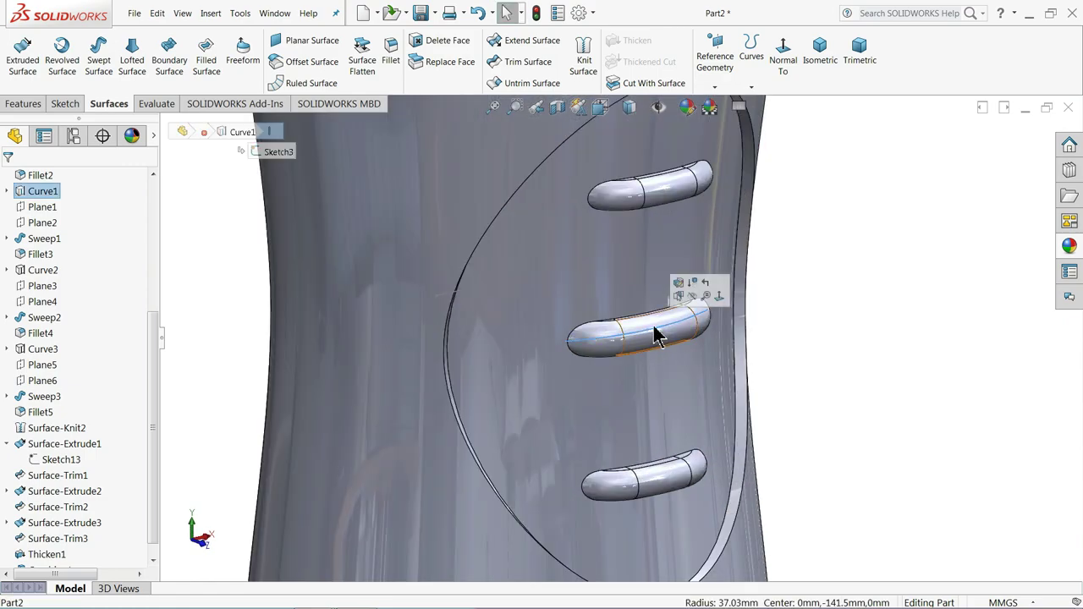
click(694, 304)
scroll(749, 326, up, 5)
scroll(727, 332, up, 3)
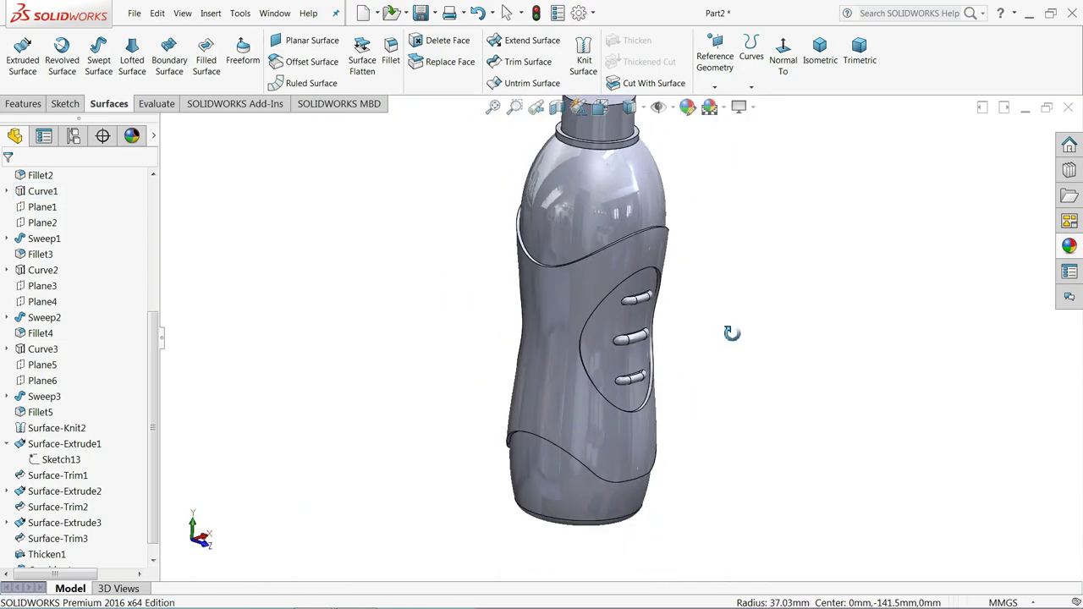
key(Escape)
- Start a 1.5 mm constant-radius fillet on the grip band's upper wavy edge
click(391, 63)
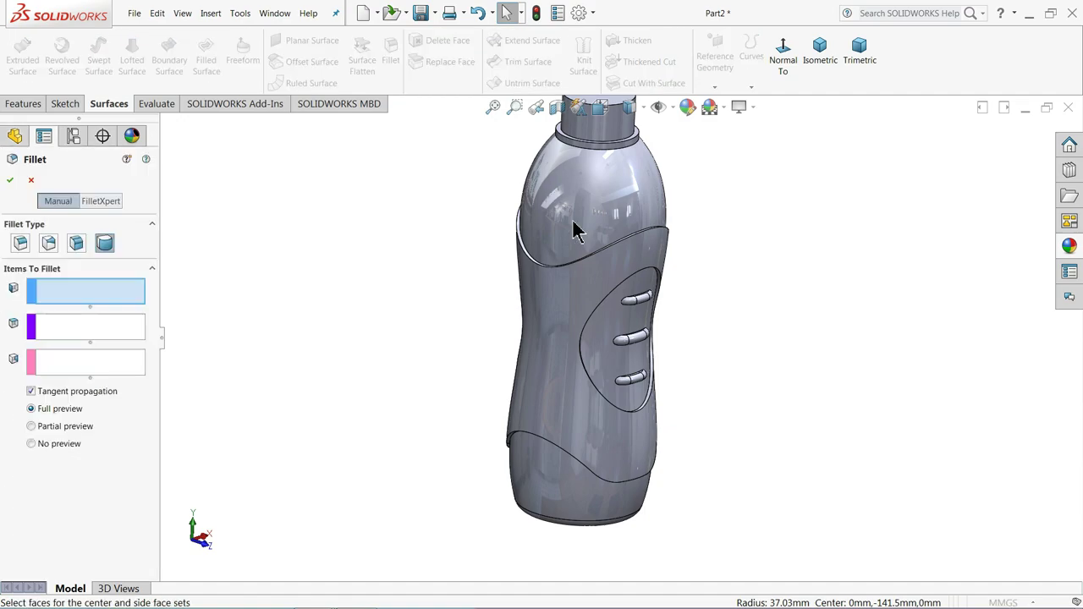
scroll(583, 245, down, 3)
scroll(592, 284, down, 4)
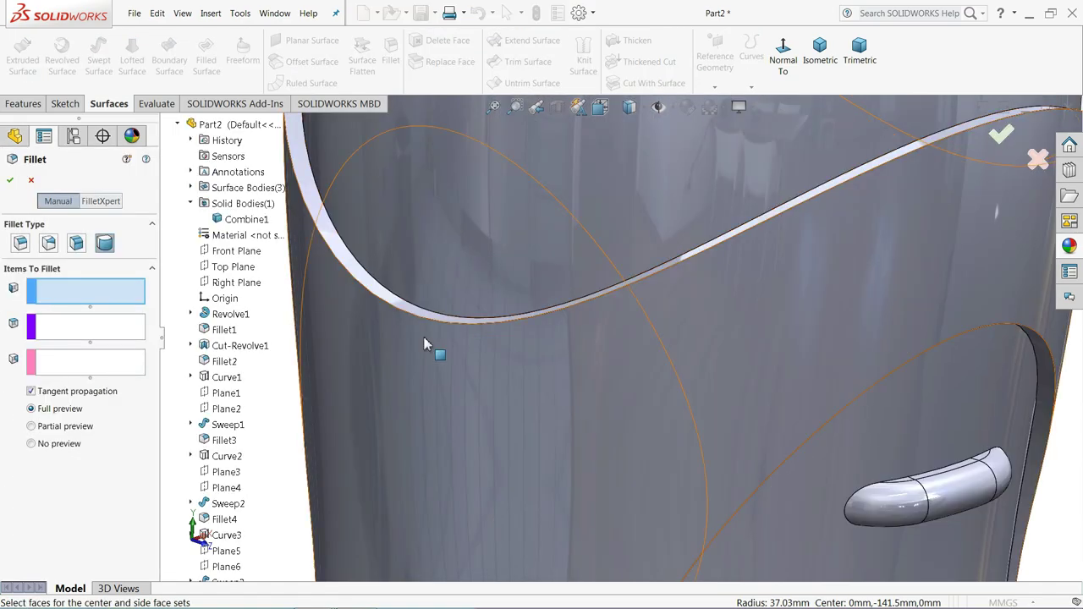
click(21, 243)
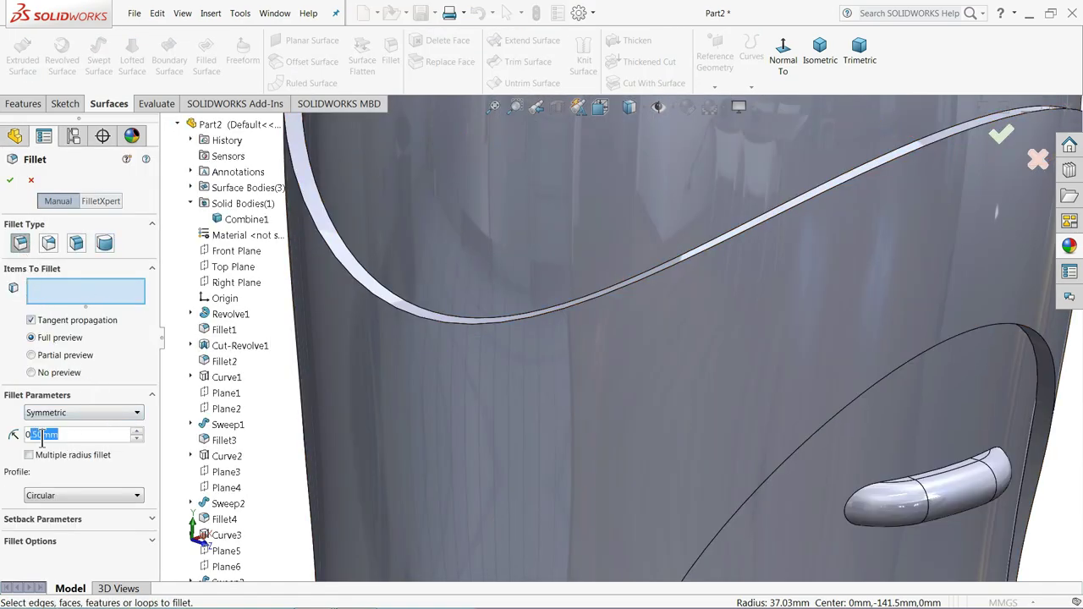
text(1.5)
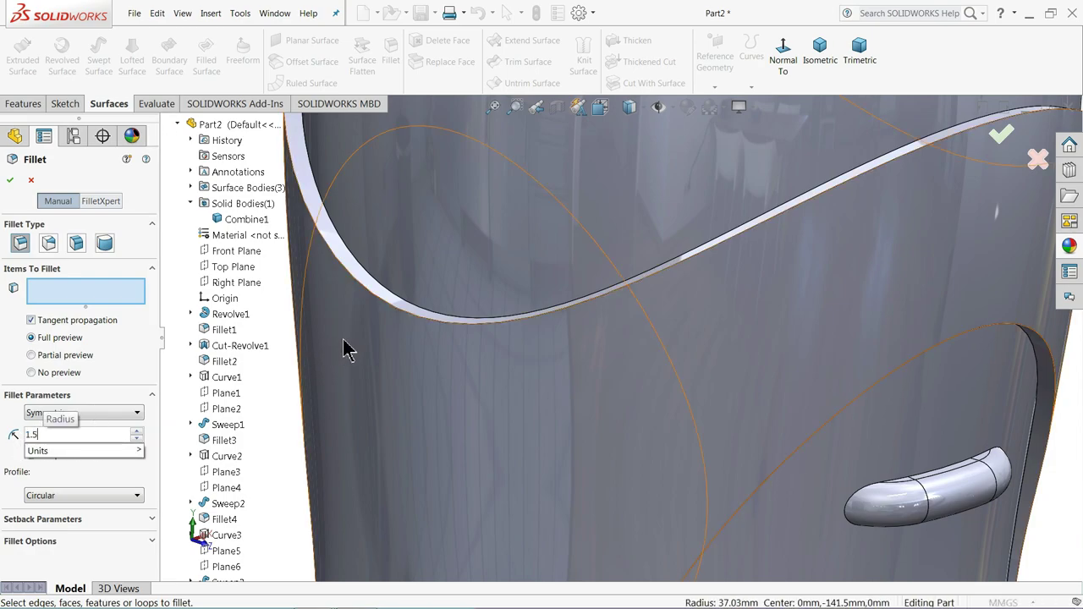
click(427, 326)
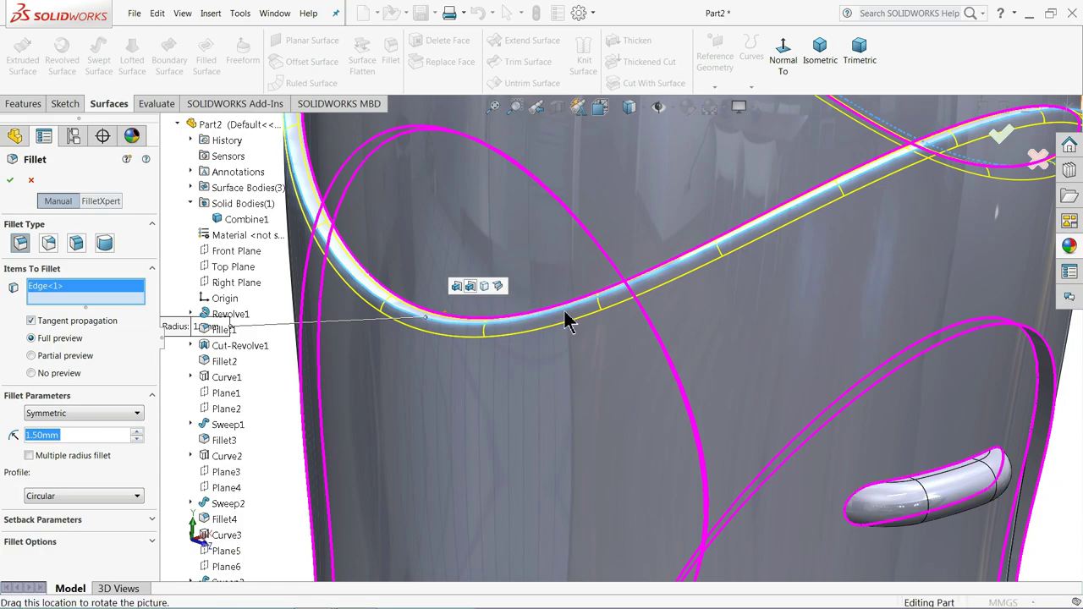
- Add a second grip band edge to the fillet and confirm the 1.5 mm radius
scroll(519, 370, up, 3)
scroll(674, 380, up, 2)
scroll(674, 451, down, 2)
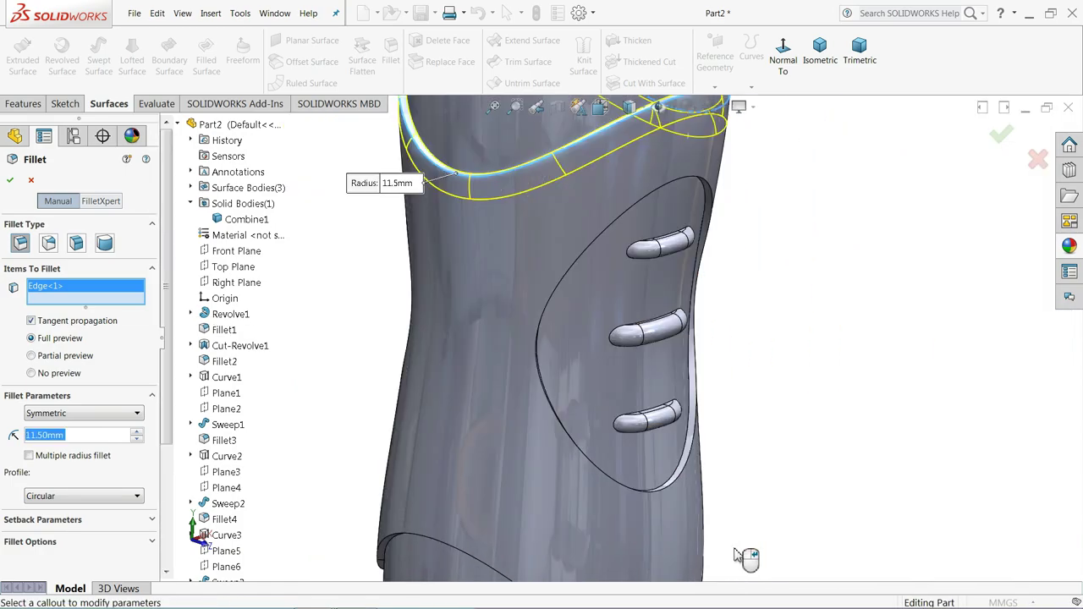
scroll(648, 452, down, 2)
scroll(635, 380, down, 2)
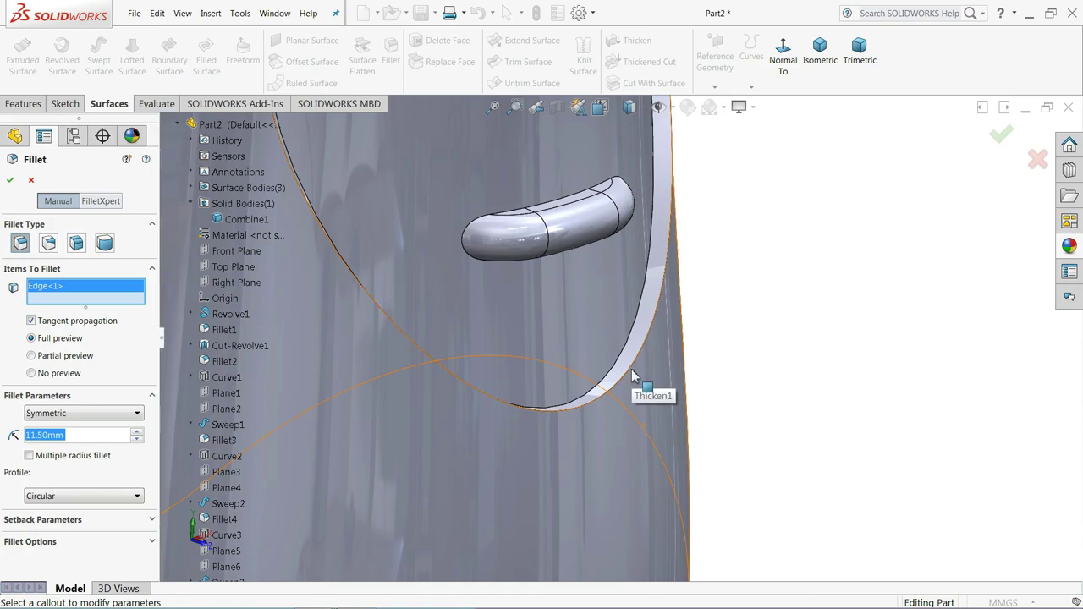
click(634, 367)
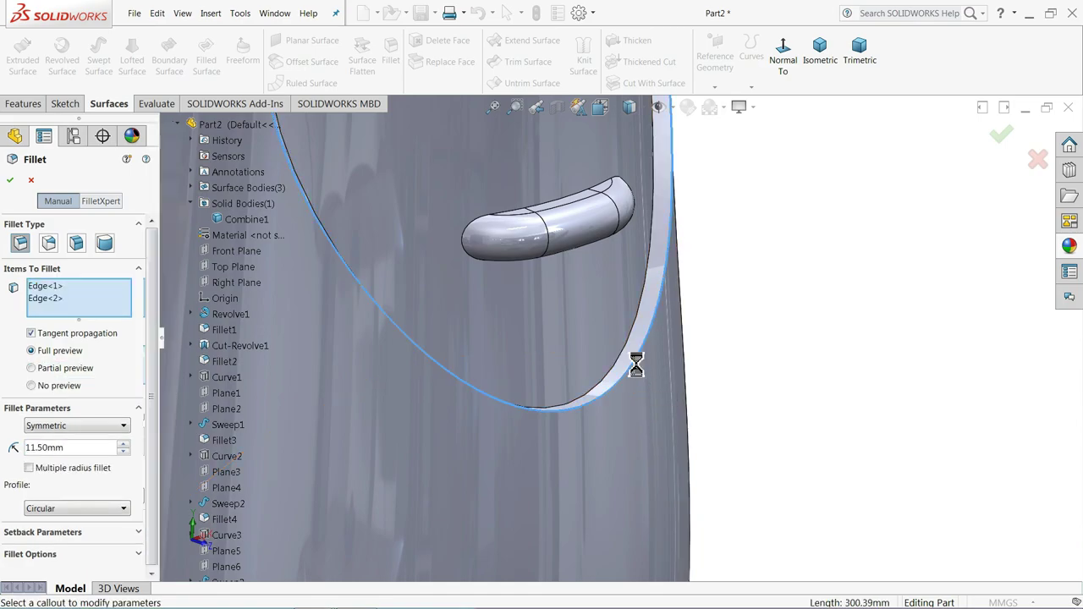
scroll(802, 346, up, 2)
scroll(683, 363, up, 2)
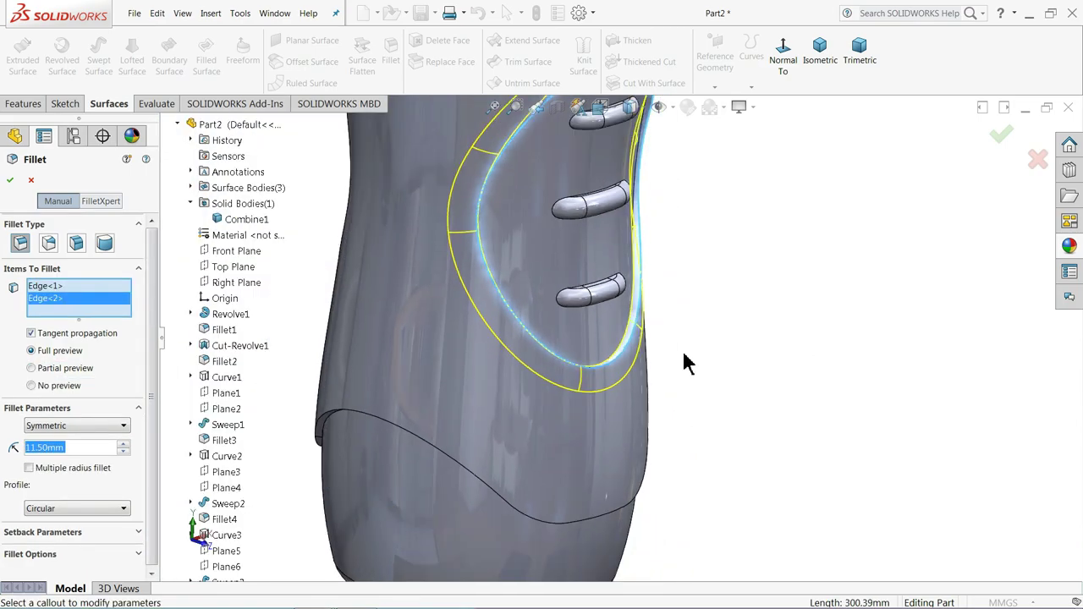
scroll(684, 363, up, 1)
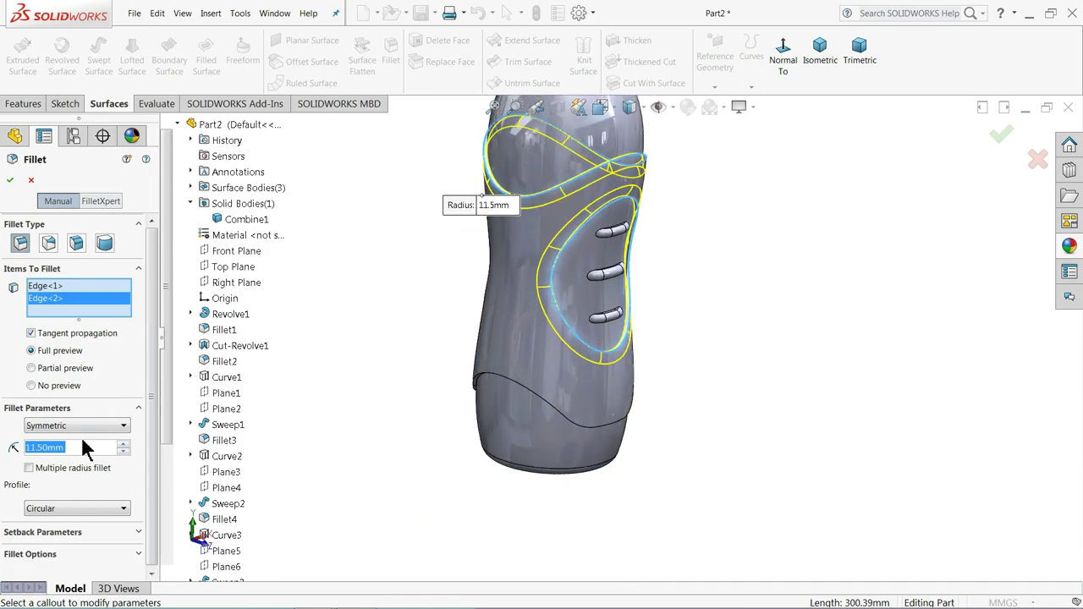
text(1.5)
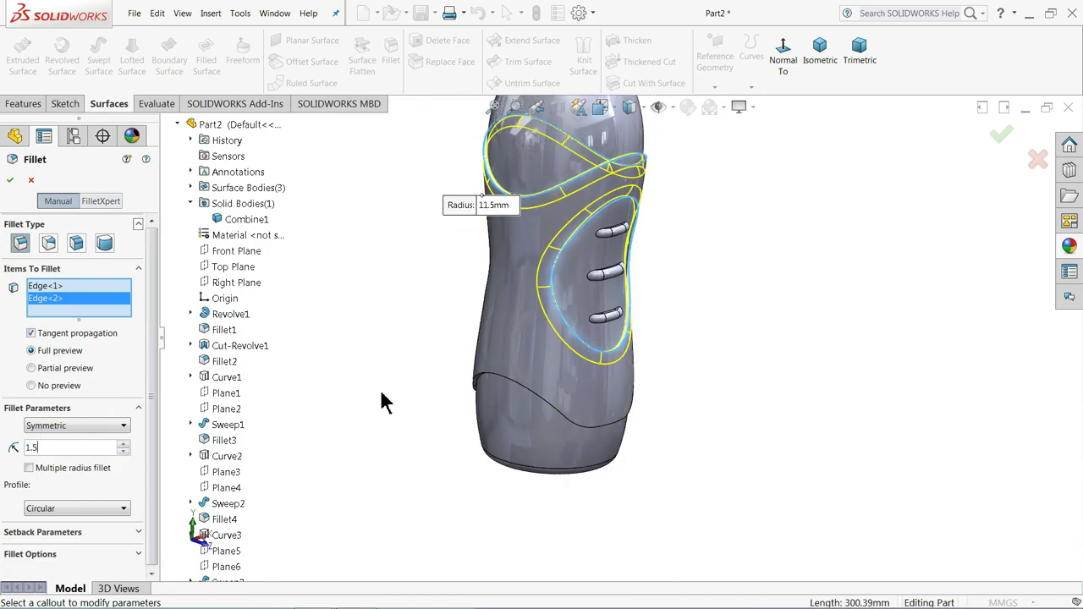
key(Return)
- Add the lower band edge and a fourth band edge to the 1.5 mm fillet
scroll(538, 383, down, 1)
scroll(558, 431, down, 2)
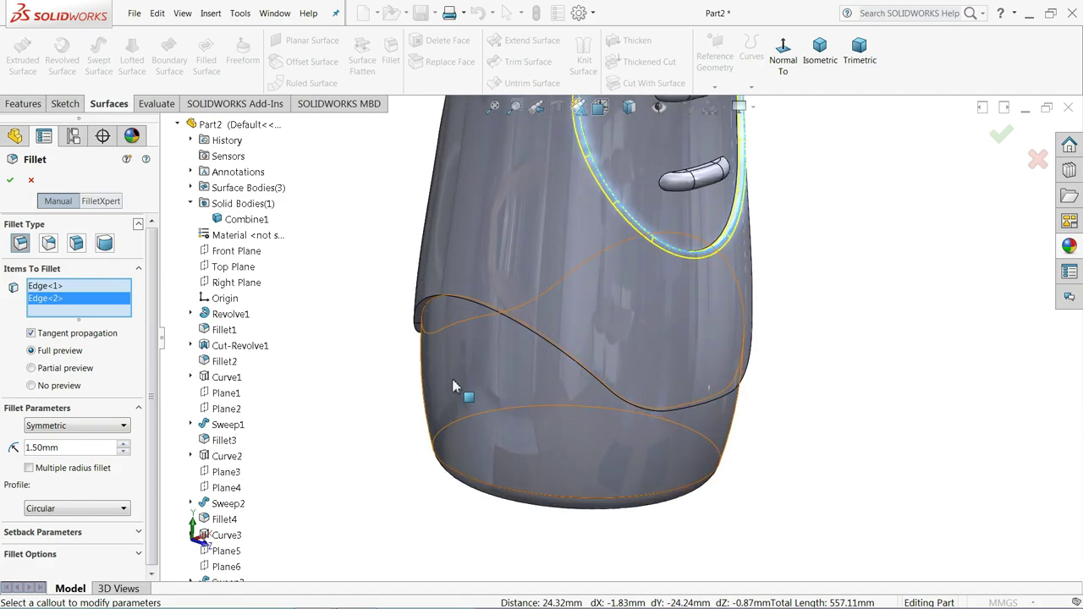
scroll(457, 381, down, 2)
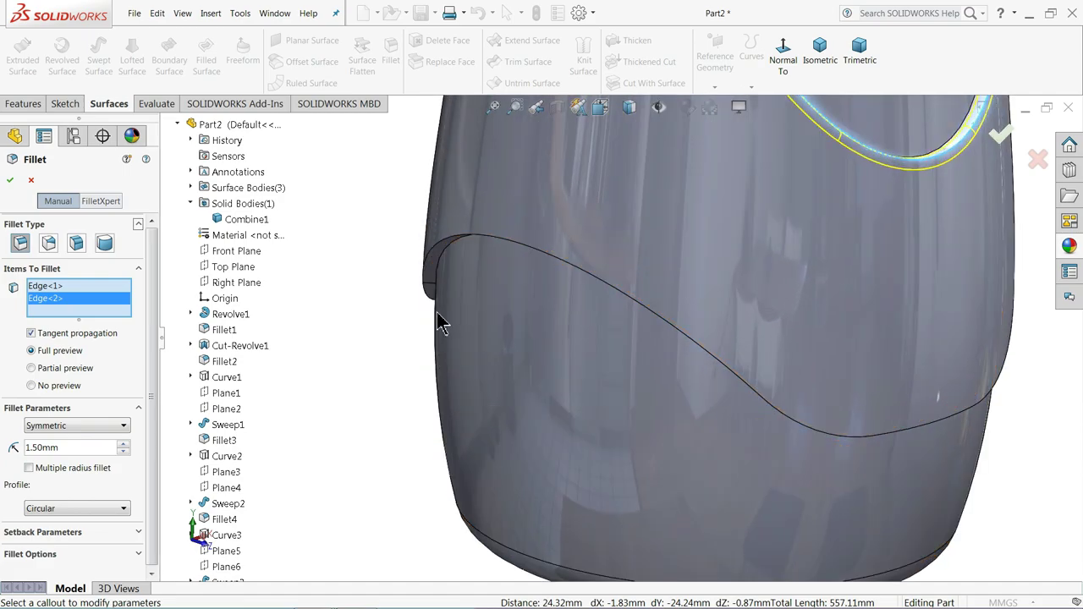
click(428, 266)
scroll(406, 321, up, 2)
scroll(415, 345, up, 2)
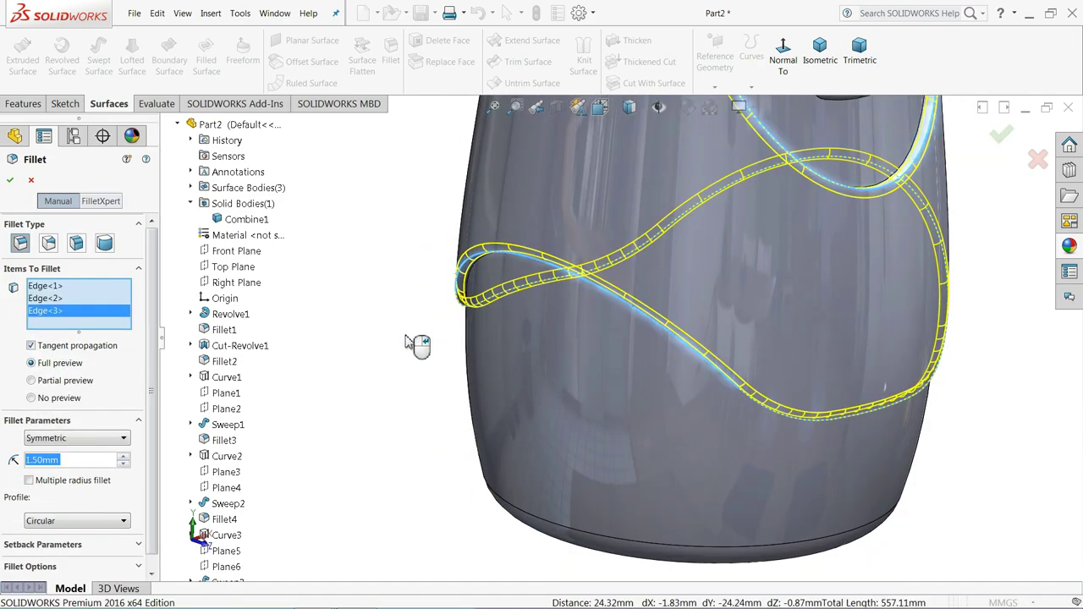
scroll(426, 341, up, 2)
scroll(423, 338, up, 1)
middle_drag(601, 271, 604, 296)
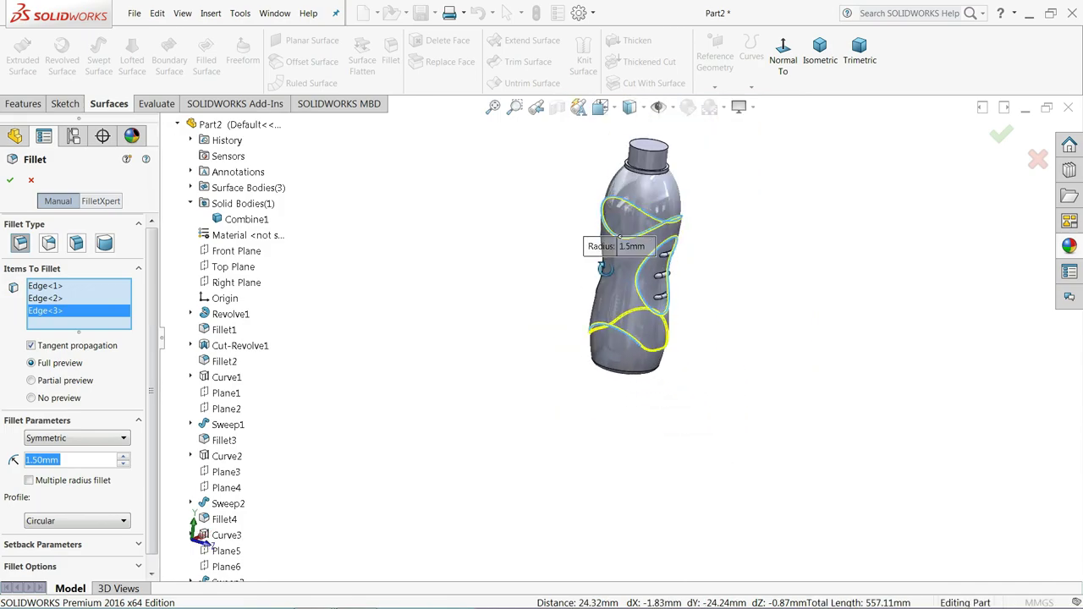
scroll(604, 296, down, 2)
scroll(604, 296, down, 2)
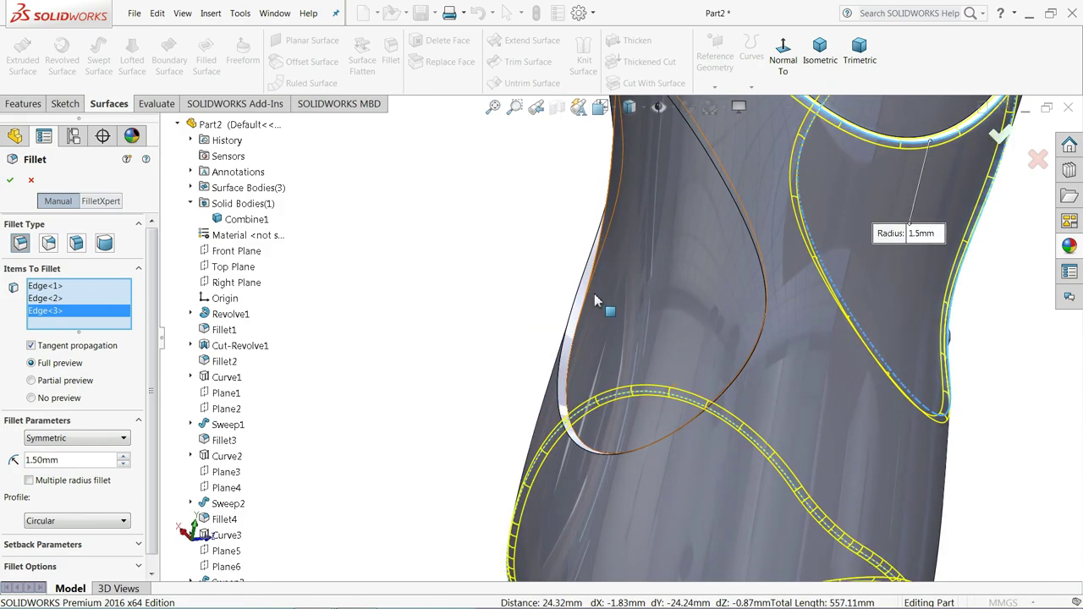
scroll(595, 298, down, 2)
click(568, 328)
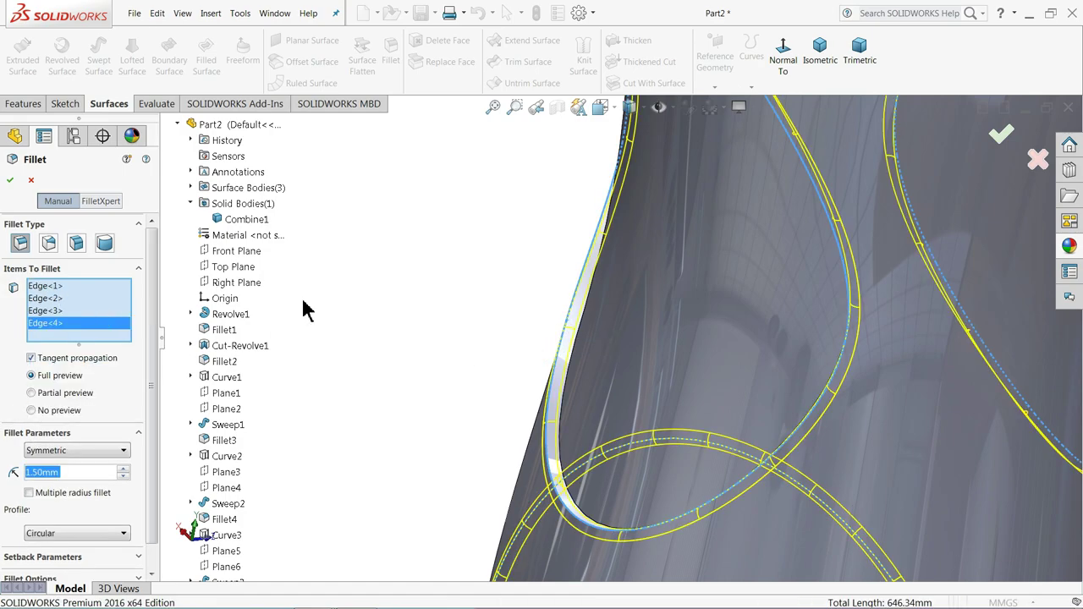
key(ctrl+shift+z)
- Apply the four-edge fillet, then begin another 1.5 mm fillet on the band's inner edge and a second edge
click(11, 184)
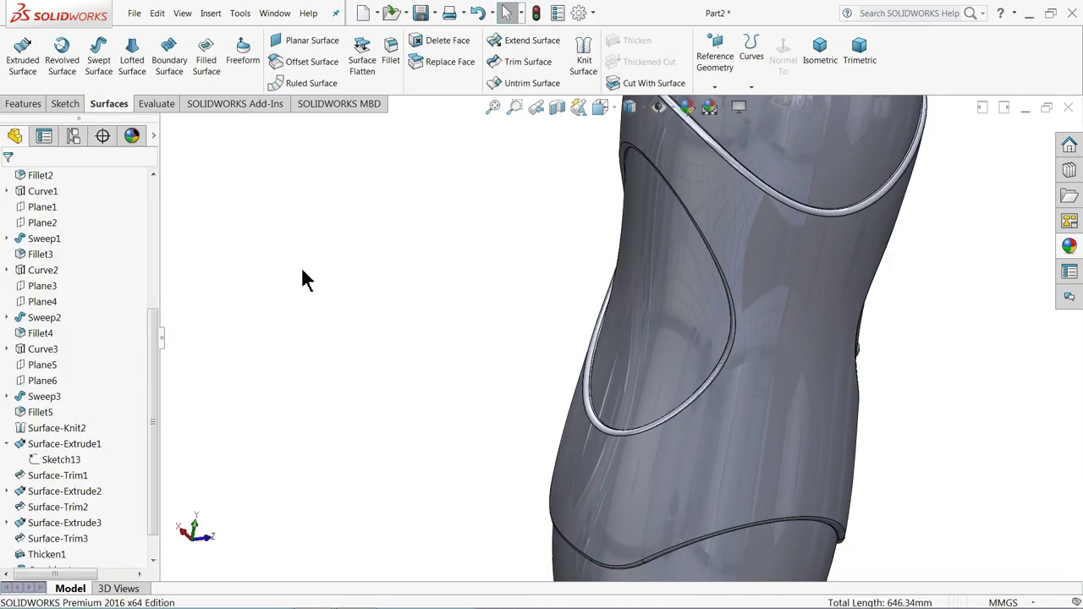
click(393, 72)
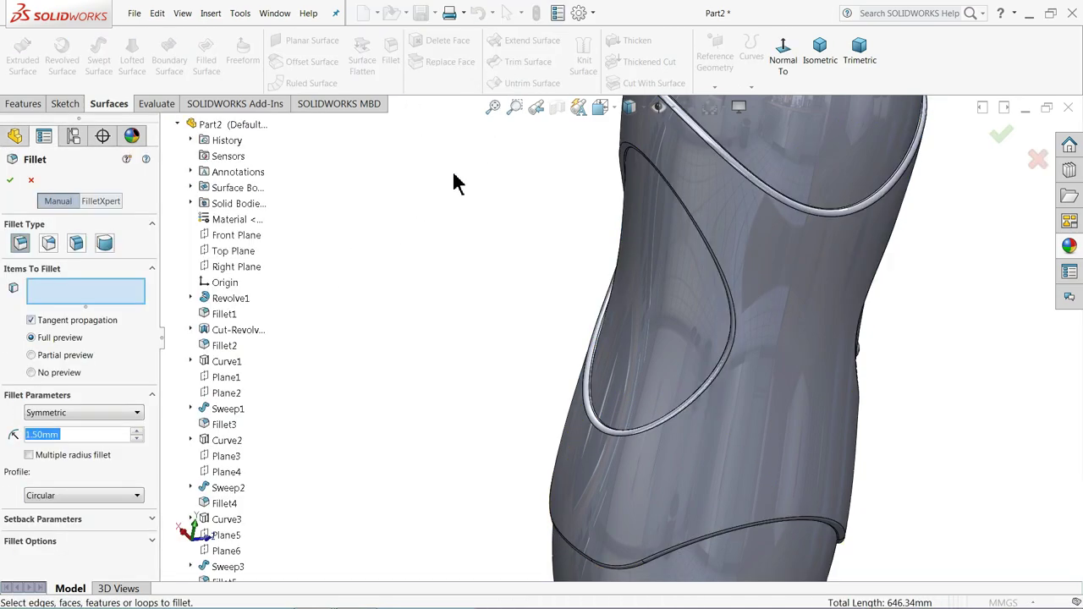
scroll(640, 433, down, 3)
scroll(565, 366, down, 2)
scroll(564, 370, down, 2)
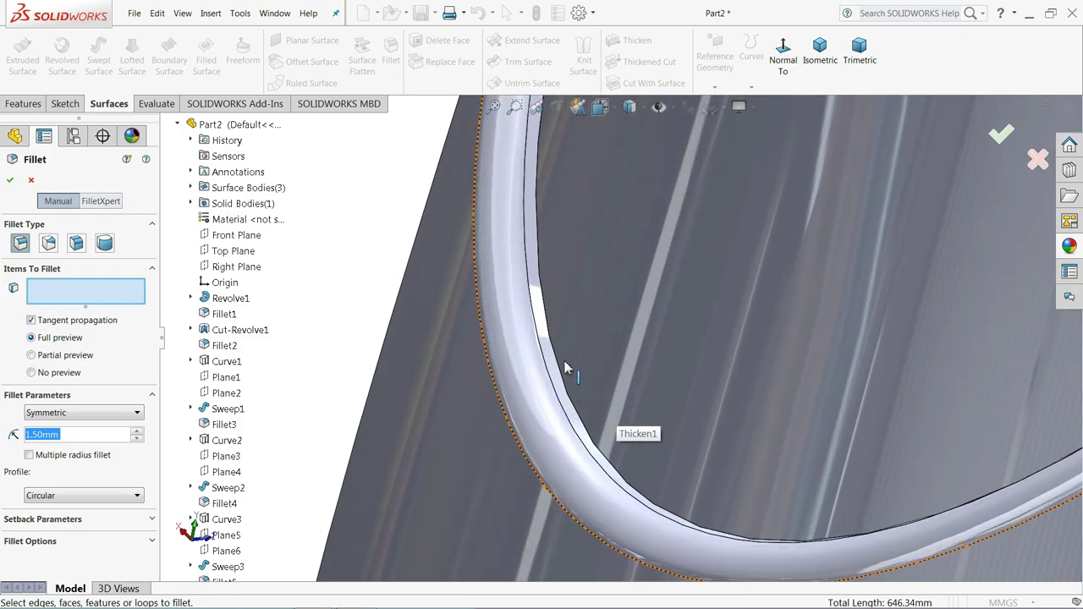
click(559, 360)
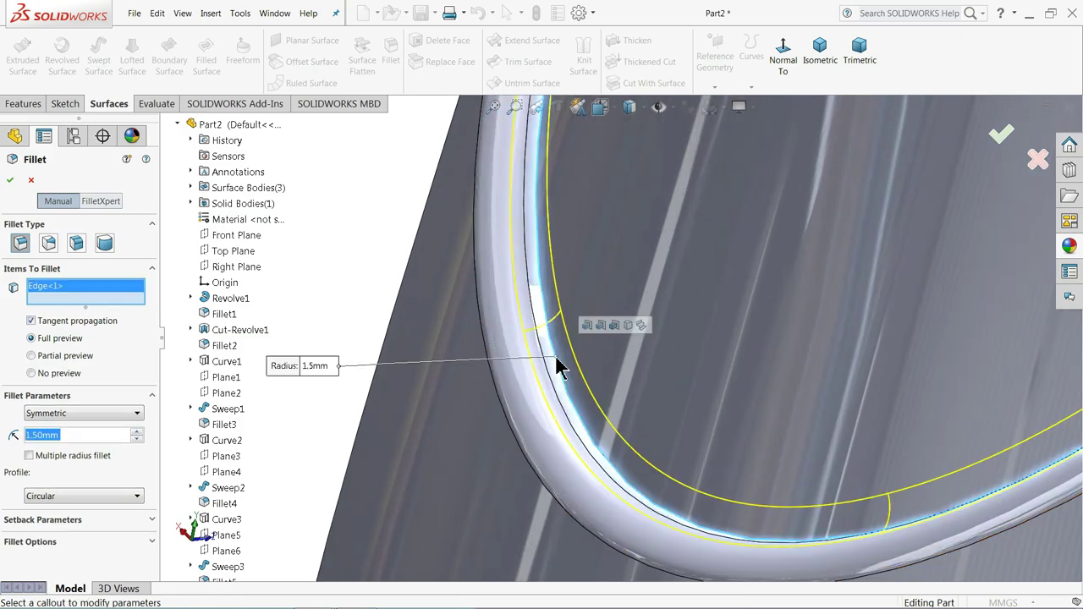
scroll(419, 393, up, 2)
scroll(582, 380, up, 3)
scroll(582, 381, up, 3)
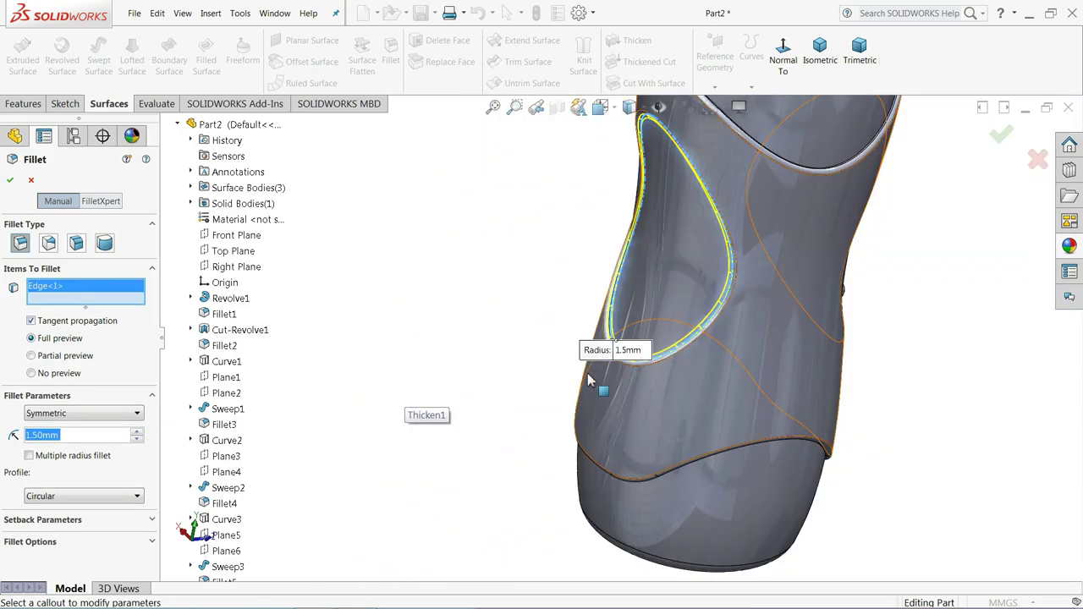
middle_drag(725, 476, 725, 439)
scroll(725, 440, down, 3)
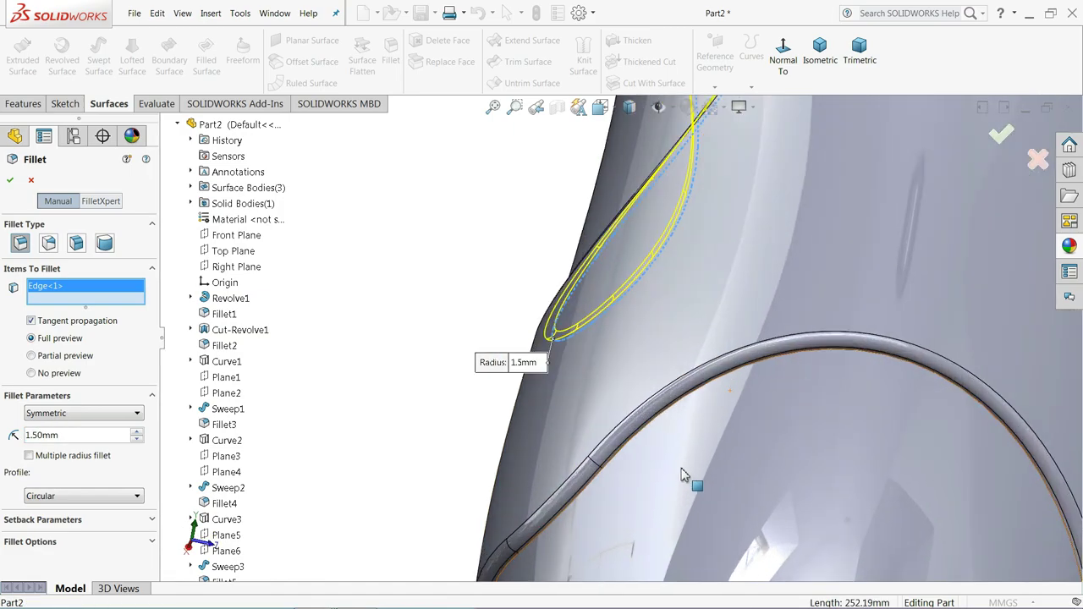
scroll(609, 452, down, 3)
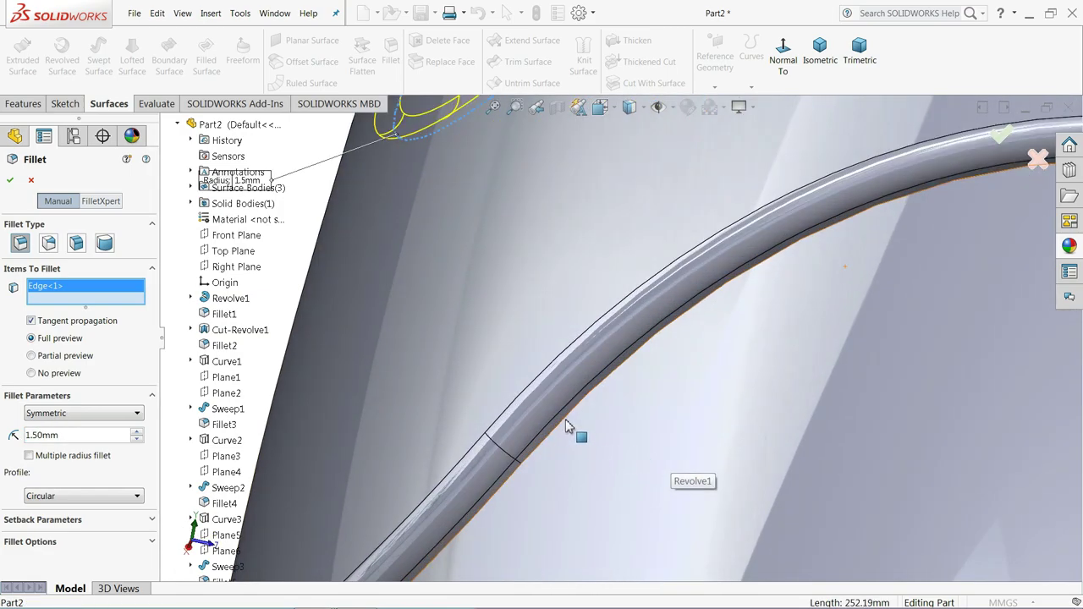
click(567, 426)
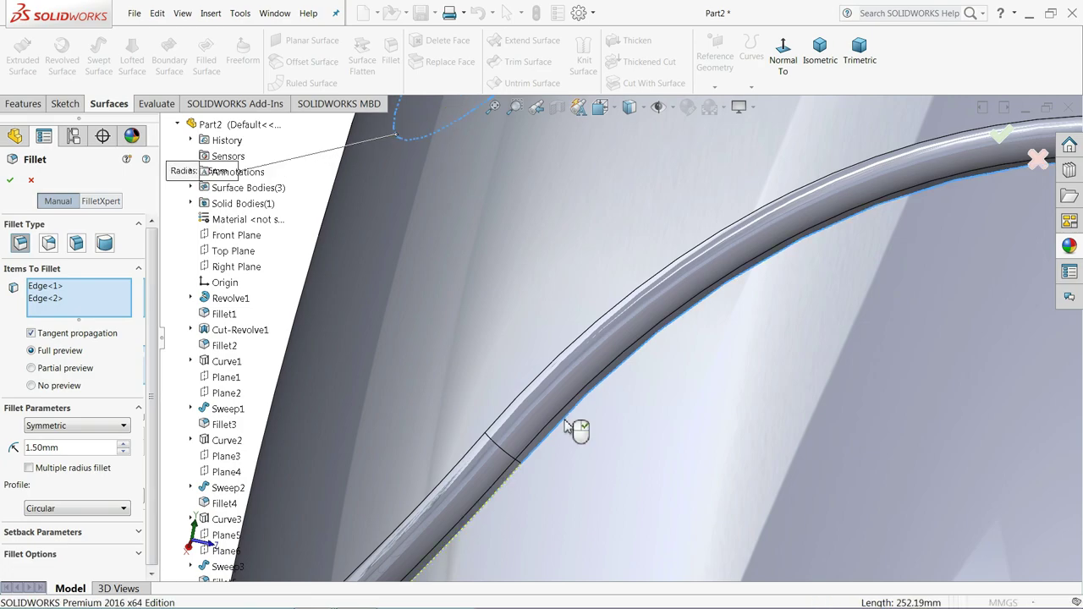
- Add a third and fourth band edge and apply the second 1.5 mm fillet
scroll(581, 423, up, 3)
scroll(719, 355, up, 3)
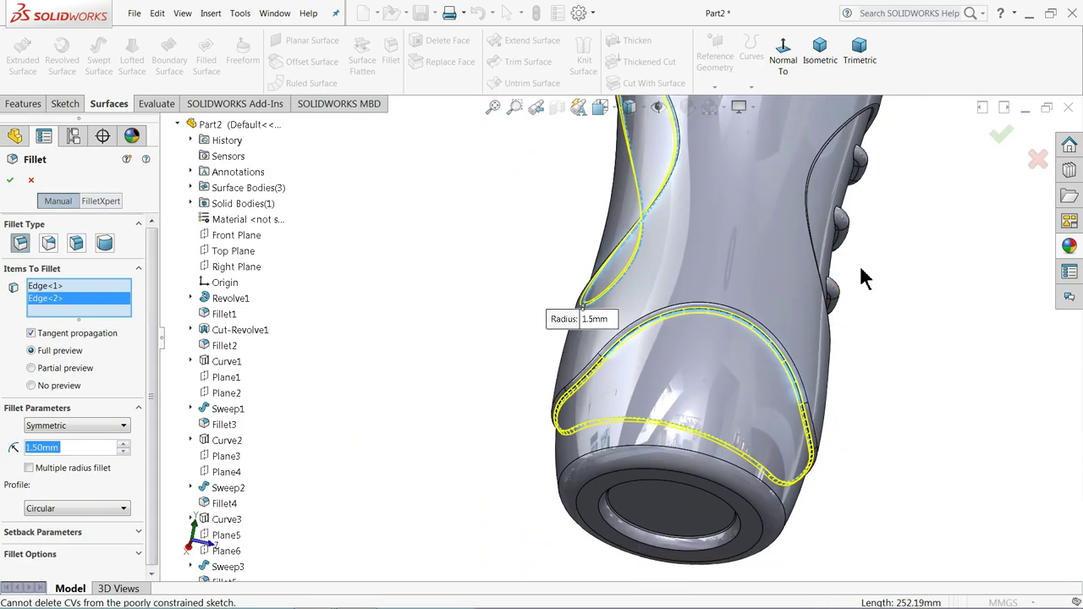
middle_drag(863, 279, 643, 292)
scroll(643, 292, down, 2)
scroll(733, 306, down, 4)
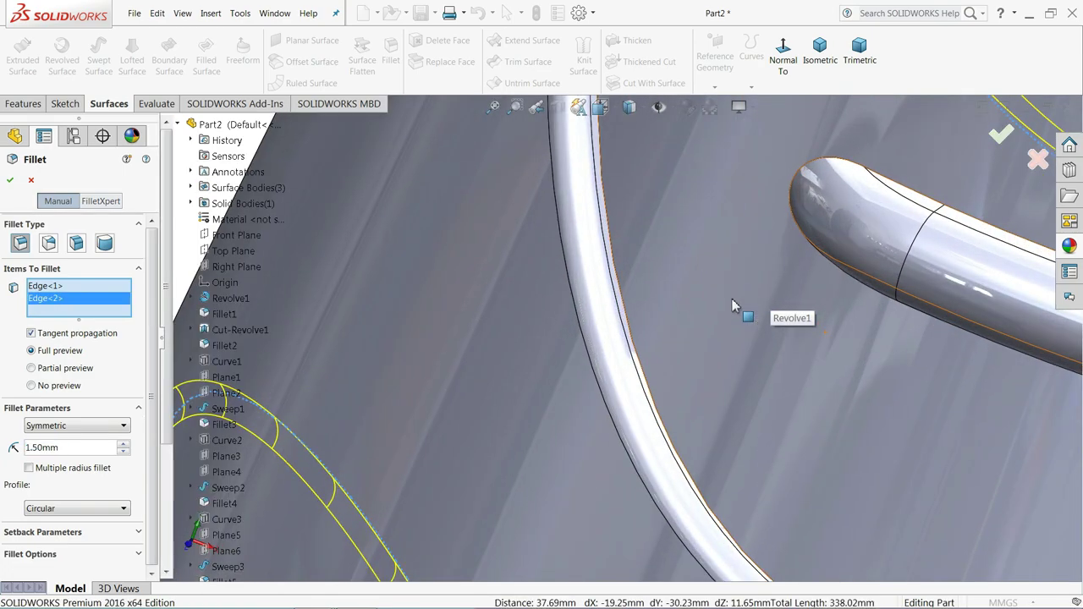
scroll(677, 326, down, 2)
click(597, 359)
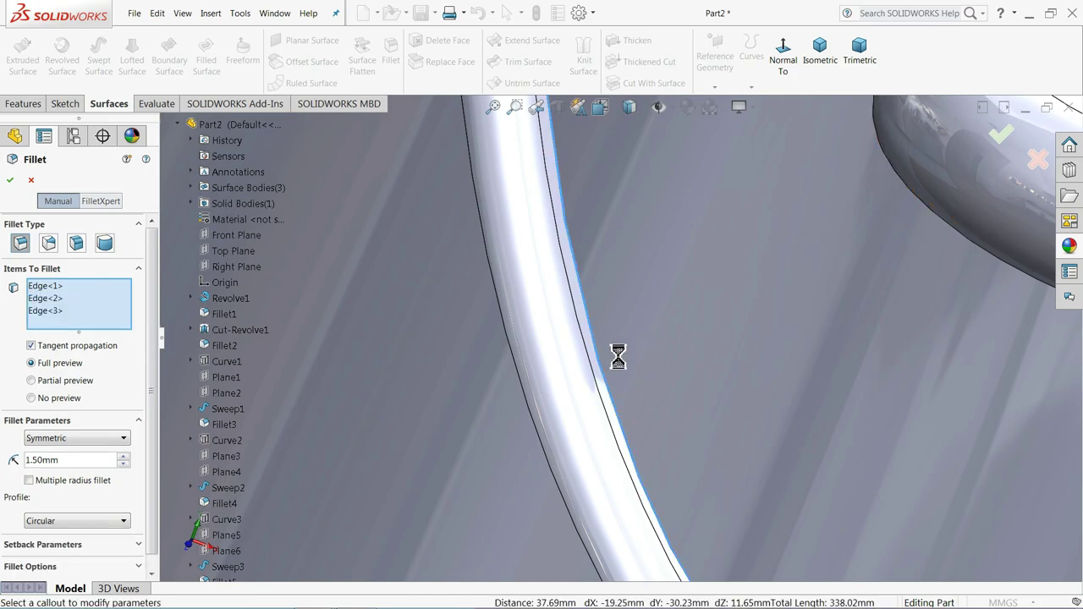
scroll(641, 362, up, 2)
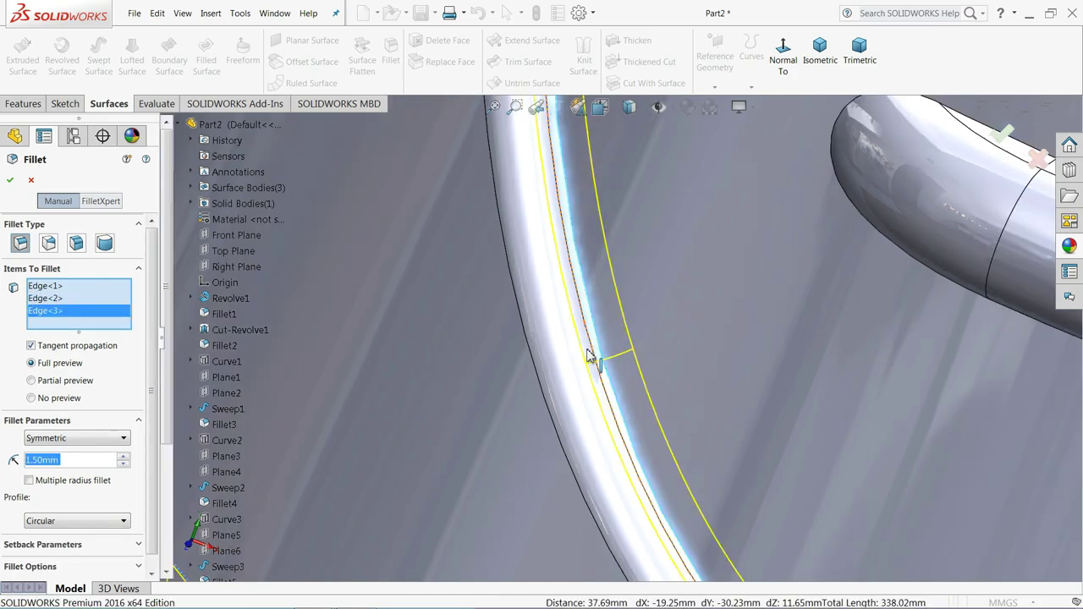
scroll(639, 363, up, 4)
scroll(638, 363, up, 5)
scroll(638, 363, up, 2)
middle_drag(790, 324, 670, 262)
scroll(670, 262, down, 3)
scroll(561, 264, down, 3)
scroll(557, 259, down, 2)
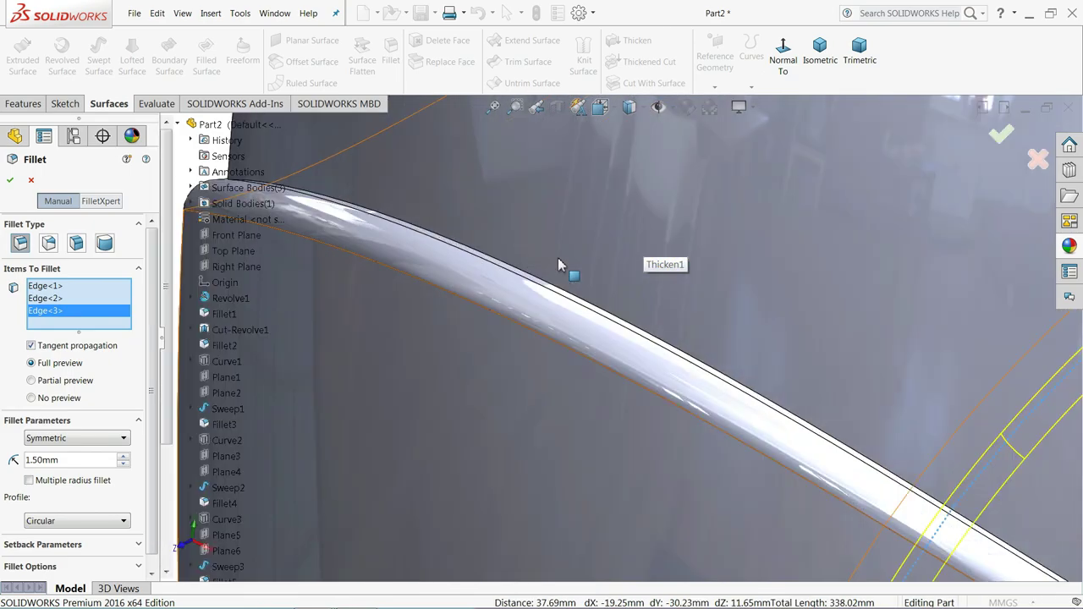
scroll(555, 260, down, 2)
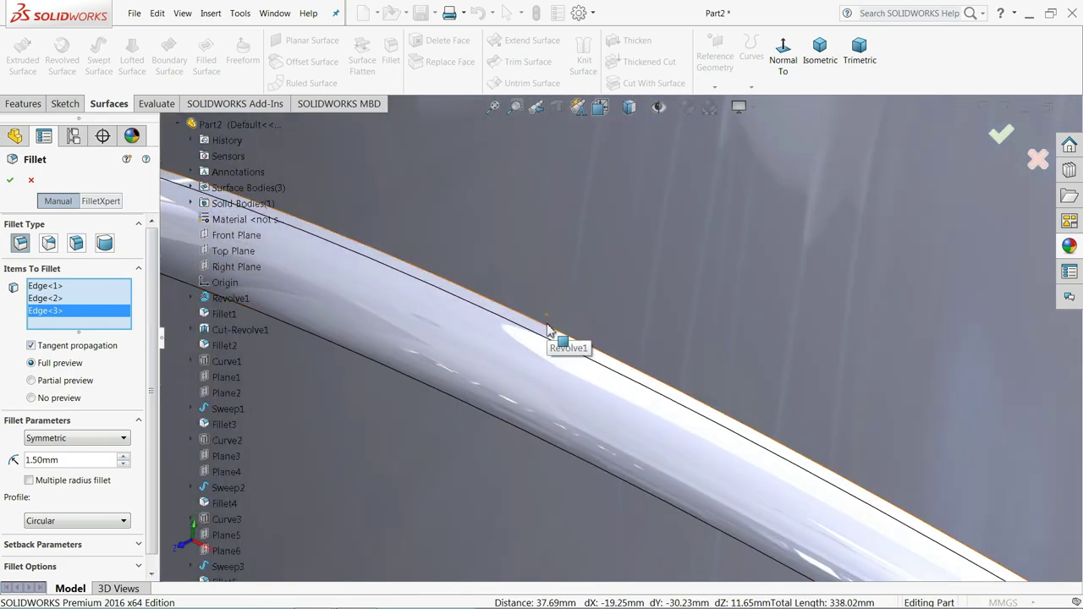
click(548, 328)
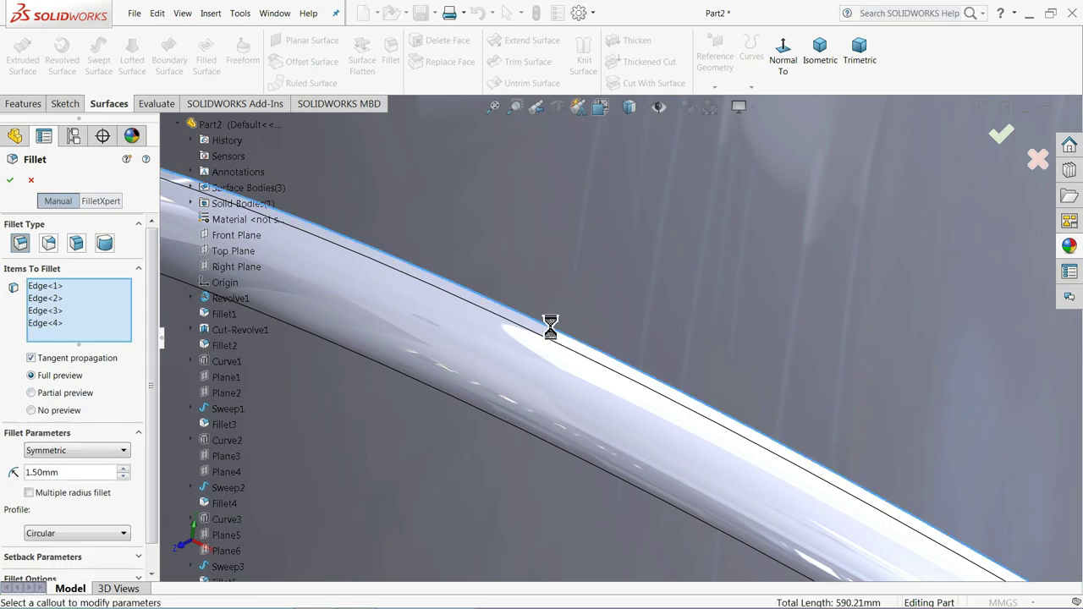
key(f)
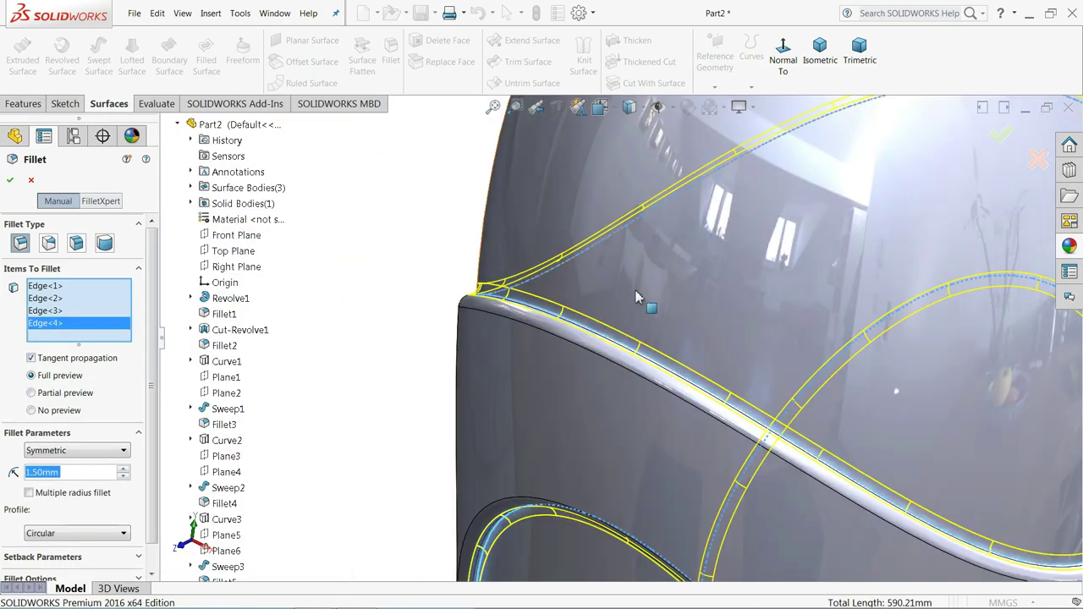
middle_drag(660, 385, 652, 338)
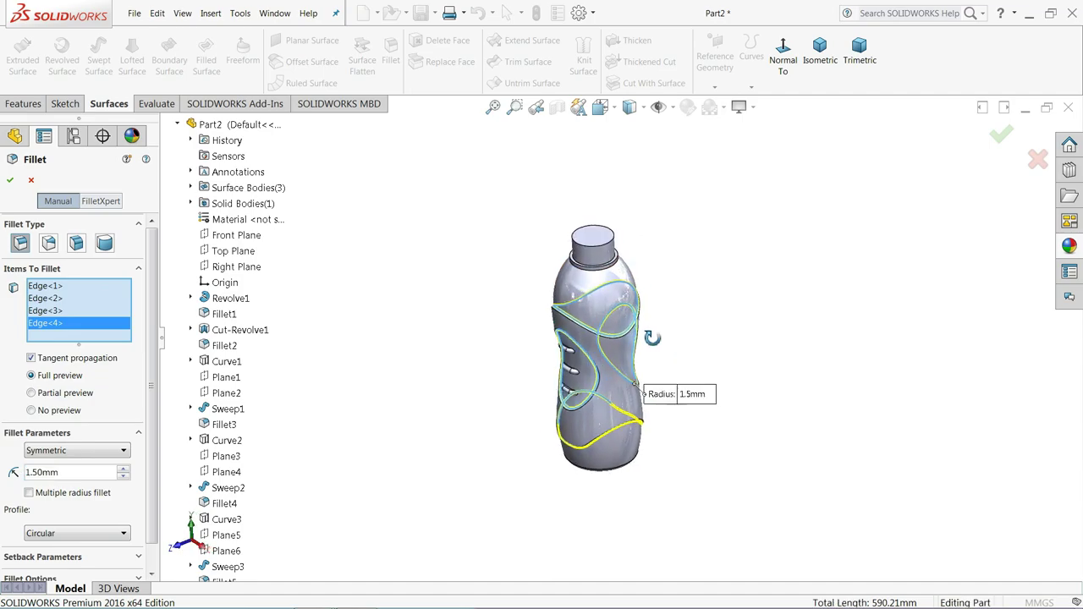
scroll(636, 363, down, 3)
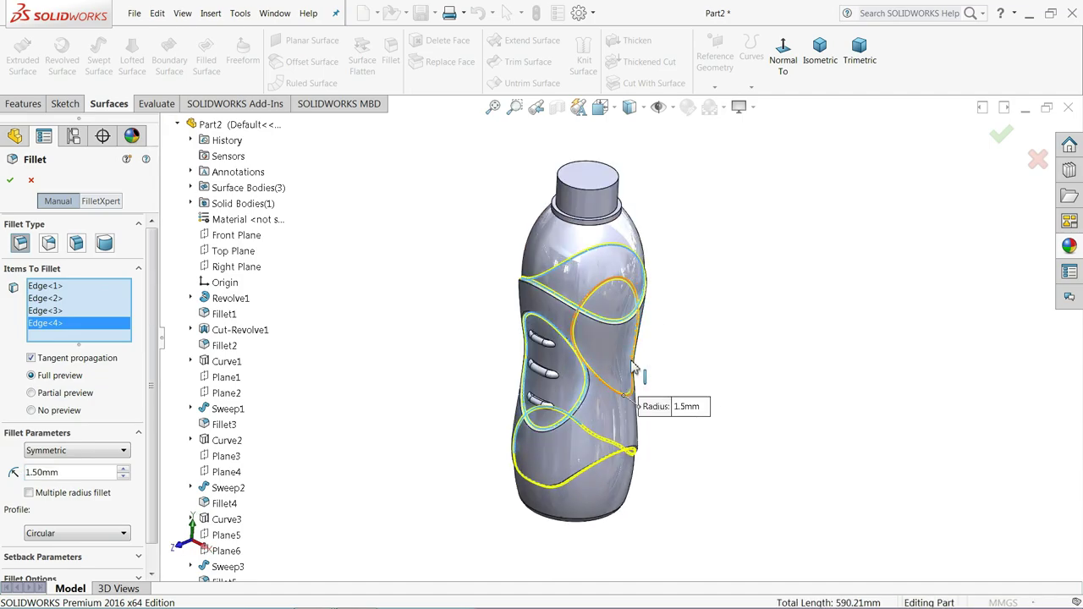
click(11, 181)
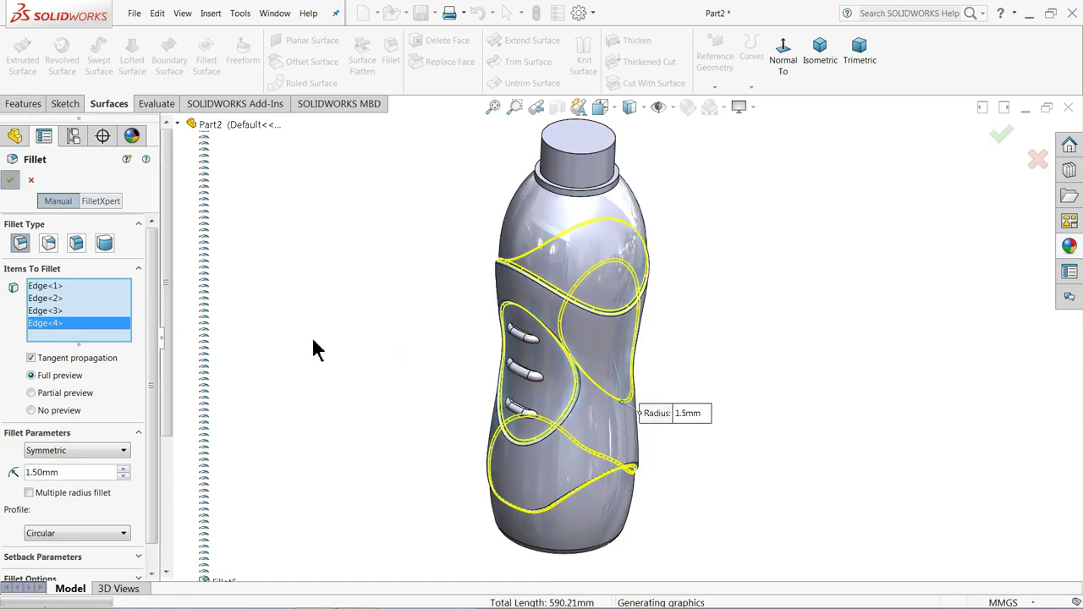
- Start a 0.5 mm fillet on the middle bump's end edge
click(394, 72)
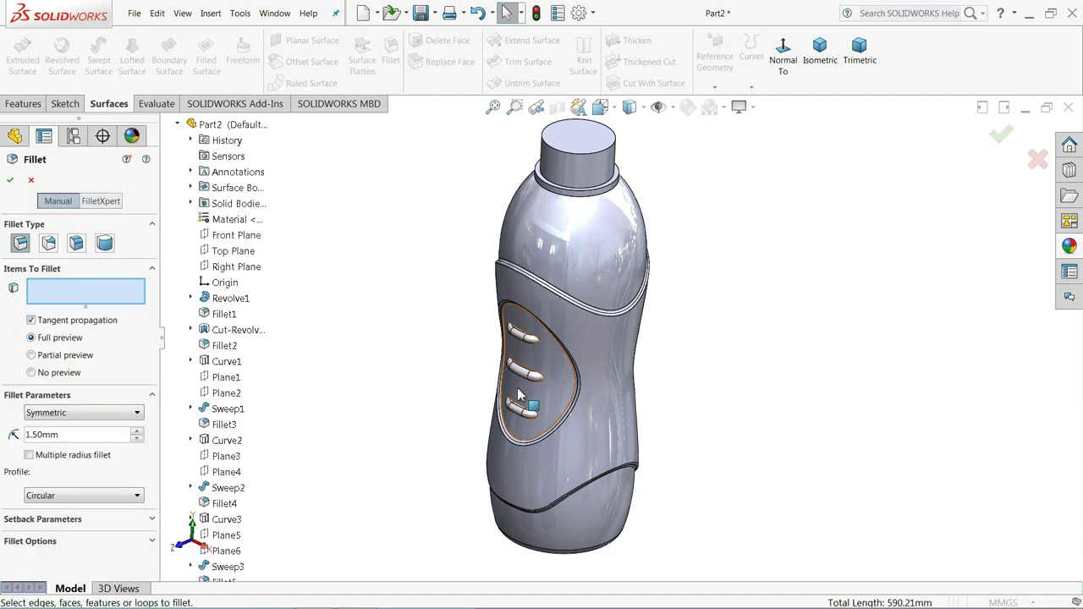
scroll(568, 378, down, 3)
scroll(572, 338, down, 3)
scroll(634, 377, down, 3)
scroll(574, 366, down, 2)
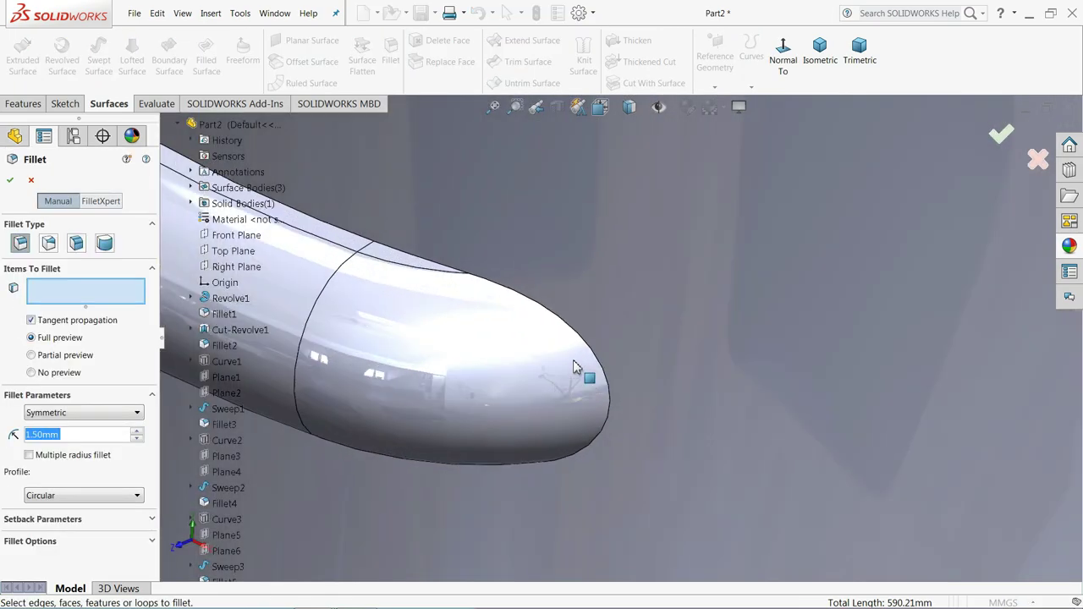
text(0.5)
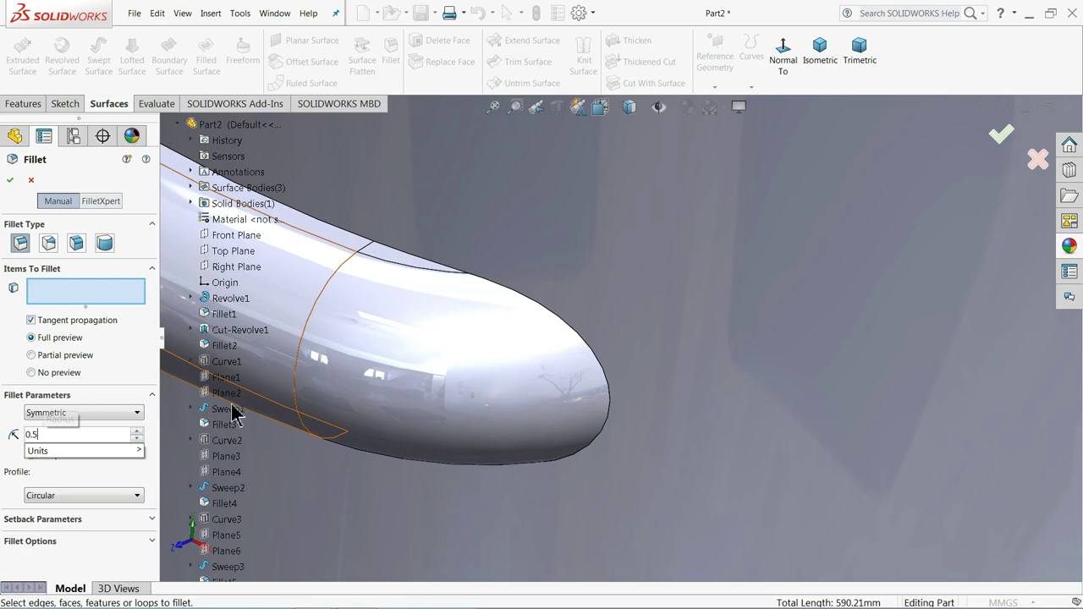
click(565, 330)
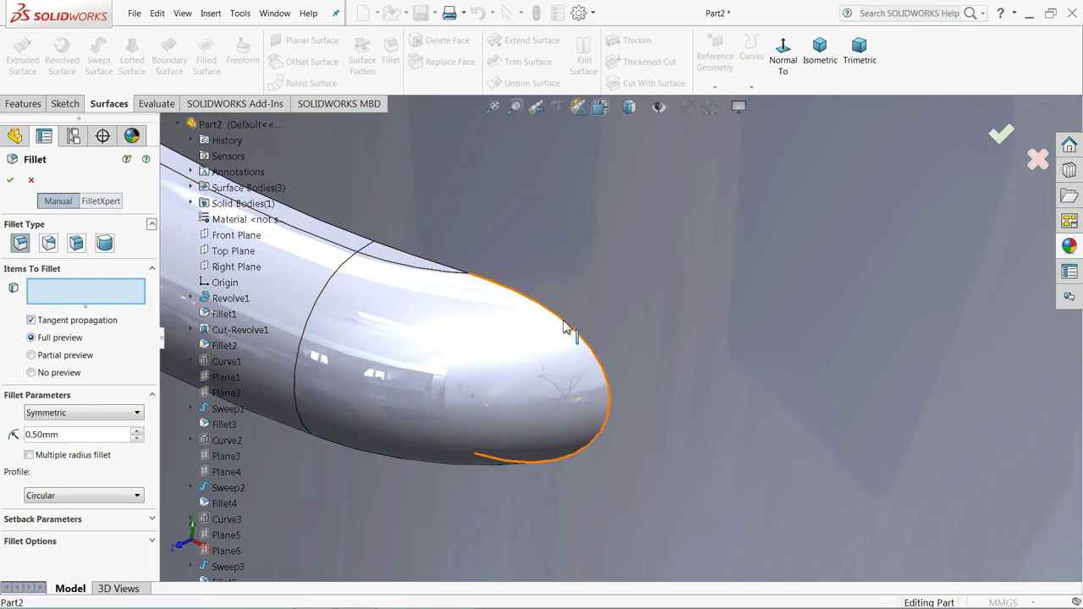
- Add the lower and upper bumps' end edges and reset the radius to 0.50 mm
scroll(541, 355, up, 4)
scroll(580, 406, up, 2)
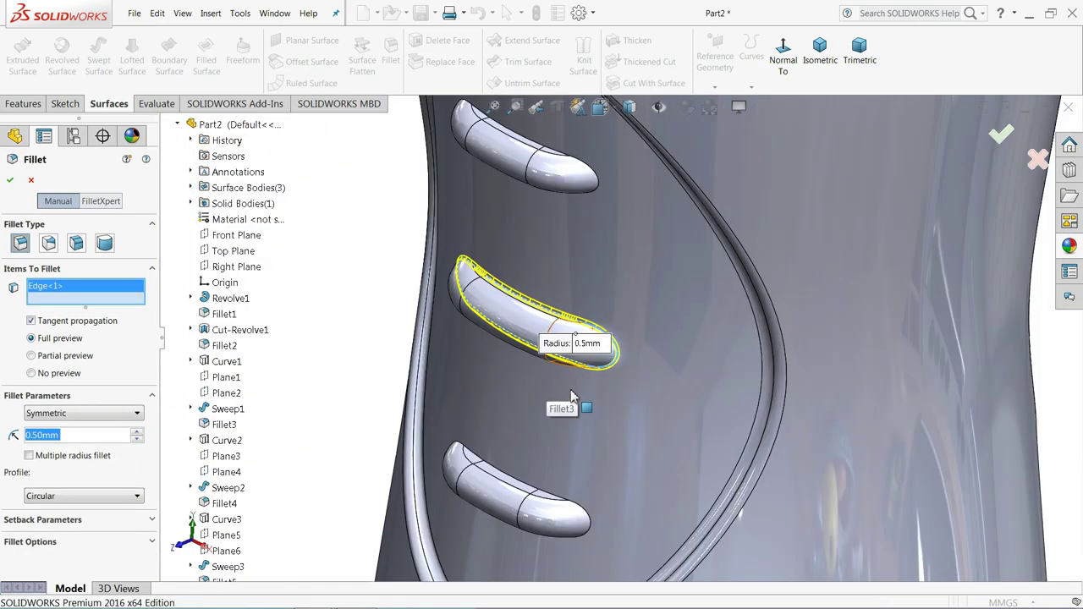
scroll(612, 457, down, 2)
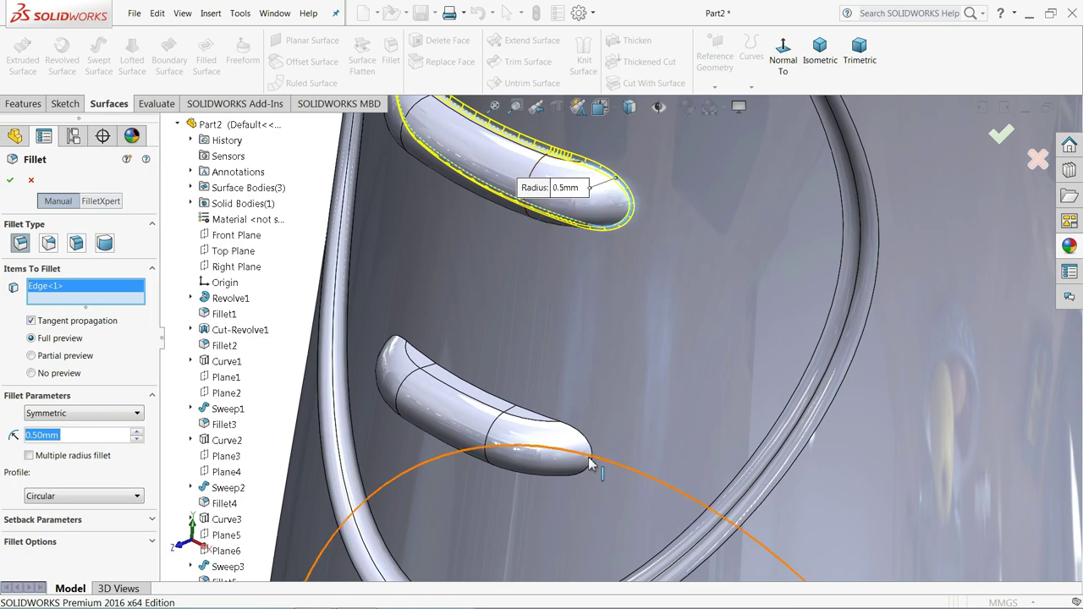
click(591, 465)
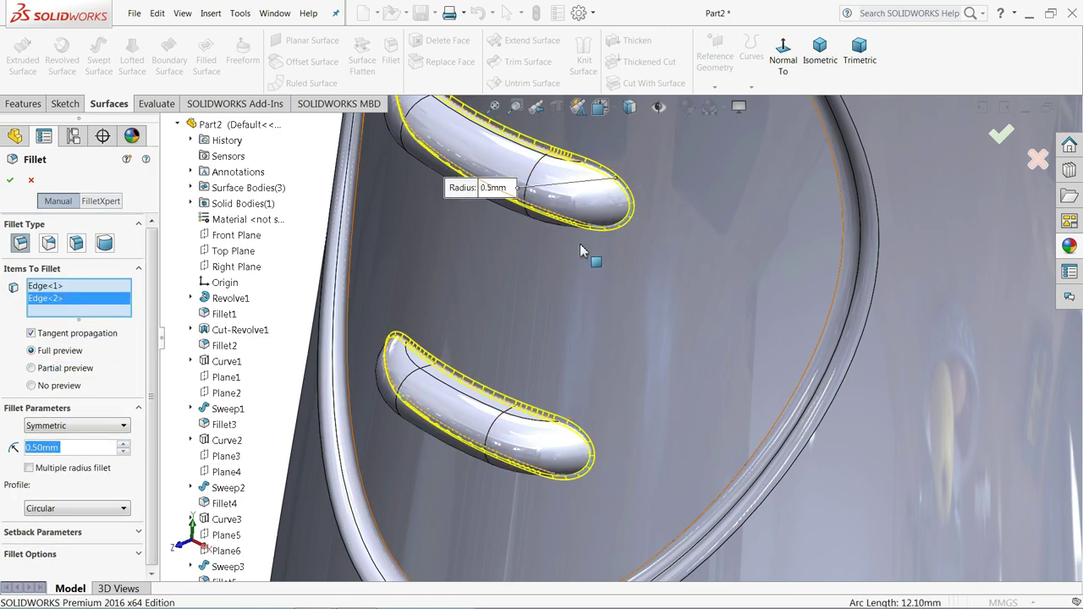
scroll(575, 220, up, 3)
scroll(611, 163, down, 2)
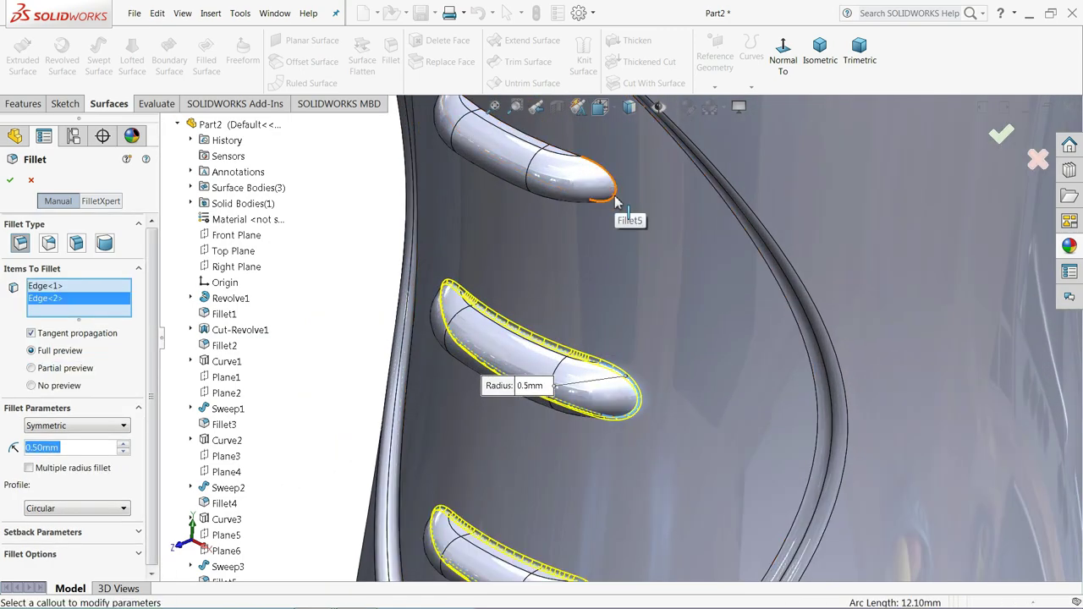
click(615, 201)
scroll(603, 275, up, 3)
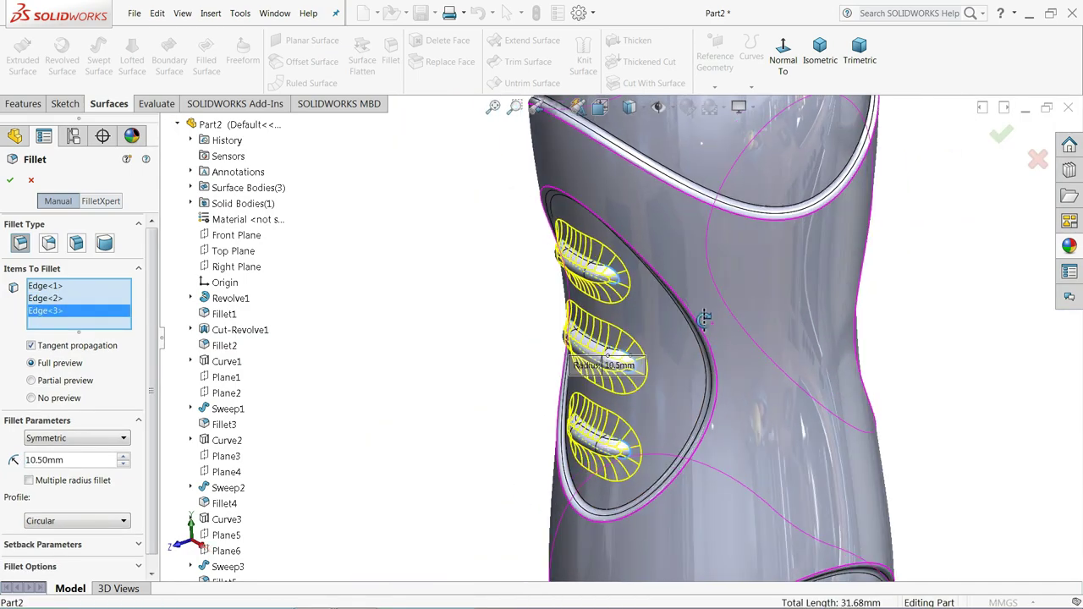
middle_drag(703, 318, 713, 314)
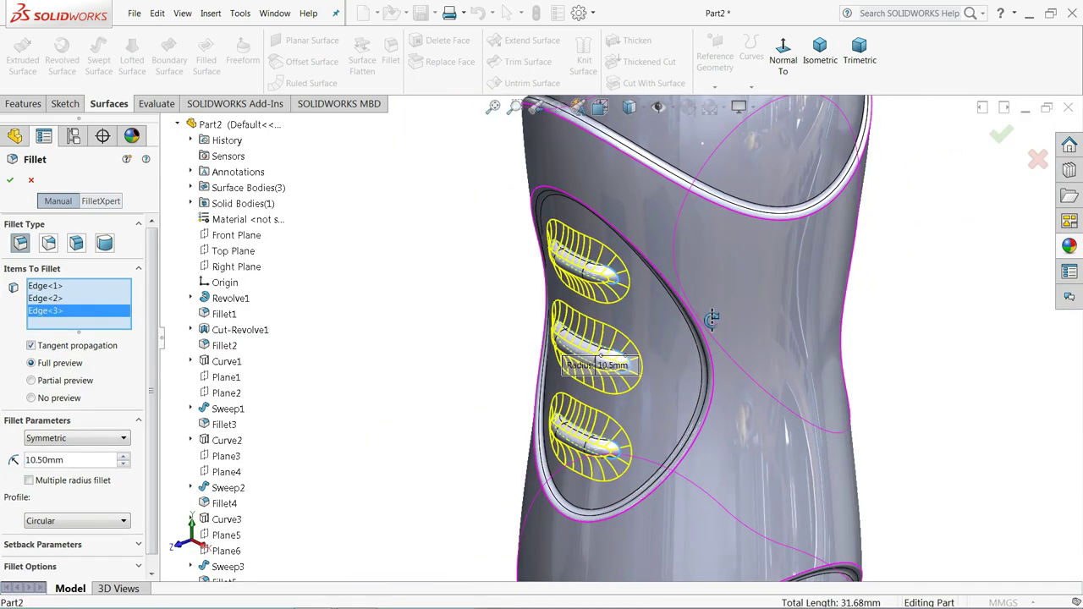
click(124, 465)
mouse_move(430, 442)
middle_down()
mouse_move(468, 406)
mouse_move(365, 399)
mouse_move(344, 408)
middle_up()
mouse_move(415, 406)
middle_down()
mouse_move(479, 358)
mouse_move(476, 387)
mouse_move(524, 401)
mouse_move(720, 358)
mouse_move(793, 388)
mouse_move(831, 426)
mouse_move(736, 356)
mouse_move(812, 474)
mouse_move(764, 433)
mouse_move(773, 467)
mouse_move(783, 465)
mouse_move(747, 338)
middle_up()
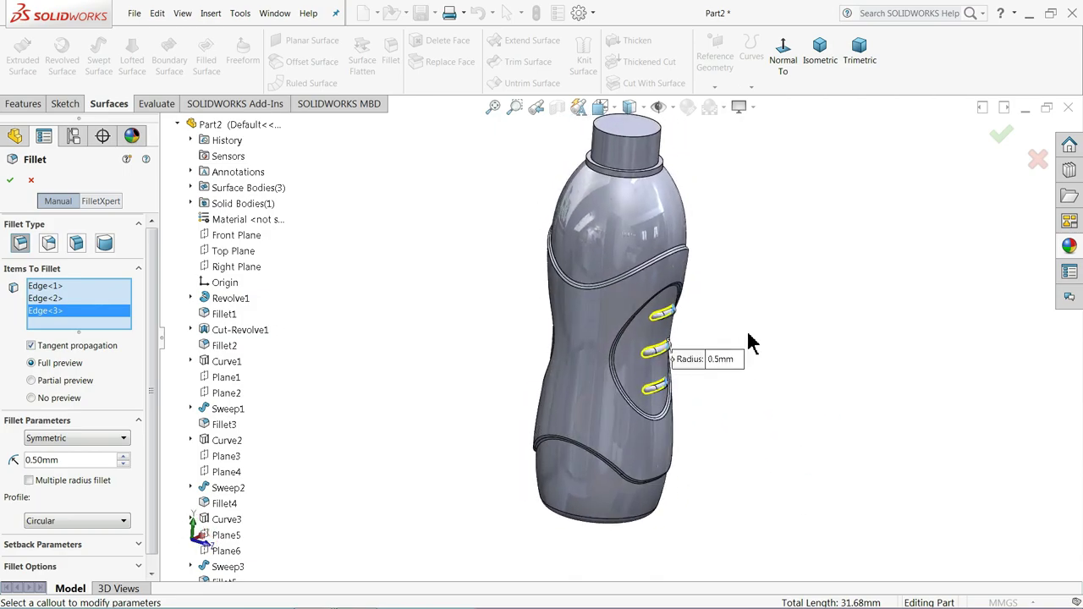
- Apply the 0.5 mm fillet on the three bump ends
click(31, 181)
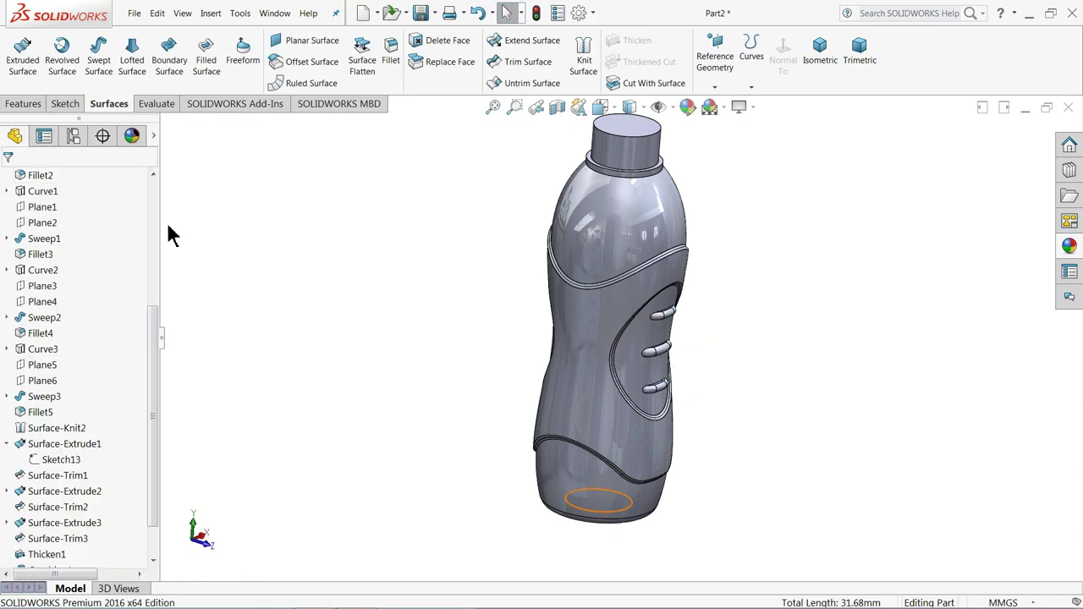
scroll(585, 349, down, 2)
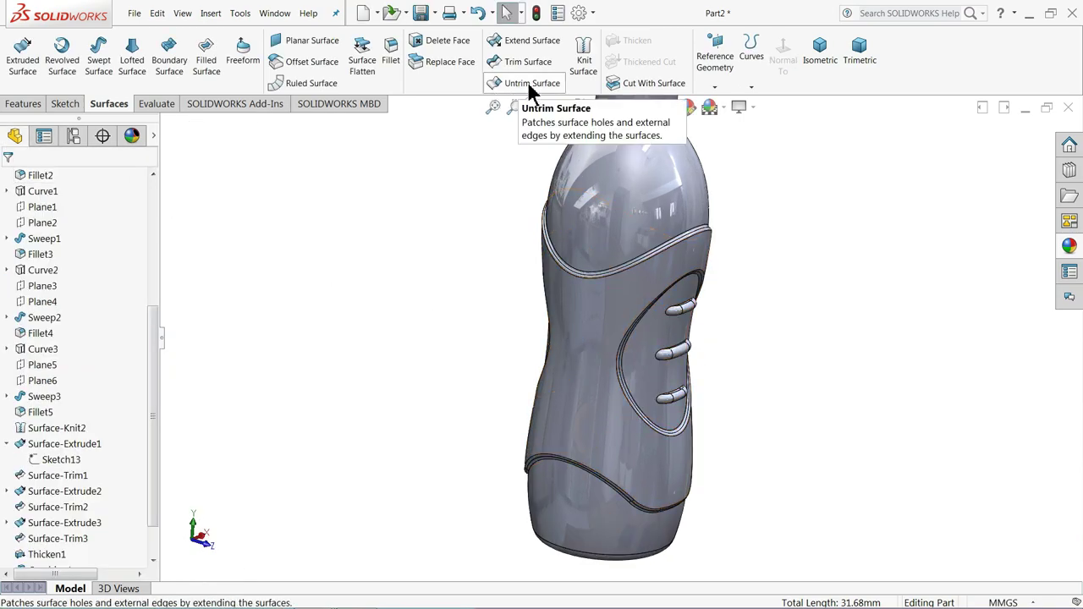
drag(152, 330, 150, 212)
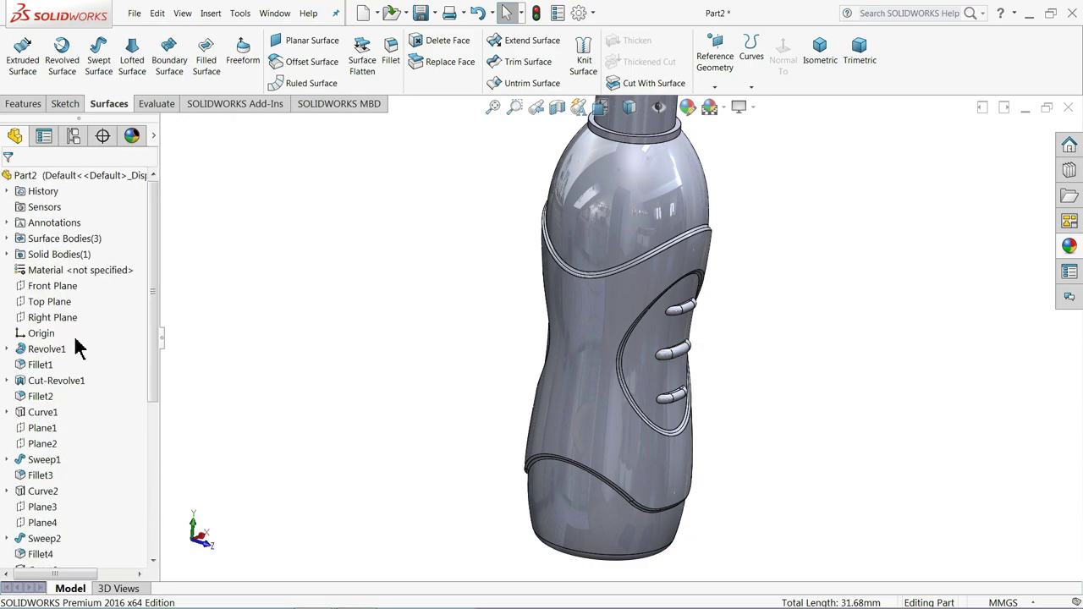
- Start a Mirror feature using the Front Plane as the mirror plane
click(44, 292)
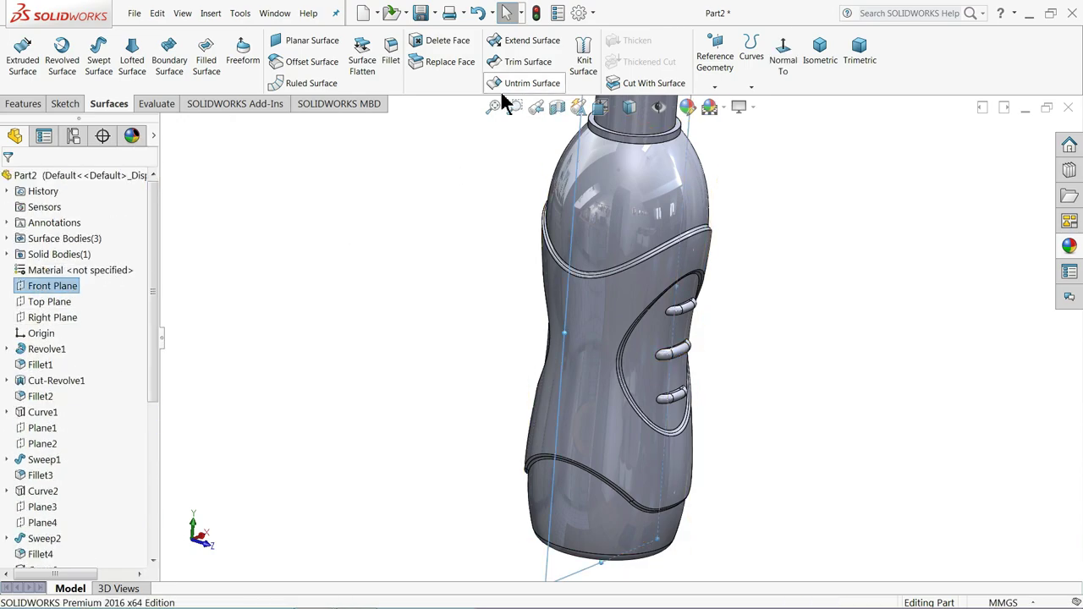
click(23, 104)
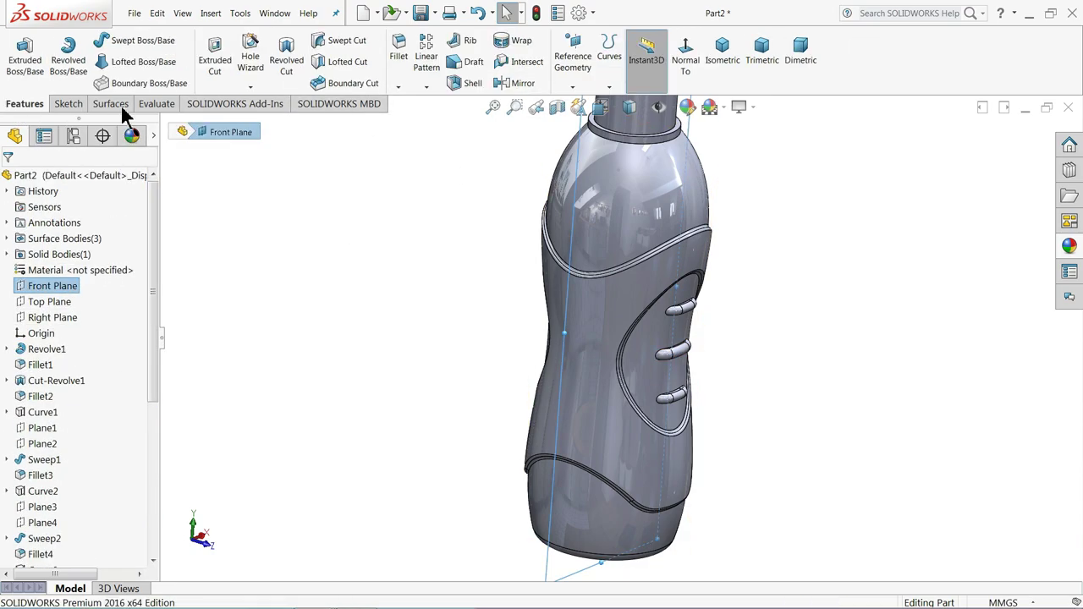
click(519, 84)
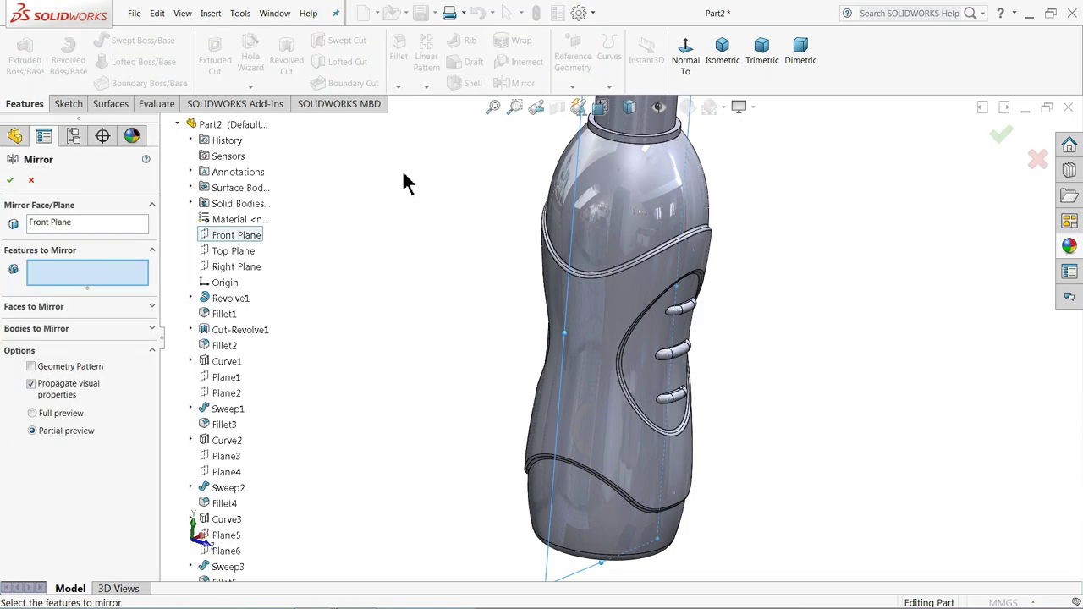
- Add Sweep1, Fillet3, Sweep2, Fillet4, Sweep3 and Fillet5 to the features to mirror
click(235, 411)
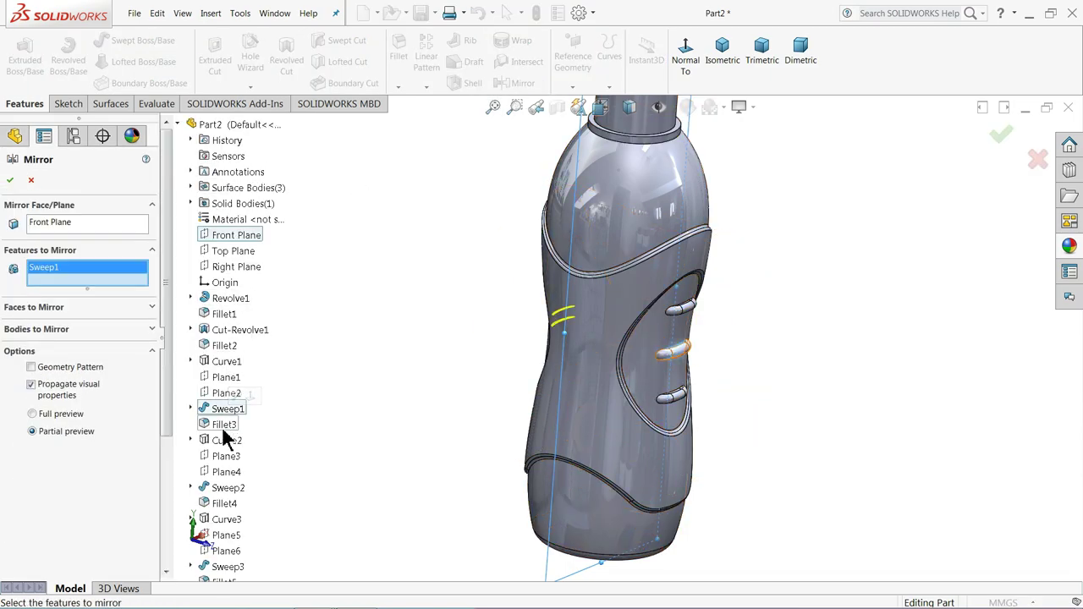
click(221, 424)
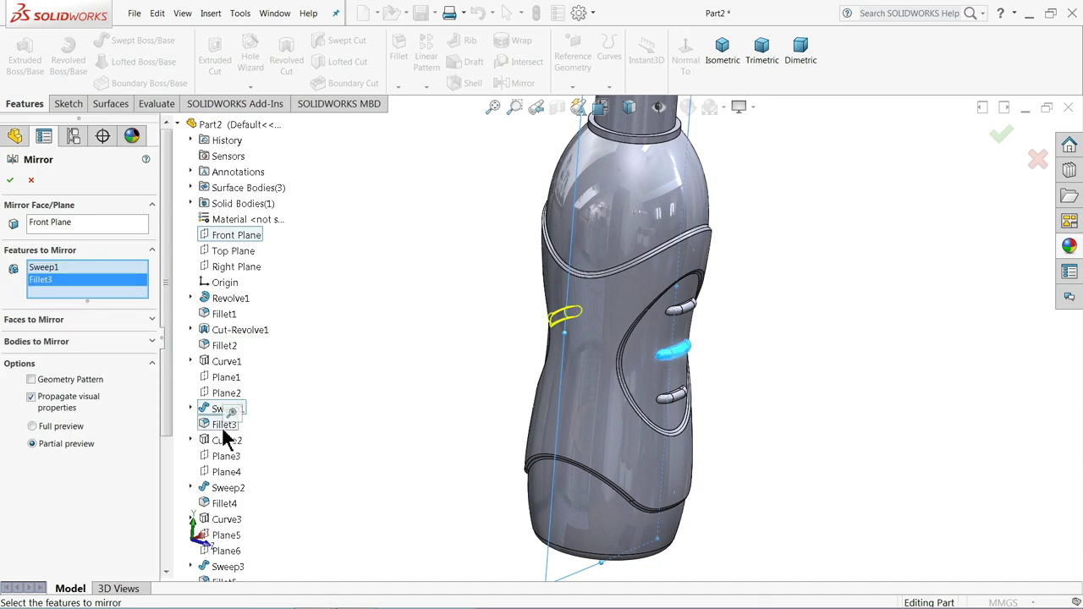
click(224, 491)
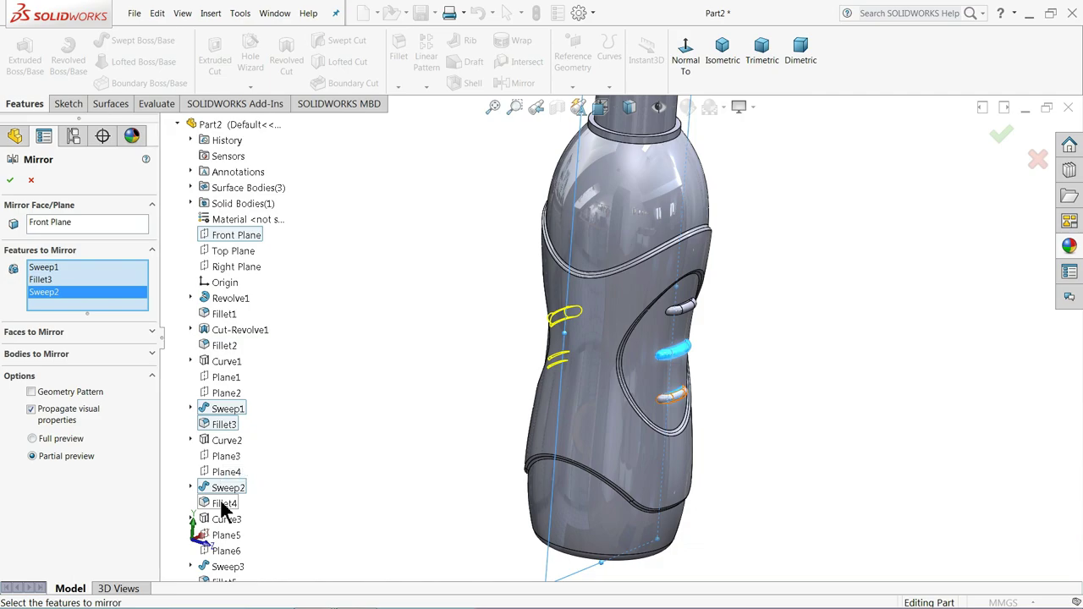
click(225, 505)
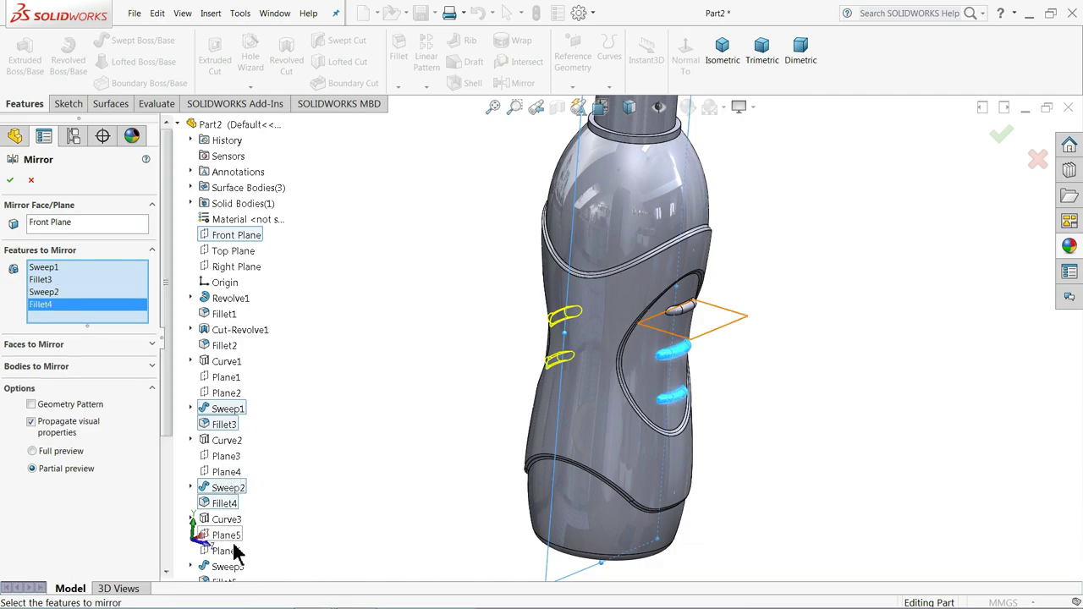
click(228, 567)
scroll(289, 455, down, 2)
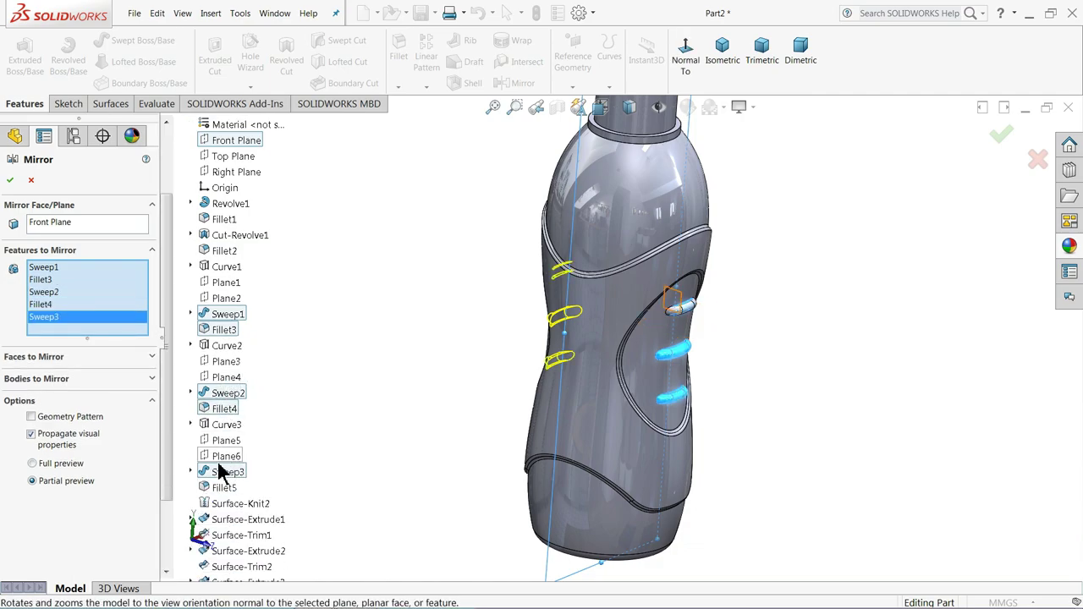
click(216, 493)
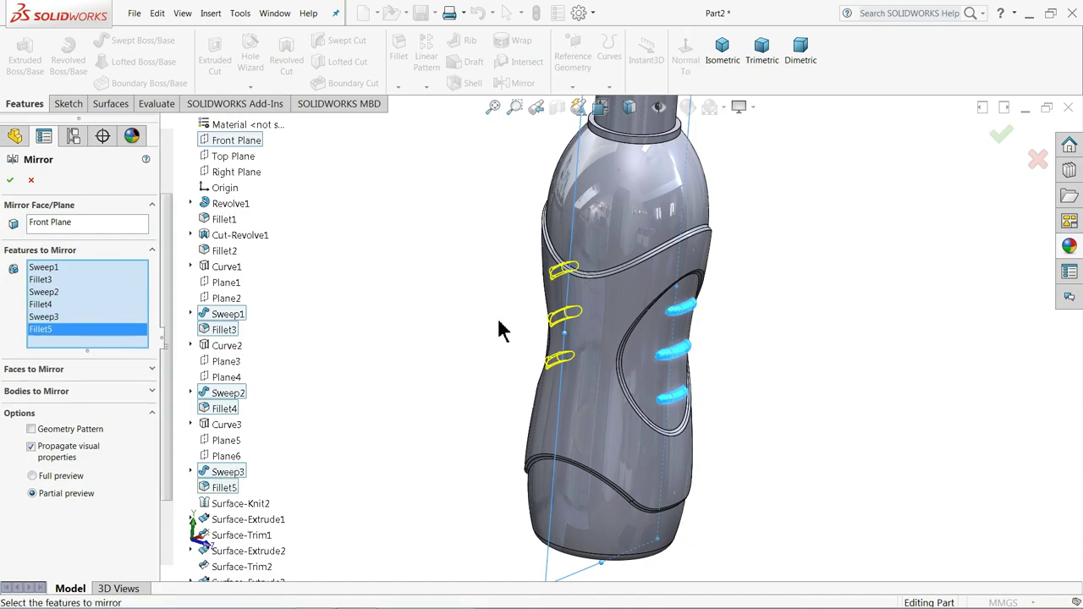
scroll(514, 368, down, 3)
mouse_move(516, 367)
middle_down()
mouse_move(594, 356)
mouse_move(536, 358)
middle_up()
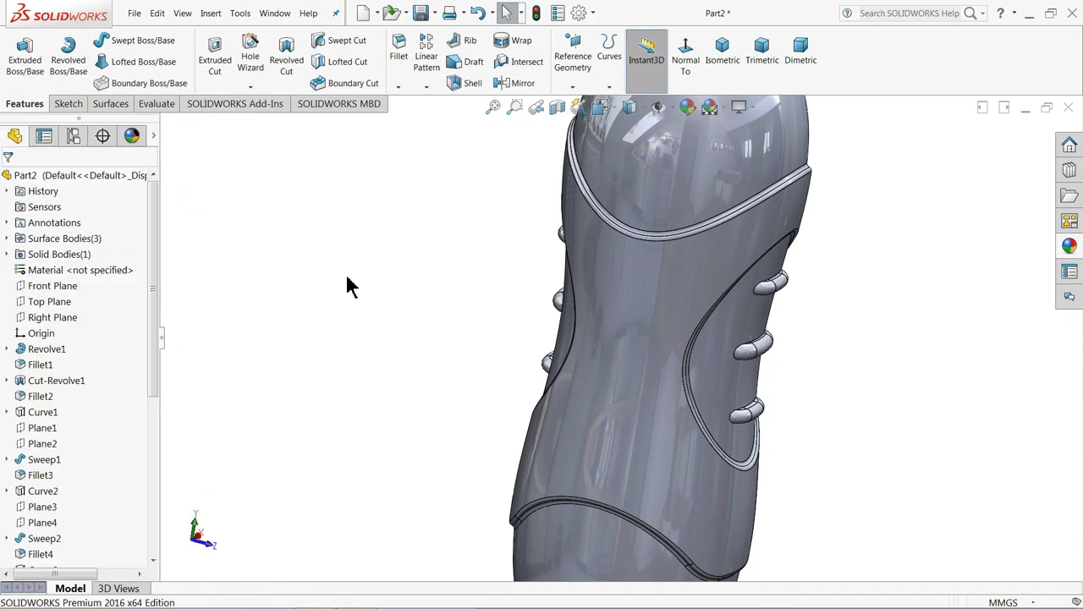
- Select an edge of the upper grip ridge for a new 0.50 mm fillet
mouse_move(410, 328)
middle_down()
mouse_move(542, 306)
mouse_move(479, 285)
mouse_move(480, 315)
middle_up()
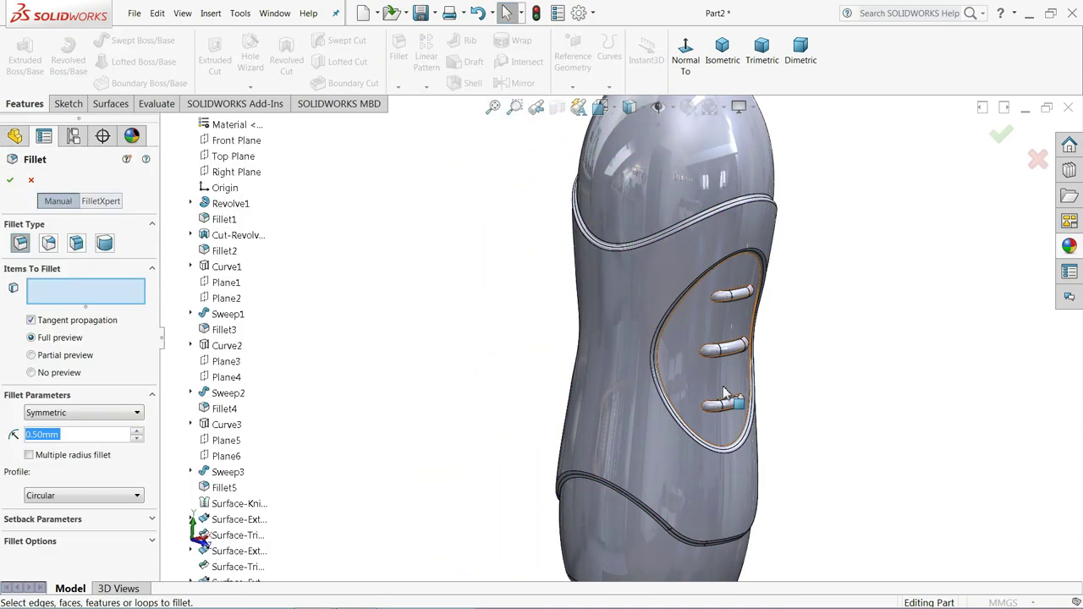
scroll(728, 355, down, 3)
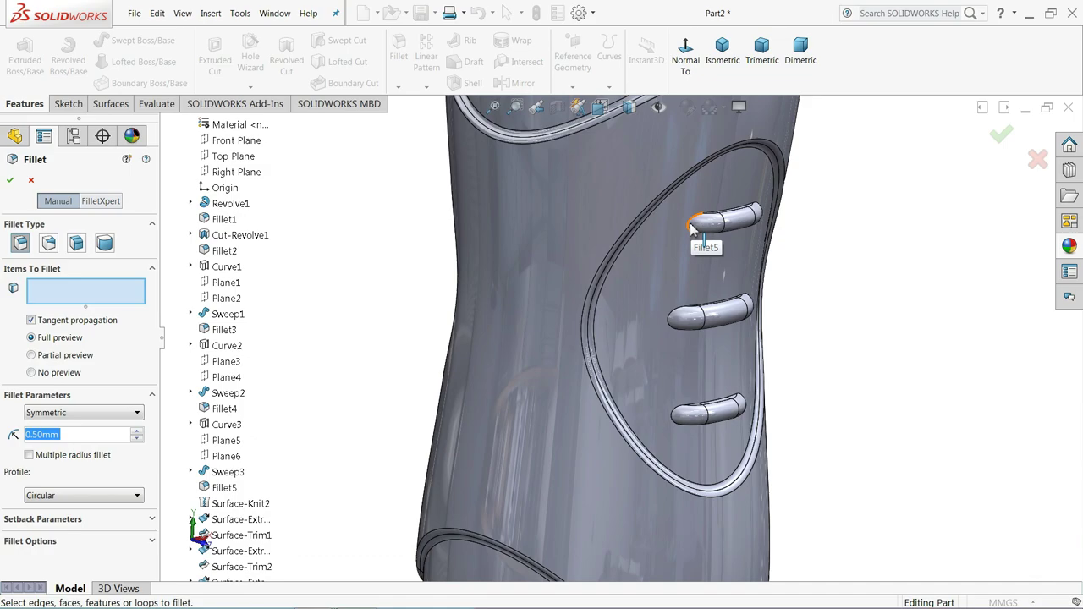
click(691, 228)
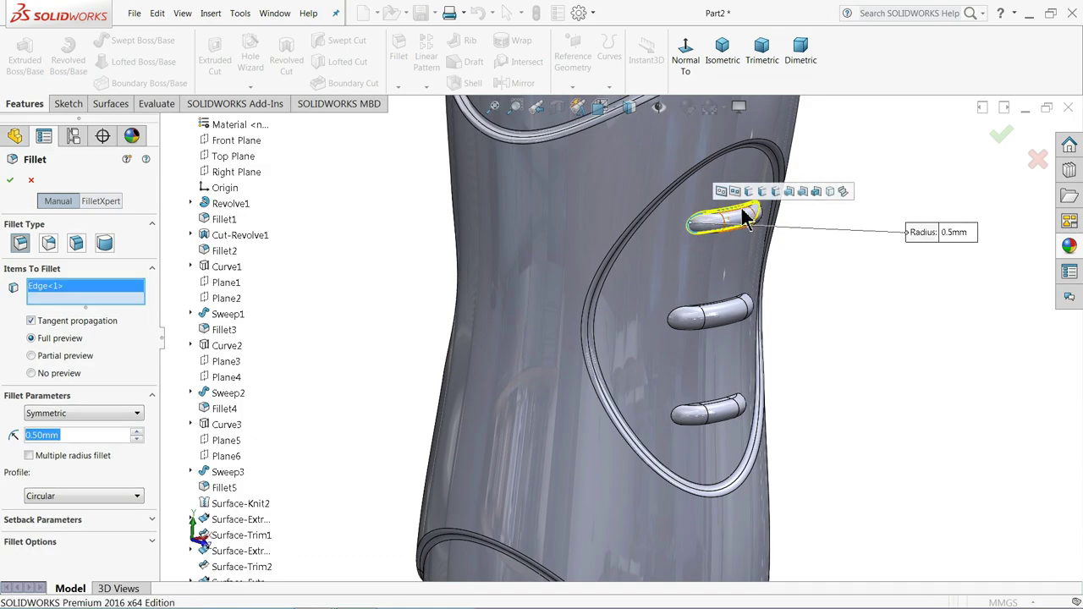
- Try the fillet on all 49 feature edges, then discard that selection
click(790, 194)
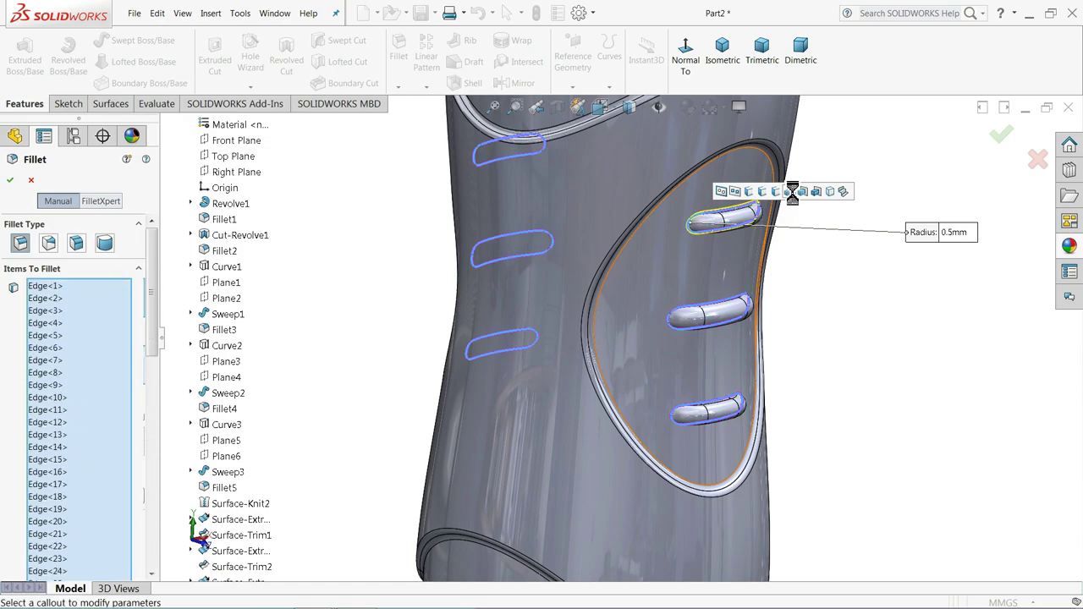
key(f)
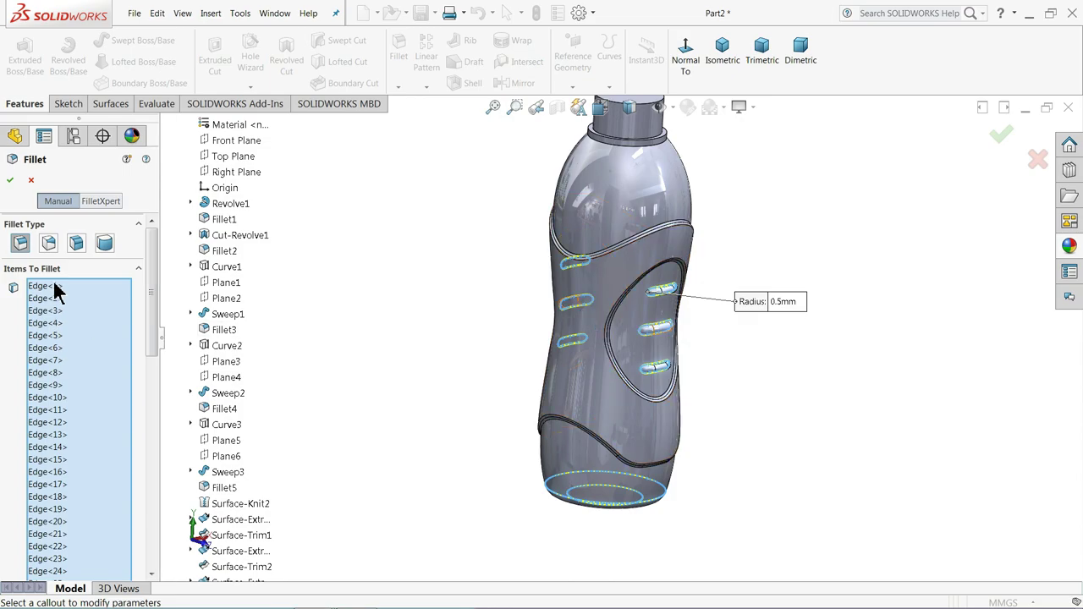
click(31, 181)
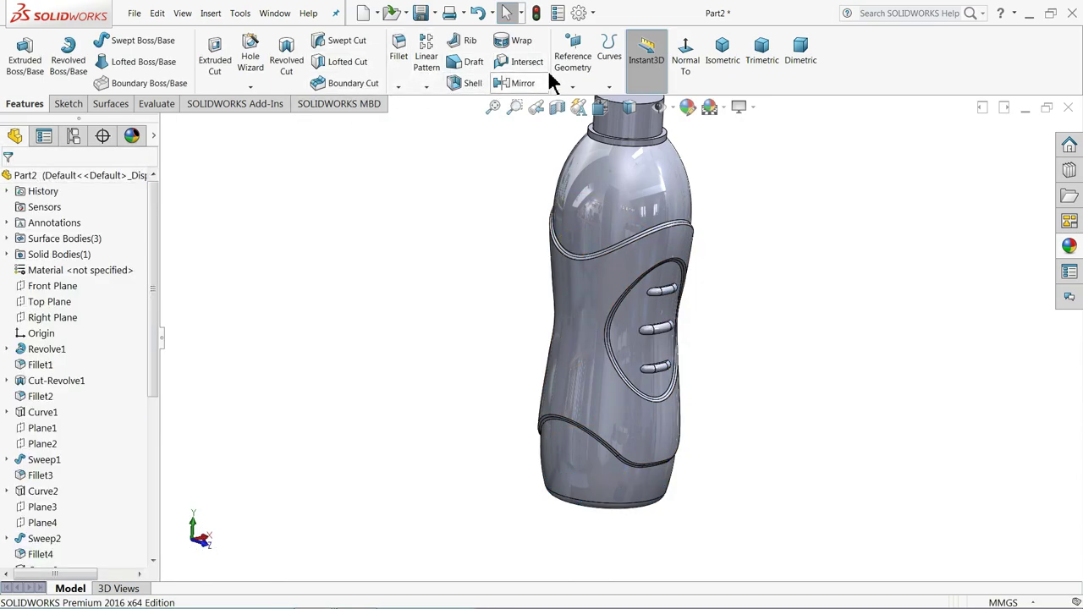
- Select the first slot's three edges for the 0.50 mm fillet
scroll(639, 301, down, 3)
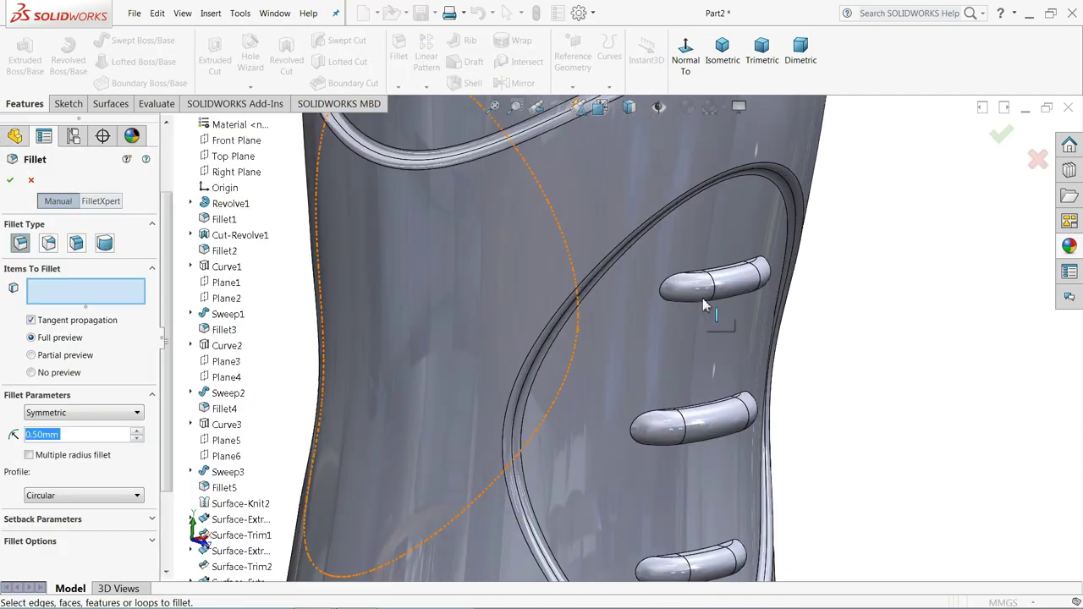
scroll(633, 288, down, 3)
click(615, 298)
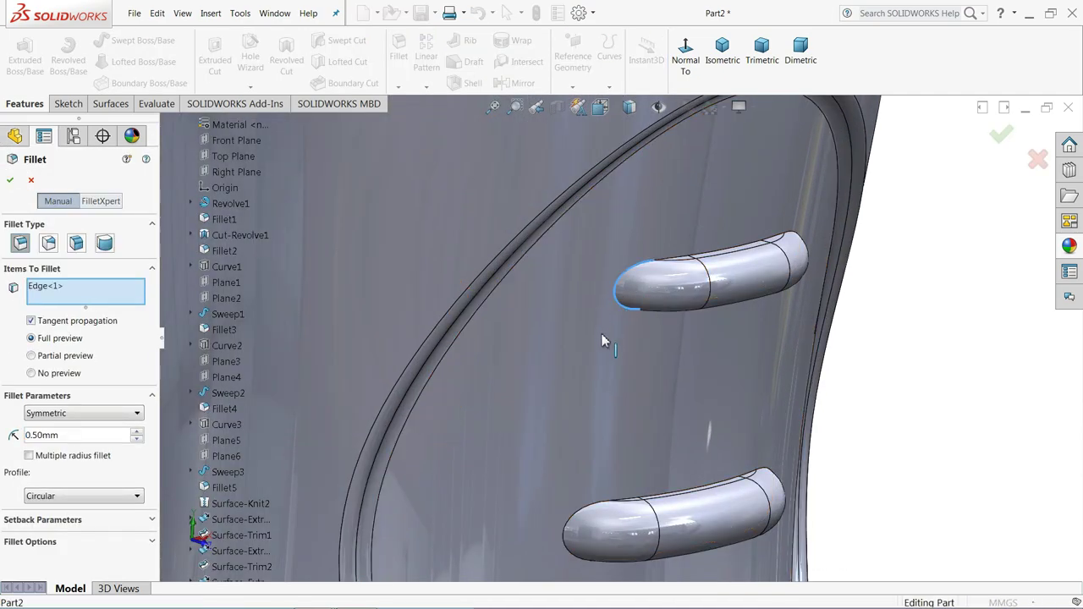
scroll(617, 380, up, 2)
scroll(629, 434, up, 3)
scroll(629, 434, down, 3)
scroll(592, 451, down, 3)
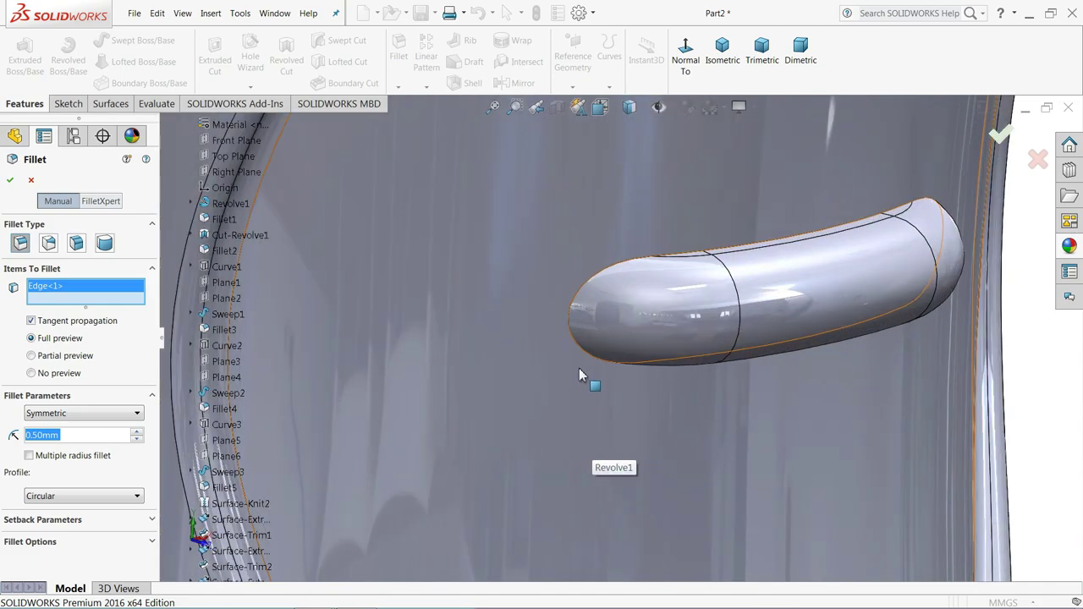
click(575, 344)
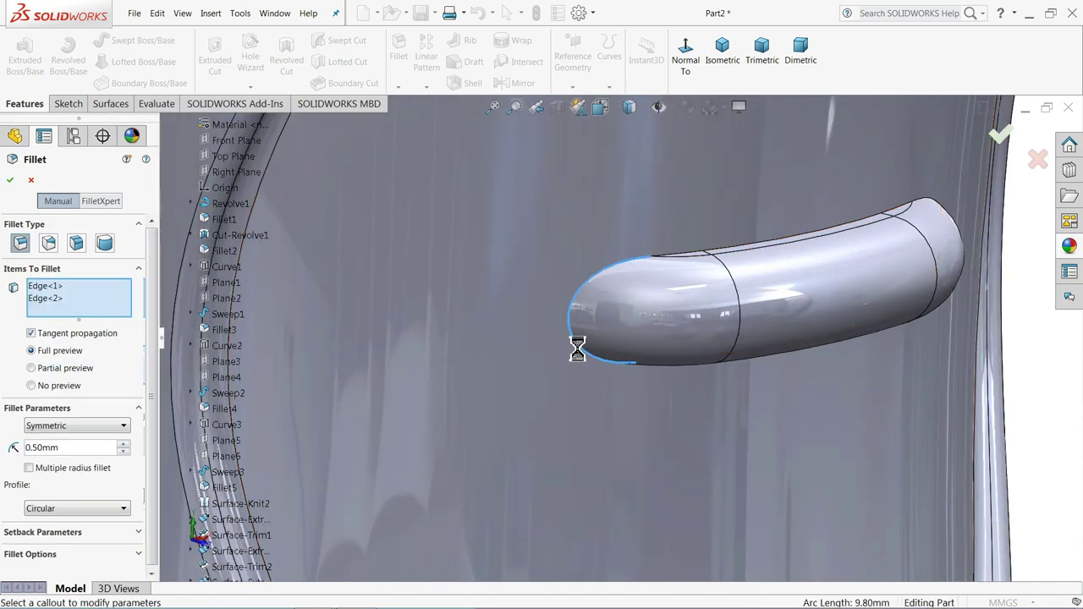
scroll(604, 423, up, 3)
scroll(605, 474, down, 3)
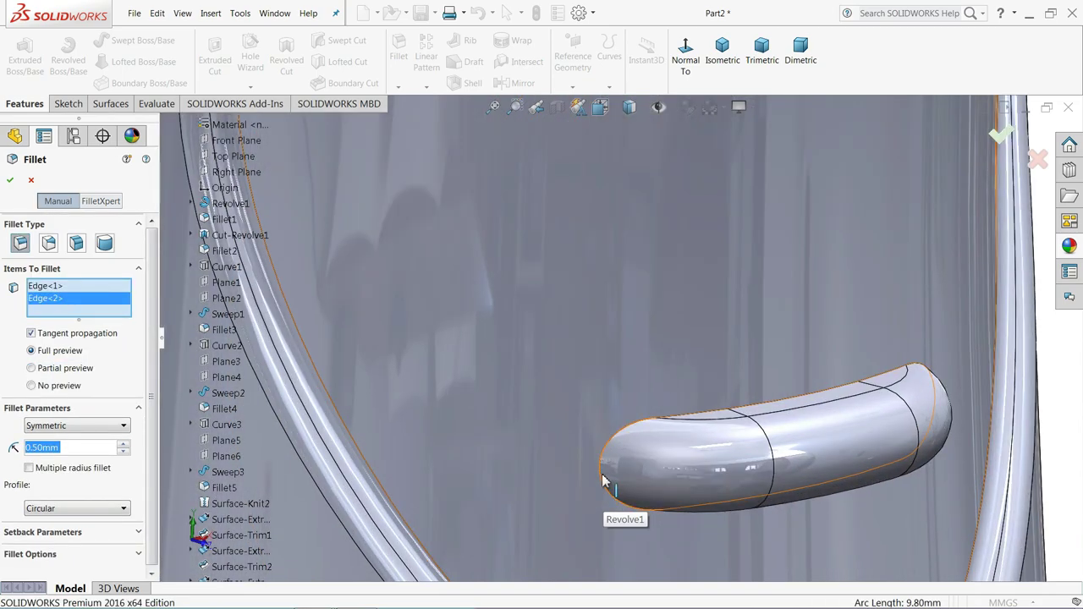
click(601, 480)
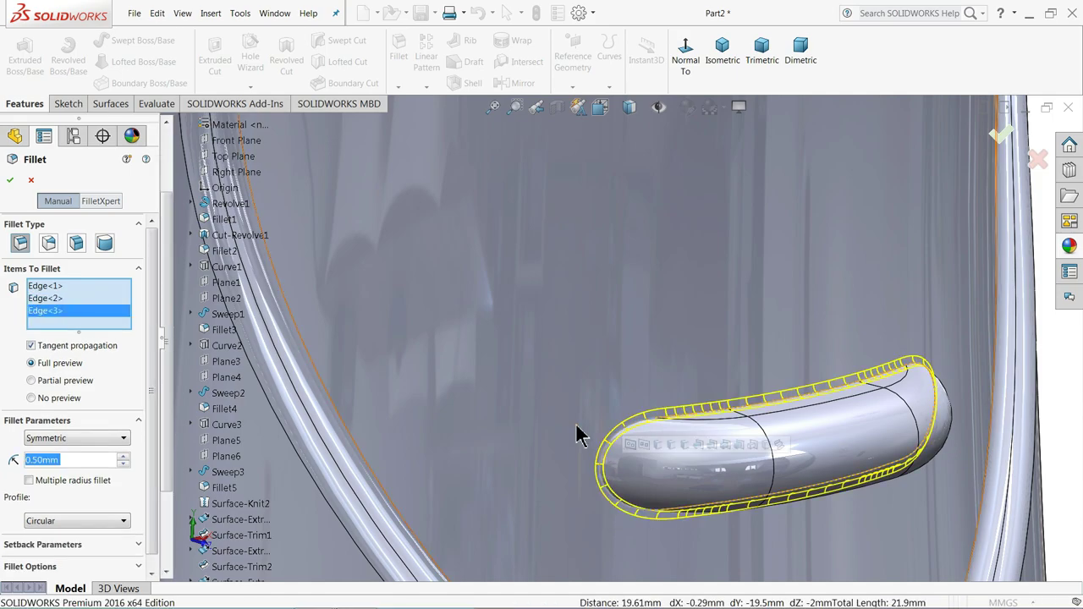
- Add the upper, lower and last slot edges, bringing the fillet to six edges
scroll(577, 434, up, 3)
scroll(558, 355, up, 3)
mouse_move(533, 339)
middle_down()
mouse_move(641, 326)
mouse_move(645, 380)
middle_up()
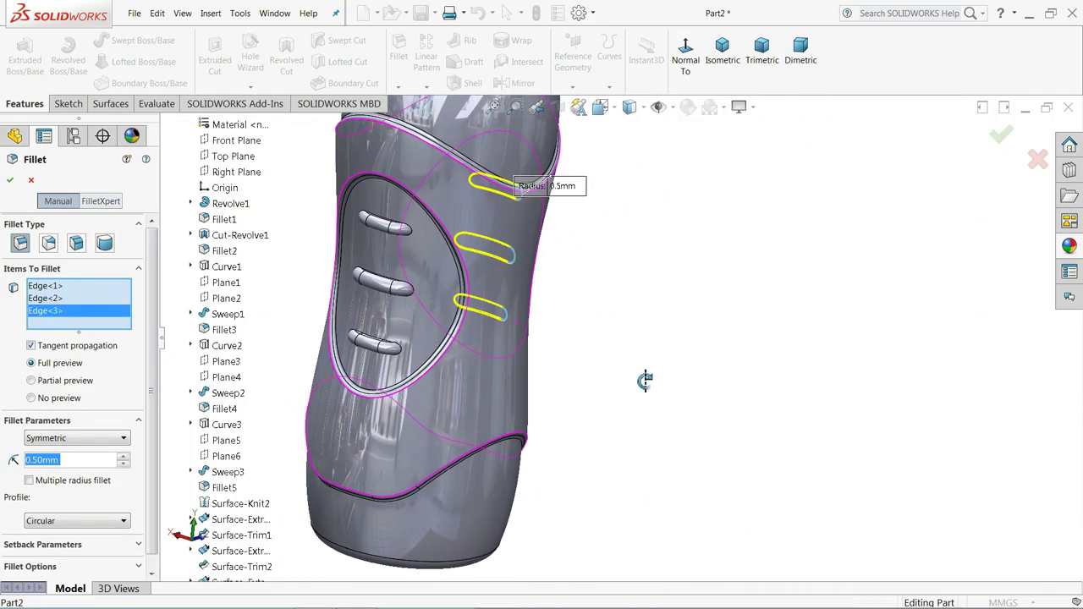
scroll(428, 271, down, 2)
scroll(483, 249, down, 2)
scroll(508, 267, down, 2)
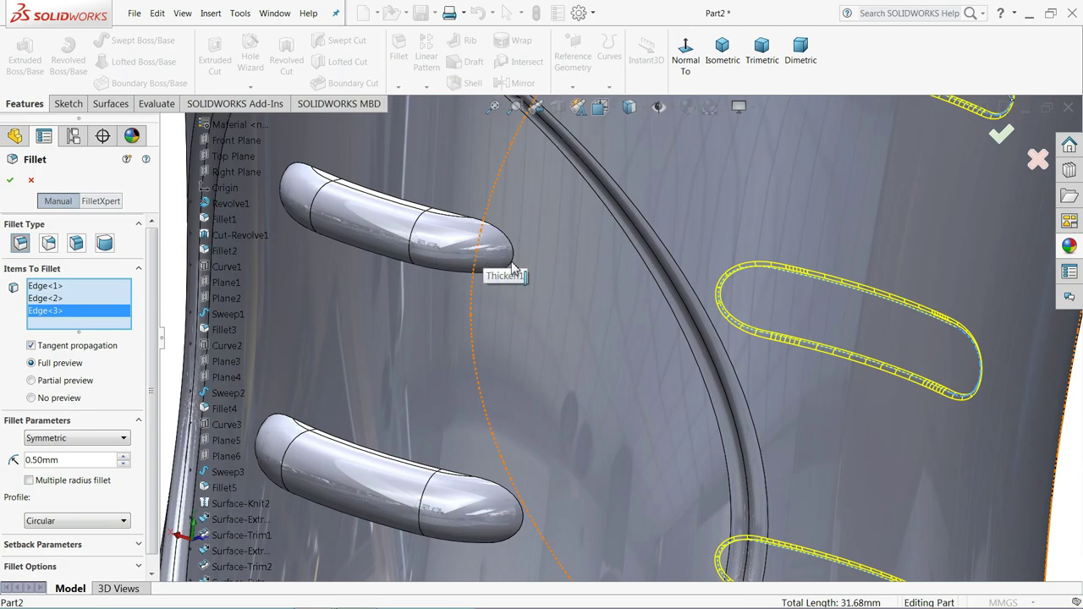
click(512, 265)
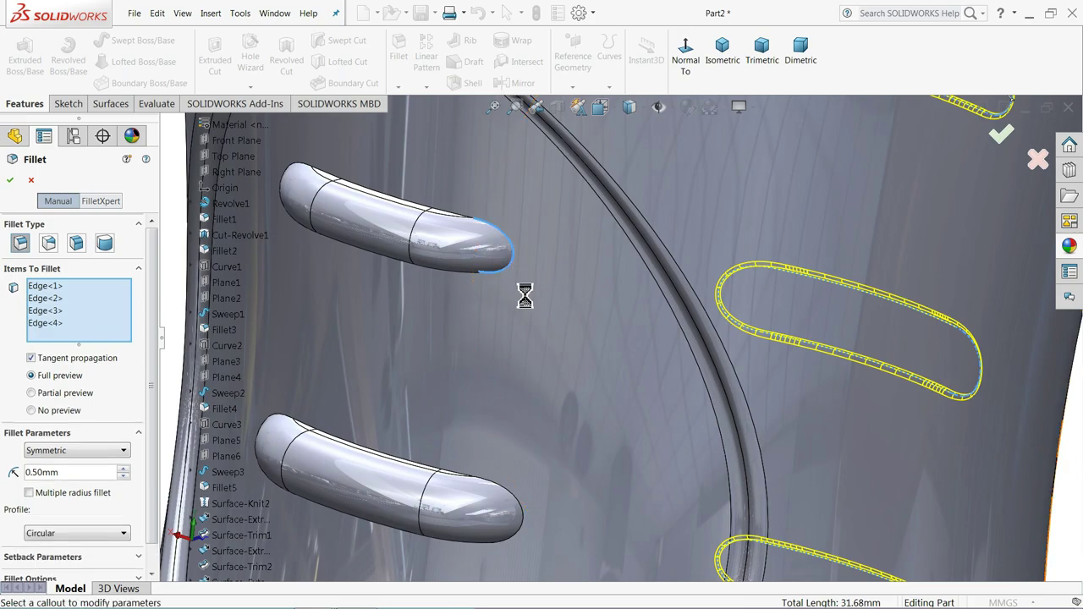
click(531, 510)
scroll(573, 449, up, 3)
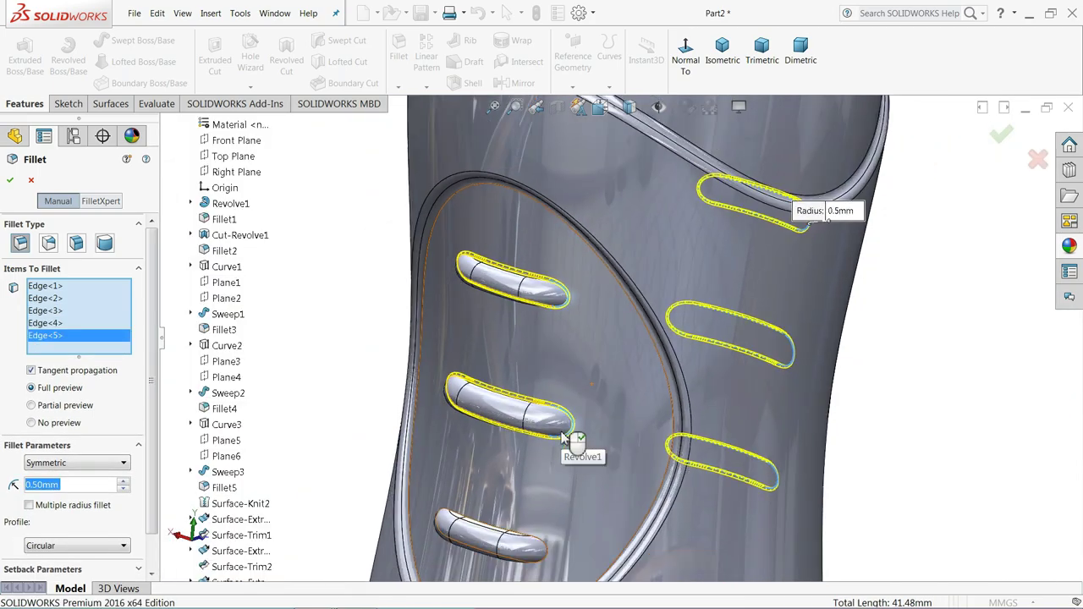
middle_drag(573, 449, 602, 490)
scroll(584, 389, down, 3)
scroll(571, 369, down, 3)
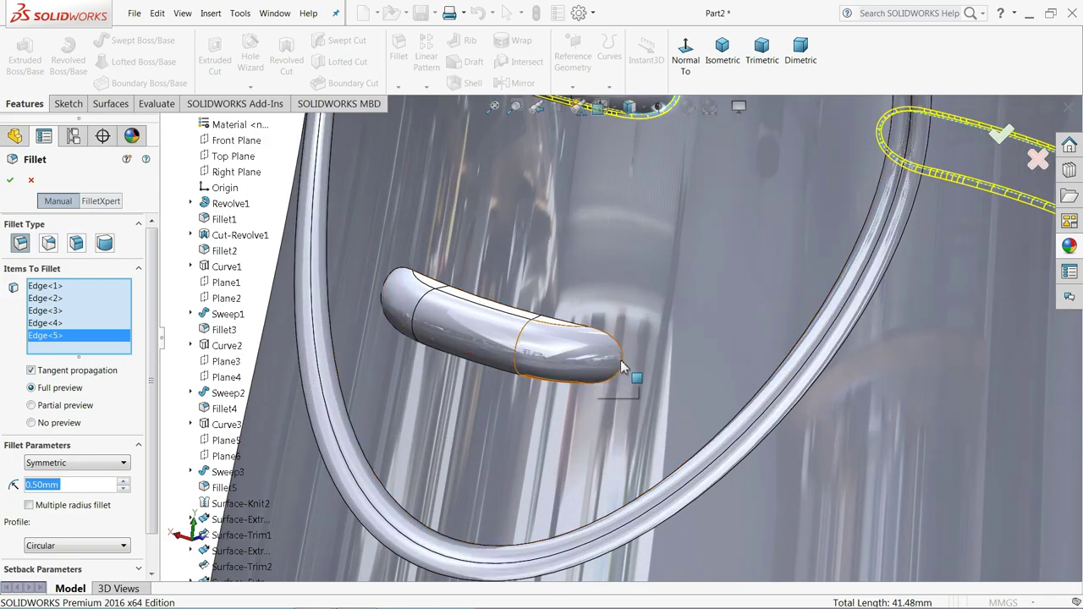
click(623, 362)
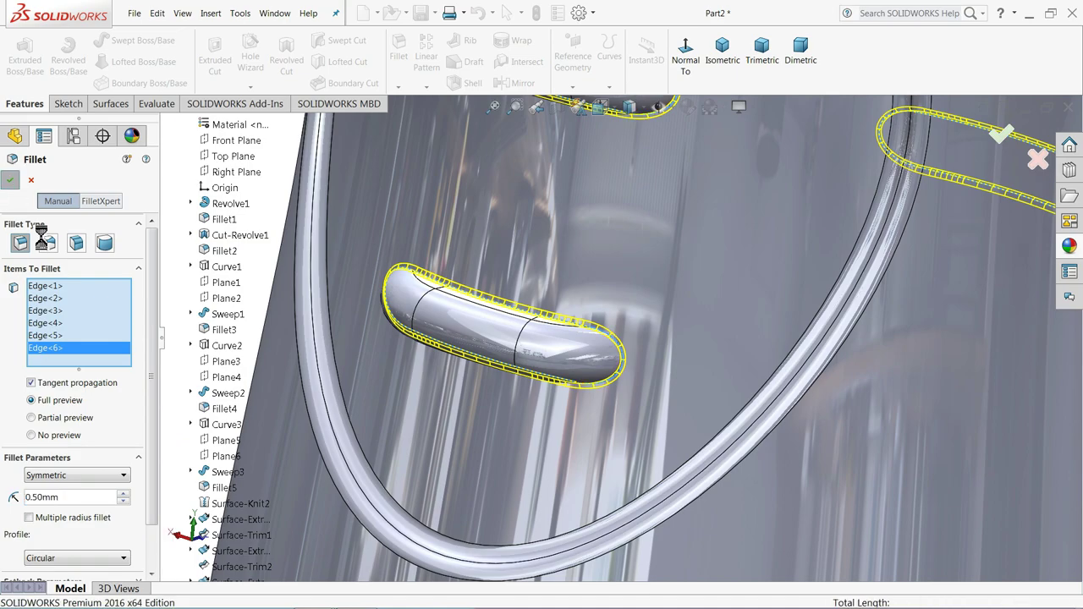
- Apply the 0.5 mm slot fillet and orbit the bottle to inspect it
key(Return)
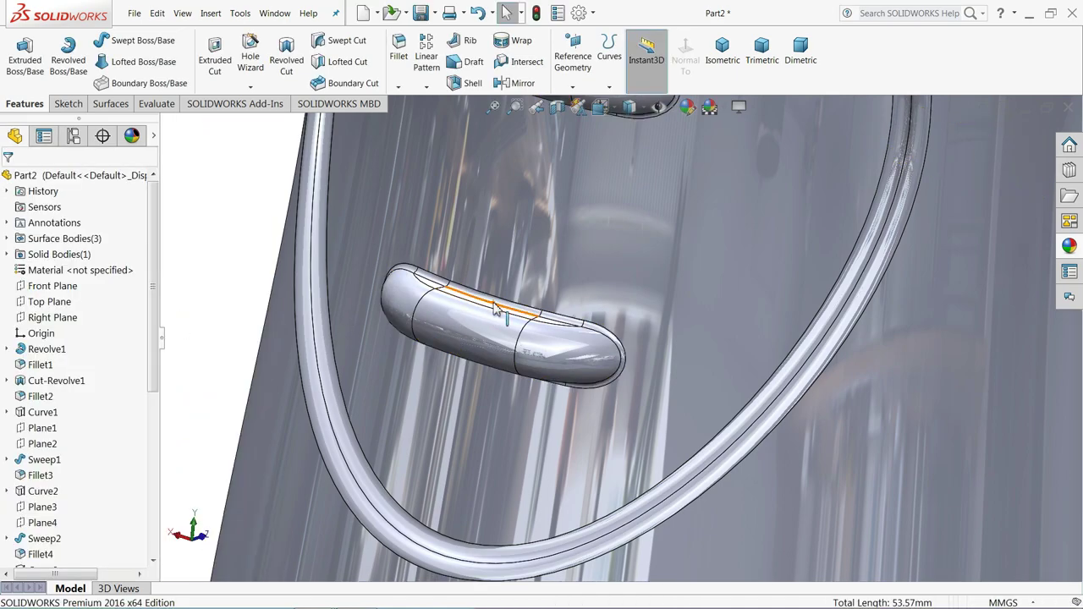
scroll(499, 311, up, 3)
scroll(558, 315, up, 2)
scroll(569, 314, up, 2)
middle_drag(569, 314, 612, 279)
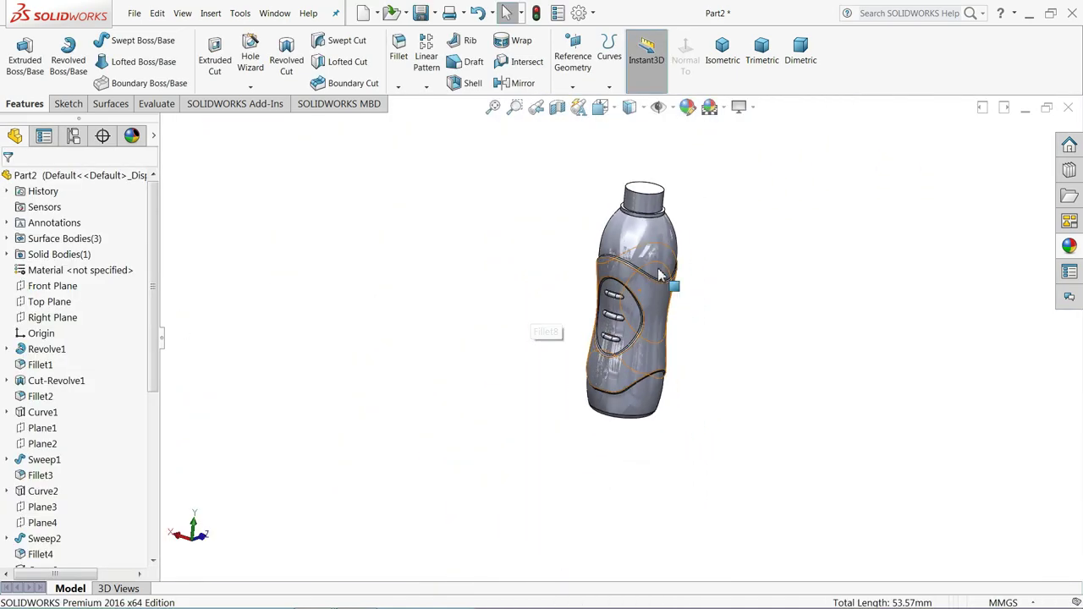
mouse_move(552, 339)
middle_down()
mouse_move(473, 362)
mouse_move(510, 327)
mouse_move(551, 375)
mouse_move(518, 396)
mouse_move(495, 381)
middle_up()
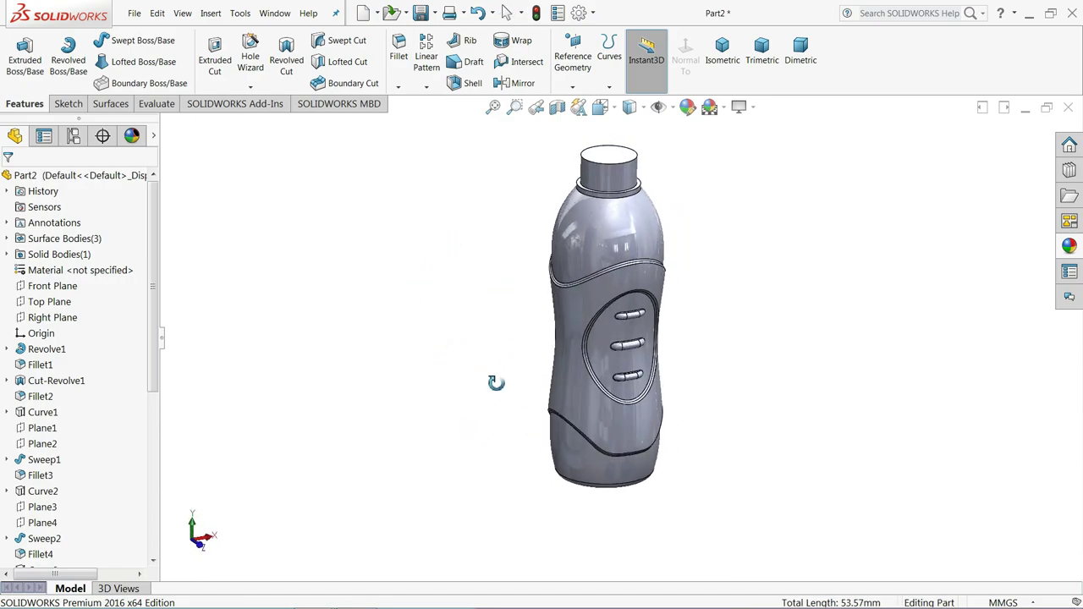
scroll(674, 296, down, 3)
mouse_move(674, 332)
middle_down()
mouse_move(671, 299)
mouse_move(674, 313)
mouse_move(657, 314)
middle_up()
scroll(668, 316, up, 2)
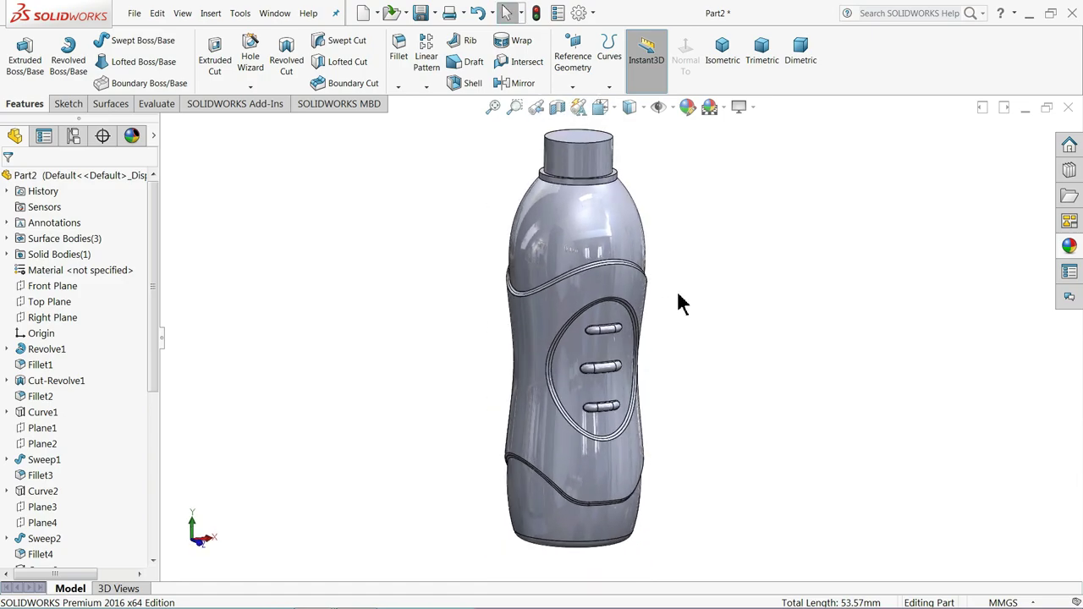
scroll(681, 304, down, 2)
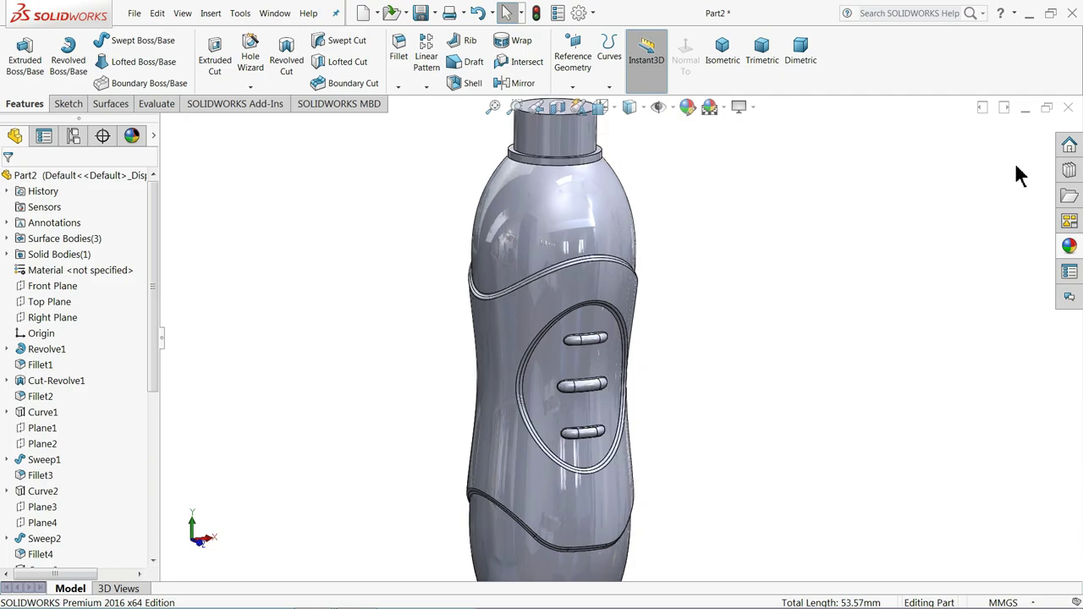
- Give the whole bottle the blue polished ABS plastic appearance
click(1069, 246)
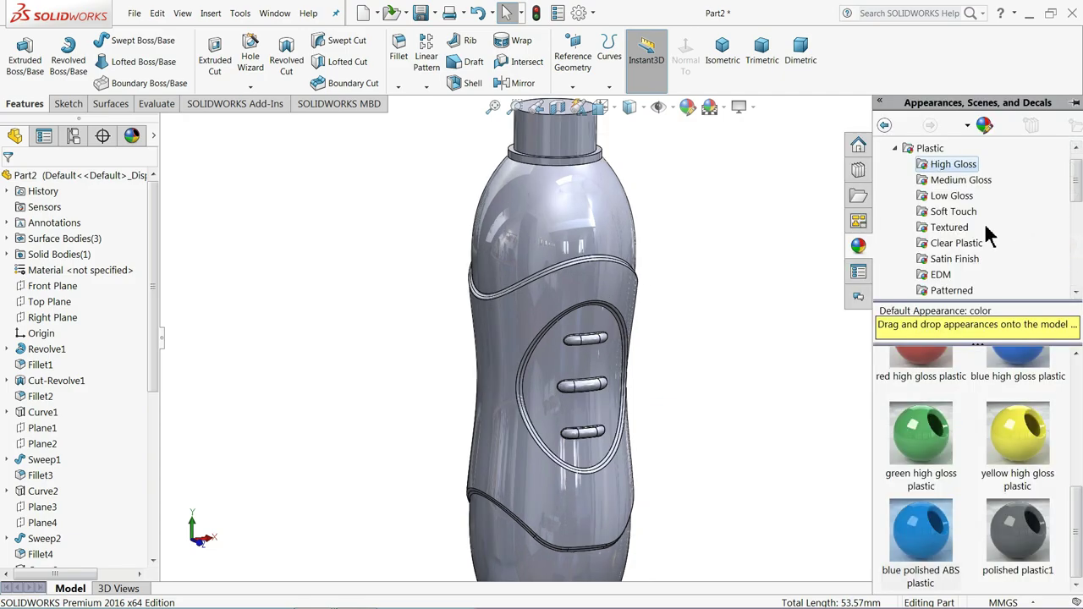
click(953, 532)
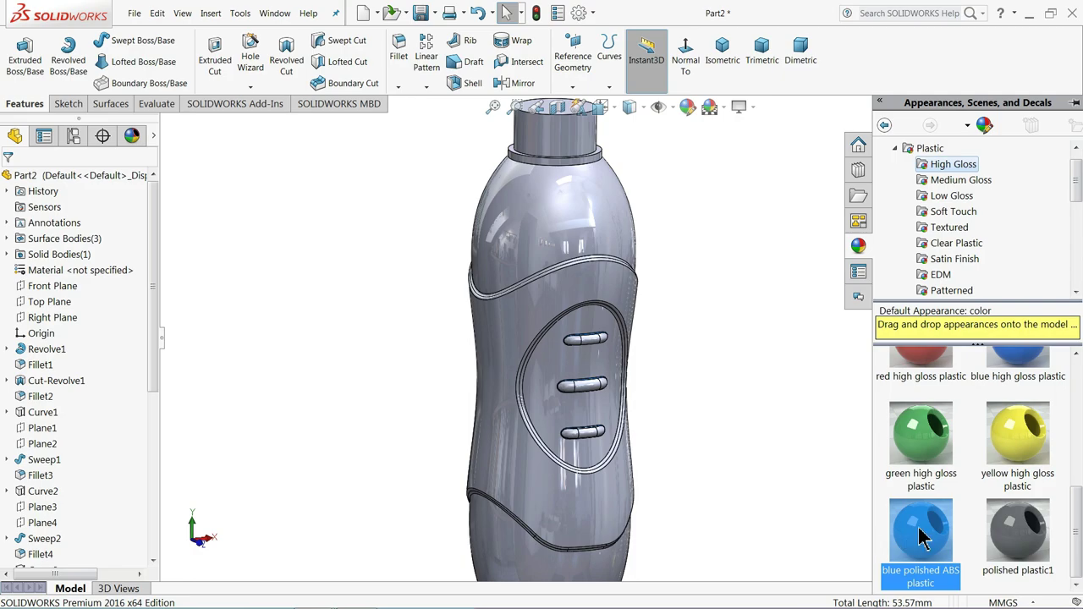
scroll(683, 344, up, 2)
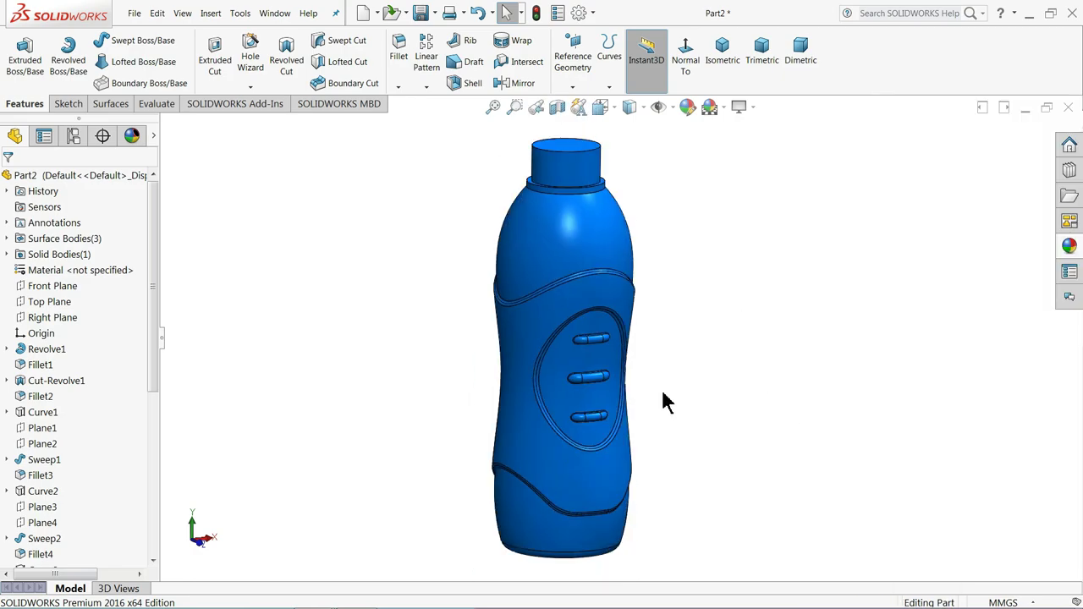
mouse_move(663, 392)
middle_down()
mouse_move(702, 375)
mouse_move(667, 404)
mouse_move(677, 386)
mouse_move(628, 403)
middle_up()
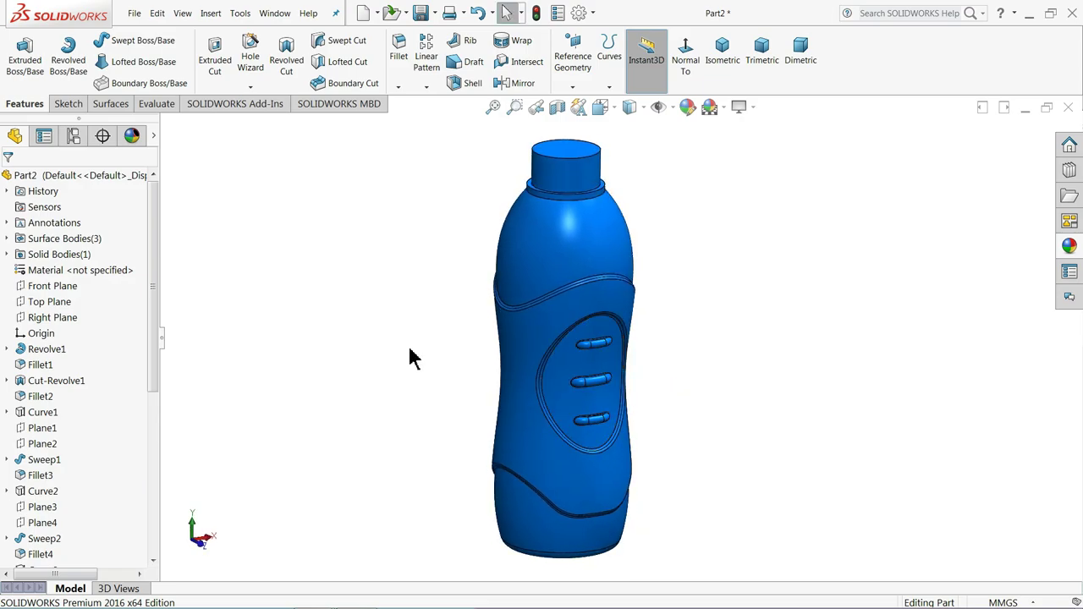
- Create Plane7 offset 5 mm below the neck's top face, with the offset flipped
scroll(584, 169, down, 2)
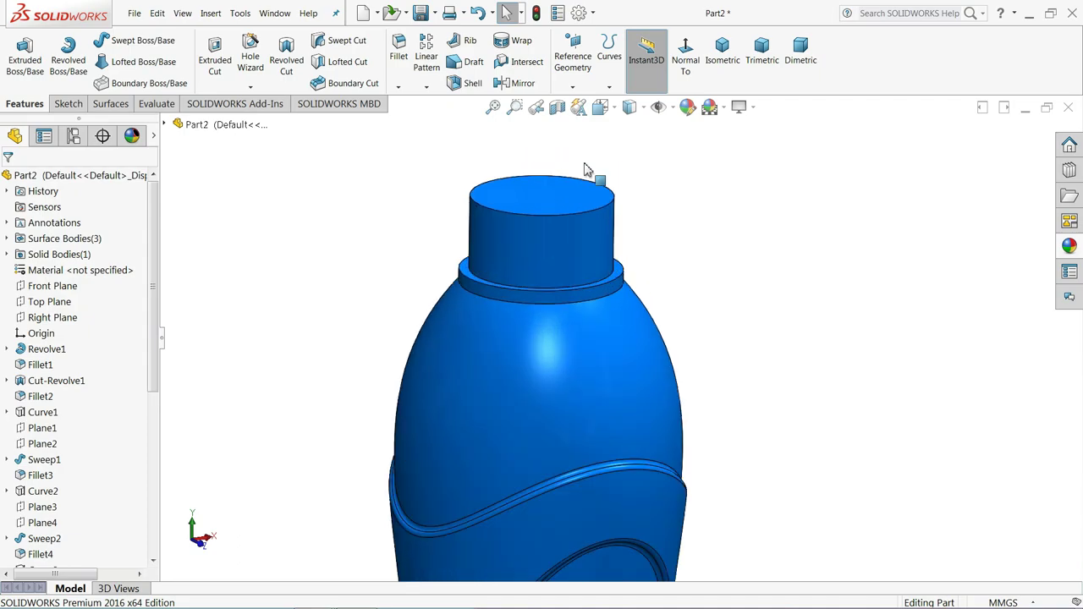
scroll(541, 220, down, 2)
click(545, 213)
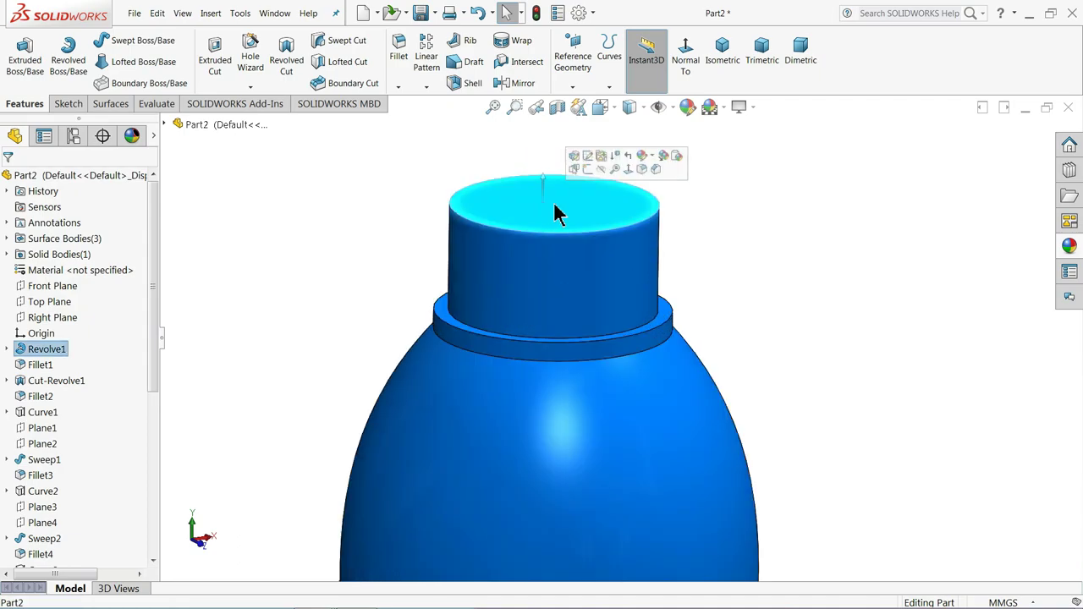
click(572, 88)
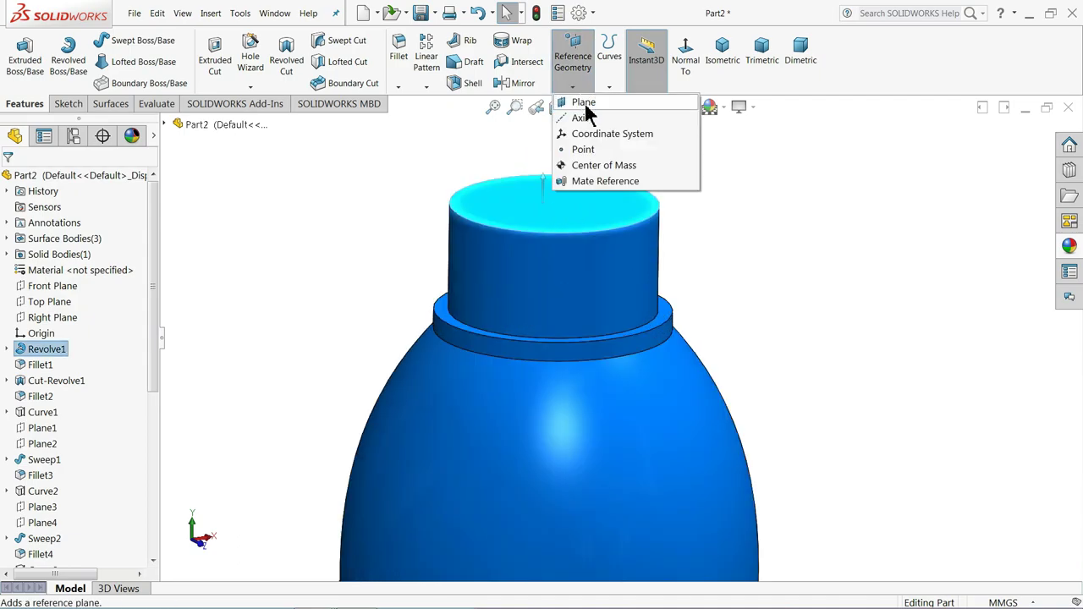
click(582, 103)
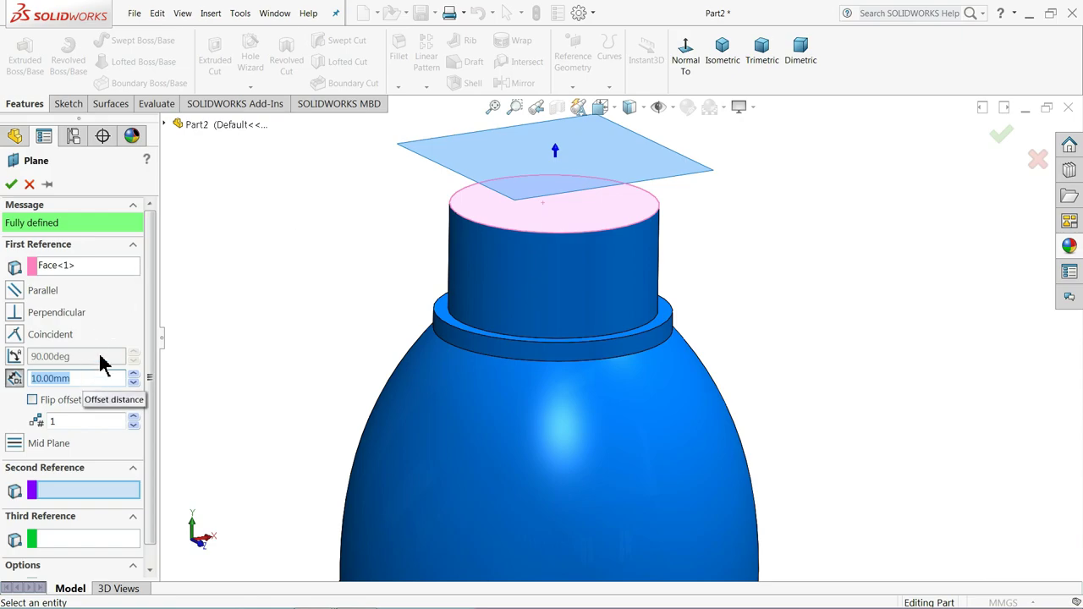
text(5)
key(Return)
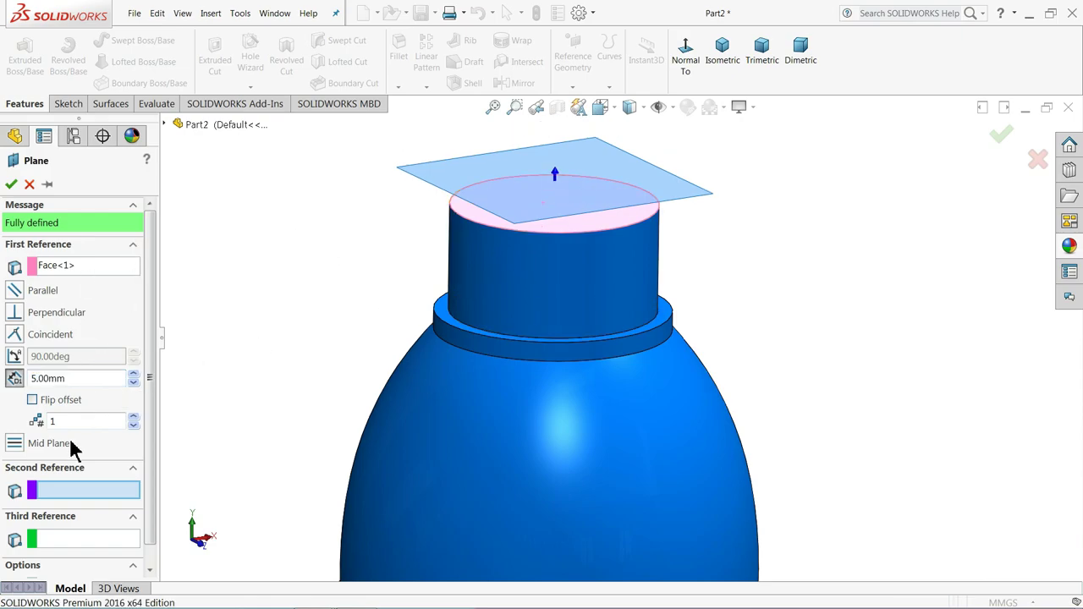
click(33, 400)
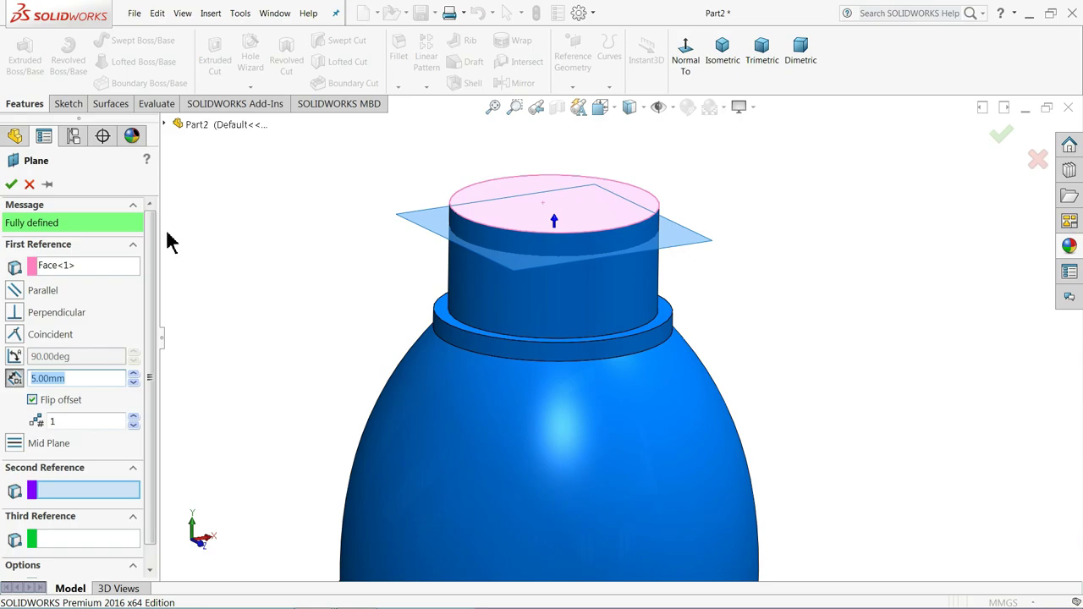
click(11, 184)
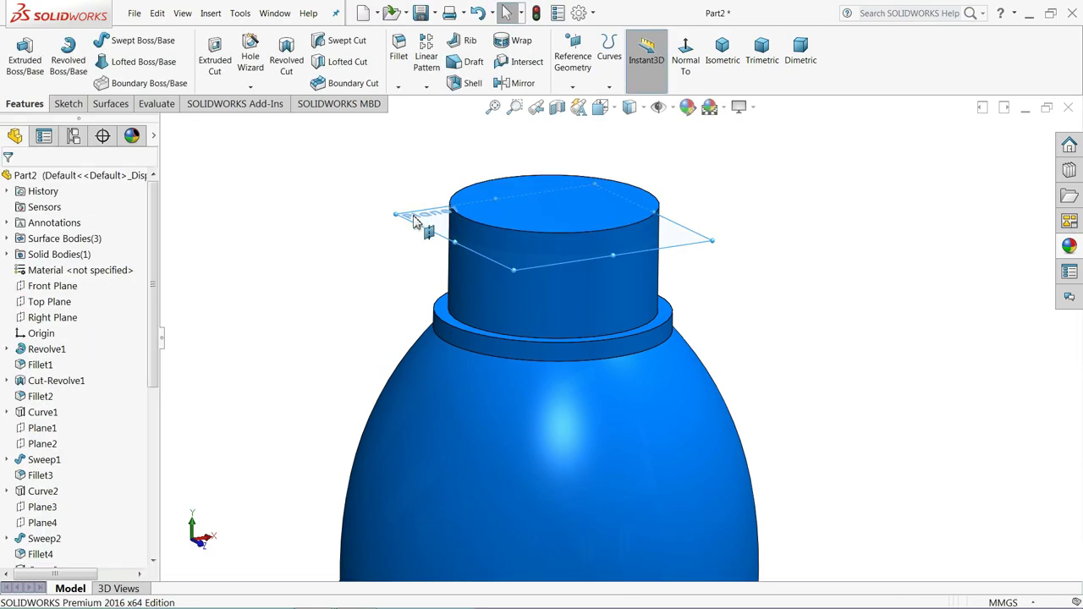
middle_drag(415, 220, 415, 253)
- Sketch on Plane7 and convert the neck's top face edge into a circle
click(67, 103)
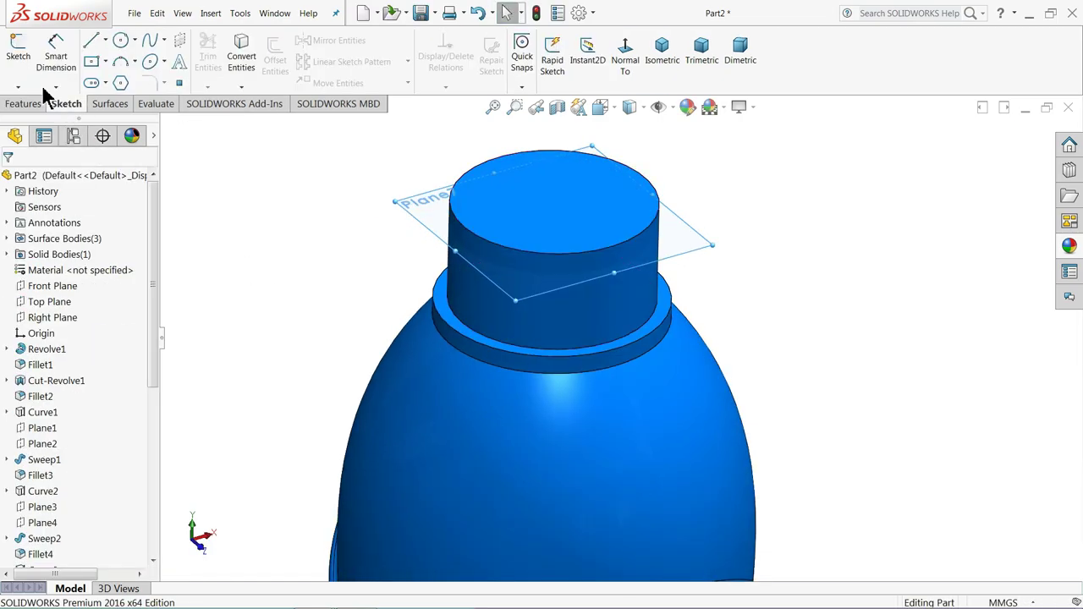
click(17, 50)
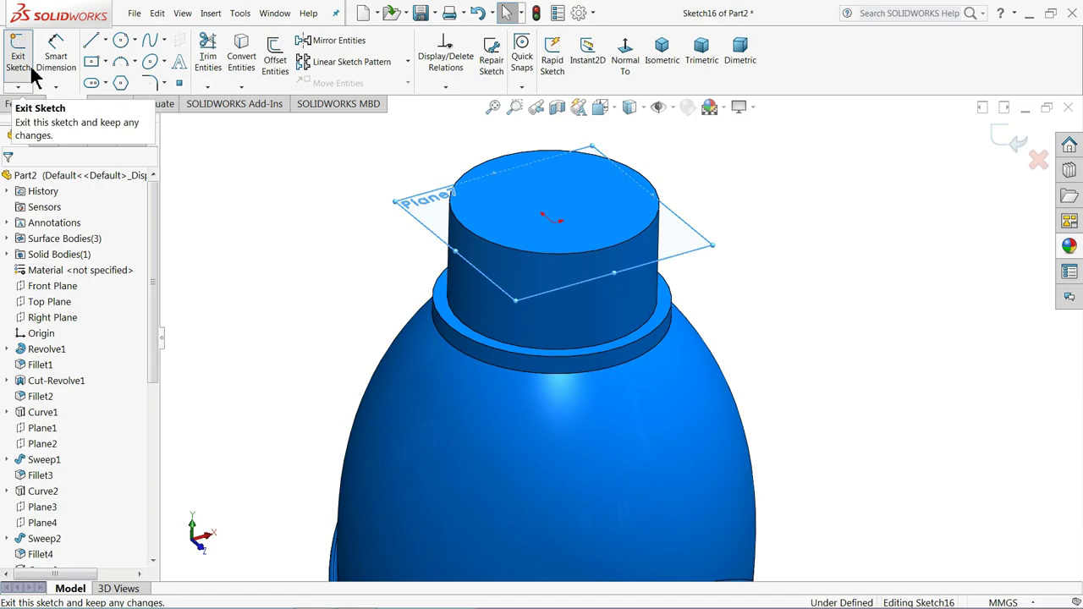
click(558, 204)
click(244, 51)
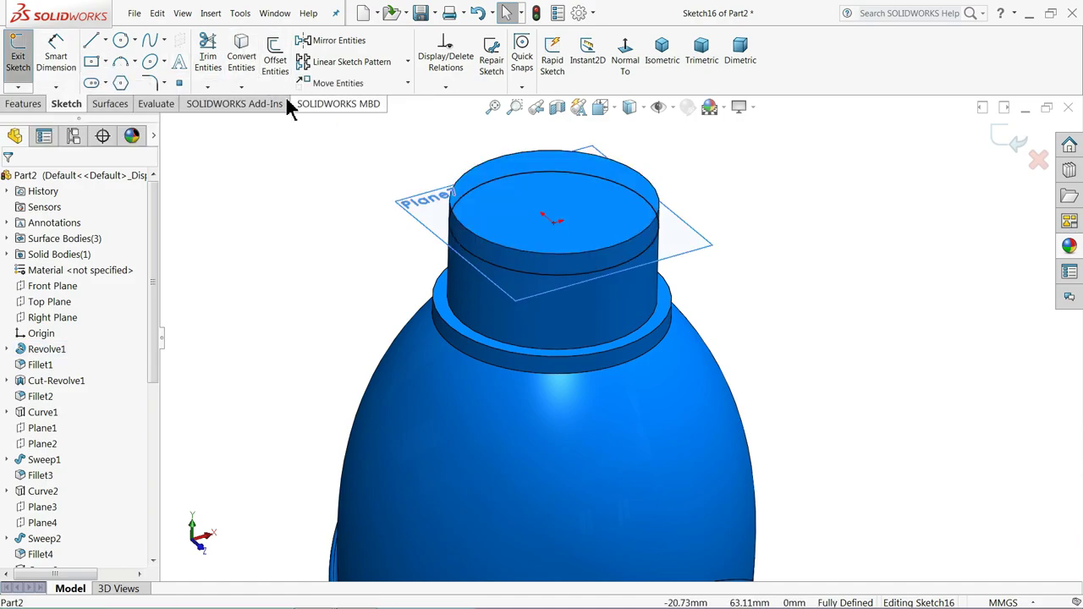
scroll(537, 288, down, 2)
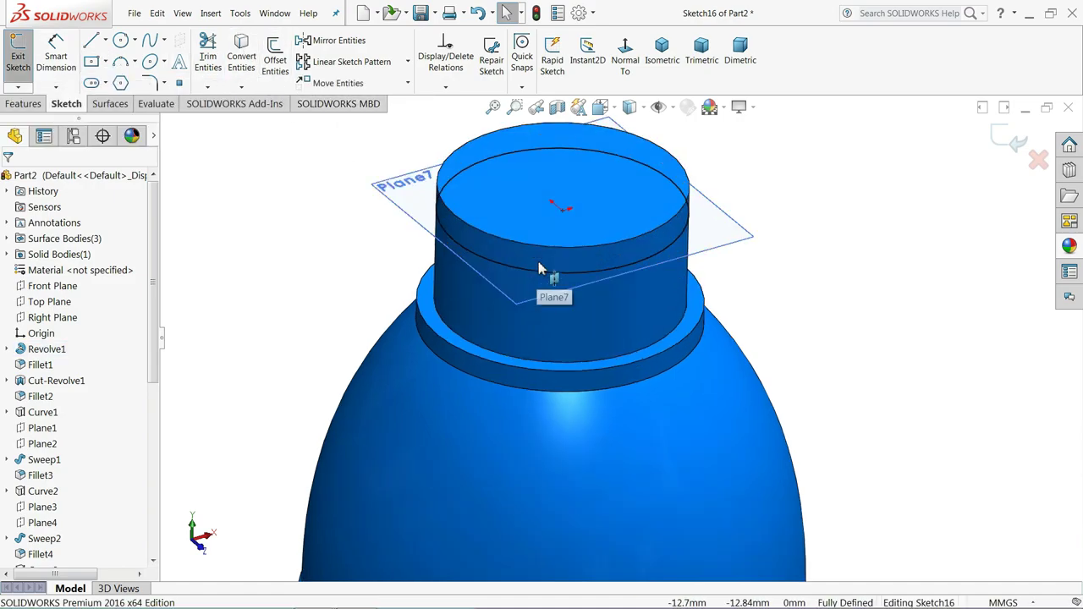
- Create a 10 mm tall, 3.35-revolution clockwise helix from the converted circle
click(23, 103)
click(609, 88)
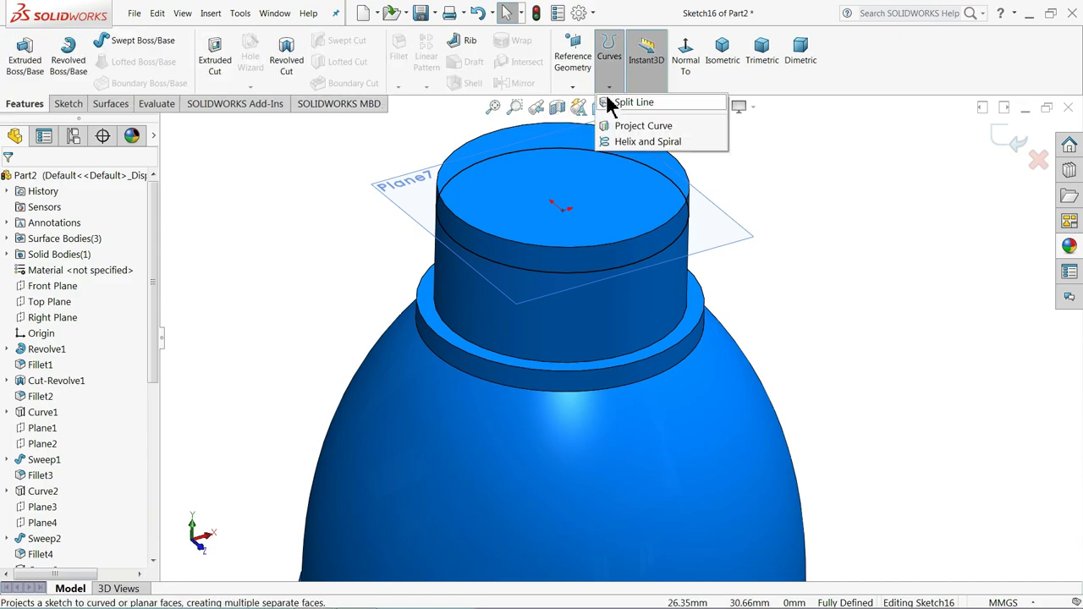
click(636, 142)
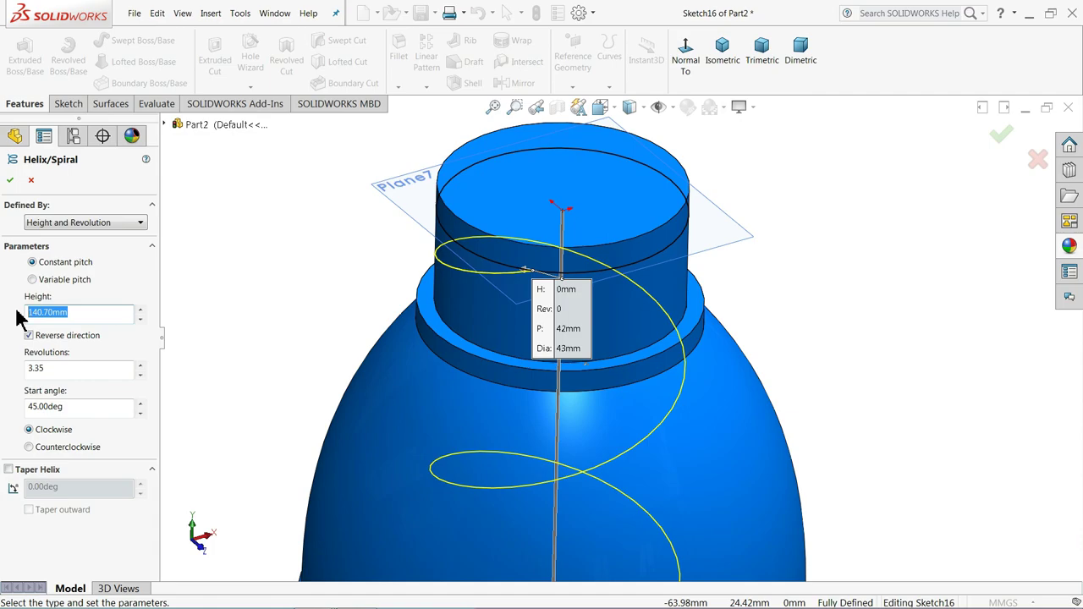
text(10)
key(Return)
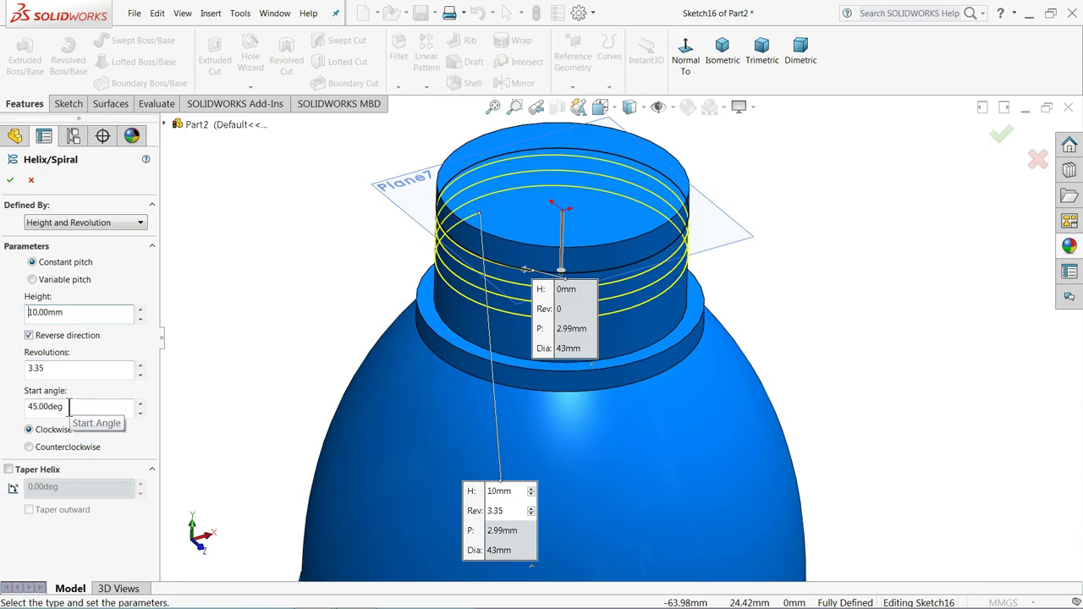
middle_drag(406, 327, 397, 254)
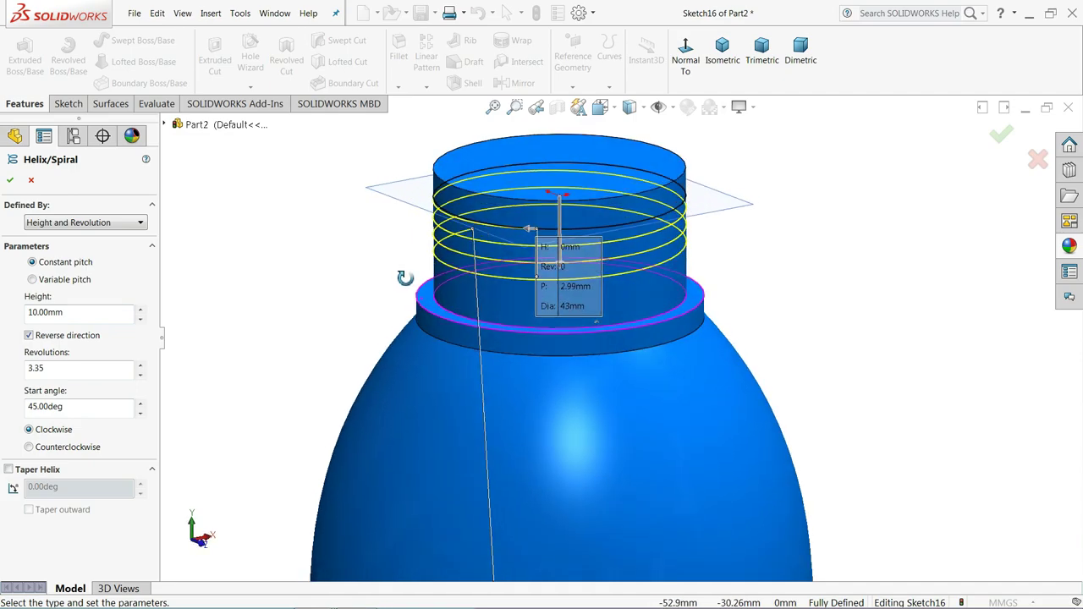
click(11, 181)
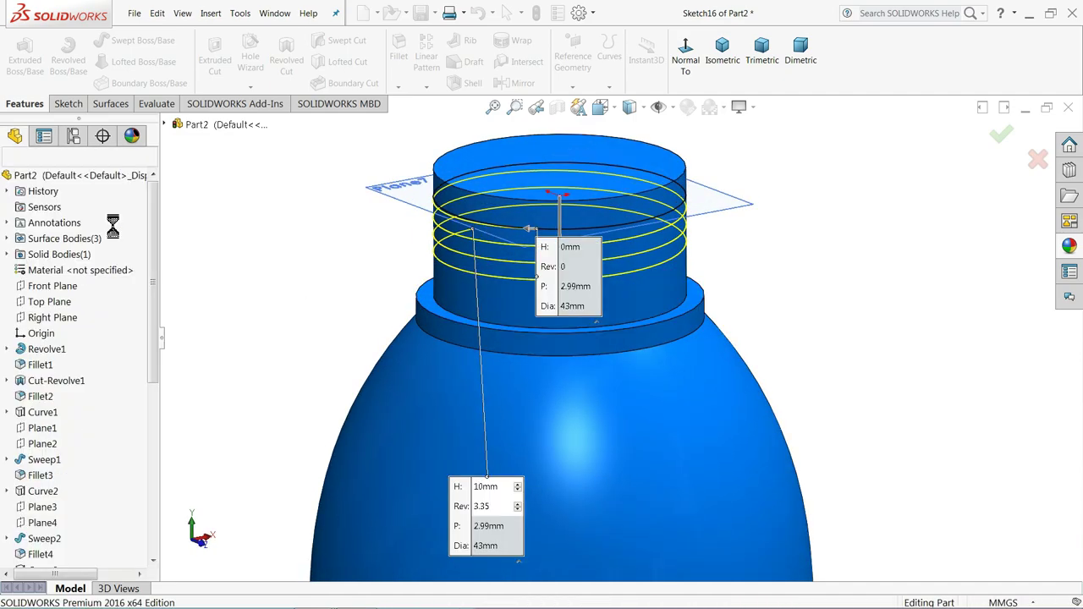
- Hide Plane7
click(403, 194)
click(458, 154)
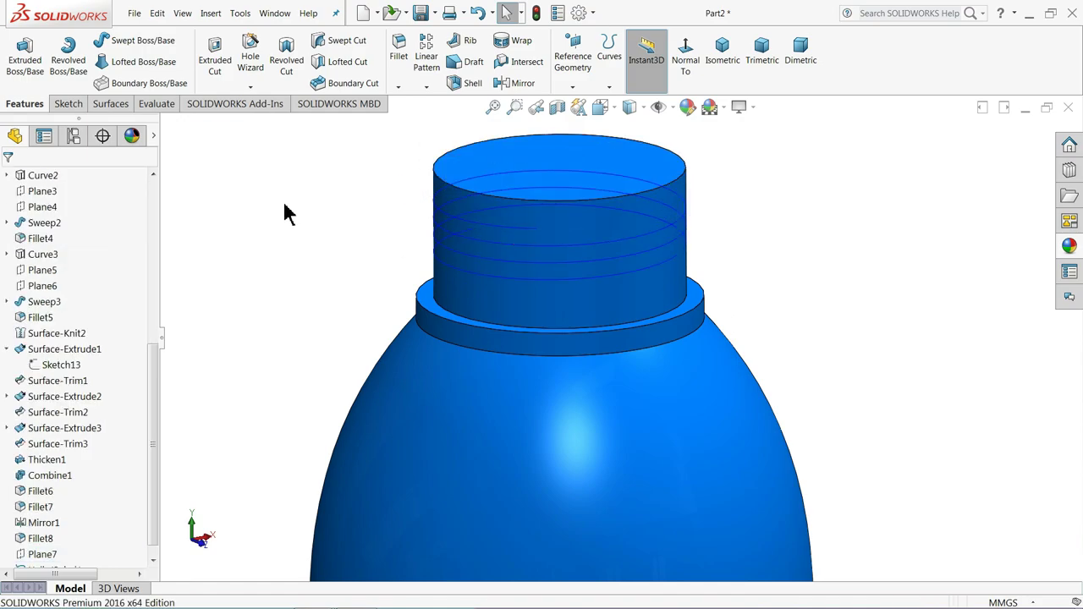
middle_drag(284, 218, 313, 224)
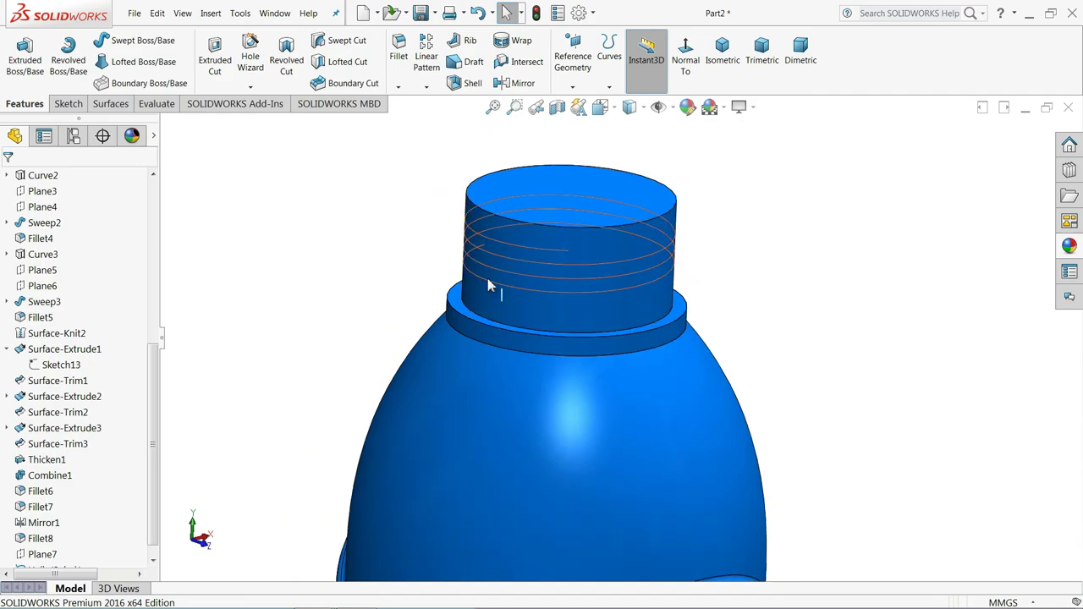
scroll(551, 254, down, 2)
- Create a plane perpendicular to the helix at its end point
click(573, 85)
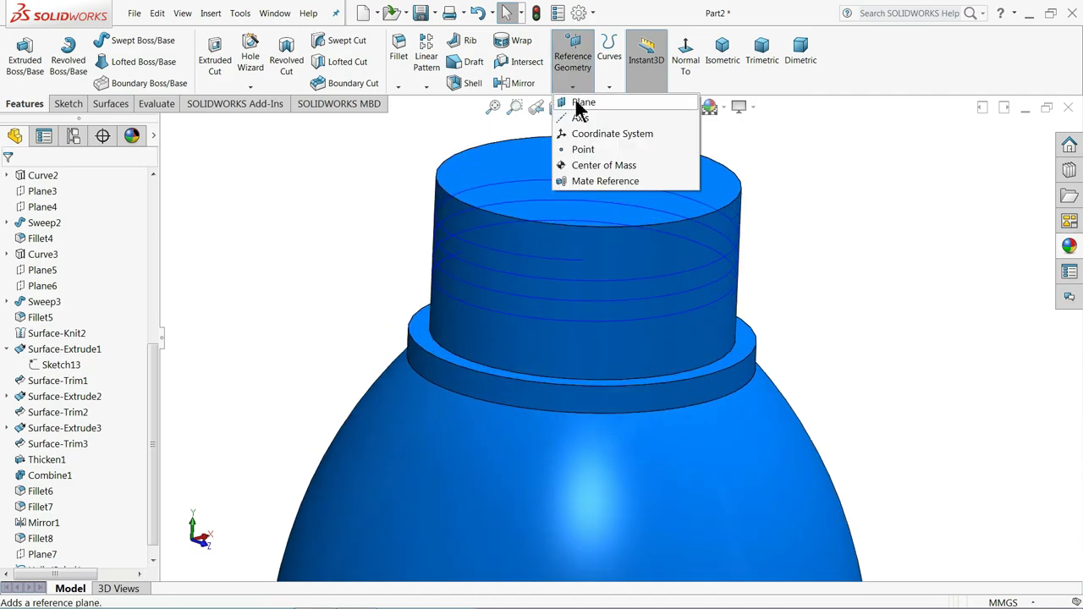
click(583, 102)
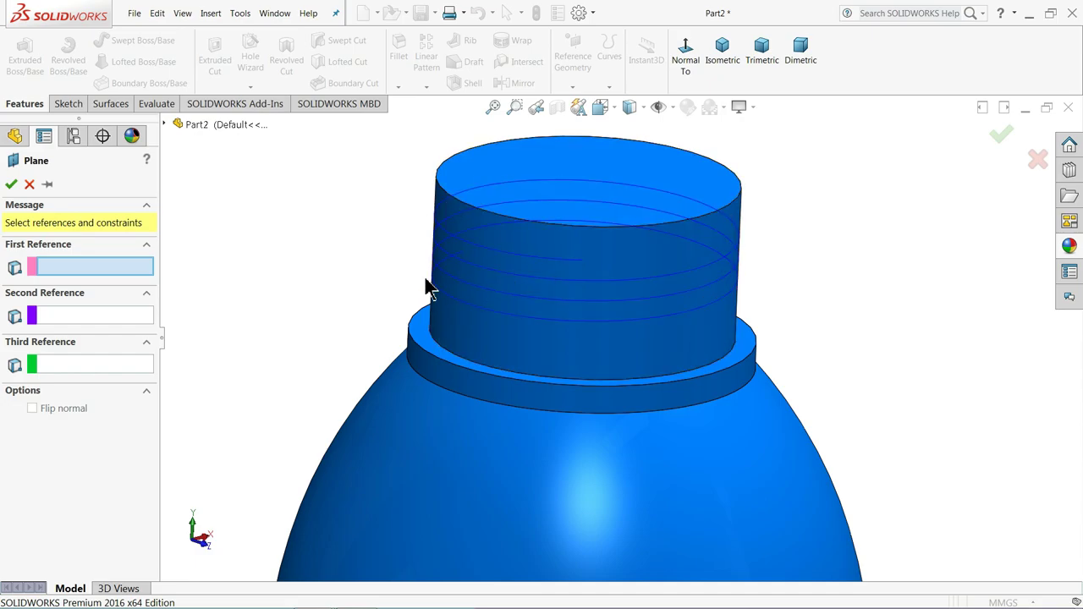
click(546, 263)
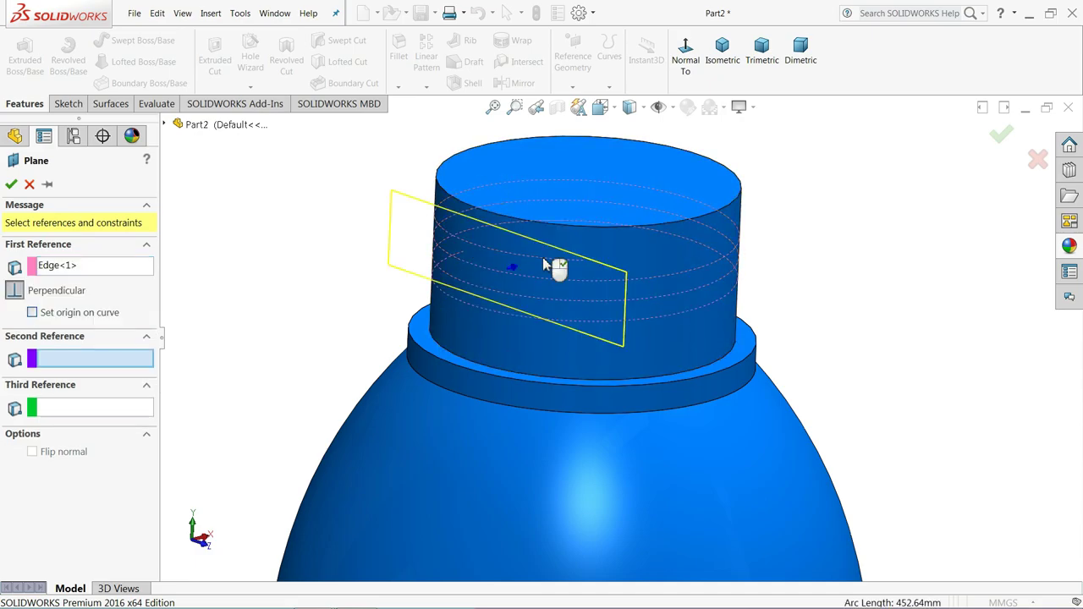
scroll(548, 262, down, 2)
scroll(587, 280, down, 2)
click(587, 285)
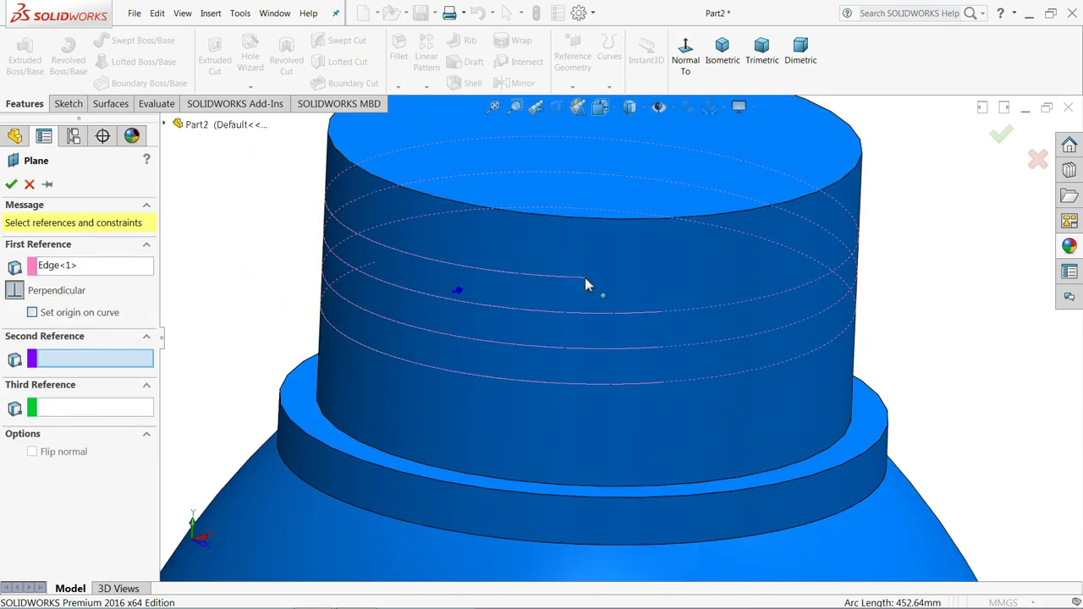
mouse_move(586, 291)
middle_down()
mouse_move(551, 280)
mouse_move(549, 259)
mouse_move(600, 263)
mouse_move(637, 305)
mouse_move(614, 283)
mouse_move(537, 290)
mouse_move(530, 271)
mouse_move(553, 275)
middle_up()
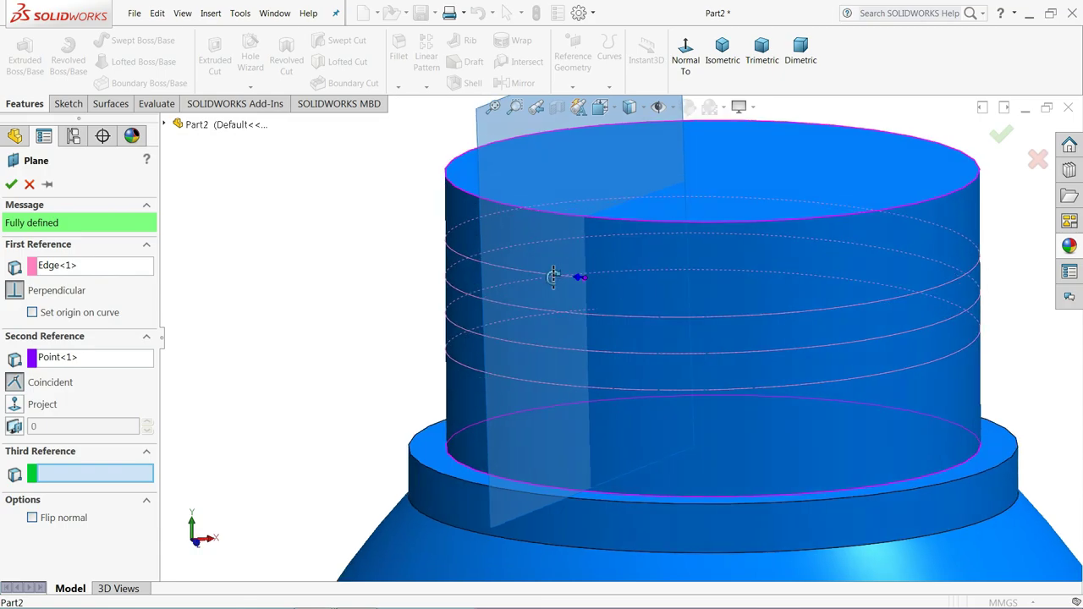
click(10, 185)
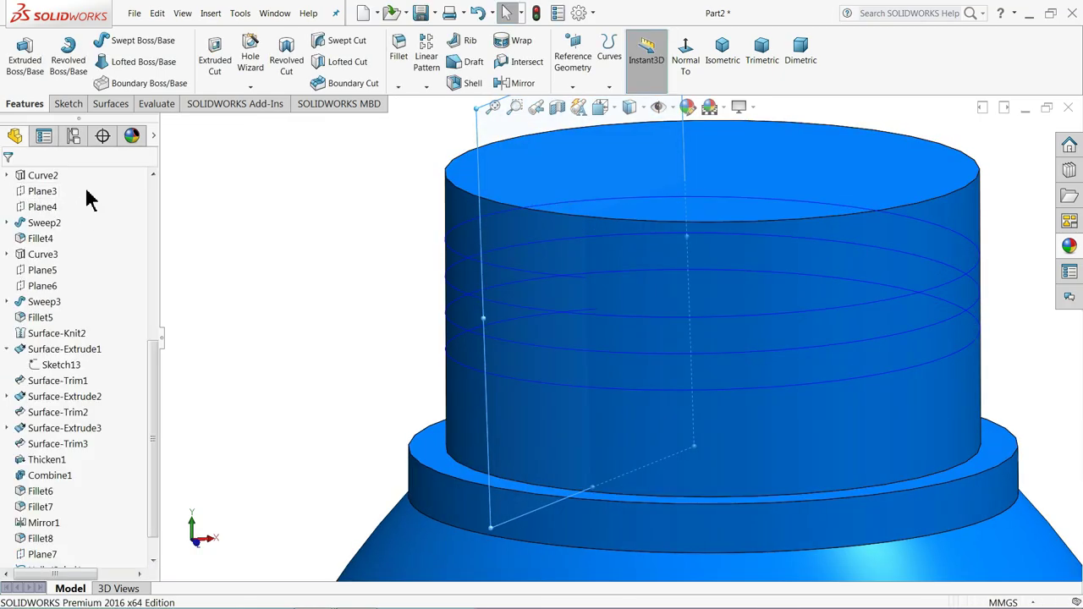
- Start Sketch17 on Plane8, viewed face-on and zoomed in on the helix end
click(69, 104)
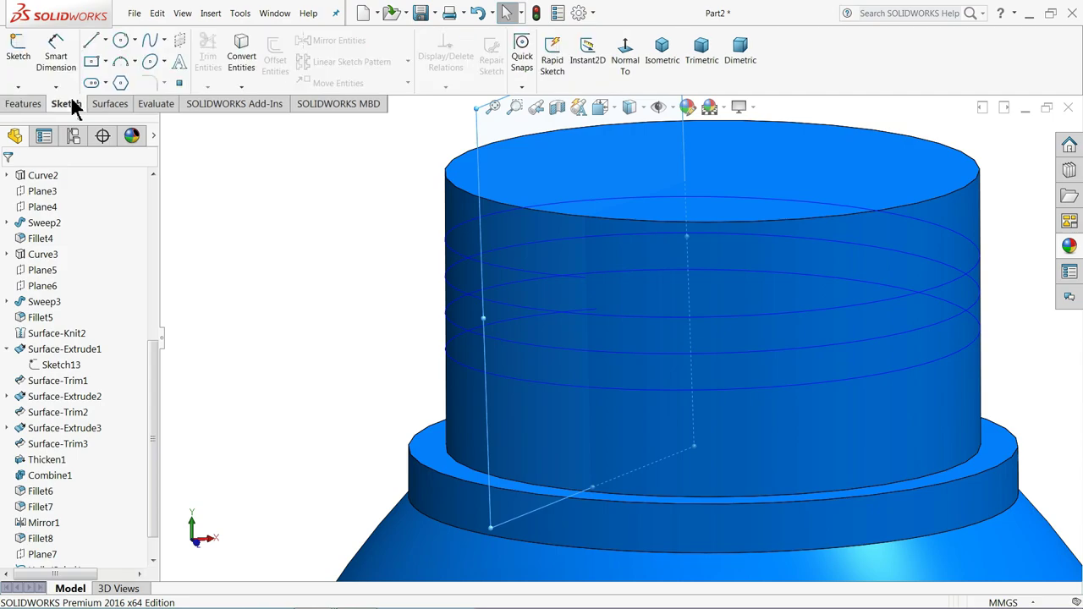
click(19, 58)
middle_drag(617, 351, 581, 324)
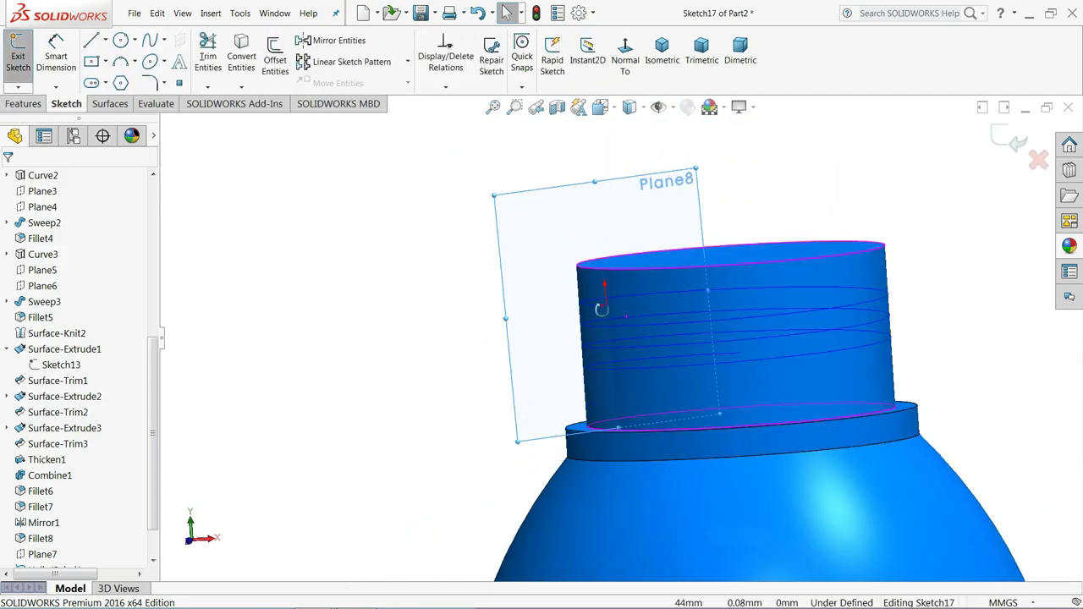
click(620, 71)
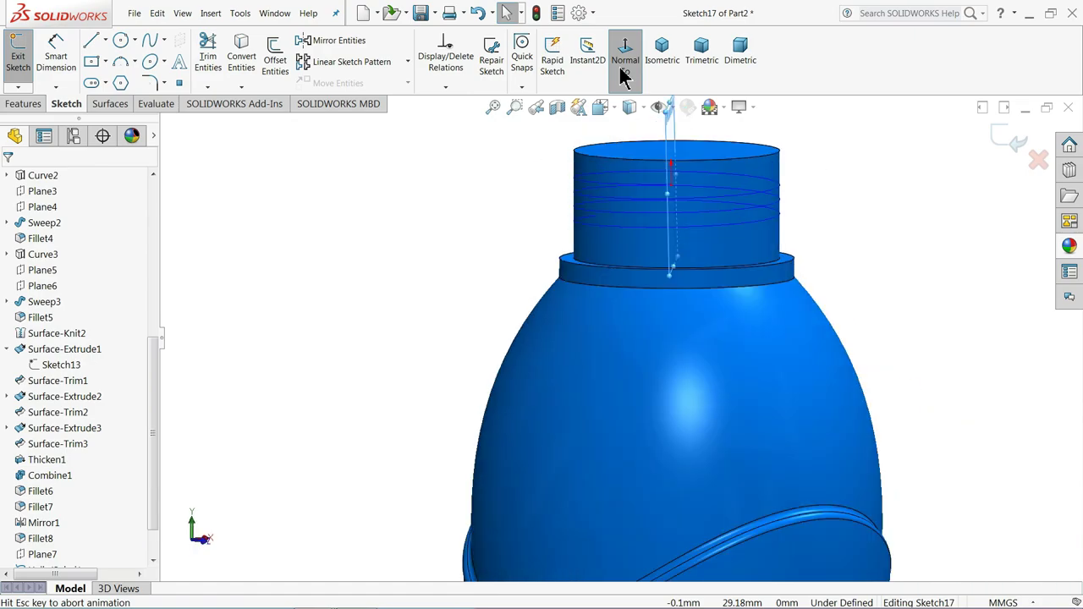
scroll(626, 229, down, 3)
scroll(648, 225, down, 3)
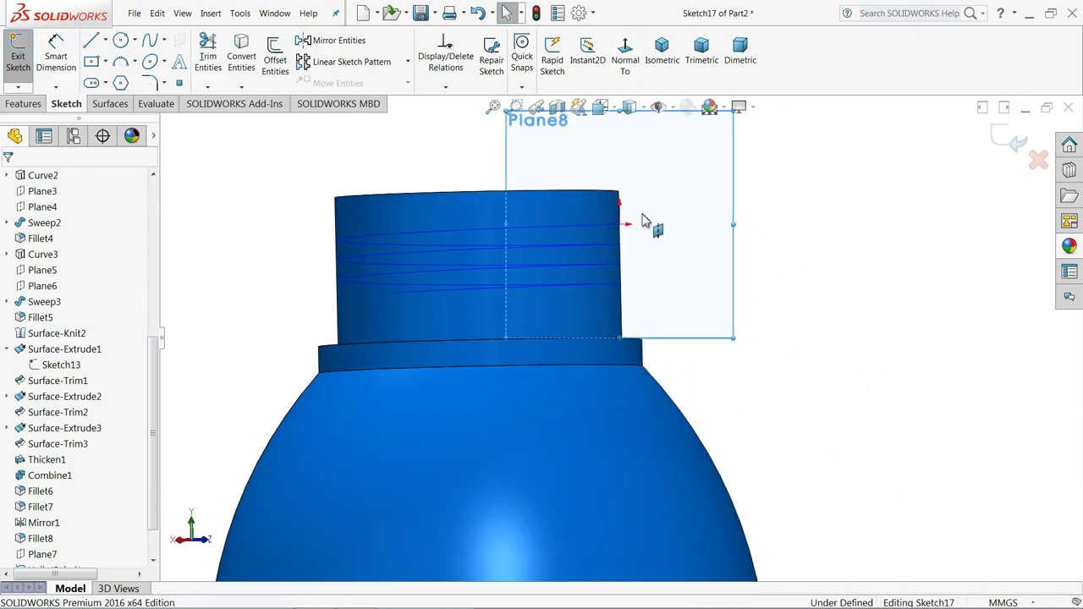
scroll(649, 244, down, 2)
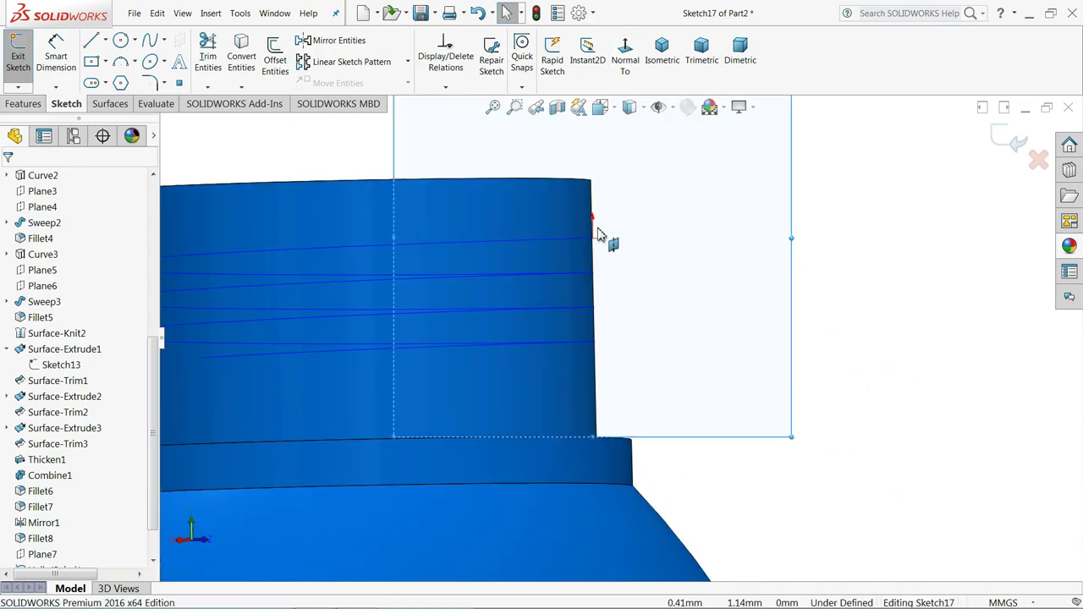
scroll(597, 230, down, 2)
scroll(604, 232, down, 2)
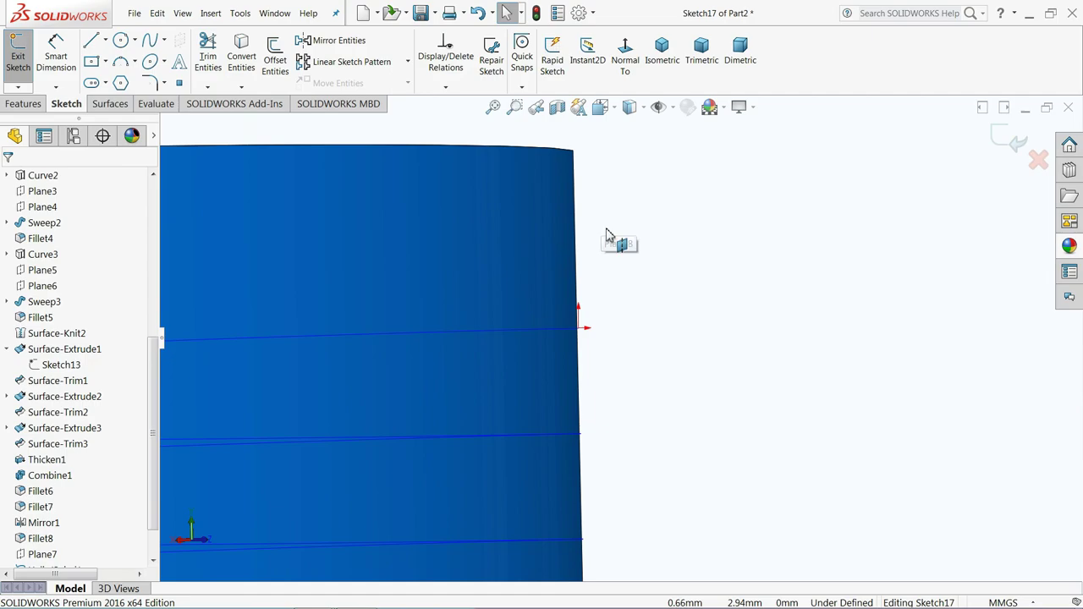
click(90, 40)
- Start a line at the helix end point, then cancel it and select the stray segment
scroll(592, 294, down, 1)
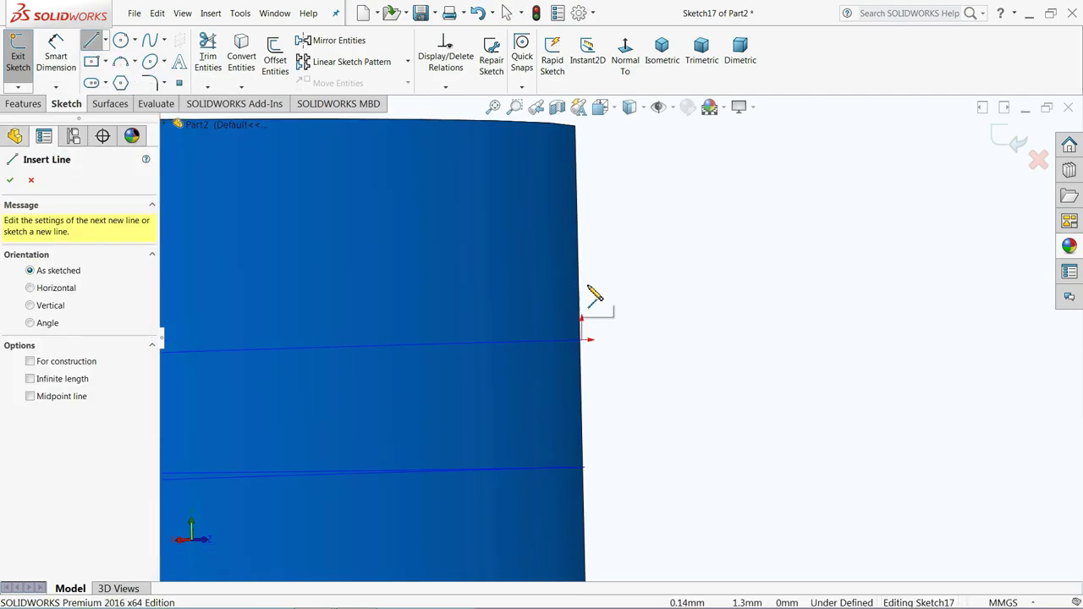
click(491, 271)
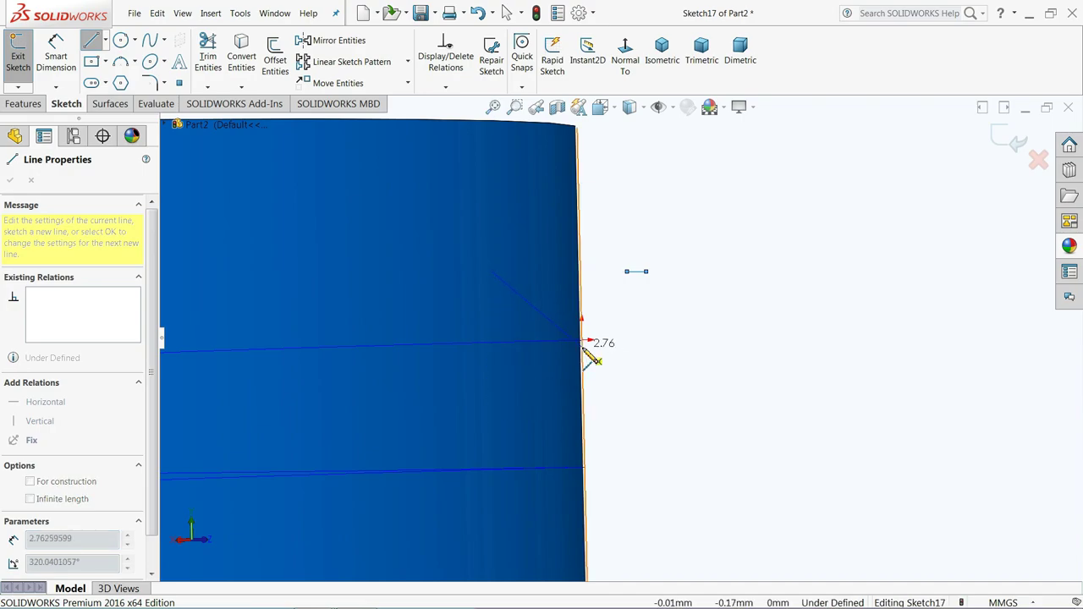
key(Escape)
key(Escape)
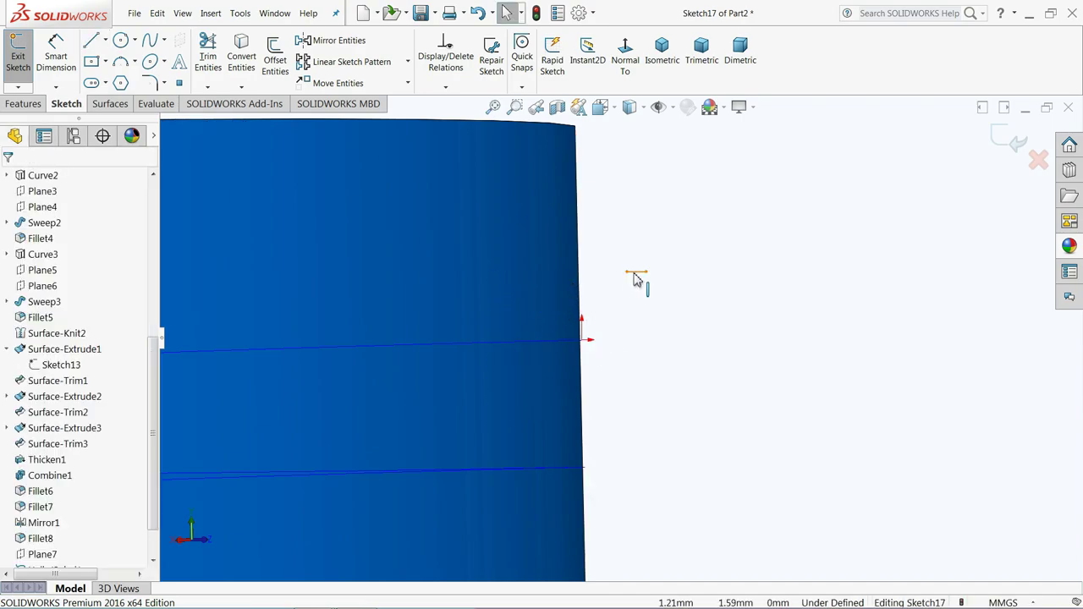
click(636, 279)
key(Escape)
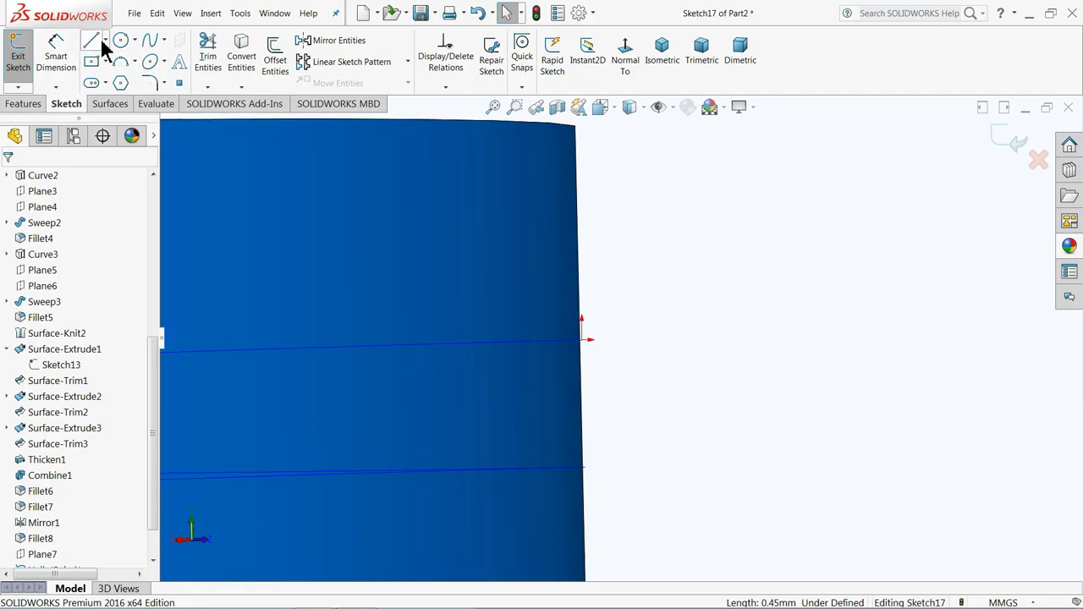
- Draw the closed six-sided thread profile: a rectangle on the cap wall with a tapered, flat tip
click(91, 40)
click(648, 267)
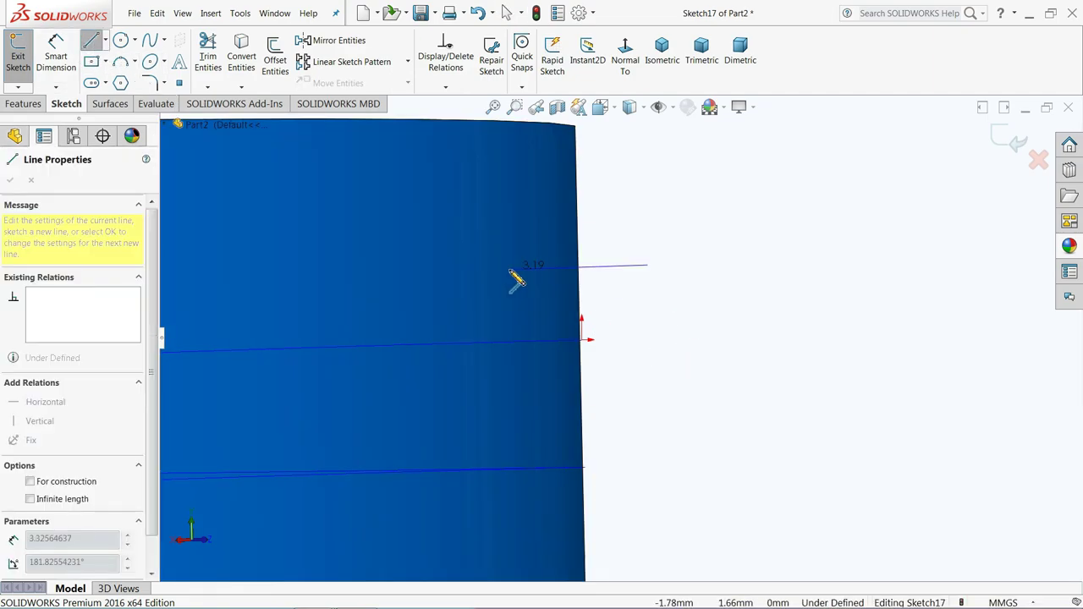
click(496, 269)
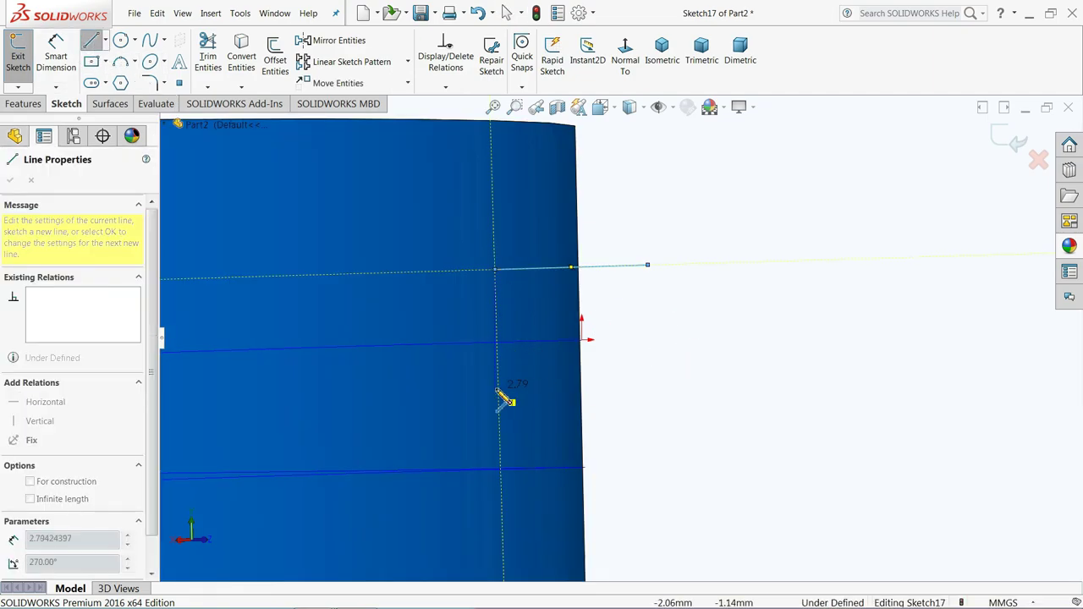
click(495, 388)
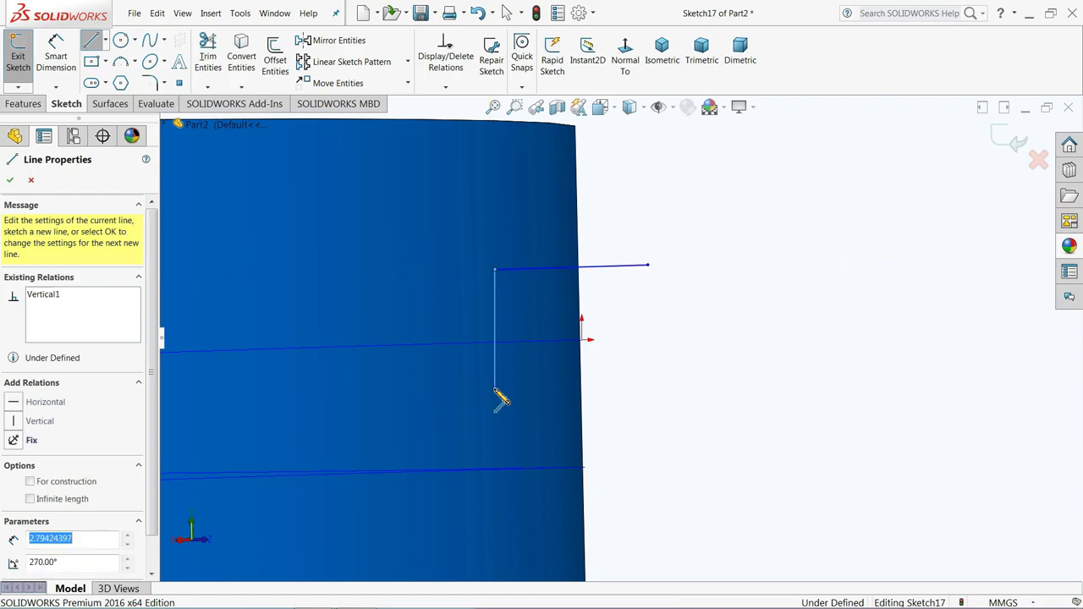
click(667, 389)
click(747, 342)
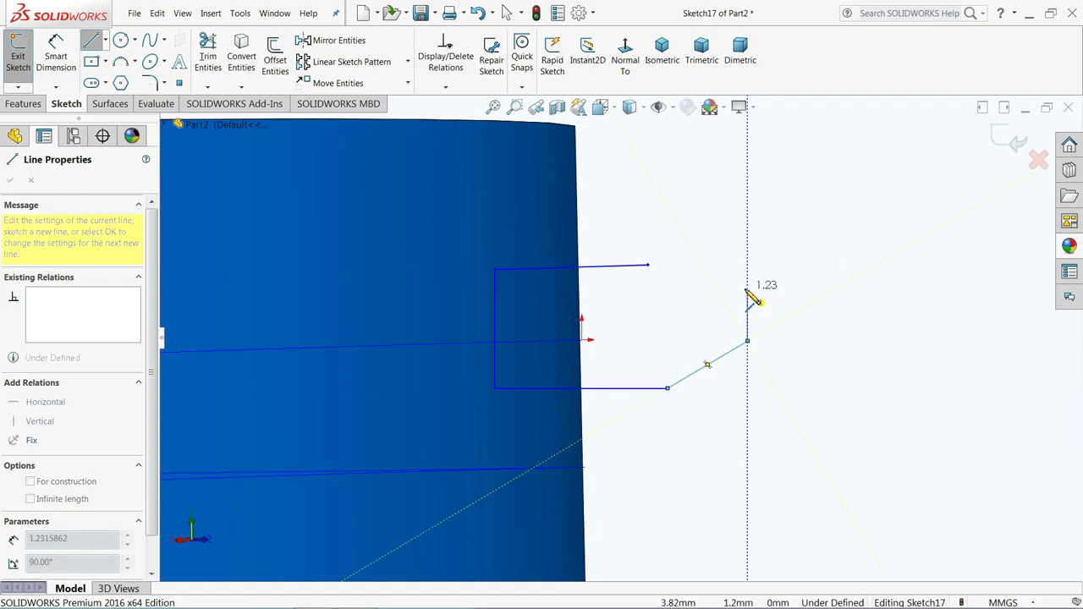
click(748, 296)
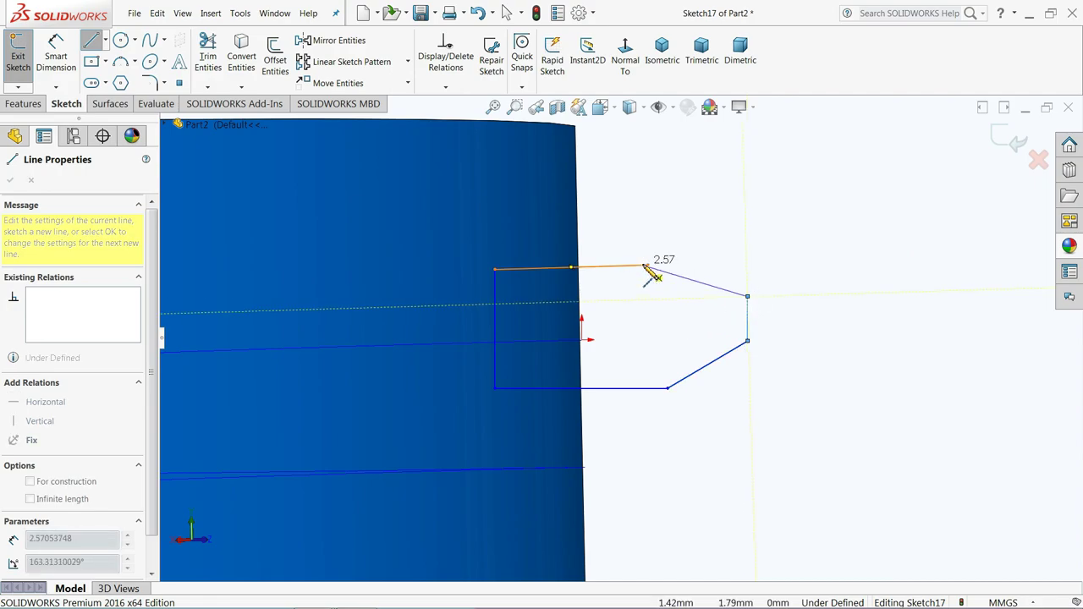
click(647, 266)
right_click(643, 174)
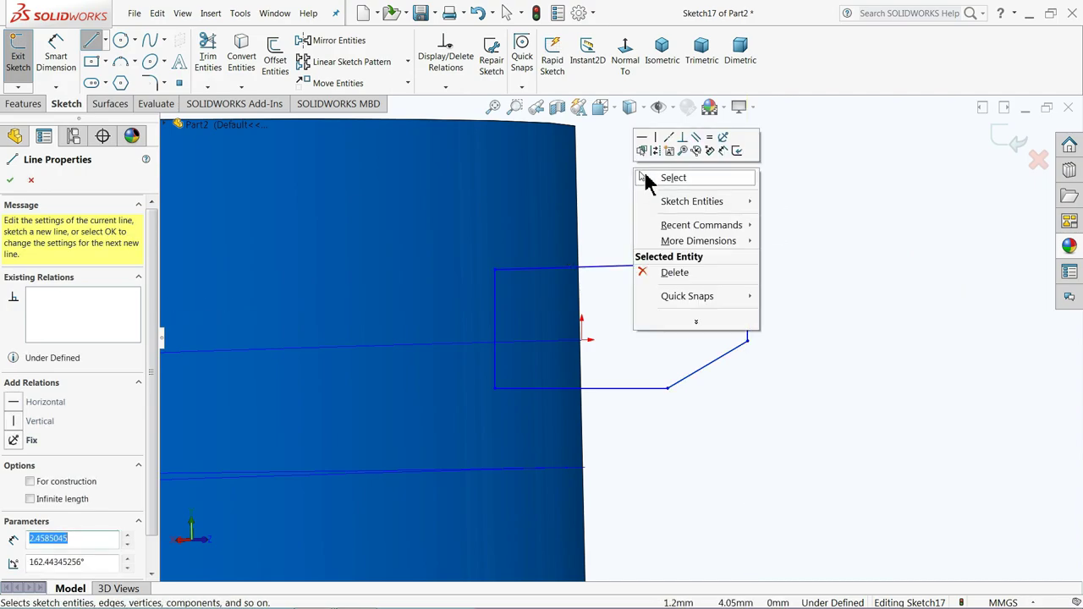
click(659, 176)
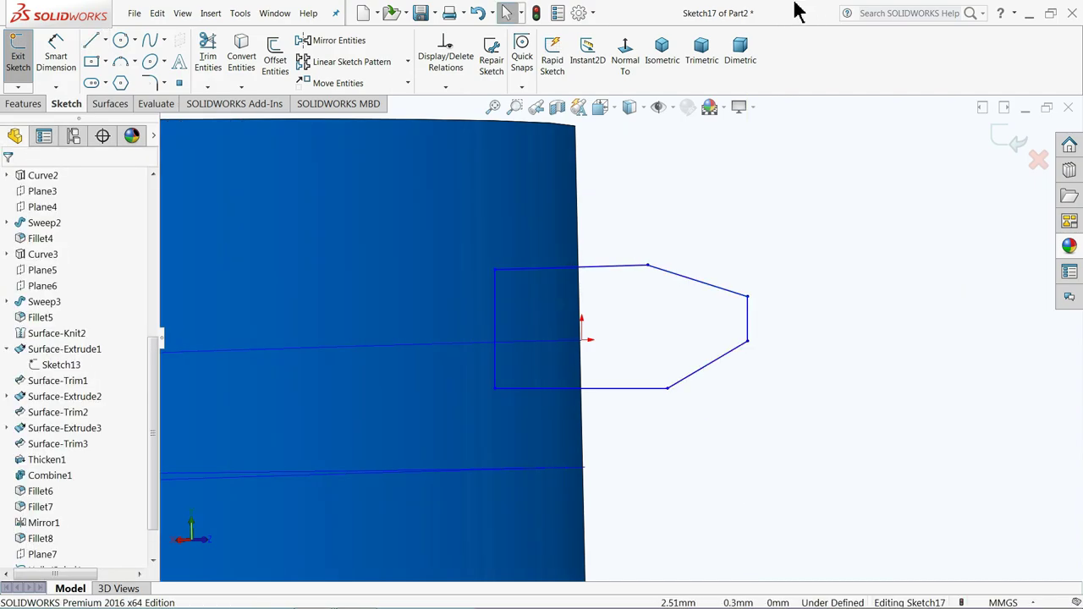
- Constrain the profile's top edge horizontal
scroll(594, 404, down, 2)
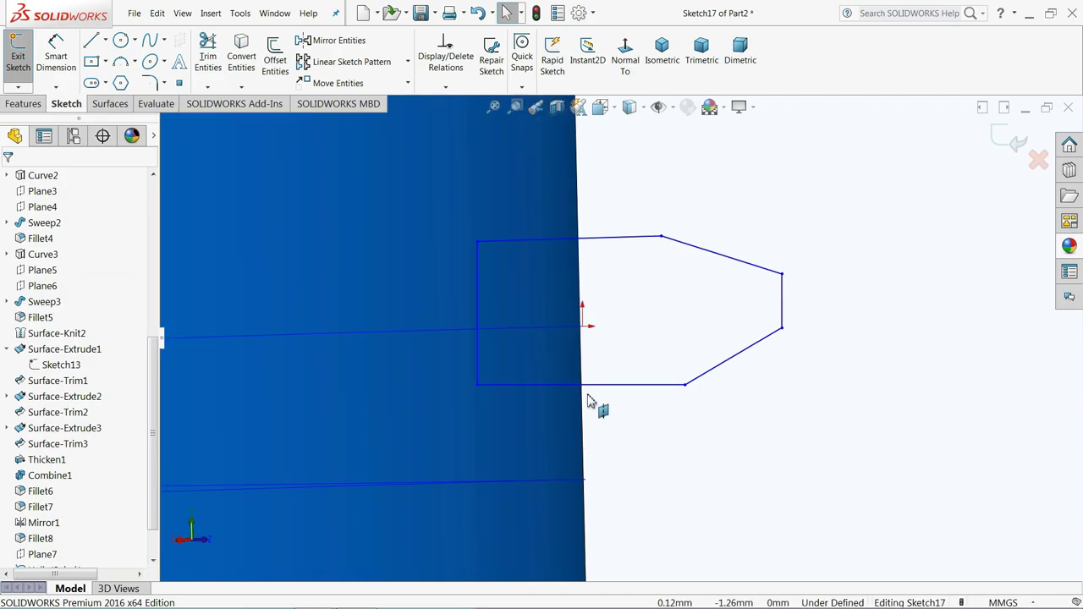
click(624, 241)
click(657, 203)
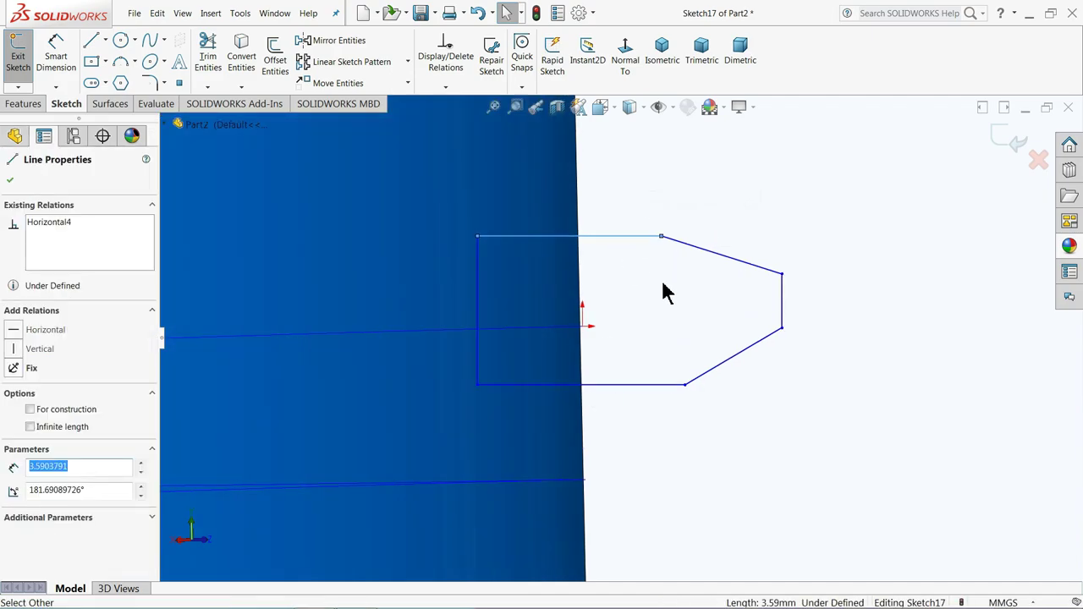
click(664, 292)
- Check the existing relations on the profile's bottom and left edges
click(660, 386)
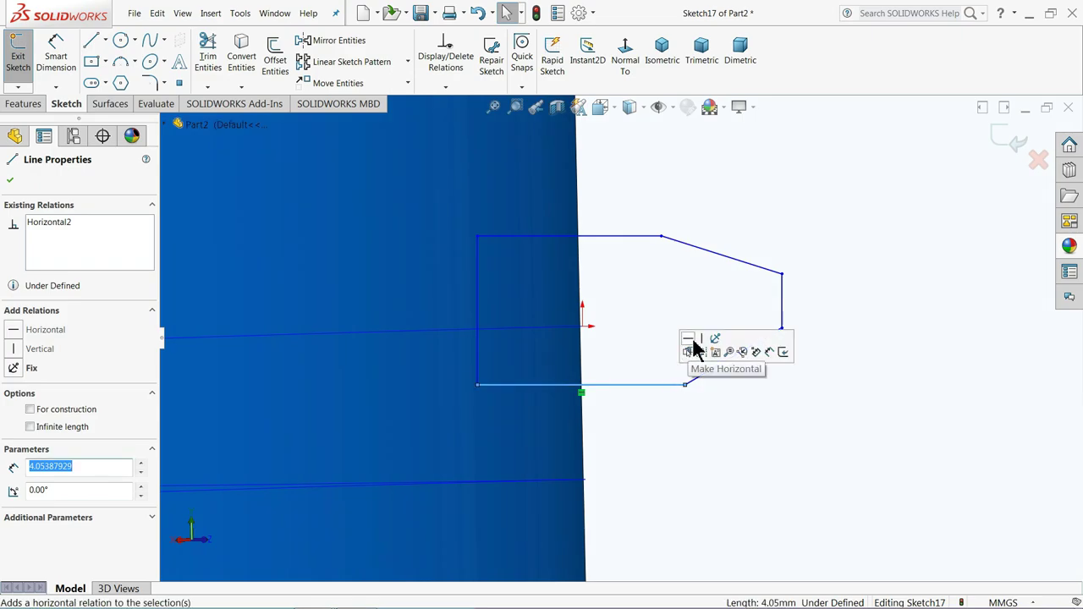
click(479, 304)
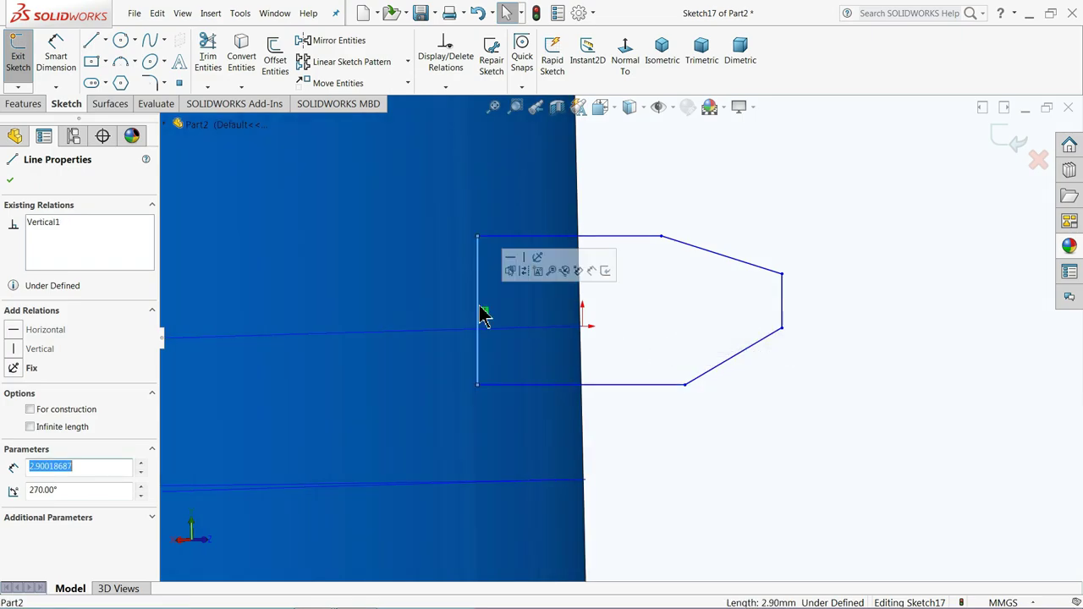
click(596, 289)
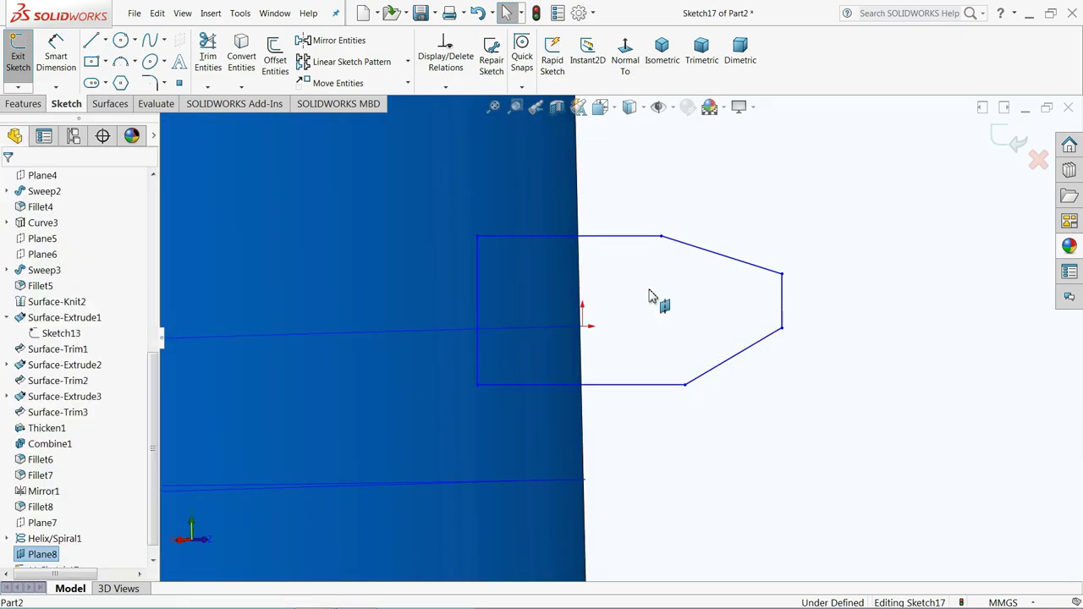
click(104, 41)
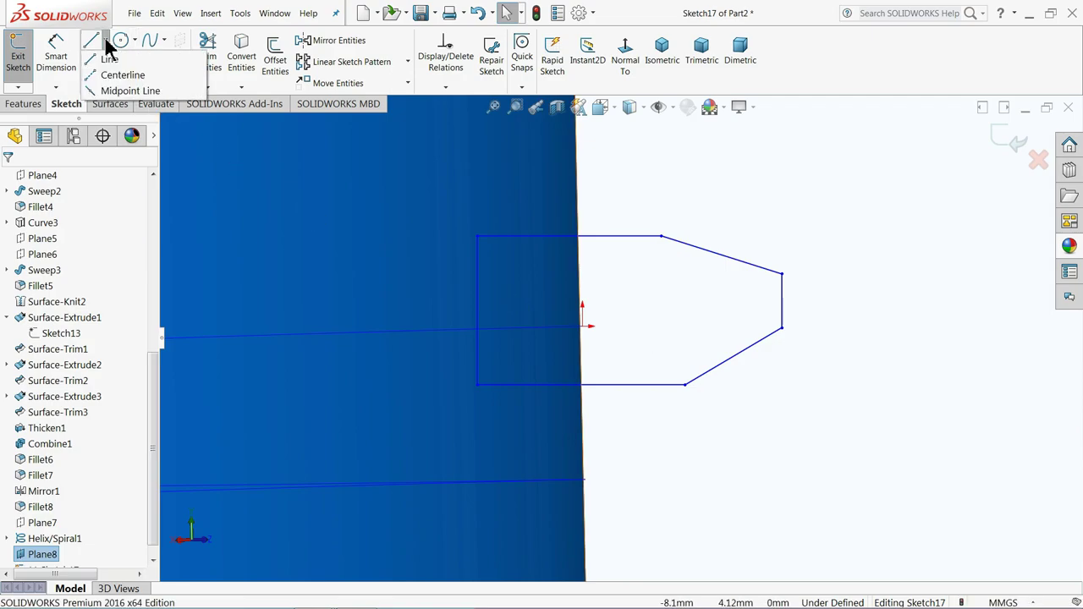
- Draw a construction centerline from the sketch origin to the tip edge's midpoint
click(118, 73)
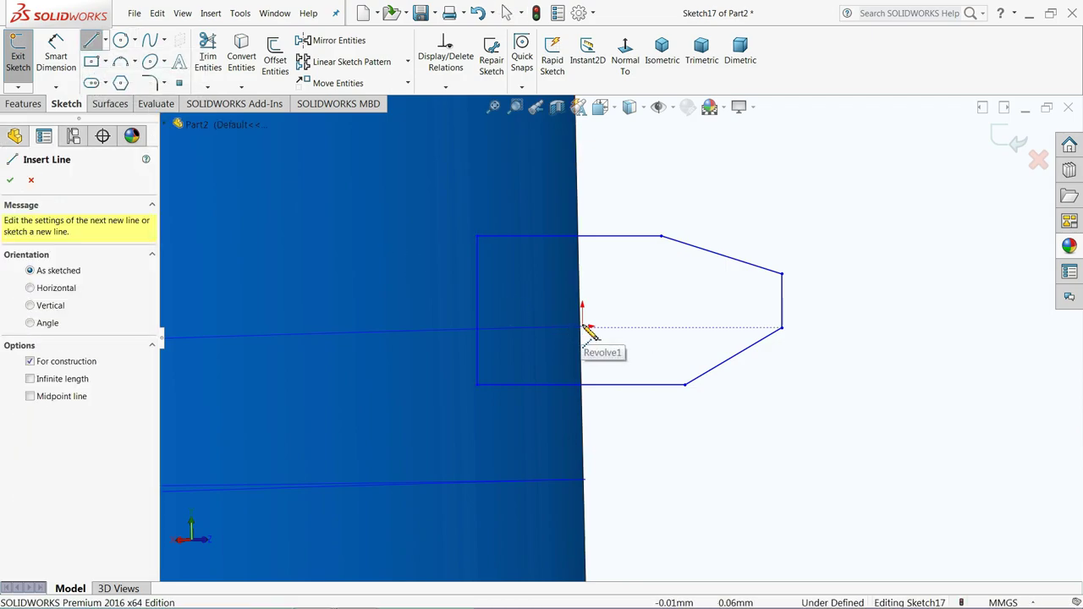
scroll(592, 336, down, 3)
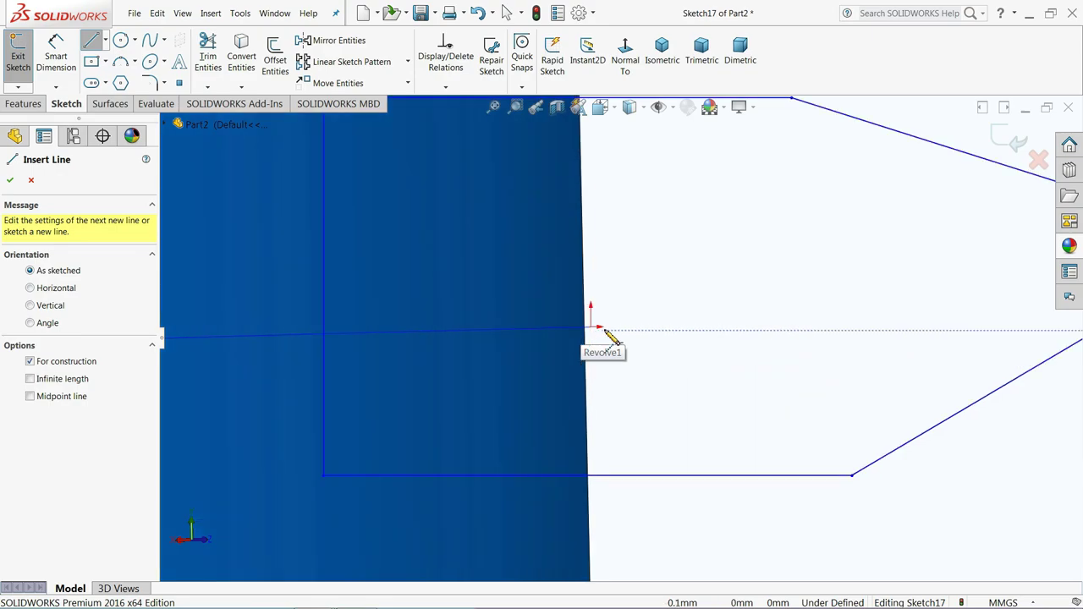
scroll(590, 335, down, 2)
click(586, 332)
scroll(641, 345, up, 5)
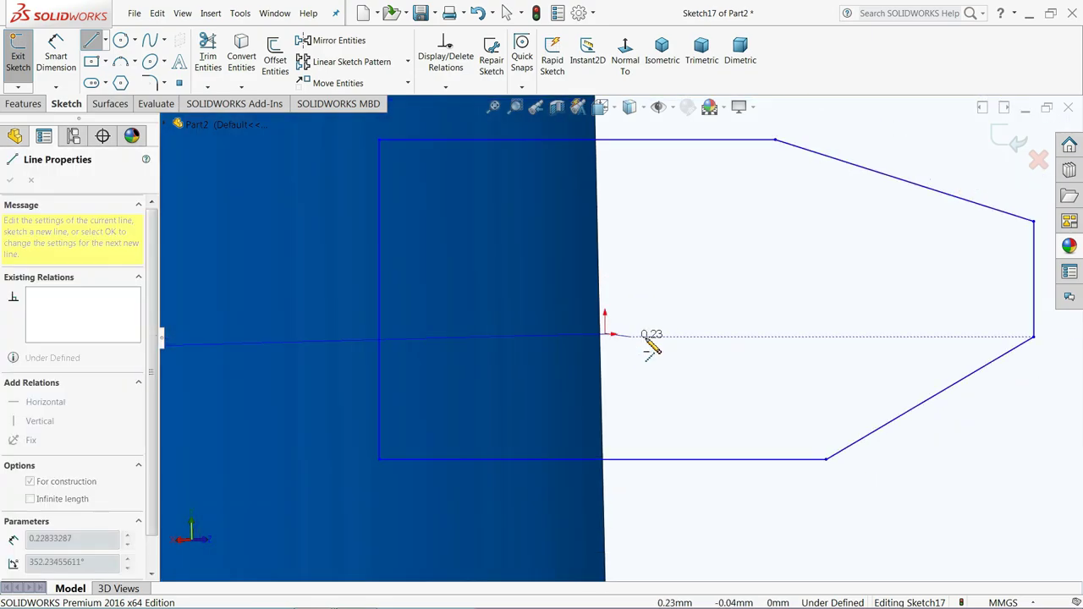
scroll(677, 347, up, 2)
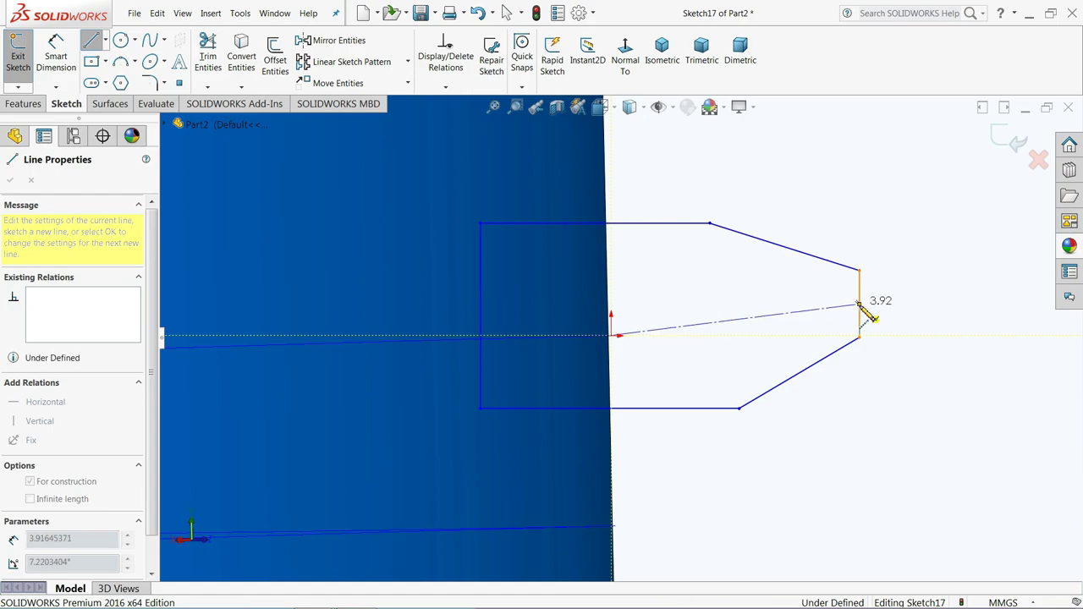
right_click(719, 310)
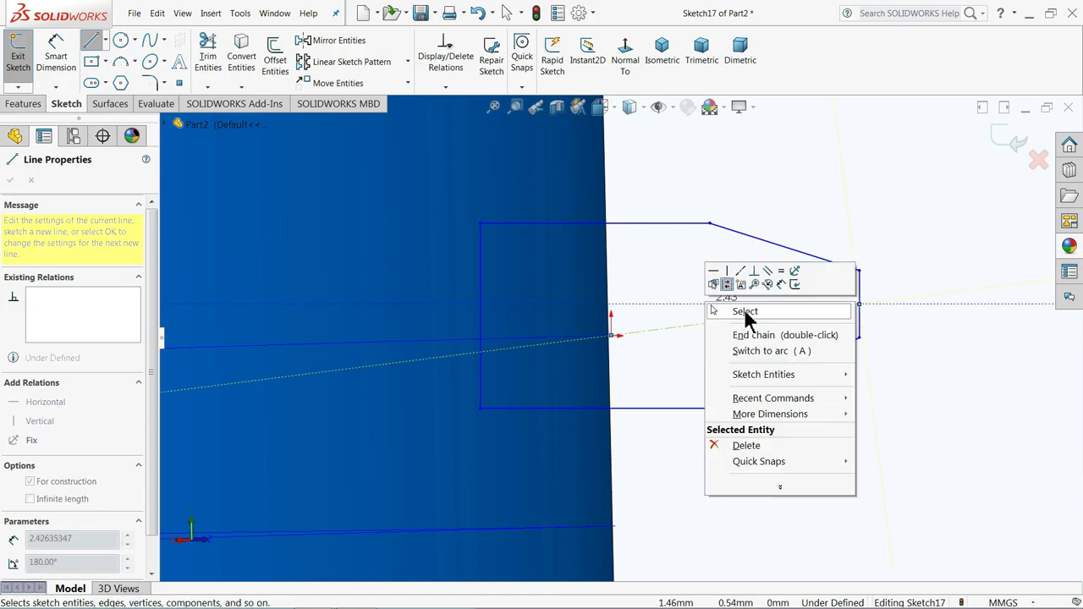
click(744, 312)
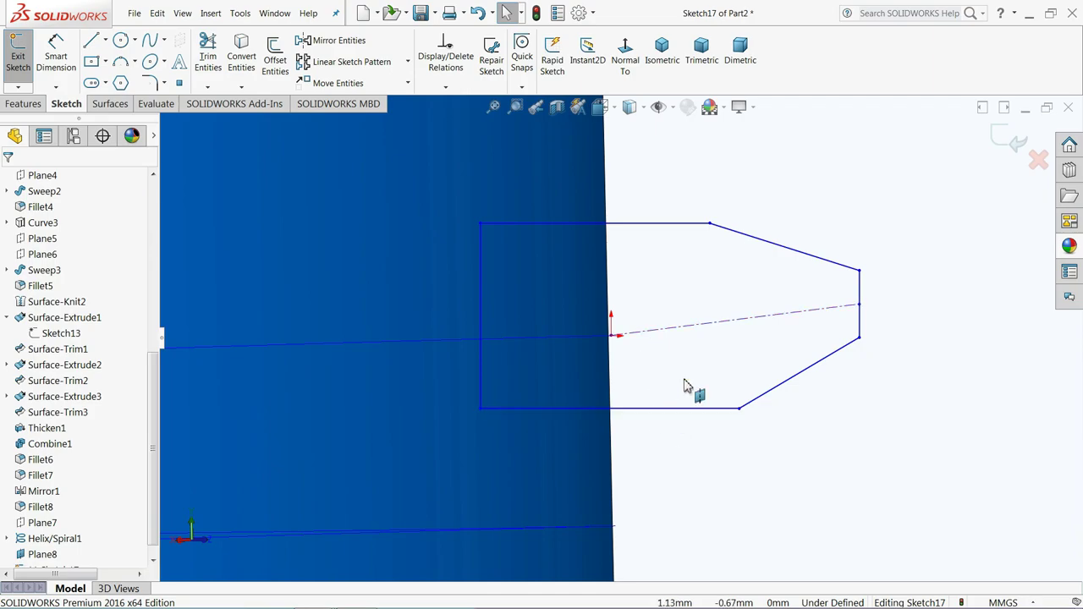
- Make the profile's top and bottom edges equal in length
click(685, 410)
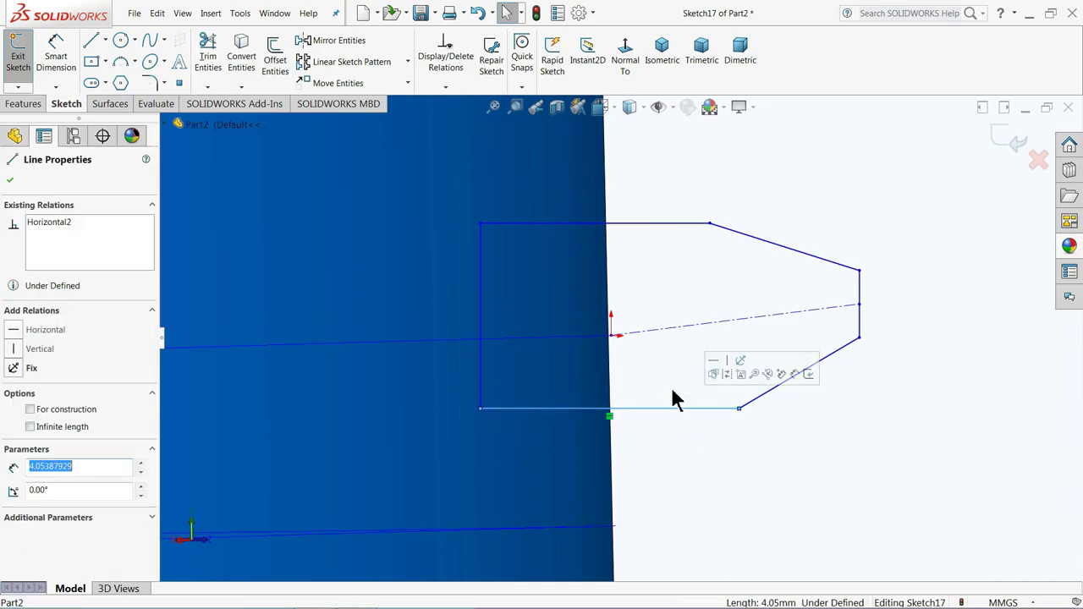
ctrl+click(690, 222)
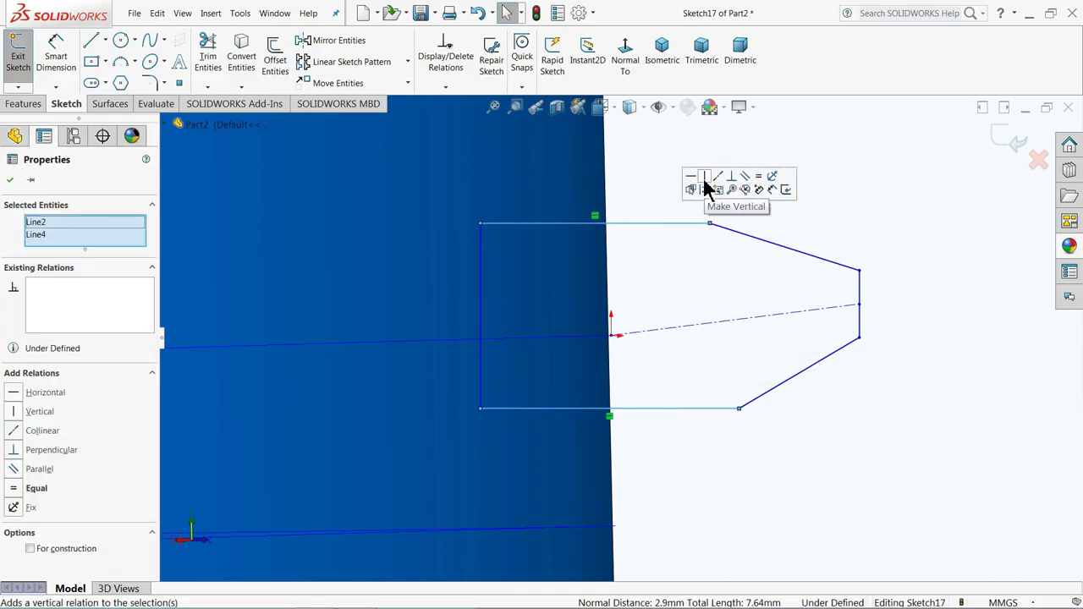
click(759, 184)
click(708, 273)
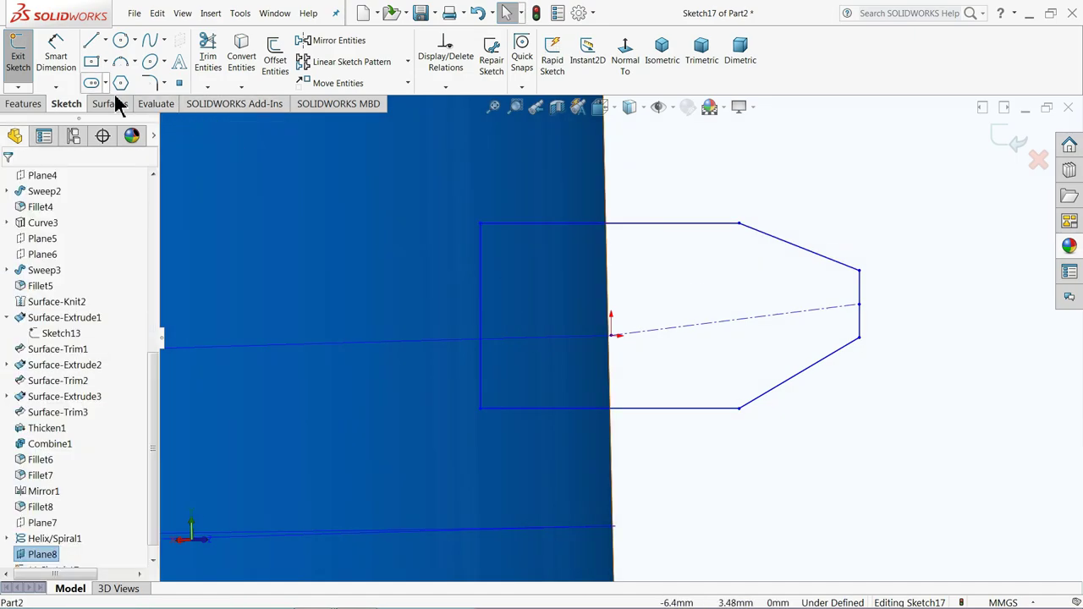
click(56, 56)
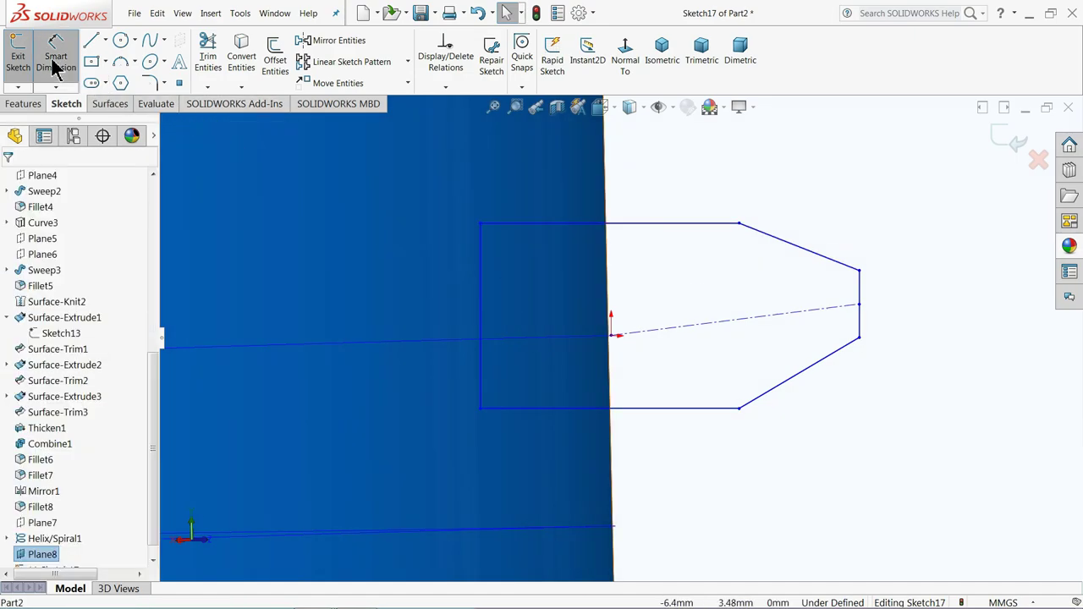
- Dimension the groove profile: 0.50 from left edge to origin, top edge 1, tip edge 0.20
click(489, 370)
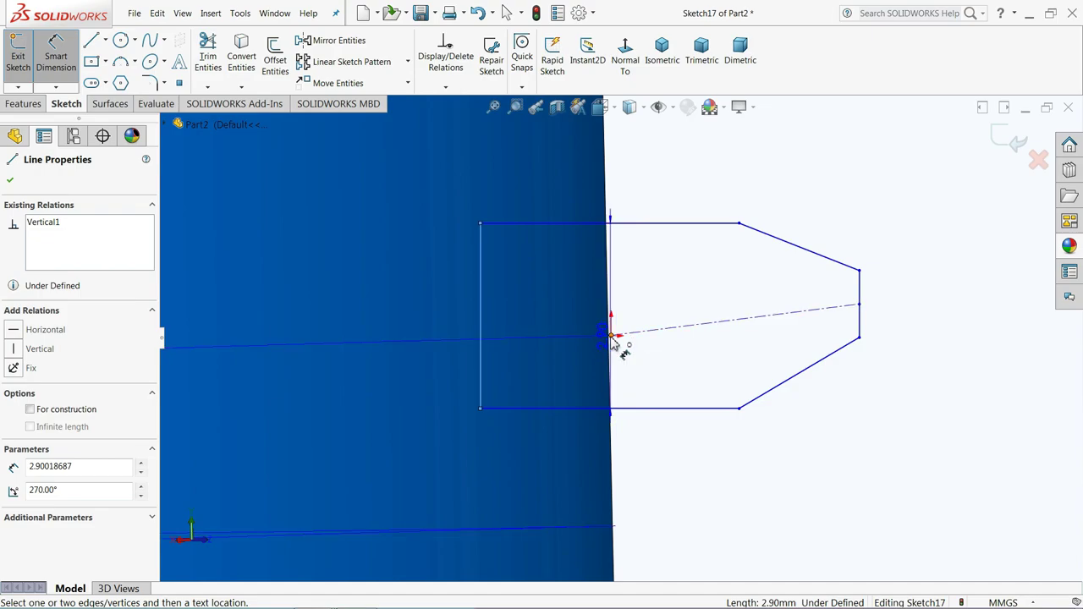
click(611, 336)
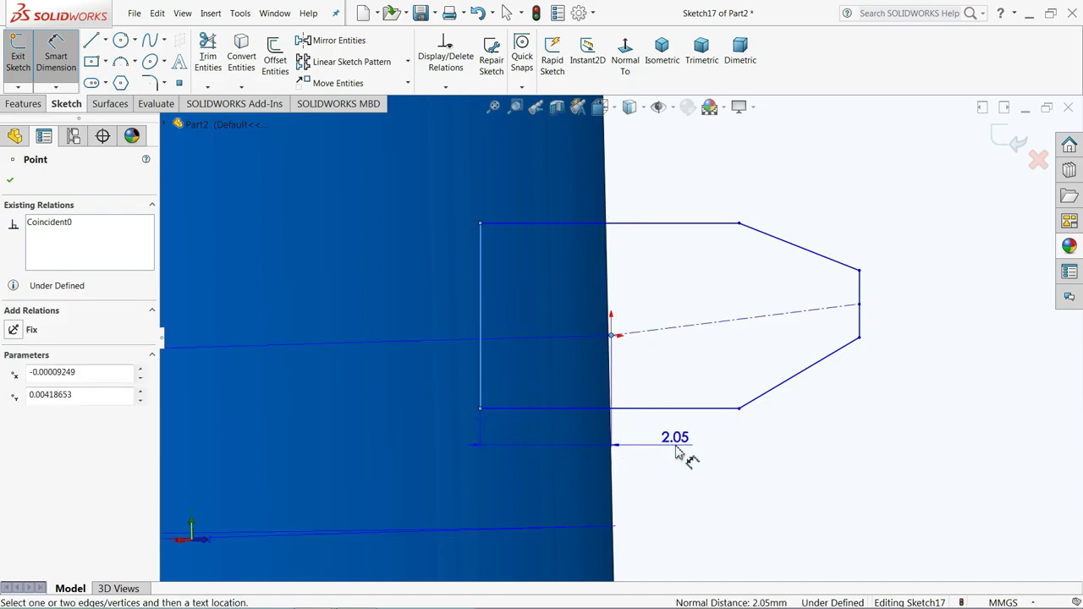
click(677, 452)
text(0.5)
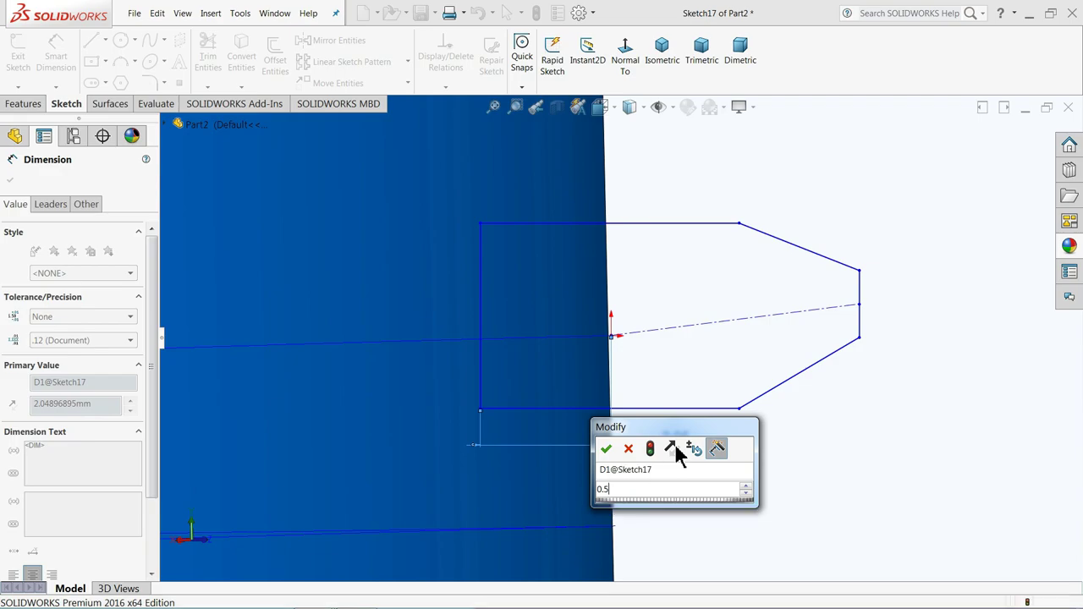
key(Return)
click(676, 223)
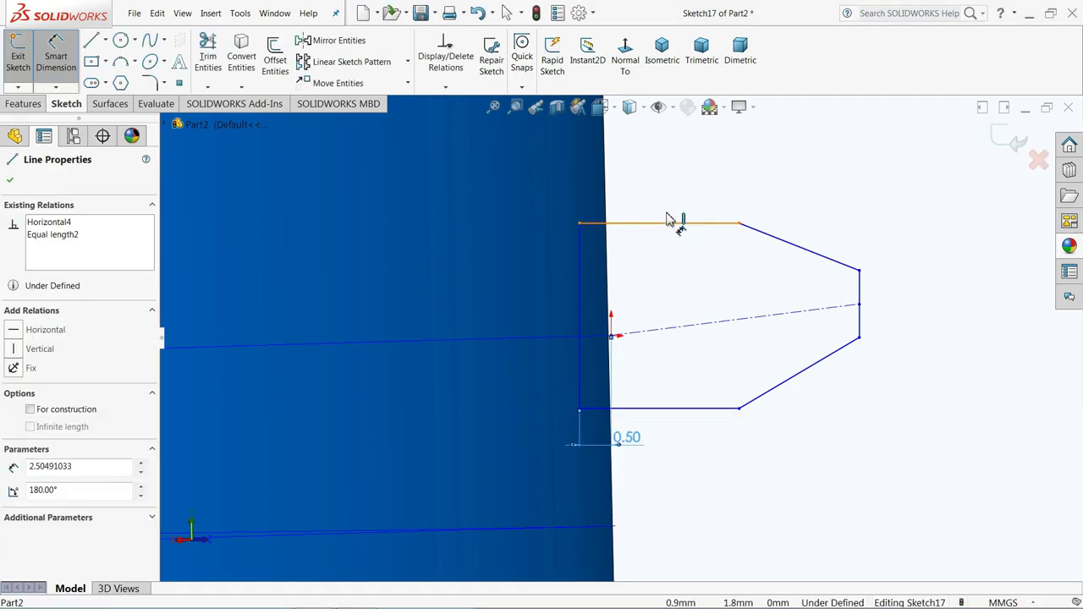
click(668, 207)
text(1.00mm)
key(Return)
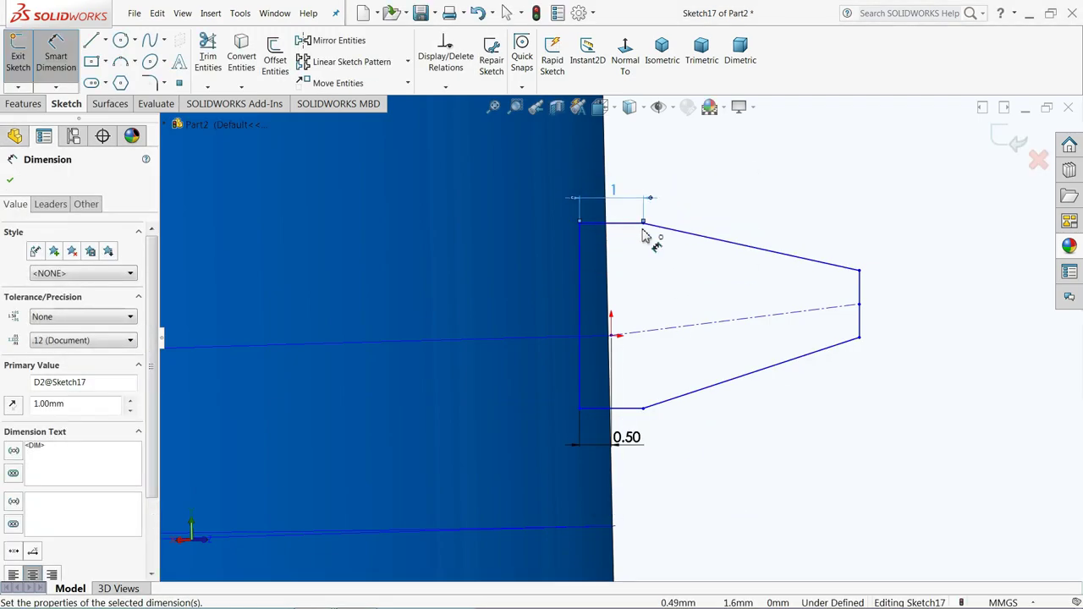
click(860, 296)
click(912, 311)
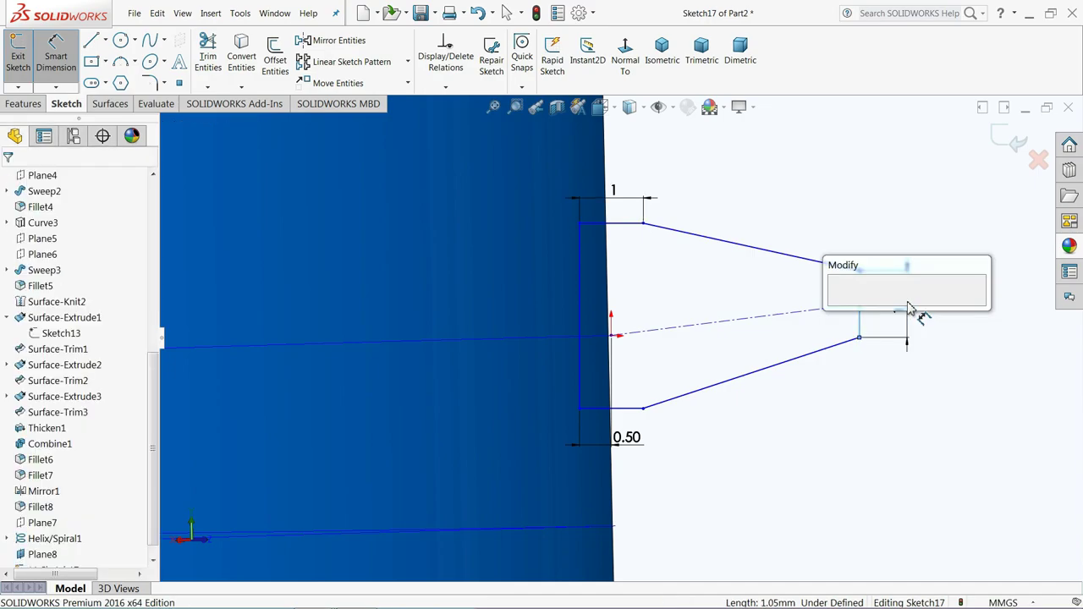
text(0.2)
key(Return)
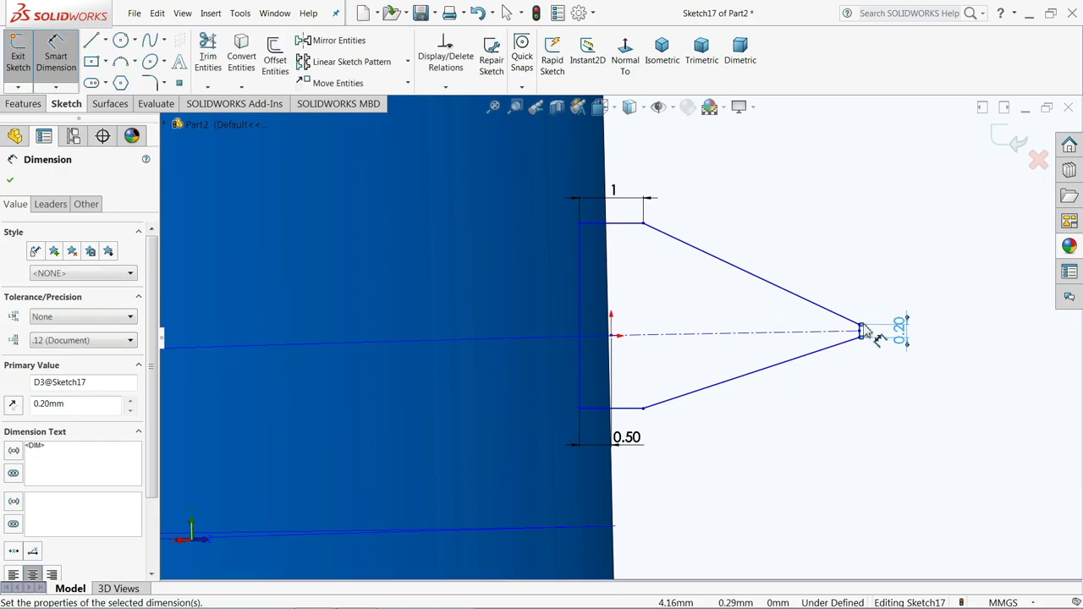
- Make the centerline through the profile's tip horizontal
scroll(841, 356, down, 2)
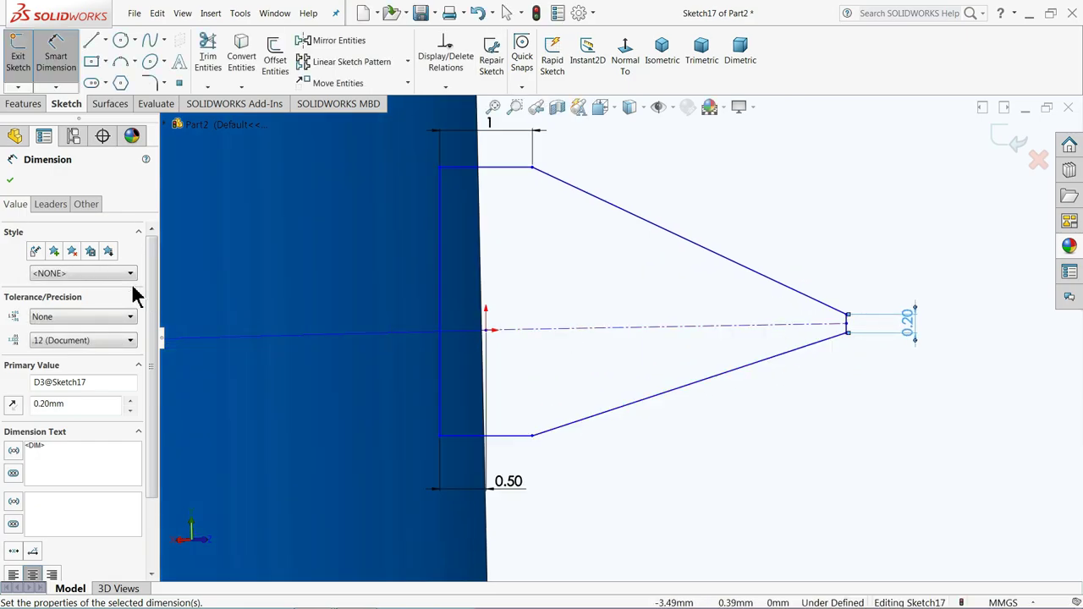
click(10, 180)
click(568, 328)
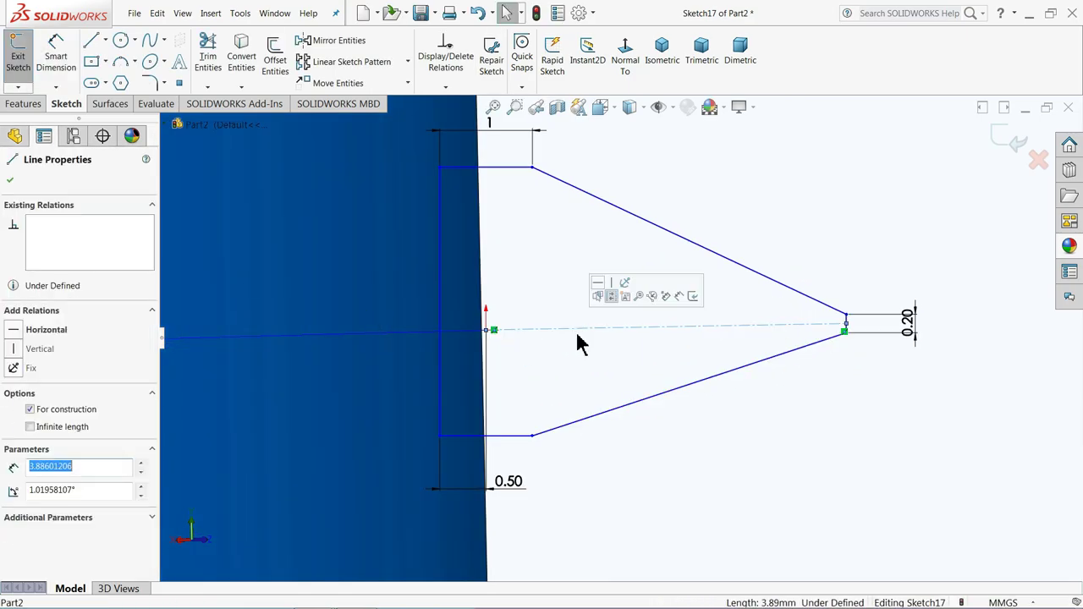
click(598, 282)
click(772, 234)
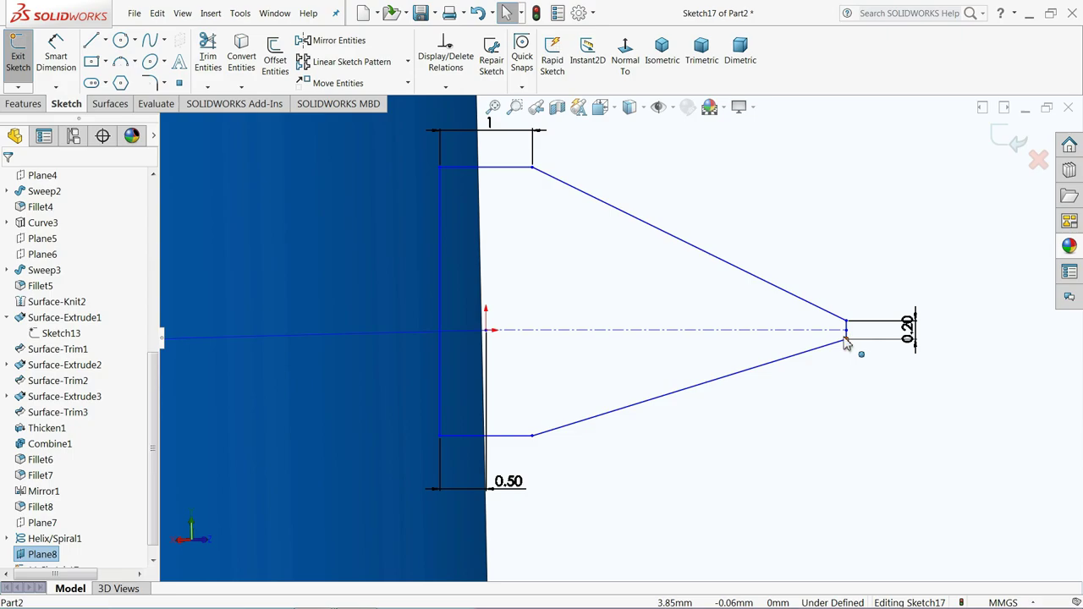
- Drag the tip point in toward the body, leaving it about 1.55 out
scroll(749, 394, down, 1)
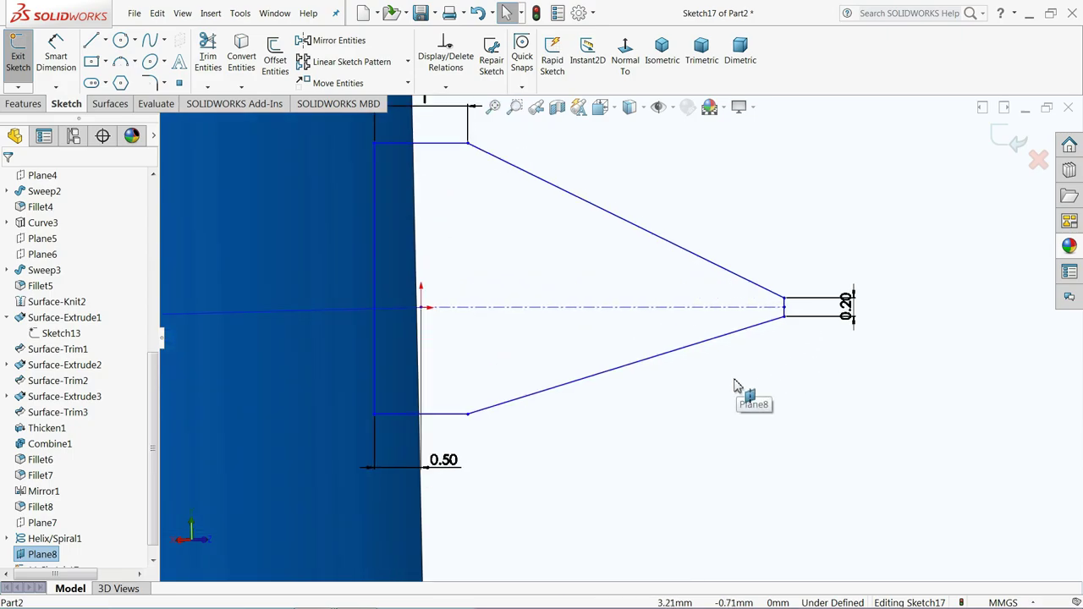
drag(784, 310, 555, 311)
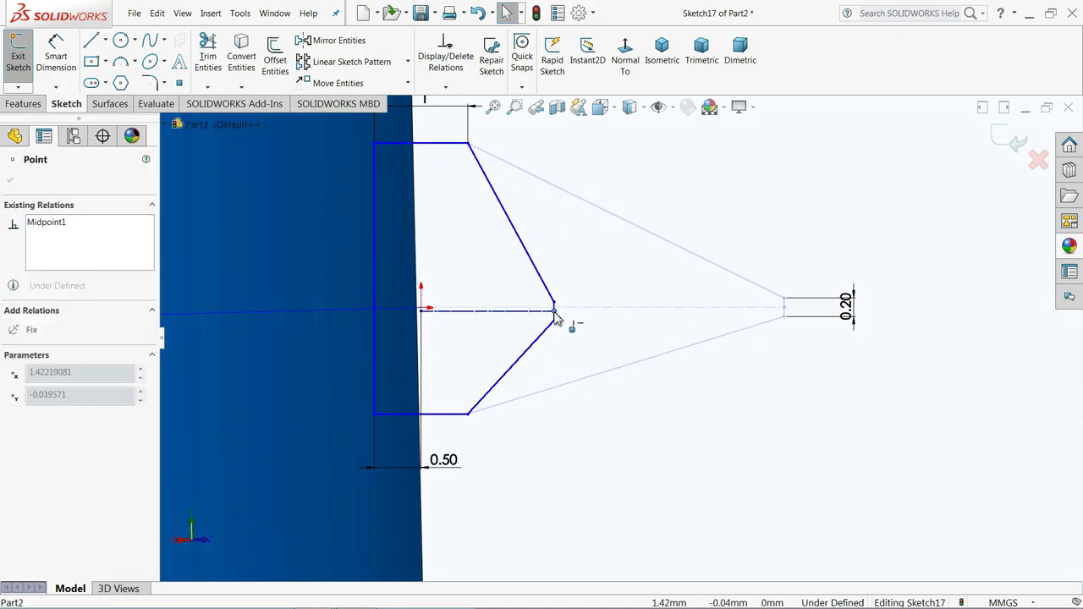
drag(555, 315, 567, 317)
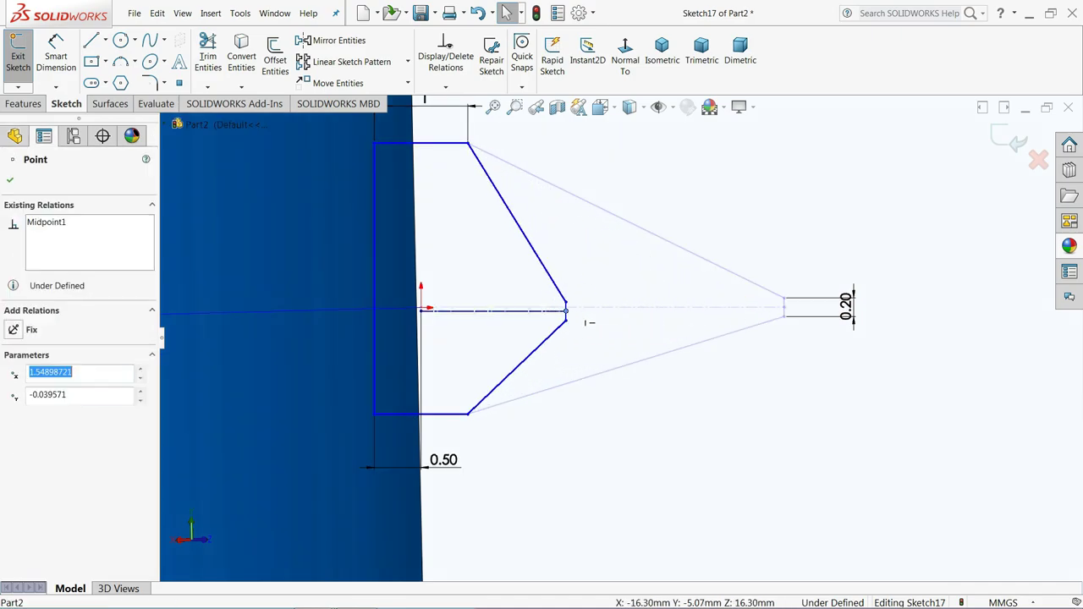
scroll(618, 322, up, 2)
- Dimension the profile's left vertical line to 1 for the opening height
click(604, 271)
click(62, 59)
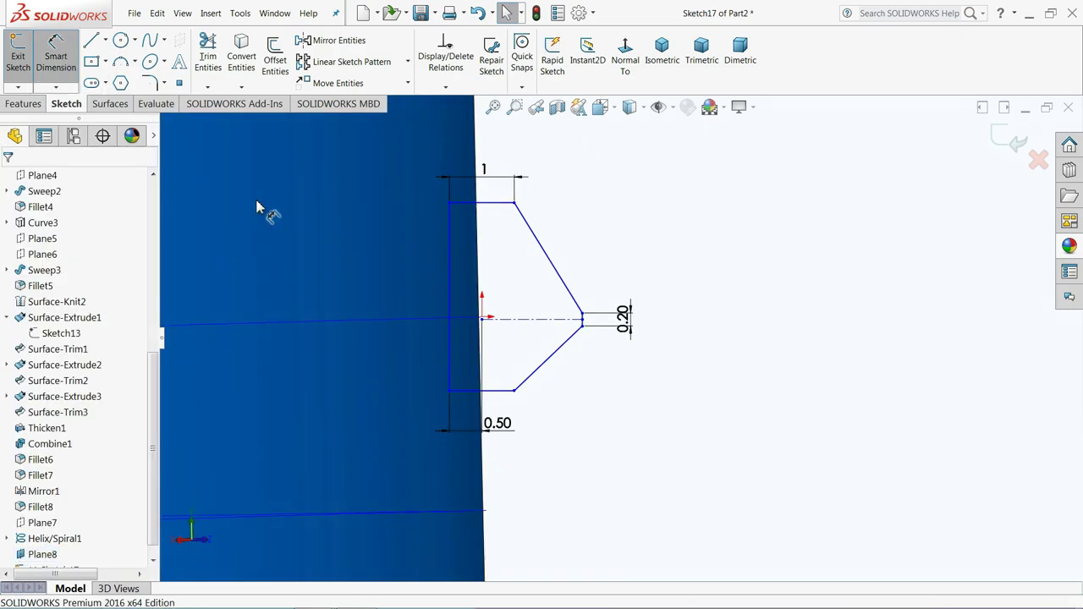
click(451, 279)
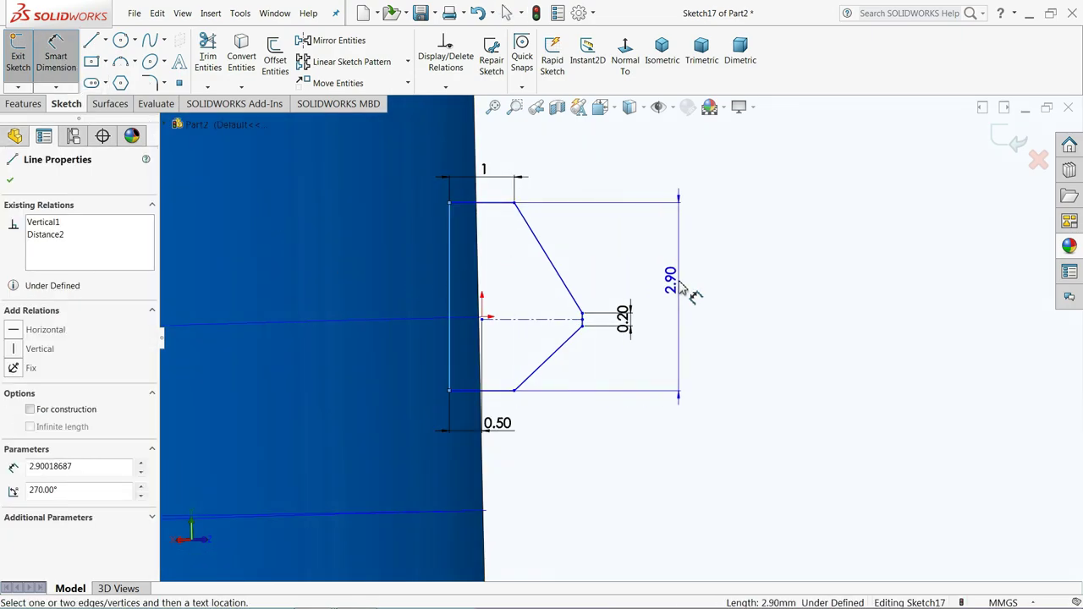
click(682, 290)
text(1)
key(Return)
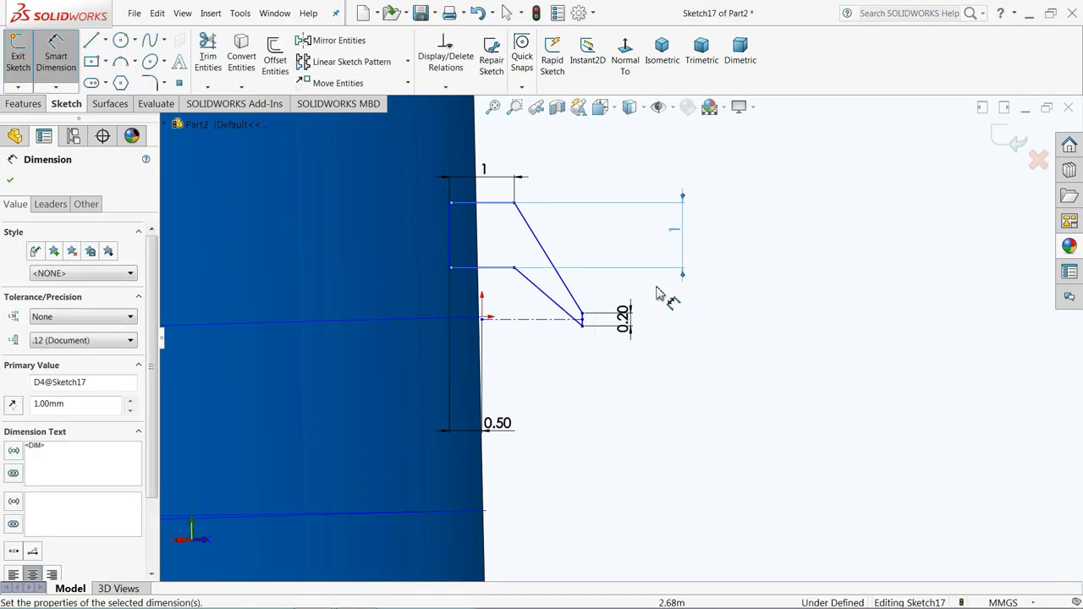
click(11, 182)
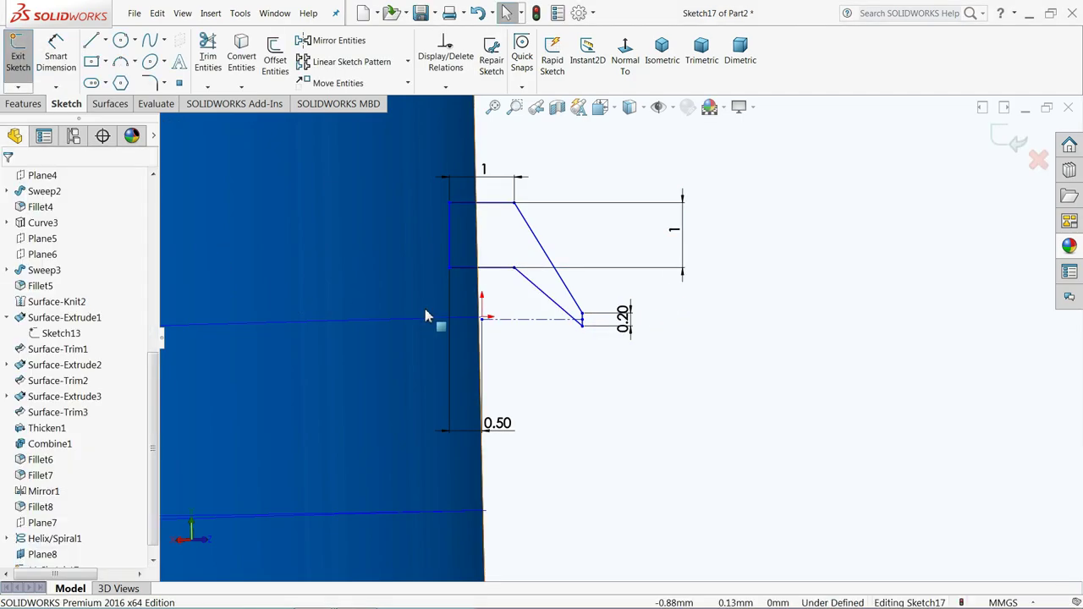
- Pierce the centerline's left end point onto the body's silhouette edge
mouse_move(450, 273)
mouse_down()
mouse_move(454, 317)
mouse_move(452, 308)
mouse_up()
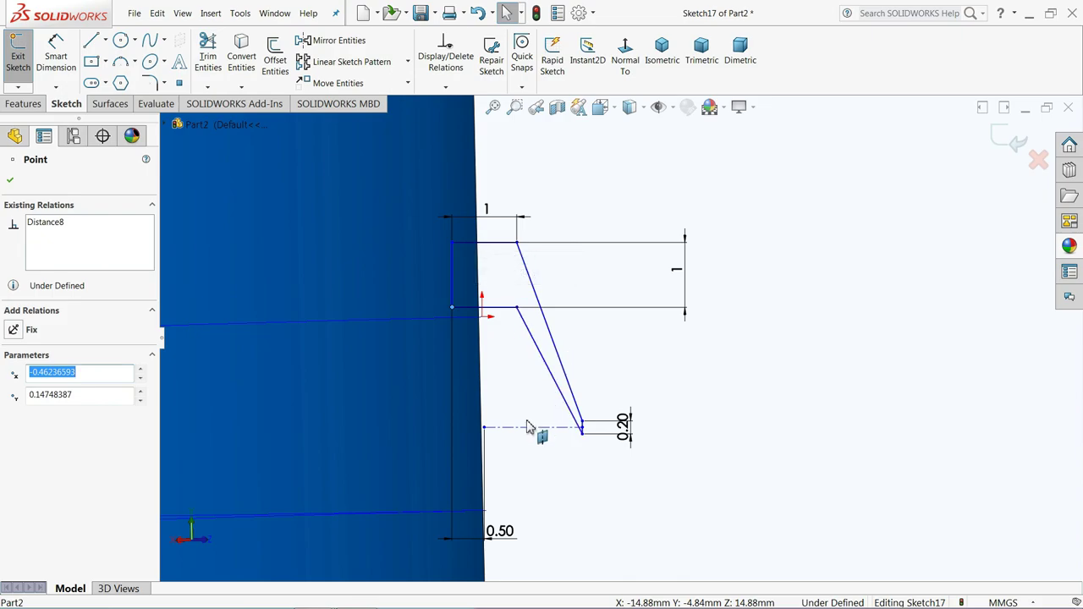
click(485, 429)
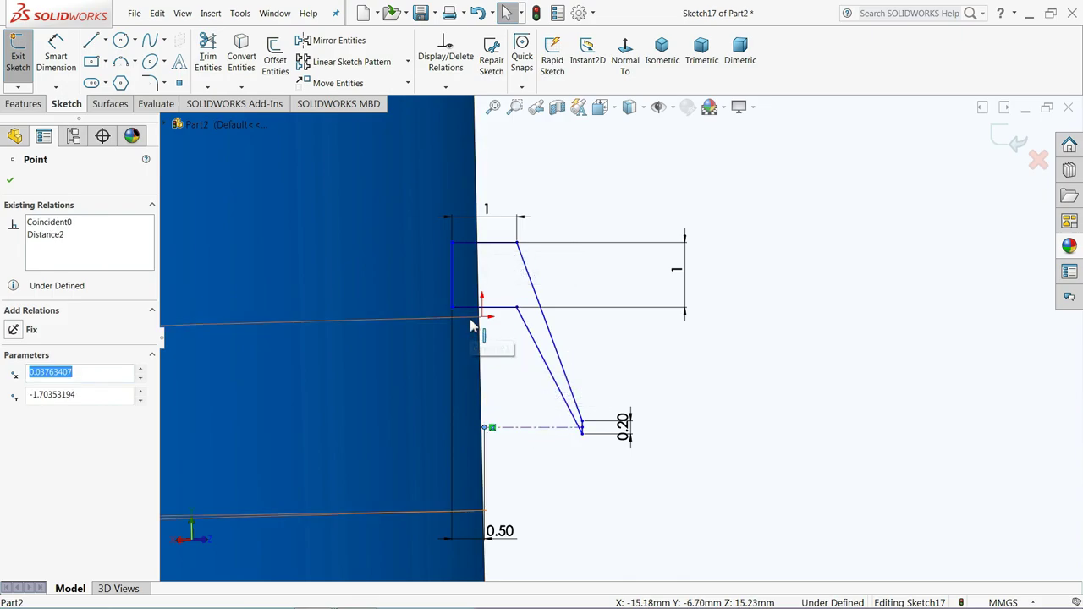
ctrl+click(473, 323)
click(499, 282)
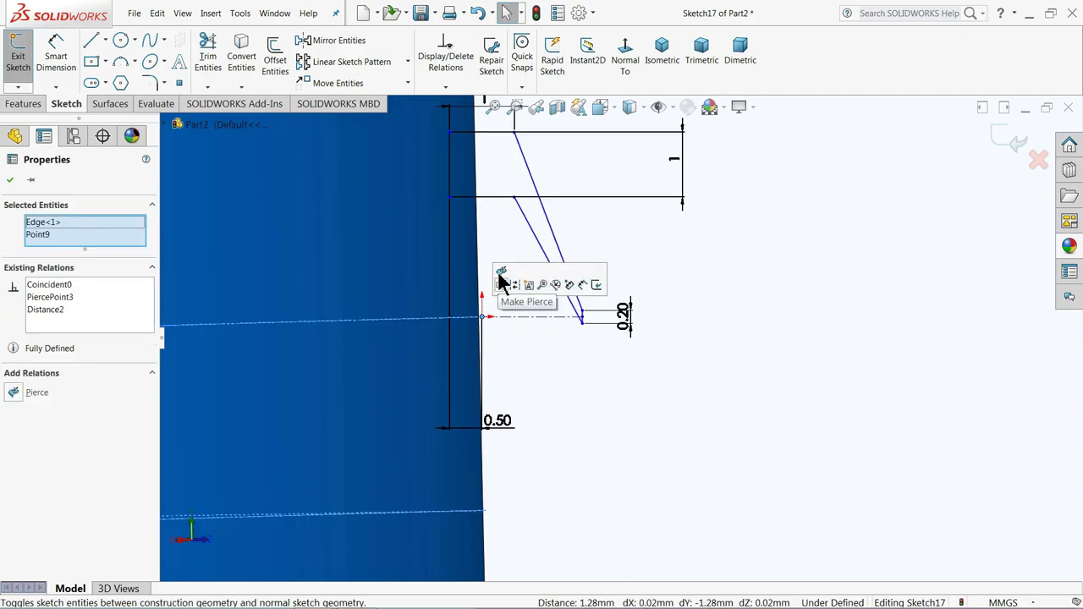
click(718, 302)
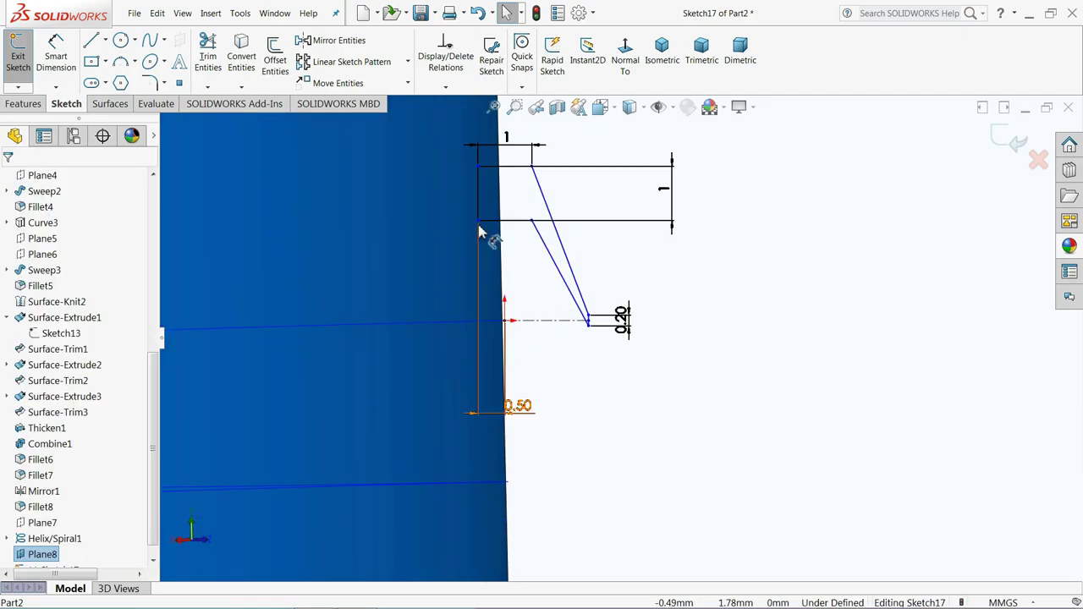
drag(478, 222, 479, 357)
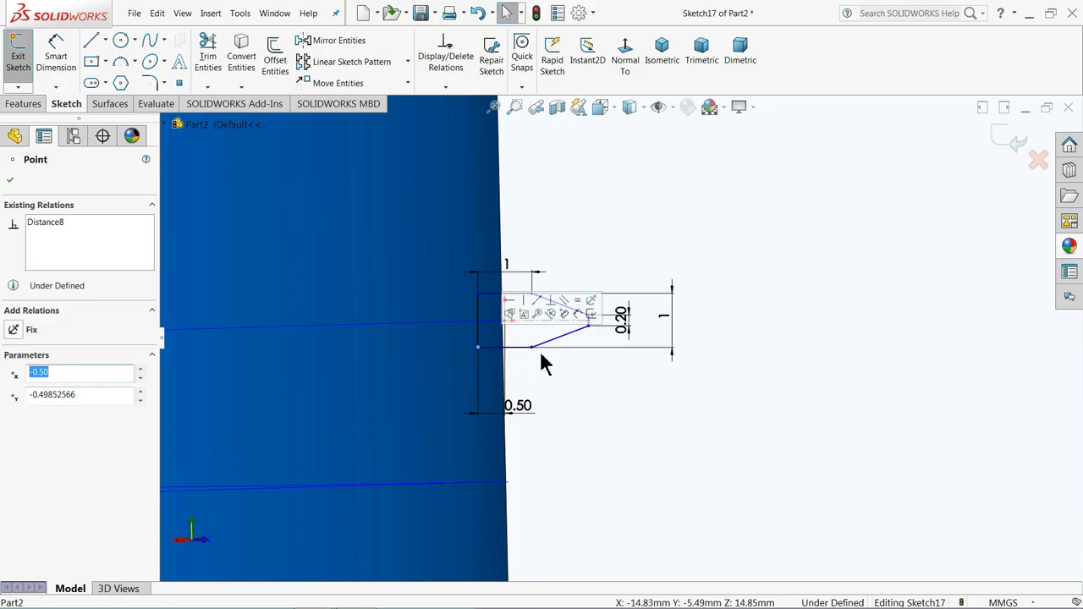
- Make the top-left and bottom-left corner points symmetric about the centerline
scroll(544, 362, down, 2)
click(636, 381)
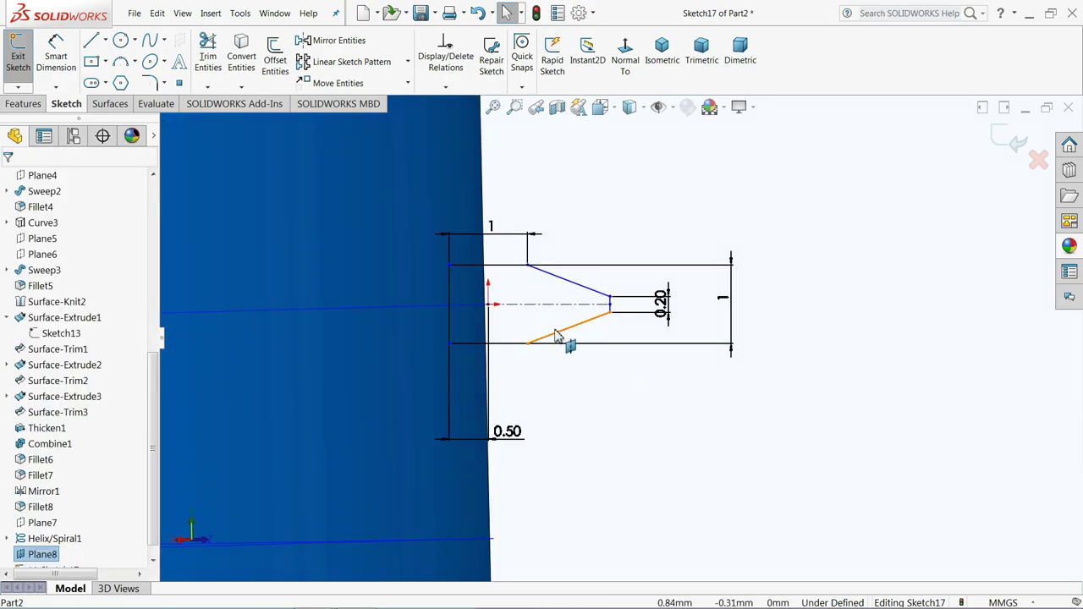
click(449, 267)
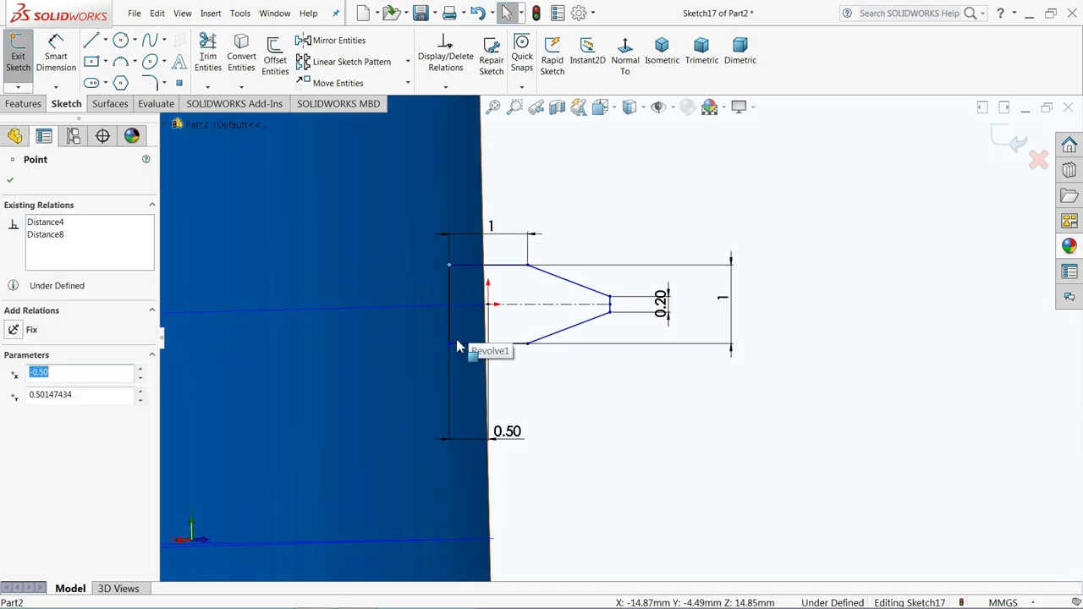
ctrl+click(449, 344)
ctrl+click(548, 305)
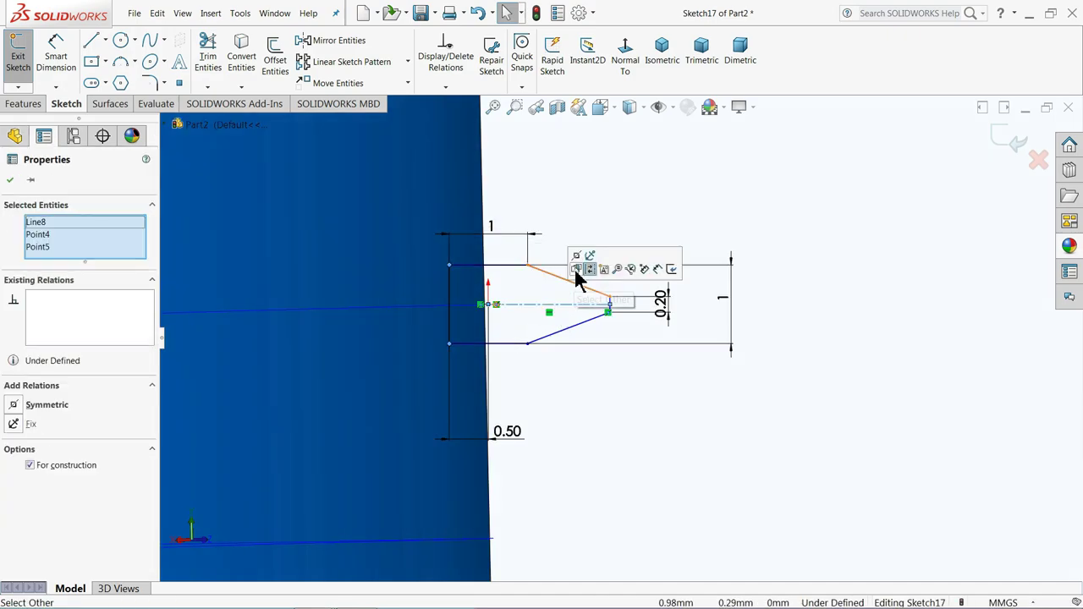
click(579, 262)
click(602, 182)
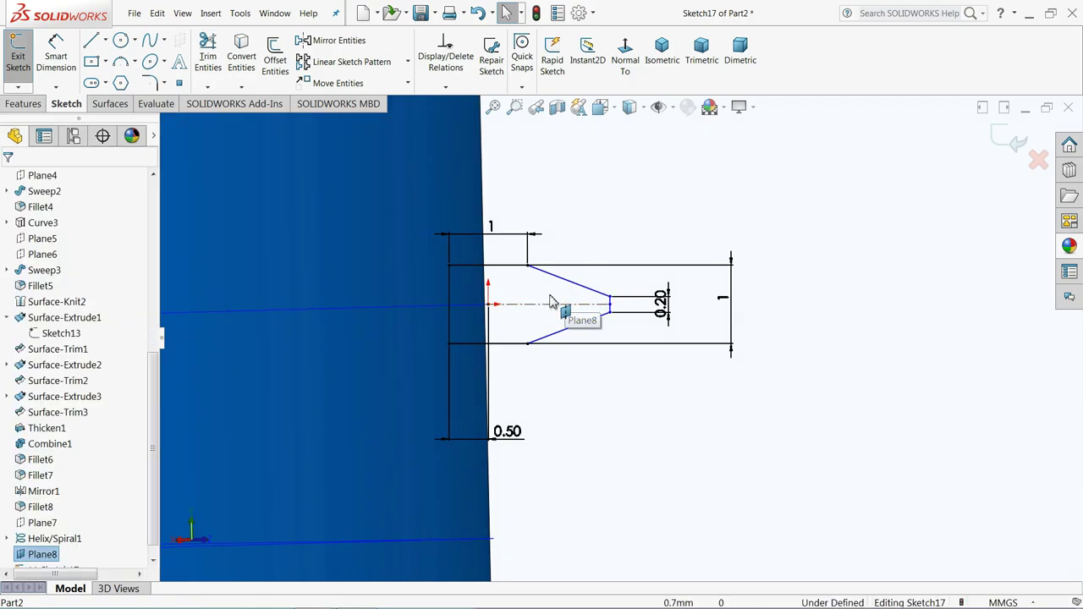
- Add a horizontal taper-length dimension of 0.50 from the tip's lower endpoint
click(55, 52)
scroll(549, 294, down, 2)
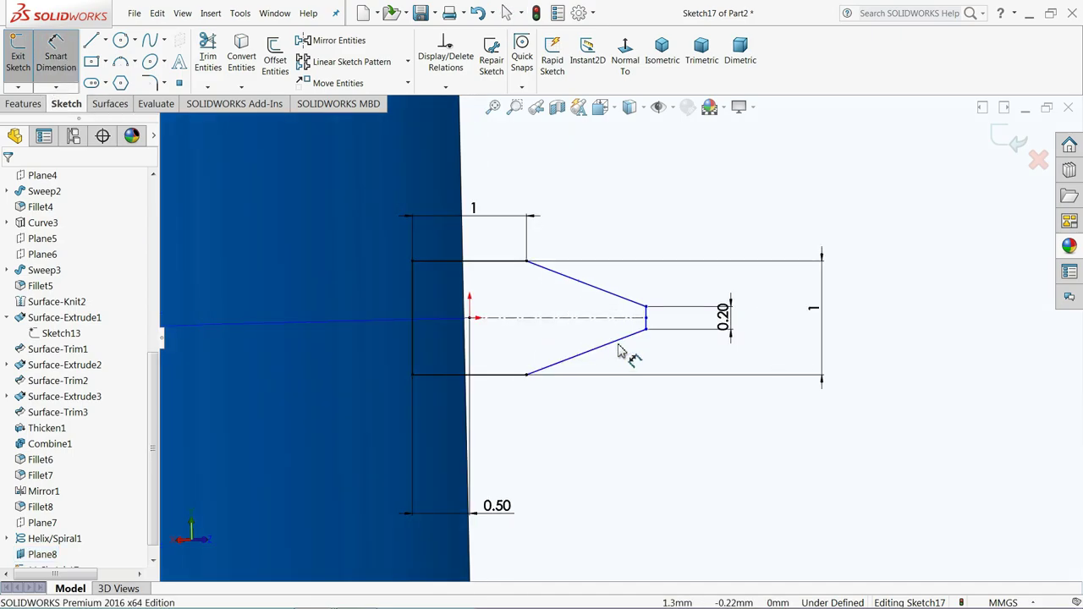
click(646, 331)
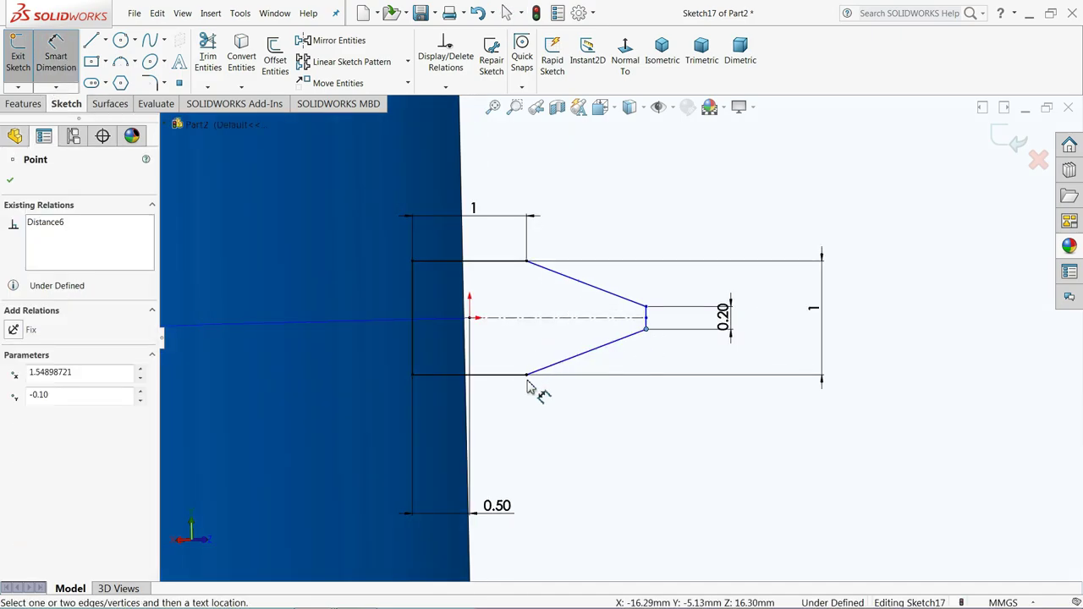
click(527, 376)
click(594, 417)
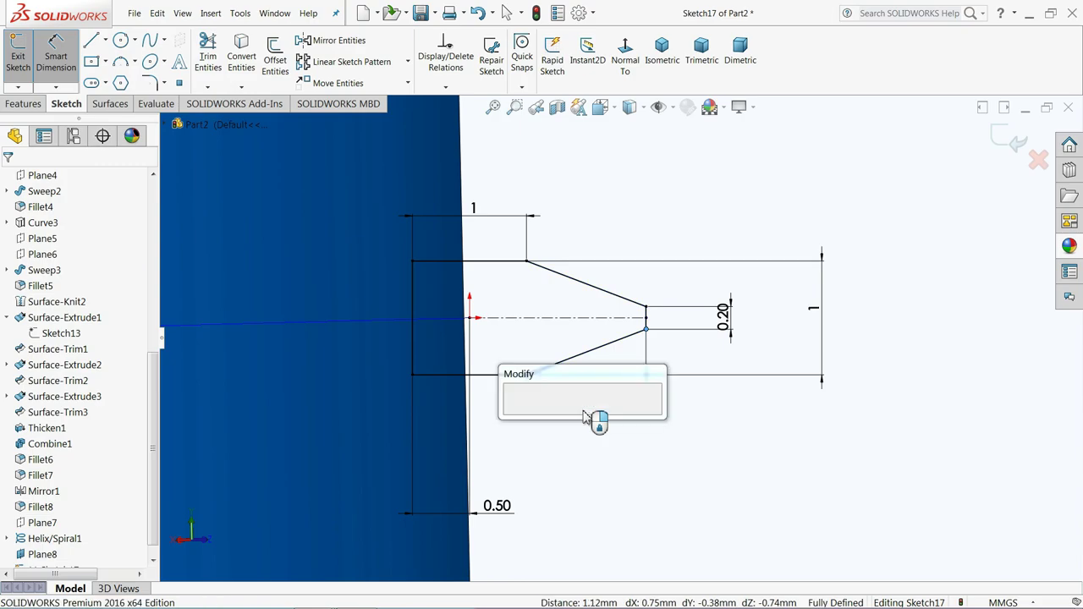
text(0.5)
key(Return)
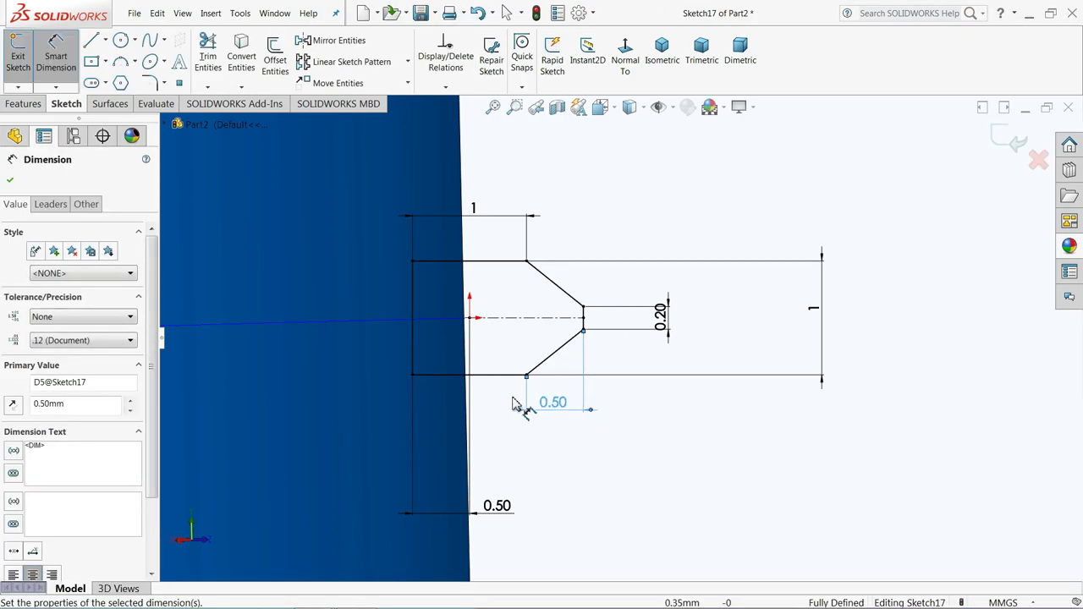
key(Escape)
- Change the taper dimension to 0.25, fully defining the sketch
scroll(550, 302, up, 3)
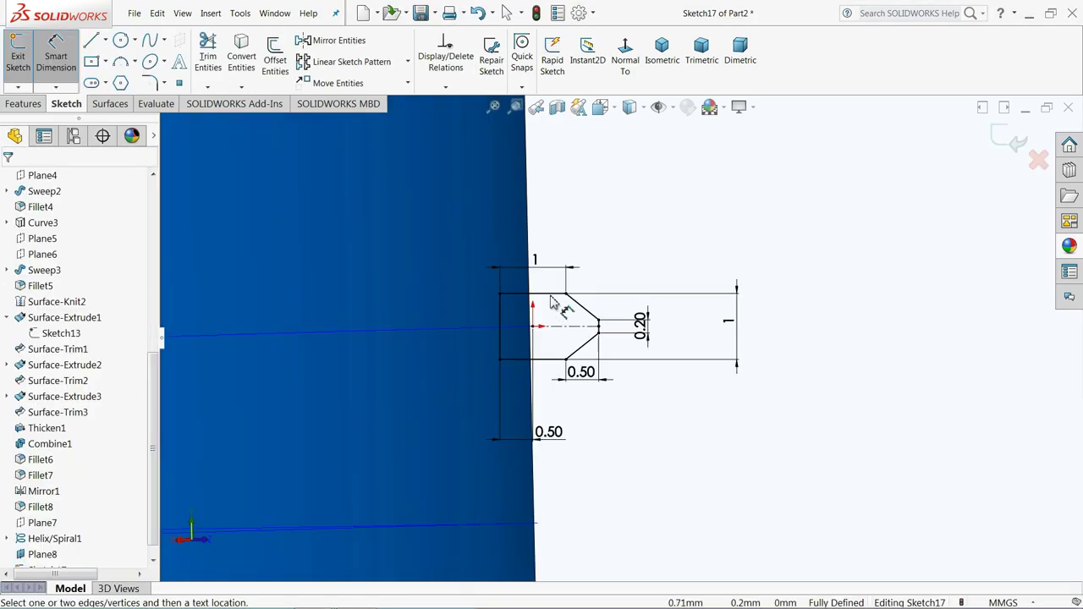
scroll(689, 281, up, 2)
scroll(657, 299, up, 1)
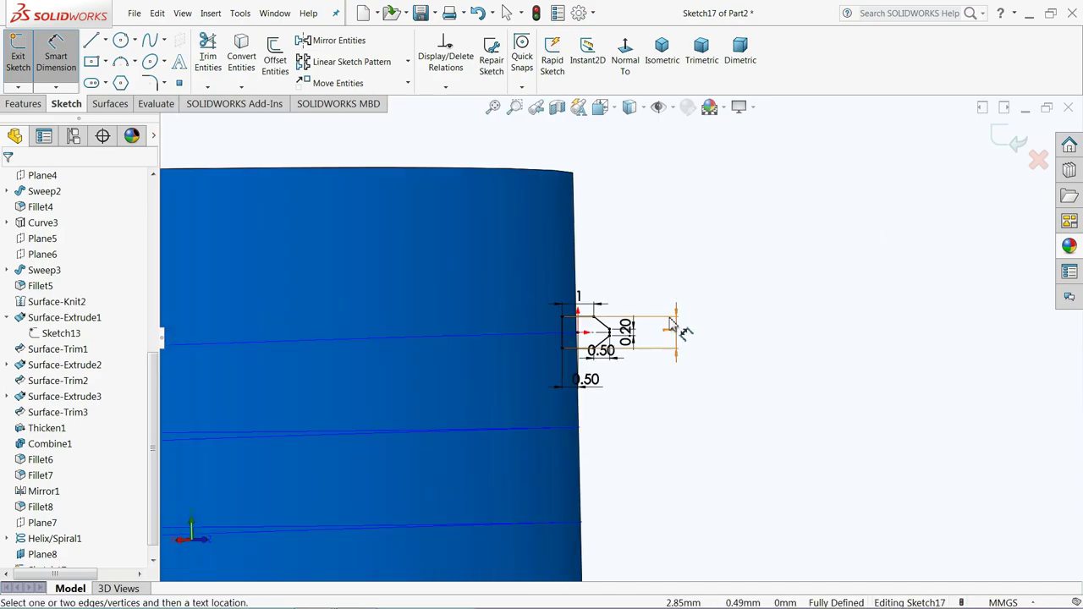
scroll(682, 329, up, 1)
scroll(626, 355, down, 2)
scroll(642, 342, down, 2)
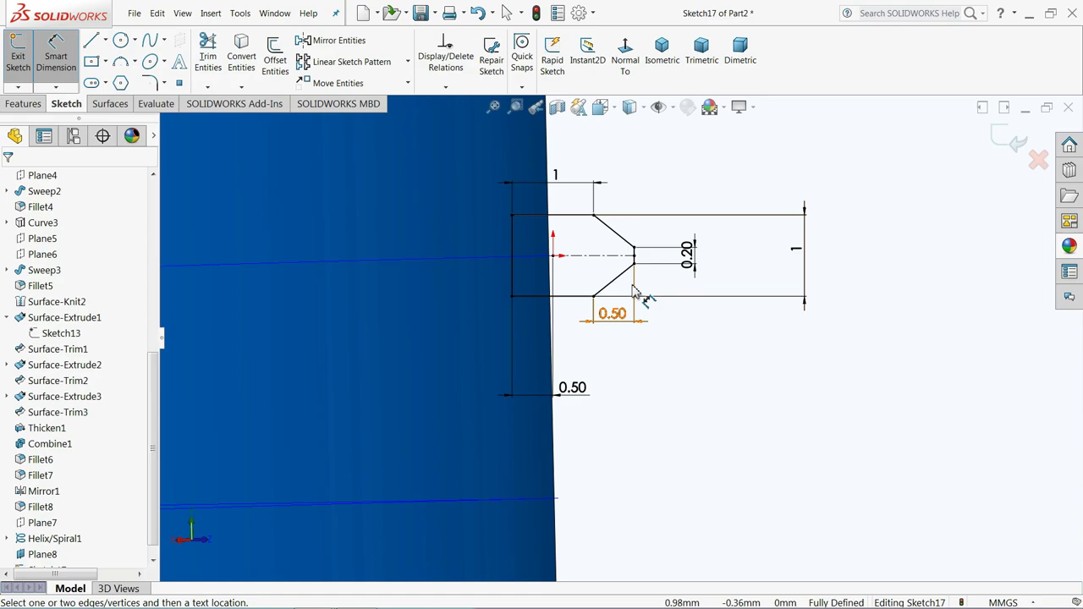
double_click(631, 320)
text(0.25)
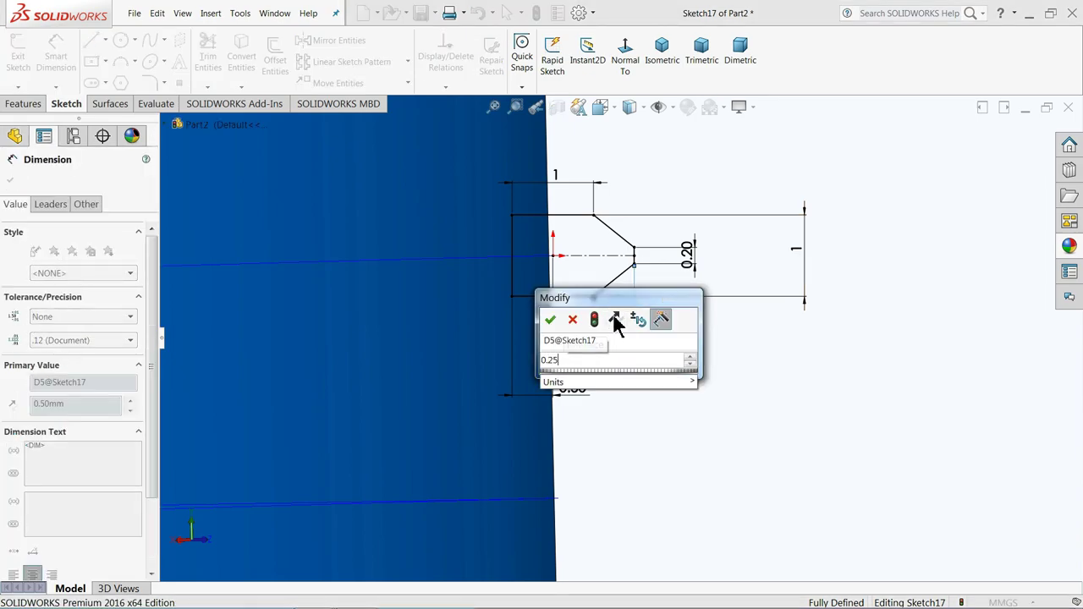
key(Return)
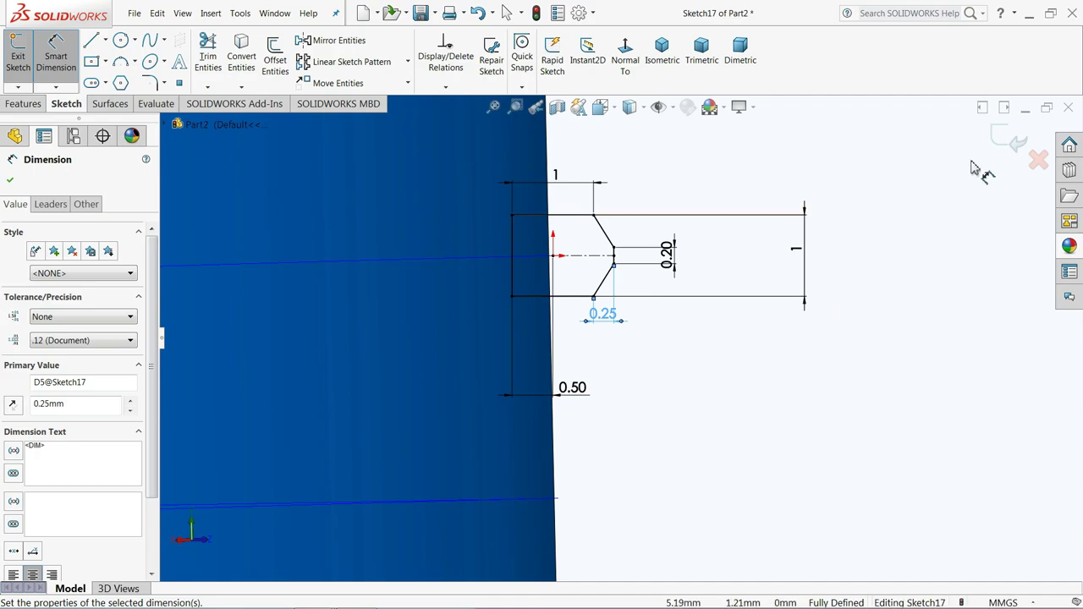
- Exit Sketch17 and hide Plane8 on the bottle neck
click(1012, 140)
scroll(665, 297, up, 2)
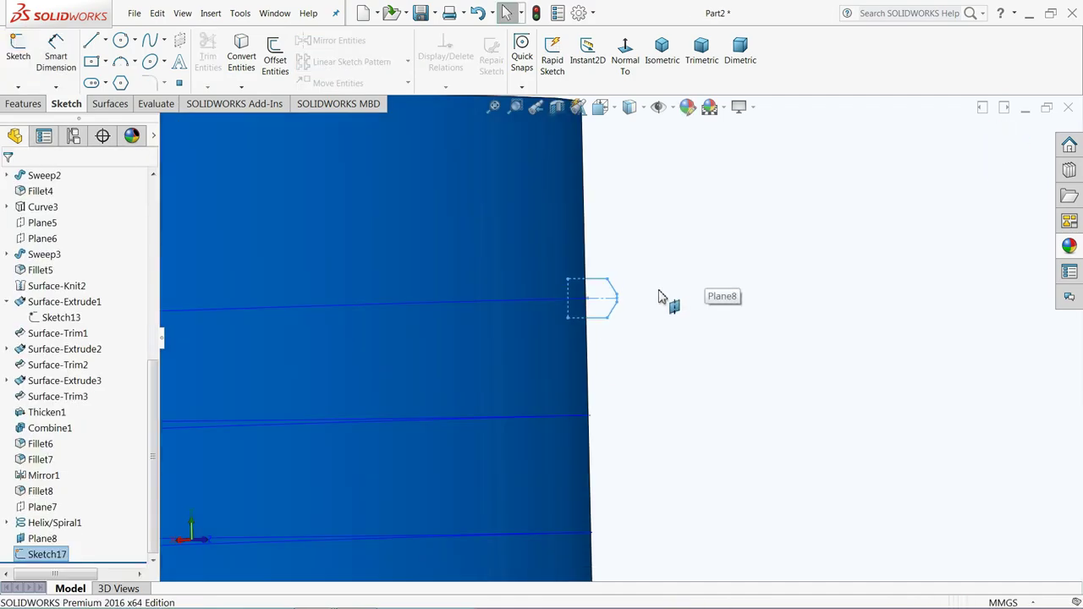
scroll(665, 297, up, 3)
scroll(677, 303, up, 4)
scroll(676, 317, up, 2)
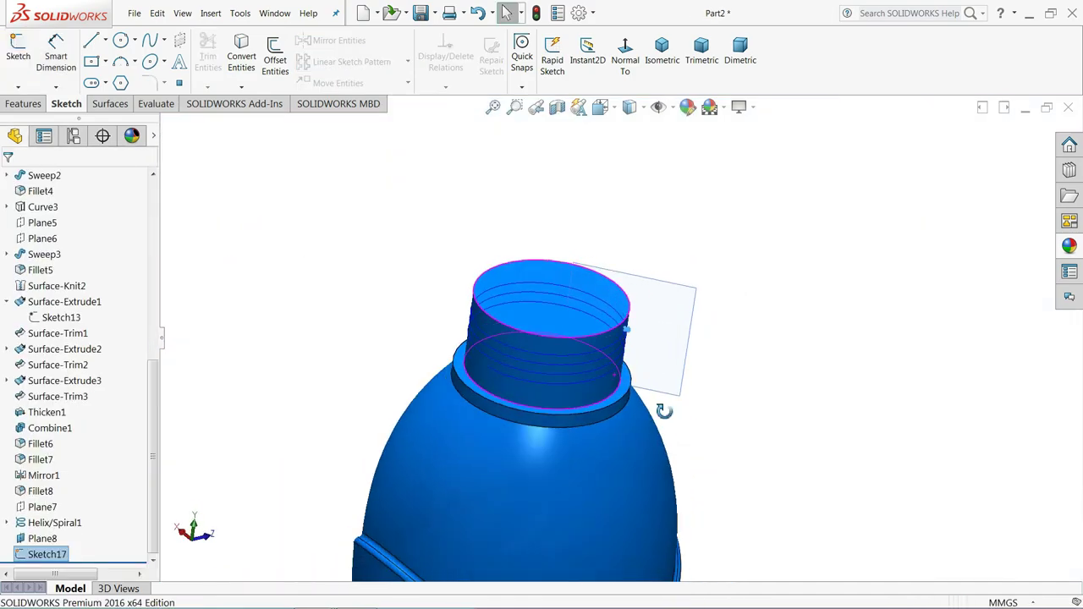
middle_drag(669, 324, 638, 379)
scroll(635, 372, down, 3)
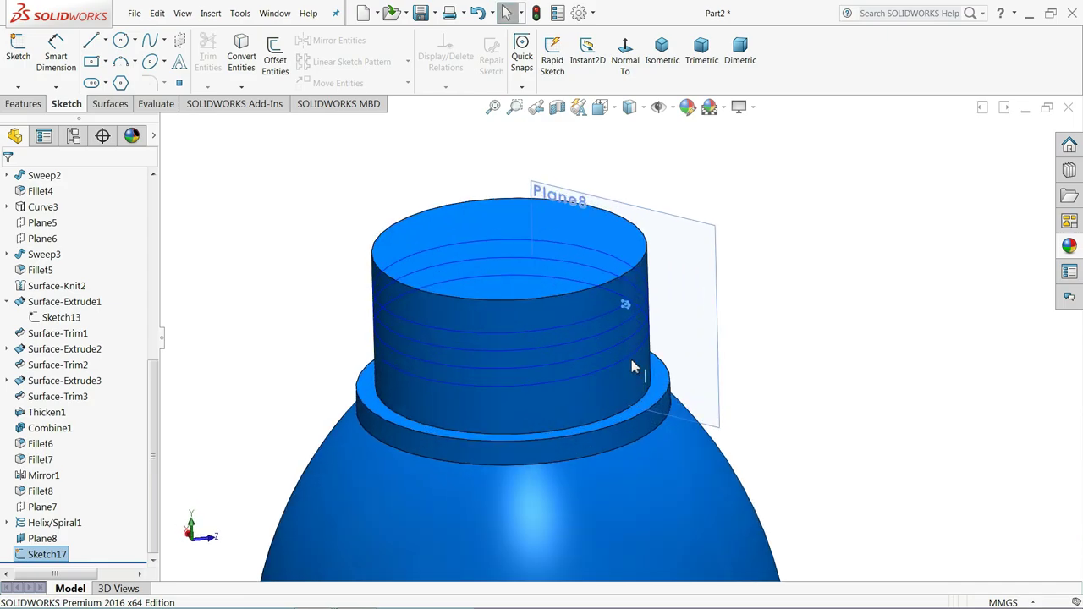
click(717, 254)
click(767, 213)
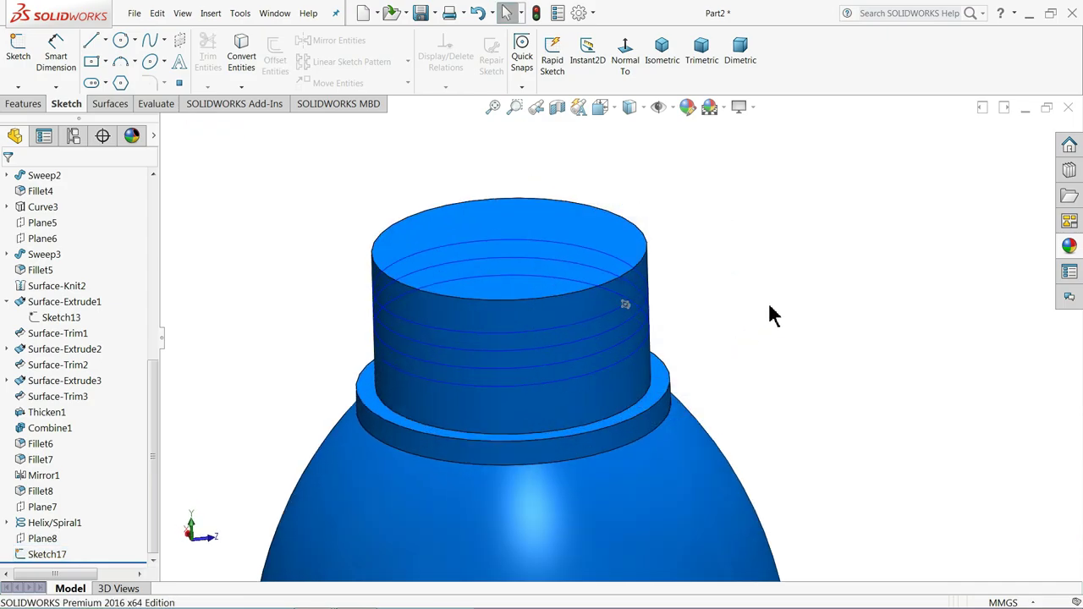
- Sweep the Sketch17 profile along Helix/Spiral1 to build the Sweep4 thread
click(23, 105)
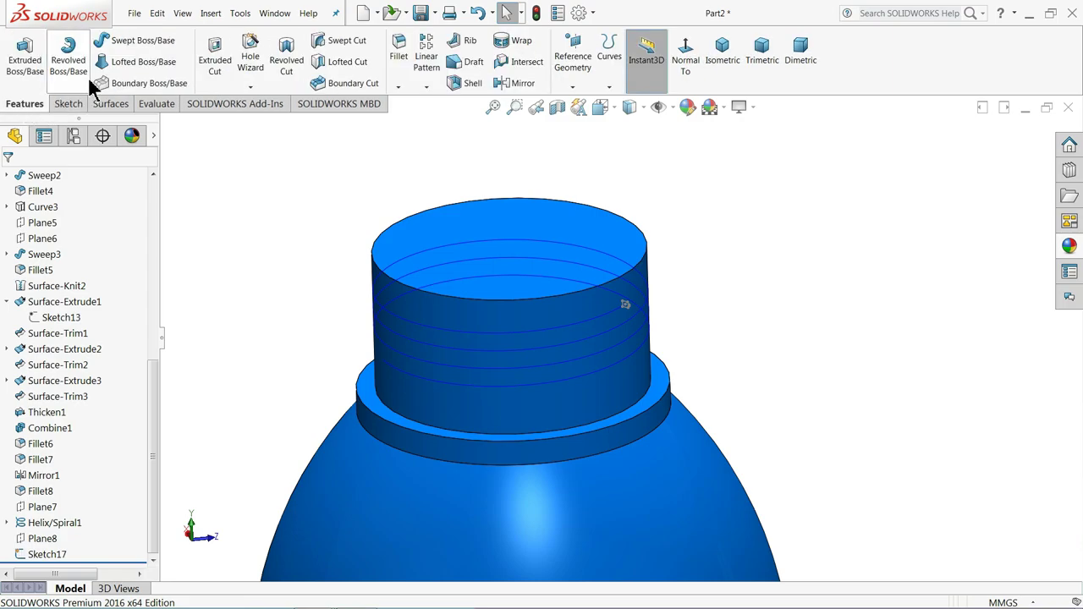
click(133, 47)
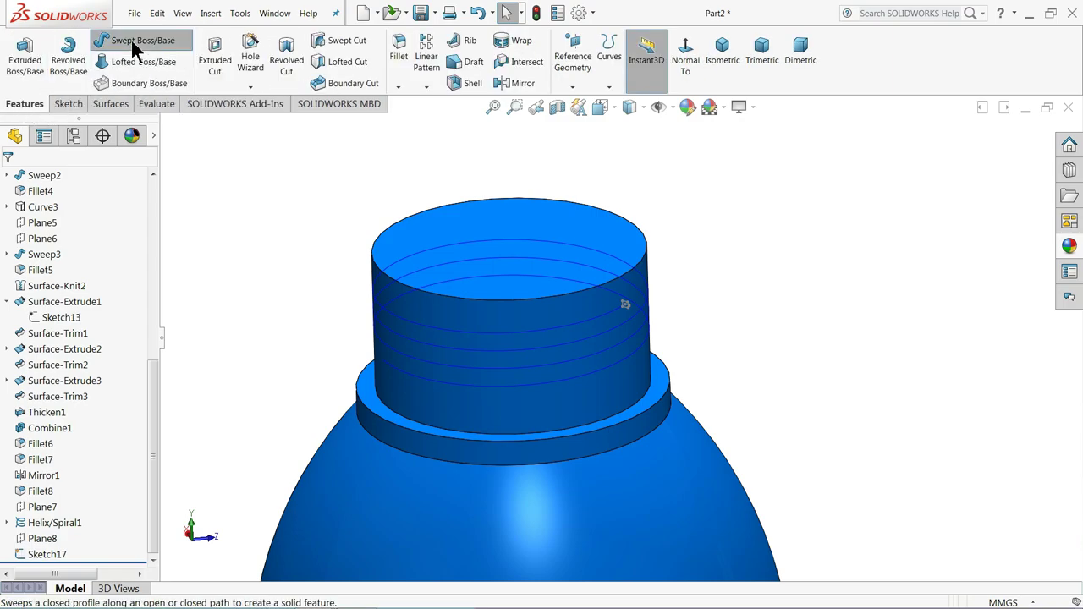
scroll(626, 330, down, 3)
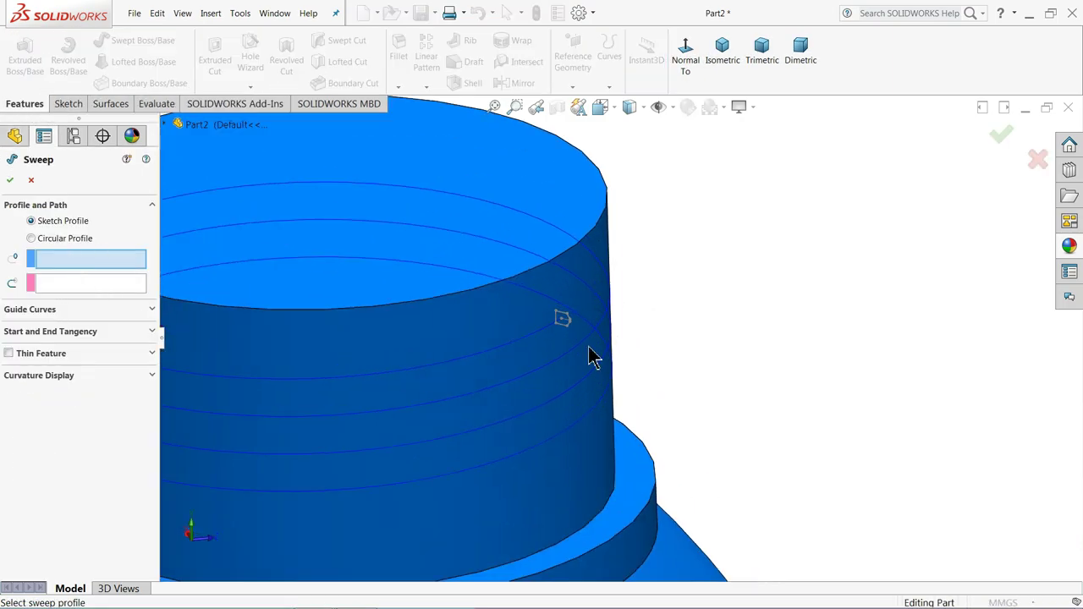
scroll(592, 338, down, 3)
click(586, 298)
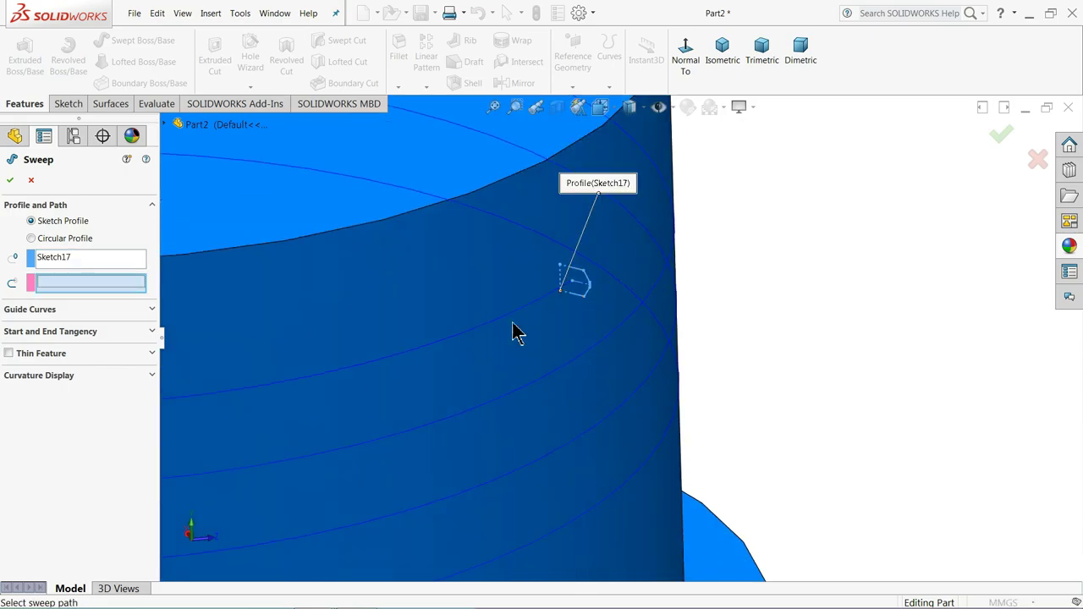
click(478, 336)
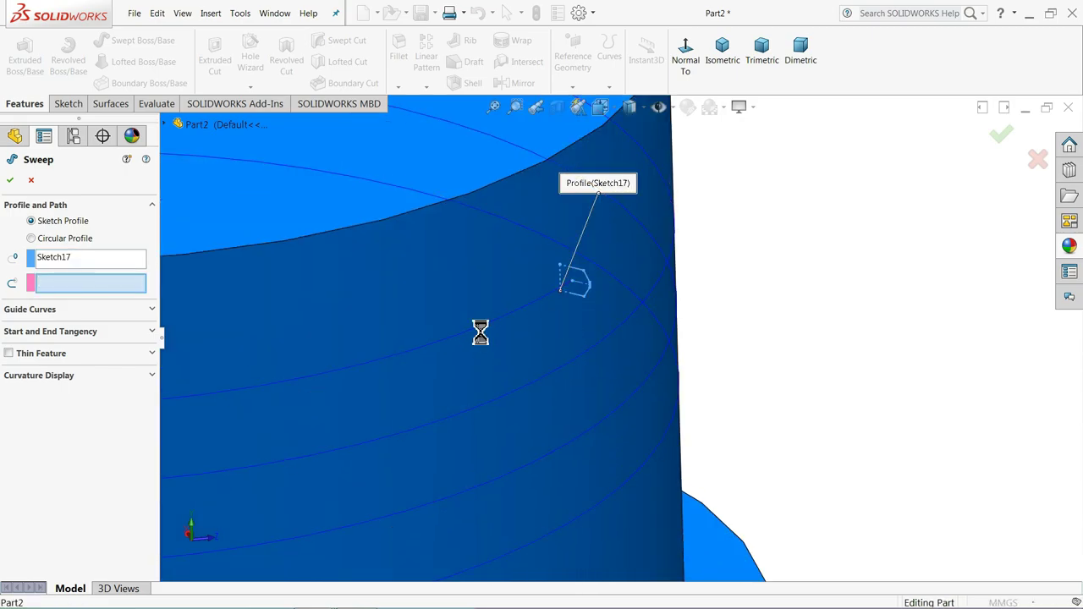
scroll(651, 377, up, 2)
scroll(523, 399, up, 3)
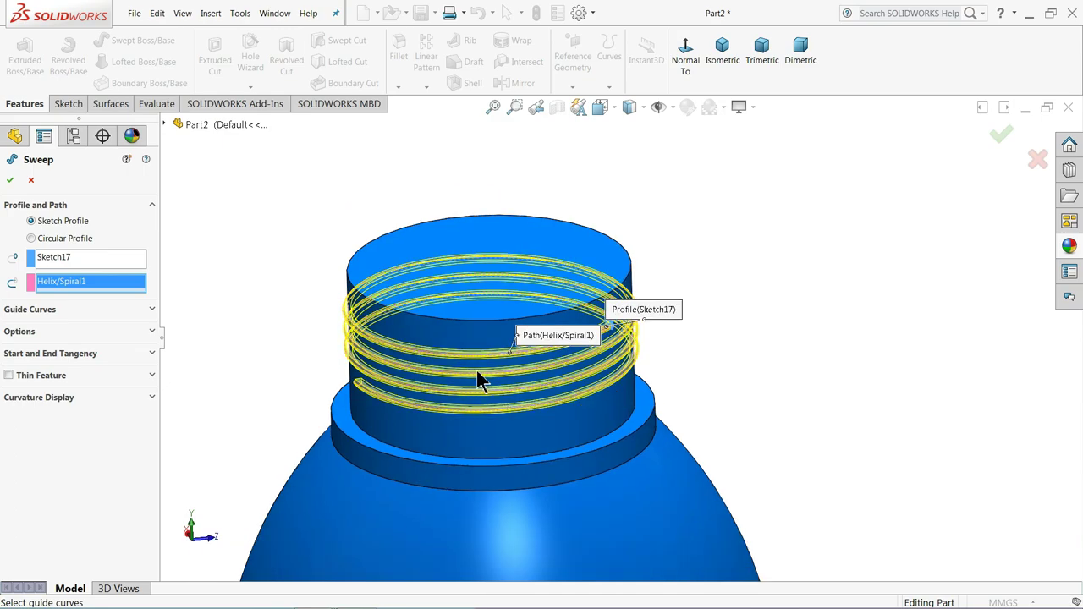
click(11, 181)
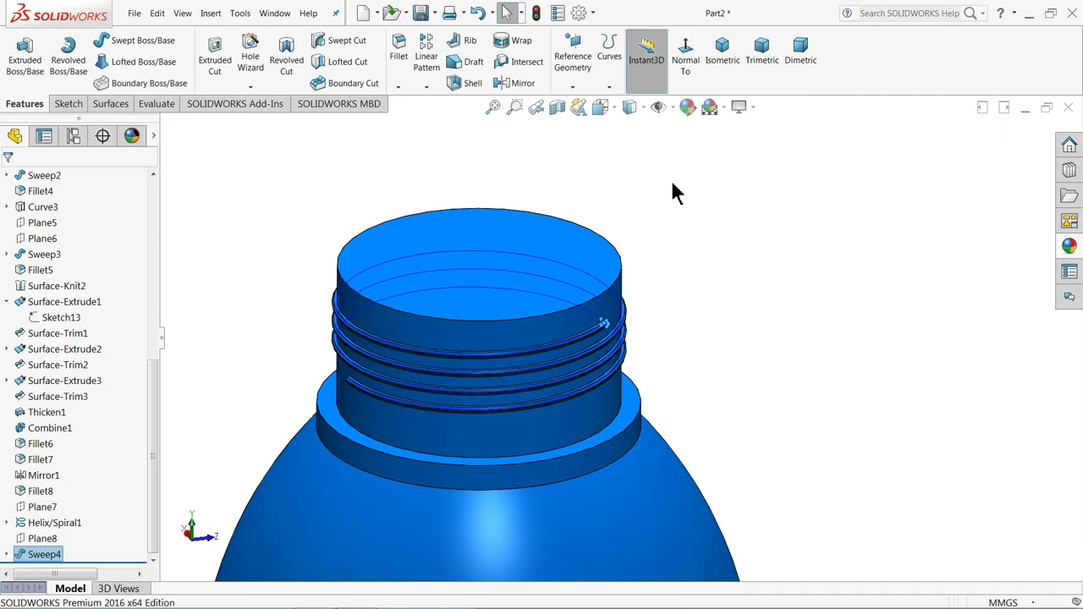
- Hide Helix/Spiral1 and zoom out to view the whole threaded bottle
middle_drag(664, 265, 617, 392)
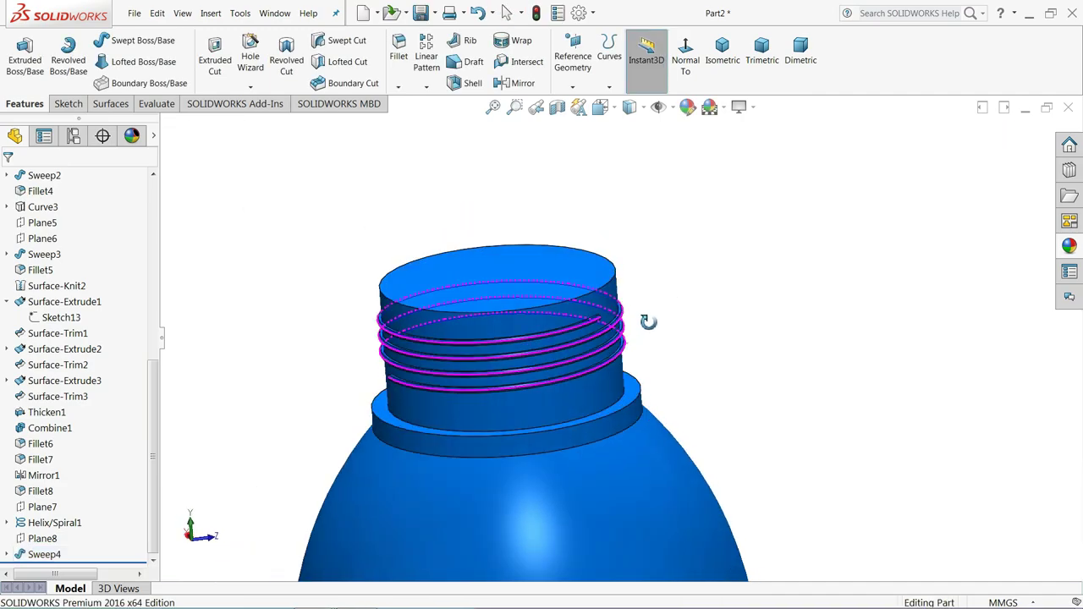
click(17, 523)
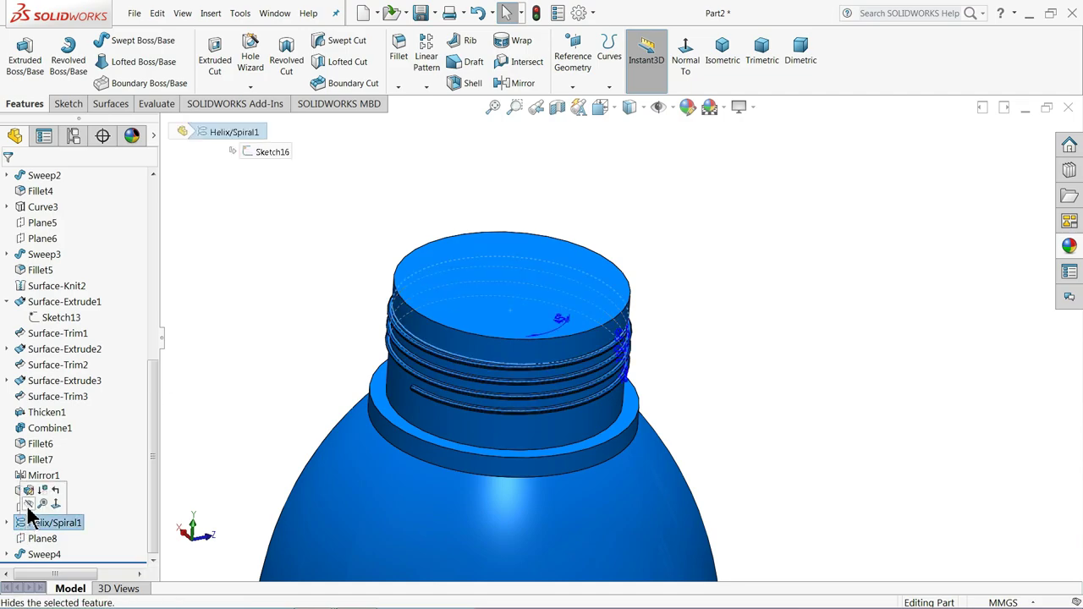
click(28, 503)
scroll(568, 382, up, 2)
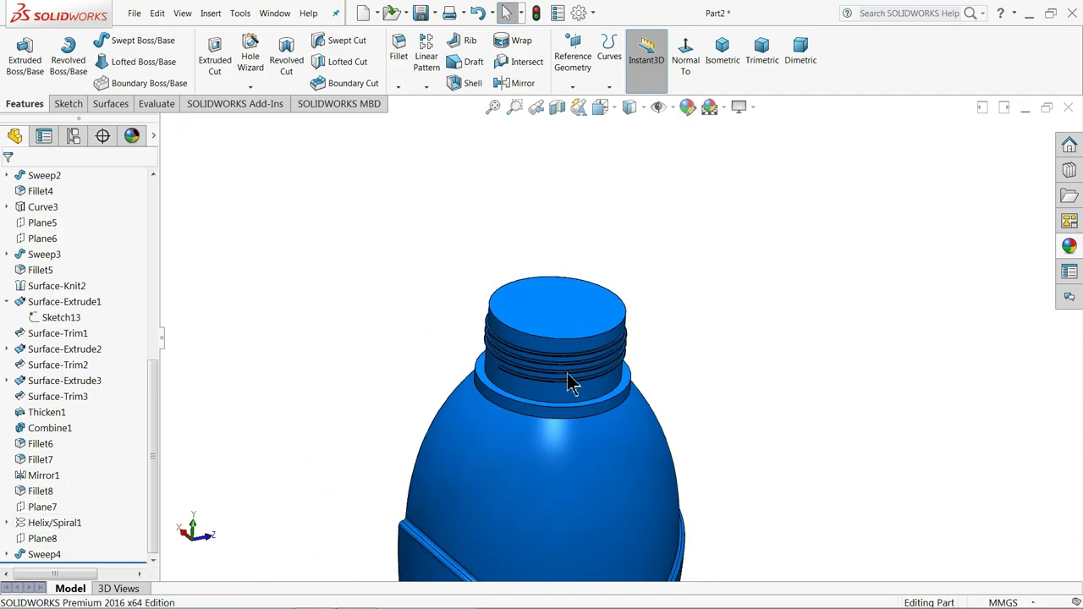
scroll(527, 387, up, 2)
scroll(572, 422, up, 5)
scroll(609, 457, down, 2)
middle_drag(609, 457, 612, 421)
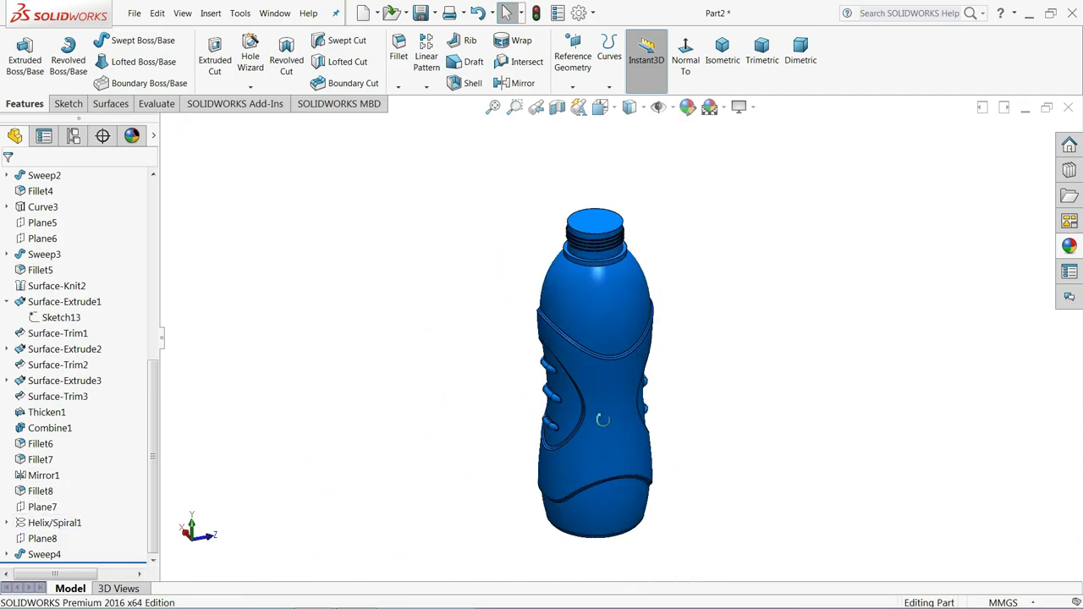
- Shell the bottle with 1.25mm walls, removing the top face
scroll(631, 280, down, 3)
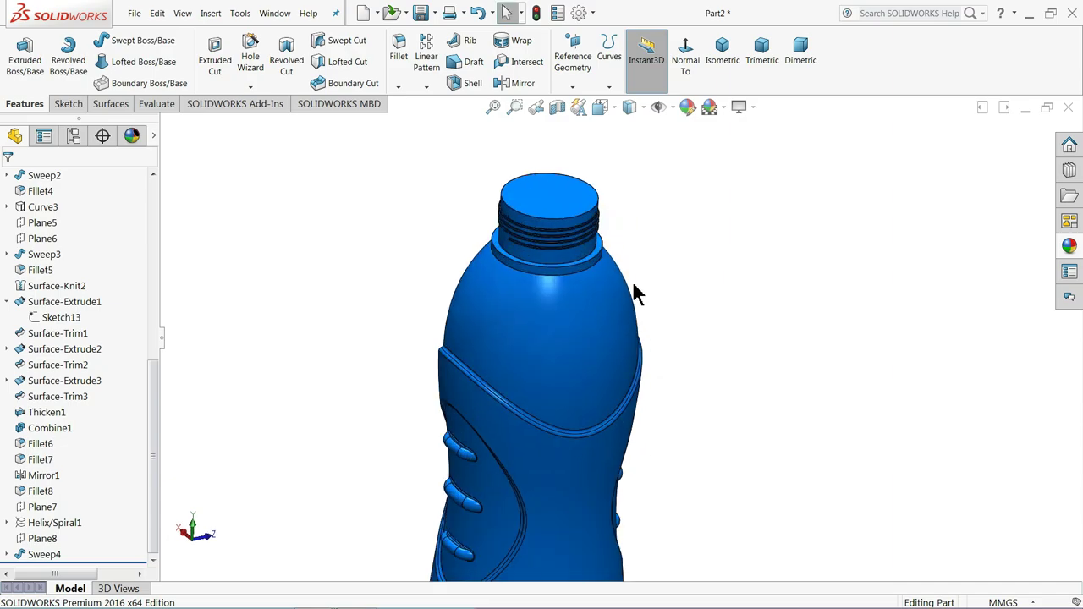
click(468, 80)
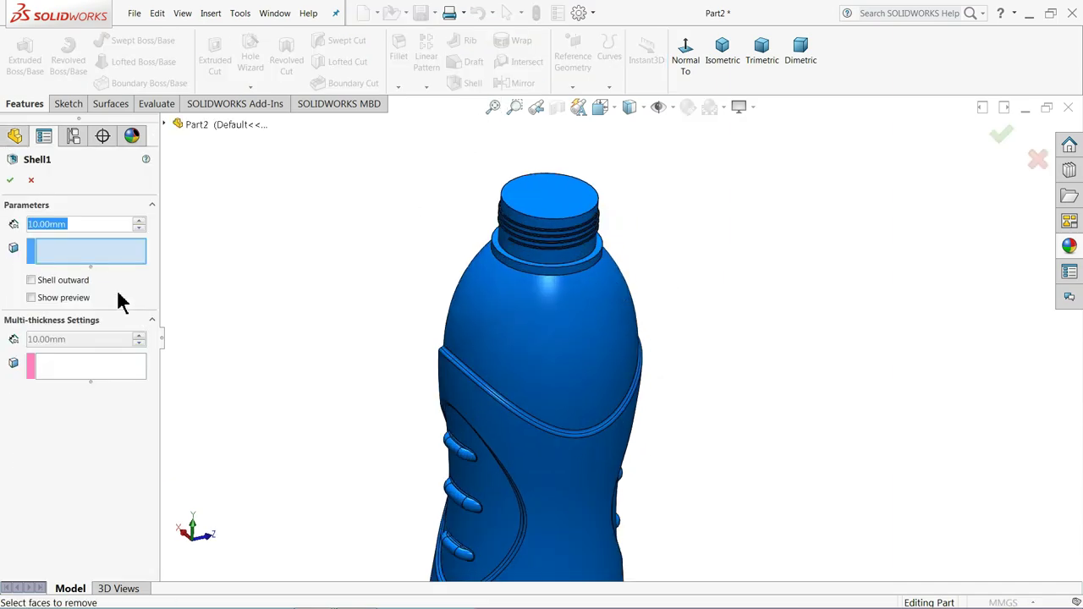
text(0.25)
key(Return)
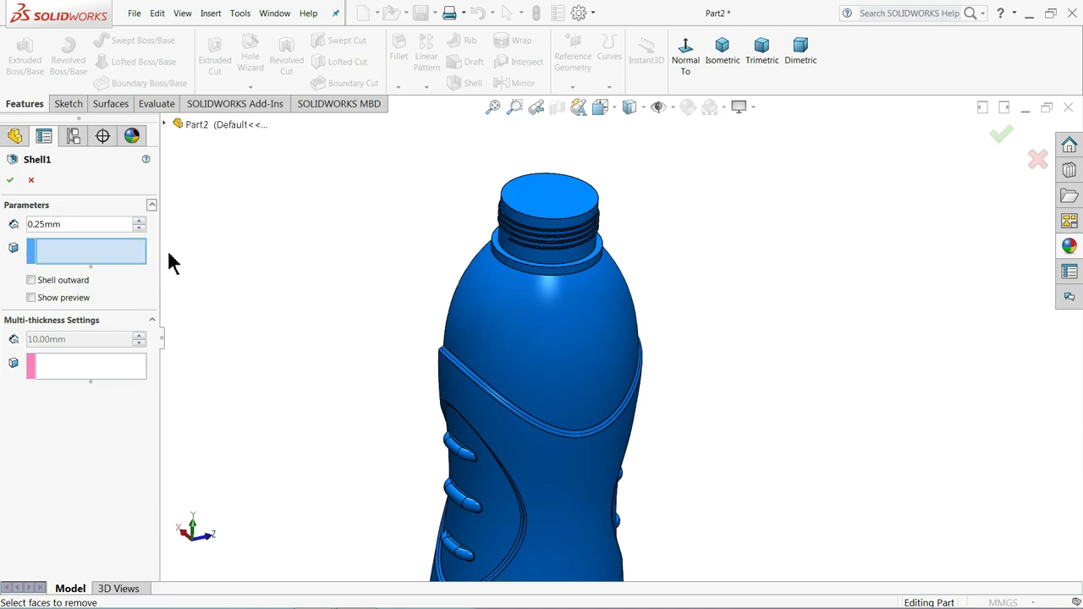
double_click(92, 234)
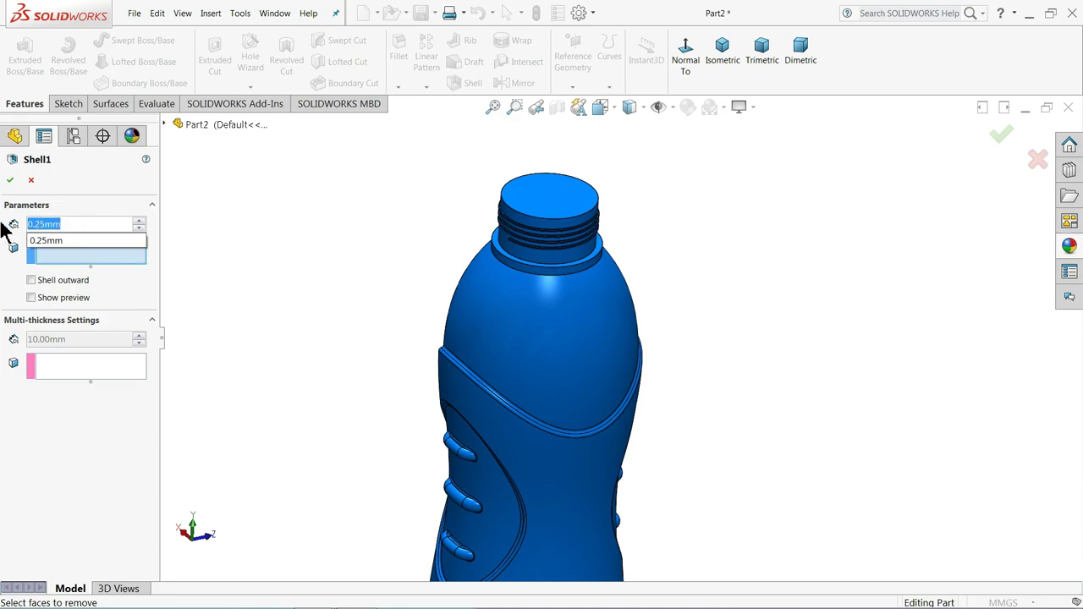
text(1.25)
key(Return)
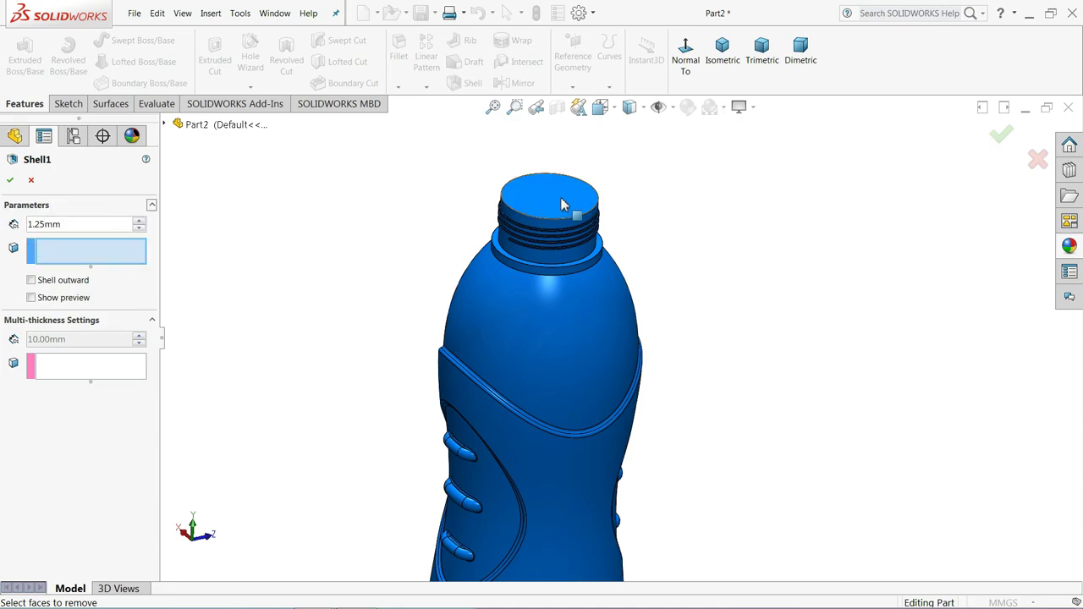
click(562, 204)
- Orbit and zoom around the shelled bottle to inspect the open neck and grip, collapsing Revolve1
scroll(573, 211, up, 3)
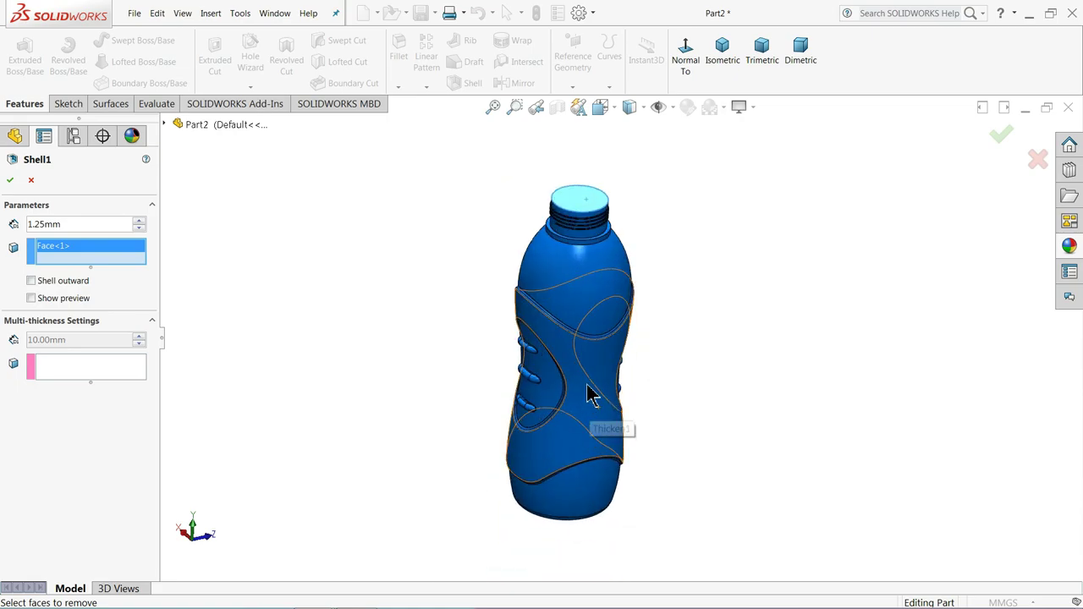
scroll(592, 364, down, 3)
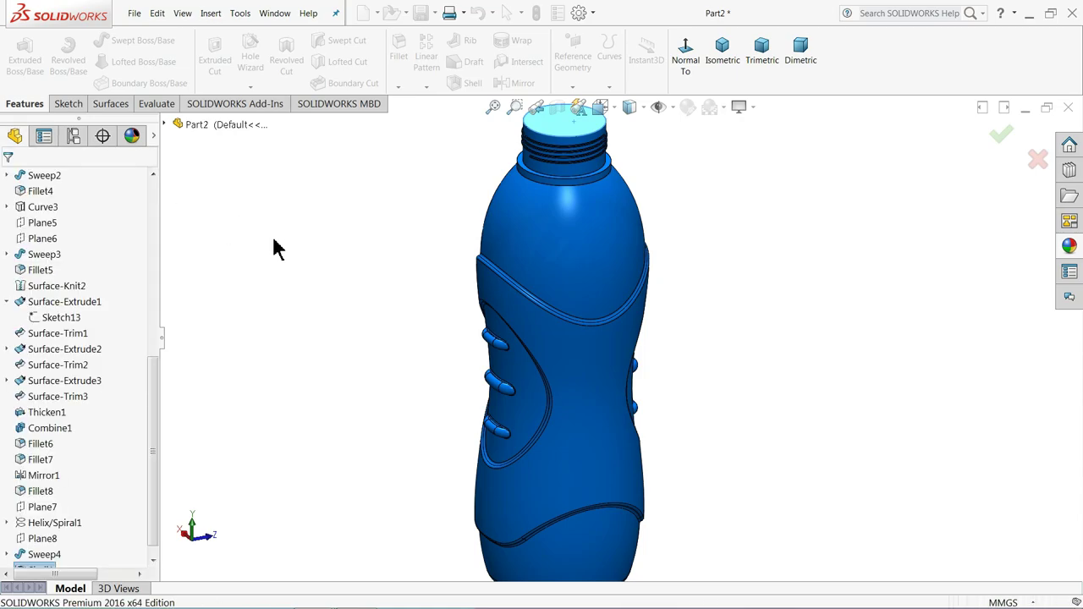
scroll(496, 307, up, 1)
scroll(541, 220, up, 2)
scroll(546, 237, down, 5)
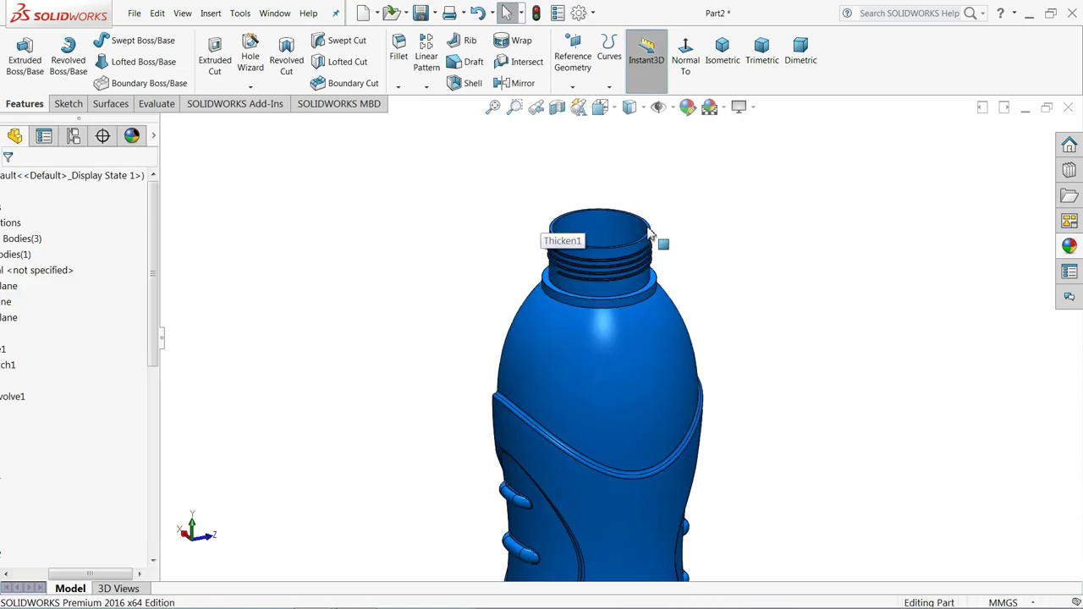
mouse_move(546, 237)
middle_down()
mouse_move(644, 313)
mouse_move(663, 407)
mouse_move(635, 403)
mouse_move(636, 430)
mouse_move(621, 430)
mouse_move(617, 375)
mouse_move(635, 309)
mouse_move(569, 367)
middle_up()
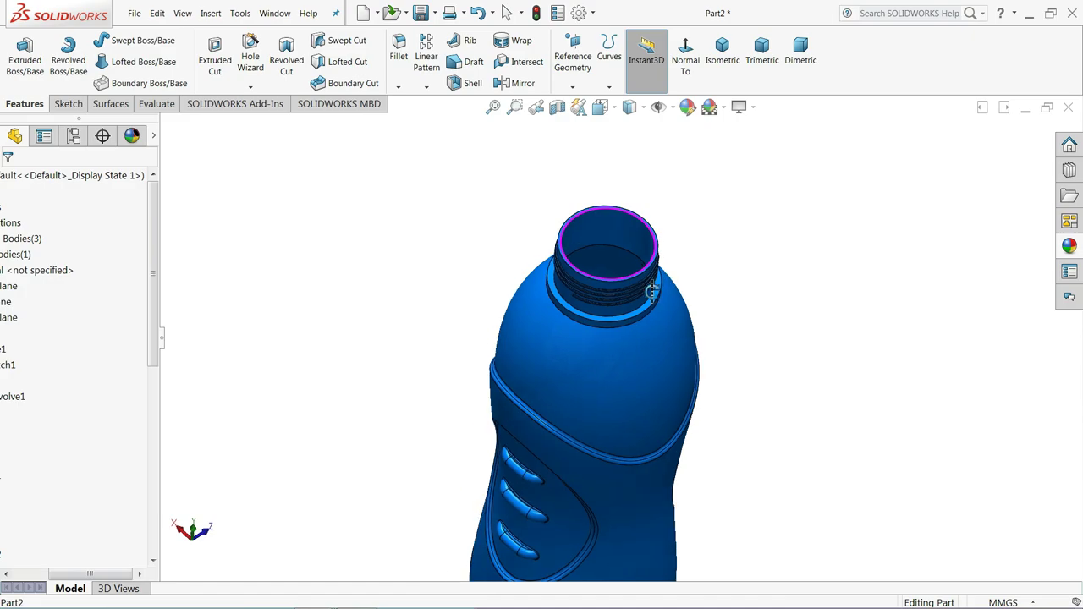
drag(127, 574, 48, 573)
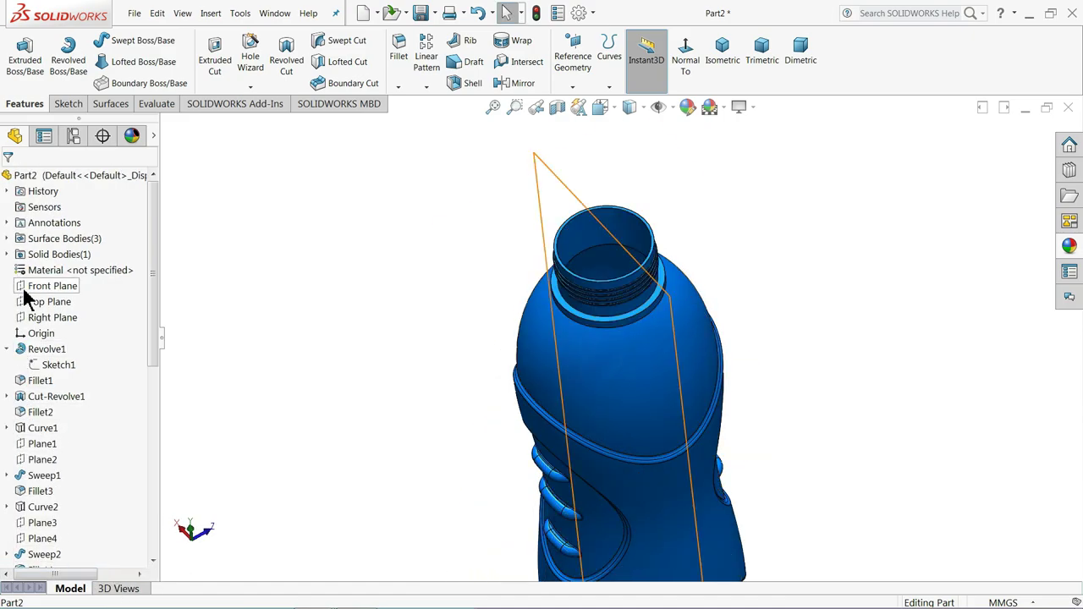
click(7, 349)
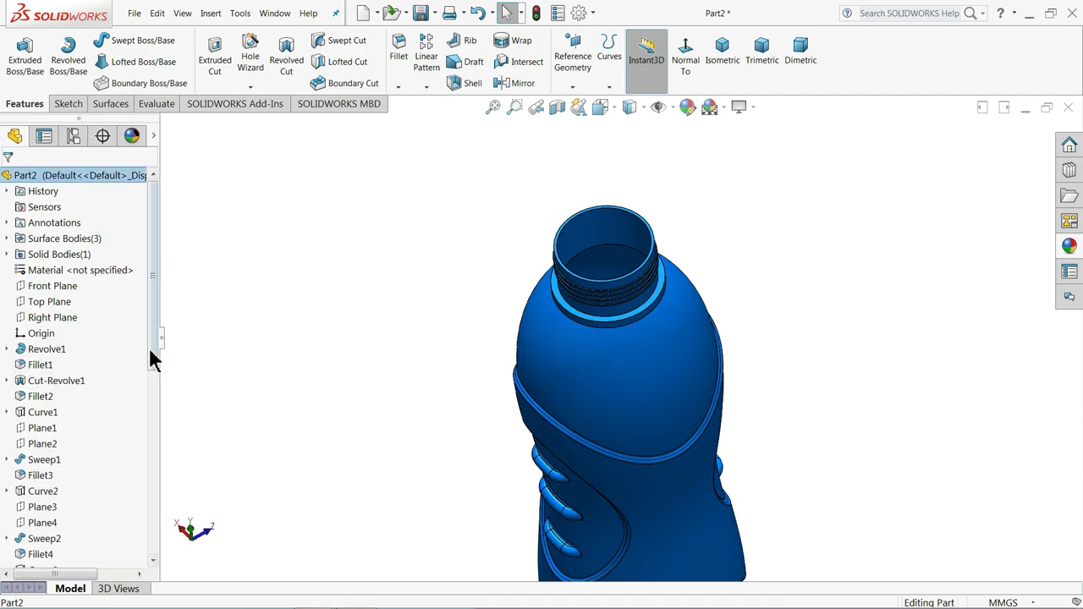
scroll(603, 249, down, 3)
mouse_move(604, 249)
middle_down()
mouse_move(563, 290)
mouse_move(584, 362)
mouse_move(568, 392)
mouse_move(561, 290)
mouse_move(572, 170)
middle_up()
scroll(572, 170, up, 3)
scroll(602, 302, up, 3)
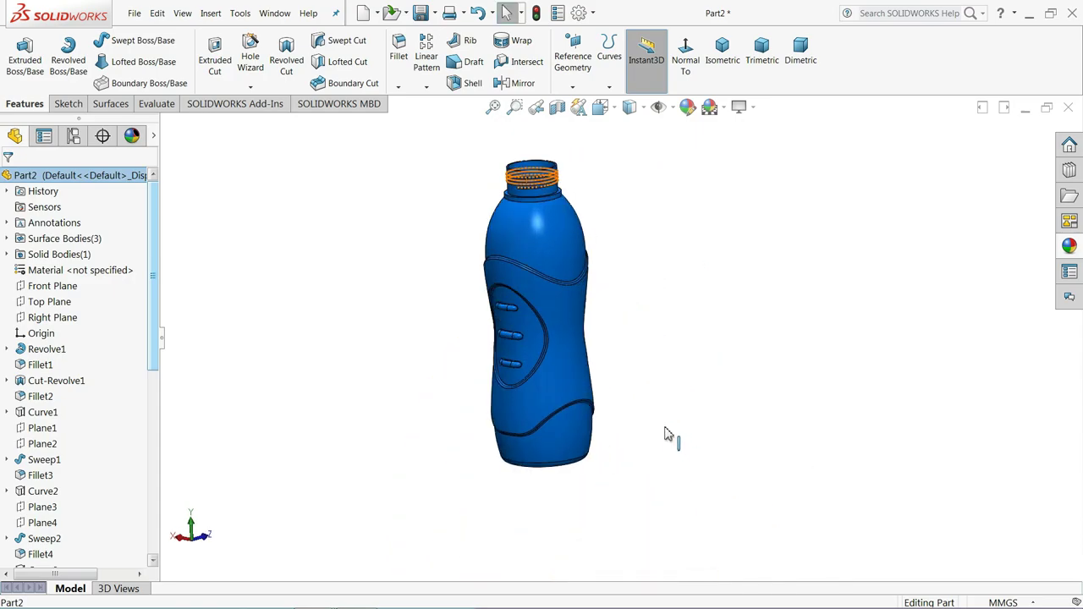
scroll(669, 435, down, 2)
mouse_move(511, 272)
middle_down()
mouse_move(576, 330)
mouse_move(614, 321)
mouse_move(638, 345)
mouse_move(735, 360)
mouse_move(699, 382)
mouse_move(672, 346)
mouse_move(686, 372)
mouse_move(684, 358)
middle_up()
scroll(592, 314, down, 1)
scroll(575, 273, down, 1)
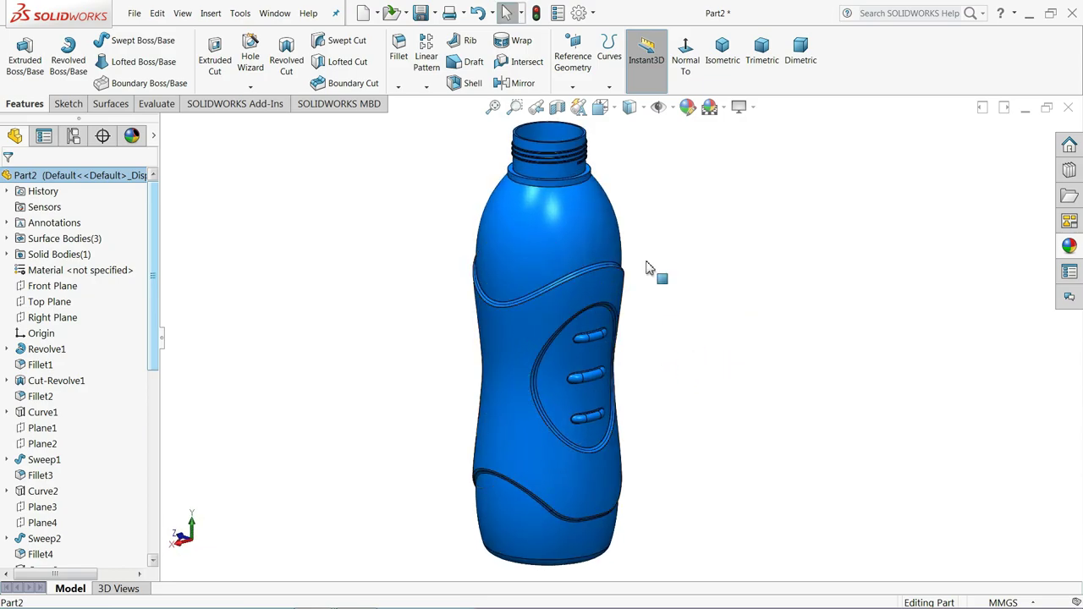
- Apply the brown glossy glass appearance to the bottle
click(1067, 249)
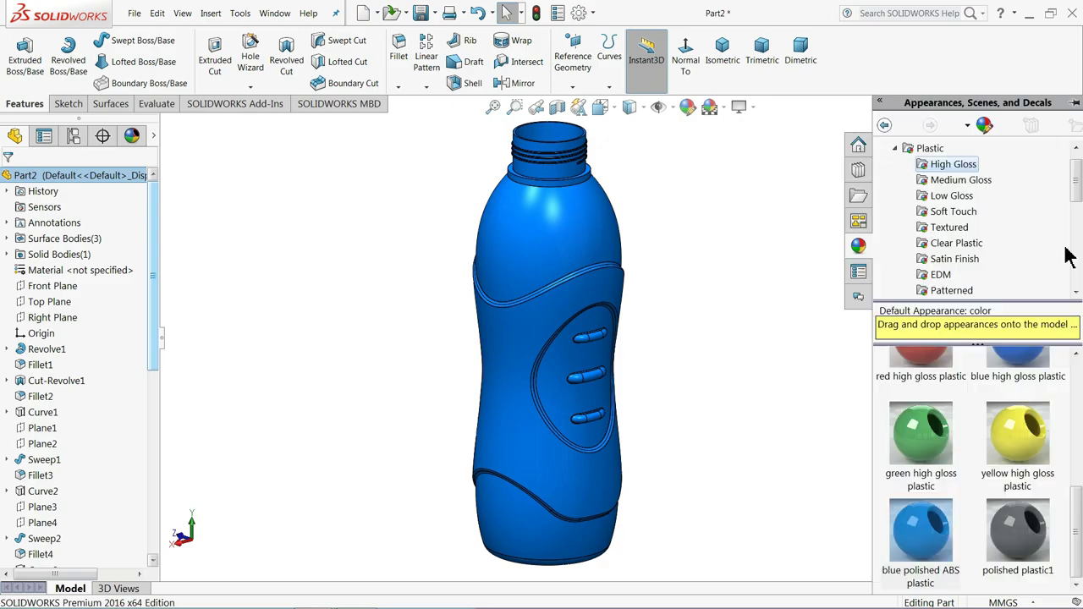
click(895, 148)
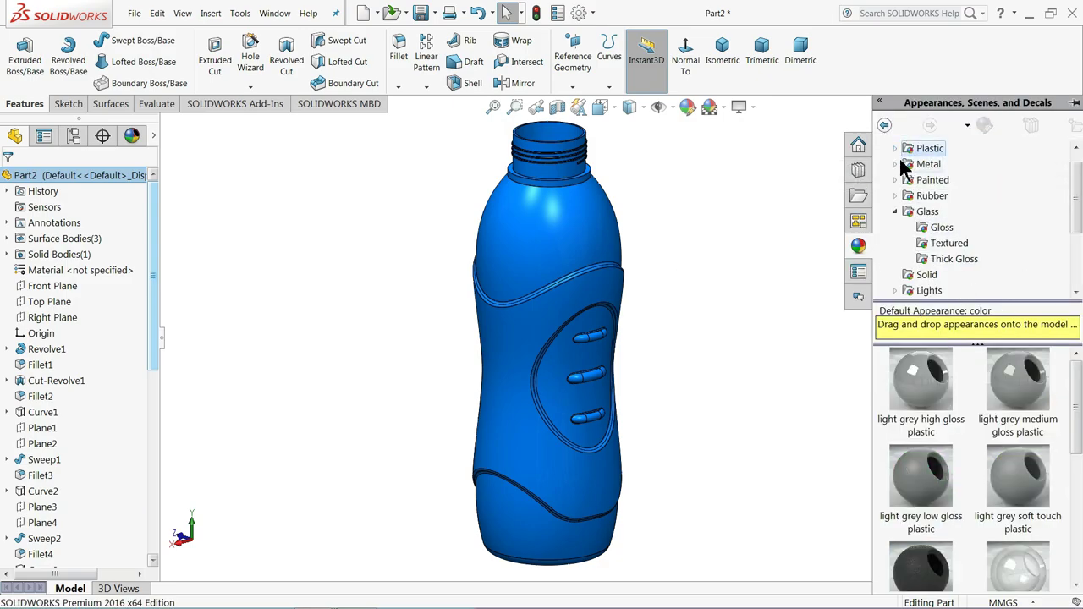
click(936, 230)
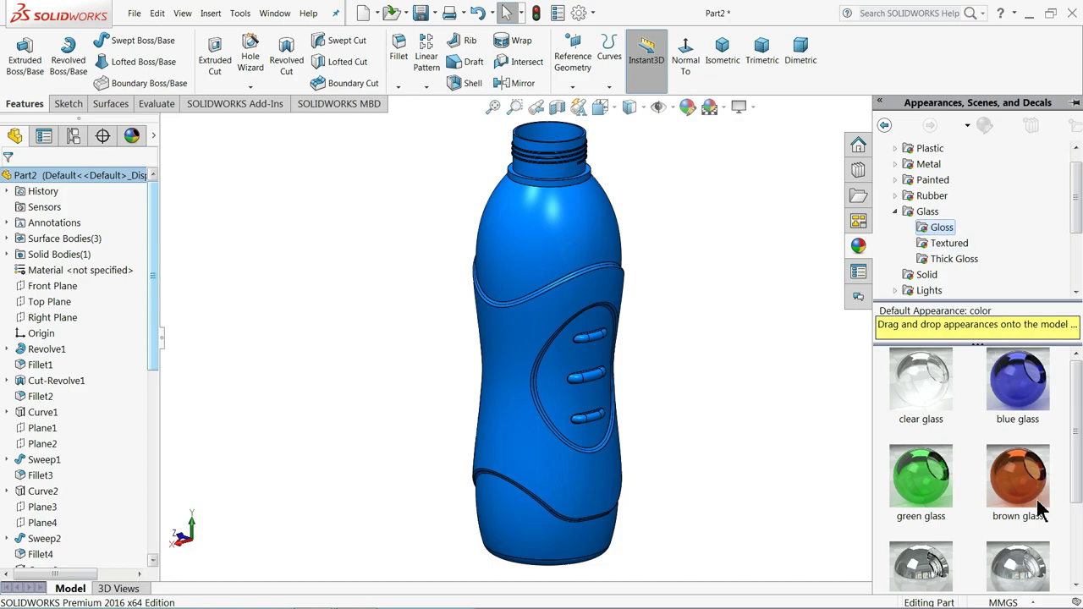
double_click(1019, 481)
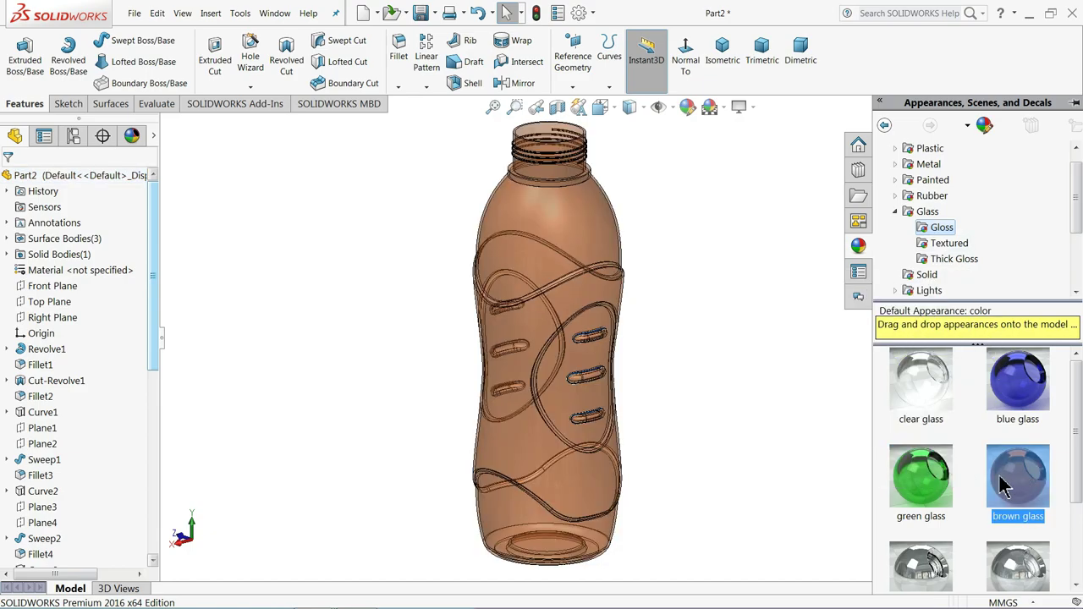
- Load the PhotoView 360 add-in and start the Integrated Preview render
click(251, 103)
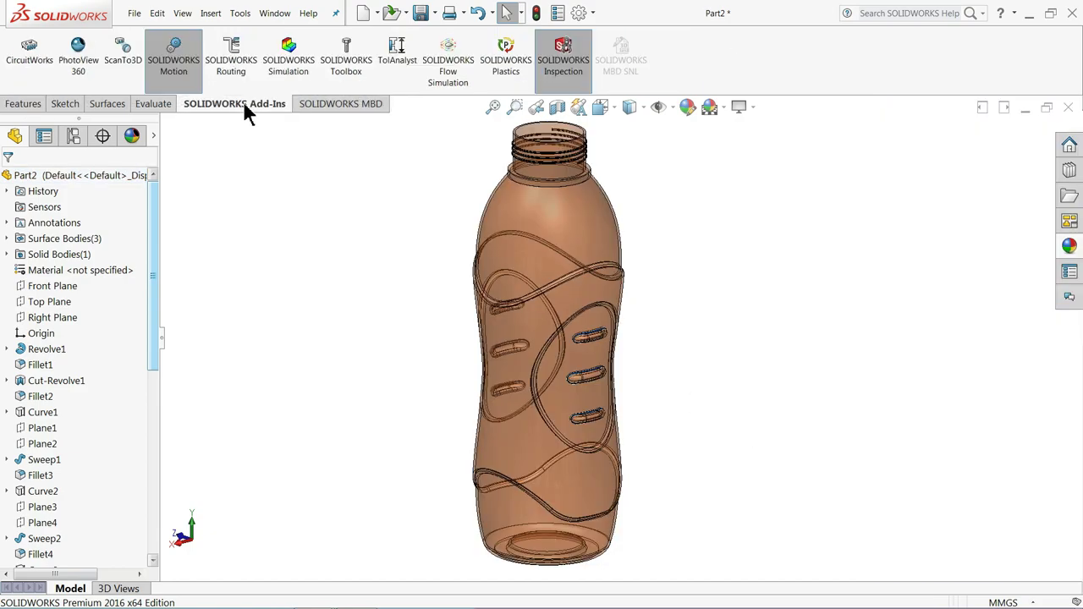
click(78, 75)
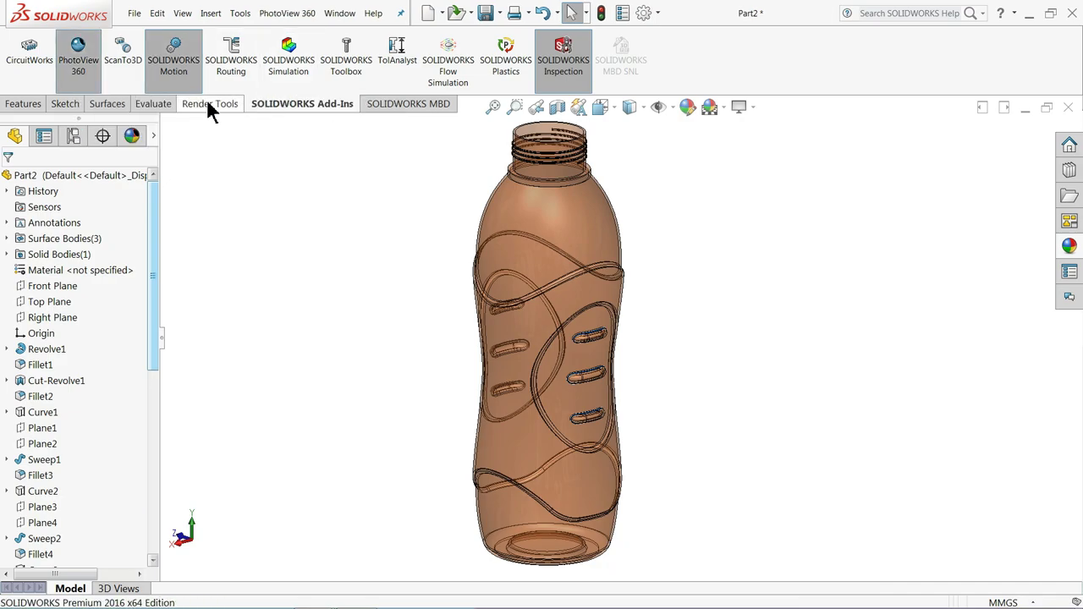
click(209, 107)
right_click(211, 105)
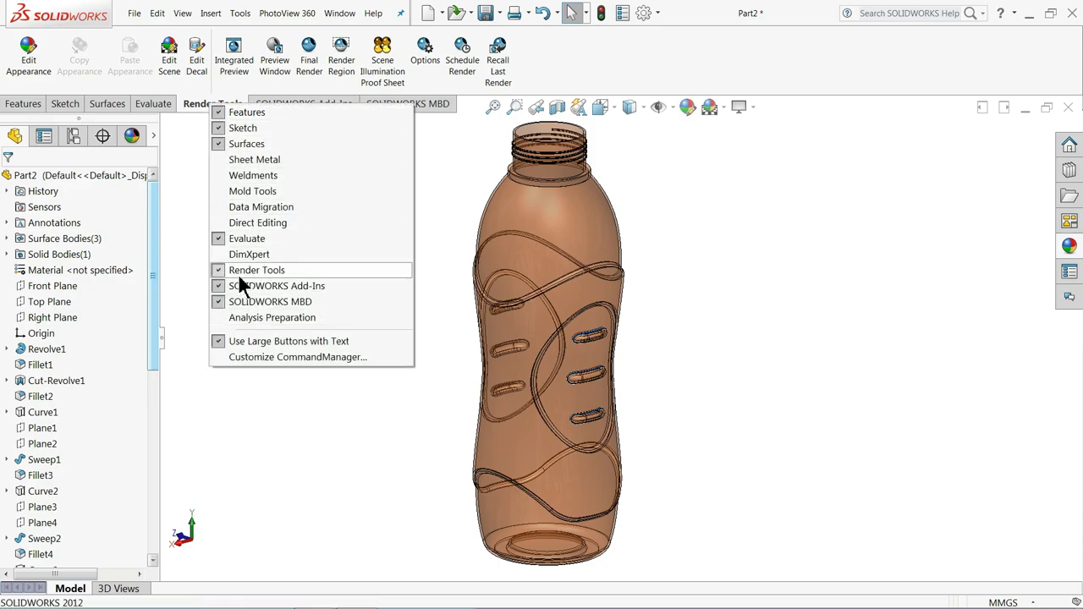
click(195, 150)
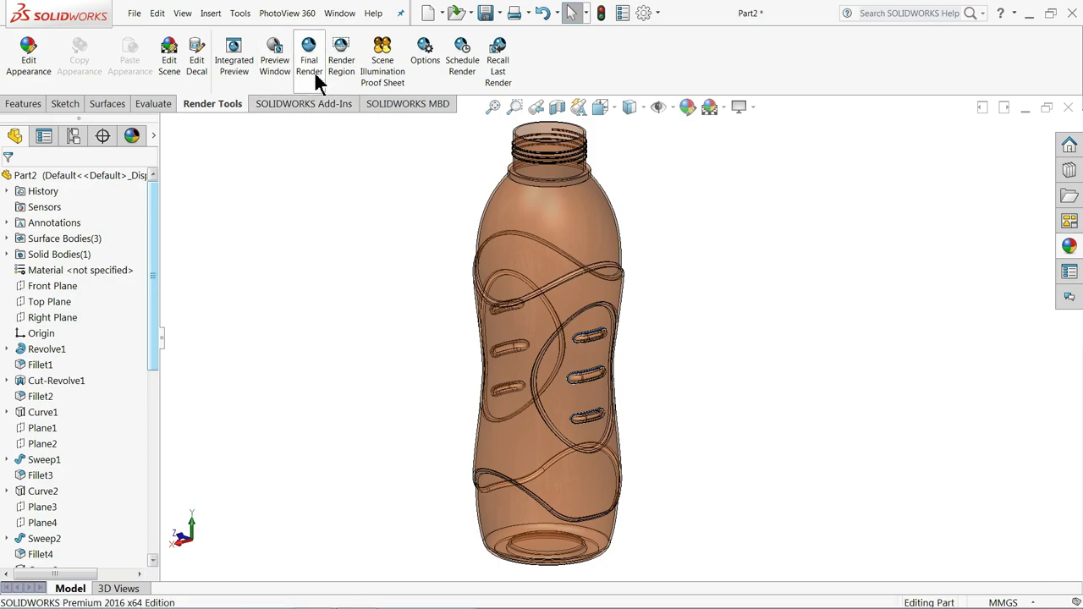
click(236, 71)
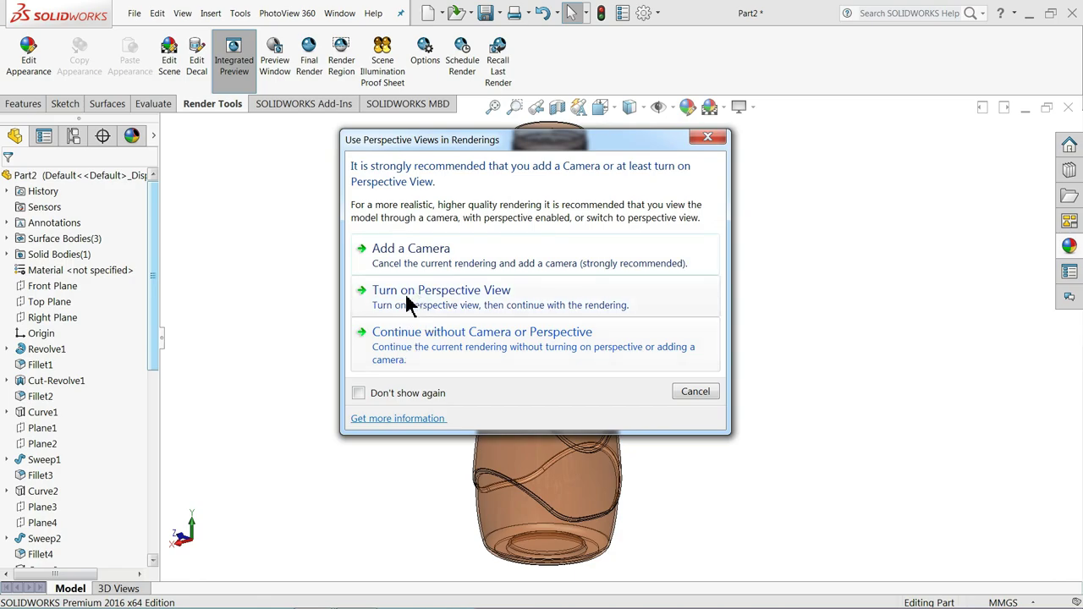
- Continue without a camera or perspective so the brown glass bottle renders
click(428, 350)
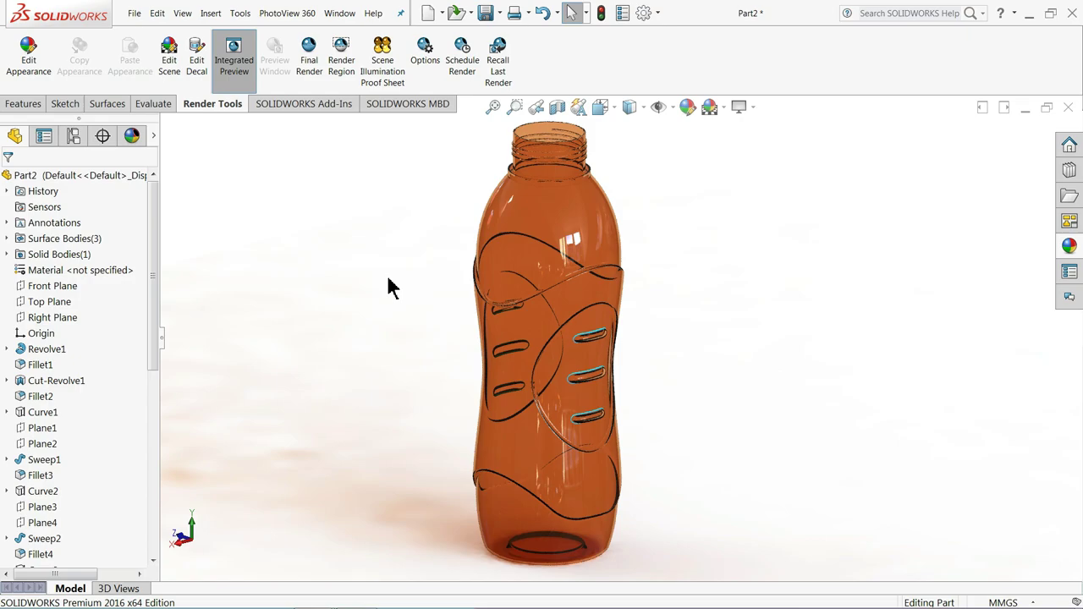
- Save As 'Bottle' inside a newly created 'Water Bottle' folder on the Desktop
click(499, 13)
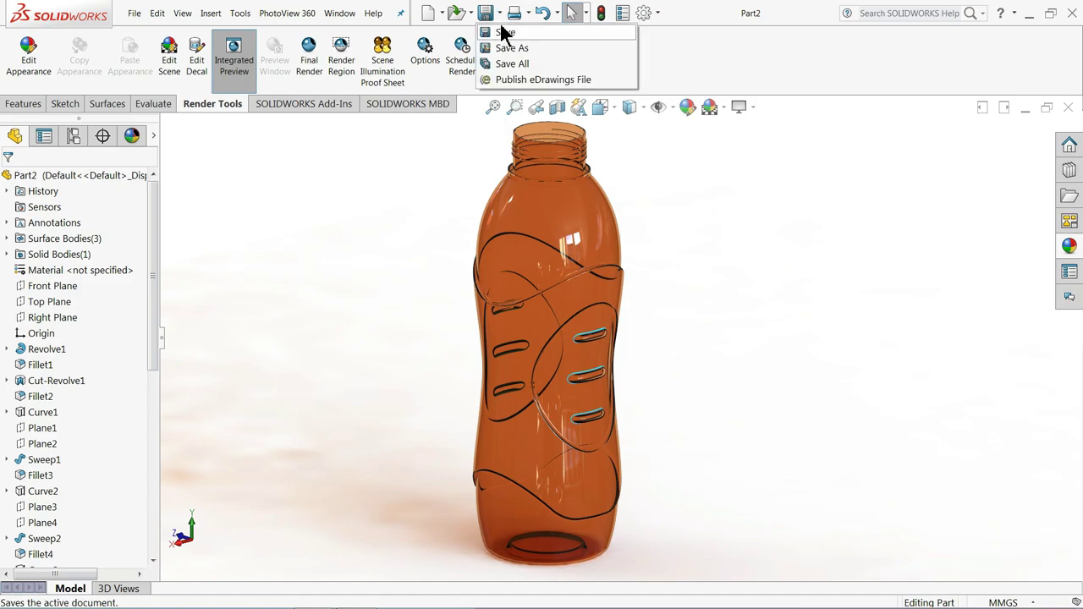
click(502, 48)
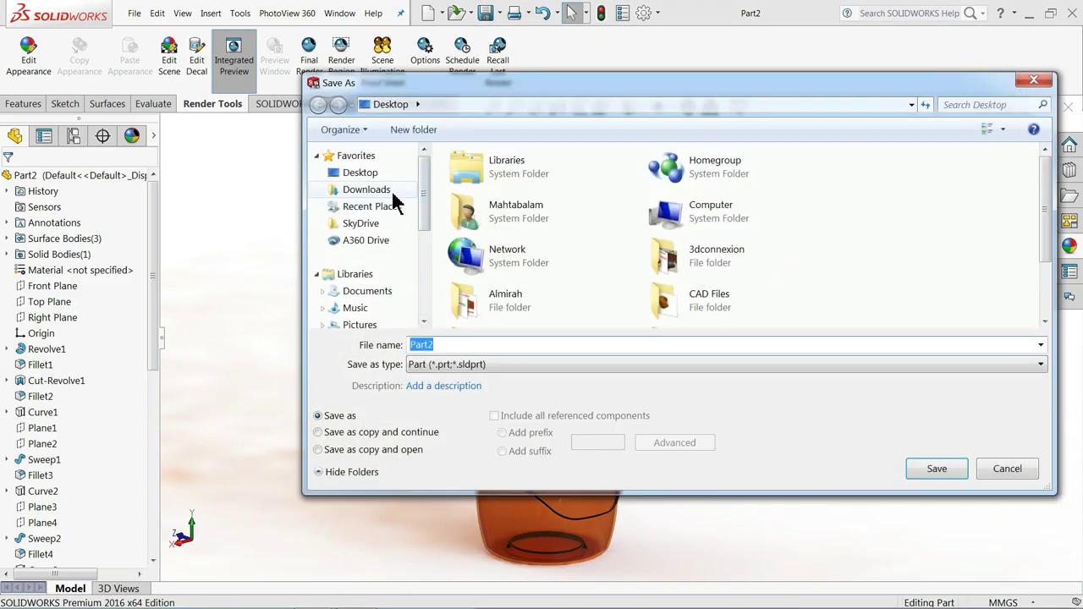
click(428, 131)
text(Water Bottle)
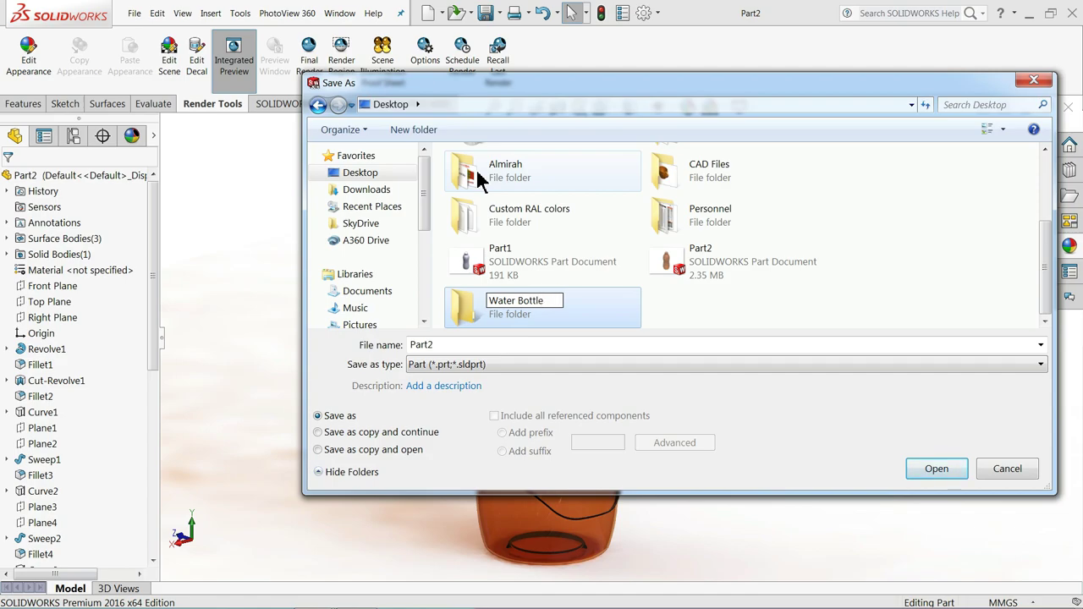
double_click(495, 325)
text(Bottle)
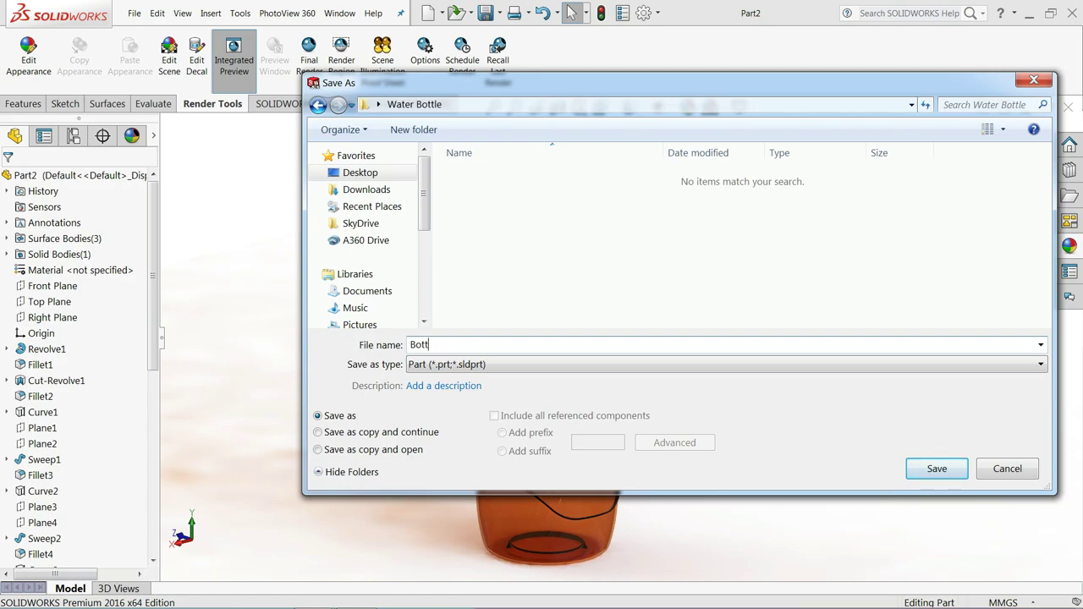
click(926, 478)
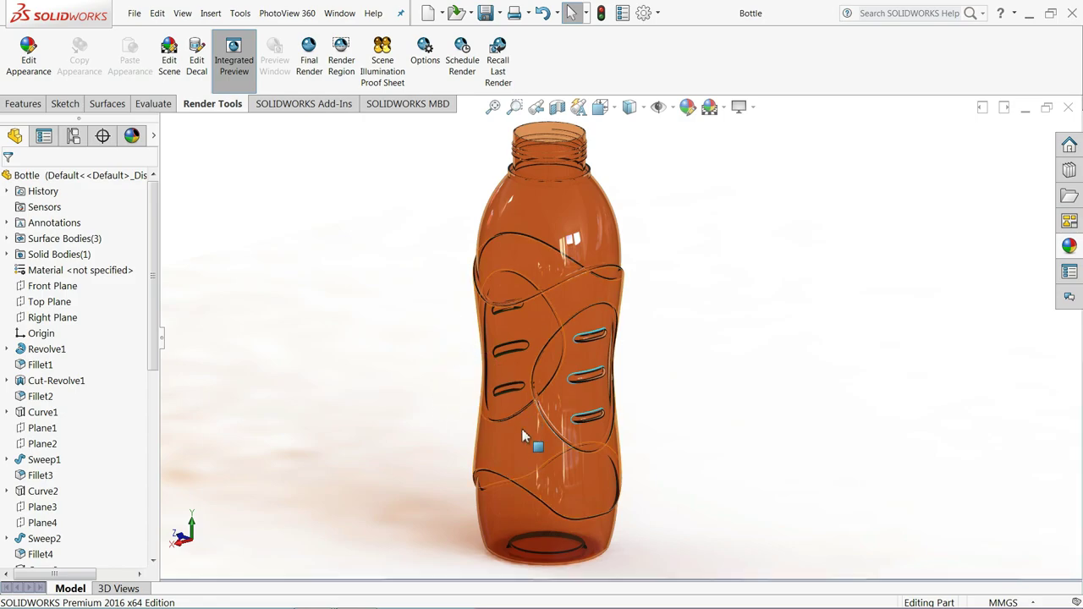
- Turn off Integrated Preview on the rendered bottle and show the Features commands
mouse_move(452, 363)
middle_down()
mouse_move(657, 358)
mouse_move(512, 375)
mouse_move(423, 370)
mouse_move(470, 370)
mouse_move(406, 321)
middle_up()
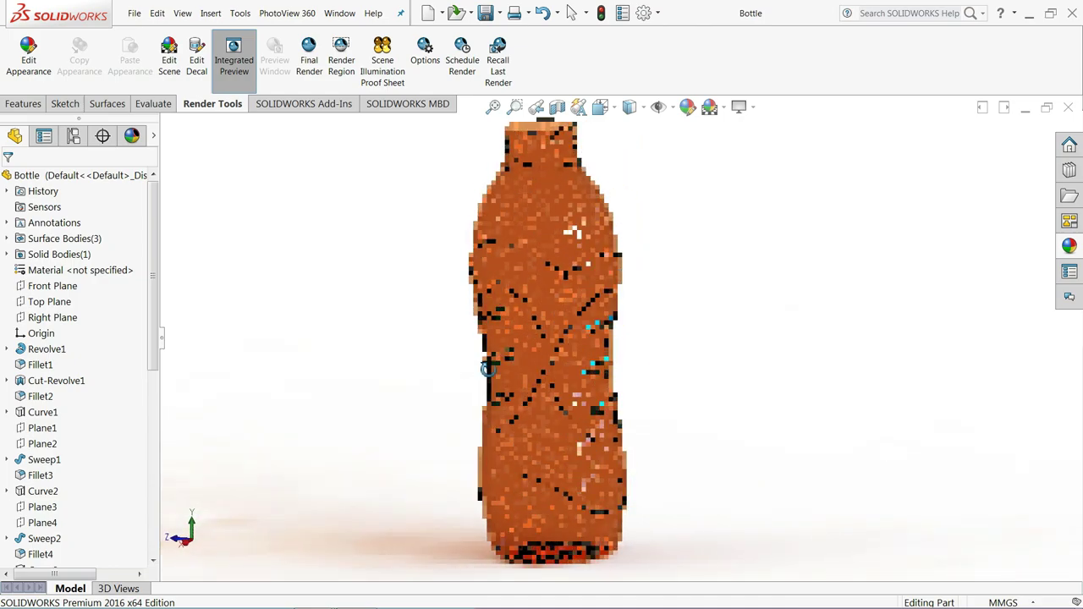
click(243, 68)
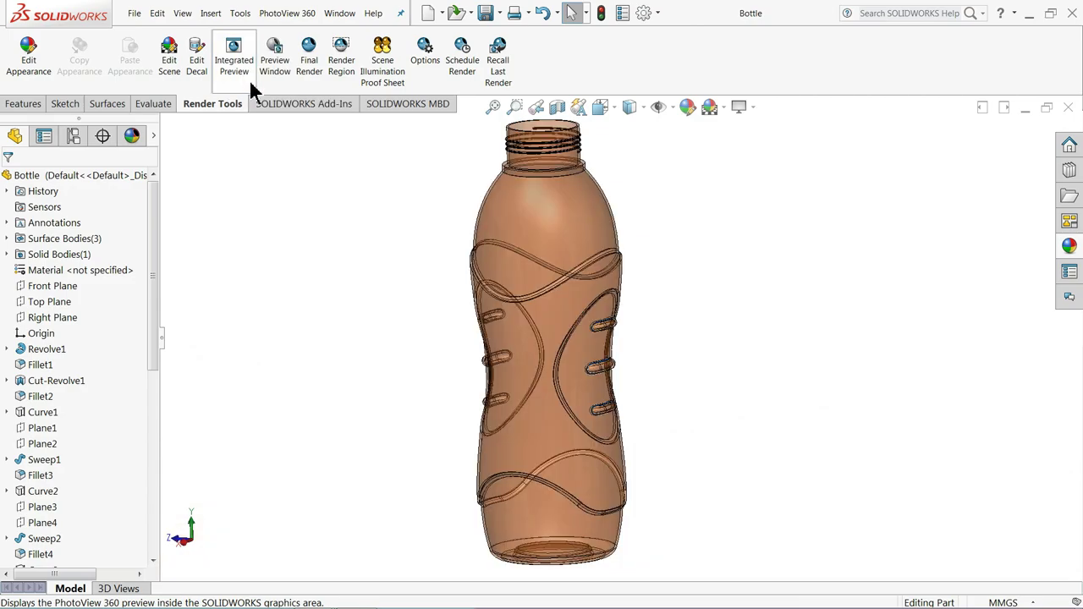
mouse_move(374, 266)
middle_down()
mouse_move(348, 259)
mouse_move(336, 276)
middle_up()
click(15, 105)
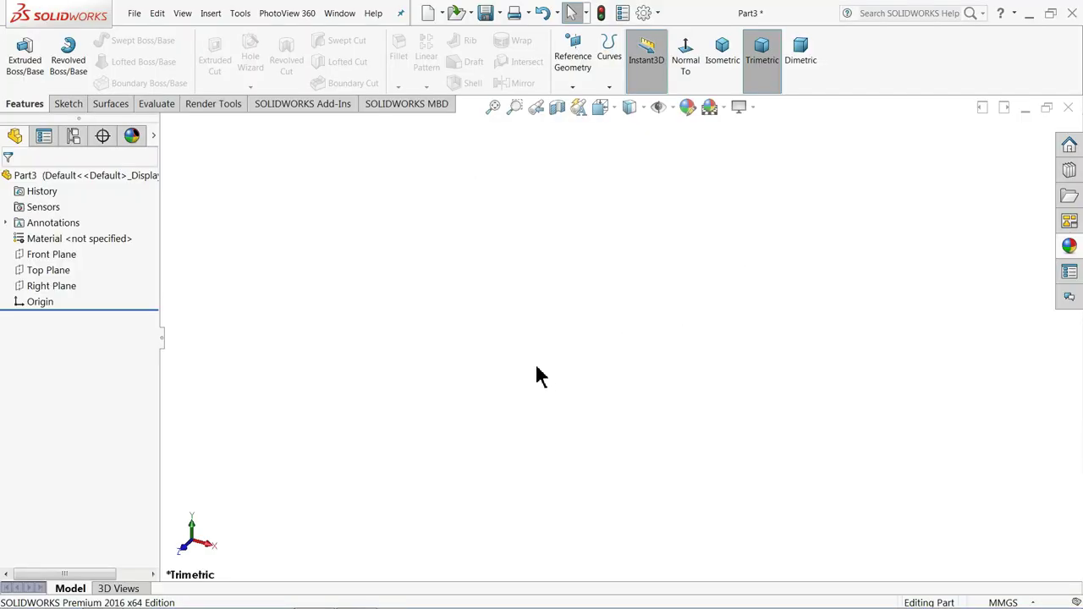
- Sketch a 51 mm diameter circle at the origin on the Front Plane
click(32, 256)
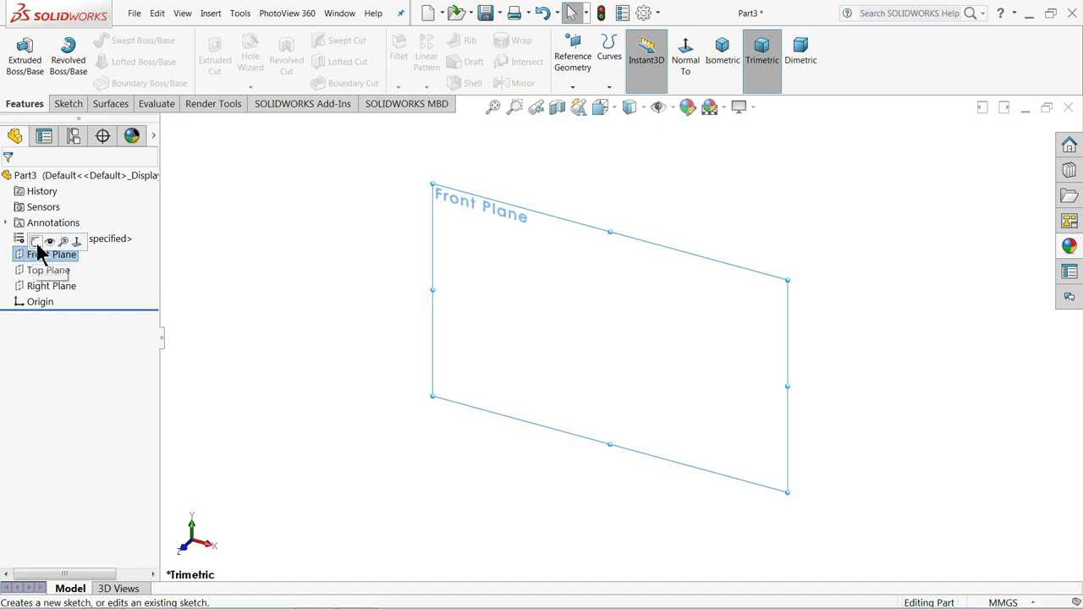
click(37, 243)
click(121, 40)
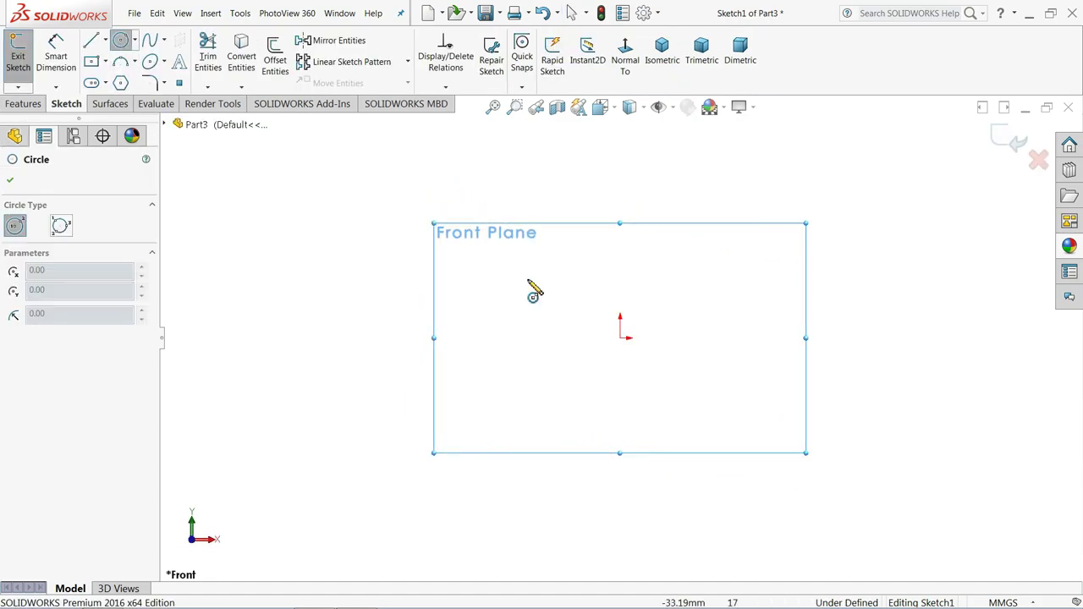
click(621, 339)
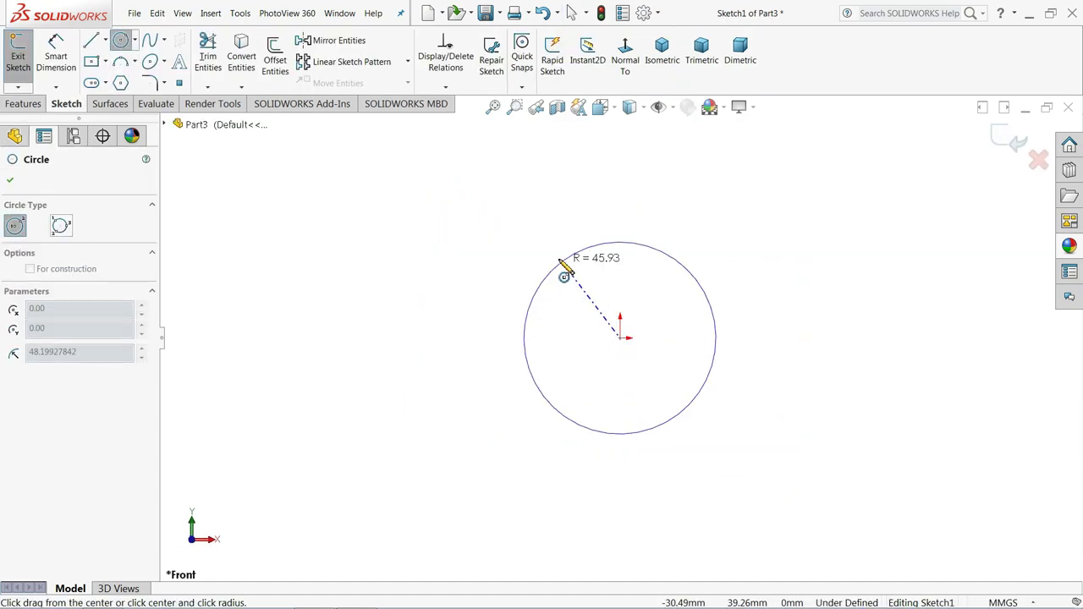
click(504, 217)
click(56, 68)
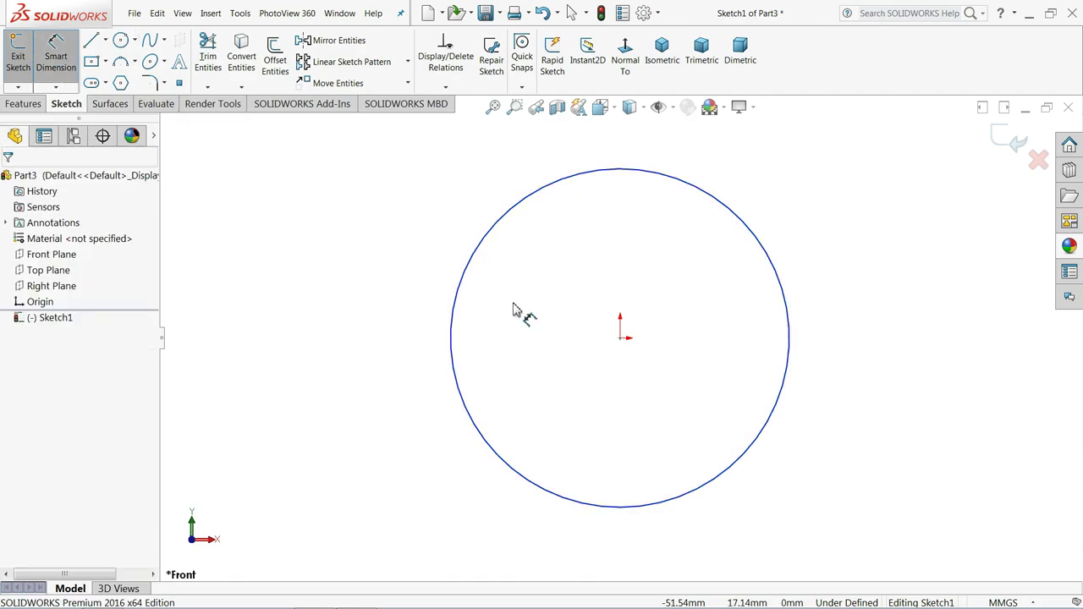
click(455, 306)
click(393, 306)
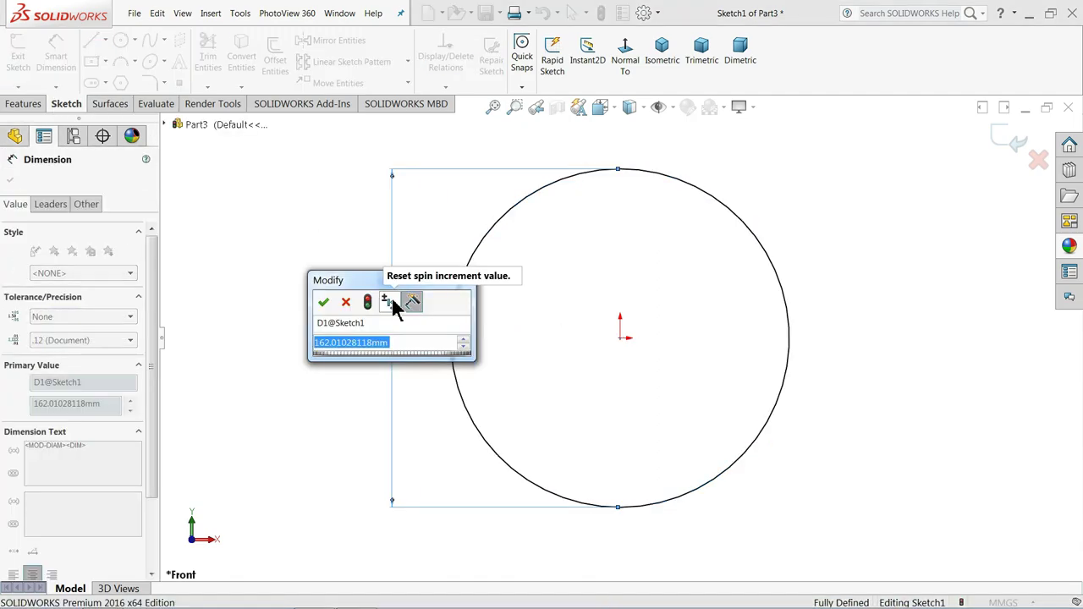
text(51)
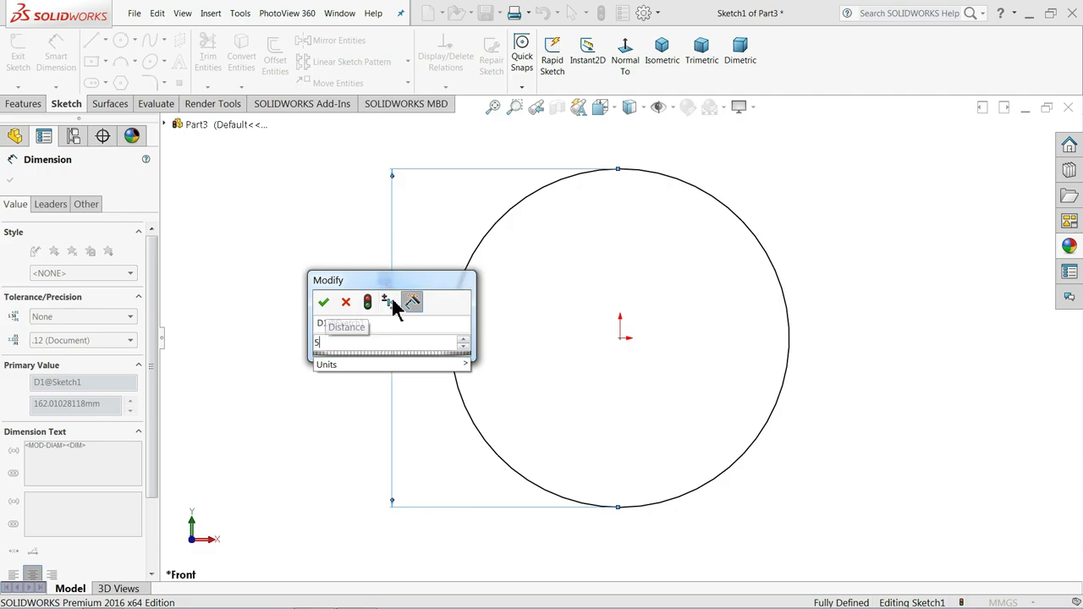
key(Return)
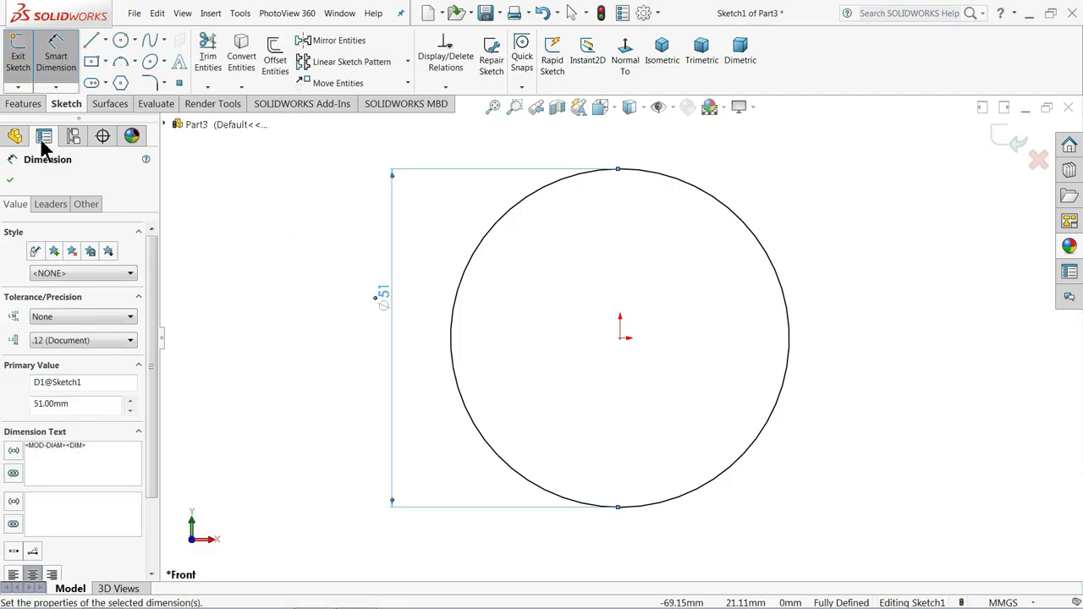
- Extrude the circle 24 mm with a Mid Plane end condition
click(23, 103)
click(24, 55)
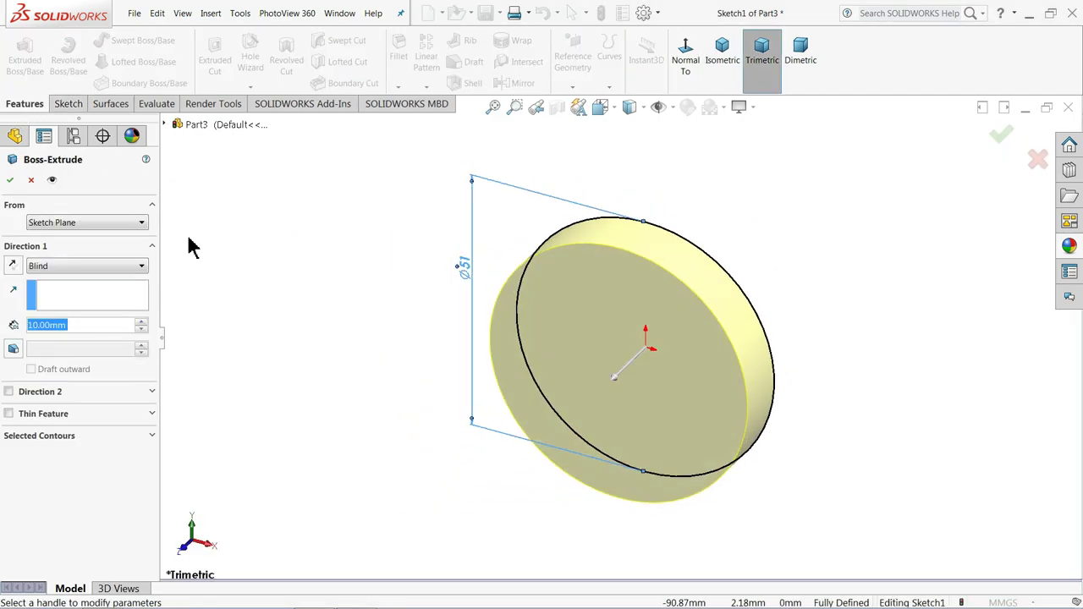
text(24)
key(Return)
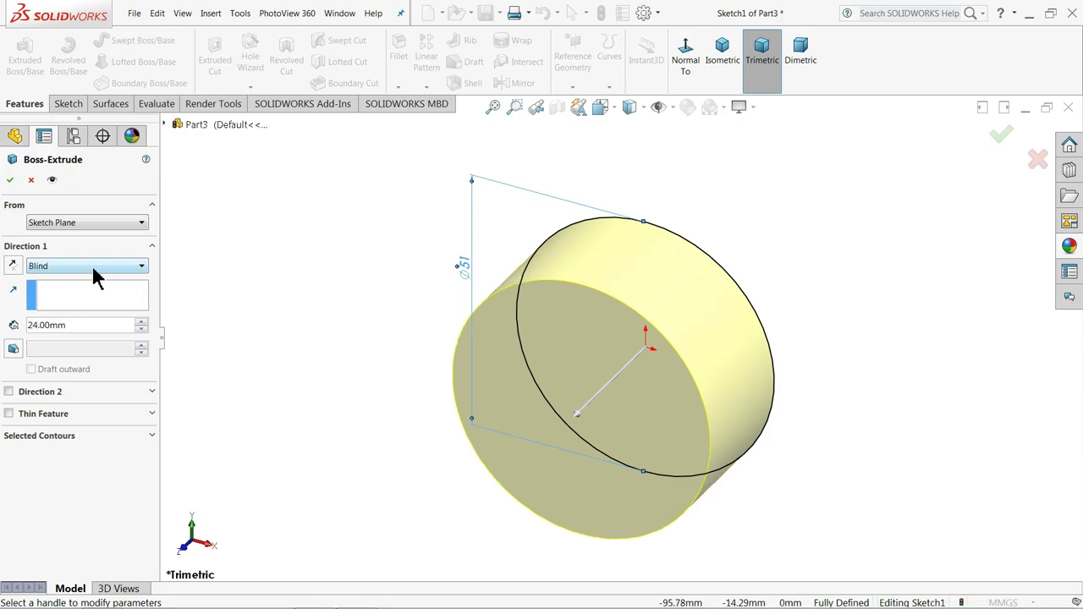
click(93, 267)
click(51, 342)
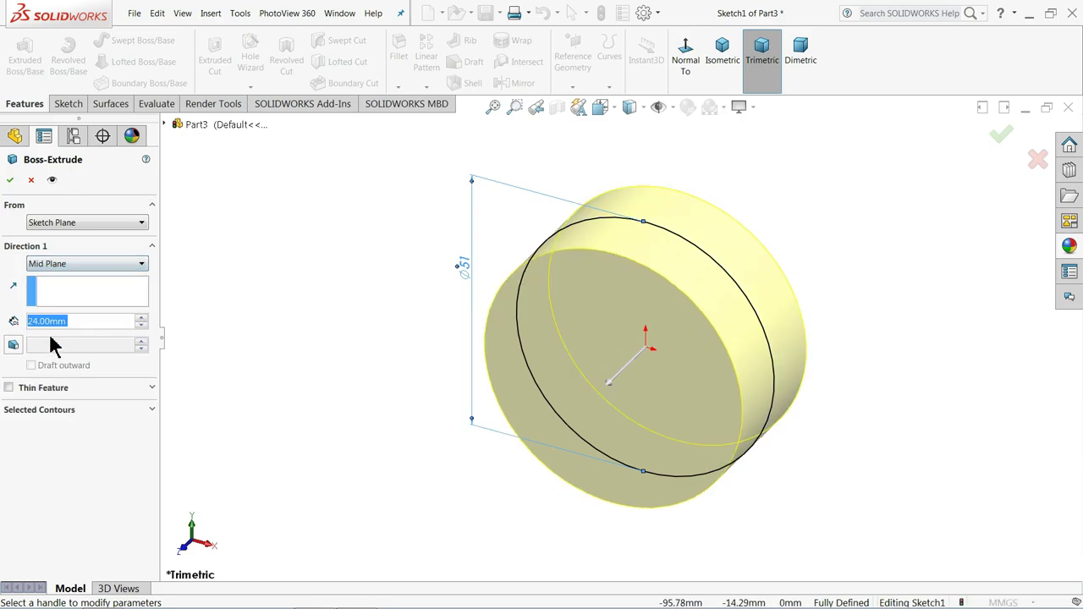
click(10, 185)
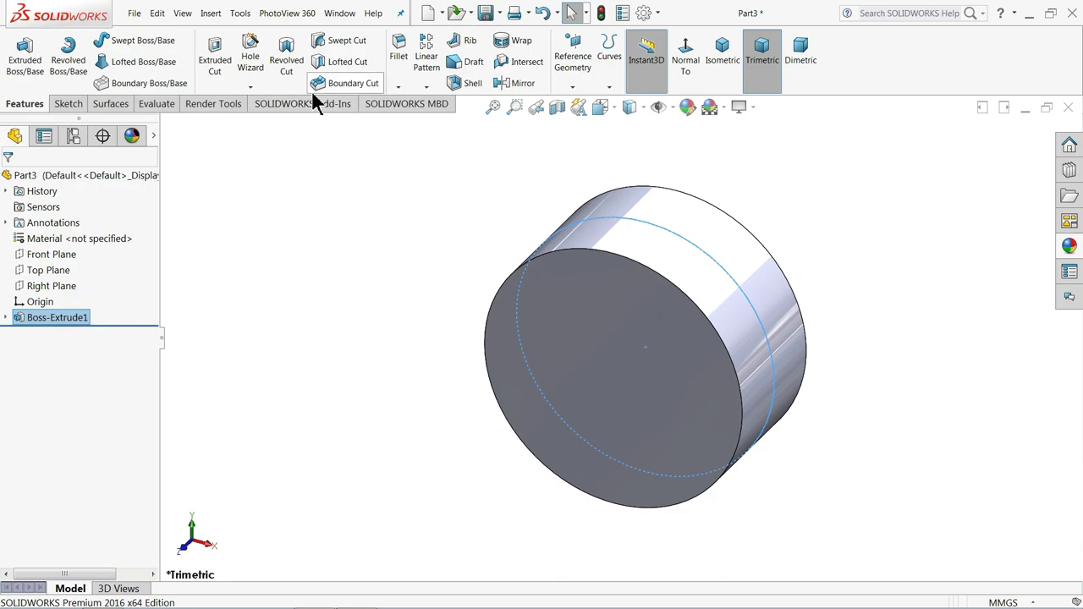
- Shell the cylinder to 2 mm walls, removing its front face
click(468, 82)
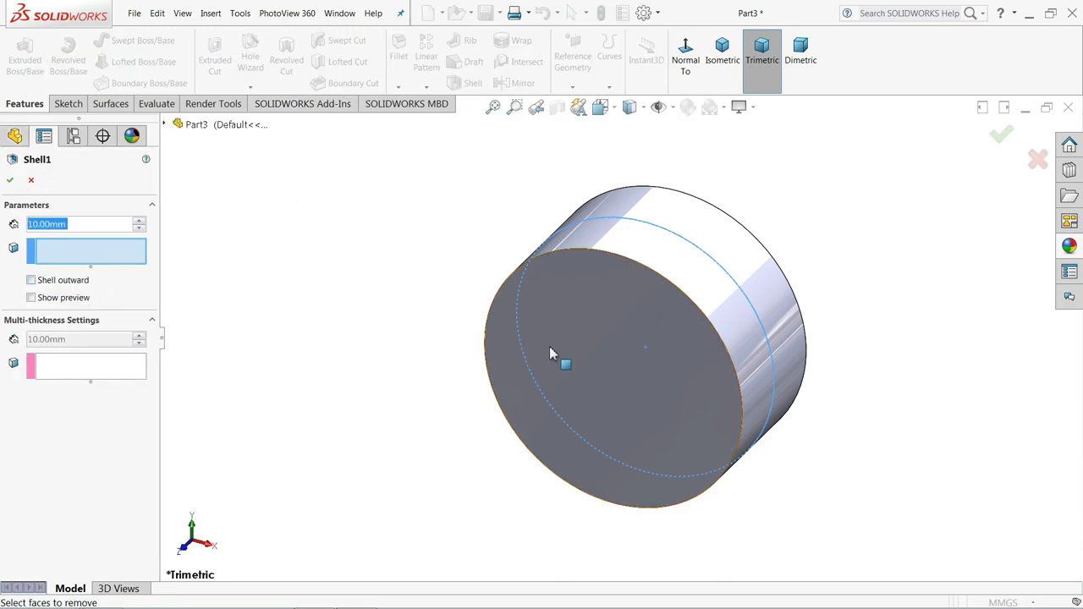
click(639, 335)
drag(83, 230, 11, 223)
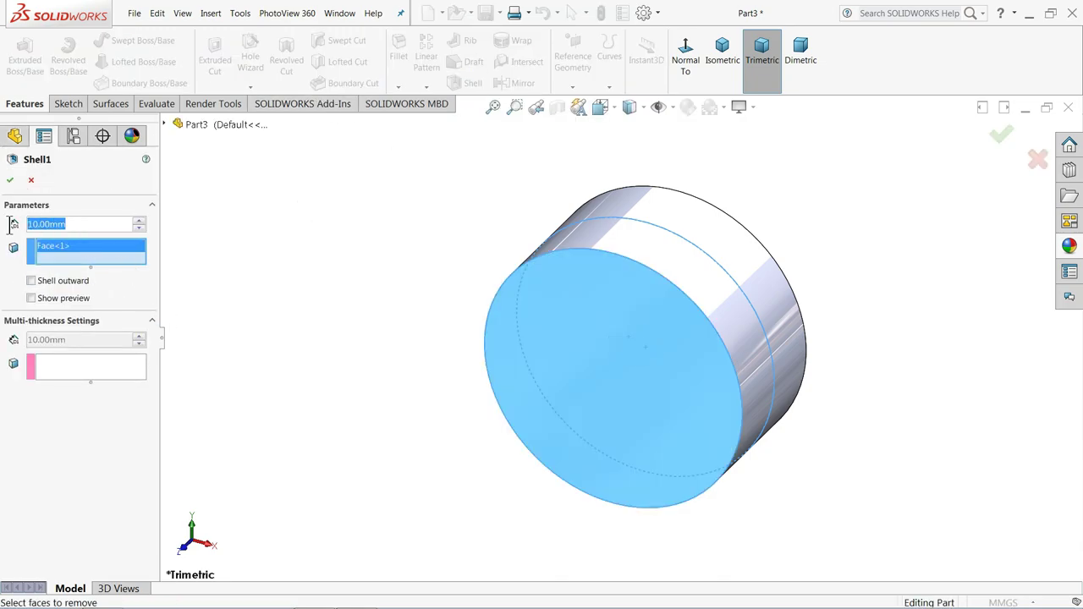
text(2)
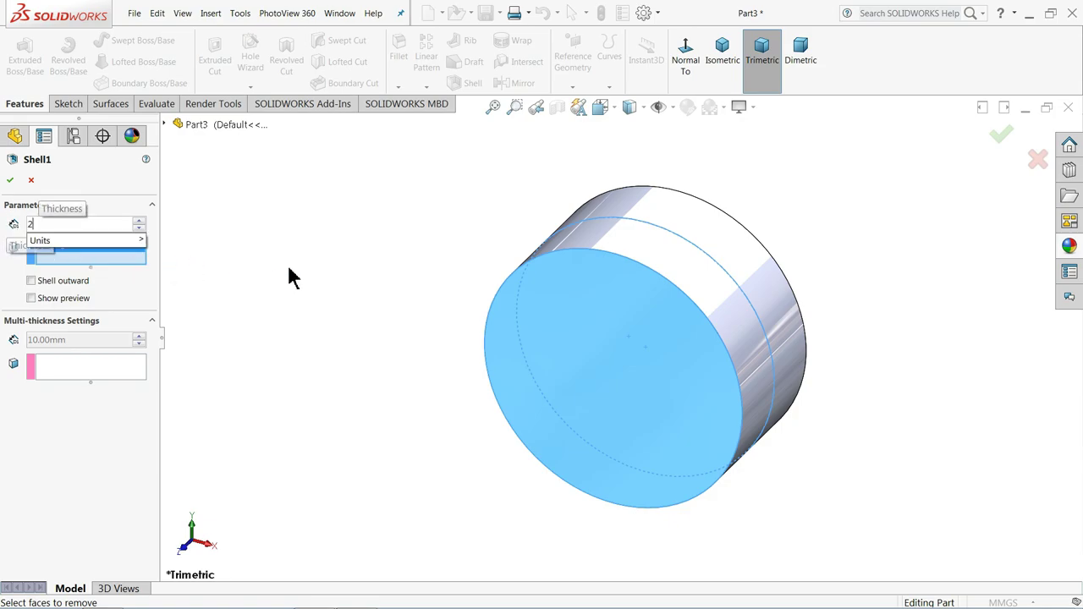
click(10, 180)
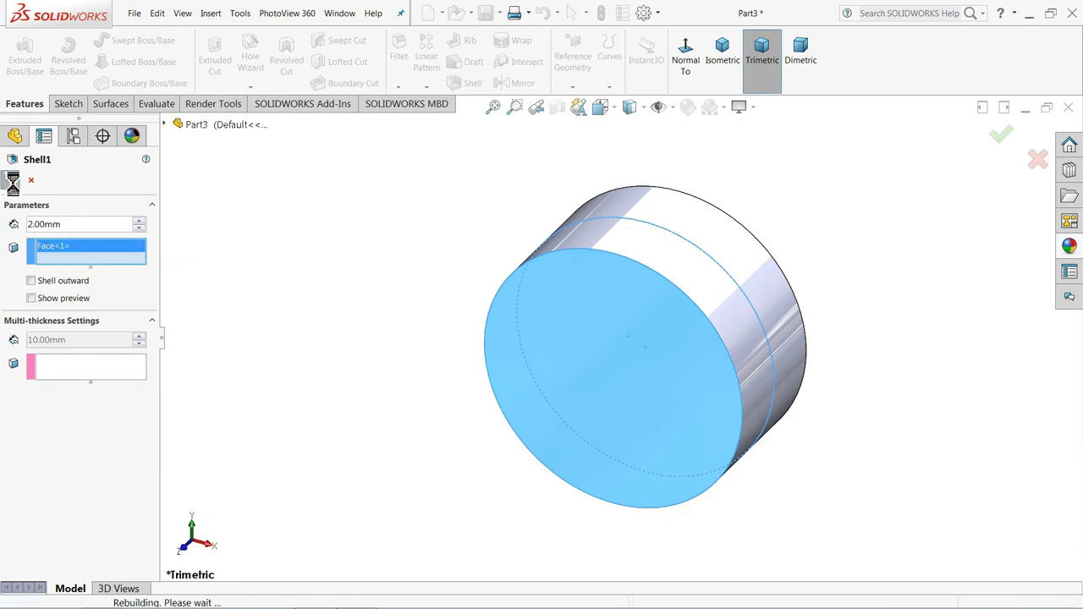
middle_drag(355, 351, 362, 326)
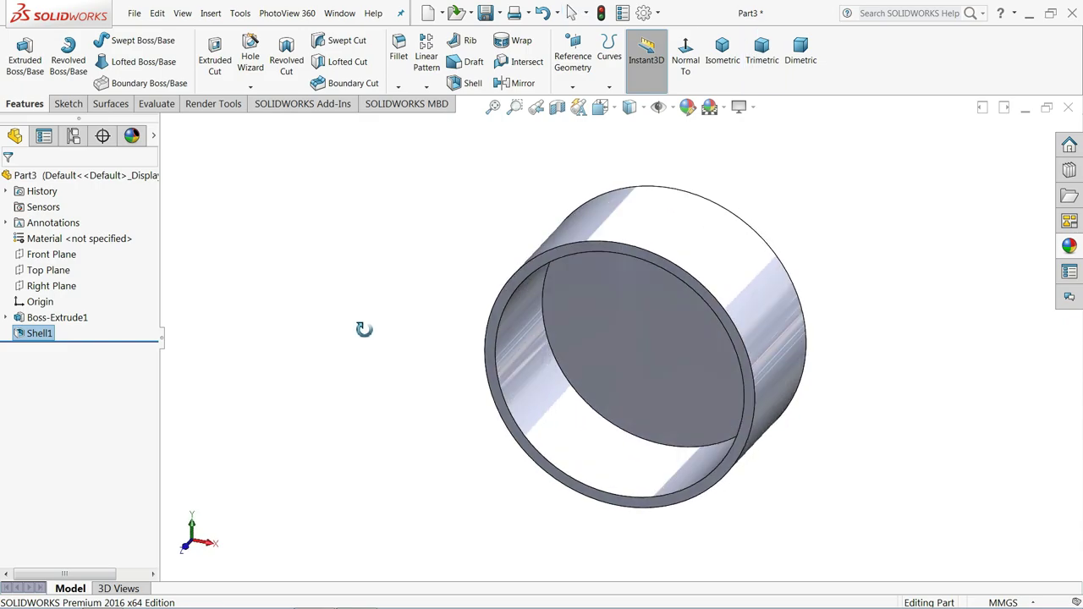
- On the Top Plane, draw a rectangle of lines off the part's right edge
click(30, 271)
click(34, 258)
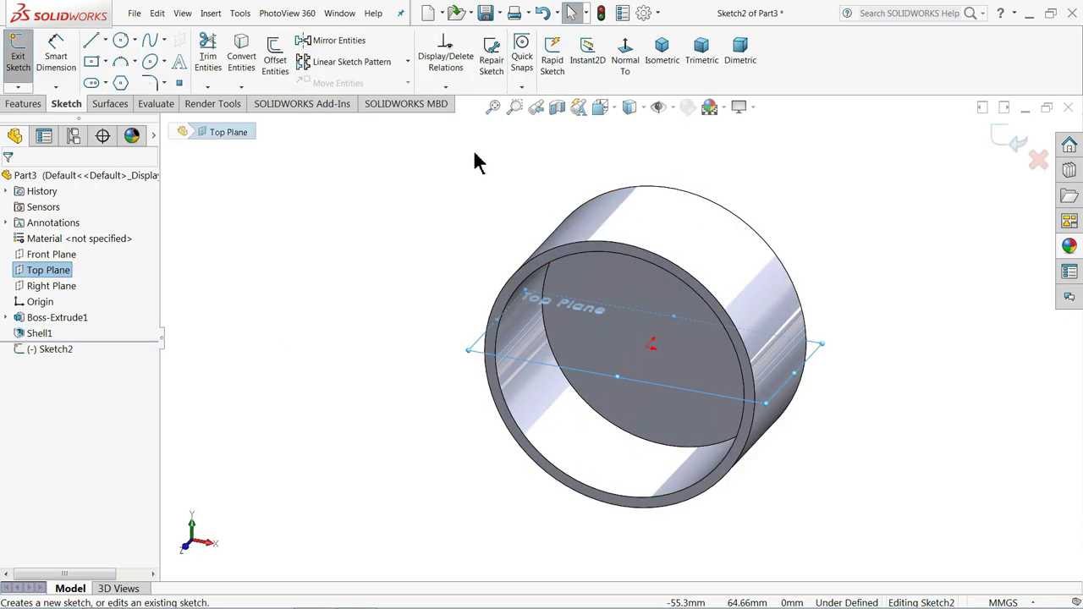
click(624, 66)
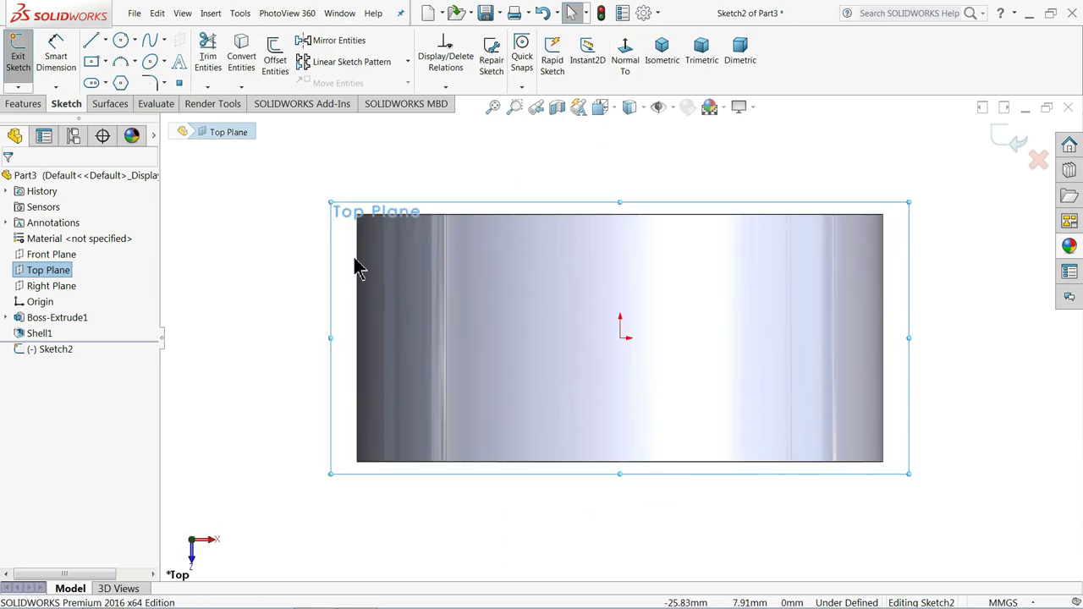
click(91, 44)
scroll(846, 393, up, 2)
scroll(779, 435, down, 3)
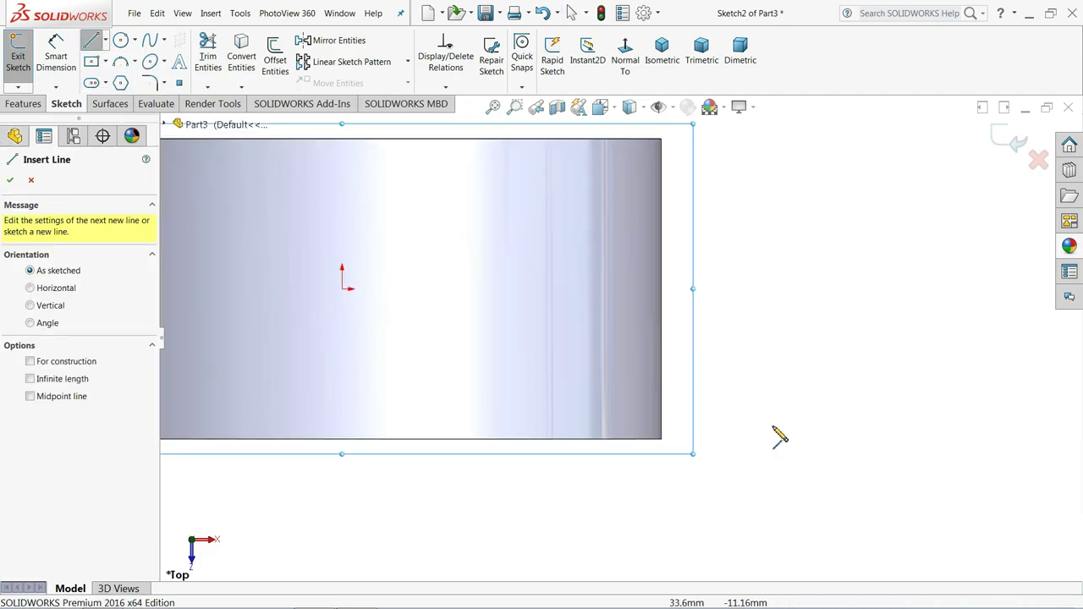
click(662, 440)
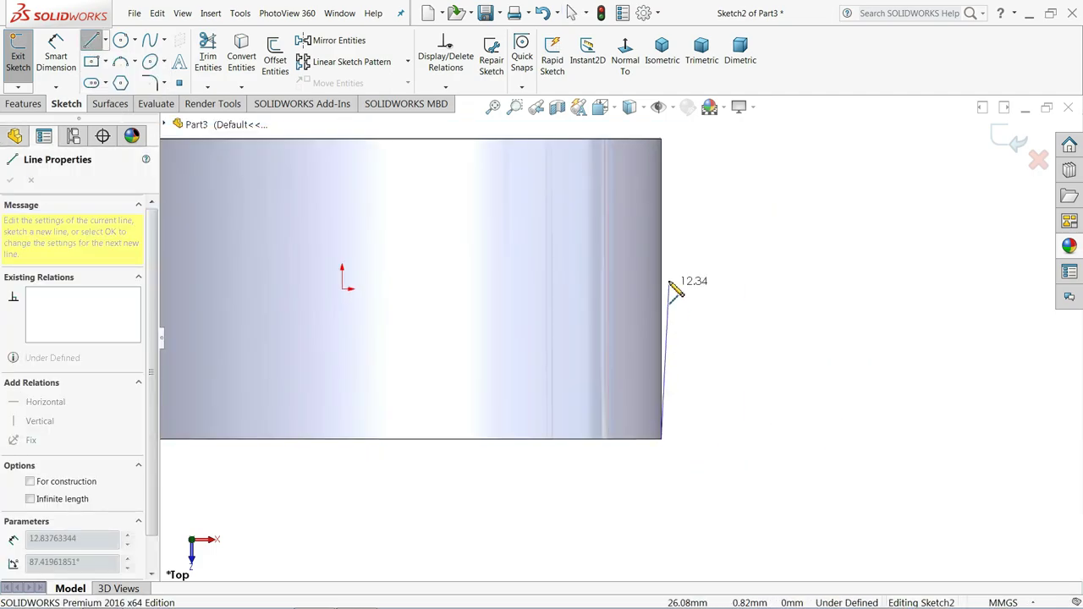
click(662, 216)
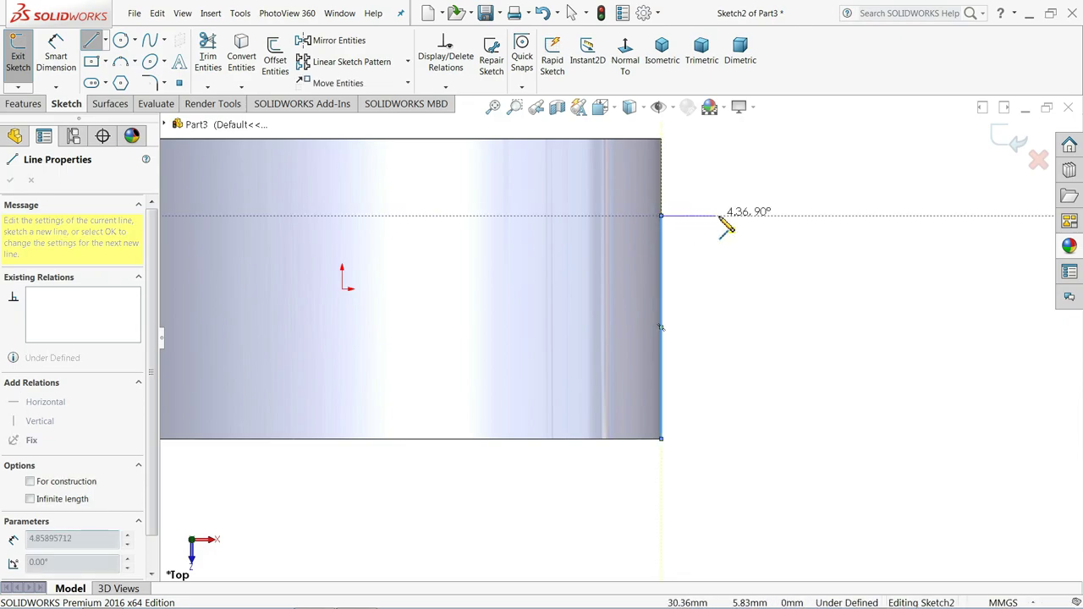
click(770, 216)
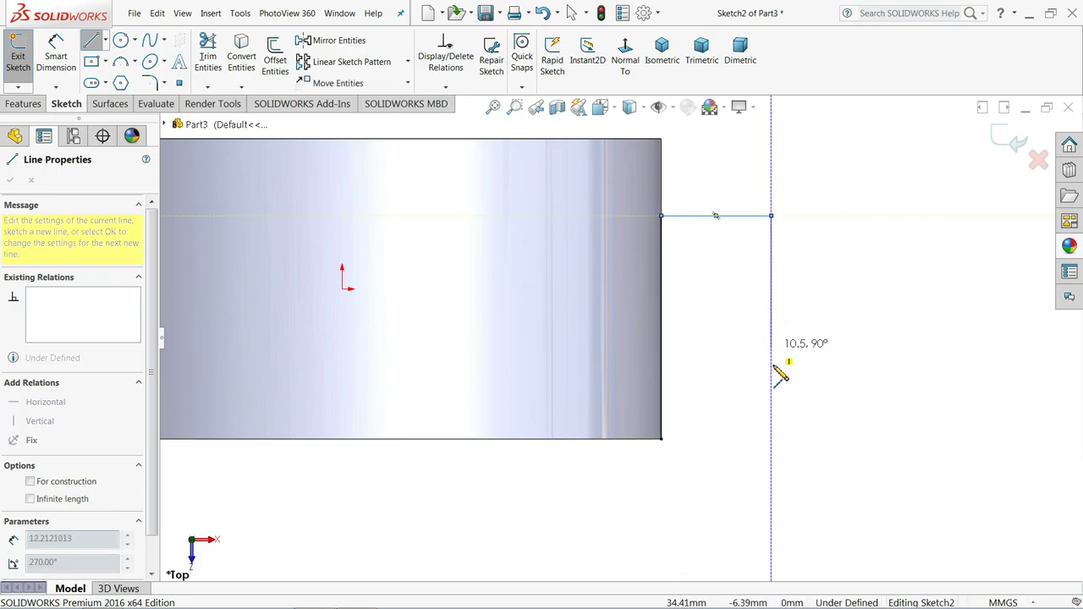
click(770, 438)
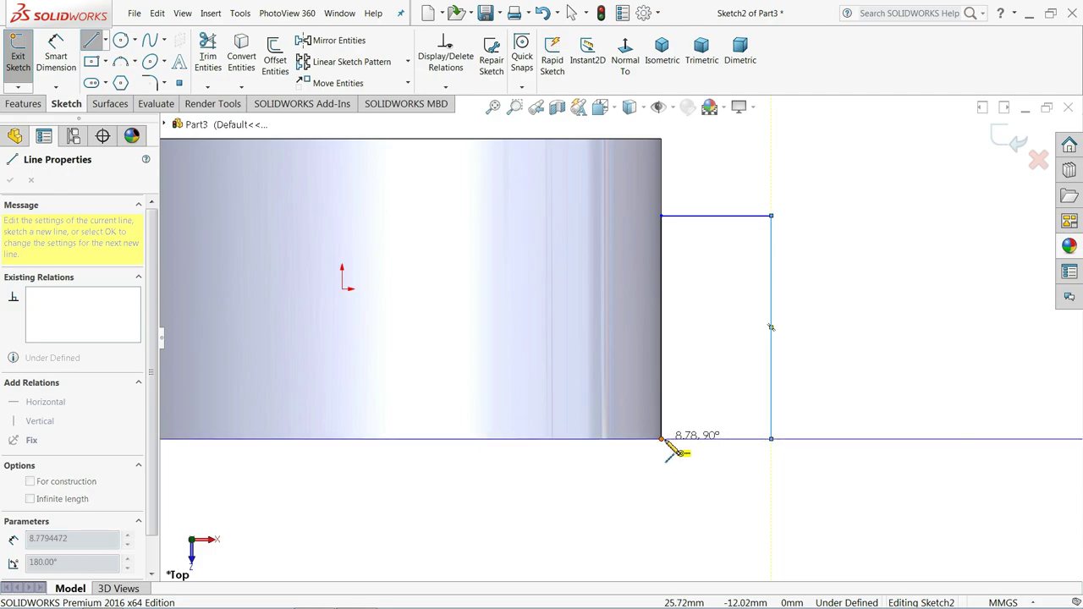
click(661, 438)
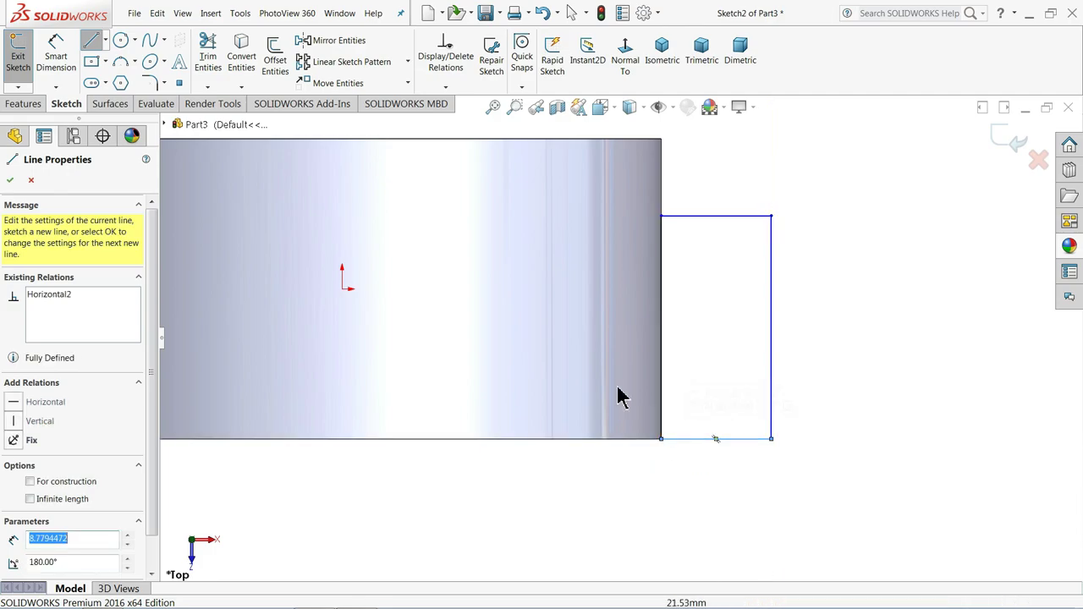
- Dimension the rectangle 10 mm wide and 20 mm tall
click(54, 57)
click(710, 448)
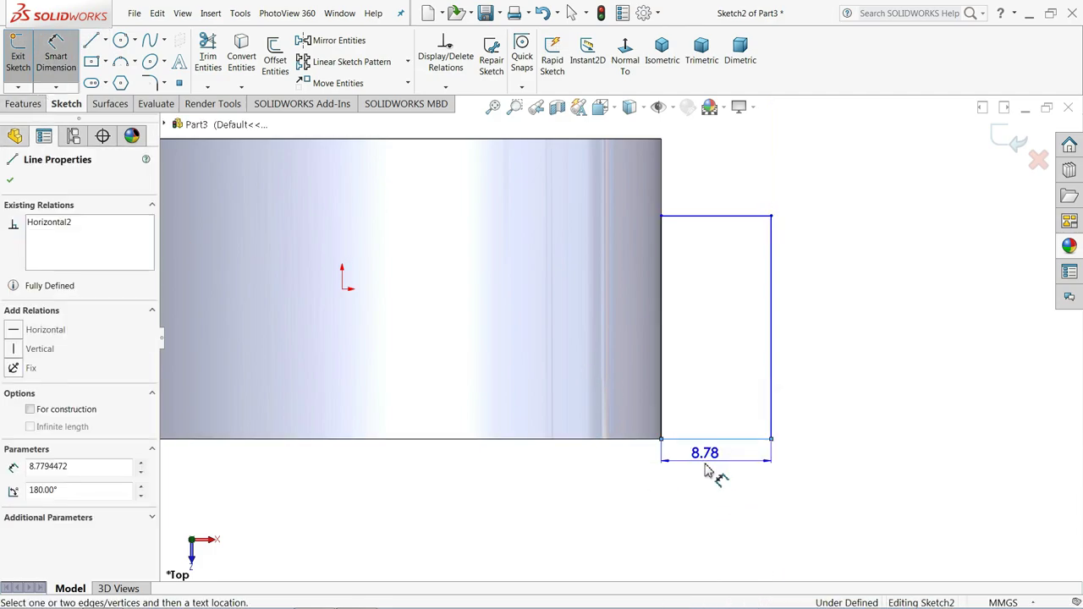
click(699, 541)
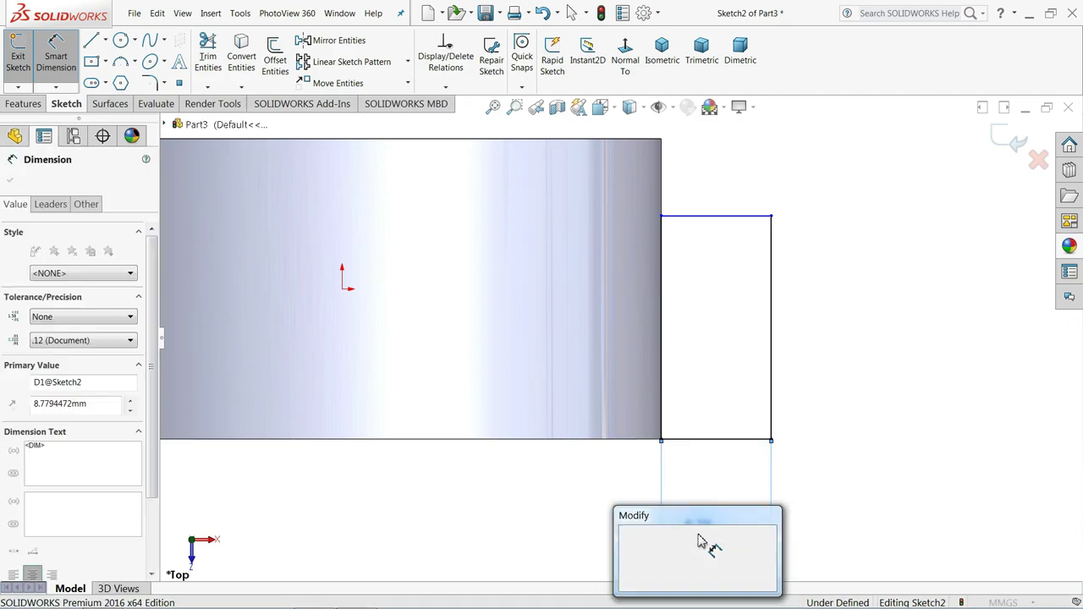
text(10)
key(Return)
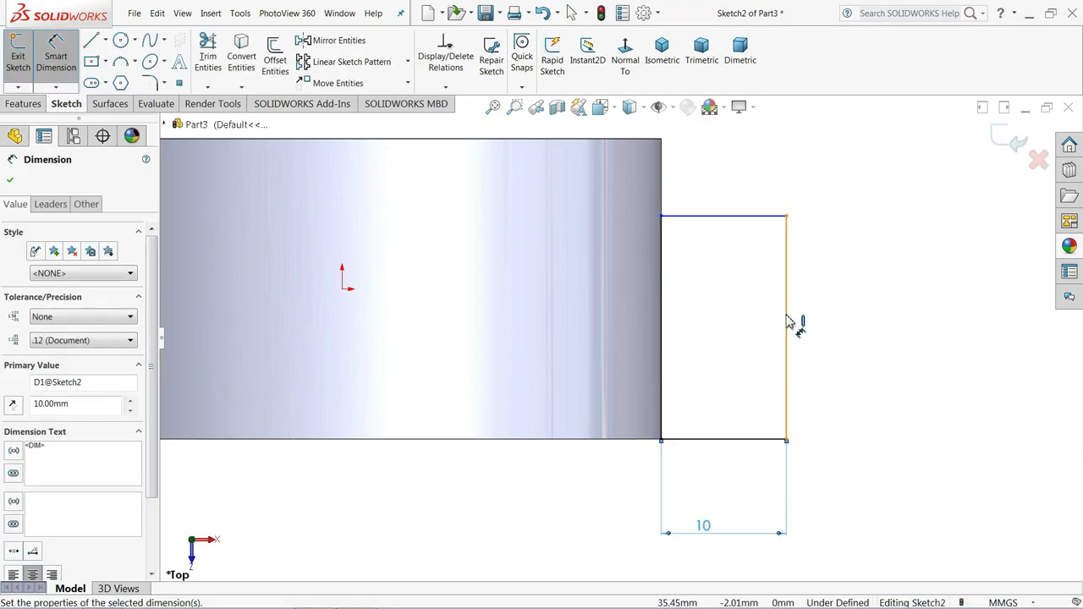
click(787, 325)
click(884, 331)
text(20)
key(Return)
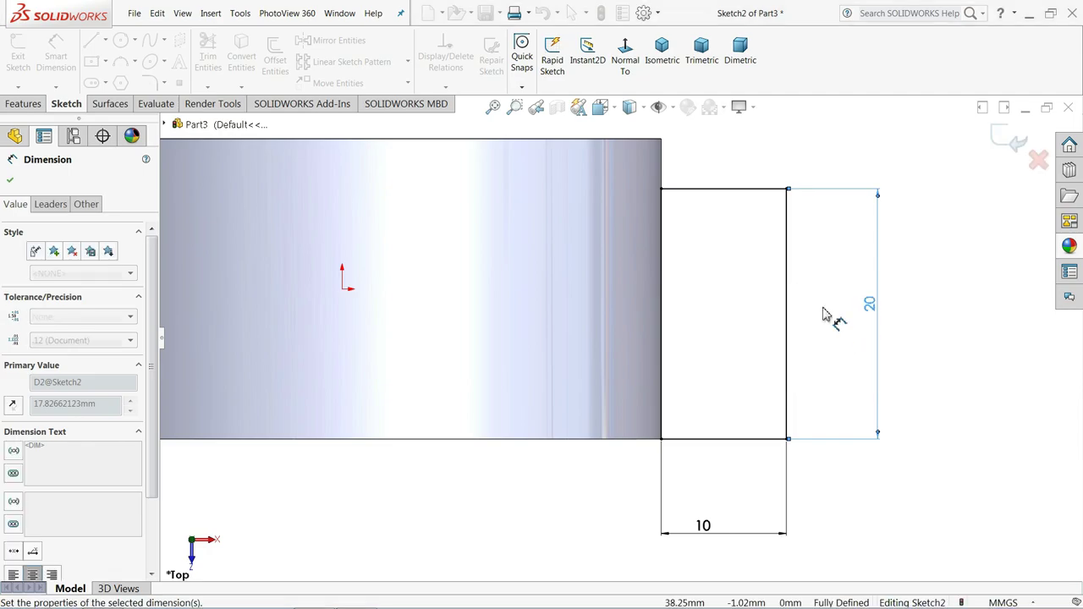
- Round the rectangle's top outer corner with an 8 mm sketch fillet
click(150, 83)
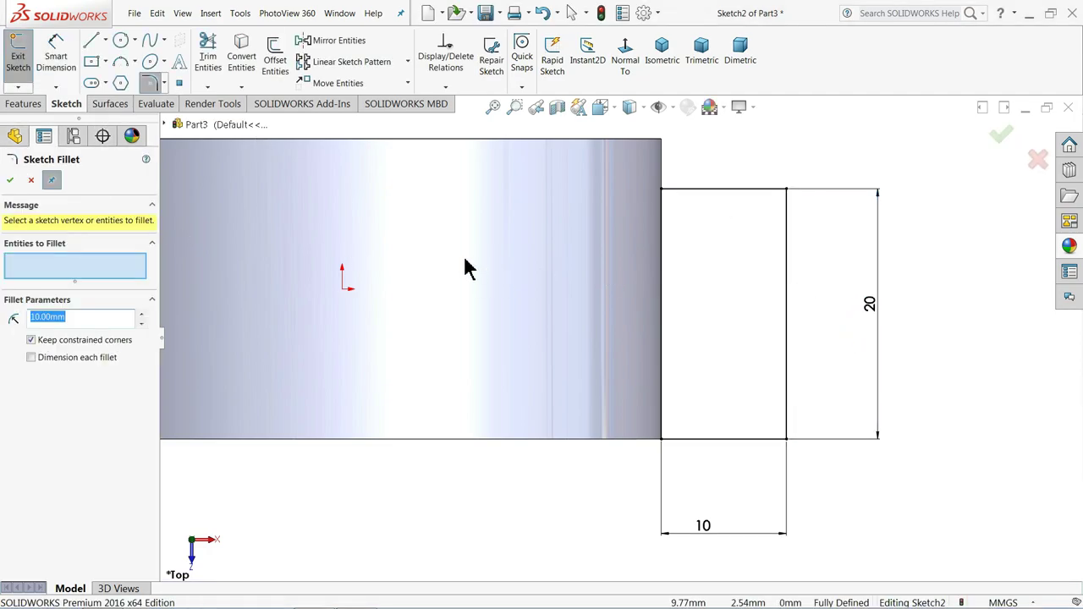
text(8)
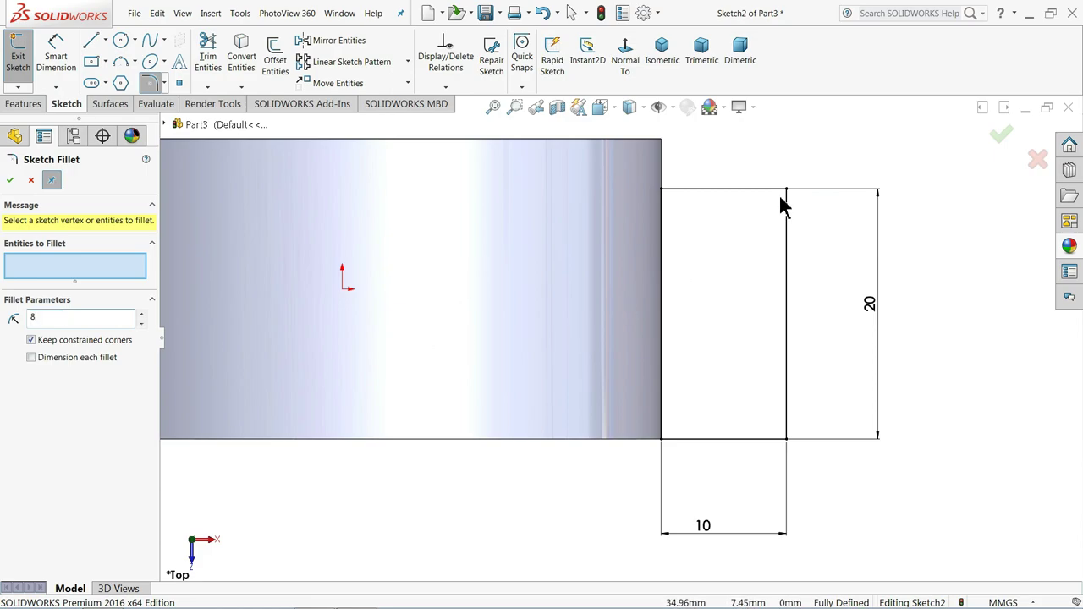
click(787, 190)
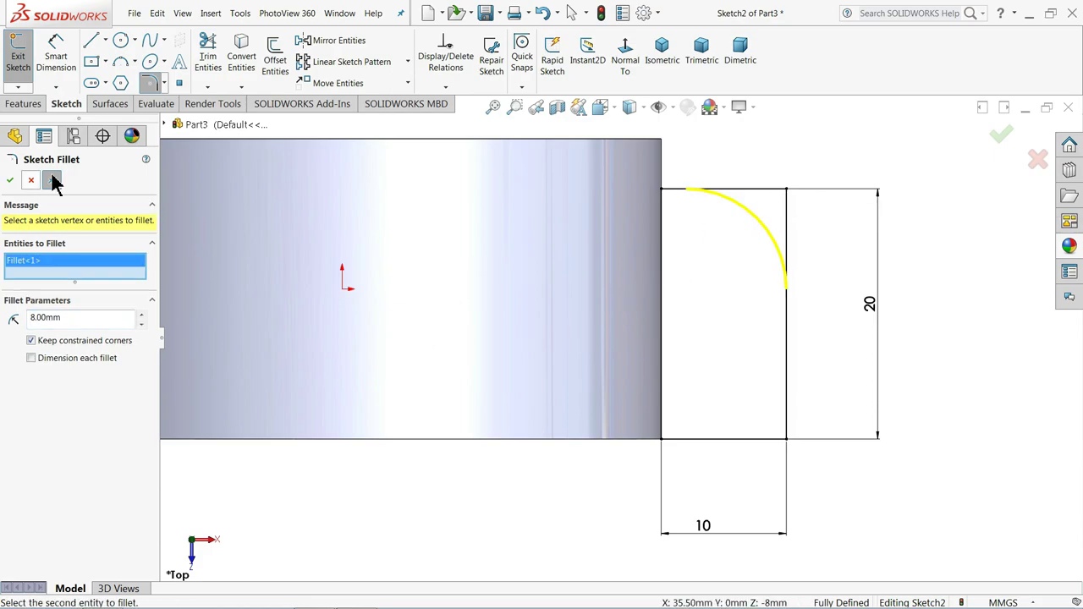
click(8, 176)
click(8, 177)
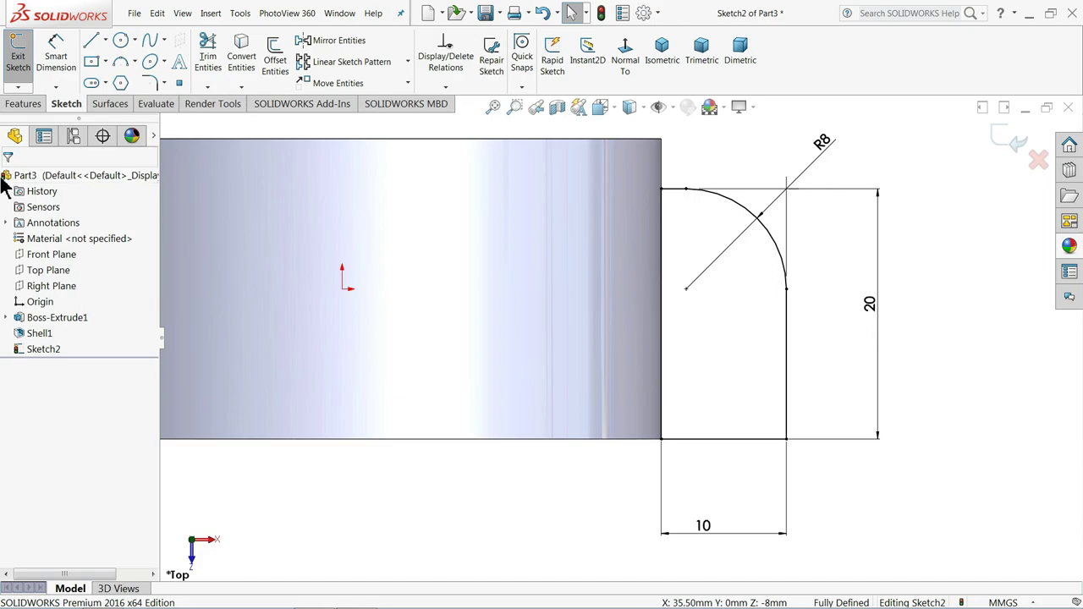
- Extrude the filleted Sketch2 profile 3.5 mm Mid Plane into a side tab
click(23, 105)
click(25, 58)
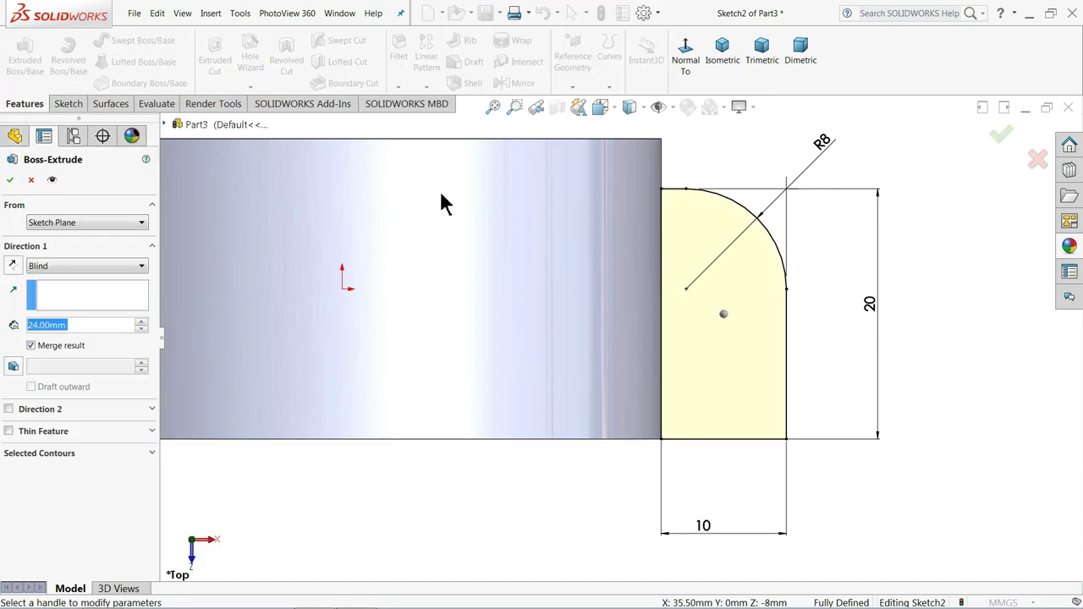
click(37, 267)
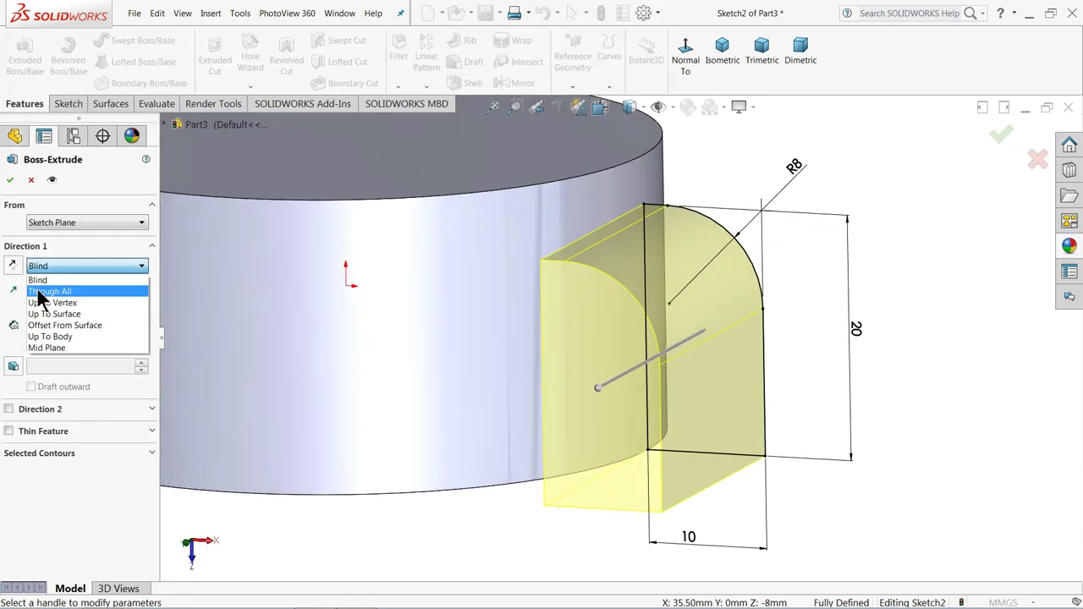
click(39, 348)
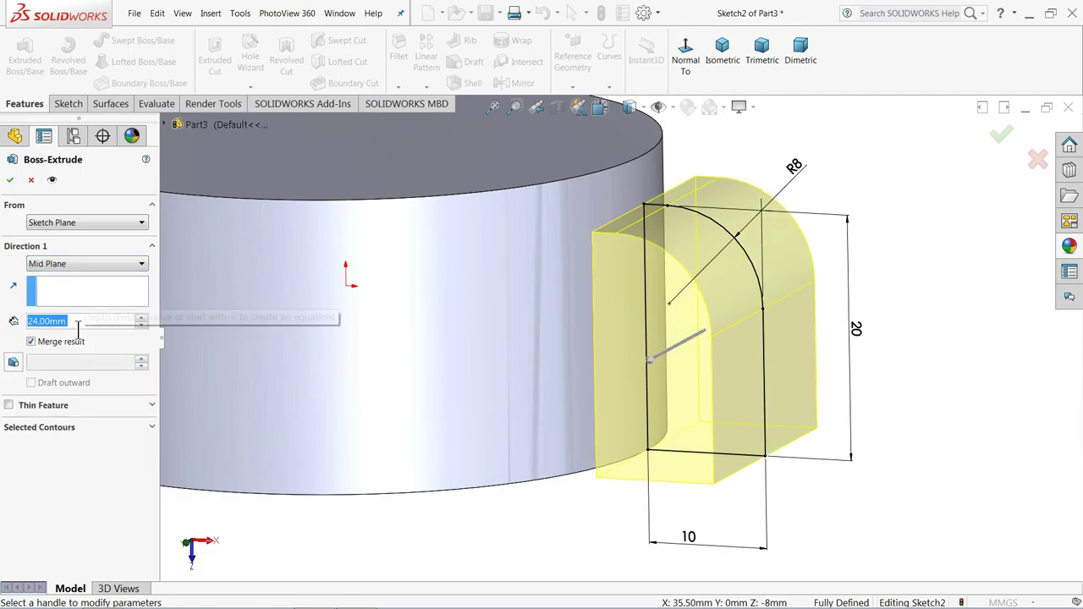
text(3.5)
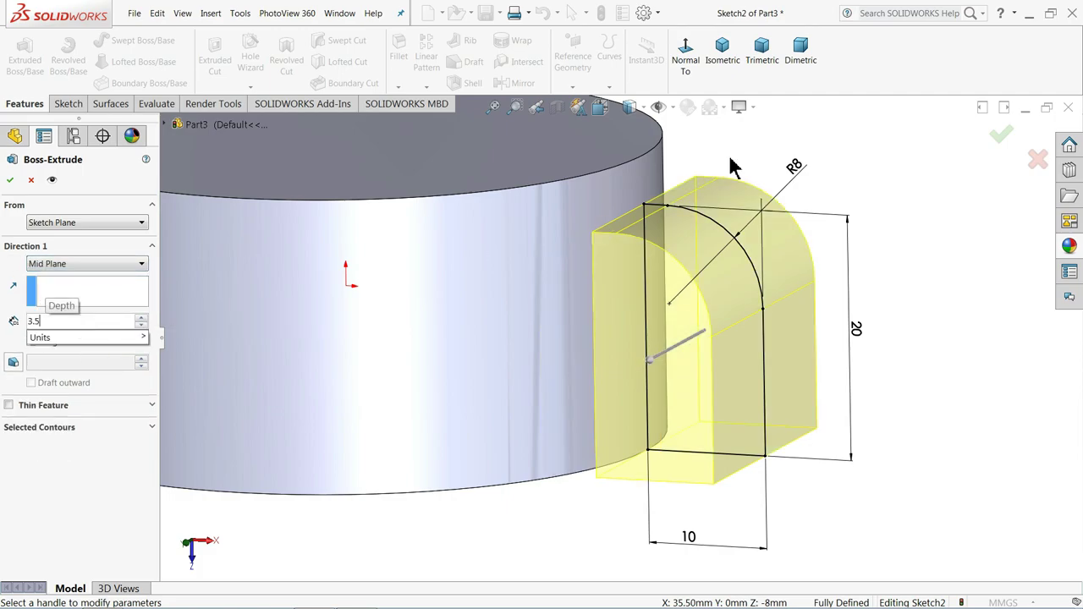
key(Return)
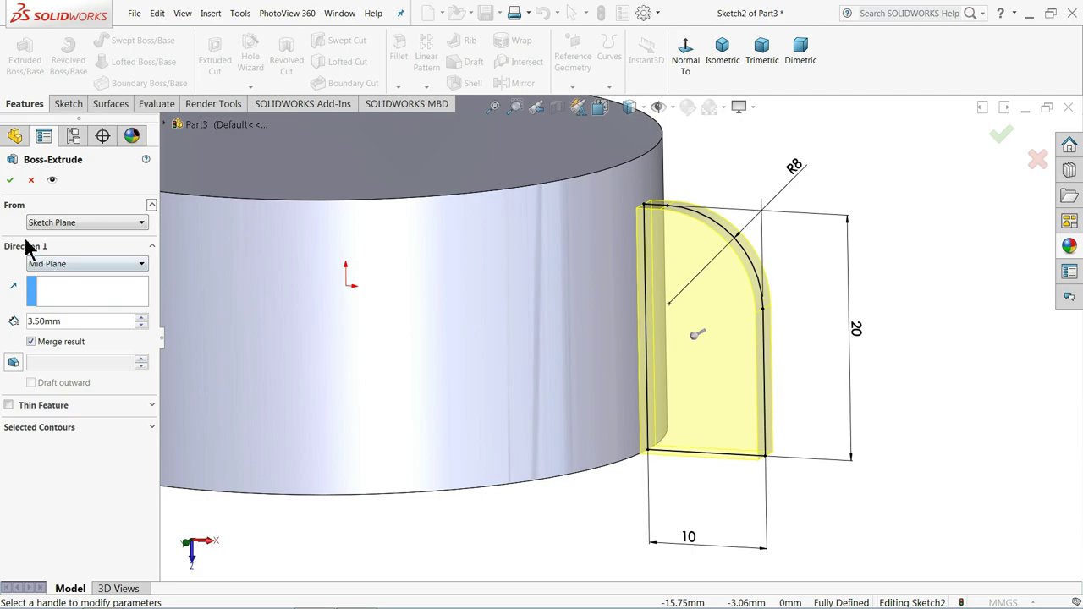
click(10, 181)
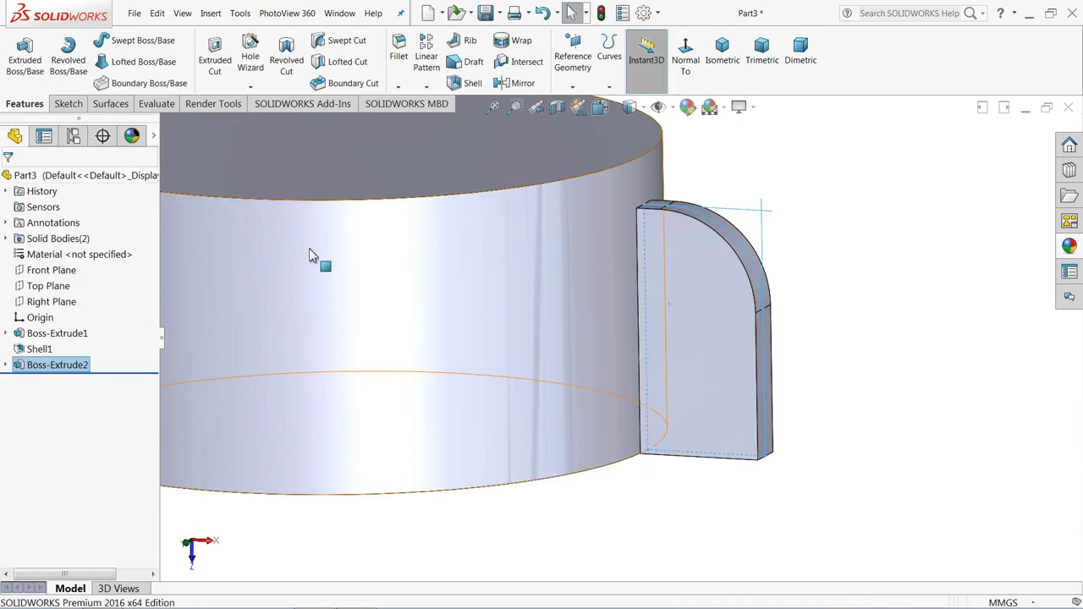
- Add a full round fillet to the tab using its front, top/curved/edge, and back faces
click(398, 51)
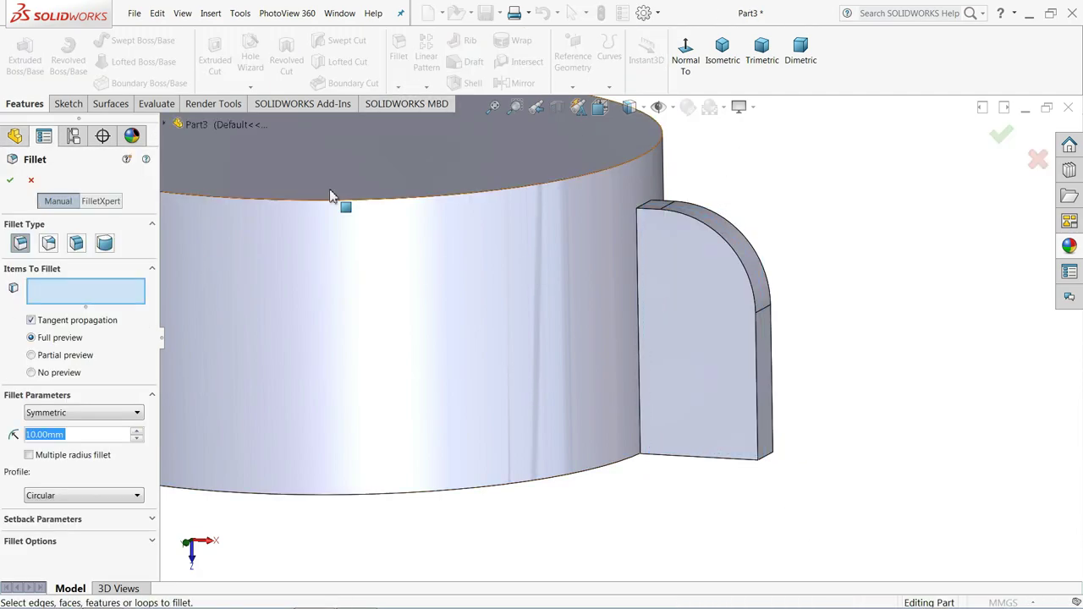
click(105, 244)
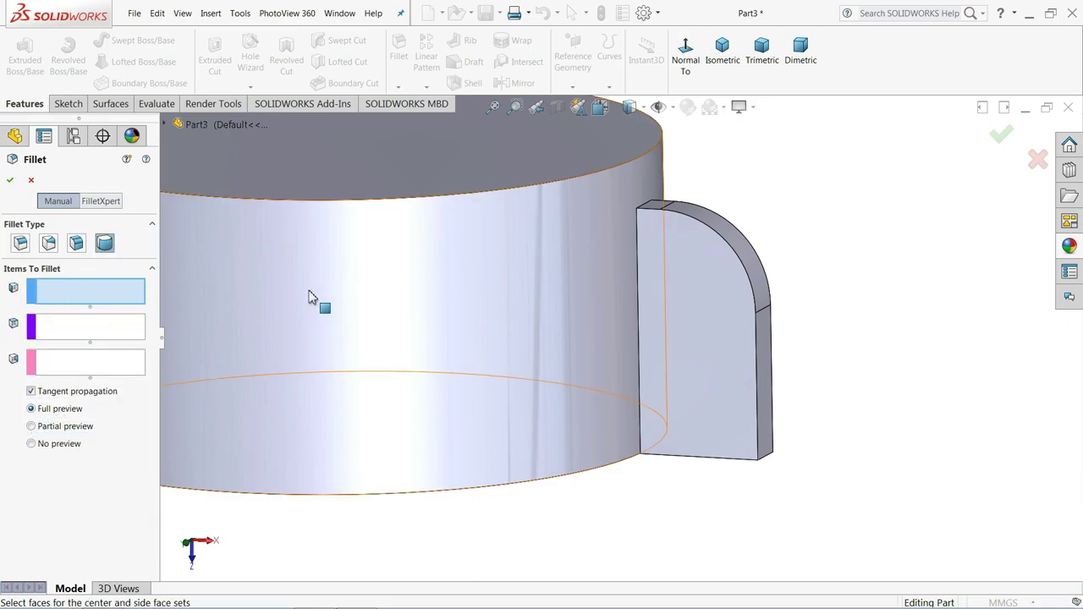
click(681, 271)
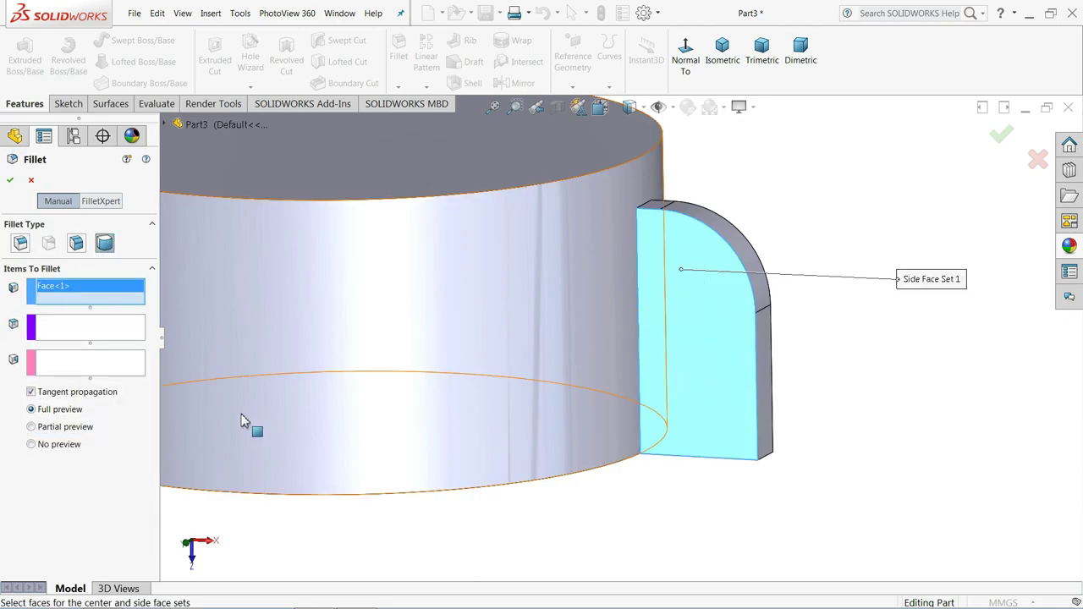
click(99, 336)
scroll(604, 225, down, 5)
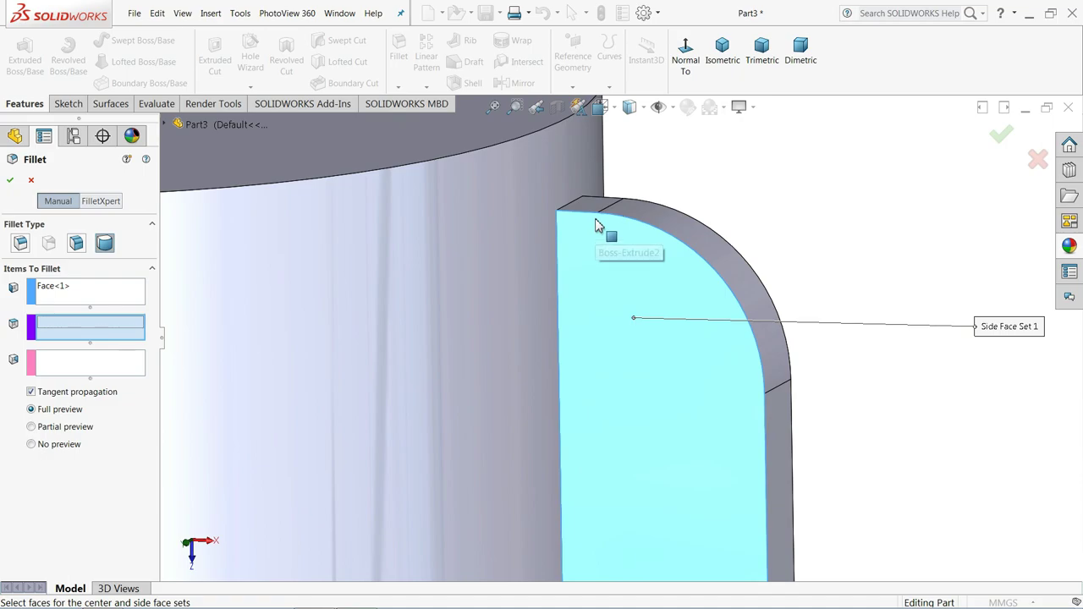
click(594, 210)
click(695, 243)
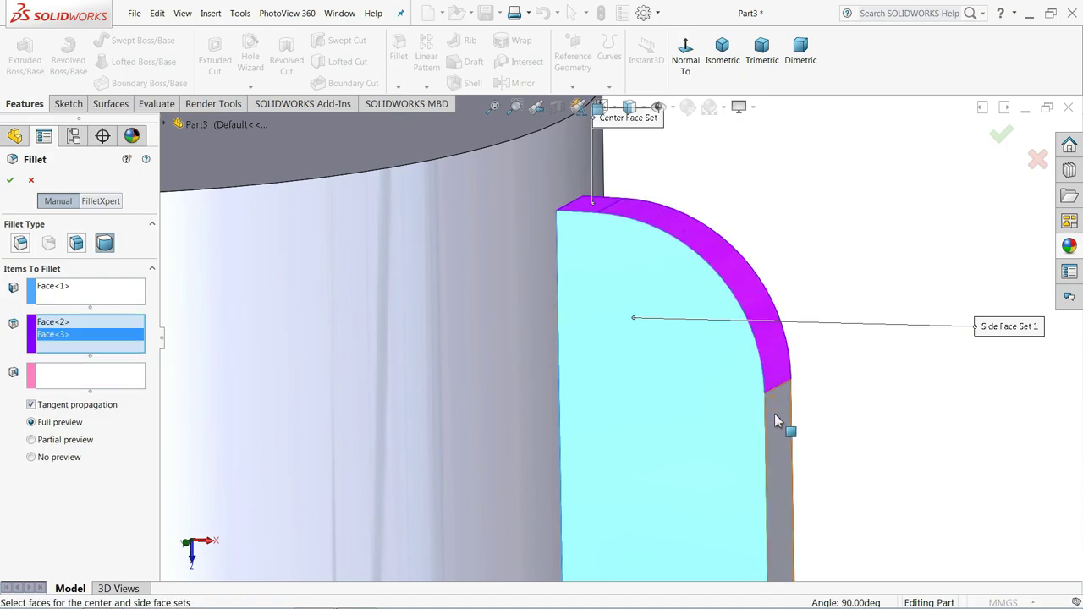
click(769, 378)
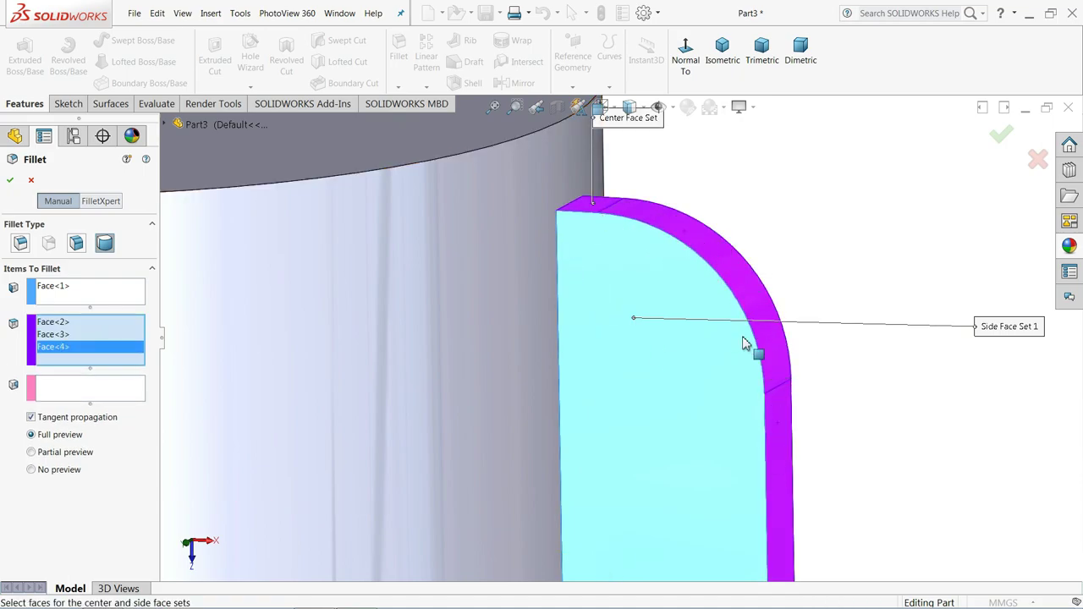
click(53, 389)
scroll(688, 367, up, 5)
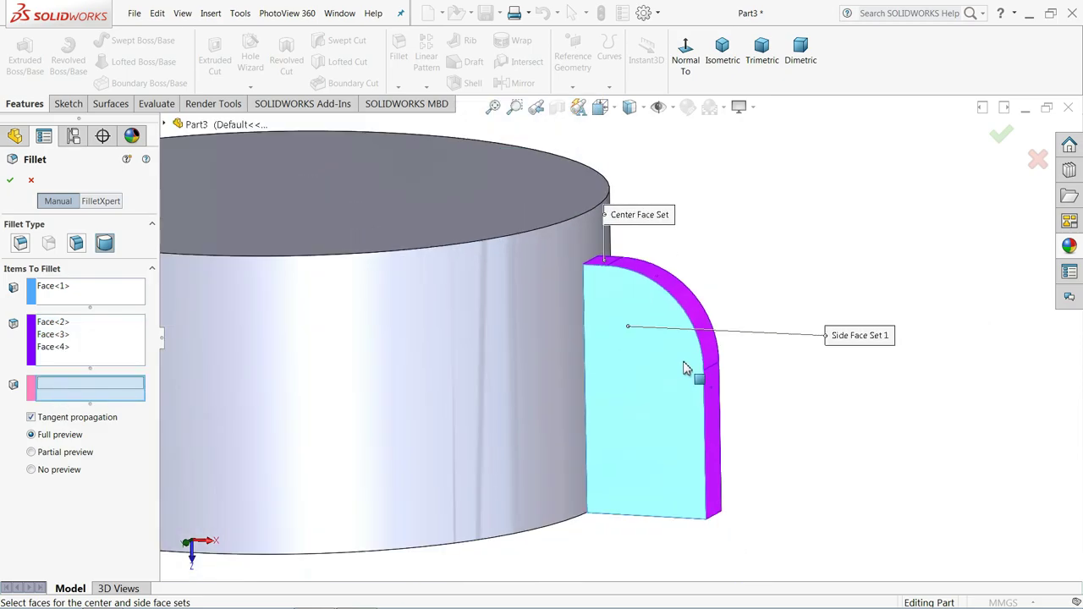
mouse_move(689, 367)
middle_down()
mouse_move(552, 402)
mouse_move(663, 383)
middle_up()
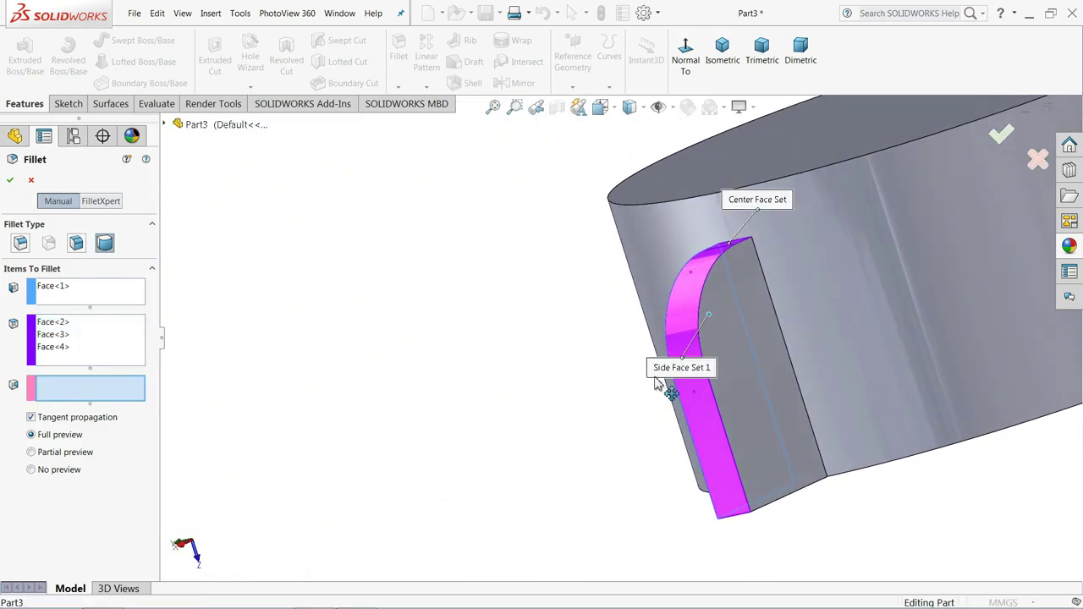
click(729, 340)
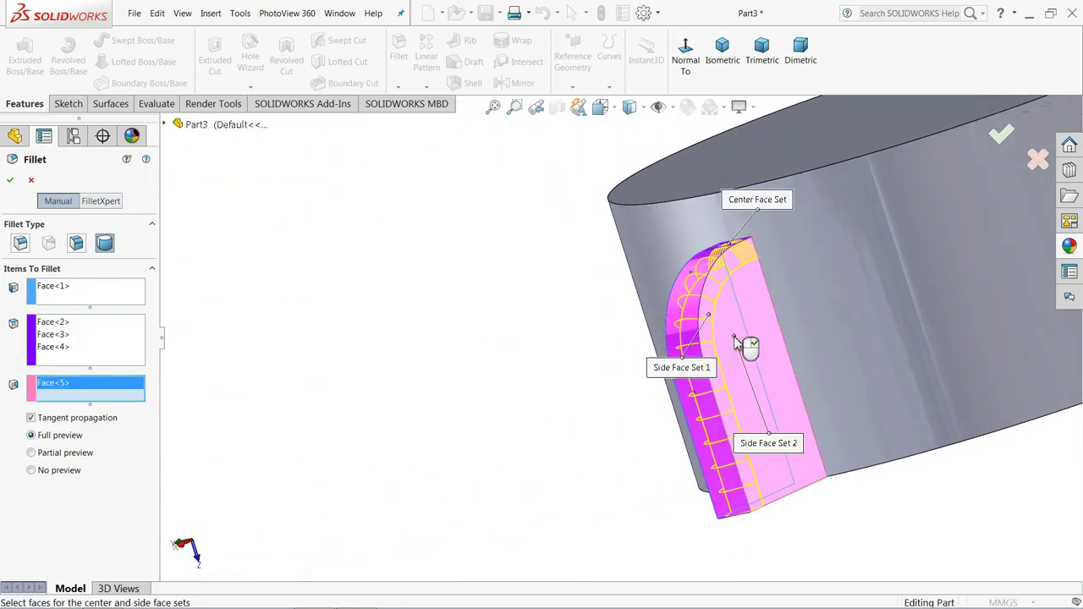
click(10, 179)
- Orbit and zoom so the whole cap and tab are visible
mouse_move(749, 333)
middle_down()
mouse_move(841, 270)
mouse_move(863, 315)
middle_up()
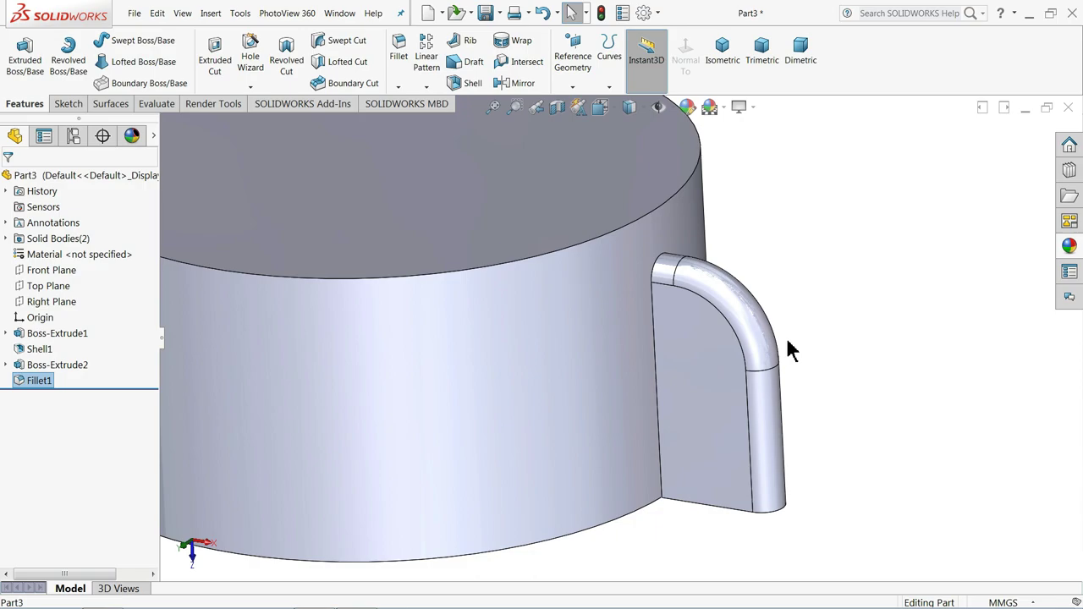
scroll(527, 230, up, 3)
mouse_move(580, 290)
middle_down()
mouse_move(582, 302)
mouse_move(573, 300)
middle_up()
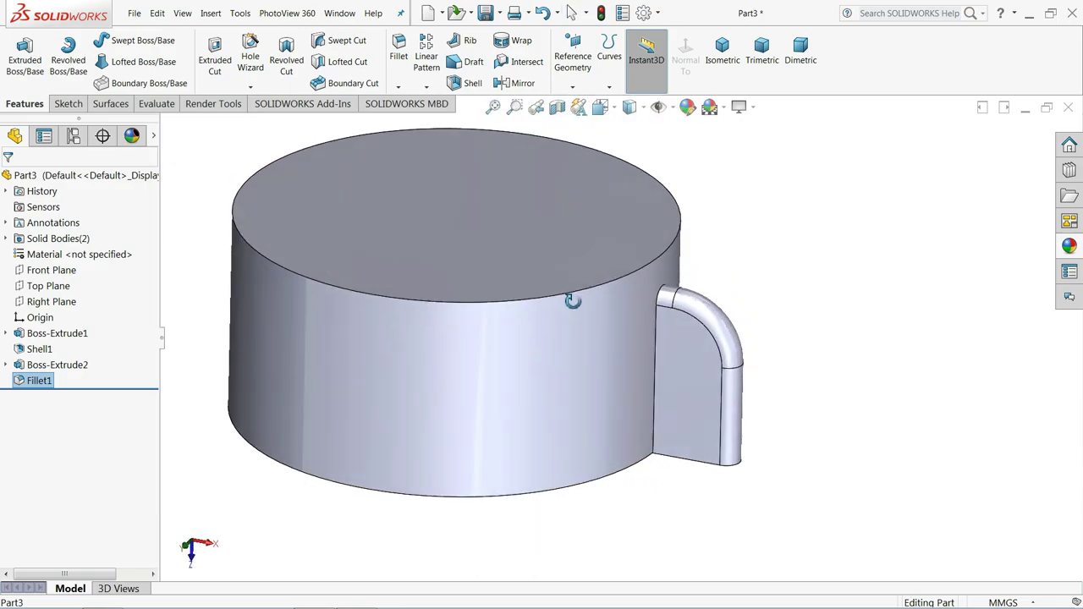
- Round the cap's top face edges with a 1 mm constant-size fillet
click(397, 83)
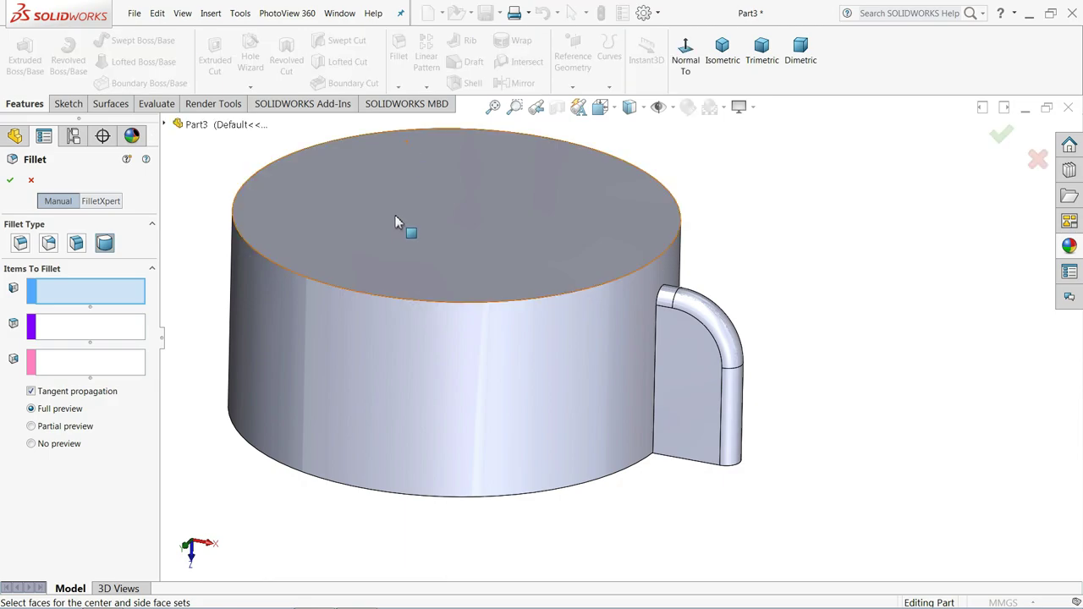
click(21, 243)
text(1.00mm)
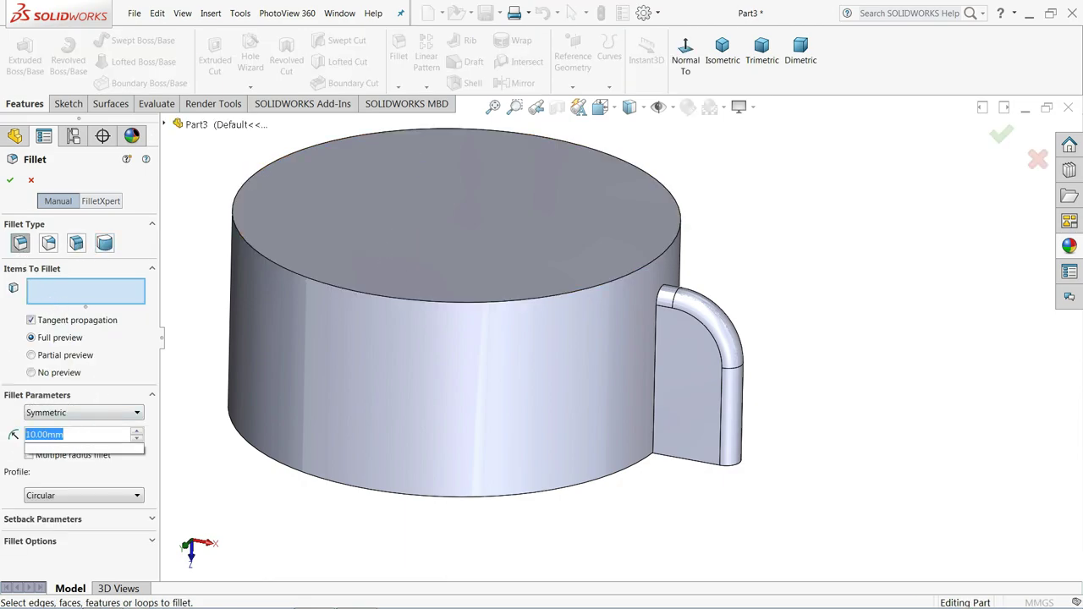
click(482, 264)
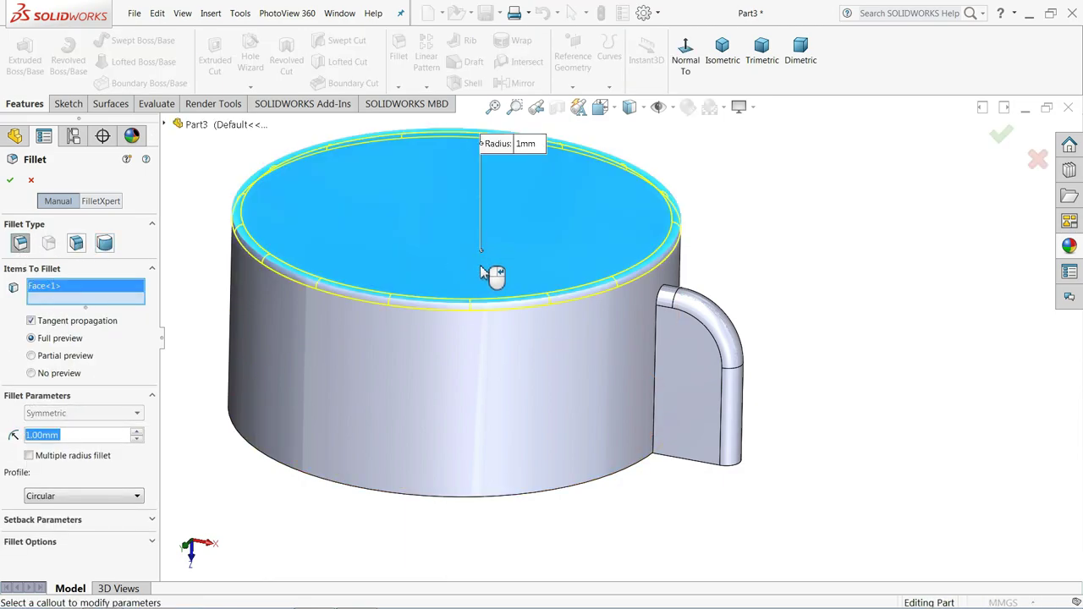
click(10, 180)
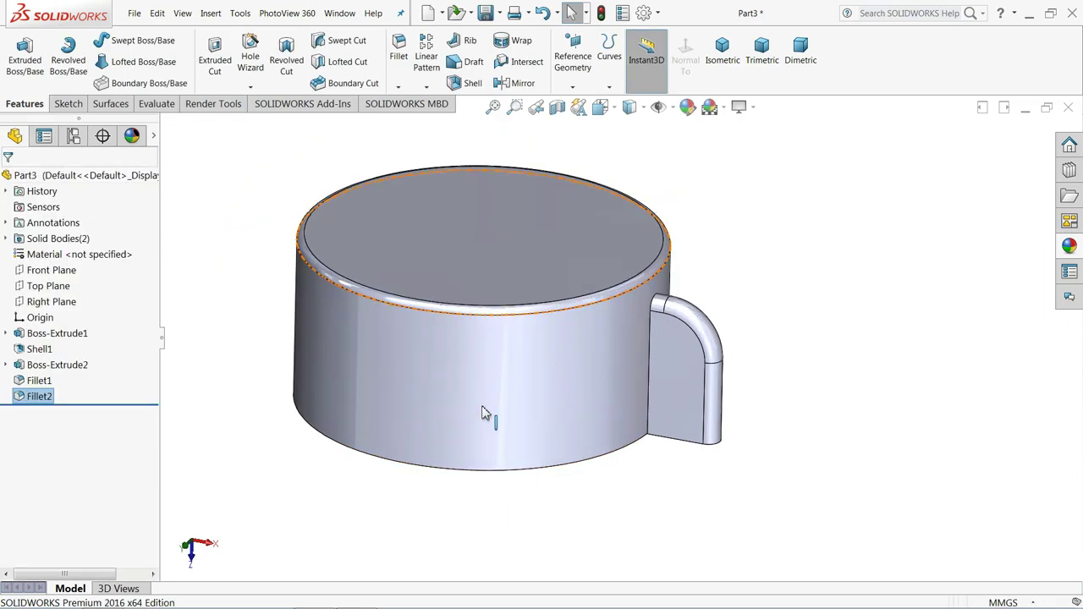
mouse_move(483, 415)
middle_down()
mouse_move(481, 231)
mouse_move(483, 386)
middle_up()
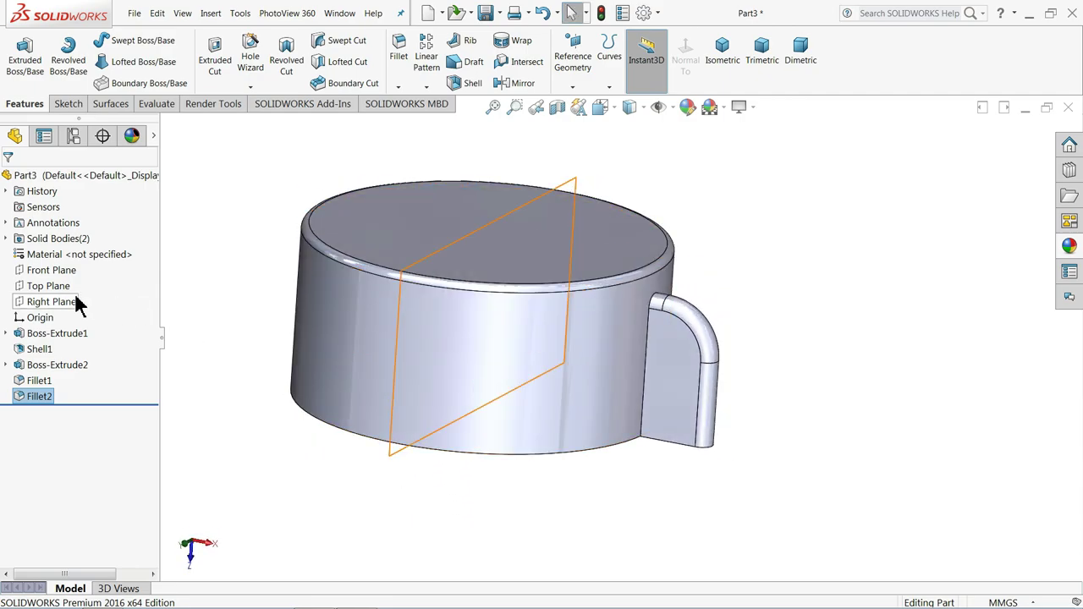
- Sketch a small corner rectangle near the rim on the Top Plane with hidden lines visible
click(20, 292)
click(26, 270)
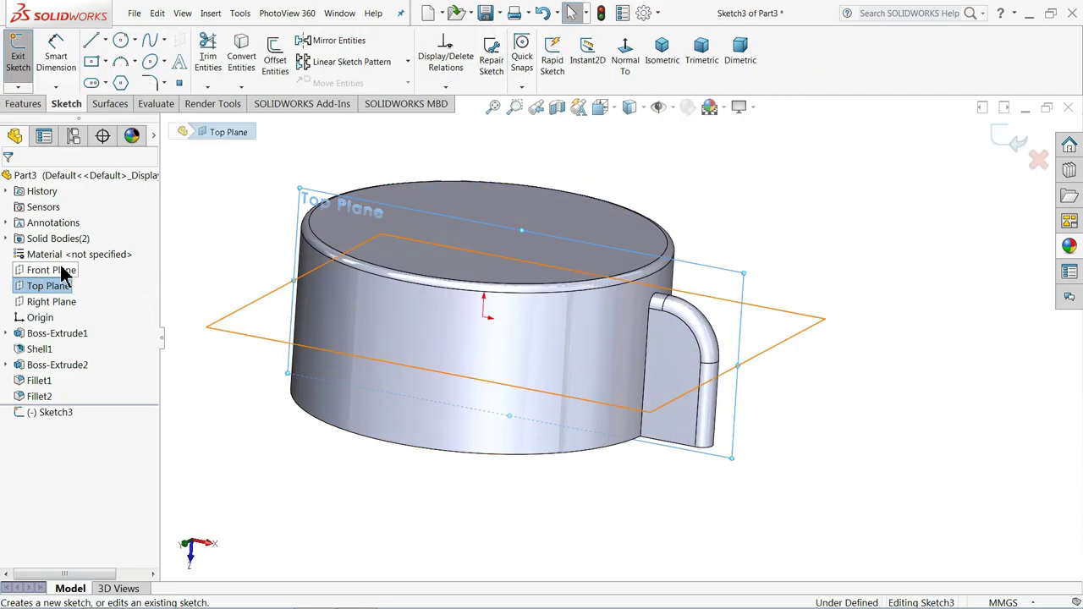
click(624, 53)
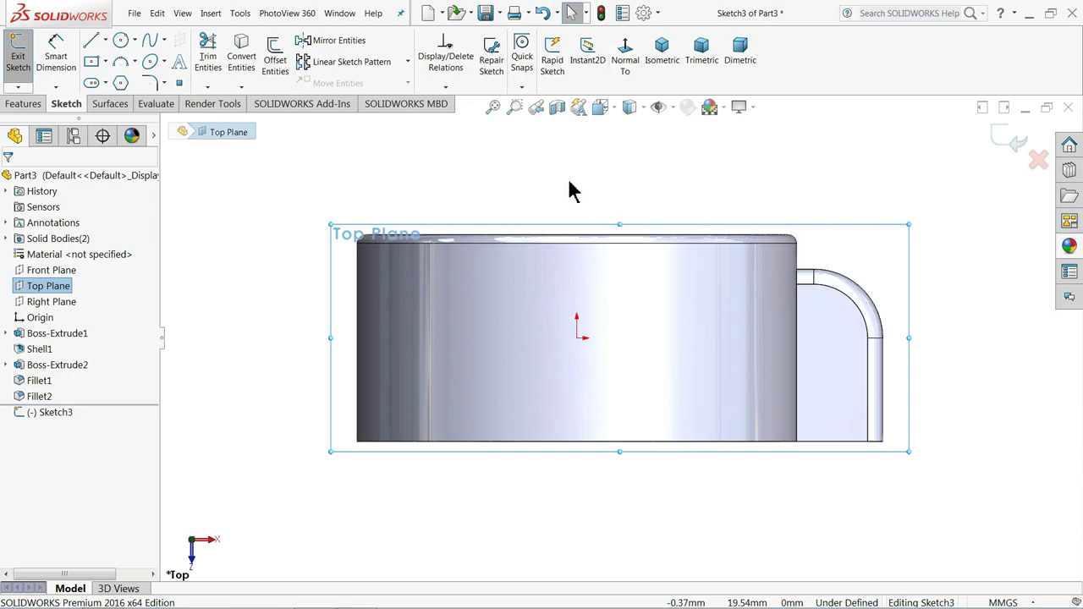
click(641, 108)
click(630, 197)
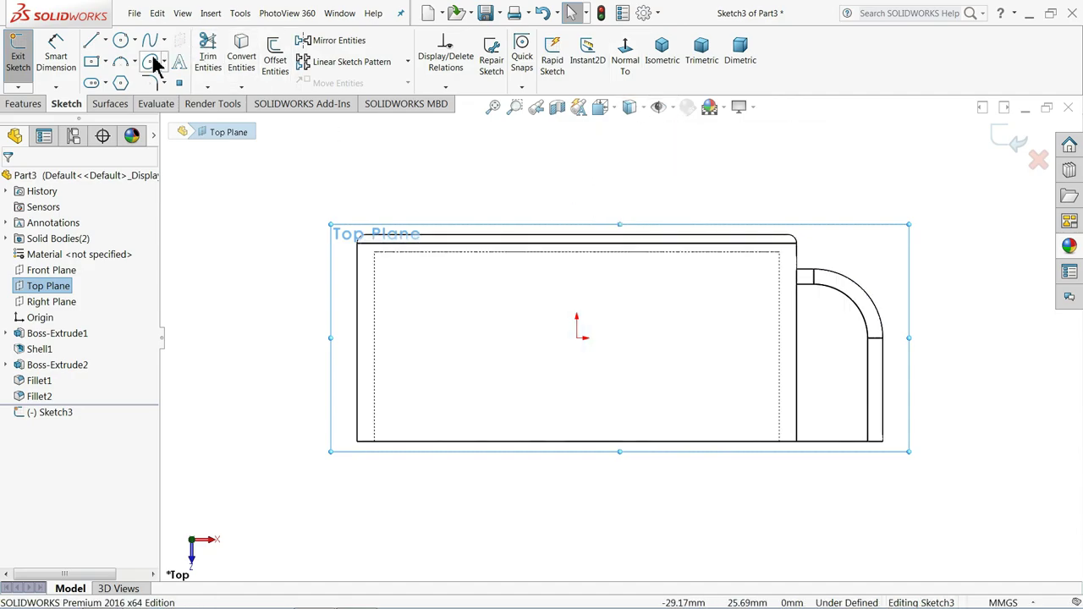
click(104, 62)
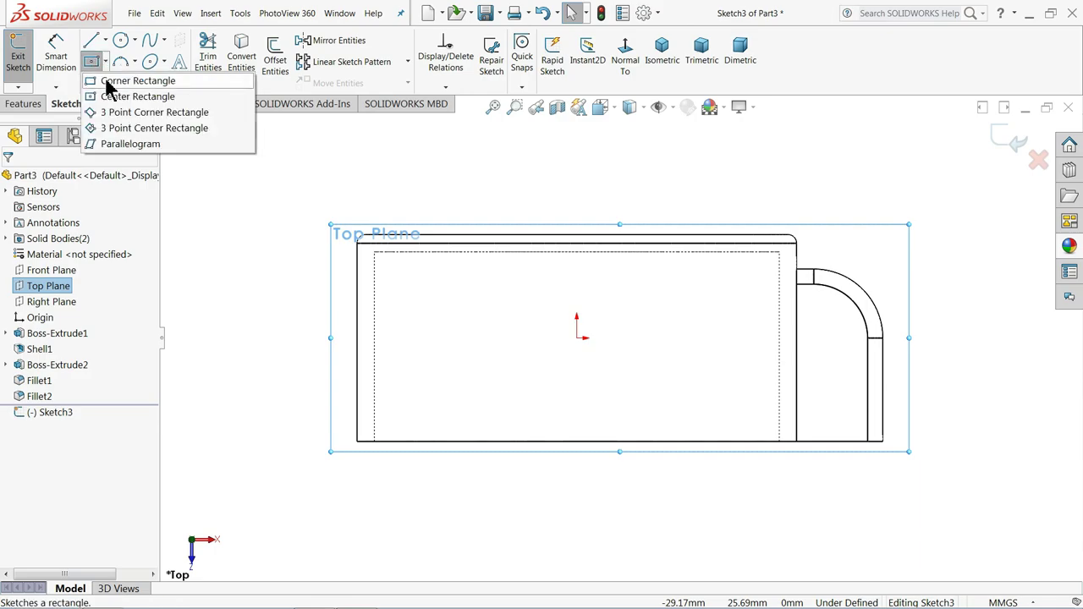
click(107, 82)
scroll(713, 305, down, 3)
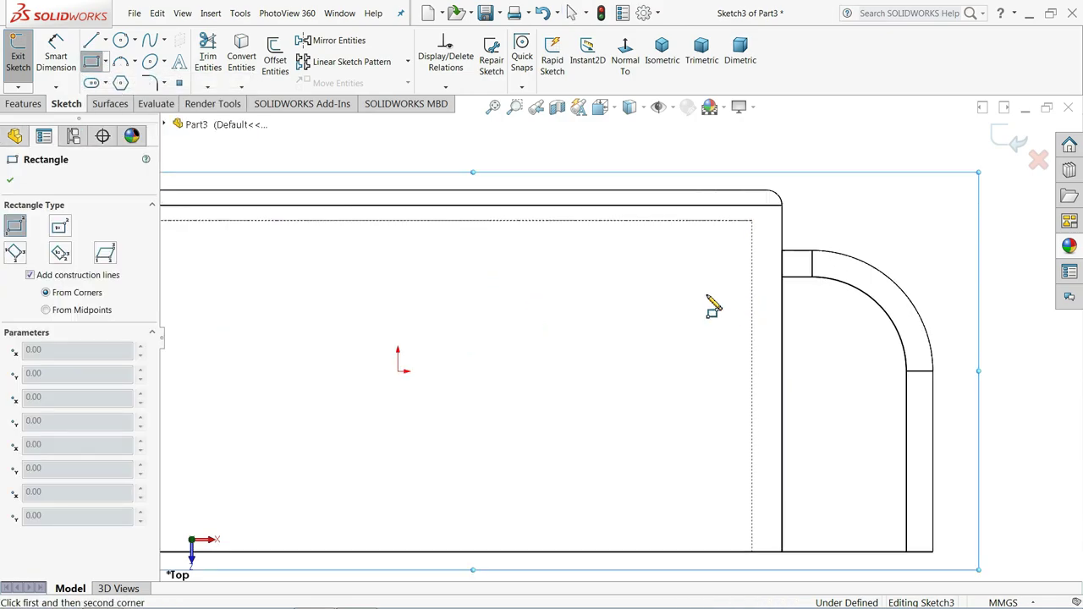
click(671, 221)
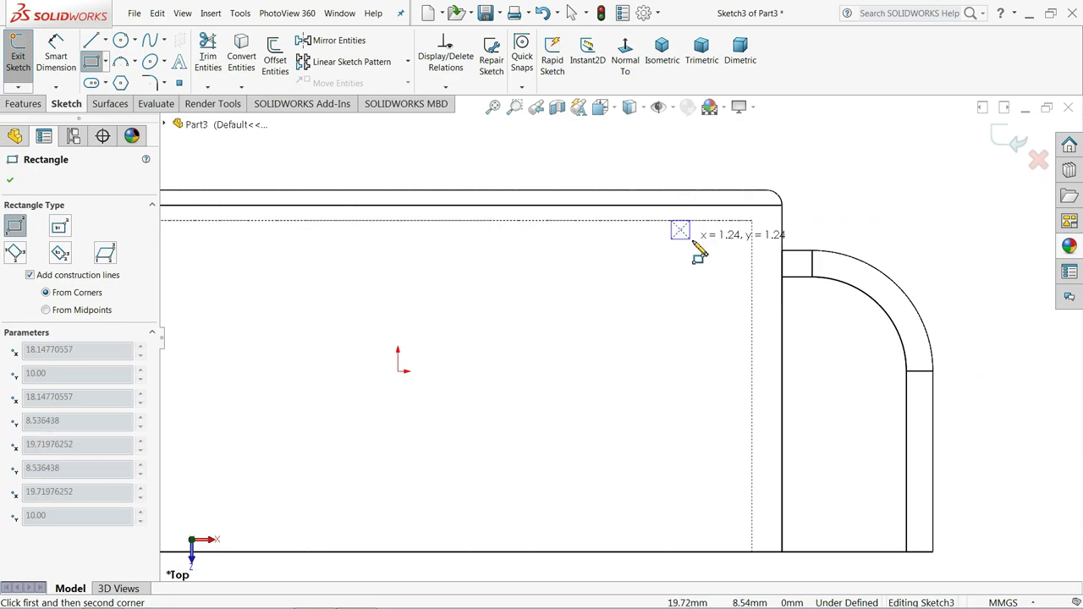
click(703, 279)
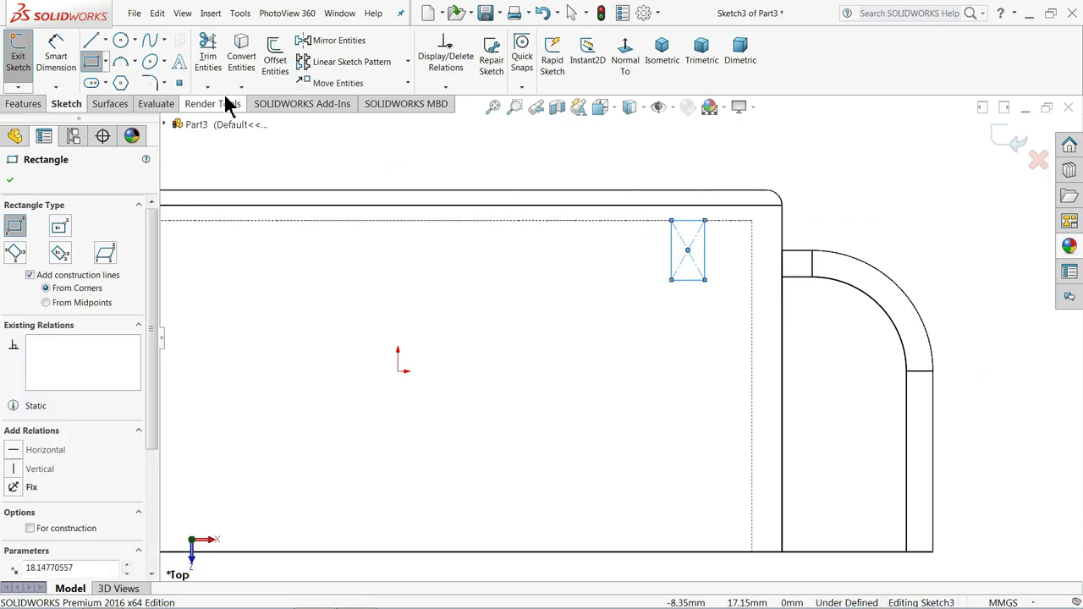
- Dimension the rectangle 1 mm wide and 2 mm tall
click(53, 59)
scroll(728, 296, down, 2)
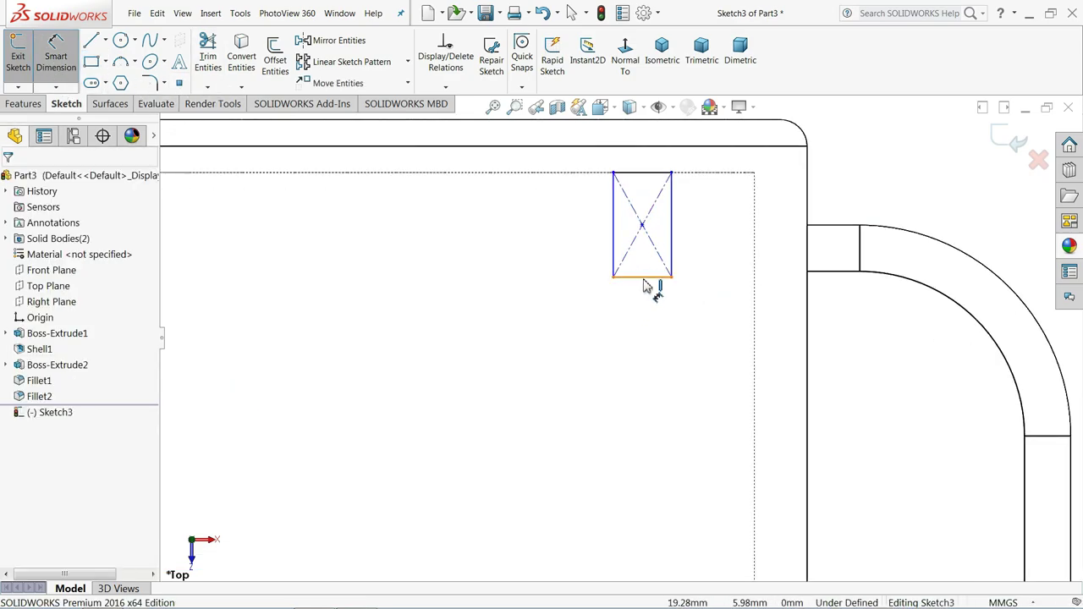
click(648, 279)
click(647, 312)
text(1)
key(Return)
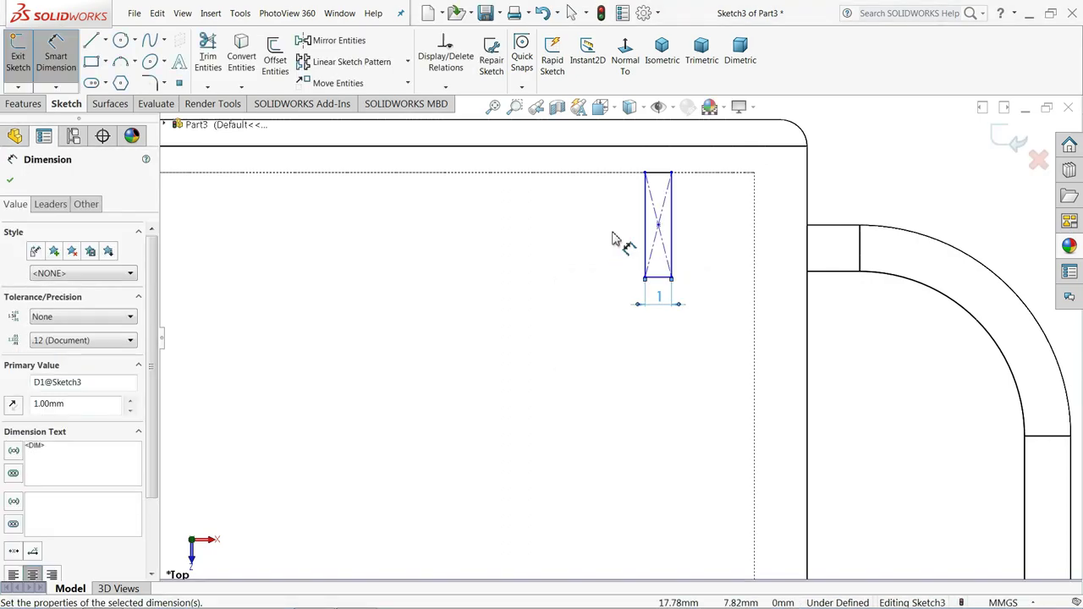
click(645, 239)
click(627, 241)
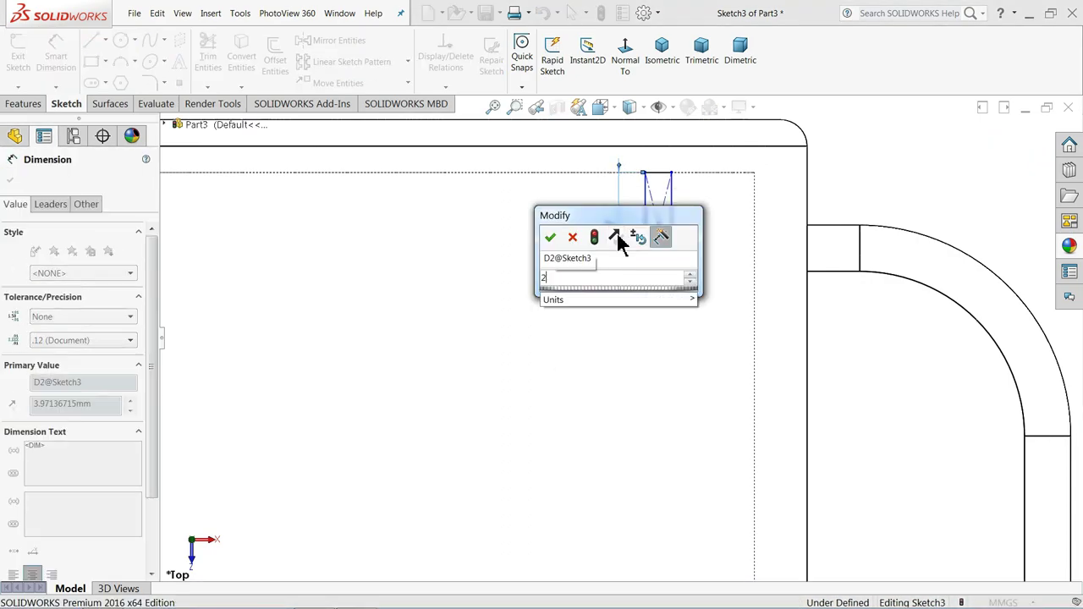
text(2)
key(Return)
- Locate the rectangle 3.25 mm from the cap's dashed inner wall edge
scroll(677, 201, down, 1)
scroll(701, 191, down, 1)
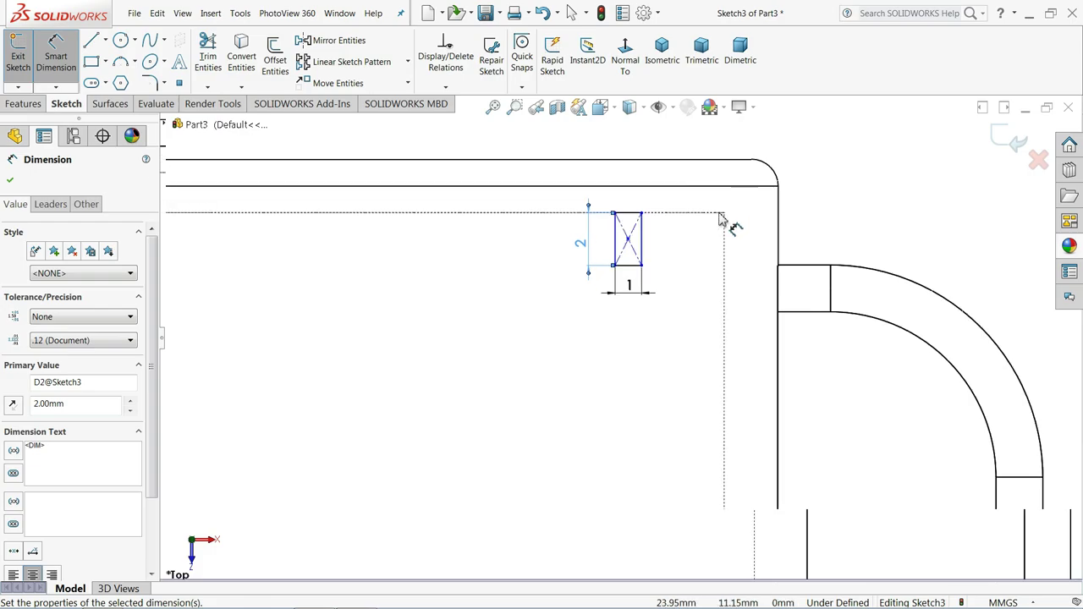
click(619, 264)
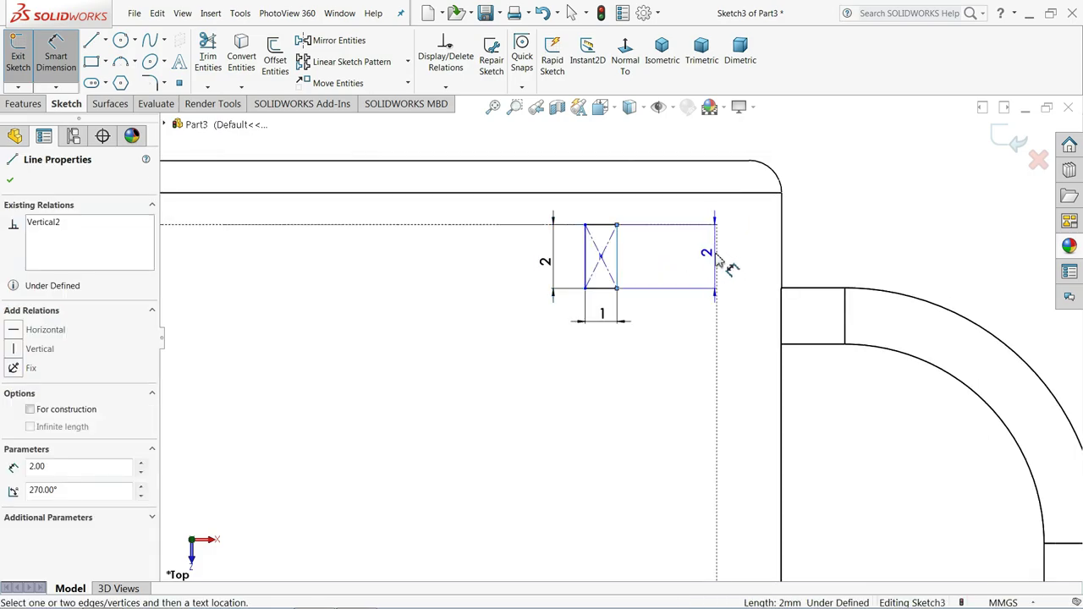
click(716, 253)
click(668, 165)
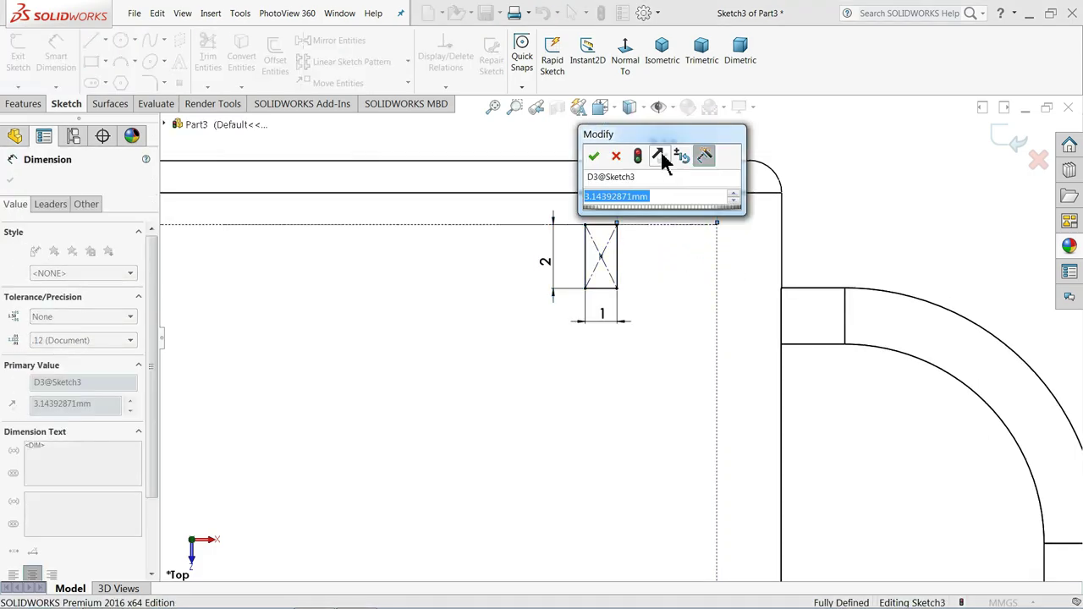
text(3.25)
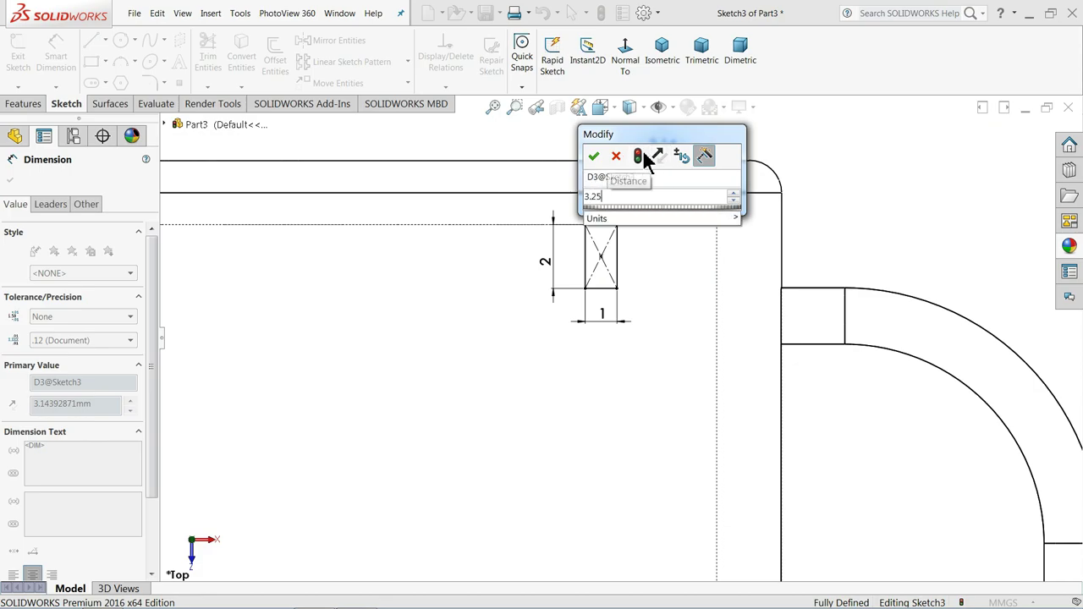
key(Return)
scroll(436, 292, up, 2)
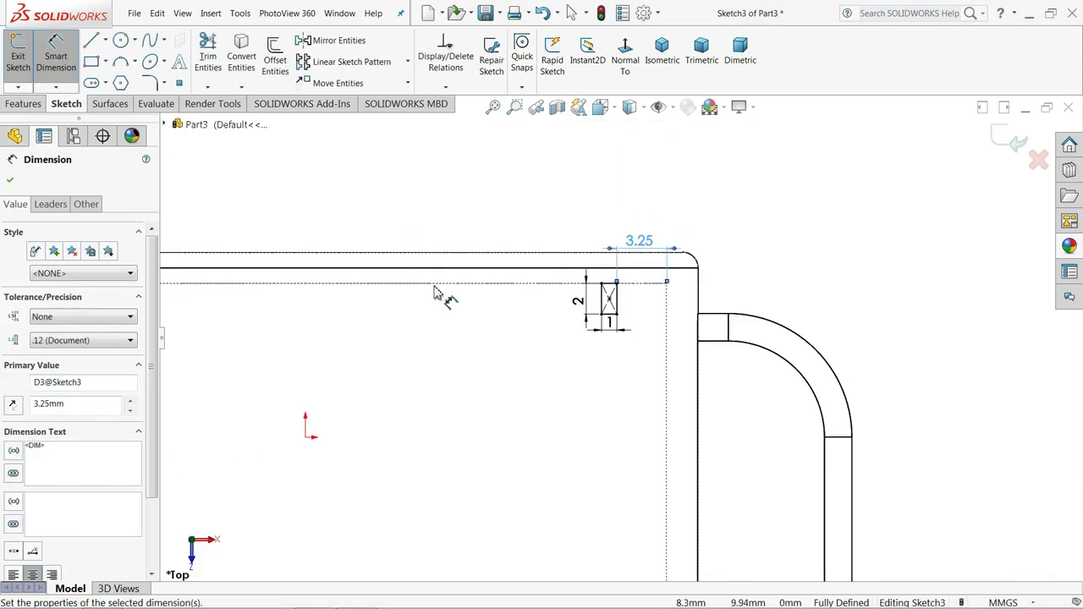
scroll(436, 292, up, 2)
click(105, 39)
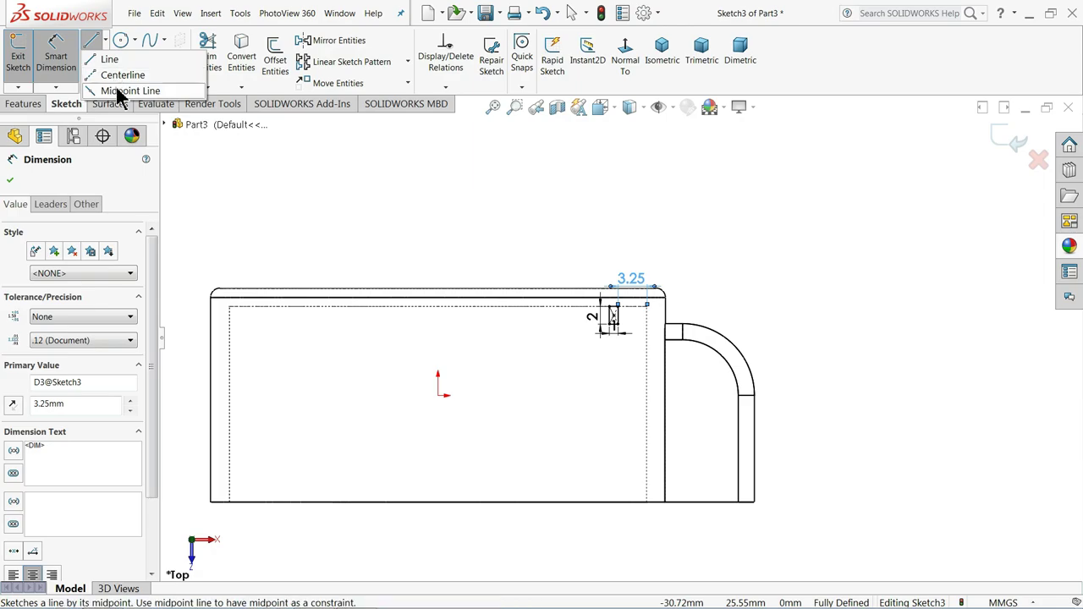
- Draw a vertical centerline upward from the sketch origin
click(115, 72)
click(438, 393)
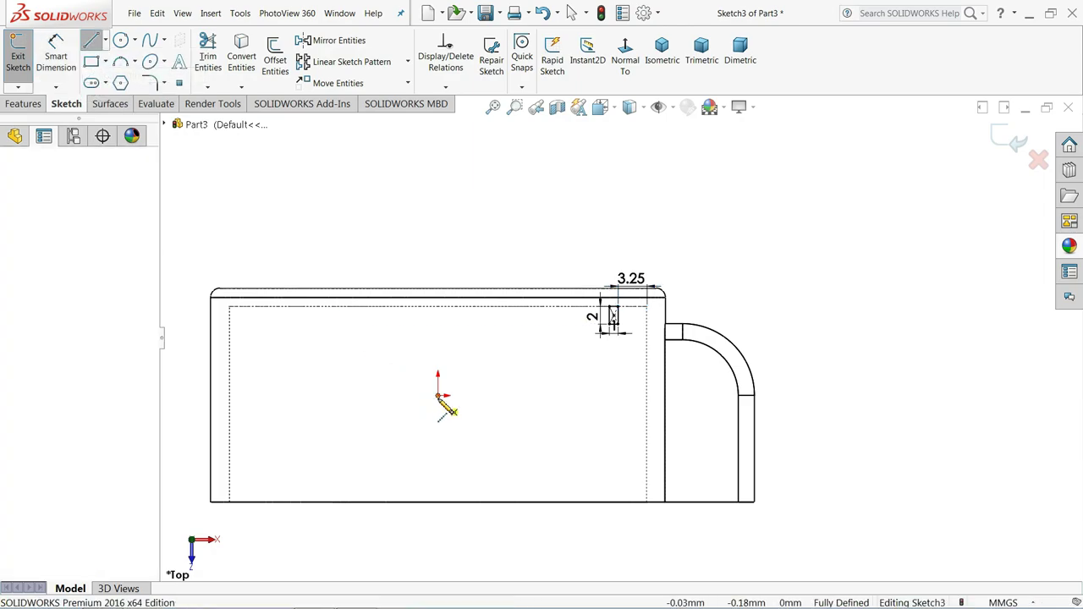
click(438, 233)
right_click(489, 226)
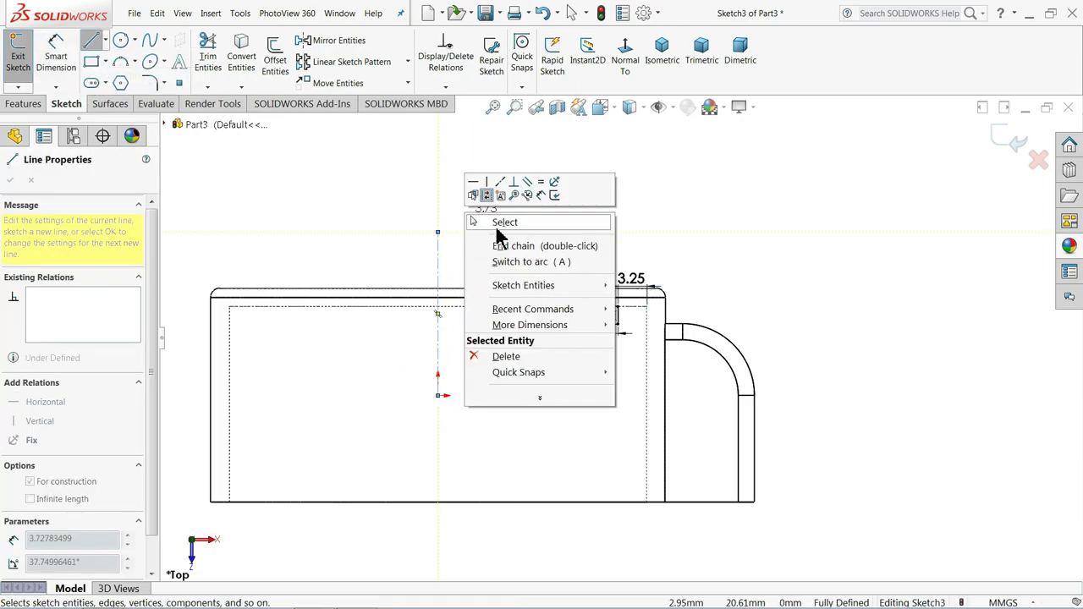
click(497, 222)
click(438, 282)
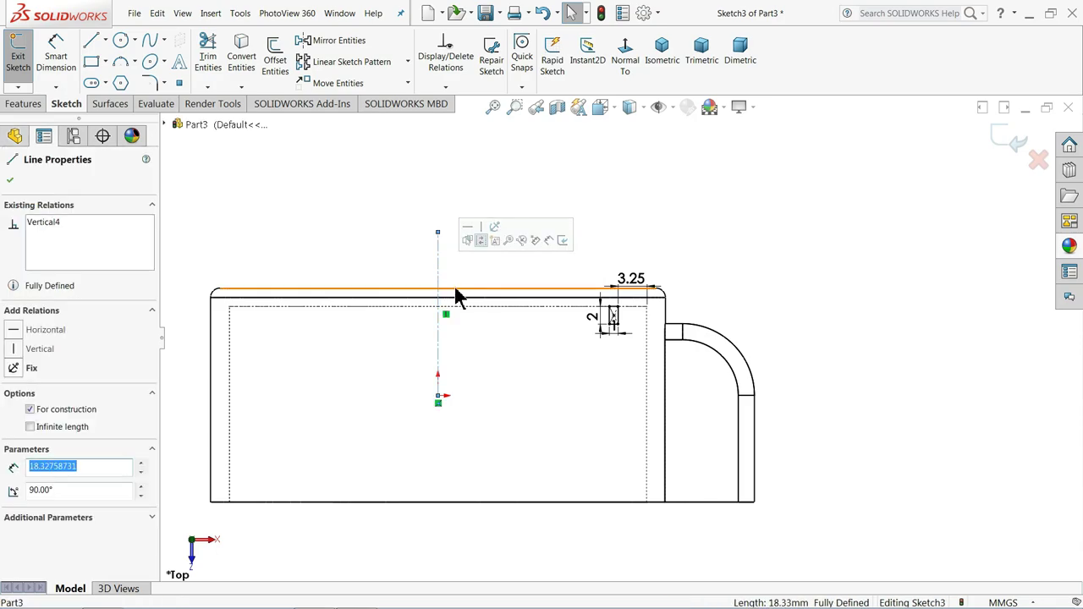
click(374, 194)
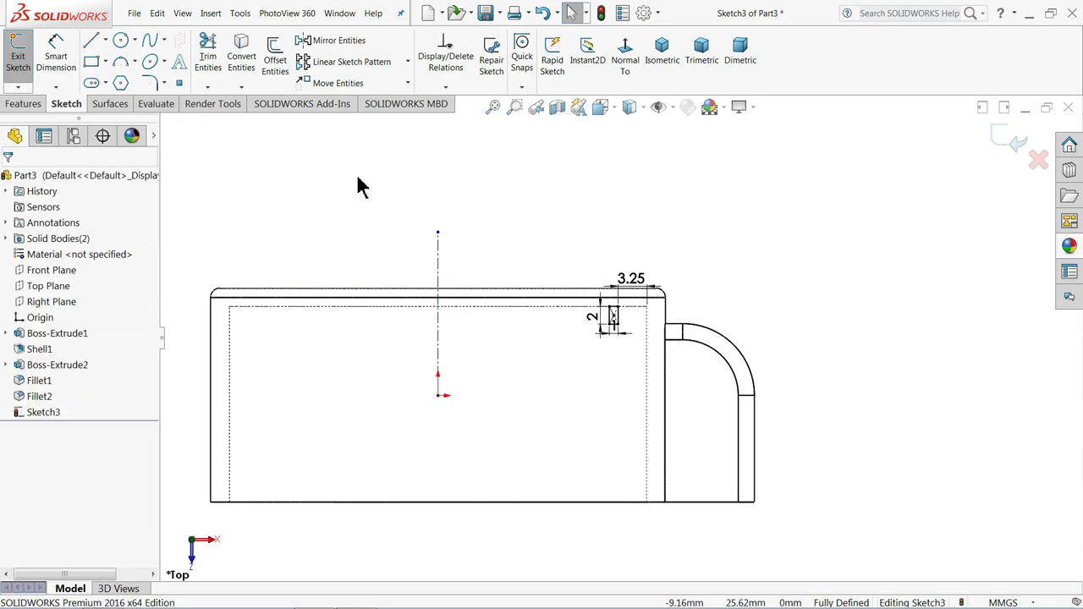
- Return to shaded display and revolve the rectangle 360° around the centerline
click(641, 108)
click(632, 139)
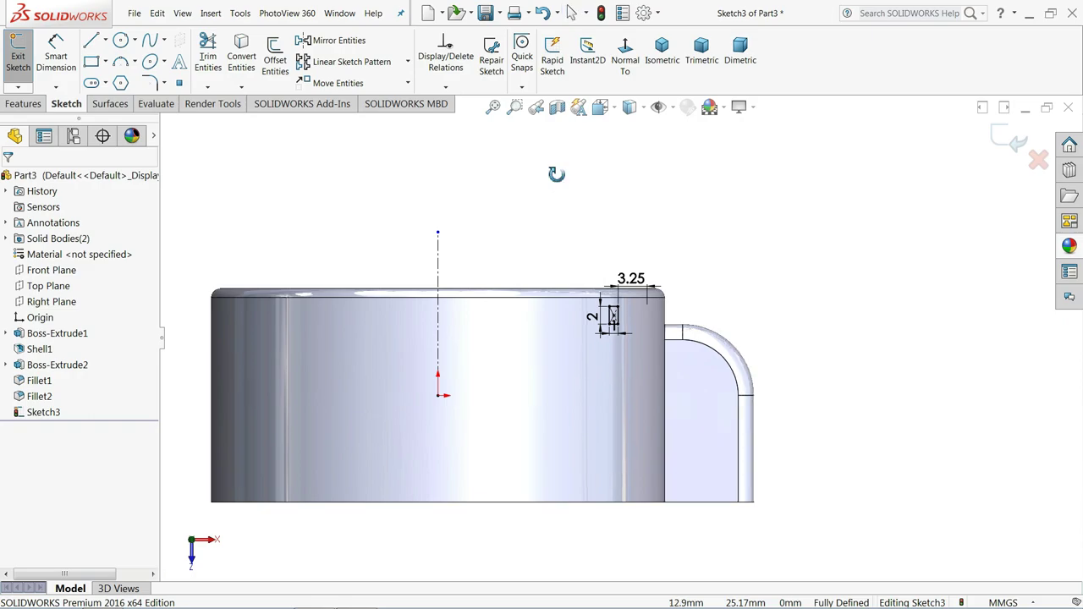
middle_drag(556, 174, 522, 218)
click(37, 106)
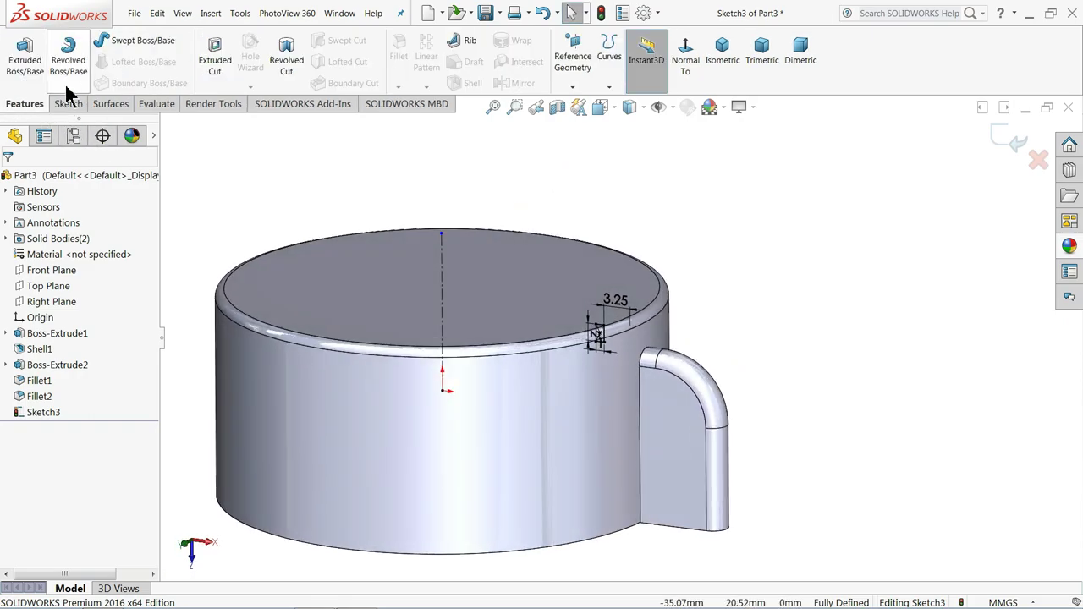
click(69, 64)
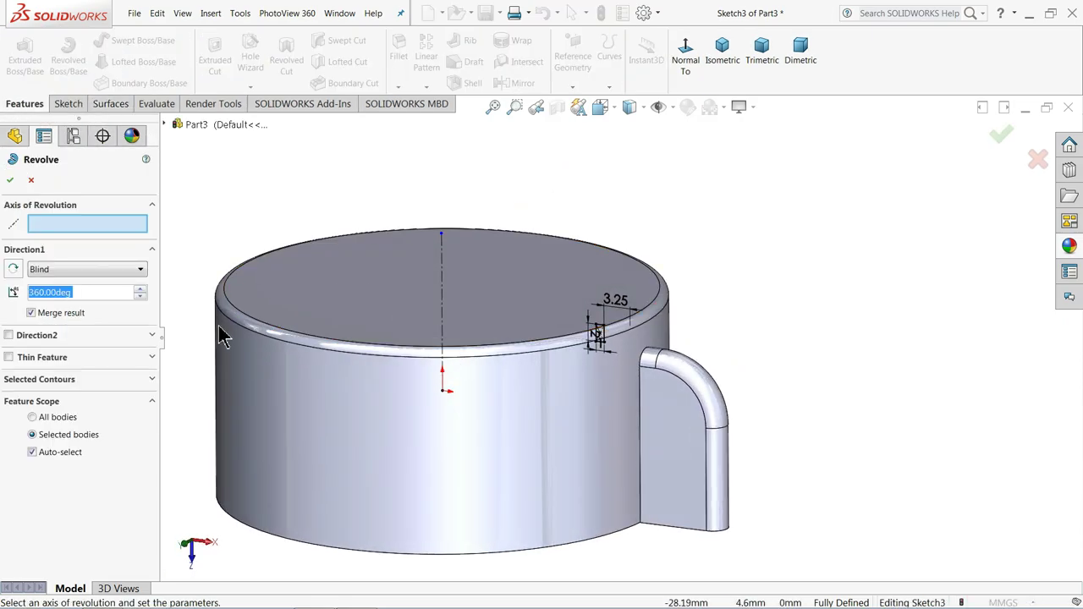
click(442, 311)
scroll(414, 358, down, 2)
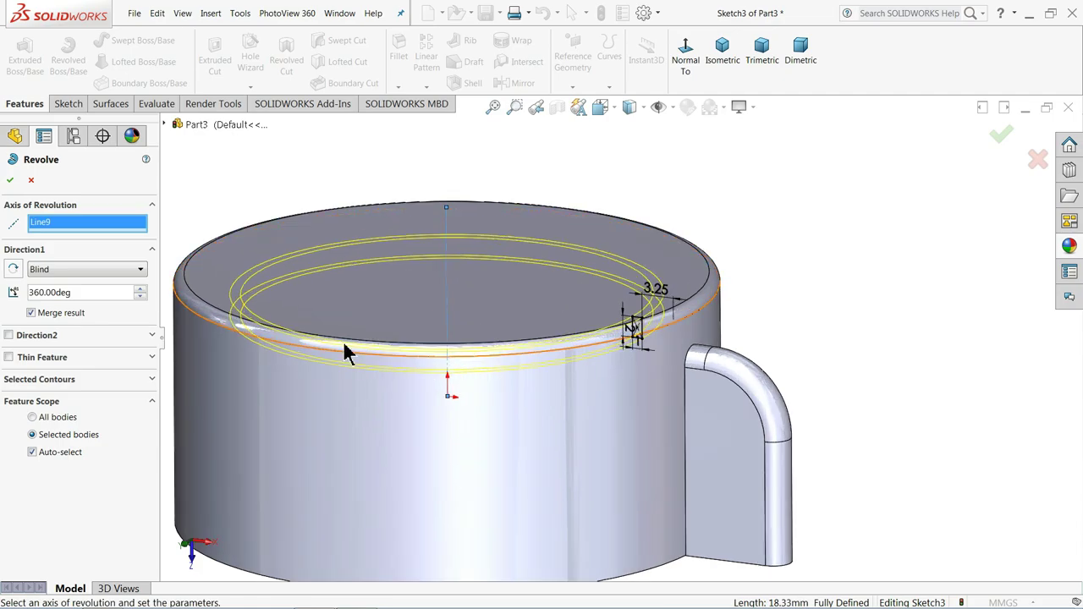
click(12, 180)
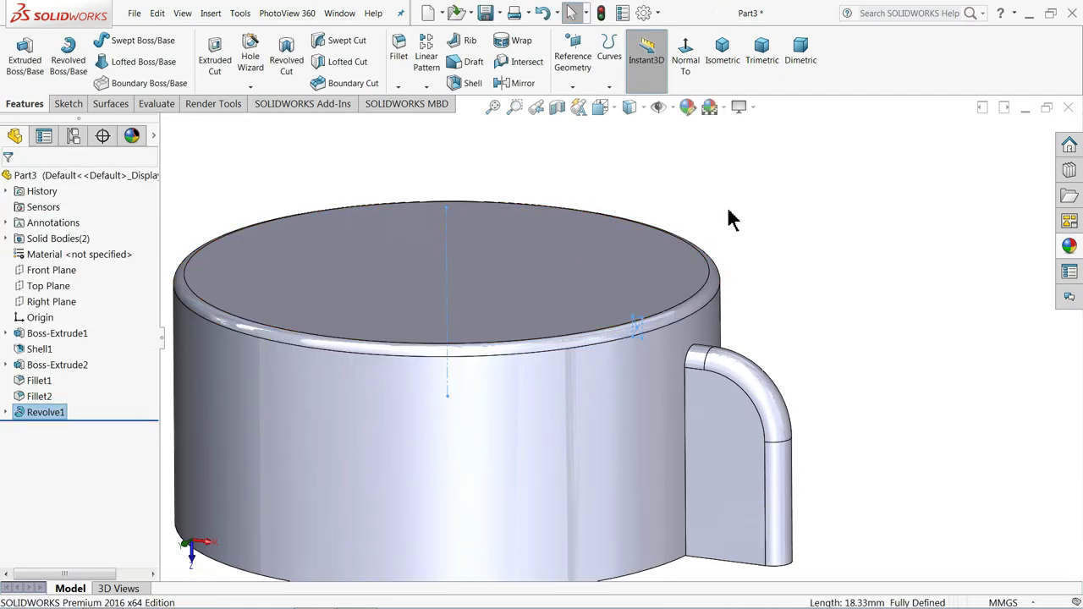
- Fillet the revolved ring's inner rim face with a 0.1 mm radius
scroll(620, 334, up, 4)
middle_drag(569, 379, 576, 109)
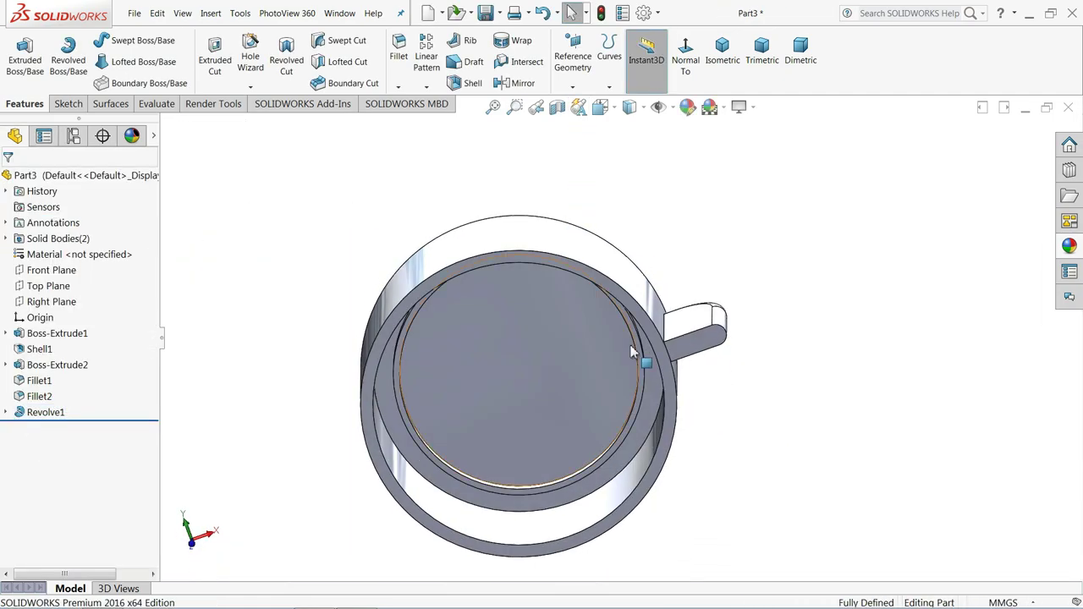
scroll(640, 414, down, 3)
scroll(651, 394, down, 2)
middle_drag(651, 394, 622, 341)
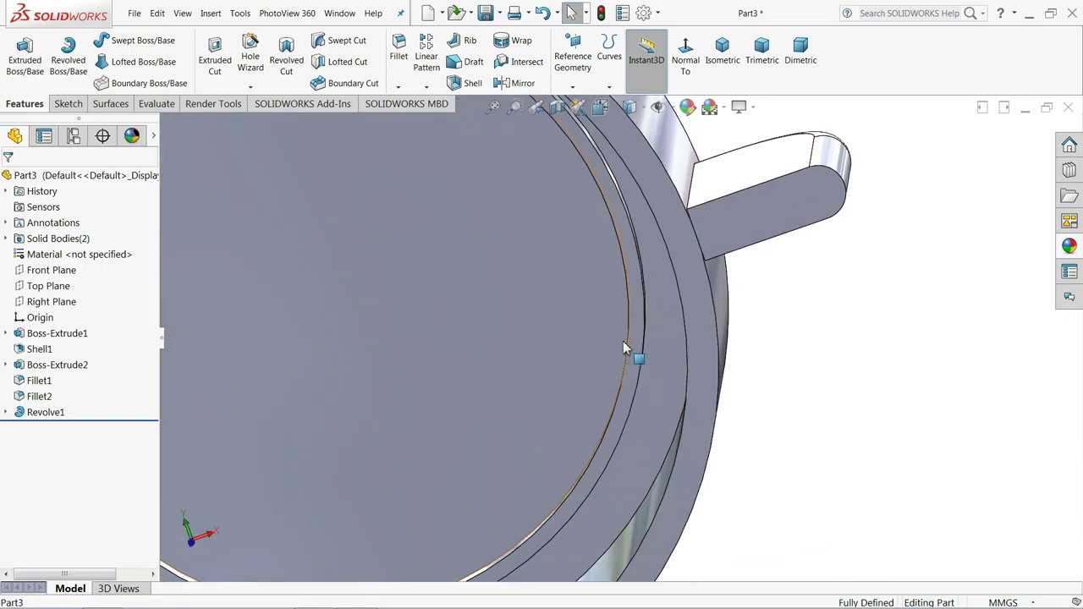
click(402, 63)
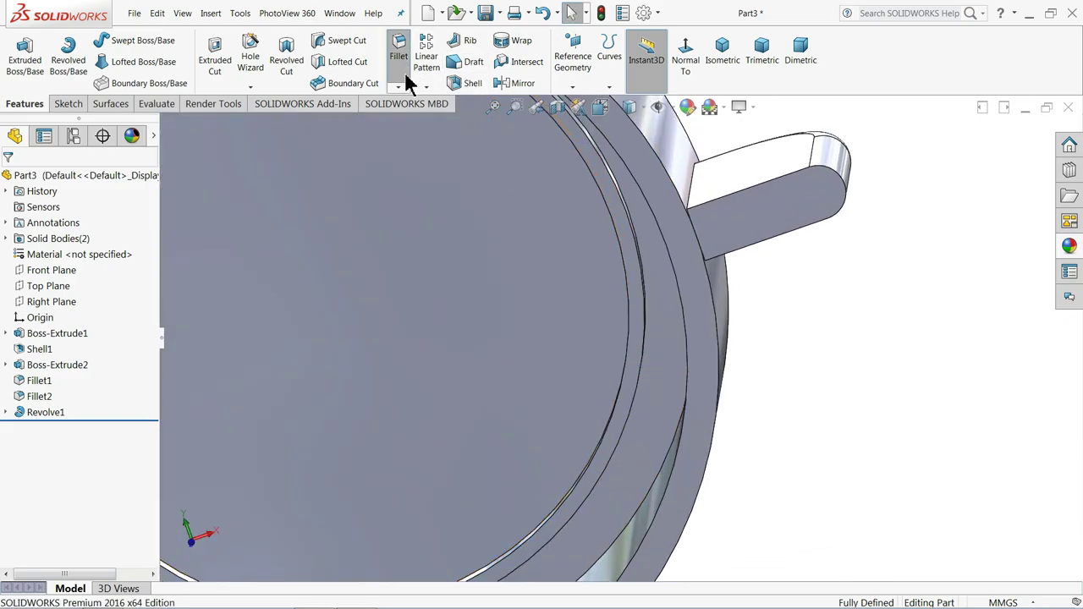
click(634, 343)
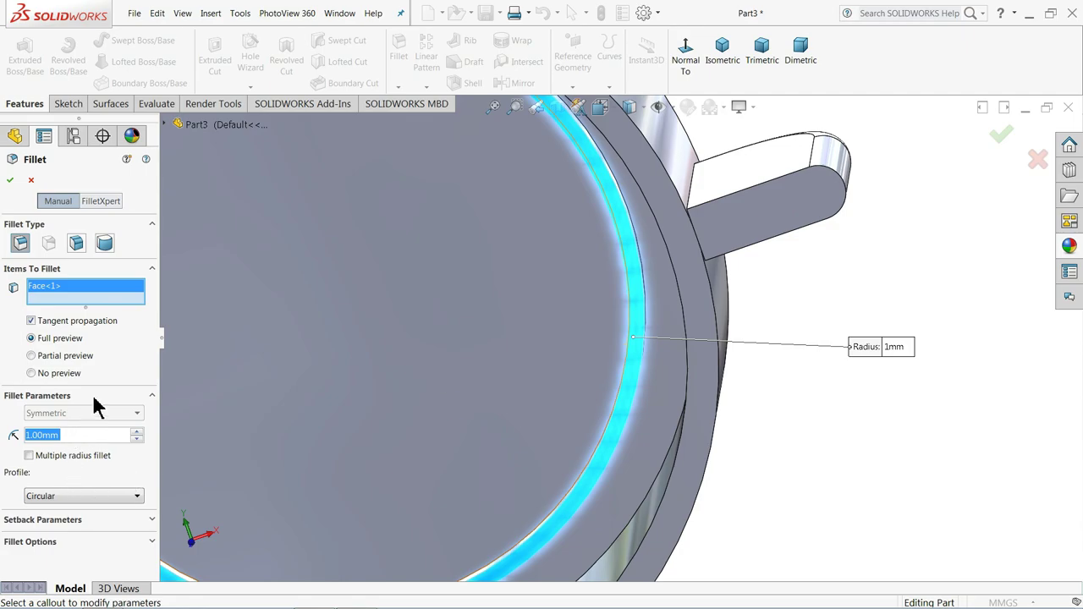
text(0.1)
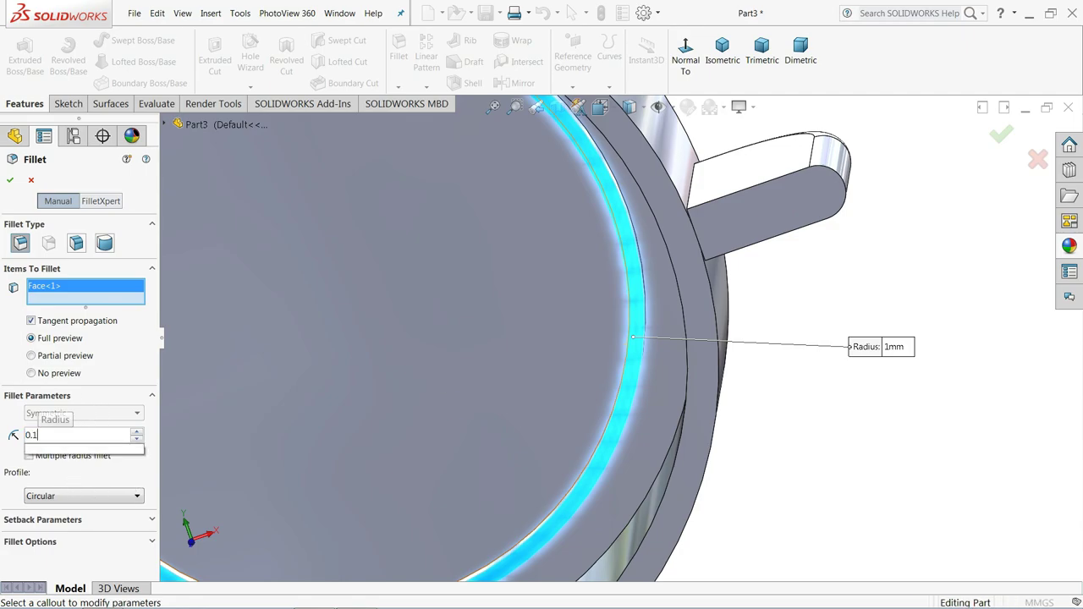
key(Return)
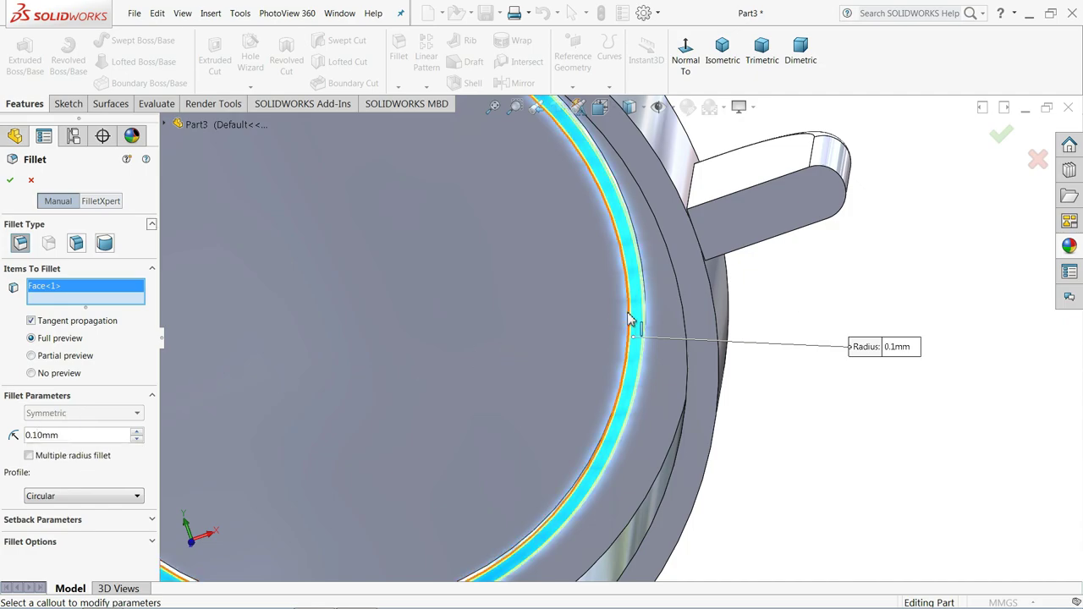
click(9, 180)
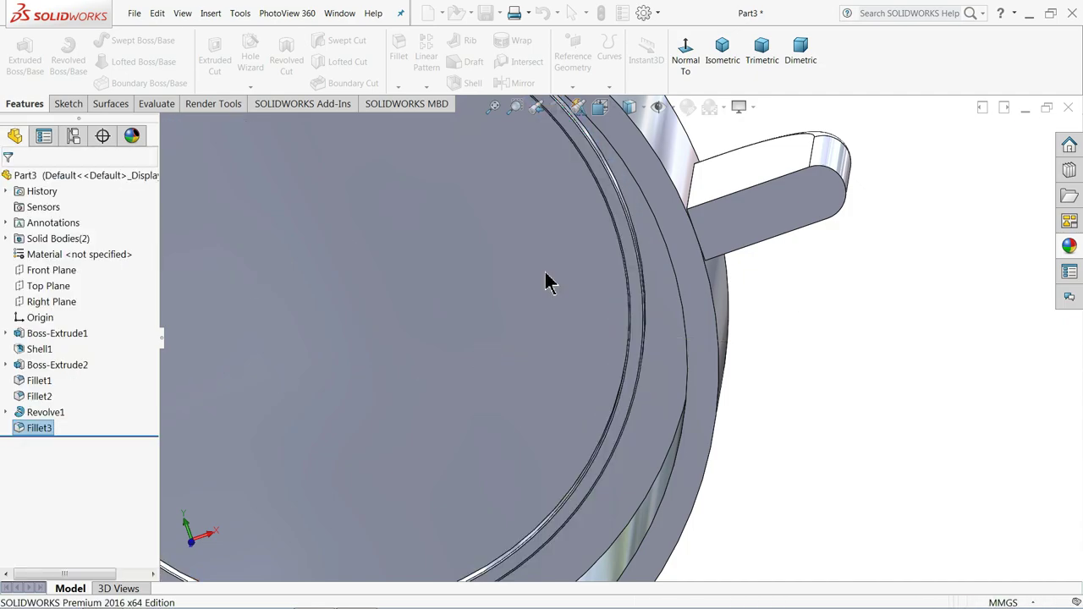
scroll(575, 288, up, 3)
- Orbit the cup to its open underside and select the bottom rim face
scroll(596, 296, up, 3)
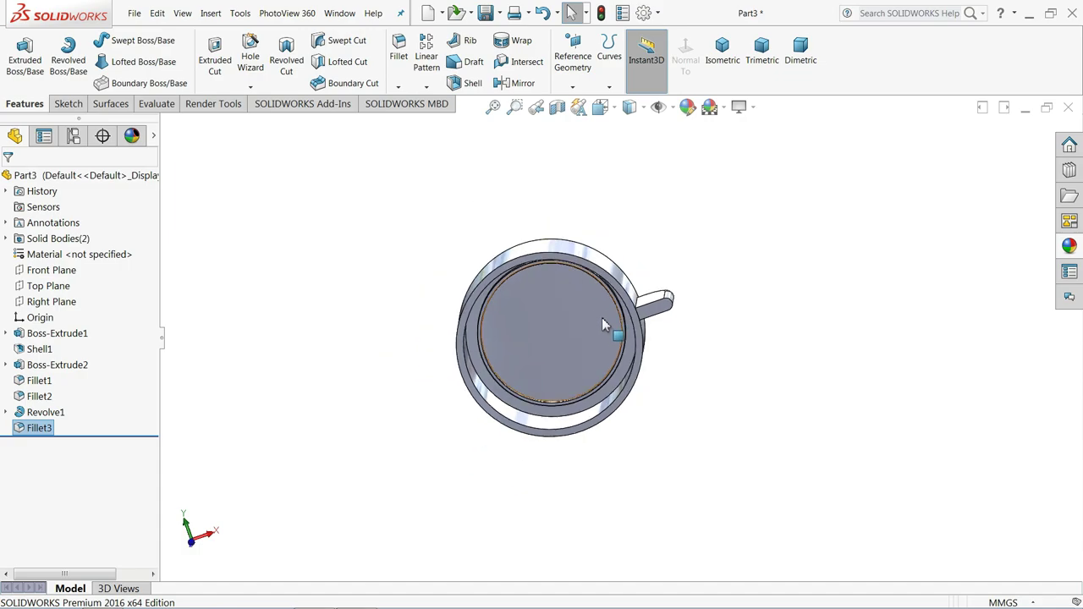
middle_drag(602, 317, 551, 485)
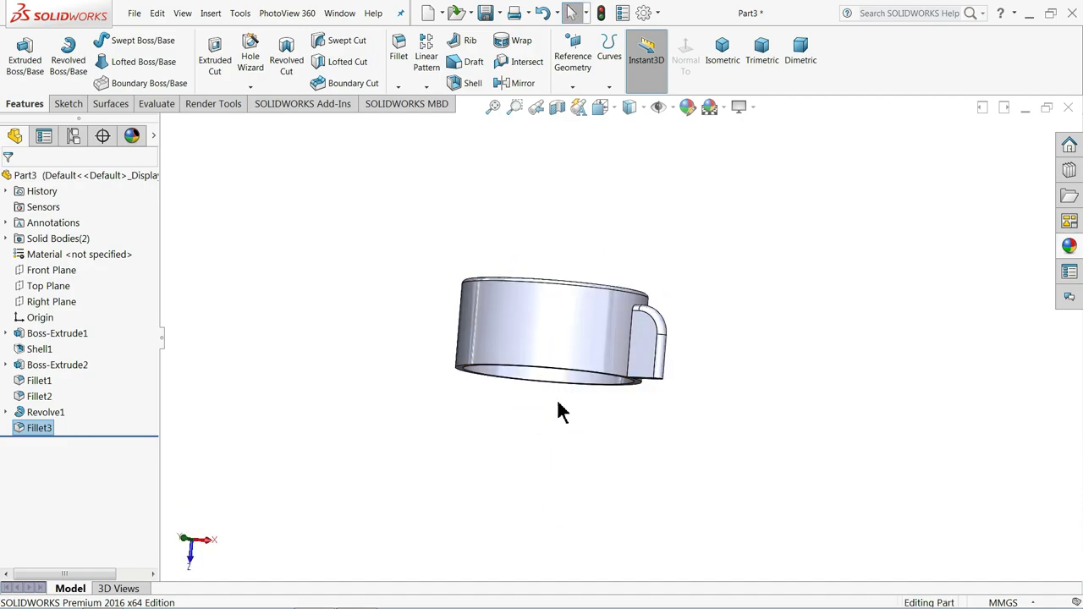
scroll(558, 411, down, 4)
scroll(576, 343, down, 1)
middle_drag(580, 329, 573, 235)
scroll(570, 290, down, 2)
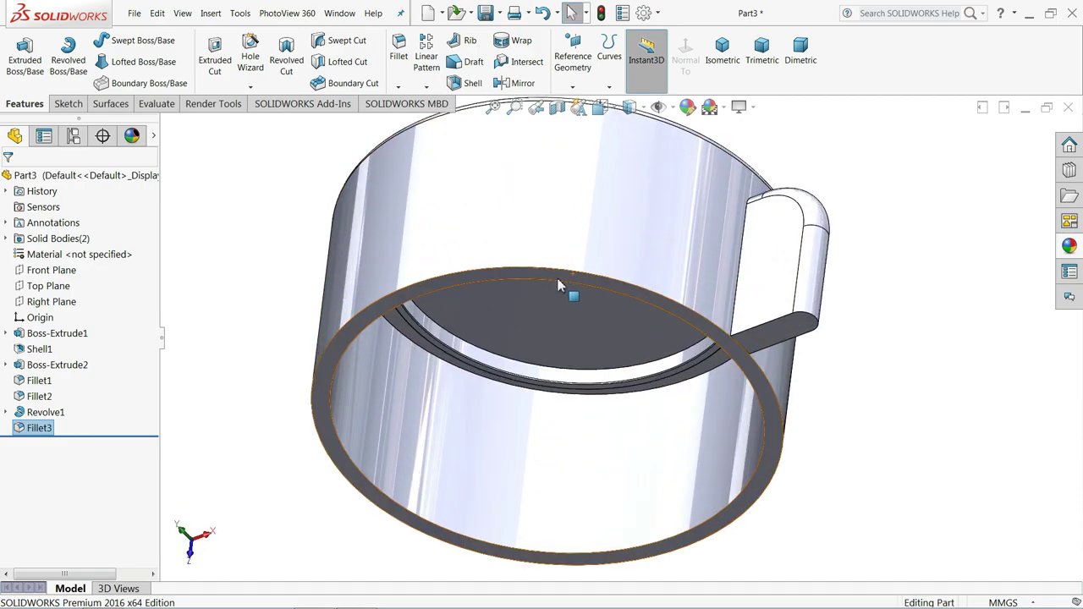
click(401, 306)
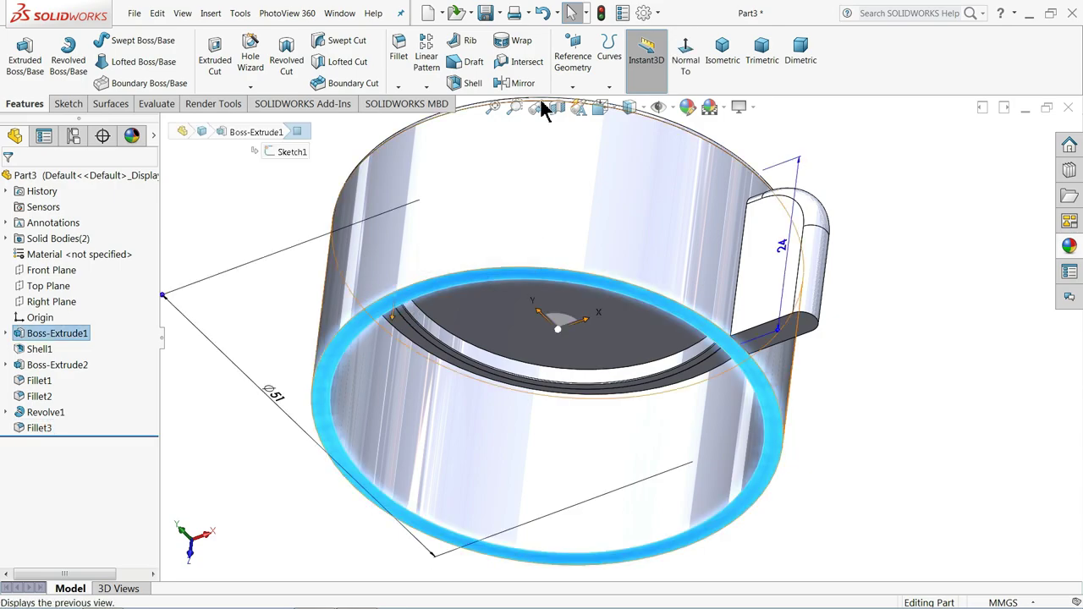
- Create Plane1 offset 7 mm from the rim face, flipped inward into the cup
click(572, 86)
click(582, 104)
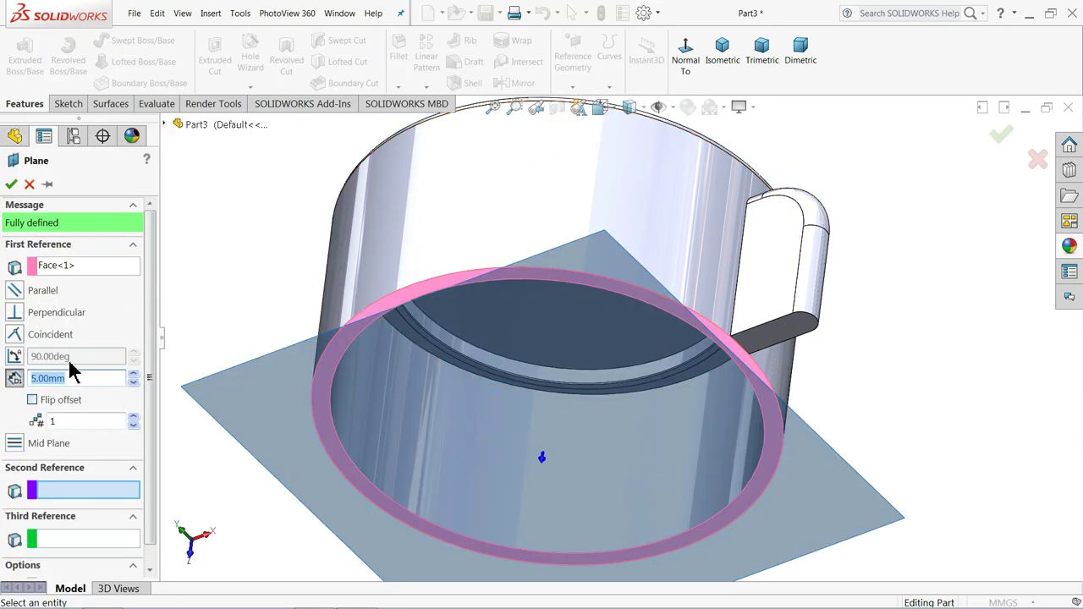
text(7)
key(Return)
mouse_move(238, 241)
middle_down()
mouse_move(222, 406)
mouse_move(188, 403)
middle_up()
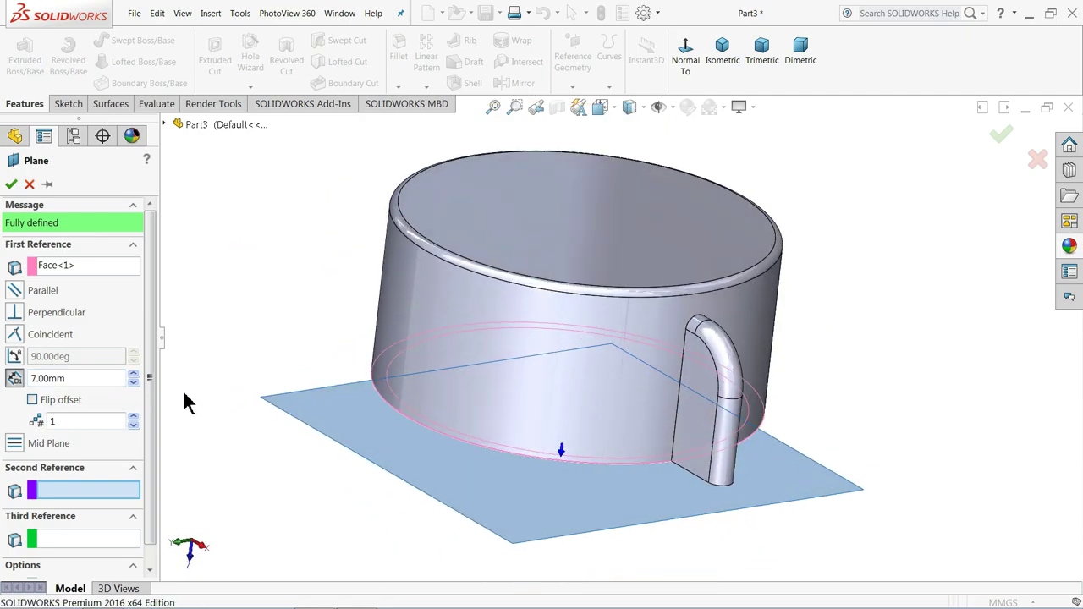
click(33, 400)
click(12, 184)
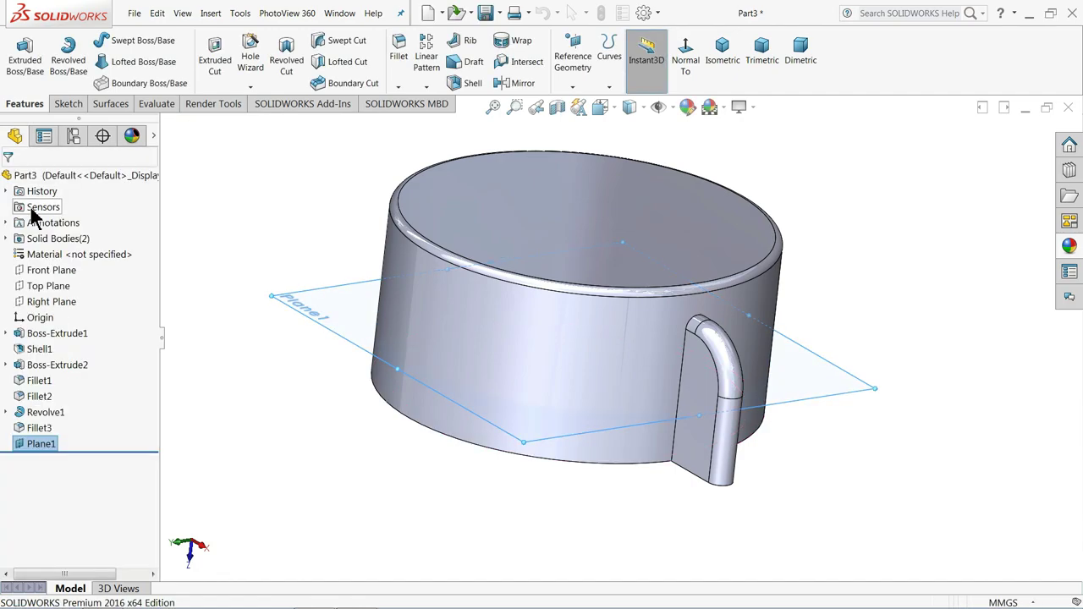
- Sketch on Plane1 and convert the inner rim edge into a 47 mm circle
middle_drag(394, 502, 351, 374)
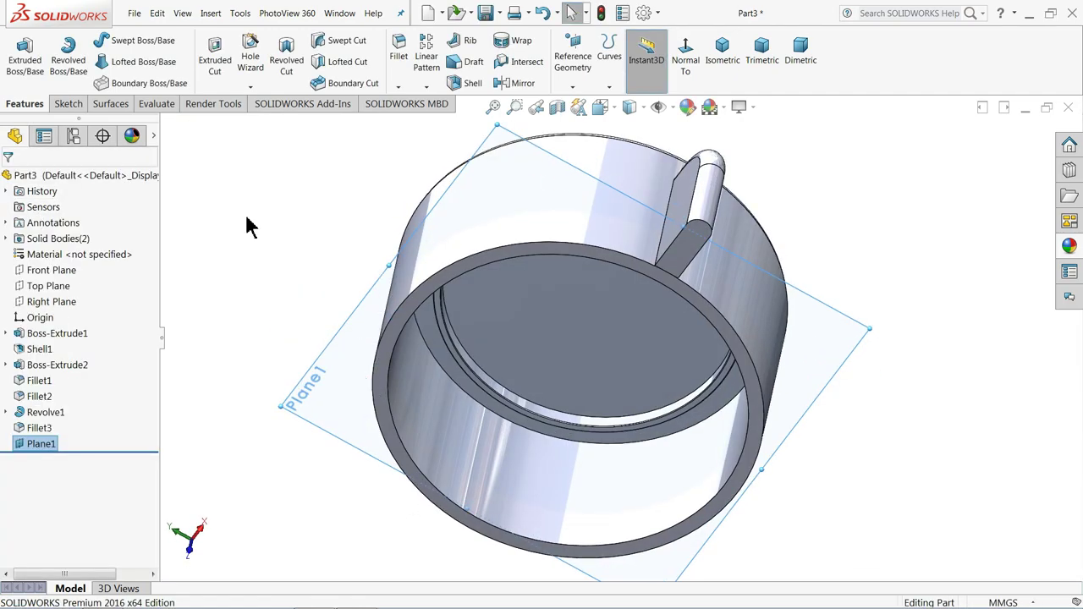
click(67, 103)
click(18, 55)
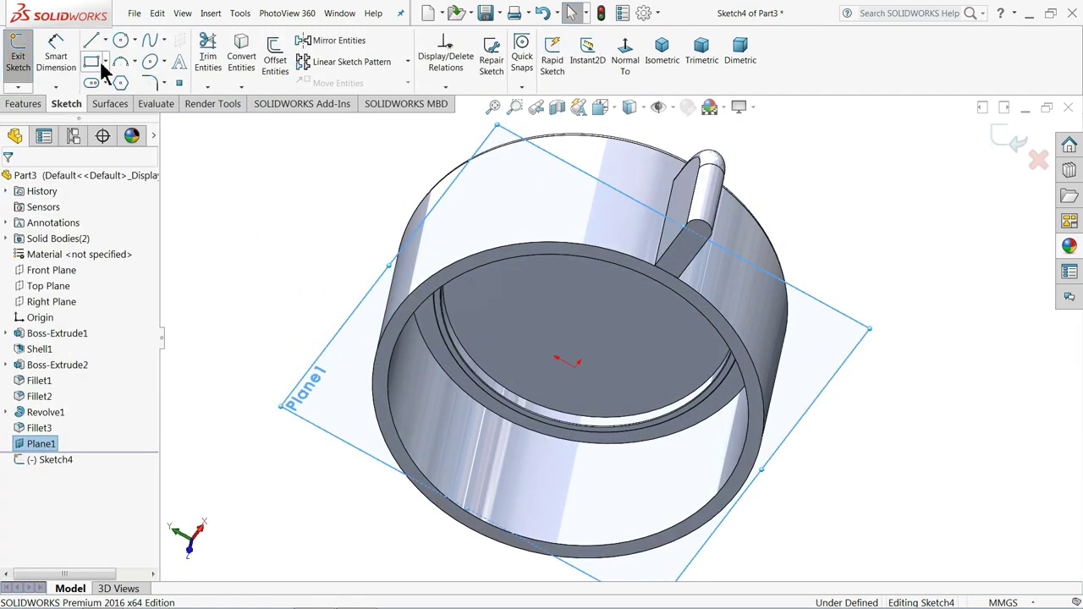
click(389, 393)
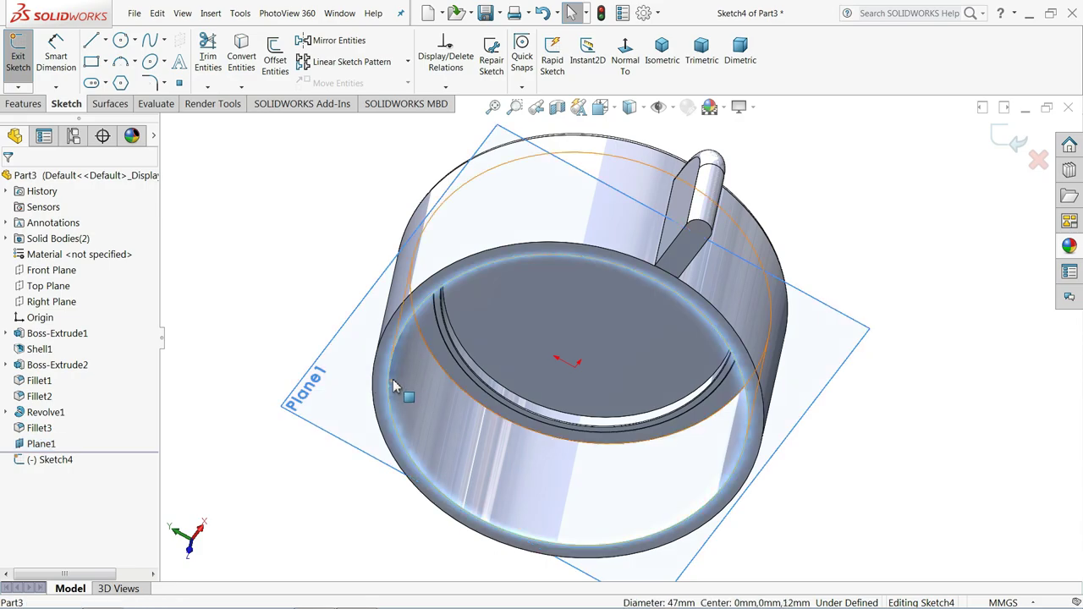
click(246, 74)
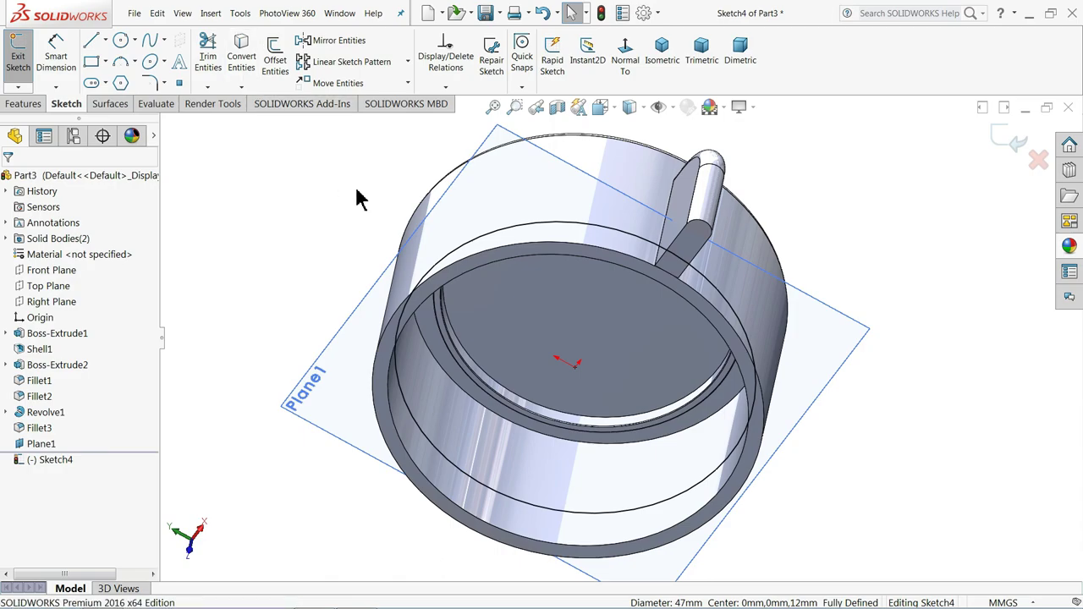
- Start a Height and Revolution helix on the circle, previewing 16 mm and 4.5 revolutions
mouse_move(362, 198)
middle_down()
mouse_move(379, 204)
mouse_move(388, 395)
middle_up()
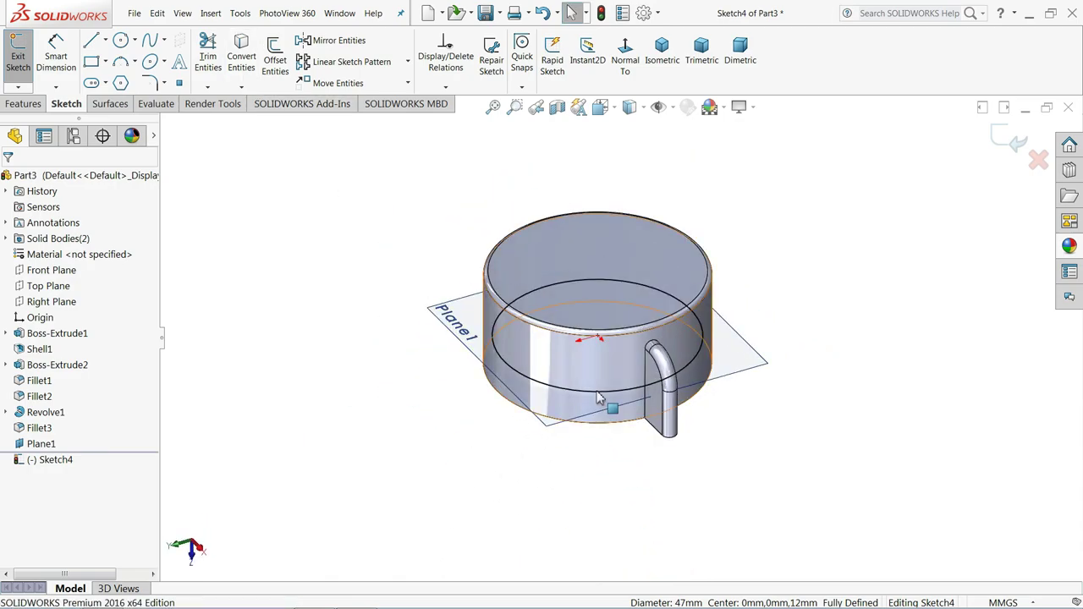
scroll(673, 359, down, 5)
click(24, 104)
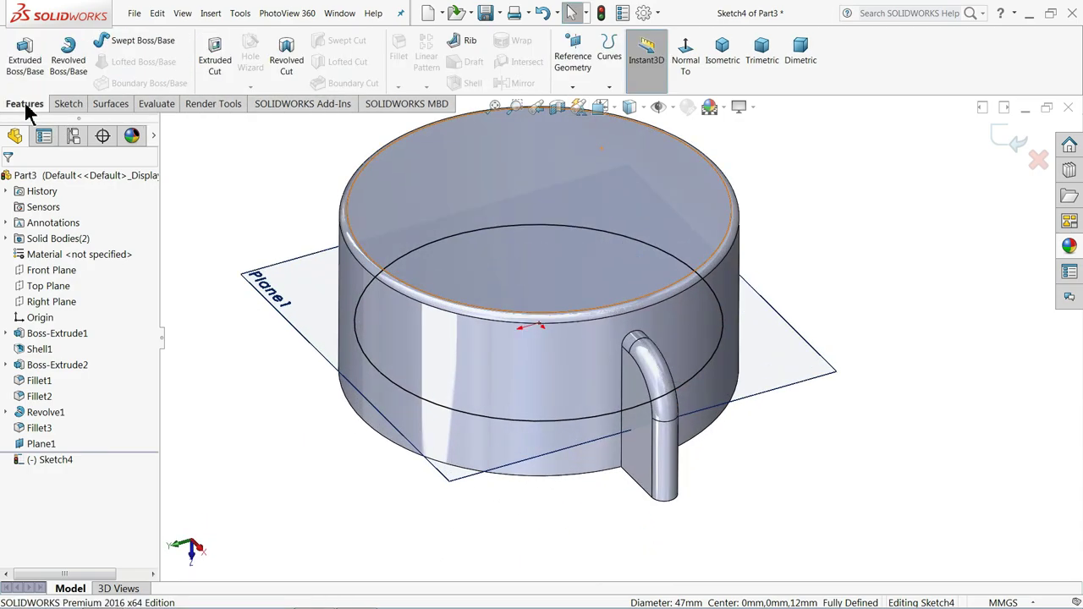
click(609, 80)
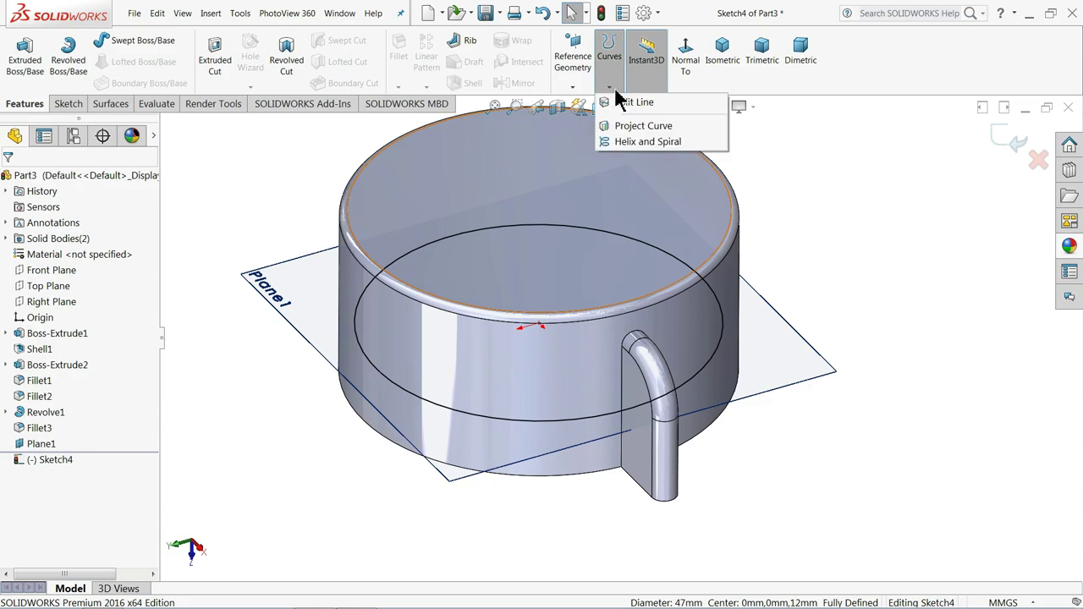
click(630, 142)
click(103, 225)
click(87, 247)
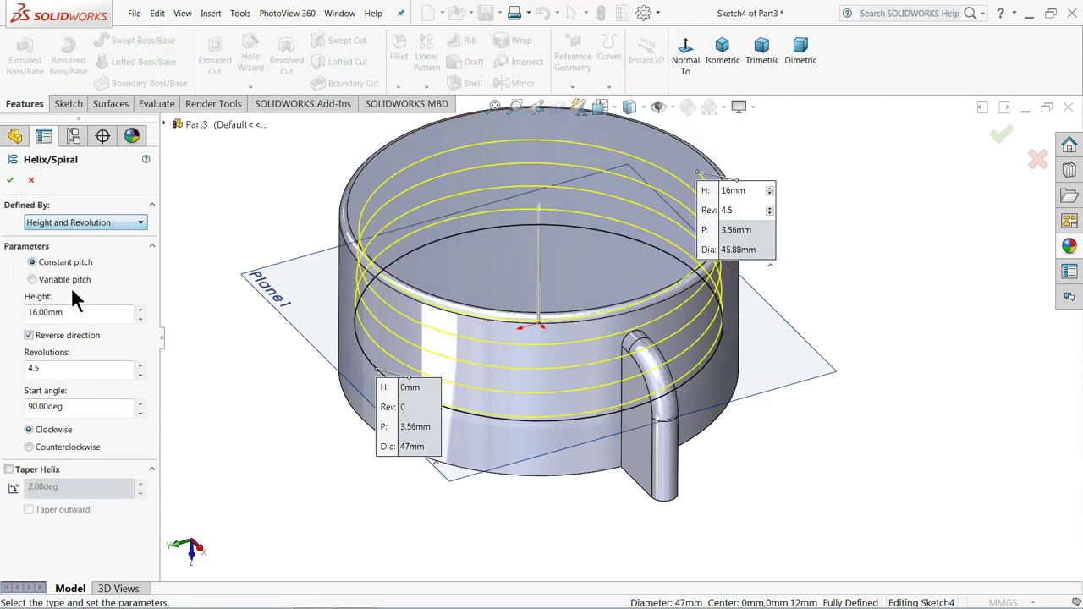
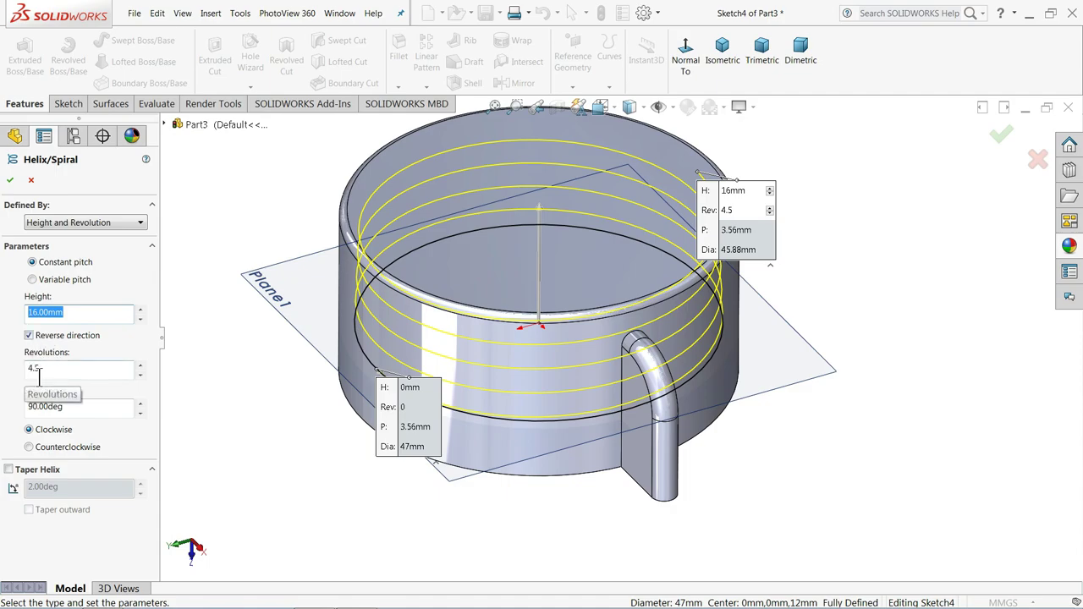
- Finish Helix/Spiral1 with a 2.00° taper, 16 mm height and 4.5 revolutions
click(12, 472)
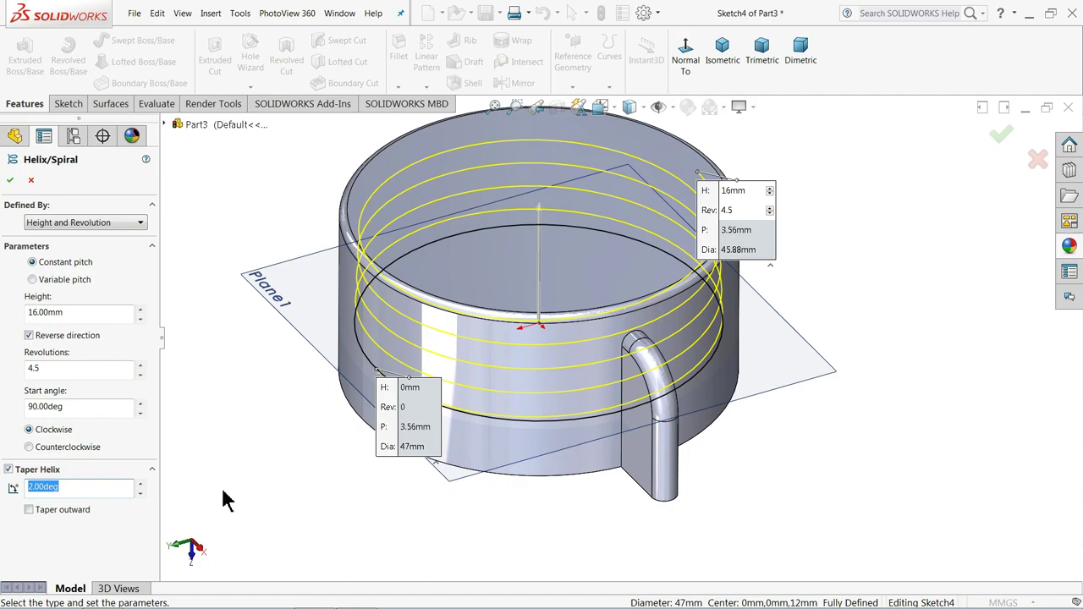
mouse_move(227, 499)
middle_down()
mouse_move(211, 403)
mouse_move(212, 481)
middle_up()
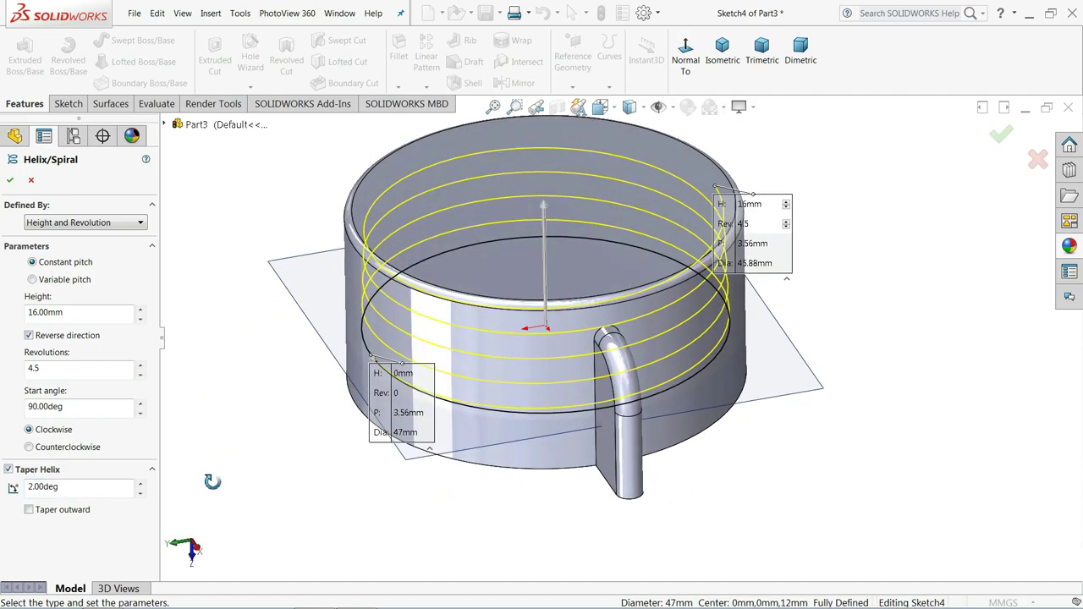
click(10, 182)
- Hide Plane1
click(267, 391)
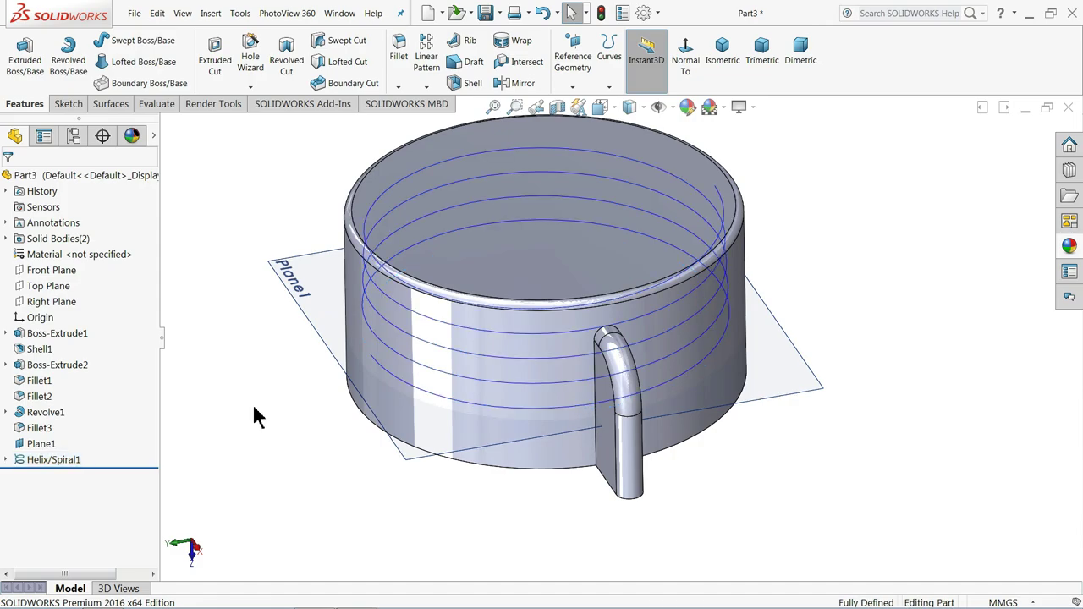
middle_drag(259, 416, 280, 411)
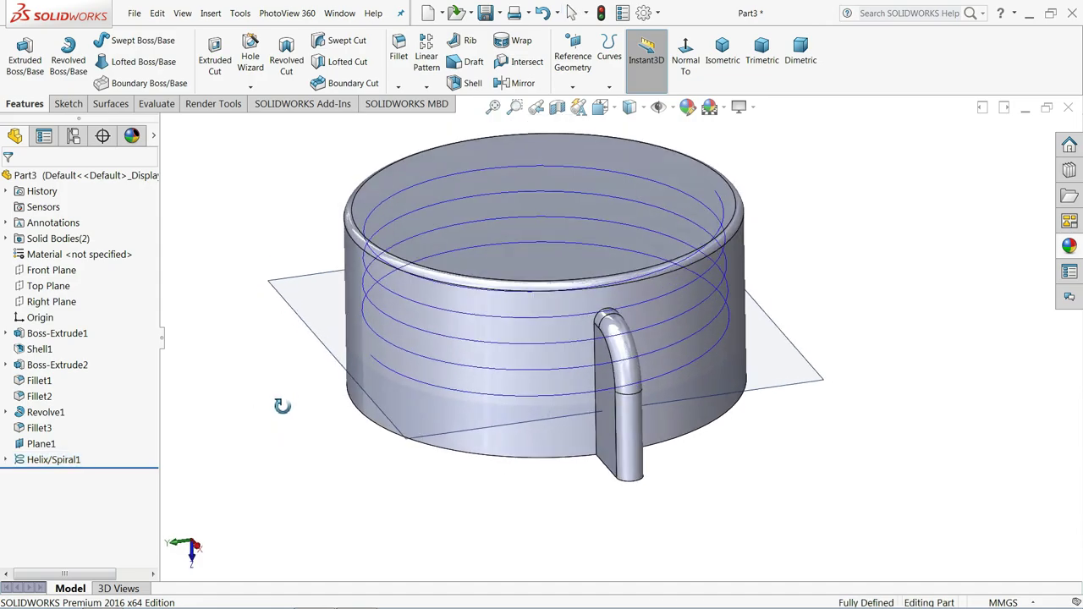
click(311, 320)
click(375, 280)
mouse_move(310, 353)
middle_down()
mouse_move(320, 384)
mouse_move(345, 394)
middle_up()
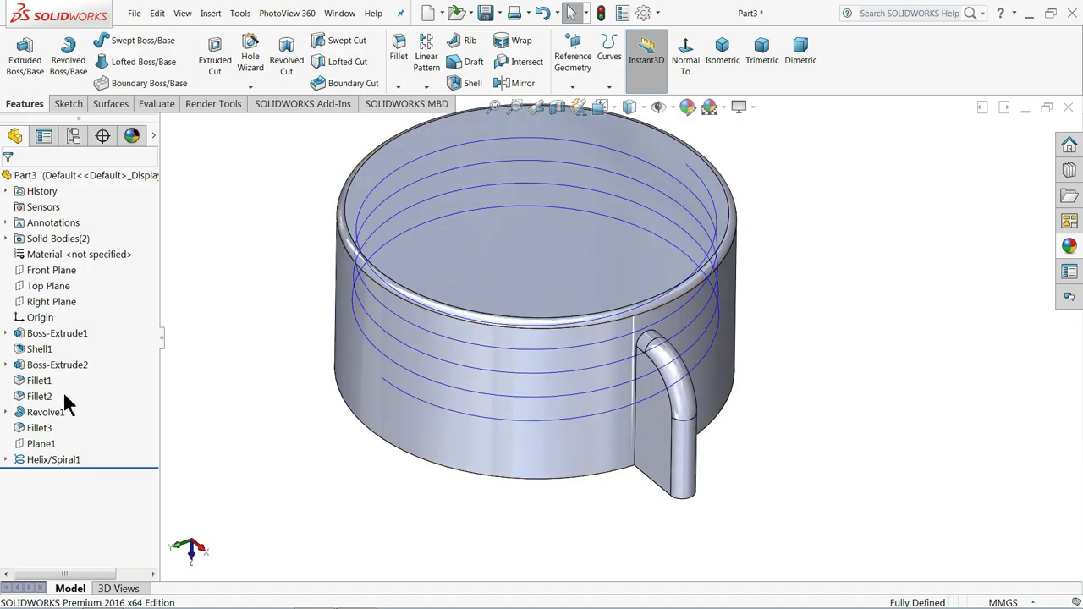
- Start a new reference plane with the helix edge as its perpendicular first reference
click(572, 88)
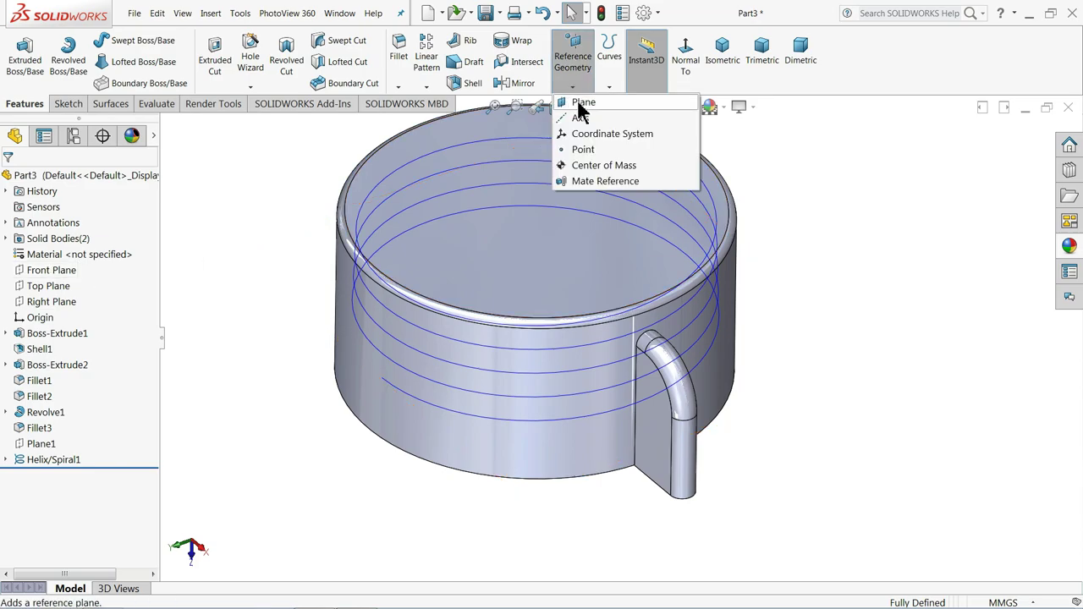
click(583, 102)
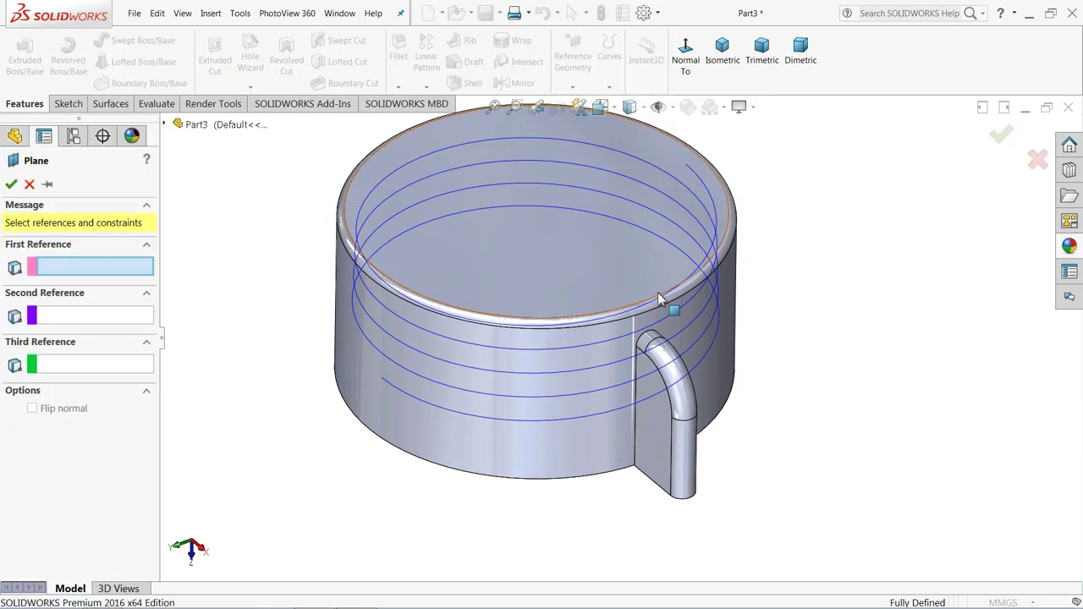
middle_drag(609, 253, 651, 276)
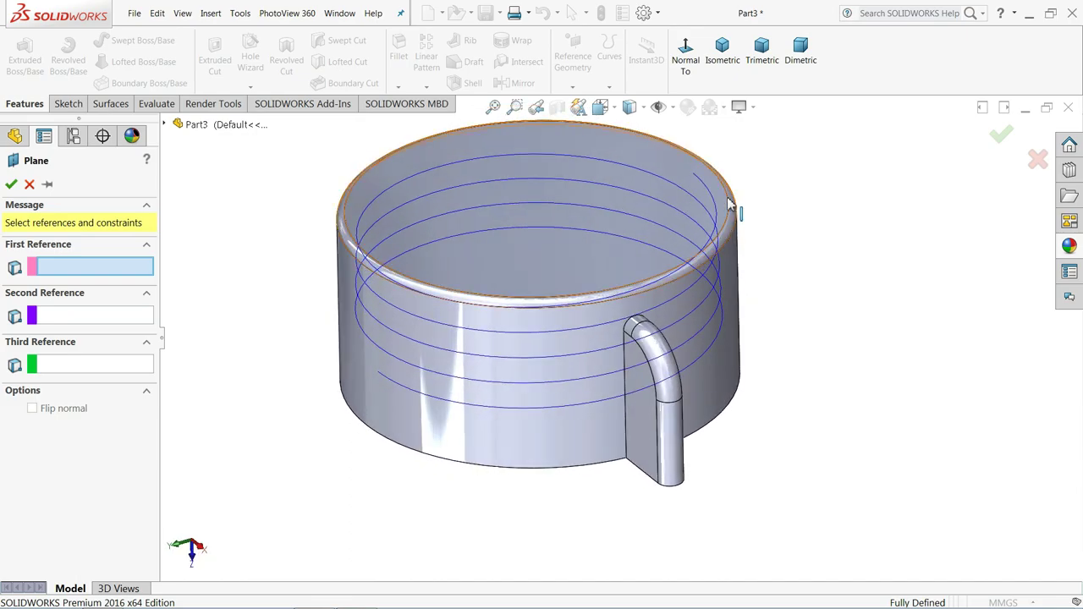
scroll(702, 222, down, 3)
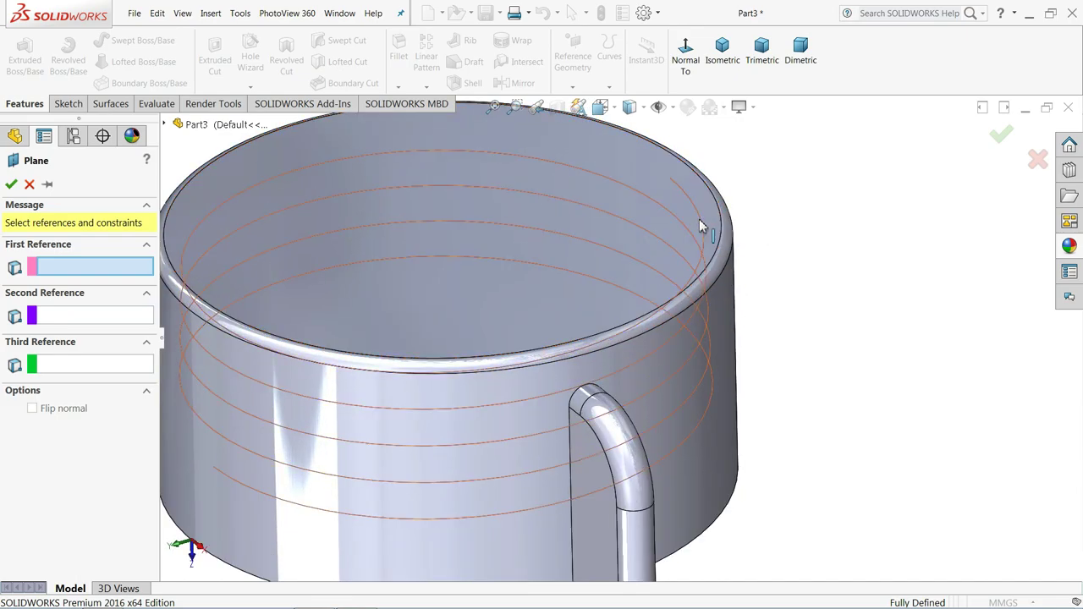
click(702, 226)
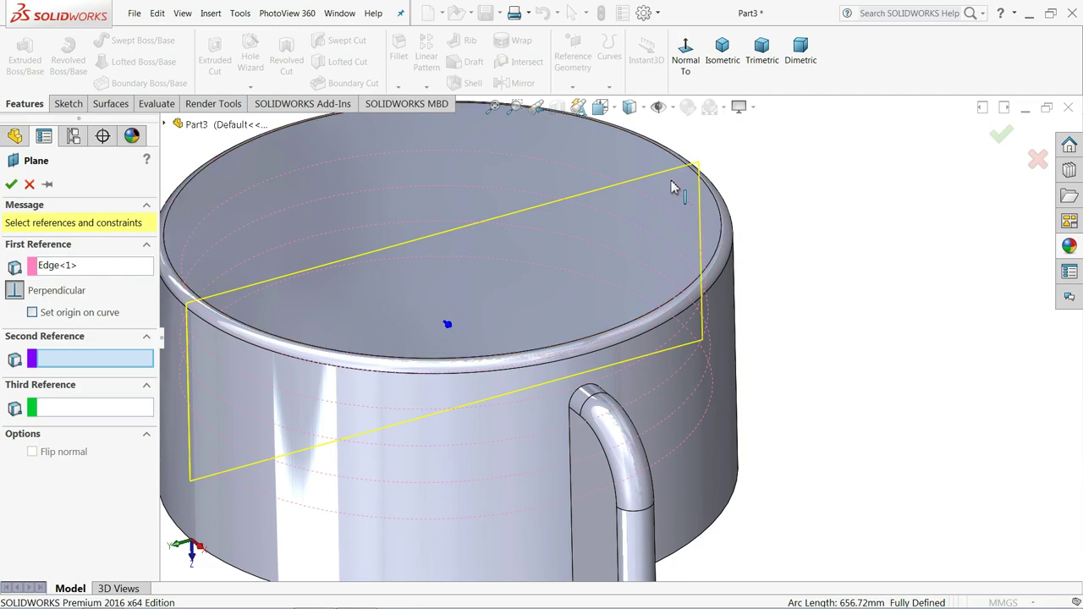
- Use the helix end point as second reference and create Plane2
scroll(677, 195, down, 2)
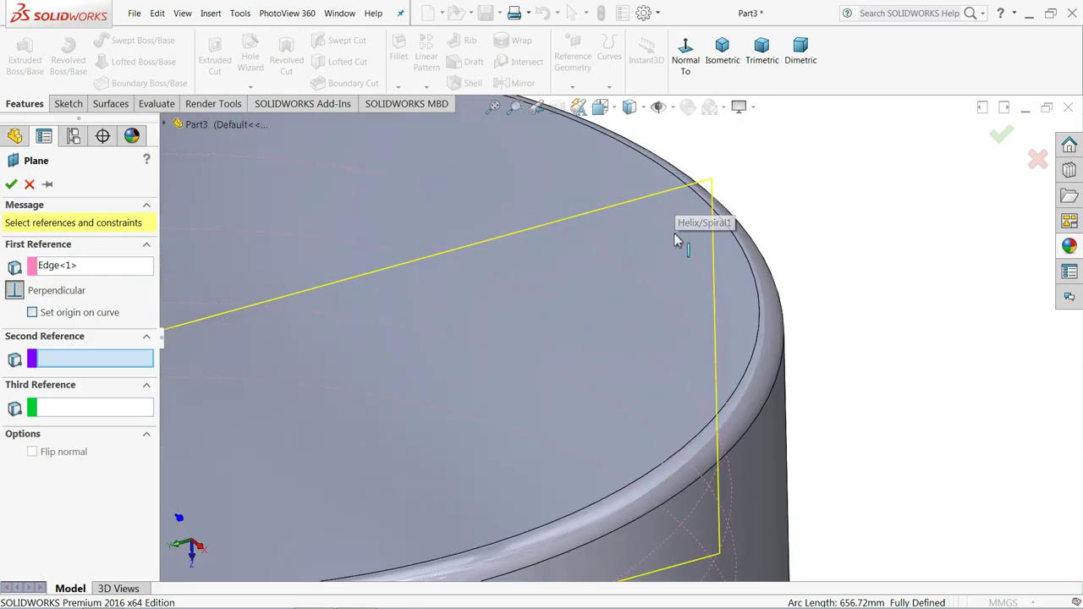
scroll(669, 237, down, 1)
scroll(669, 237, up, 3)
scroll(682, 249, up, 2)
scroll(717, 253, up, 2)
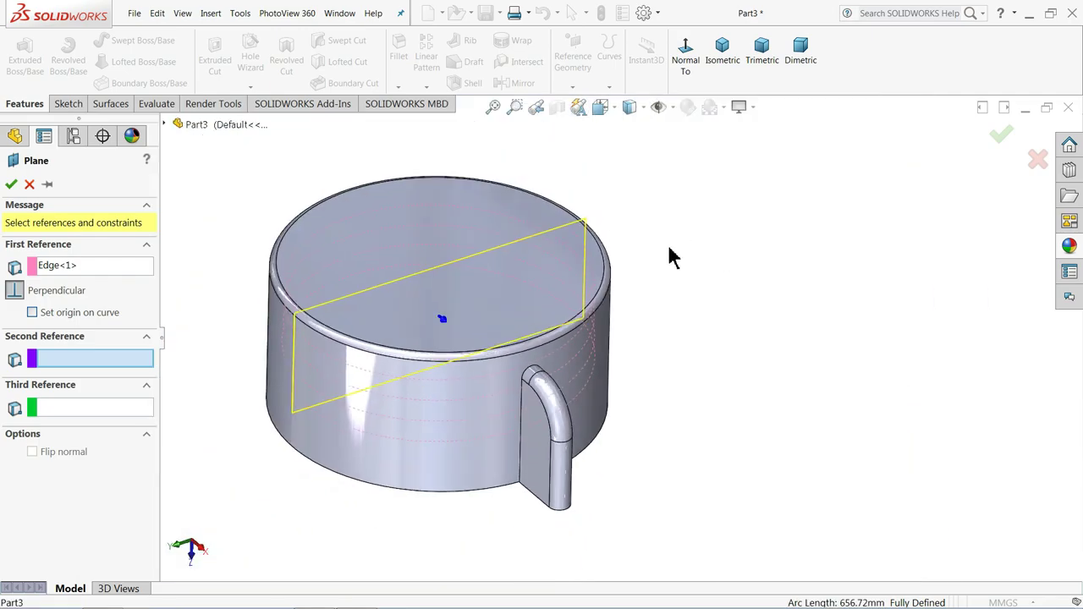
middle_drag(669, 259, 683, 282)
scroll(601, 245, down, 3)
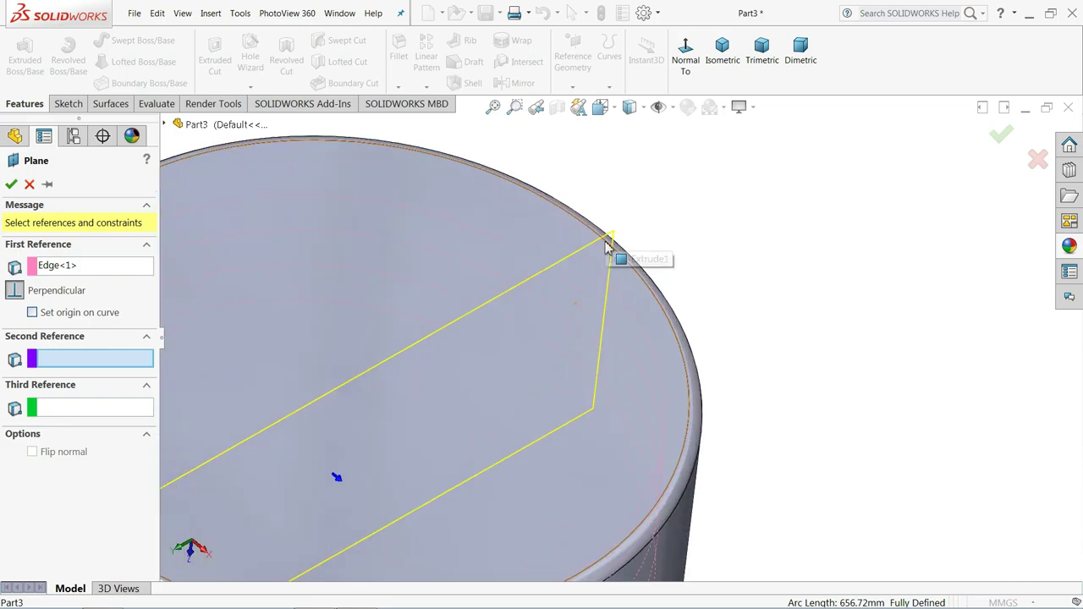
scroll(609, 279, down, 2)
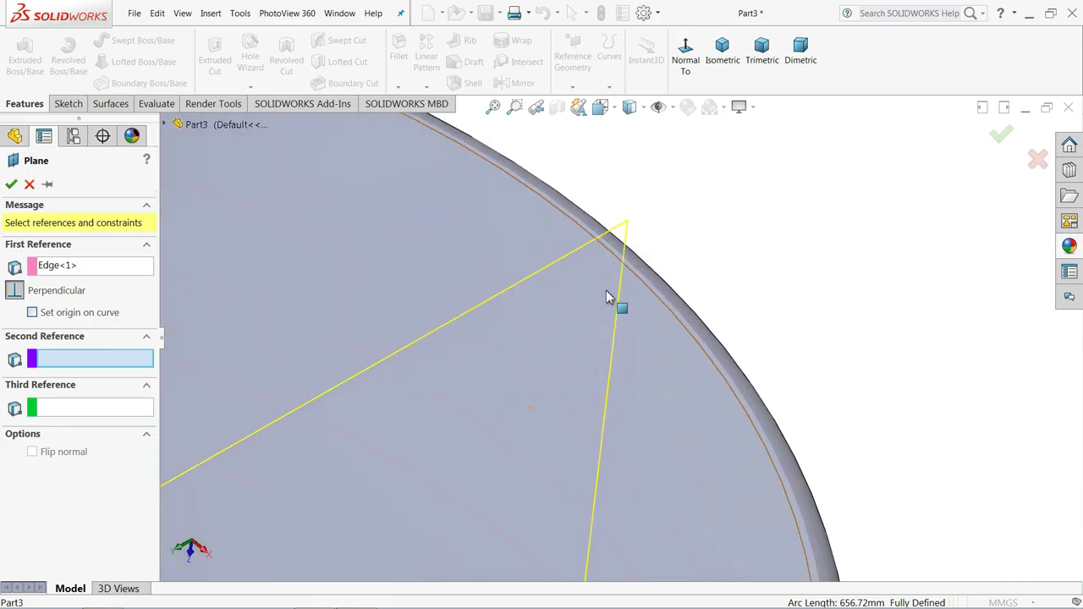
click(546, 289)
scroll(554, 290, up, 2)
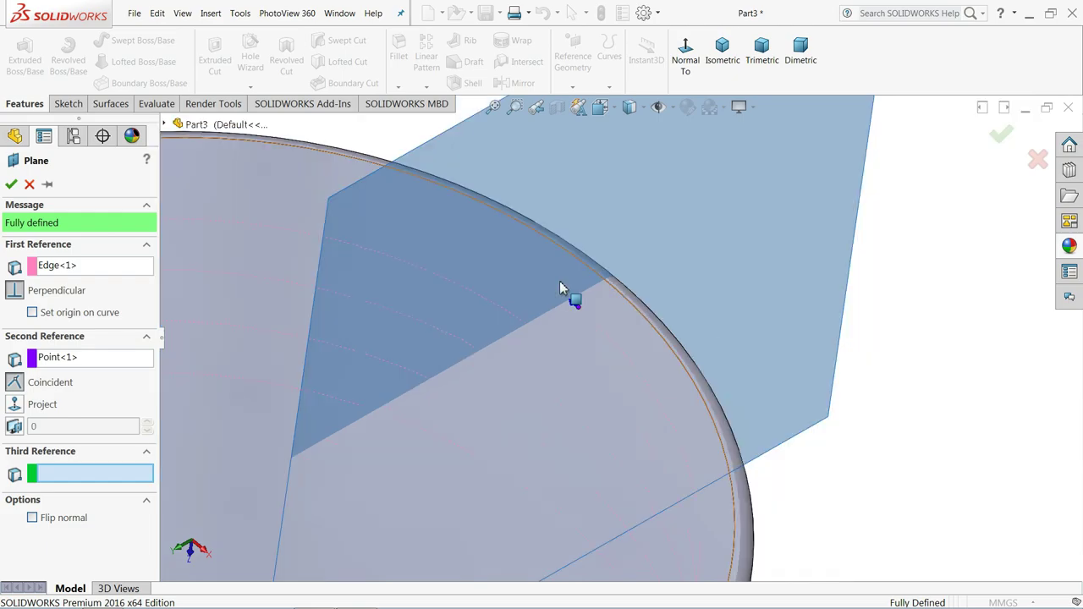
scroll(568, 296, up, 3)
scroll(592, 342, down, 1)
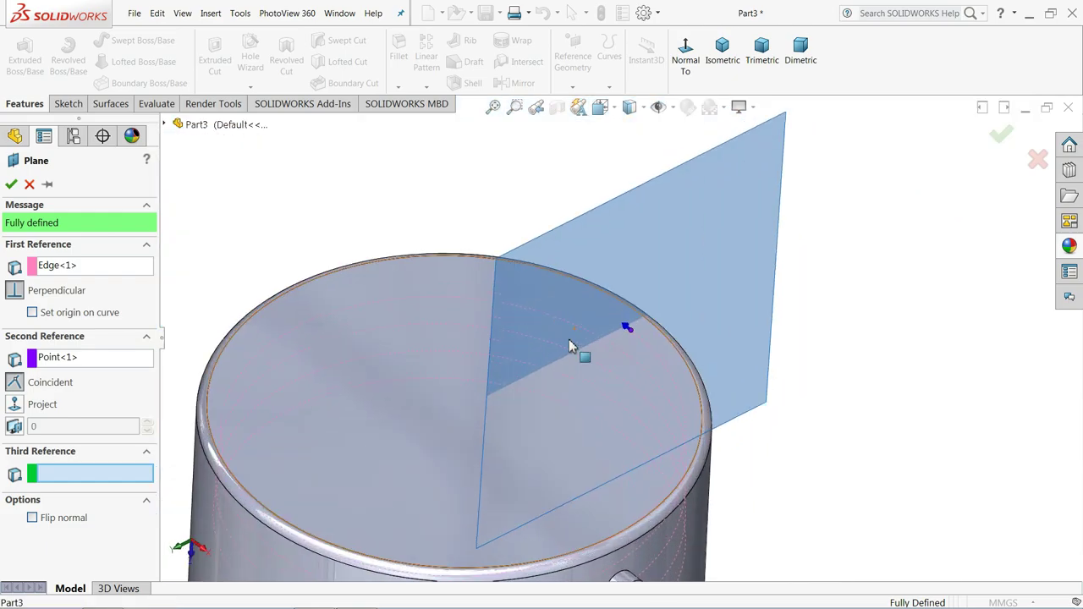
click(10, 185)
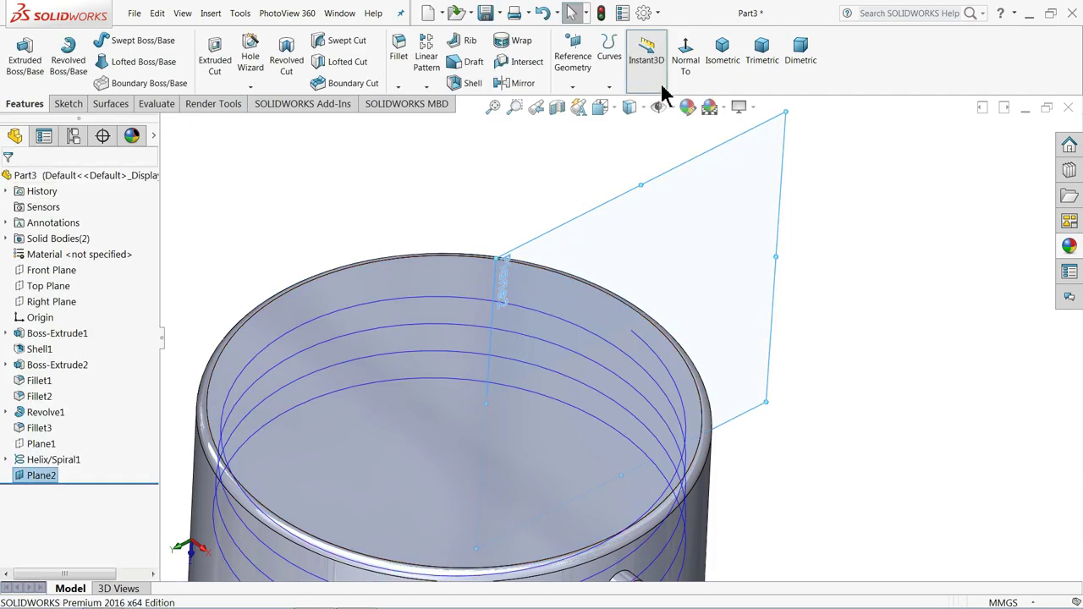
- Start a new sketch on Plane2 and view it face-on
click(66, 105)
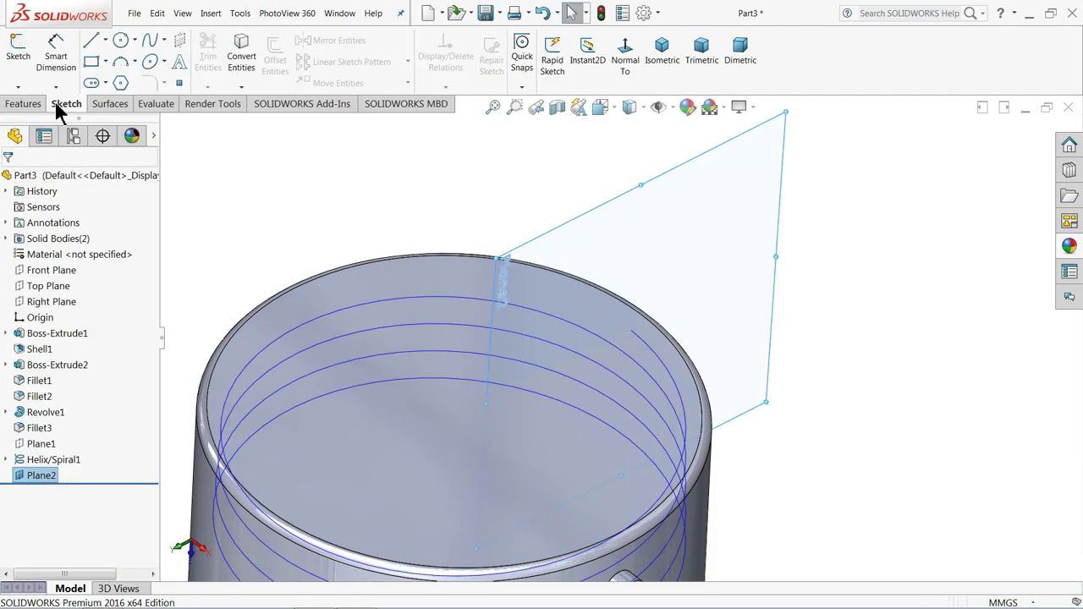
click(18, 59)
click(625, 58)
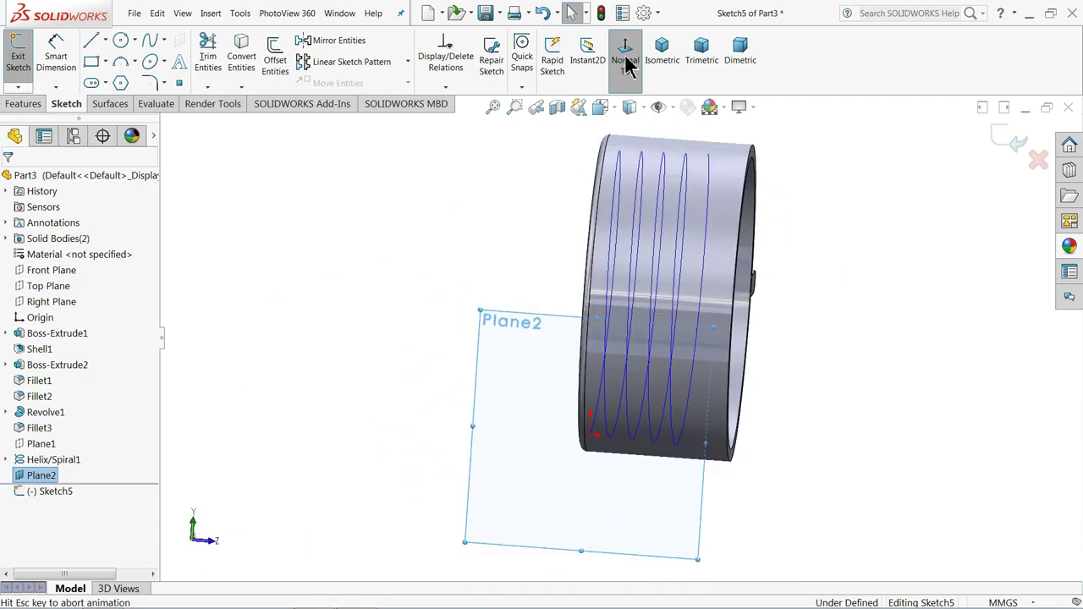
scroll(652, 447, down, 2)
scroll(616, 415, down, 3)
scroll(603, 406, down, 3)
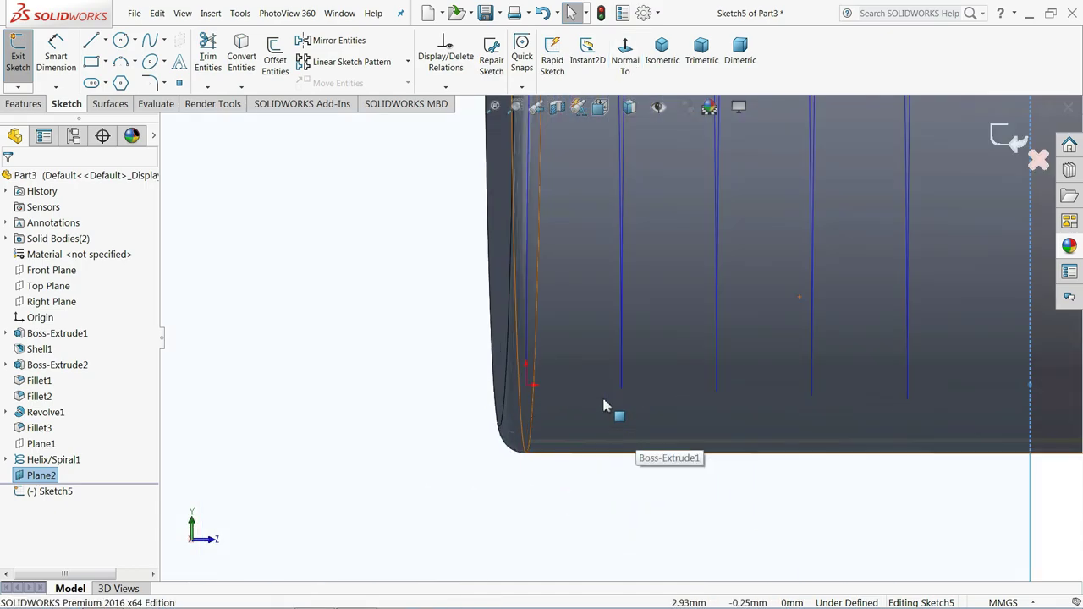
scroll(603, 406, down, 1)
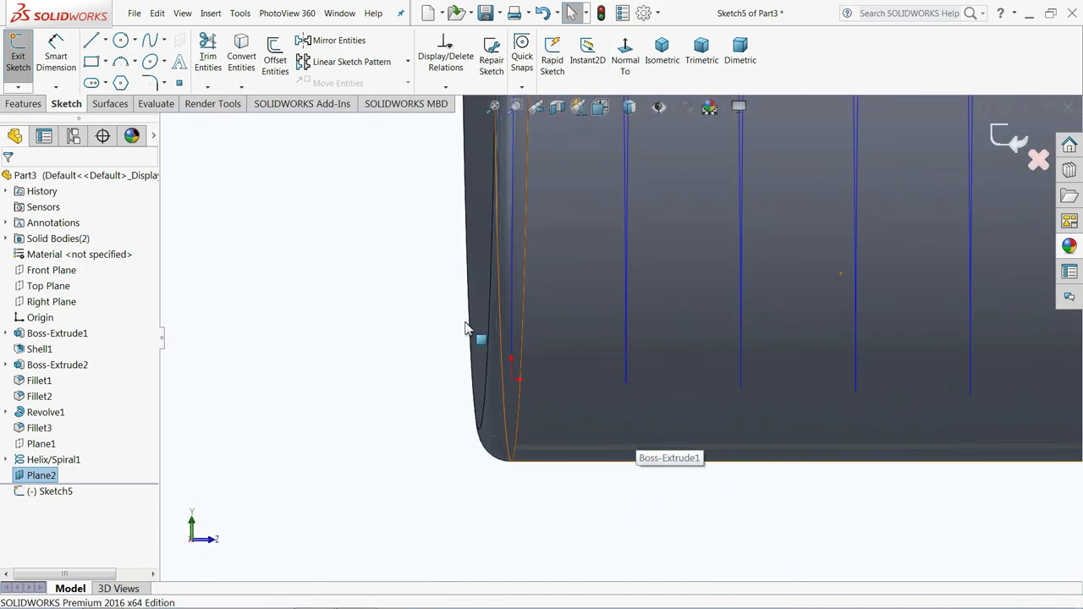
- Draw a closed four-line trapezoid for the thread profile
click(92, 42)
scroll(621, 367, down, 2)
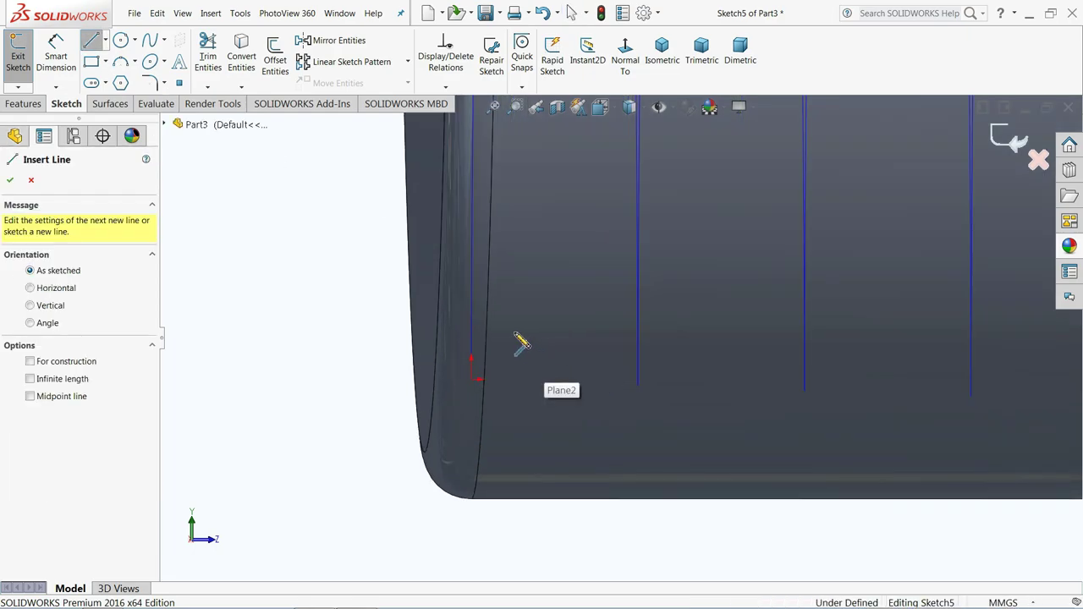
click(514, 331)
click(603, 332)
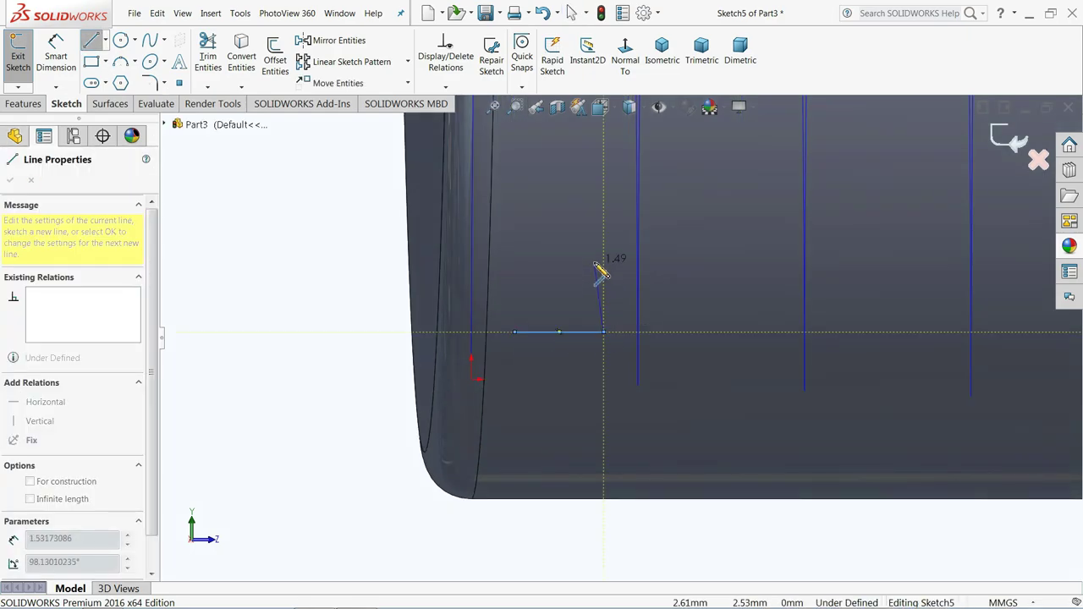
click(585, 244)
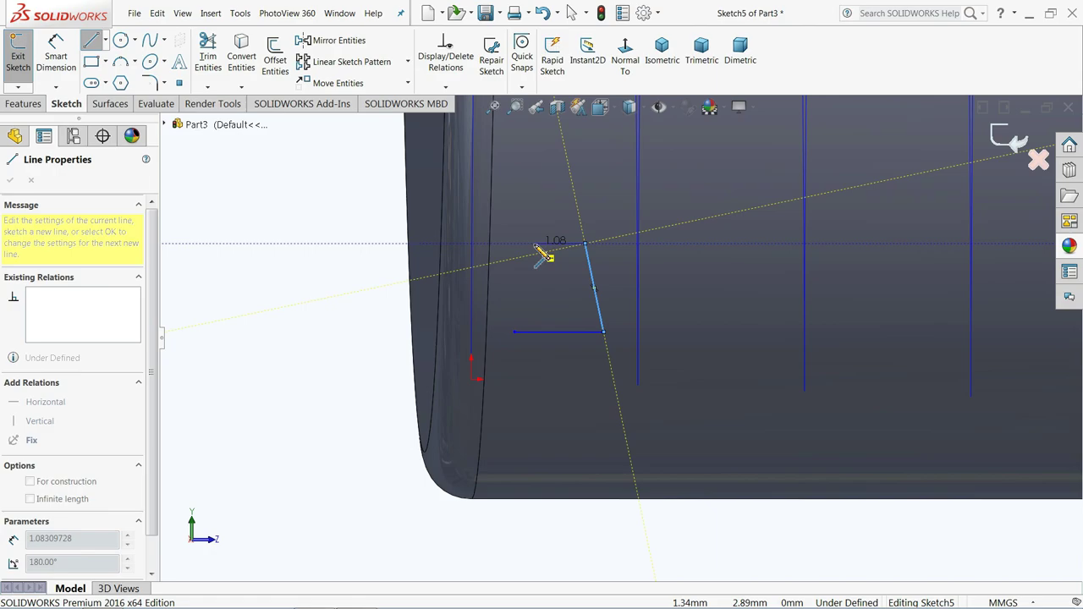
click(533, 244)
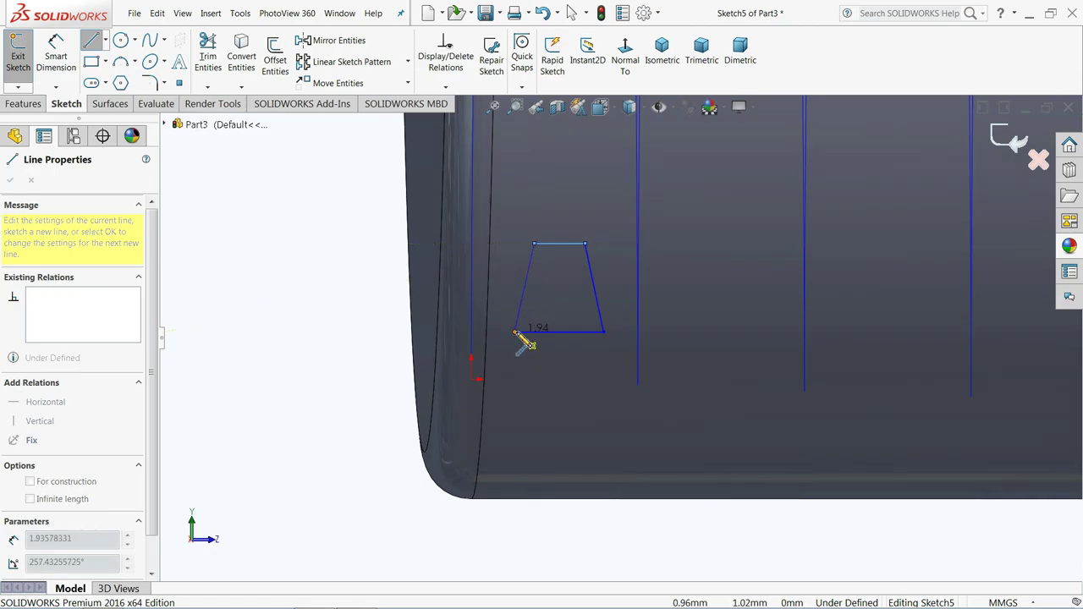
click(515, 332)
right_click(310, 278)
click(327, 280)
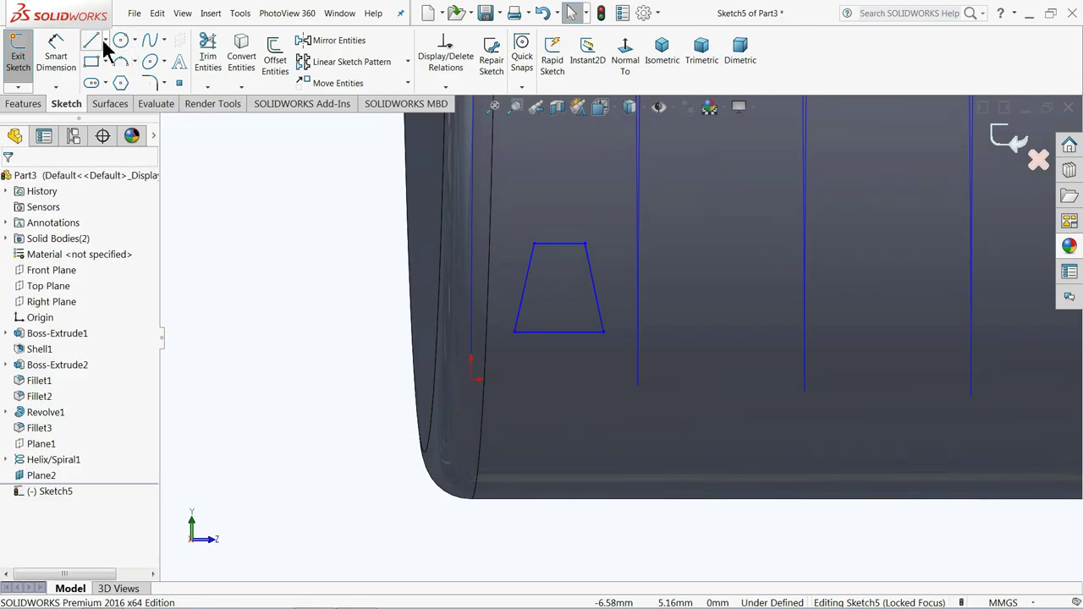
- Draw a construction centerline from the top edge midpoint to the bottom edge midpoint
click(105, 40)
click(126, 79)
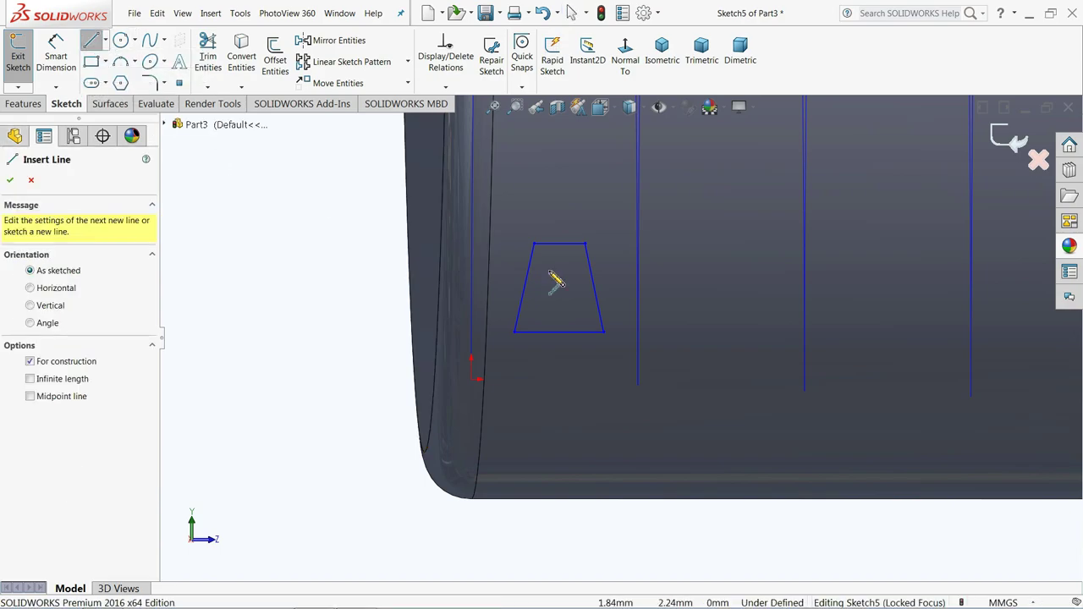
scroll(582, 272, down, 2)
click(538, 222)
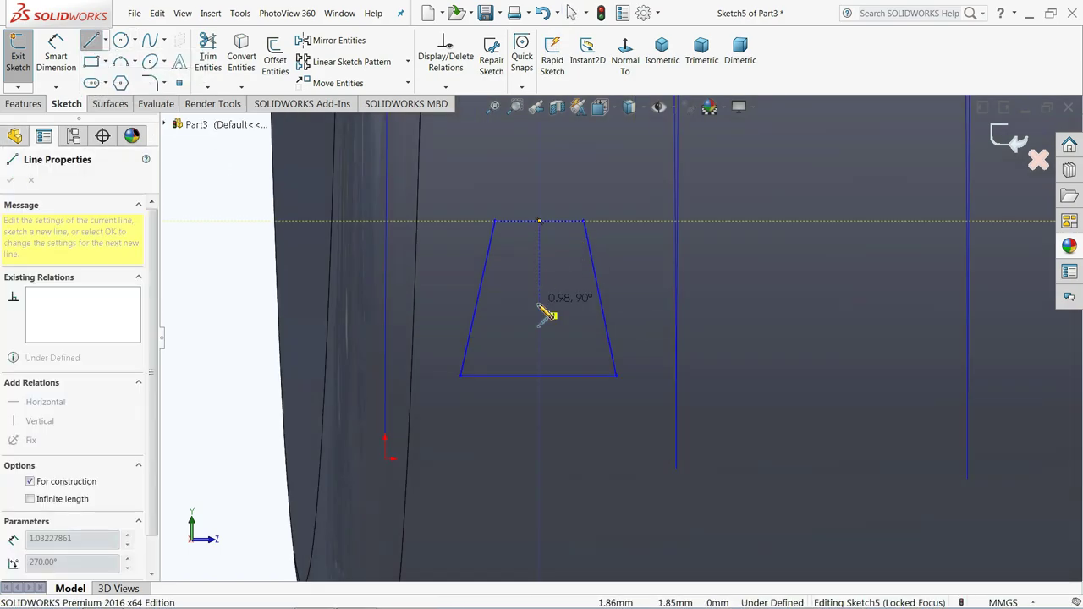
click(539, 374)
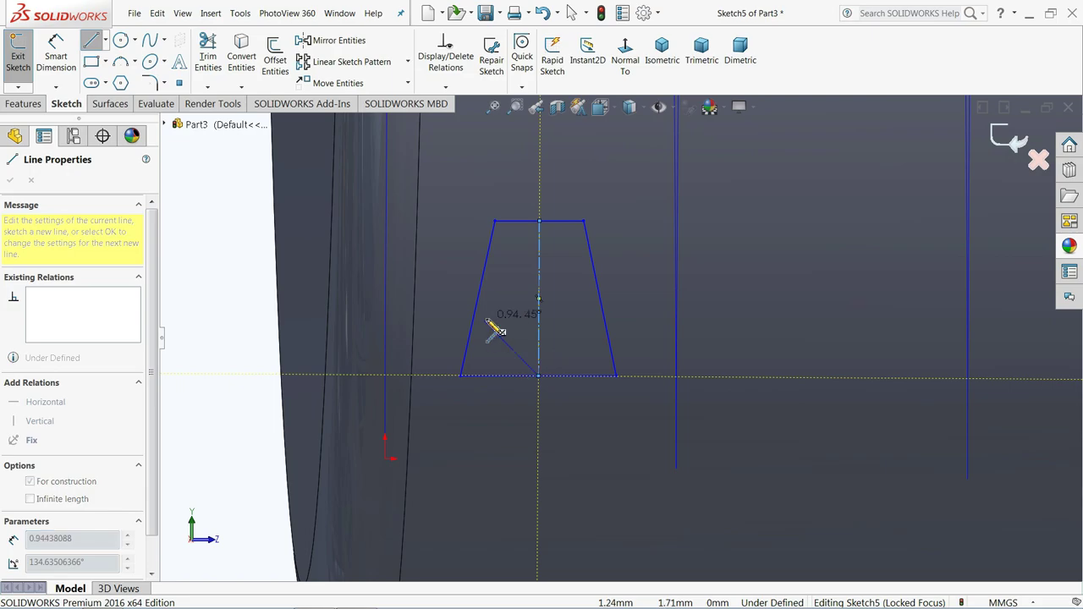
right_click(495, 327)
click(508, 329)
scroll(543, 335, down, 3)
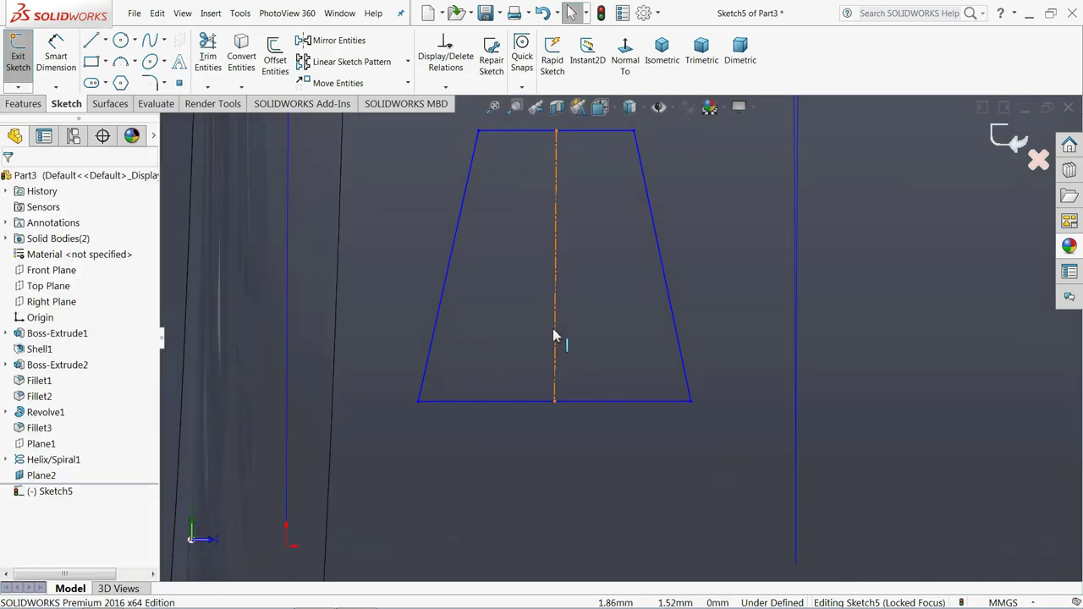
- Make the centerline vertical and clear the selection
click(555, 330)
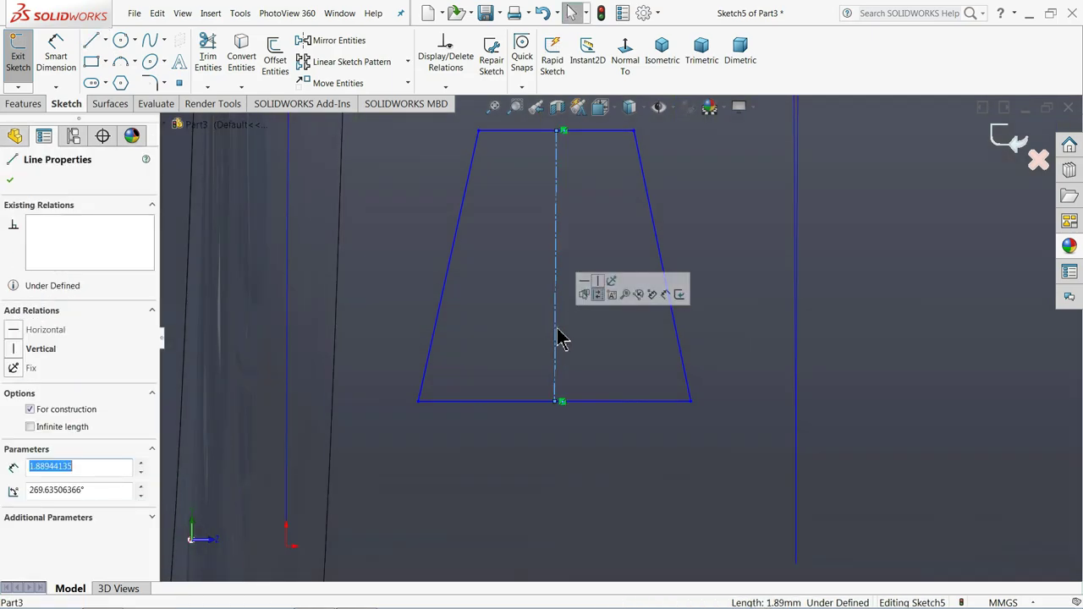
click(597, 280)
click(622, 282)
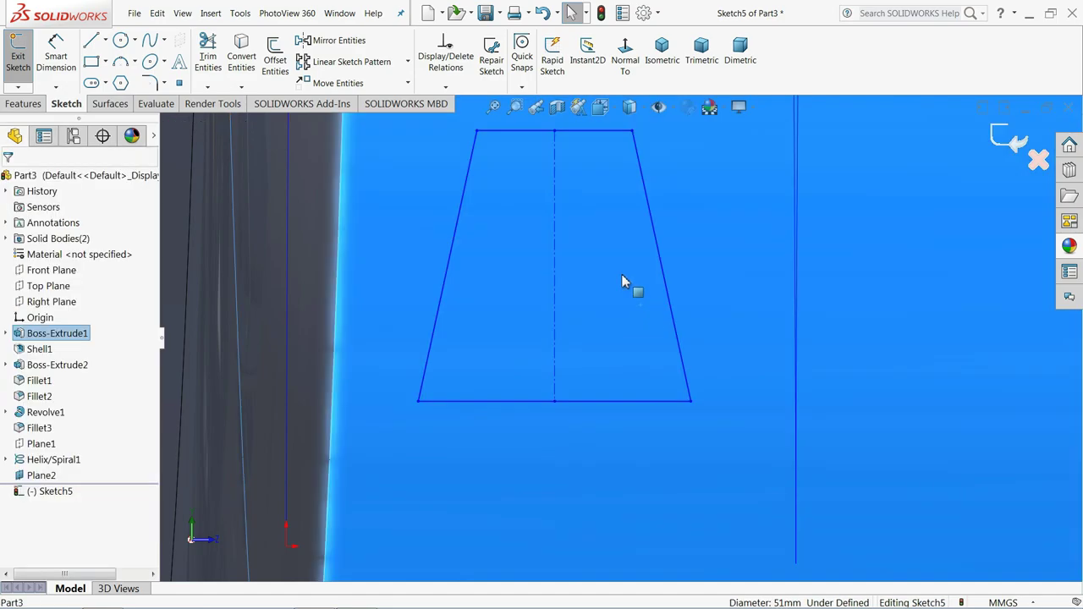
scroll(472, 323, up, 3)
click(633, 310)
scroll(669, 313, down, 2)
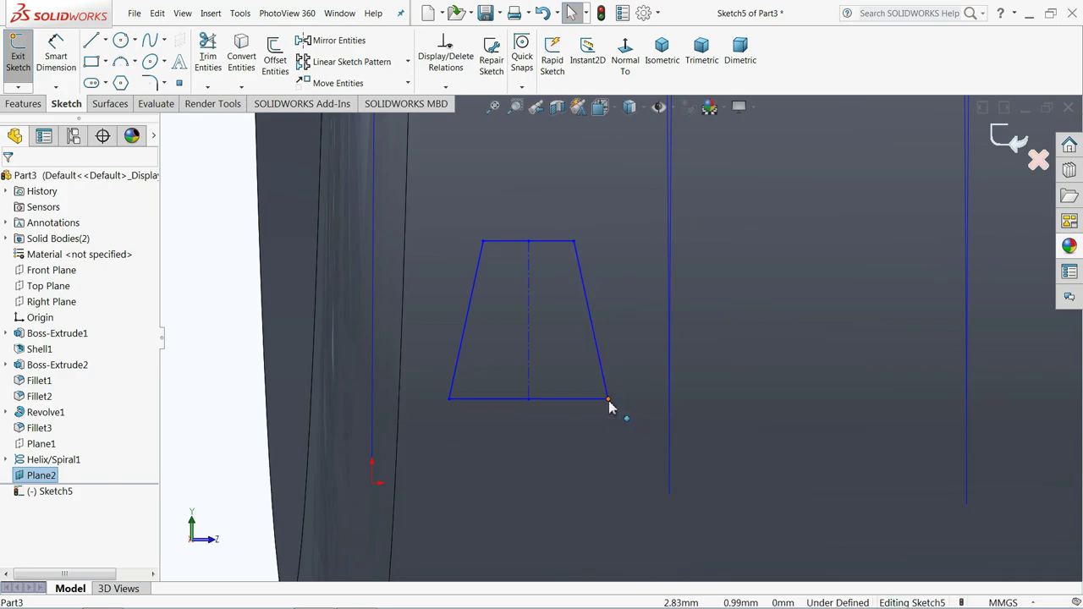
- Dimension the trapezoid: bottom width 1, top width 0.50, height 0.80
click(55, 53)
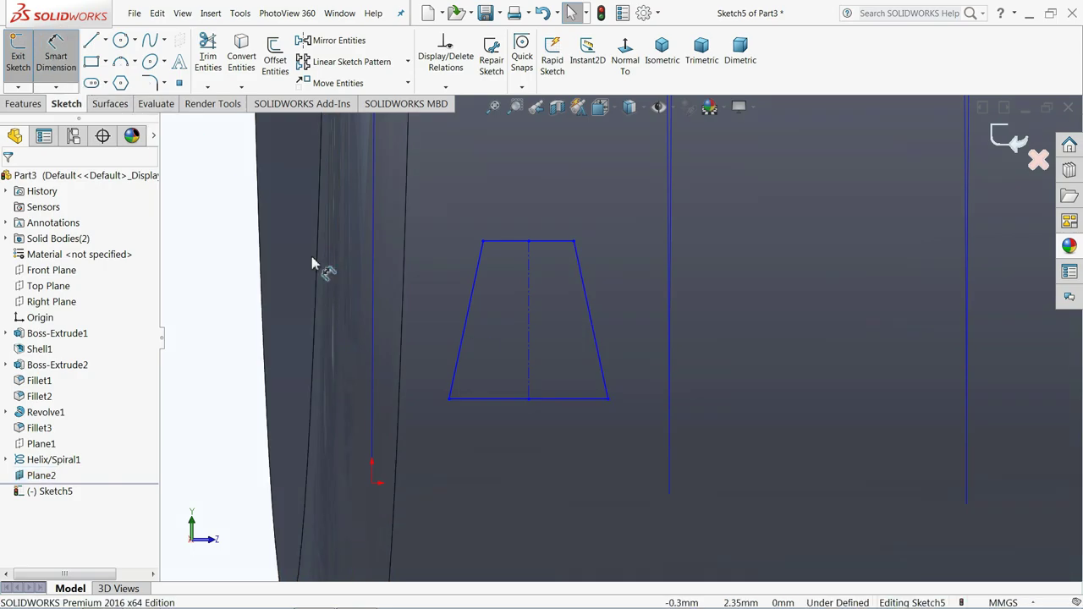
click(506, 408)
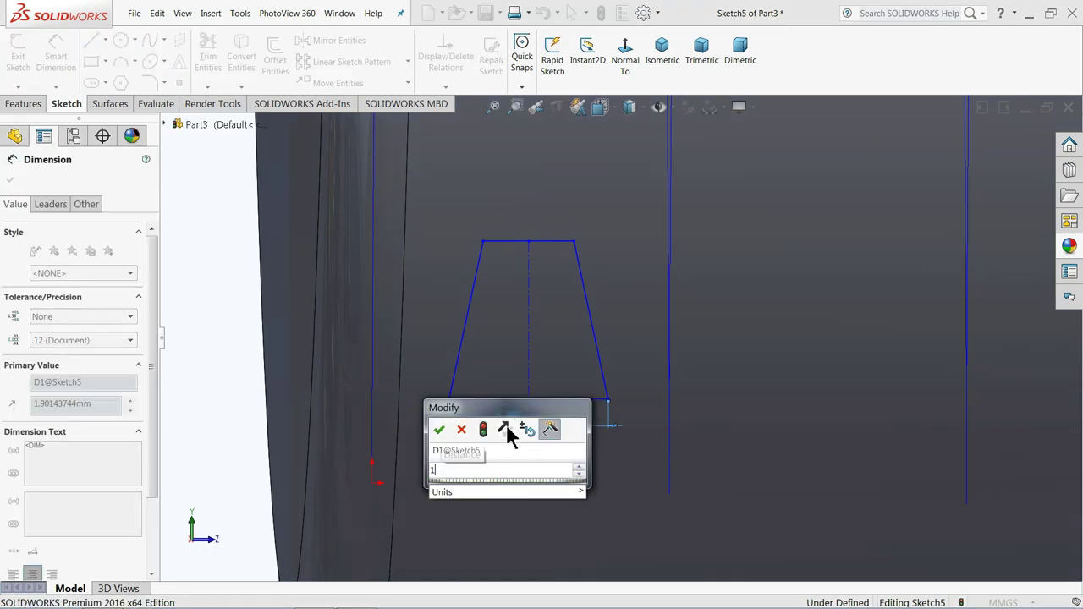
text(1)
key(Return)
scroll(504, 270, down, 2)
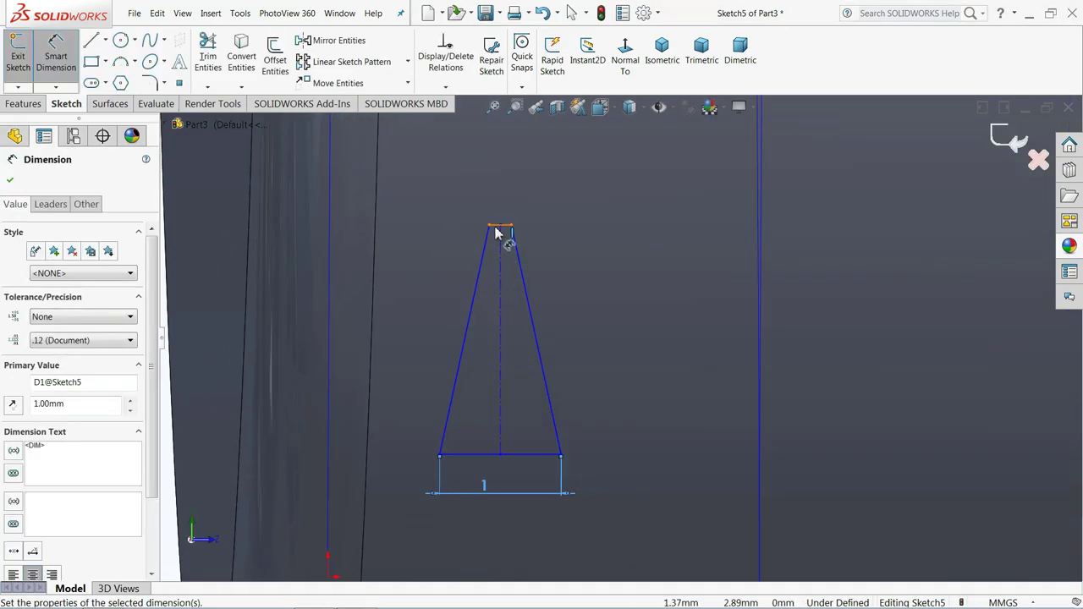
click(497, 233)
click(496, 196)
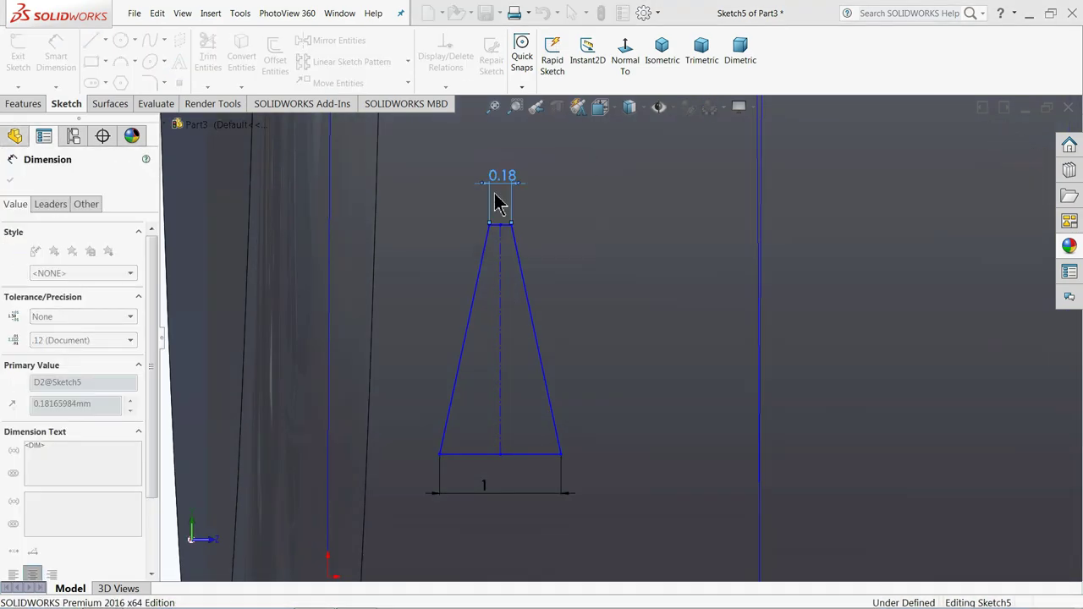
text(0.5)
key(Return)
click(525, 225)
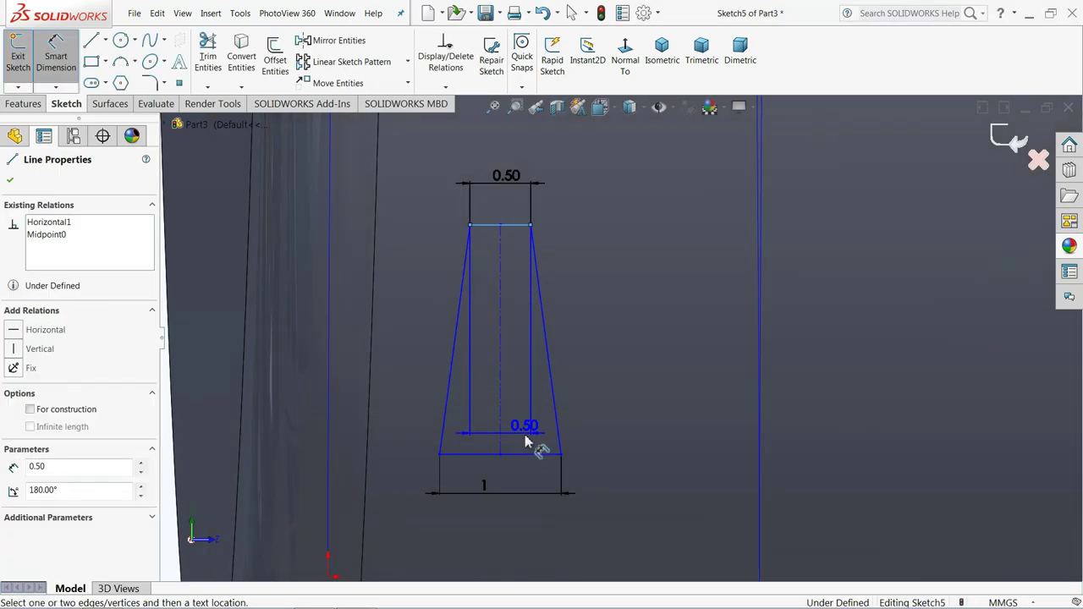
click(532, 454)
click(620, 362)
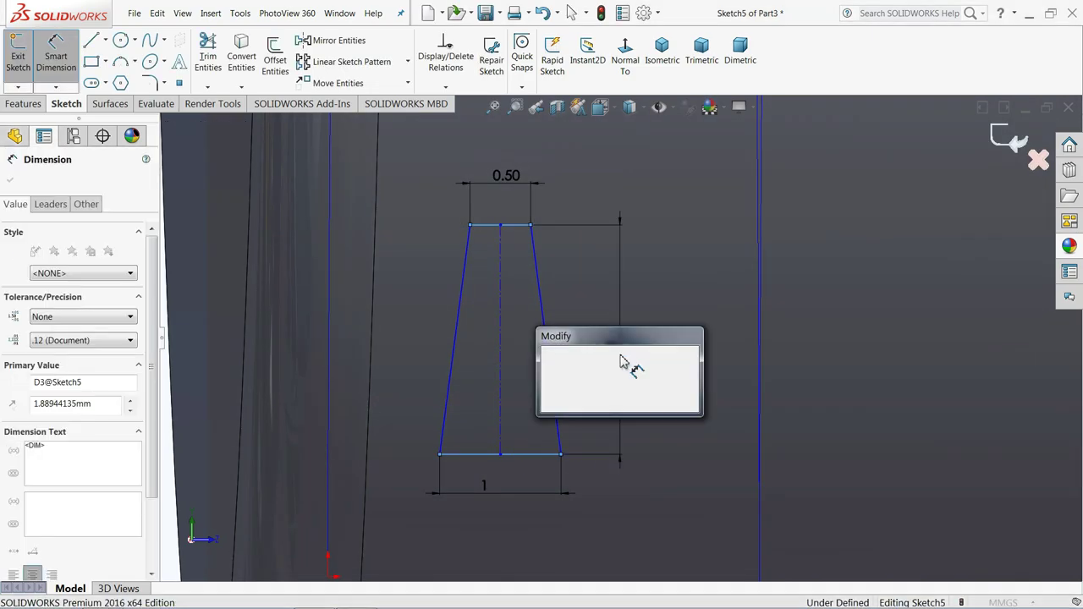
text(0.8)
key(Return)
- Start a sketch fillet with a 0.3 radius
scroll(532, 441, up, 2)
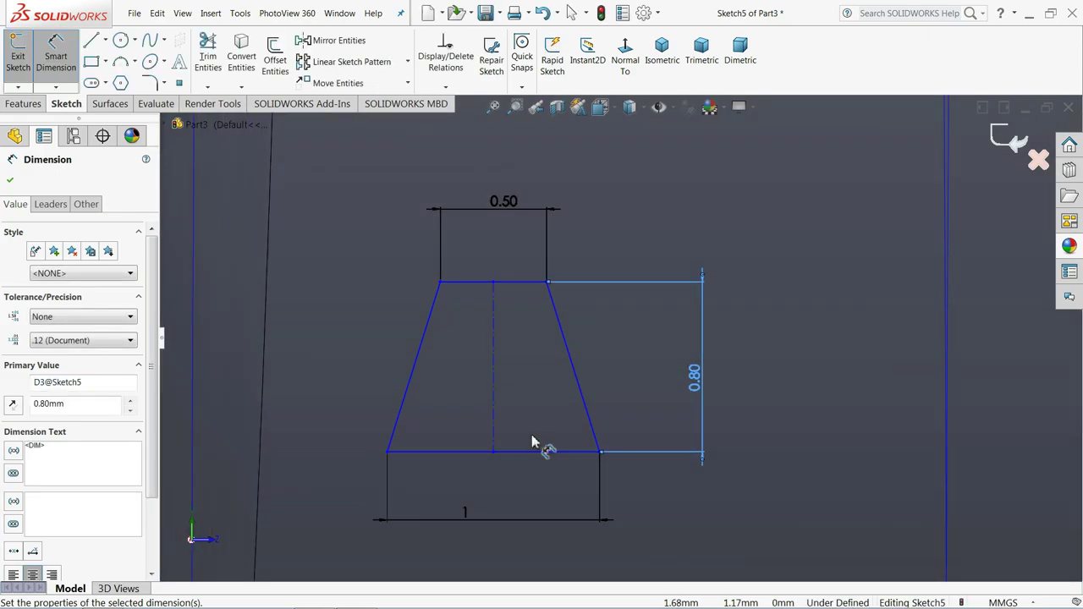
scroll(504, 406, up, 2)
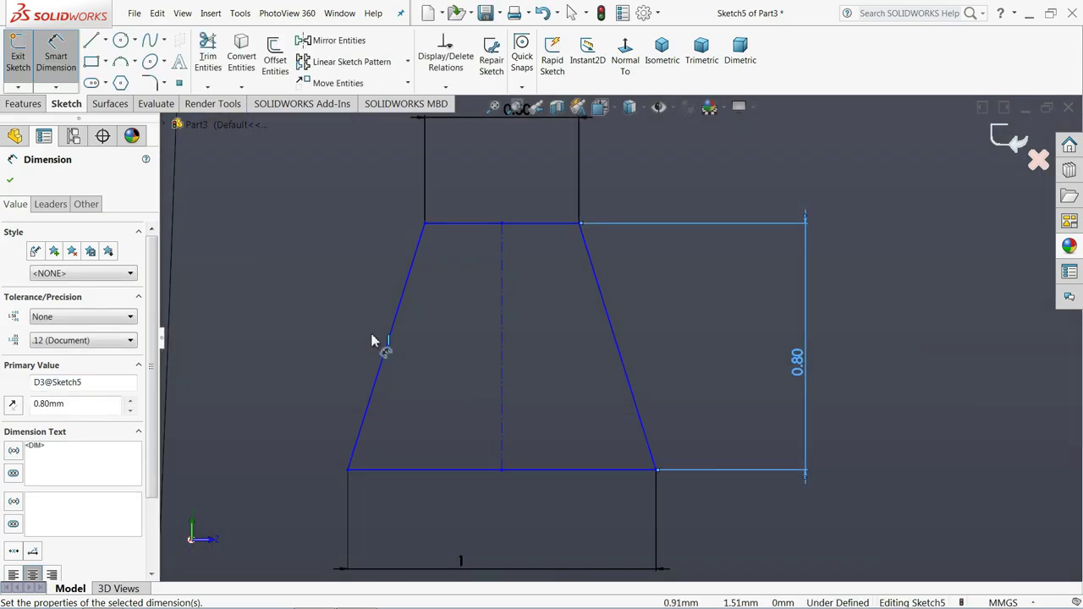
click(152, 83)
text(0.3)
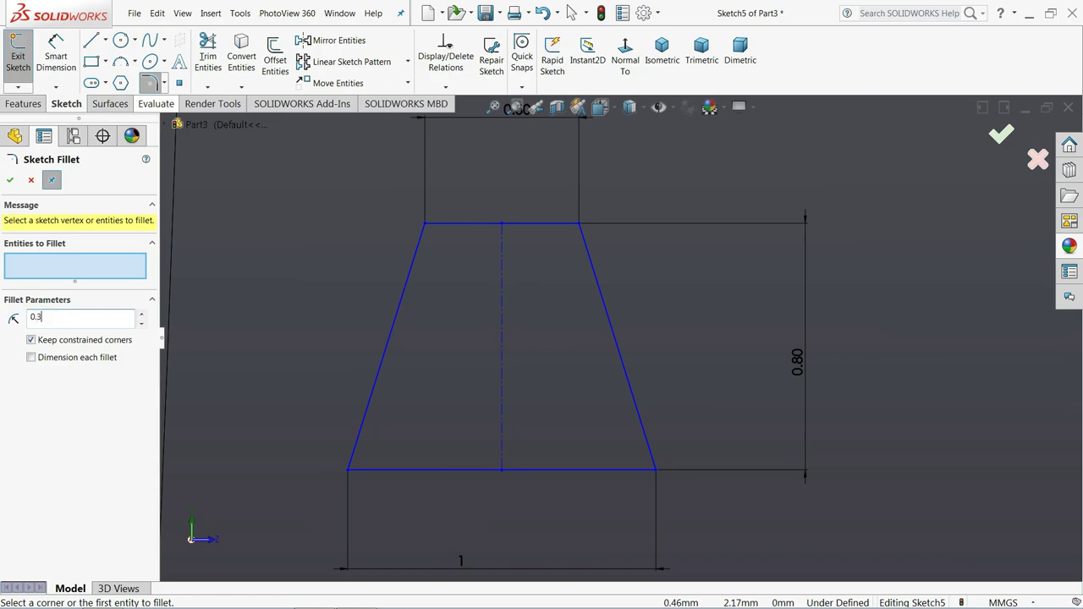
- Fillet the top-right and top-left corners at R0.30, accepting the relation warnings
click(580, 230)
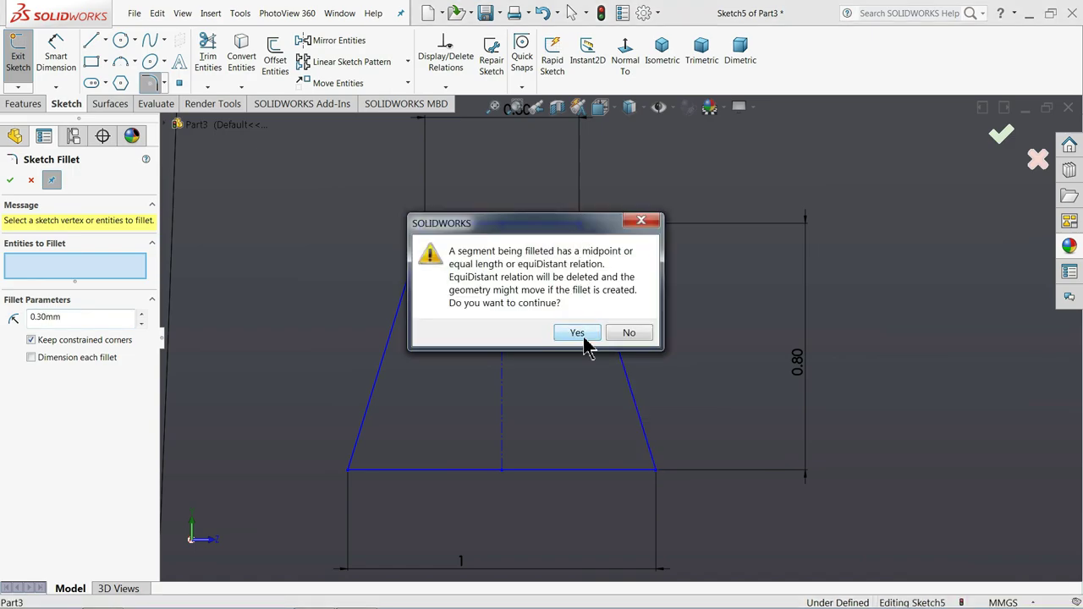
click(577, 333)
click(434, 230)
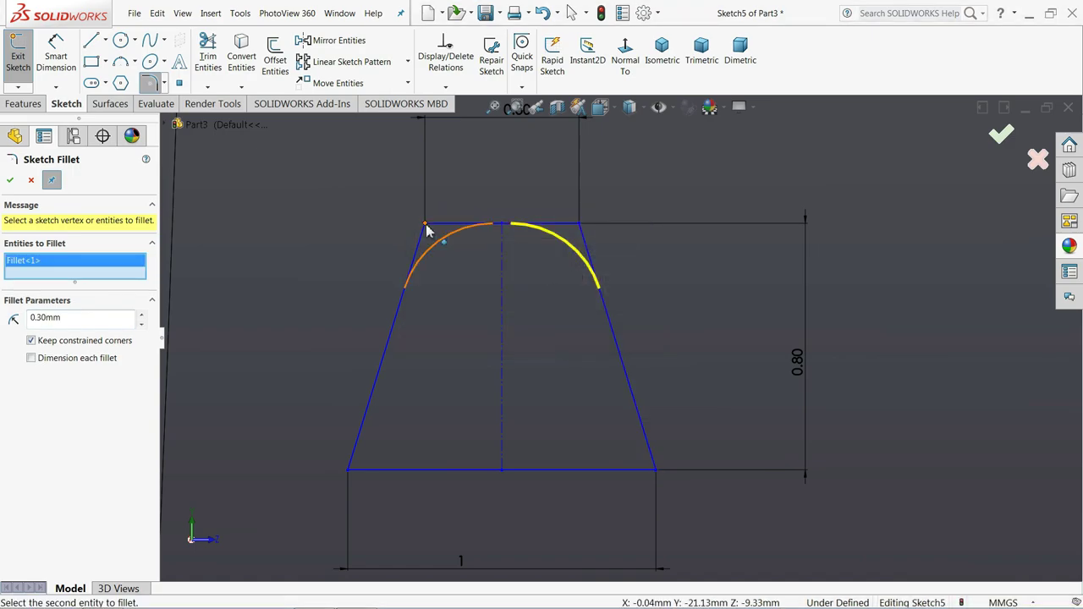
click(570, 333)
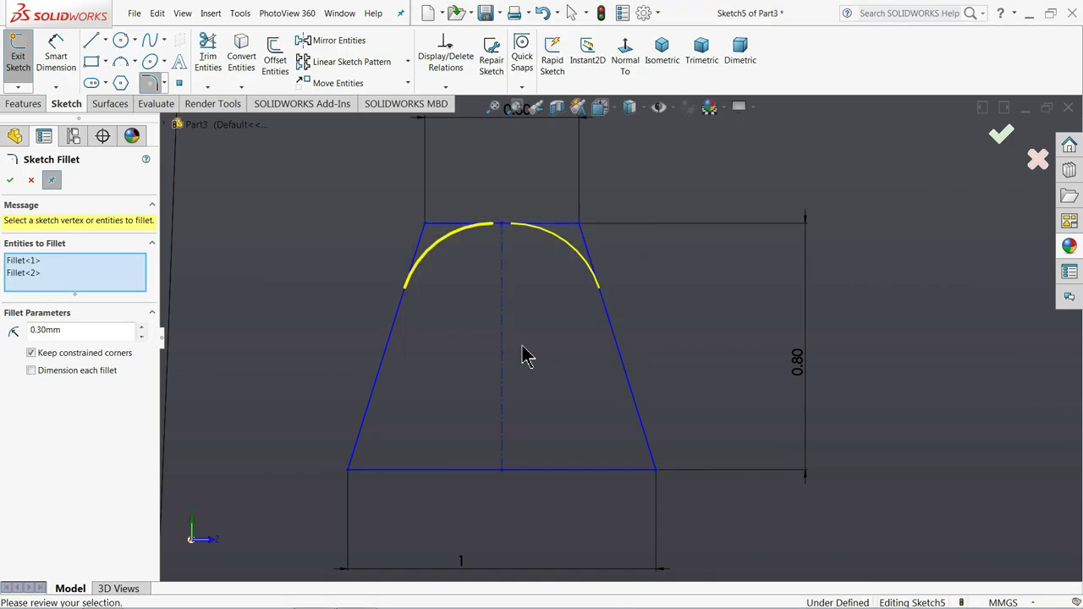
click(8, 181)
click(8, 181)
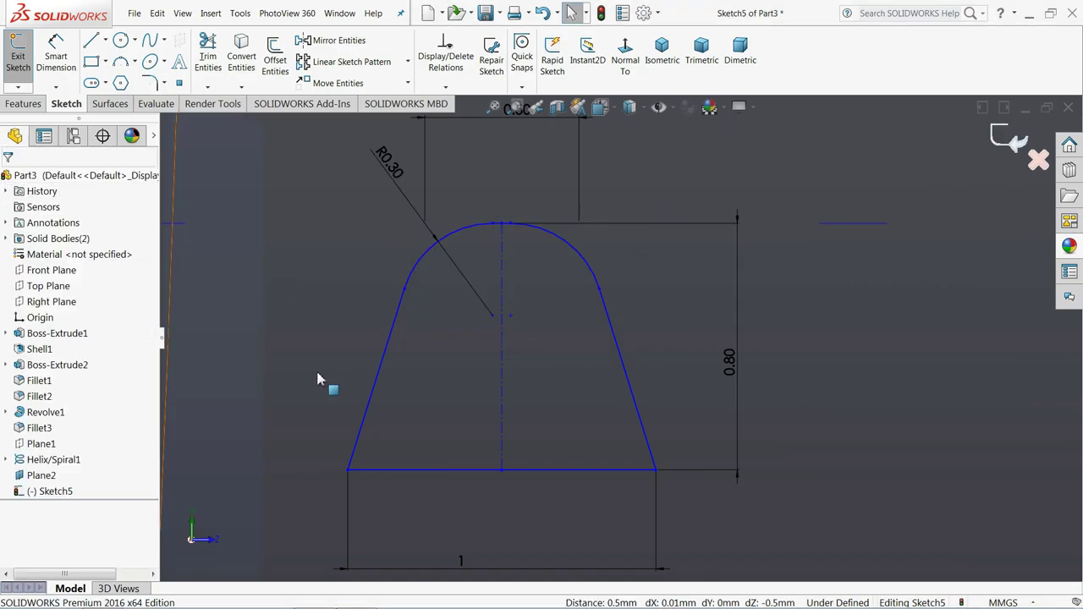
- Switch the display style to show hidden edges as lines
scroll(462, 424, up, 2)
scroll(507, 419, up, 3)
scroll(516, 416, up, 3)
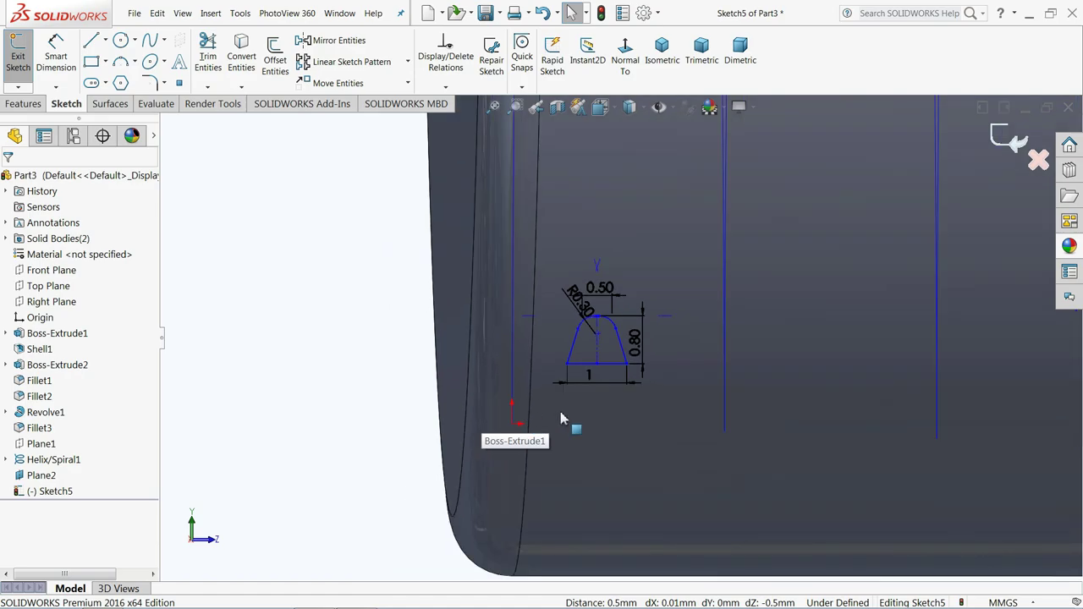
scroll(558, 411, up, 3)
scroll(709, 476, down, 3)
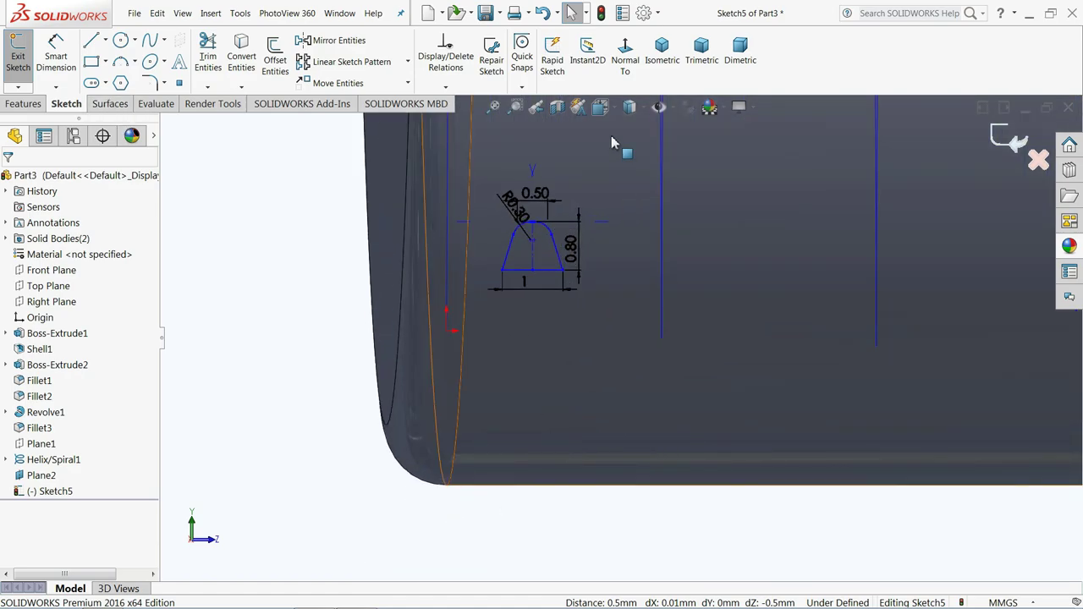
click(630, 108)
click(636, 213)
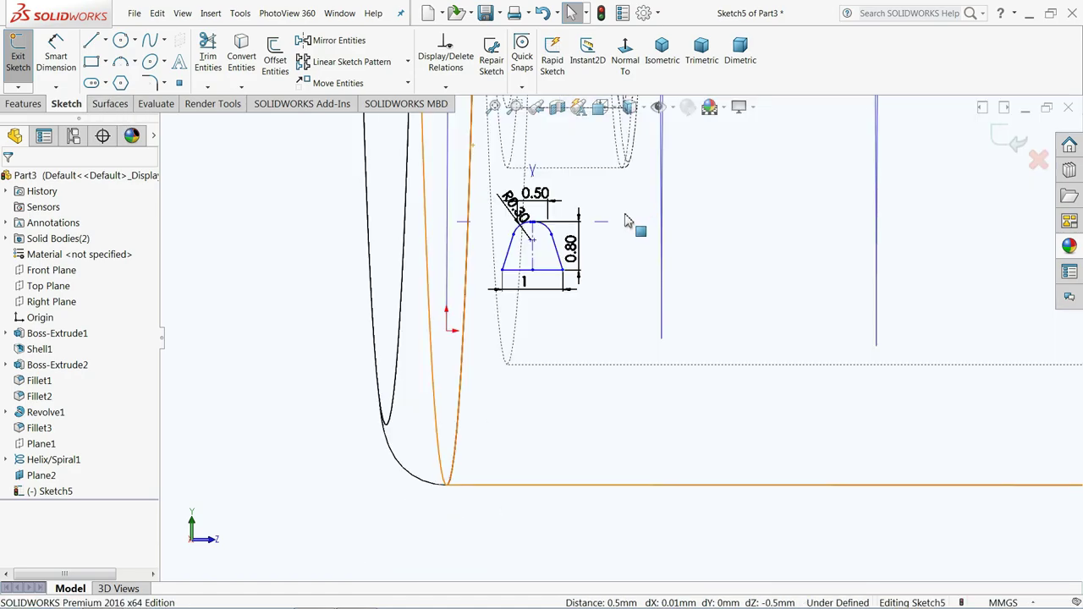
- Dimension the profile's base line 2.75 above the bottle's bottom edge
click(56, 55)
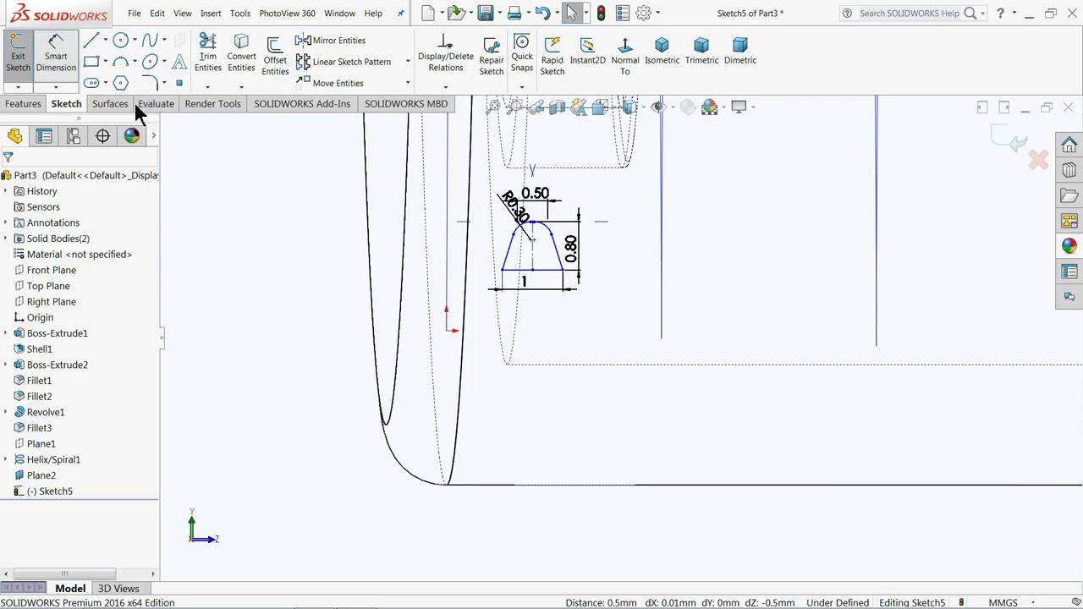
click(547, 271)
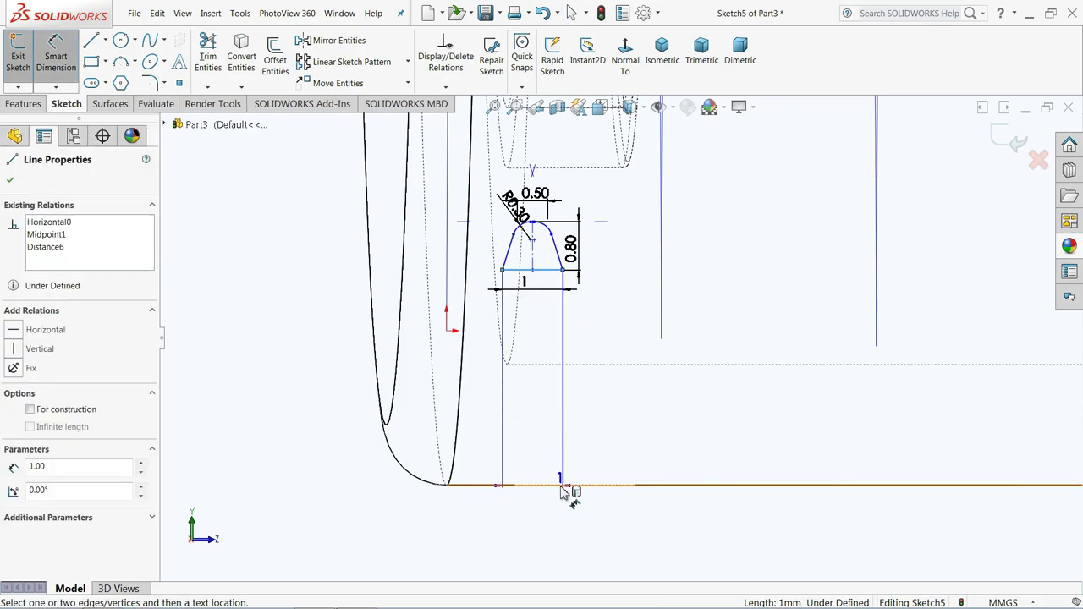
click(563, 485)
click(315, 410)
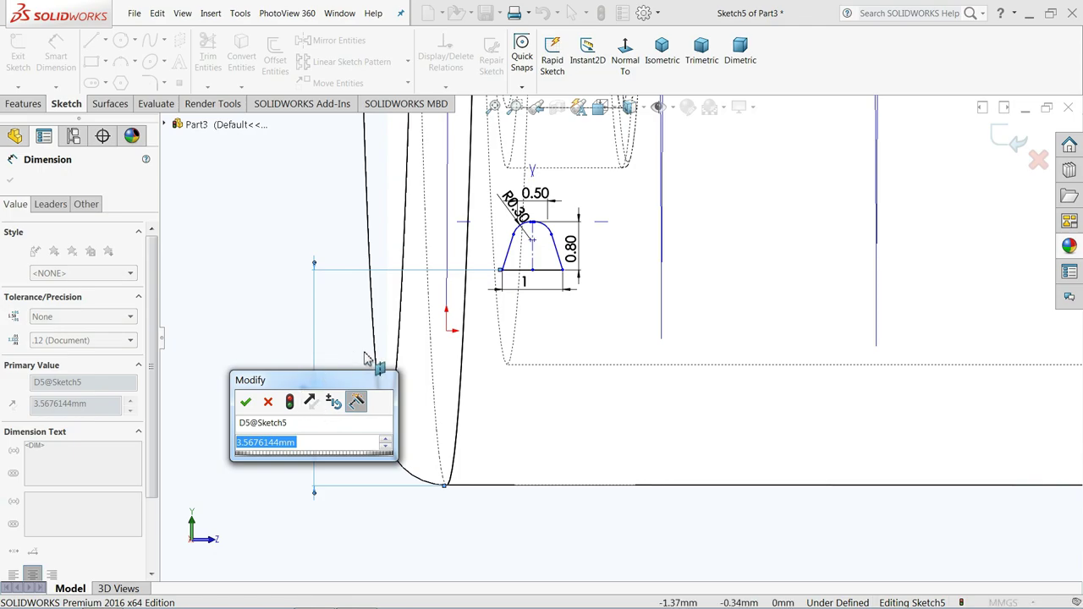
text(2.)
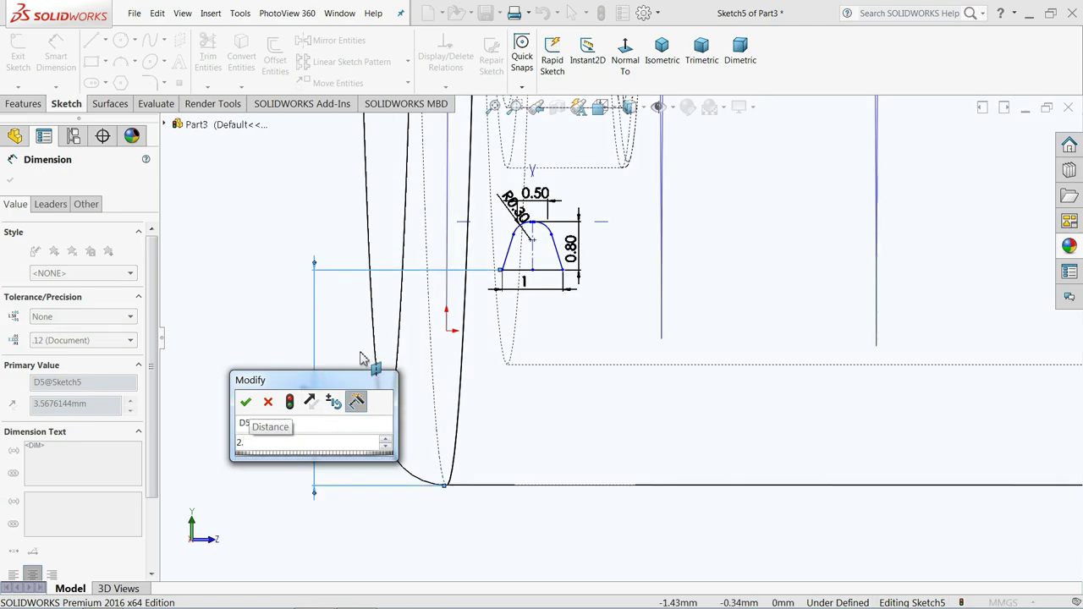
text(75)
key(Return)
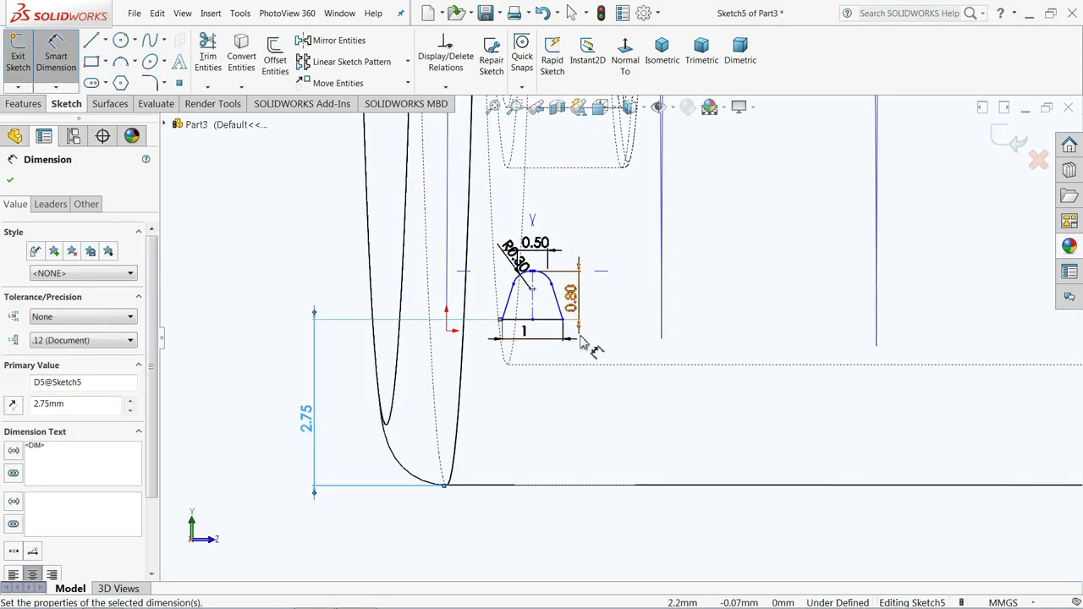
scroll(531, 382, down, 2)
scroll(541, 351, up, 2)
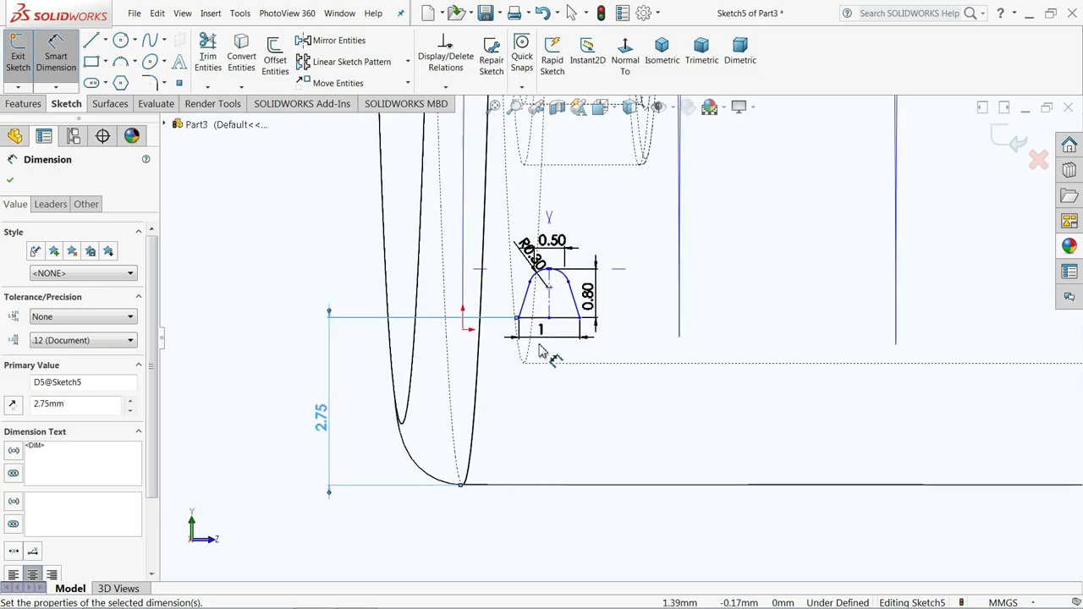
scroll(543, 351, down, 2)
click(265, 256)
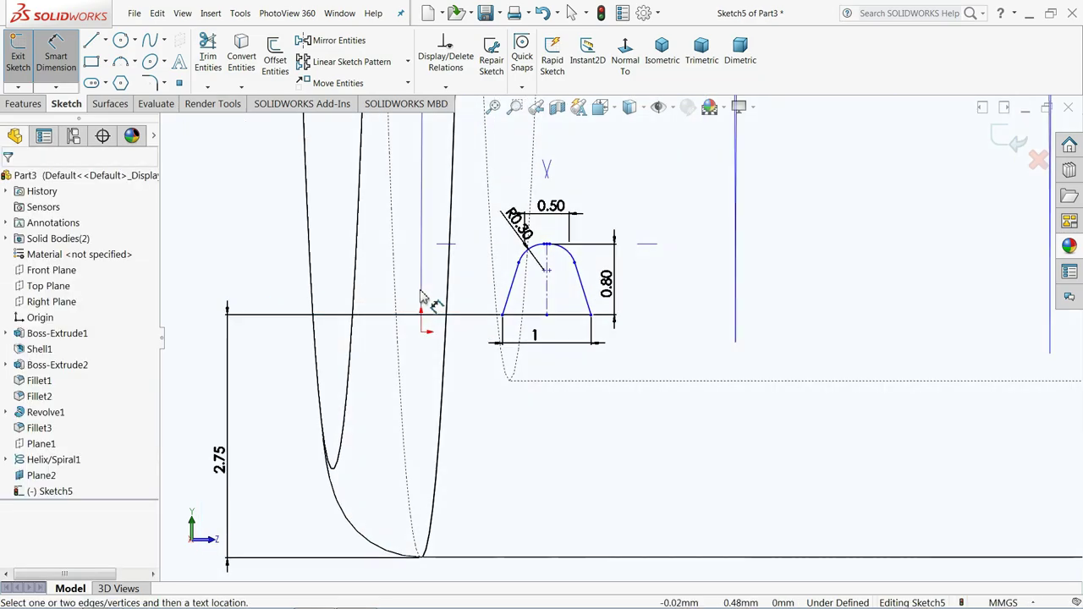
- Change that distance dimension from 2.75 to 2.70
scroll(575, 321, up, 2)
scroll(580, 329, up, 2)
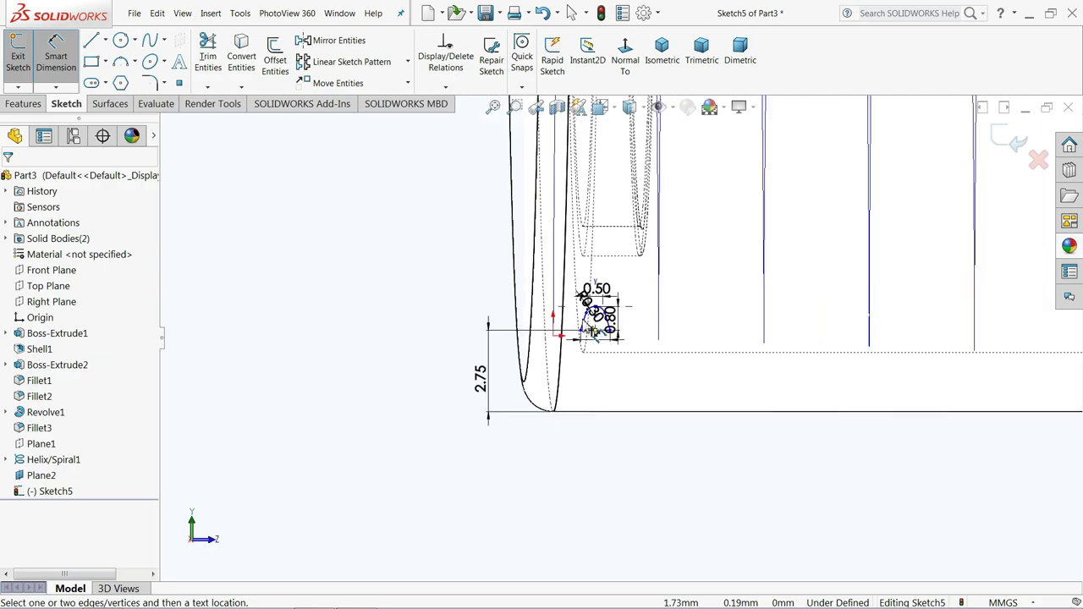
scroll(588, 320, up, 1)
scroll(599, 311, up, 1)
scroll(607, 316, up, 2)
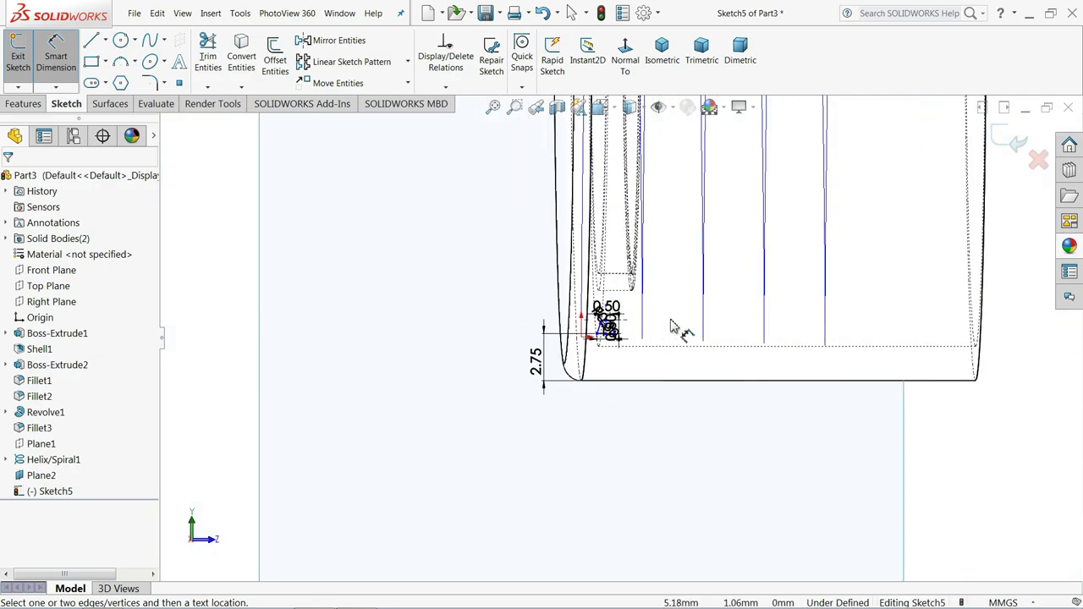
scroll(673, 328, down, 2)
scroll(660, 334, down, 2)
scroll(623, 367, down, 1)
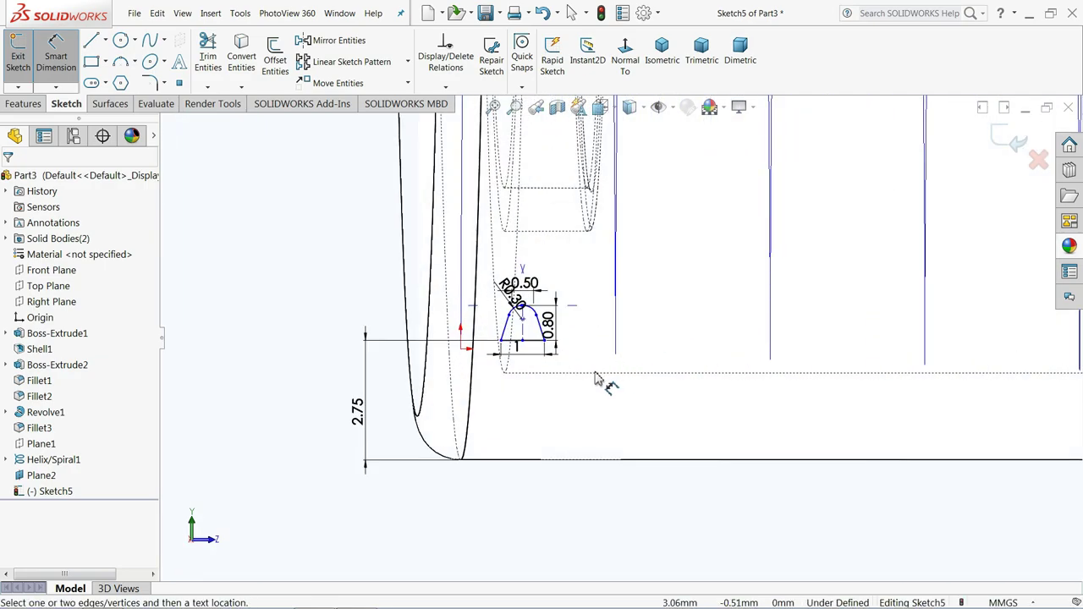
scroll(581, 363, down, 2)
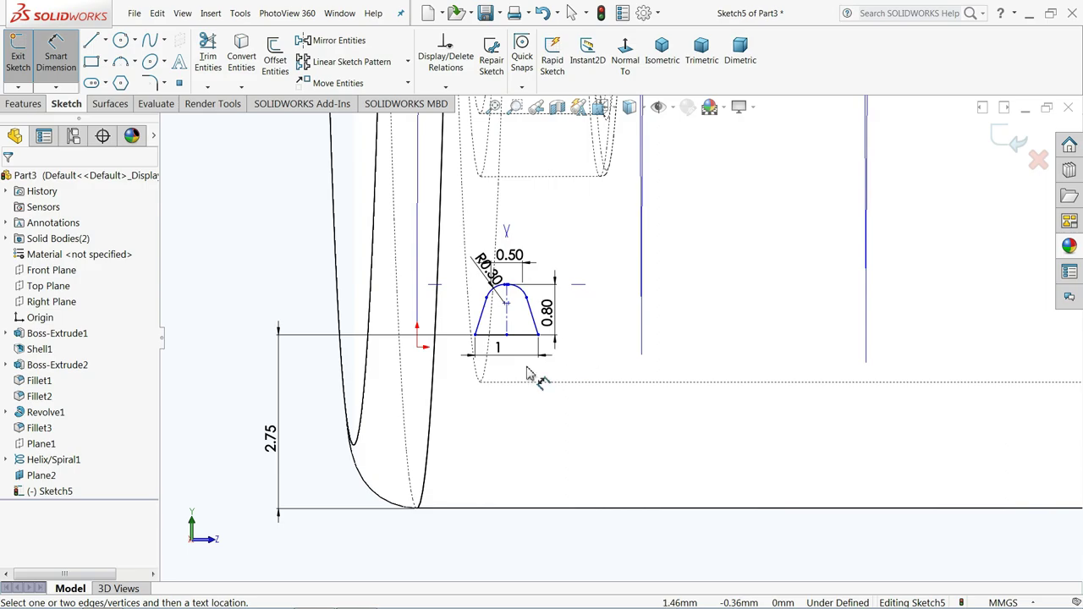
double_click(275, 439)
text(2.7)
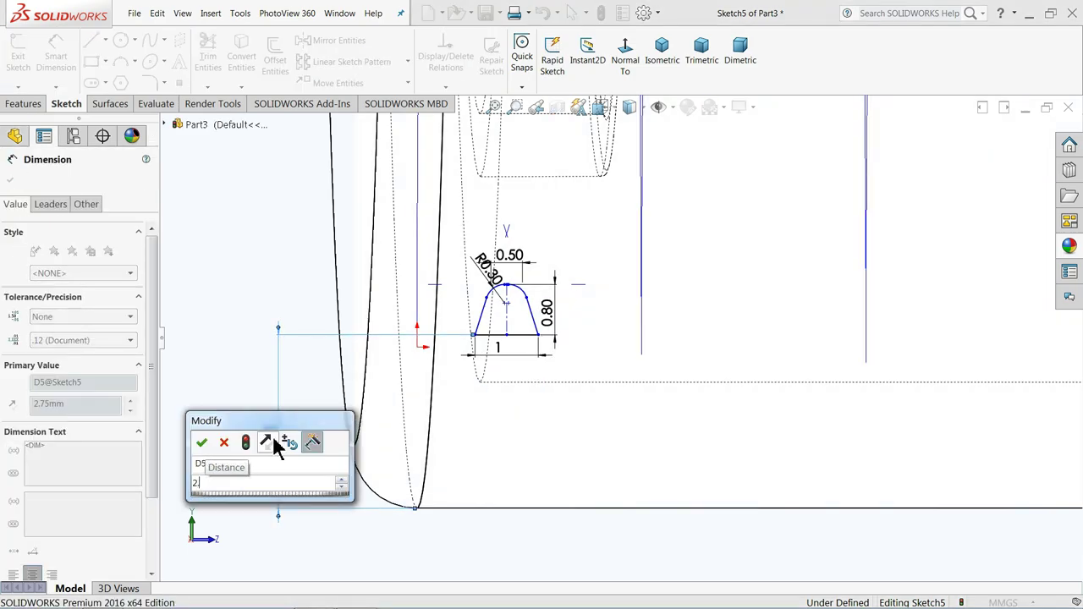
key(Return)
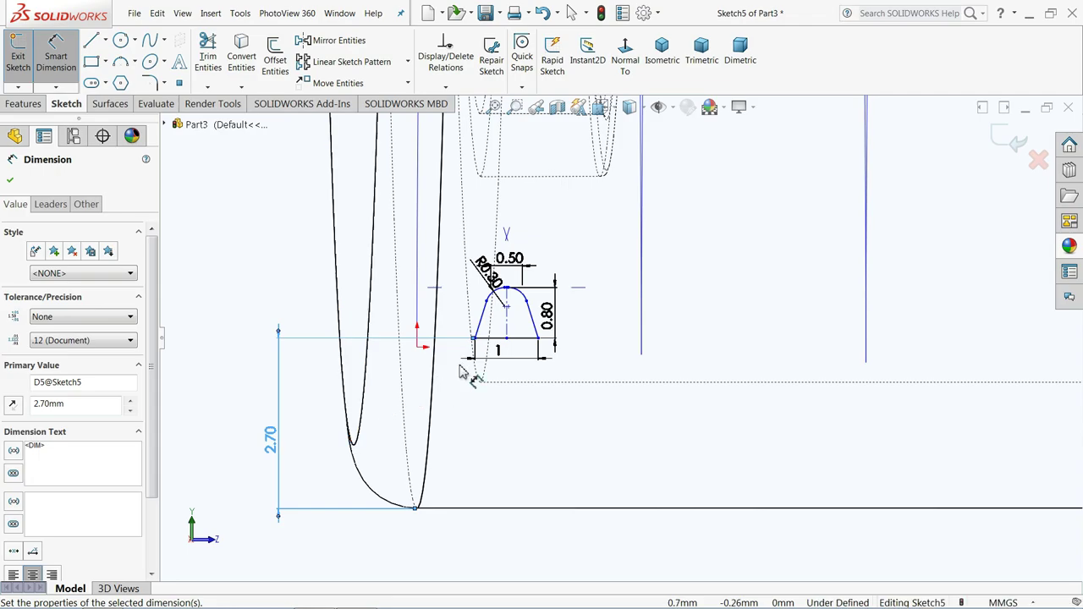
- Select the midpoint of the profile's bottom line
scroll(524, 351, down, 2)
scroll(495, 347, down, 3)
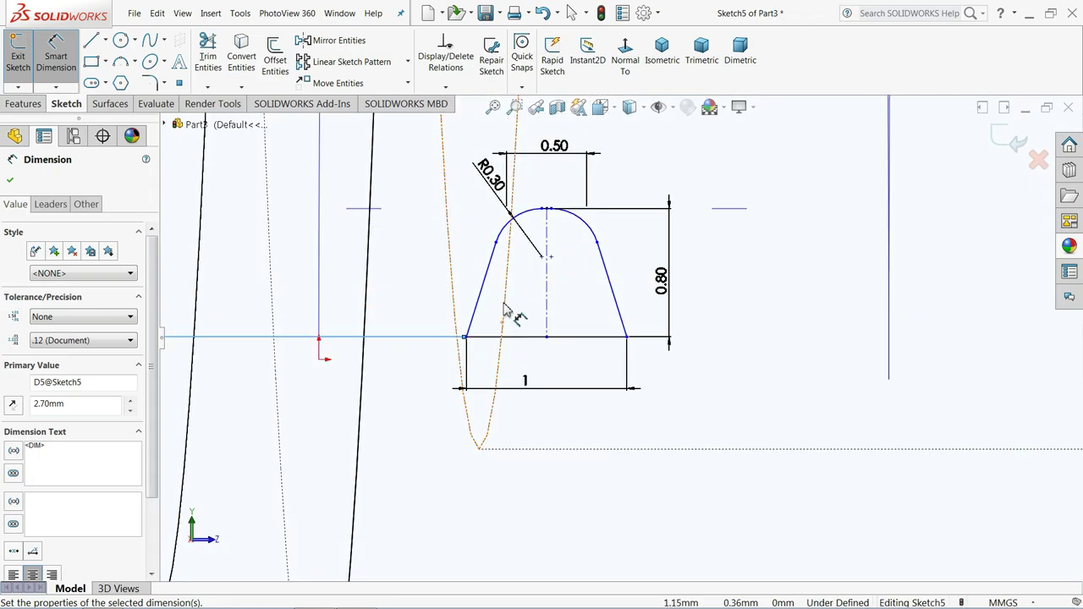
scroll(513, 372, up, 2)
scroll(516, 374, up, 3)
scroll(516, 372, up, 1)
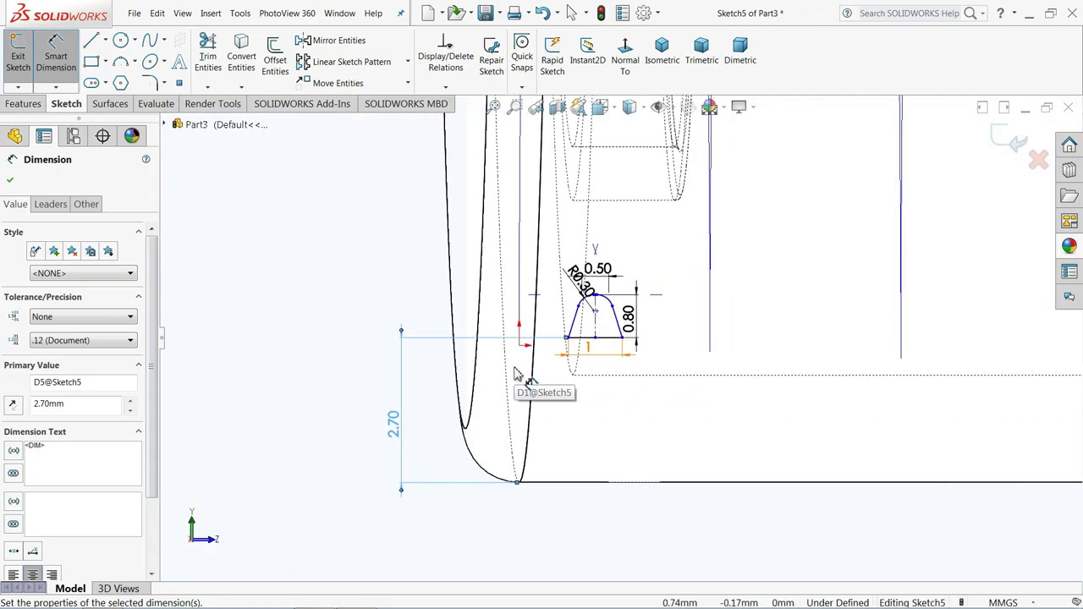
scroll(599, 349, down, 2)
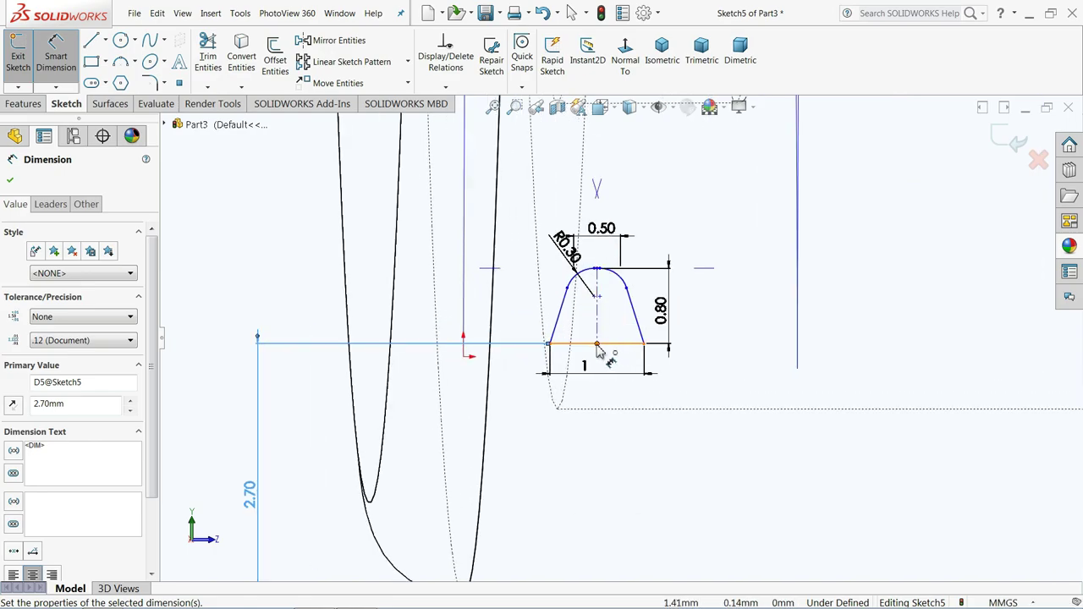
click(598, 345)
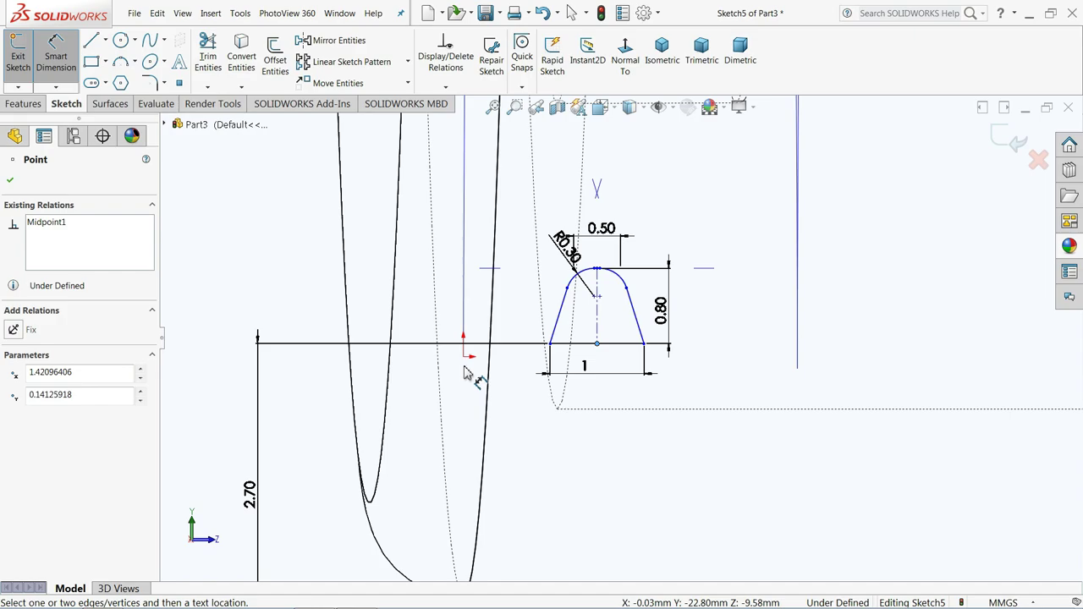
scroll(474, 381, up, 1)
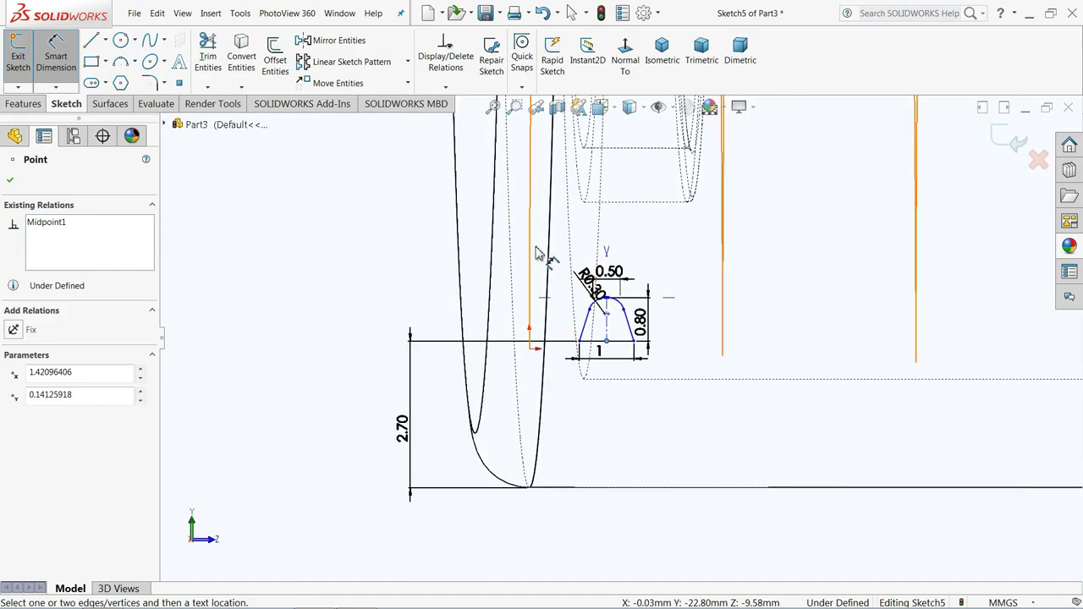
- Exit the thread profile sketch and switch the display to Shaded
click(1012, 140)
click(637, 116)
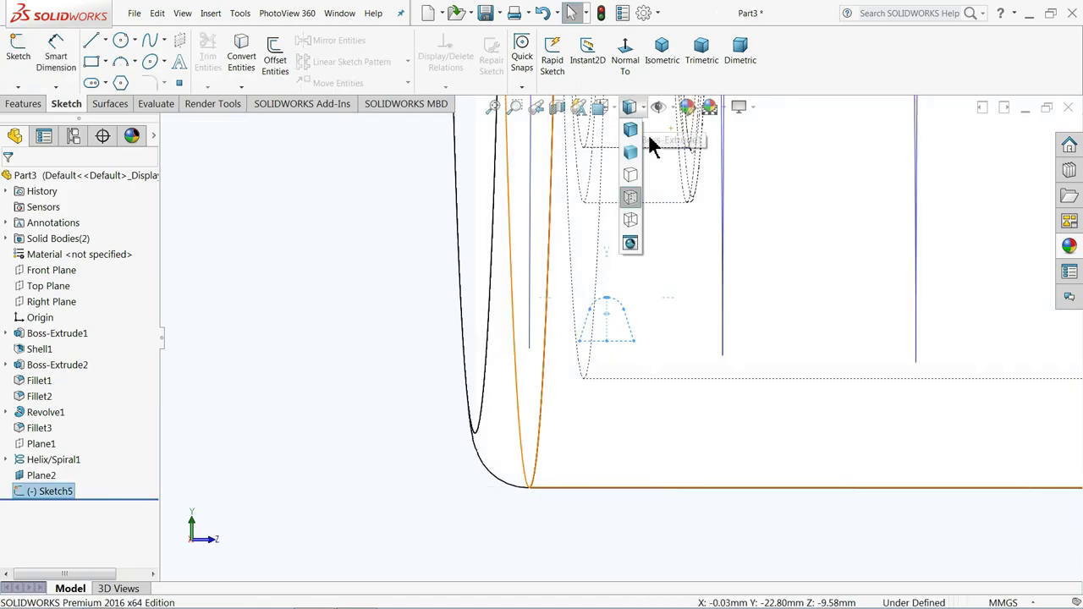
click(636, 138)
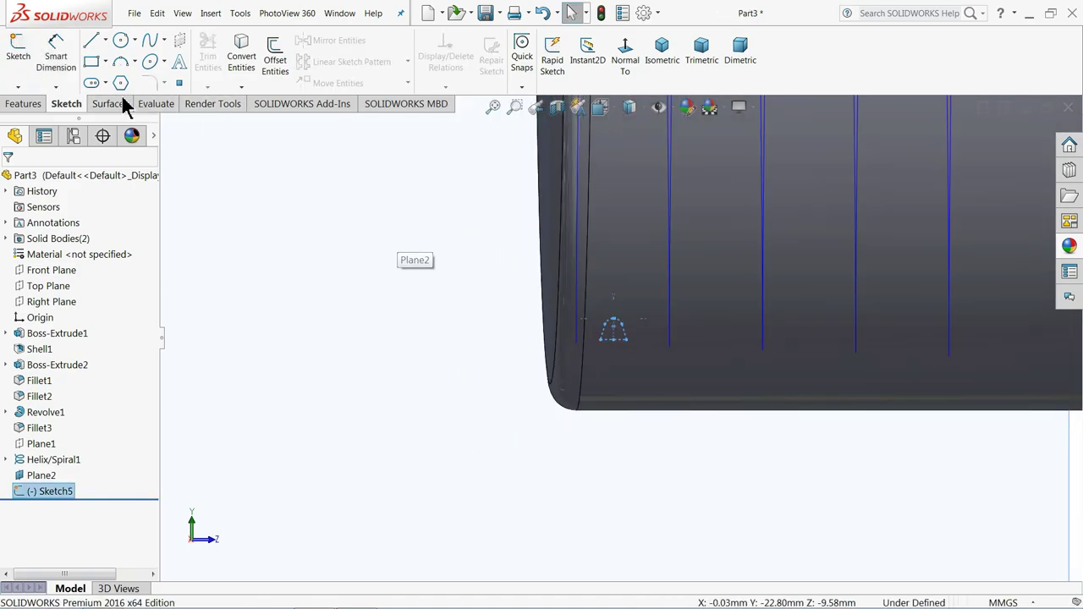
- Sweep the trapezoid profile along Helix/Spiral1 to create Sweep1
click(23, 105)
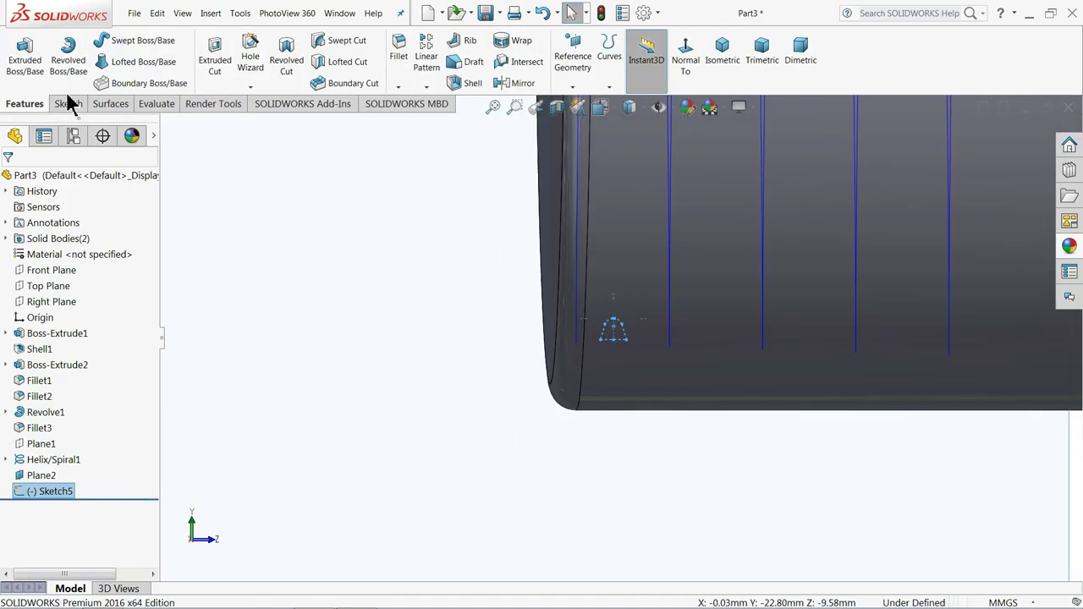
click(106, 41)
scroll(620, 324, down, 2)
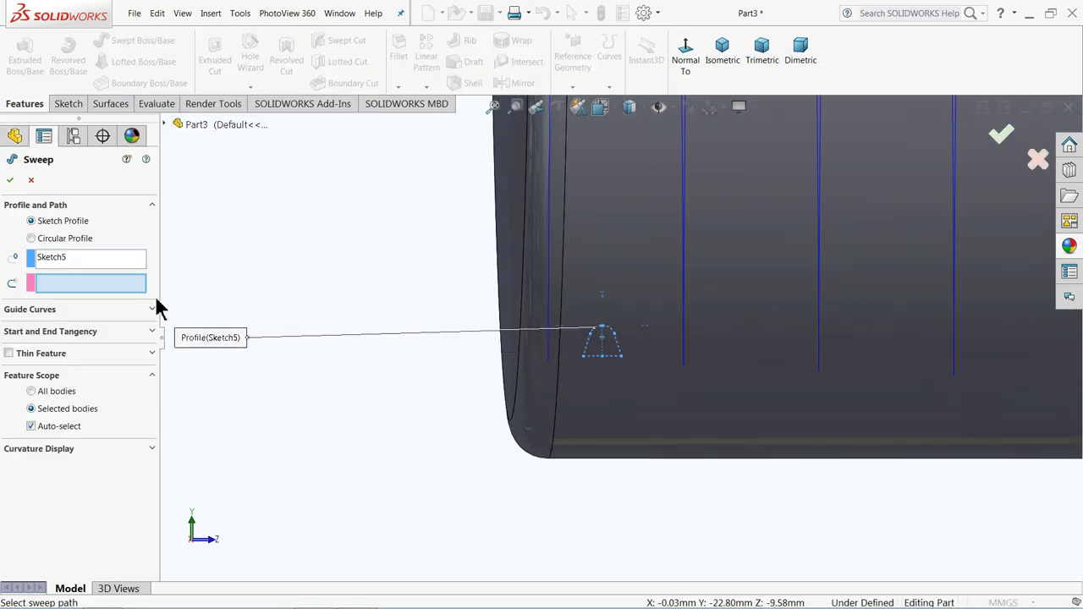
click(685, 285)
key(f)
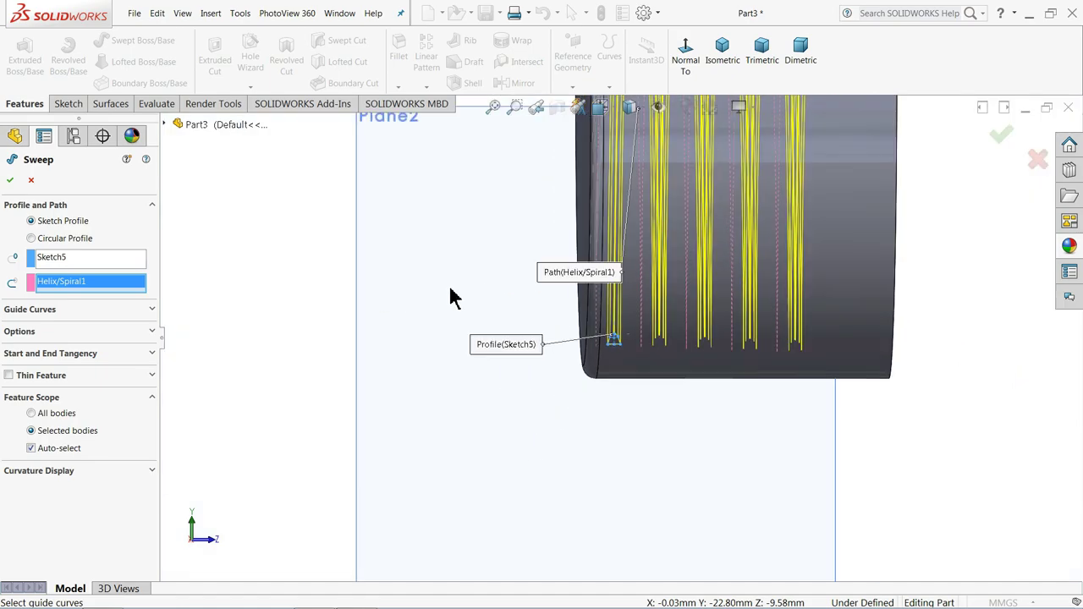
middle_drag(550, 282, 565, 399)
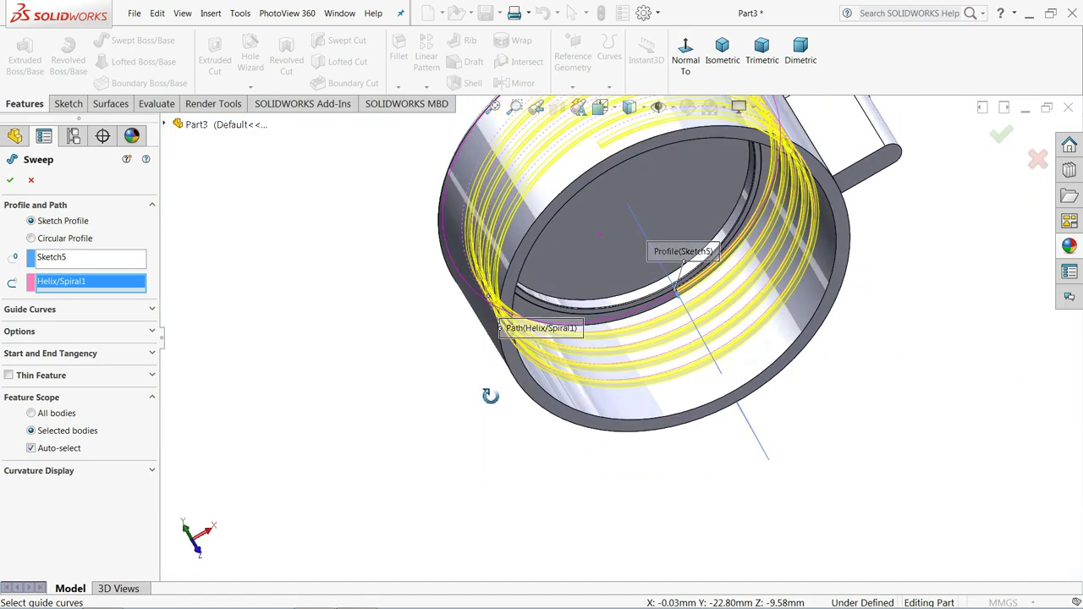
scroll(689, 315, down, 3)
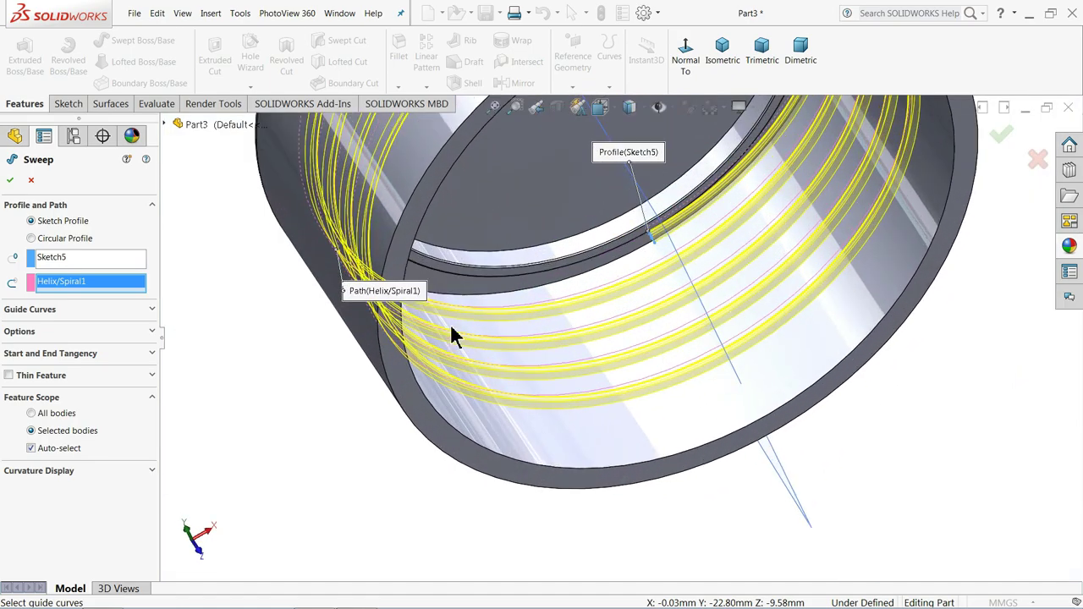
click(11, 181)
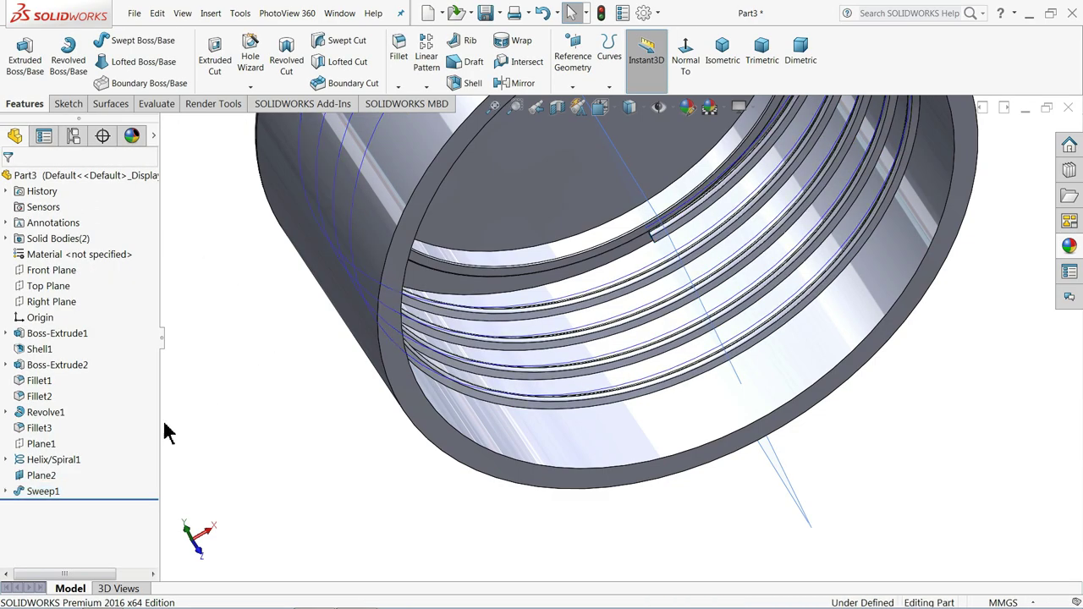
- Hide Helix/Spiral1 and Plane2, then view the threaded cap from above
click(38, 459)
click(25, 440)
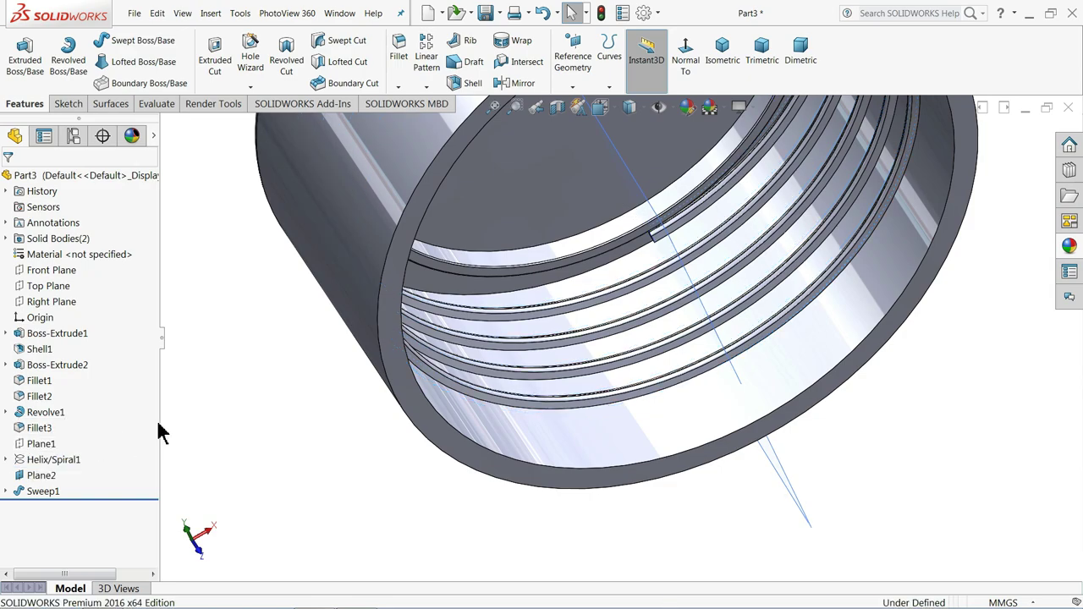
mouse_move(242, 407)
middle_down()
mouse_move(454, 350)
mouse_move(411, 333)
mouse_move(522, 485)
mouse_move(611, 539)
middle_up()
click(626, 520)
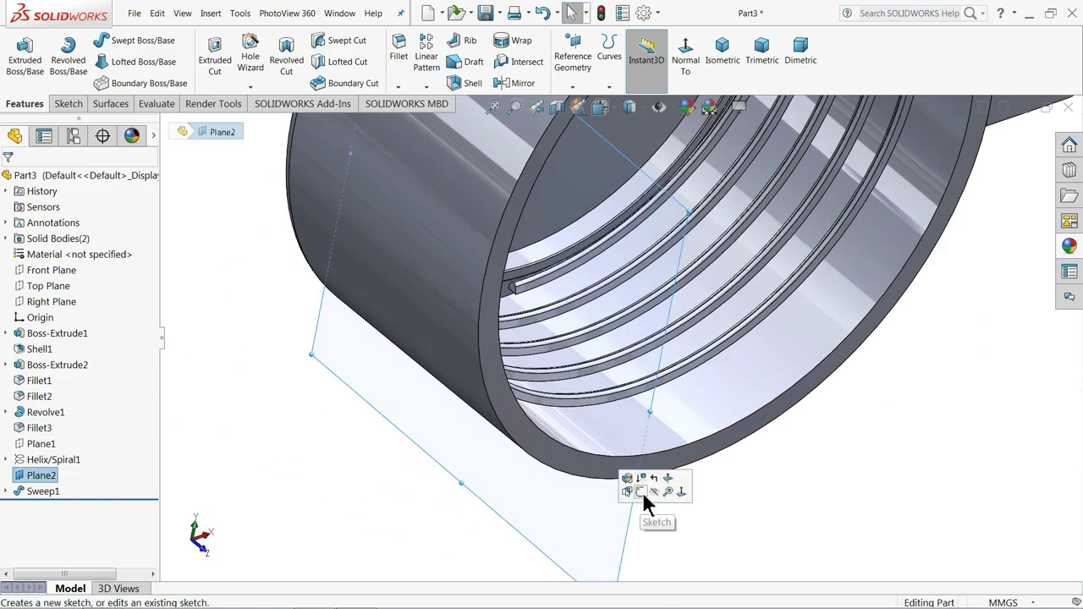
click(655, 500)
scroll(652, 287, up, 3)
mouse_move(652, 287)
middle_down()
mouse_move(567, 263)
mouse_move(587, 321)
mouse_move(592, 295)
mouse_move(517, 399)
mouse_move(430, 377)
mouse_move(455, 430)
mouse_move(429, 403)
mouse_move(434, 415)
mouse_move(696, 321)
mouse_move(566, 345)
mouse_move(569, 356)
middle_up()
- Start a new sketch on the cap's flat top face, viewed straight down, with the centerline tool
click(579, 272)
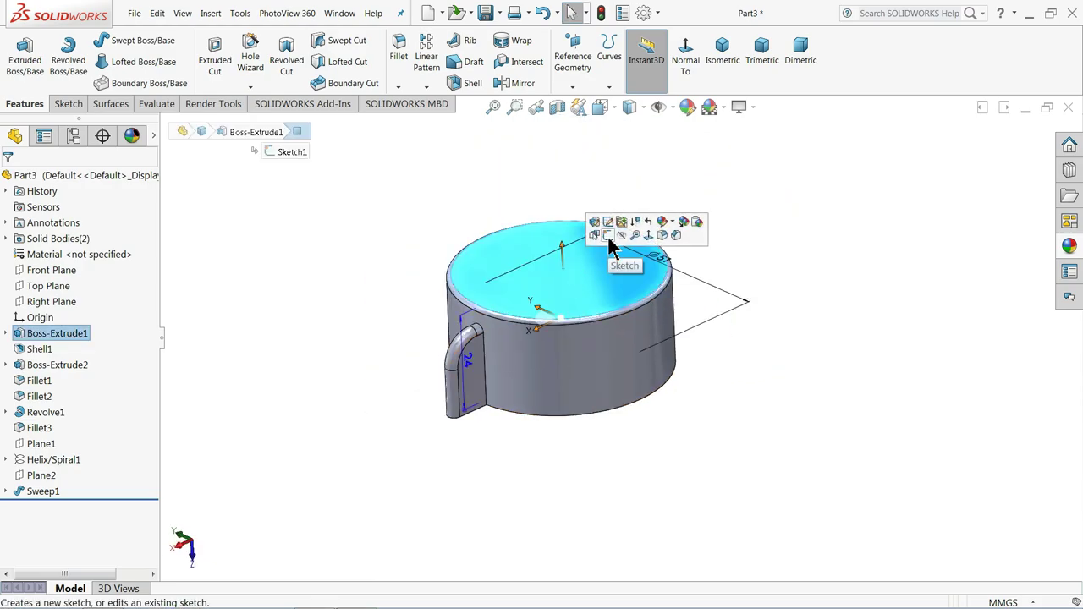
click(609, 237)
click(620, 61)
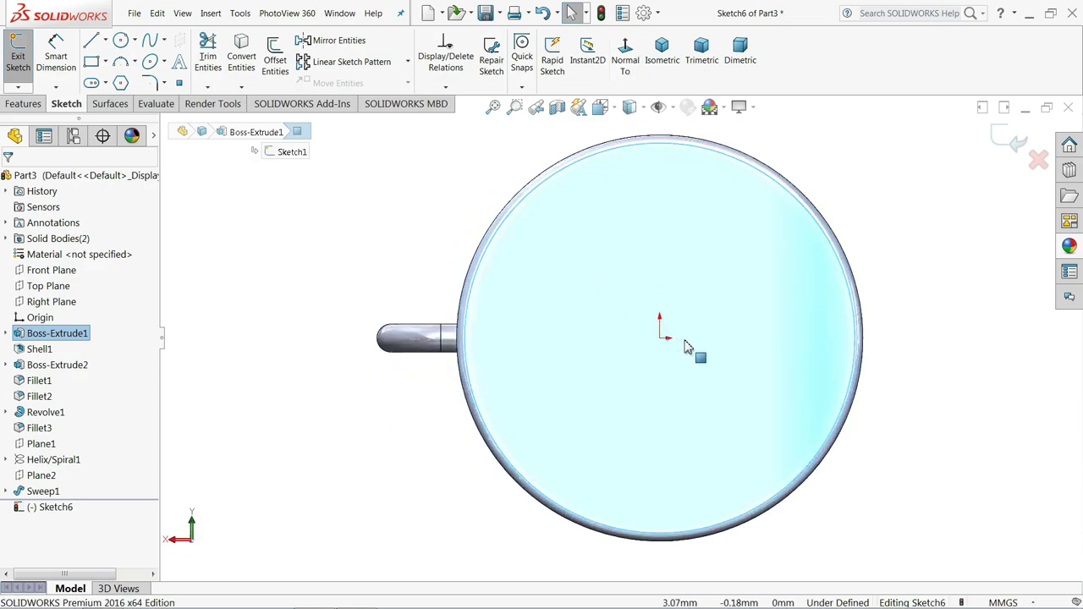
click(106, 40)
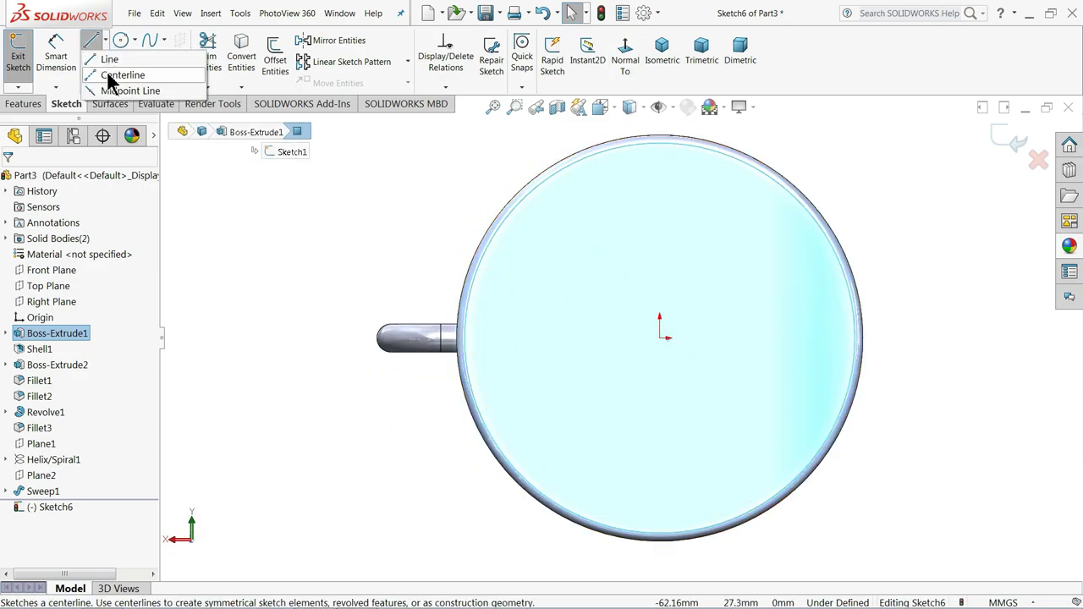
click(106, 70)
- Draw a horizontal construction centerline from the circle's left edge to its right edge
click(495, 390)
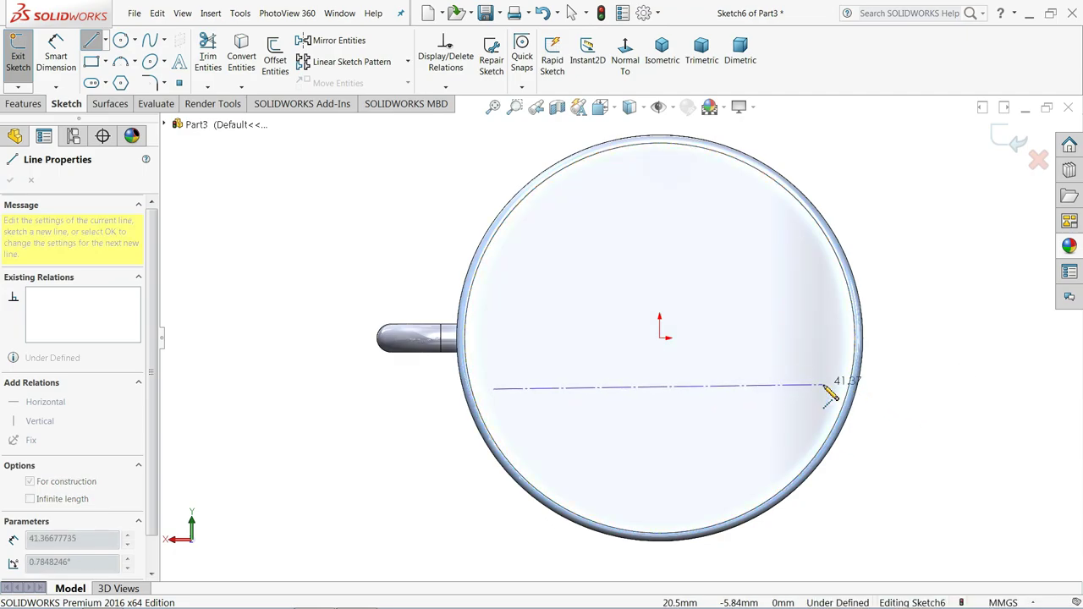
right_click(835, 366)
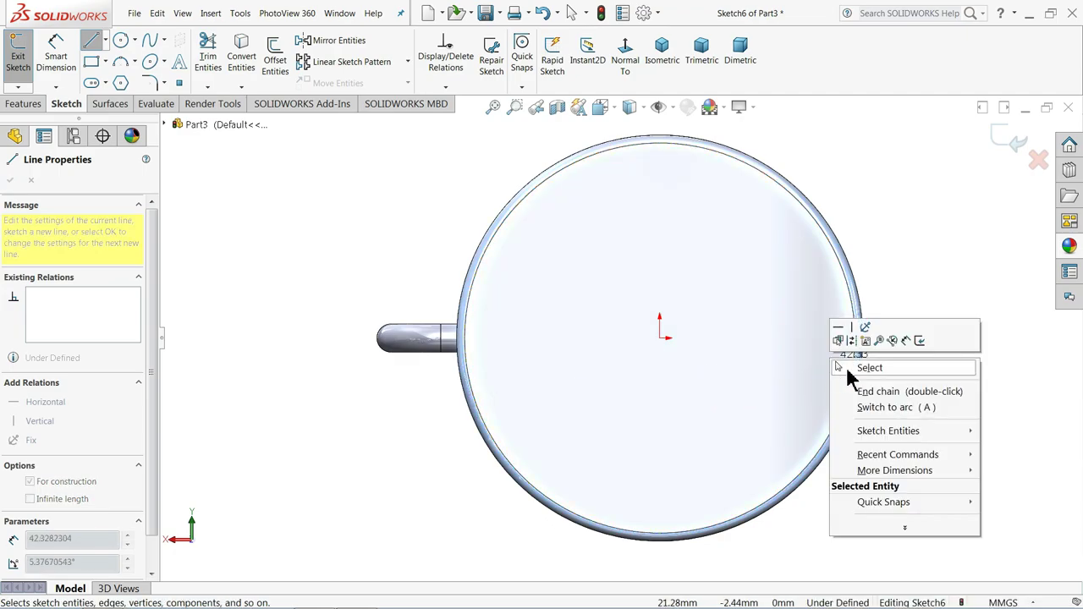
click(105, 41)
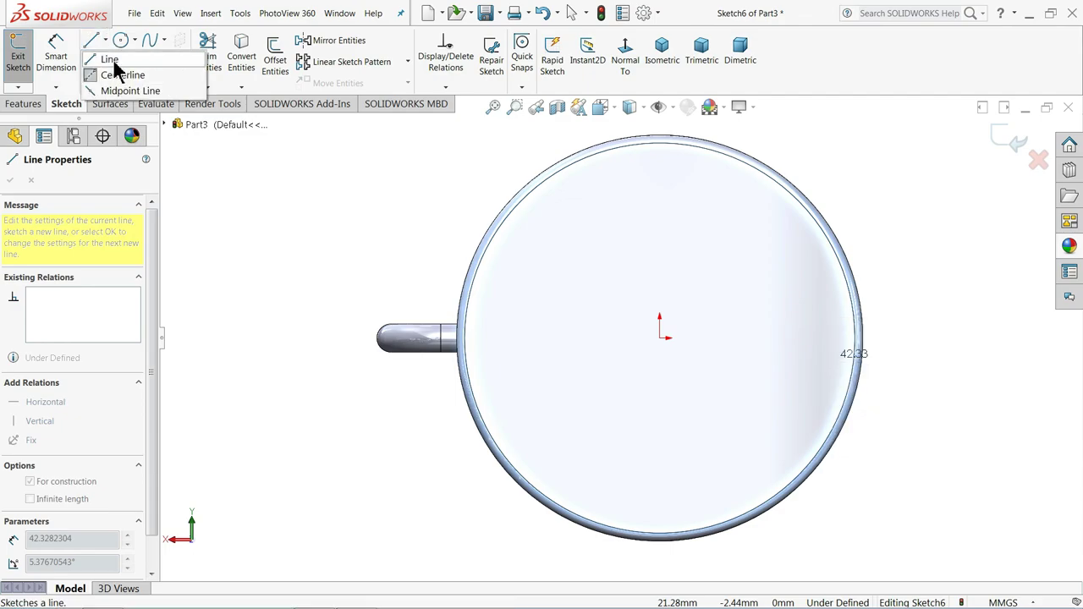
click(117, 79)
click(105, 41)
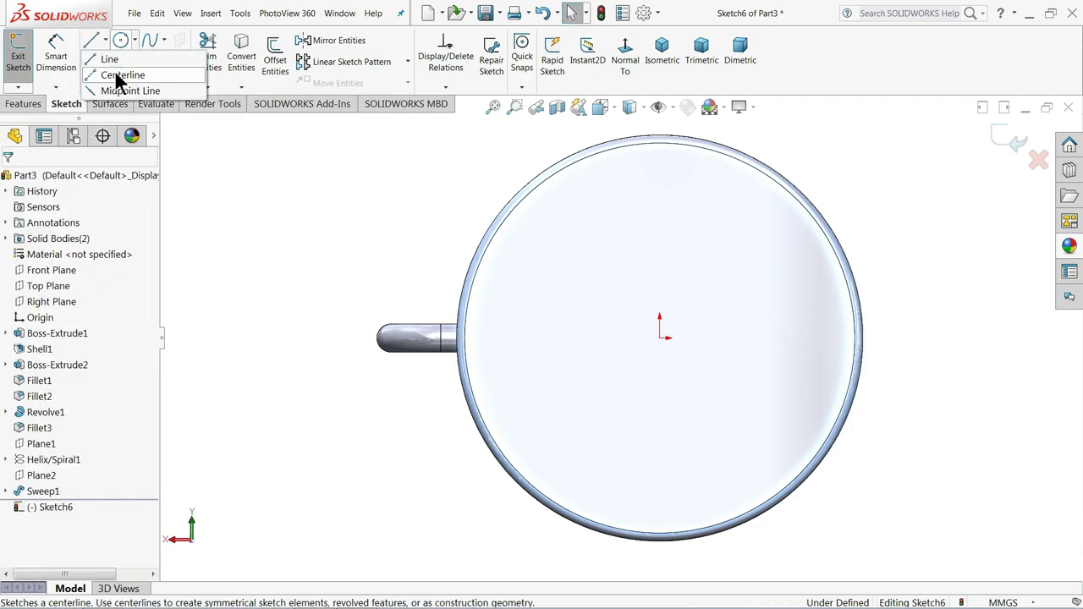
click(117, 74)
click(495, 403)
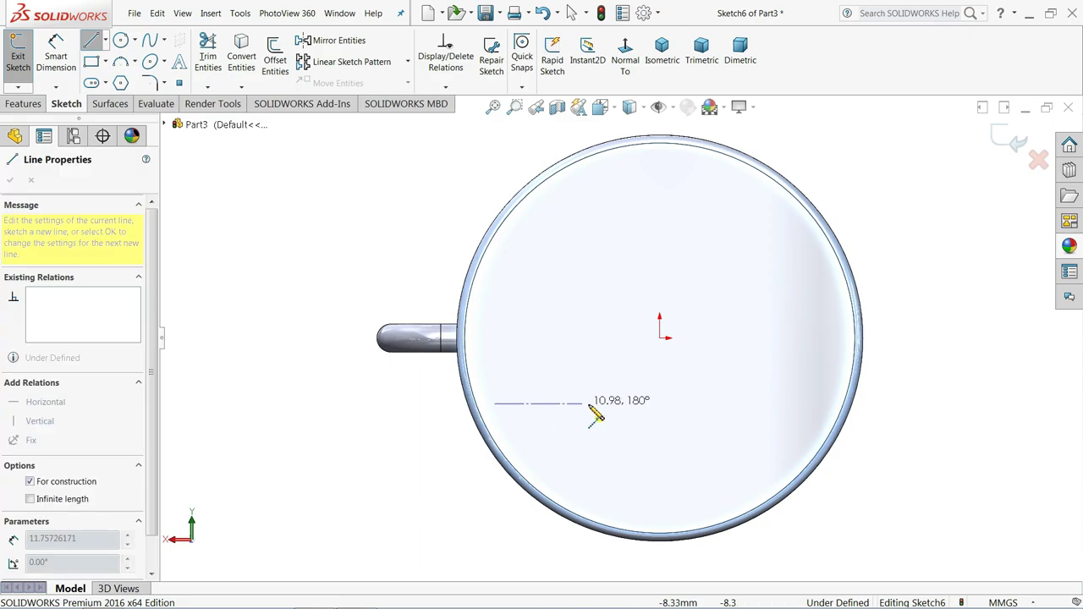
click(822, 404)
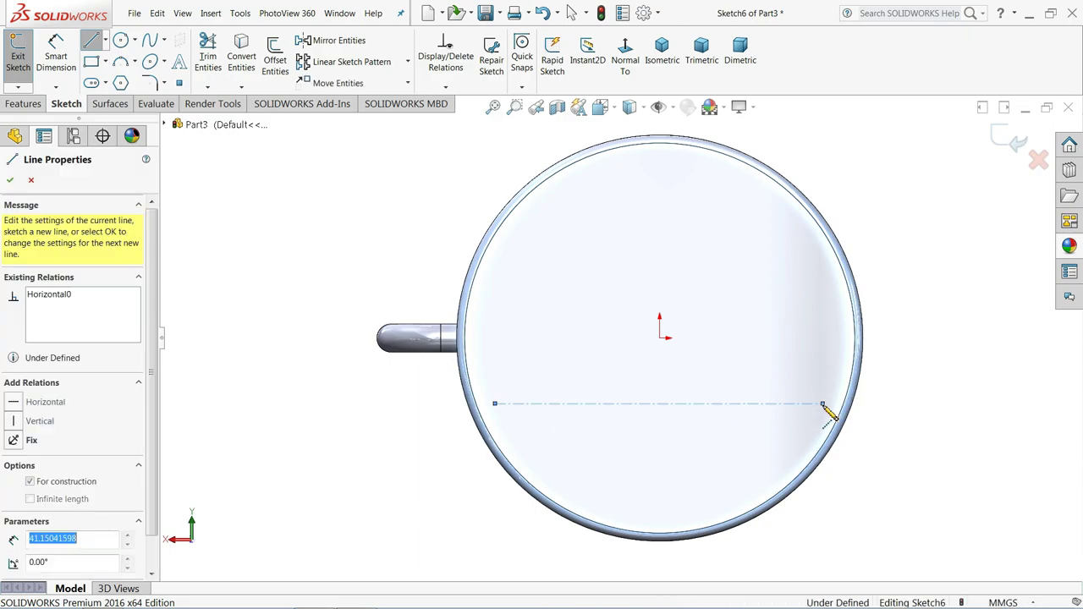
right_click(821, 400)
key(Escape)
key(Escape)
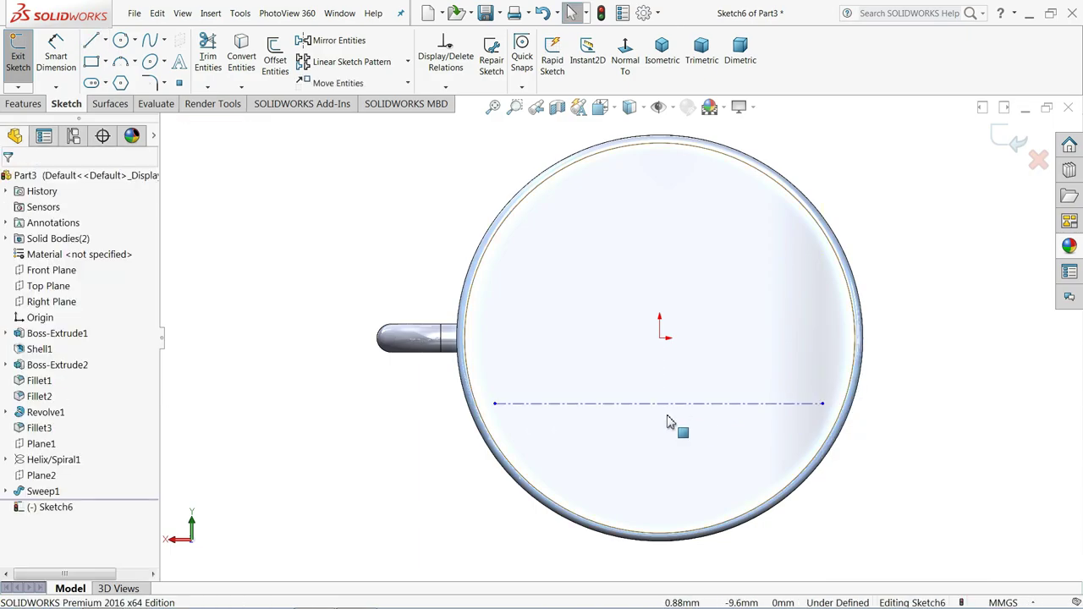
scroll(677, 428, down, 3)
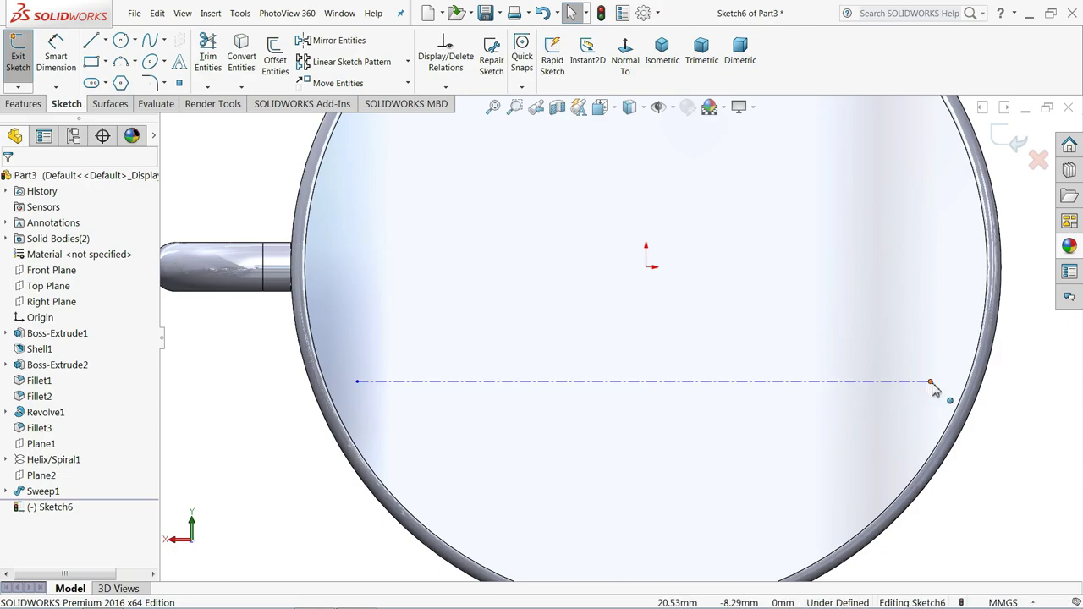
- Stretch the centerline ends to the circle edge and dimension it 3 mm from the origin
drag(931, 385, 960, 384)
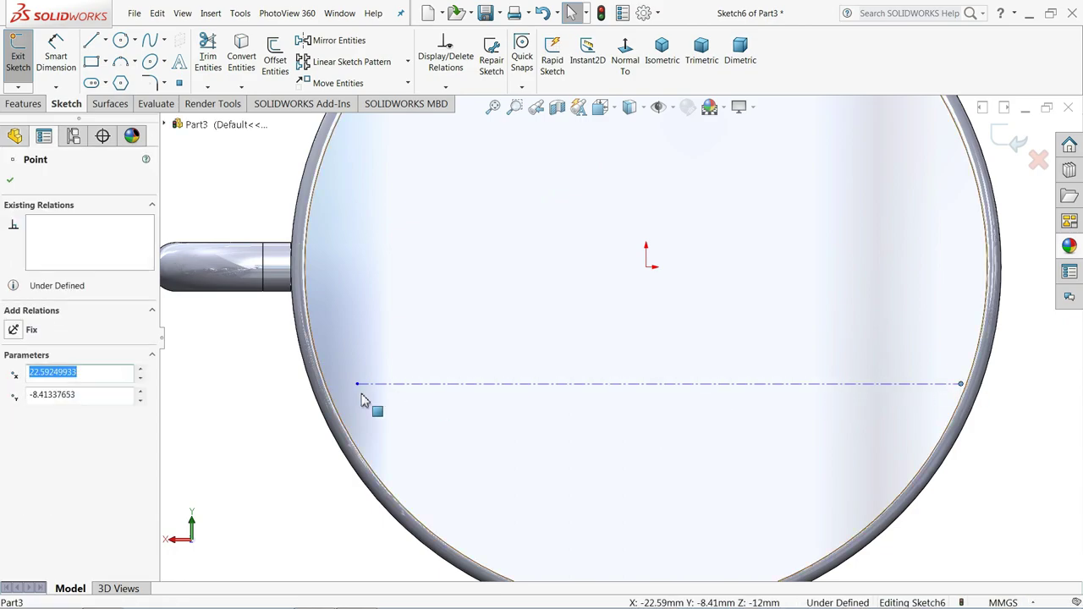
drag(357, 383, 344, 385)
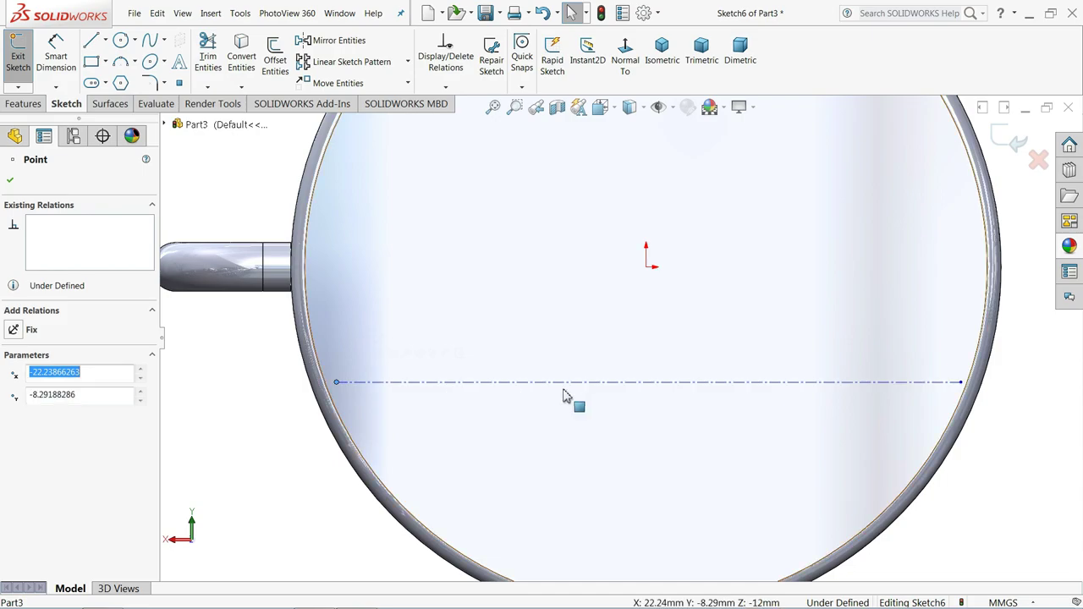
click(648, 384)
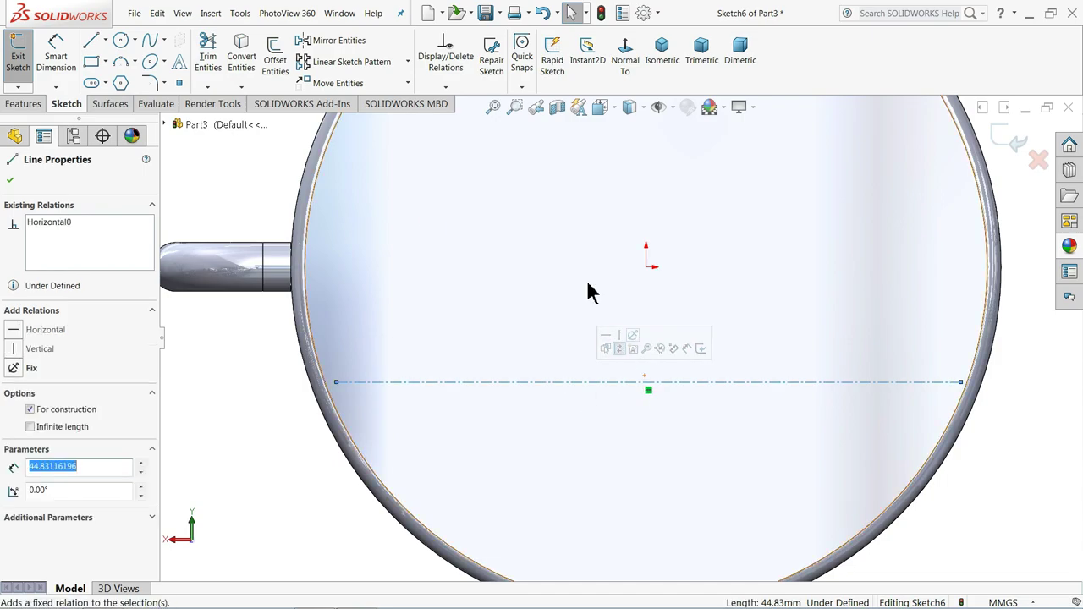
click(56, 51)
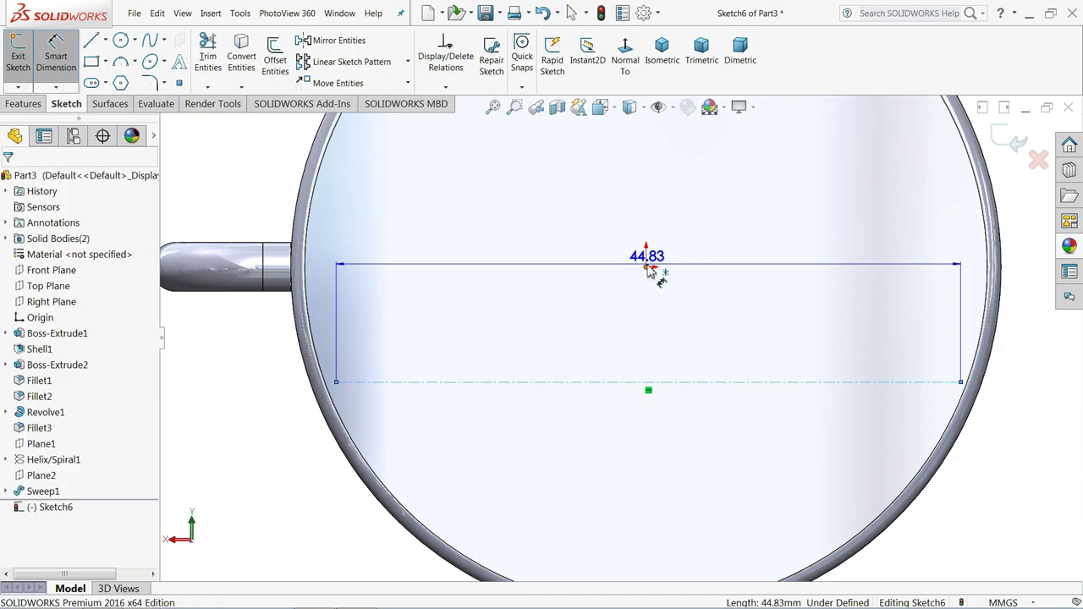
click(647, 268)
click(235, 330)
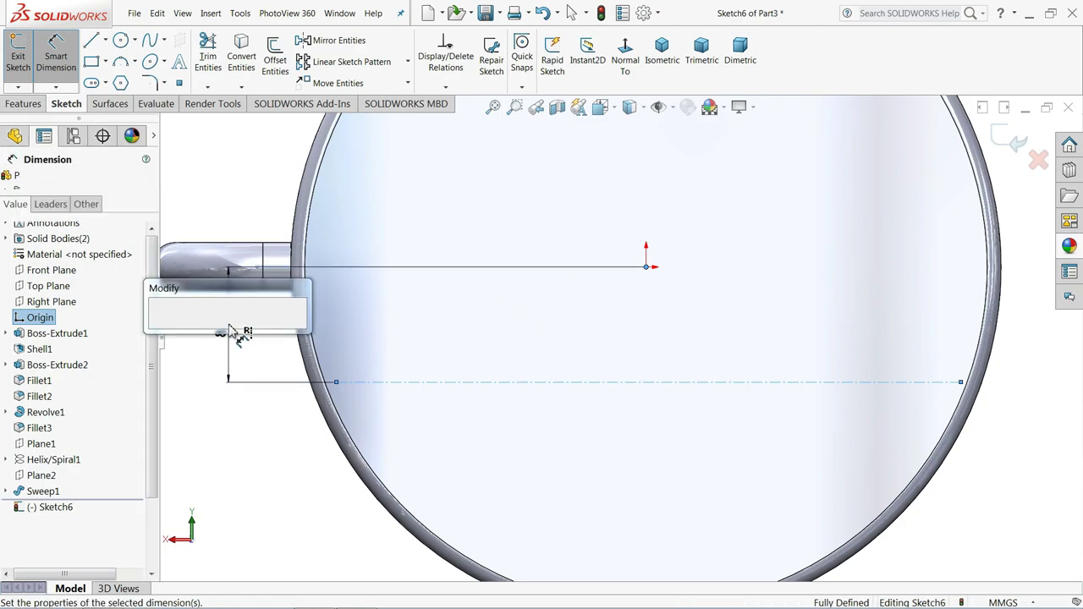
text(3)
key(Return)
click(284, 410)
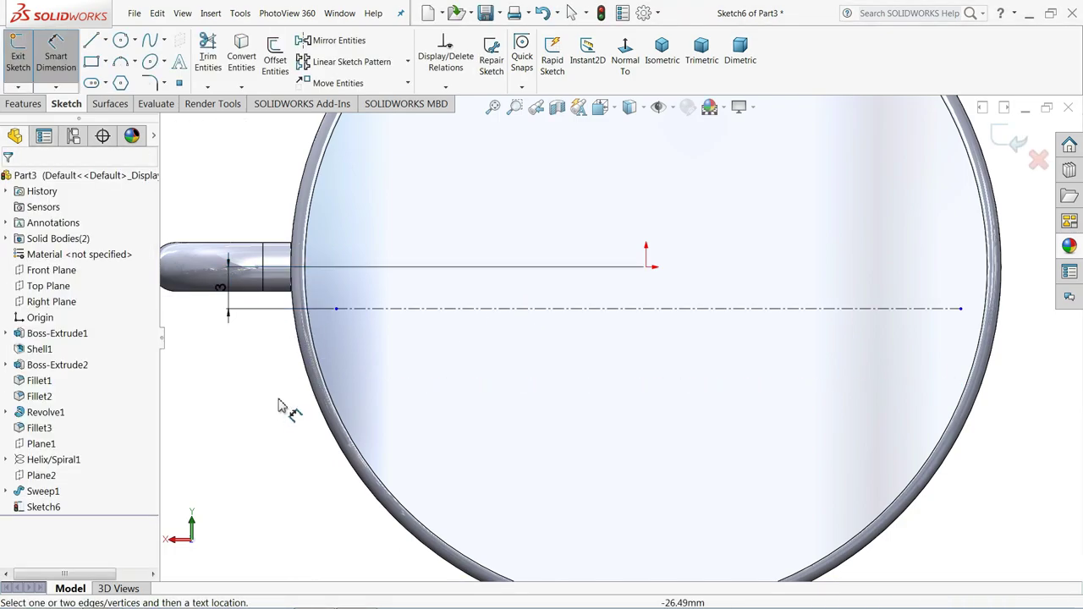
click(187, 73)
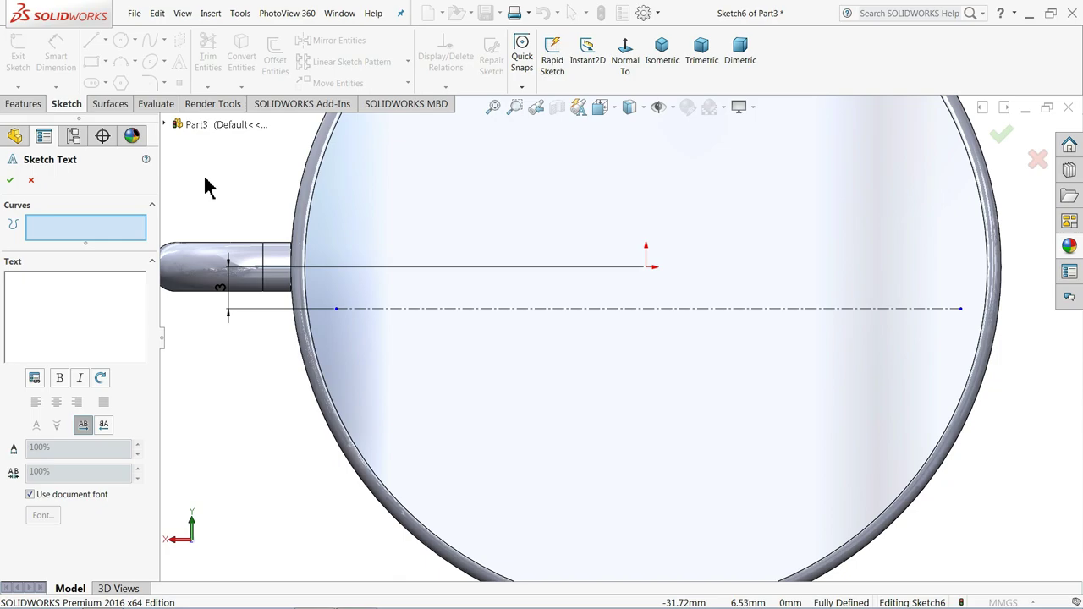
- Place the 'CAD CAM' text centred along the centerline and enable a custom font
click(434, 310)
text(CAD CAM)
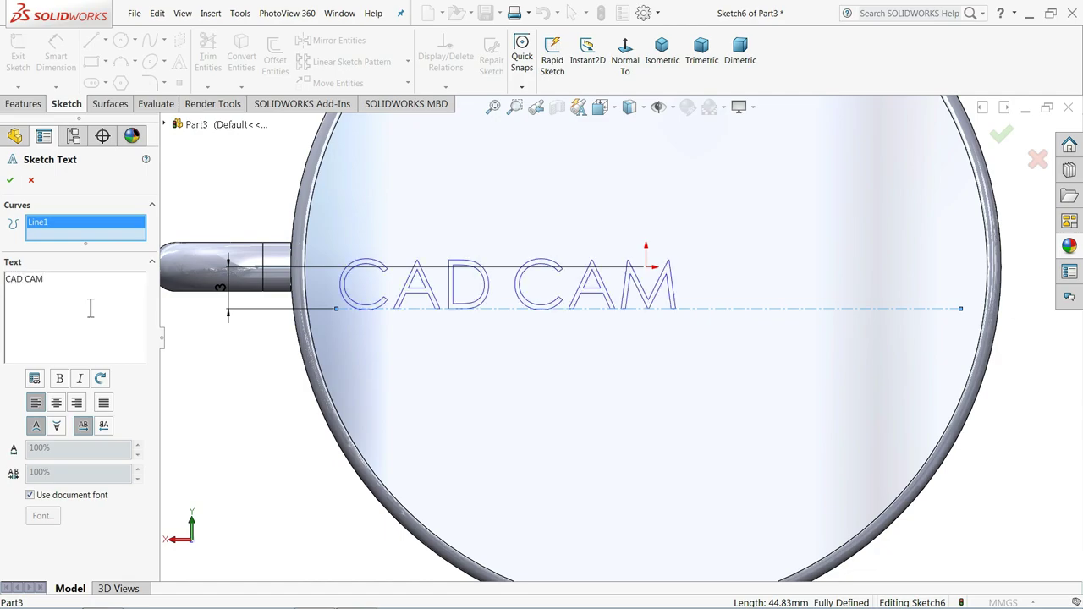
click(57, 404)
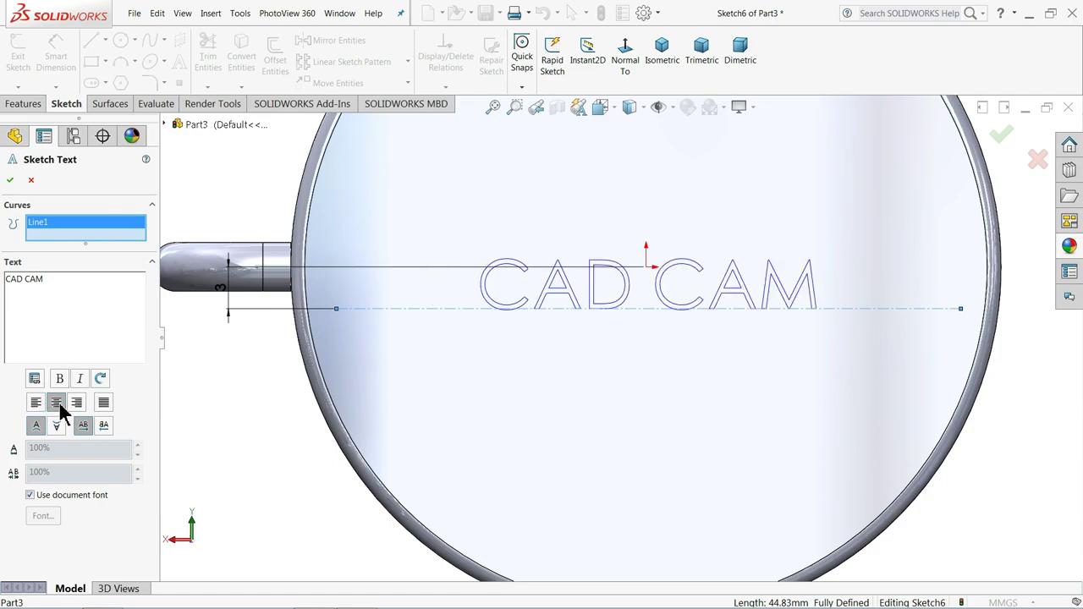
click(30, 497)
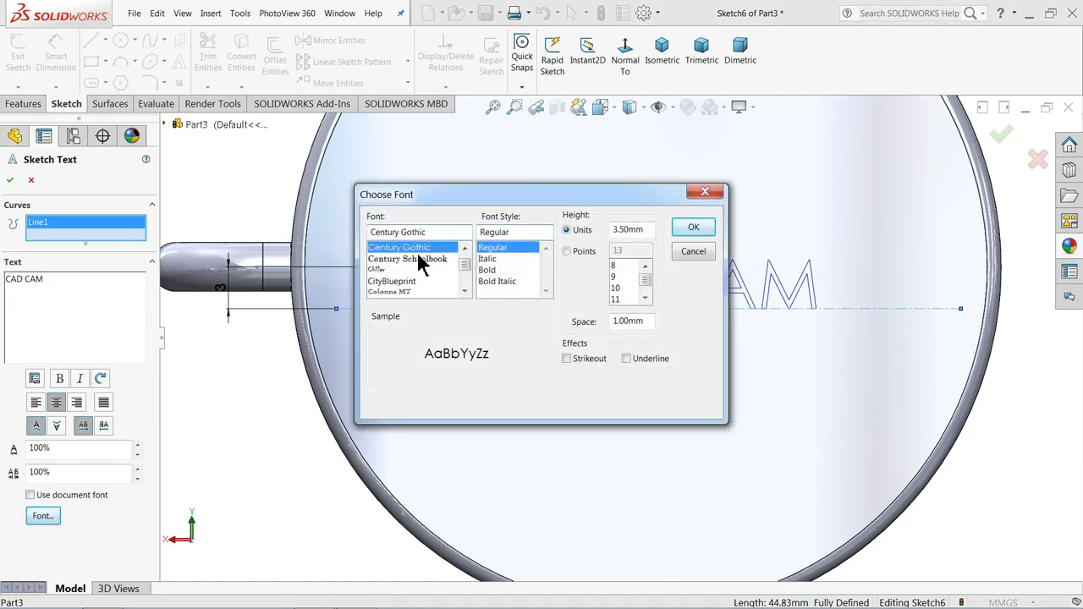
- Set the CAD CAM text font to Gabriola with its height given in points
click(464, 292)
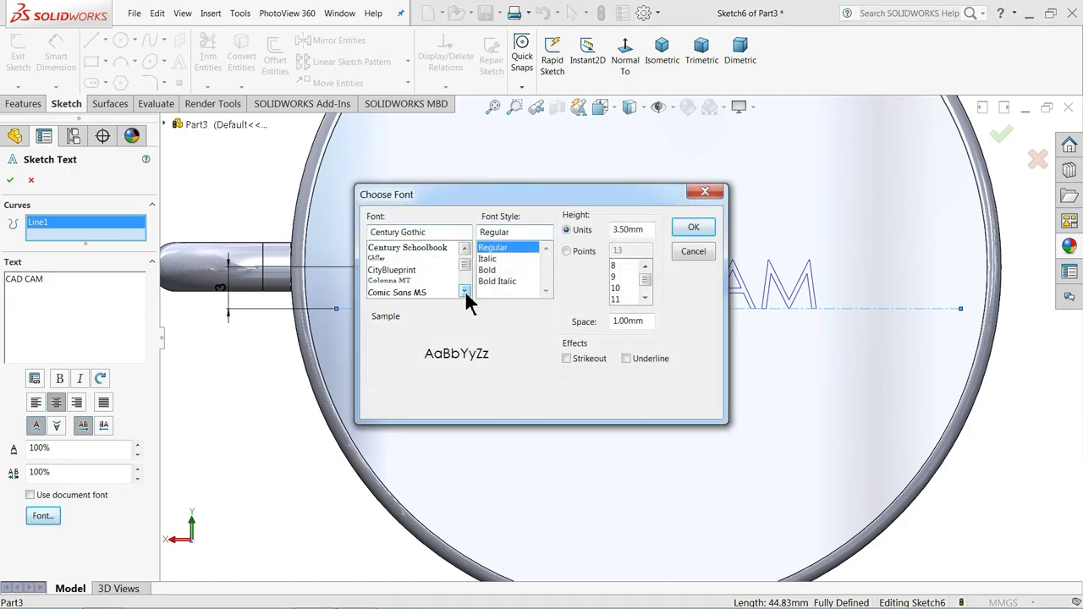
click(464, 292)
click(464, 292)
click(465, 291)
click(464, 291)
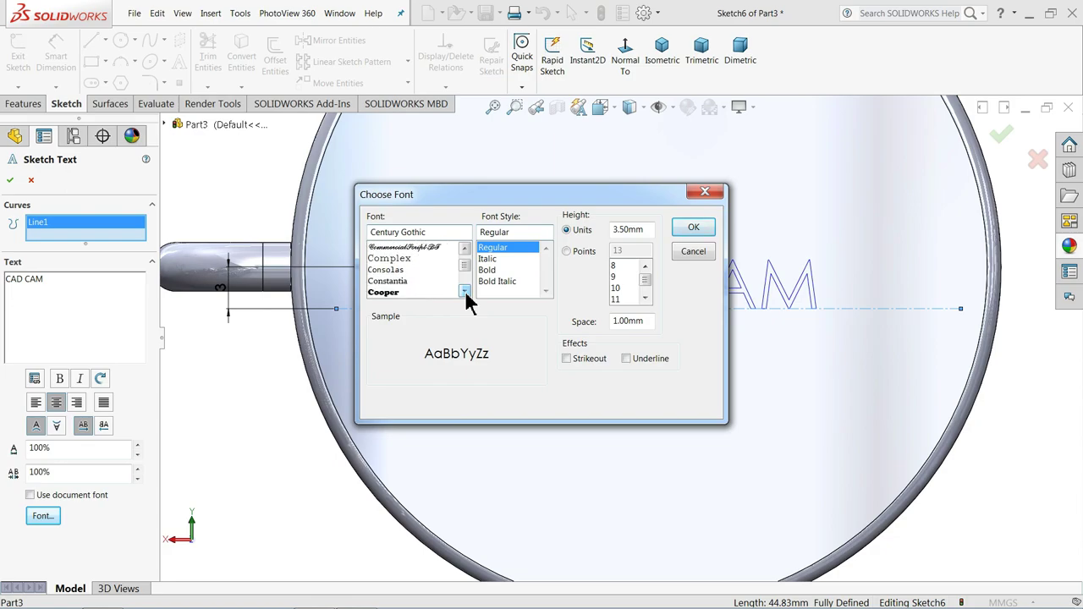
click(464, 291)
click(464, 291)
click(465, 291)
click(465, 291)
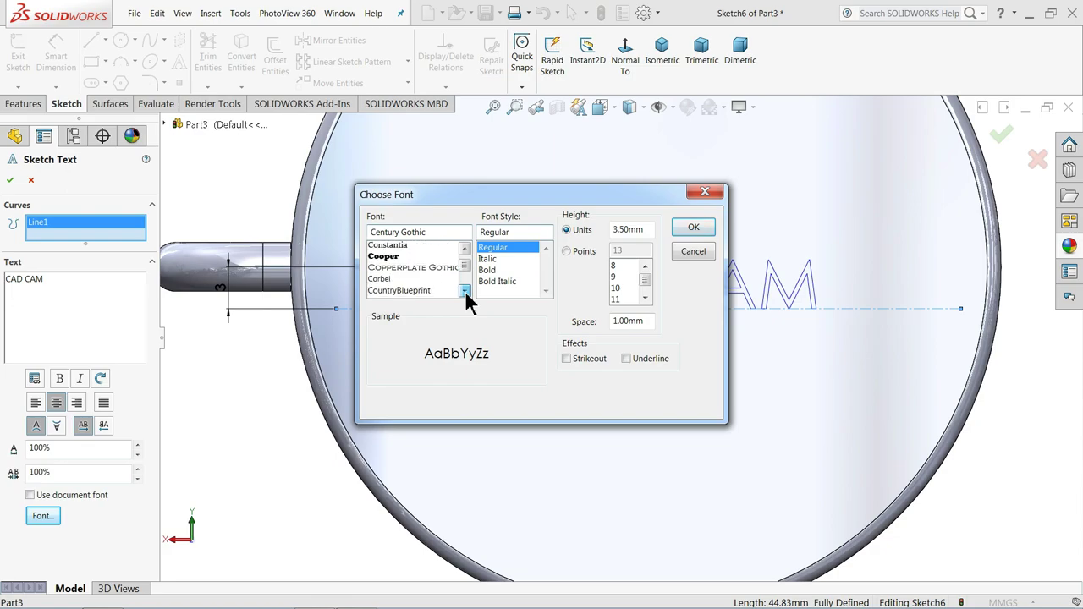
click(464, 291)
click(464, 291)
click(464, 291)
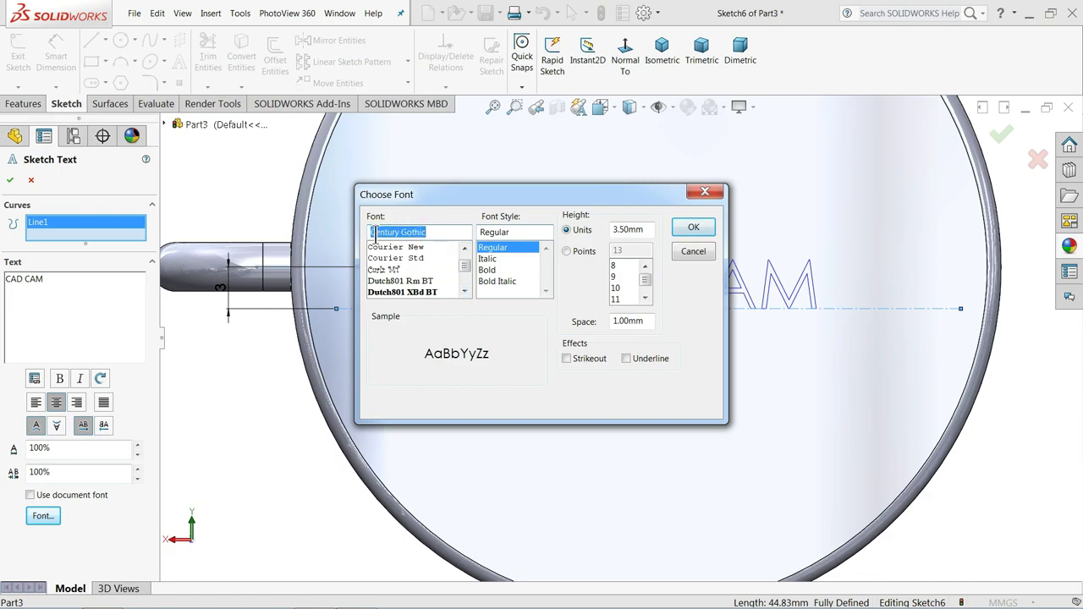
text(gabr)
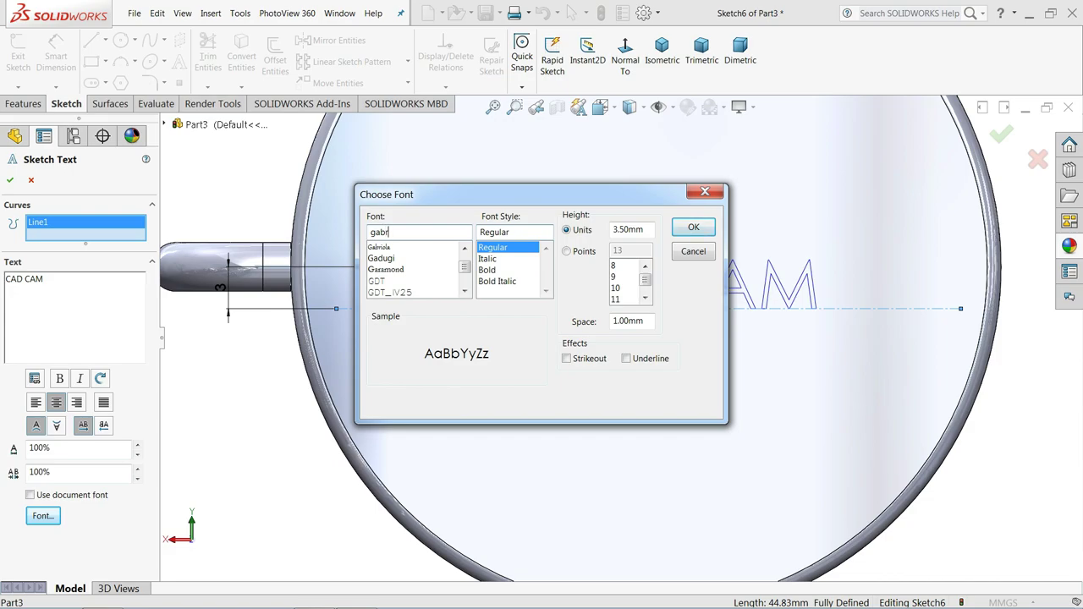
click(379, 249)
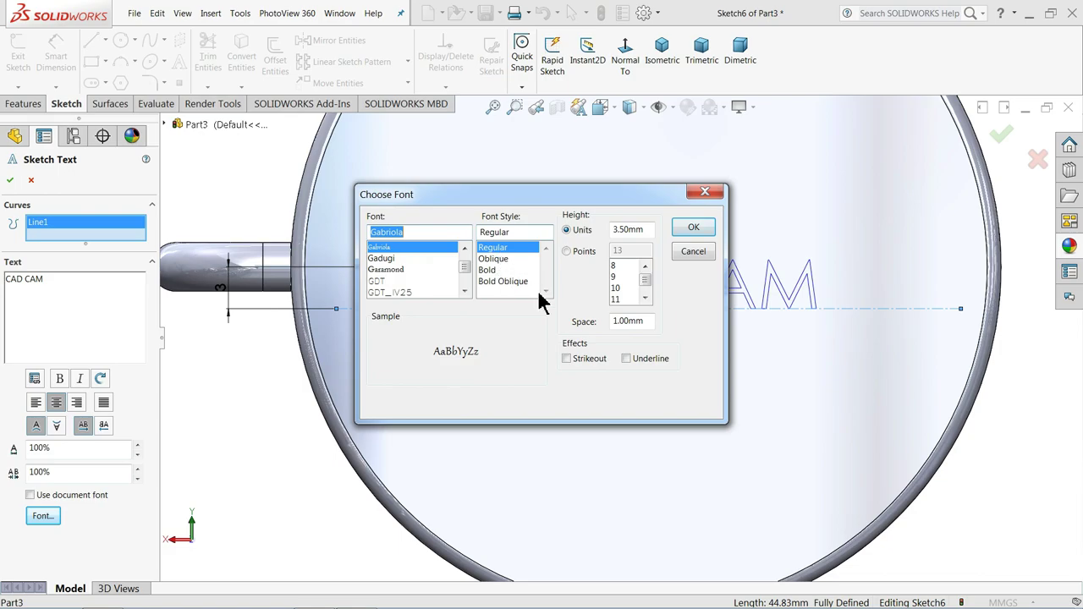
click(567, 250)
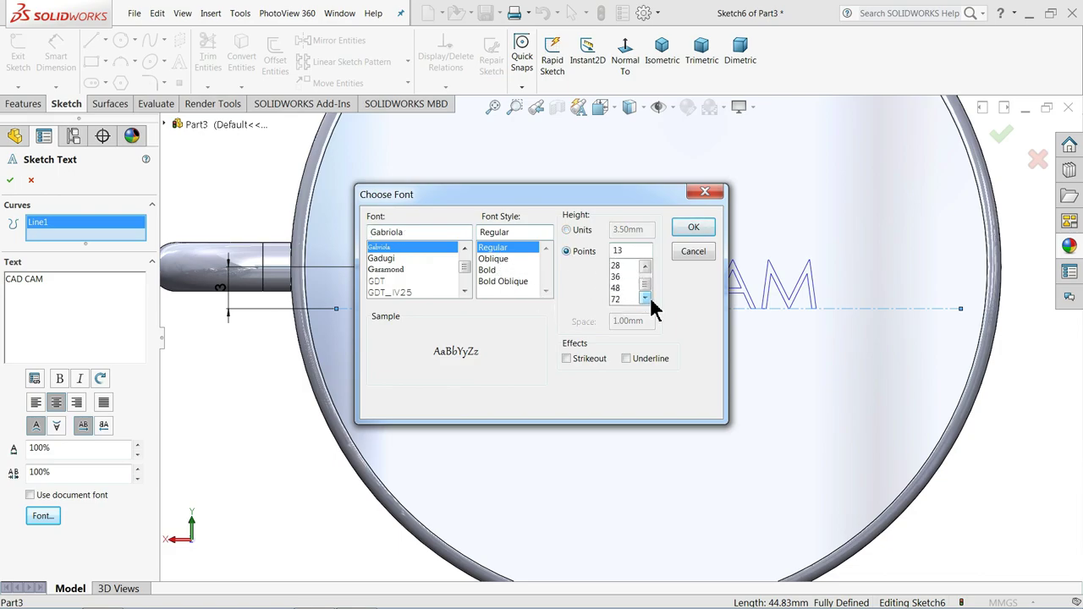
click(692, 229)
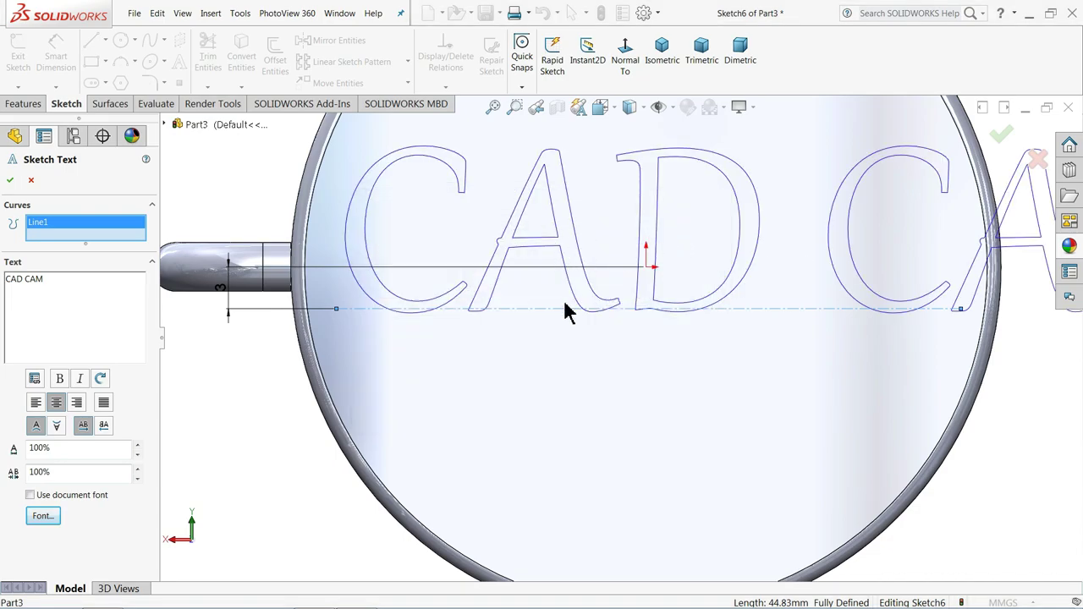
- Reduce the text height to 28 points and zoom to fit the whole cap
click(44, 517)
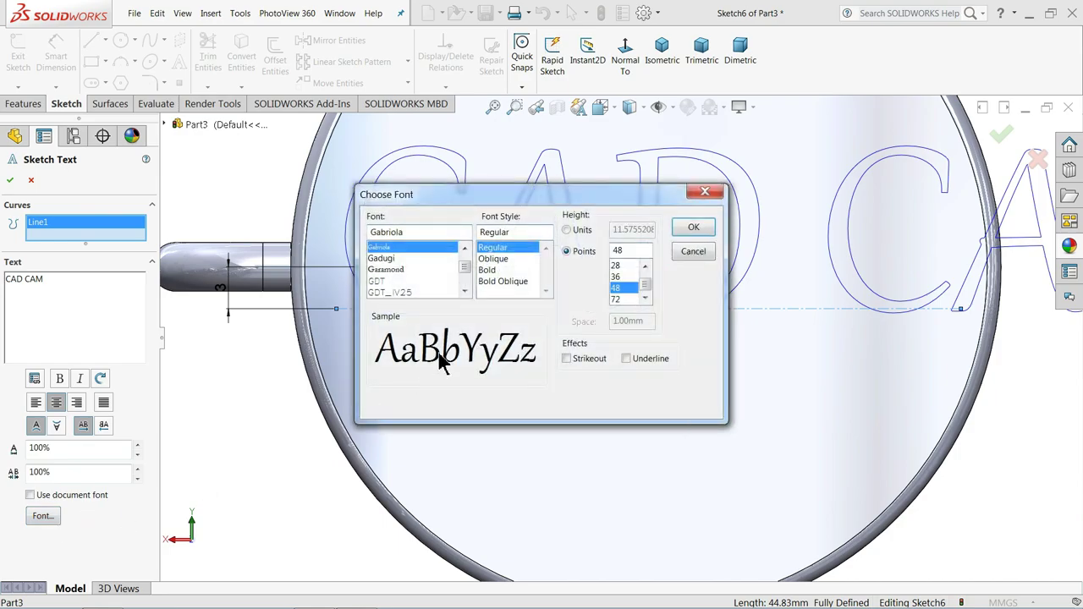
click(616, 266)
click(693, 230)
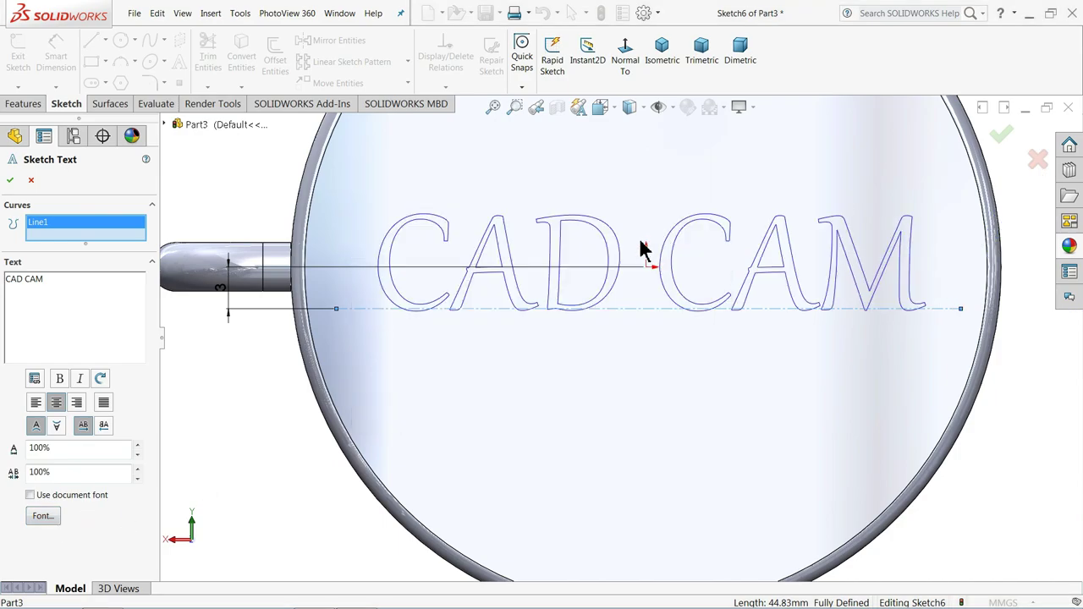
key(f)
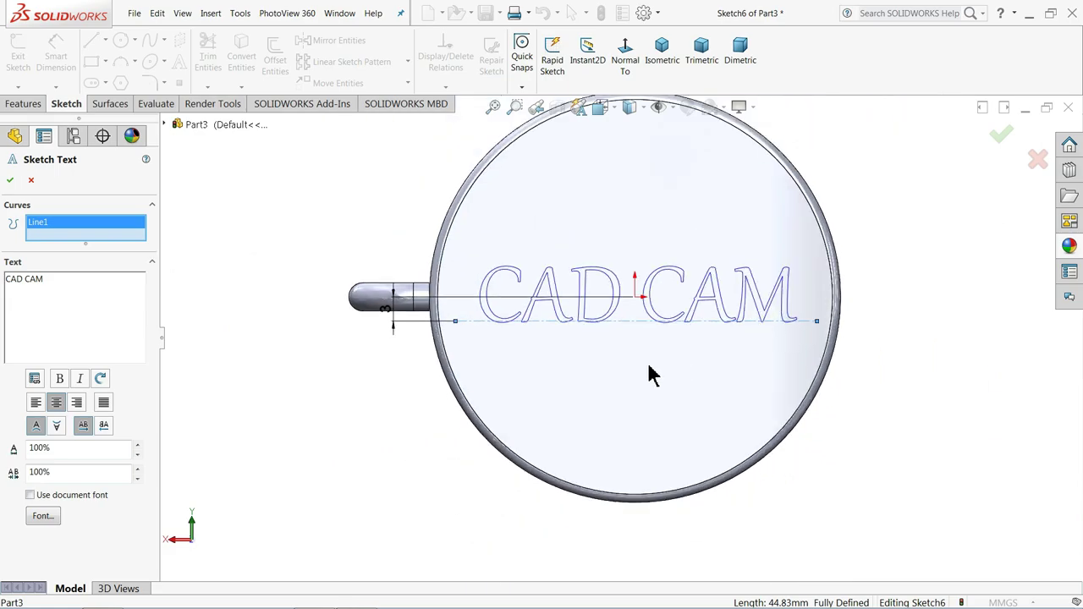
scroll(651, 355, down, 1)
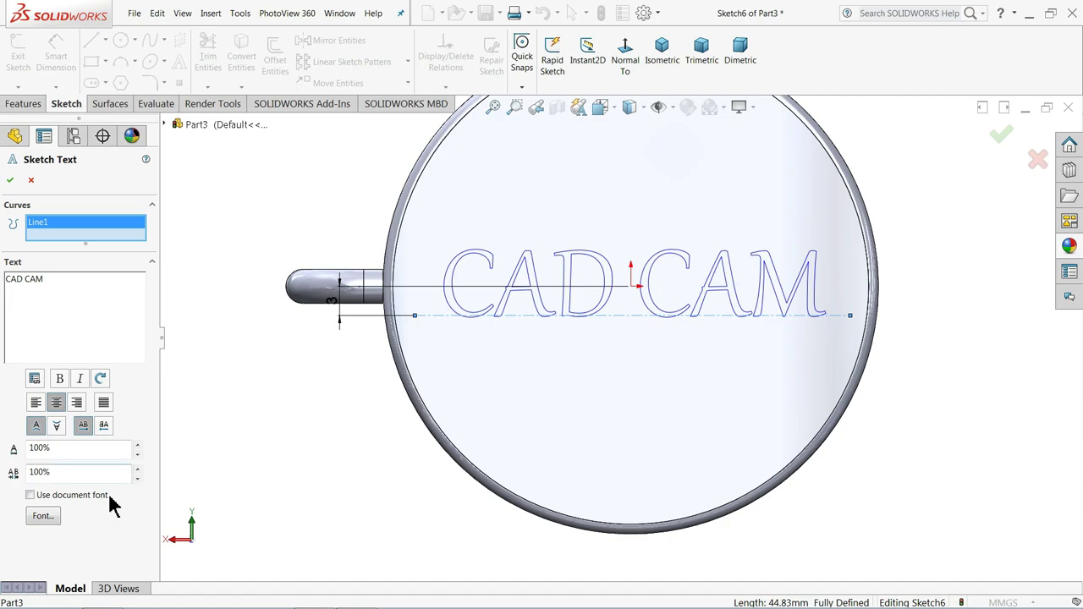
- Raise the CAD CAM text height to 32 points and accept the sketch text
click(41, 518)
click(623, 267)
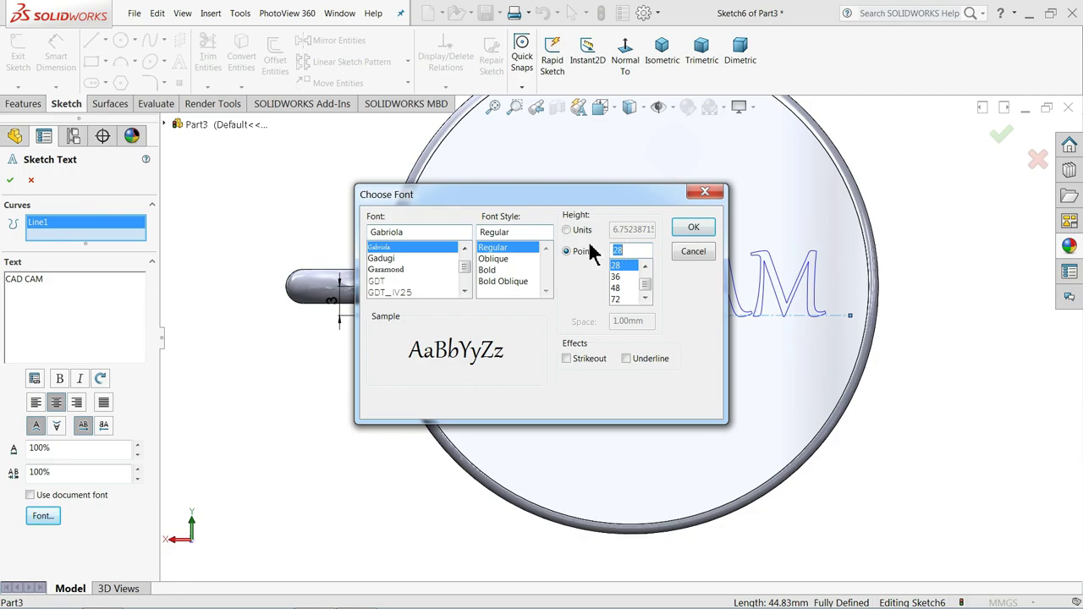
text(72)
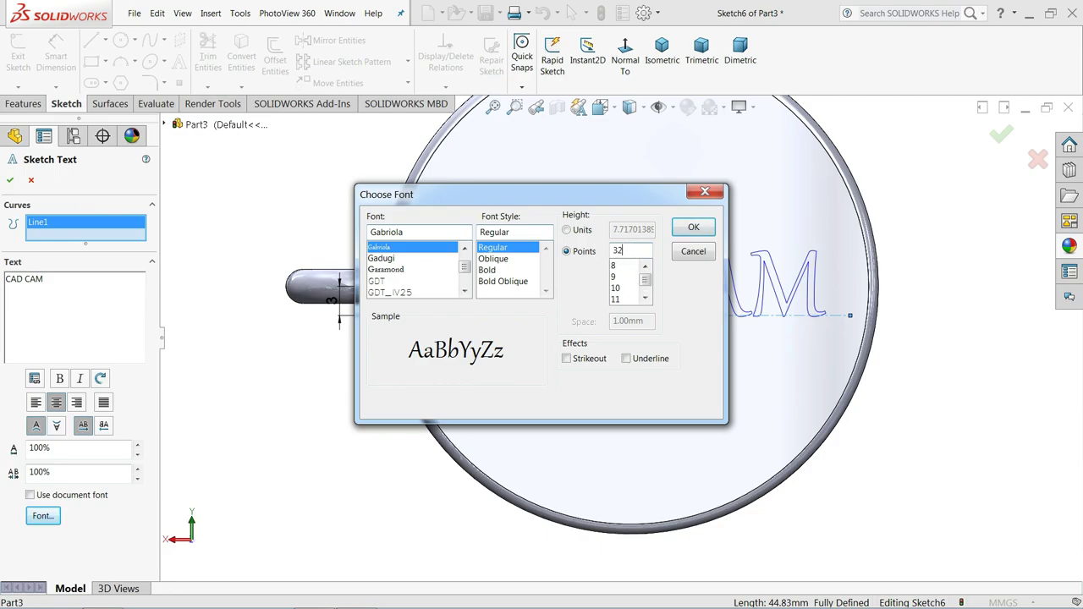
key(Return)
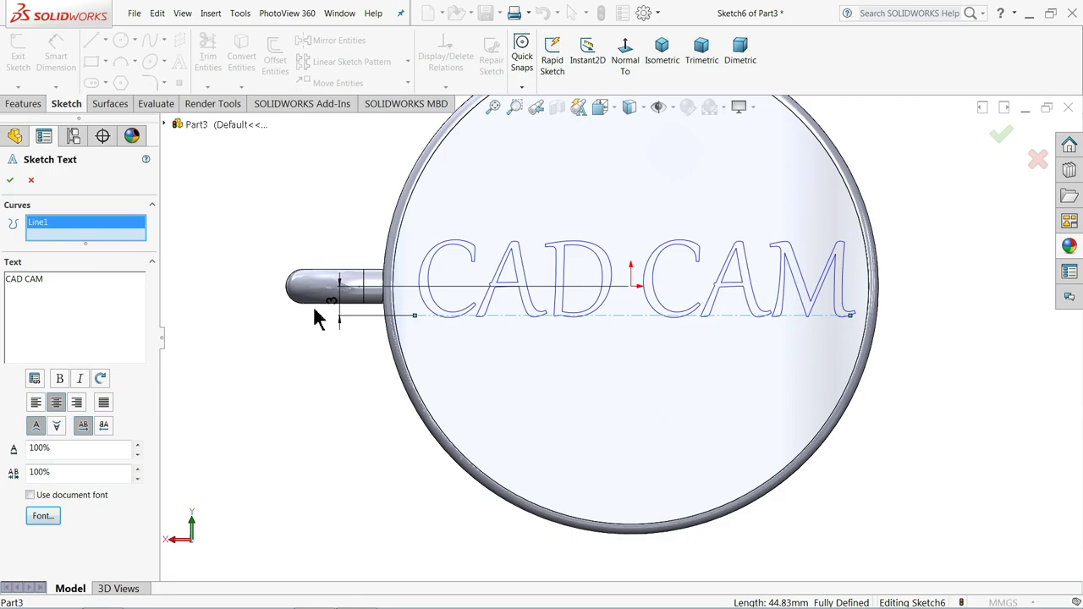
click(10, 180)
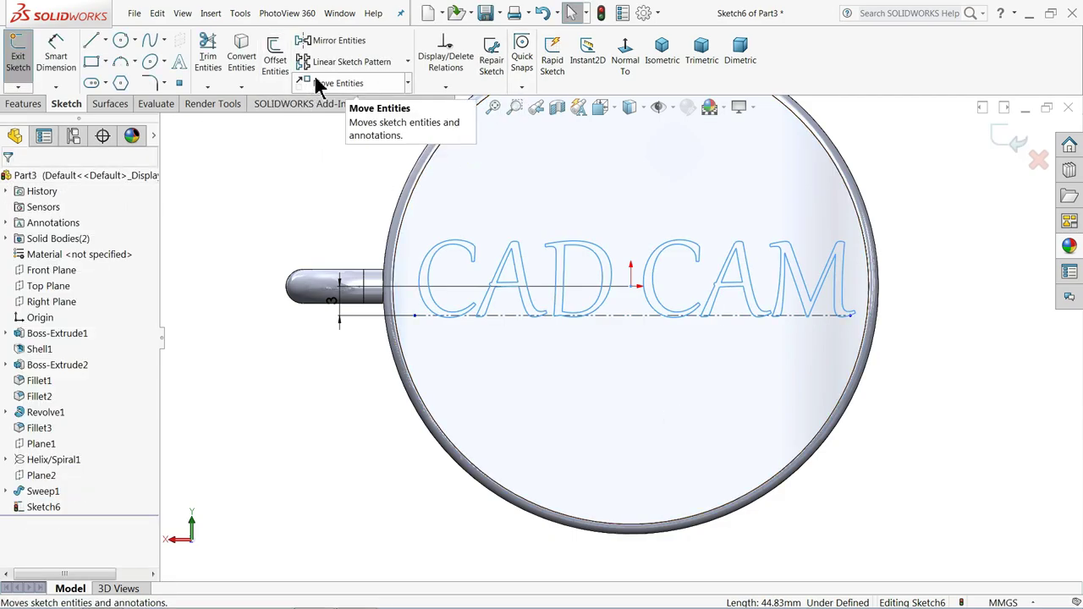
- Exit the text sketch and start a Wrap feature from Sketch6 as a 2.00mm deboss
click(209, 13)
mouse_move(234, 68)
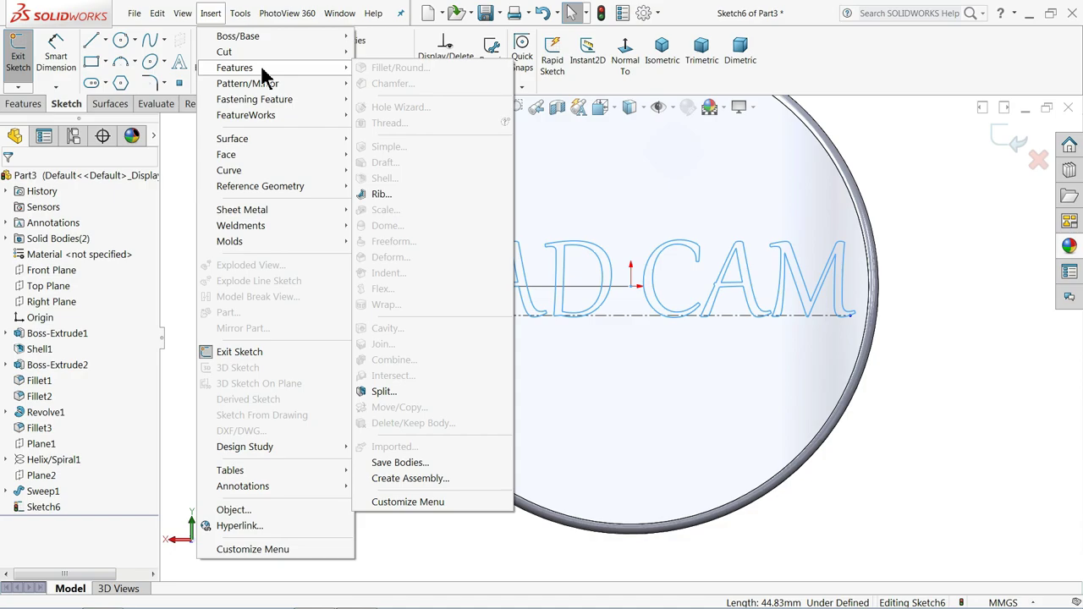
click(1007, 150)
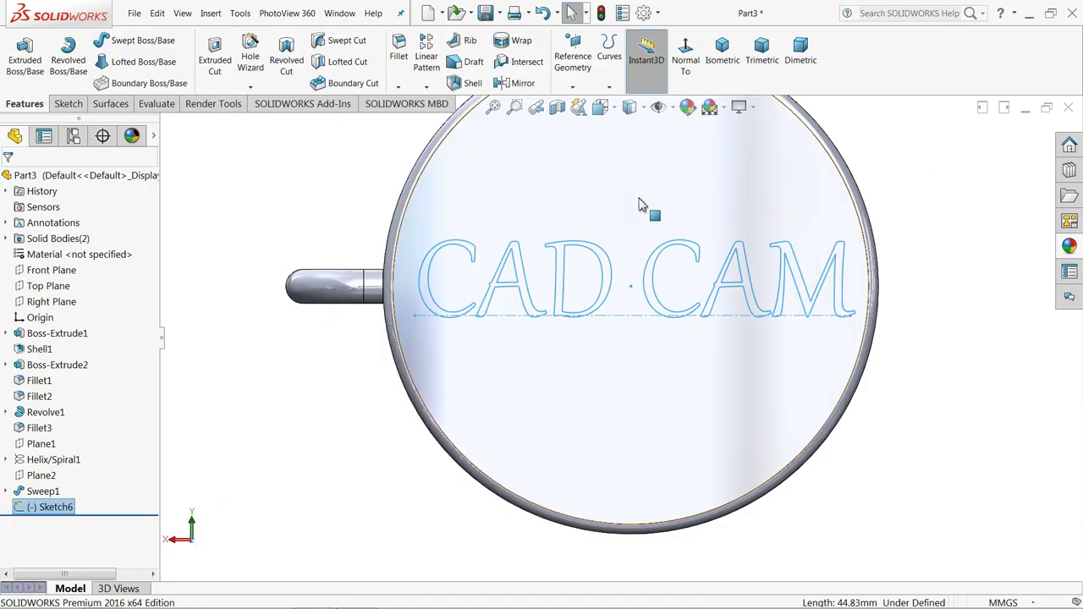
click(511, 49)
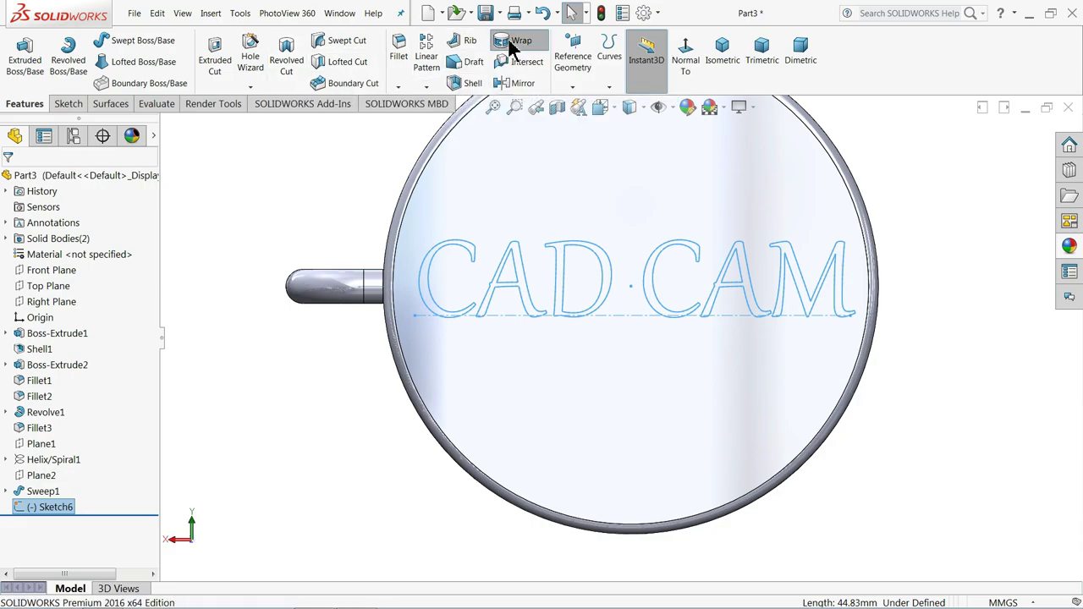
mouse_move(356, 431)
middle_down()
mouse_move(351, 302)
mouse_move(345, 347)
middle_up()
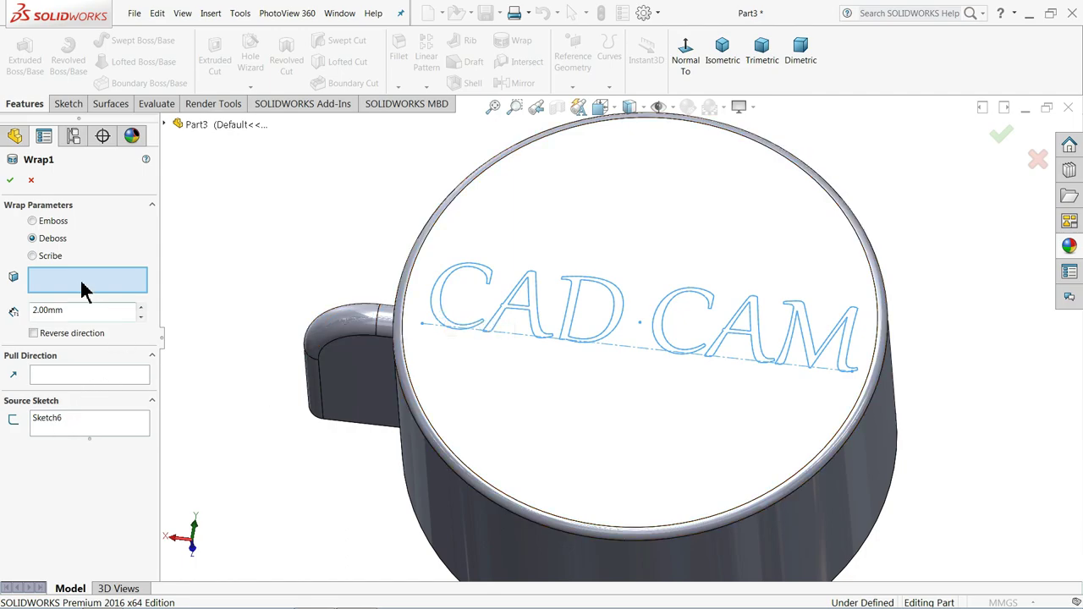
- Wrap the CAD CAM lettering onto the cup's top face as a reversed deboss, creating Wrap1
click(565, 397)
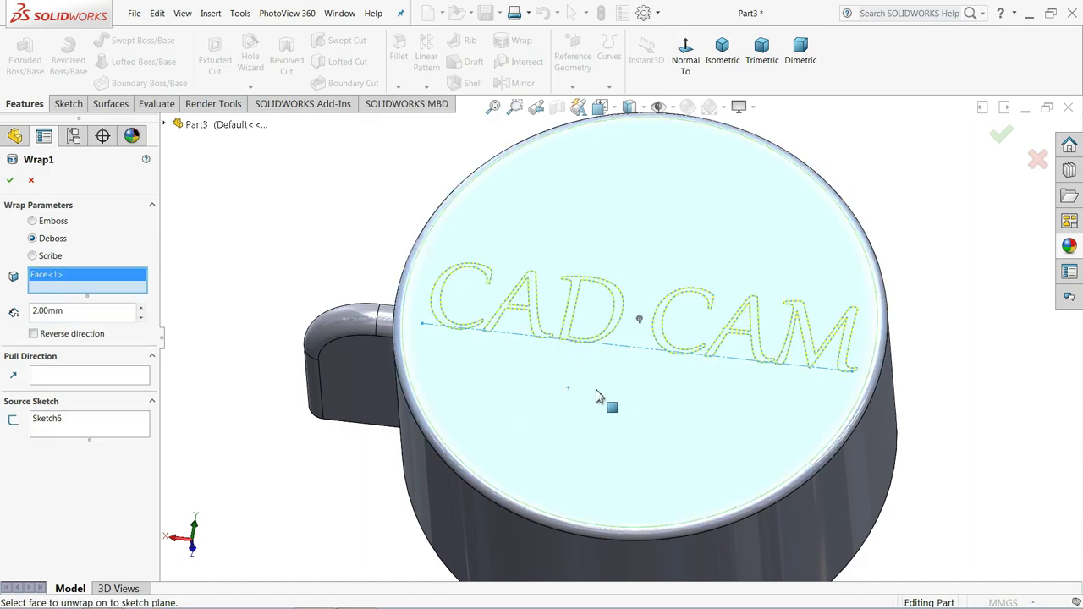
scroll(645, 367, down, 2)
mouse_move(646, 367)
middle_down()
mouse_move(551, 281)
mouse_move(599, 309)
middle_up()
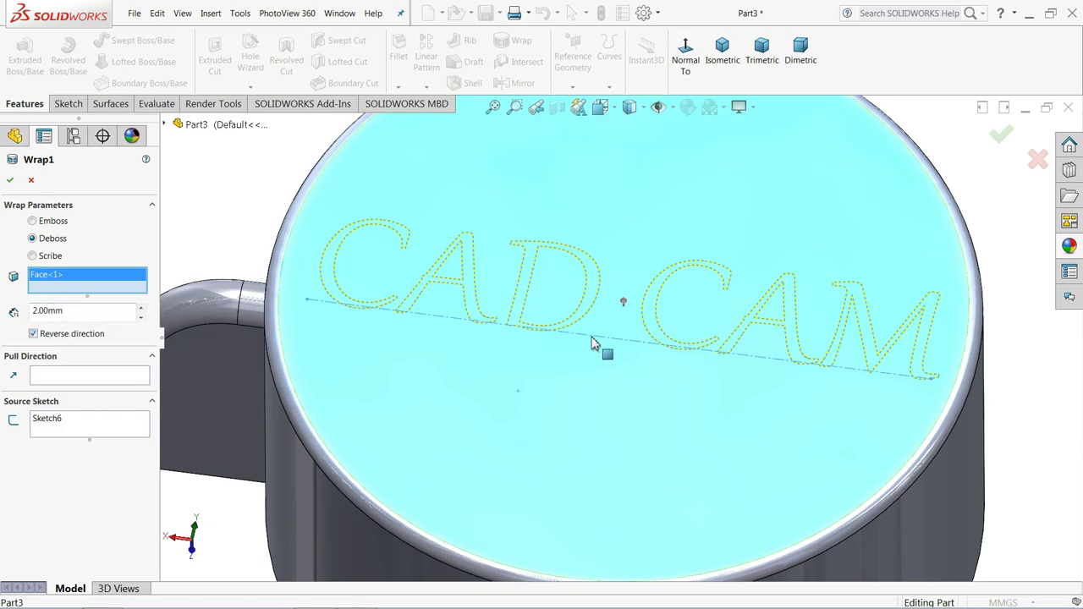
middle_drag(599, 338, 561, 309)
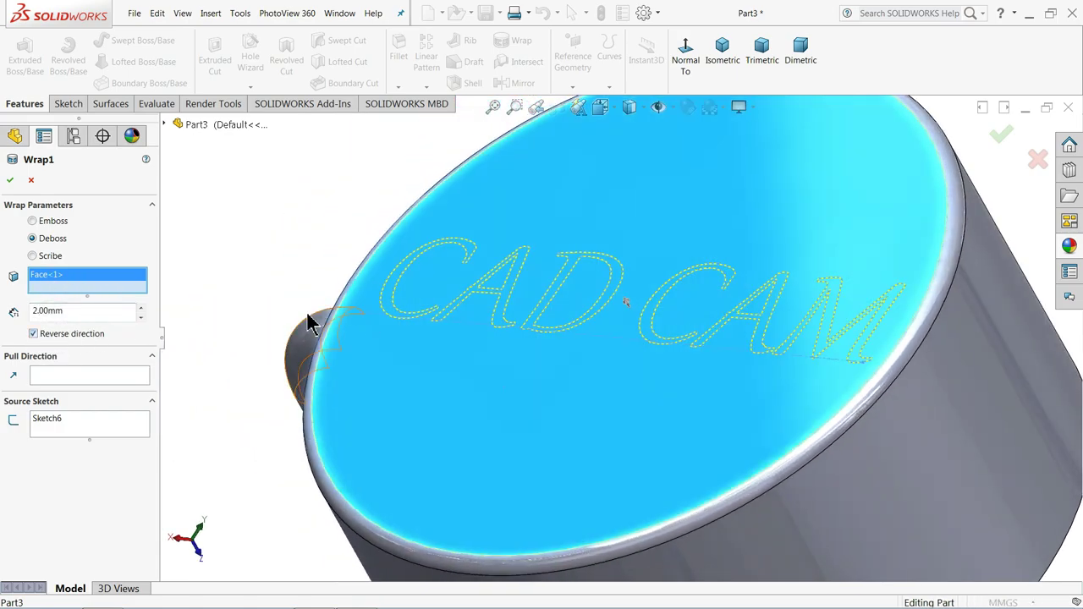
scroll(626, 306, down, 3)
scroll(643, 311, down, 1)
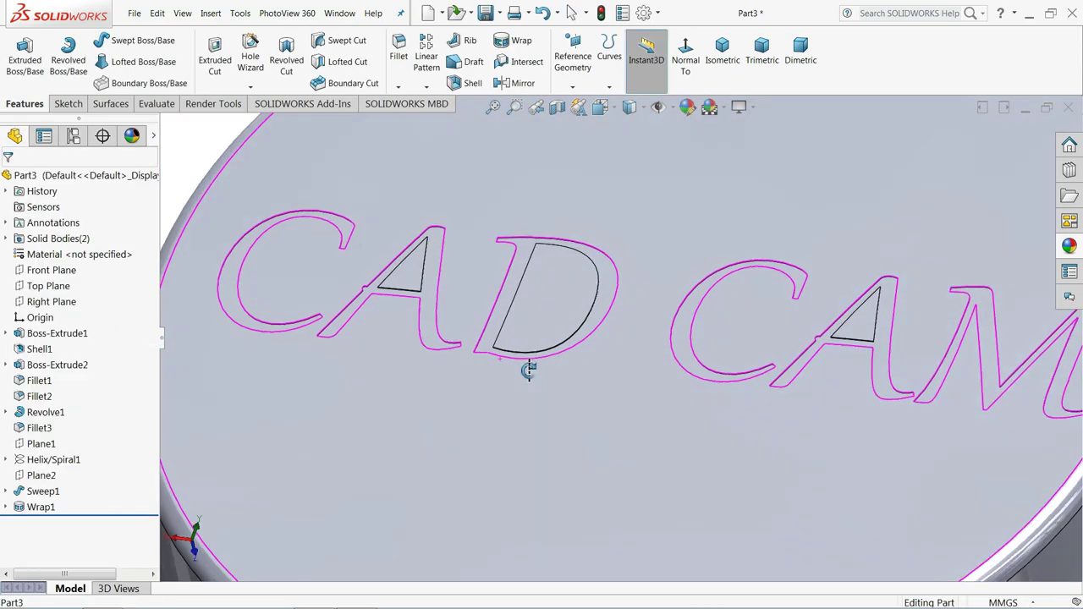
middle_drag(503, 367, 520, 351)
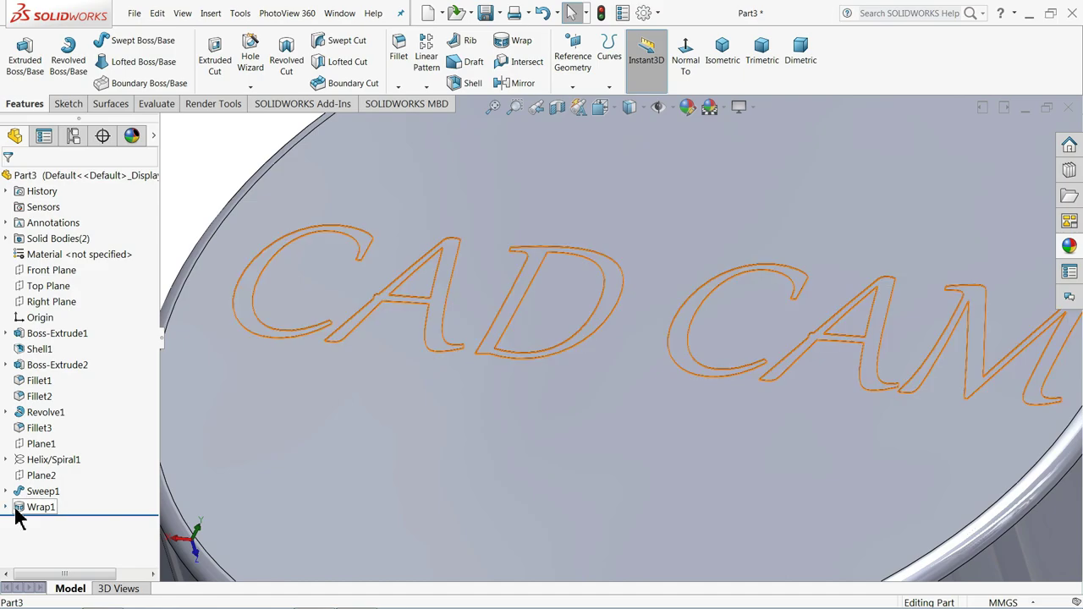
click(17, 508)
click(23, 478)
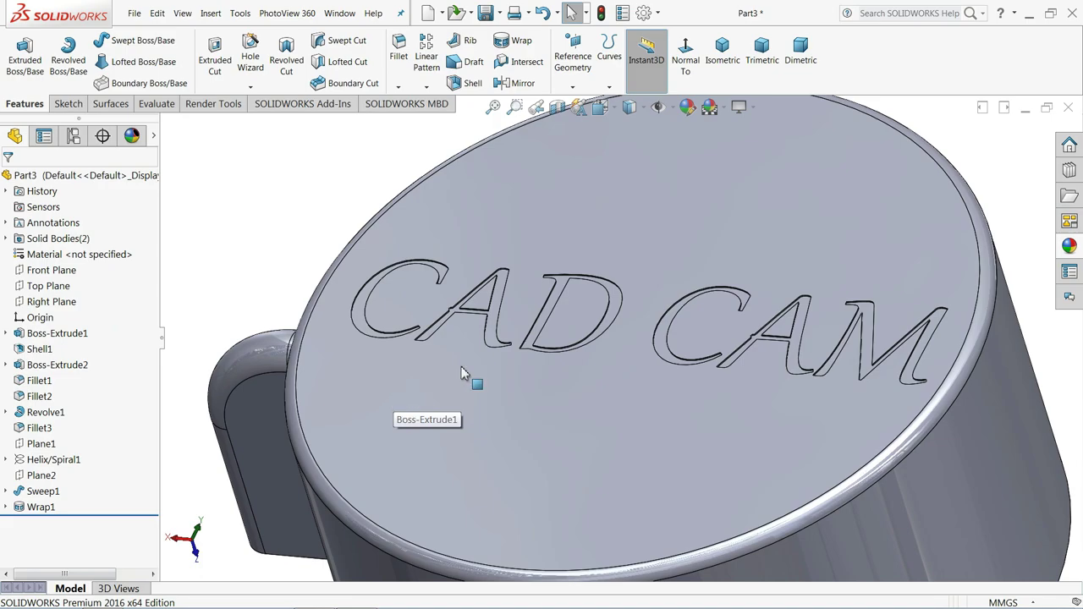
middle_drag(461, 375, 483, 386)
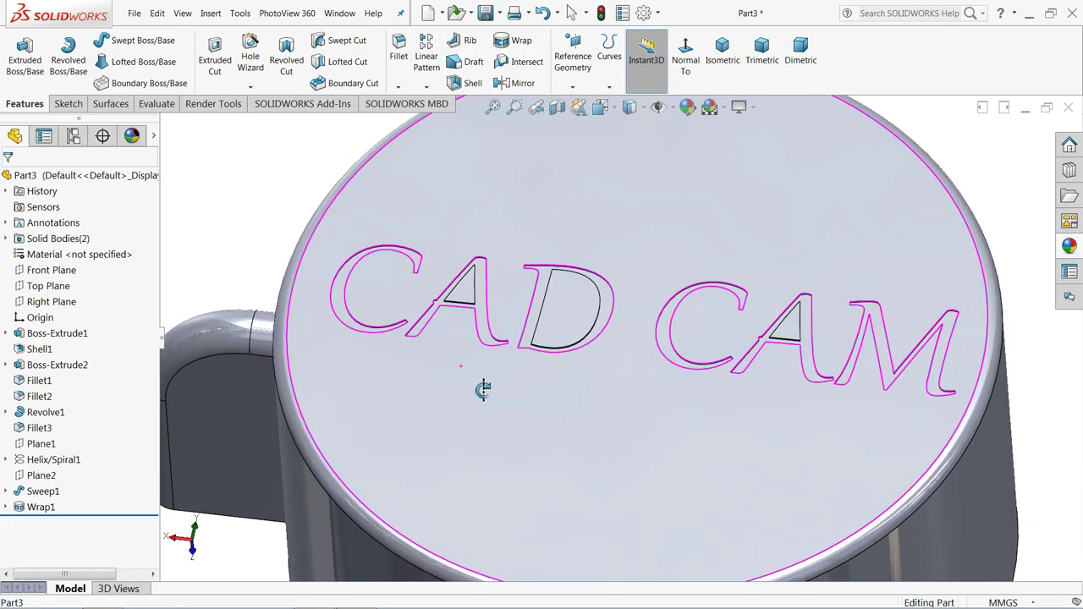
- Start a 0.08mm fillet and select the C, A and D letter faces
click(399, 63)
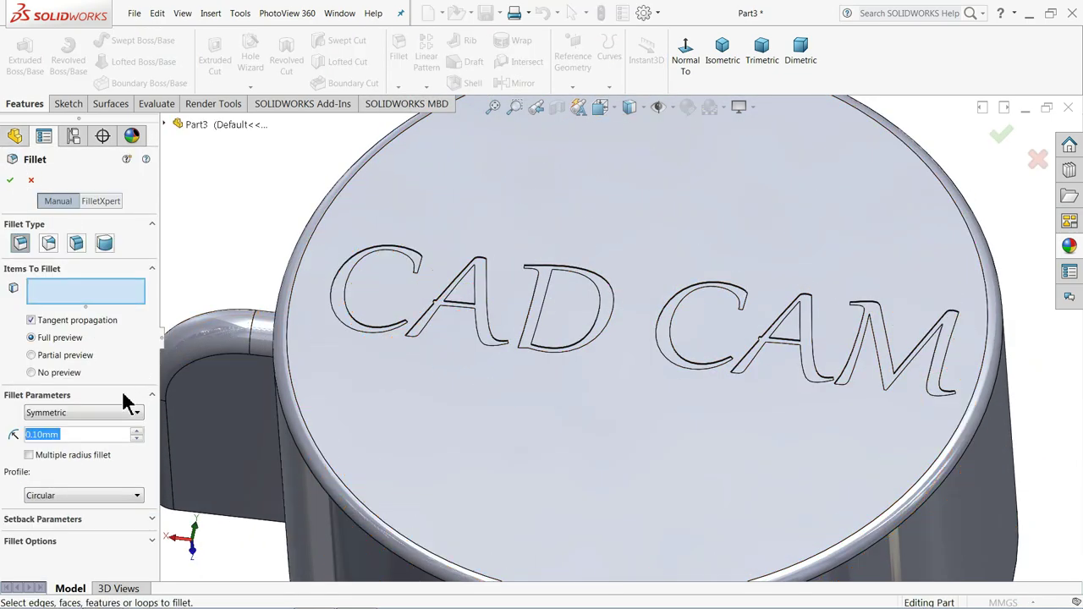
text(0.08)
key(Return)
scroll(465, 356, down, 3)
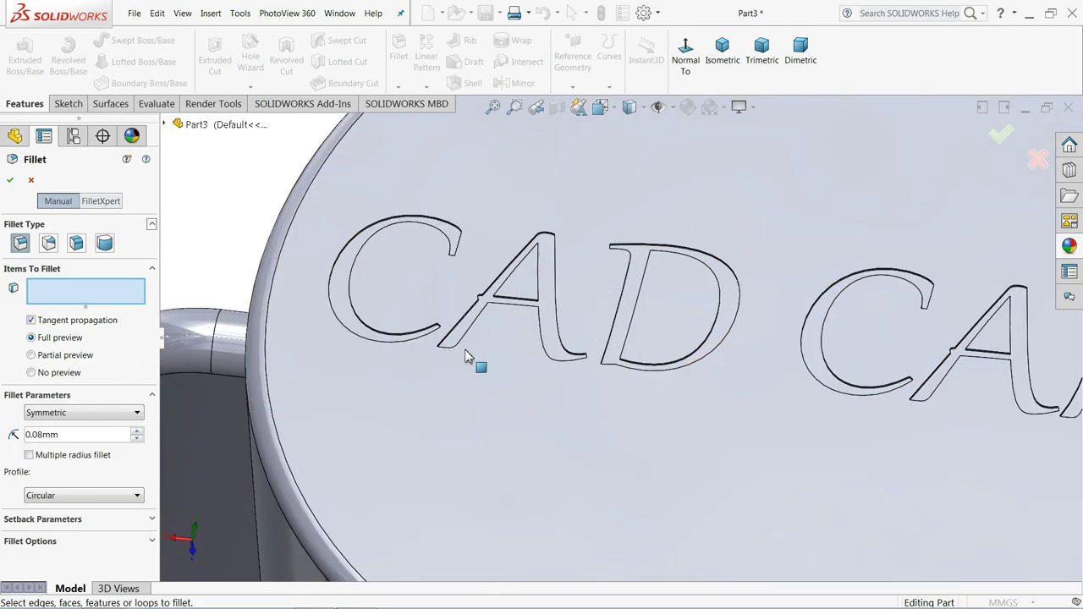
click(363, 336)
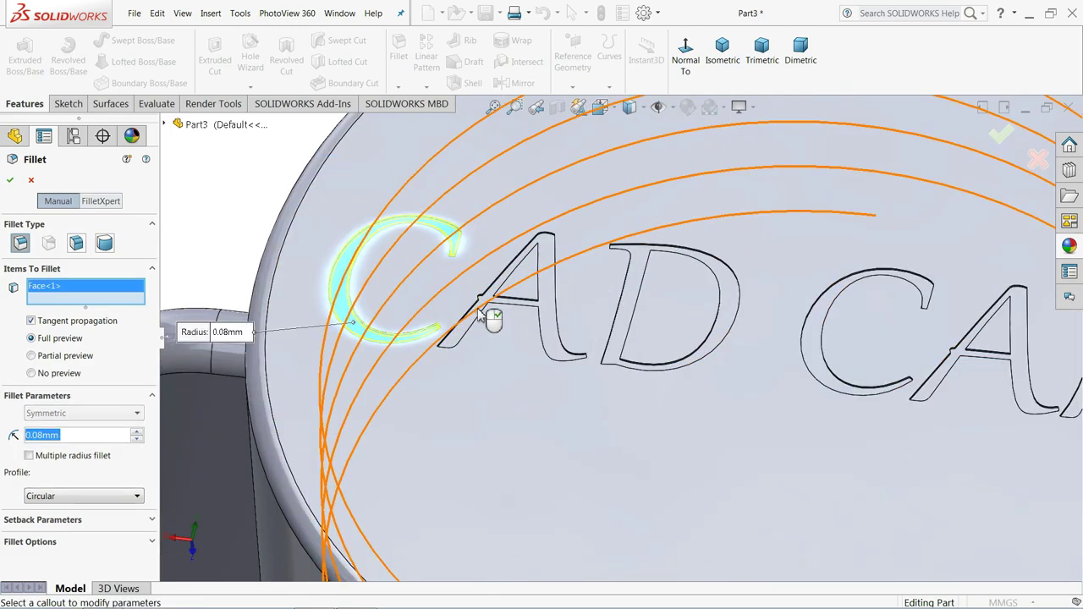
click(471, 342)
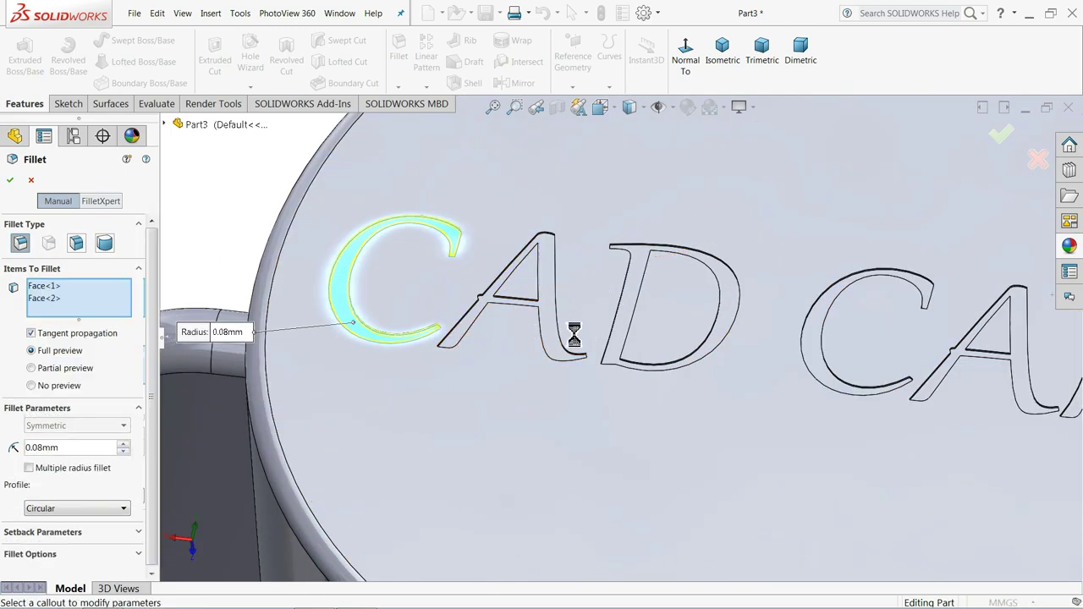
click(626, 345)
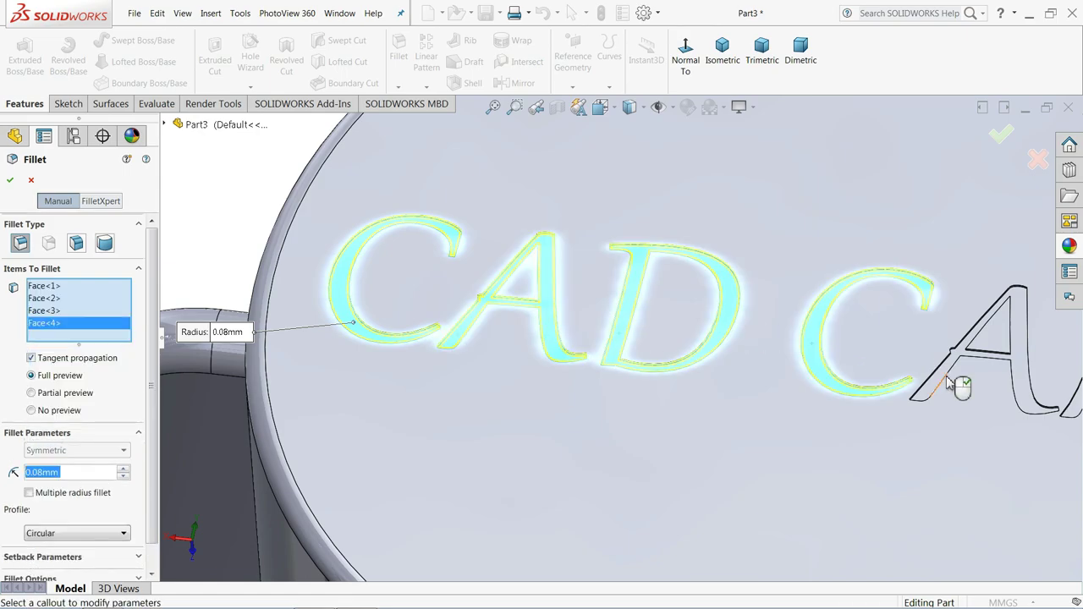
- Add the C and A faces of CAM and apply the fillet as Fillet4
click(920, 372)
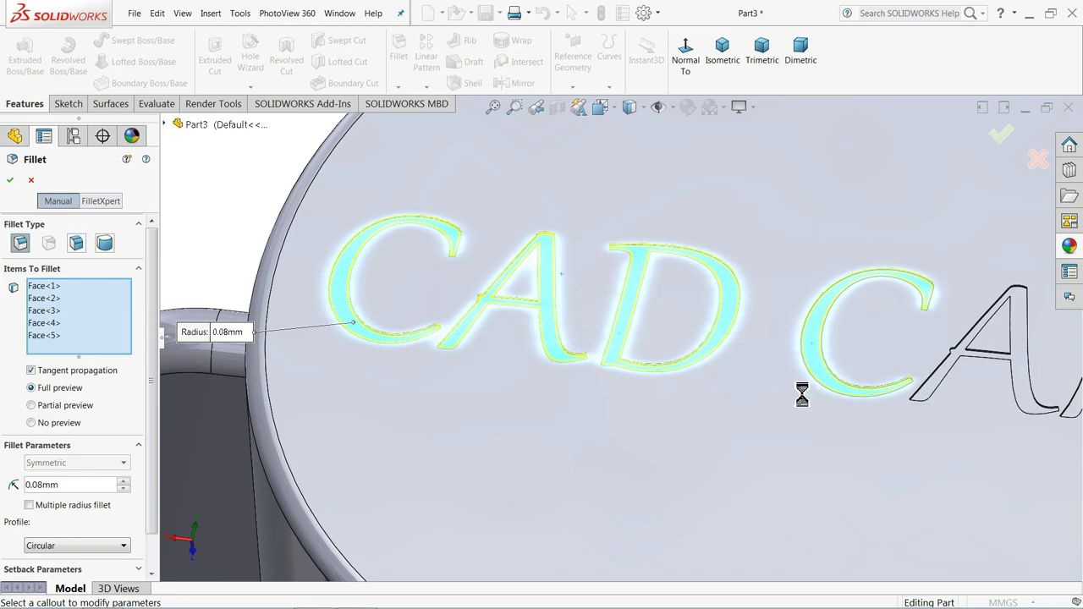
scroll(803, 400, up, 2)
scroll(925, 399, up, 2)
scroll(973, 394, down, 3)
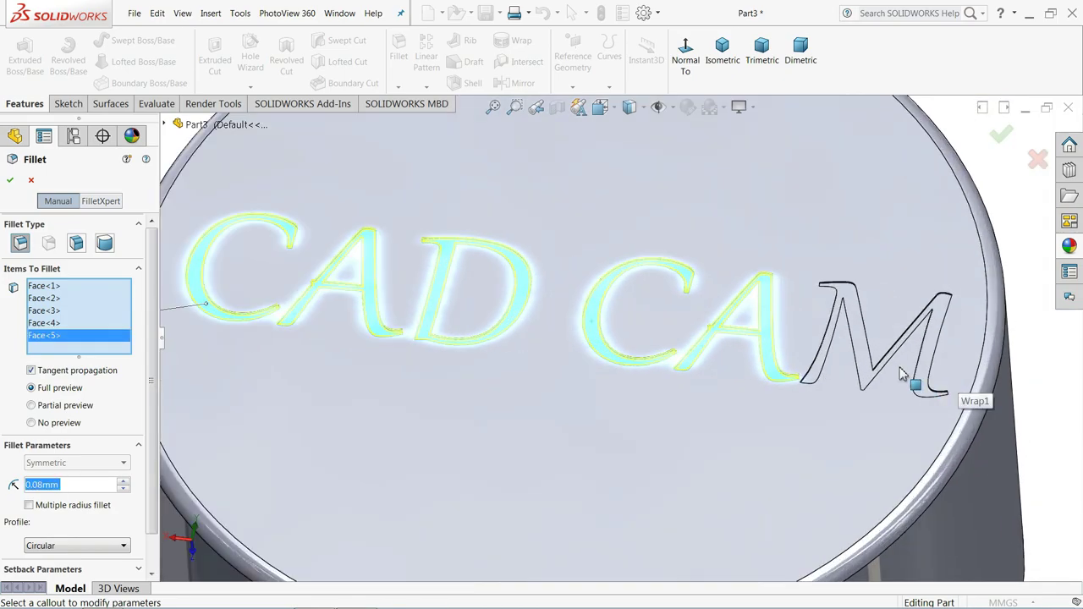
click(871, 381)
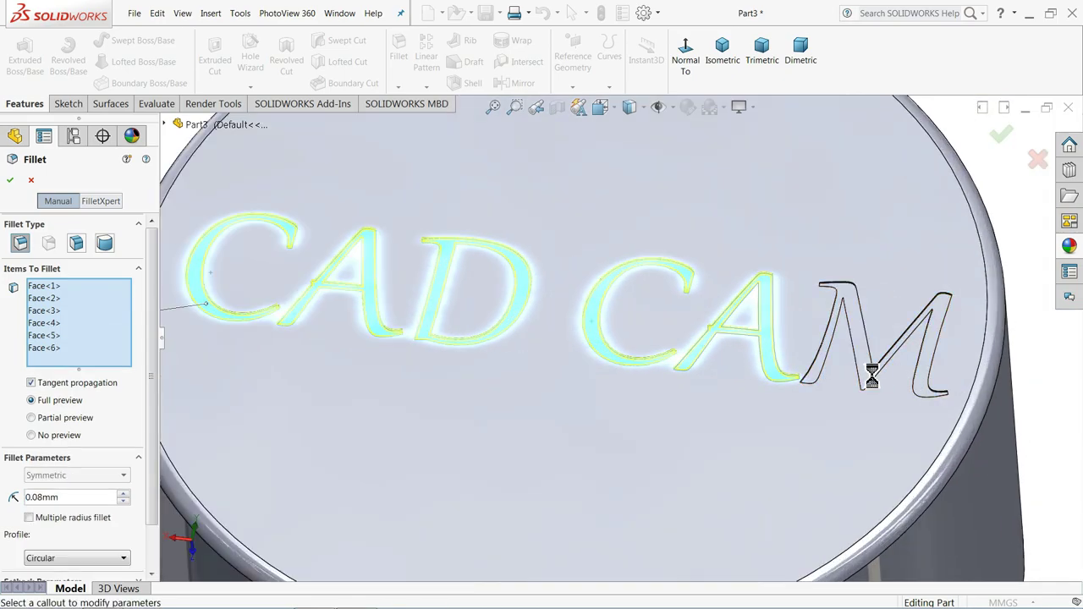
click(999, 143)
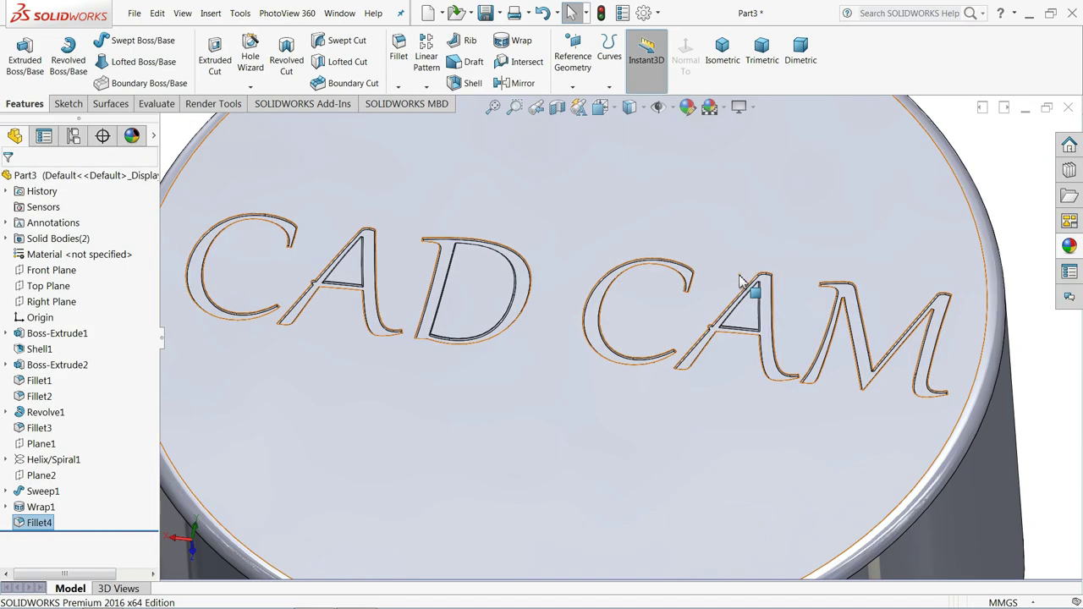
scroll(662, 368, up, 5)
scroll(646, 366, up, 3)
mouse_move(645, 366)
middle_down()
mouse_move(703, 326)
mouse_move(665, 346)
mouse_move(691, 343)
middle_up()
scroll(666, 385, down, 2)
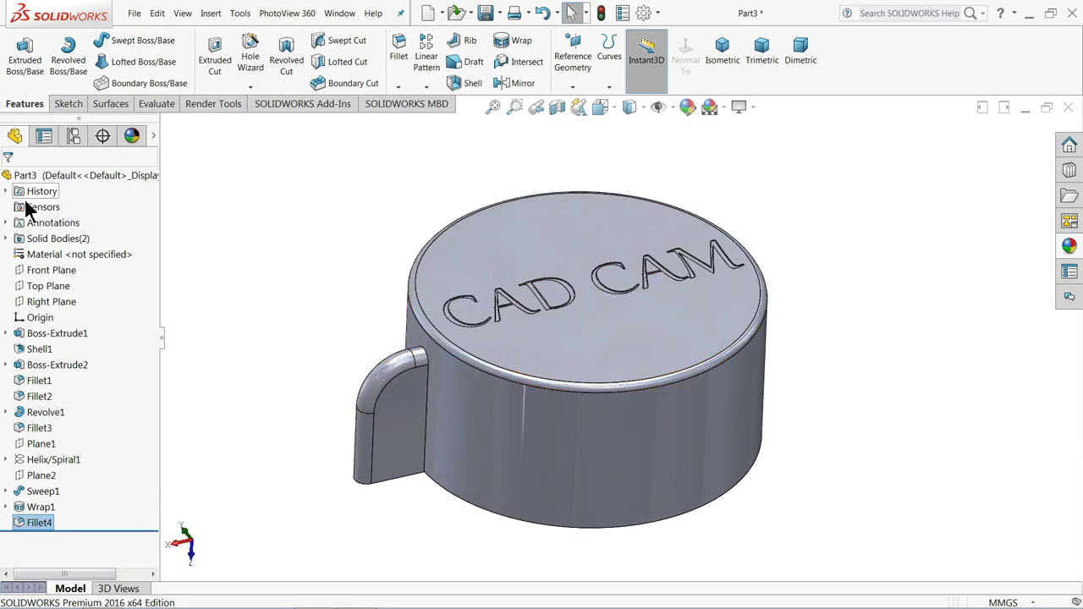
- Give the whole cap part (Part3) a bright orange colour appearance
click(37, 173)
click(692, 107)
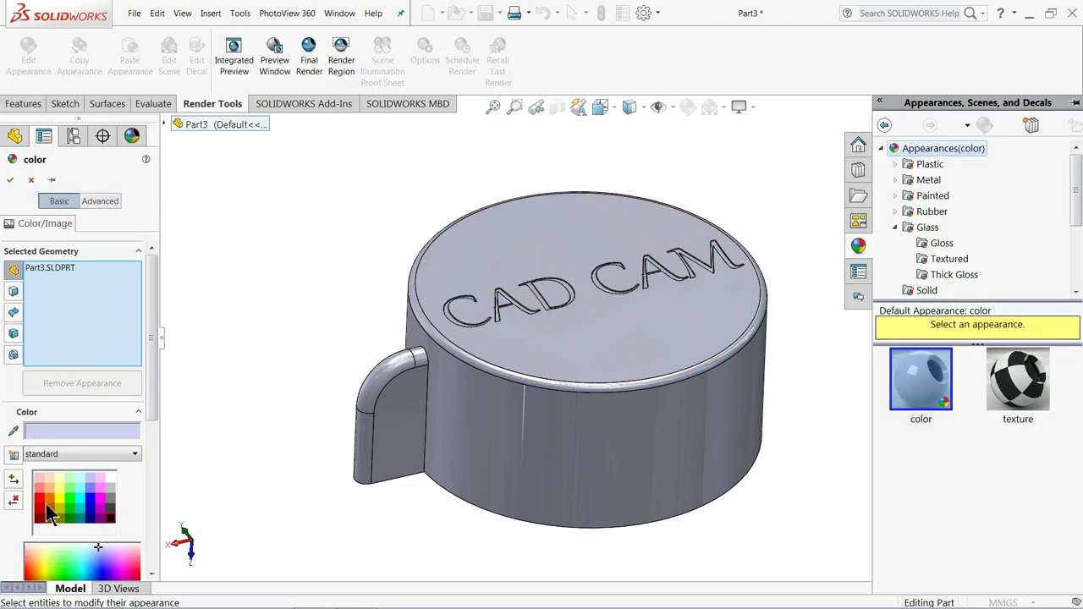
click(47, 502)
click(50, 502)
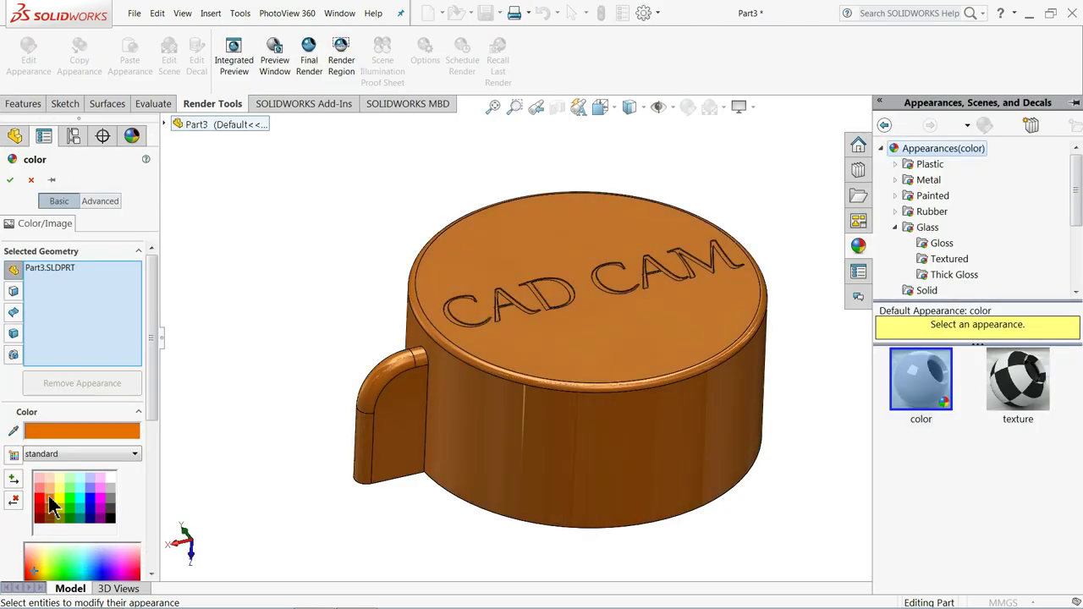
mouse_move(283, 447)
middle_down()
mouse_move(278, 398)
mouse_move(287, 400)
middle_up()
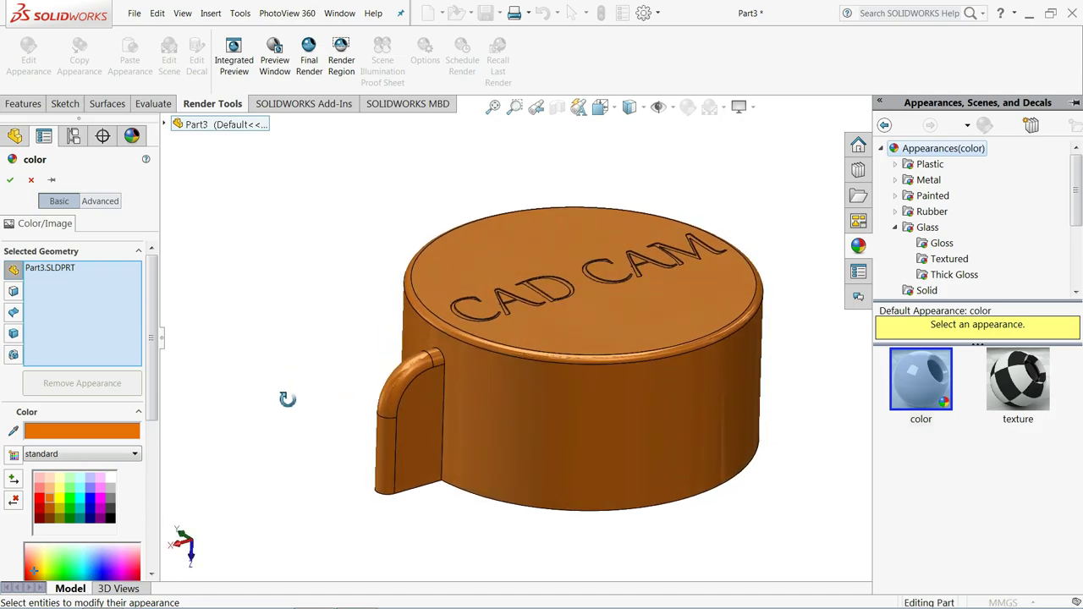
click(11, 183)
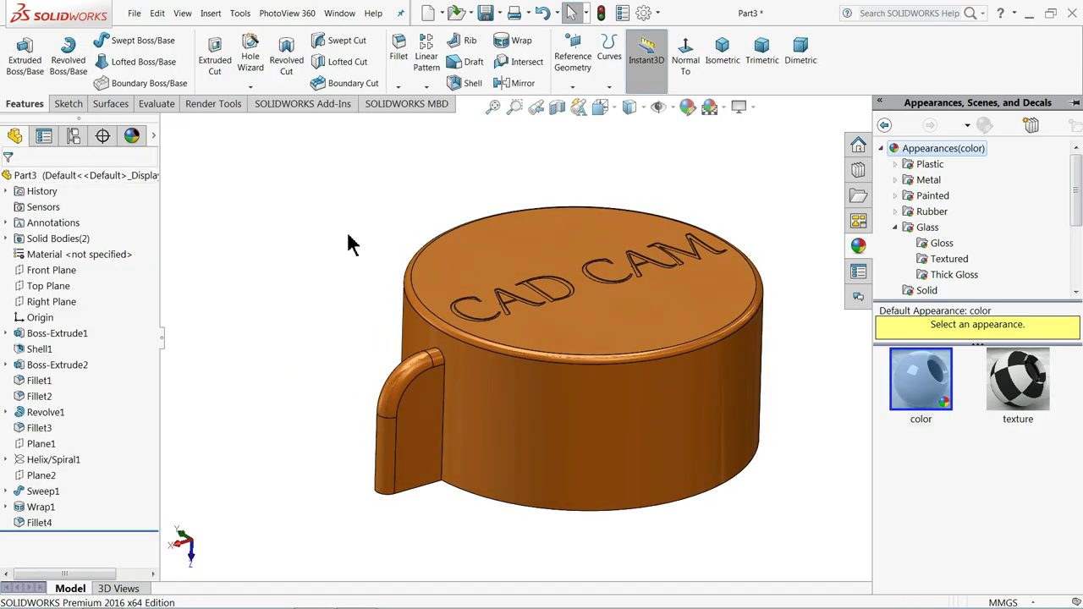
mouse_move(328, 229)
middle_down()
mouse_move(306, 260)
mouse_move(322, 319)
mouse_move(346, 283)
mouse_move(338, 259)
mouse_move(314, 266)
mouse_move(329, 278)
mouse_move(321, 270)
middle_up()
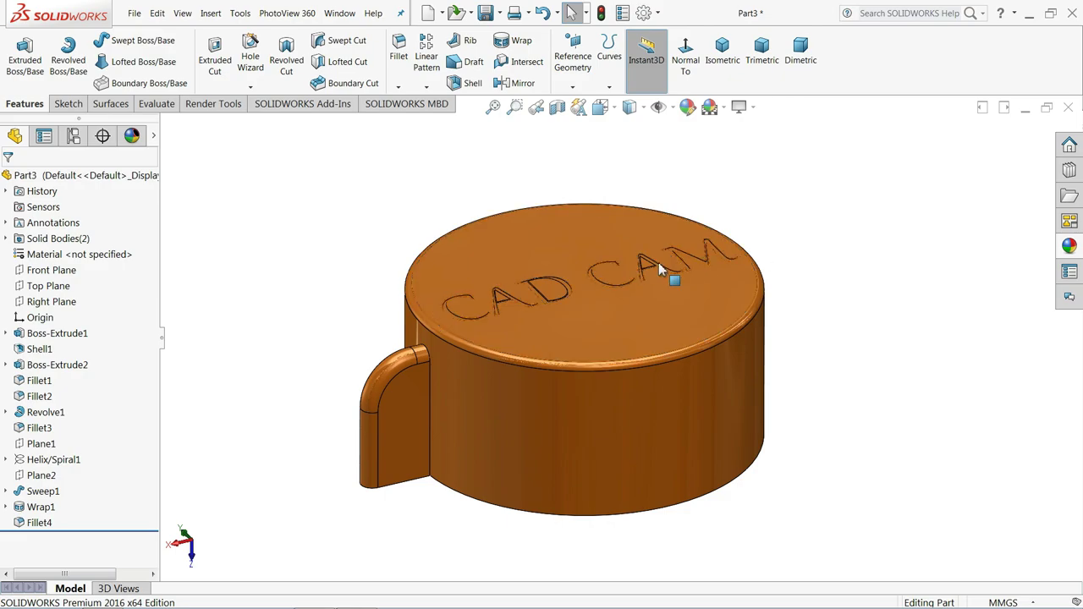
middle_drag(638, 285, 641, 342)
scroll(640, 343, down, 4)
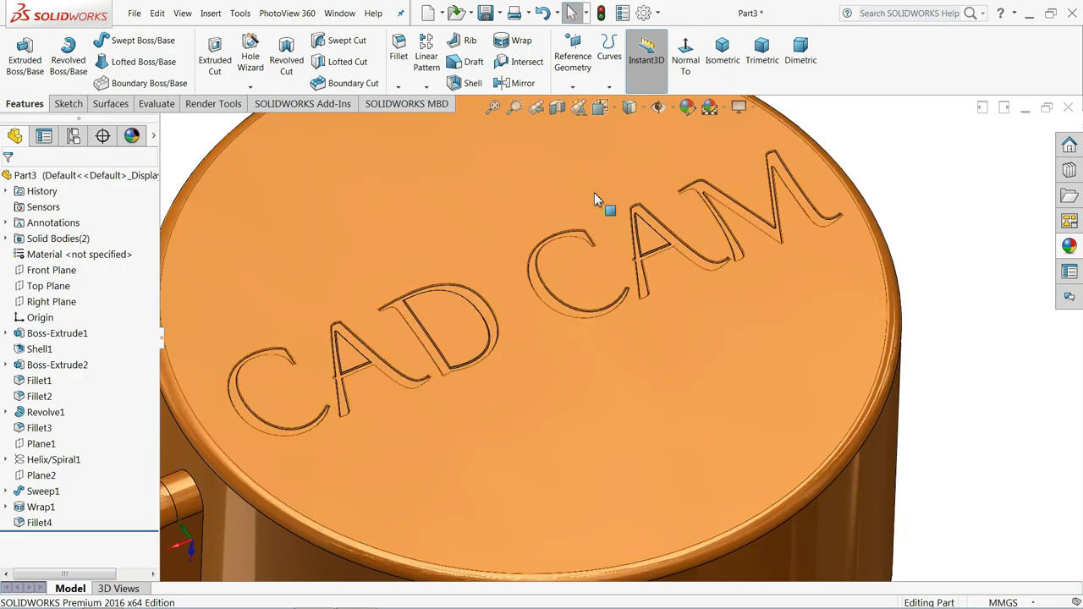
- Start a black appearance on a letter C face and add the D and A faces
click(548, 304)
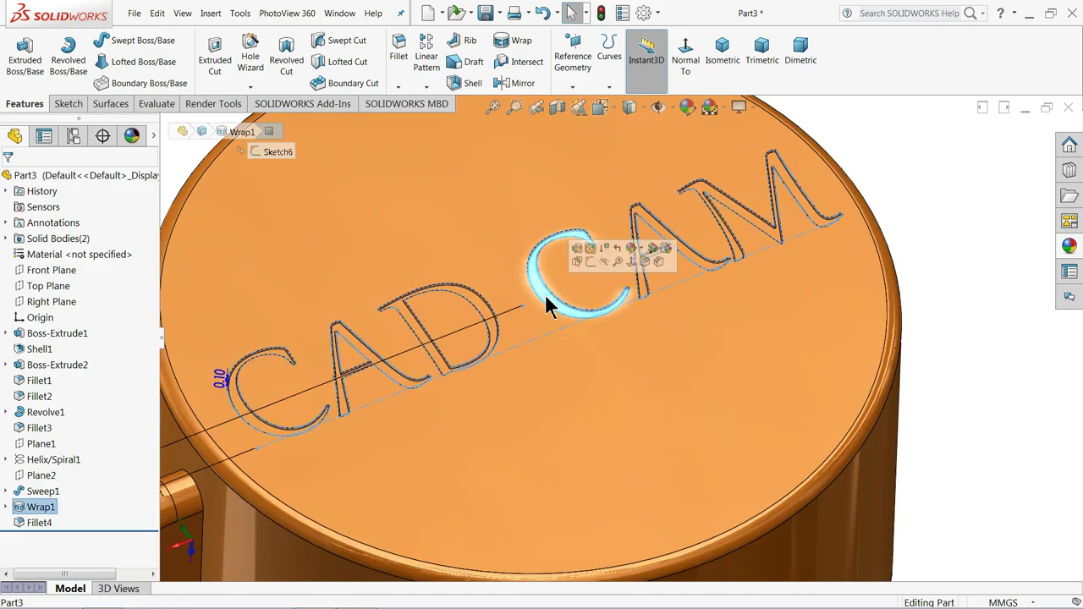
click(686, 111)
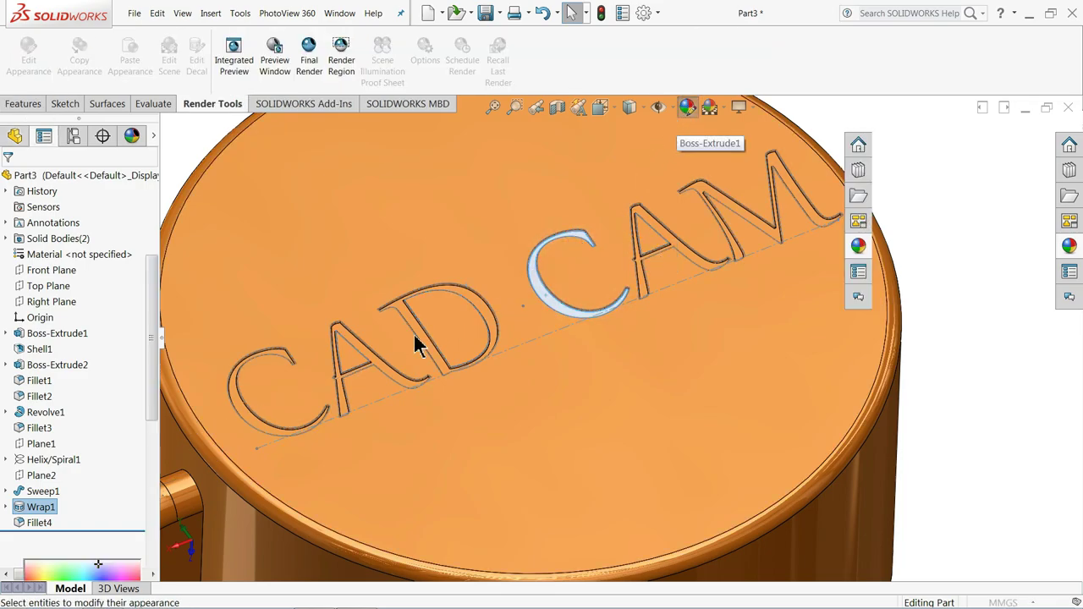
click(111, 517)
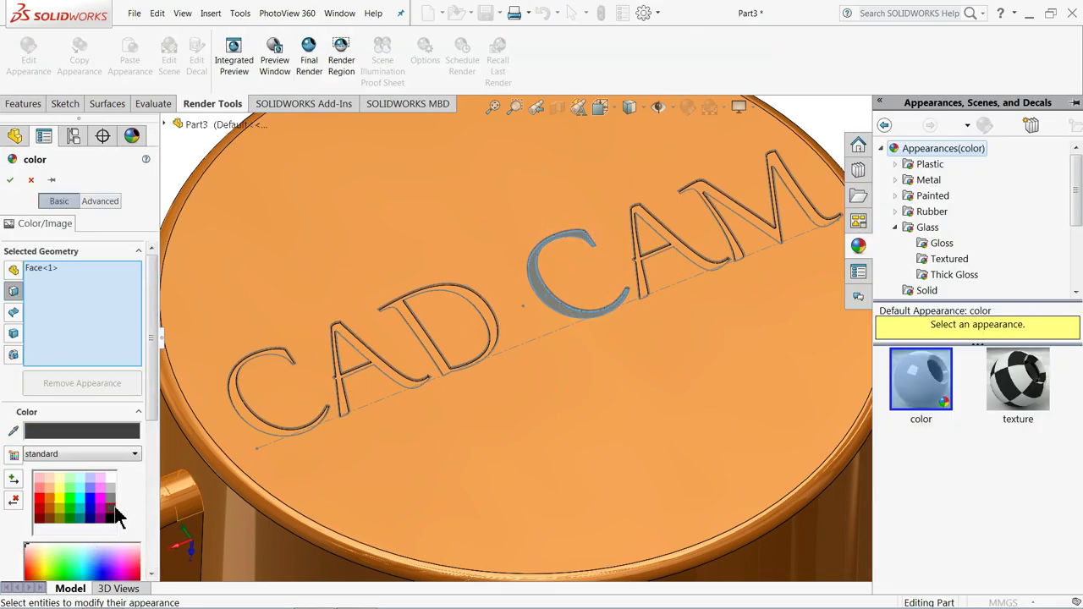
scroll(454, 341, down, 5)
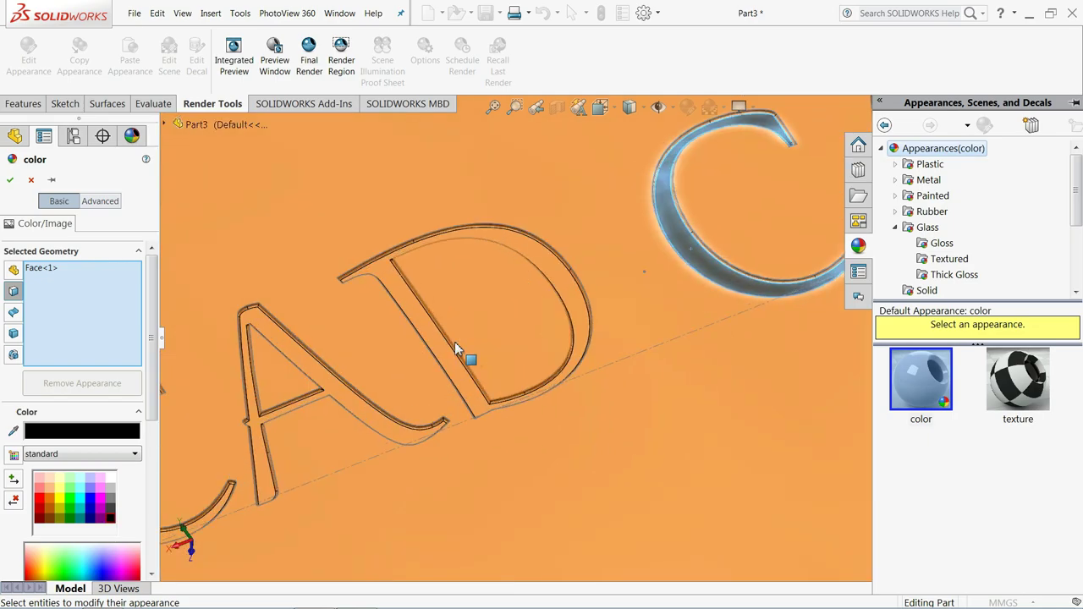
click(445, 367)
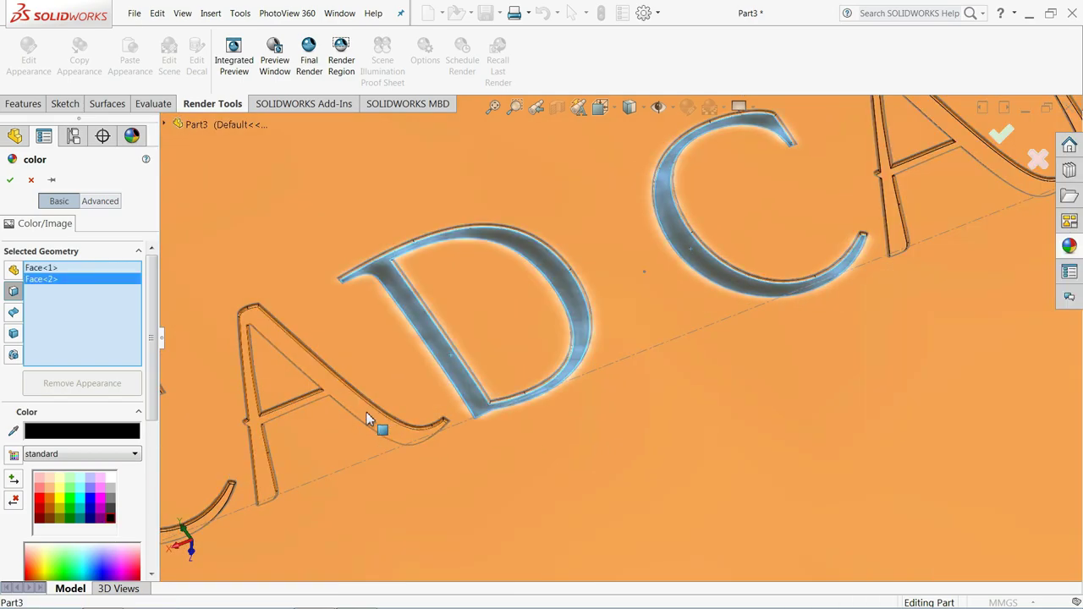
click(367, 412)
scroll(305, 433, up, 2)
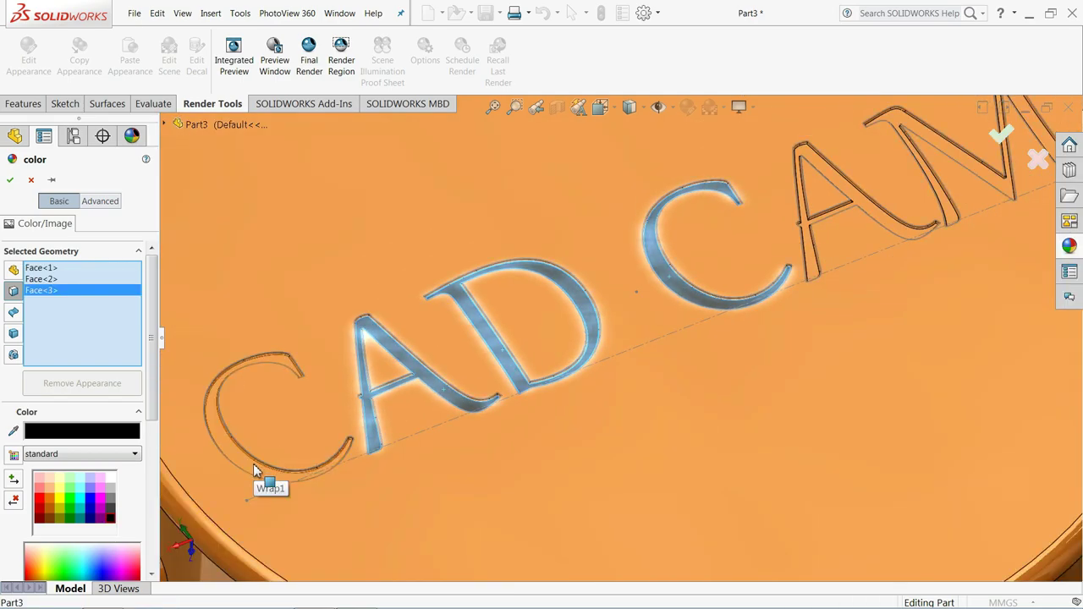
- Add the C, A and M faces of CAM and apply the black colour
click(257, 471)
click(875, 212)
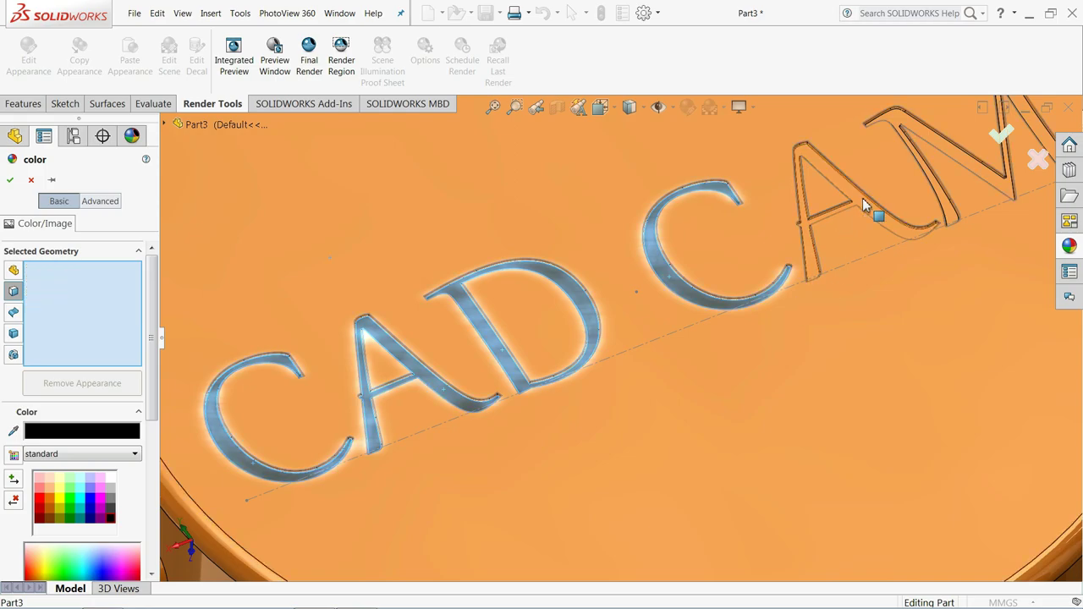
click(926, 138)
scroll(764, 217, up, 3)
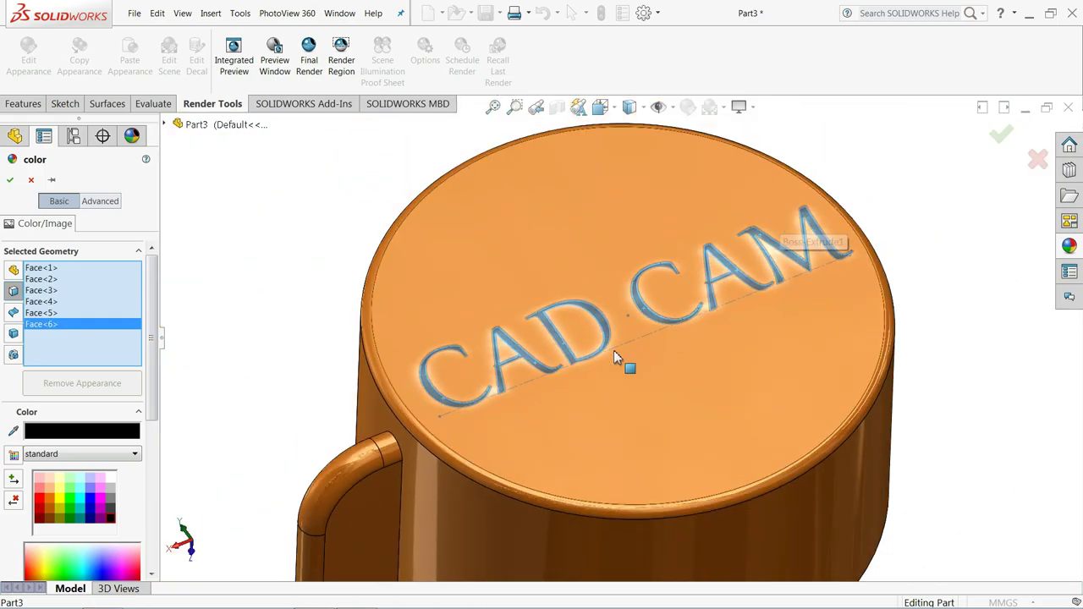
click(10, 180)
scroll(306, 381, up, 3)
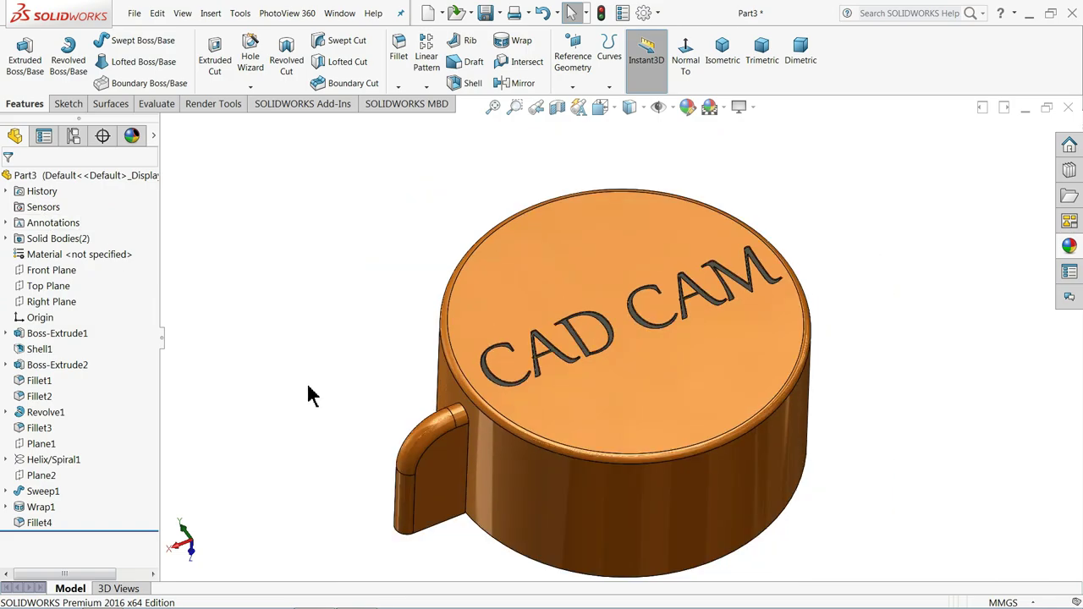
mouse_move(306, 382)
middle_down()
mouse_move(314, 326)
mouse_move(330, 364)
middle_up()
scroll(613, 448, down, 2)
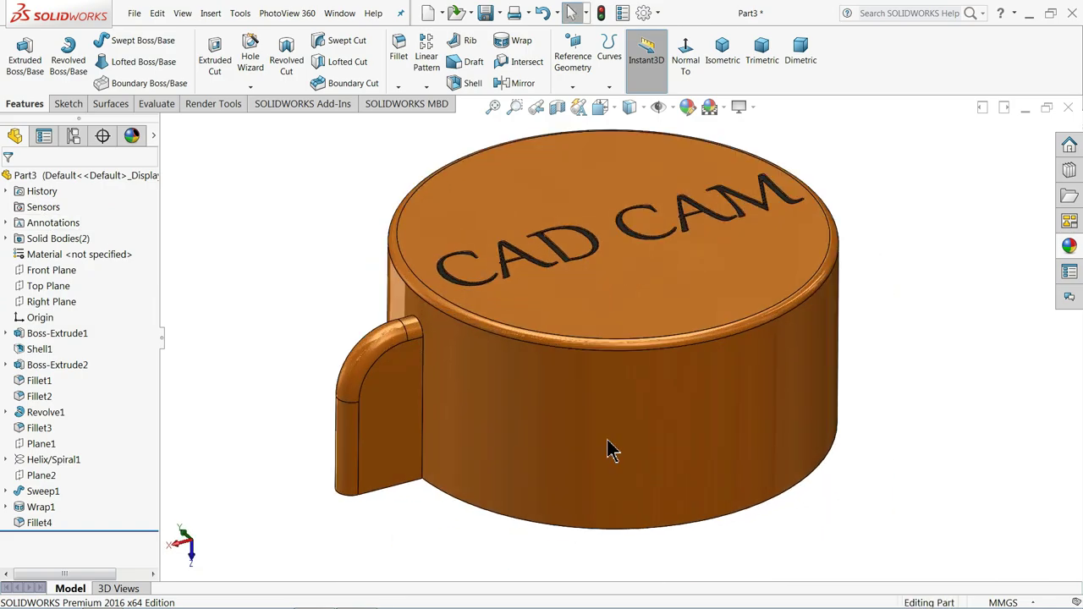
- Save the part as 'Cap' in the Water Bottle folder
click(485, 13)
text(Cap)
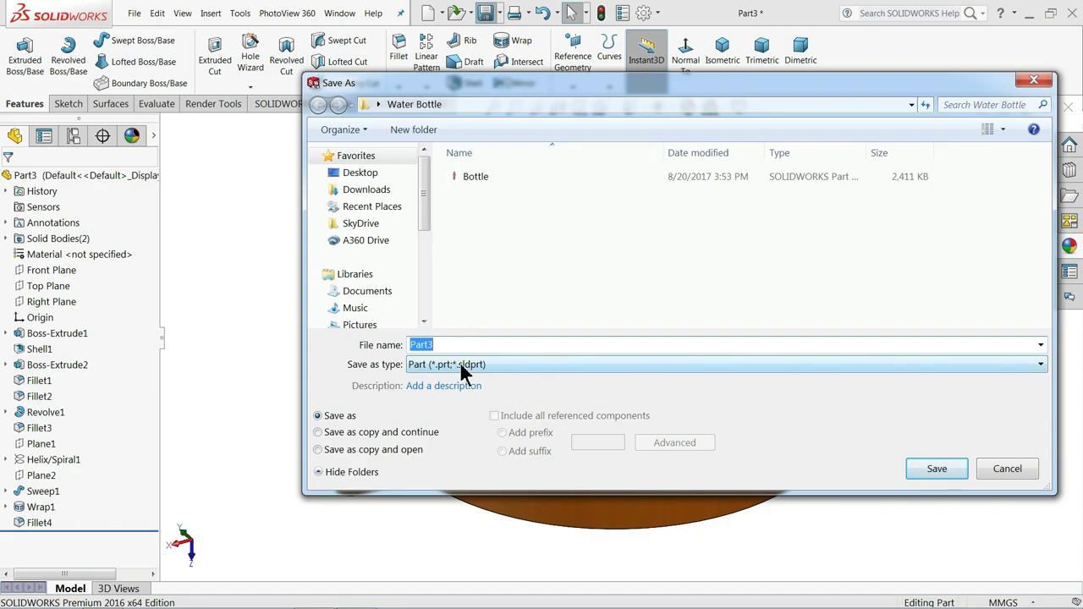
click(938, 472)
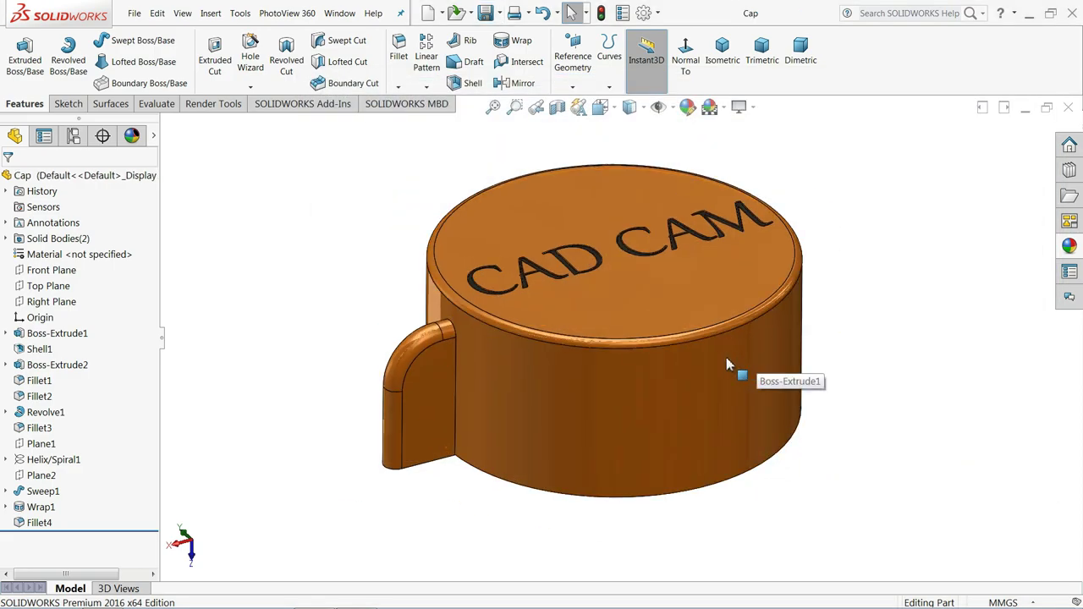
scroll(651, 322, down, 2)
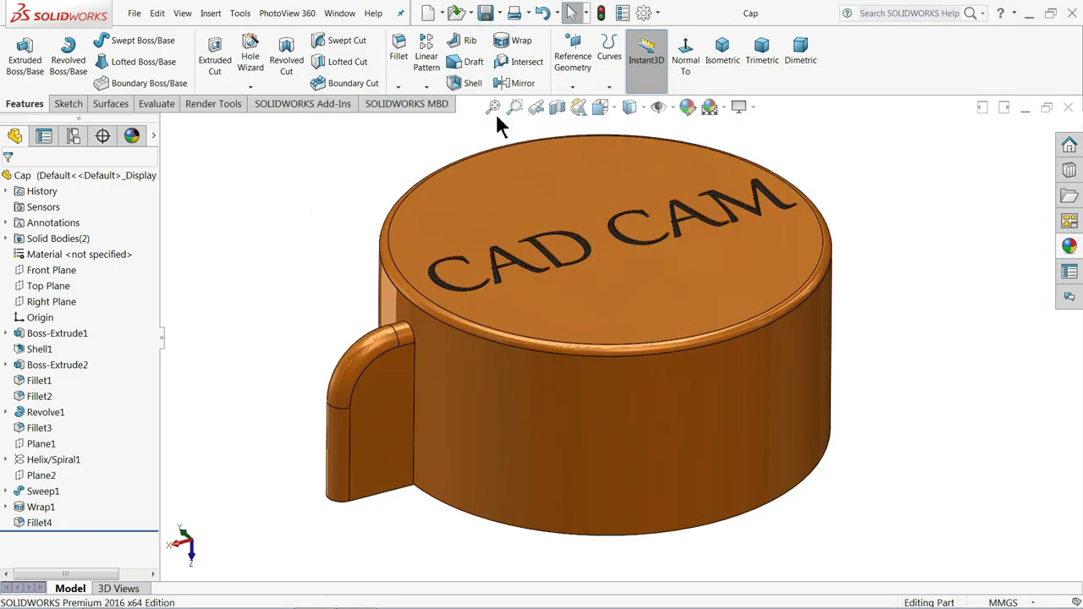
click(441, 12)
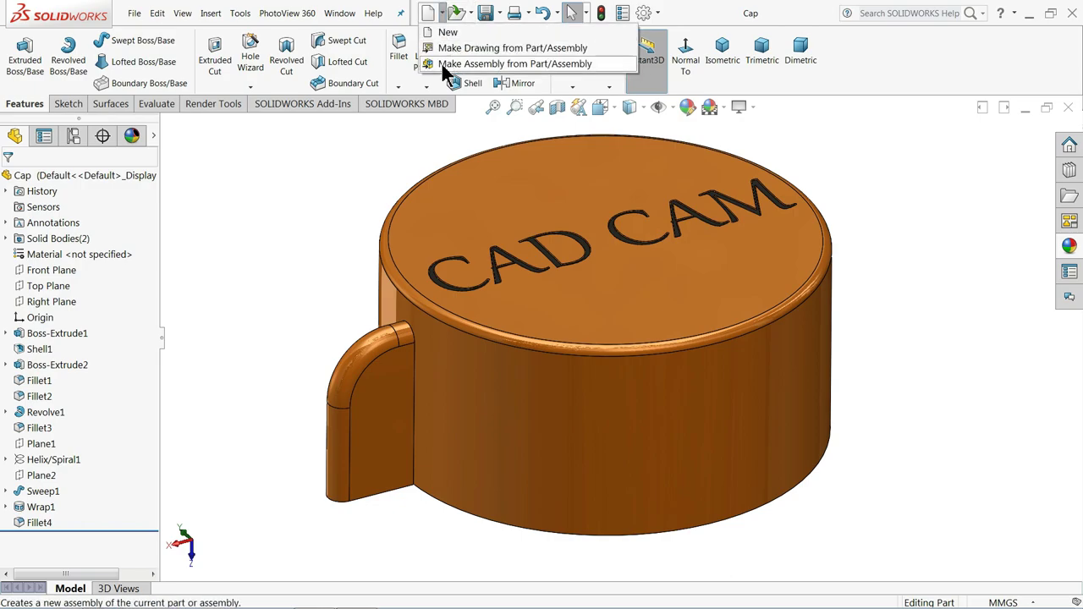
- Create a new assembly from the Cap part, place the cap, and apply the Plain White scene
click(473, 65)
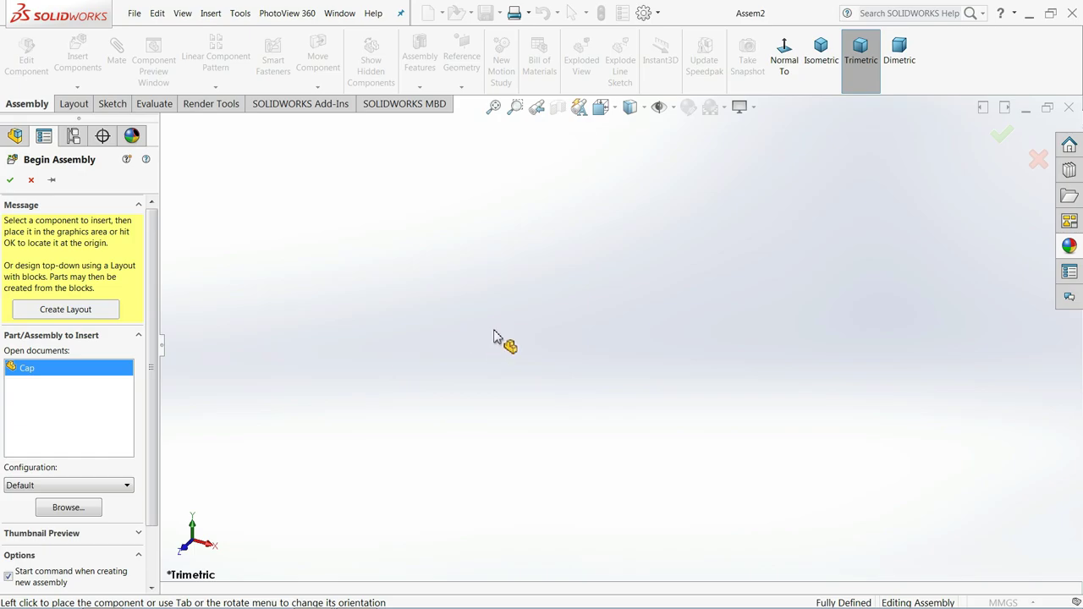
click(531, 329)
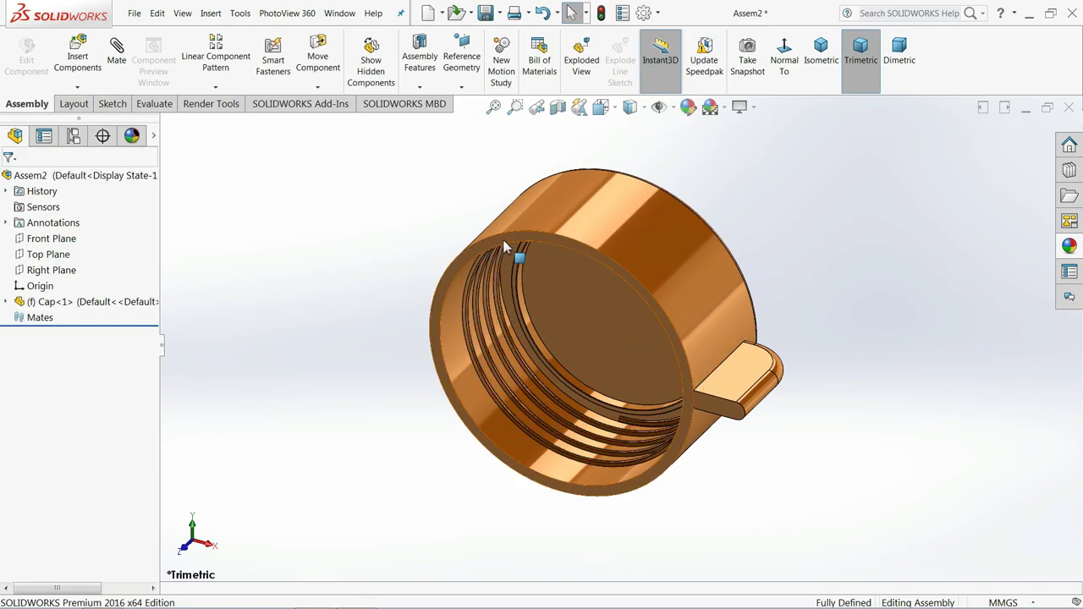
middle_drag(590, 203, 465, 234)
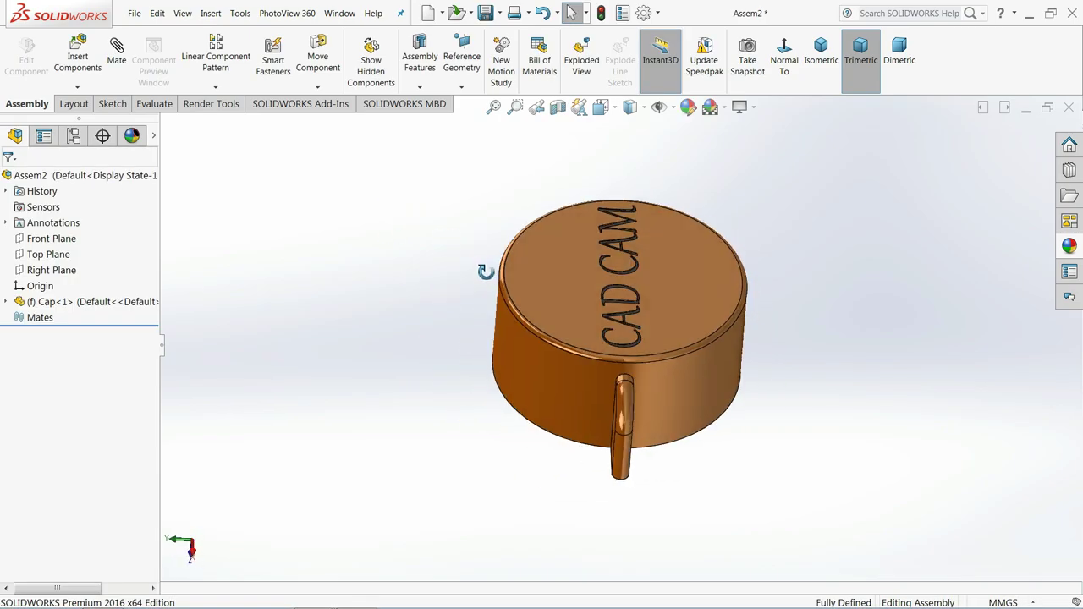
click(722, 109)
mouse_move(799, 48)
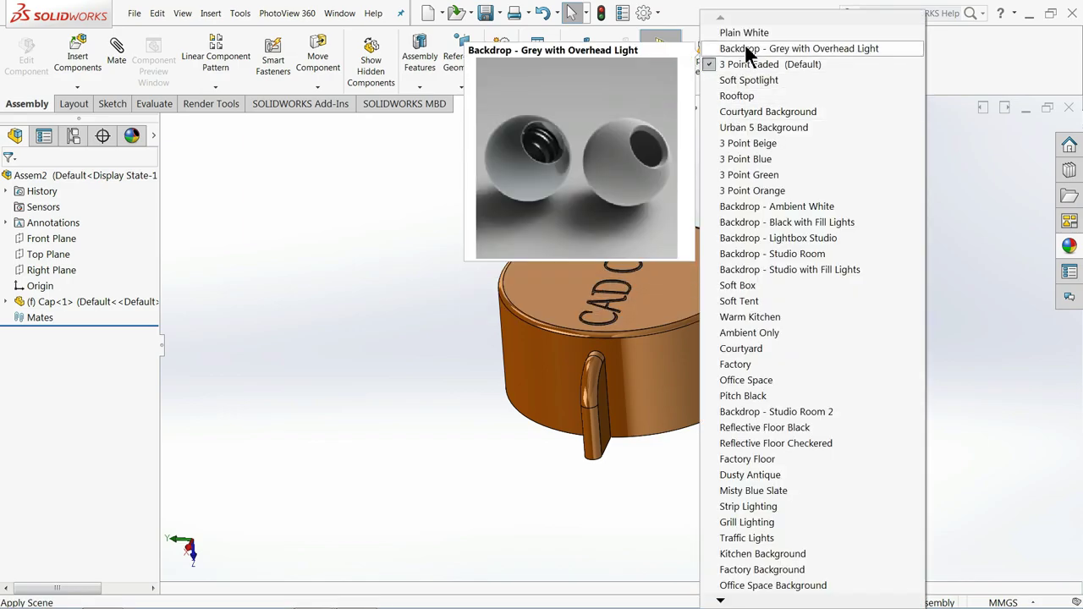
click(744, 34)
scroll(474, 254, up, 2)
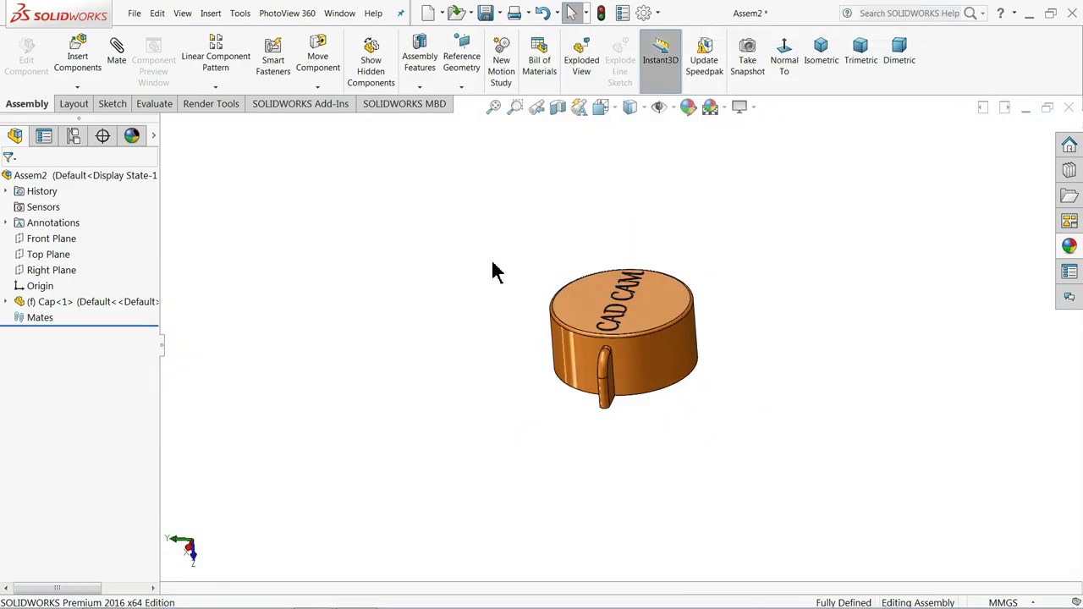
scroll(490, 271, up, 1)
scroll(636, 377, down, 2)
scroll(508, 322, down, 1)
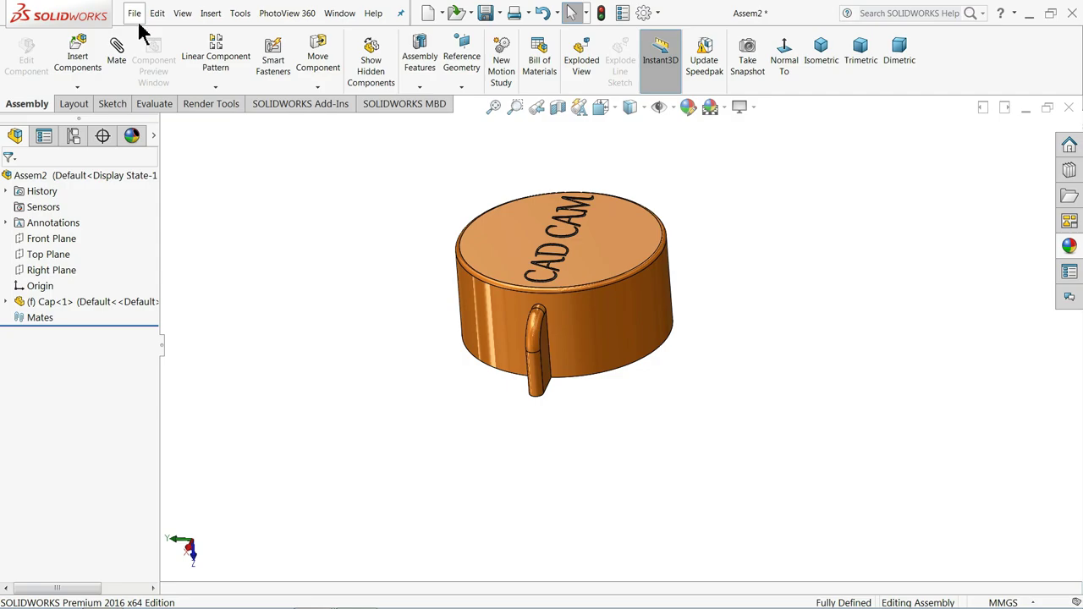
- Insert the Bottle part into the assembly by browsing for its file and placing it
click(77, 52)
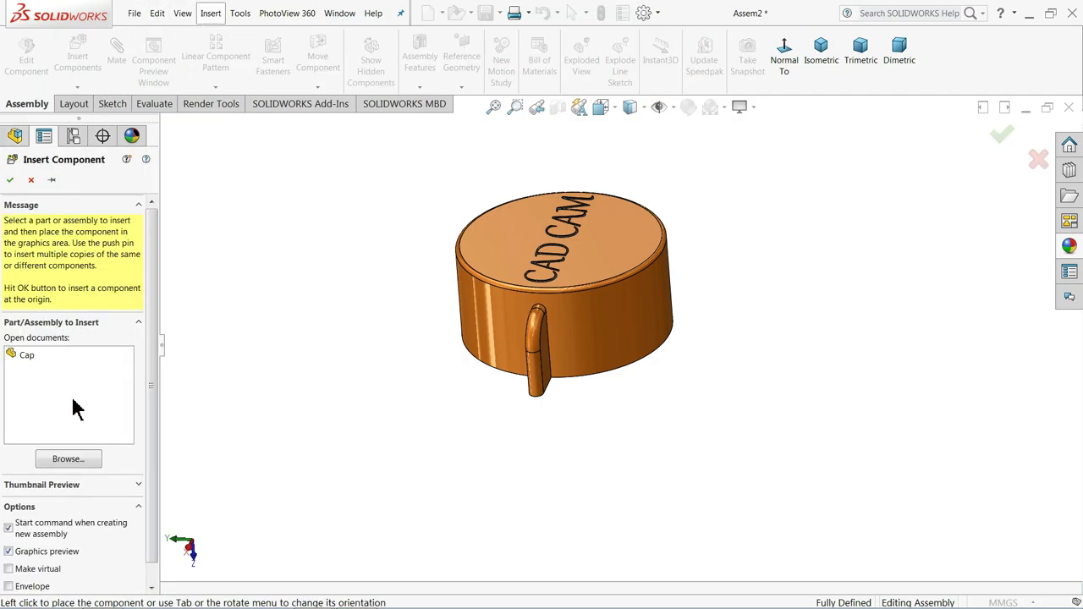
click(71, 459)
click(499, 175)
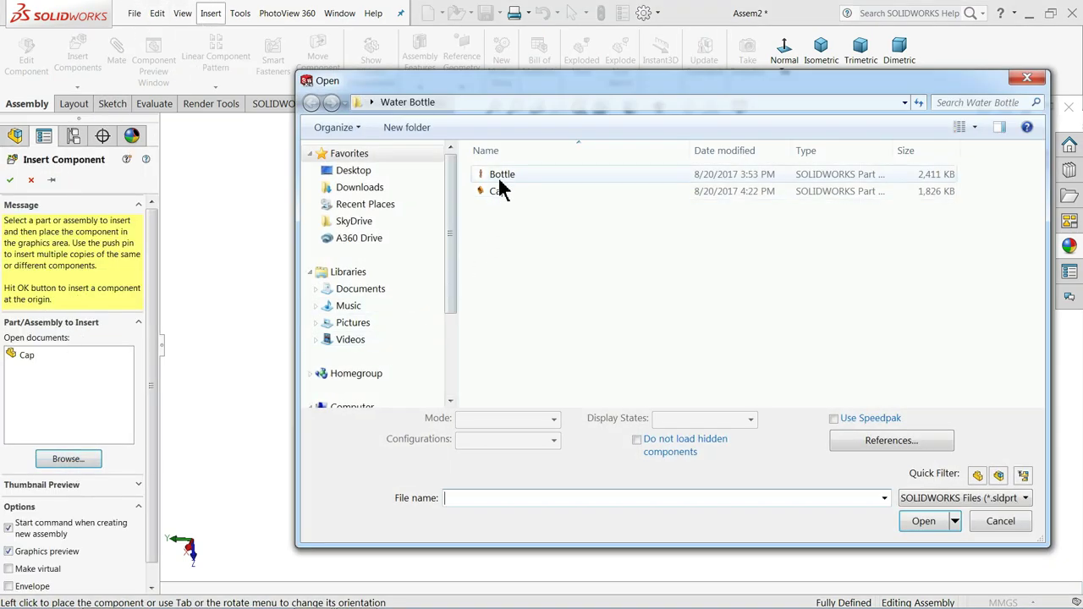
click(923, 511)
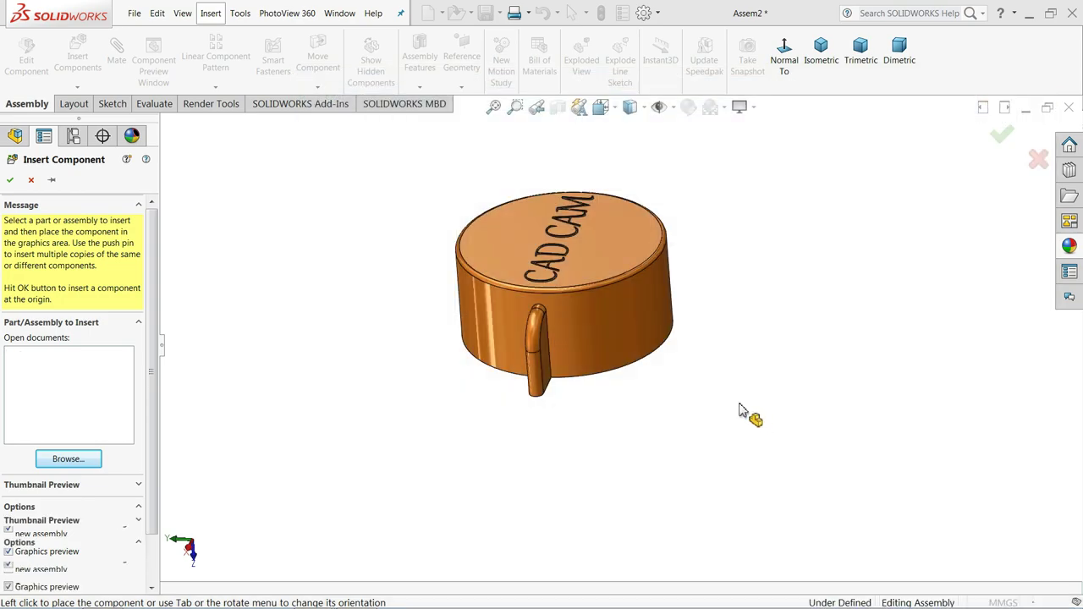
scroll(728, 394, up, 5)
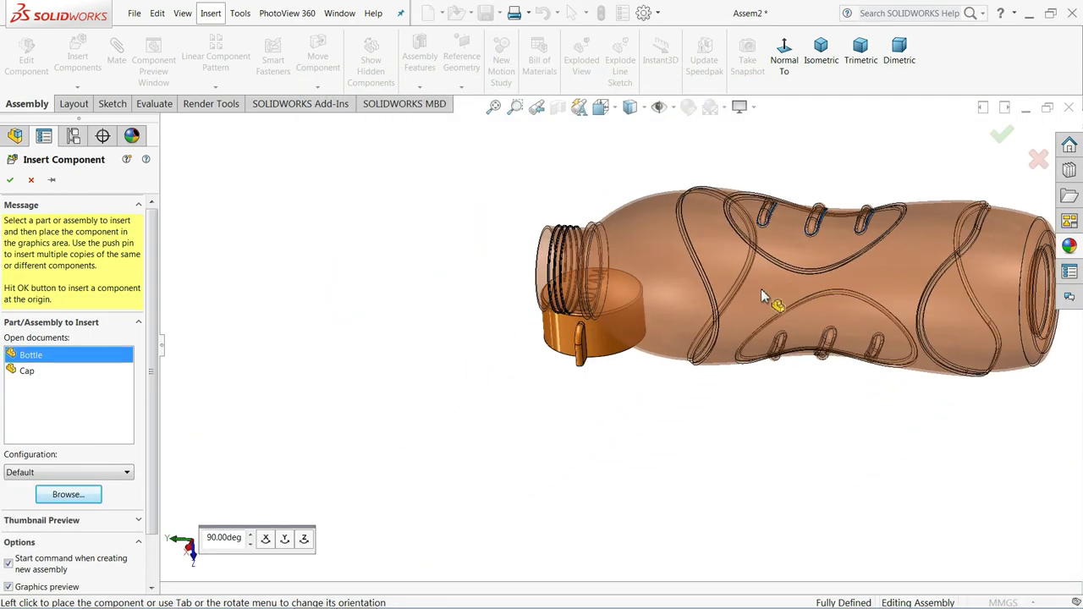
click(535, 336)
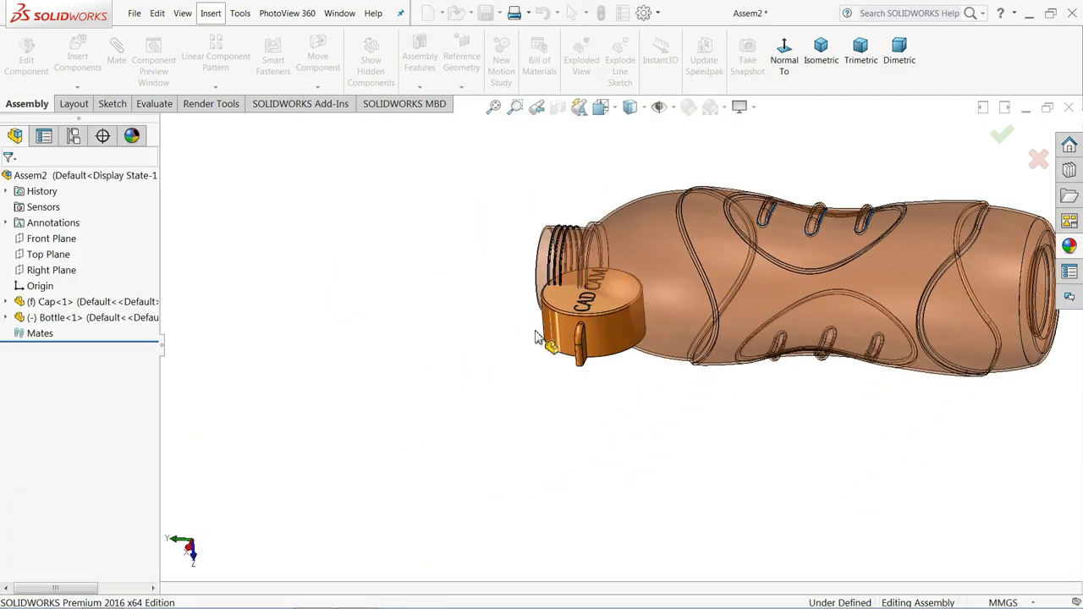
- Rotate the Bottle component so it stands upright
click(318, 87)
click(354, 118)
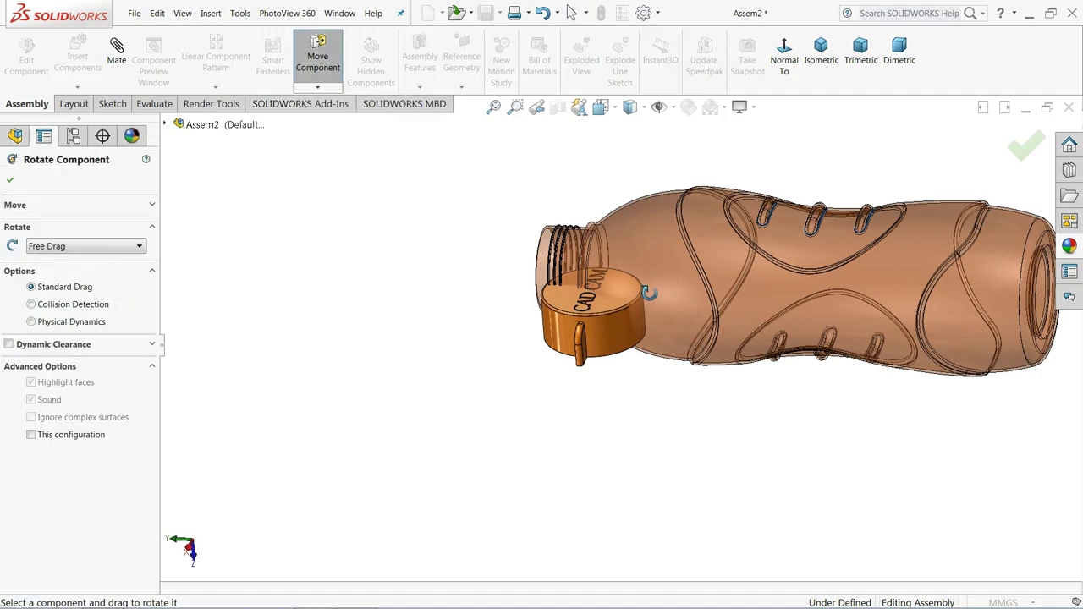
drag(649, 293, 653, 273)
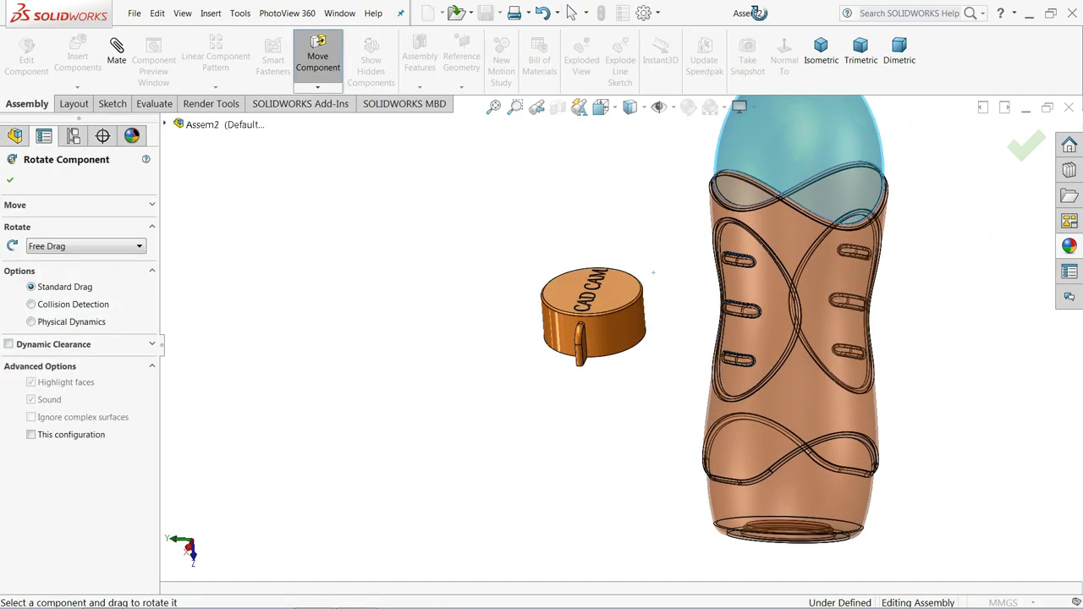
drag(718, 279, 814, 269)
scroll(620, 332, up, 3)
scroll(813, 269, down, 3)
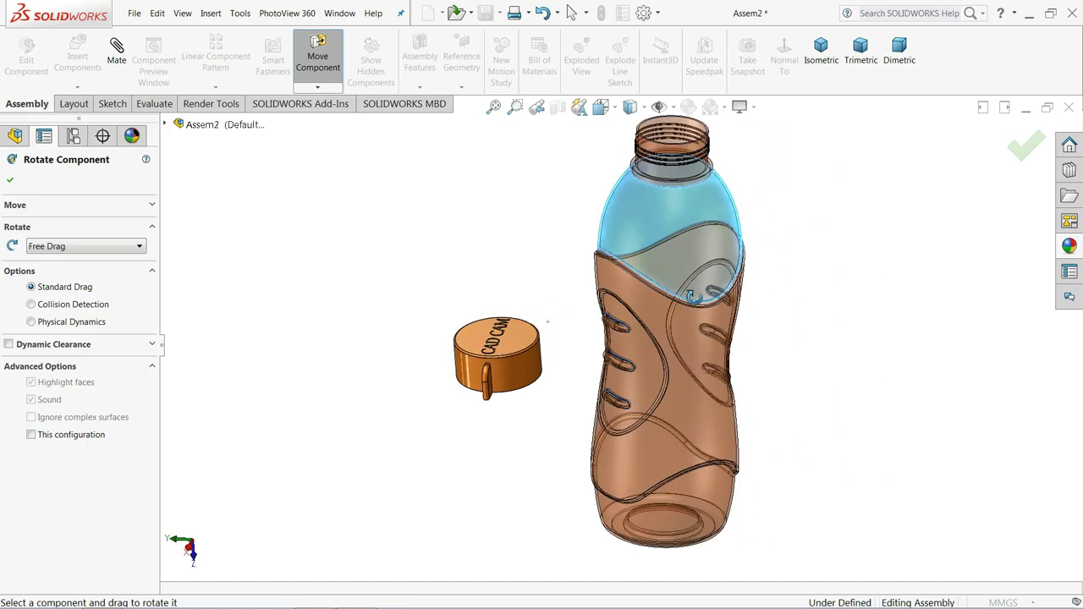
click(10, 180)
- Start a new mate between the cap and the bottle
click(115, 47)
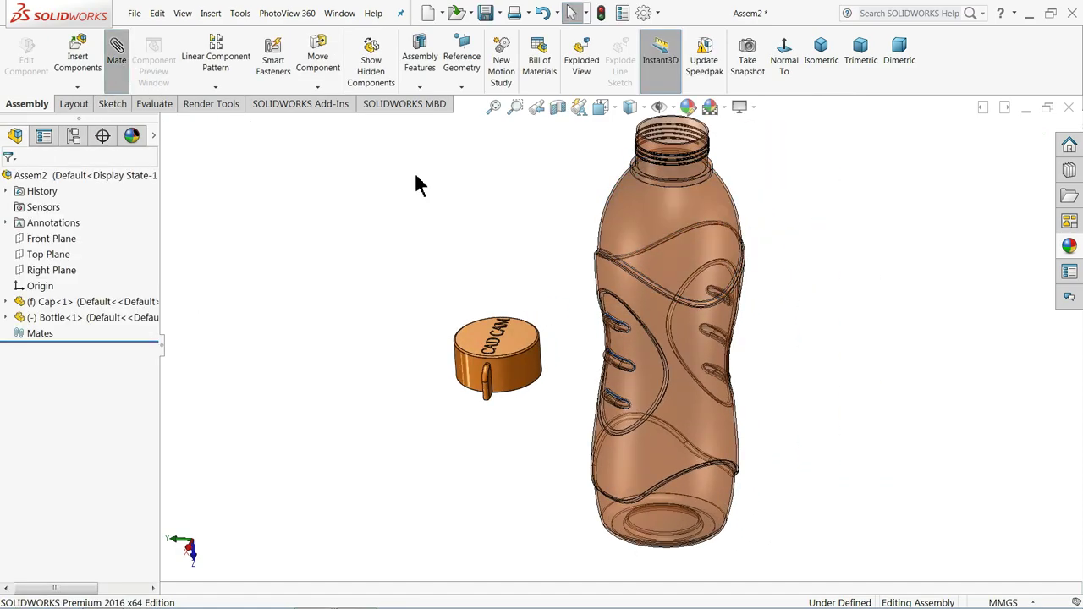
scroll(692, 245, down, 3)
scroll(699, 243, down, 3)
scroll(700, 243, up, 3)
- Mate the cap's round face concentric with the bottle neck's round face
middle_drag(703, 252, 706, 198)
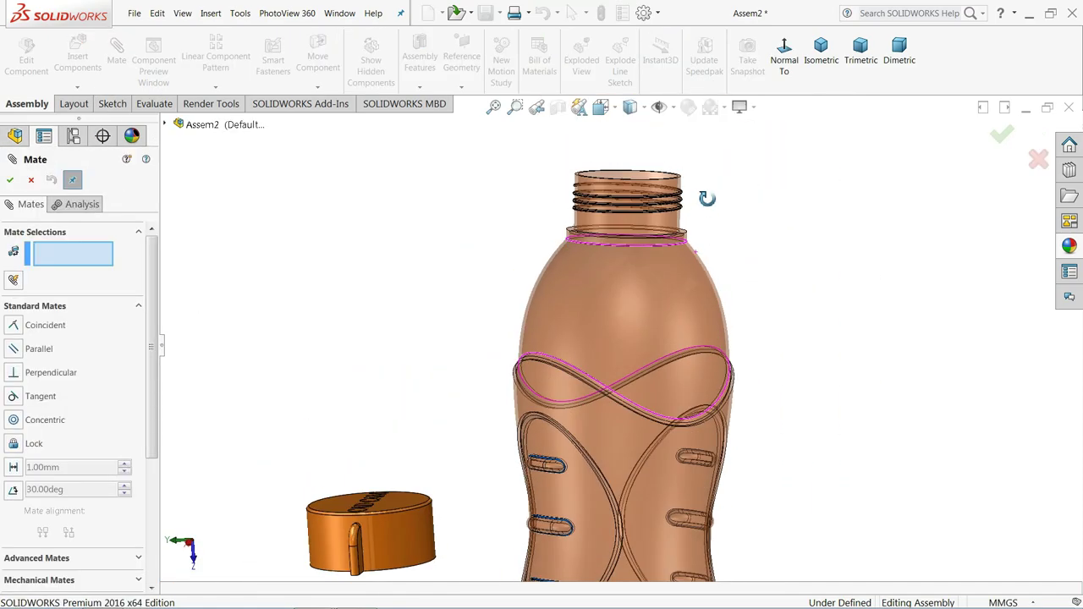
scroll(698, 256, down, 3)
click(667, 231)
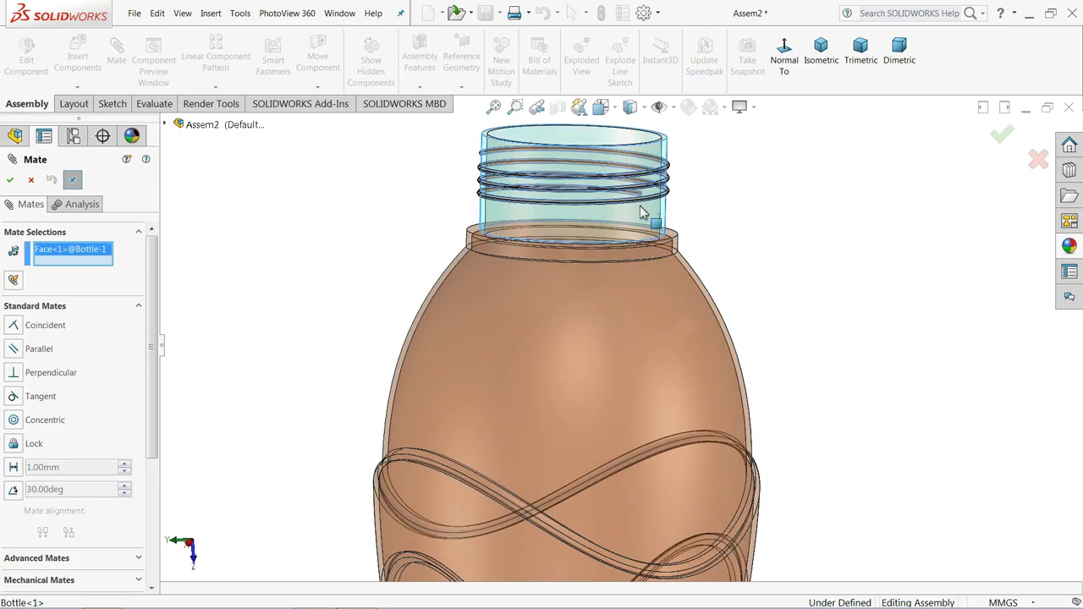
scroll(487, 508, up, 3)
scroll(487, 509, down, 1)
click(413, 540)
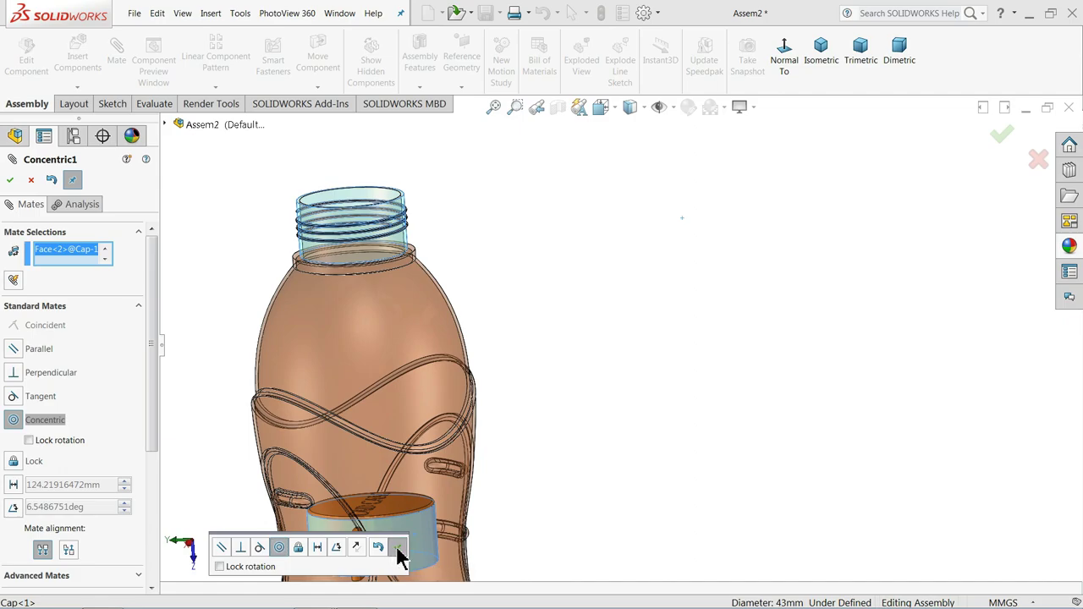
click(396, 550)
- Select the bottle neck's top rim and inspect the model from above, then cancel the unfinished mate
scroll(333, 210, down, 3)
scroll(355, 253, down, 2)
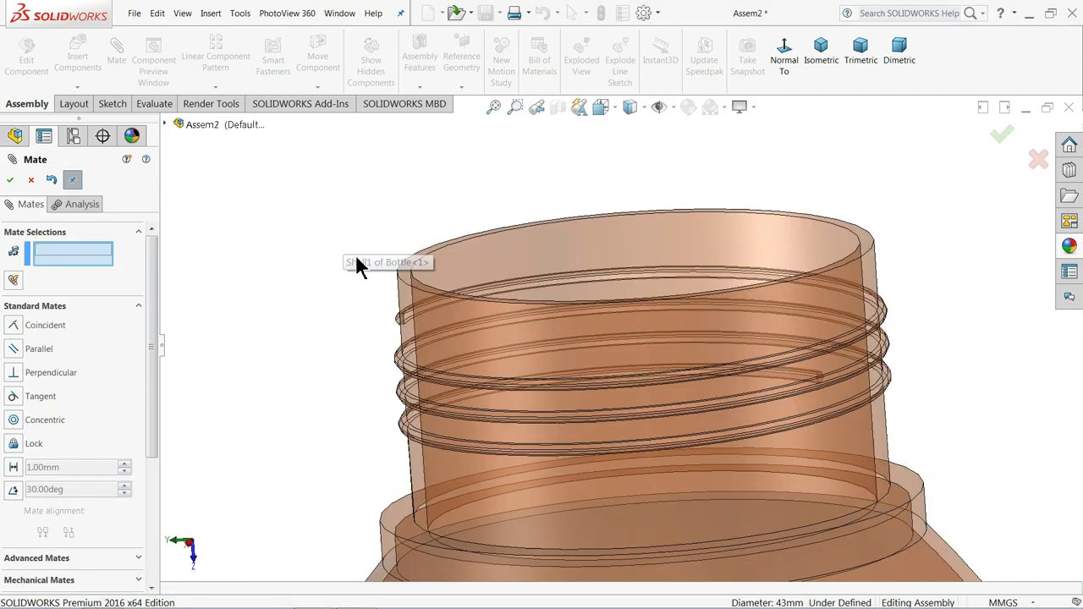
scroll(448, 286, down, 2)
click(403, 282)
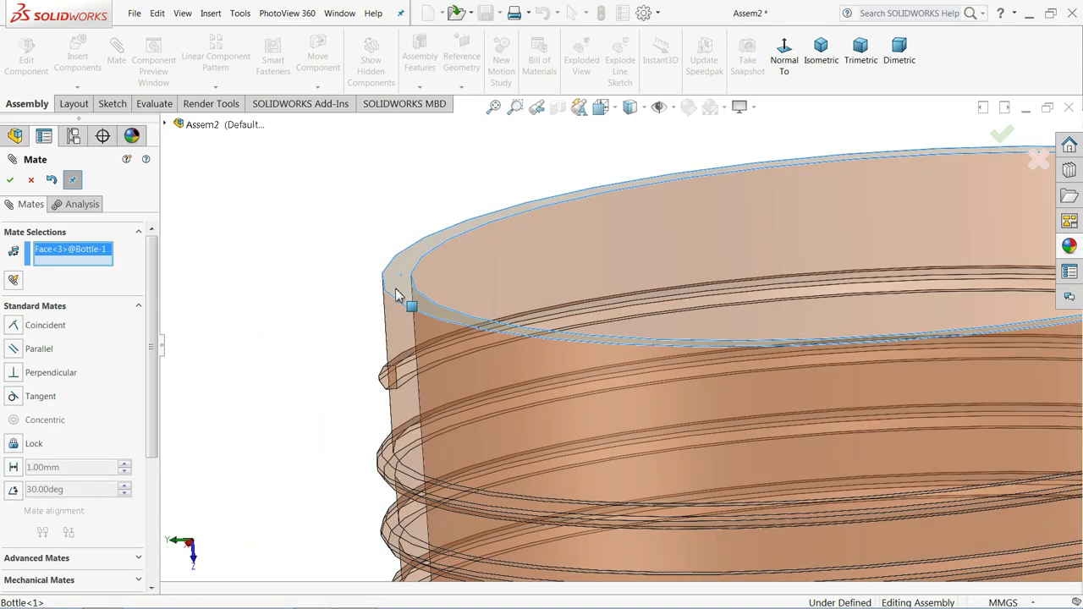
scroll(406, 312, up, 3)
scroll(406, 309, up, 5)
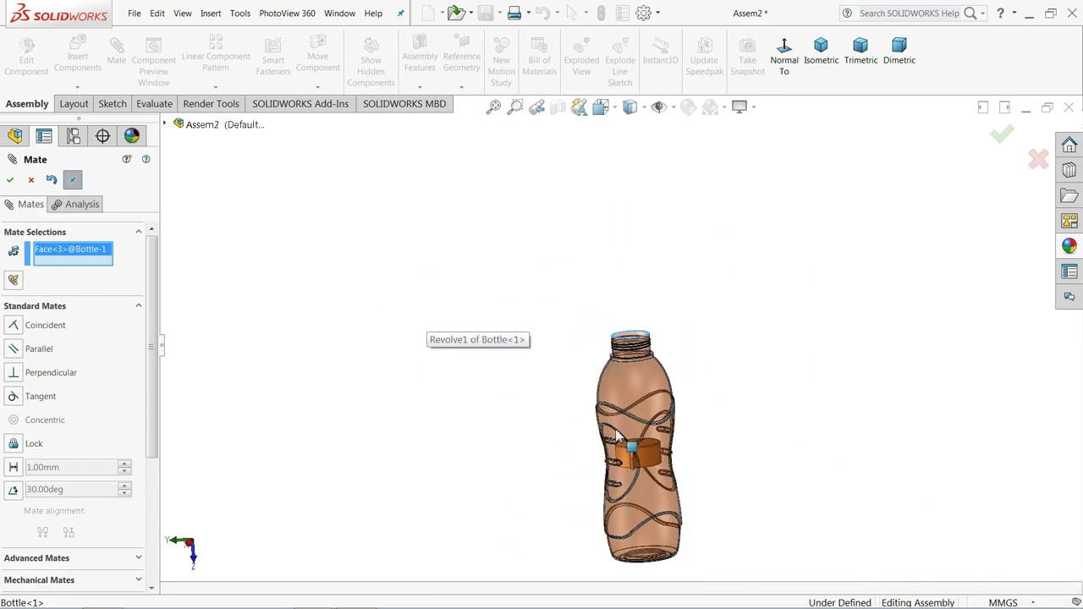
middle_drag(618, 433, 638, 240)
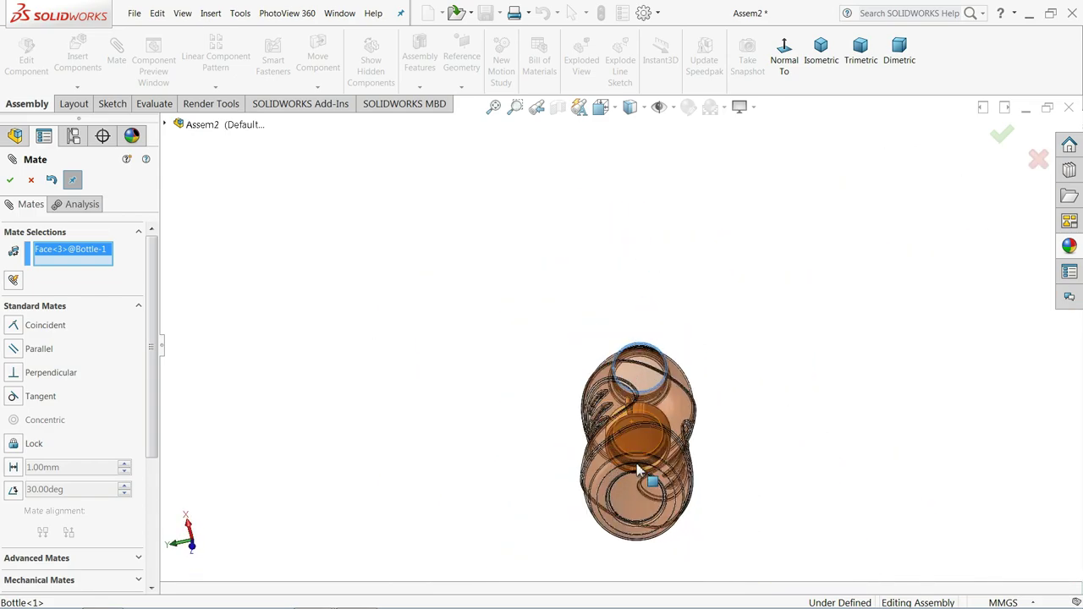
scroll(637, 470, down, 3)
scroll(602, 353, down, 3)
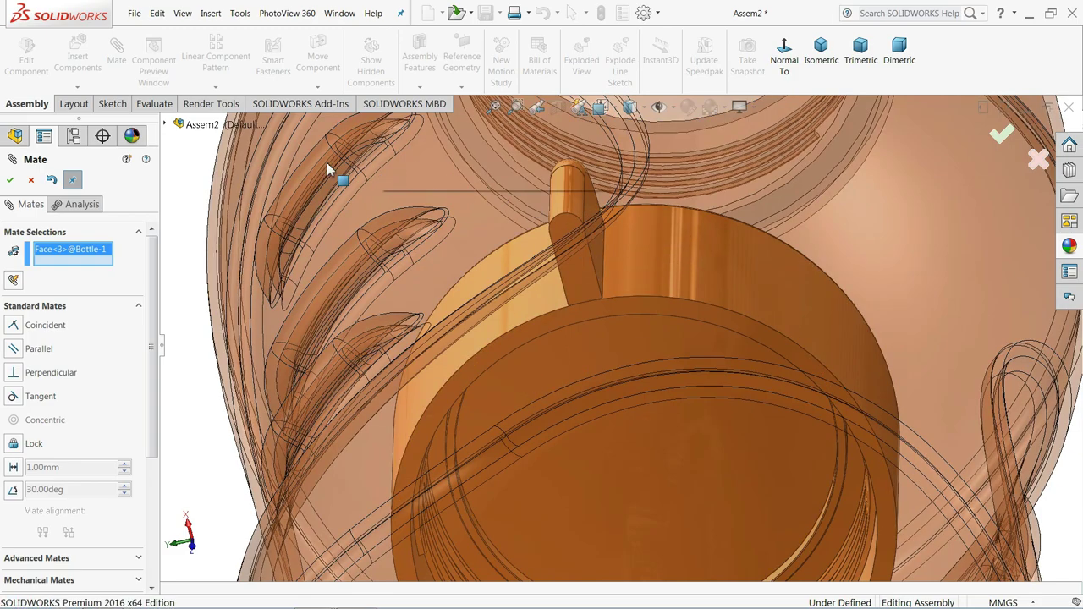
key(z)
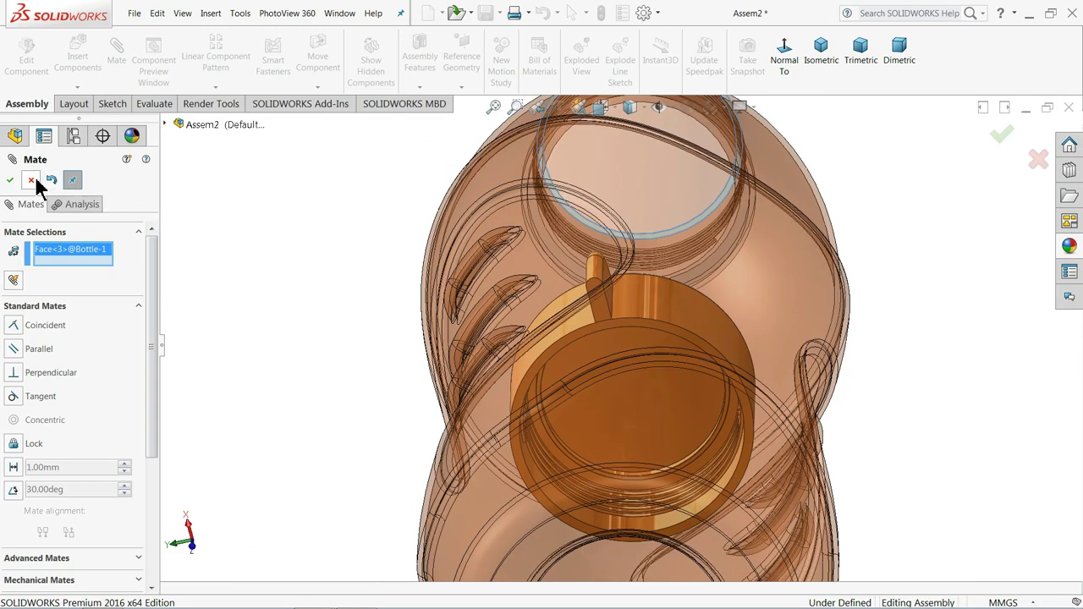
click(32, 181)
scroll(290, 312, up, 3)
mouse_move(466, 271)
middle_down()
mouse_move(472, 414)
mouse_move(614, 459)
middle_up()
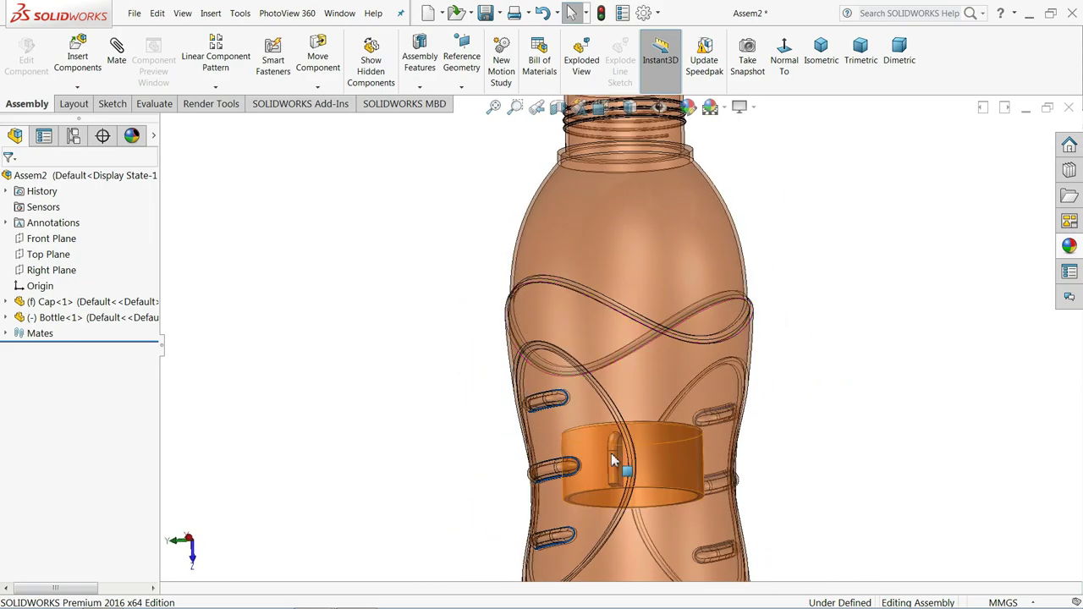
- Drag the bottle down below the fixed cap
drag(614, 459, 665, 258)
scroll(665, 254, up, 3)
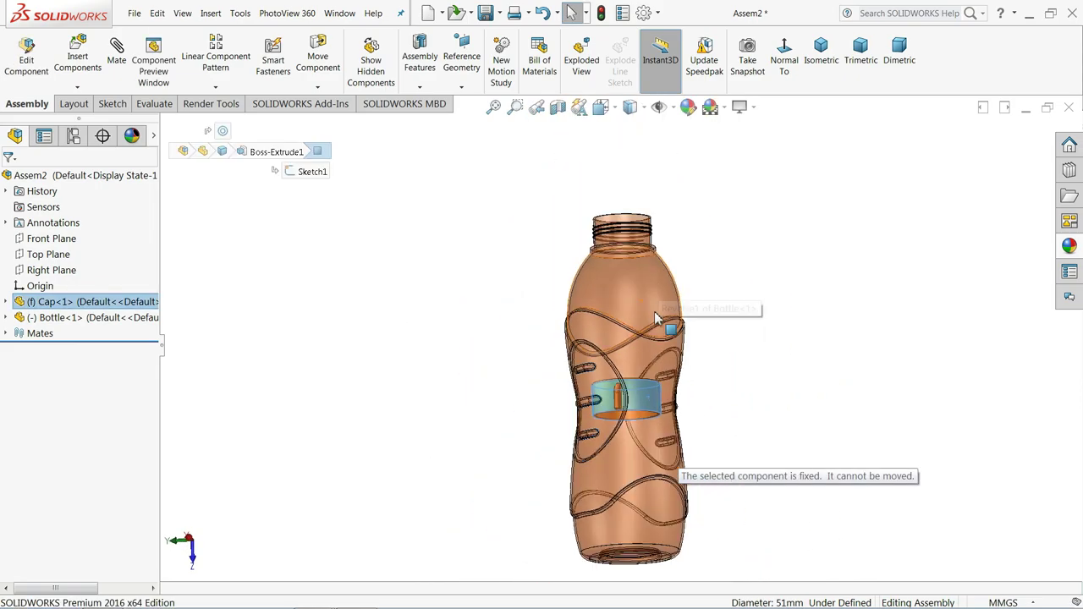
drag(654, 318, 630, 542)
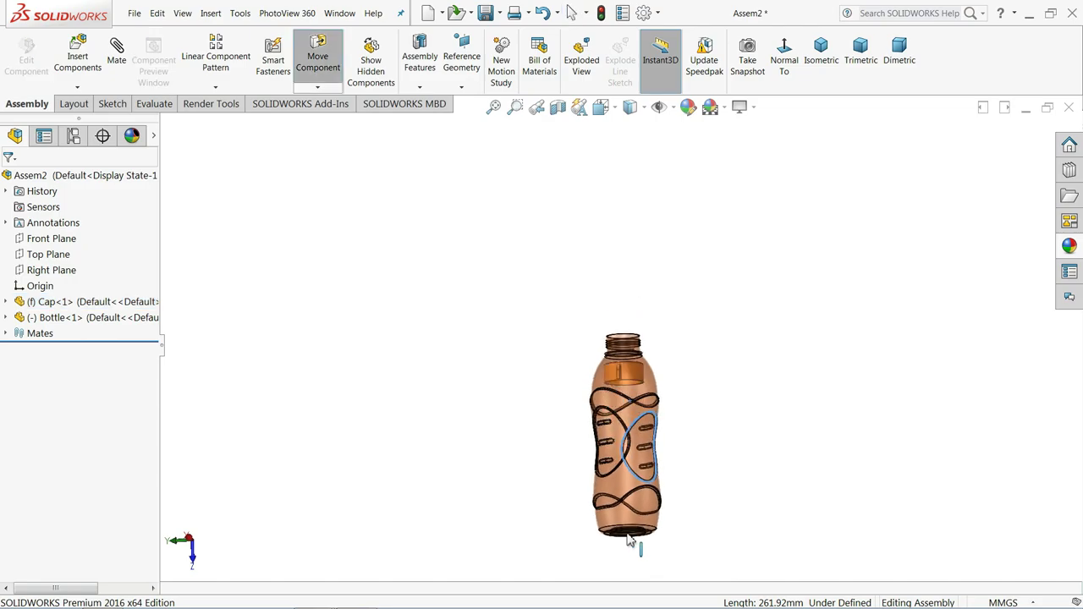
click(643, 428)
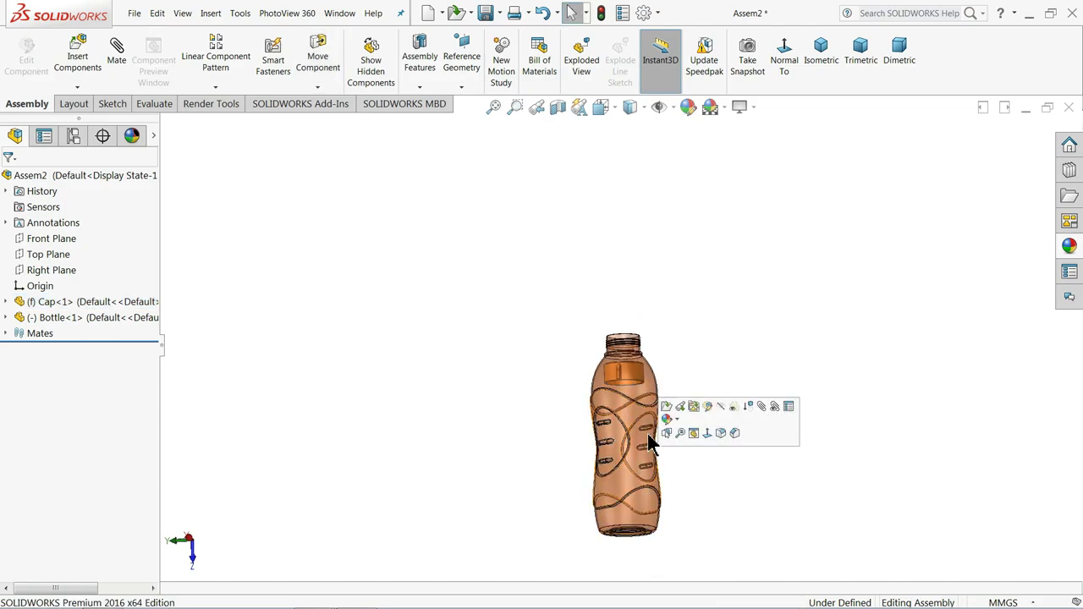
scroll(616, 381, down, 3)
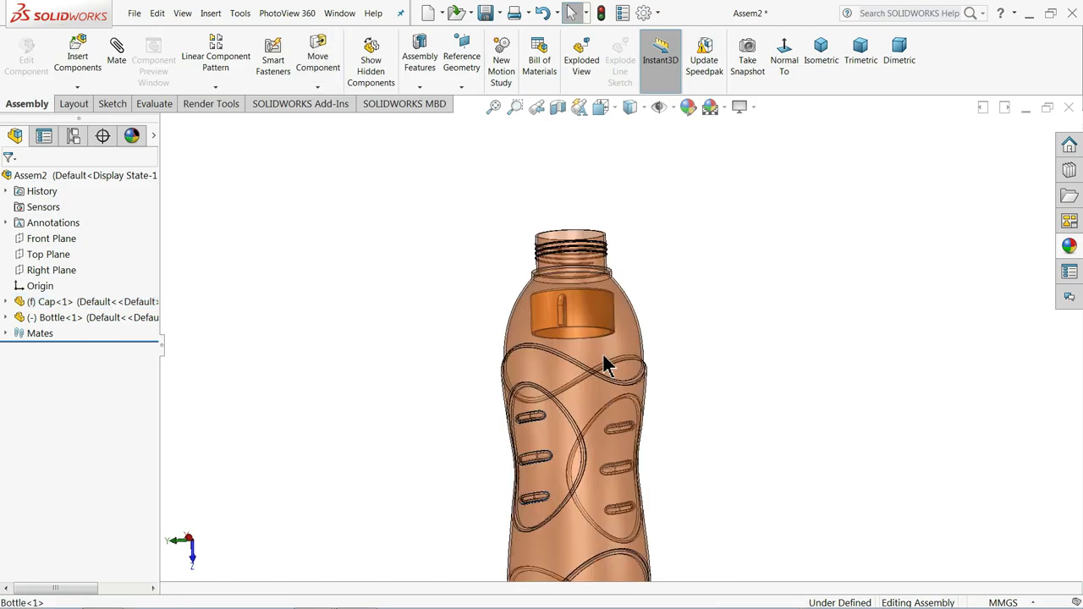
drag(605, 364, 587, 512)
click(667, 387)
scroll(620, 380, down, 2)
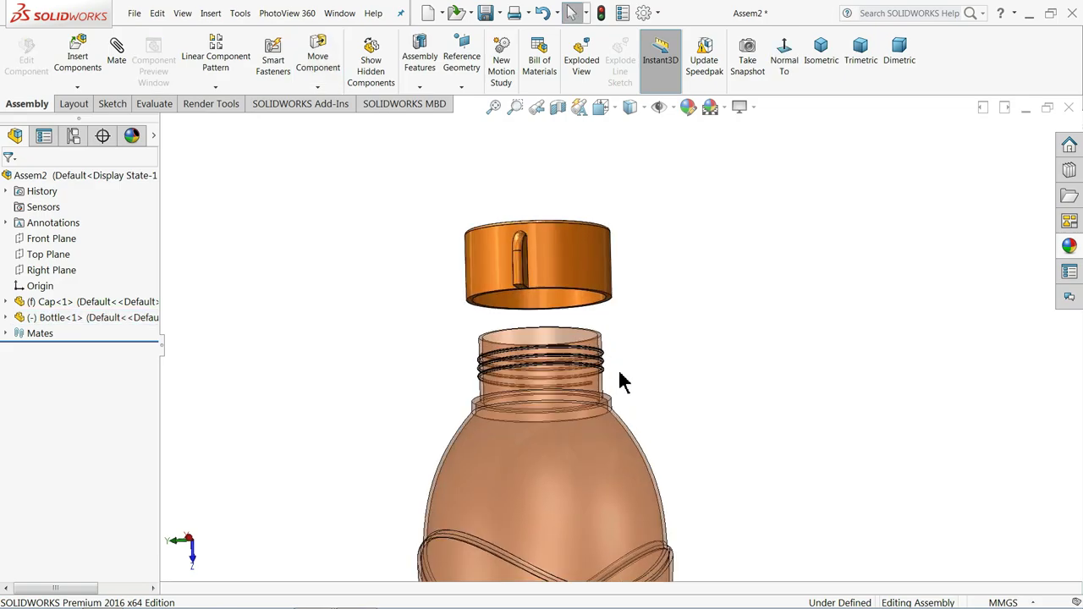
scroll(427, 318, down, 3)
- Add a coincident mate between the cap's underside and the bottle's shoulder face
click(118, 63)
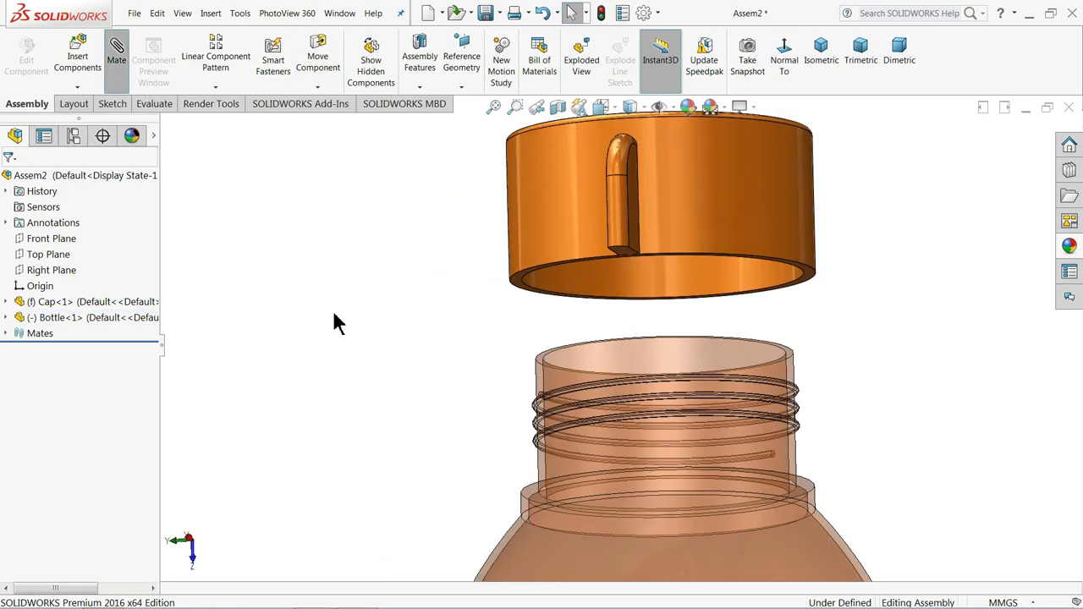
mouse_move(443, 333)
middle_down()
mouse_move(437, 233)
mouse_move(454, 413)
middle_up()
click(575, 300)
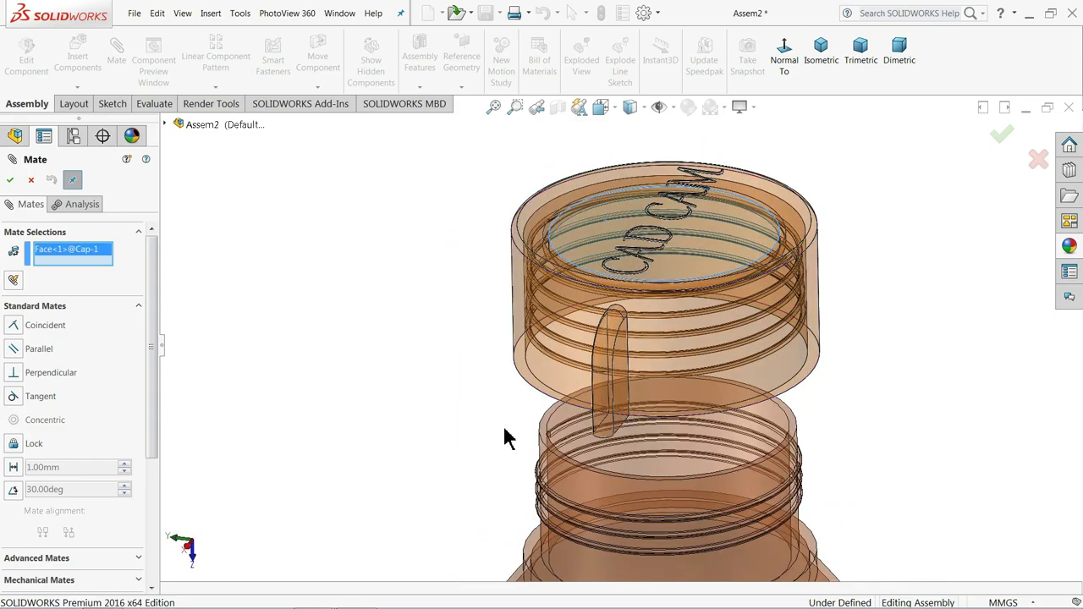
scroll(505, 437, down, 3)
click(571, 401)
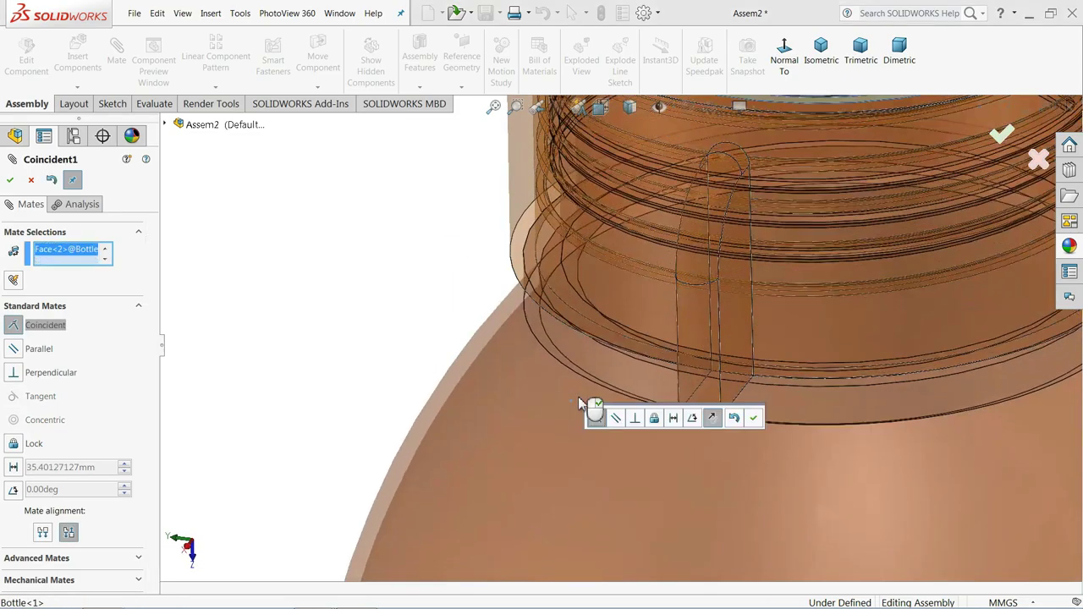
click(753, 418)
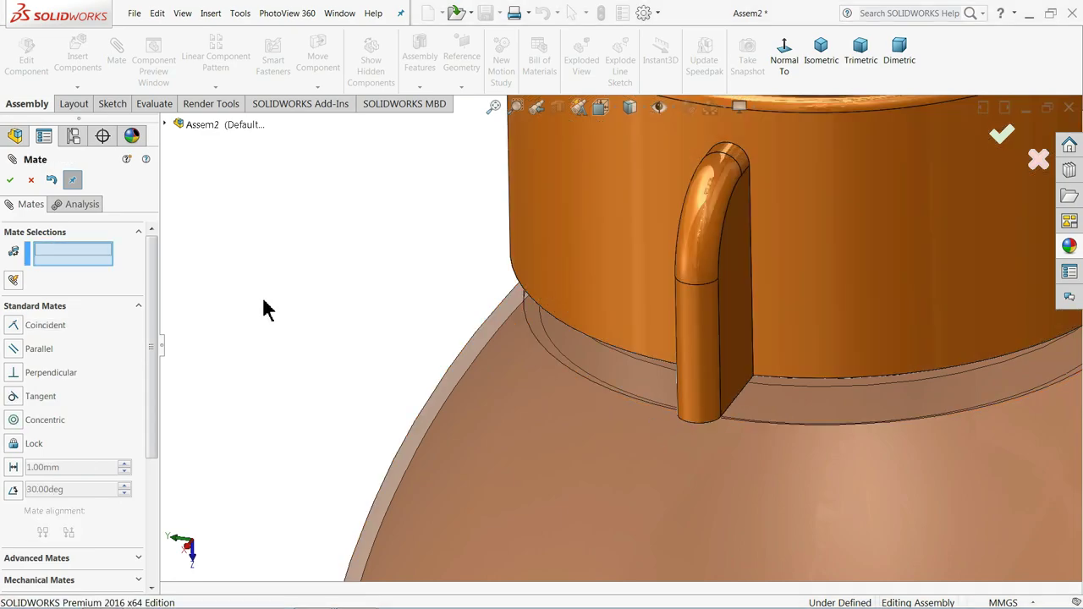
click(10, 179)
scroll(387, 266, up, 3)
scroll(387, 265, up, 3)
- Orbit the capped bottle toward an upright front view
scroll(397, 284, up, 2)
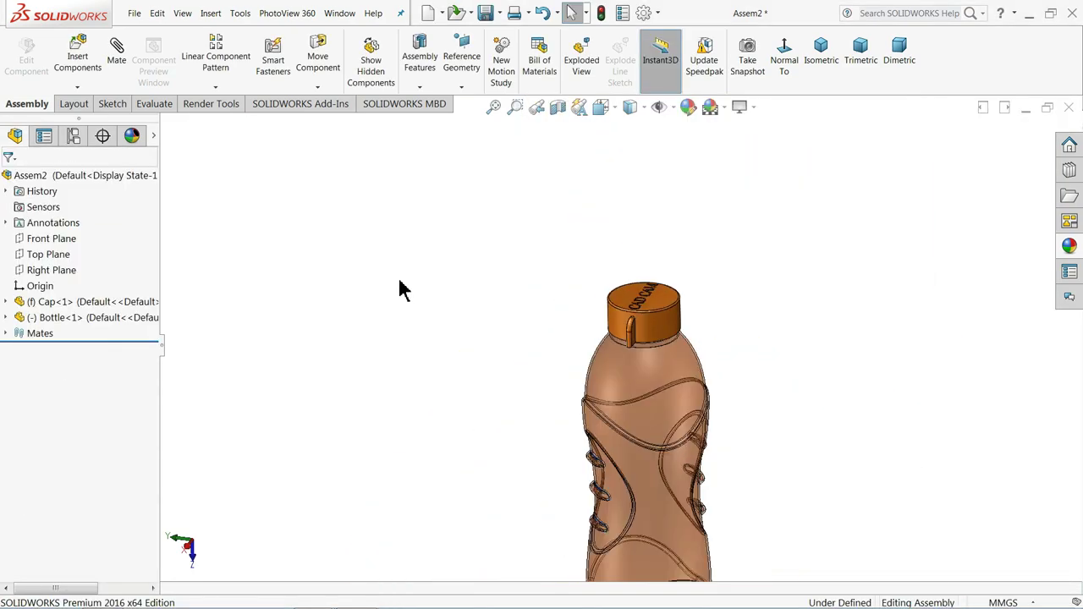
scroll(664, 429, down, 2)
scroll(650, 415, down, 3)
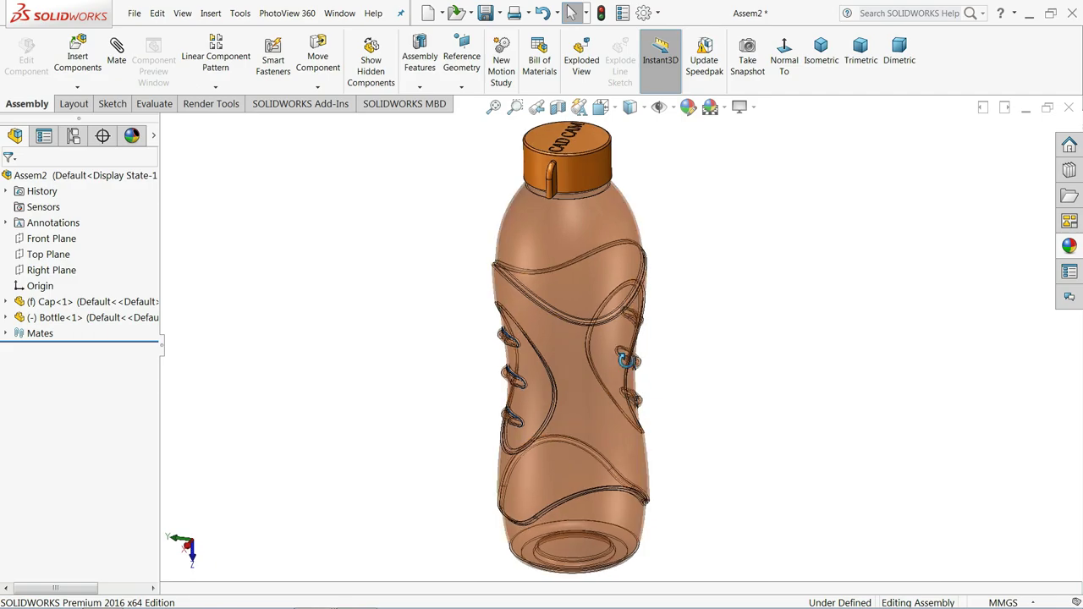
middle_drag(625, 359, 559, 279)
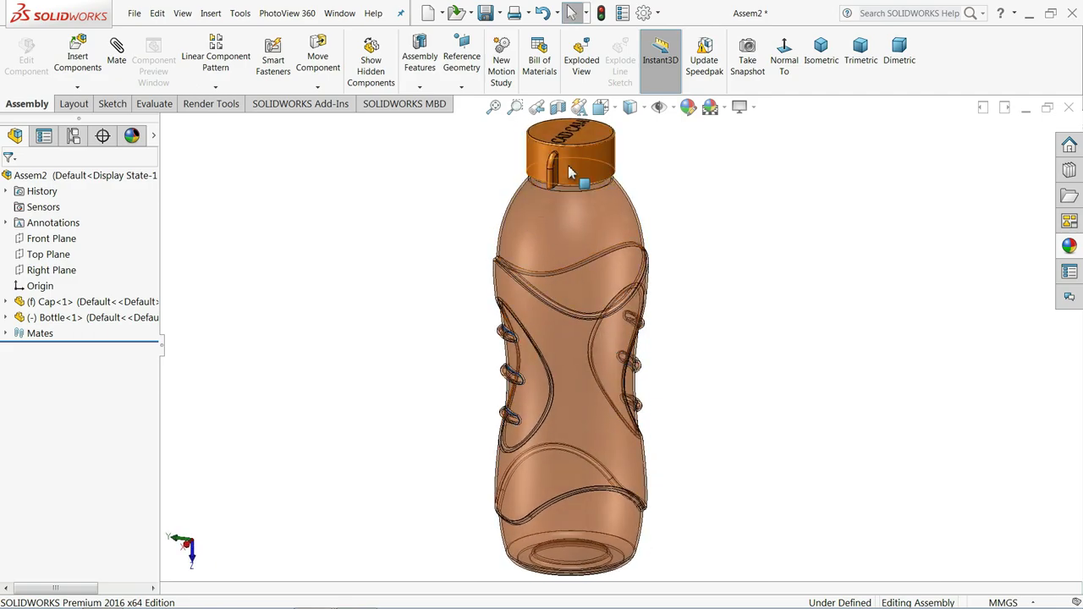
mouse_move(568, 172)
mouse_down()
mouse_move(554, 172)
mouse_move(630, 169)
mouse_up()
click(655, 171)
middle_drag(616, 174, 615, 273)
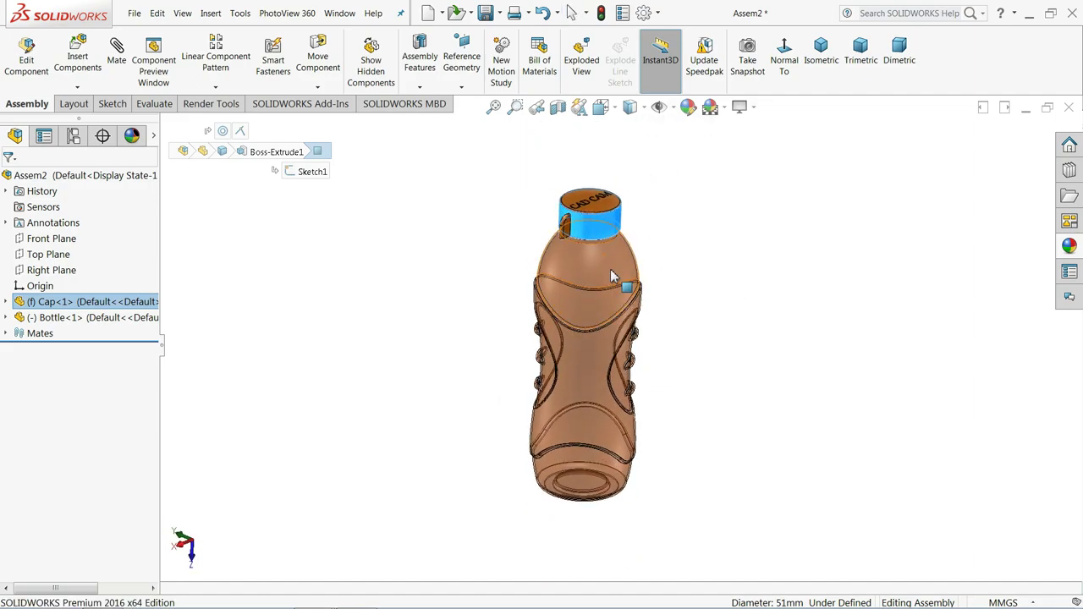
click(735, 295)
mouse_move(734, 294)
middle_down()
mouse_move(699, 267)
mouse_move(662, 339)
mouse_move(653, 314)
mouse_move(677, 222)
mouse_move(628, 290)
middle_up()
scroll(656, 340, down, 3)
- Fine-tune the upright front view with rotate and pan, then show the Render Tools tab
right_click(692, 345)
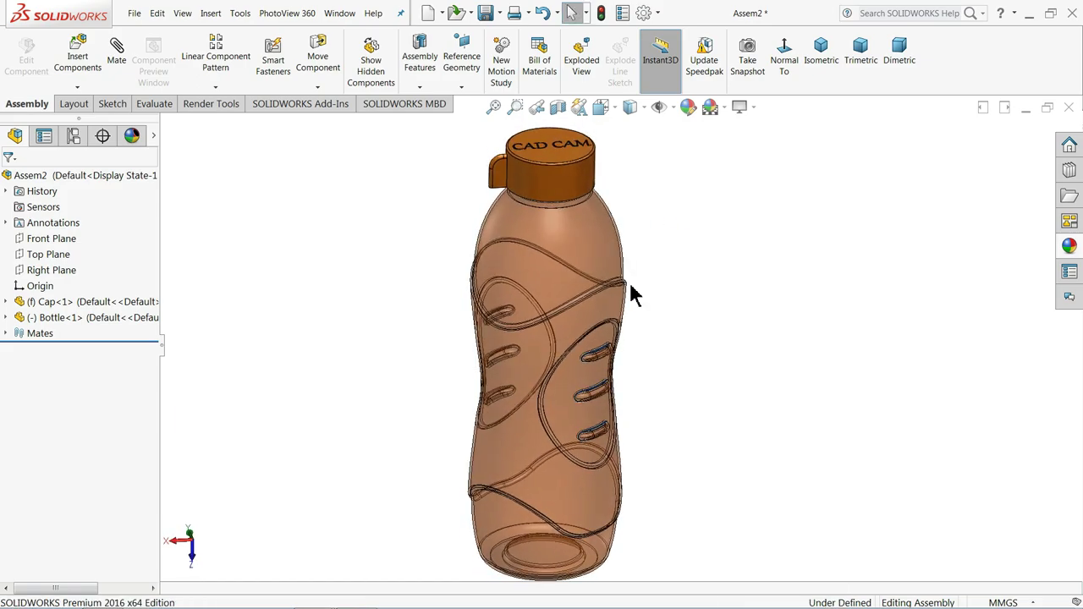
click(554, 191)
mouse_move(693, 242)
middle_down()
mouse_move(715, 229)
mouse_move(698, 241)
mouse_move(695, 222)
middle_up()
click(683, 258)
right_click(682, 250)
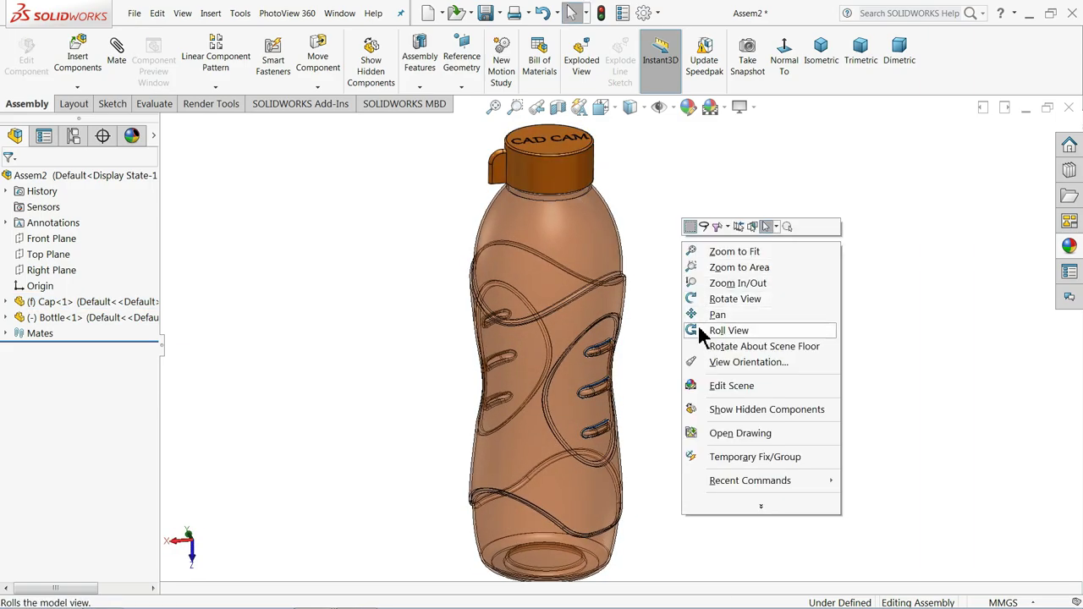
click(700, 314)
drag(699, 314, 698, 313)
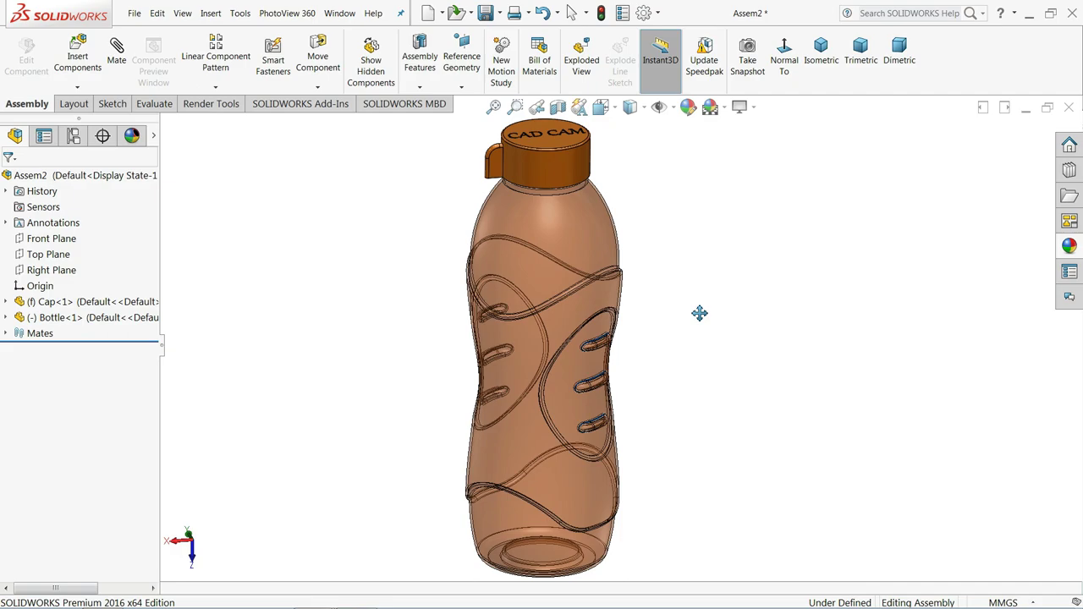
right_click(685, 269)
click(681, 276)
middle_drag(669, 290, 669, 283)
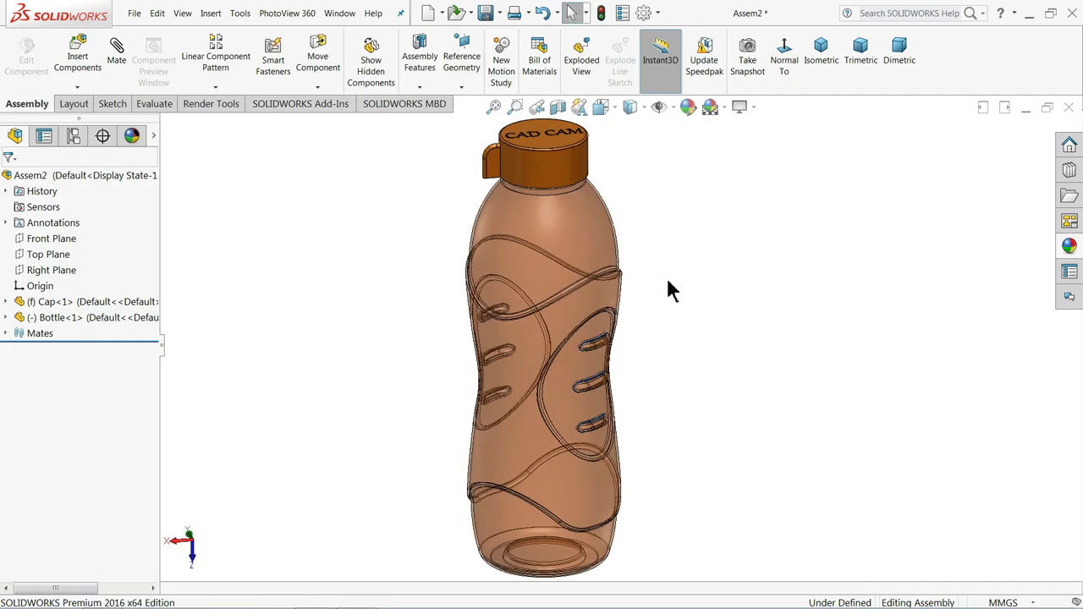
click(218, 104)
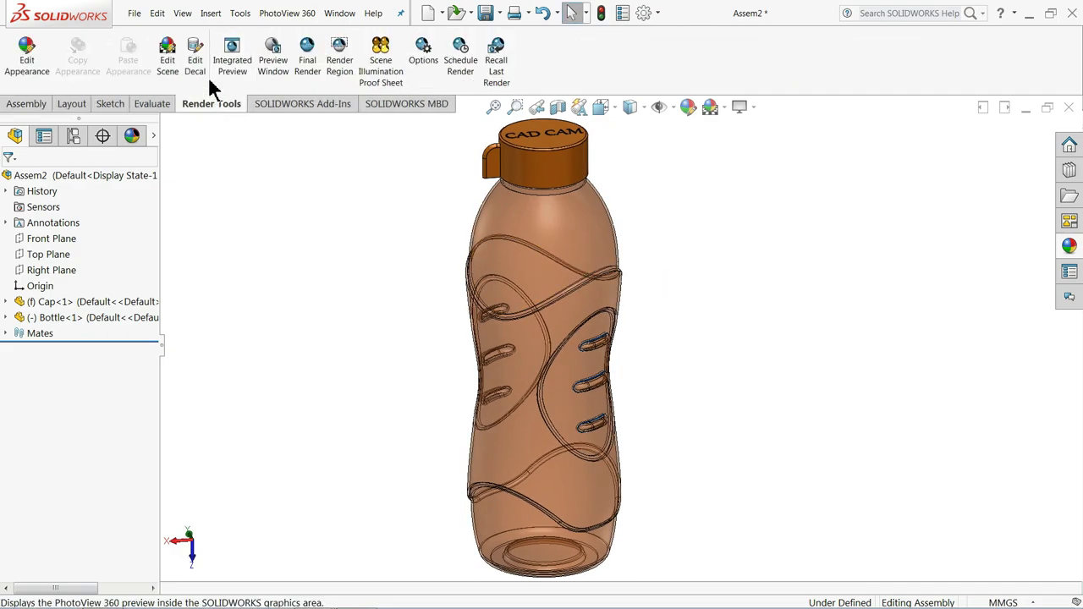
- Turn on Integrated Preview to render the orange bottle and CAD CAM cap in PhotoView 360
click(237, 74)
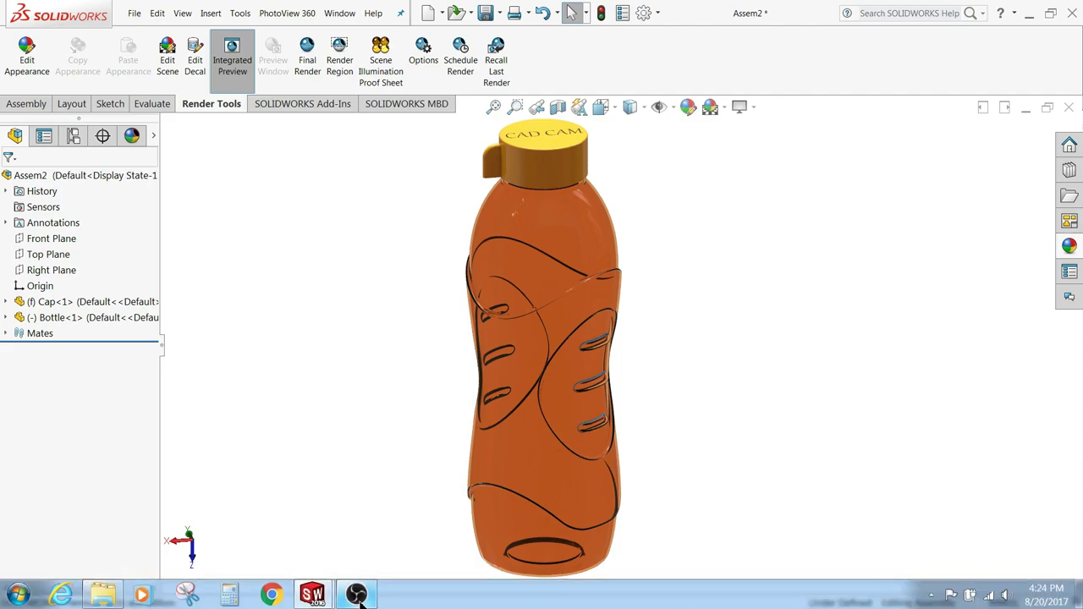
click(356, 594)
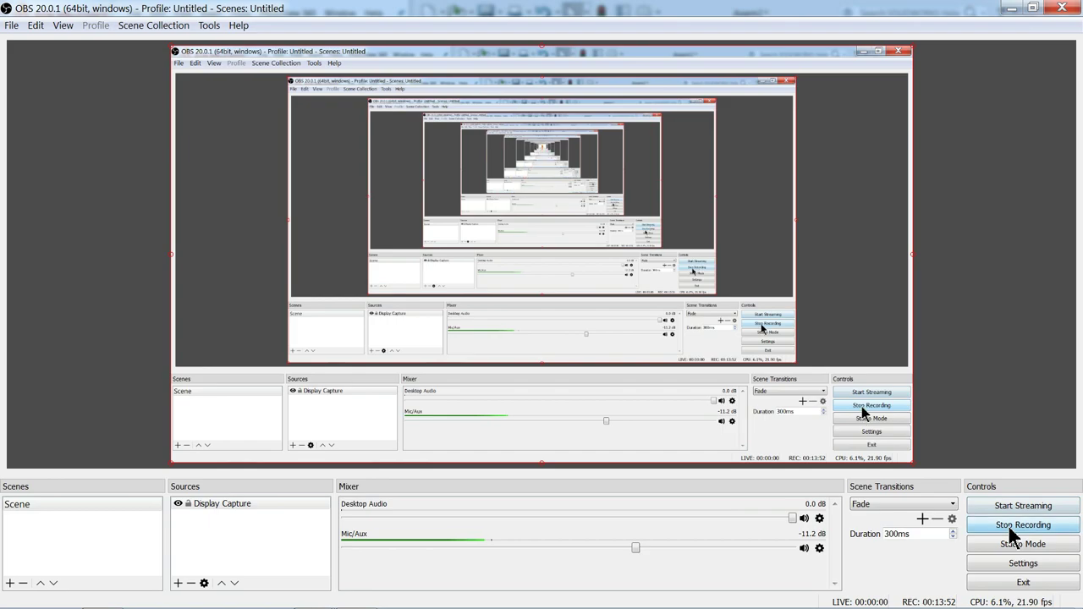